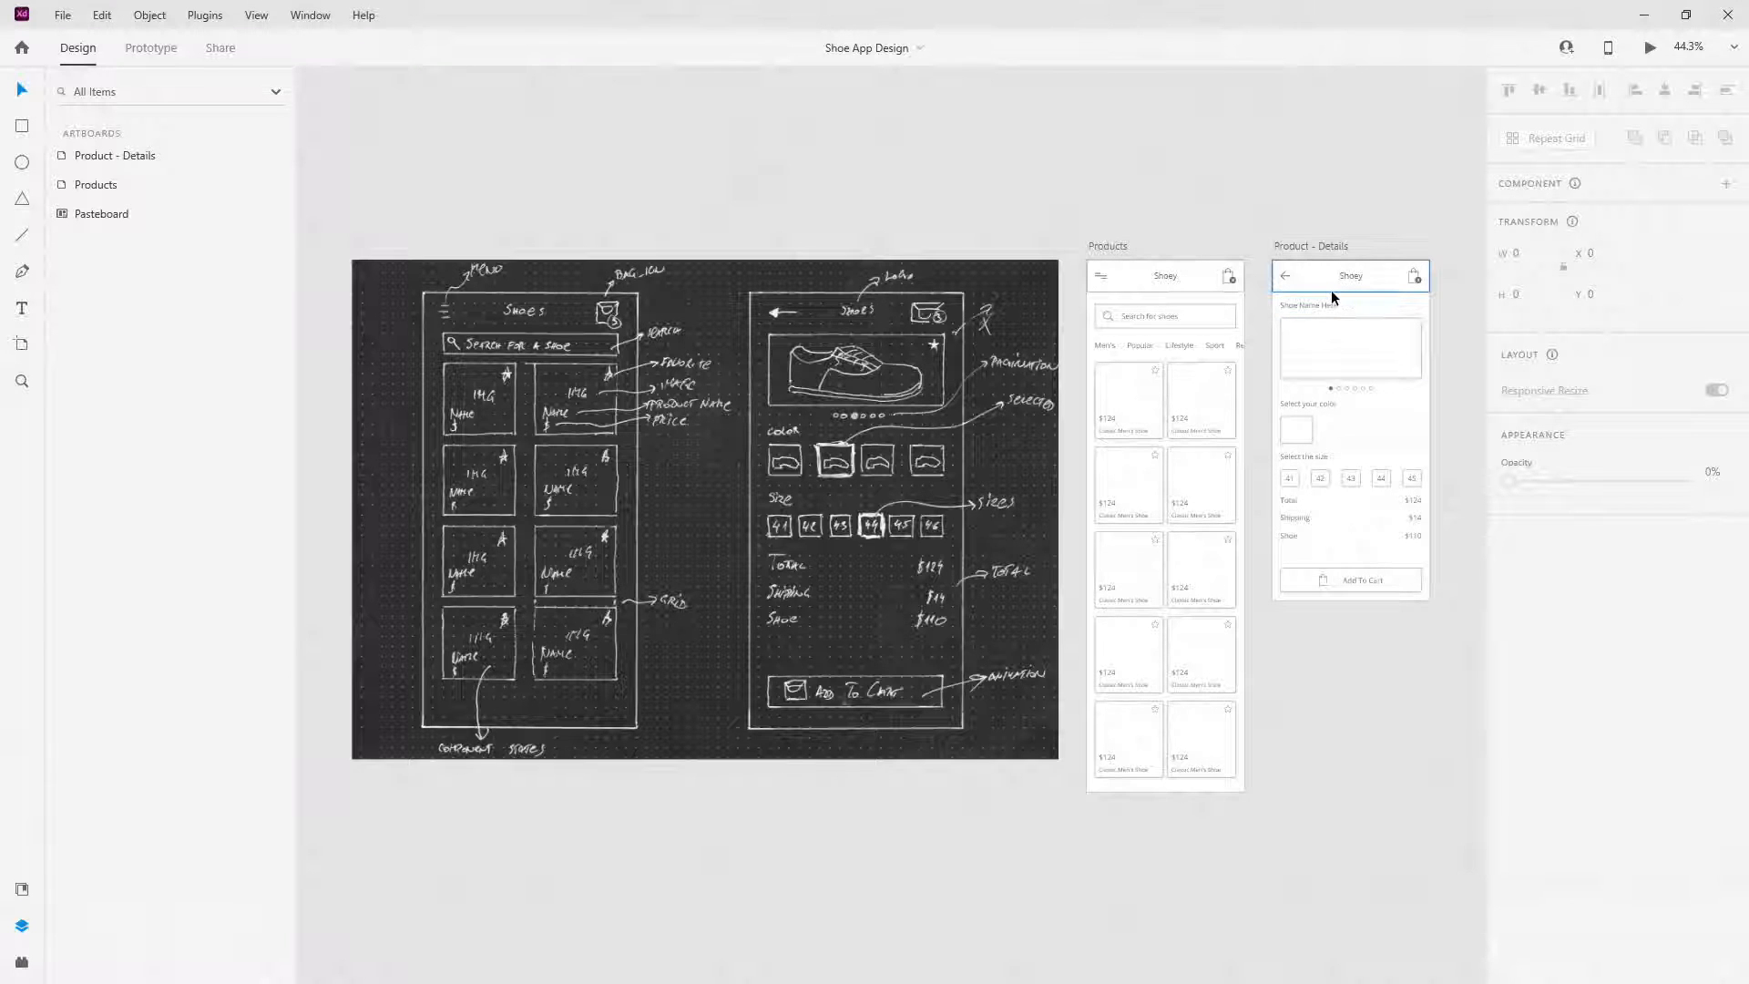
- Duplicate the Products and Product - Details artboards together
scroll(1256, 266, down, 3)
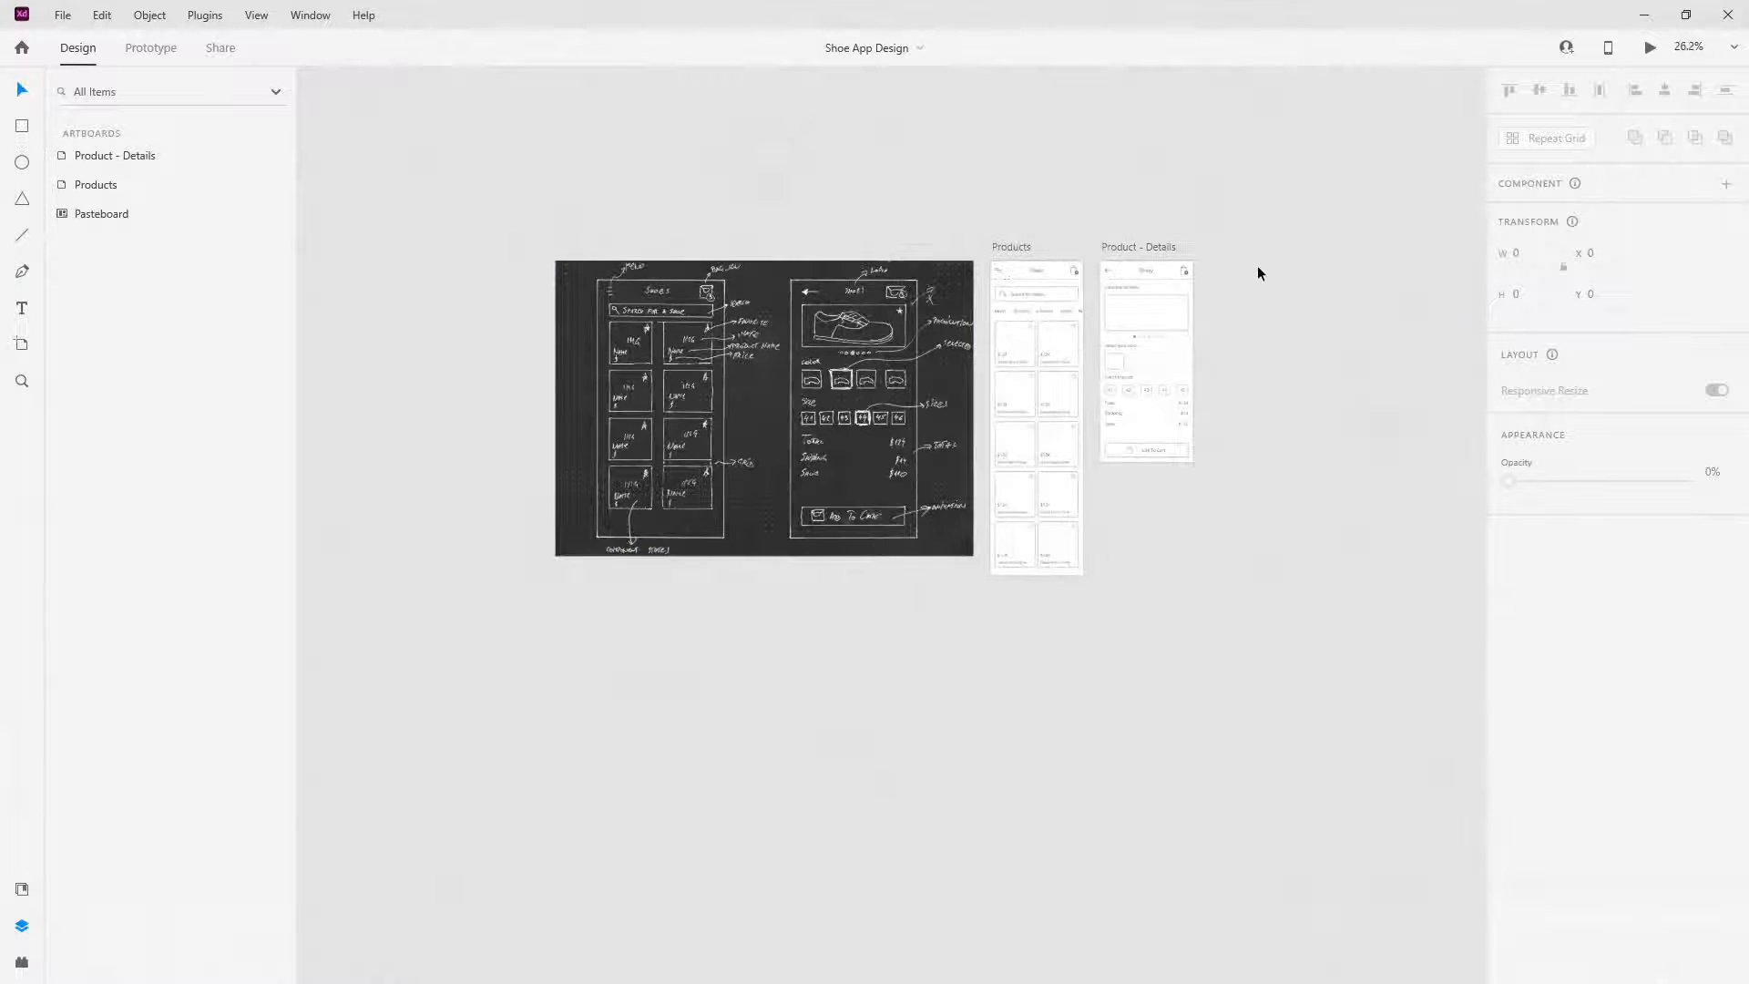
click(1145, 246)
shift+click(1013, 247)
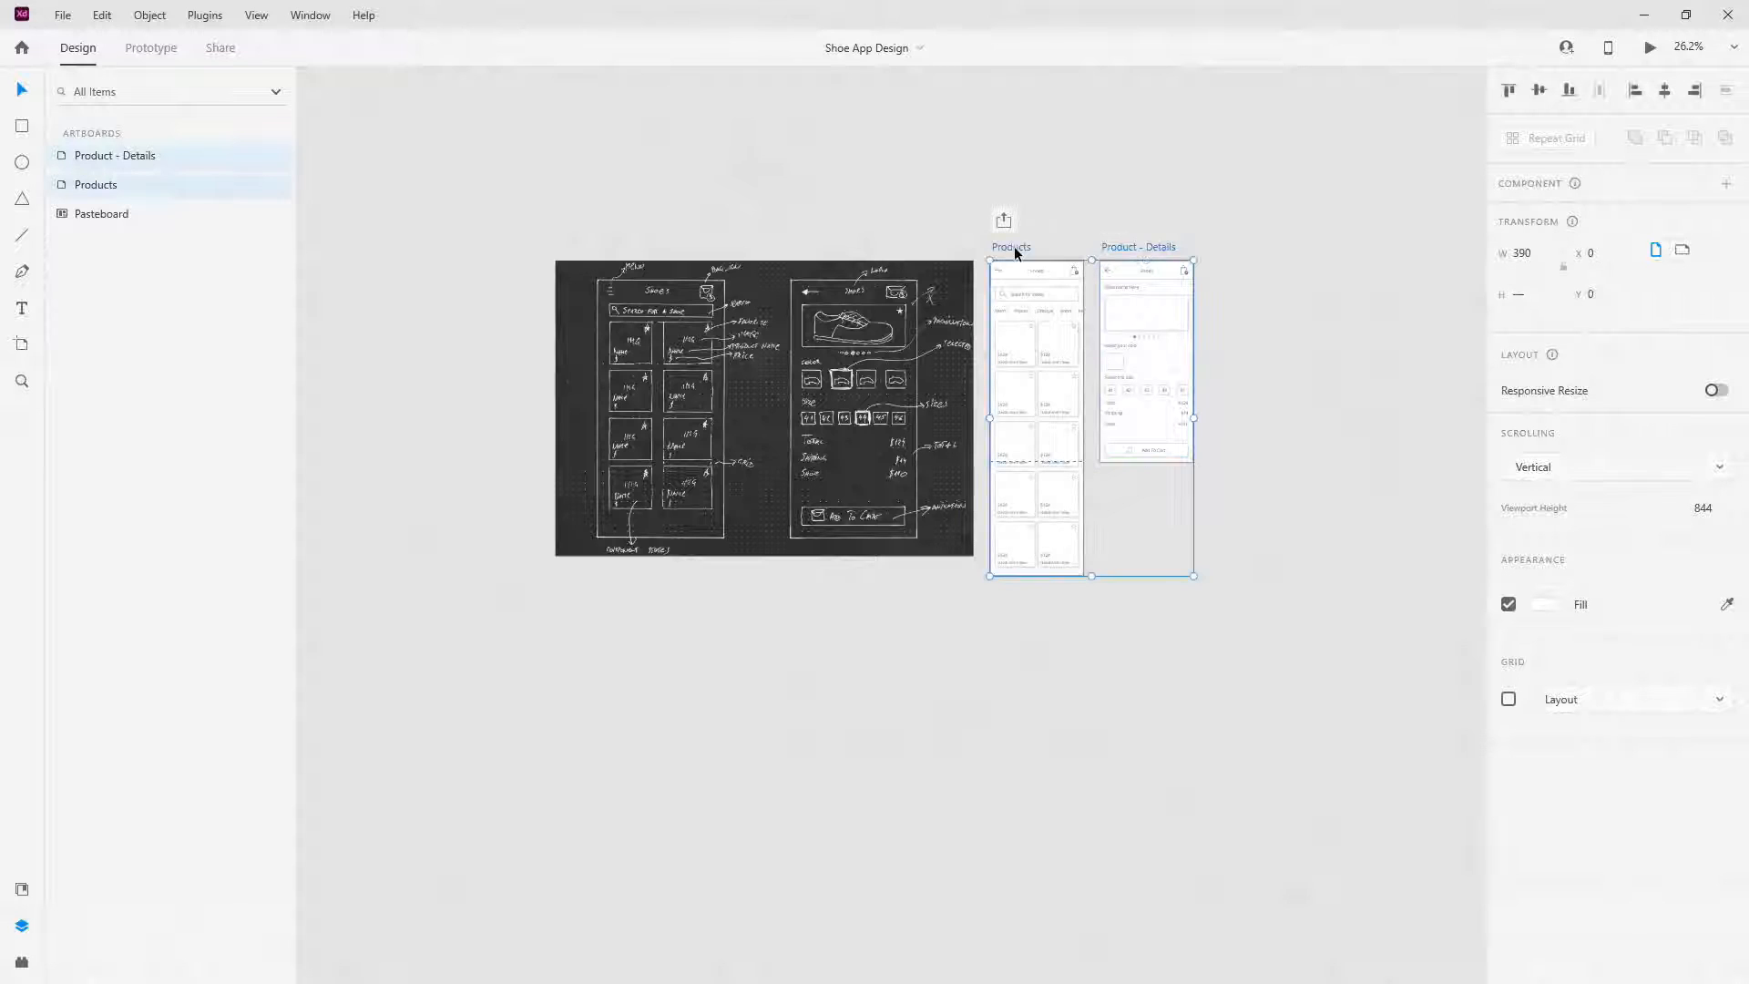
key(ctrl+d)
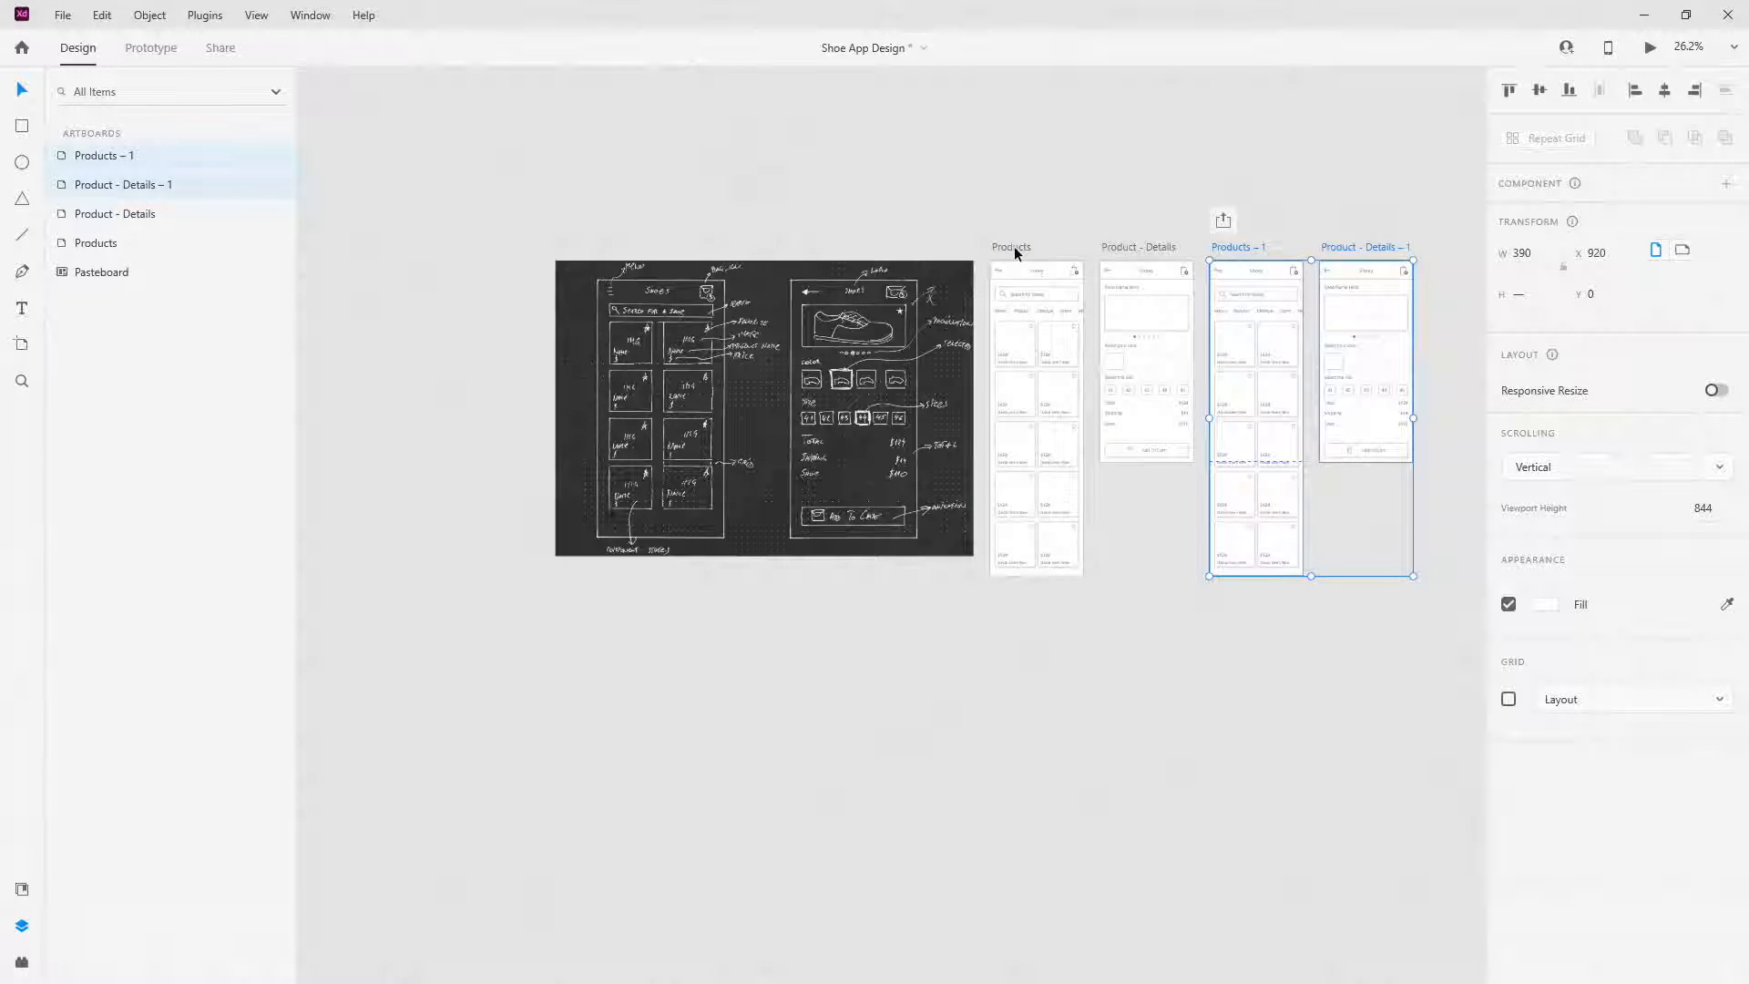
- Rename the duplicated Products artboard as "Products – Design"
double_click(1254, 243)
key(Right)
key(BackSpace)
text(Design)
key(Return)
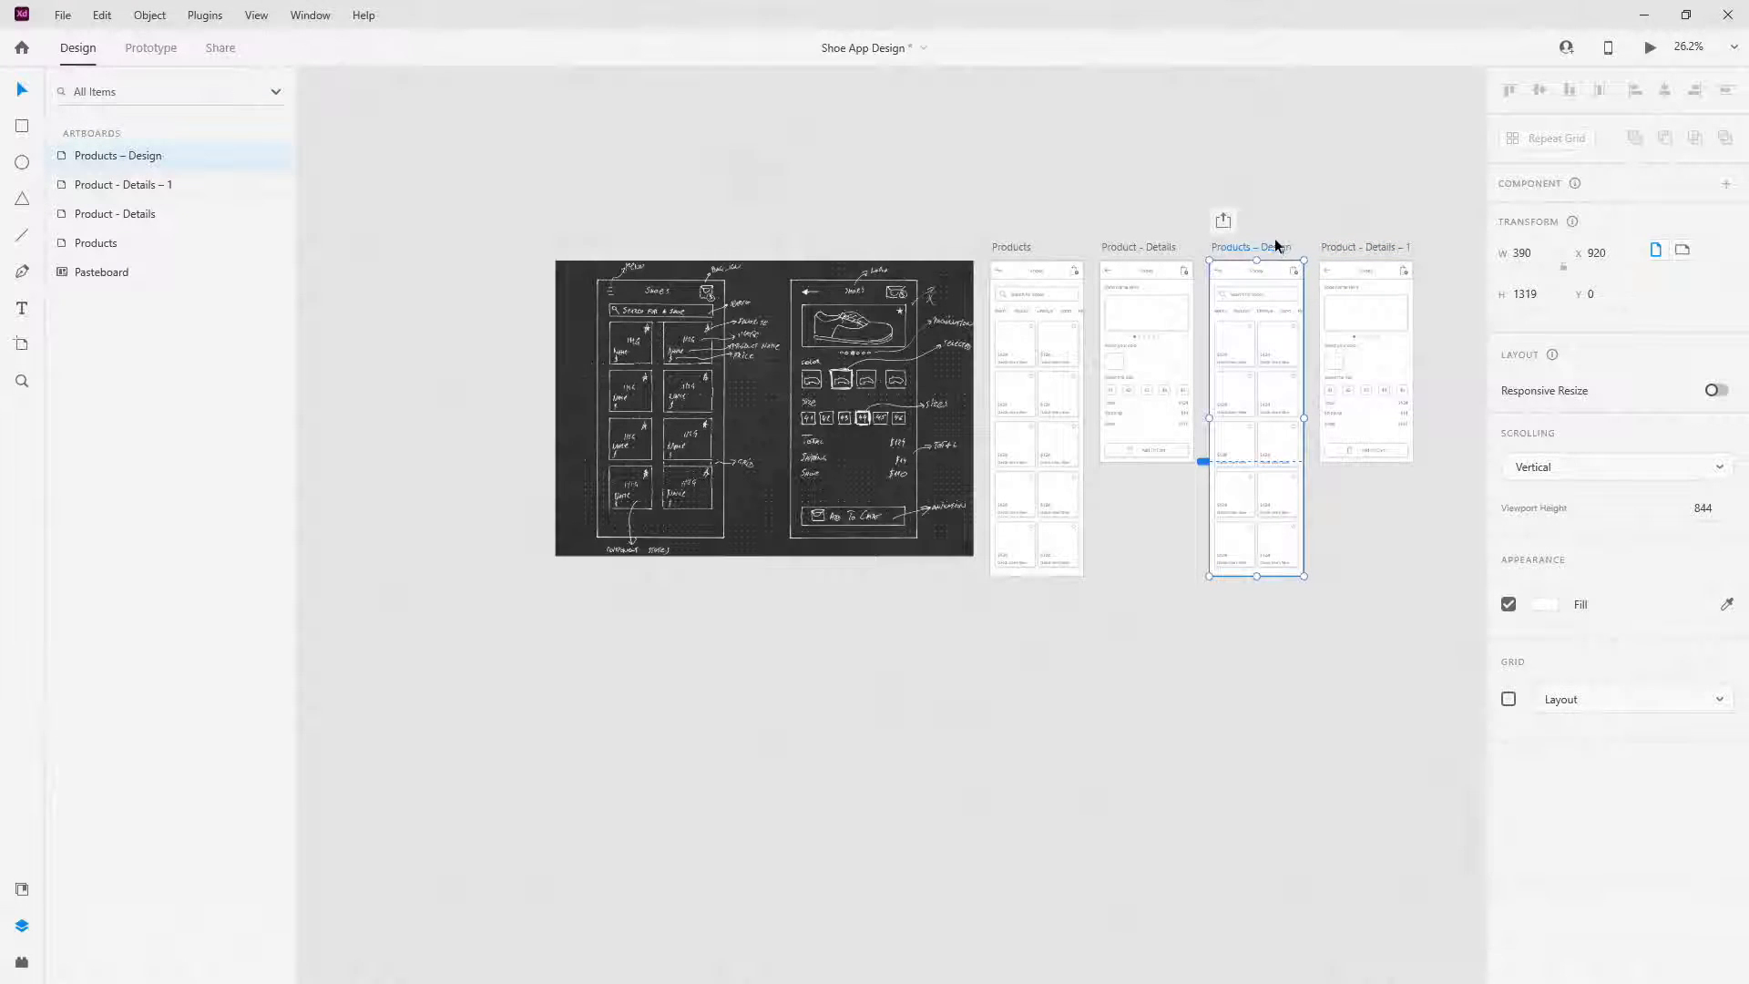
- Rename the duplicated Product - Details artboard as "Product - Details – Design"
double_click(1394, 248)
key(Right)
key(BackSpace)
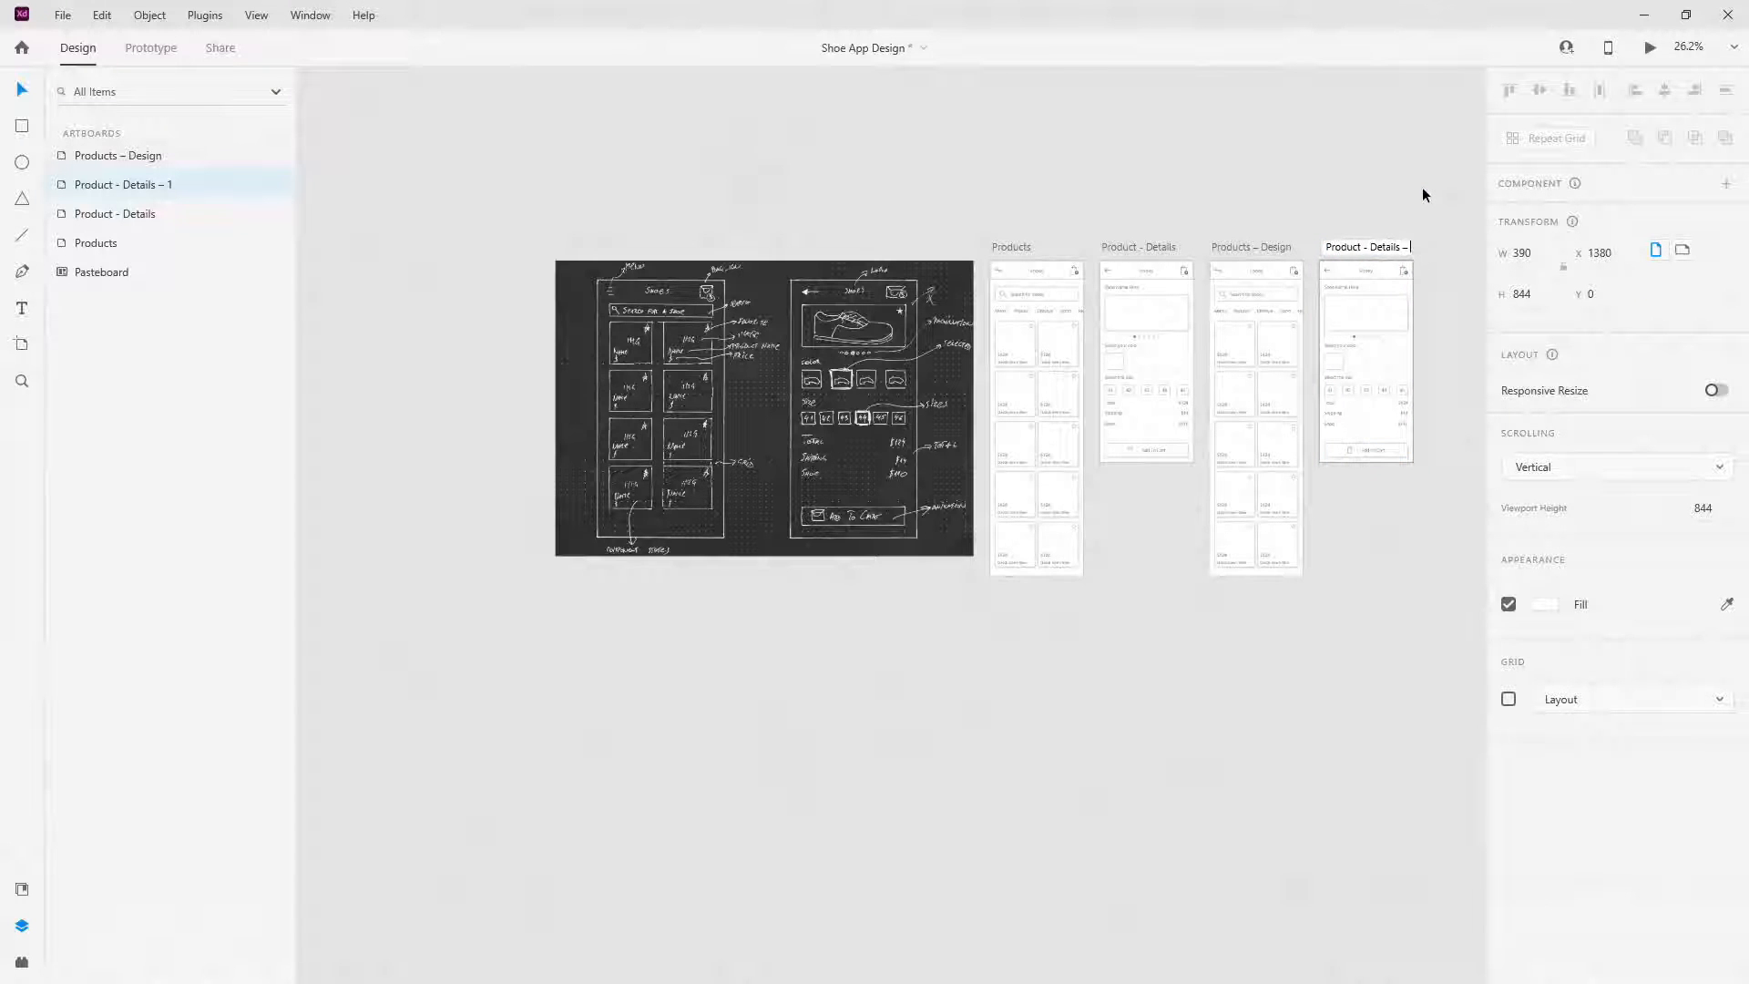
text(Design)
key(Return)
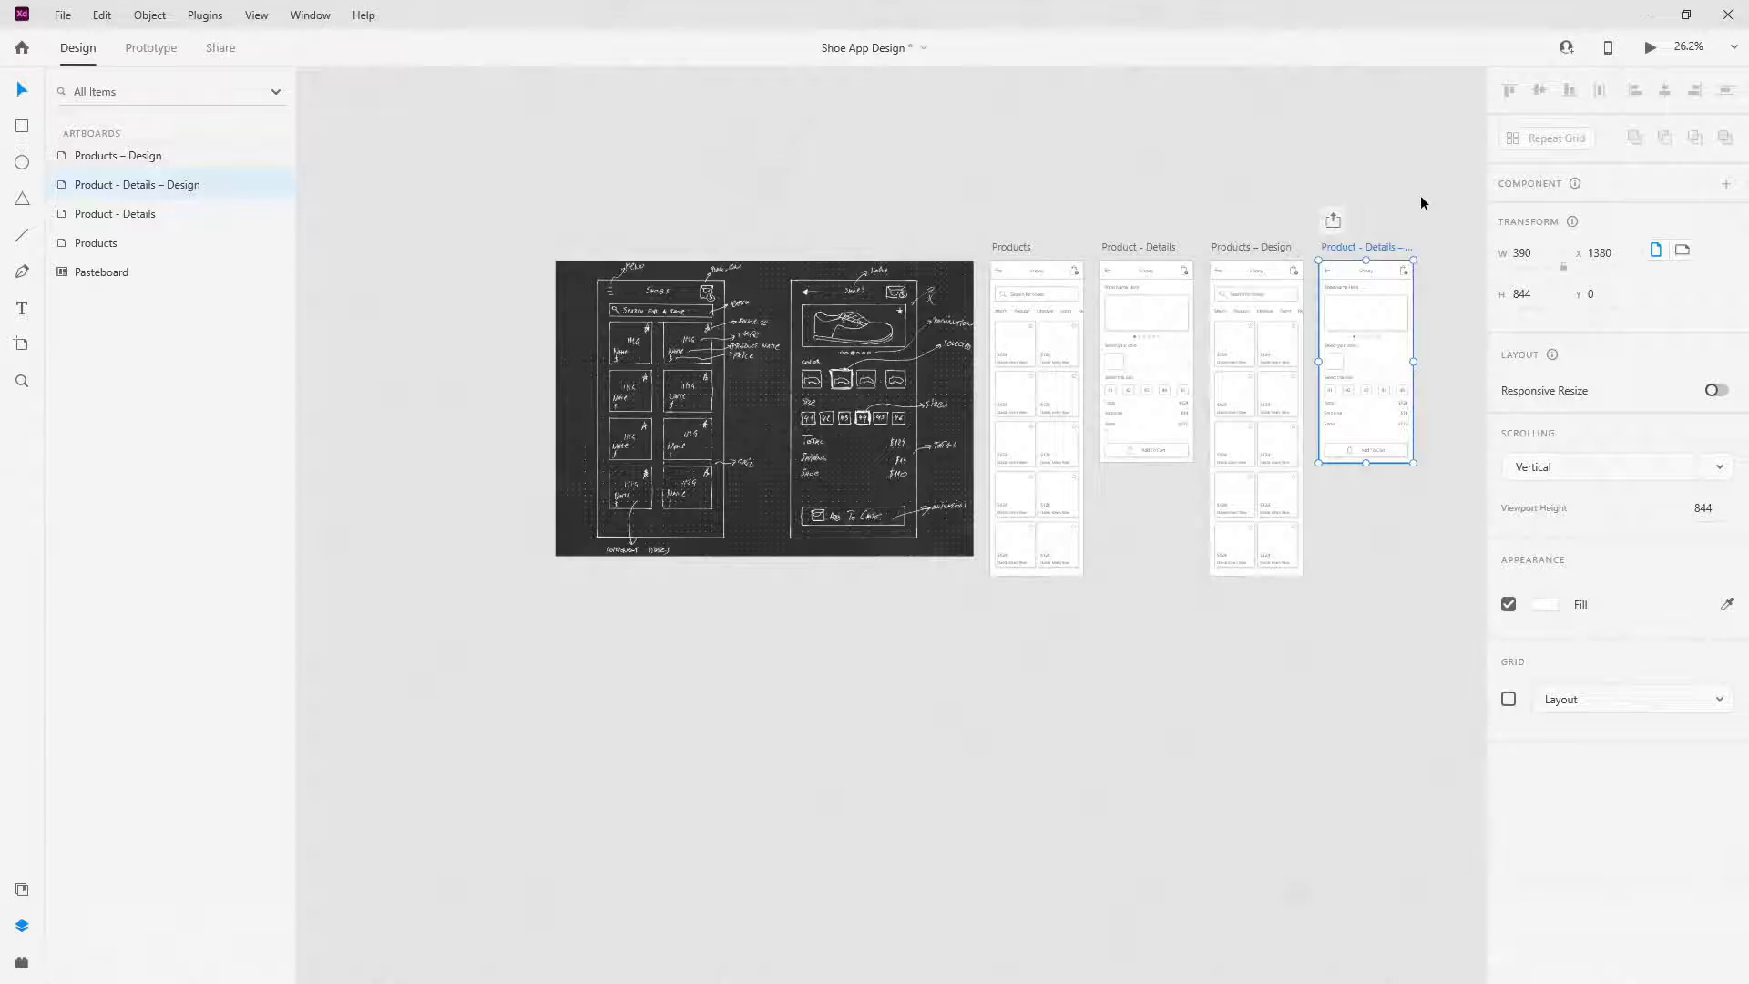
- Go from the first product item in the Products artboard's items group to its main component
scroll(1440, 323, up, 5)
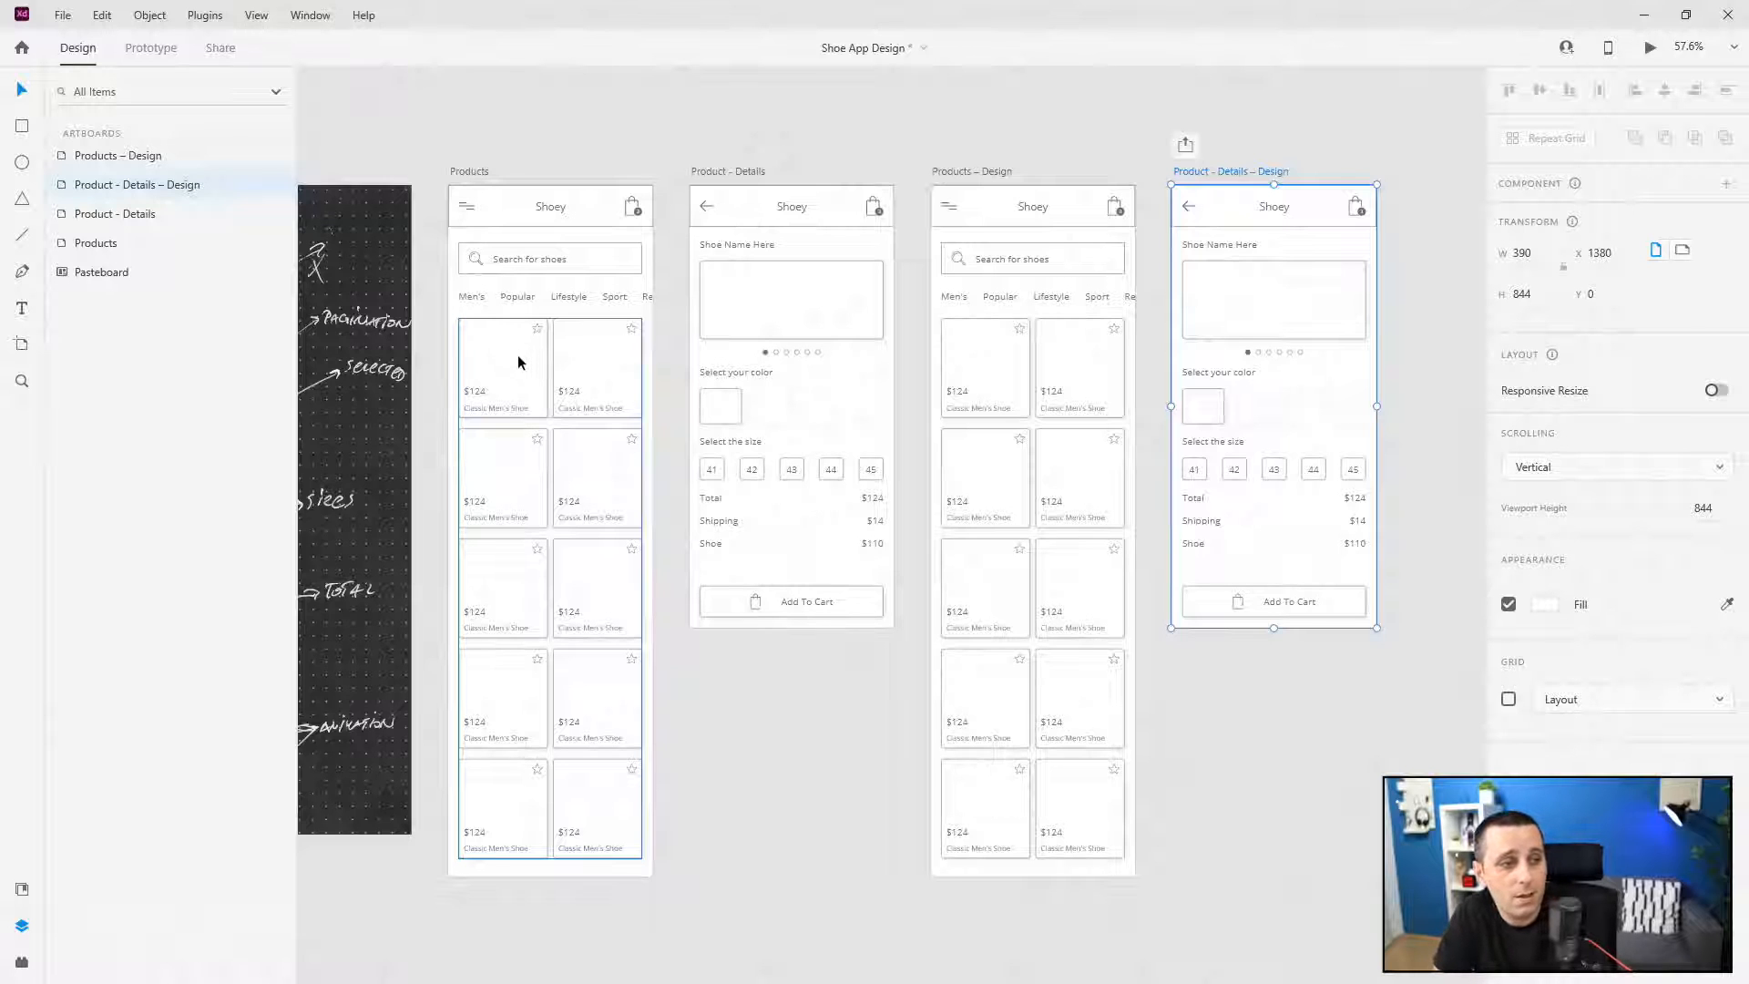
click(519, 362)
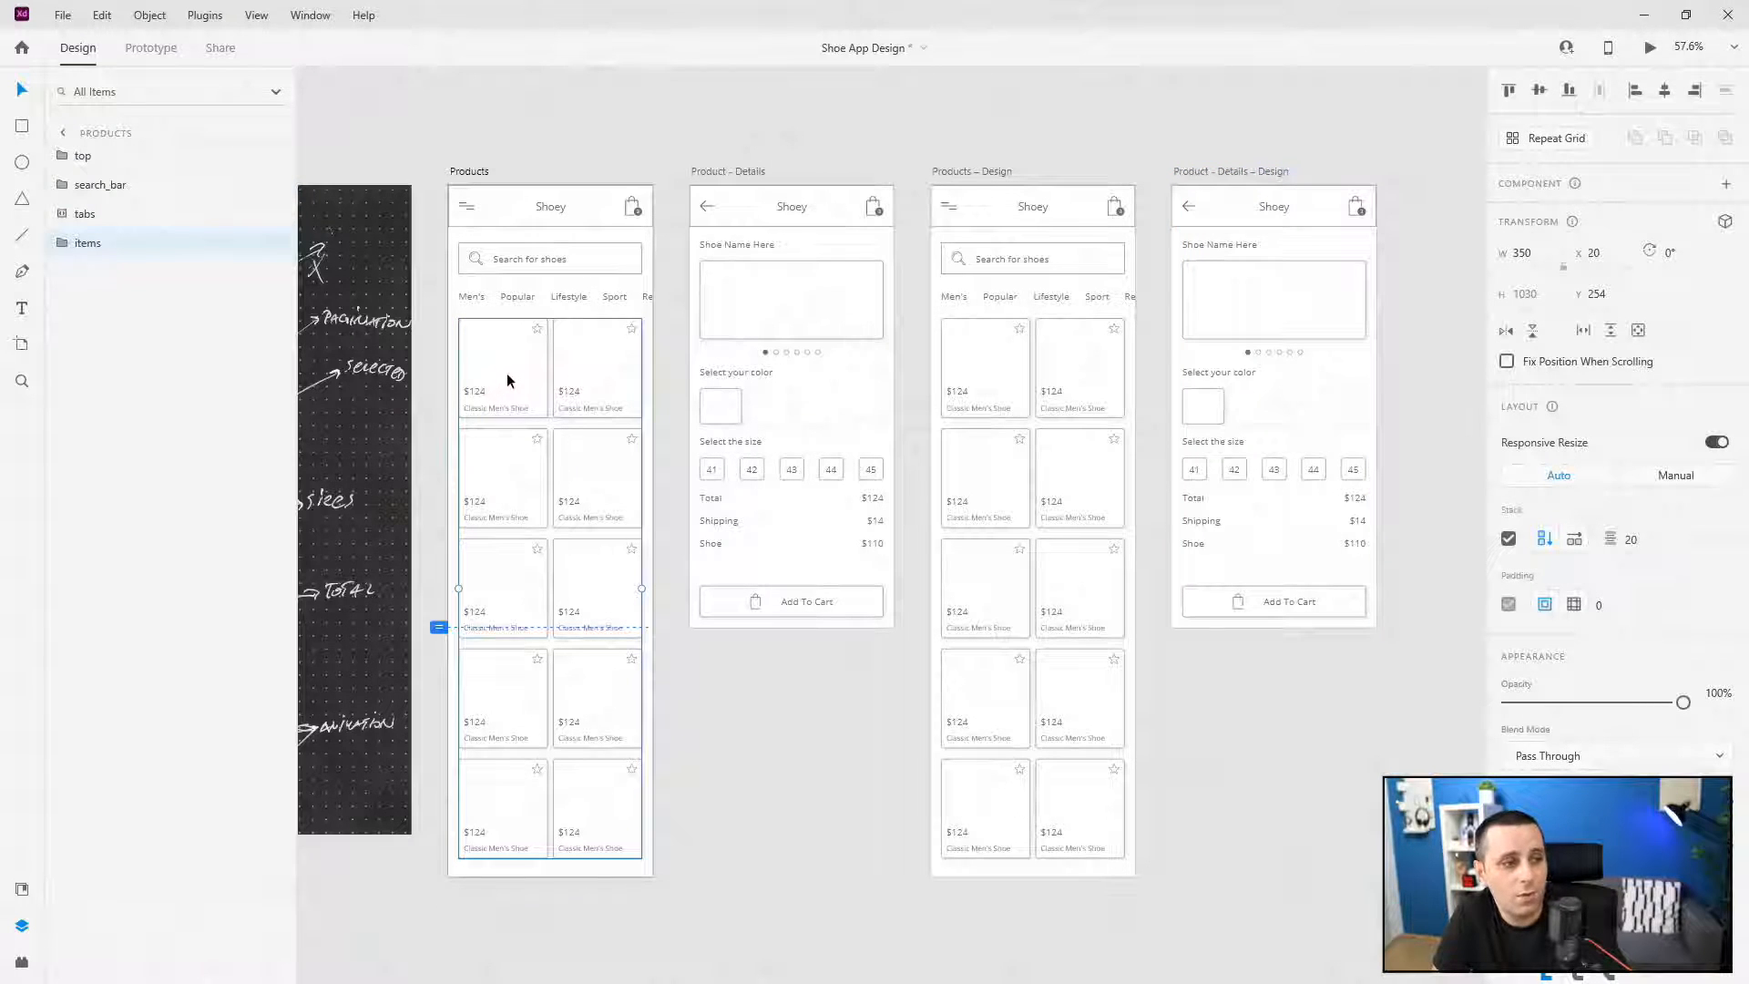
double_click(507, 380)
click(80, 272)
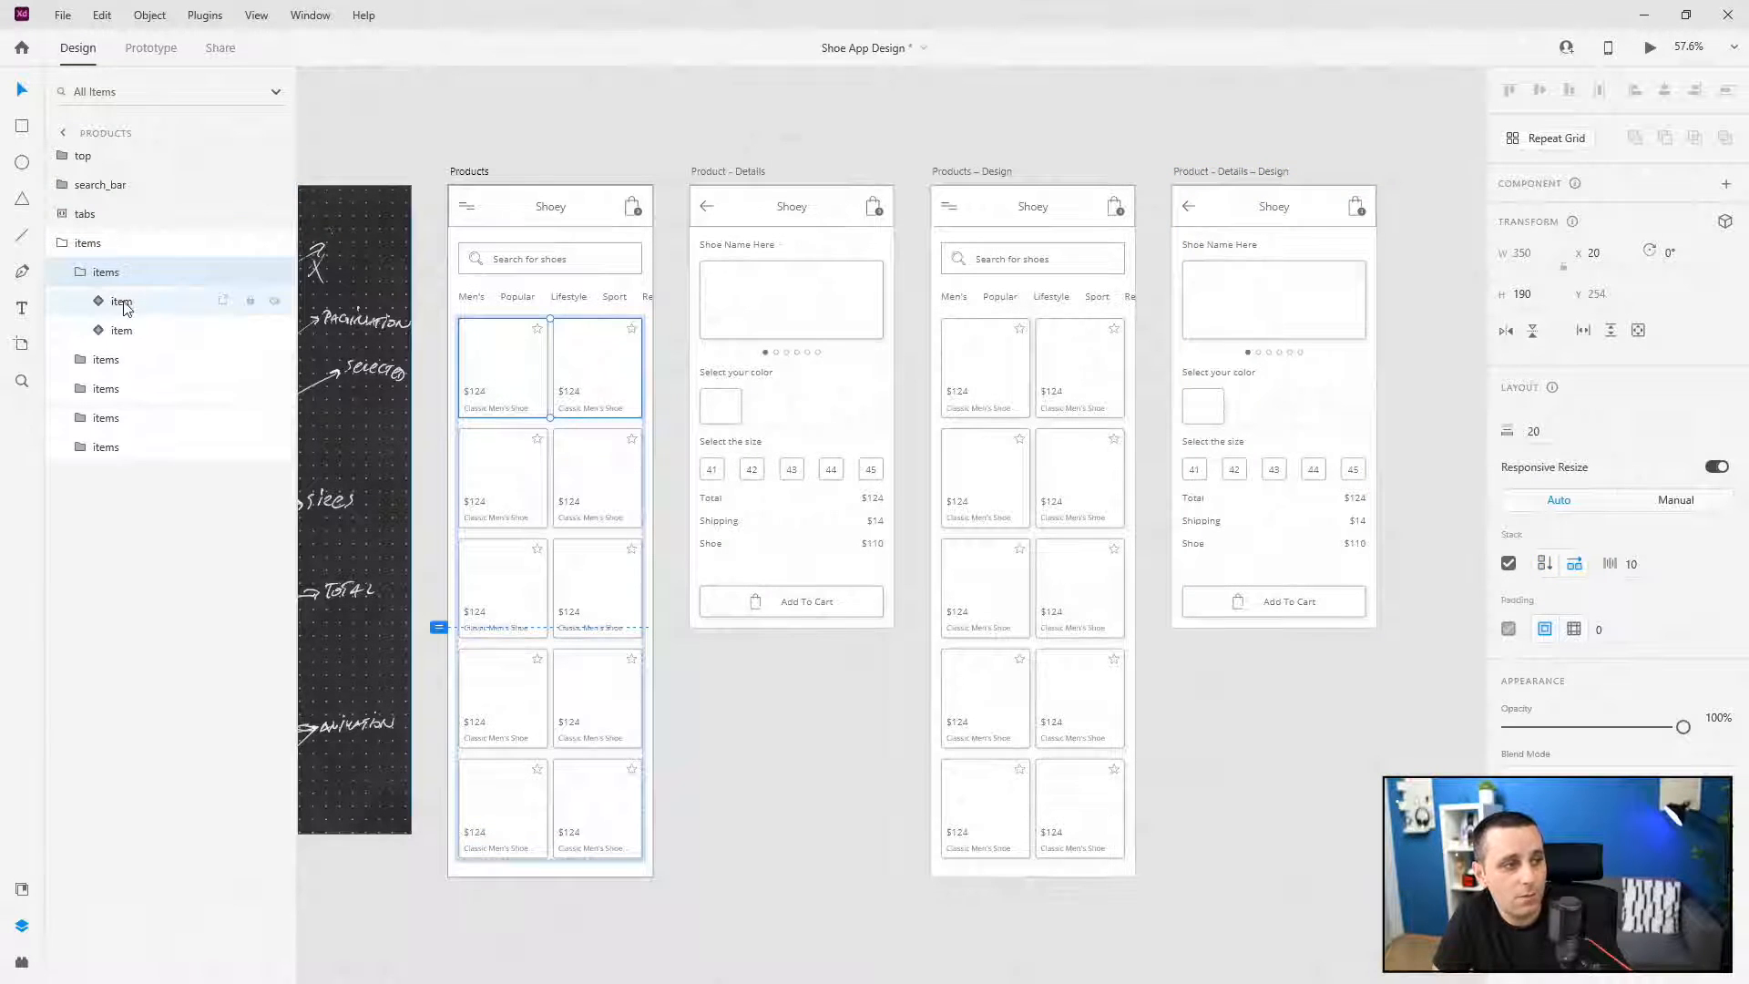
click(122, 303)
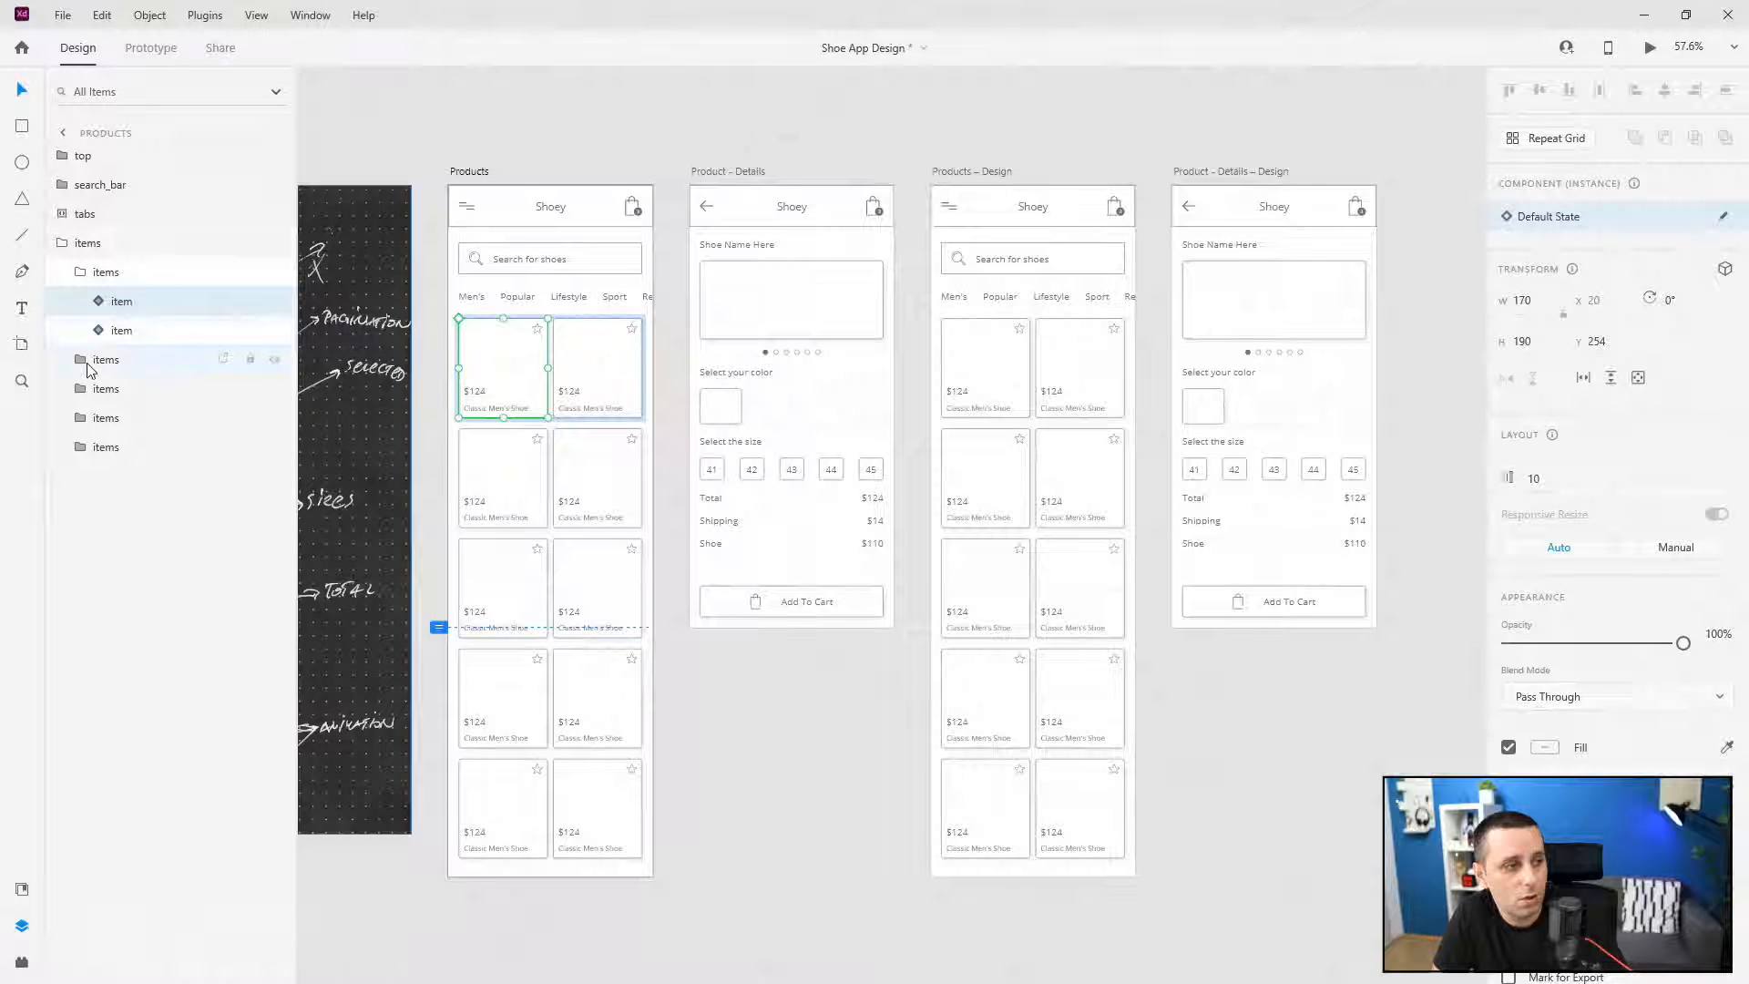
right_click(473, 358)
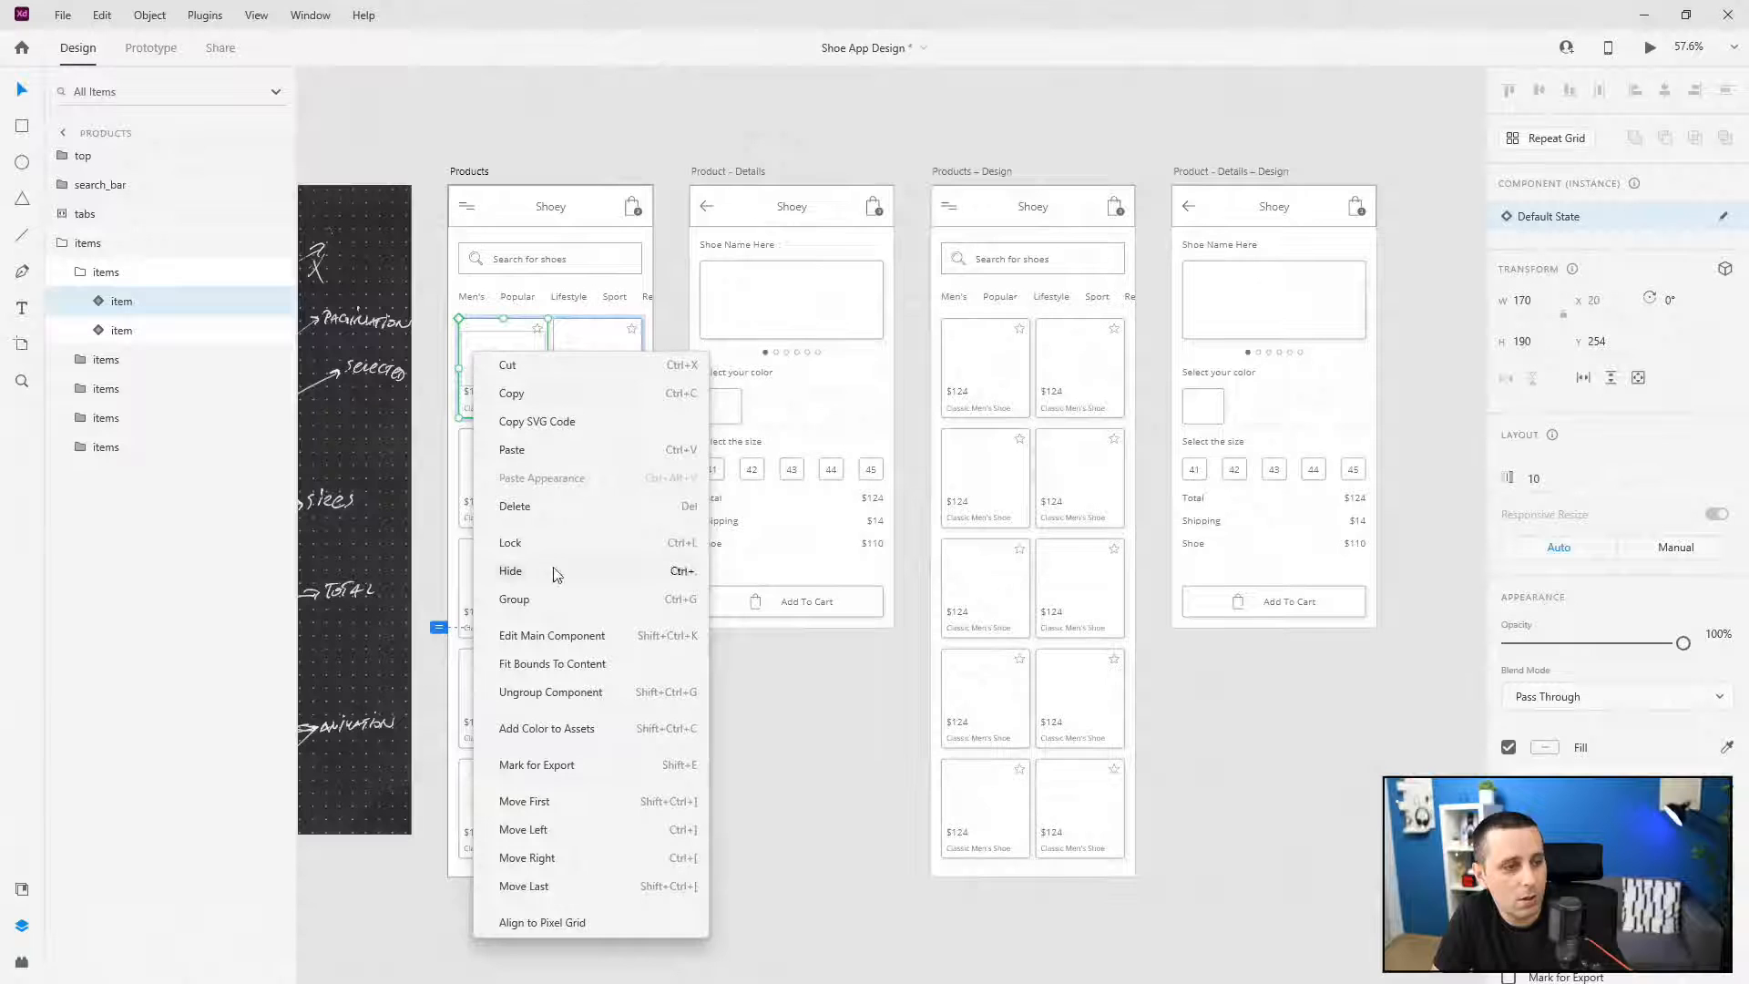
click(560, 635)
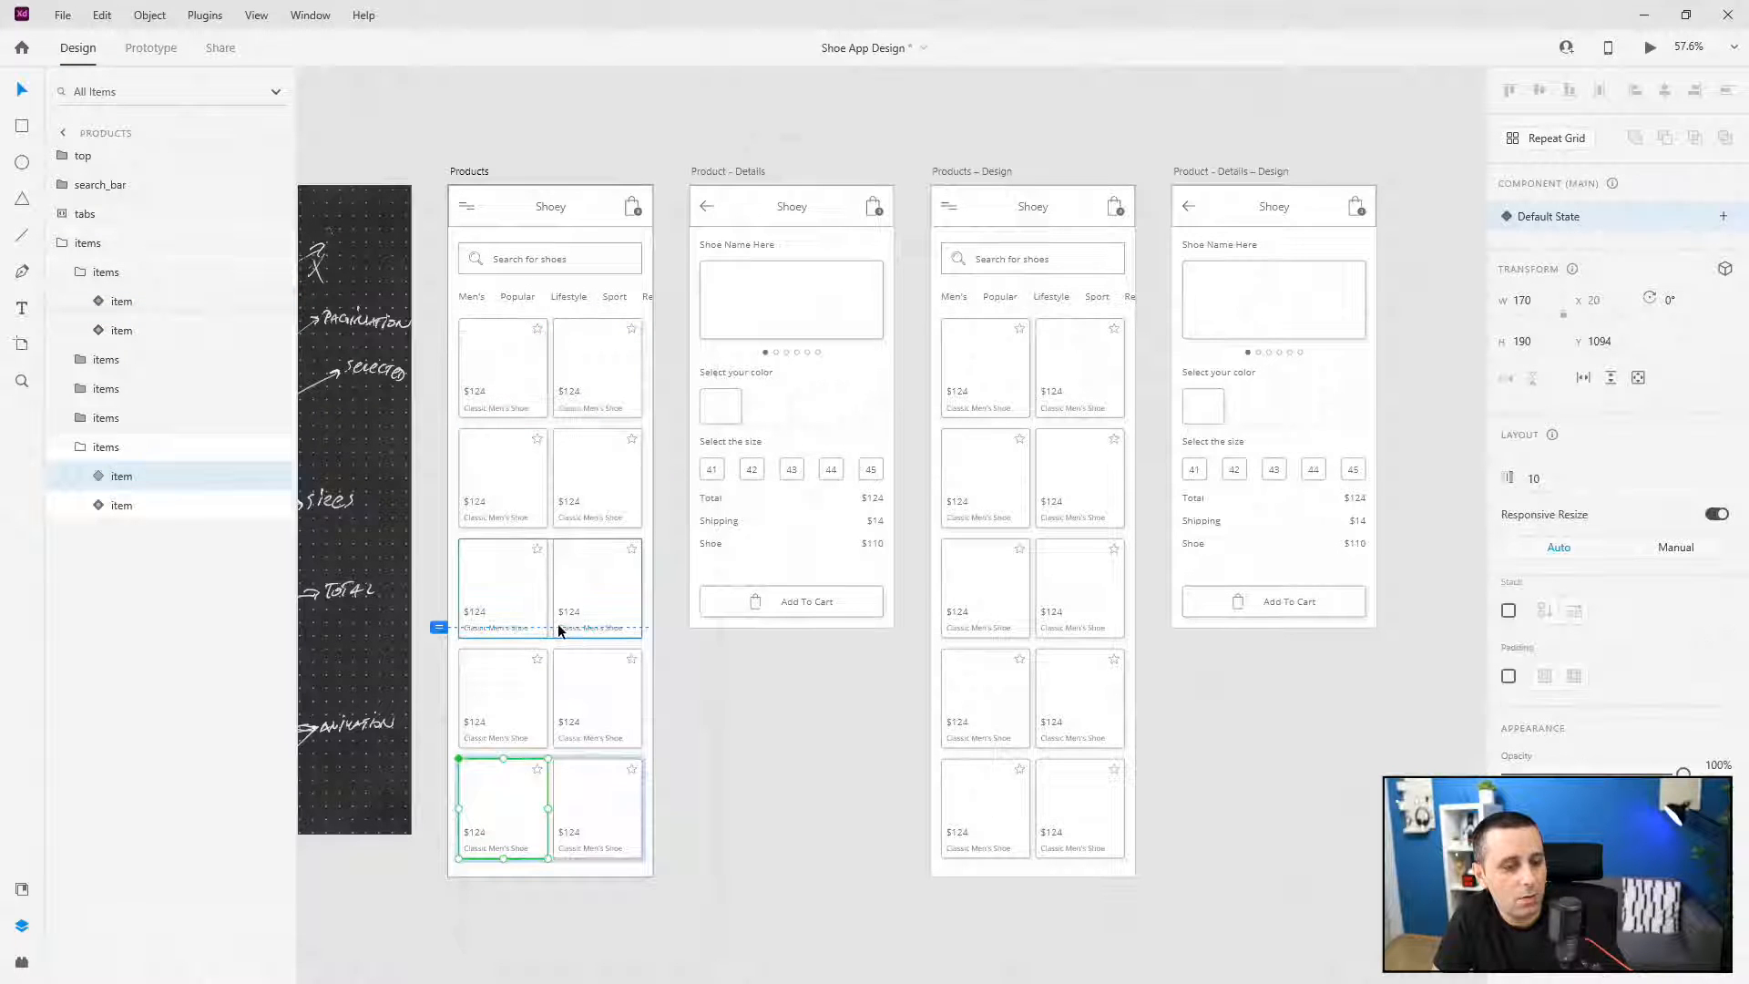
scroll(971, 589, down, 3)
scroll(658, 753, up, 3)
drag(900, 574, 866, 627)
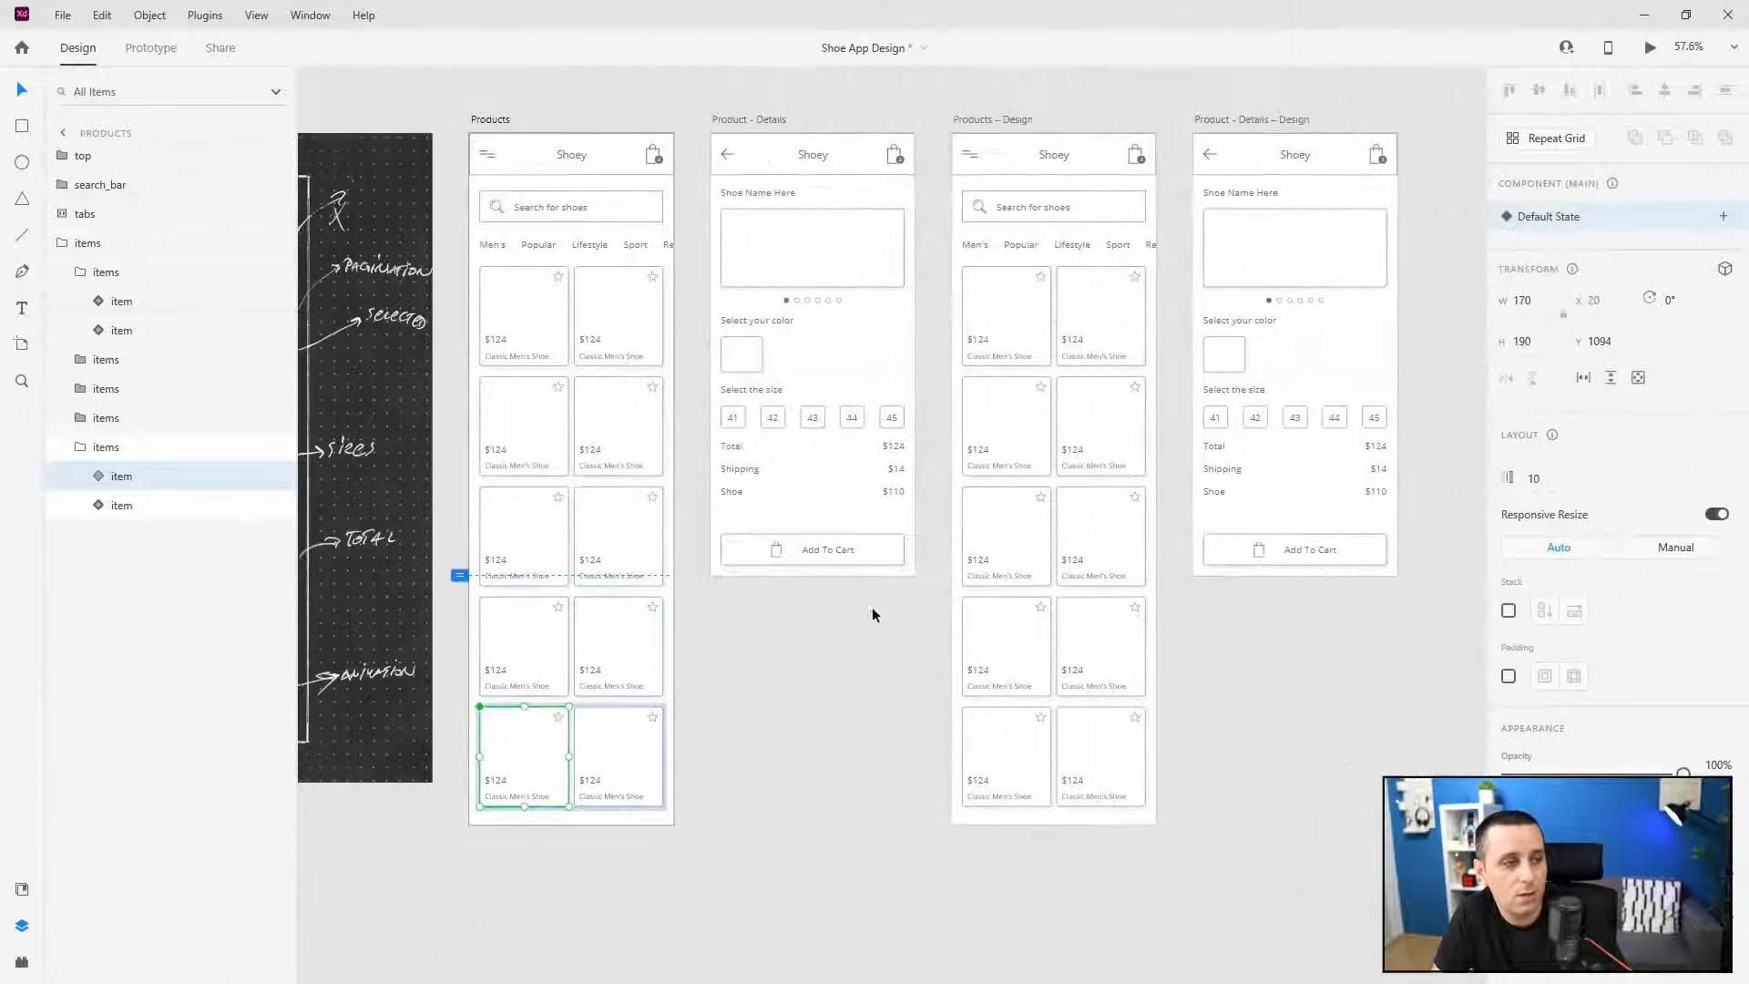
- Try a red #FF0000 fill on the main item component's item_bg layer, undo it, and collapse the items group
click(98, 475)
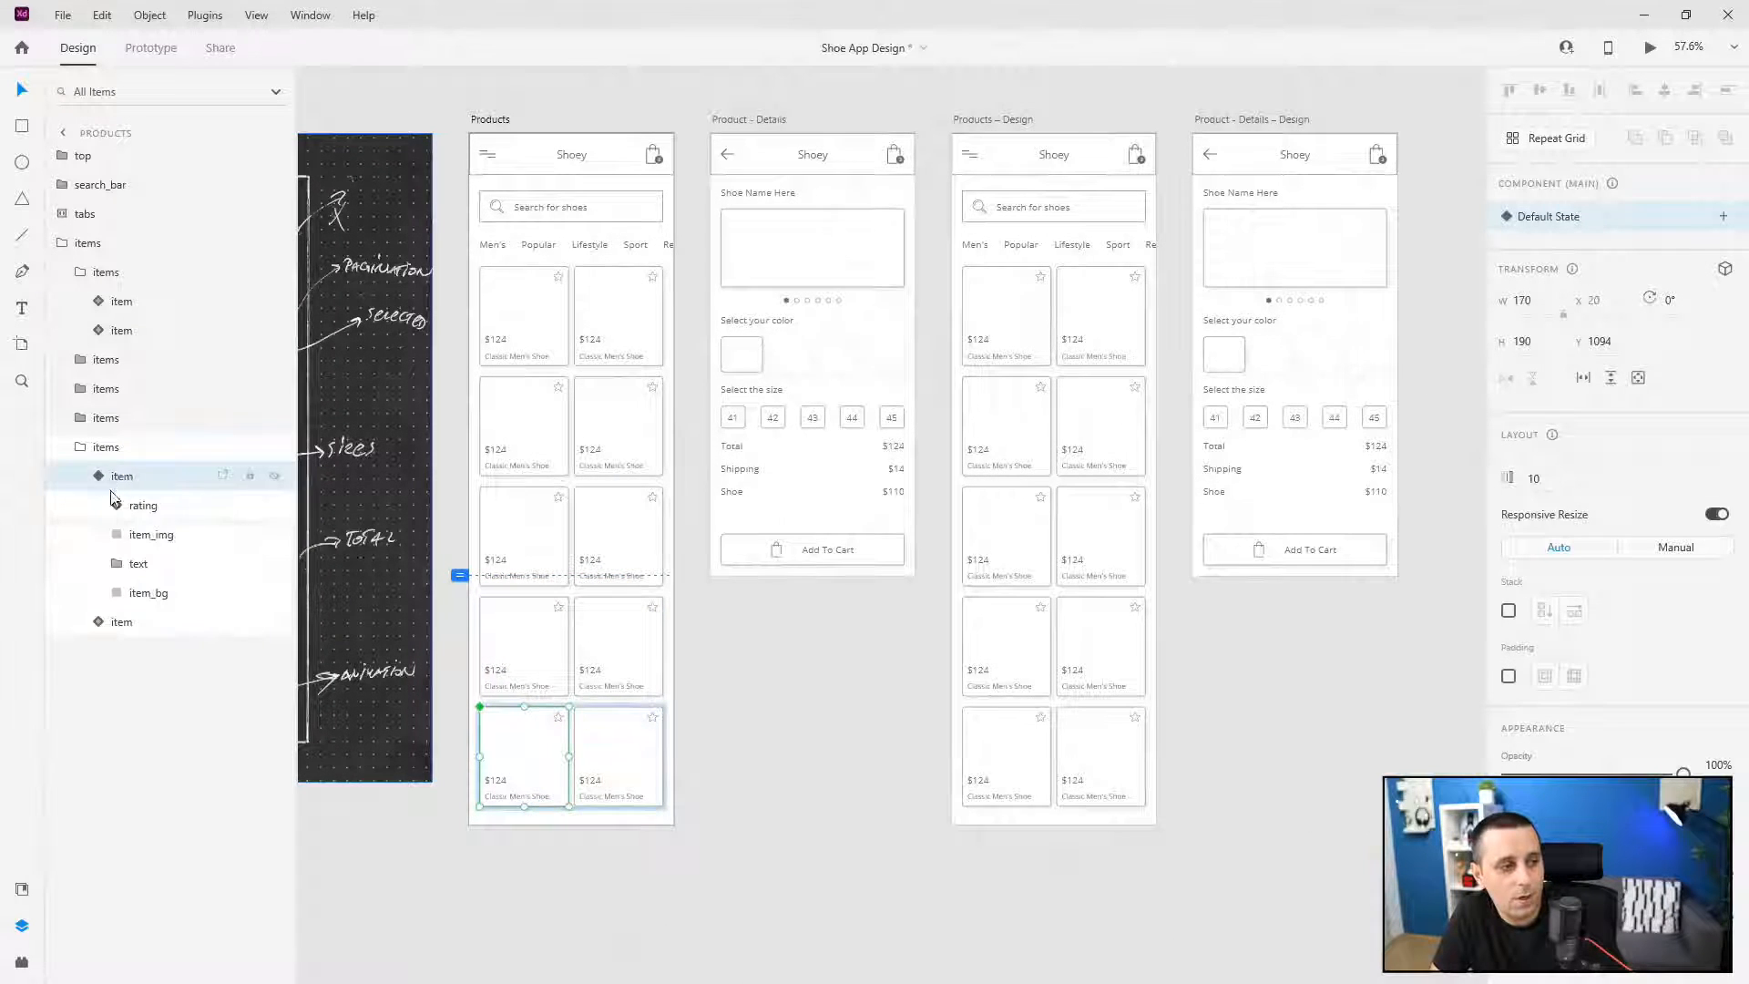
click(146, 594)
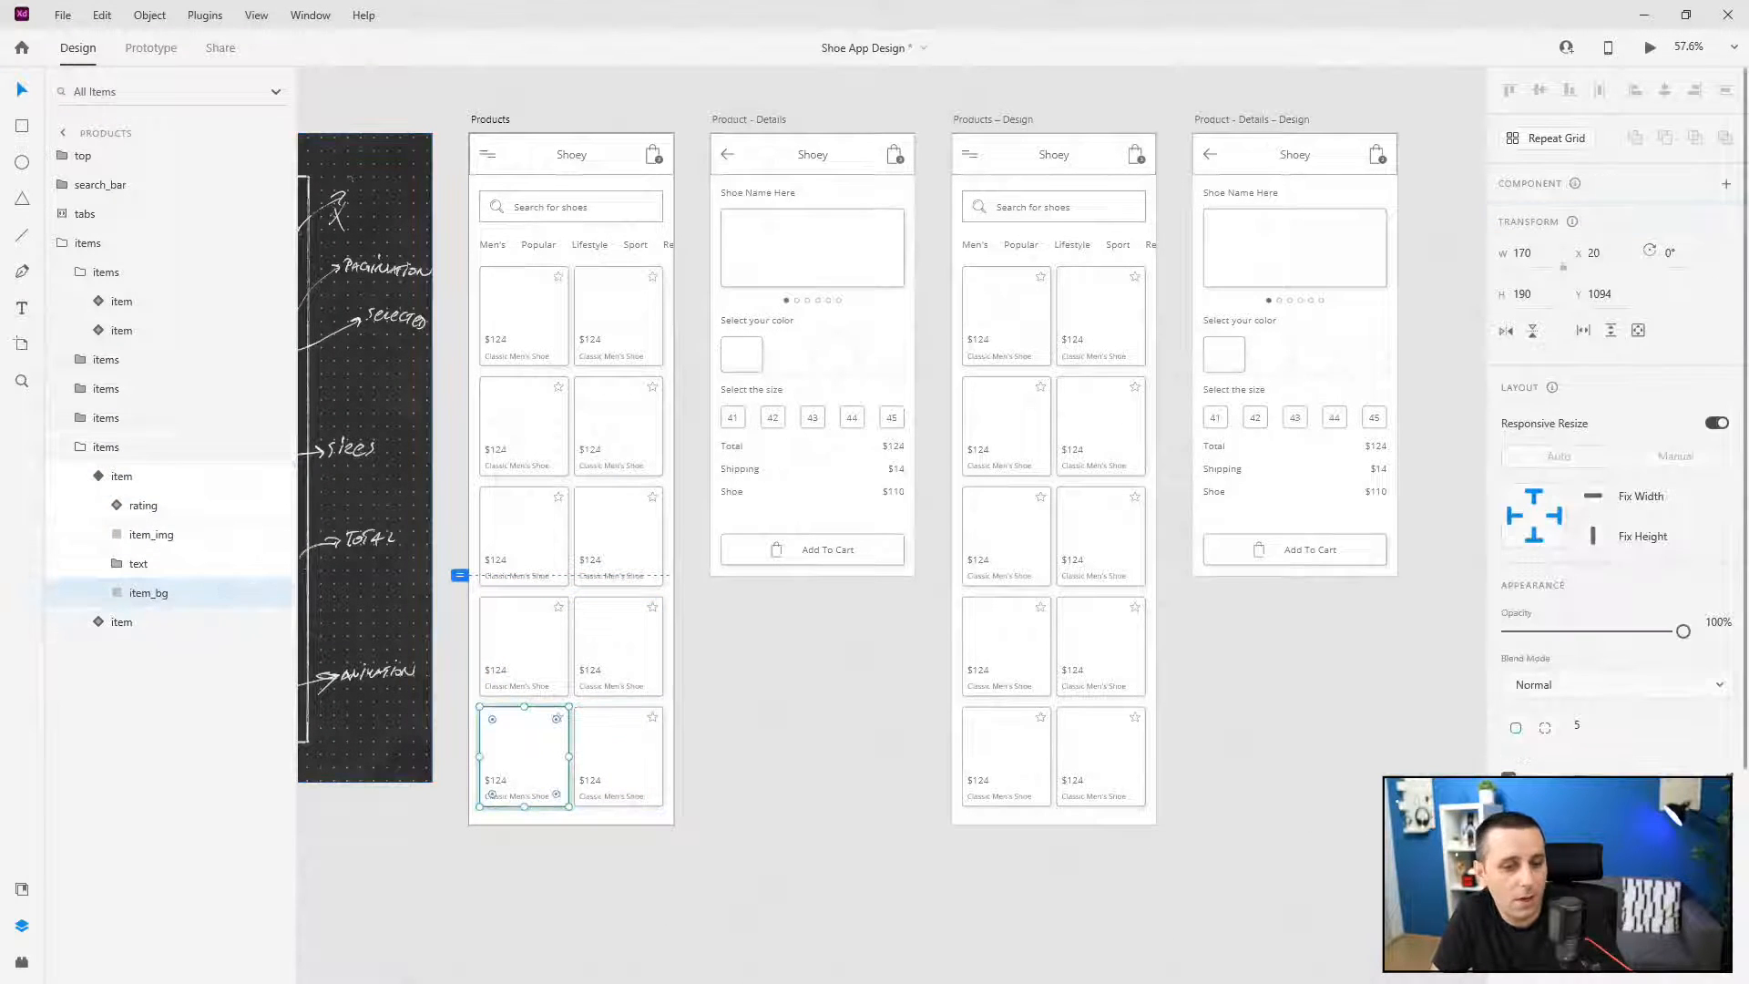
click(1544, 775)
drag(1412, 729, 1458, 643)
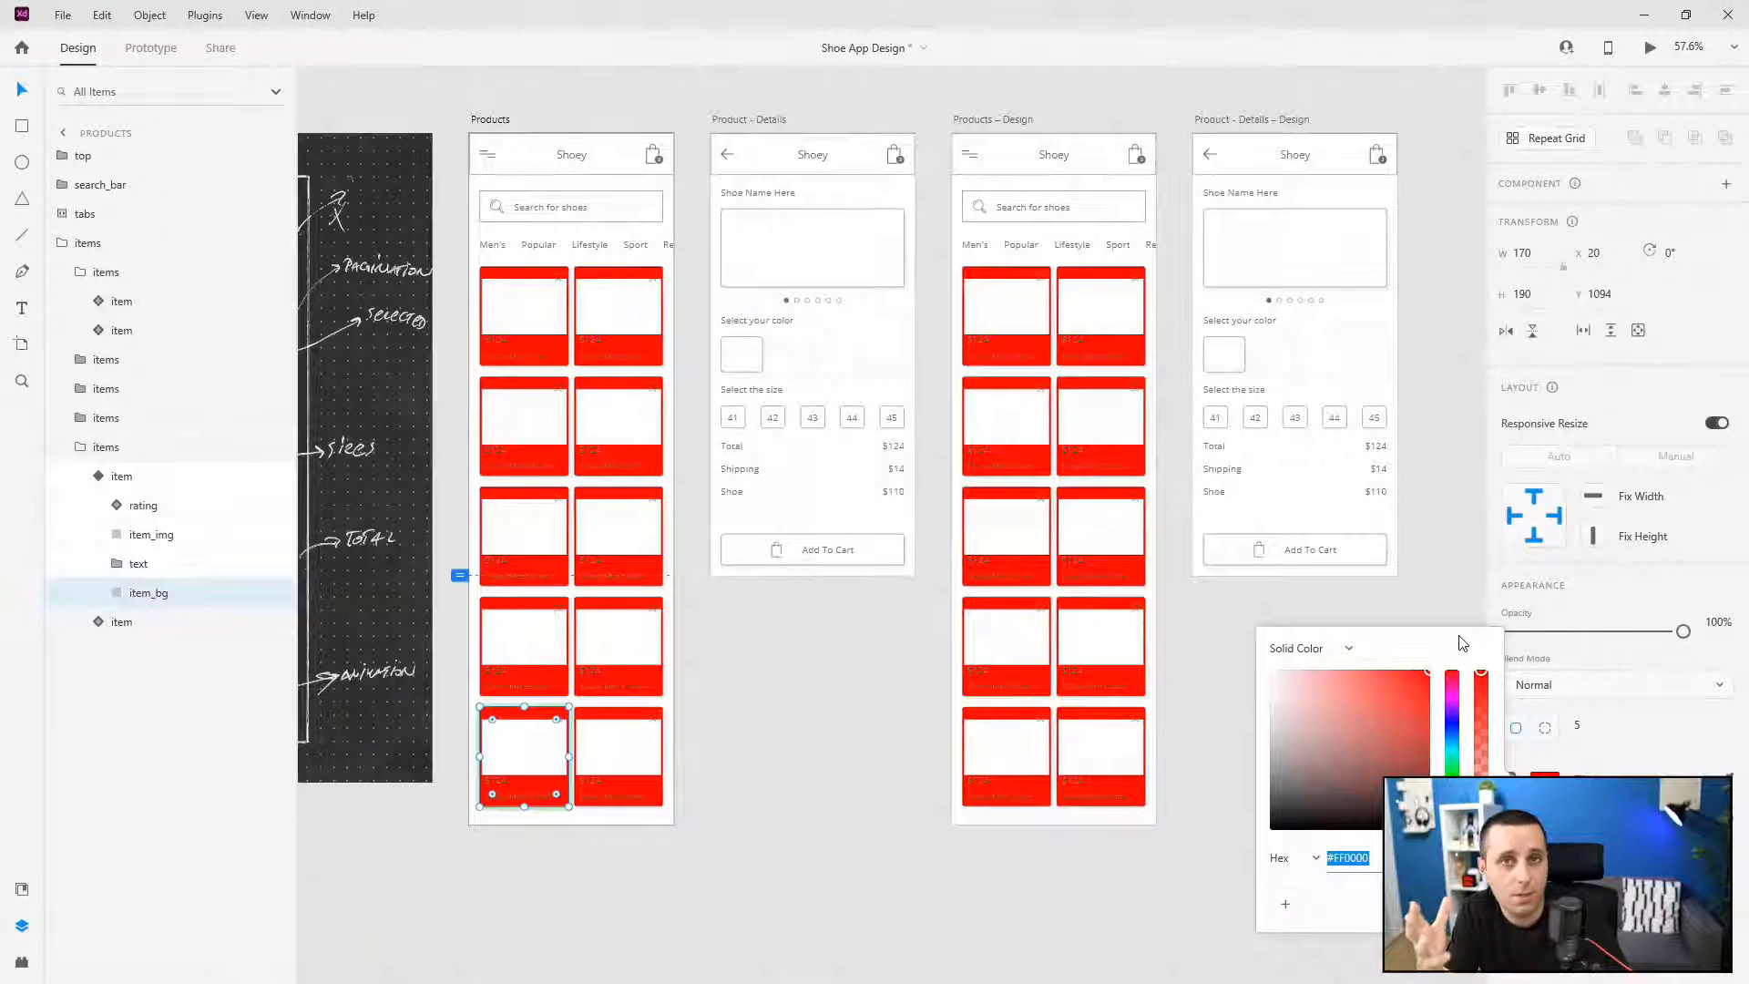
key(ctrl+z)
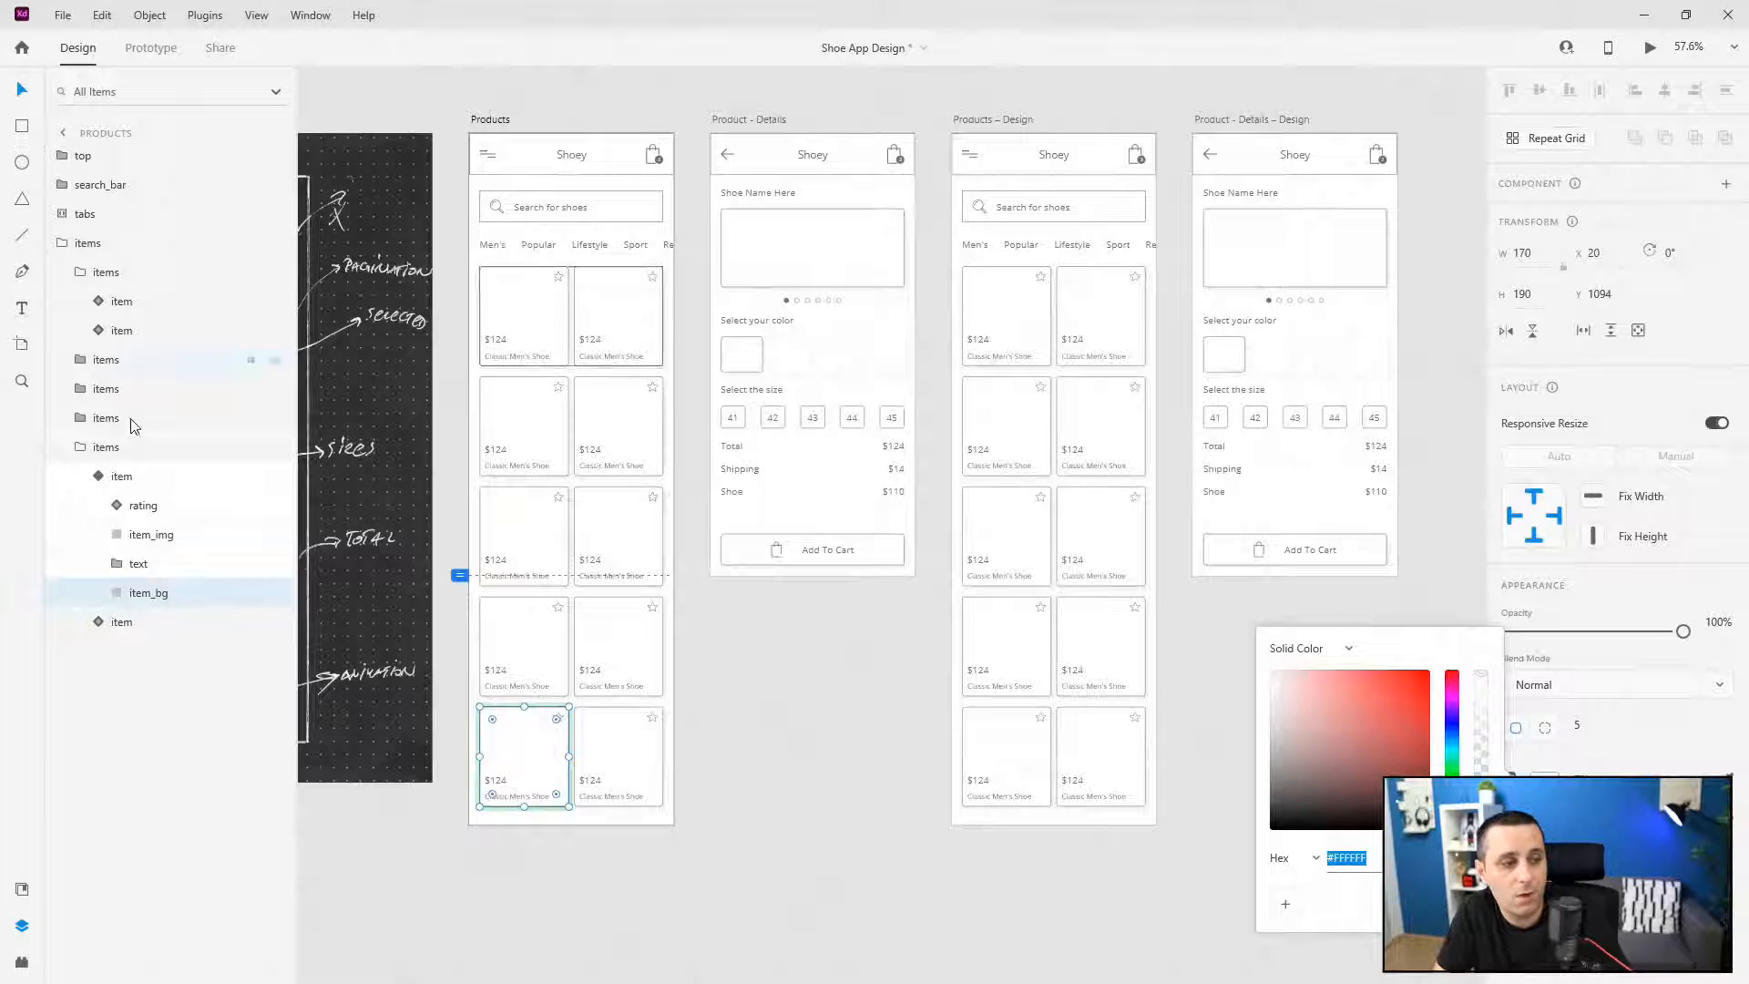
click(98, 477)
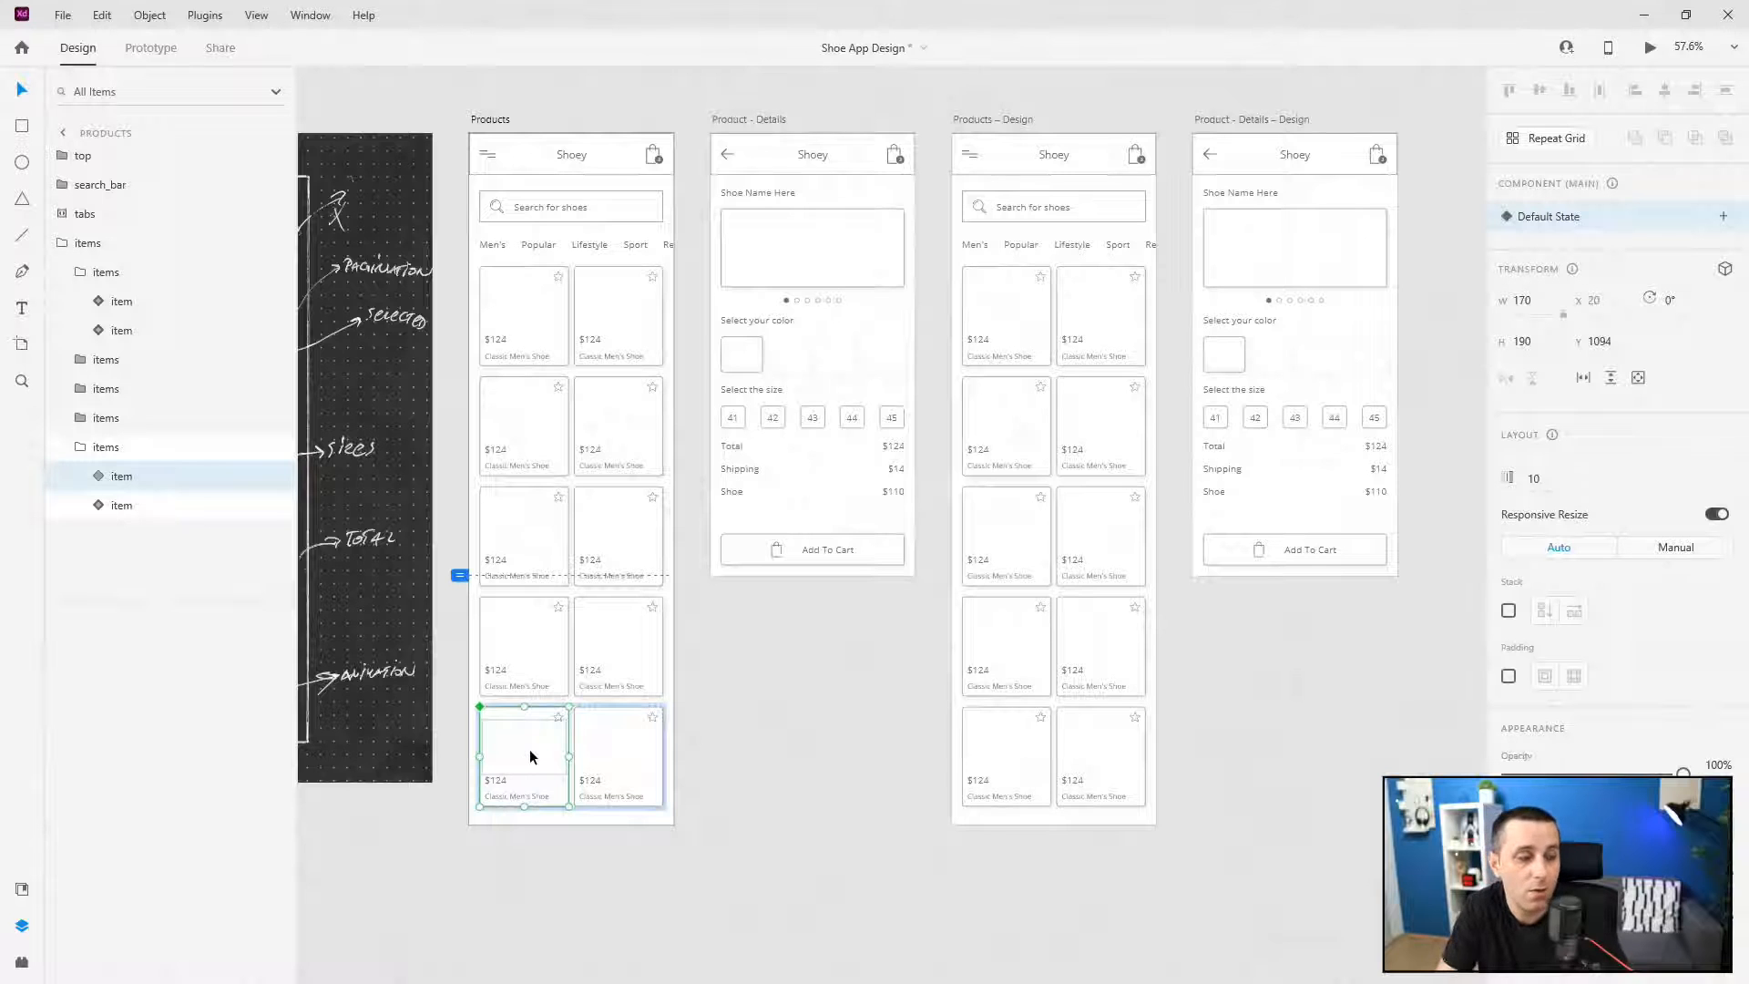
click(62, 244)
- Set the font of the Shoey title in the Products – Design header to Archivo Black
scroll(1276, 101, up, 6)
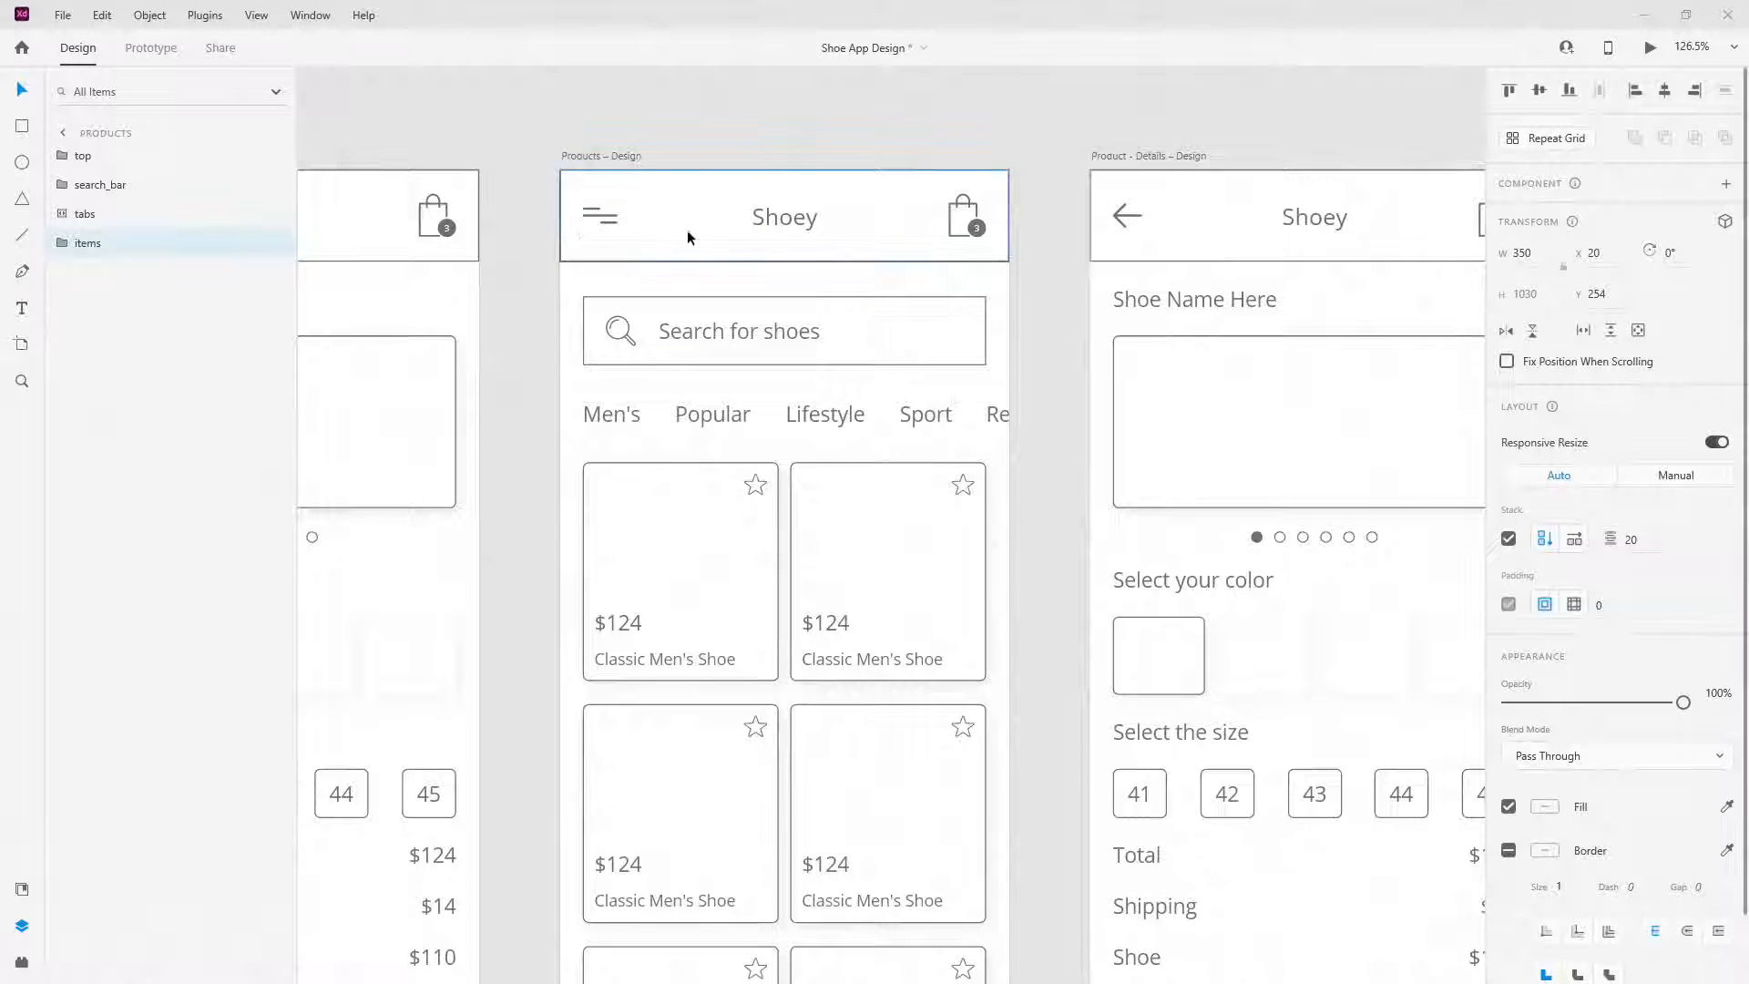
double_click(799, 221)
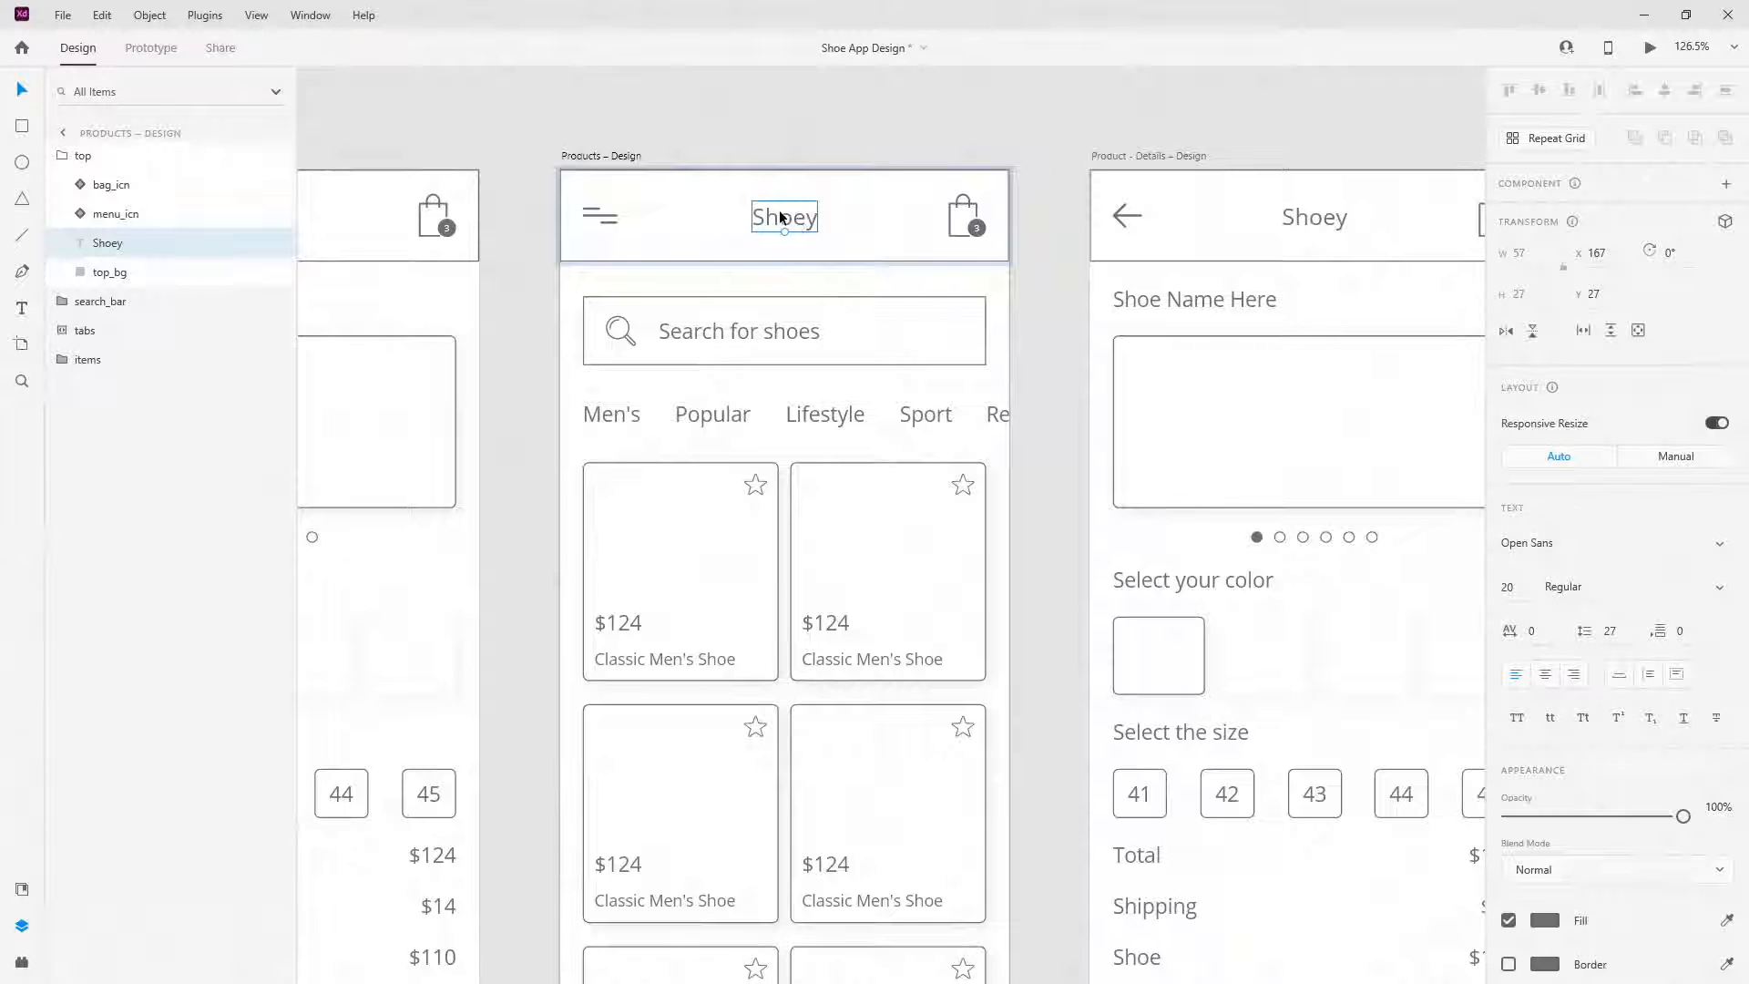
click(1629, 547)
text(Archivo)
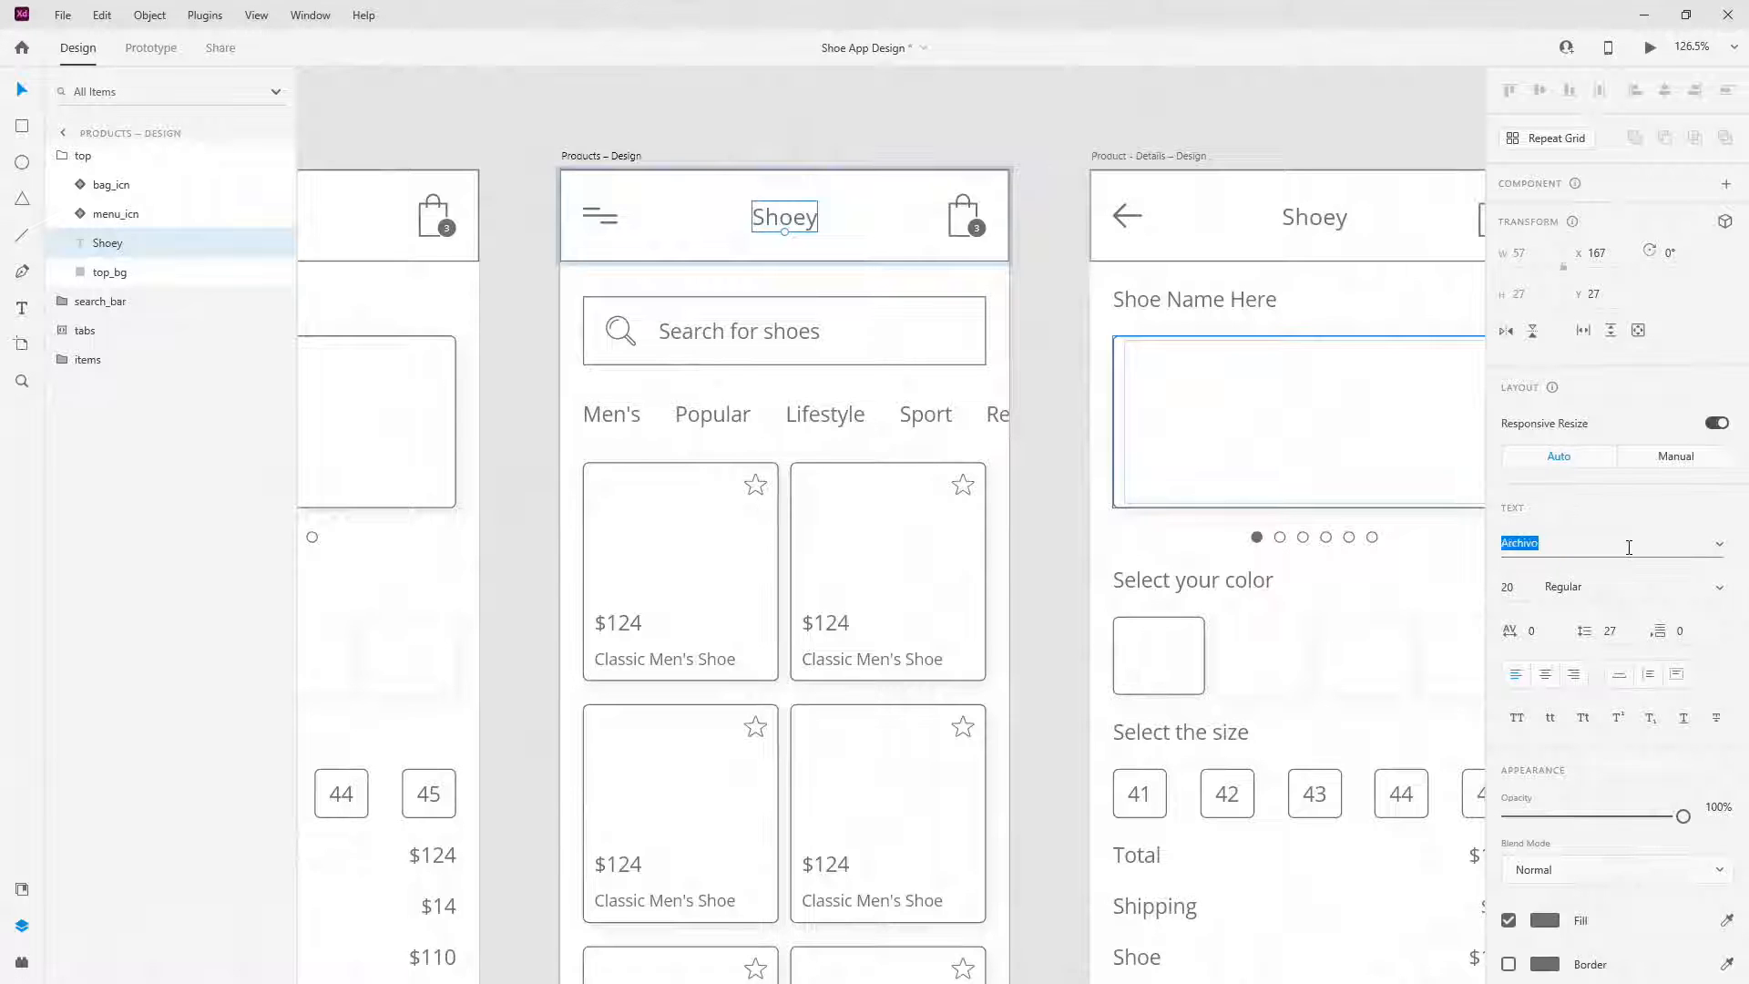
key(Return)
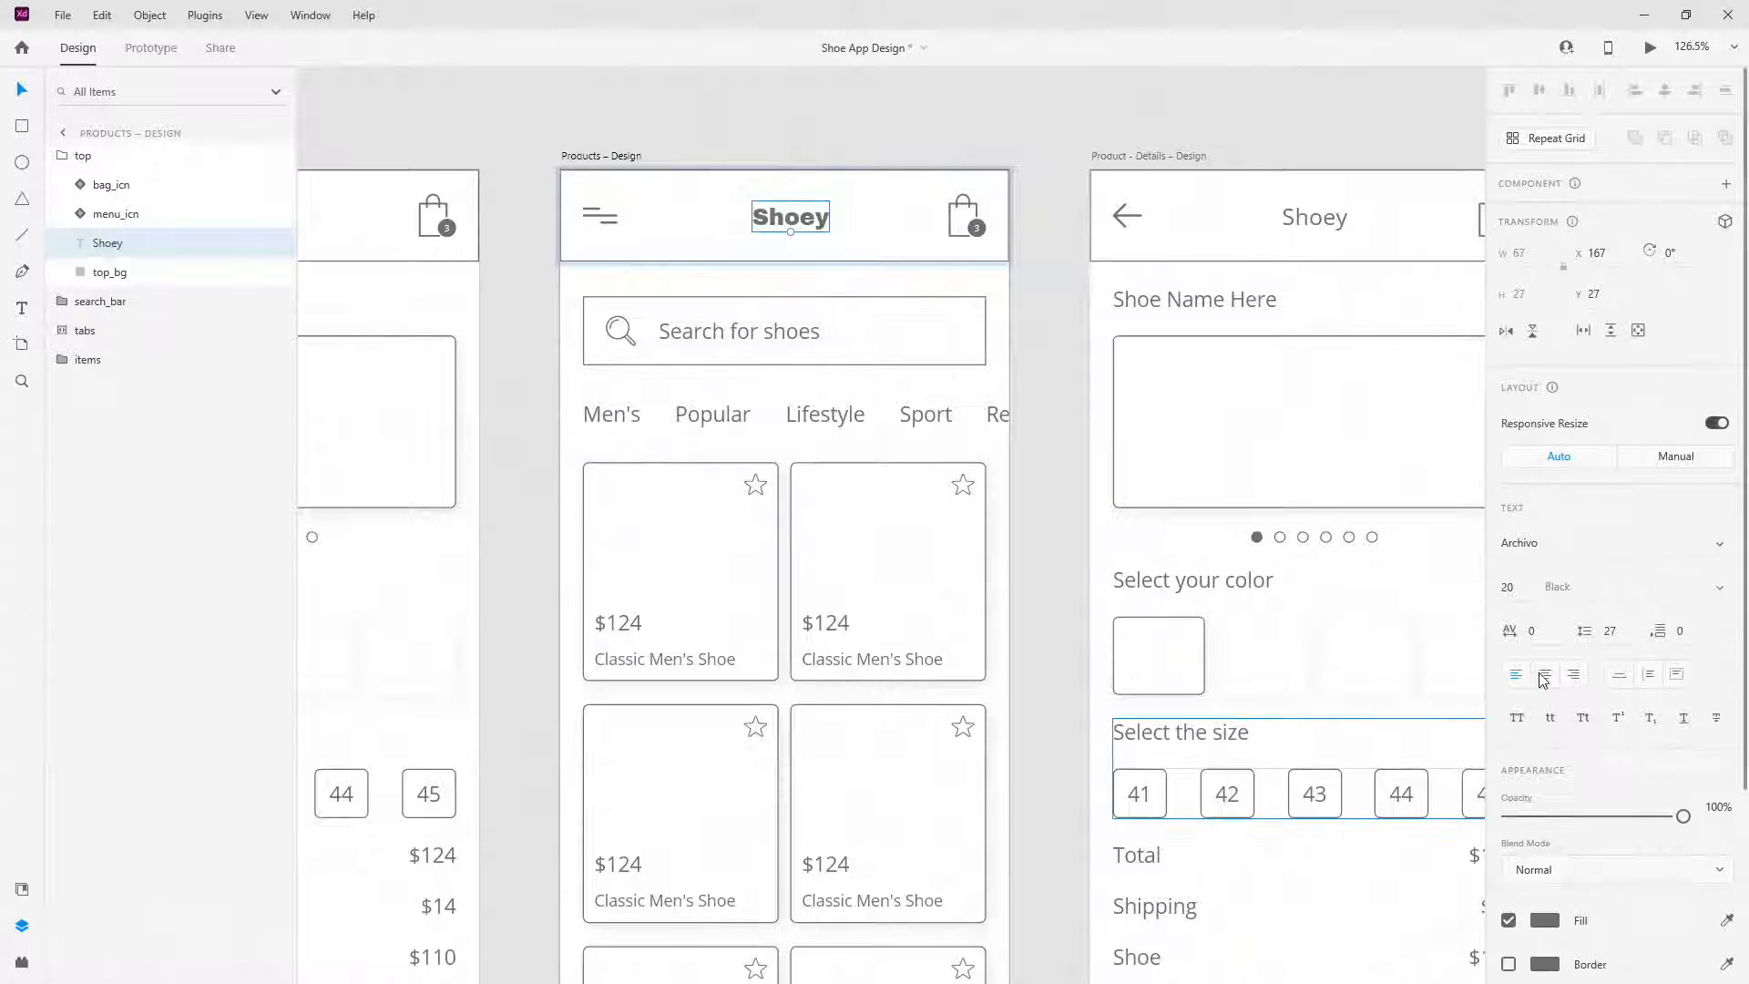
- Center the Shoey title horizontally on the top_bg rectangle in the Products – Design header
click(877, 224)
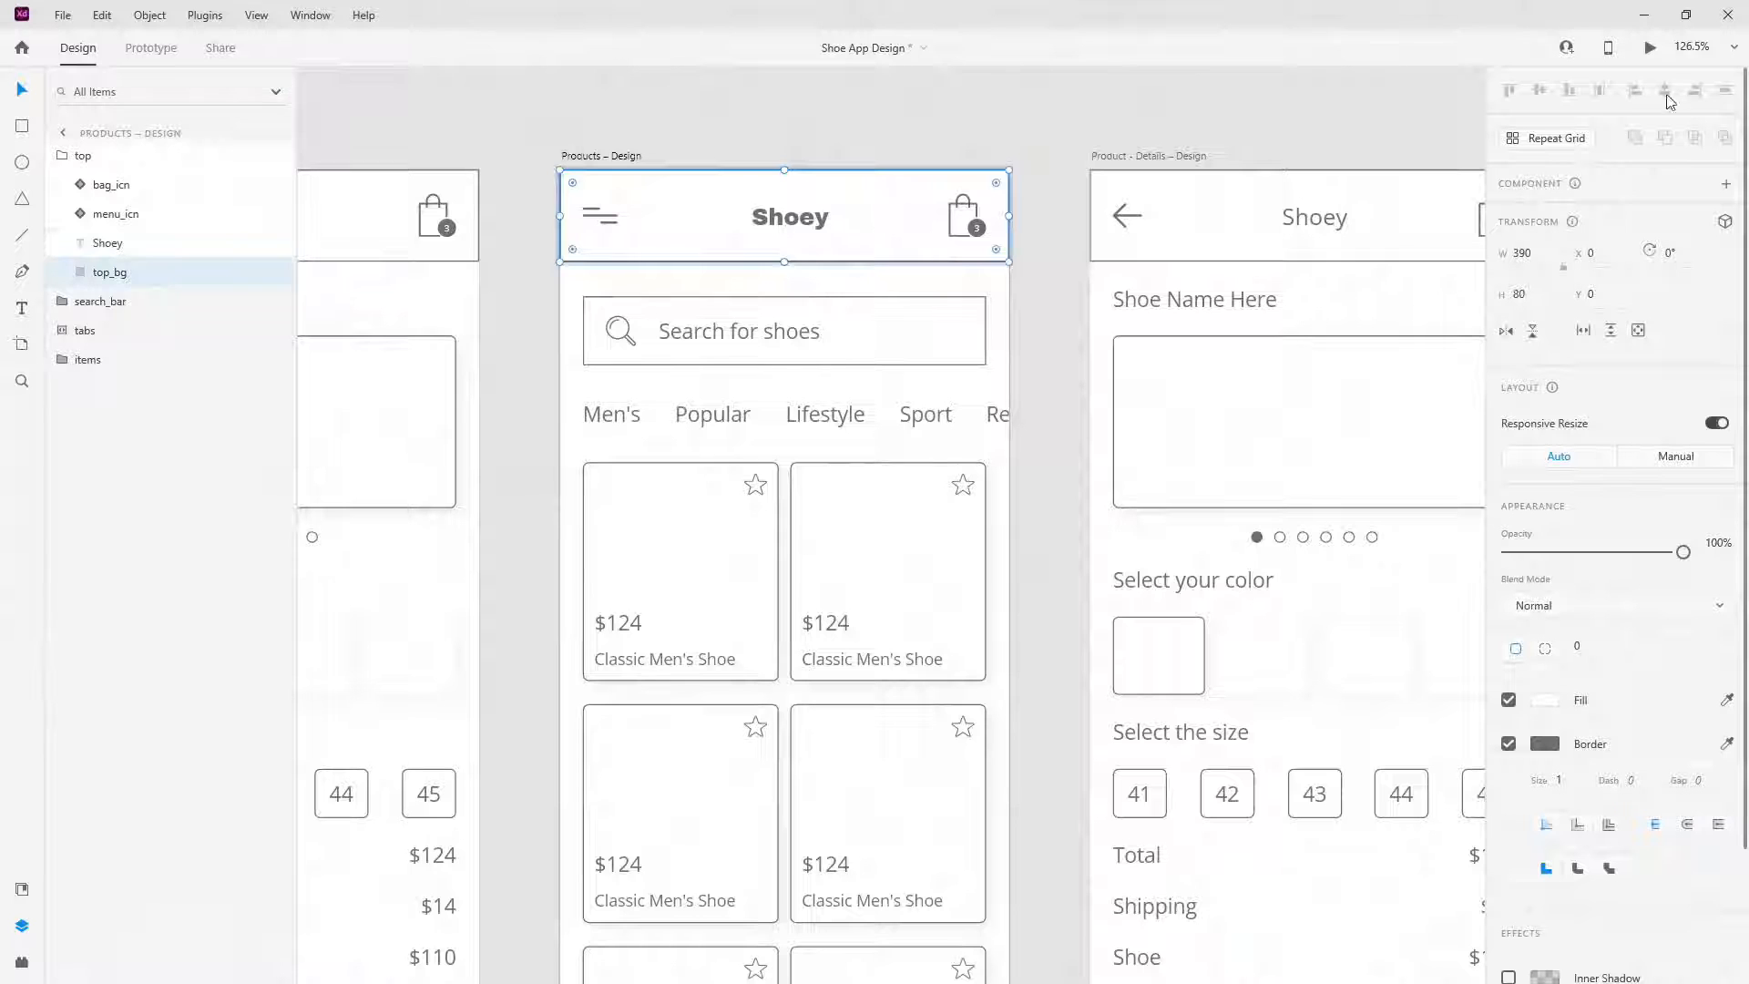
shift+click(108, 243)
click(1670, 90)
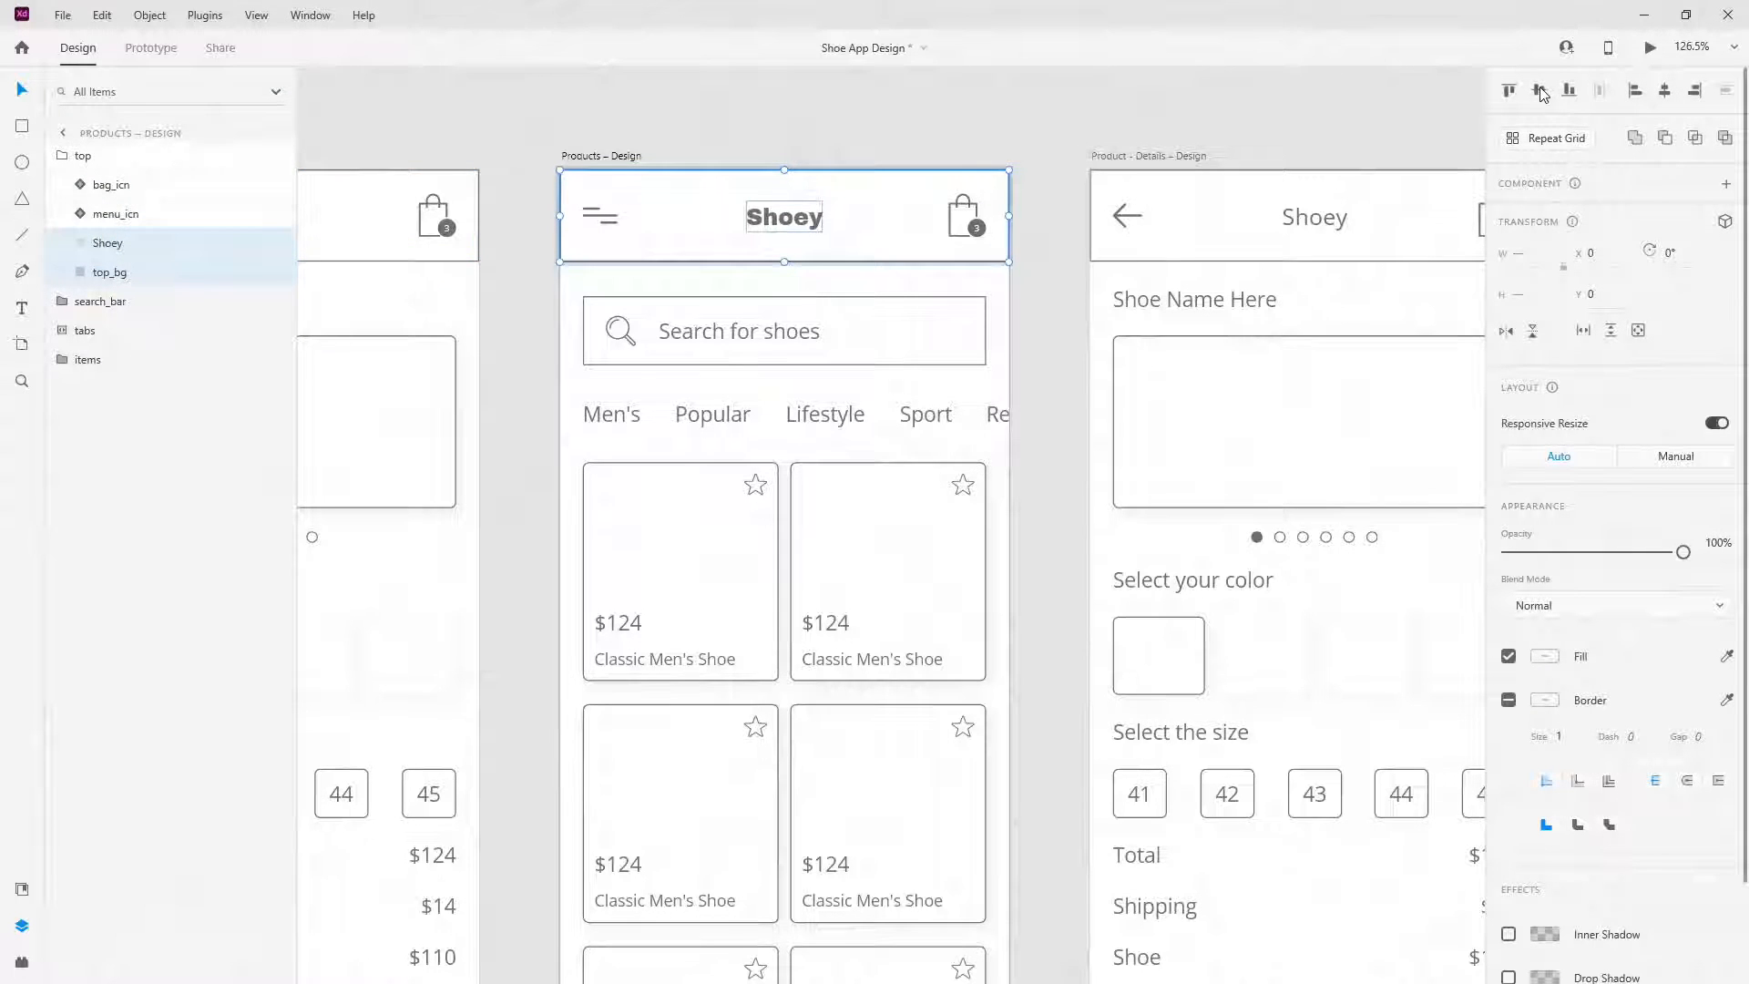
click(706, 321)
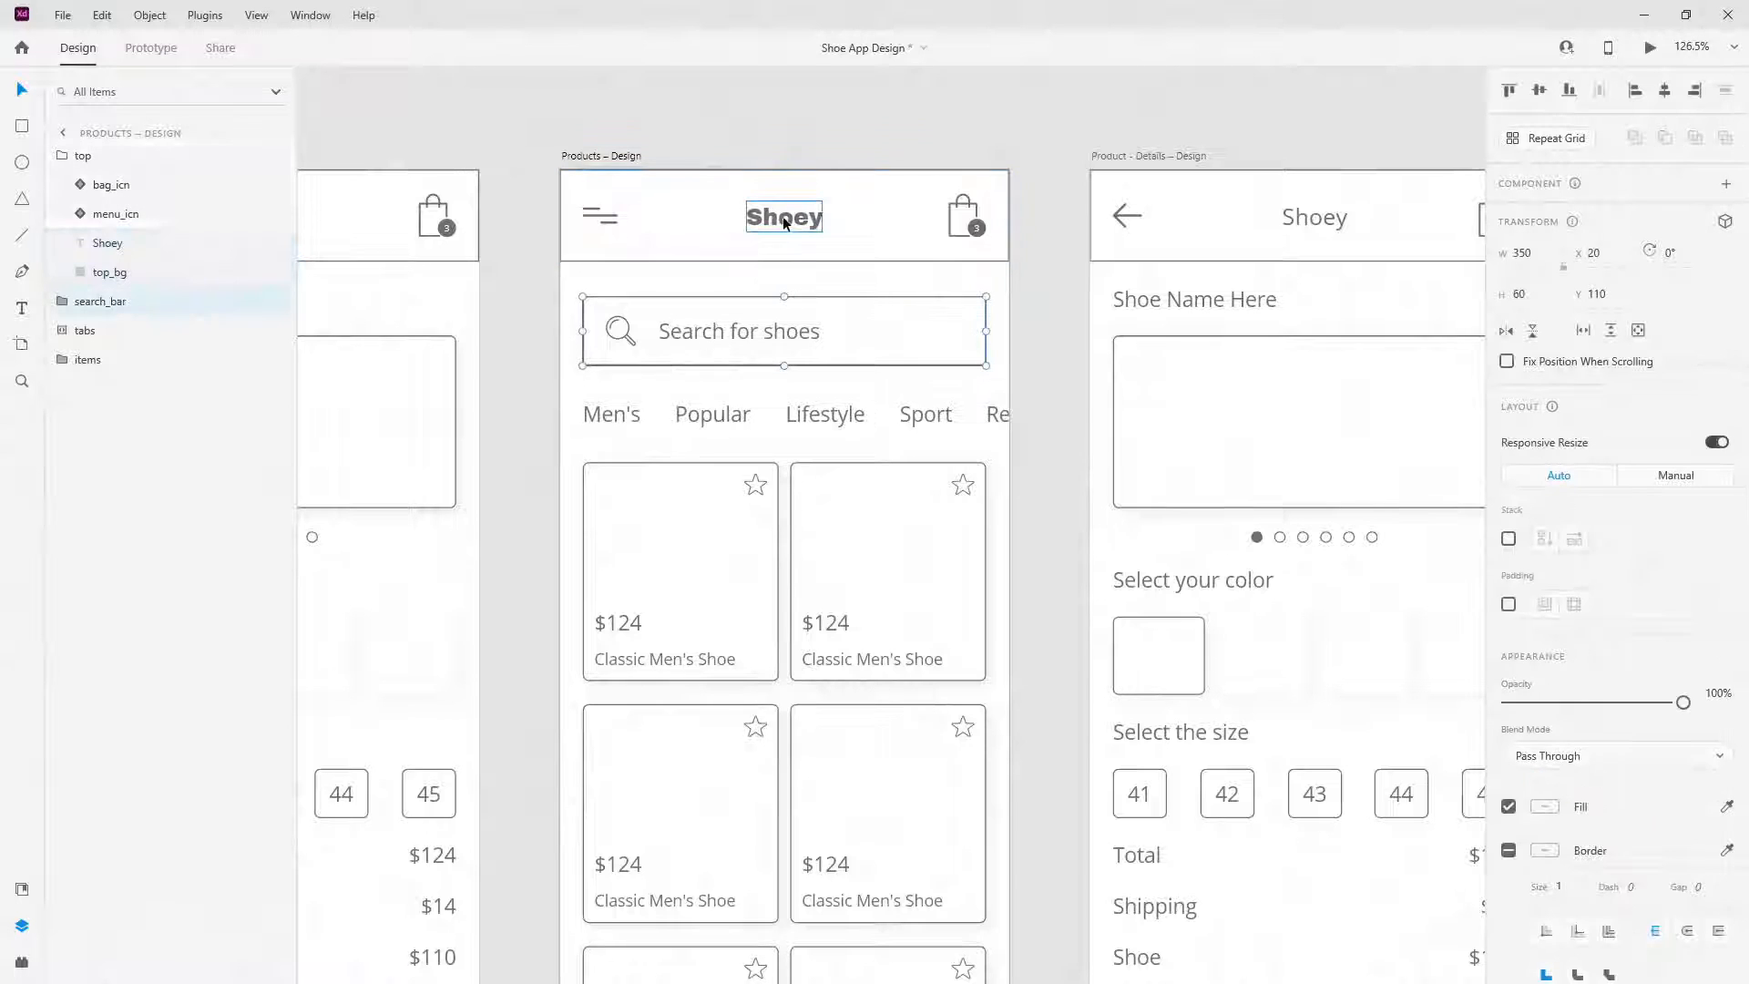
- Set the fill color of the Shoey title in the Products – Design header to #4597E7
double_click(782, 220)
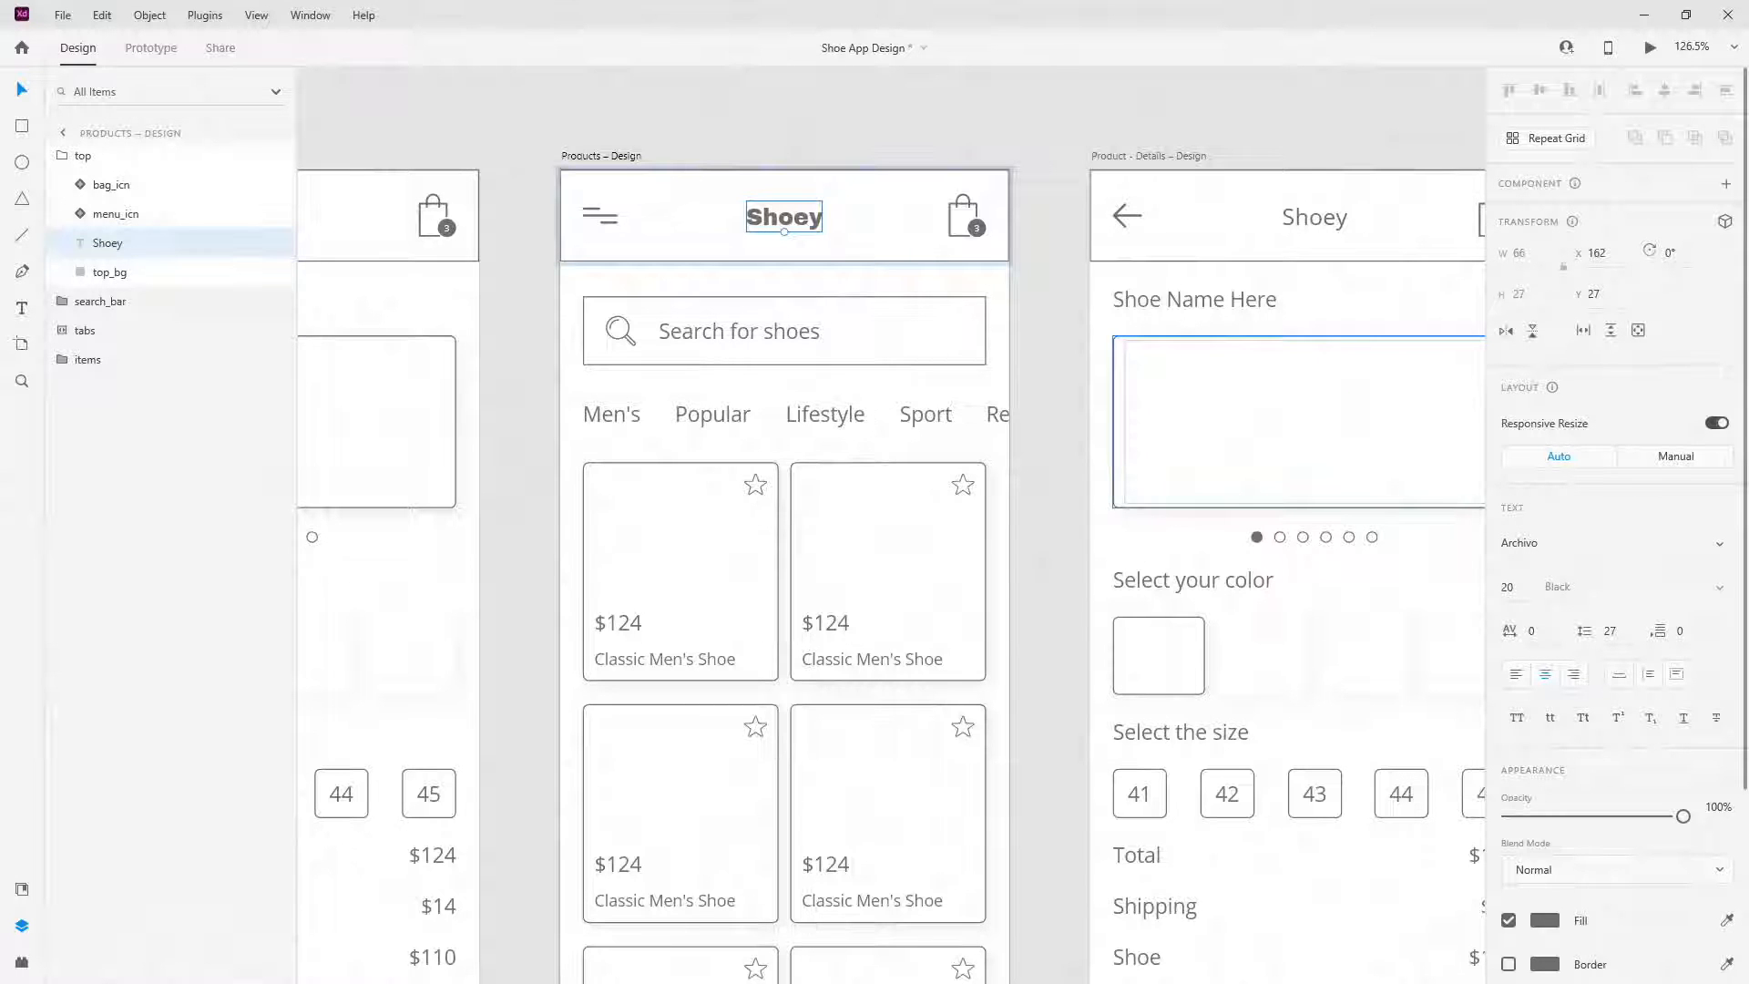
scroll(1583, 616, down, 3)
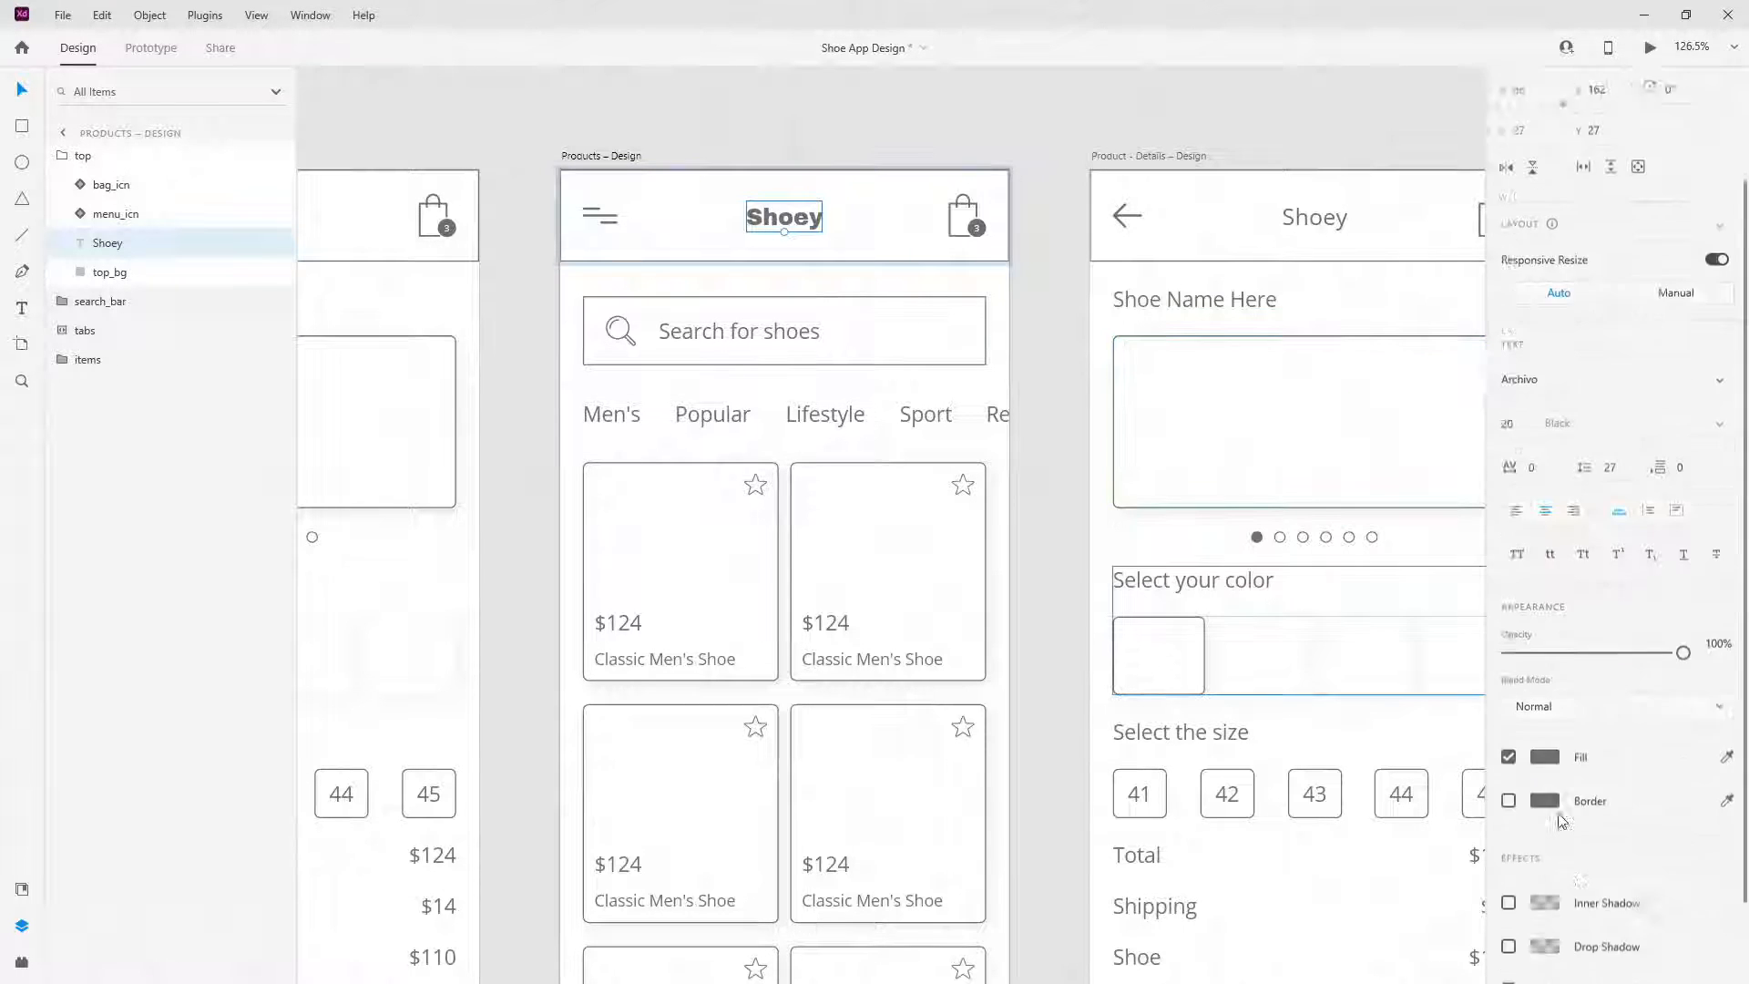
click(1548, 676)
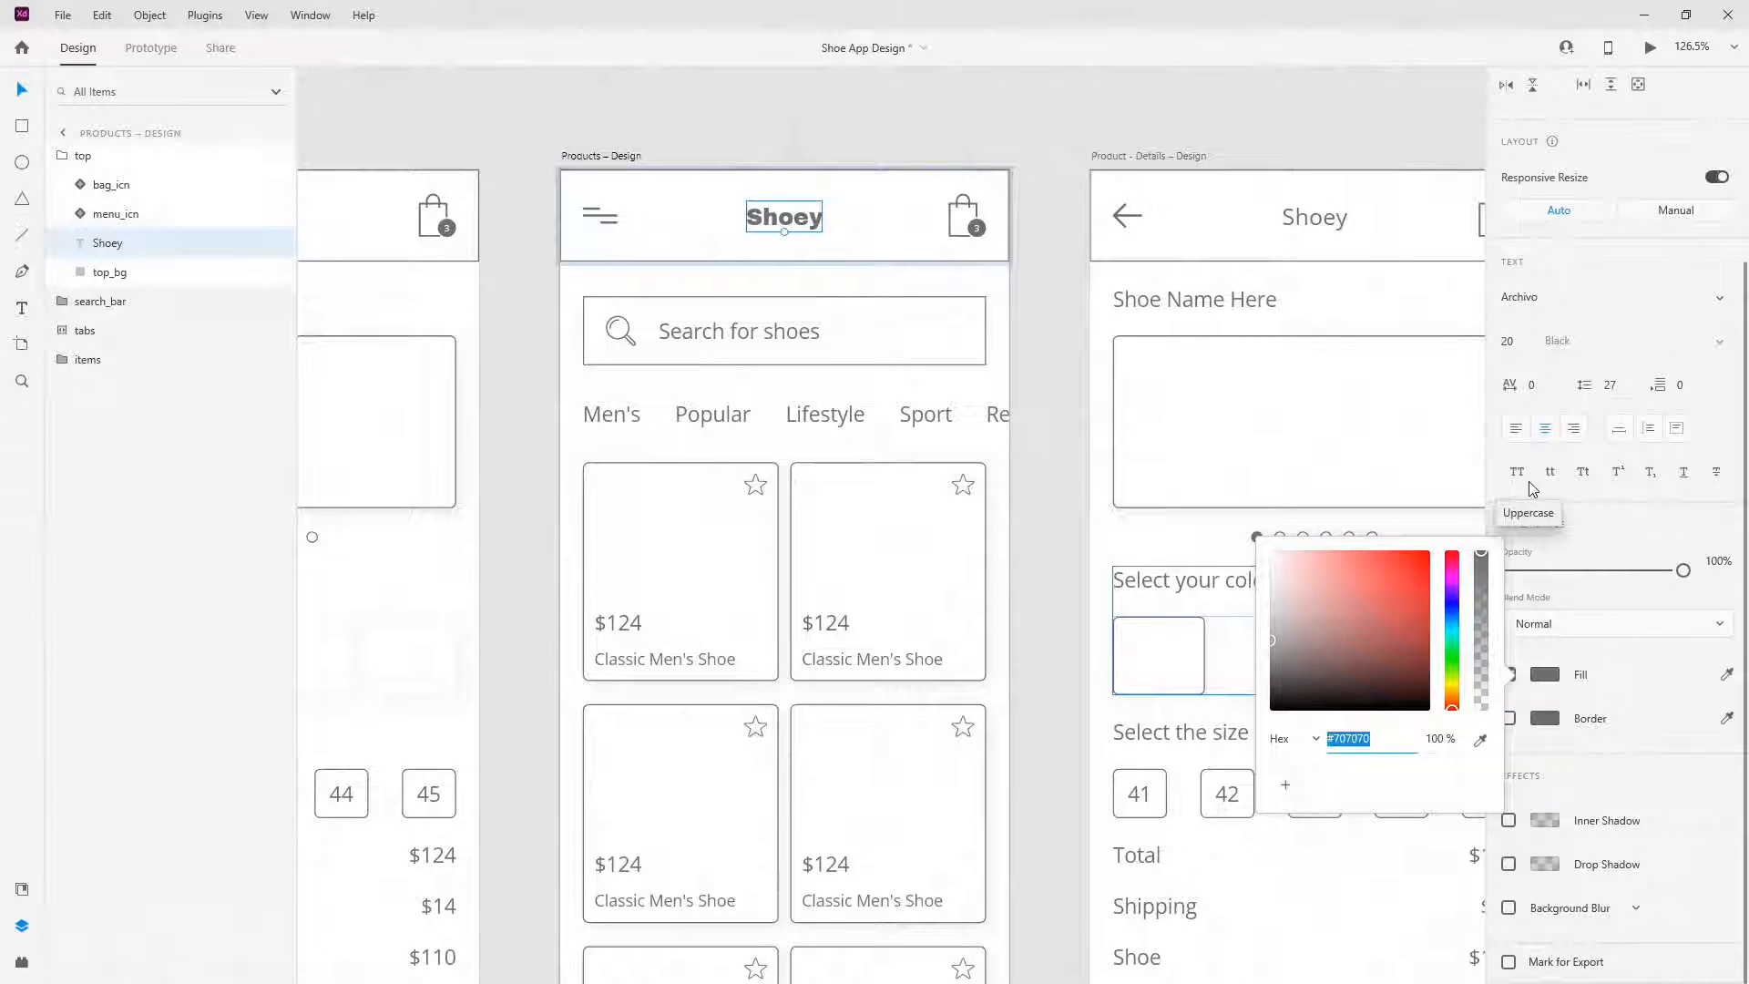
text(4597e7)
key(Return)
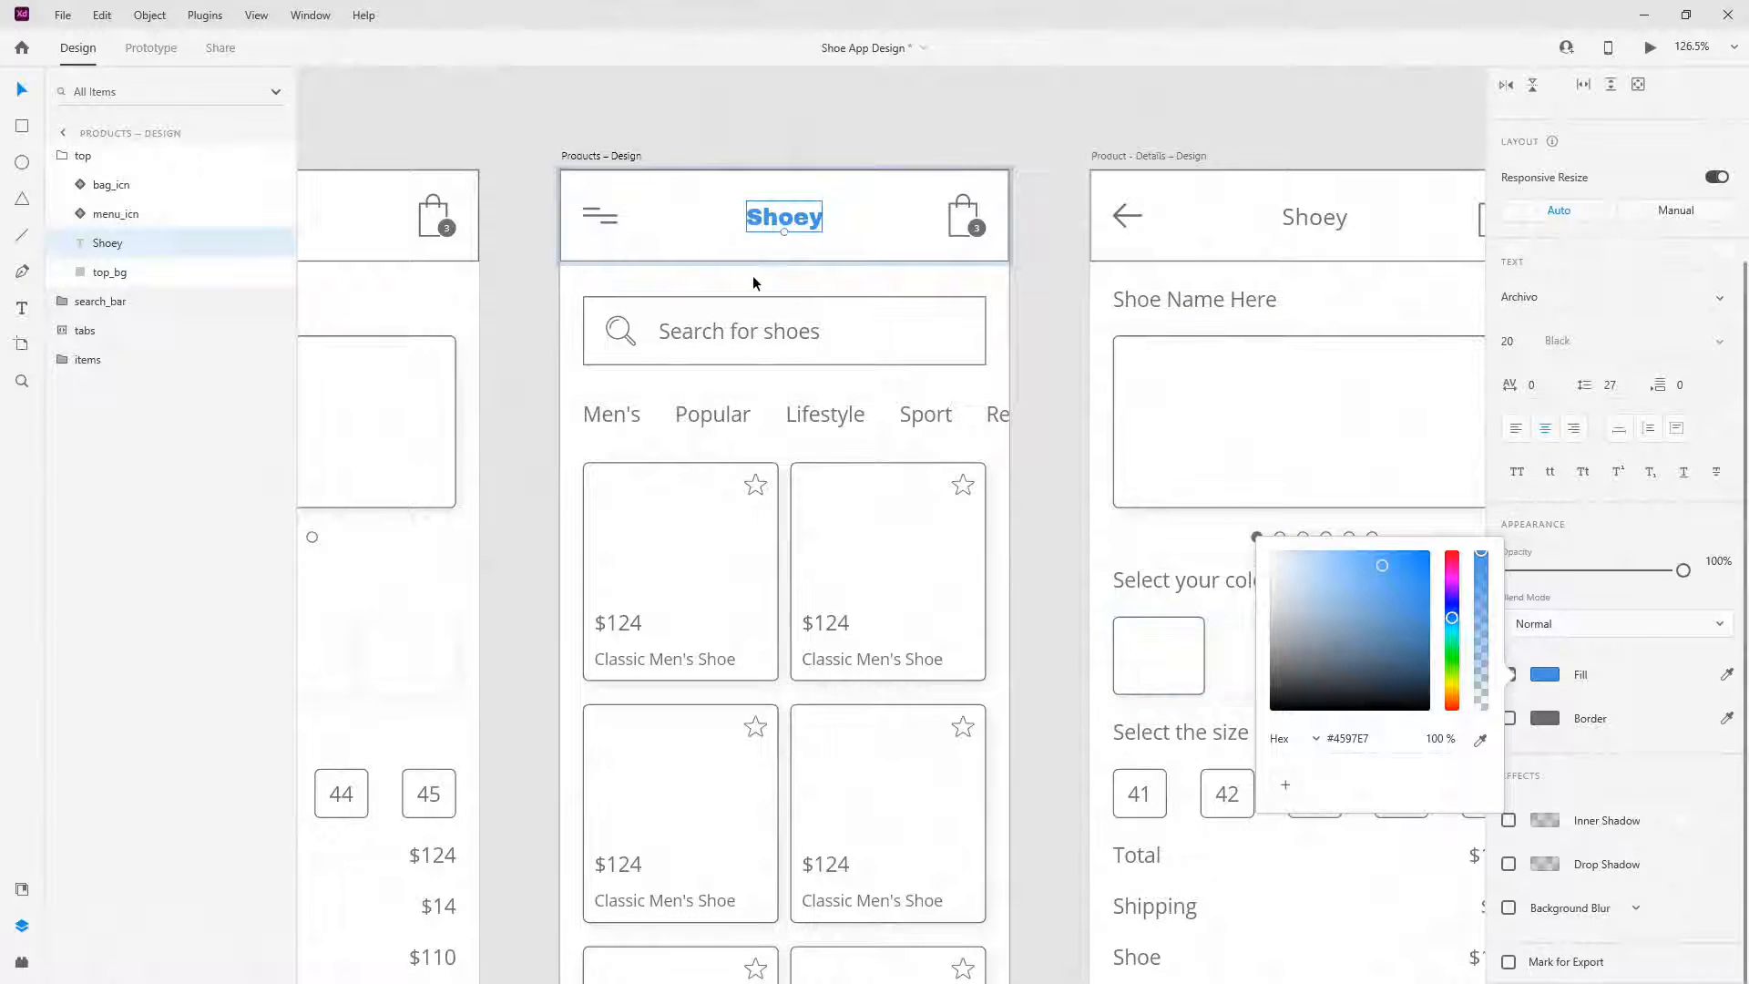
- Add the Shoey title's blue #4597E7 fill to the document's color assets
click(20, 889)
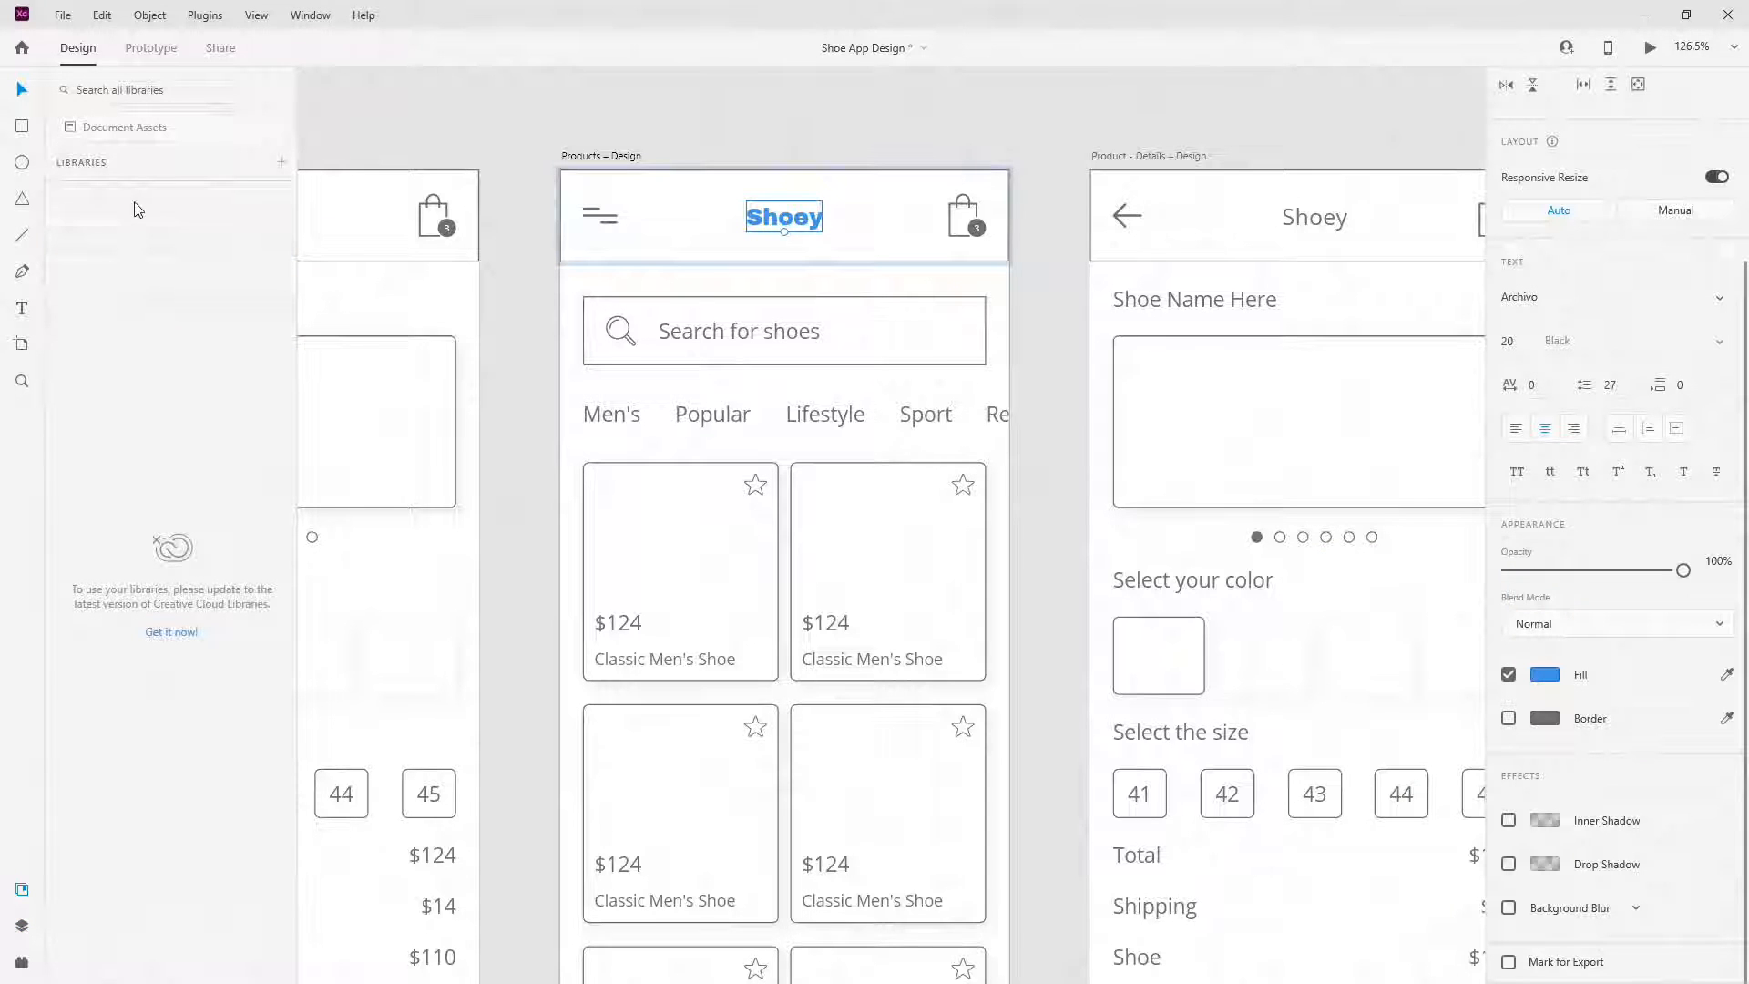
click(116, 133)
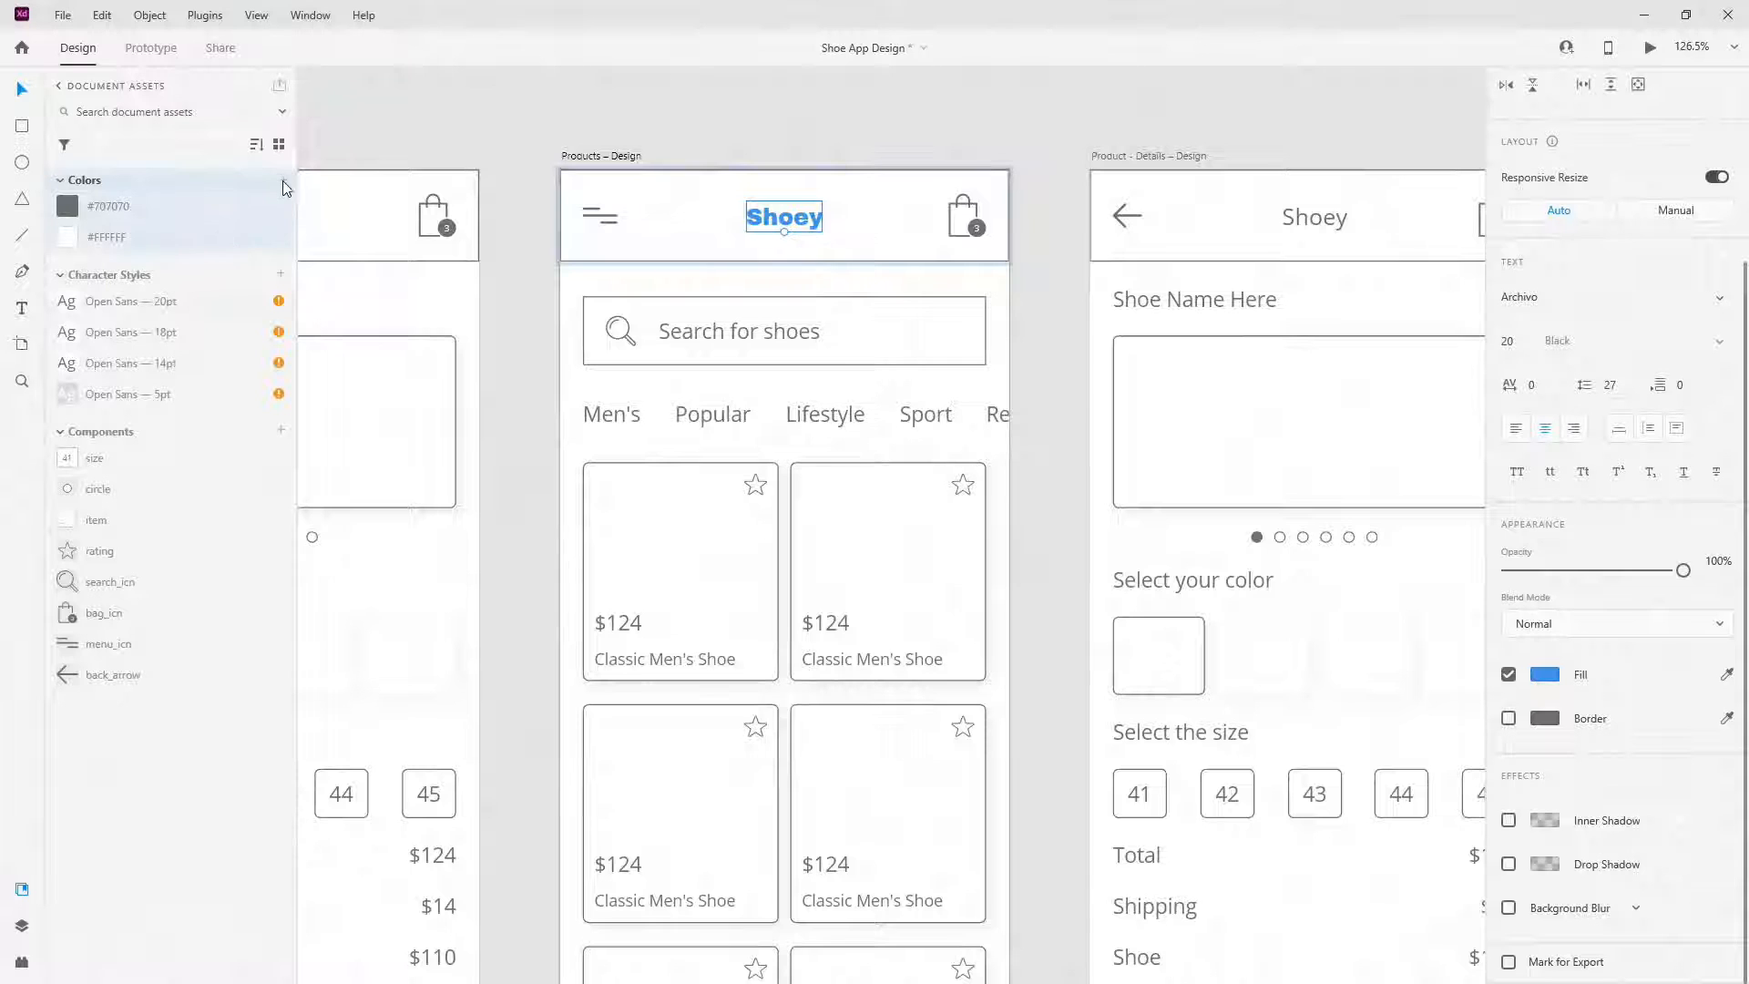
click(796, 226)
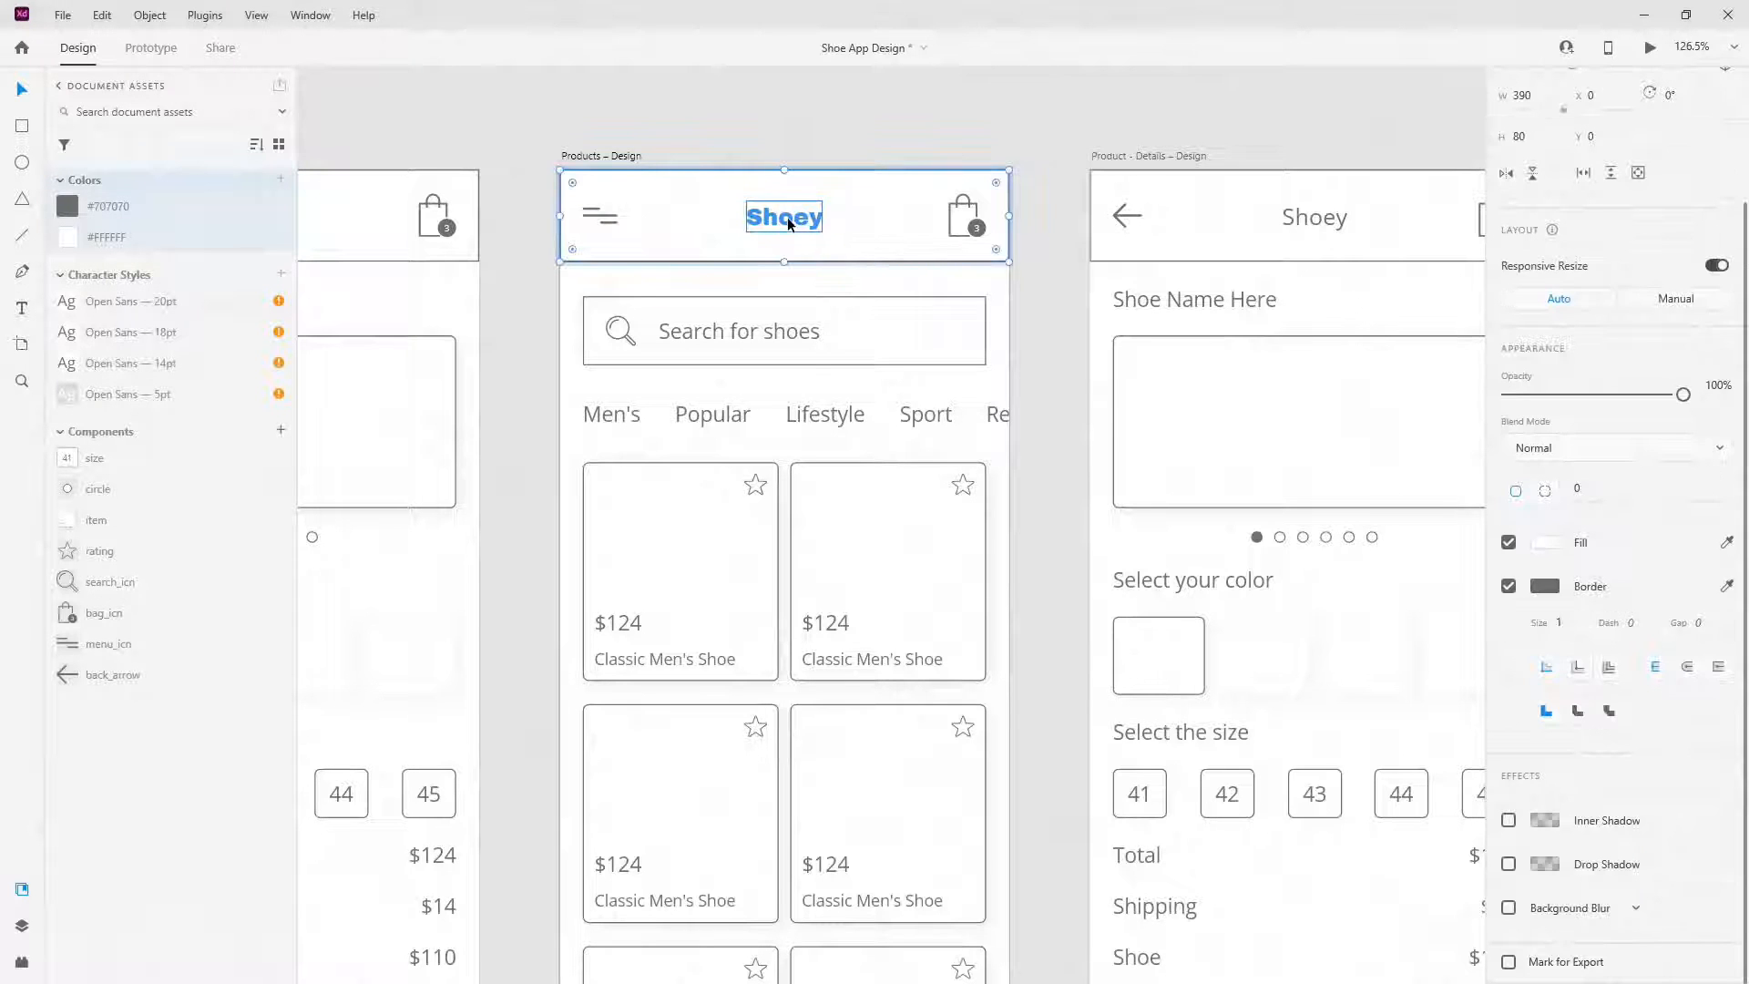
click(787, 217)
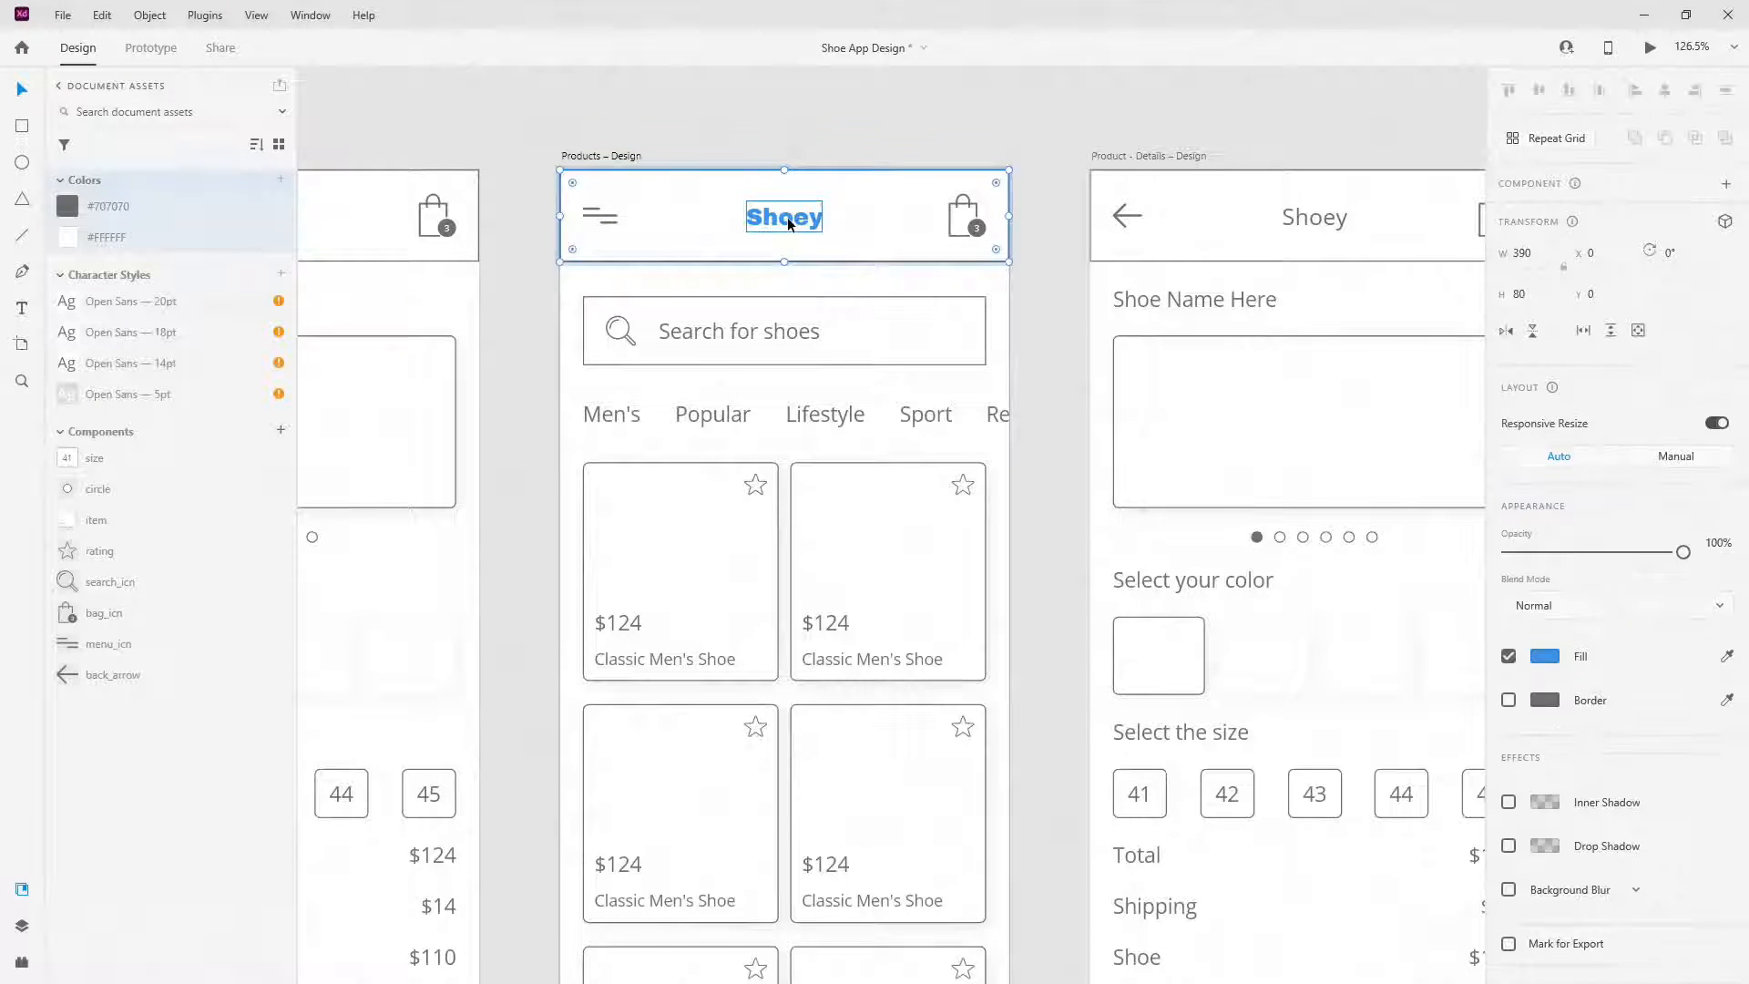
click(282, 179)
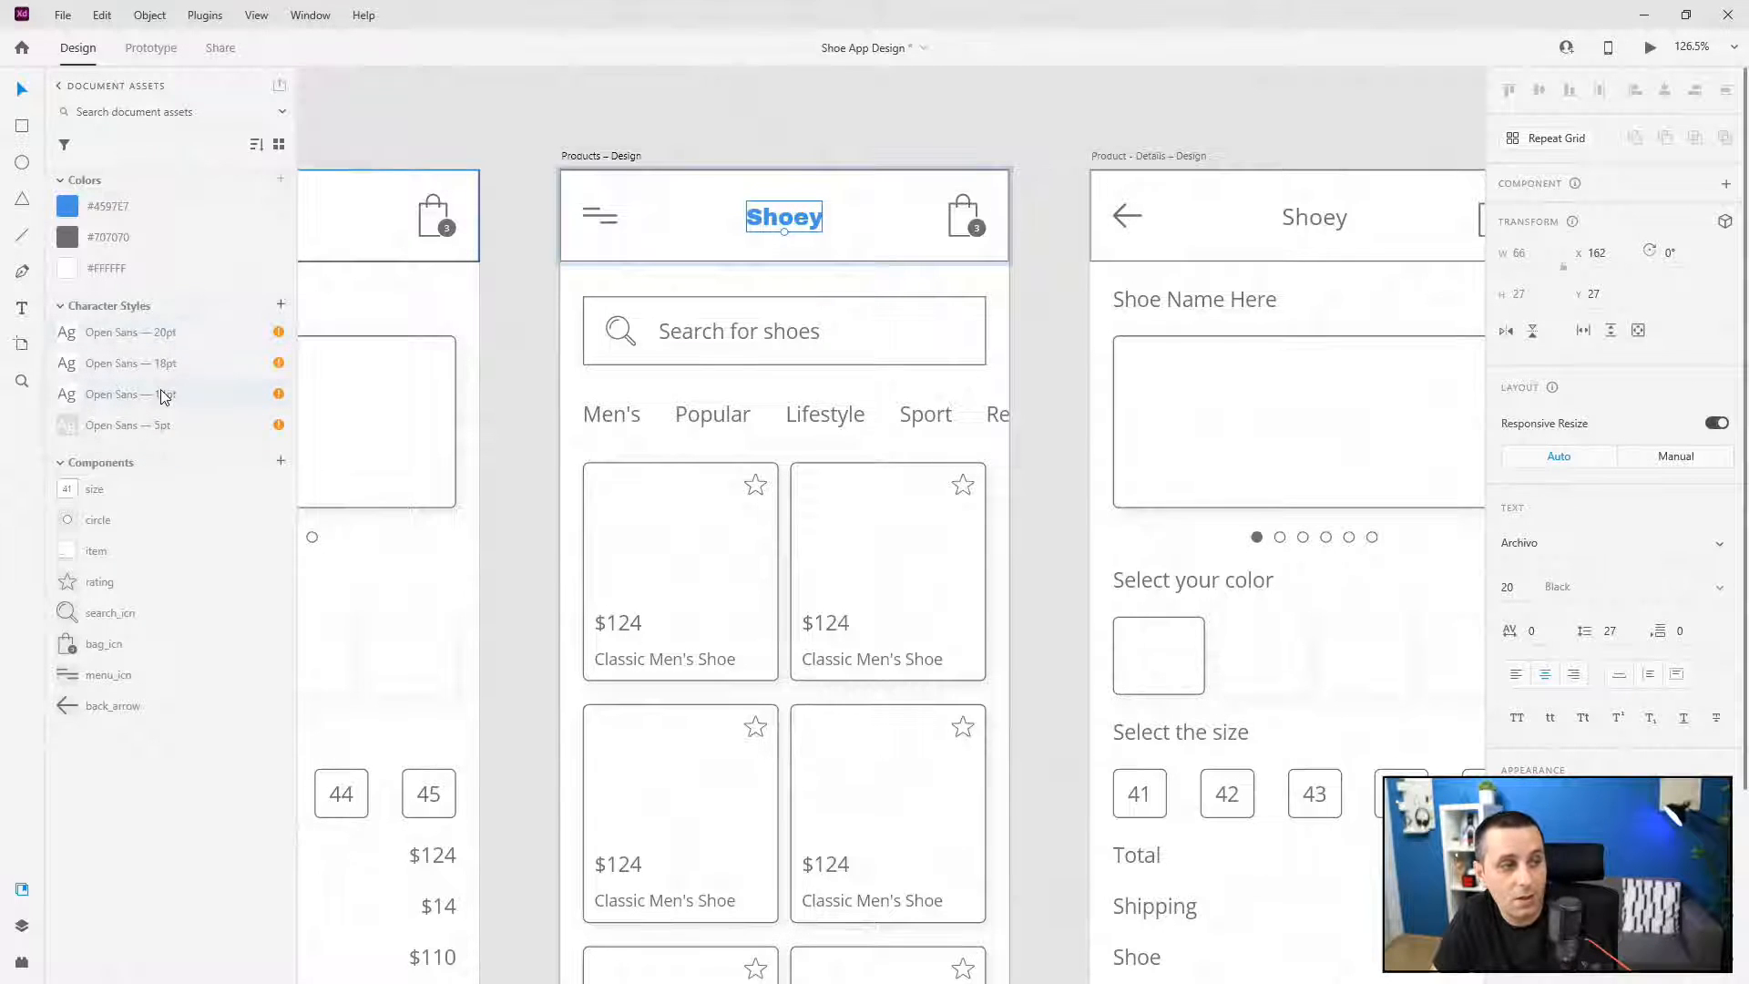
mouse_move(163, 395)
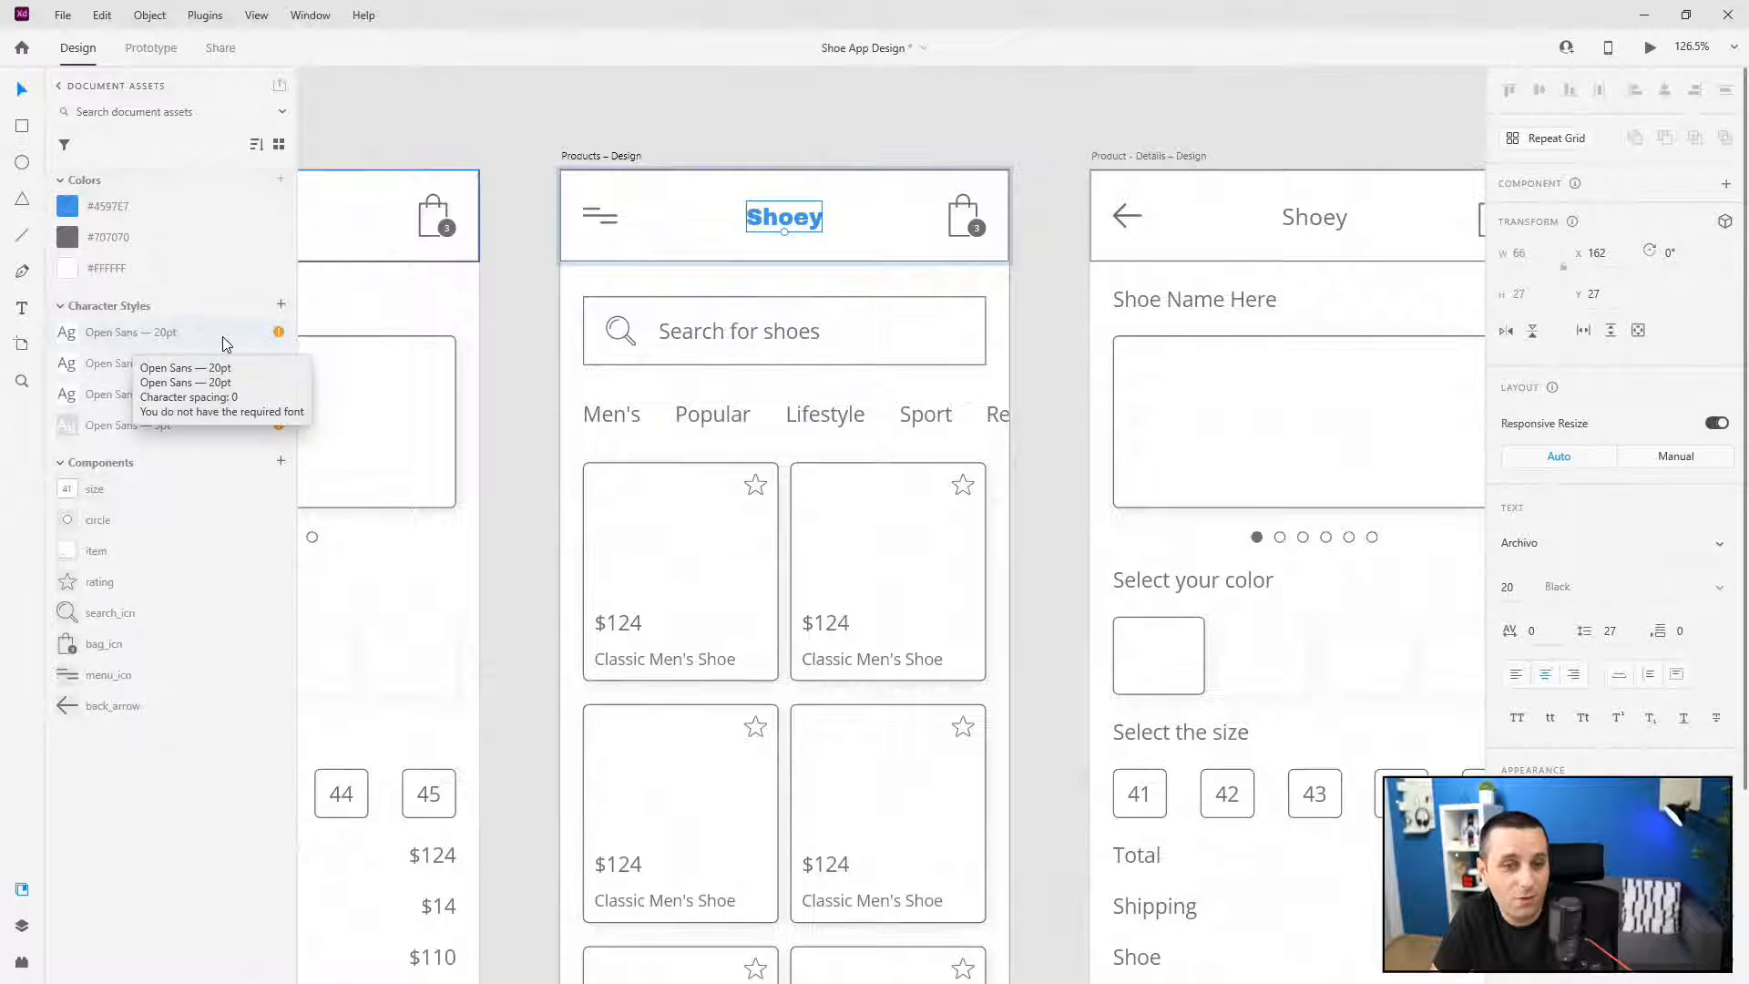
- Try the Open Sans font and the Open Sans 20pt character style on the Shoey title in the Products – Design header
click(1600, 542)
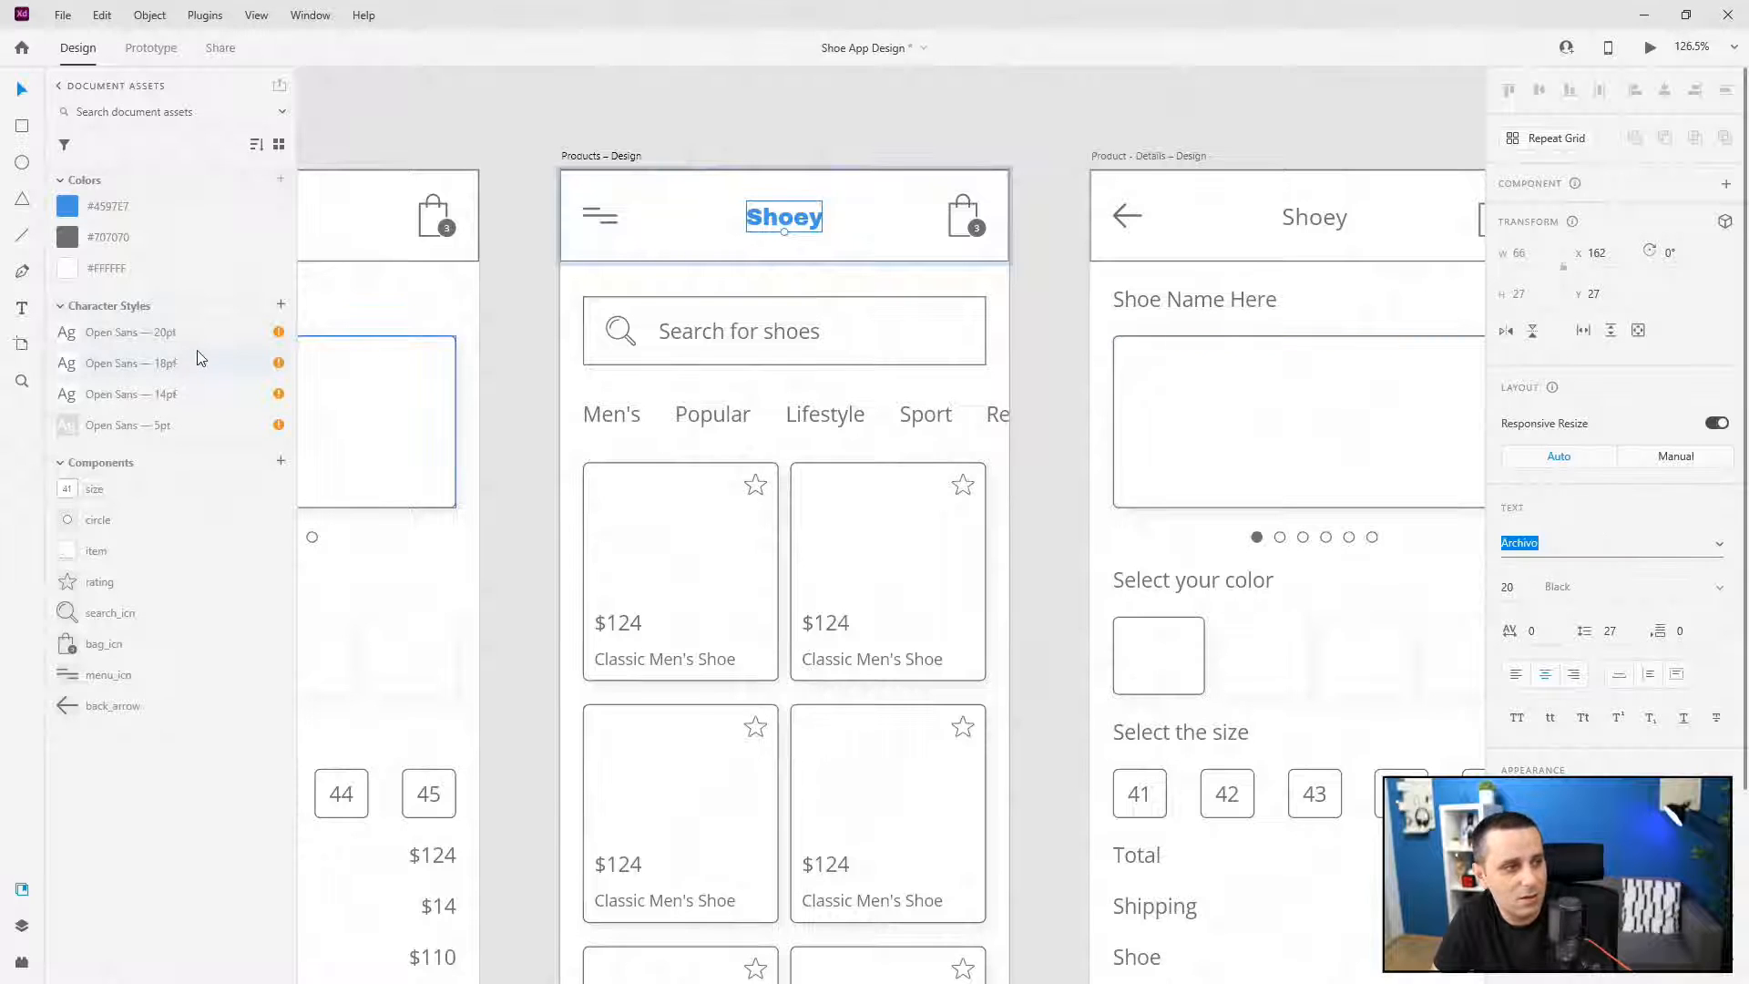
mouse_move(201, 352)
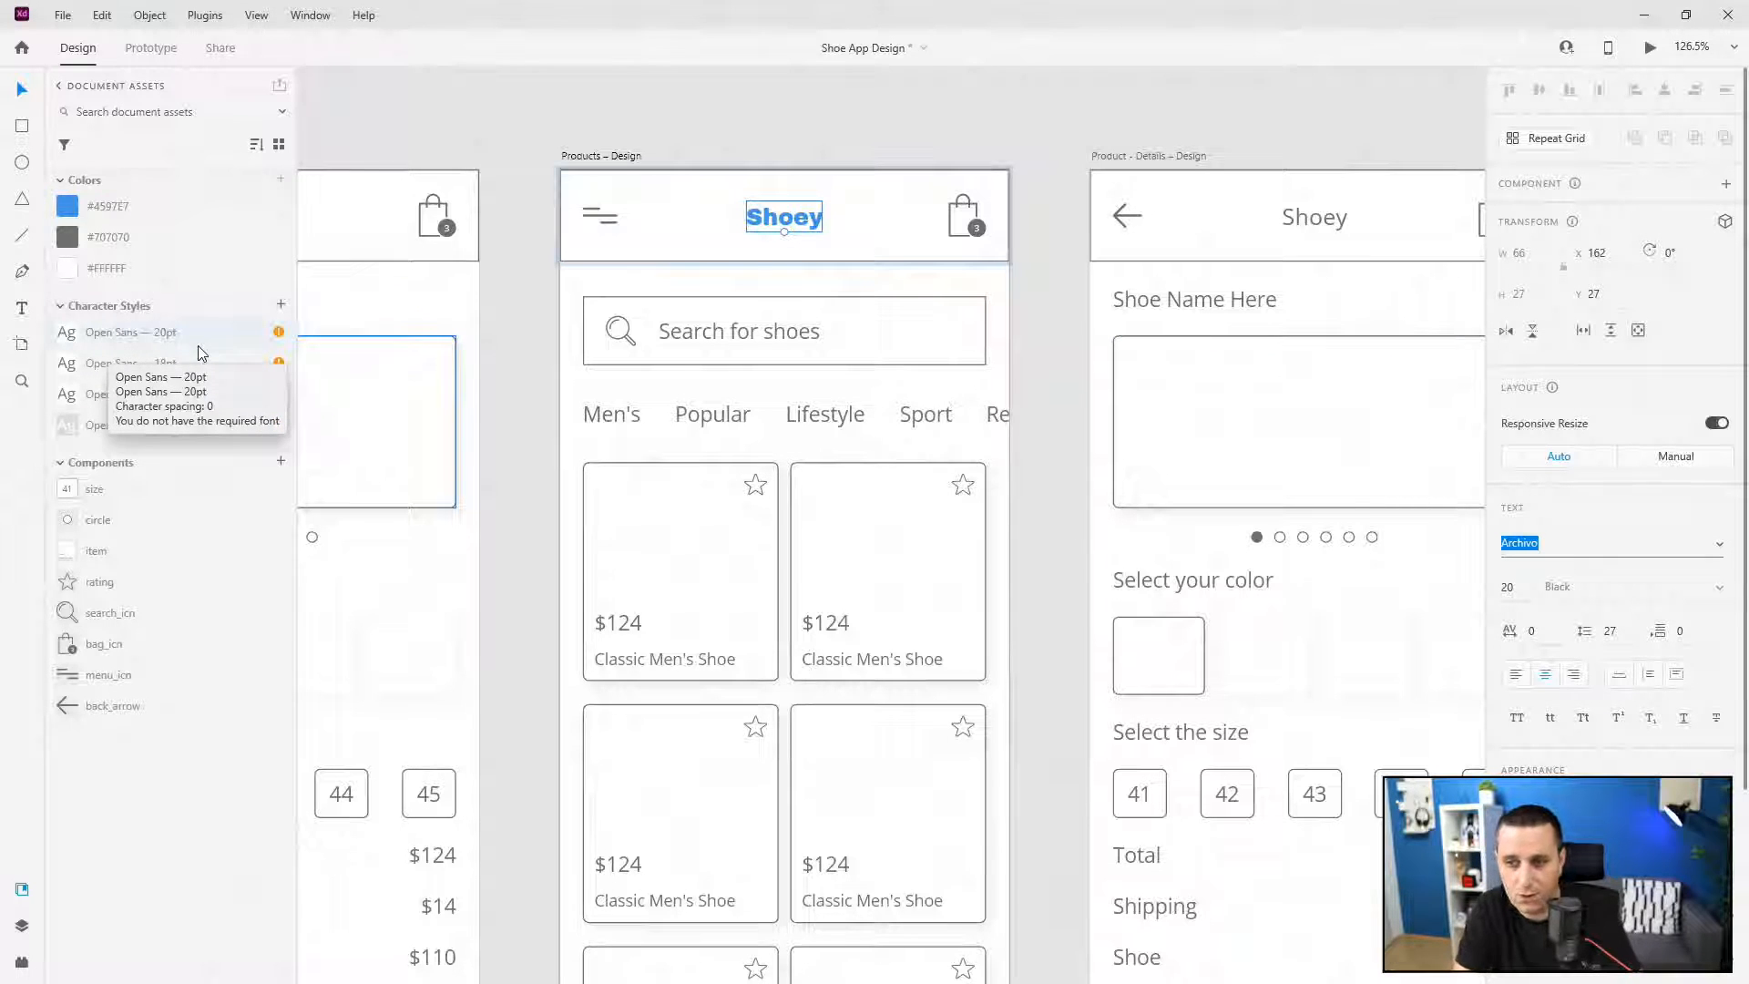
text(Open Sans)
key(Return)
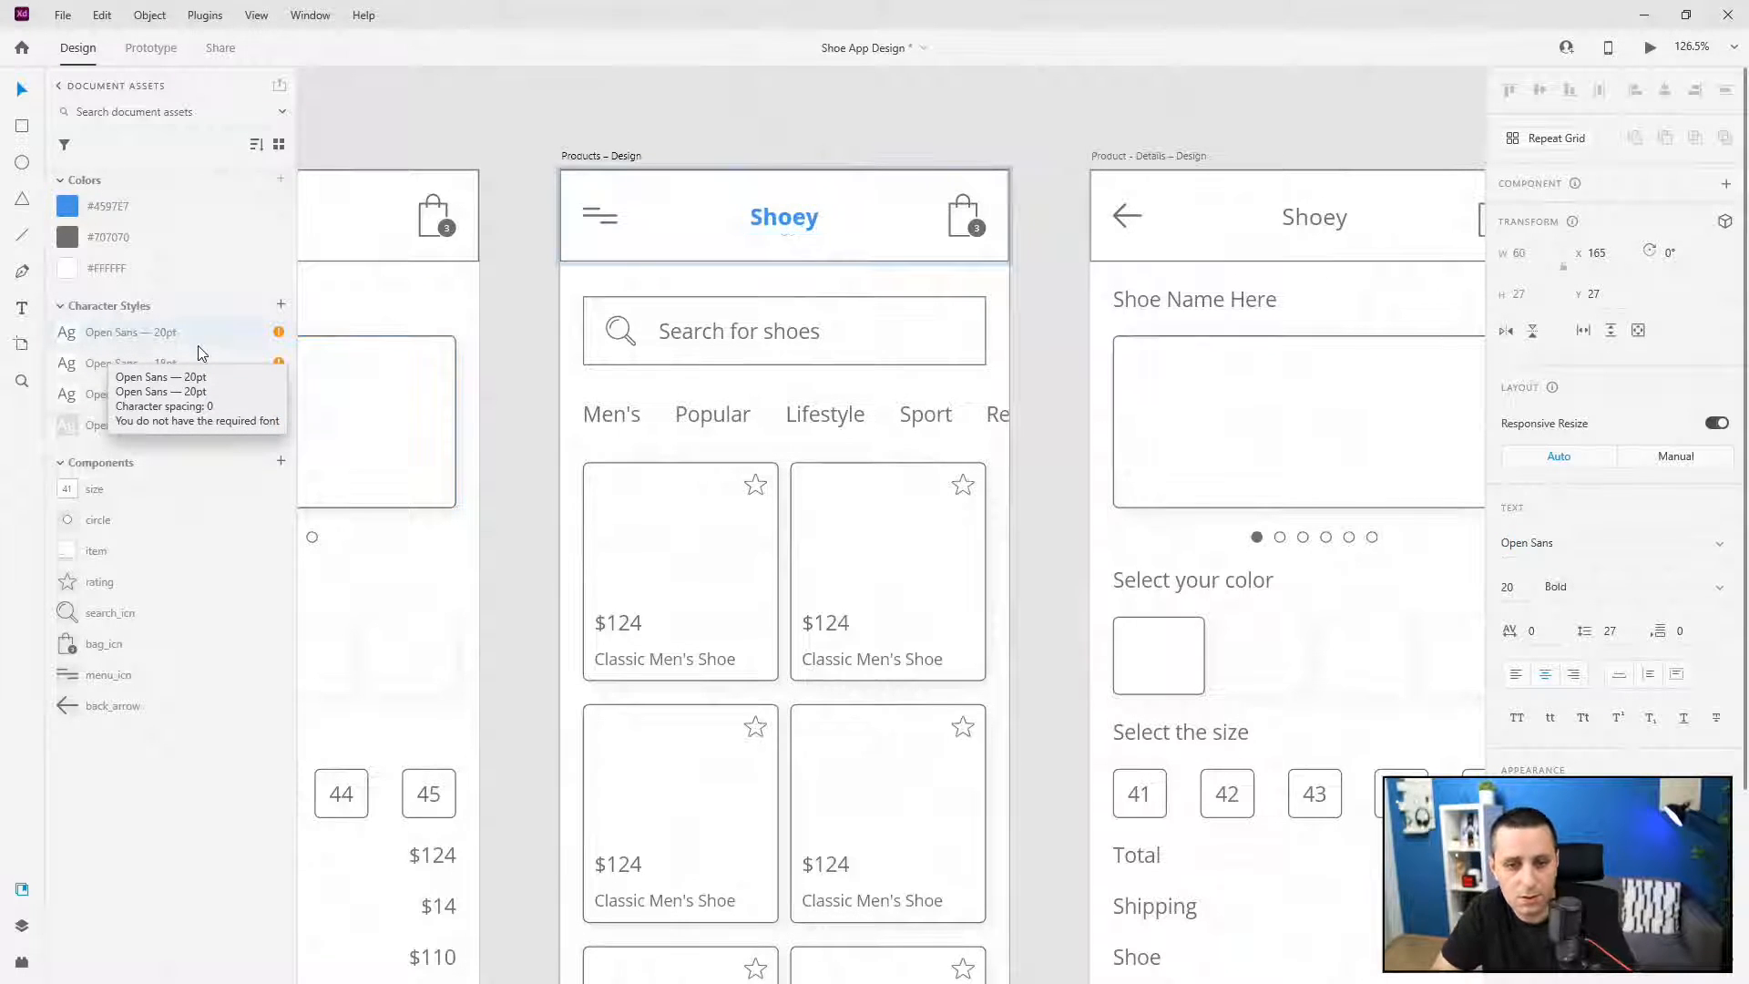
click(1716, 585)
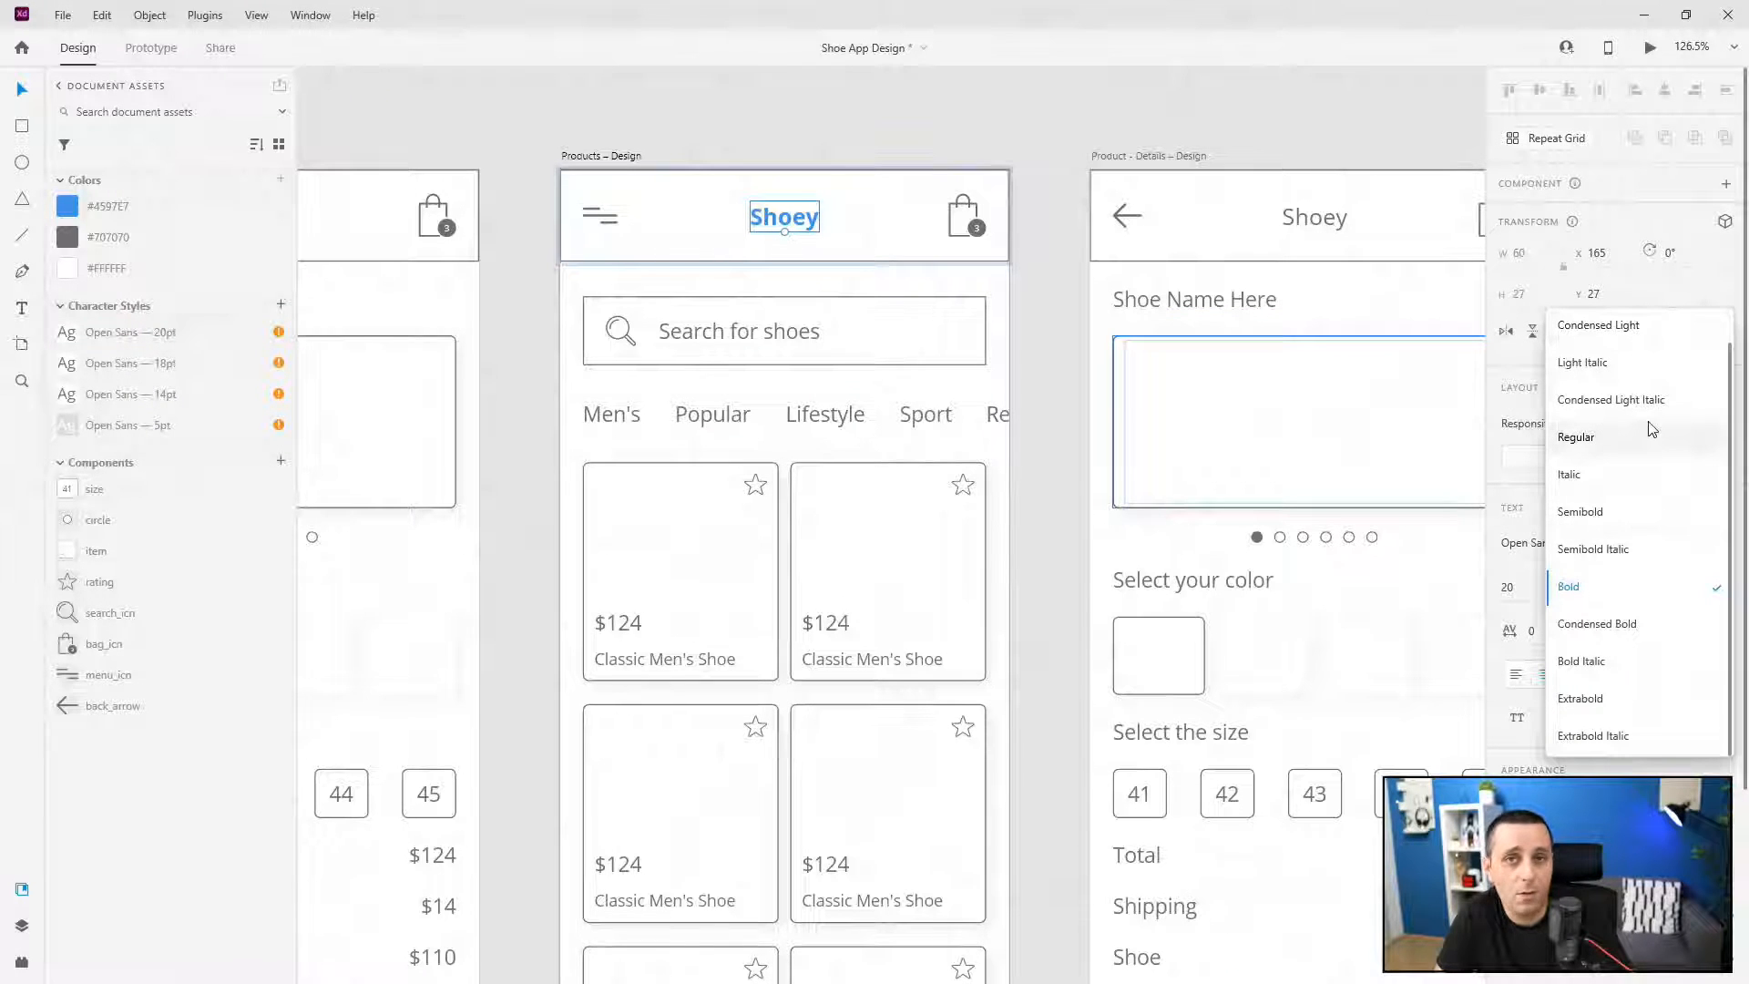
click(148, 313)
click(146, 342)
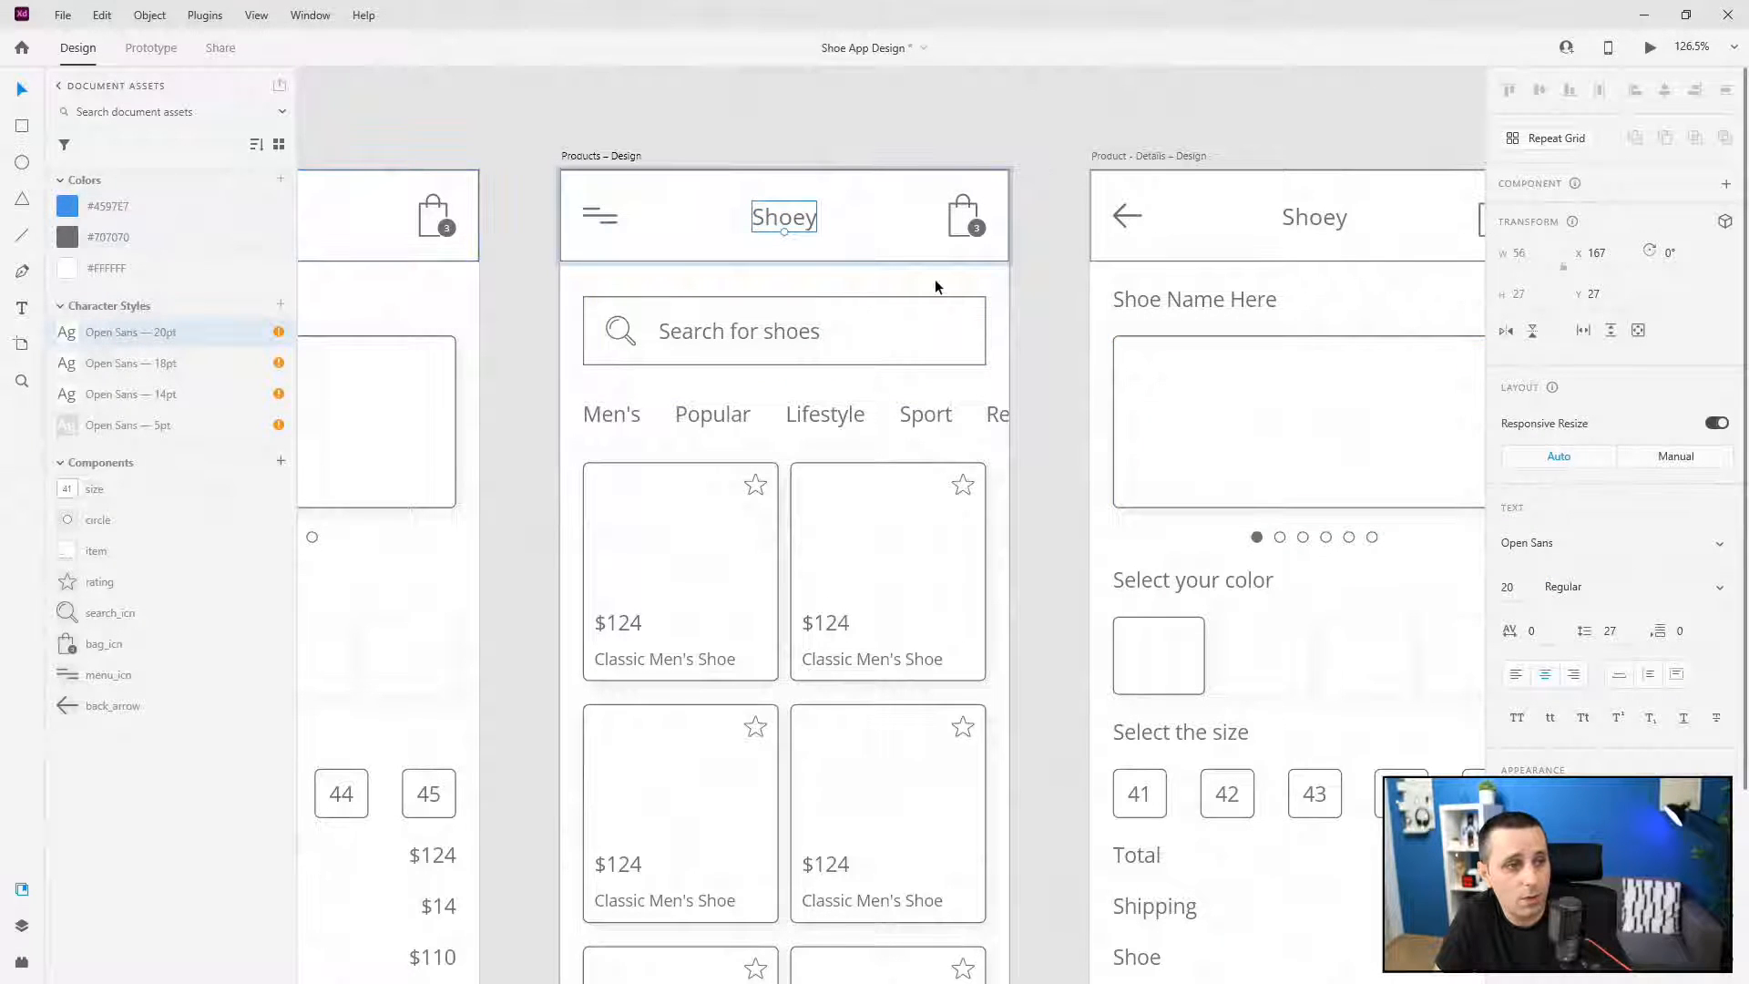
- Restore the blue Archivo Black styling of the Shoey title in the Products – Design header
click(790, 219)
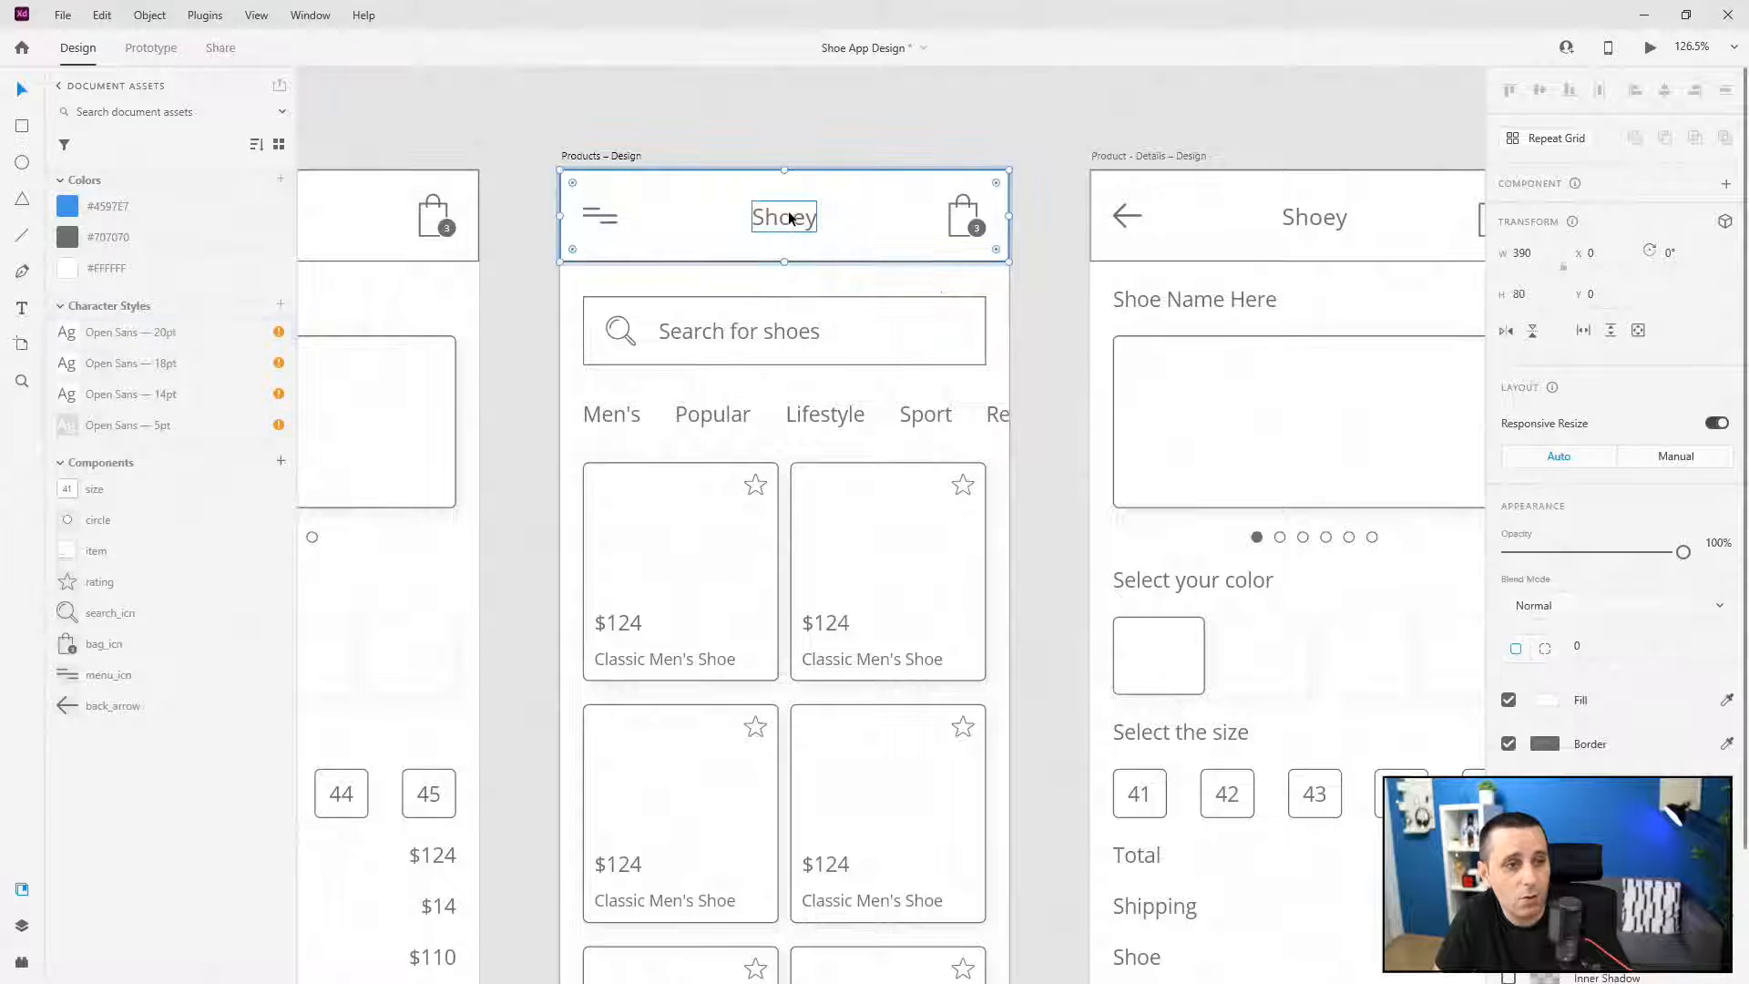
double_click(789, 215)
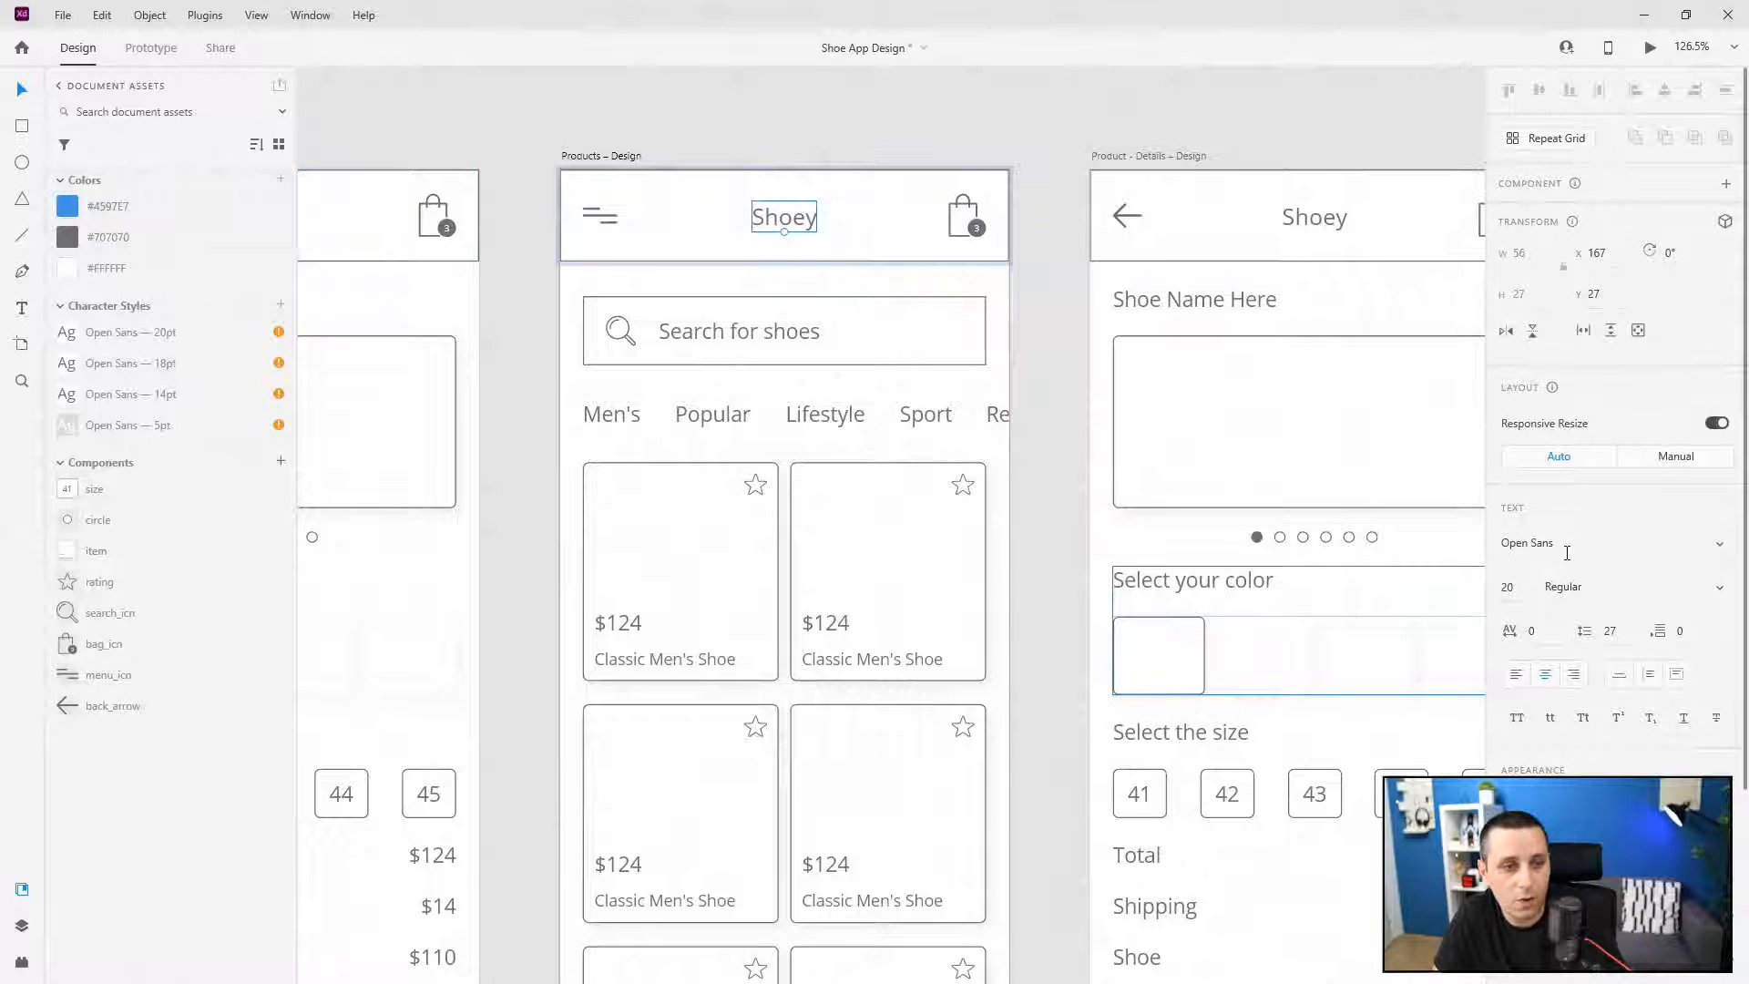
key(ctrl+alt+v)
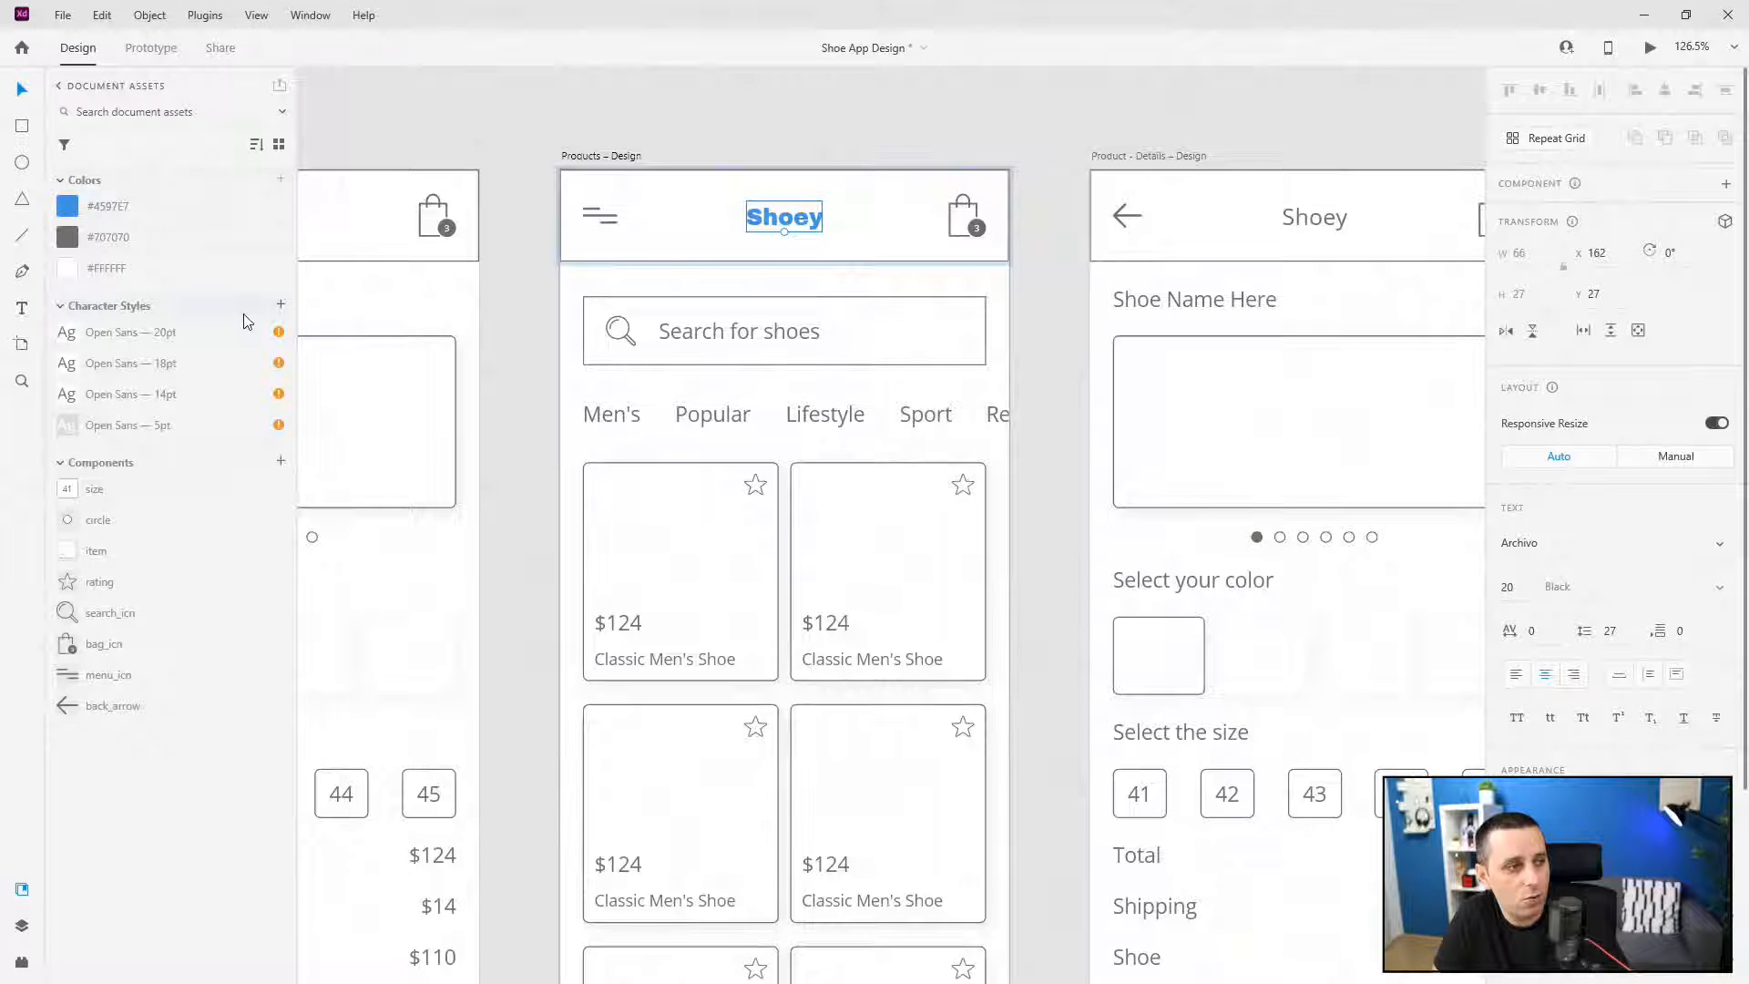
- Save the Shoey title's Archivo Black styling as a character style and apply it to the Shoey title on Product - Details – Design
click(281, 307)
click(1314, 221)
click(153, 333)
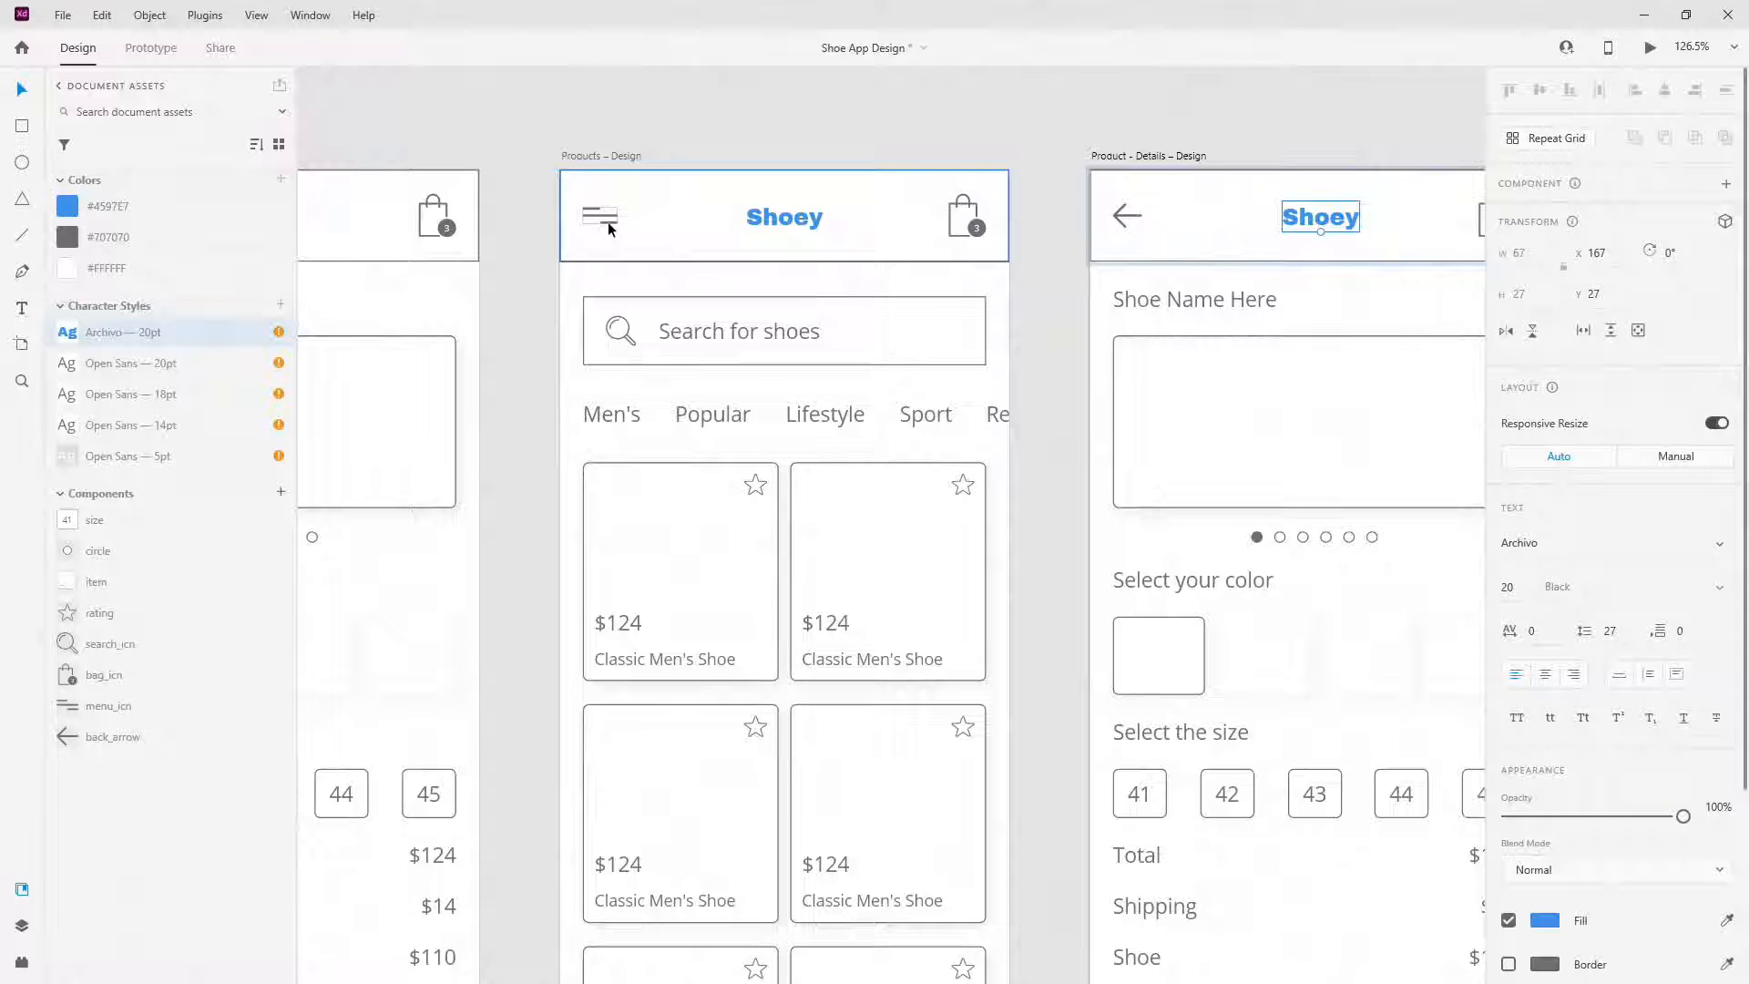
- Set the menu icon's fill in the Products – Design header to #CECECE and add that gray to the document's color assets
scroll(653, 217, up, 5)
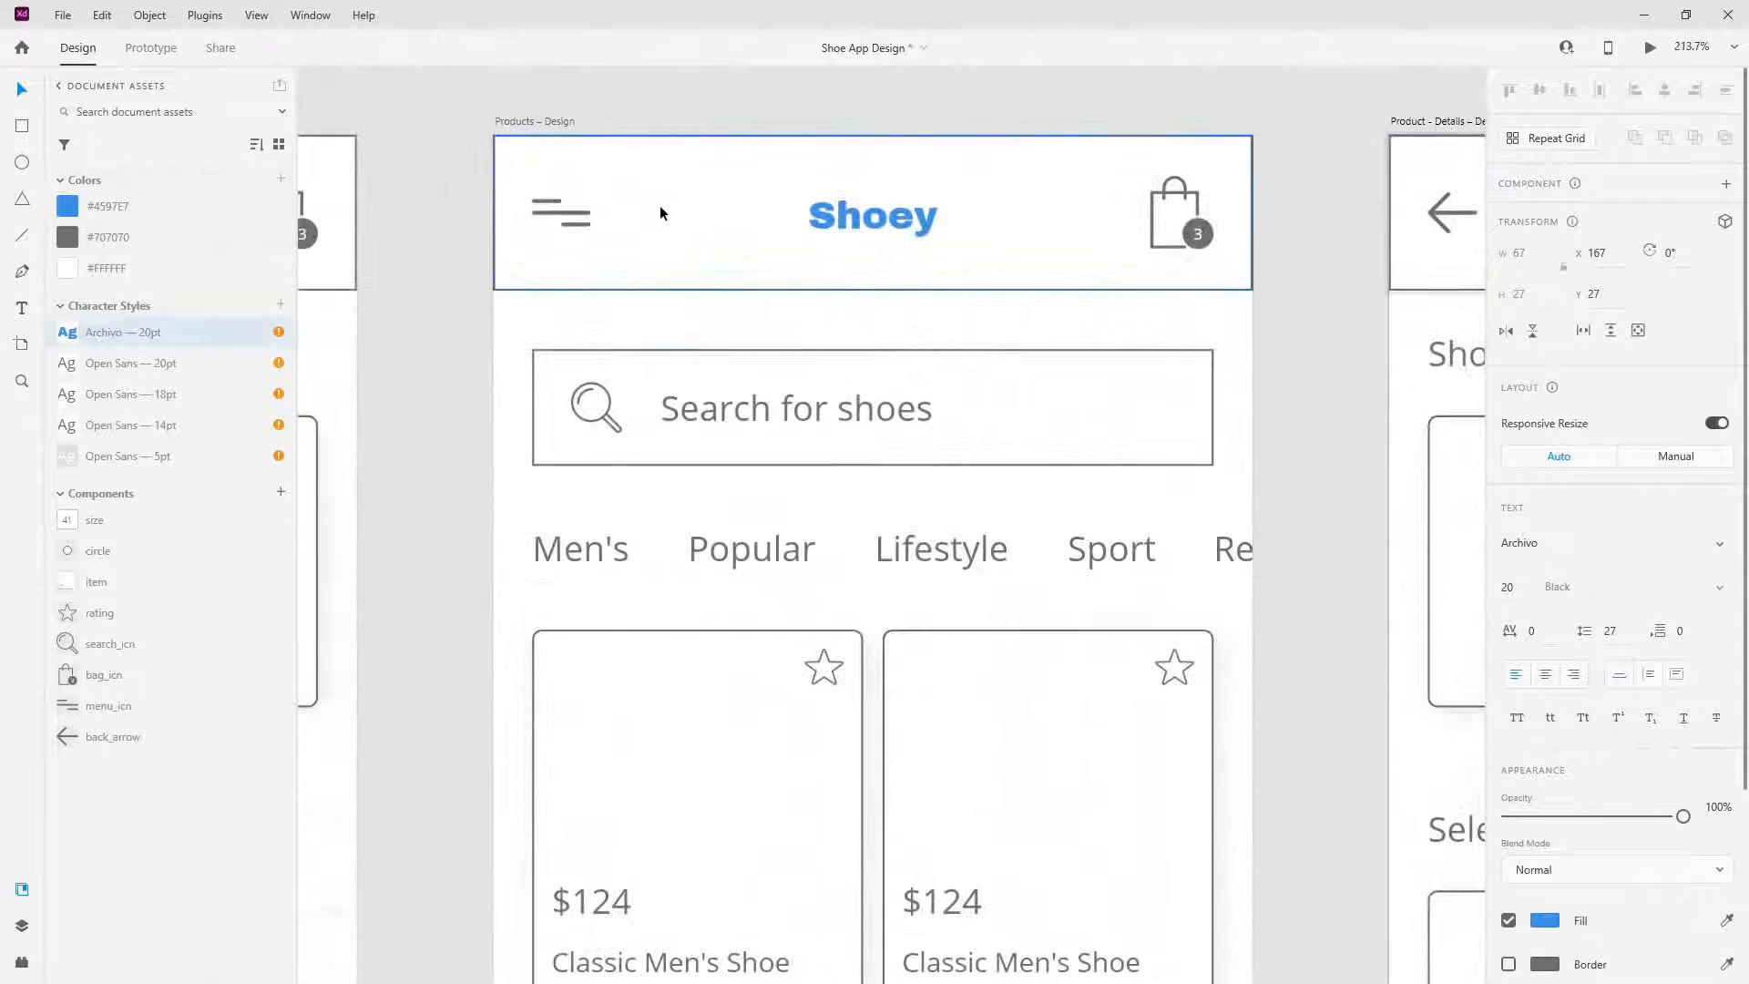
click(556, 213)
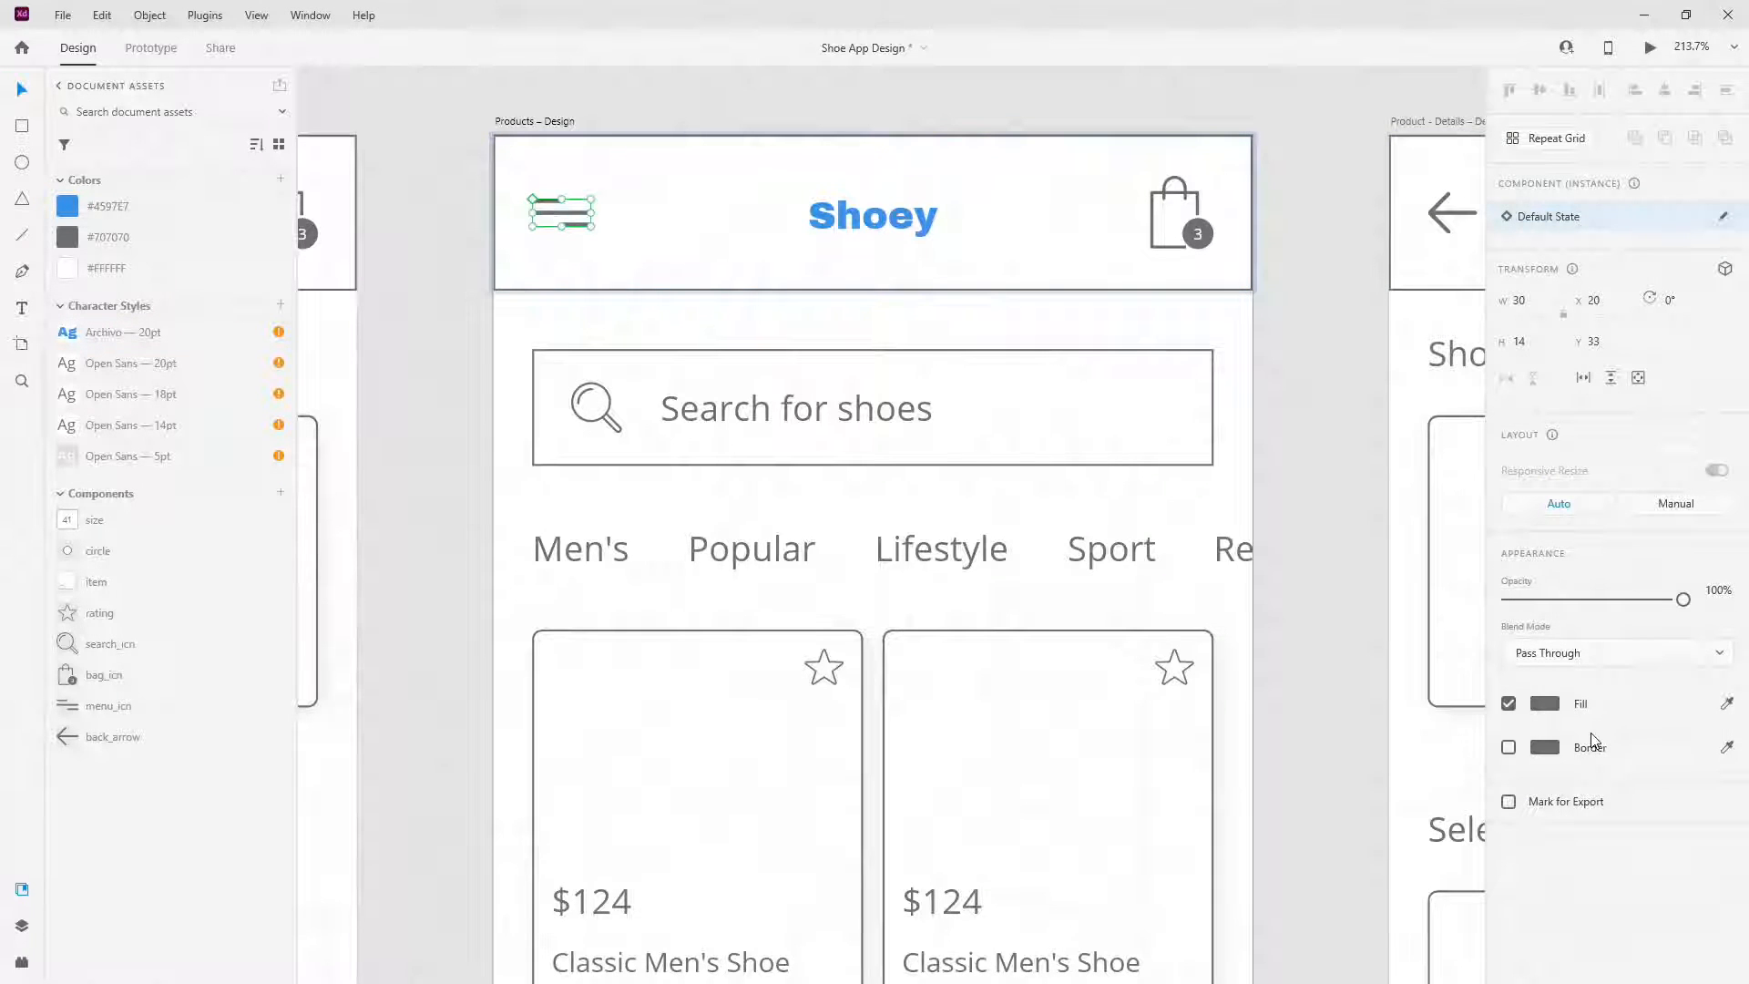
click(1546, 703)
drag(1270, 683, 1248, 612)
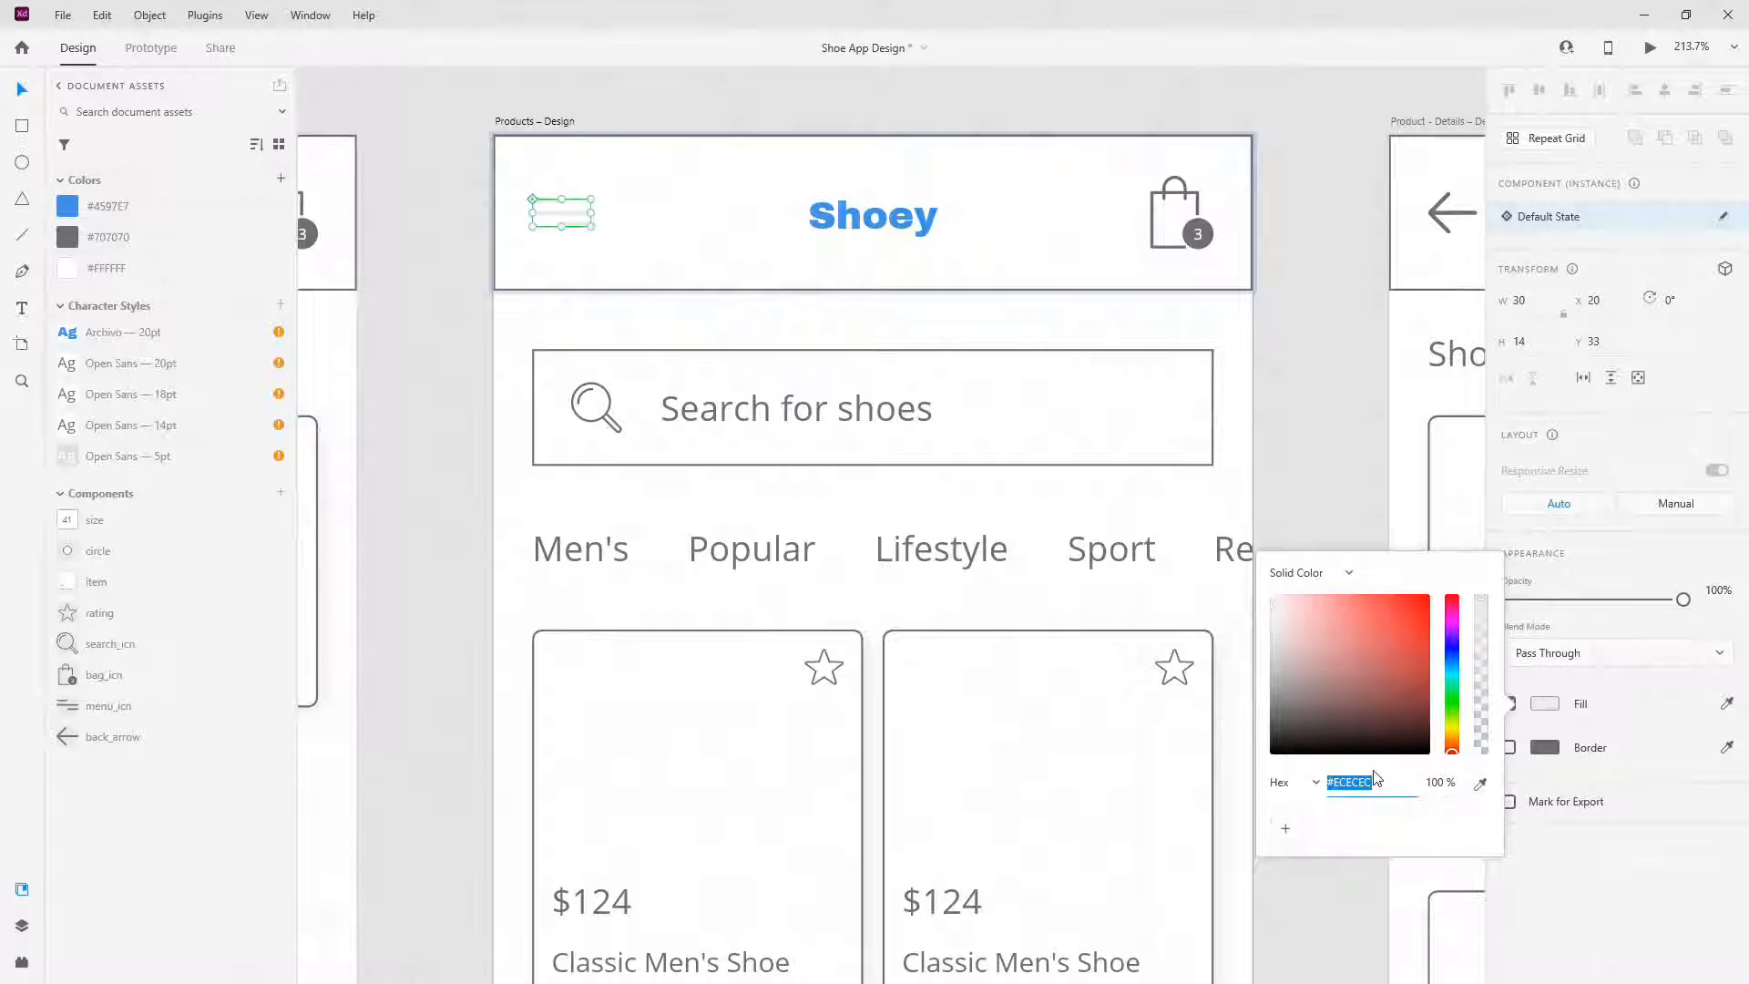
text(cecece)
key(Return)
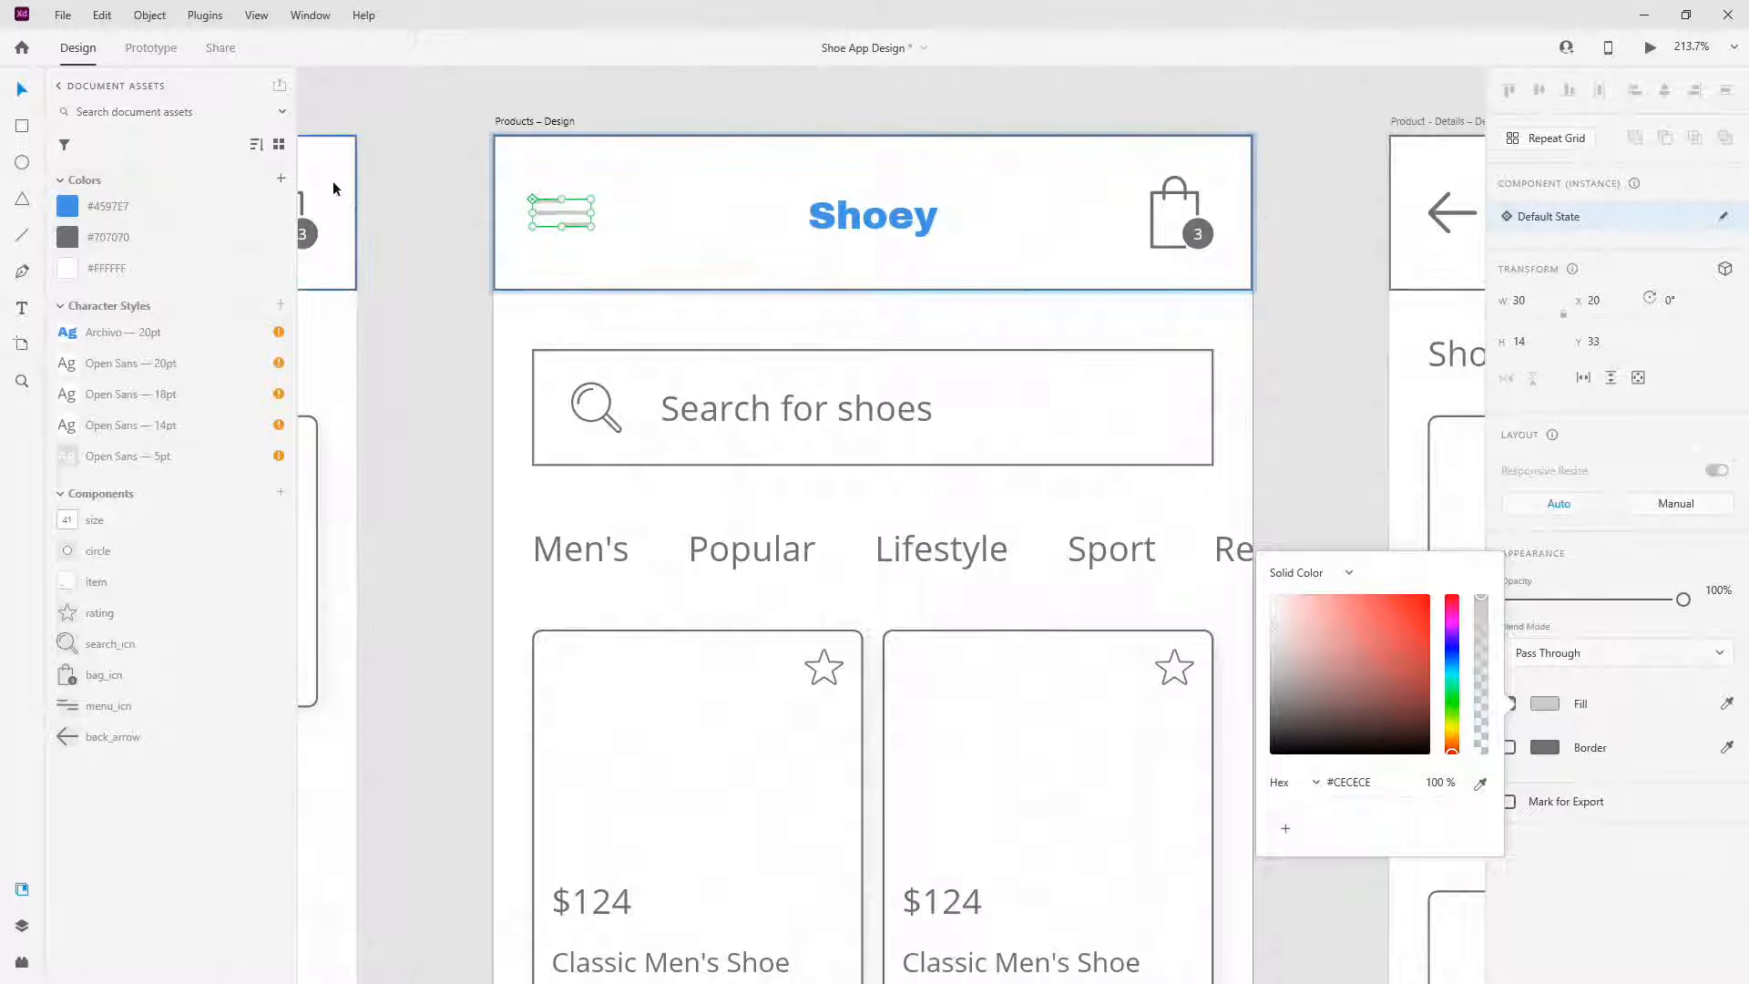
click(281, 182)
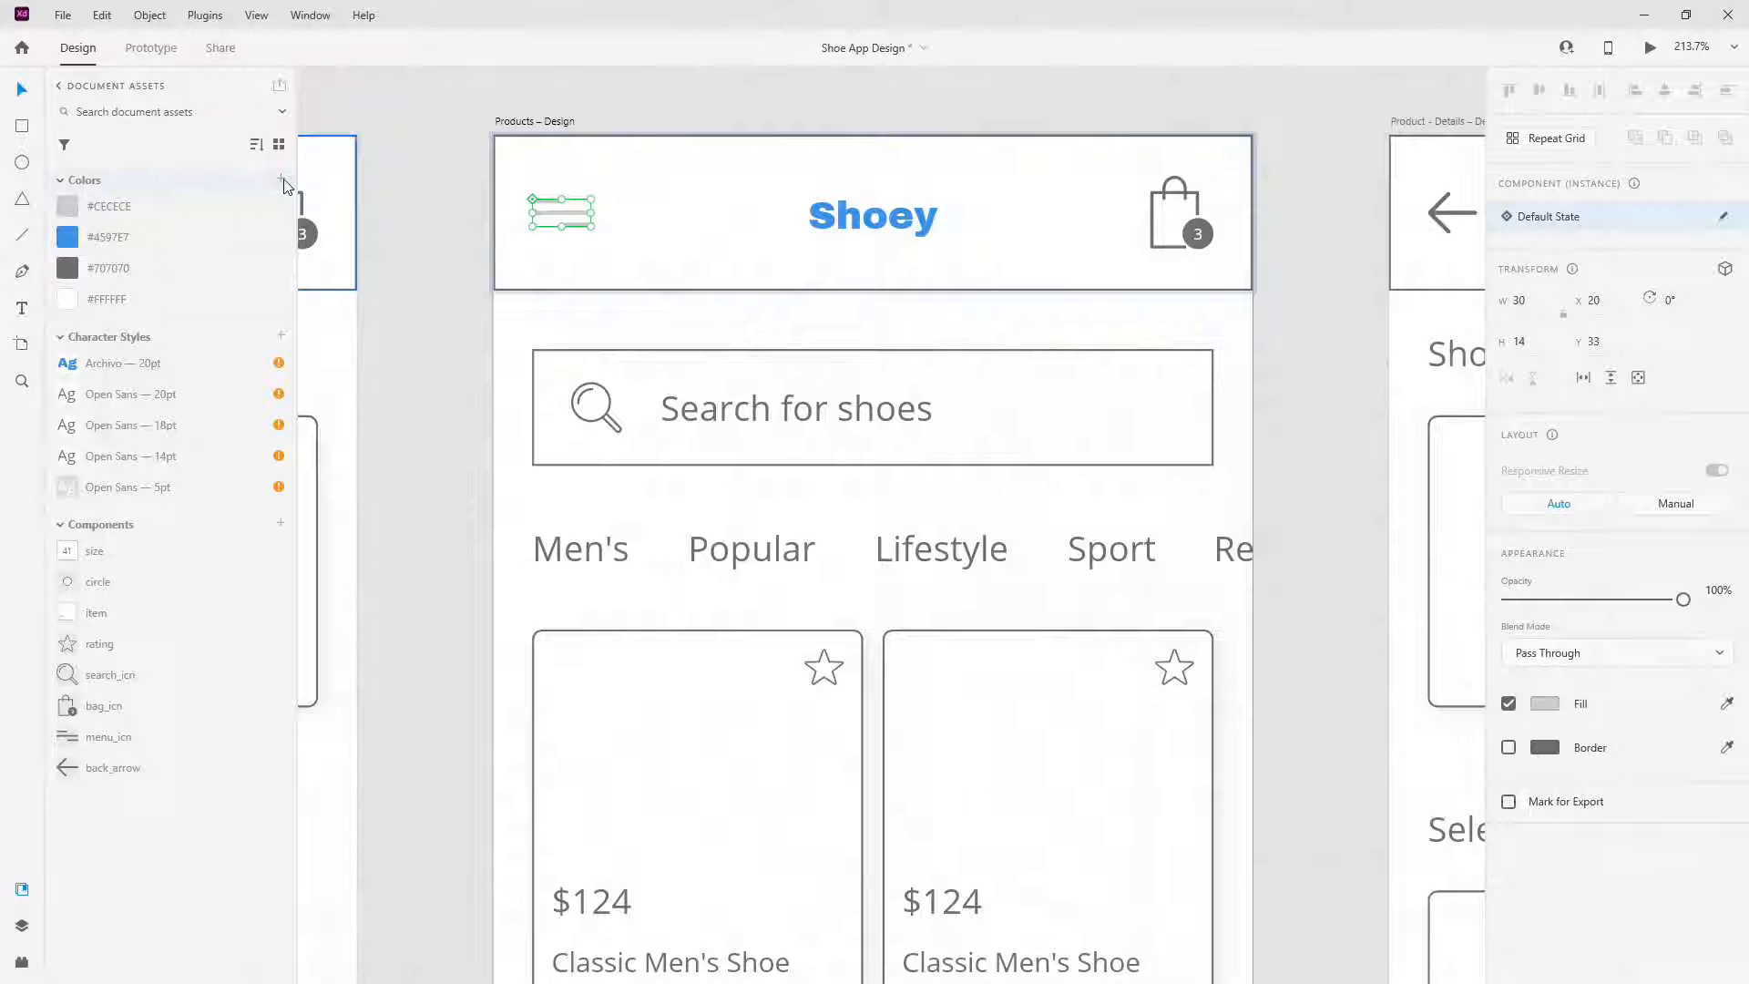
- Try applying #CECECE to the whole bag icon in the Products – Design header, and undo it
click(1199, 233)
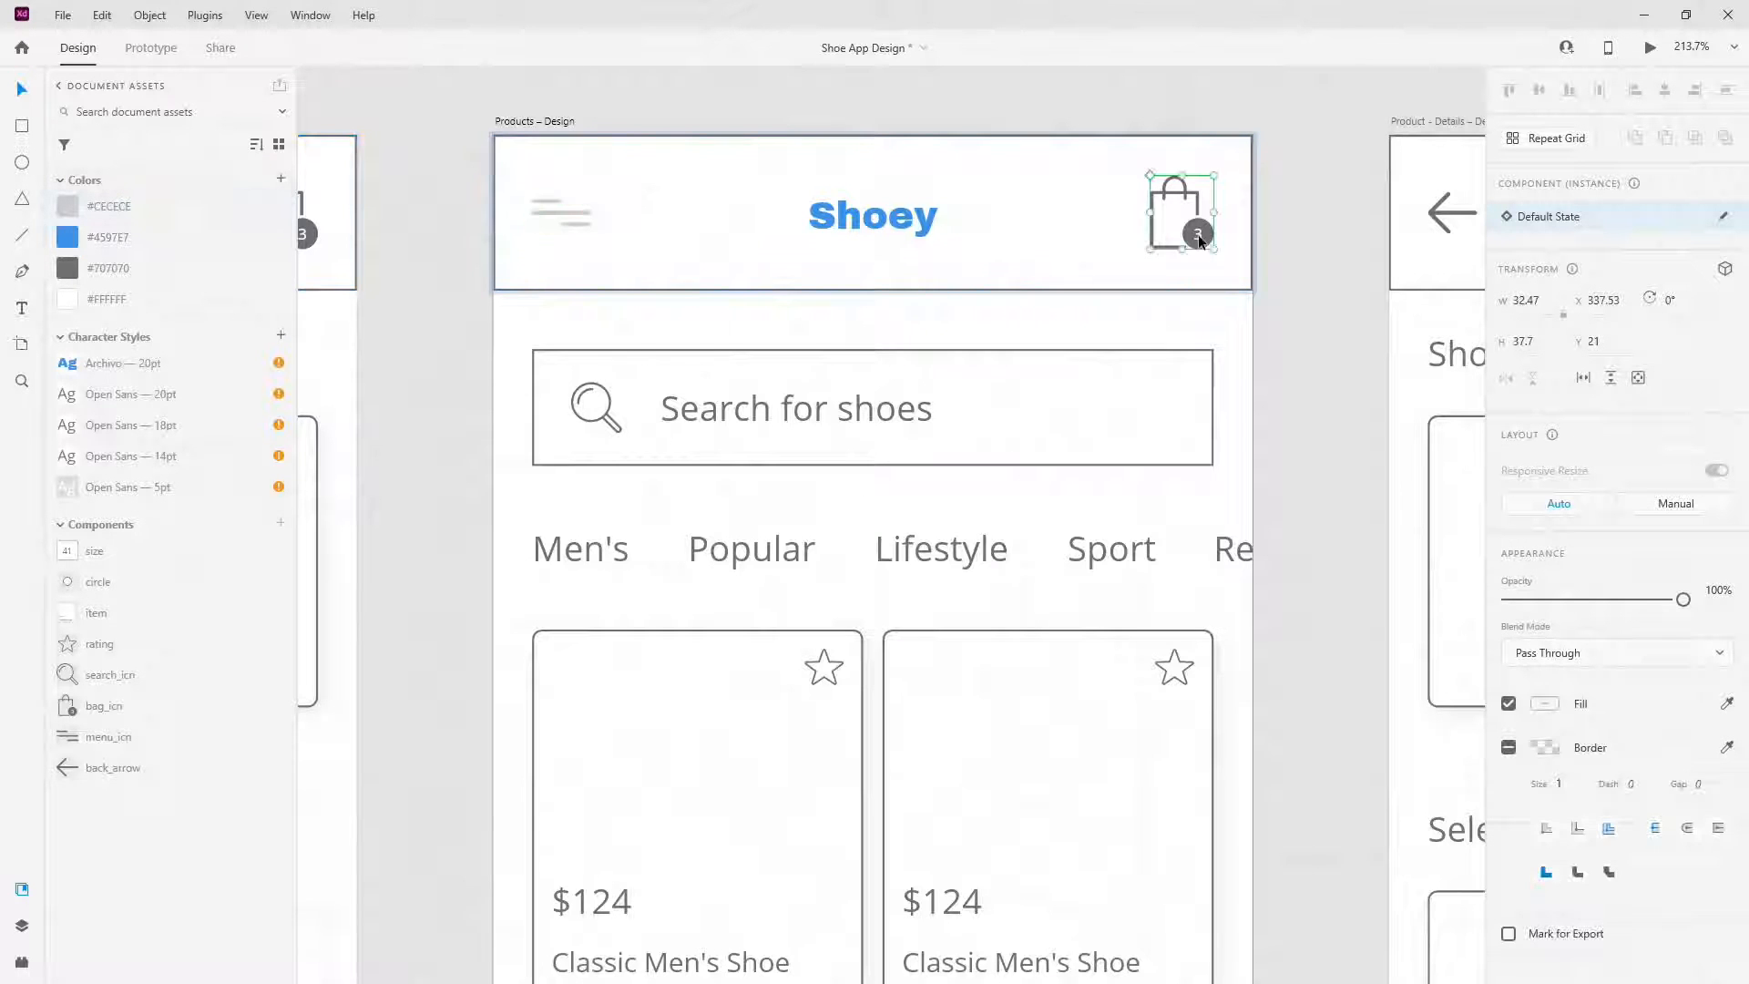
click(151, 209)
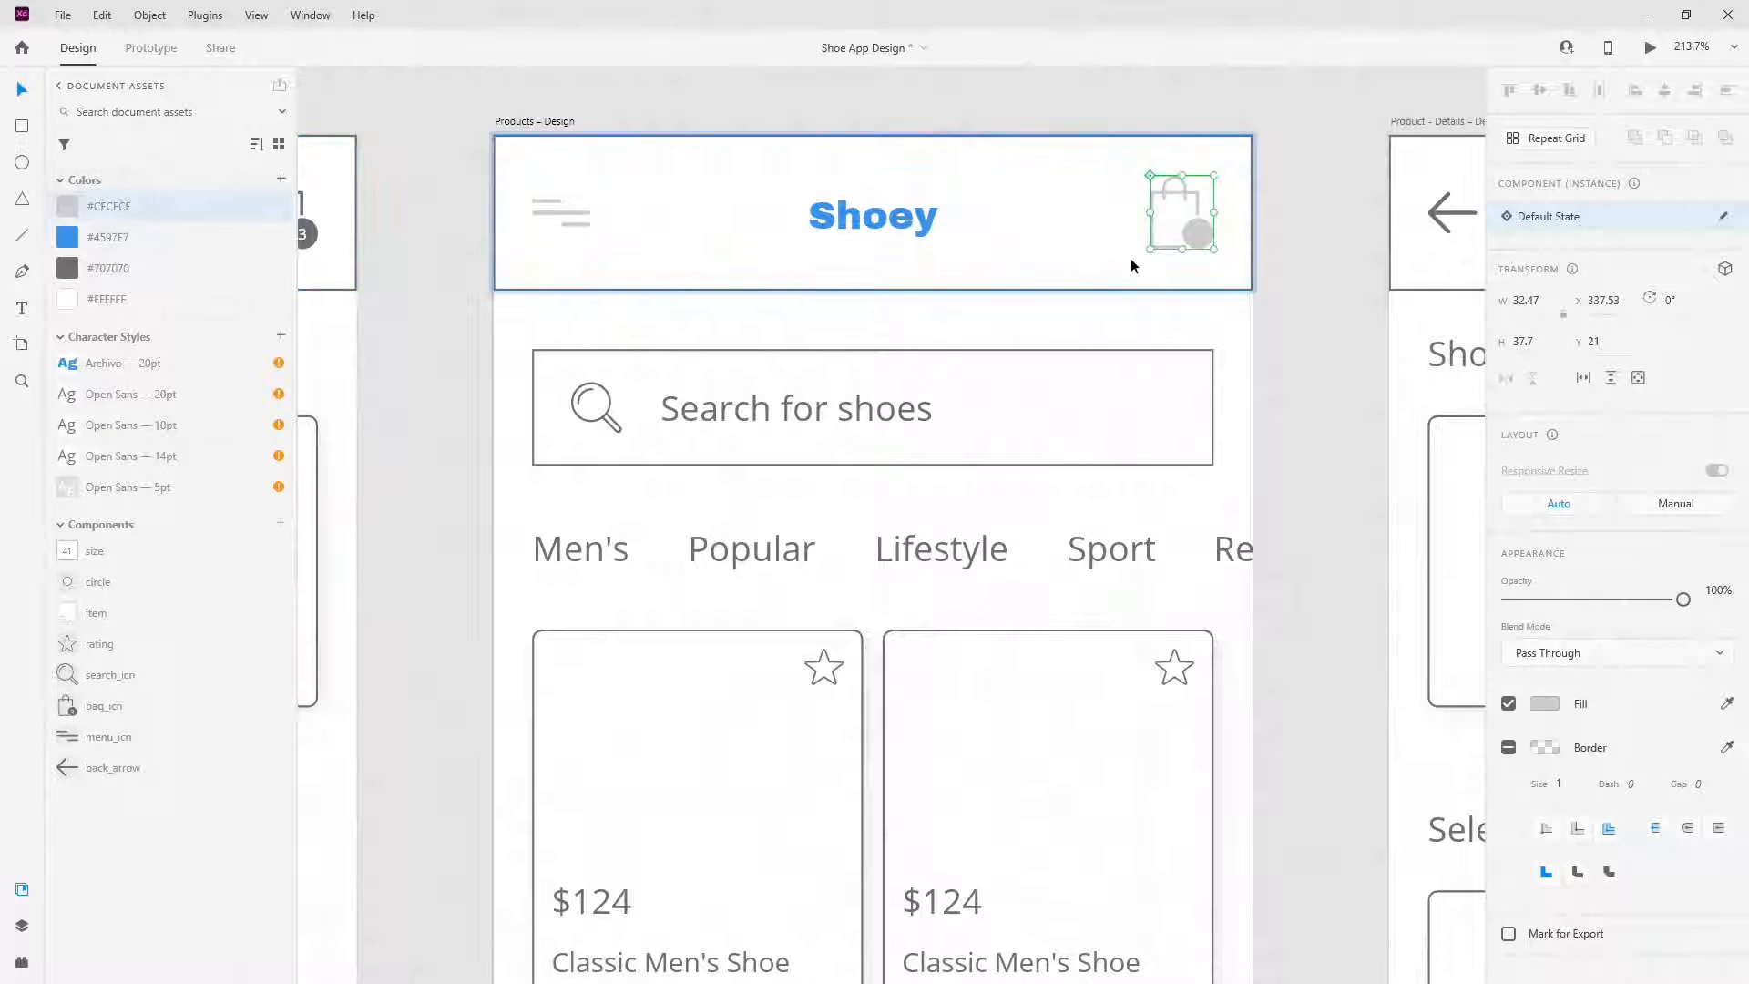
key(alt)
scroll(1221, 178, up, 5)
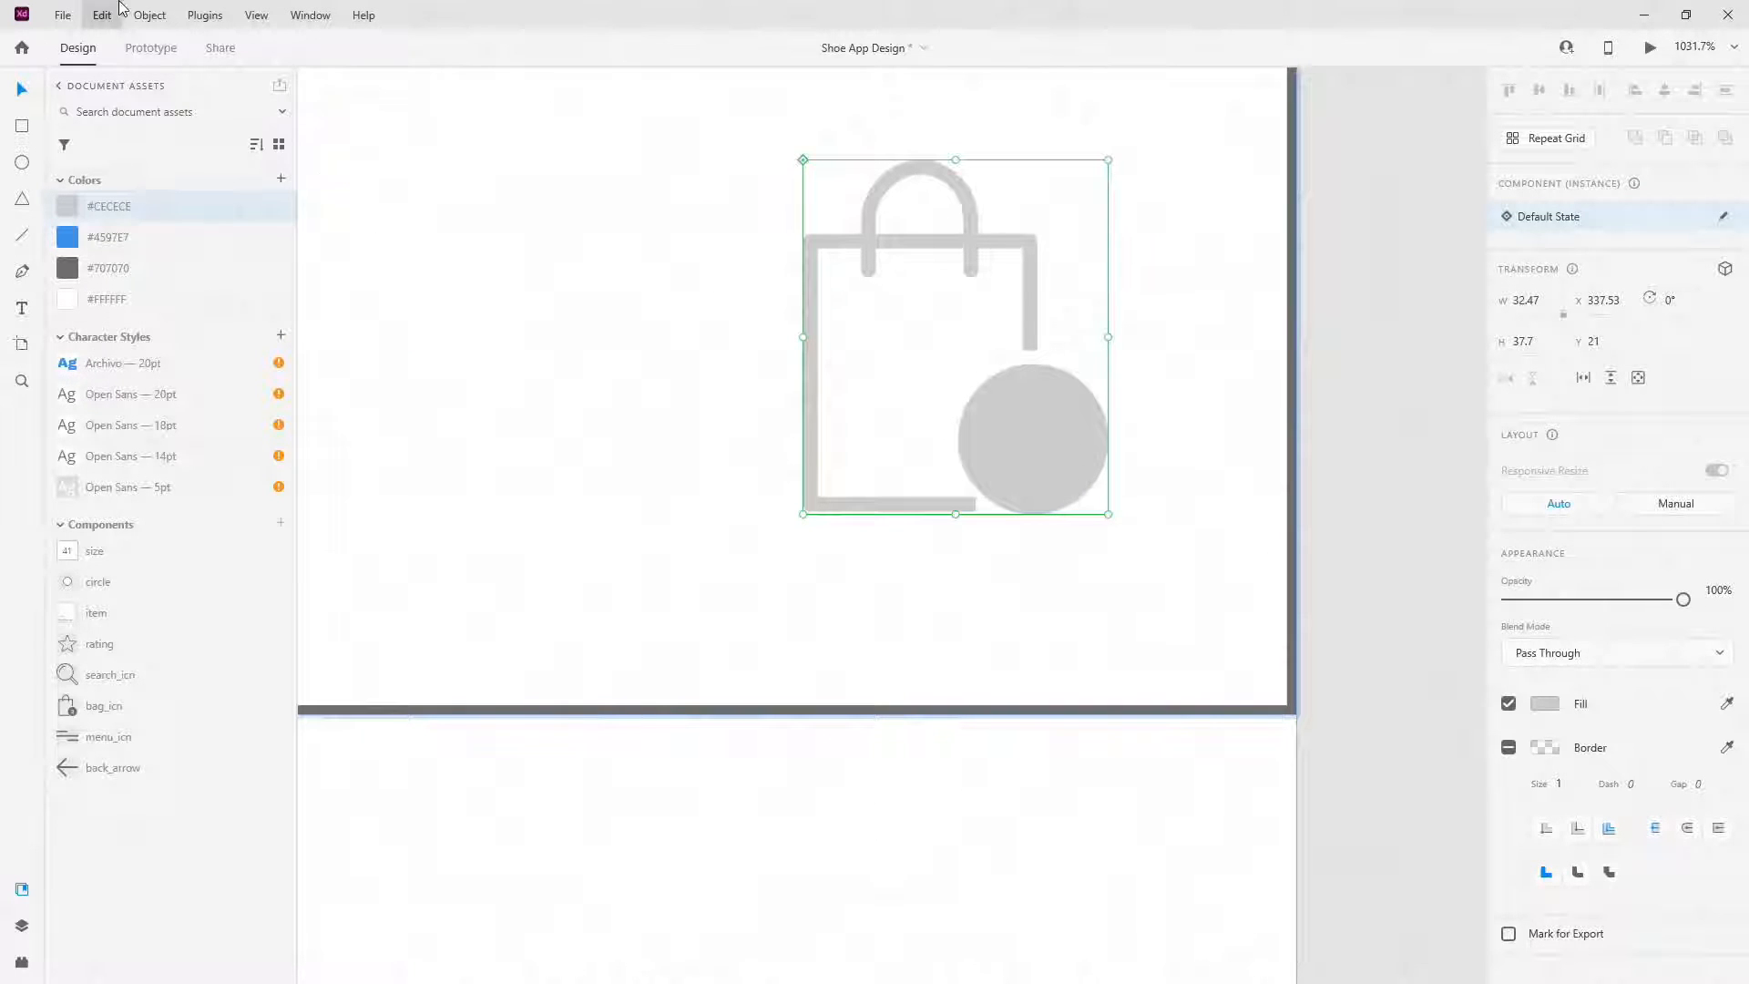
click(102, 15)
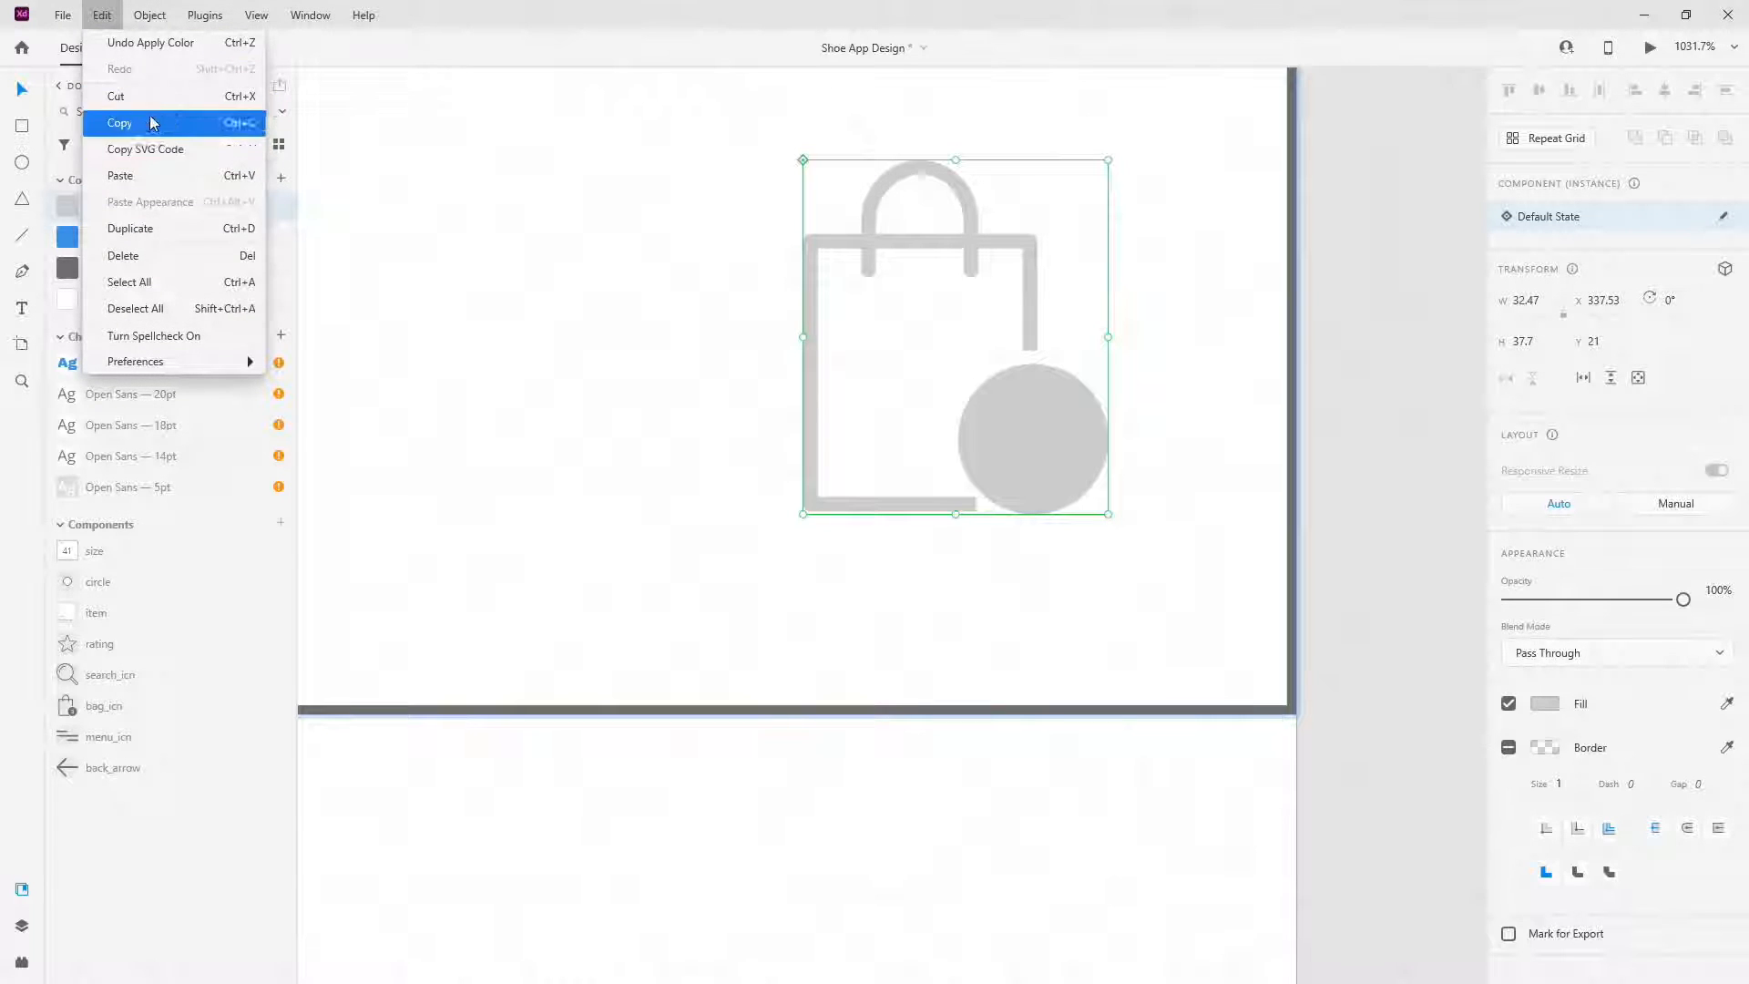
click(150, 41)
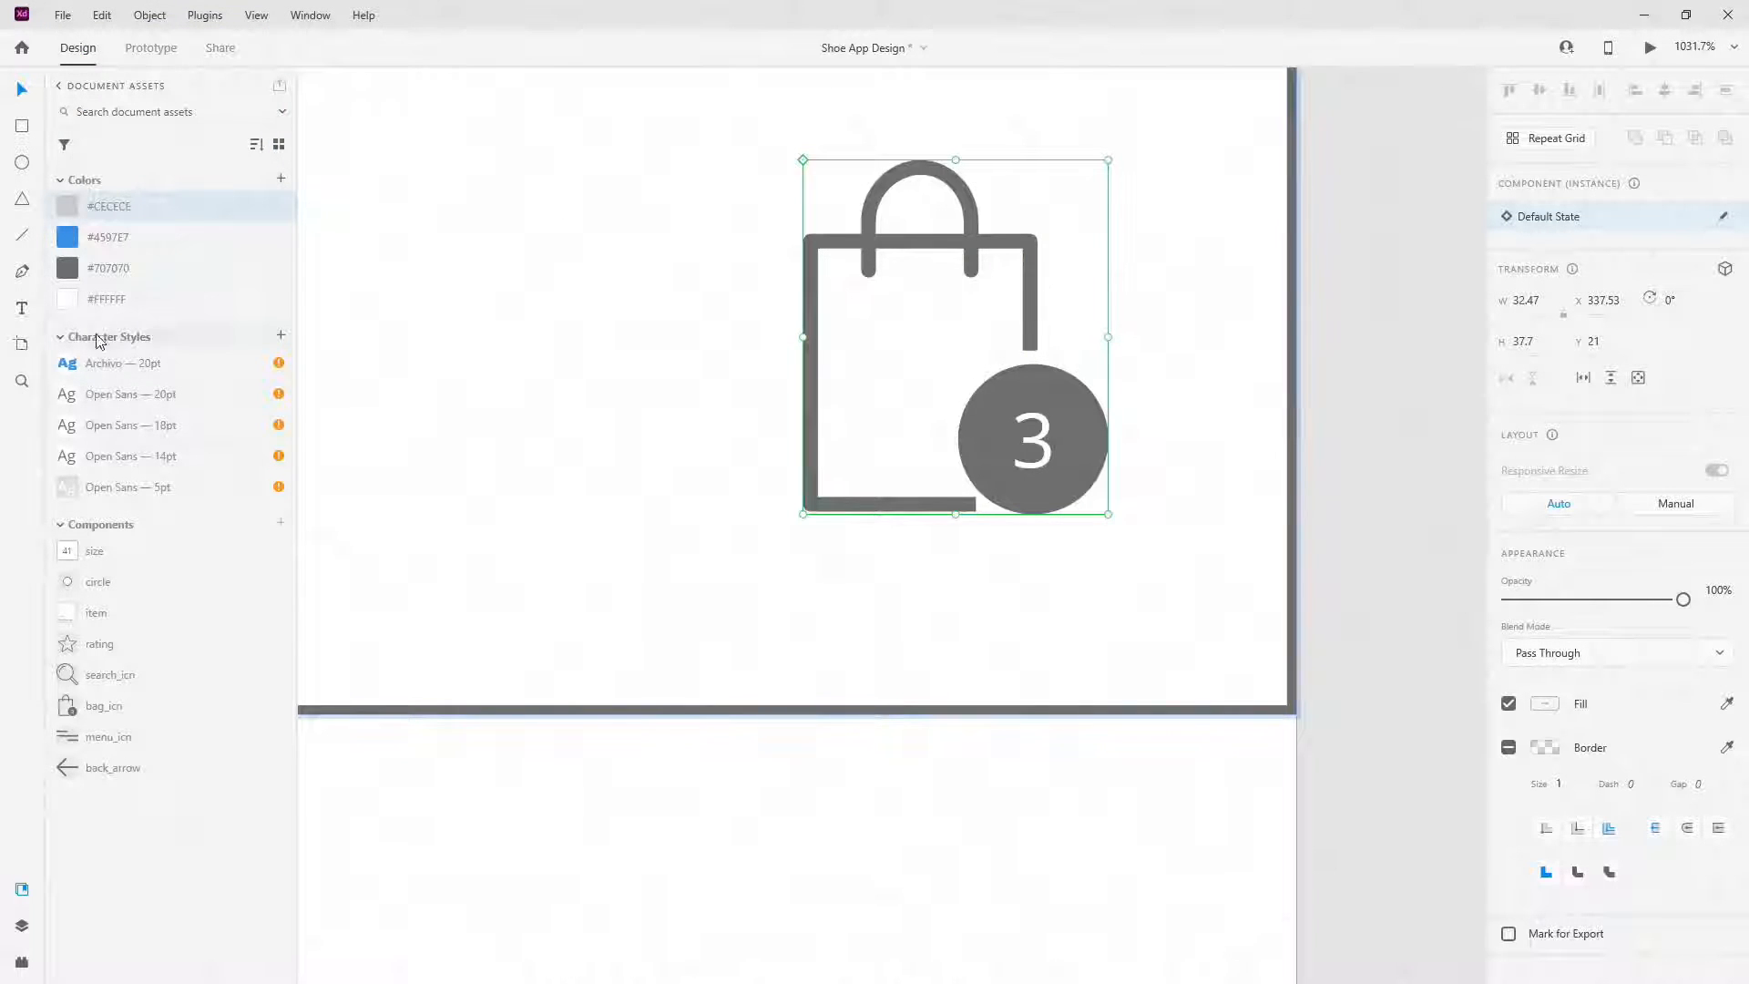
- Recolor the bag icon's badge circle to #4597E7 and its bag outline to #CECECE in the Products – Design header
double_click(1000, 421)
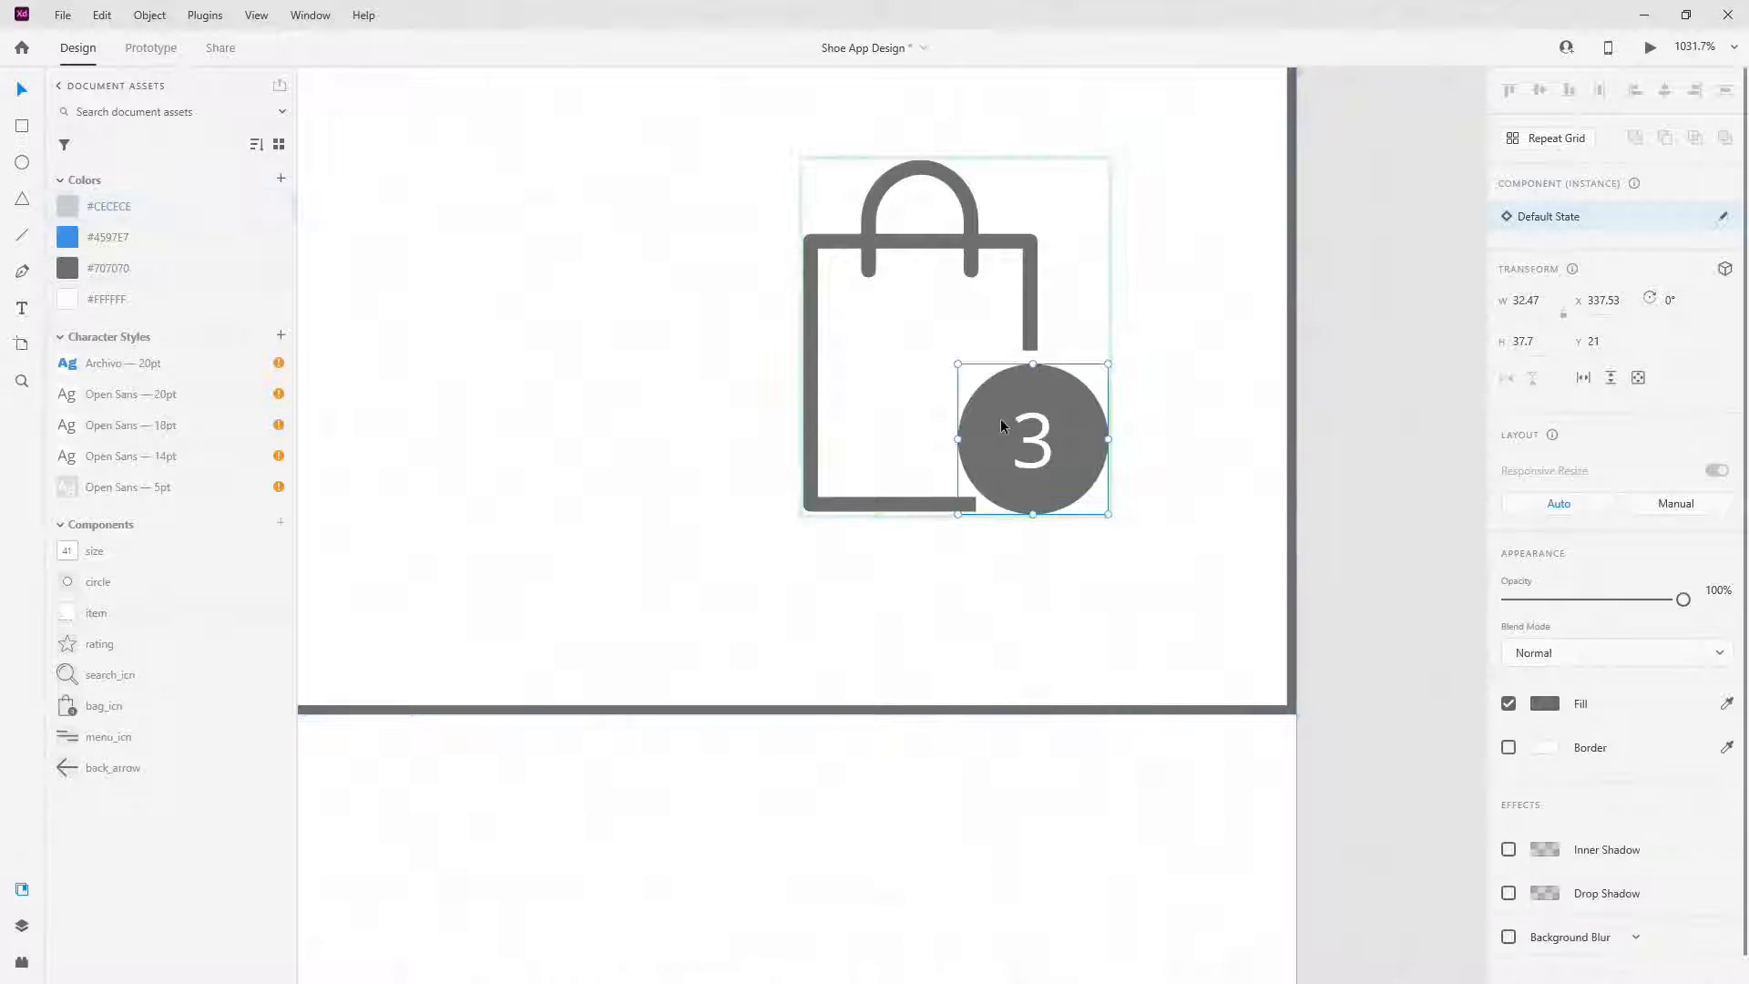
click(105, 240)
click(947, 244)
click(108, 208)
- Remove the border from the Products – Design header's background rectangle and give it a drop shadow
scroll(1220, 460, down, 10)
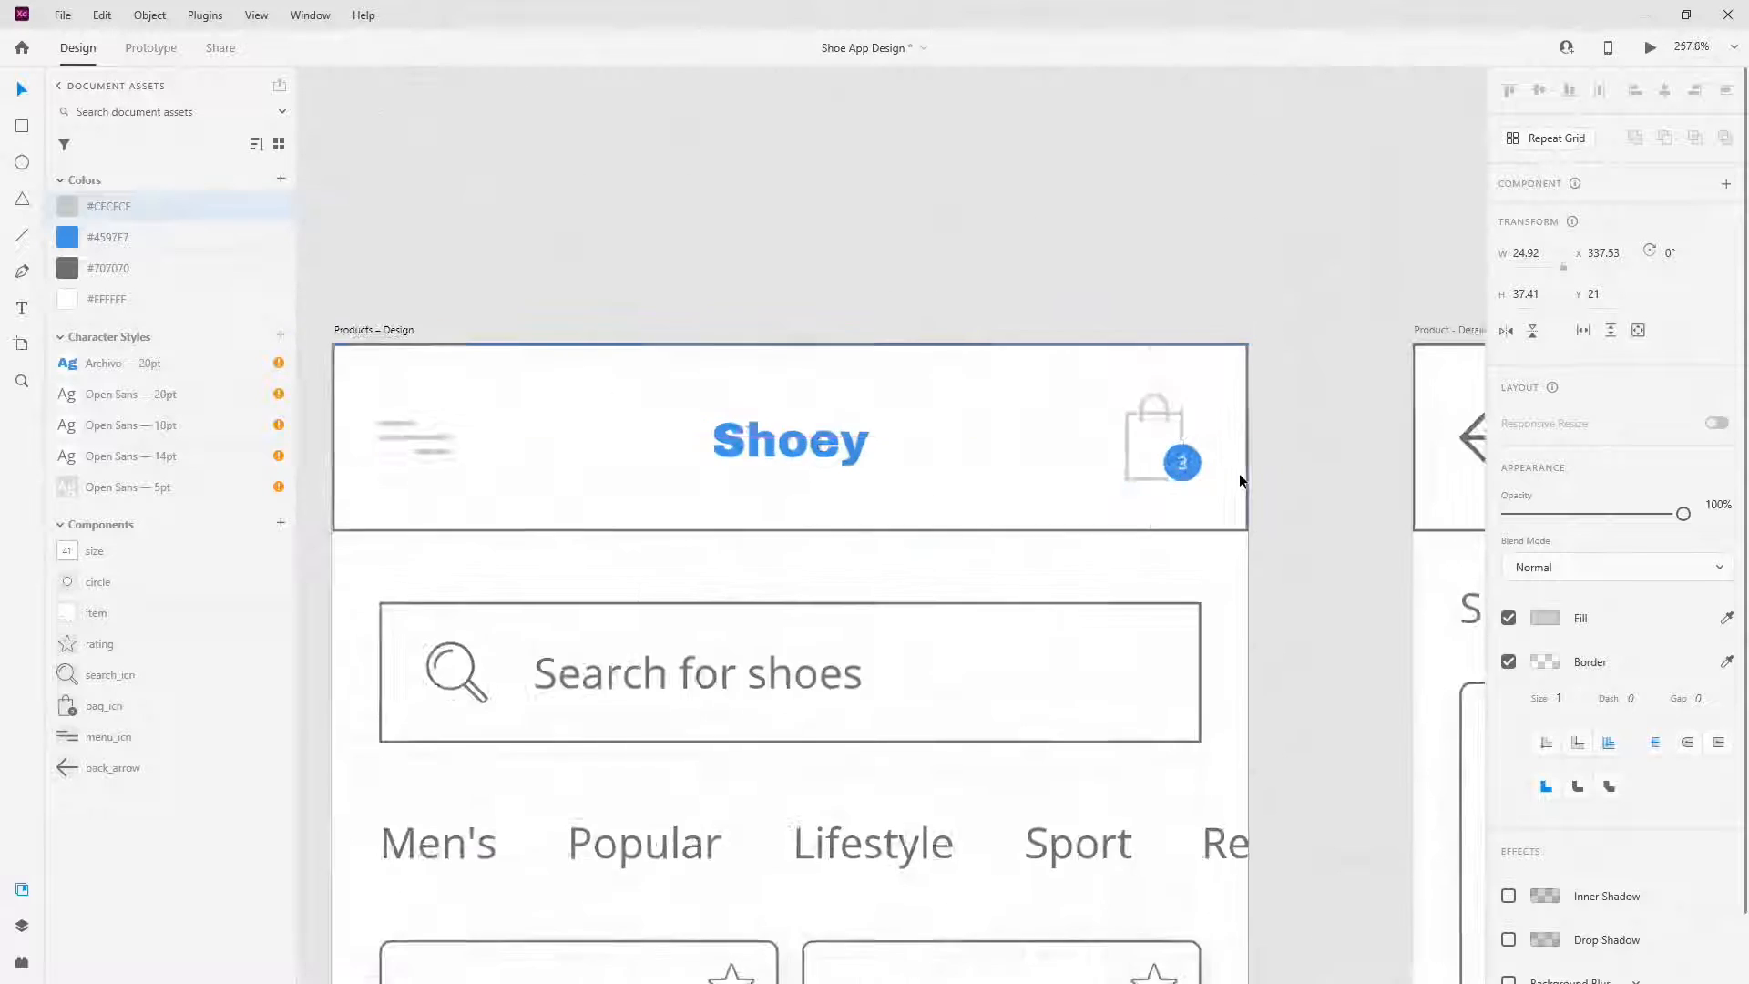
scroll(1238, 473, down, 3)
scroll(1239, 473, up, 3)
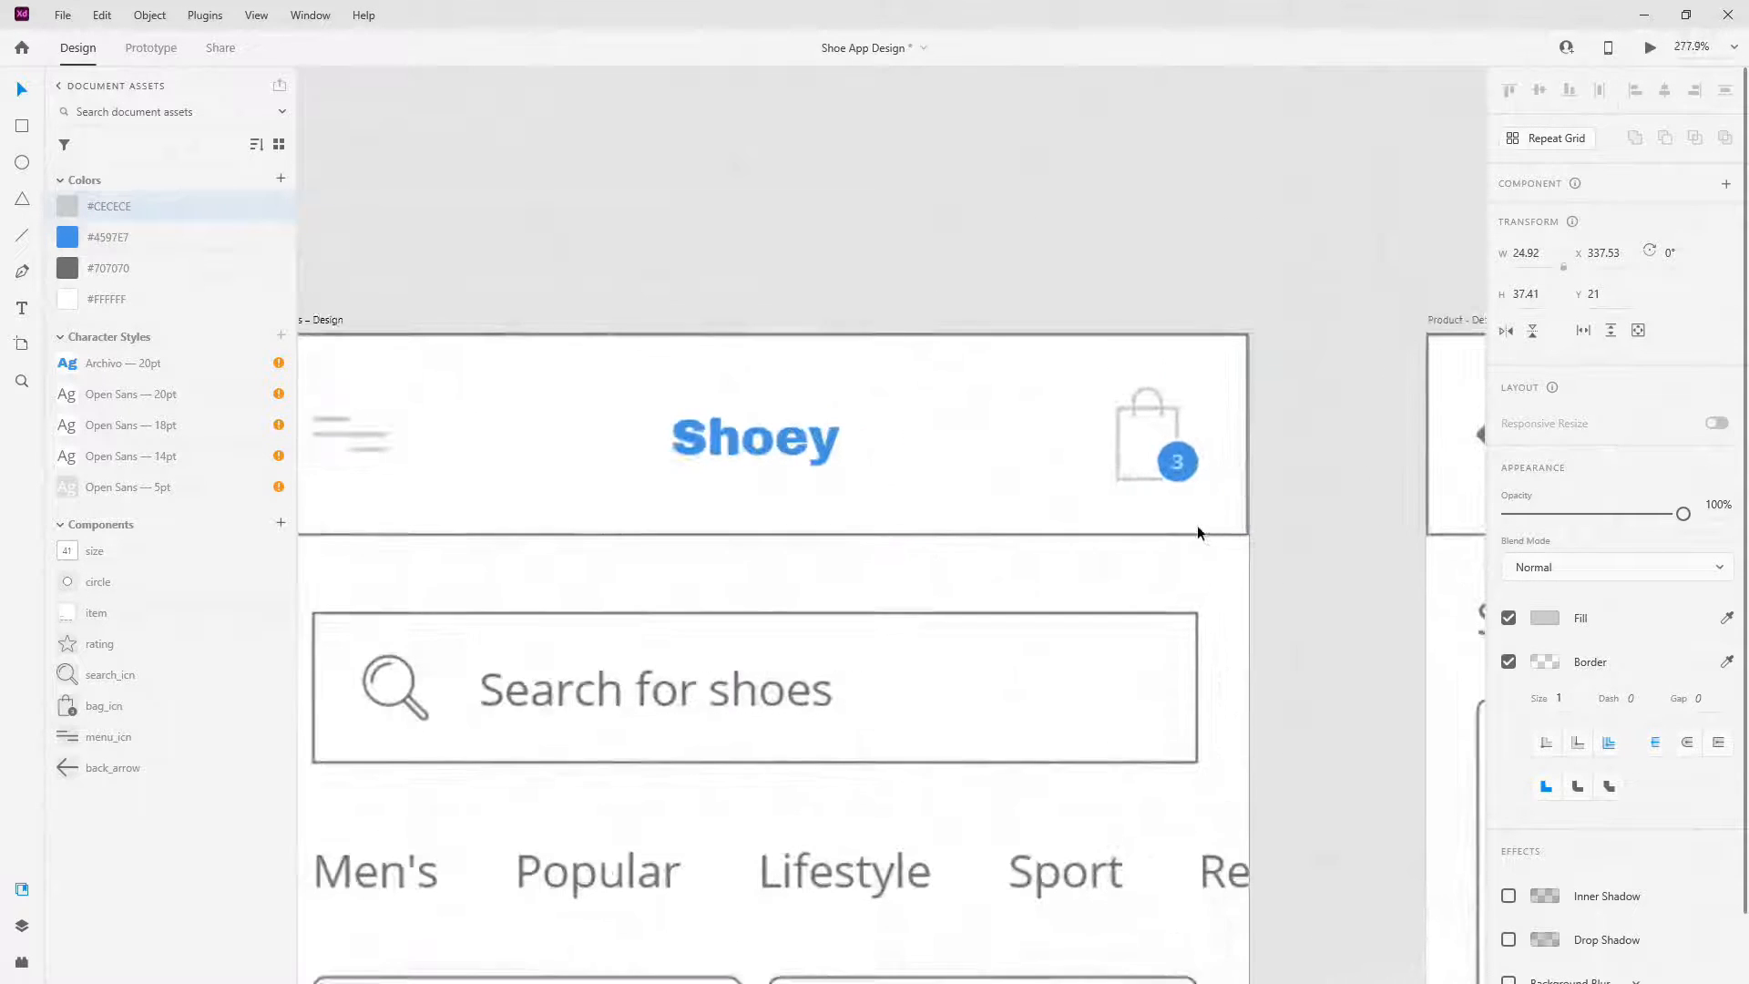
click(1025, 484)
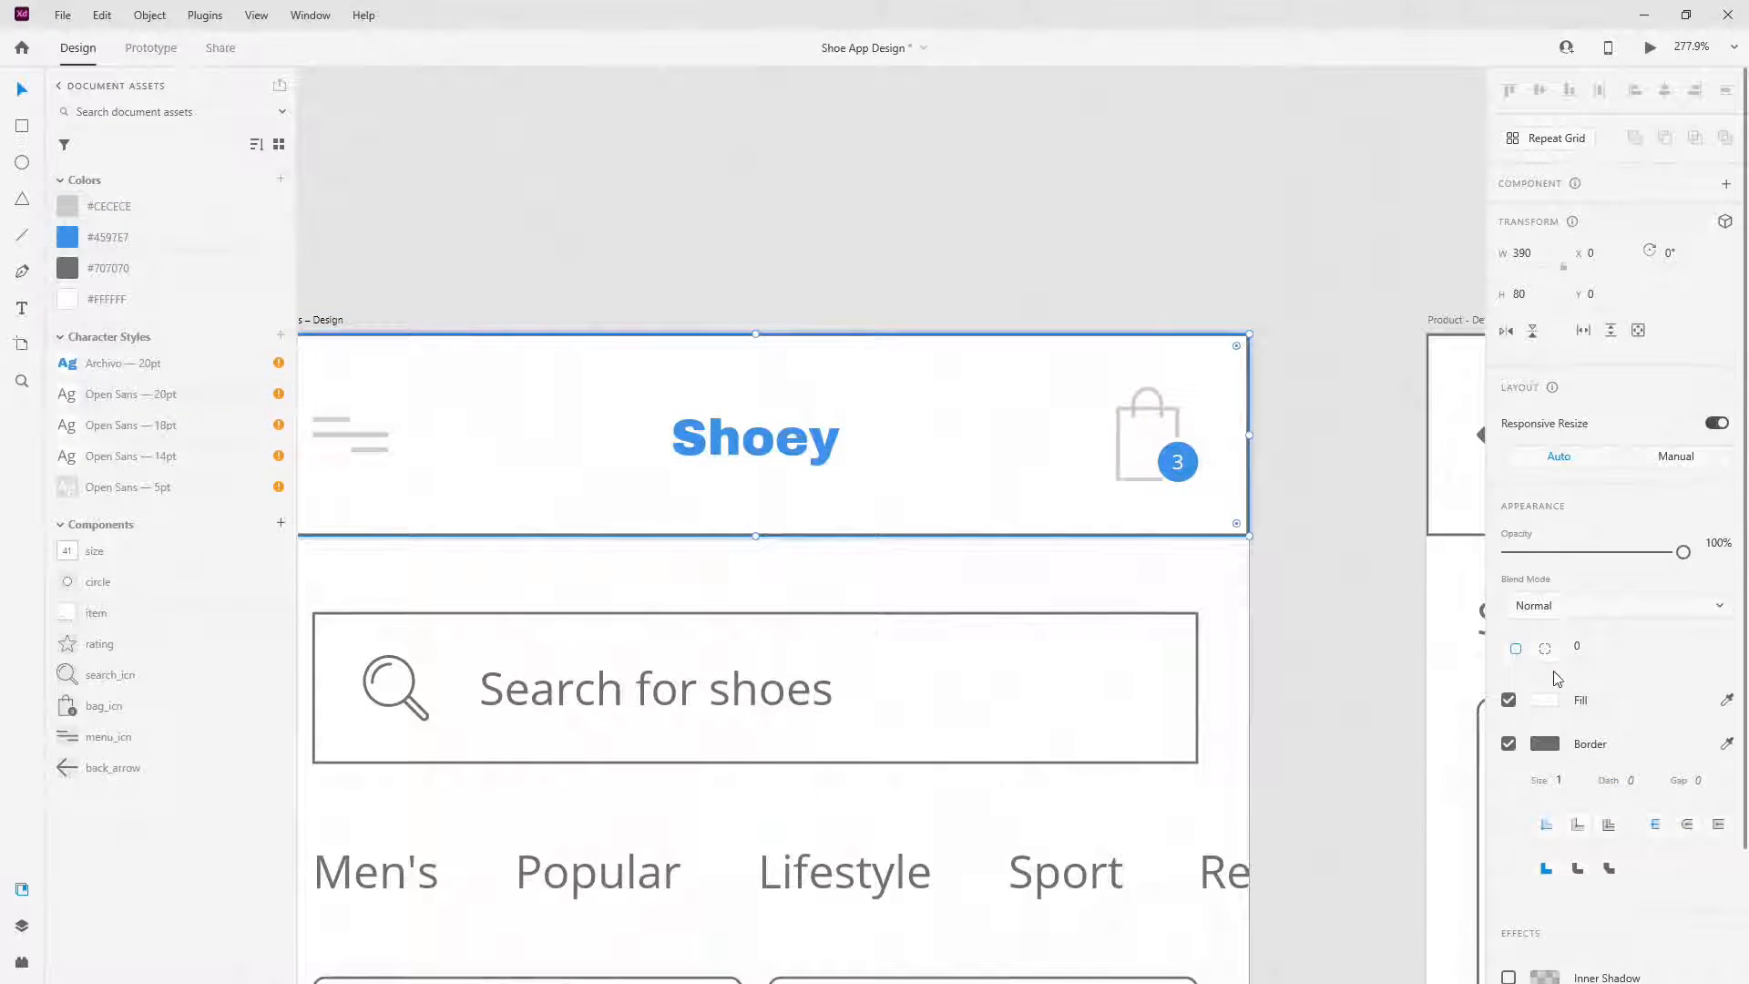
click(1509, 745)
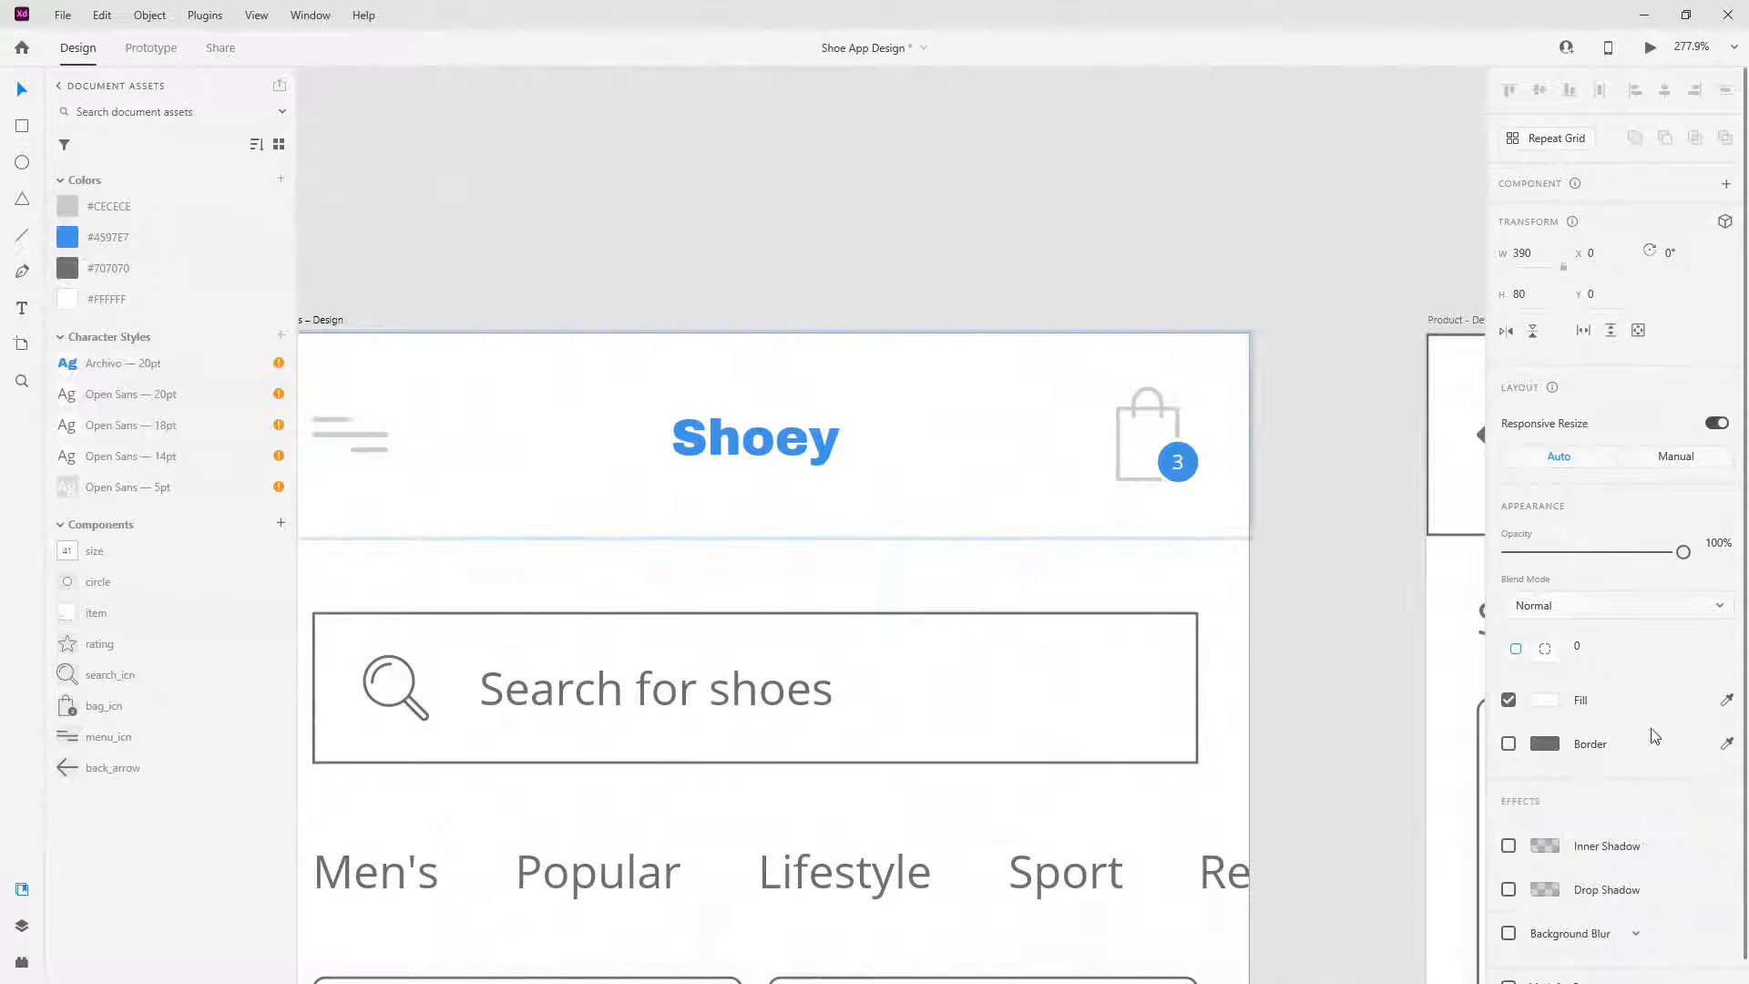
scroll(1326, 500, down, 5)
scroll(1540, 754, down, 1)
click(1508, 863)
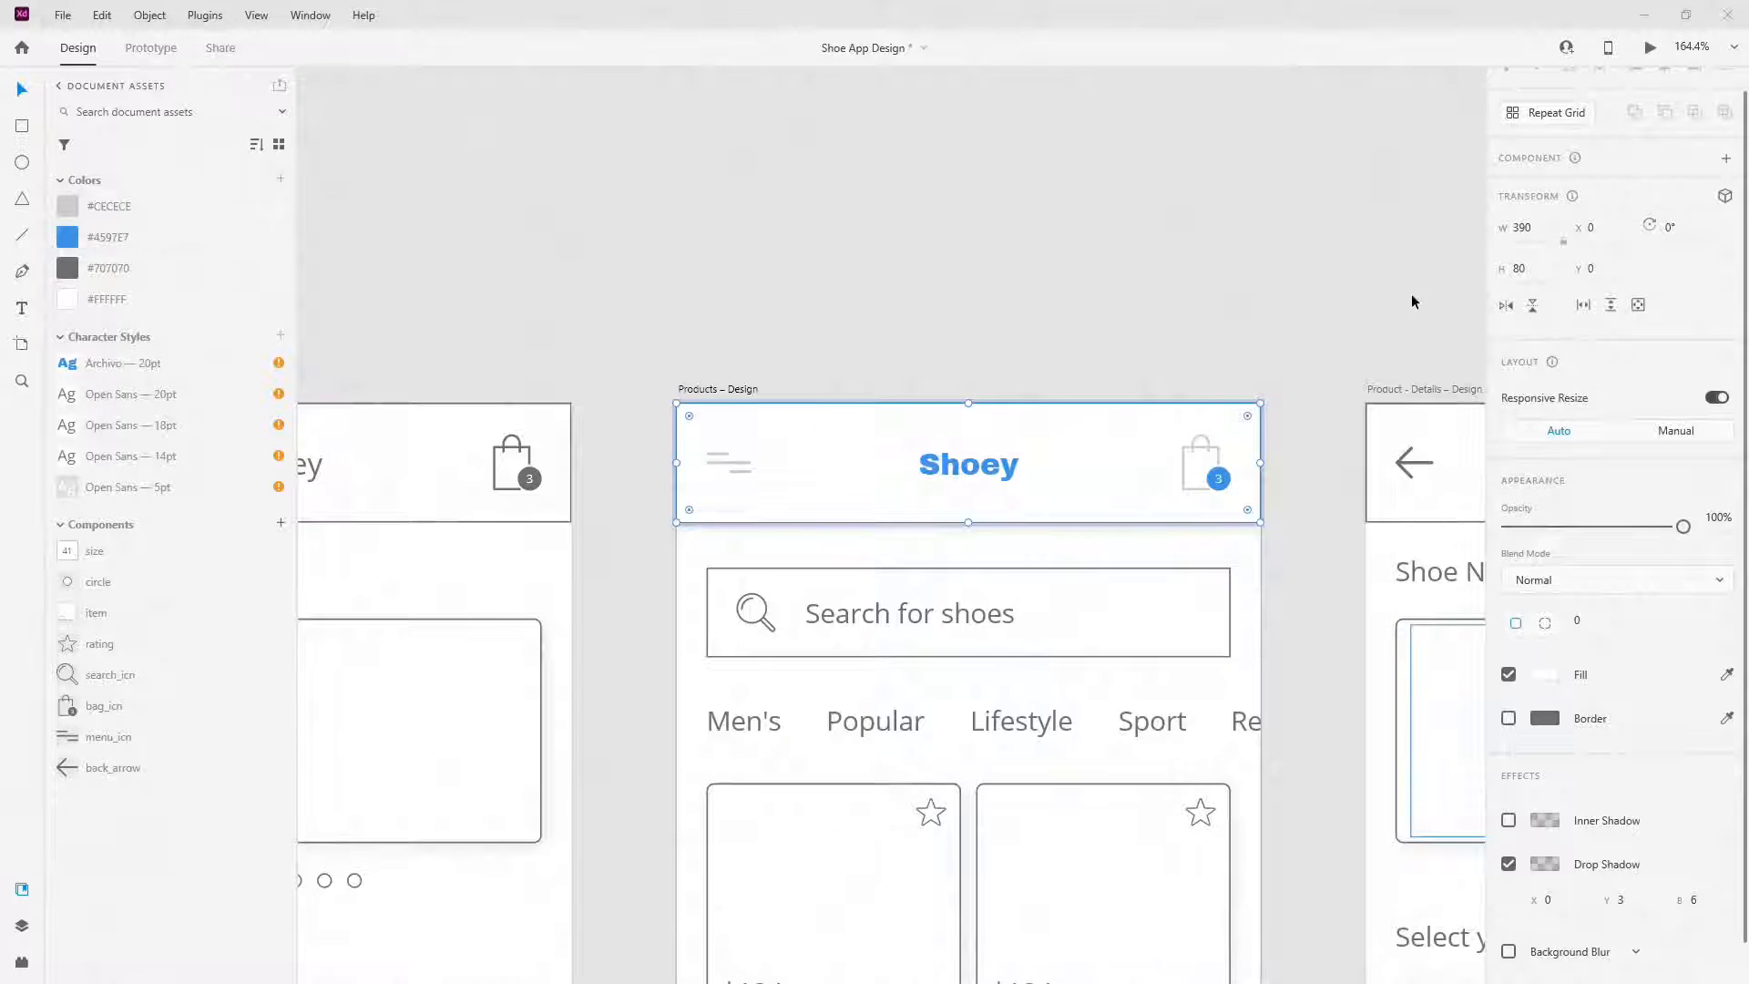
- Set the header rectangle's drop shadow to an X offset of 3 and its black color to 8% opacity
click(1566, 900)
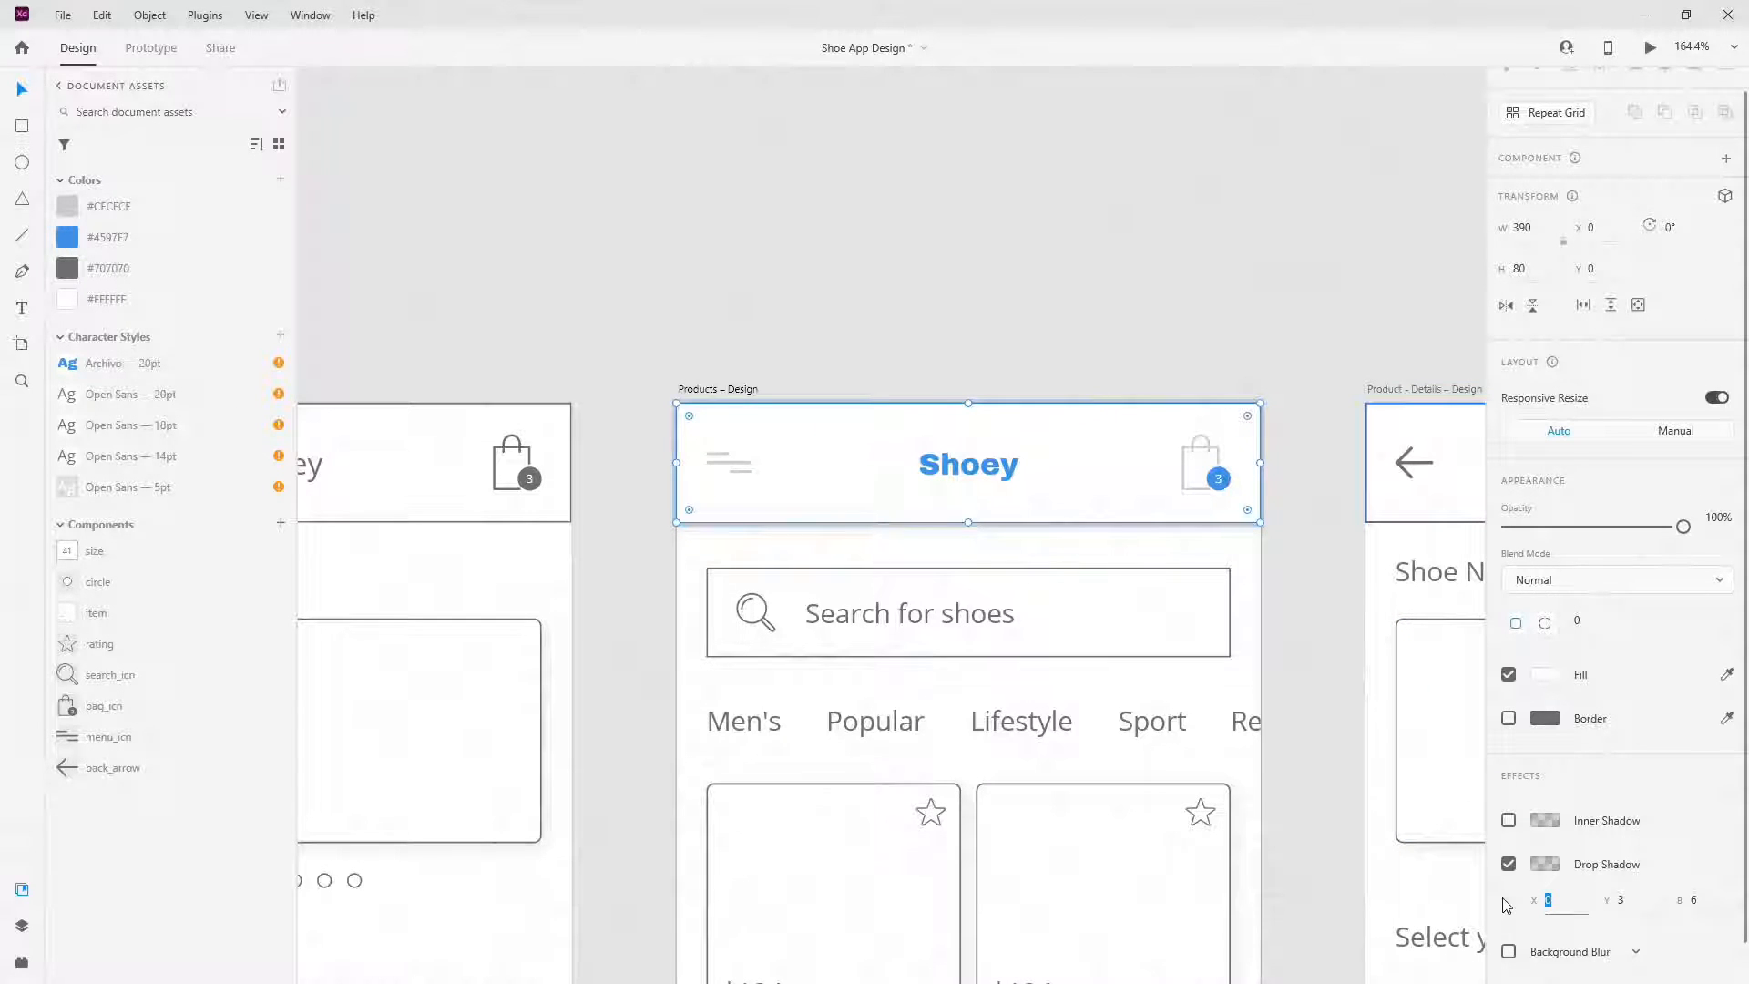
click(1545, 863)
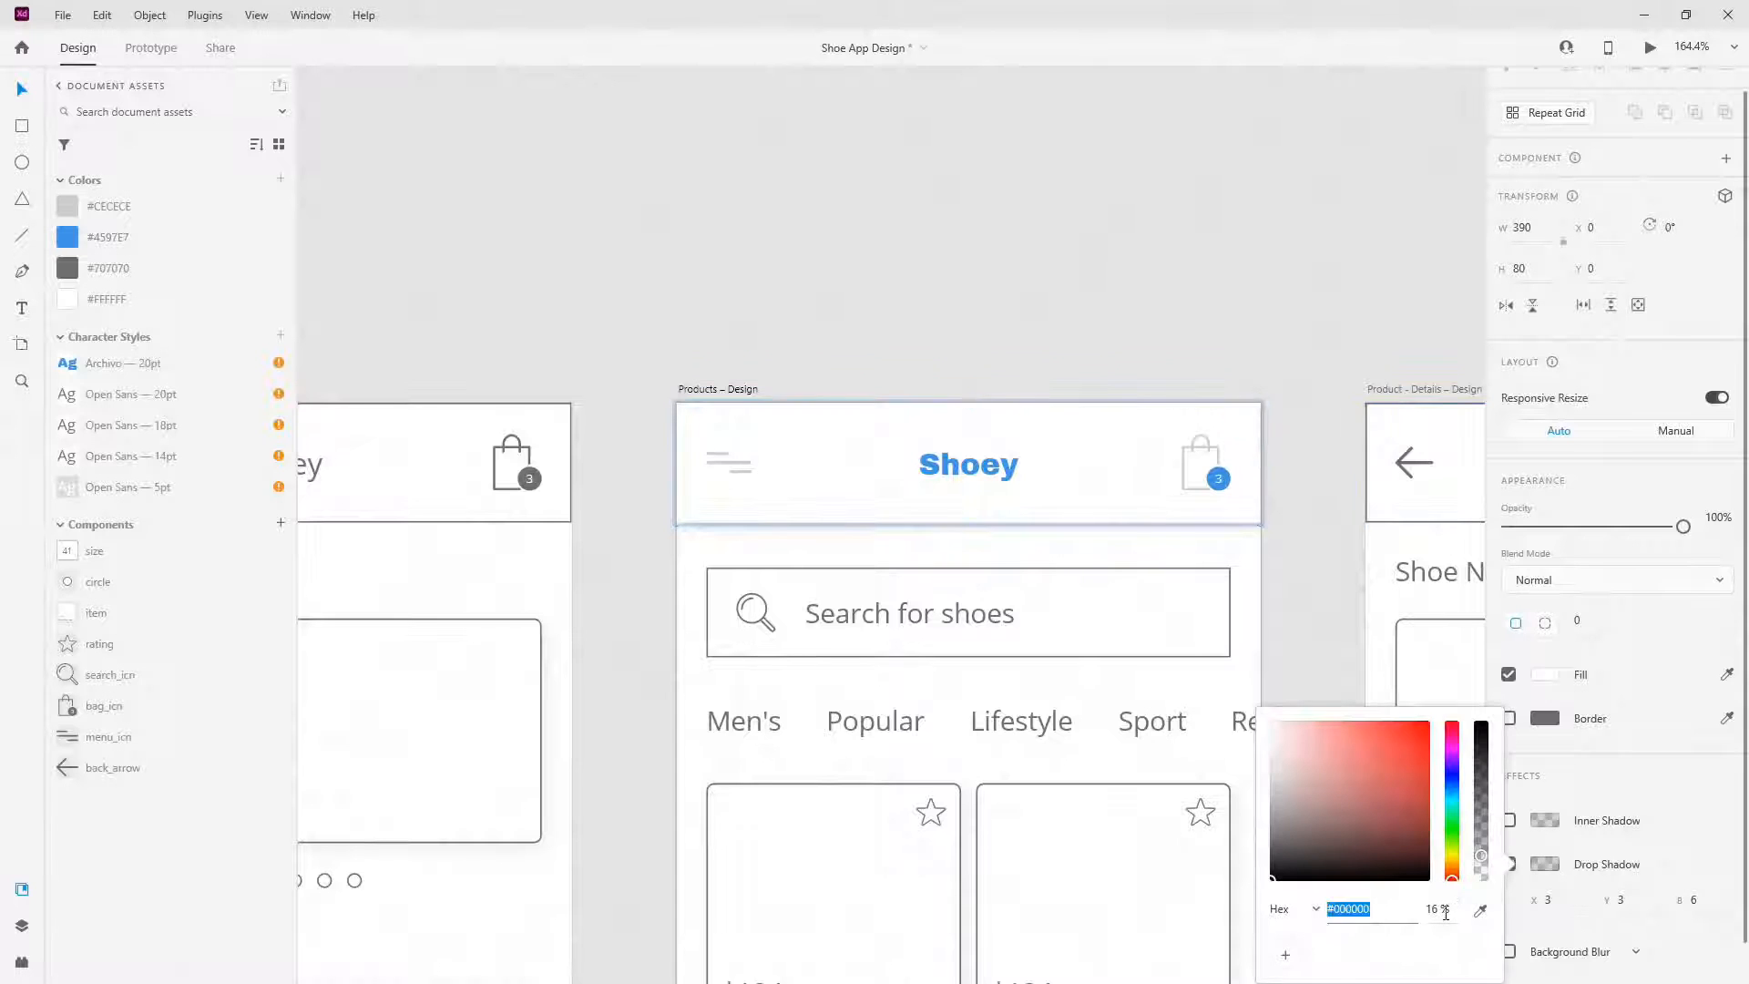
key(Tab)
text(8)
key(Return)
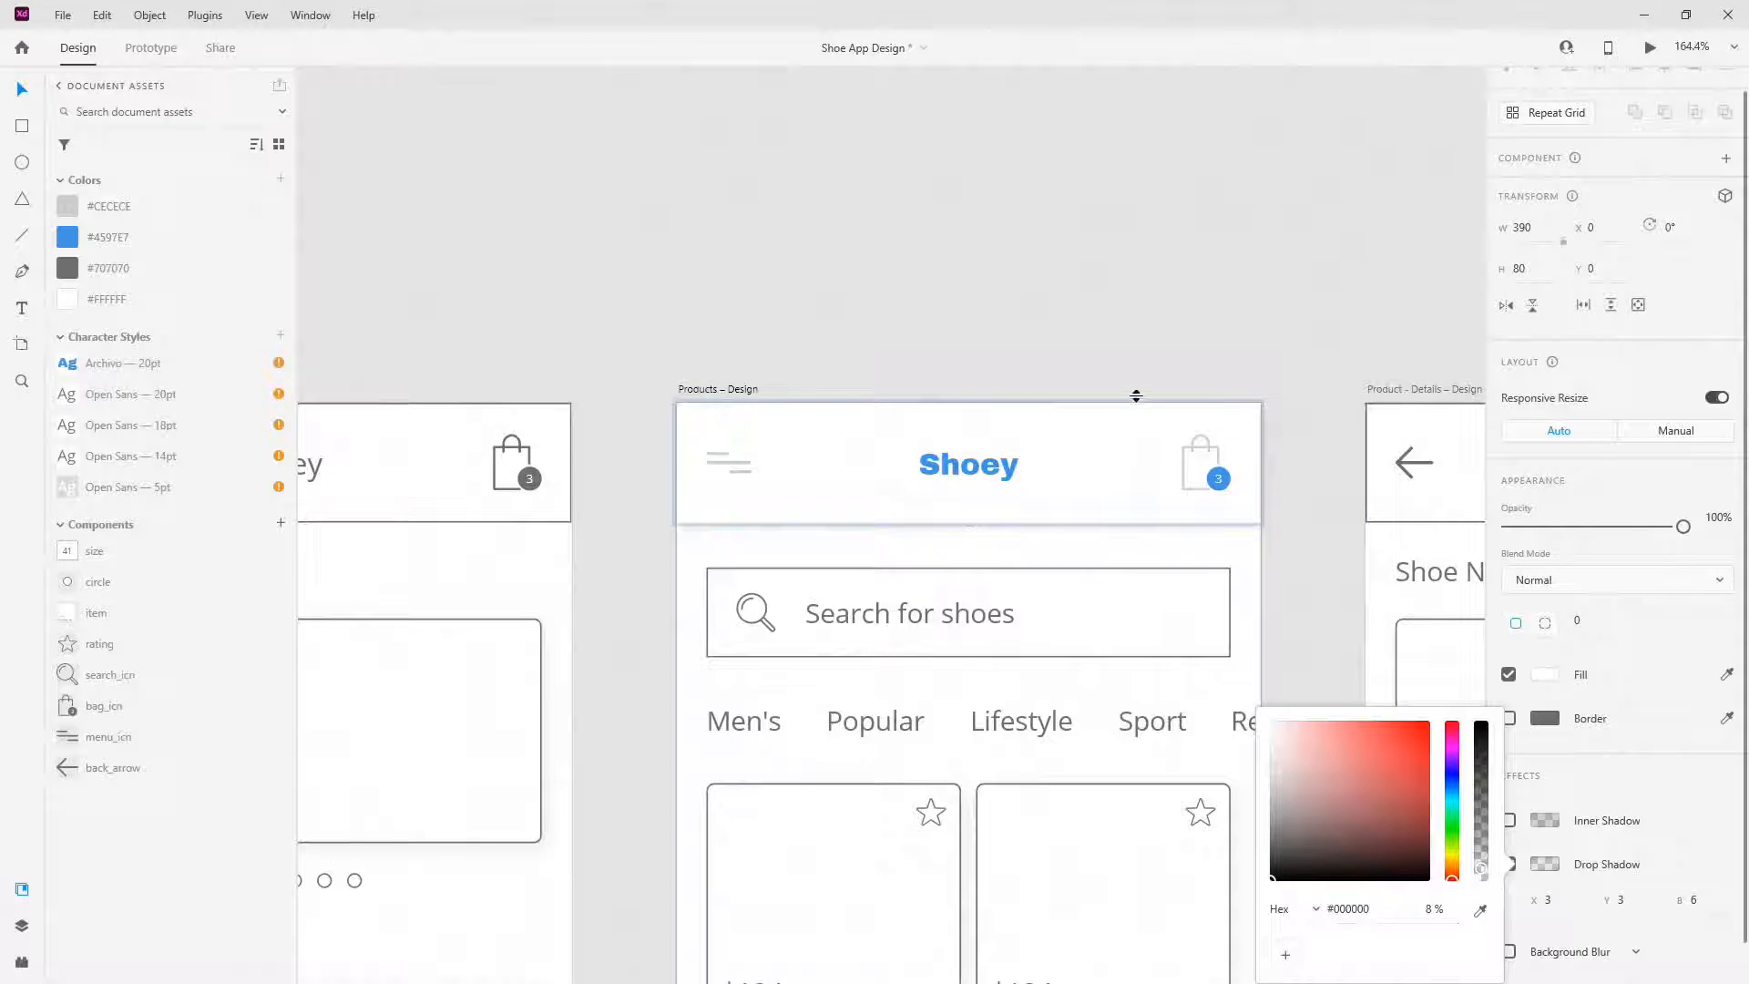
click(1030, 316)
- Copy the Products – Design header rectangle and paste its appearance onto the Product - Details – Design header rectangle
scroll(589, 281, down, 5)
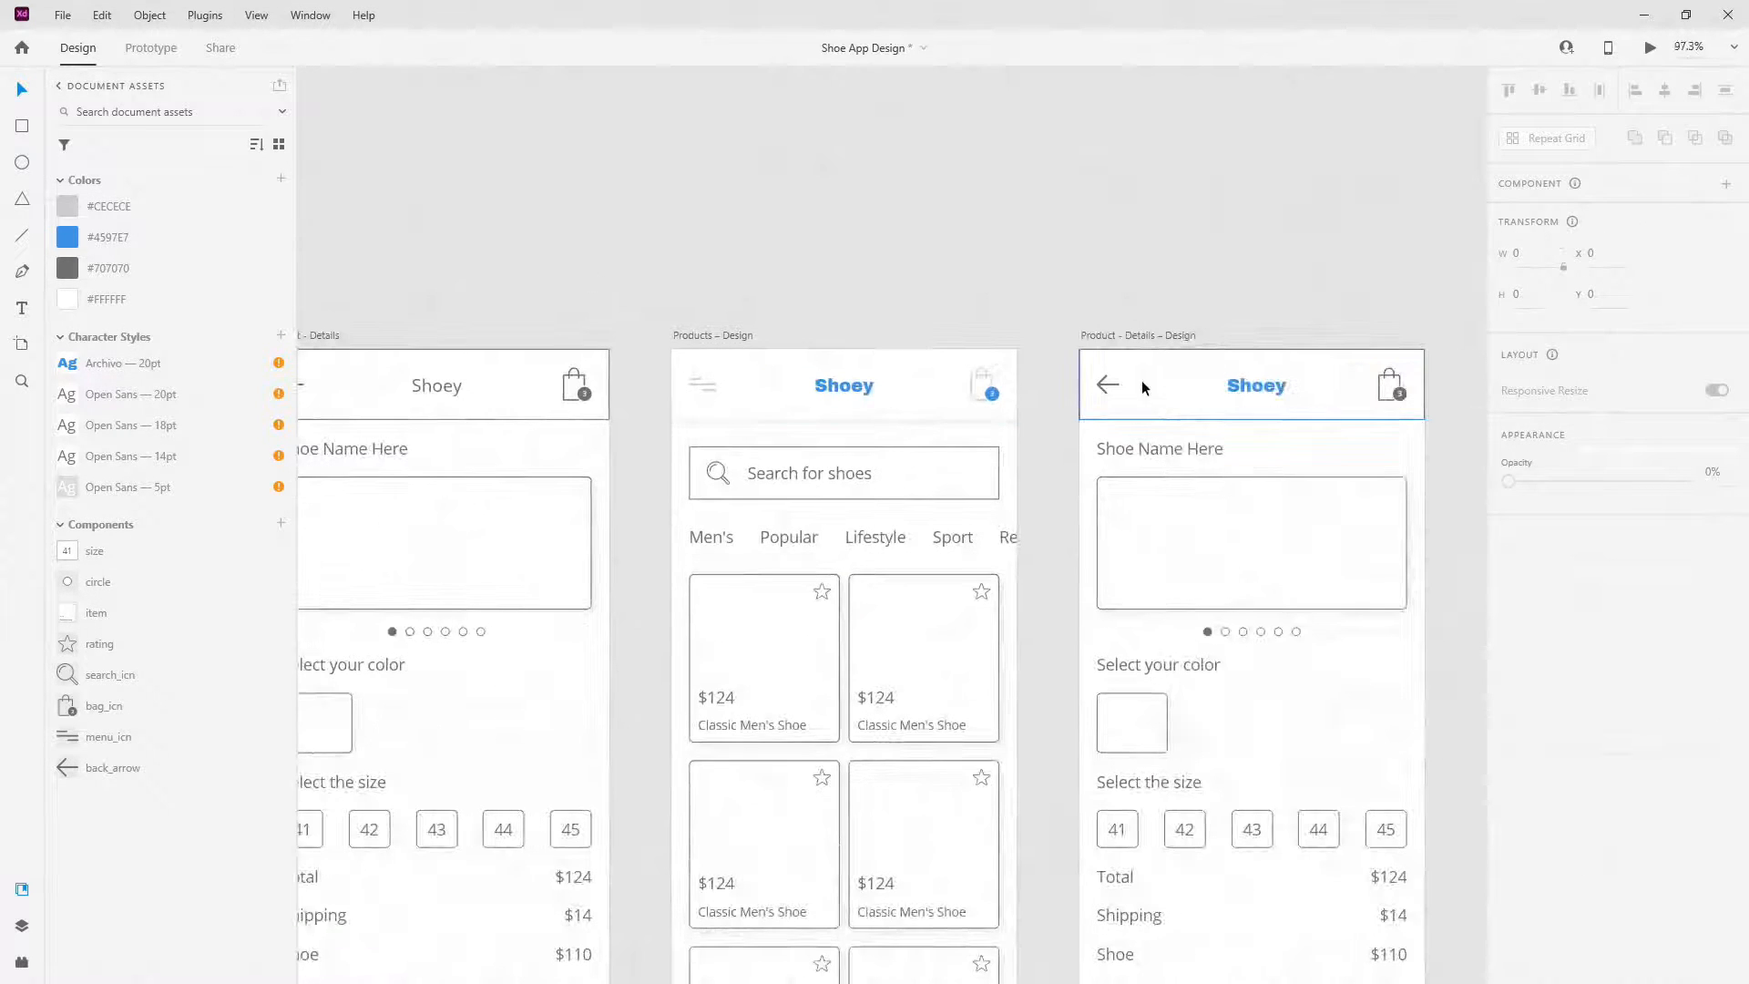
scroll(1144, 388, up, 2)
click(831, 412)
right_click(851, 382)
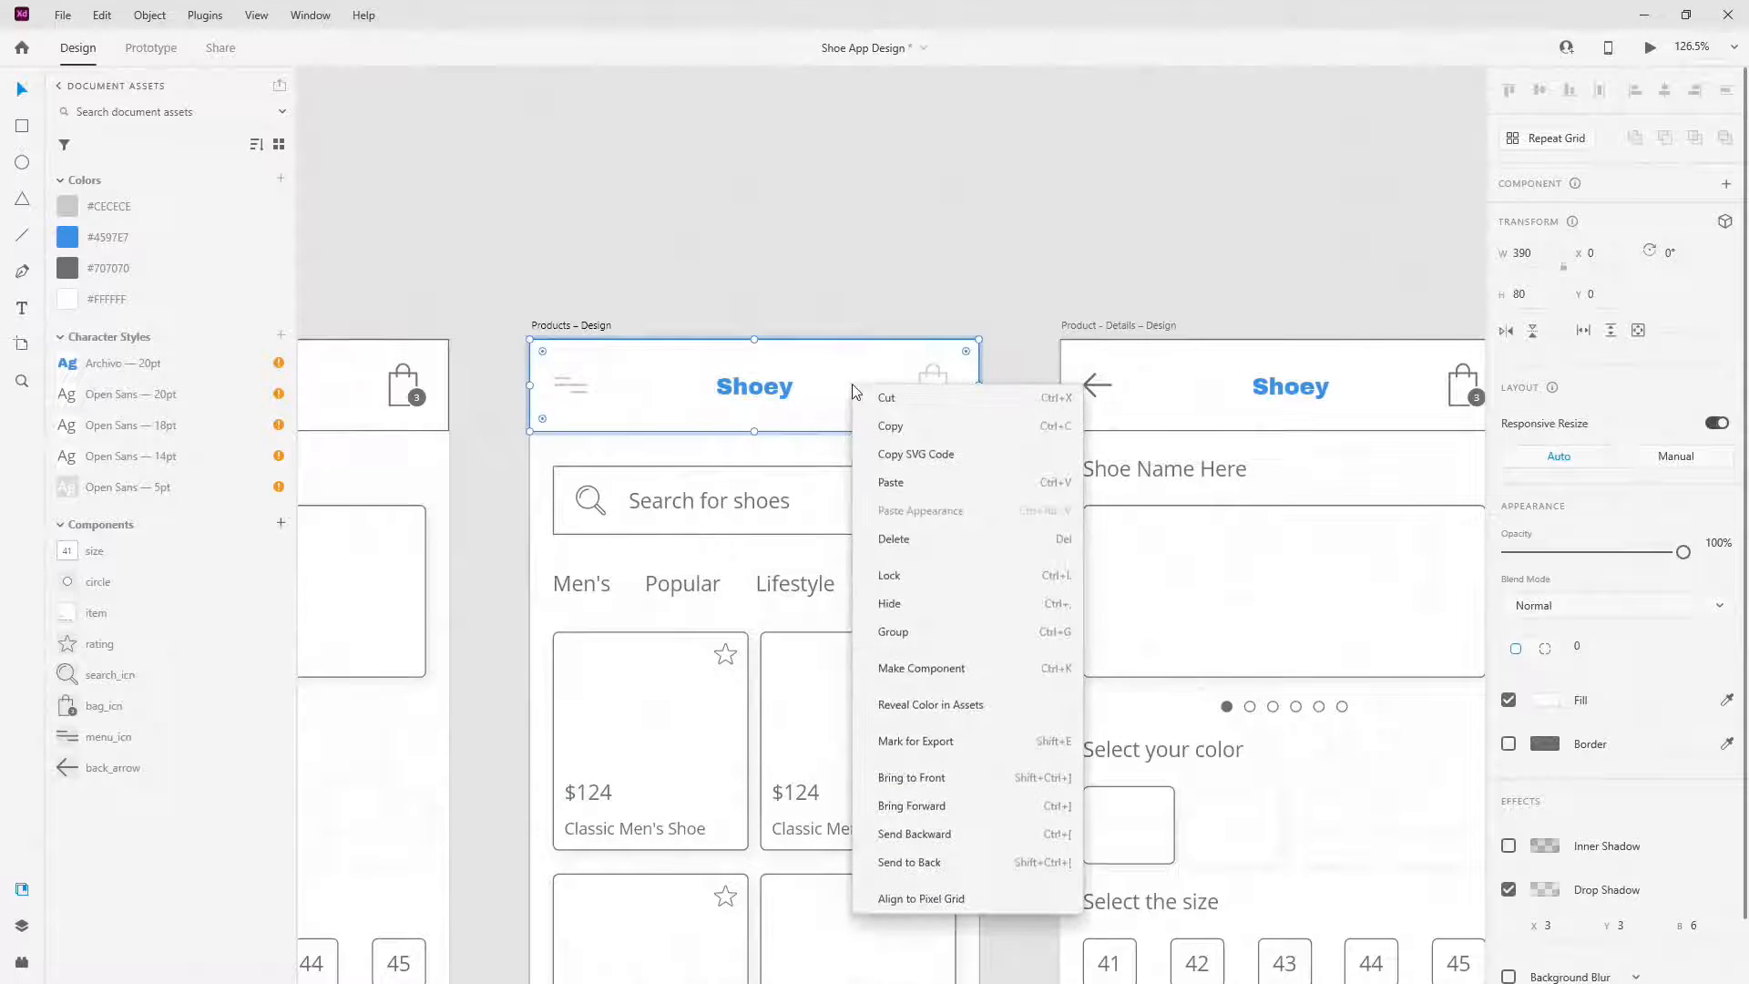
click(1408, 386)
right_click(1408, 388)
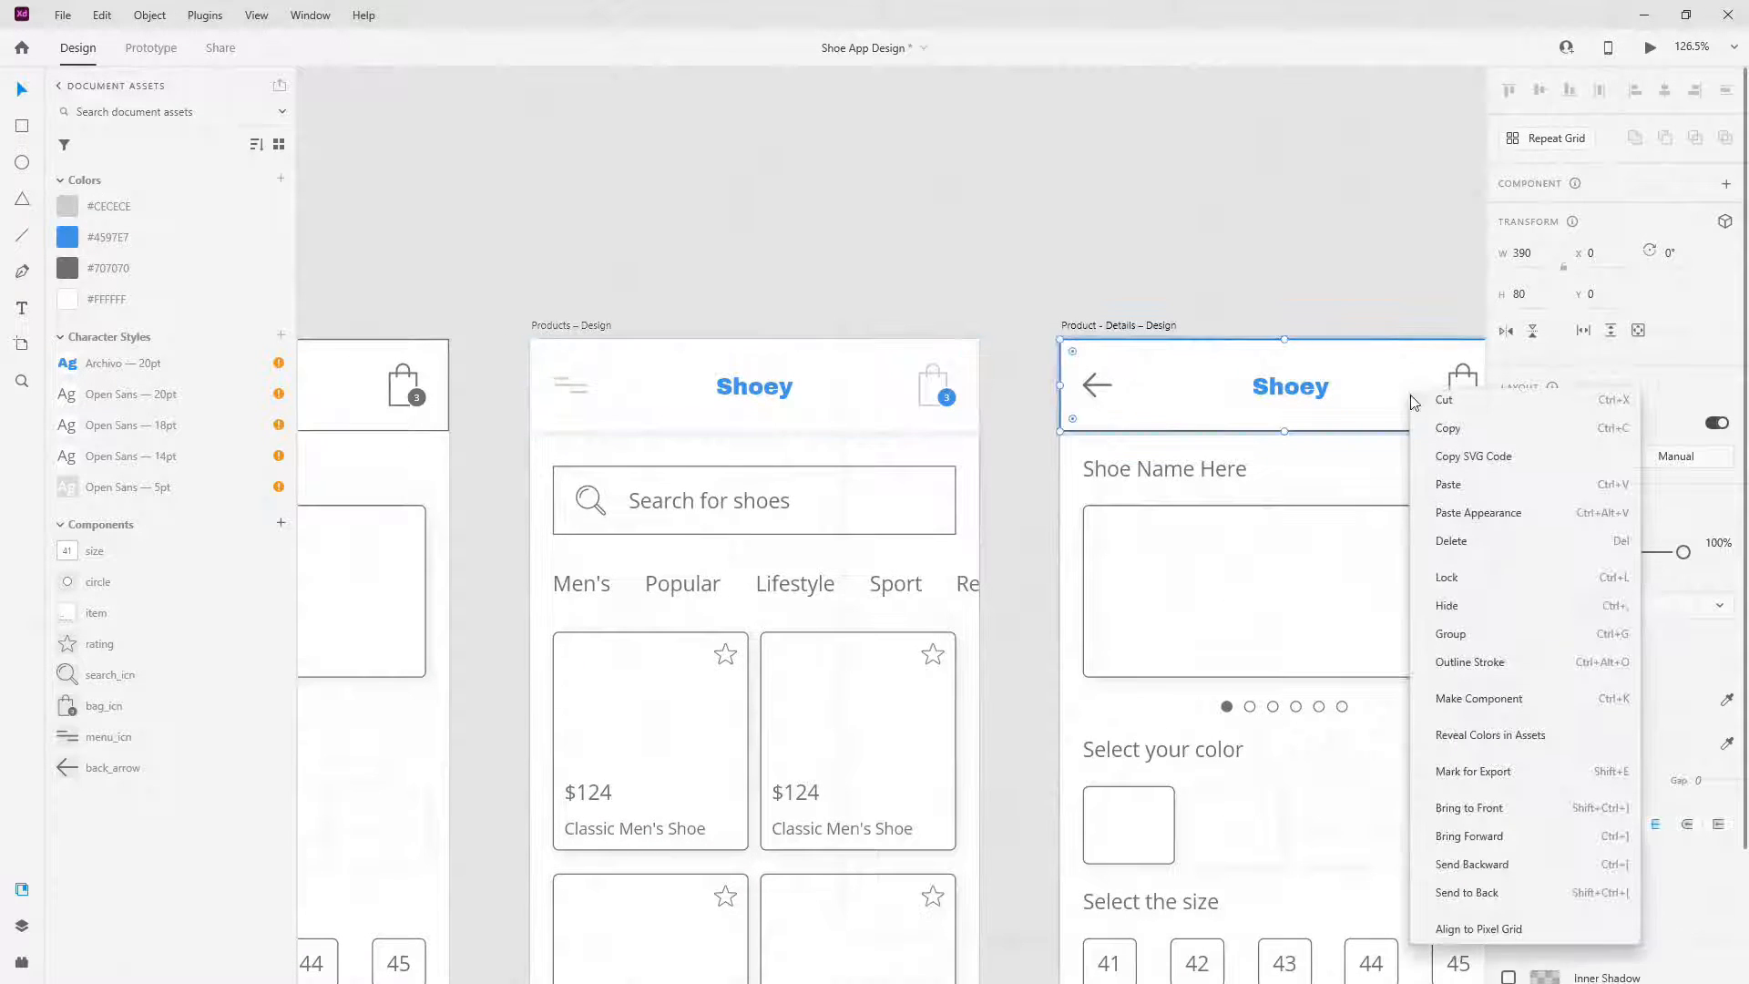
click(1470, 513)
click(1106, 147)
- Recolor the bag outline to #CECECE and its badge circle to #4597E7 in the Product - Details – Design header
drag(1293, 192, 1116, 196)
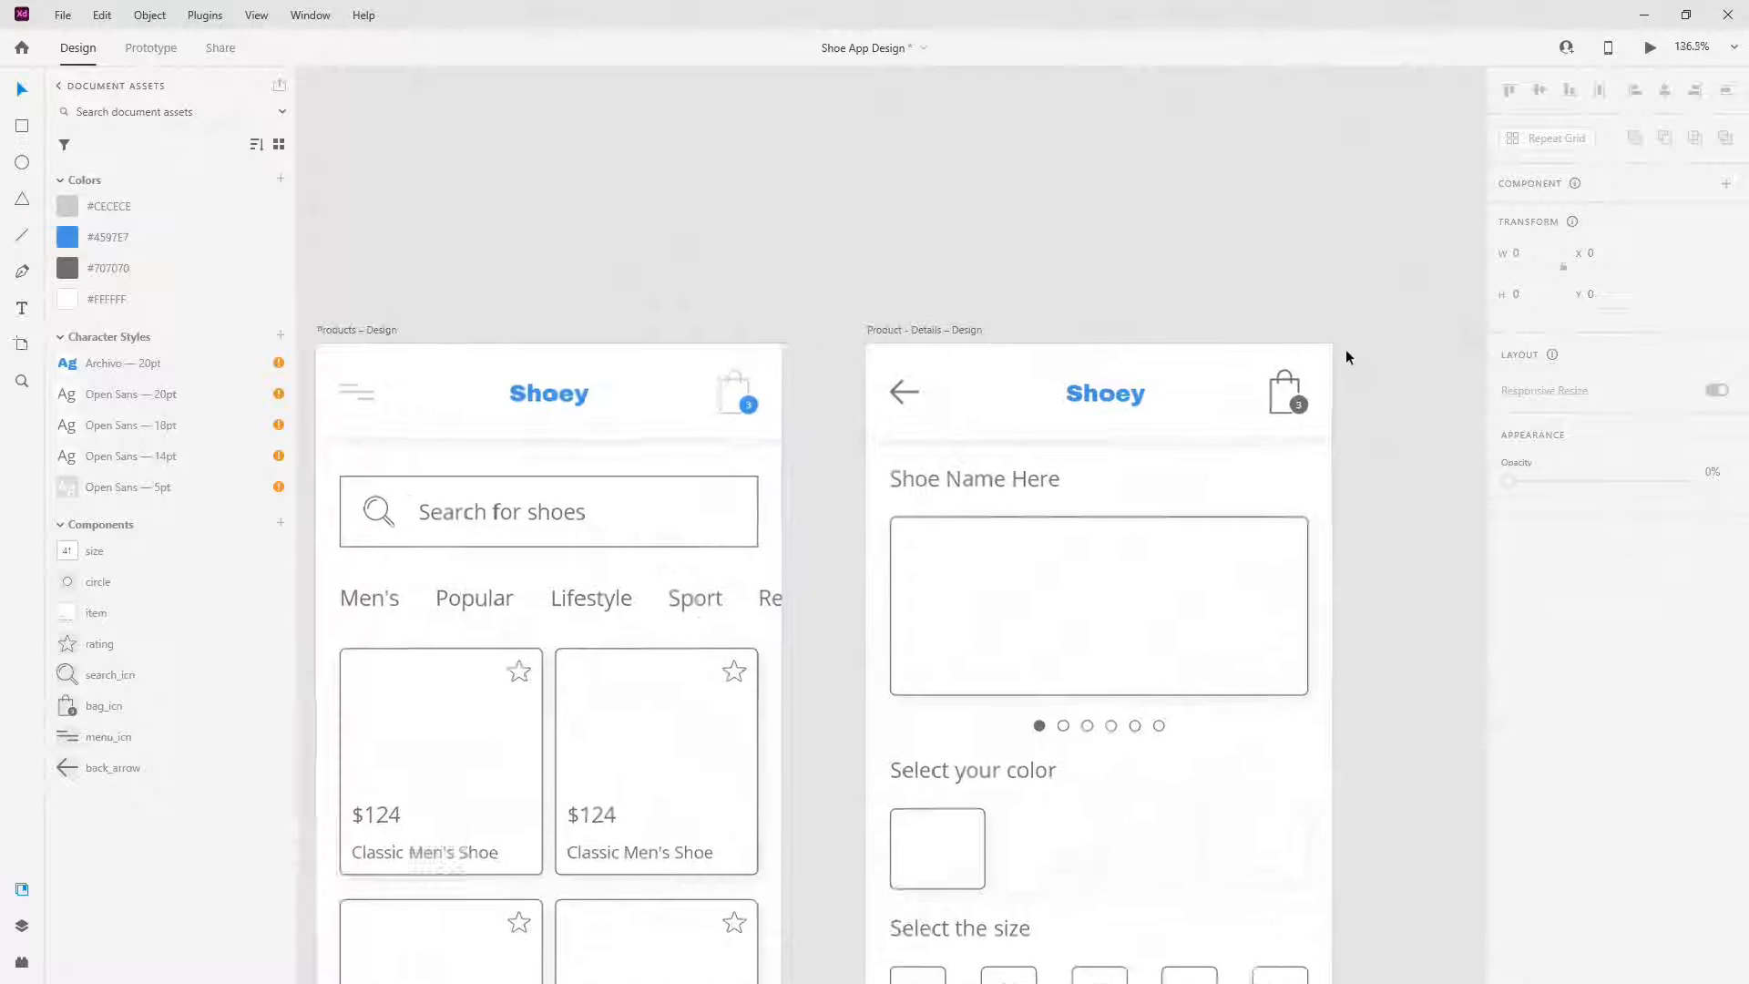
scroll(1248, 355, up, 5)
click(1172, 458)
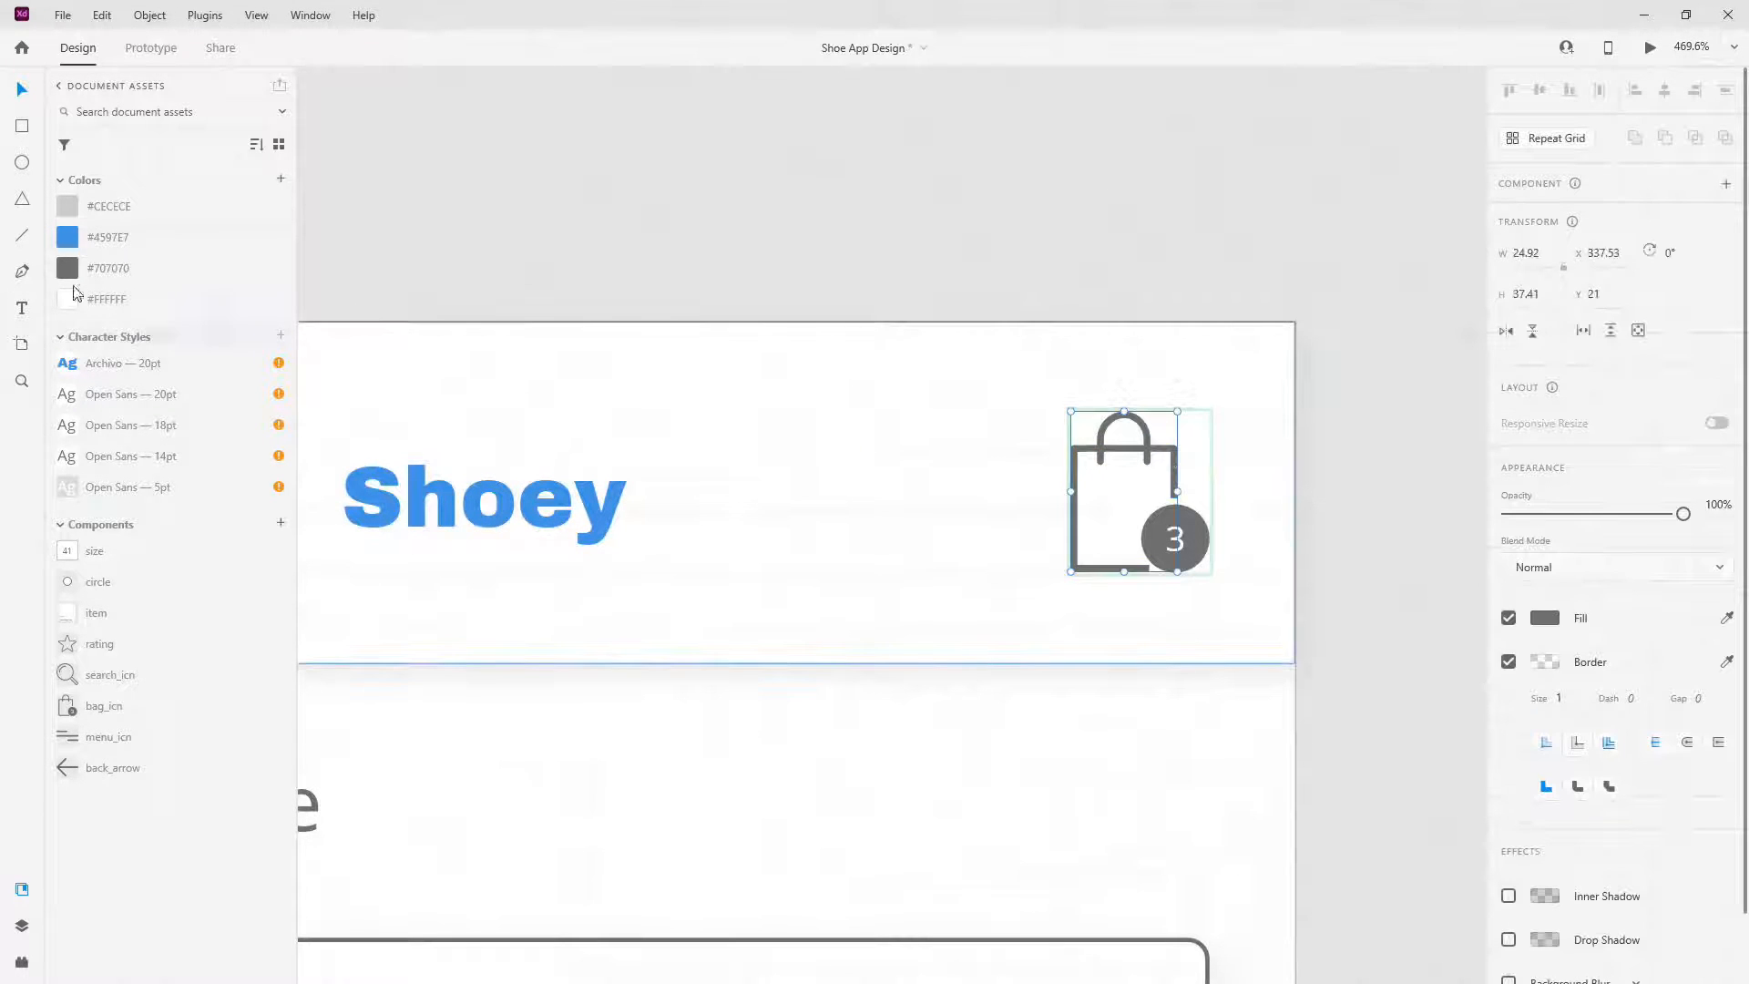
click(105, 207)
click(1196, 533)
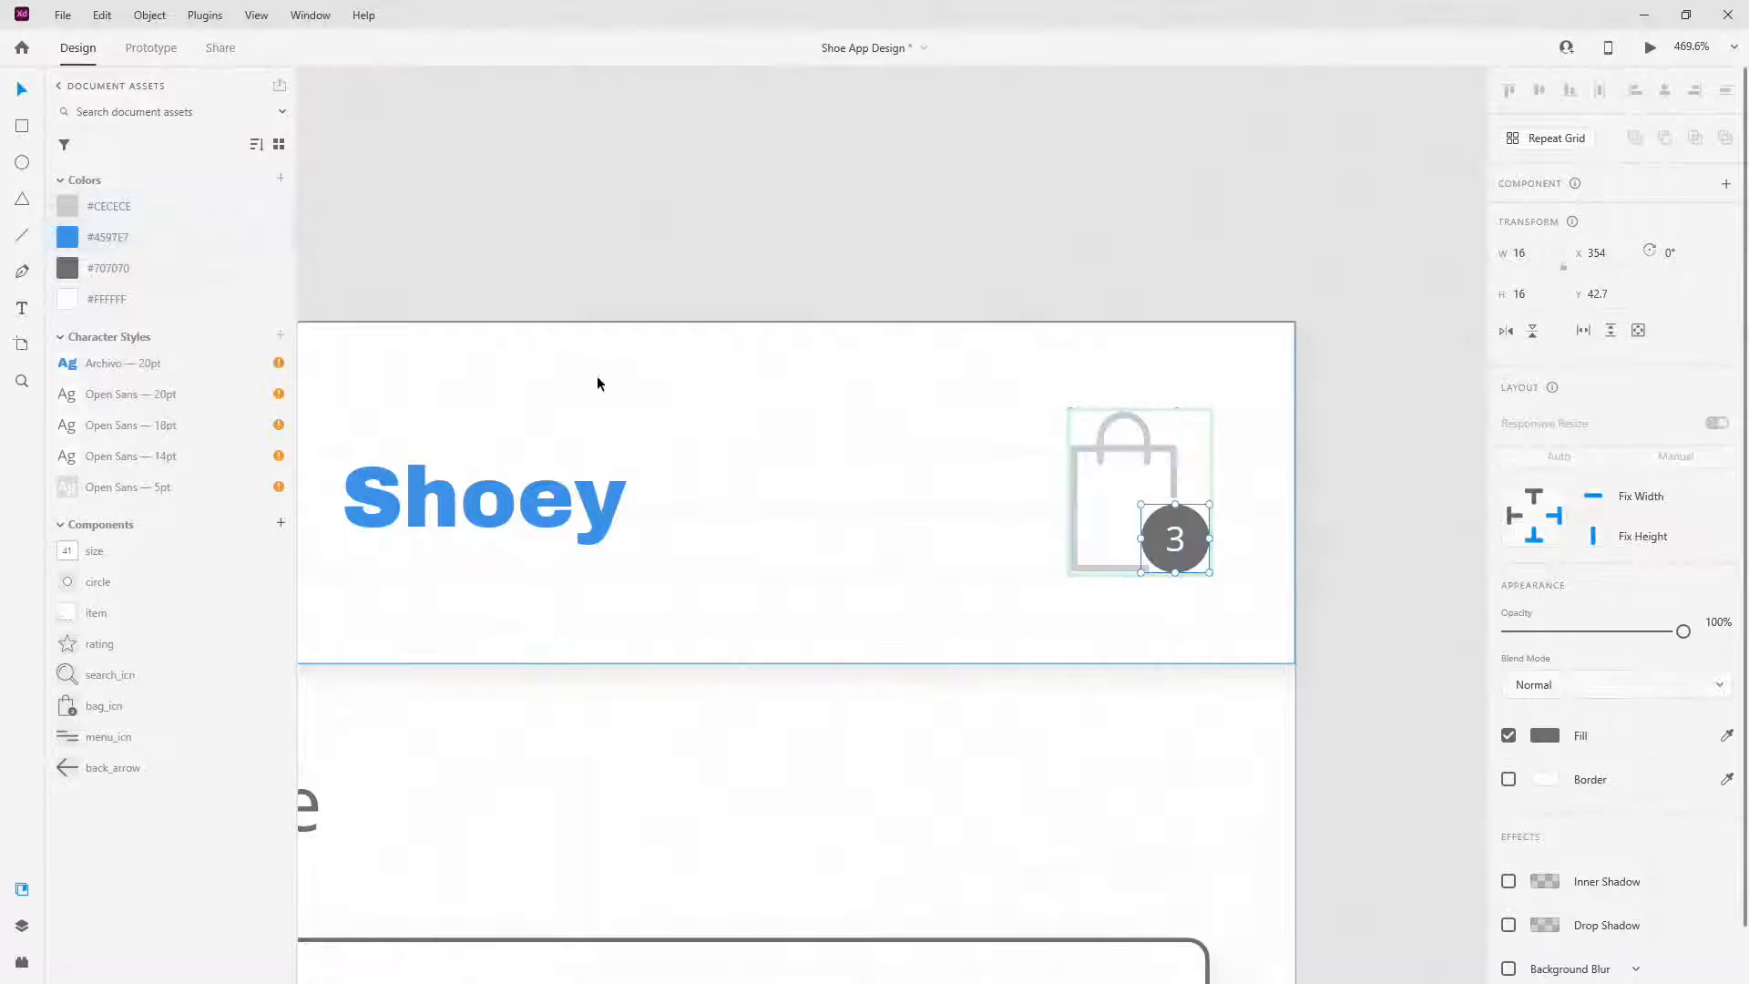
click(211, 249)
scroll(673, 517, down, 2)
scroll(674, 516, down, 3)
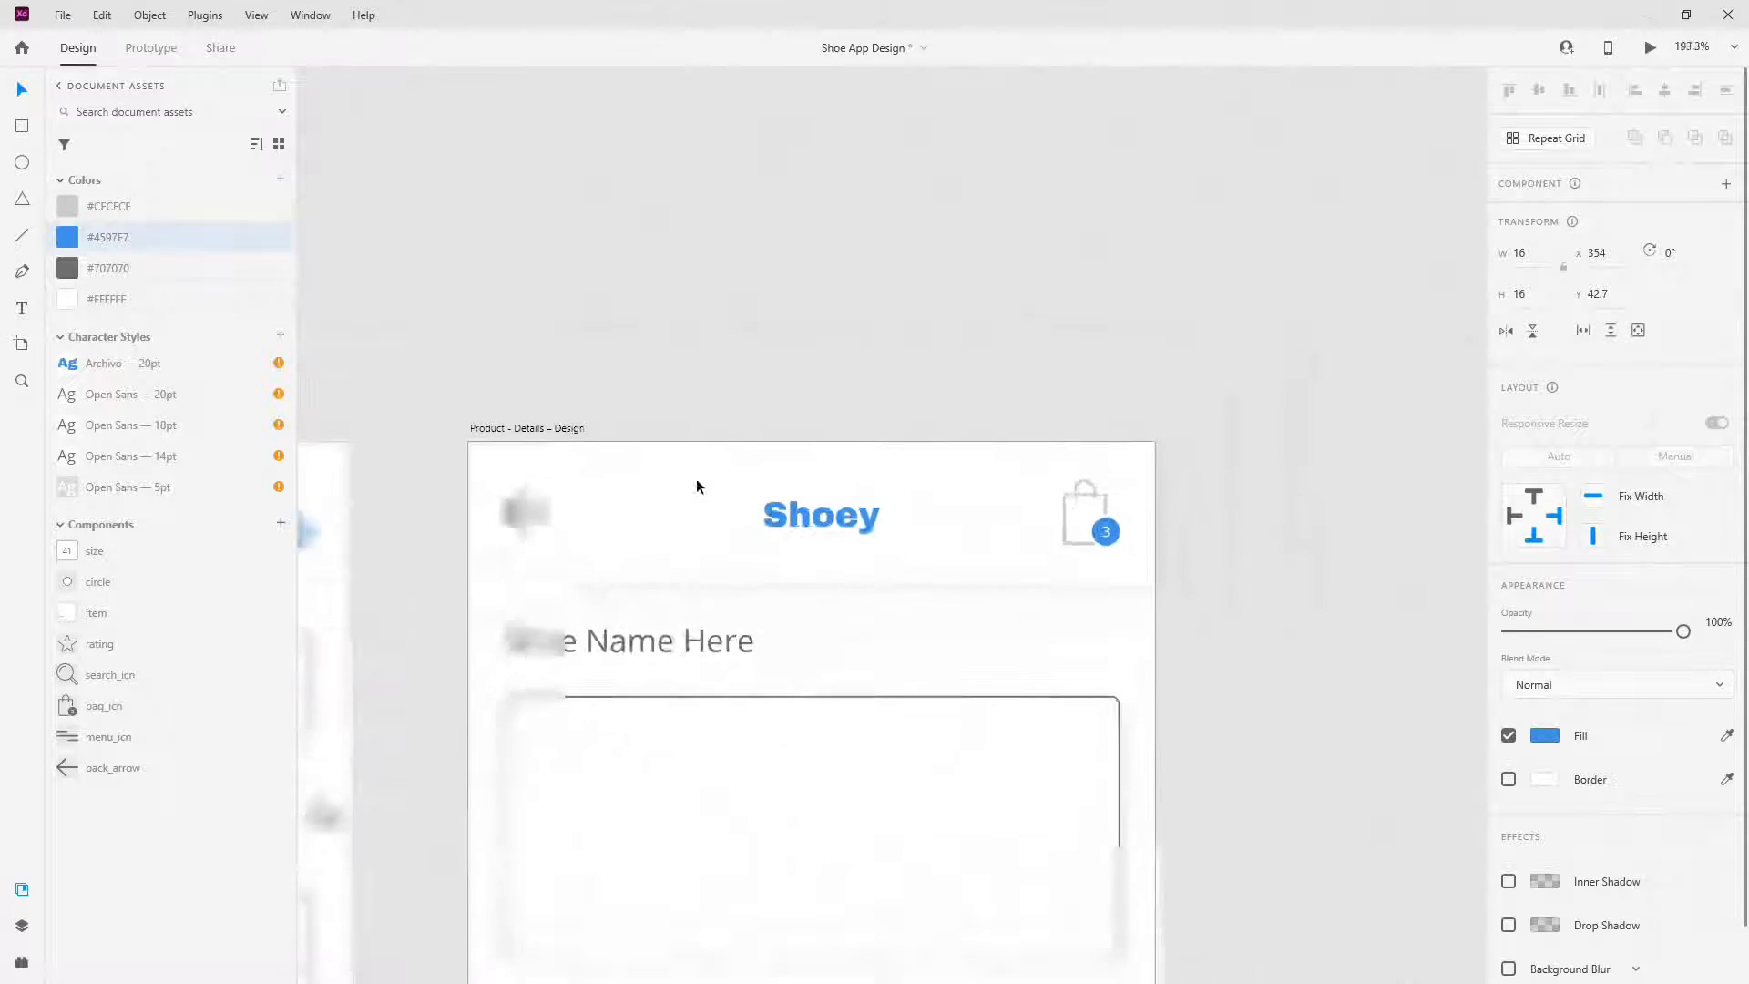
- Recolor the back arrow in the Product - Details – Design header to #CECECE
scroll(496, 535, up, 1)
scroll(687, 516, up, 4)
click(726, 507)
click(105, 206)
scroll(981, 429, down, 8)
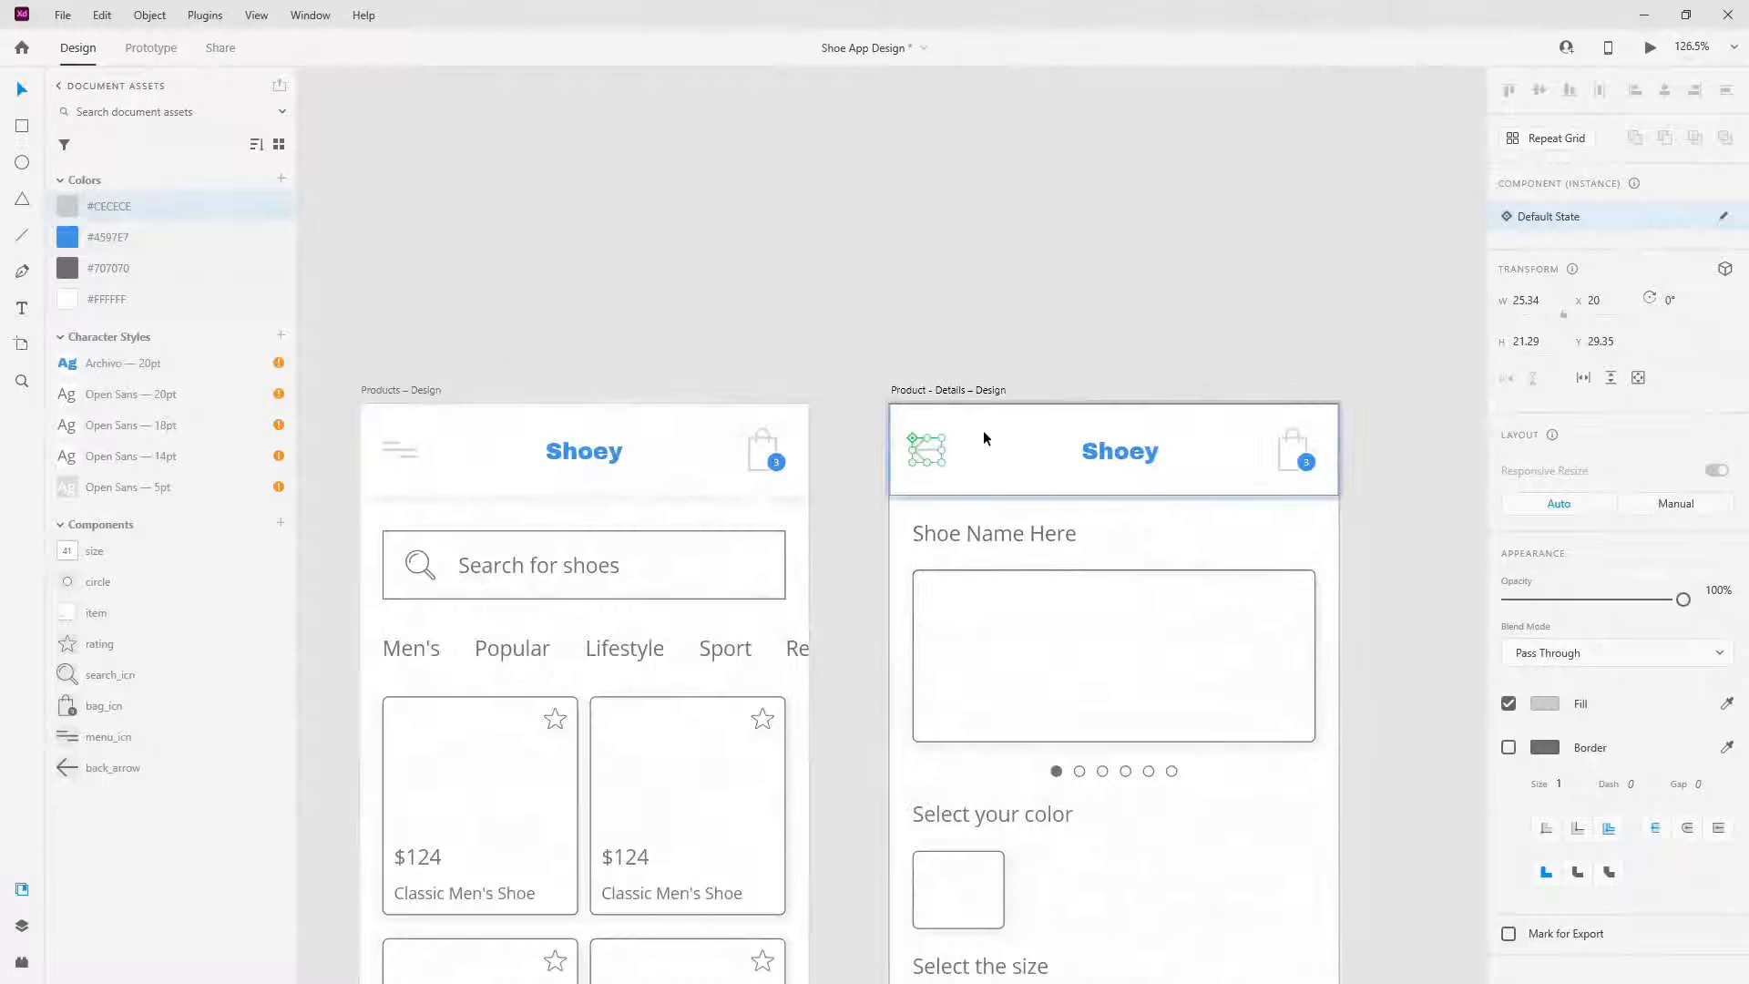
click(1023, 340)
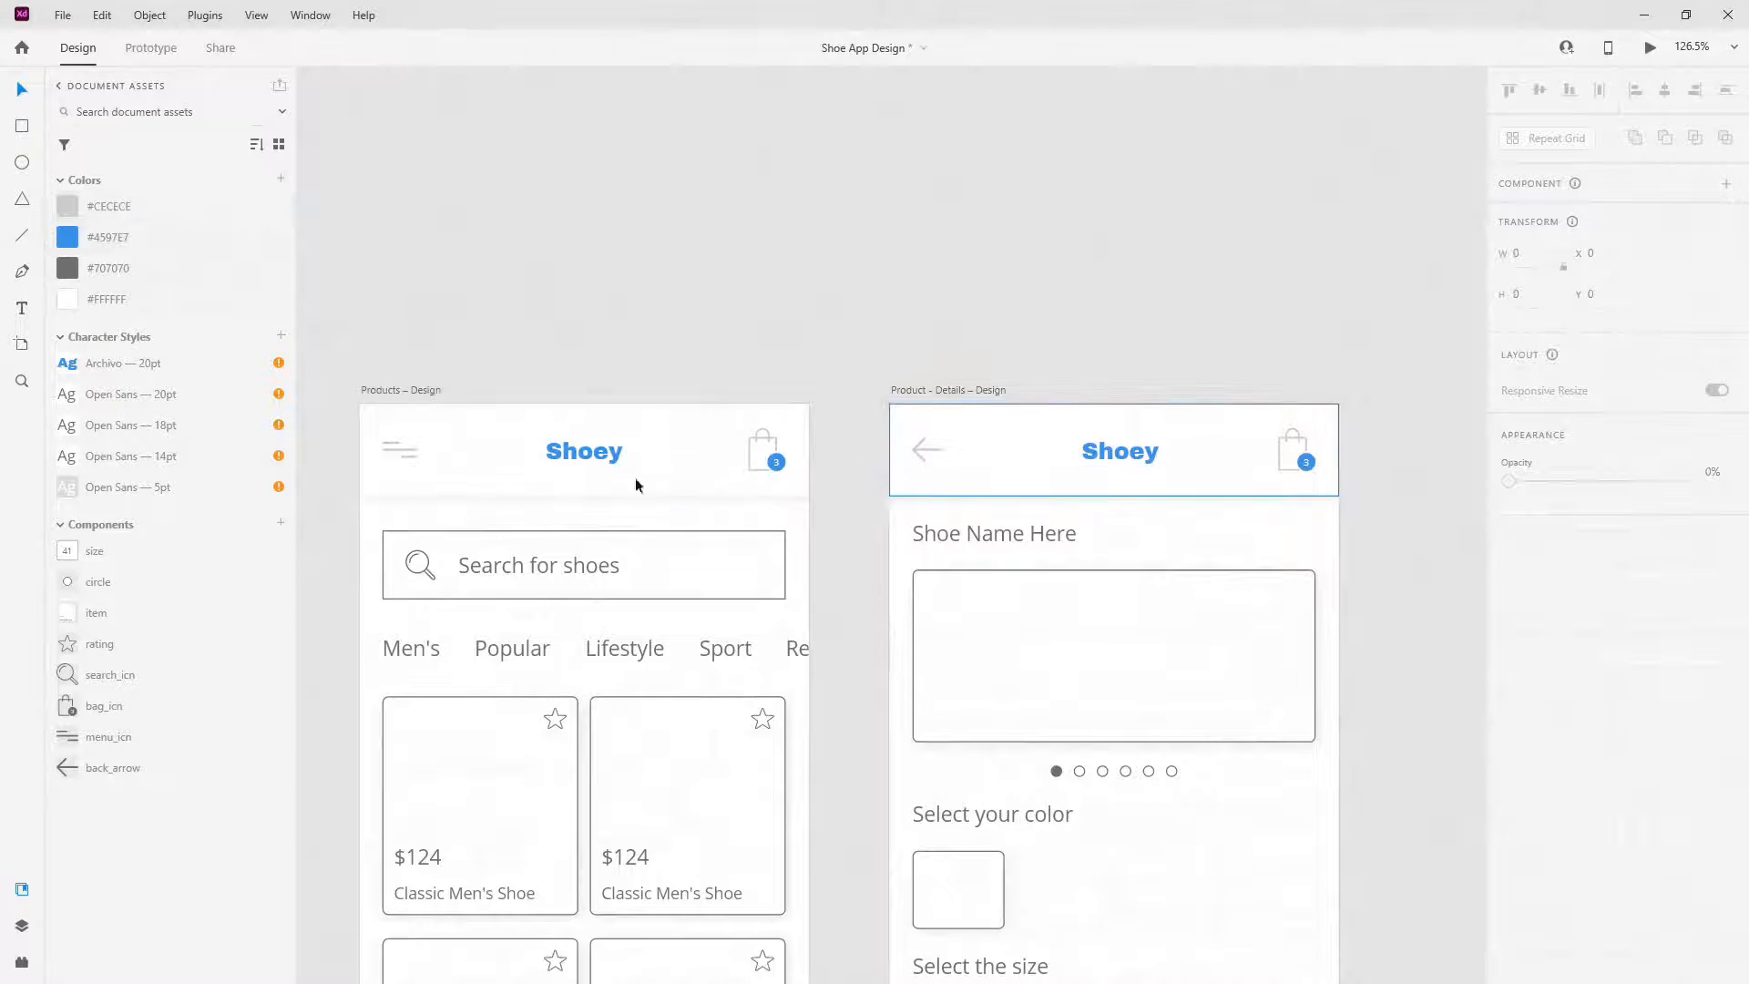
- Set the corner radius of the search bar's background rectangle in Products – Design to 5
click(22, 925)
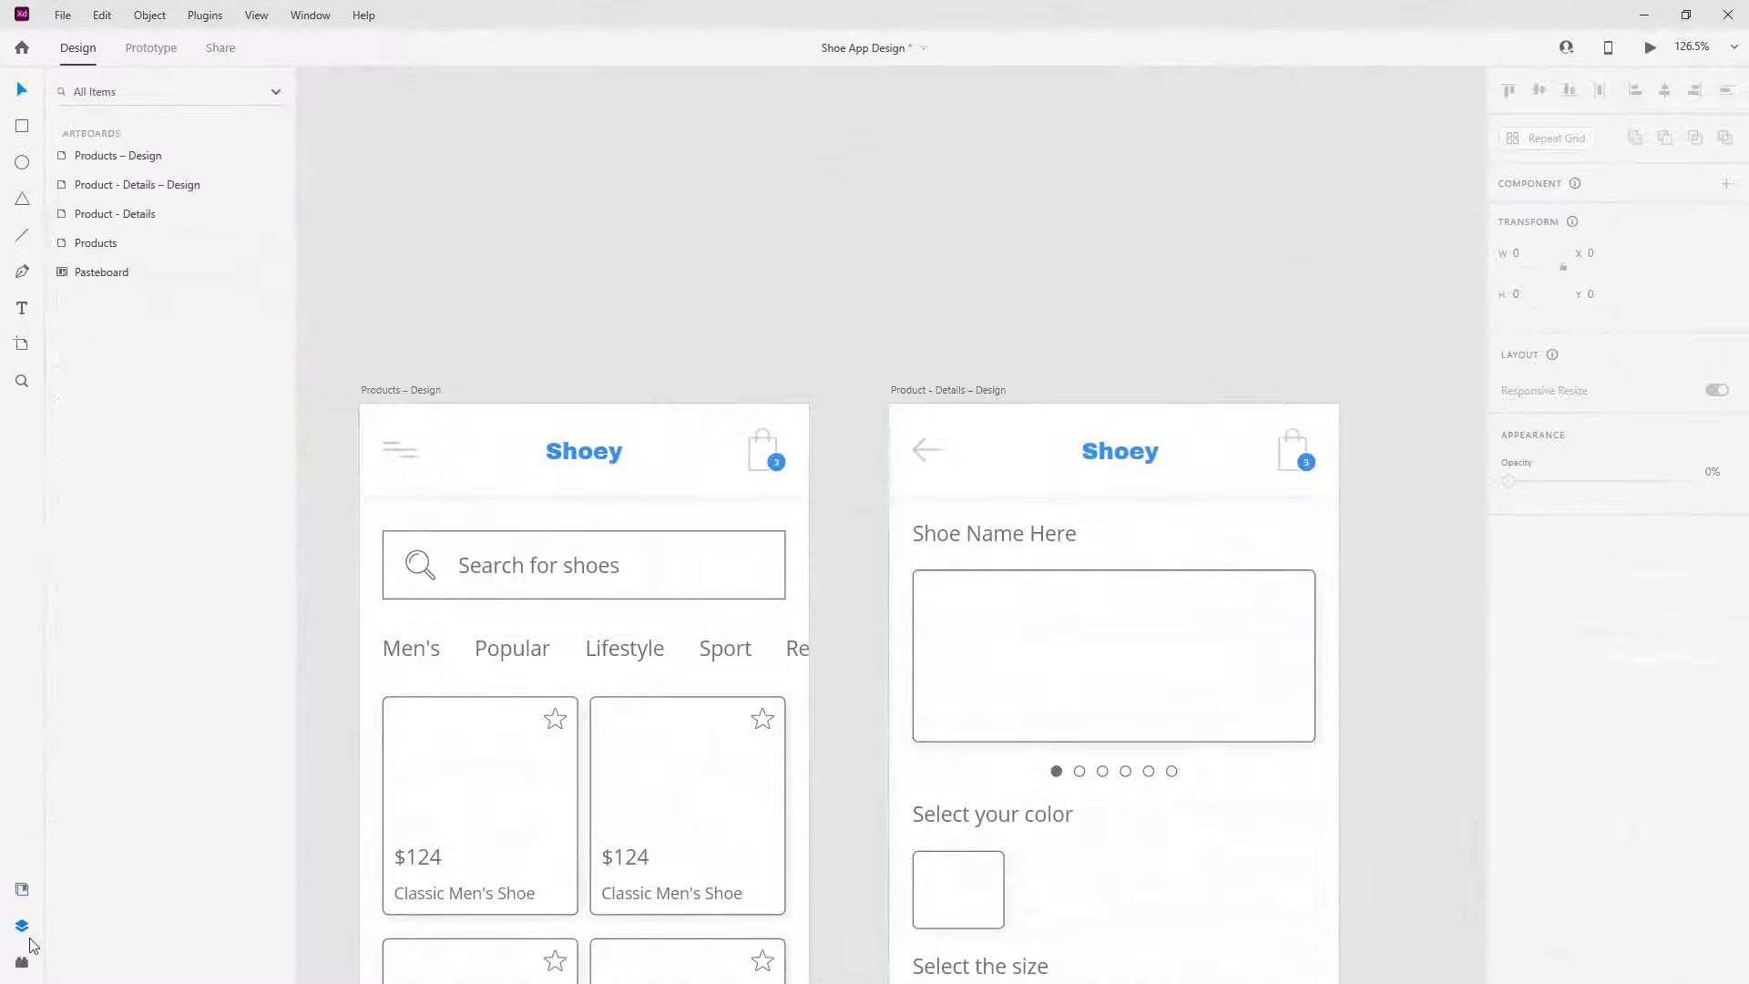
click(705, 444)
click(61, 156)
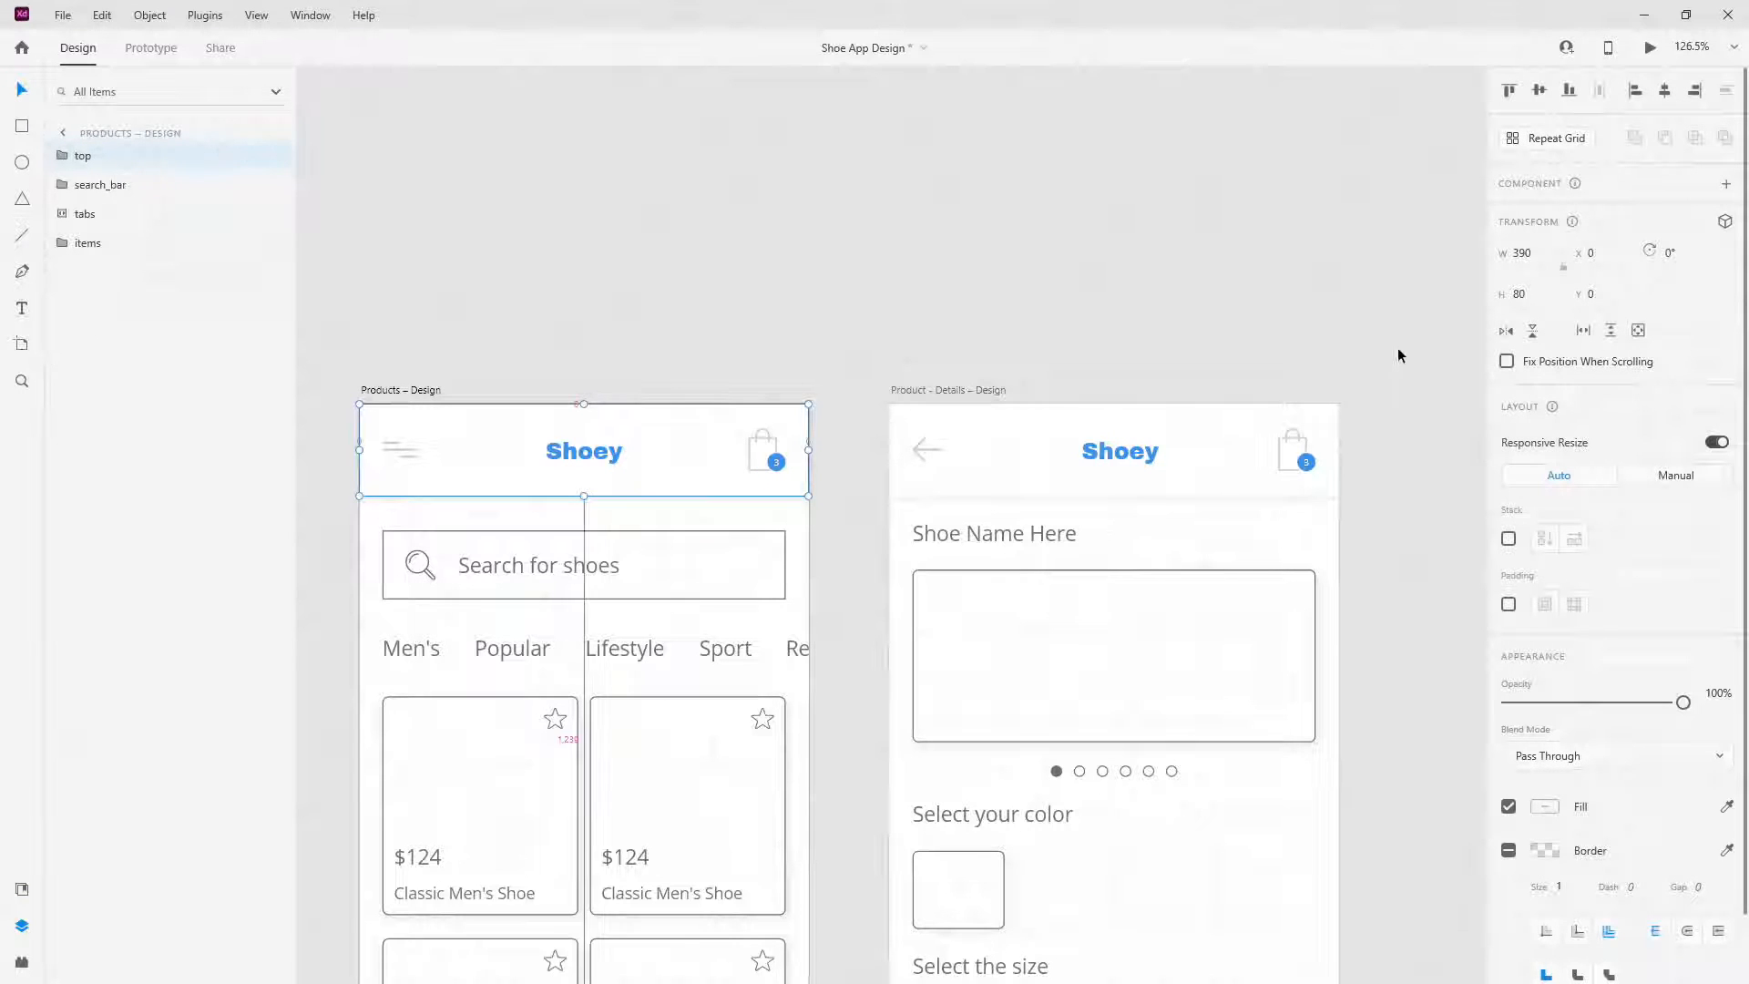
scroll(1397, 351, down, 3)
scroll(818, 473, up, 5)
scroll(1346, 459, up, 2)
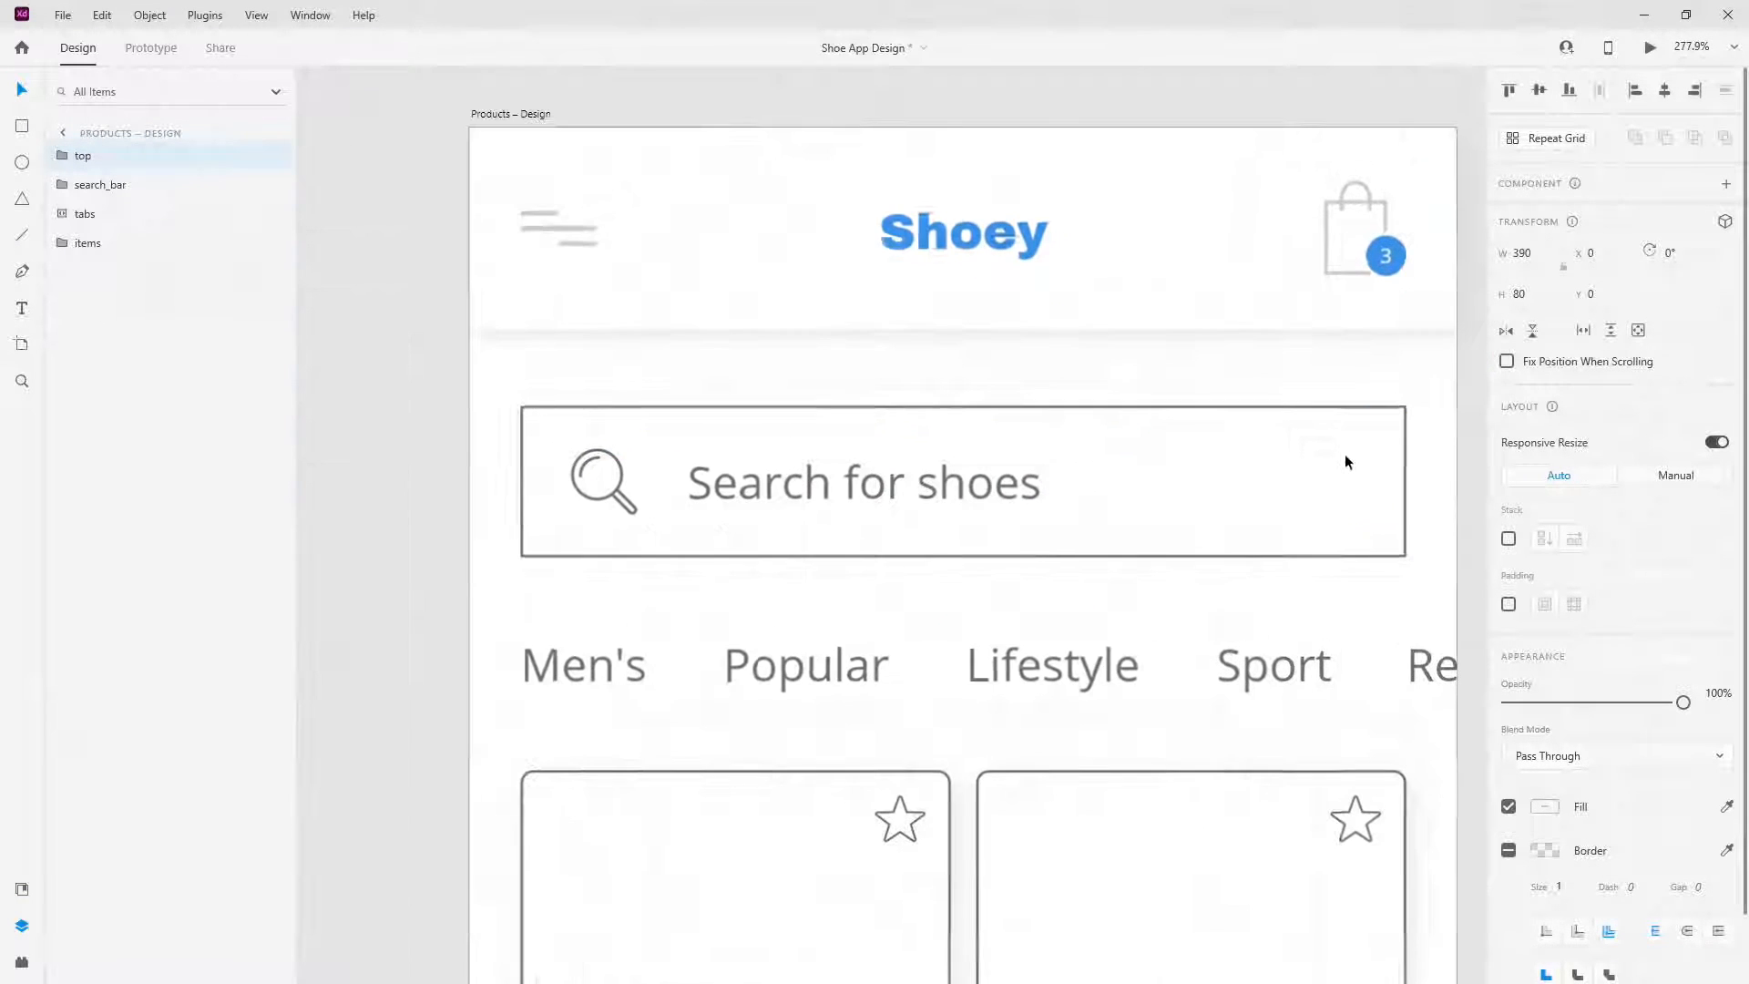
double_click(1211, 490)
click(1589, 649)
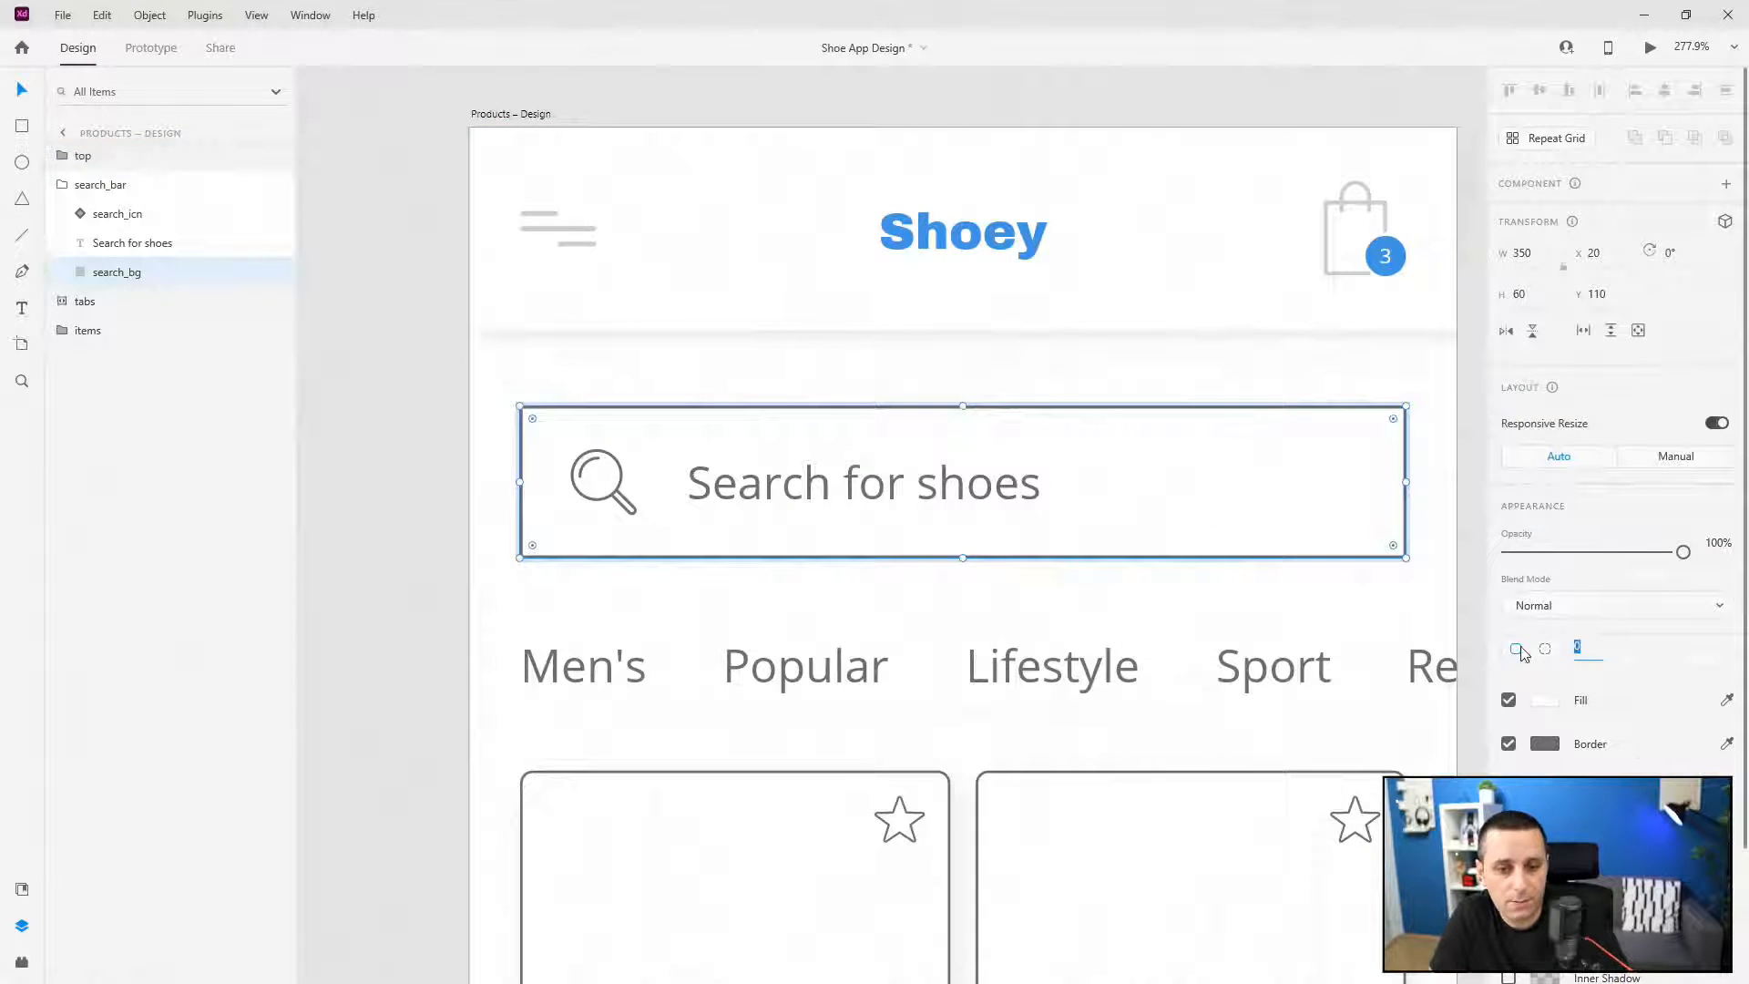
text(5)
key(Return)
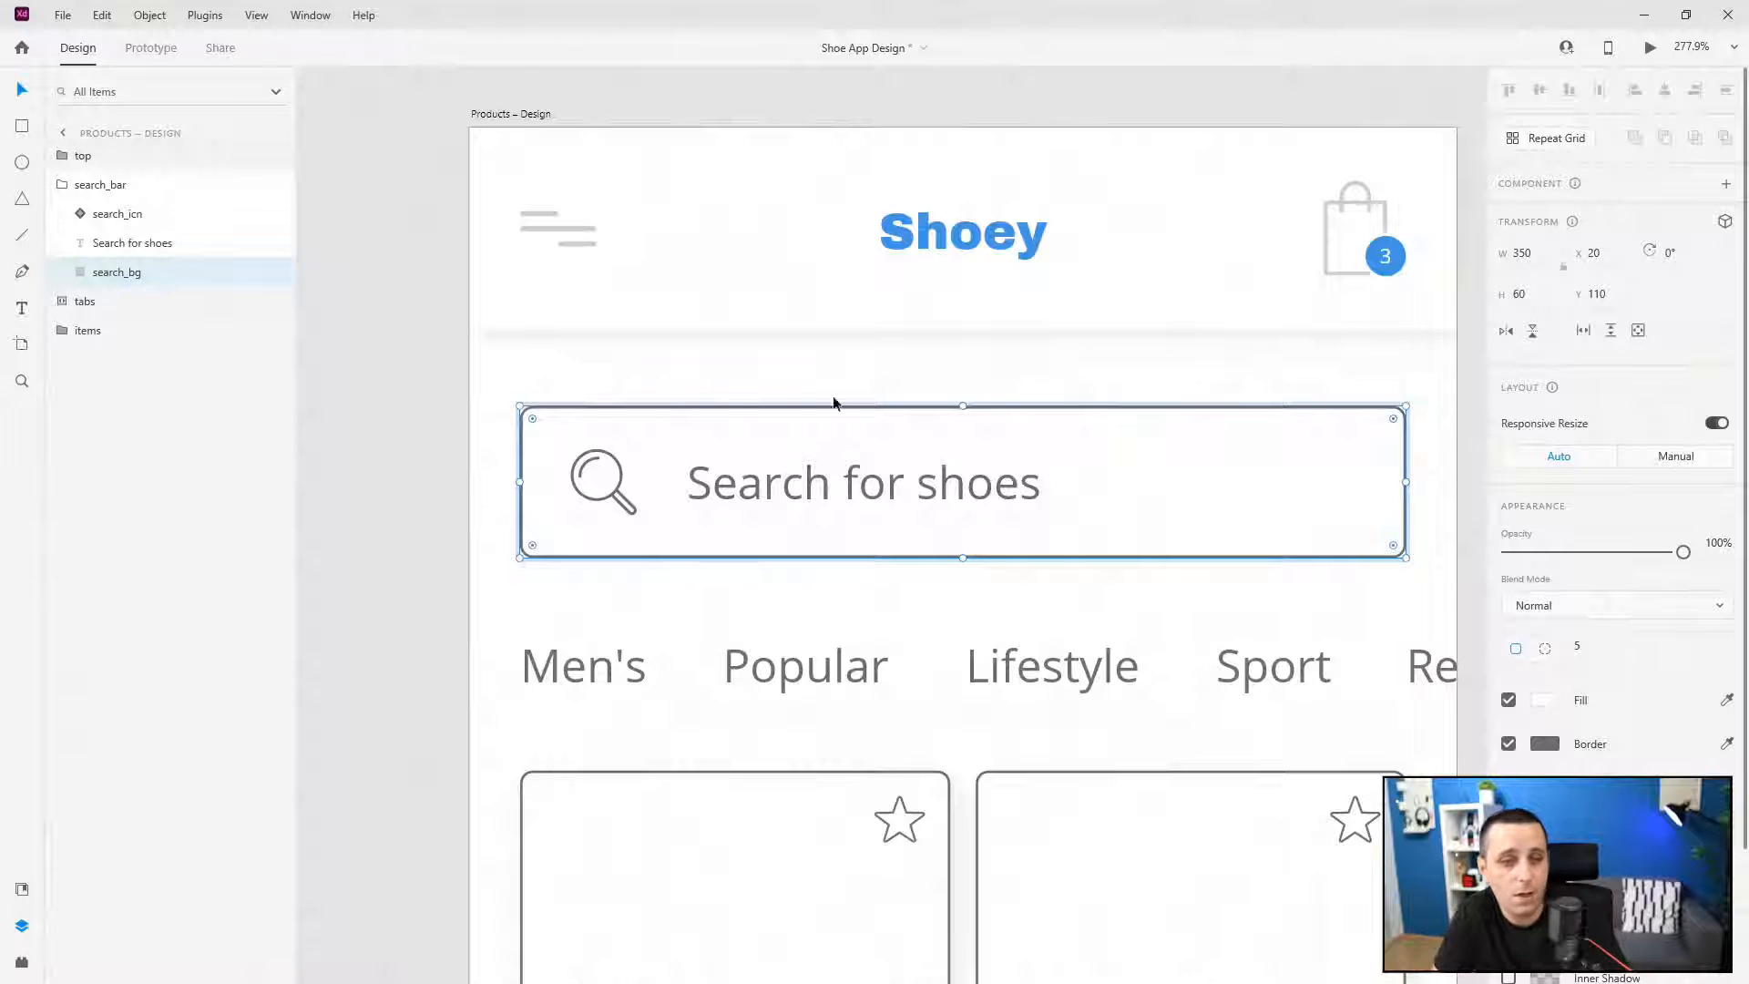
- Recolor the "Search for shoes" text and the search icon in Products – Design to #CECECE
scroll(660, 556, down, 2)
scroll(660, 560, down, 3)
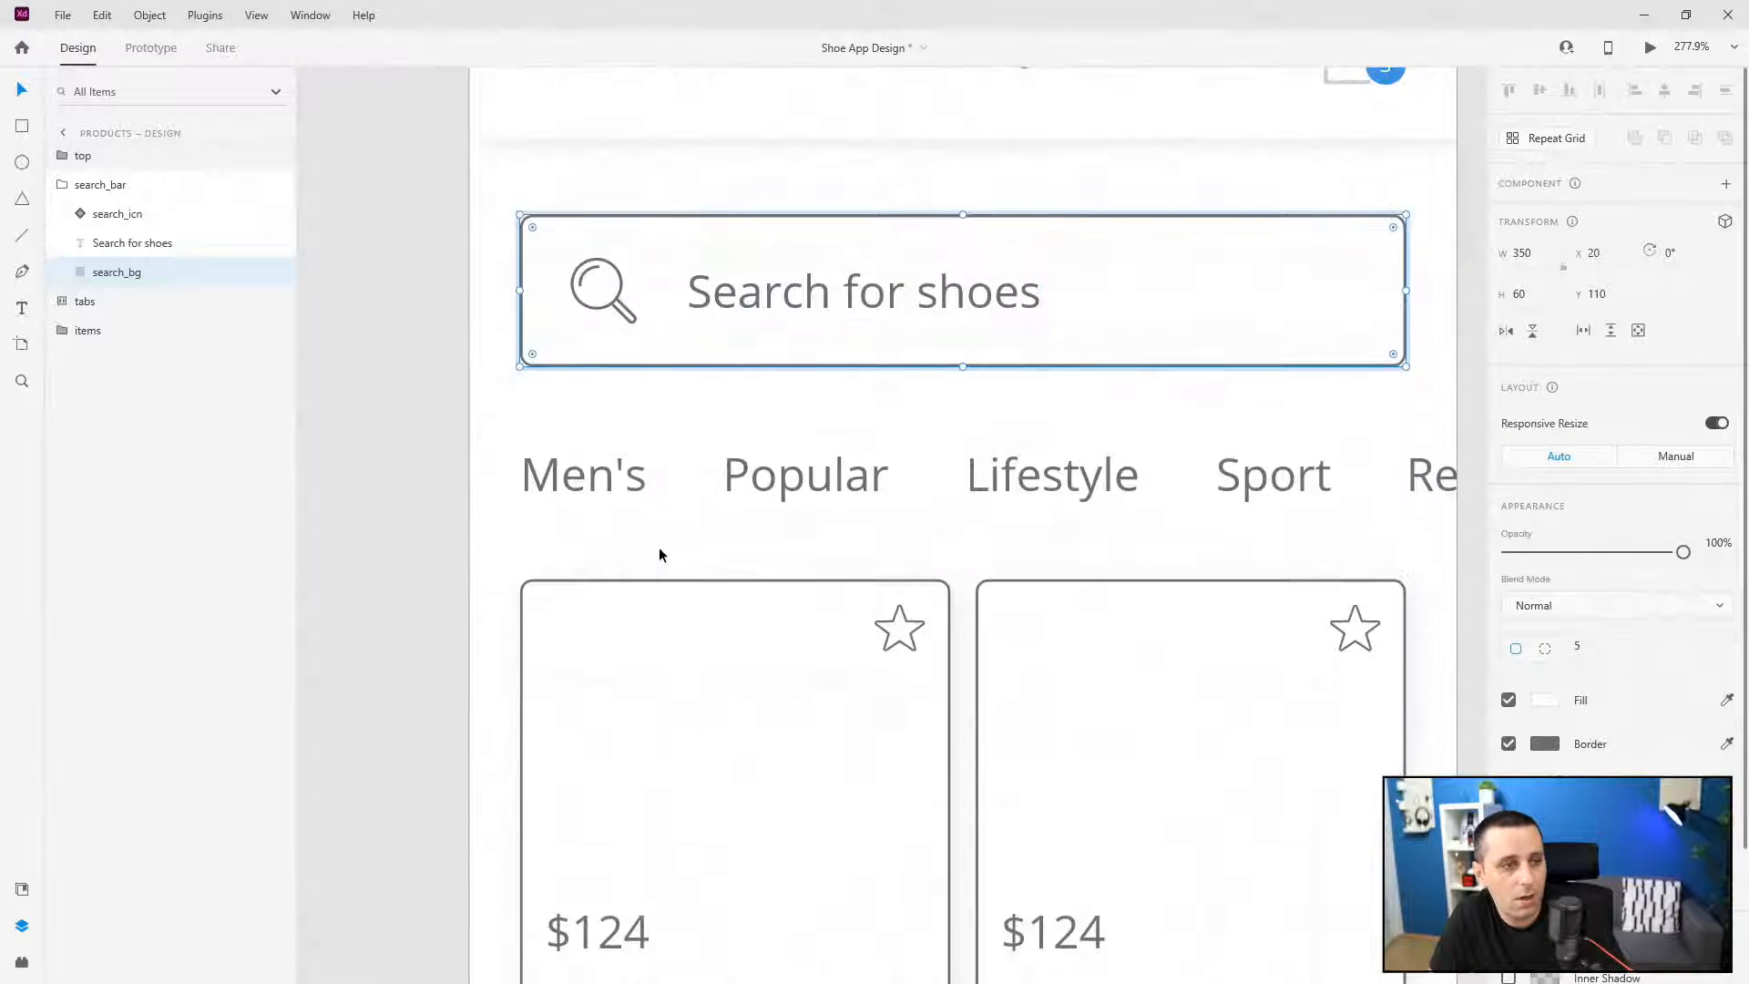
click(836, 293)
click(20, 886)
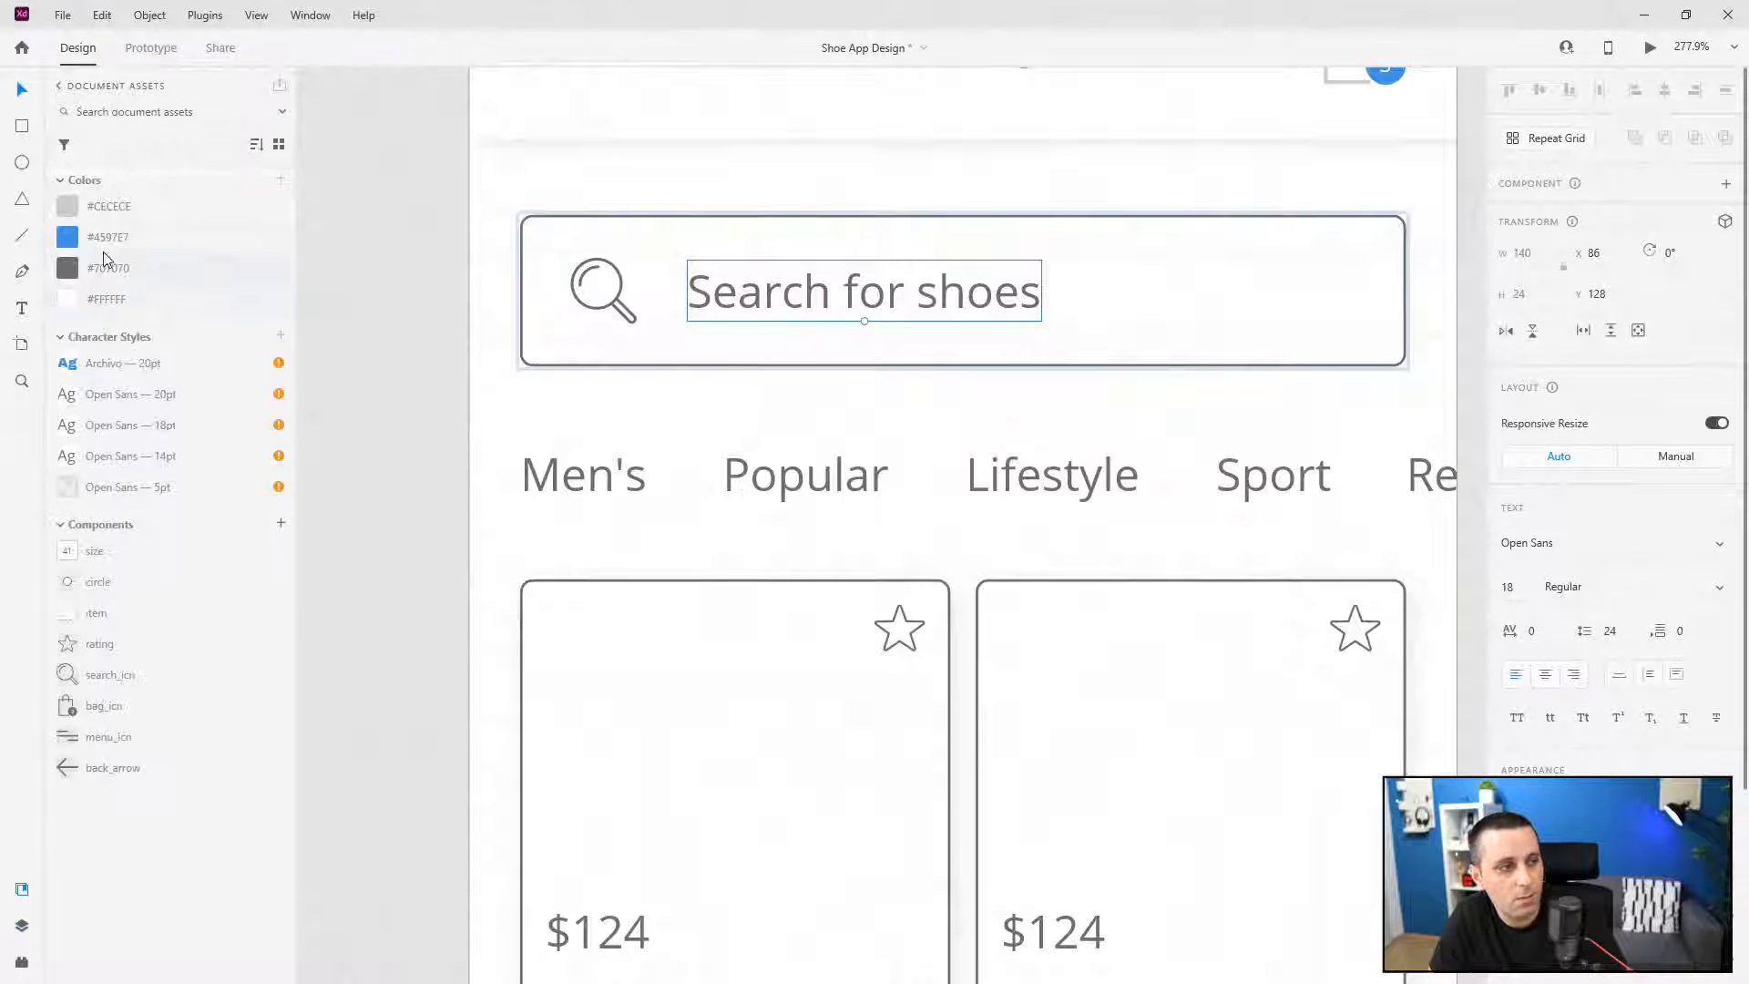
click(109, 207)
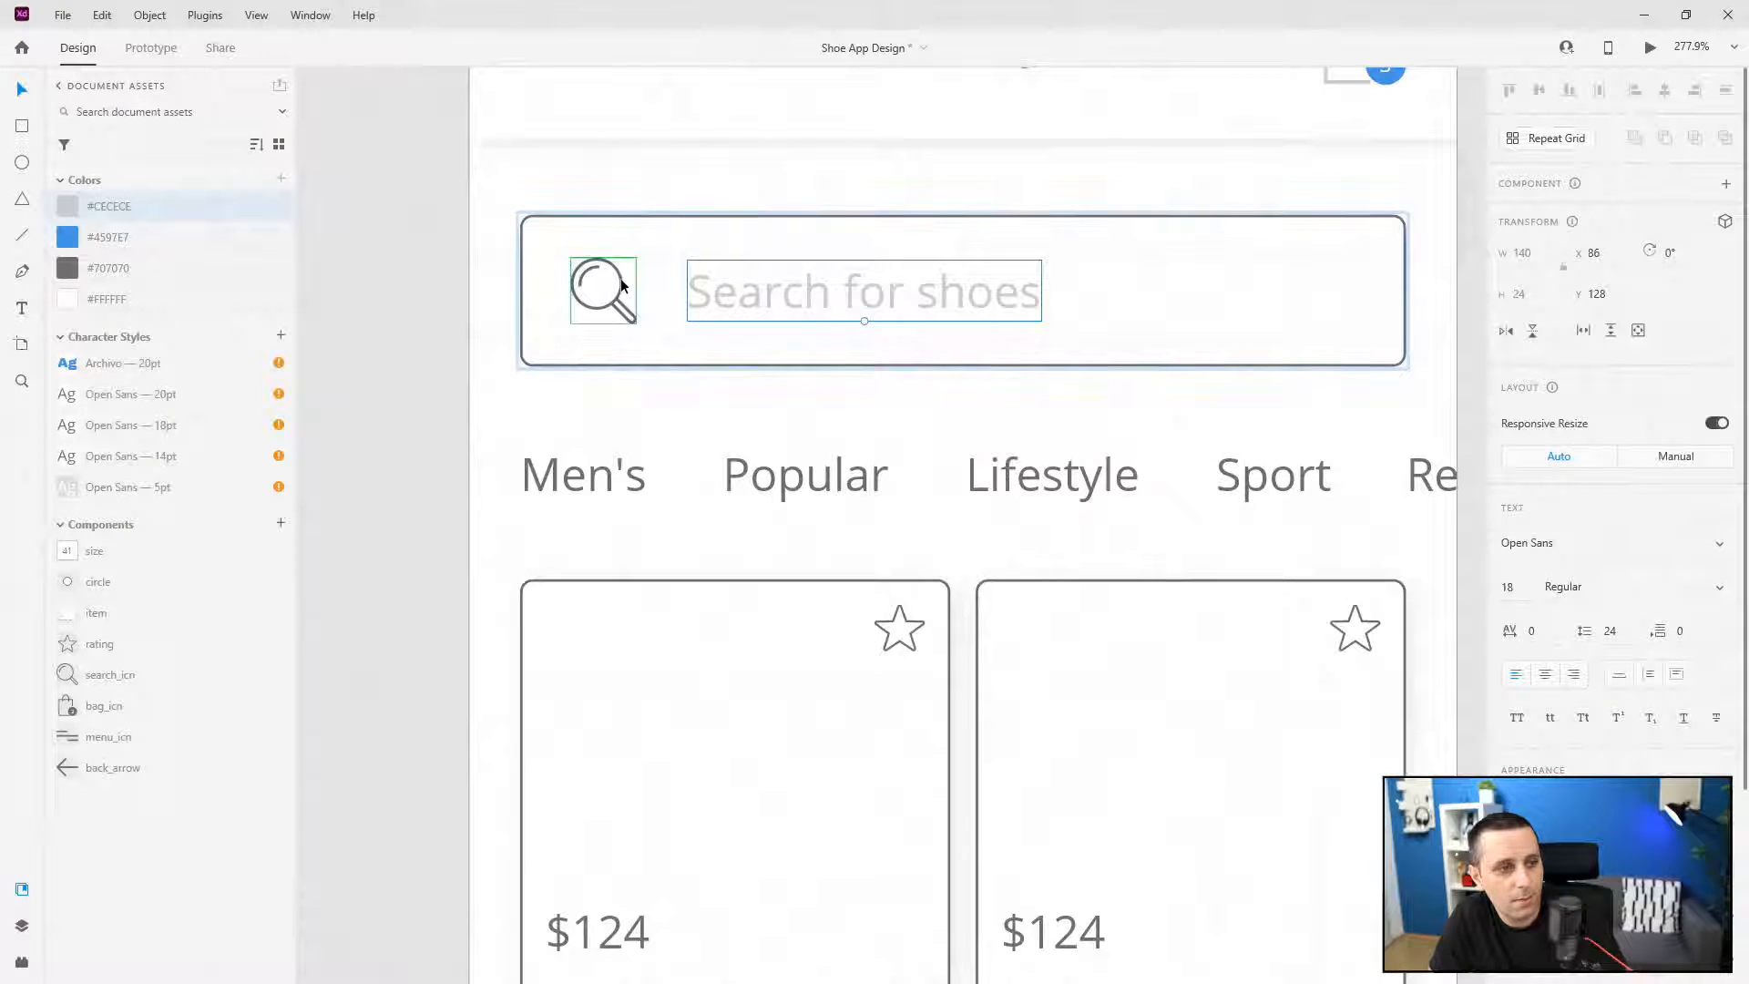
click(618, 289)
click(204, 212)
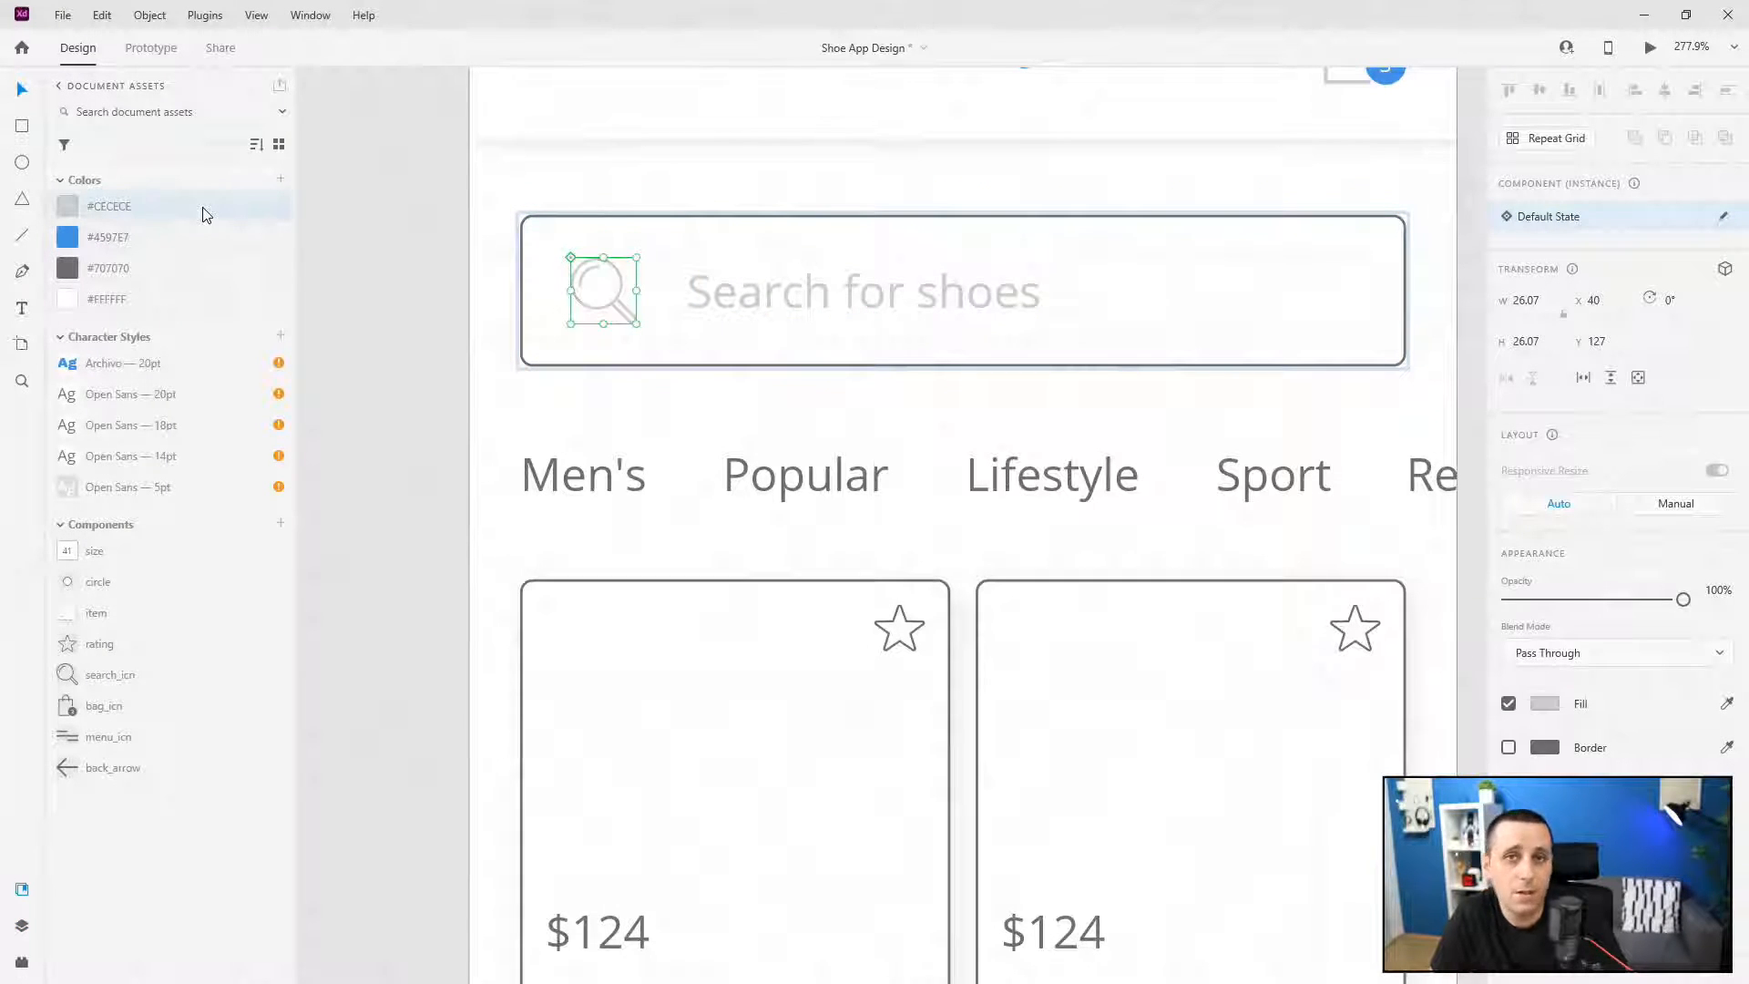
click(189, 262)
click(186, 249)
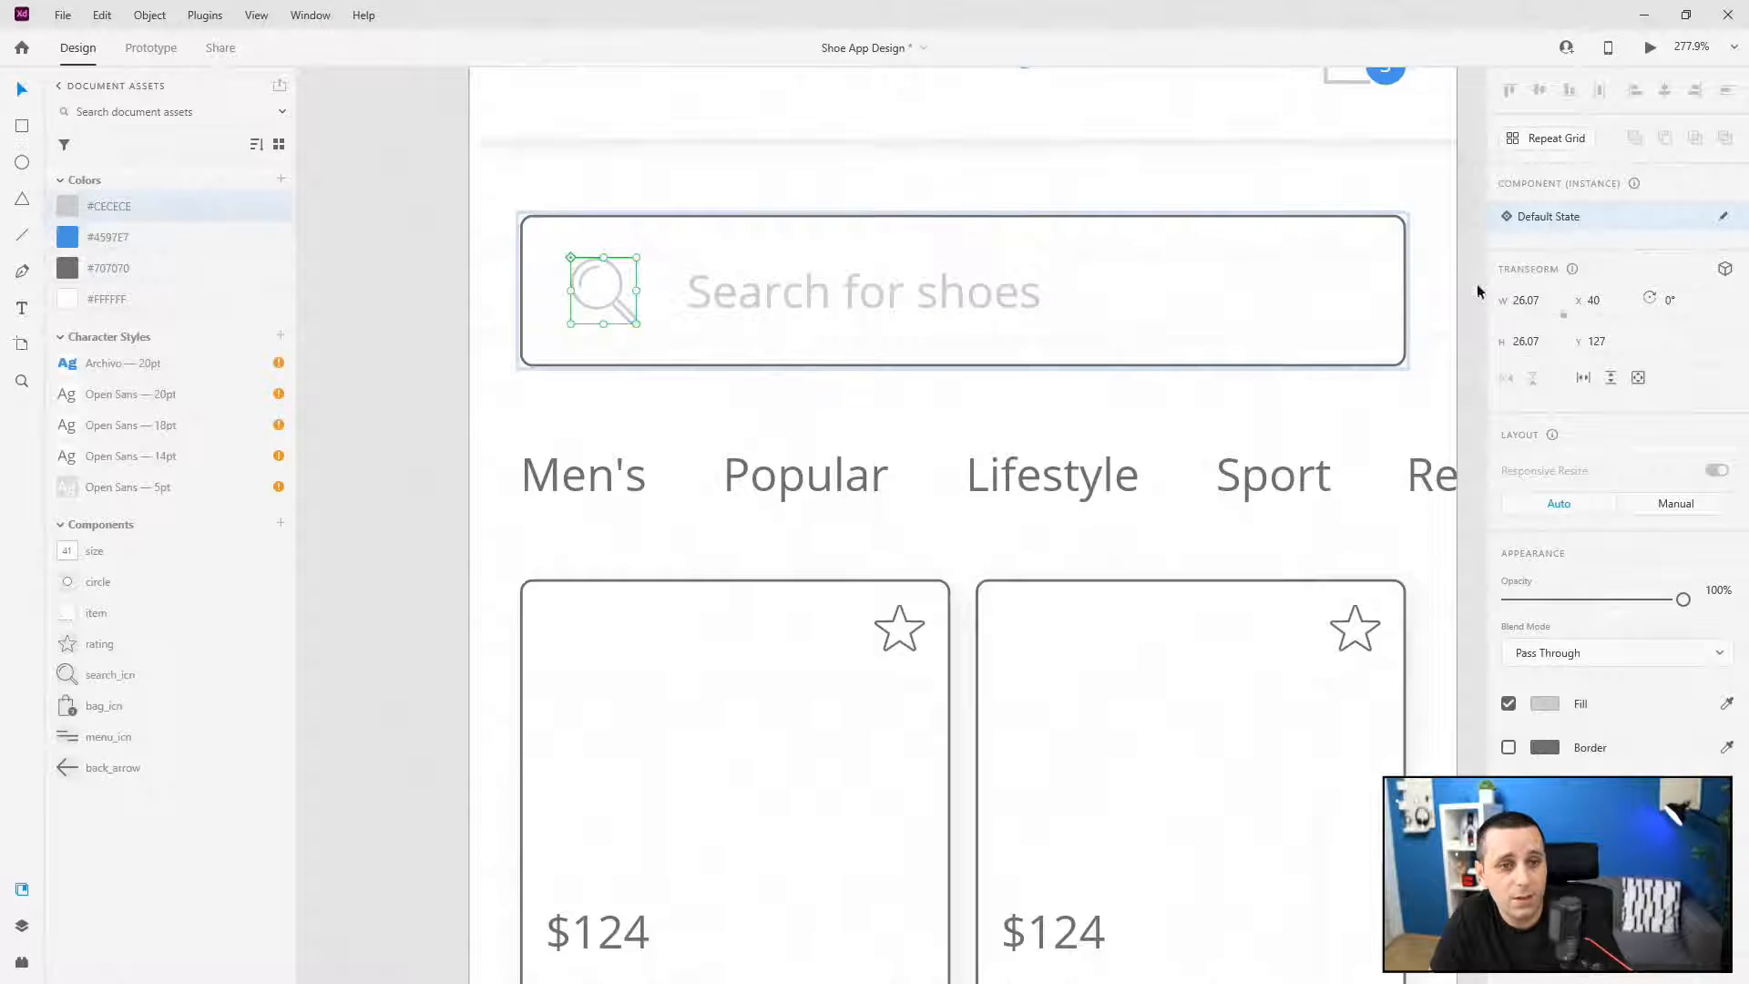
- Apply #CECECE as the border color of the search bar's background rectangle in Products – Design
click(1399, 217)
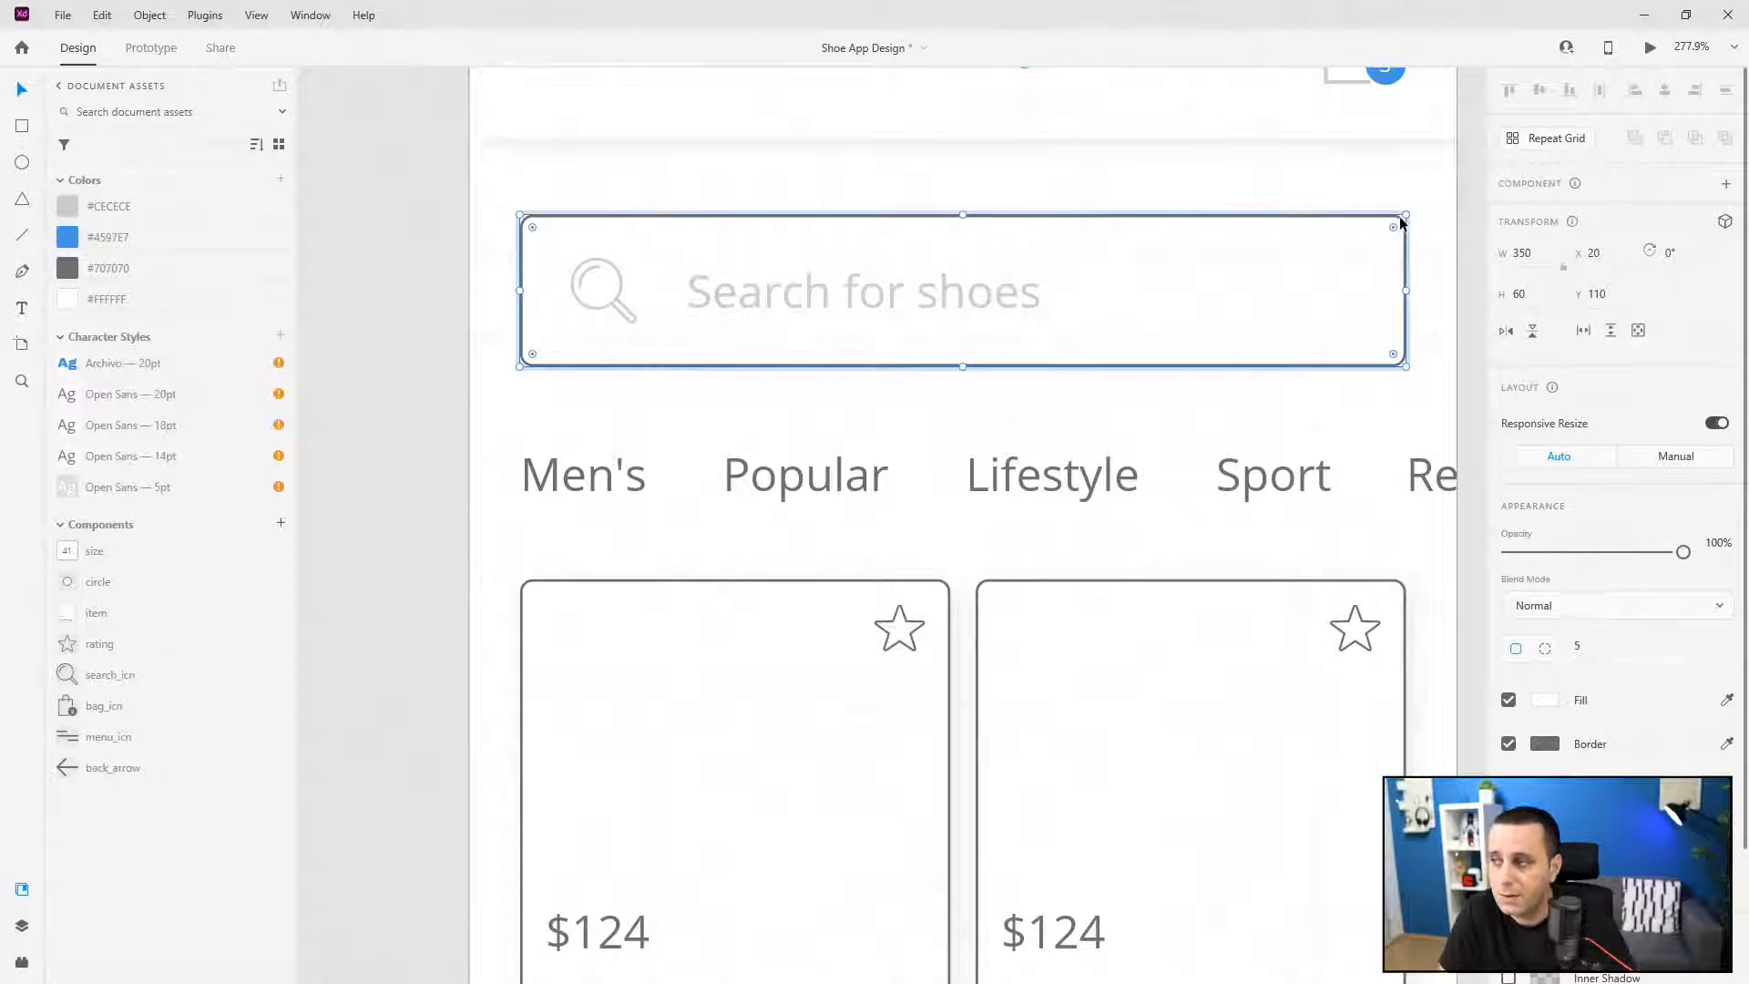
right_click(101, 204)
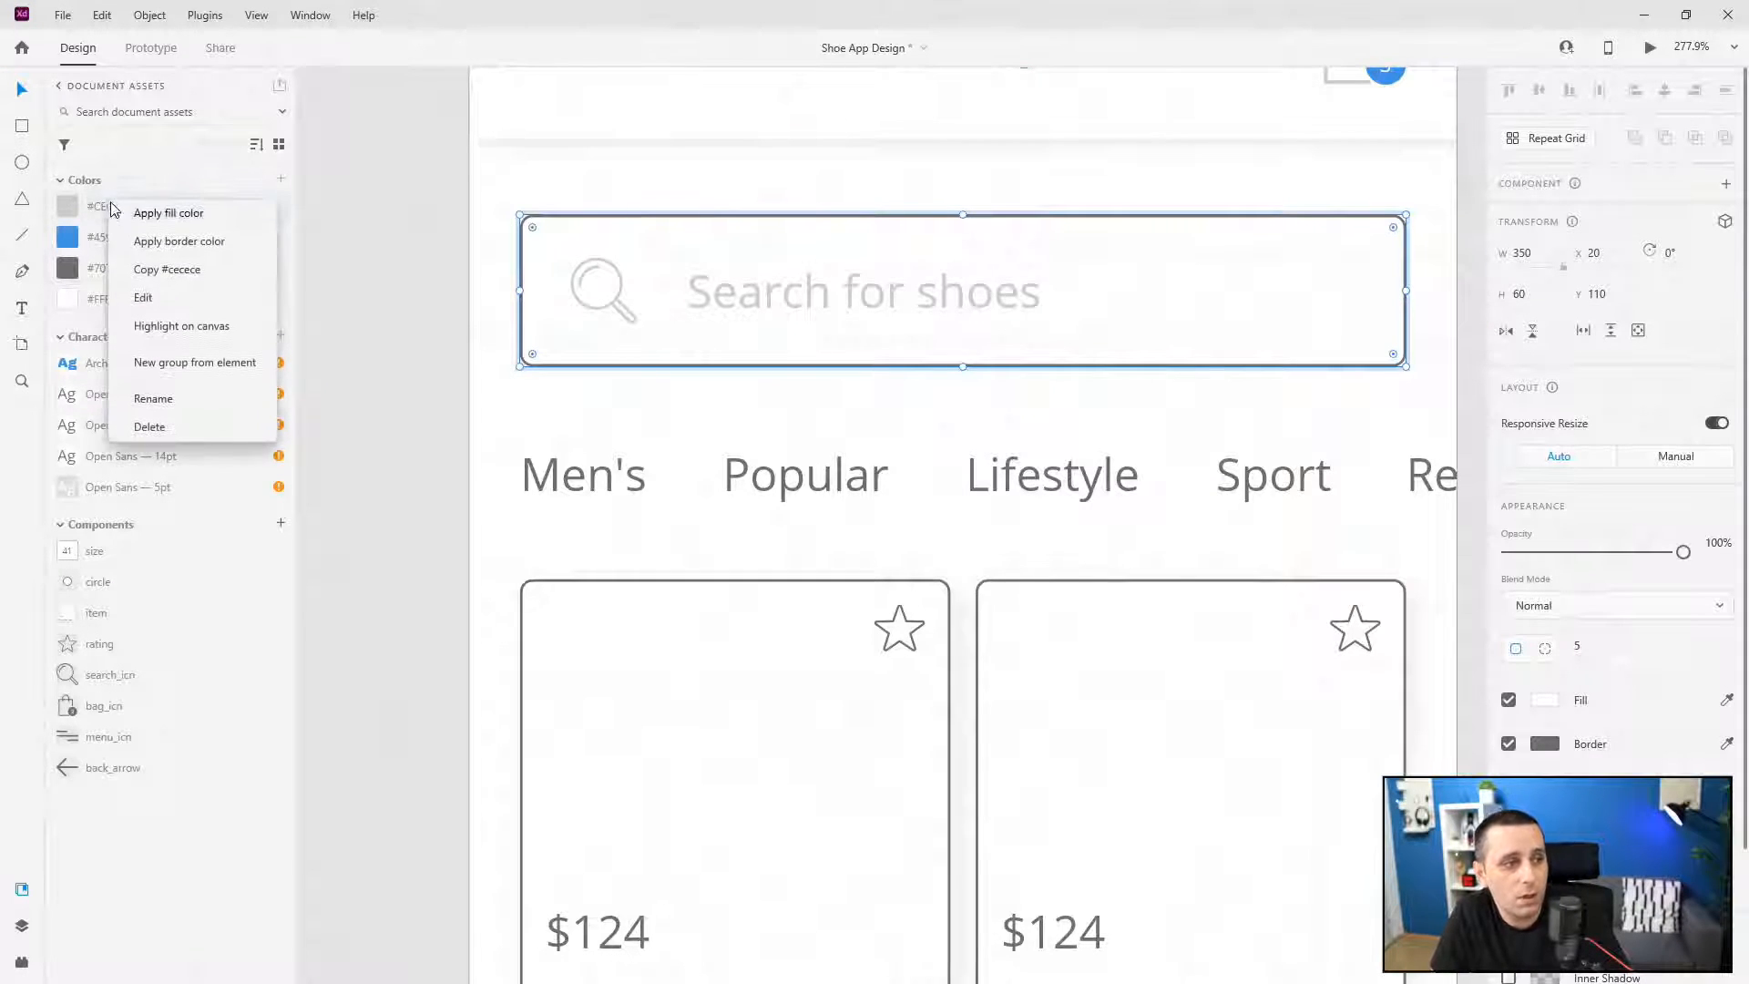
click(143, 238)
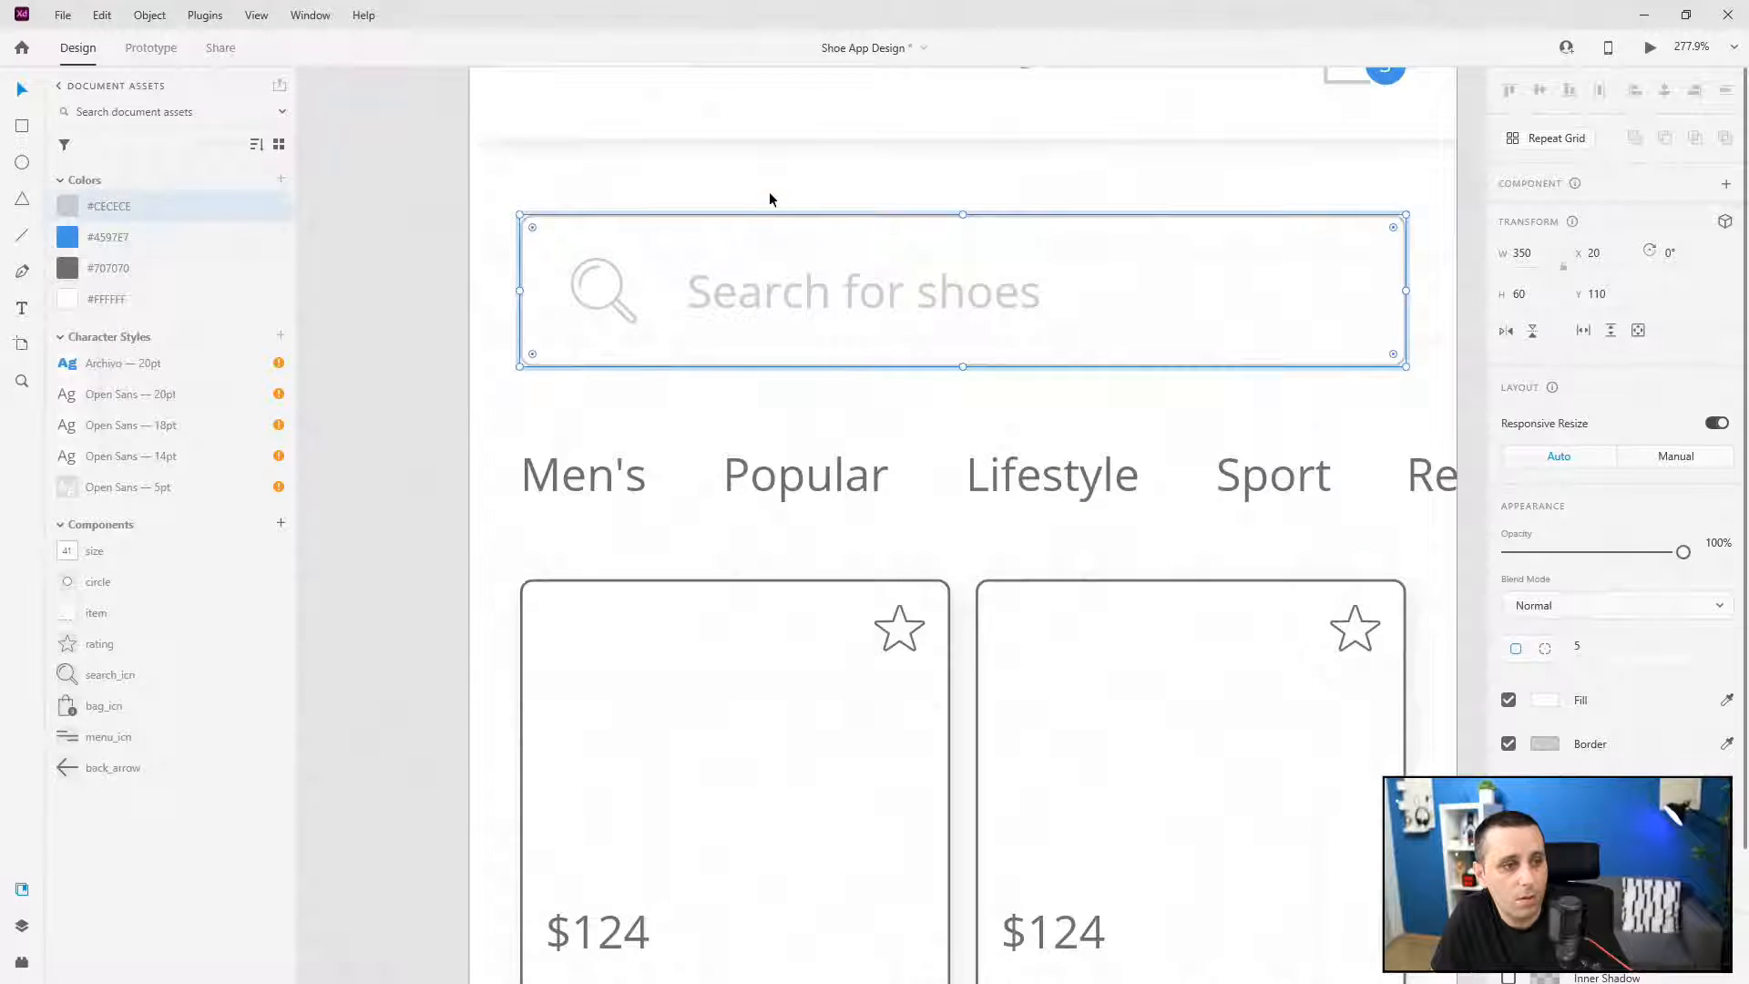
click(769, 192)
scroll(783, 208, down, 3)
scroll(784, 208, down, 1)
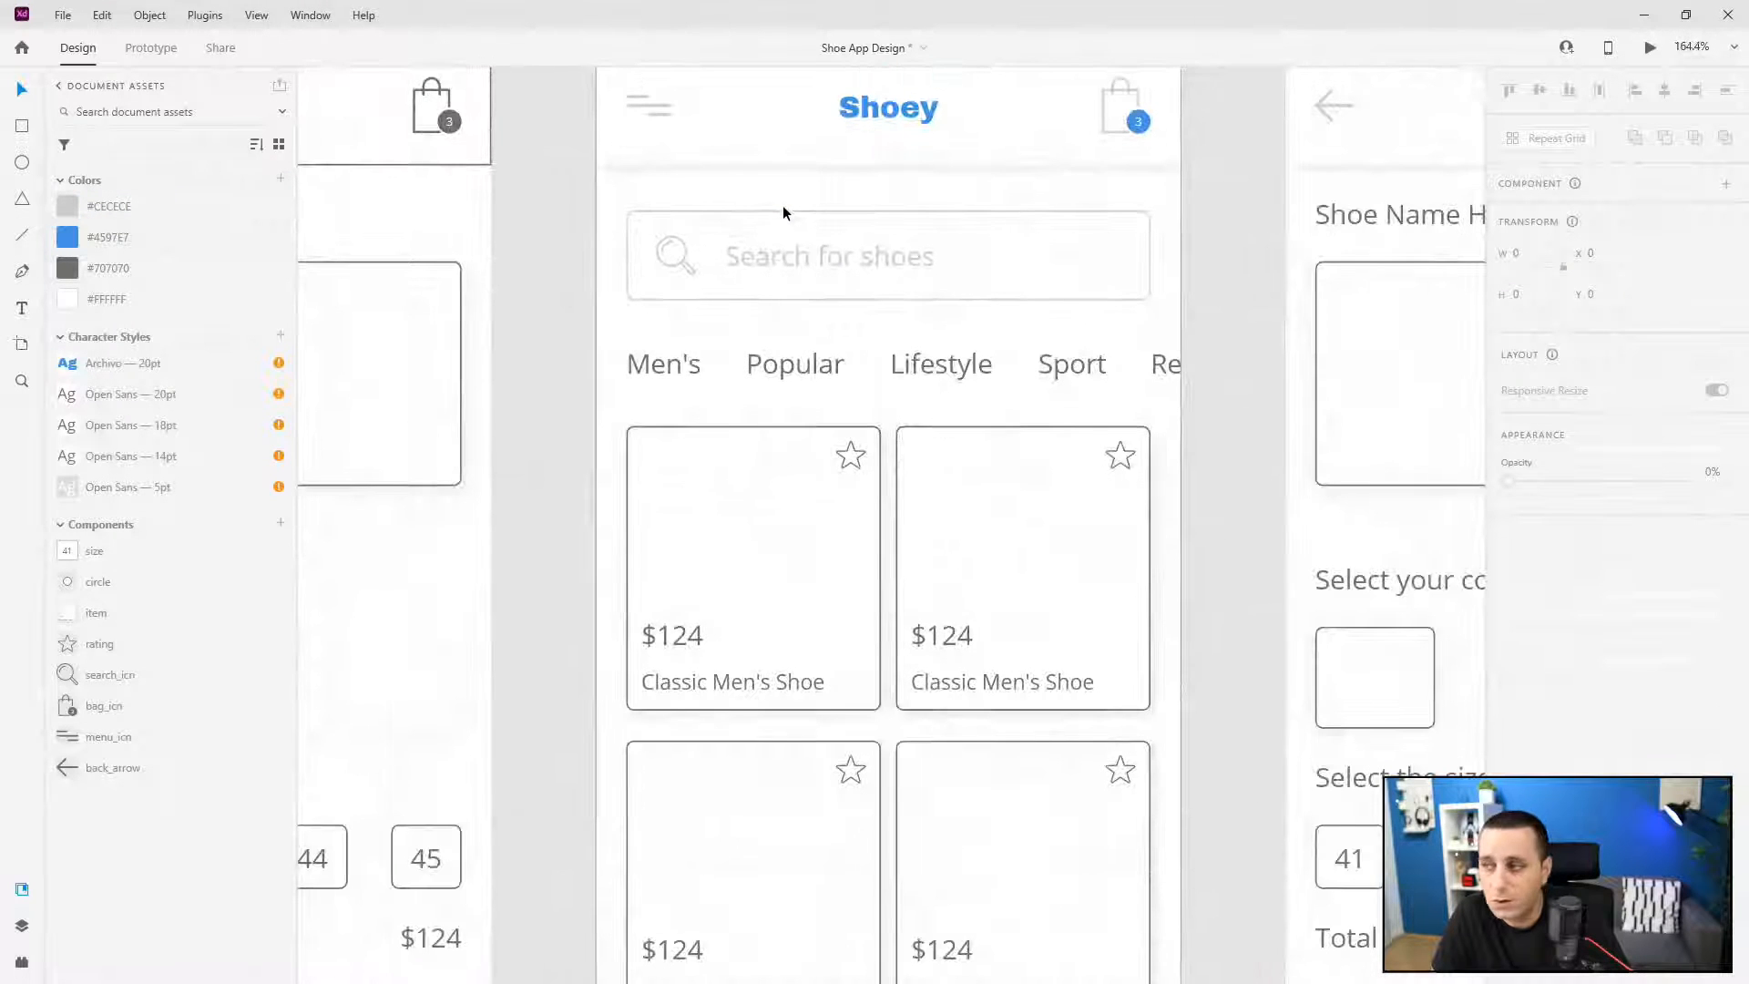
scroll(860, 202, up, 4)
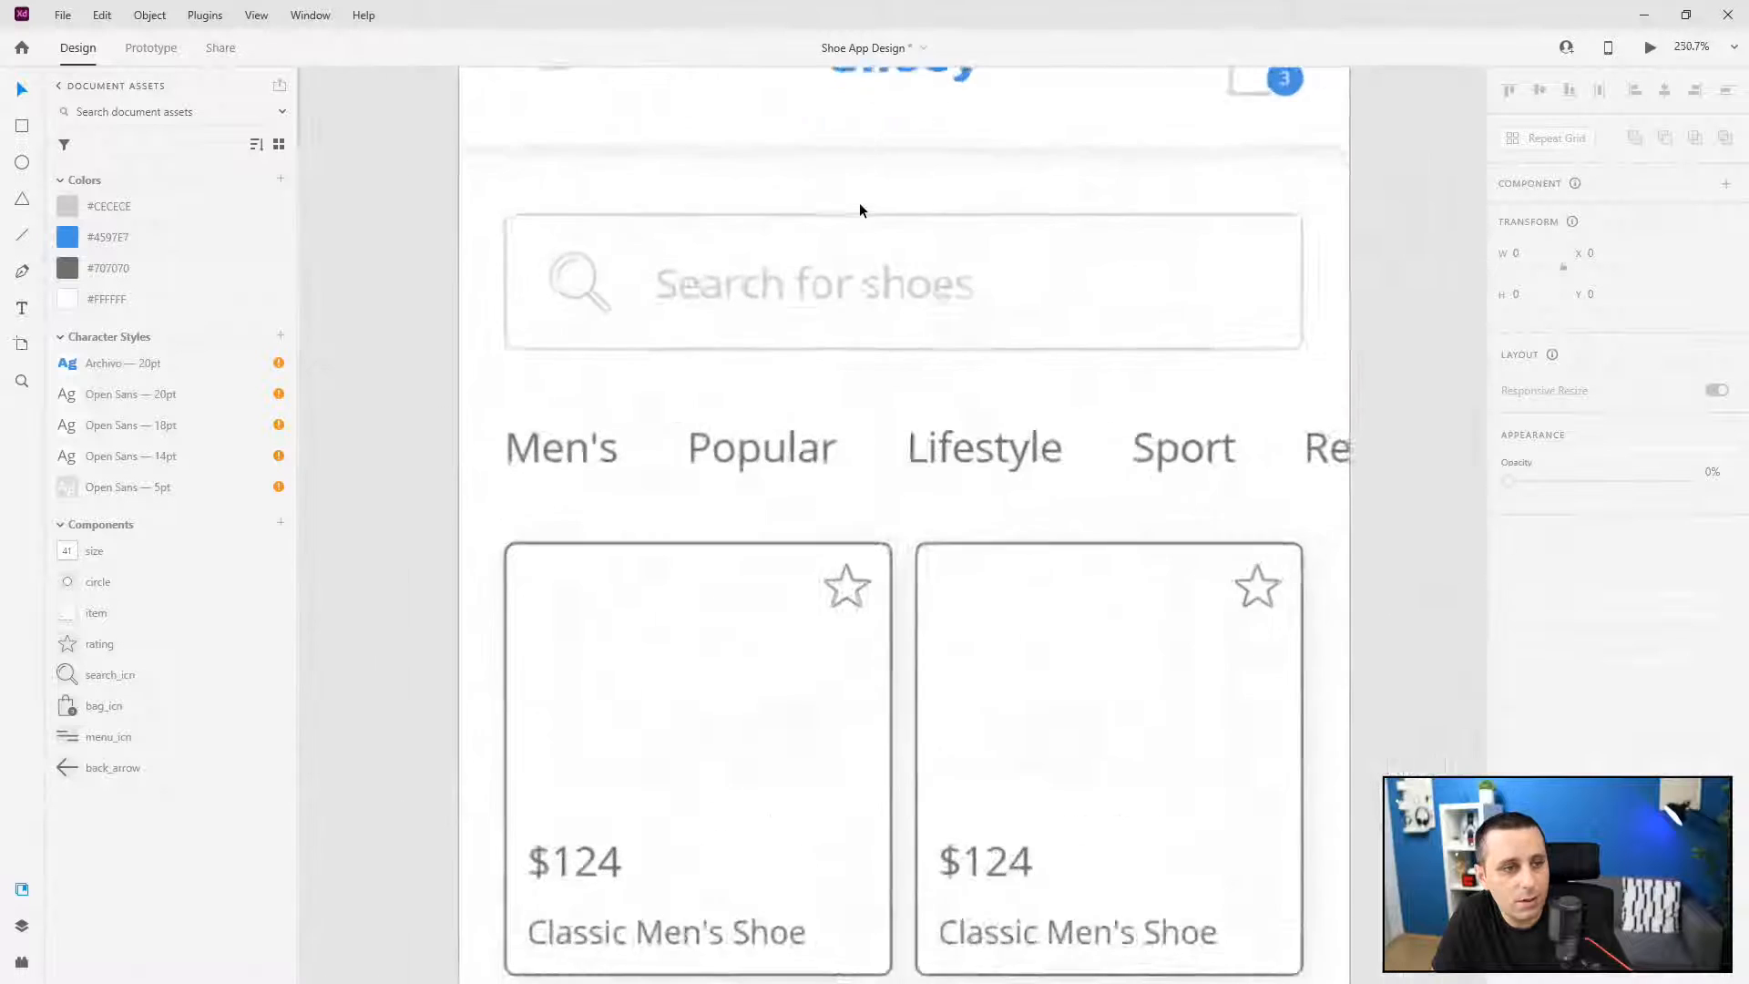
scroll(859, 209, down, 4)
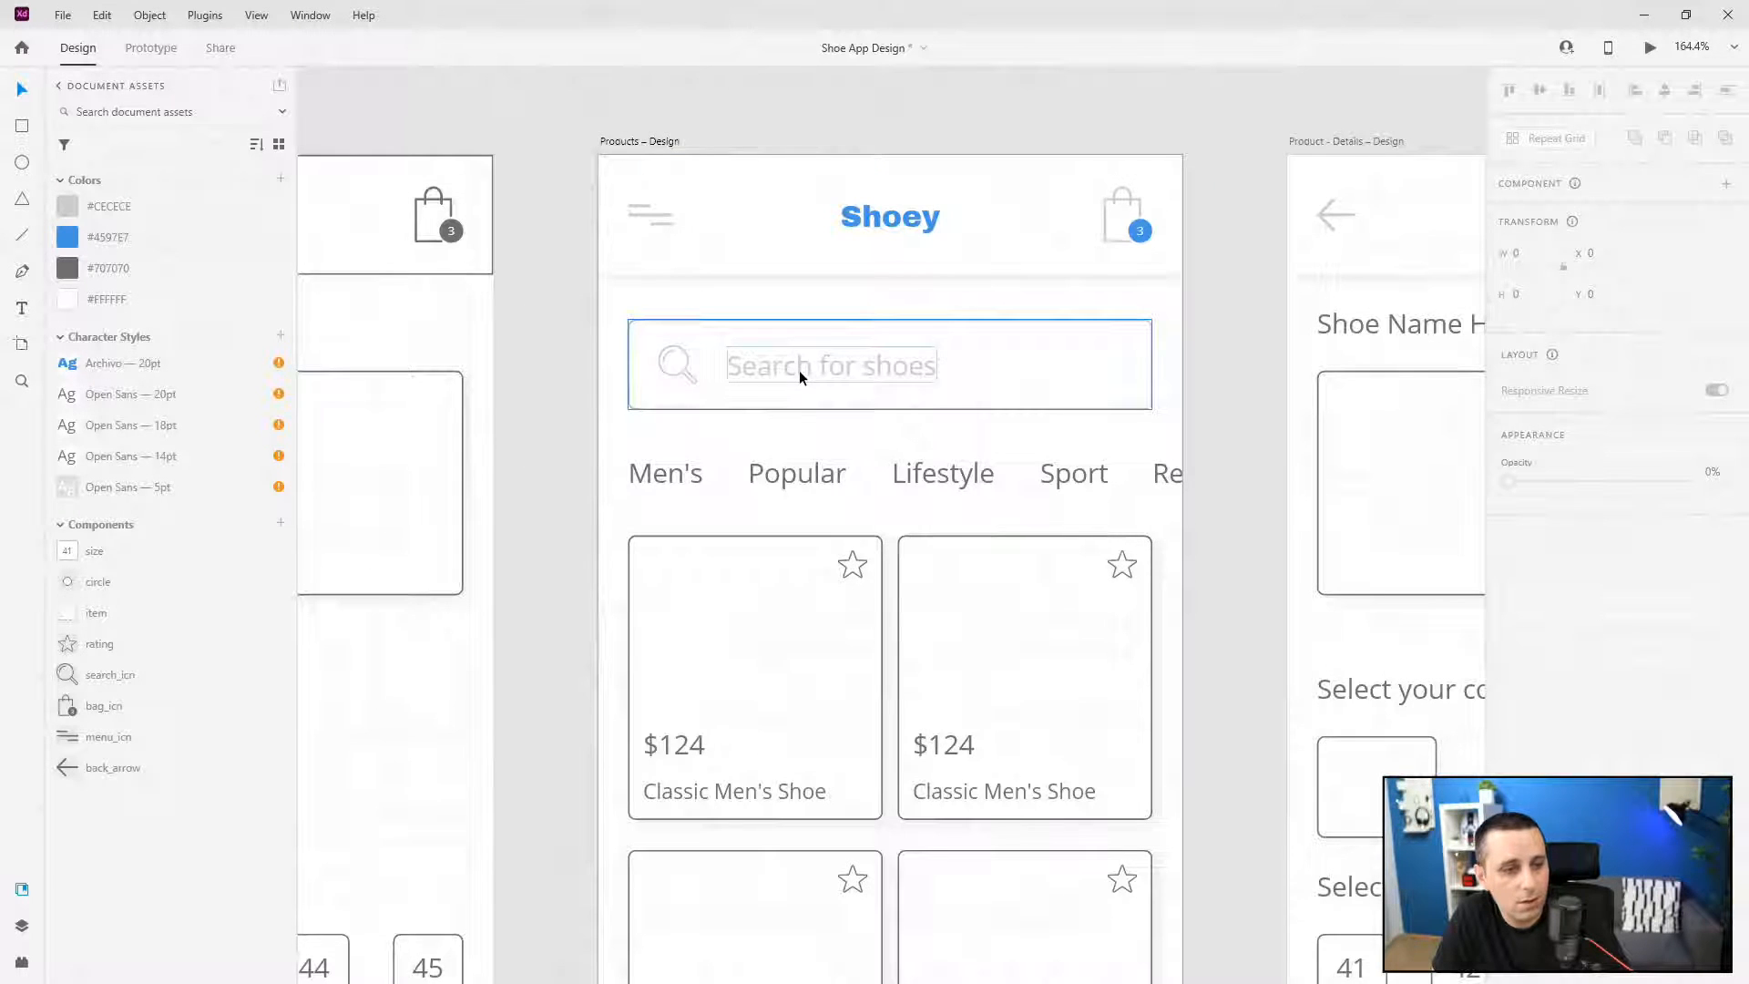
- Recolor the category tabs in Products – Design to #CECECE and the Men's tab alone to #4597E7
click(813, 475)
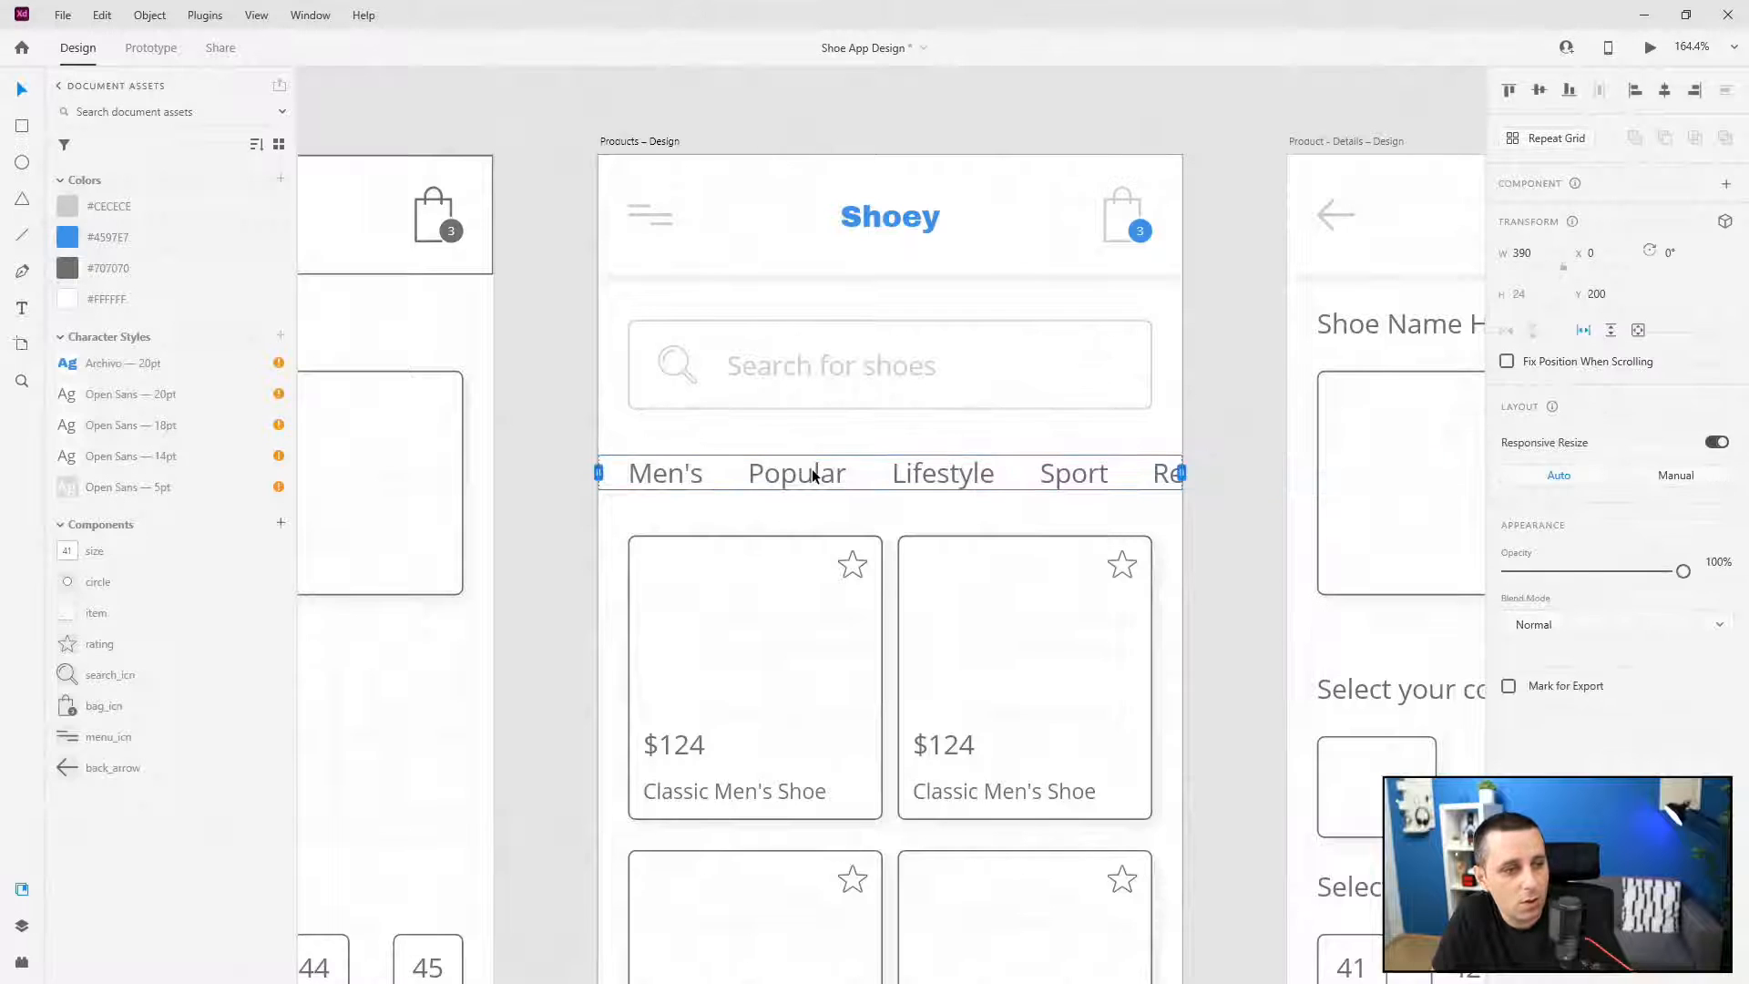
click(183, 209)
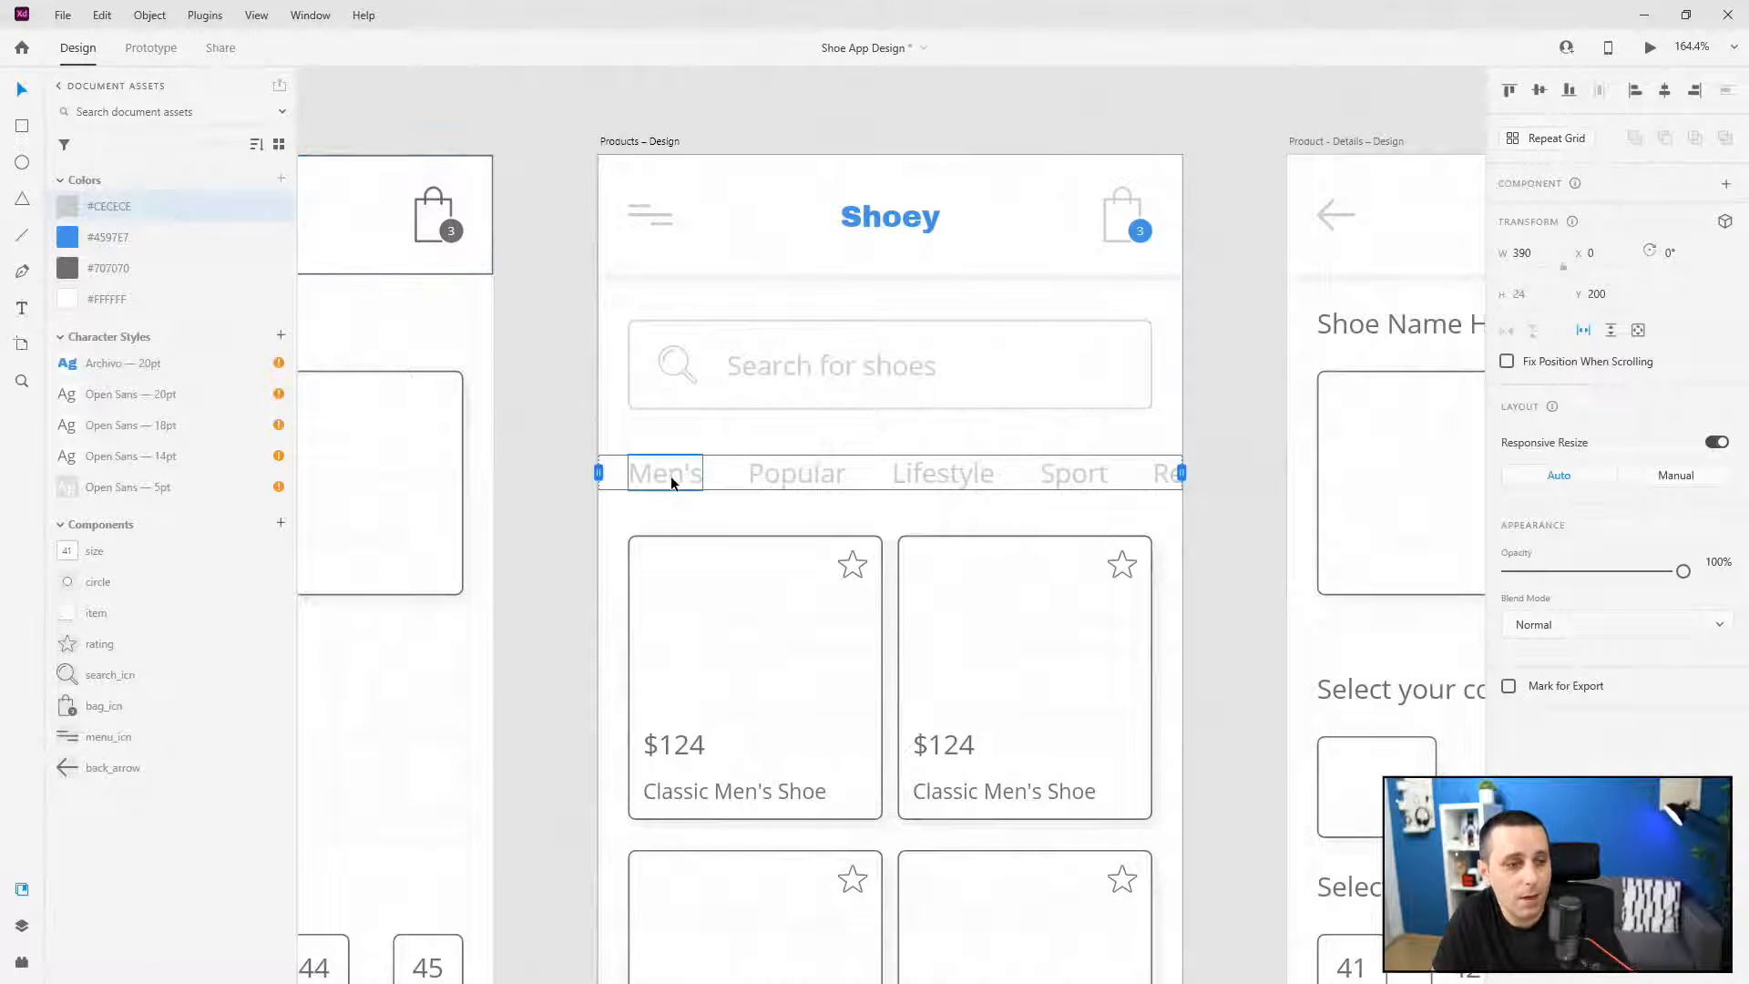
double_click(671, 476)
click(170, 234)
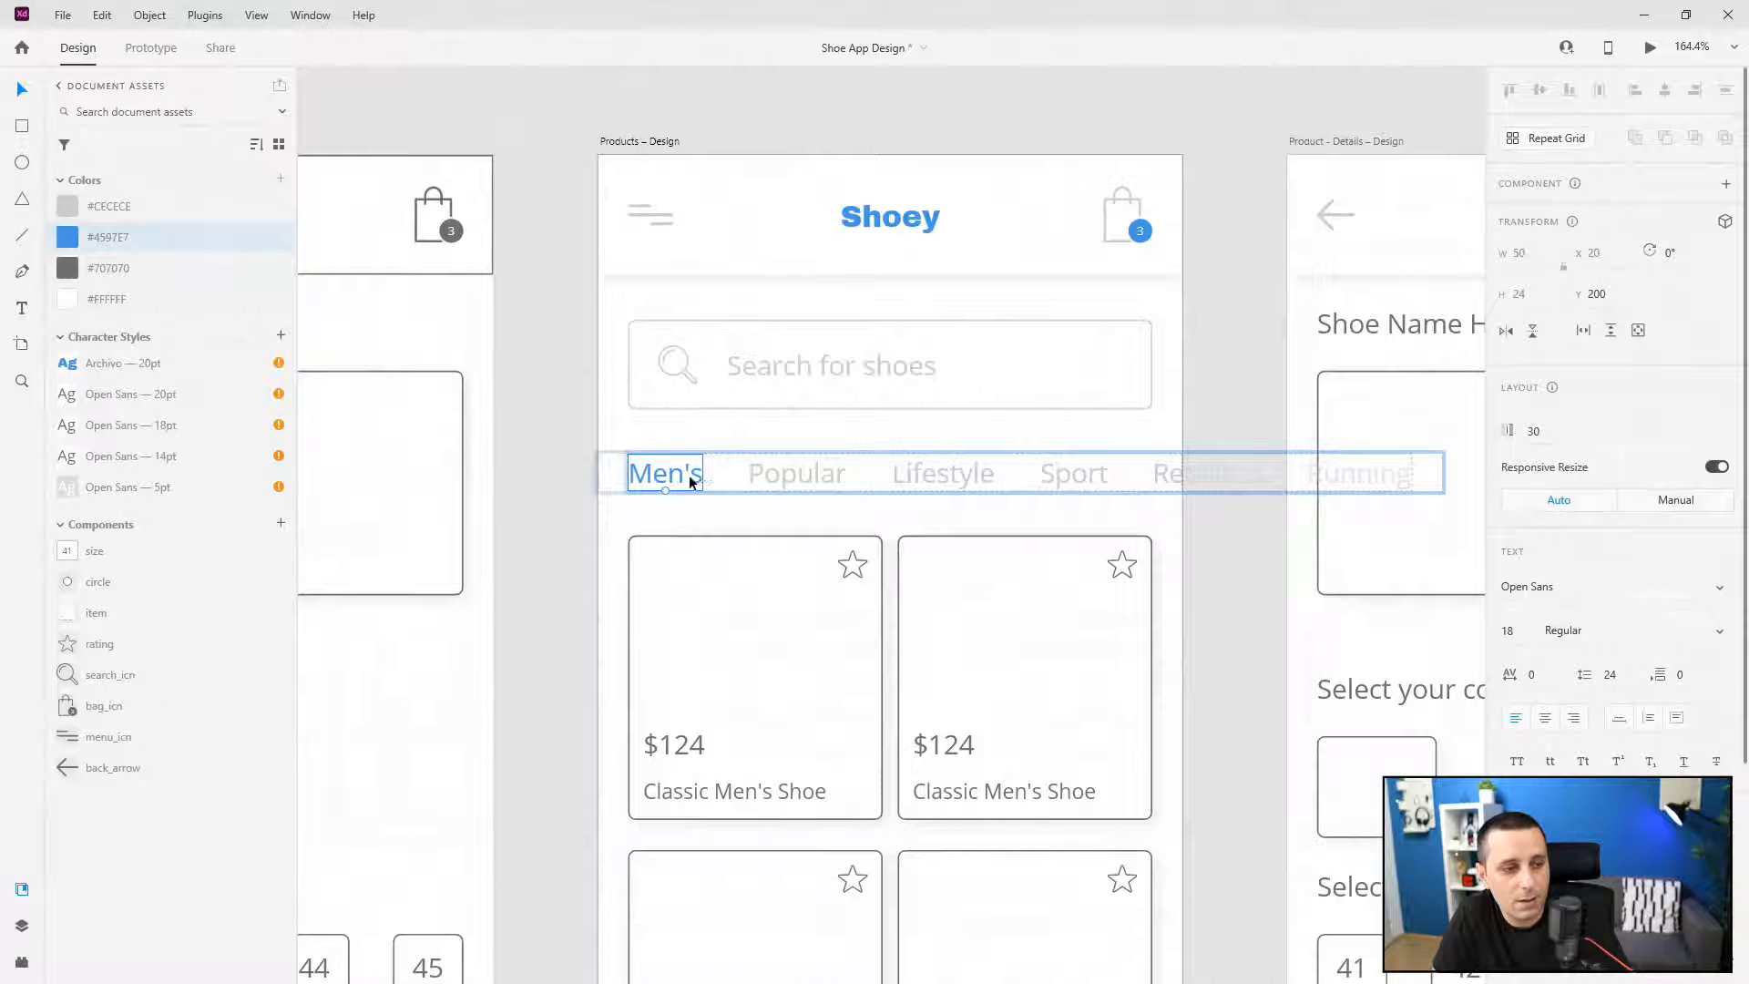
scroll(1139, 496, down, 5)
scroll(1172, 500, up, 4)
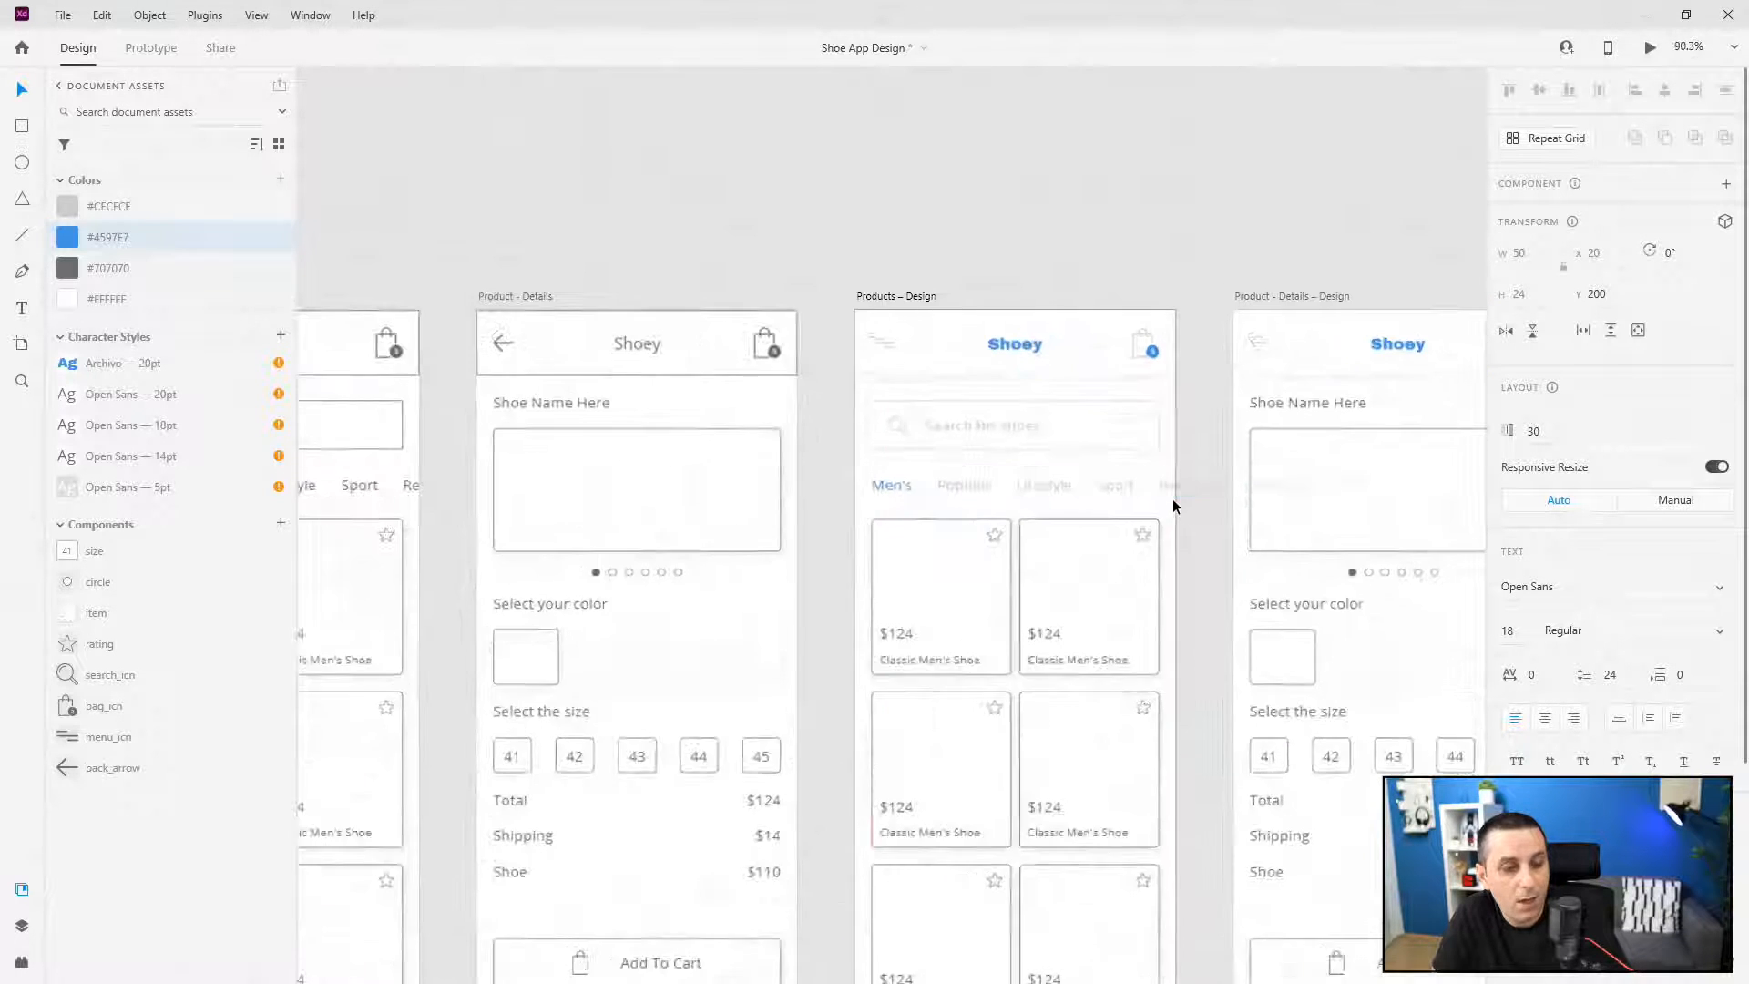
- Remove the border from item_bg in the main item component, the first card in the last row of the Products artboard
scroll(1138, 508, down, 3)
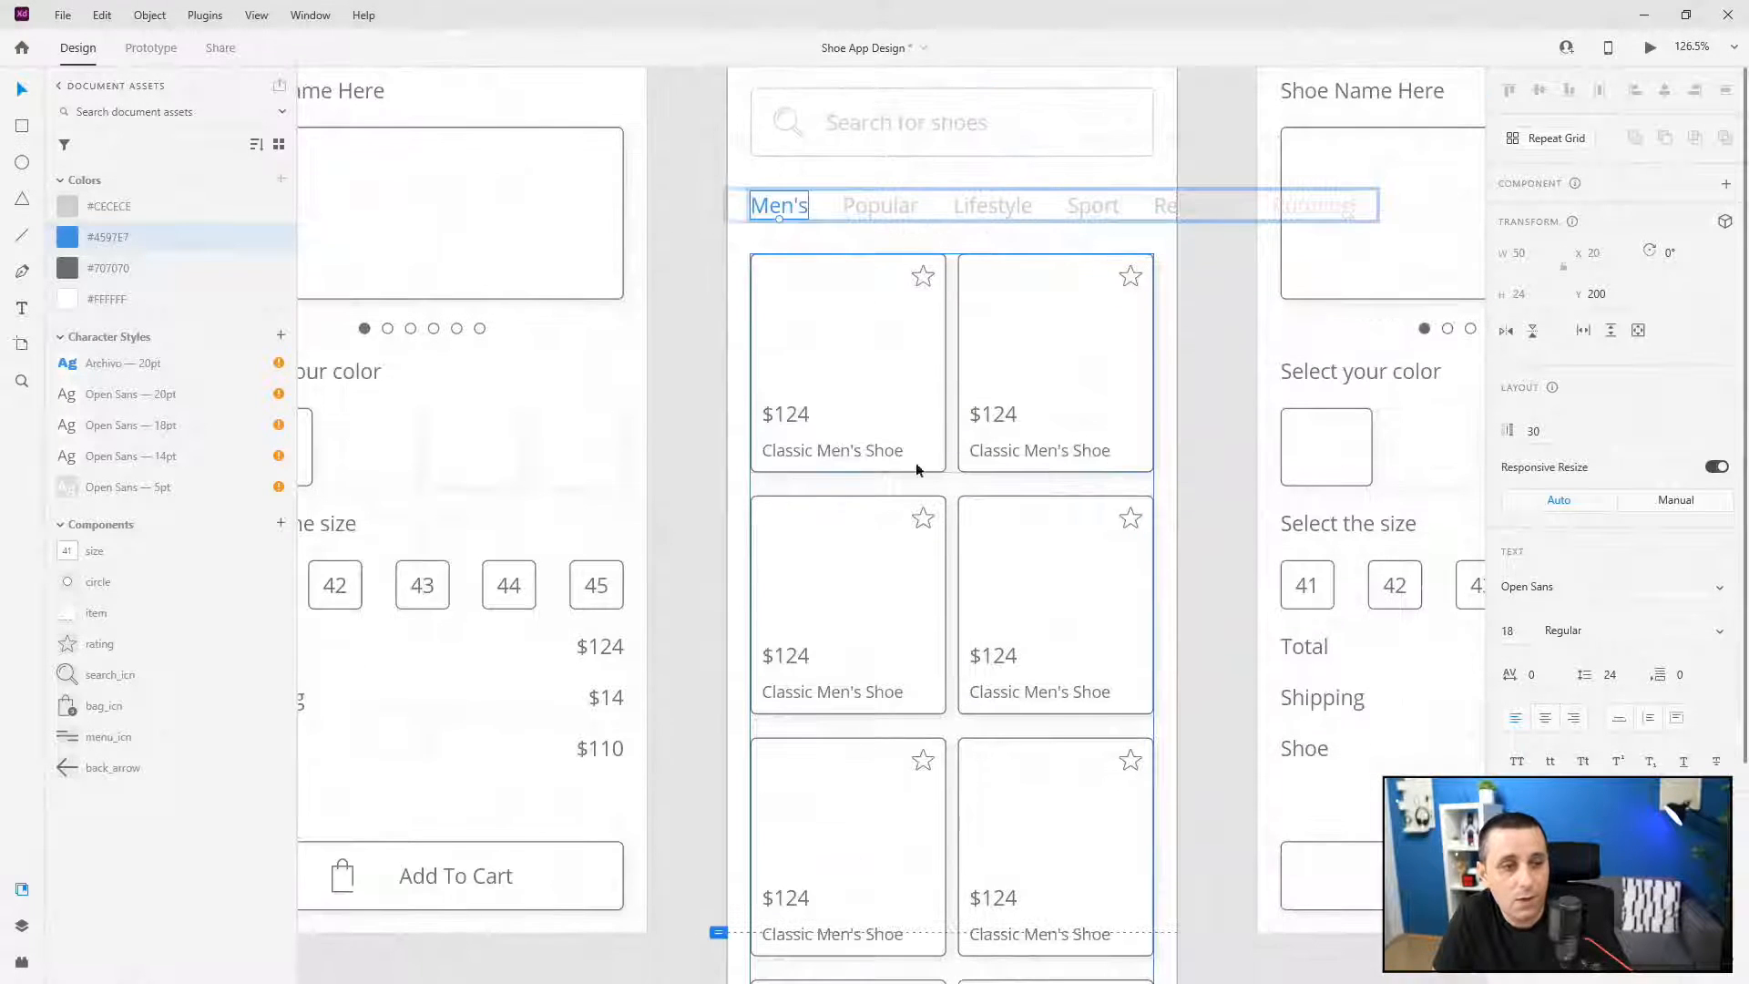
scroll(1182, 418, down, 5)
scroll(865, 680, up, 3)
scroll(781, 701, up, 5)
click(723, 643)
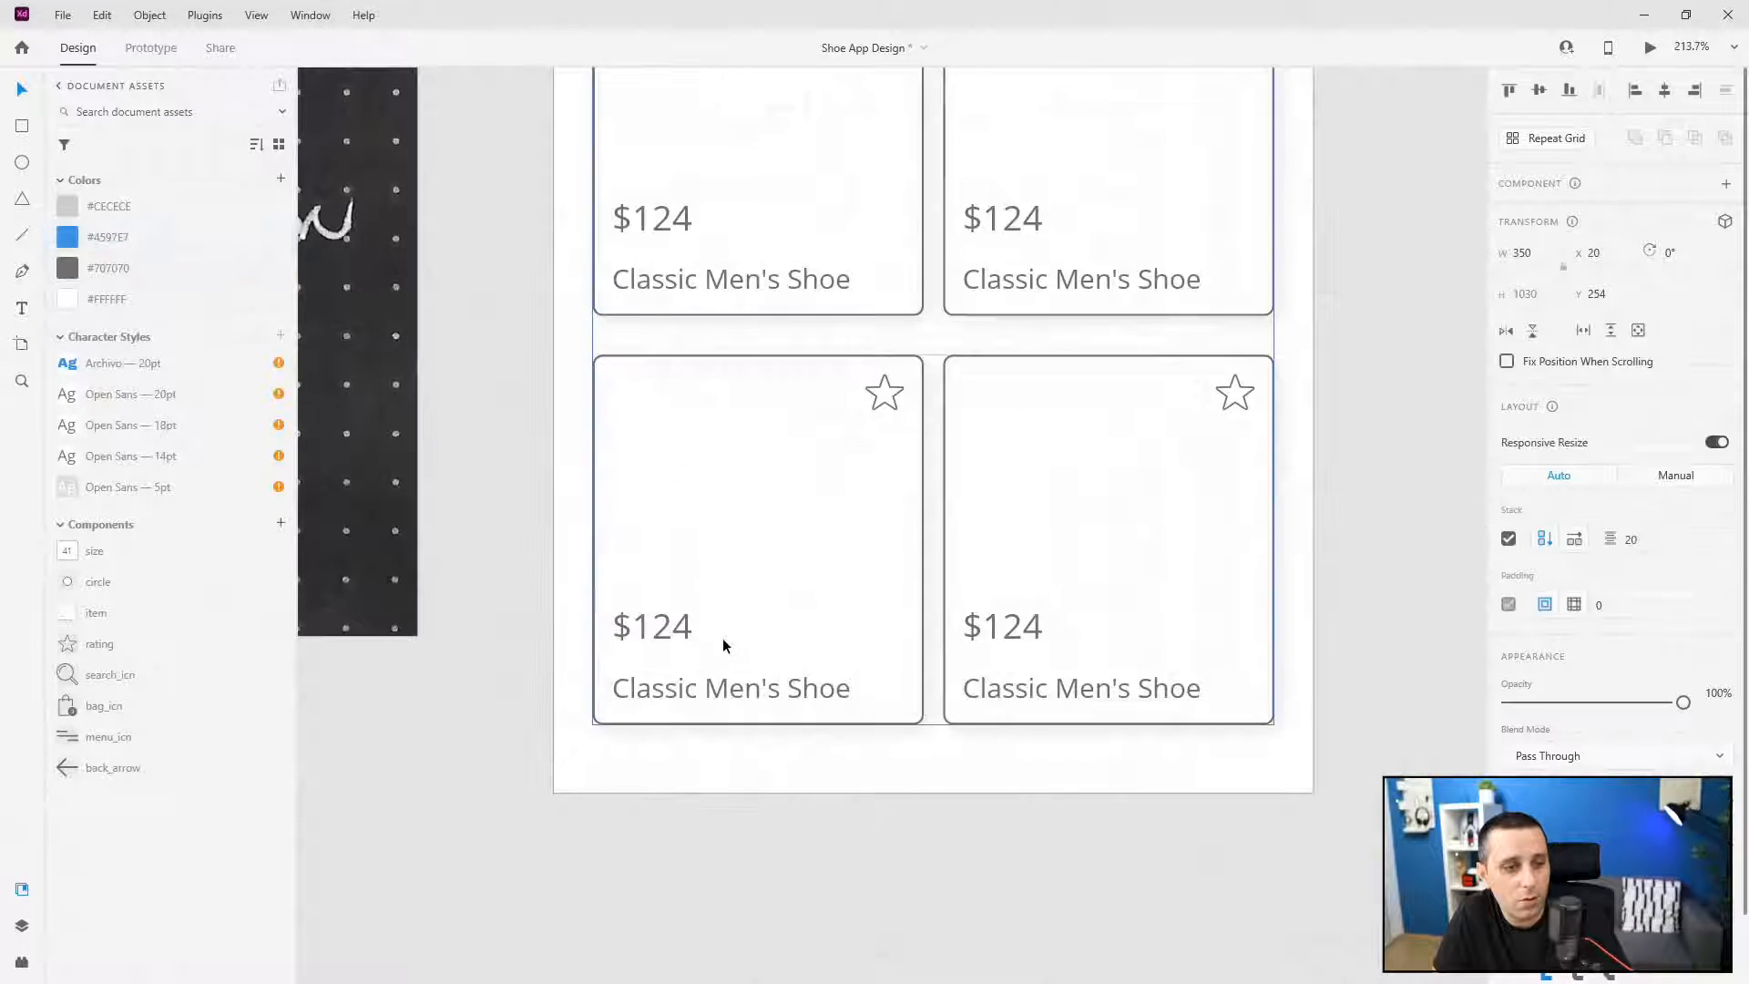
scroll(723, 643, up, 3)
scroll(811, 537, down, 1)
scroll(811, 537, down, 3)
scroll(812, 540, up, 3)
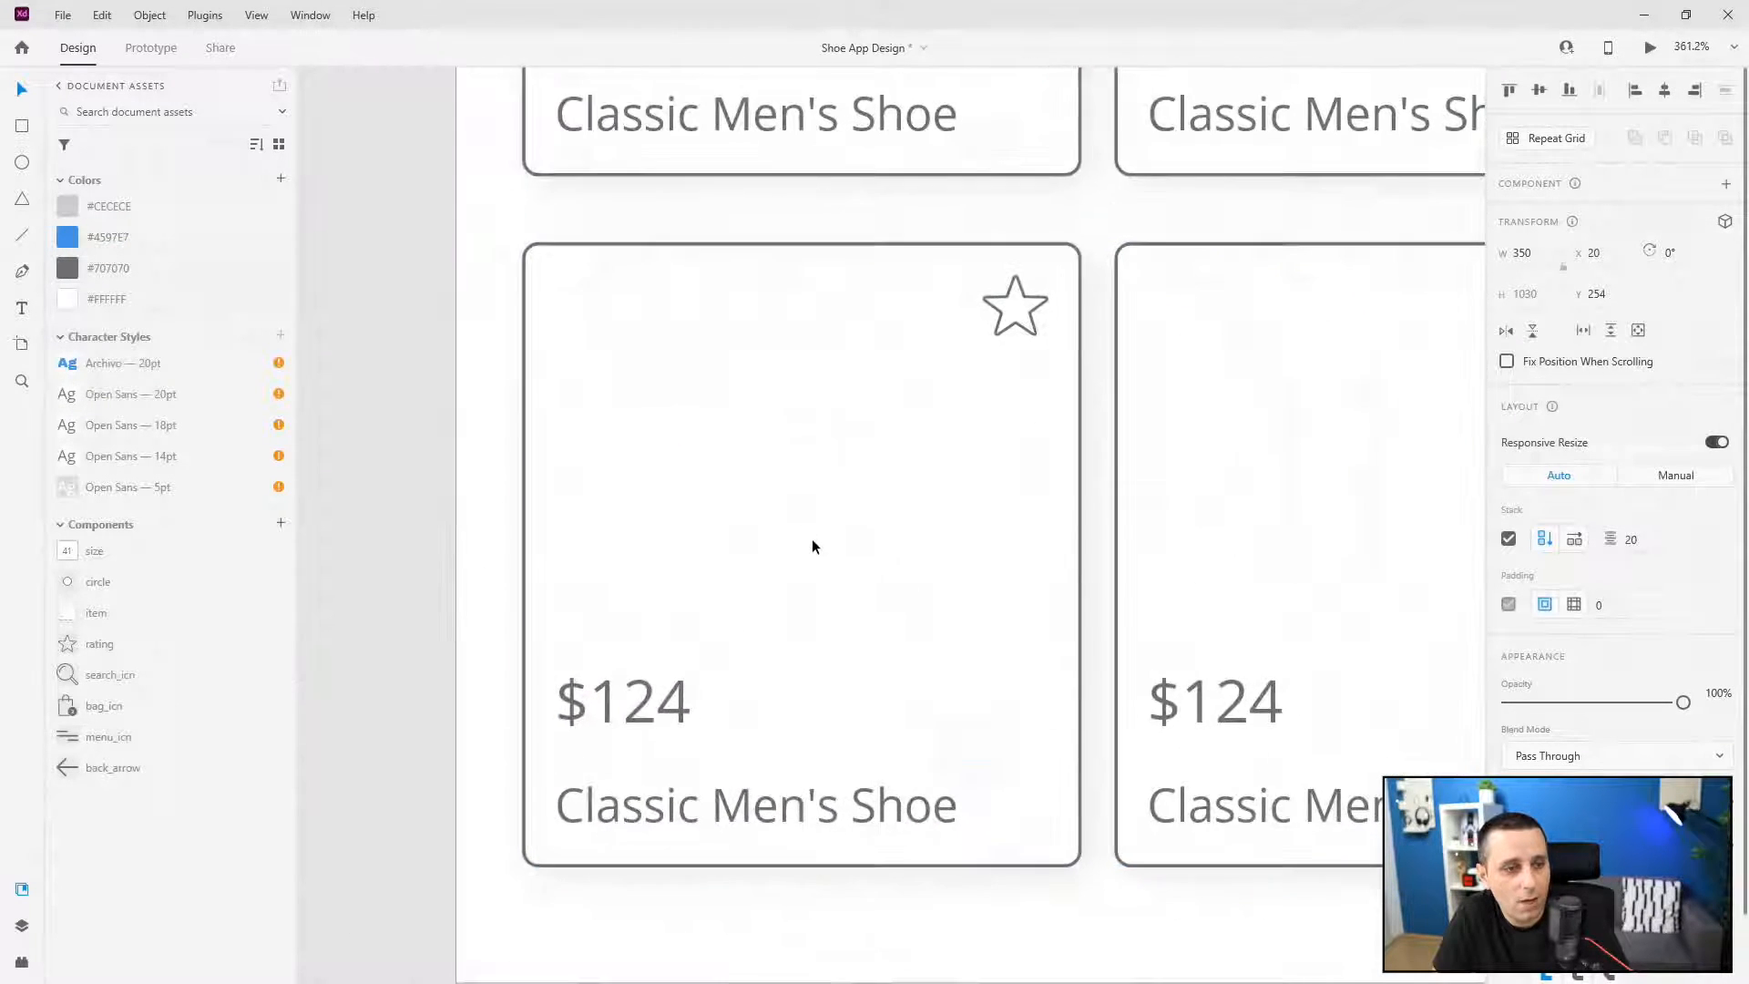
double_click(812, 540)
double_click(812, 546)
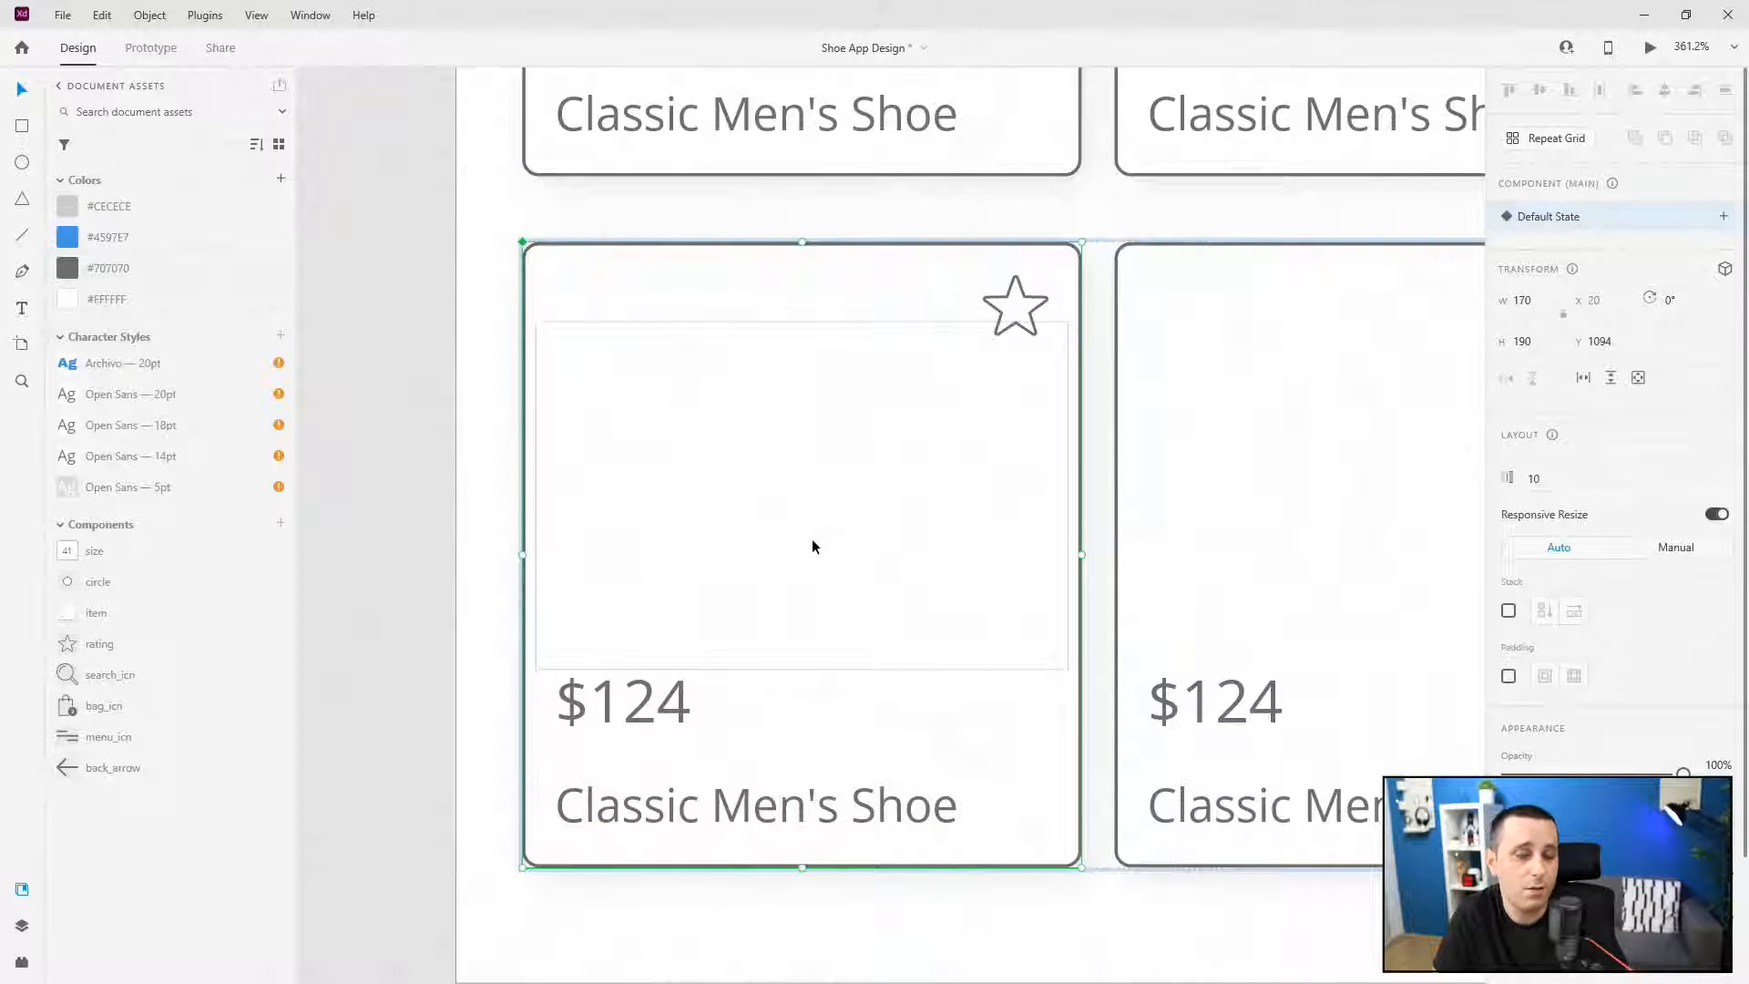
click(22, 924)
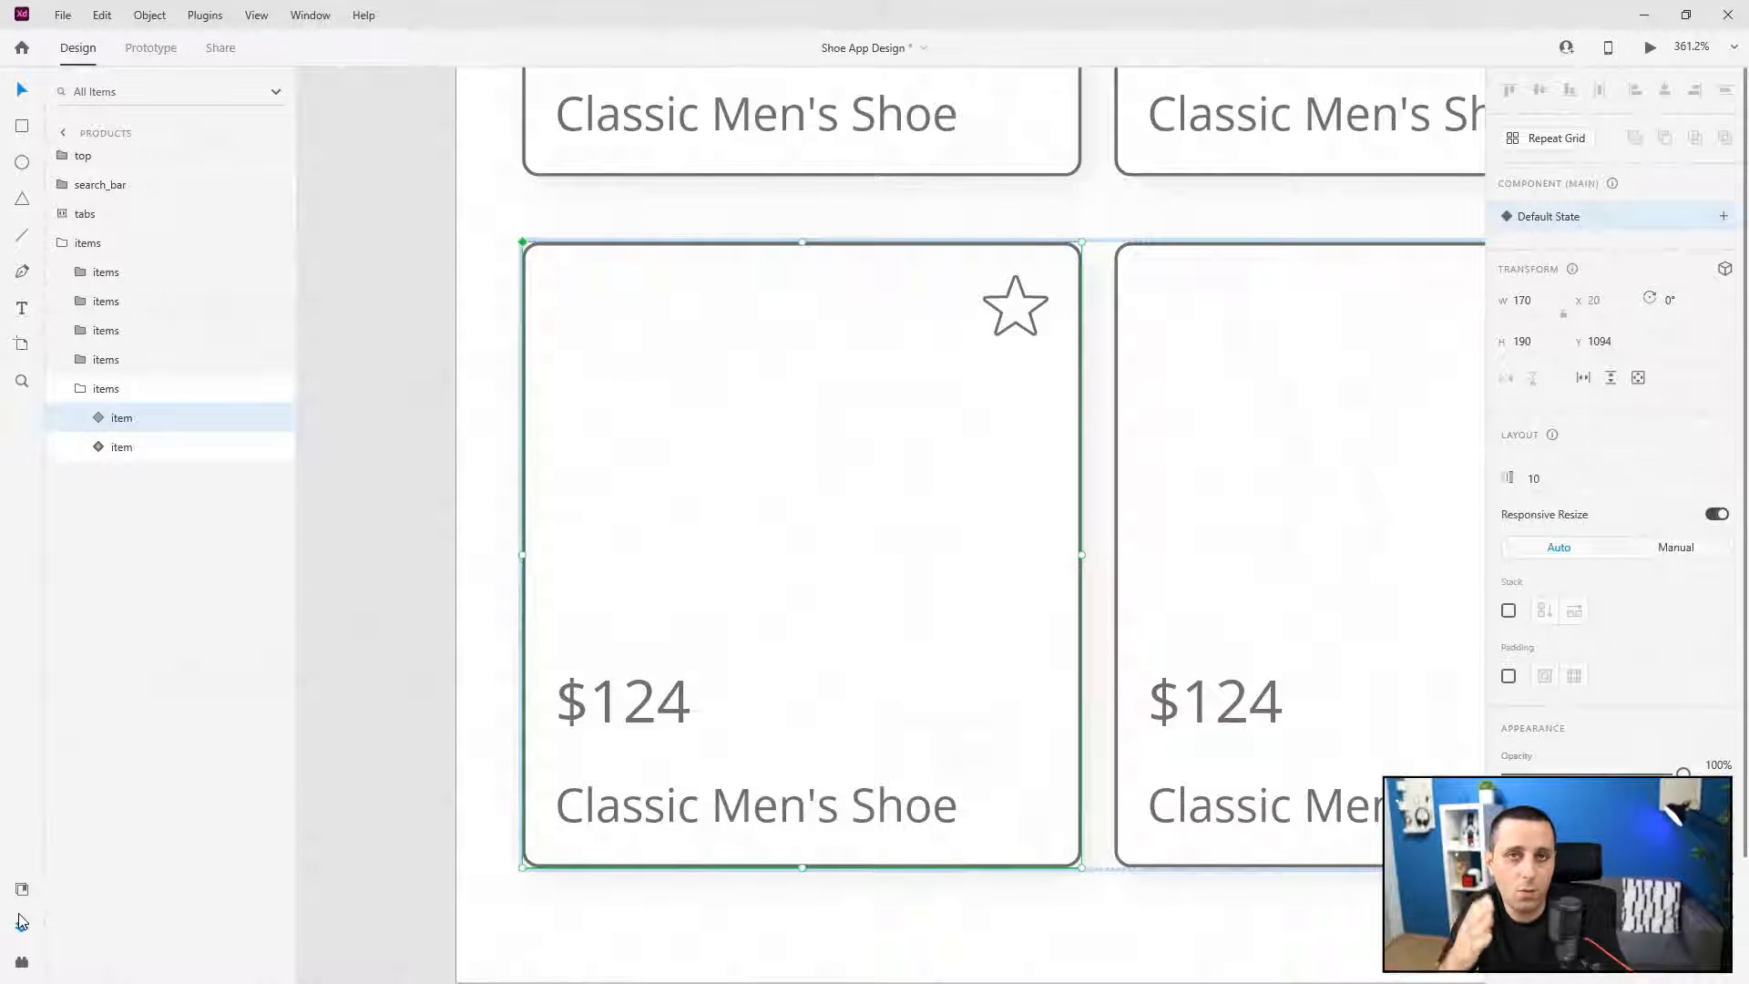
click(92, 417)
click(145, 537)
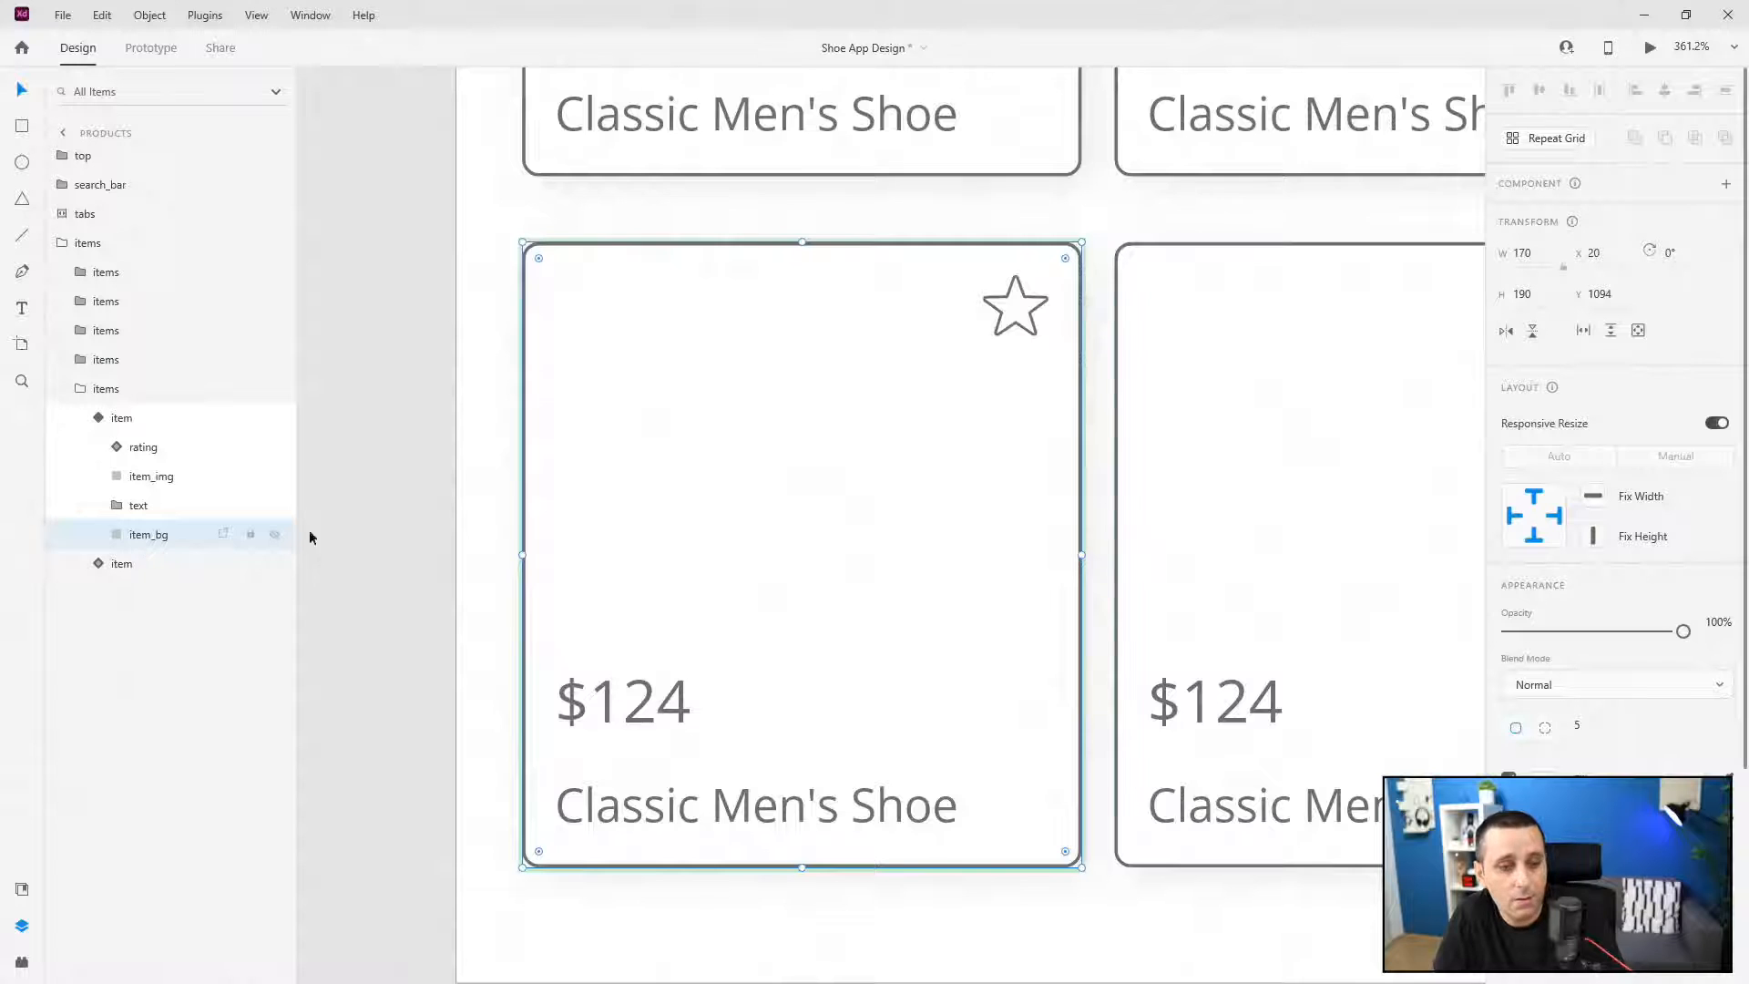
scroll(1553, 678, down, 3)
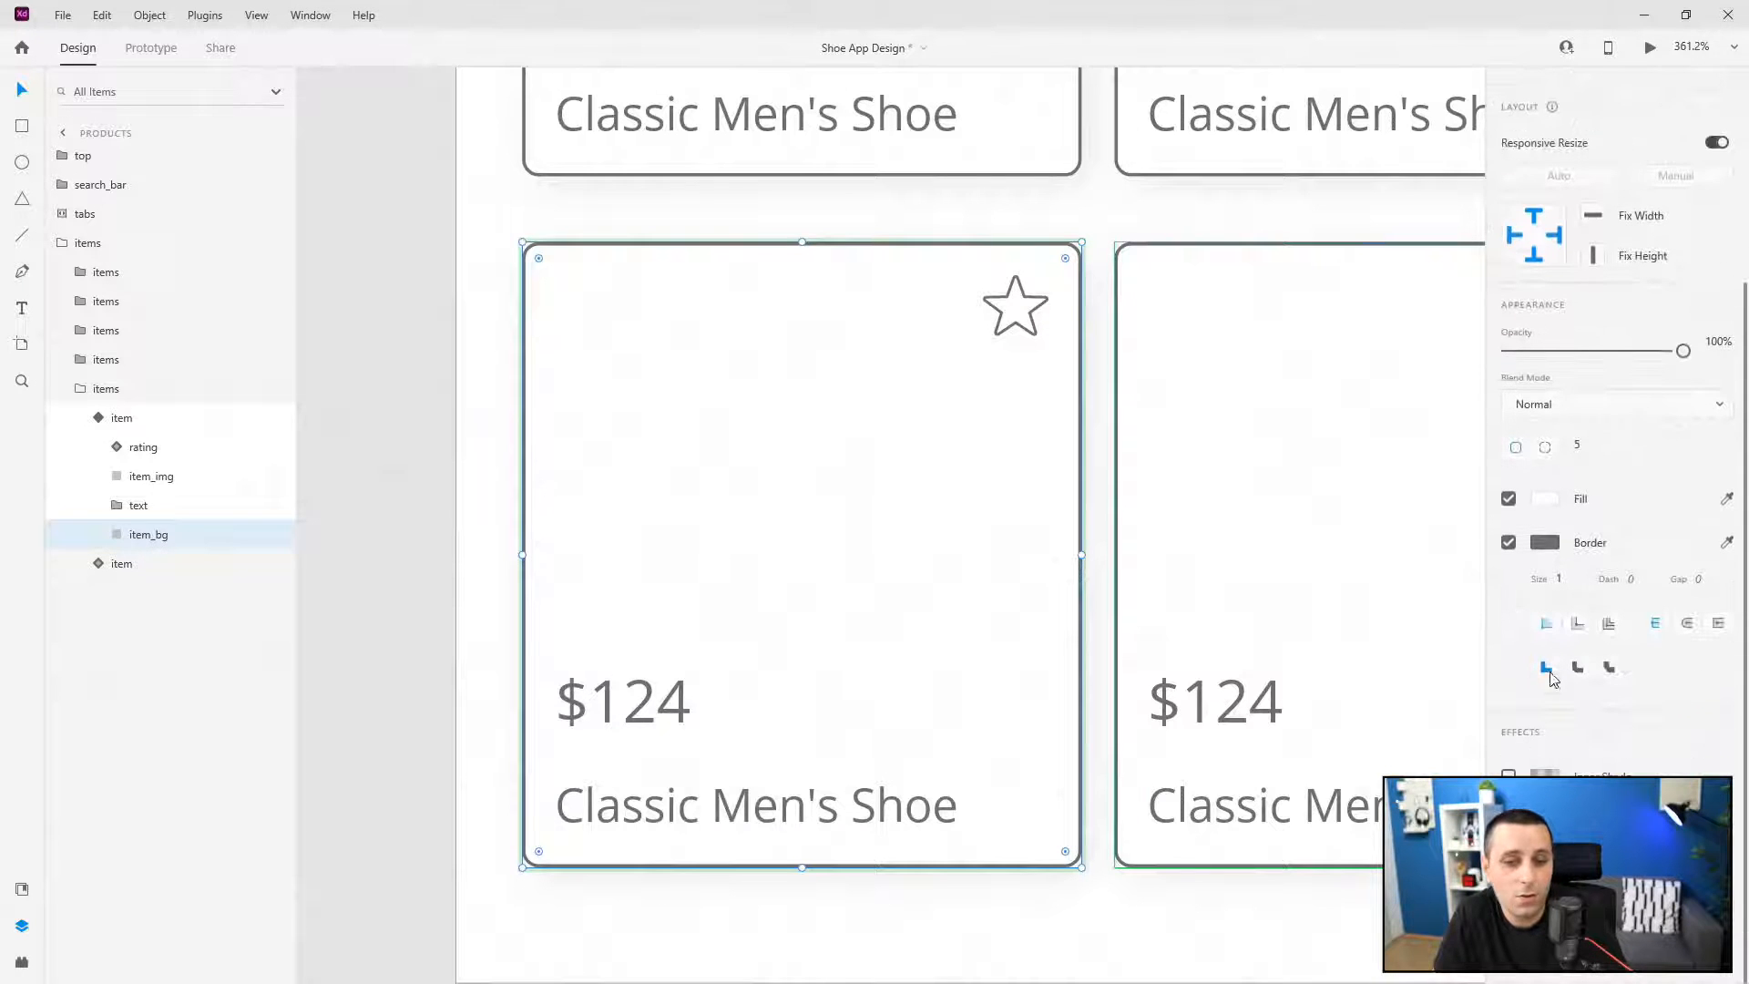
click(1509, 543)
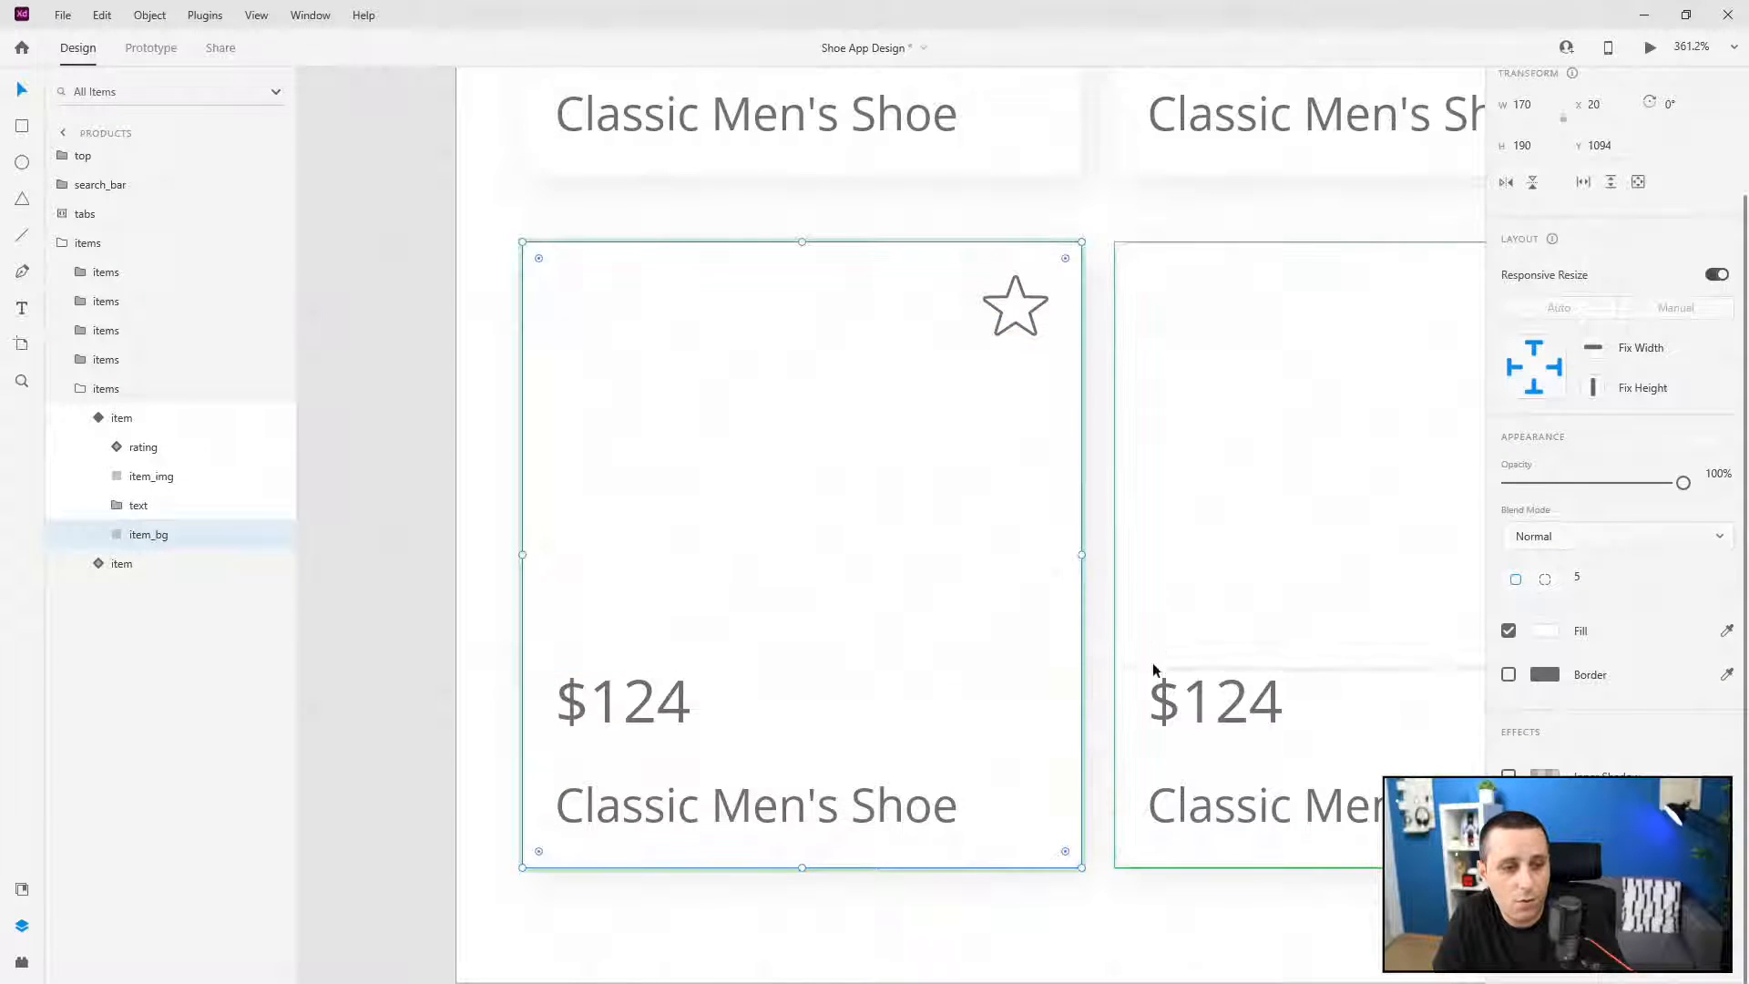
click(949, 932)
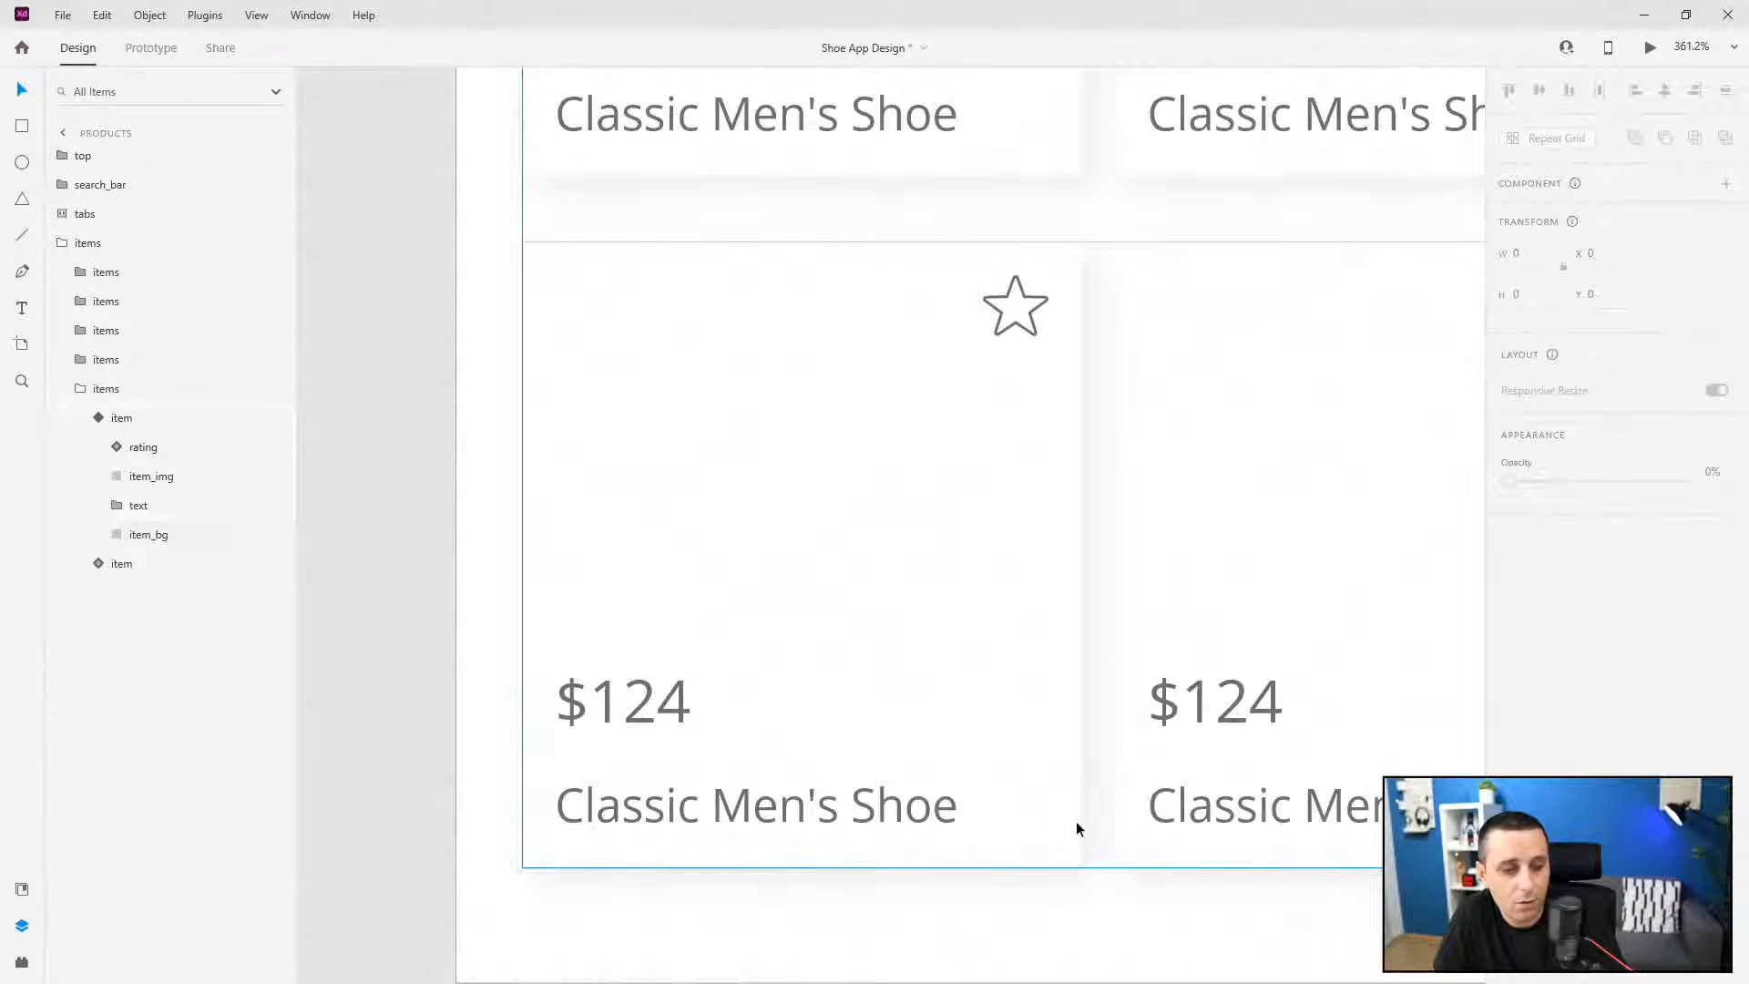
- Recolor the $124 price in the main item component to #4597E7 and set its font weight to Bold
click(967, 569)
click(1025, 724)
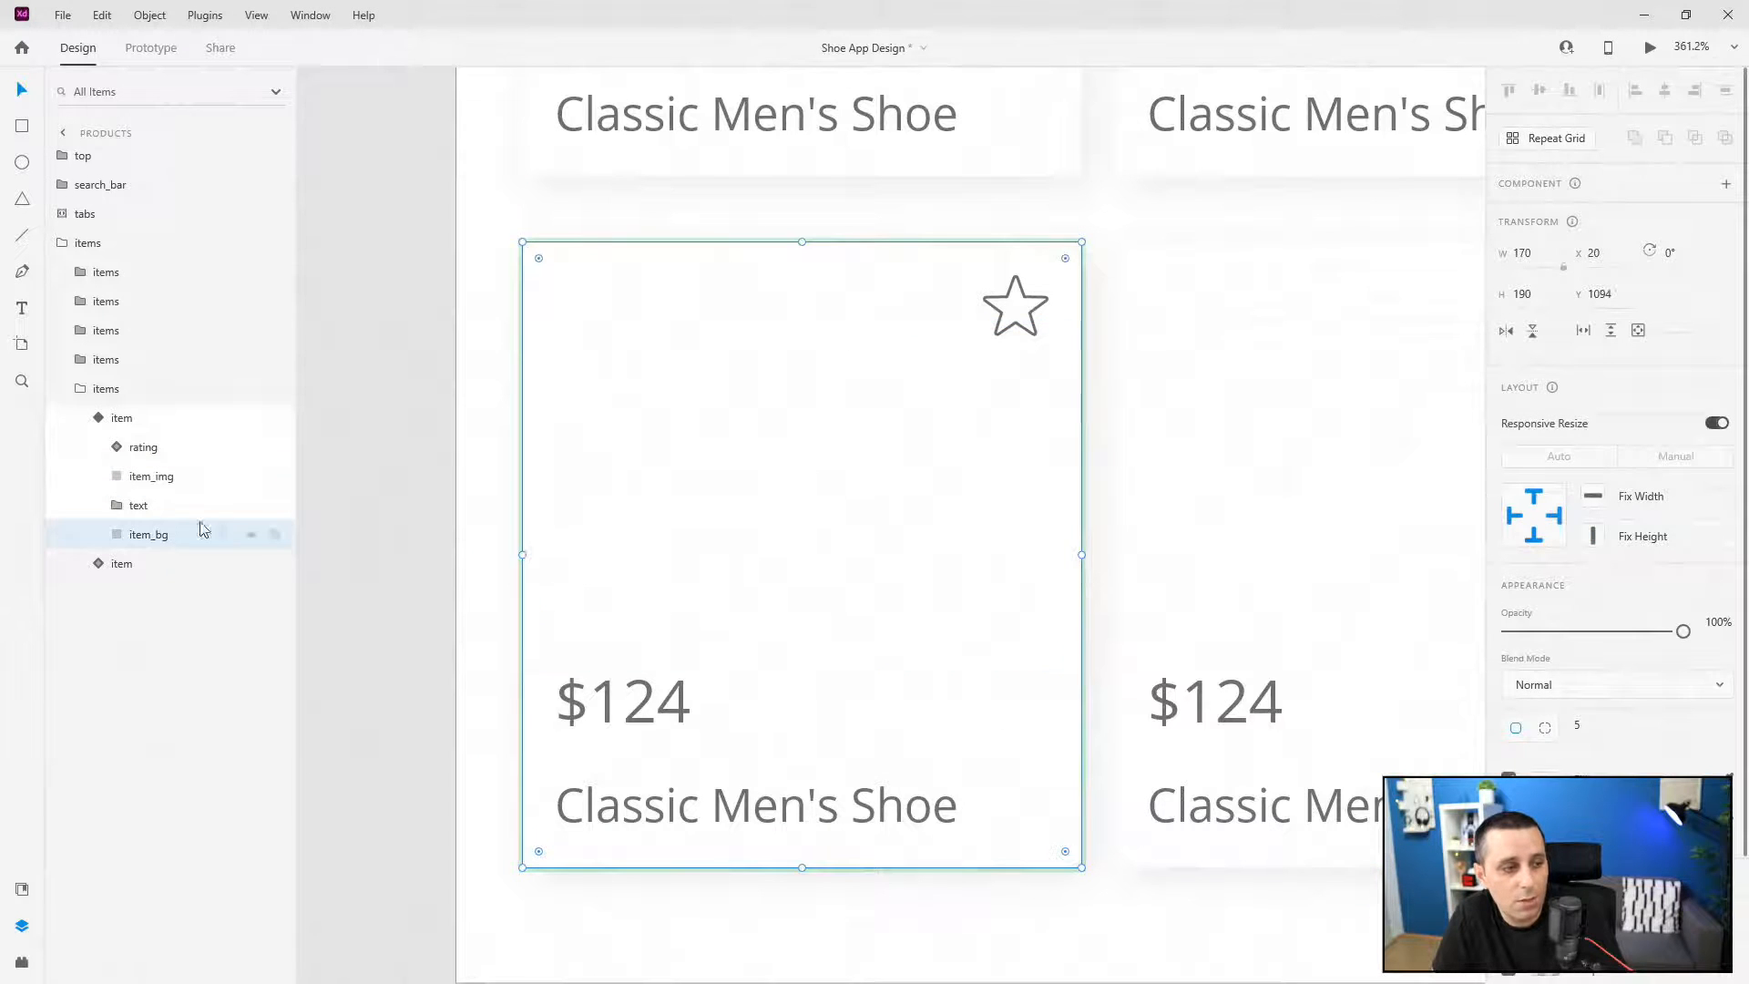
ctrl+click(652, 705)
click(22, 889)
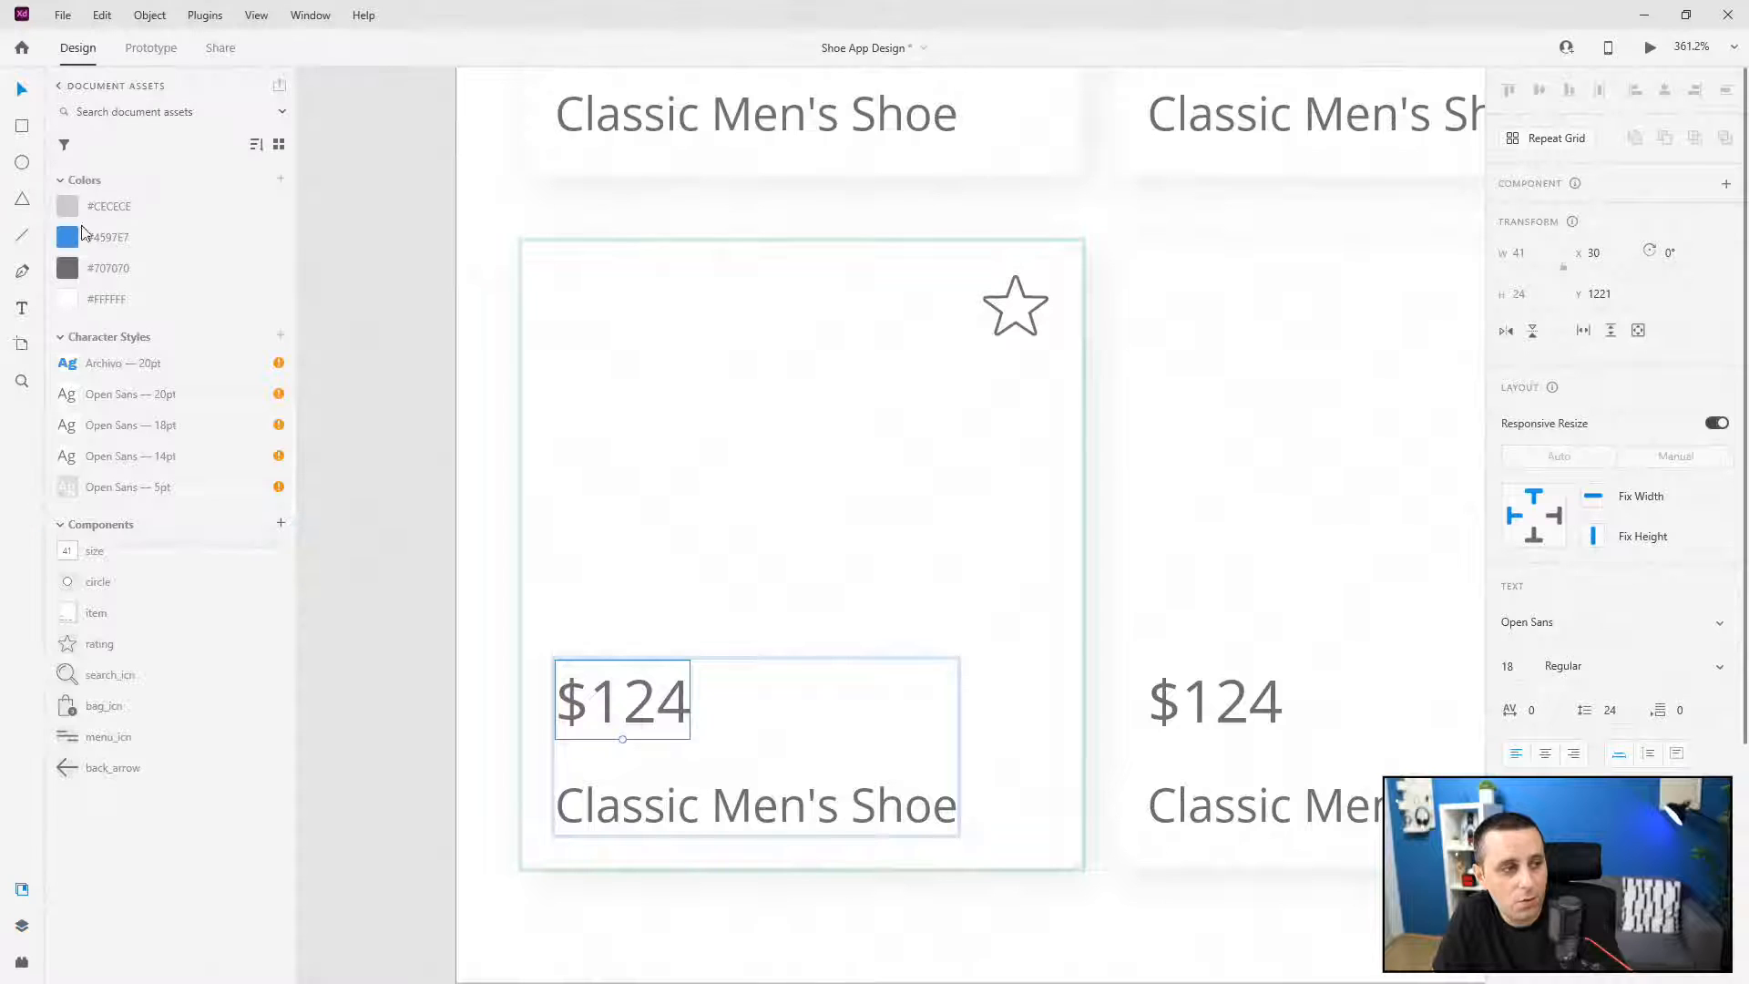
click(98, 239)
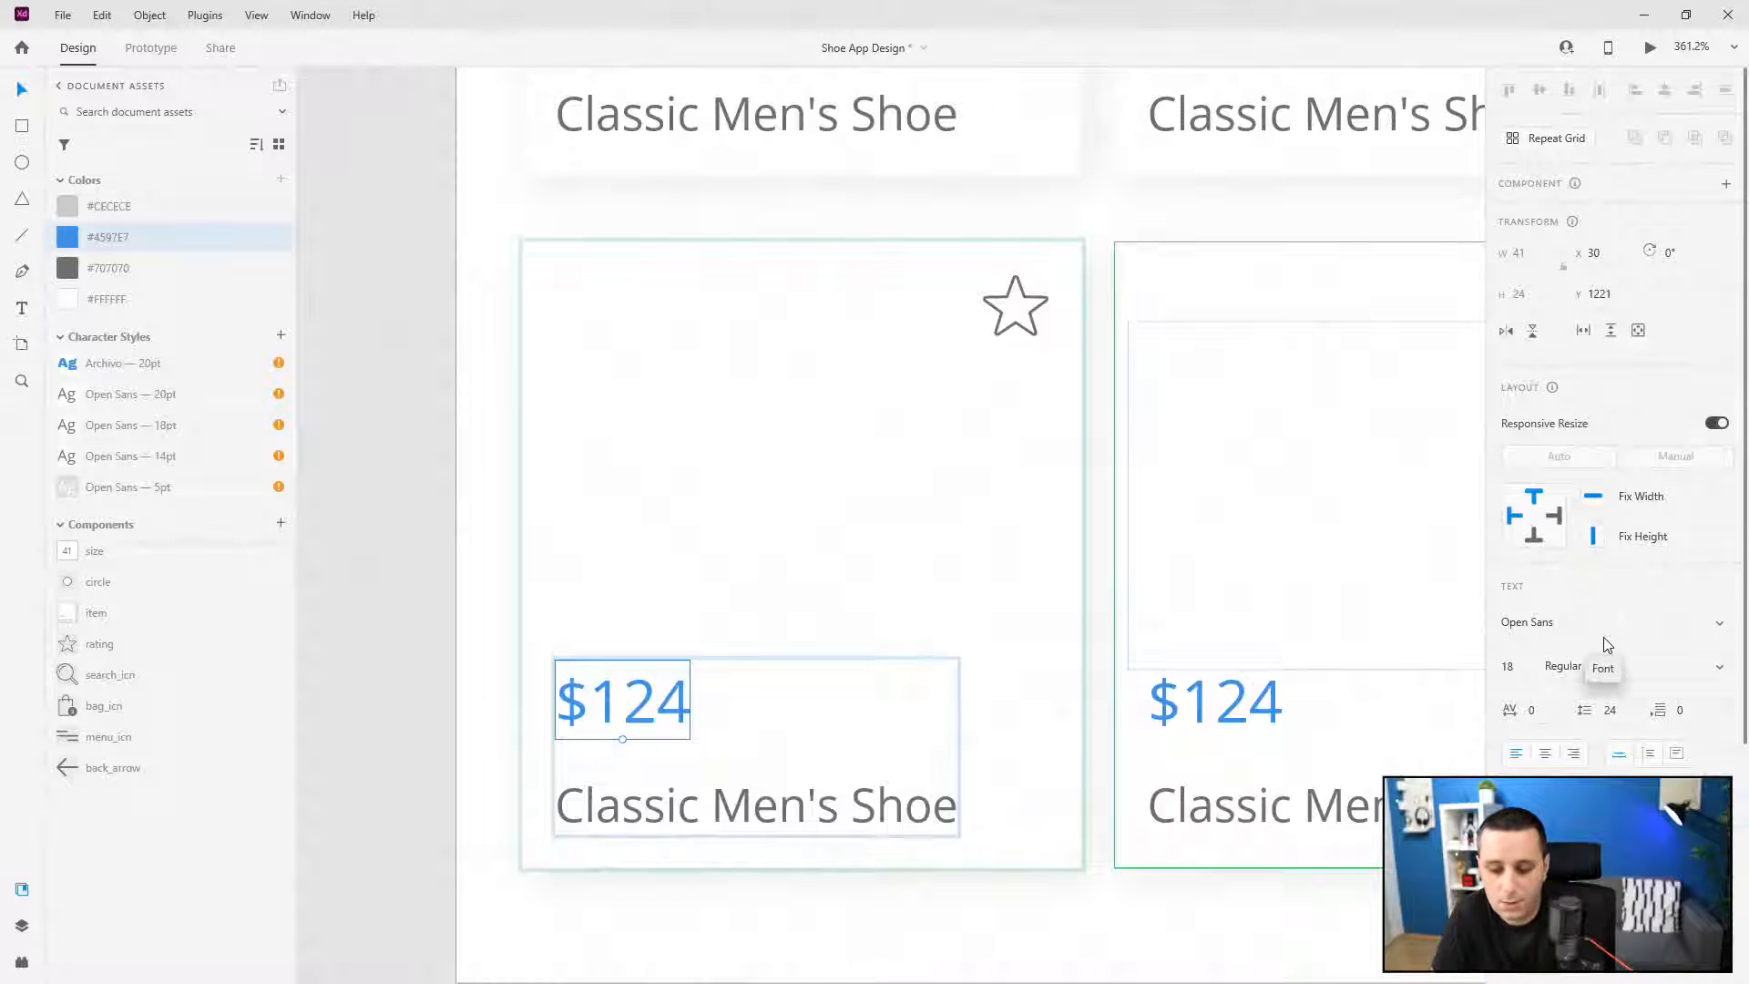
click(1718, 670)
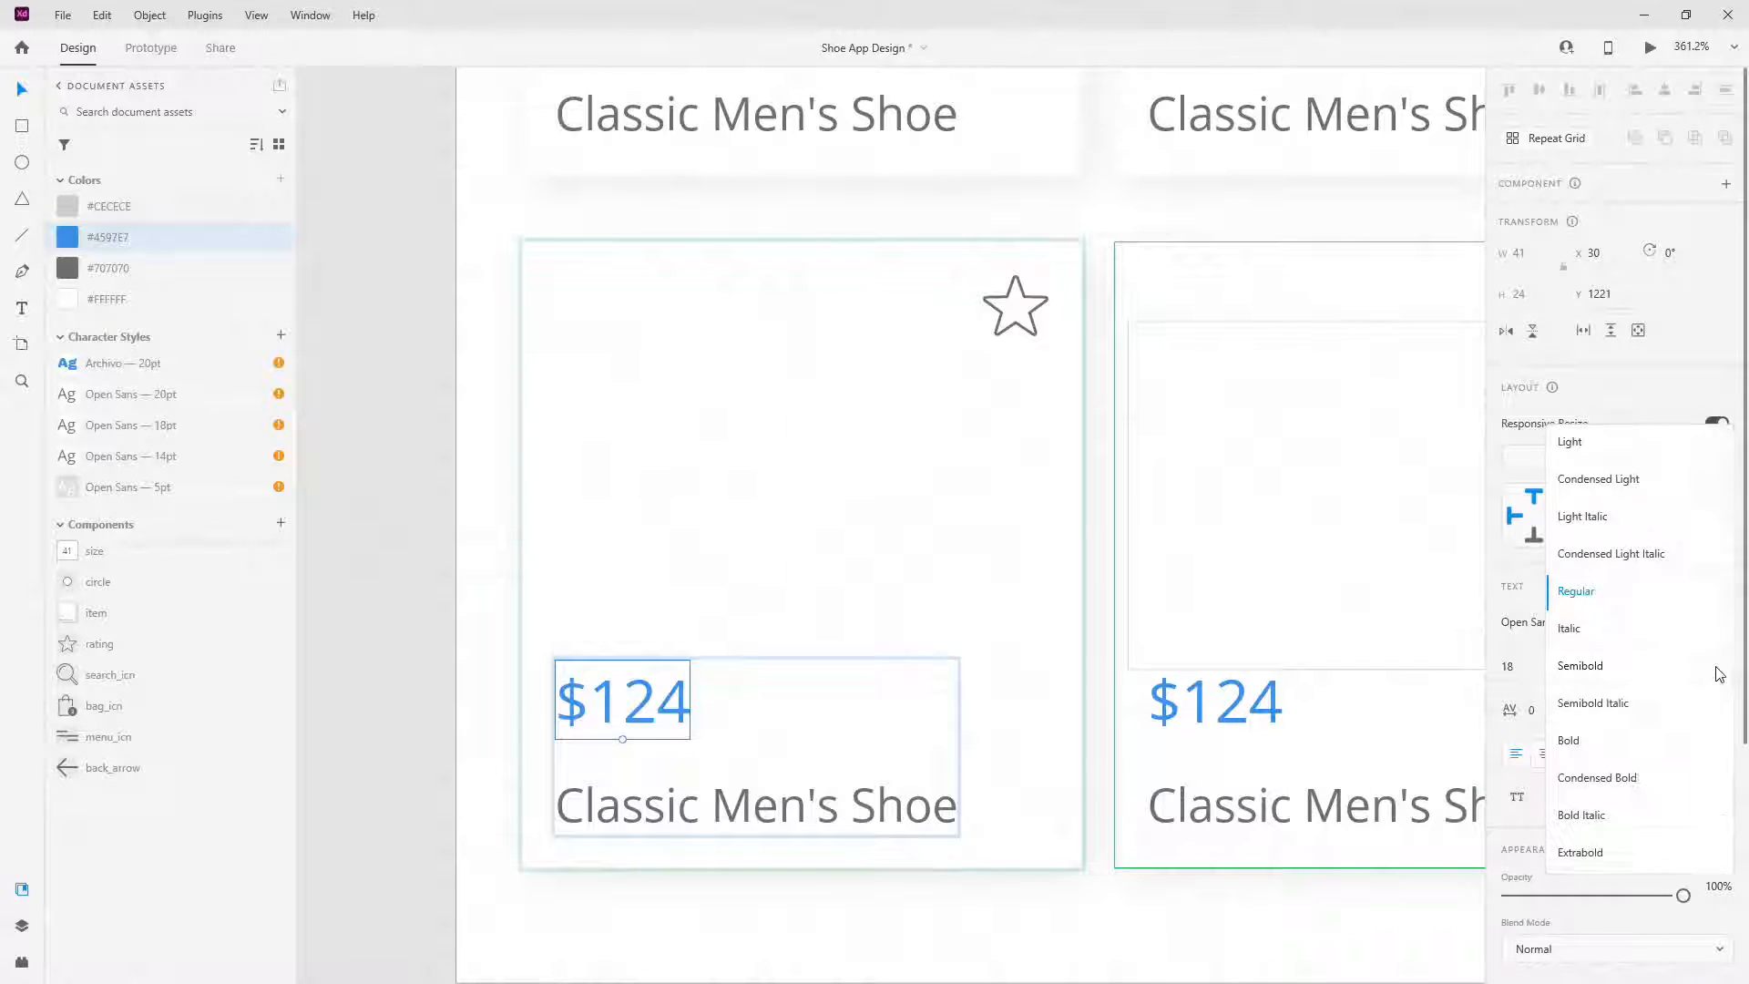
click(1617, 740)
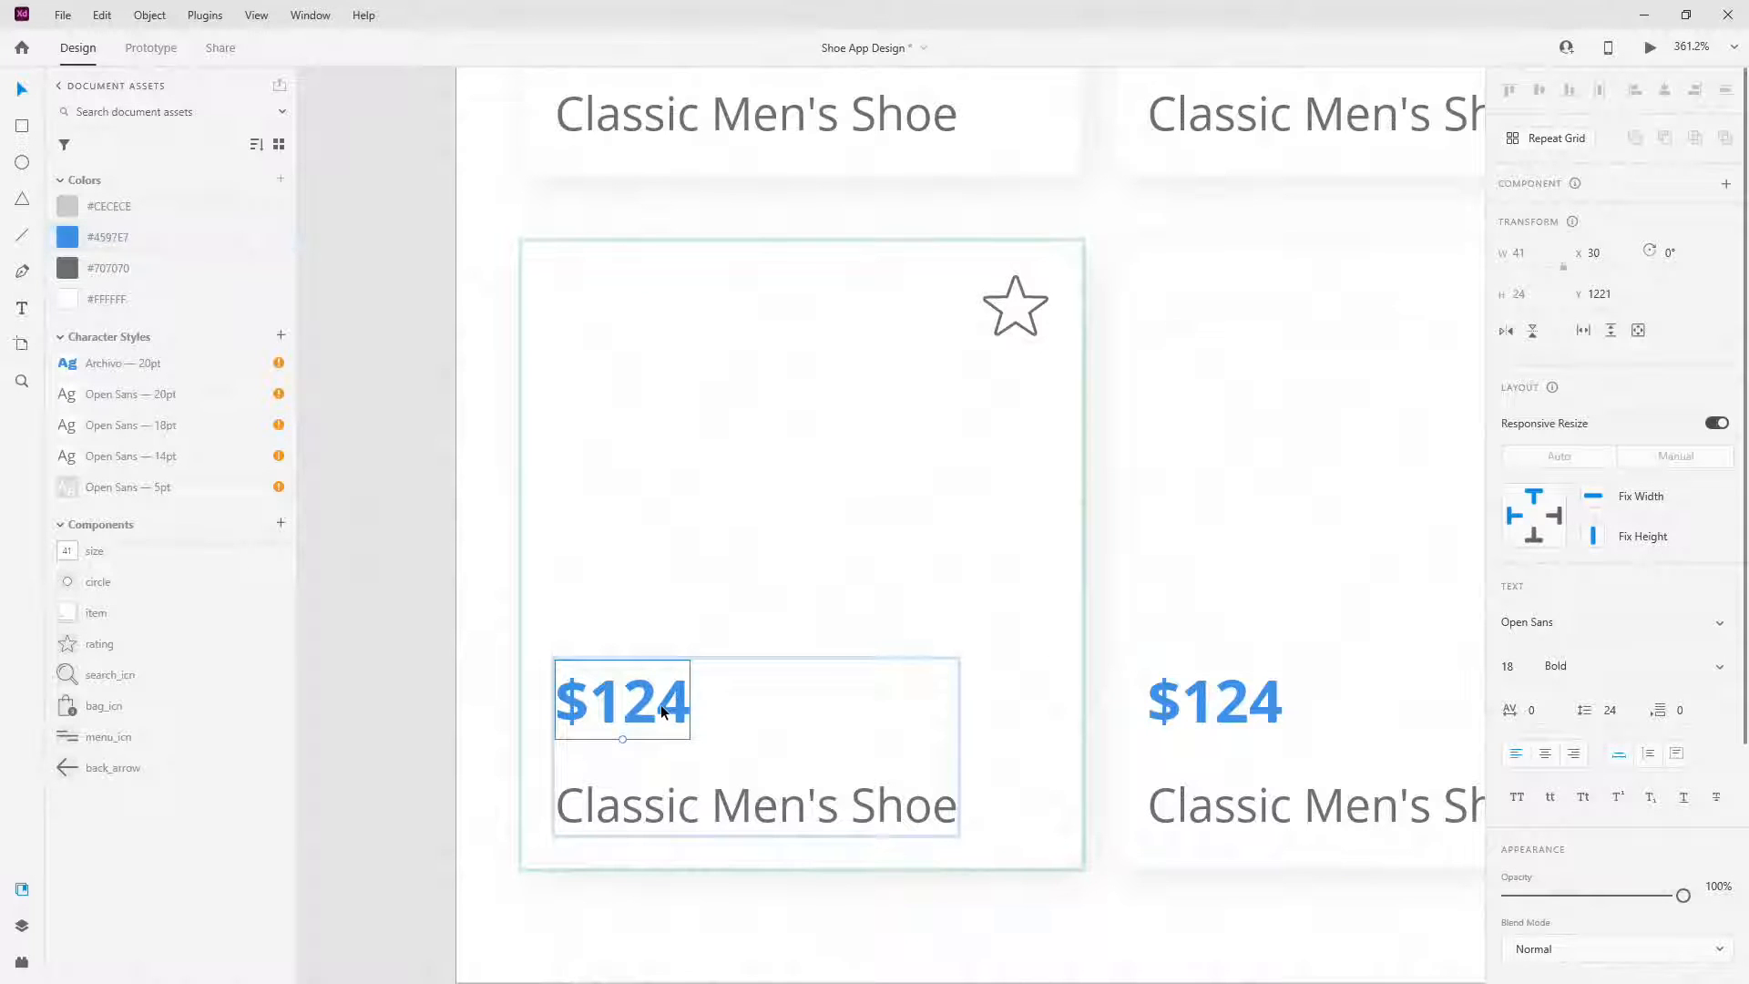
- Save the bold blue price text as a character style and place it directly below the Open Sans 20pt style
scroll(662, 711, down, 5)
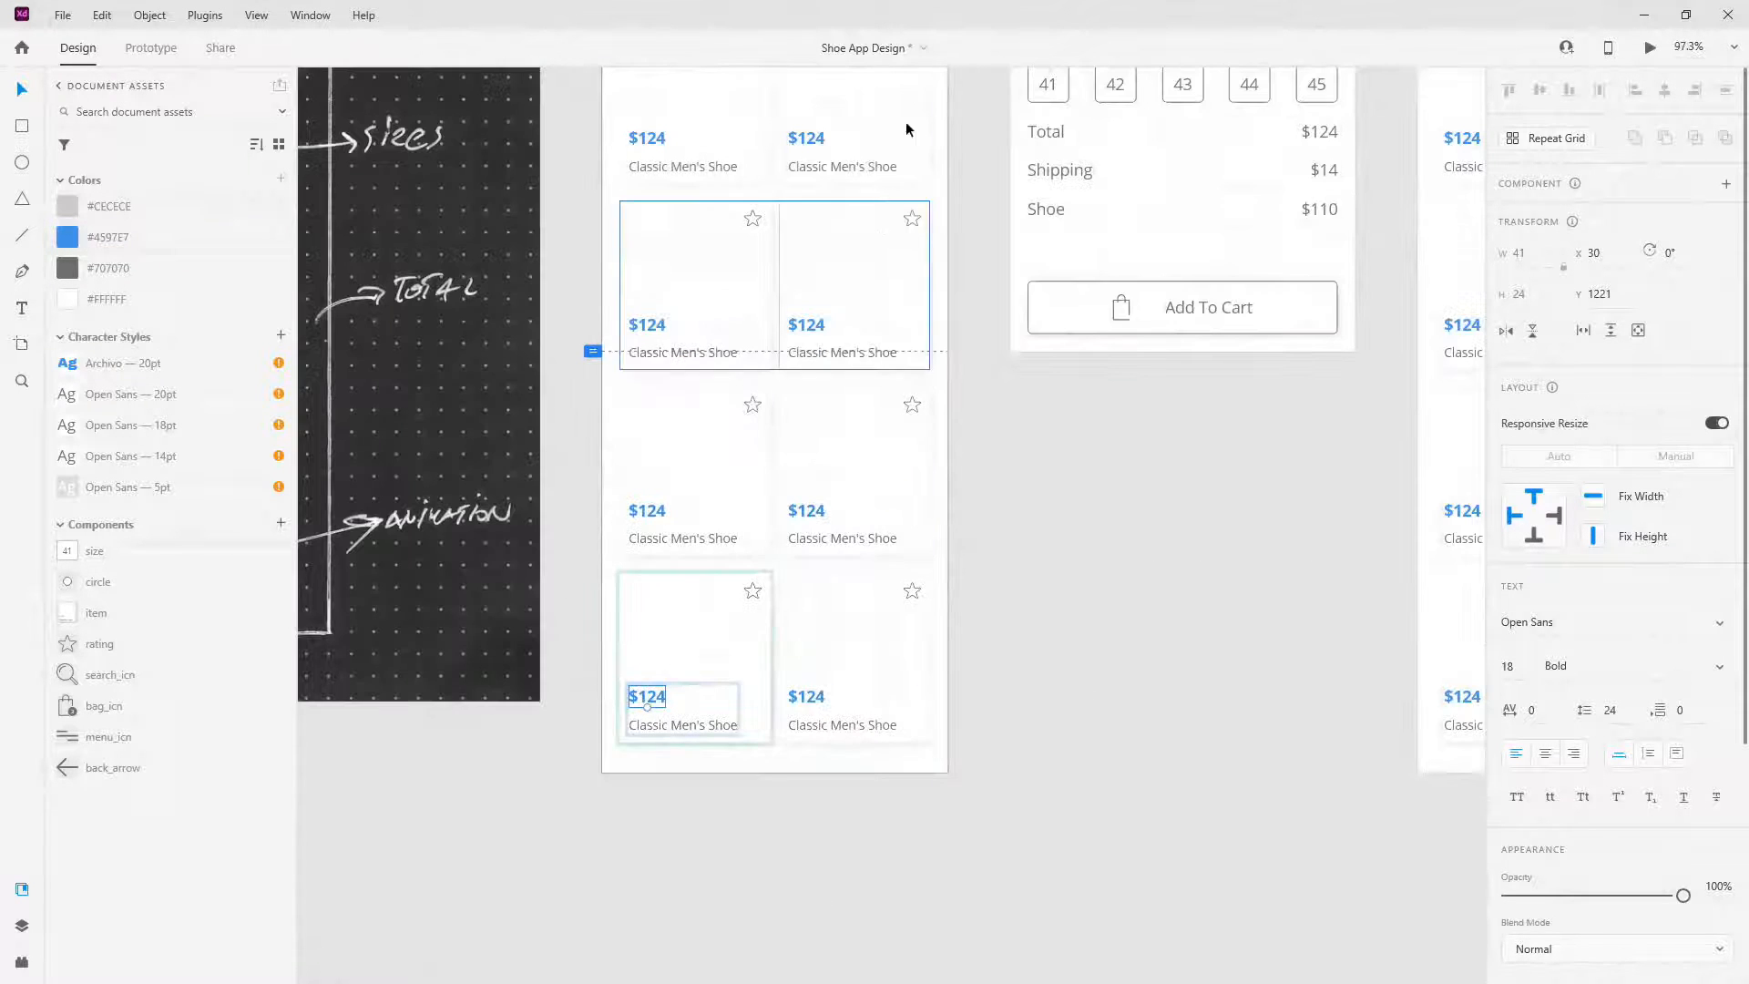
scroll(691, 757, up, 6)
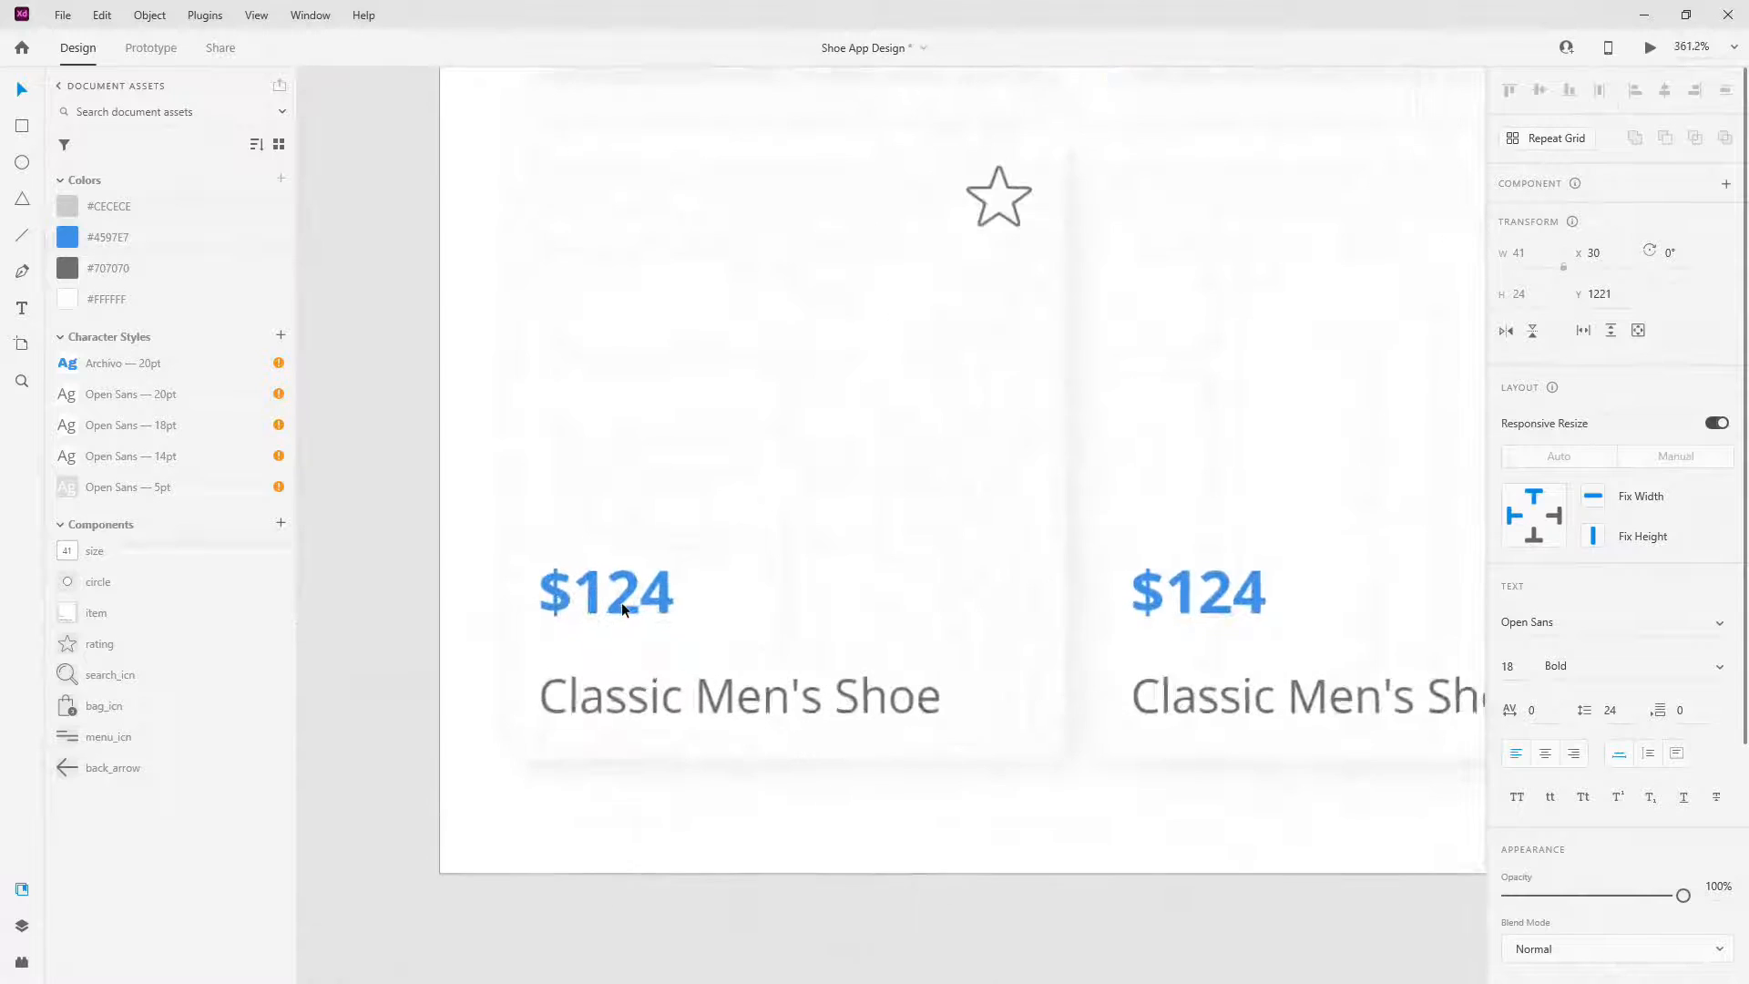
click(281, 336)
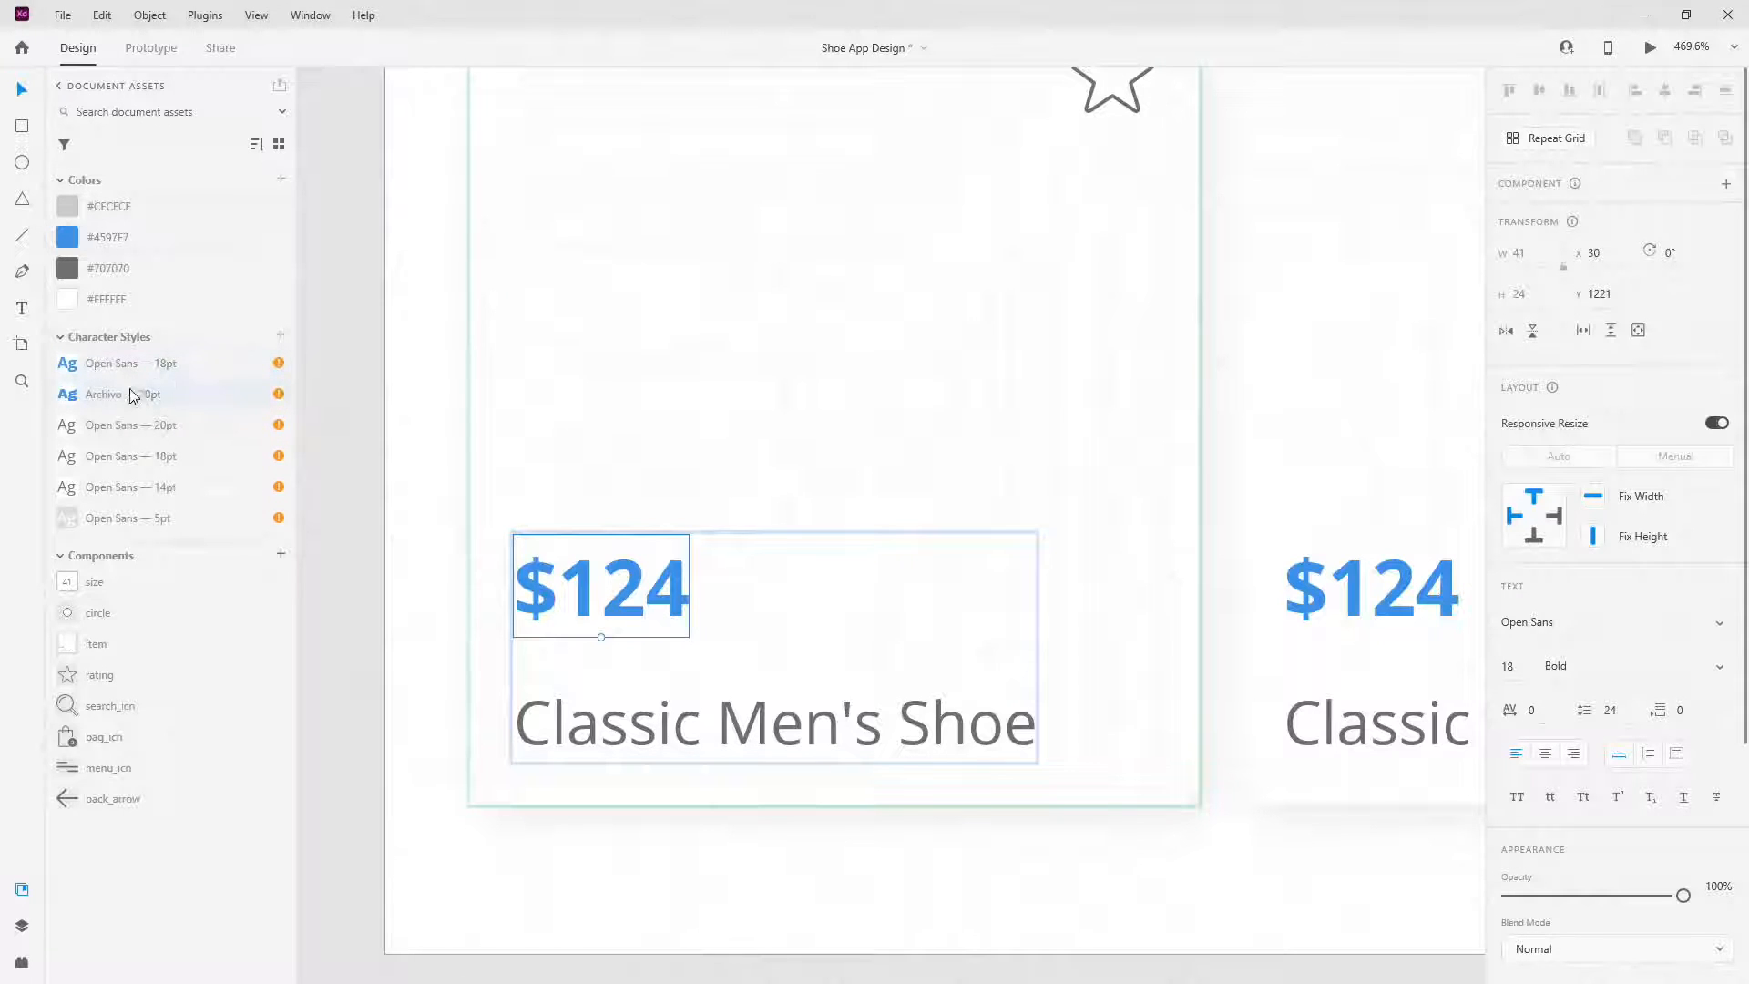
drag(181, 366, 181, 446)
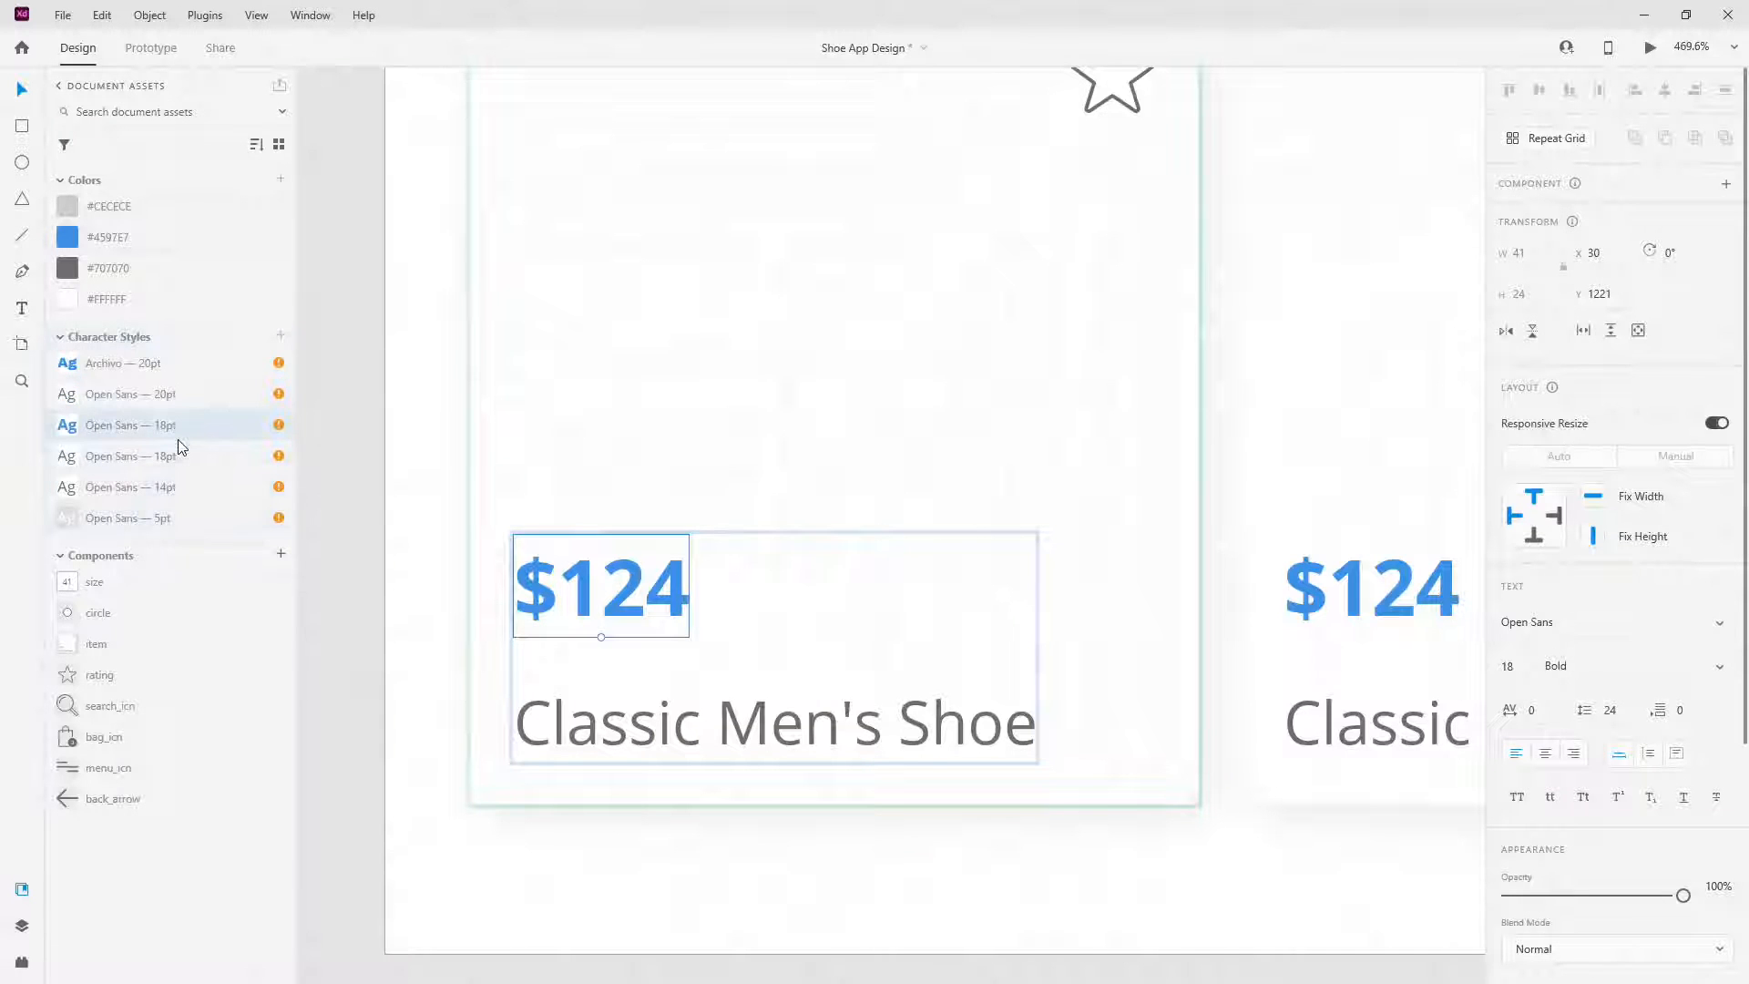
- Recolor the "Classic Men's Shoe" text in the main item component to #CECECE
click(943, 721)
click(101, 215)
scroll(594, 447, down, 2)
scroll(559, 440, down, 5)
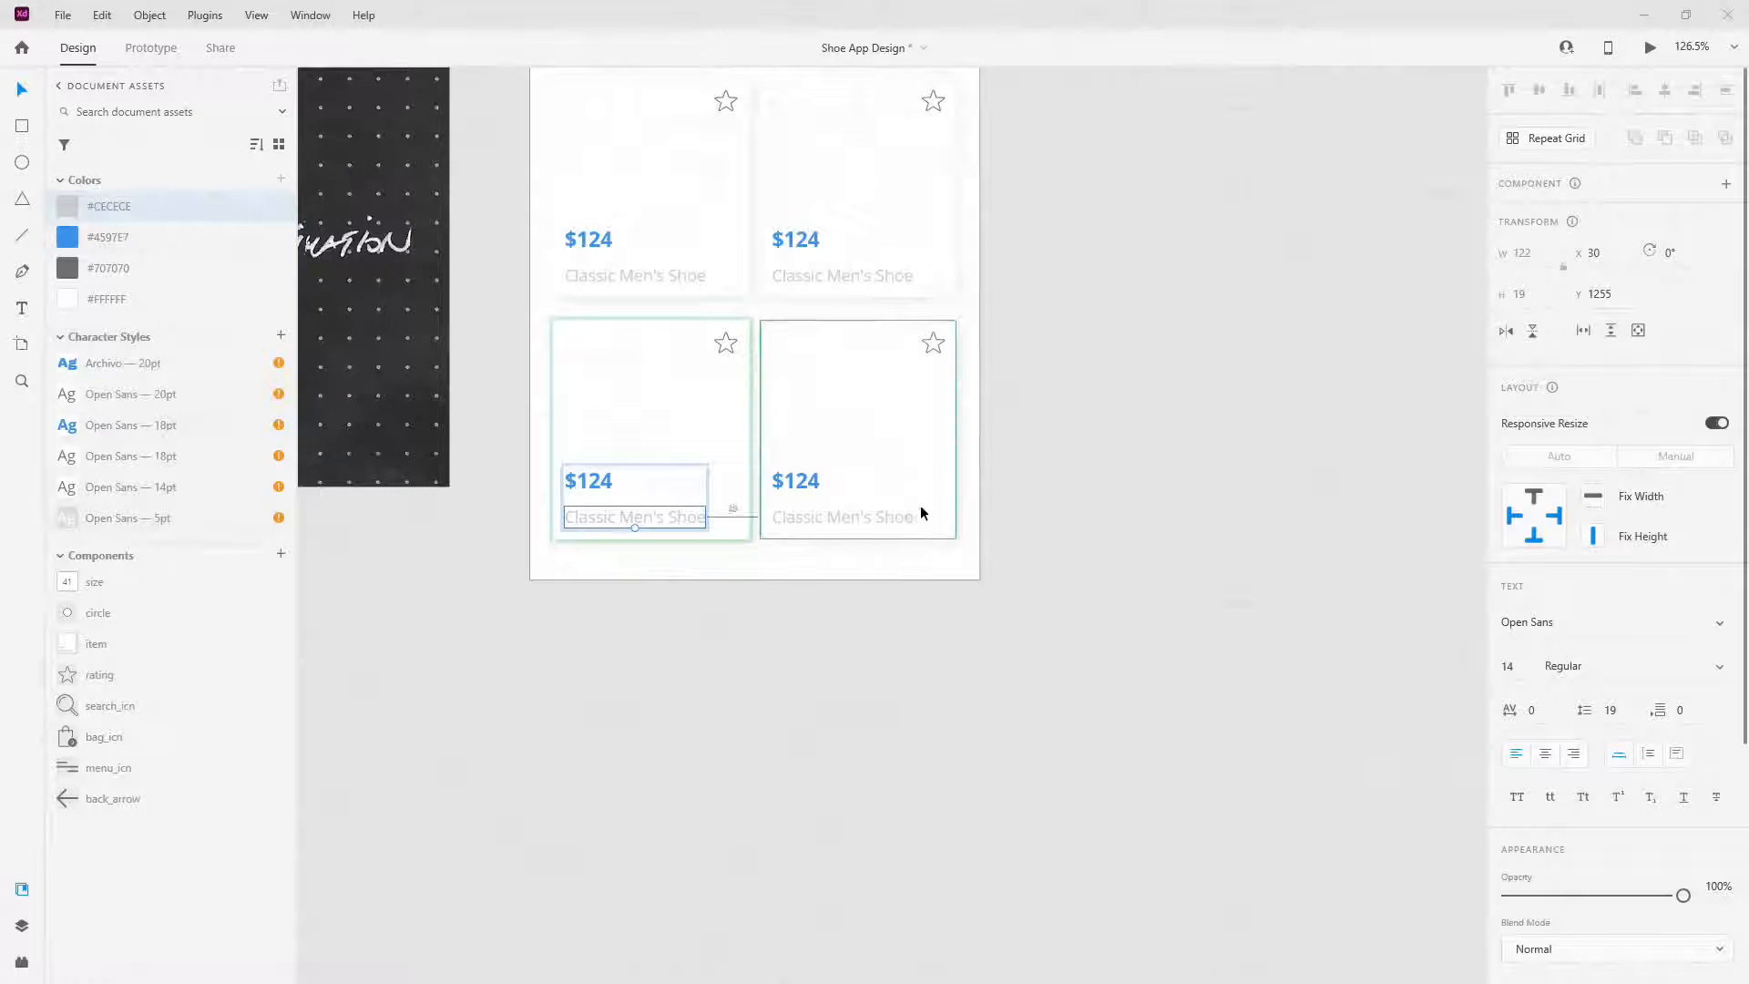
scroll(803, 510, up, 5)
scroll(928, 526, down, 5)
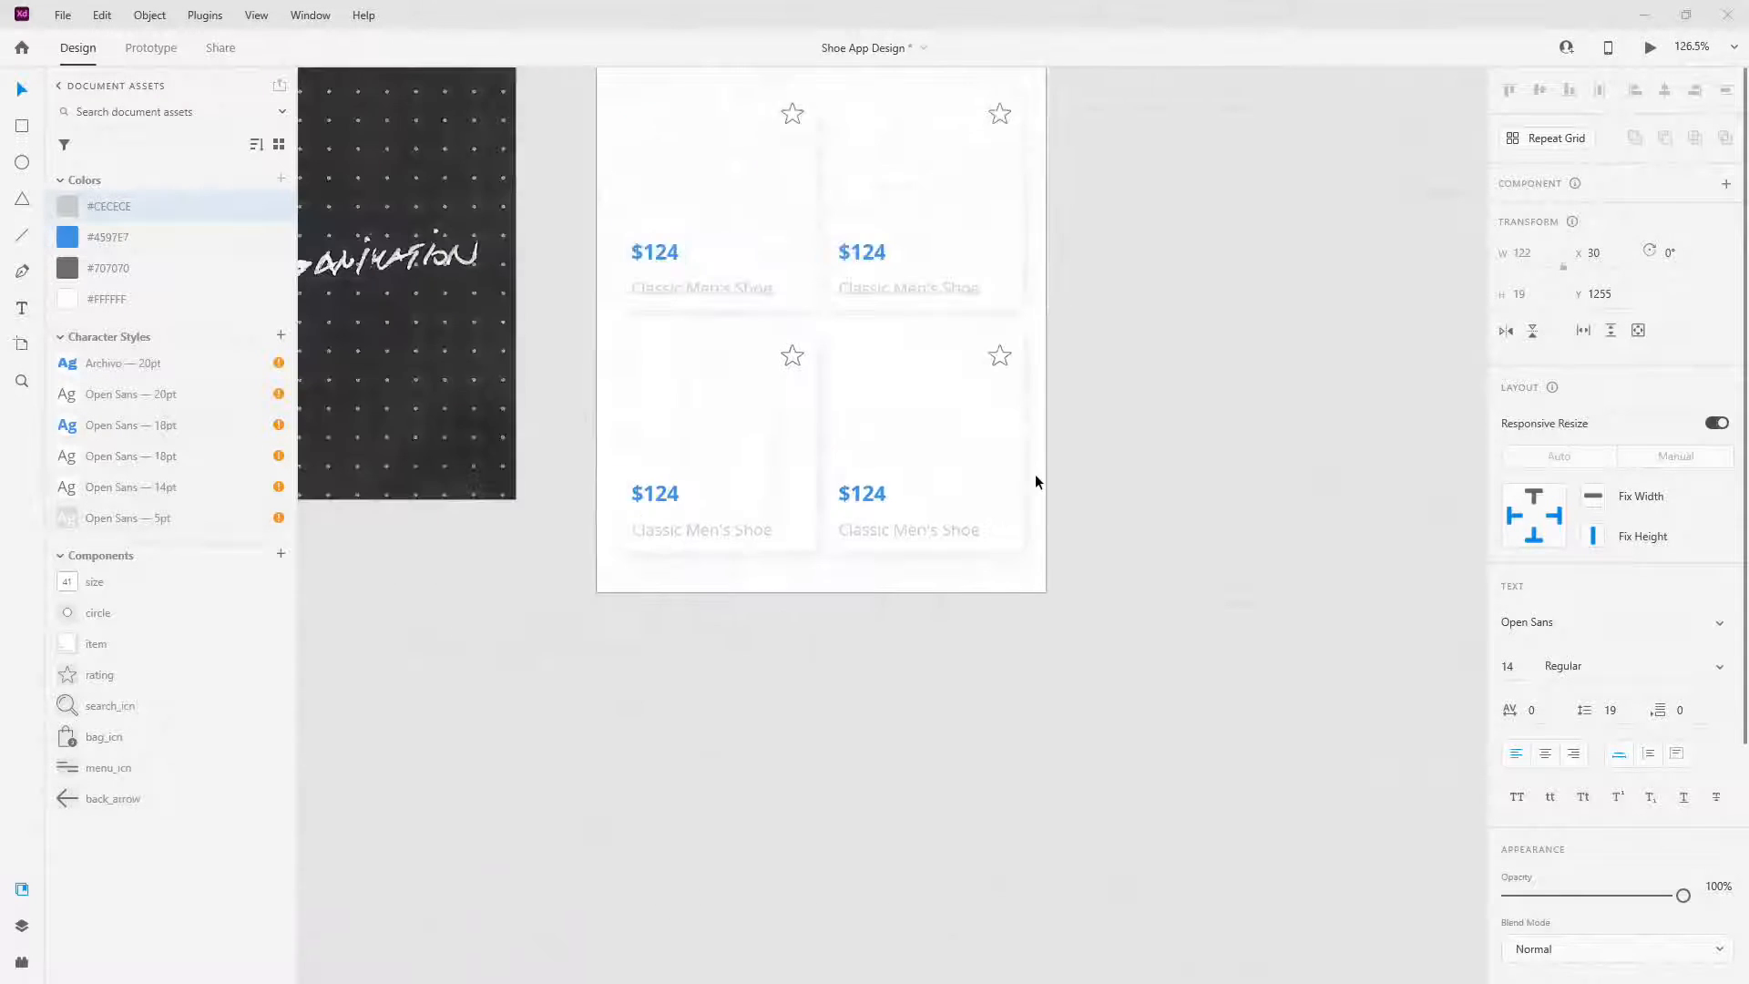
- Delete the pagination group under the main image in Product - Details – Design
click(24, 924)
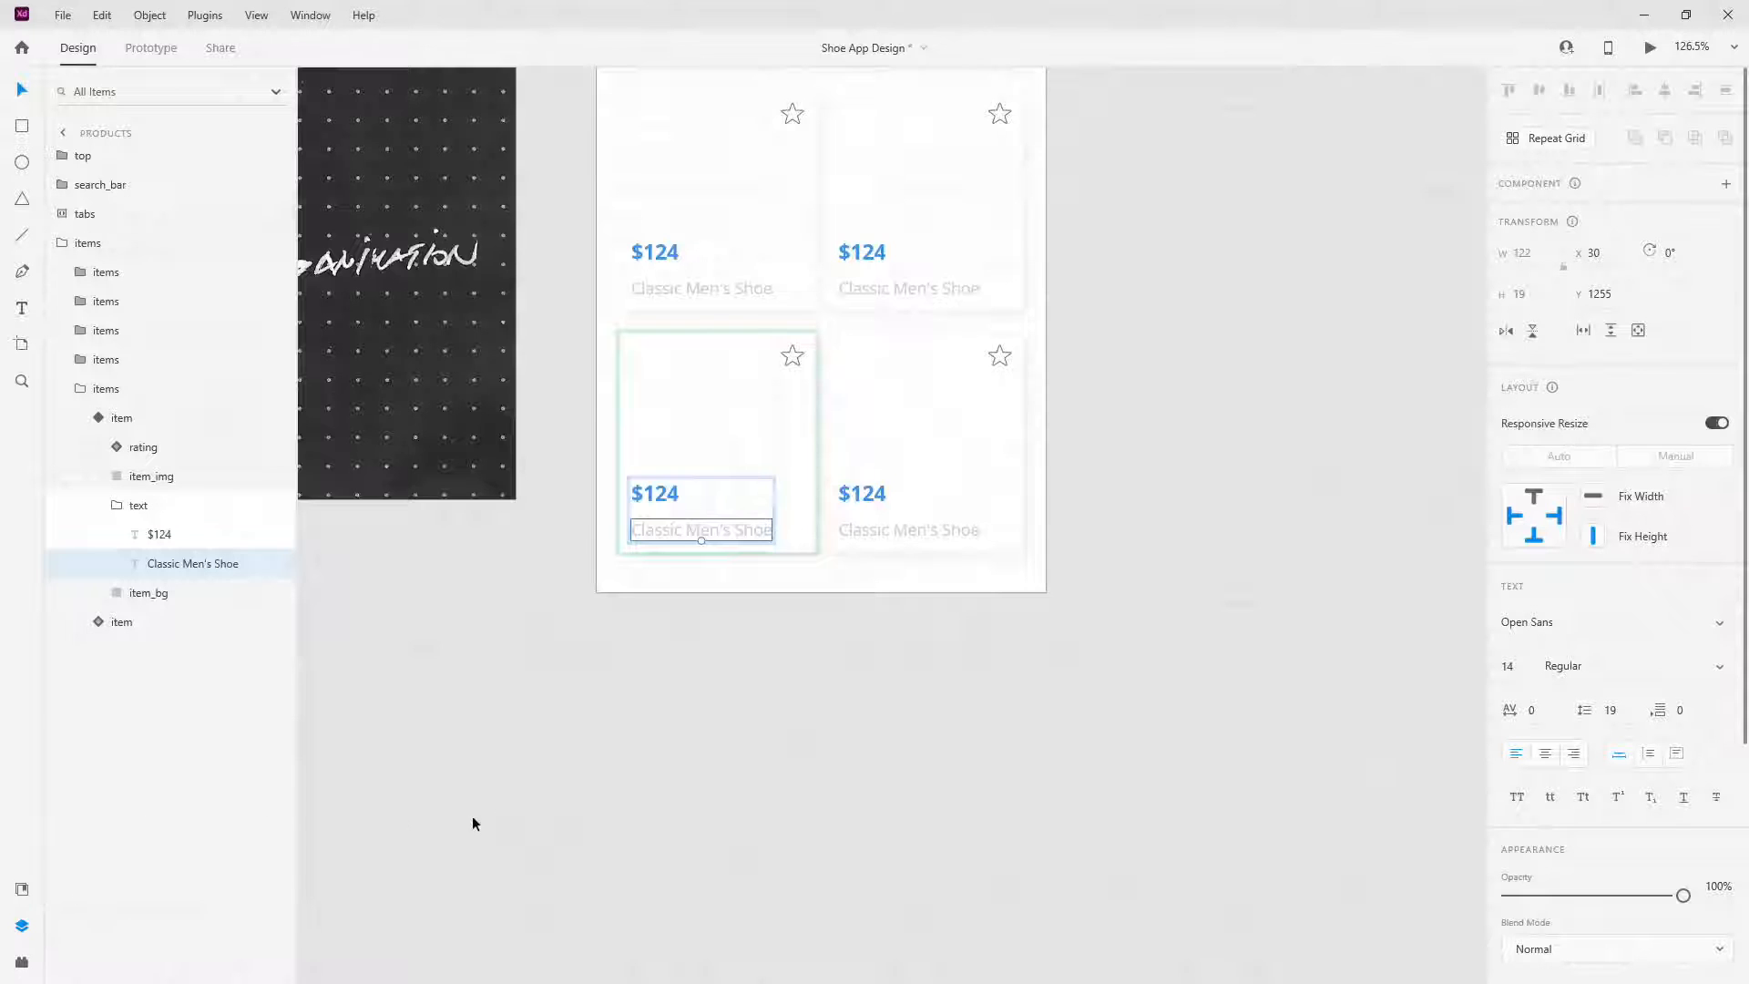
scroll(544, 794, down, 5)
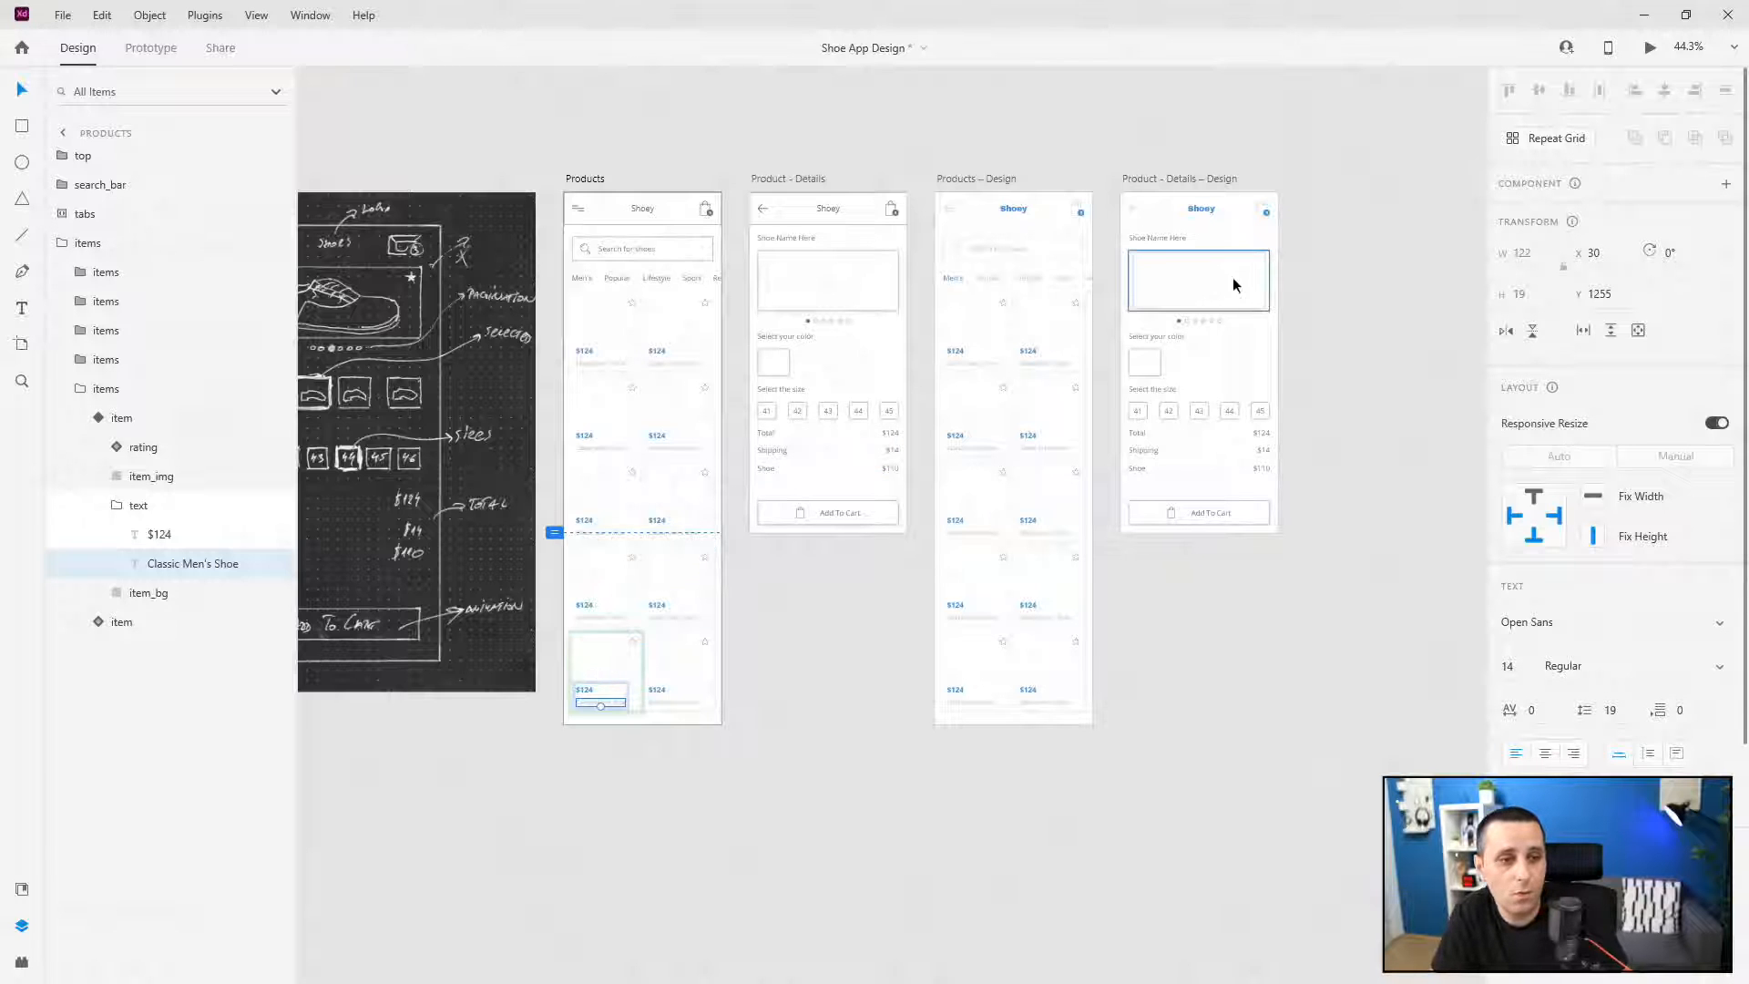
ctrl+scroll(1202, 269, up, 2)
ctrl+scroll(1187, 256, up, 3)
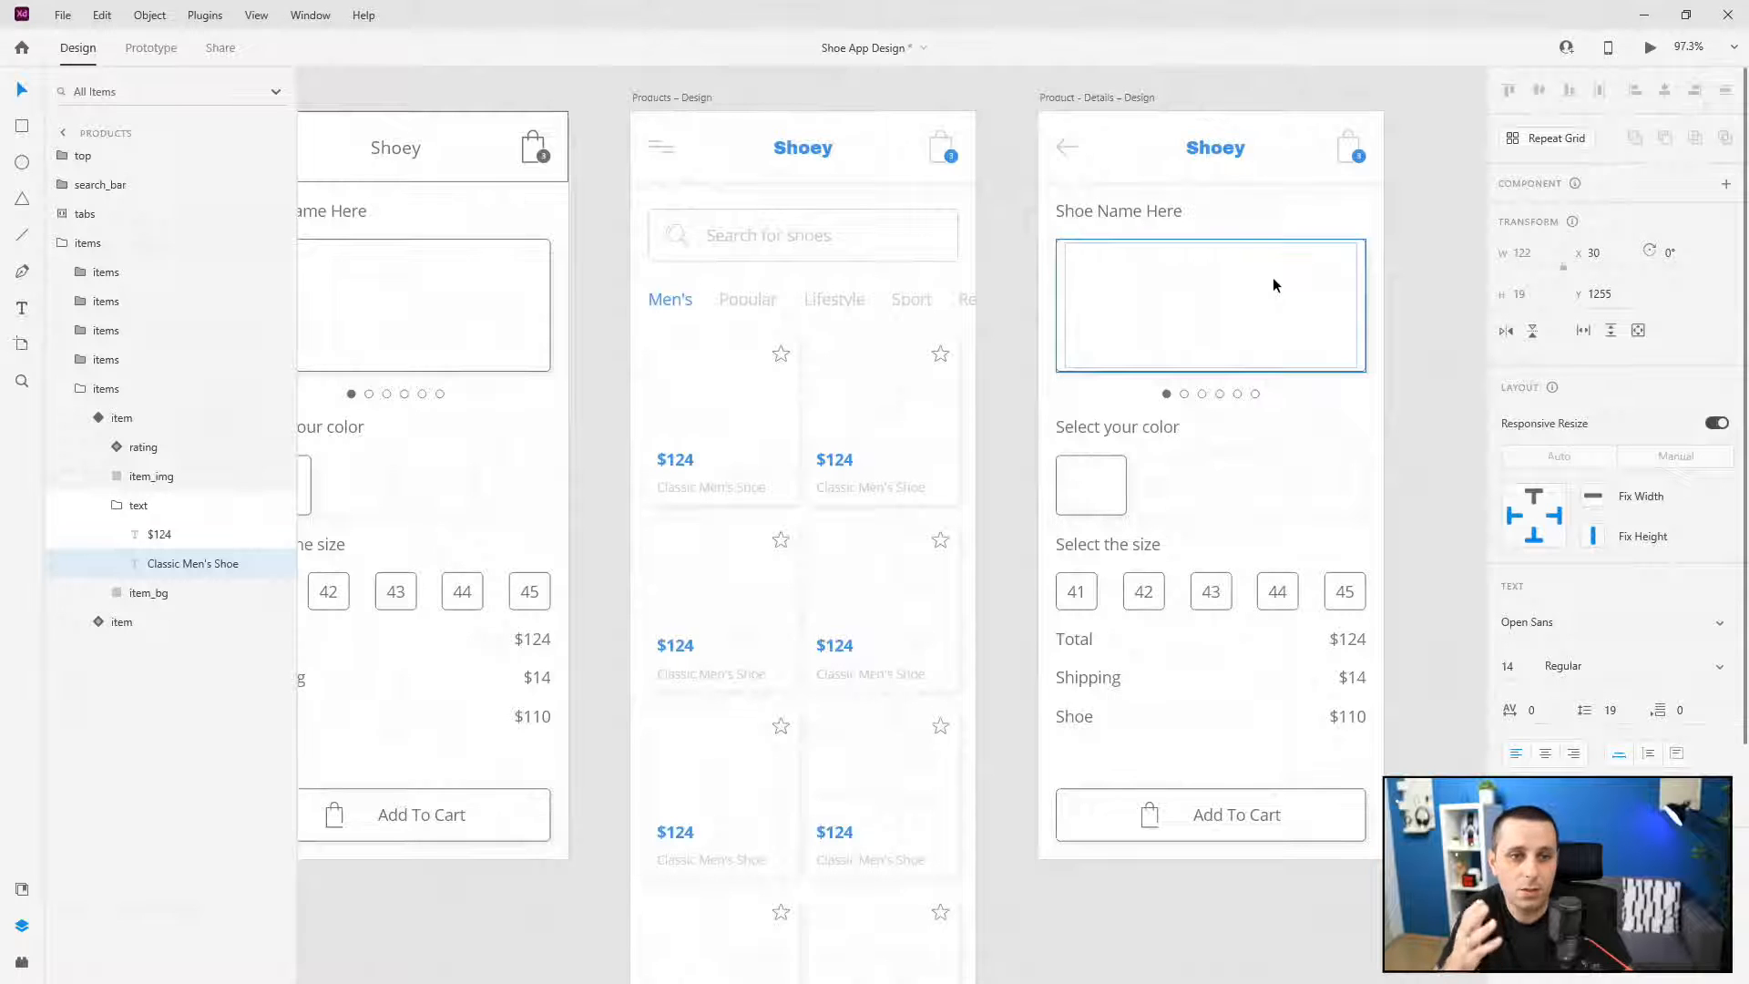
key(alt)
scroll(1280, 277, up, 10)
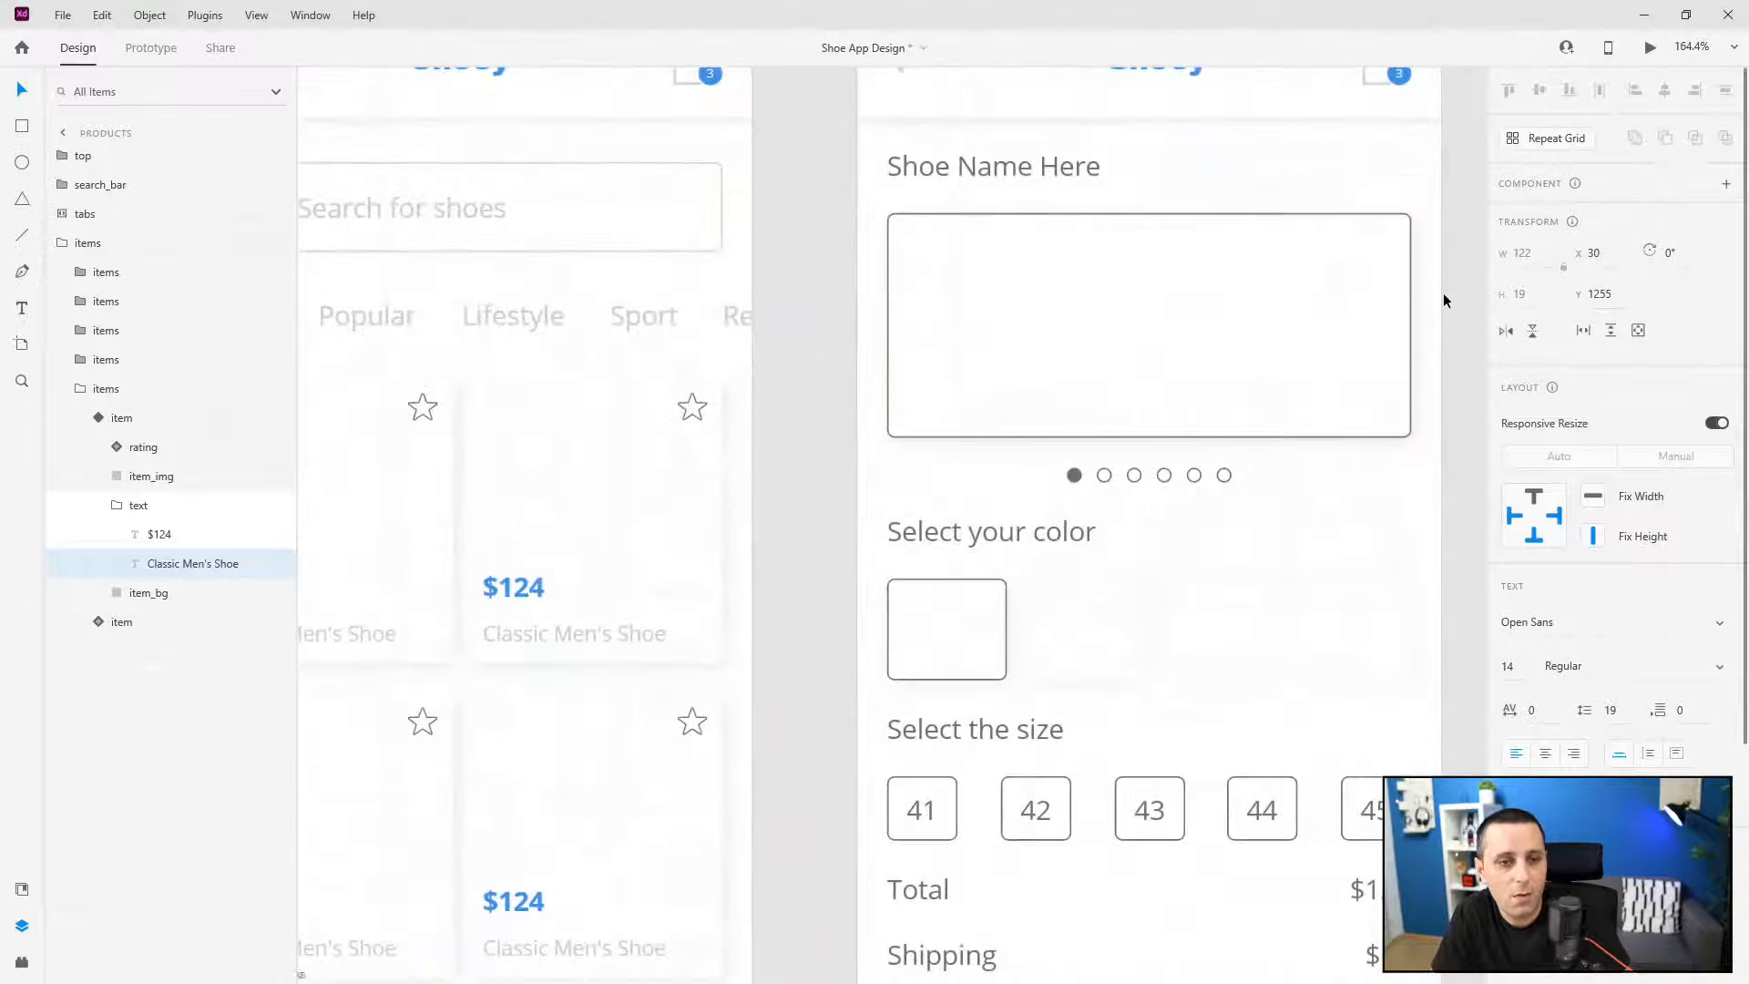
drag(1230, 299, 1133, 399)
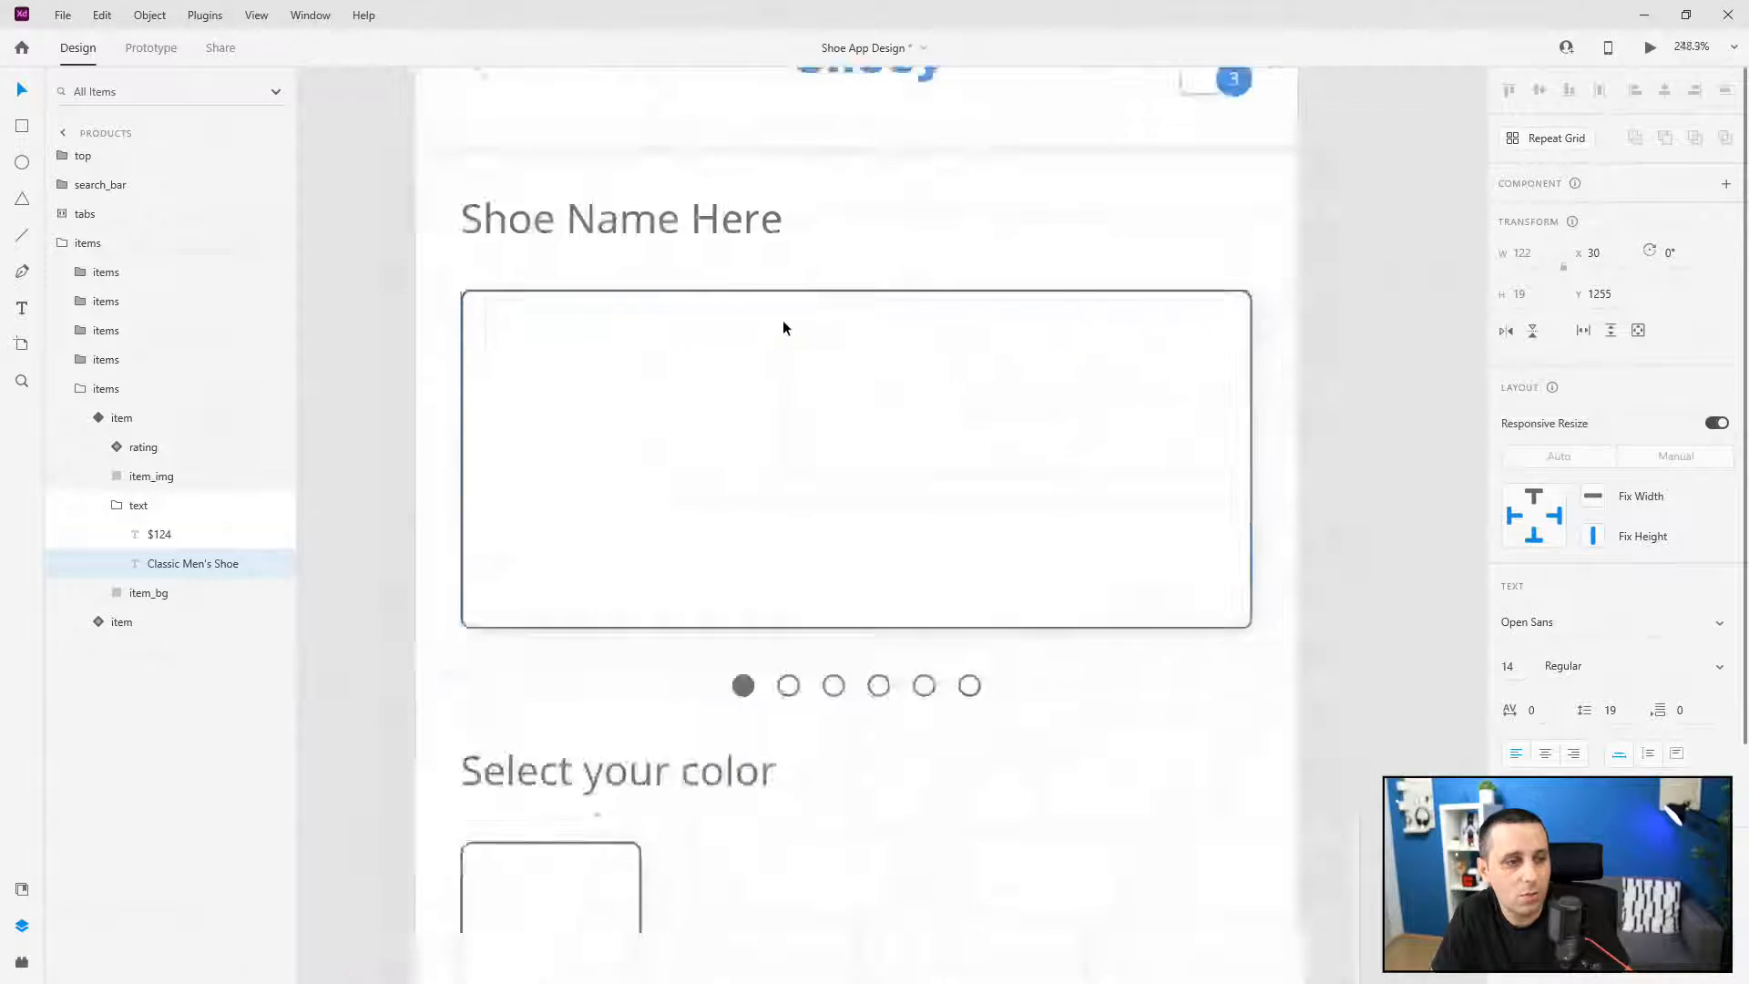
scroll(779, 320, down, 5)
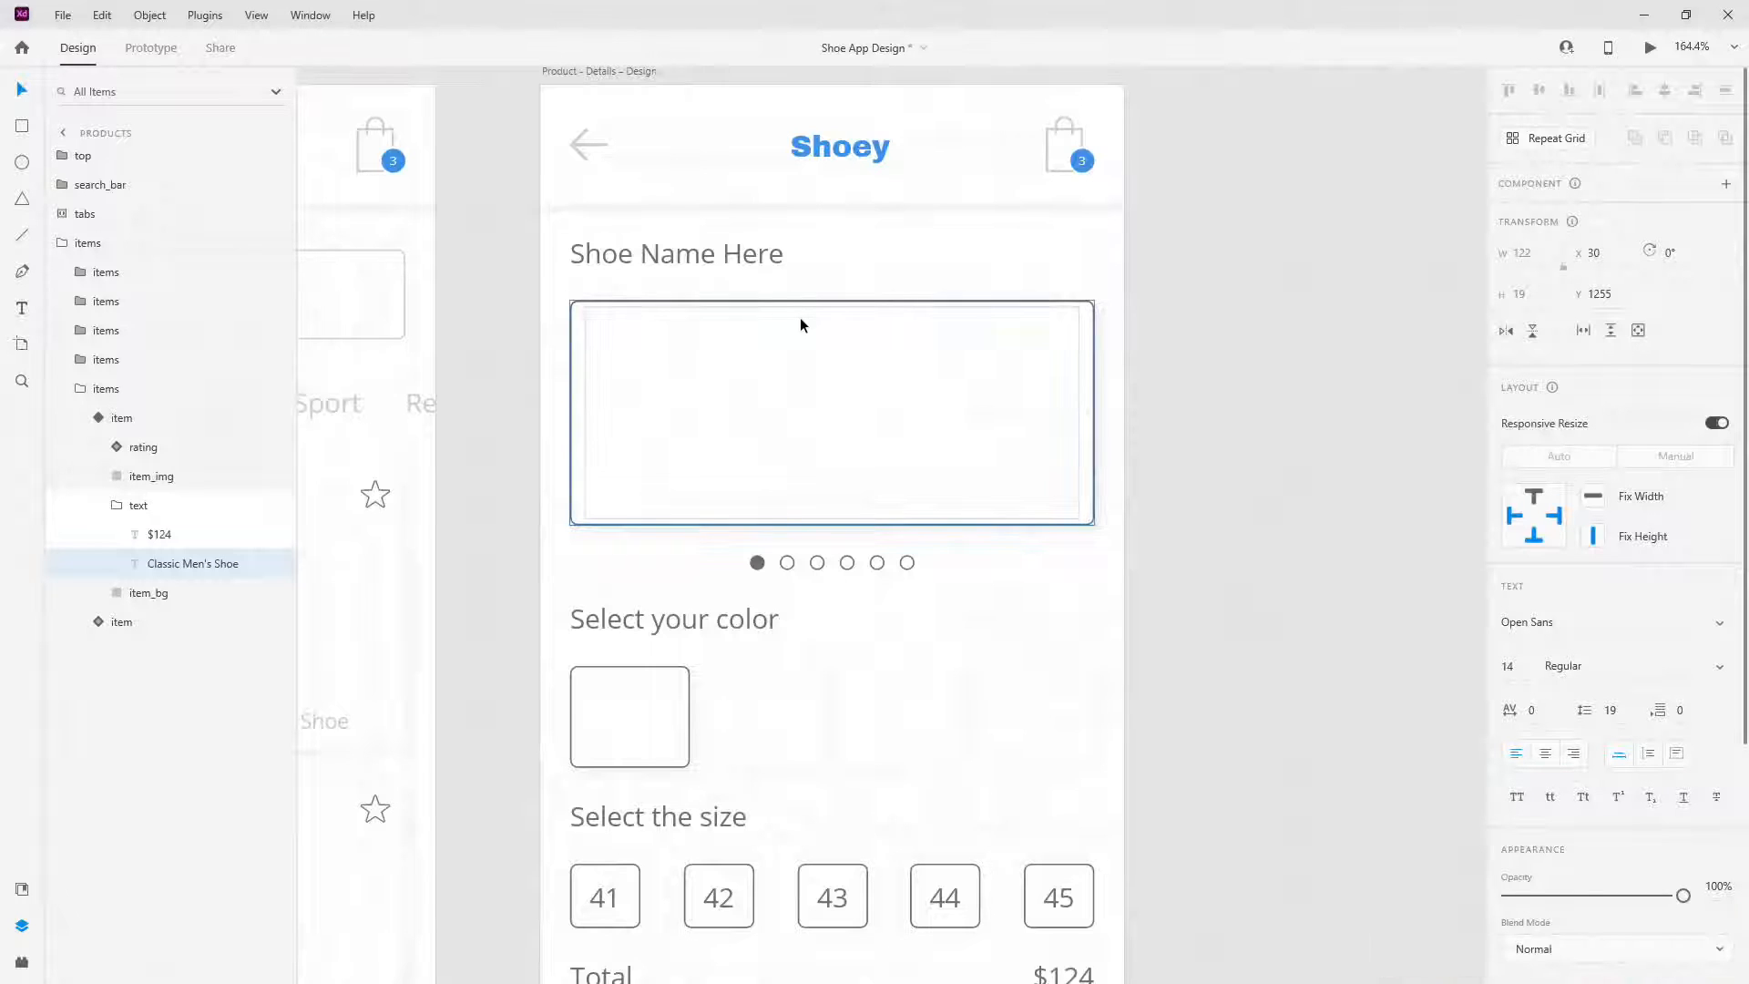
click(762, 259)
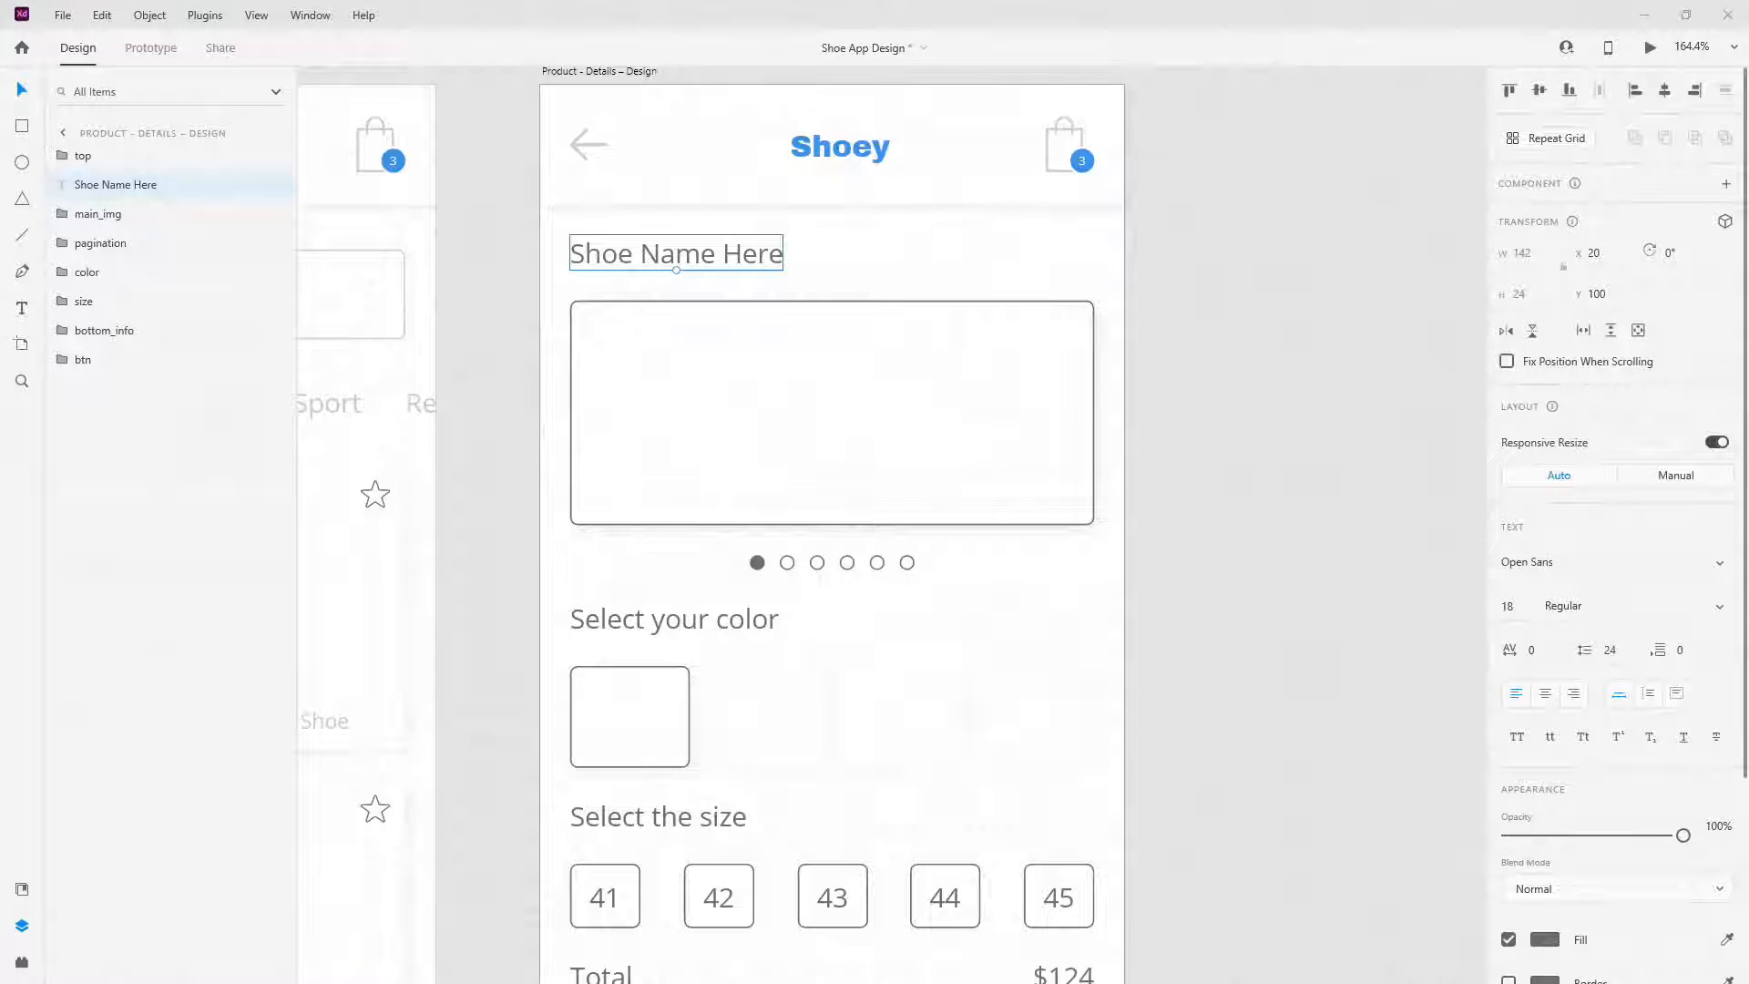
key(alt)
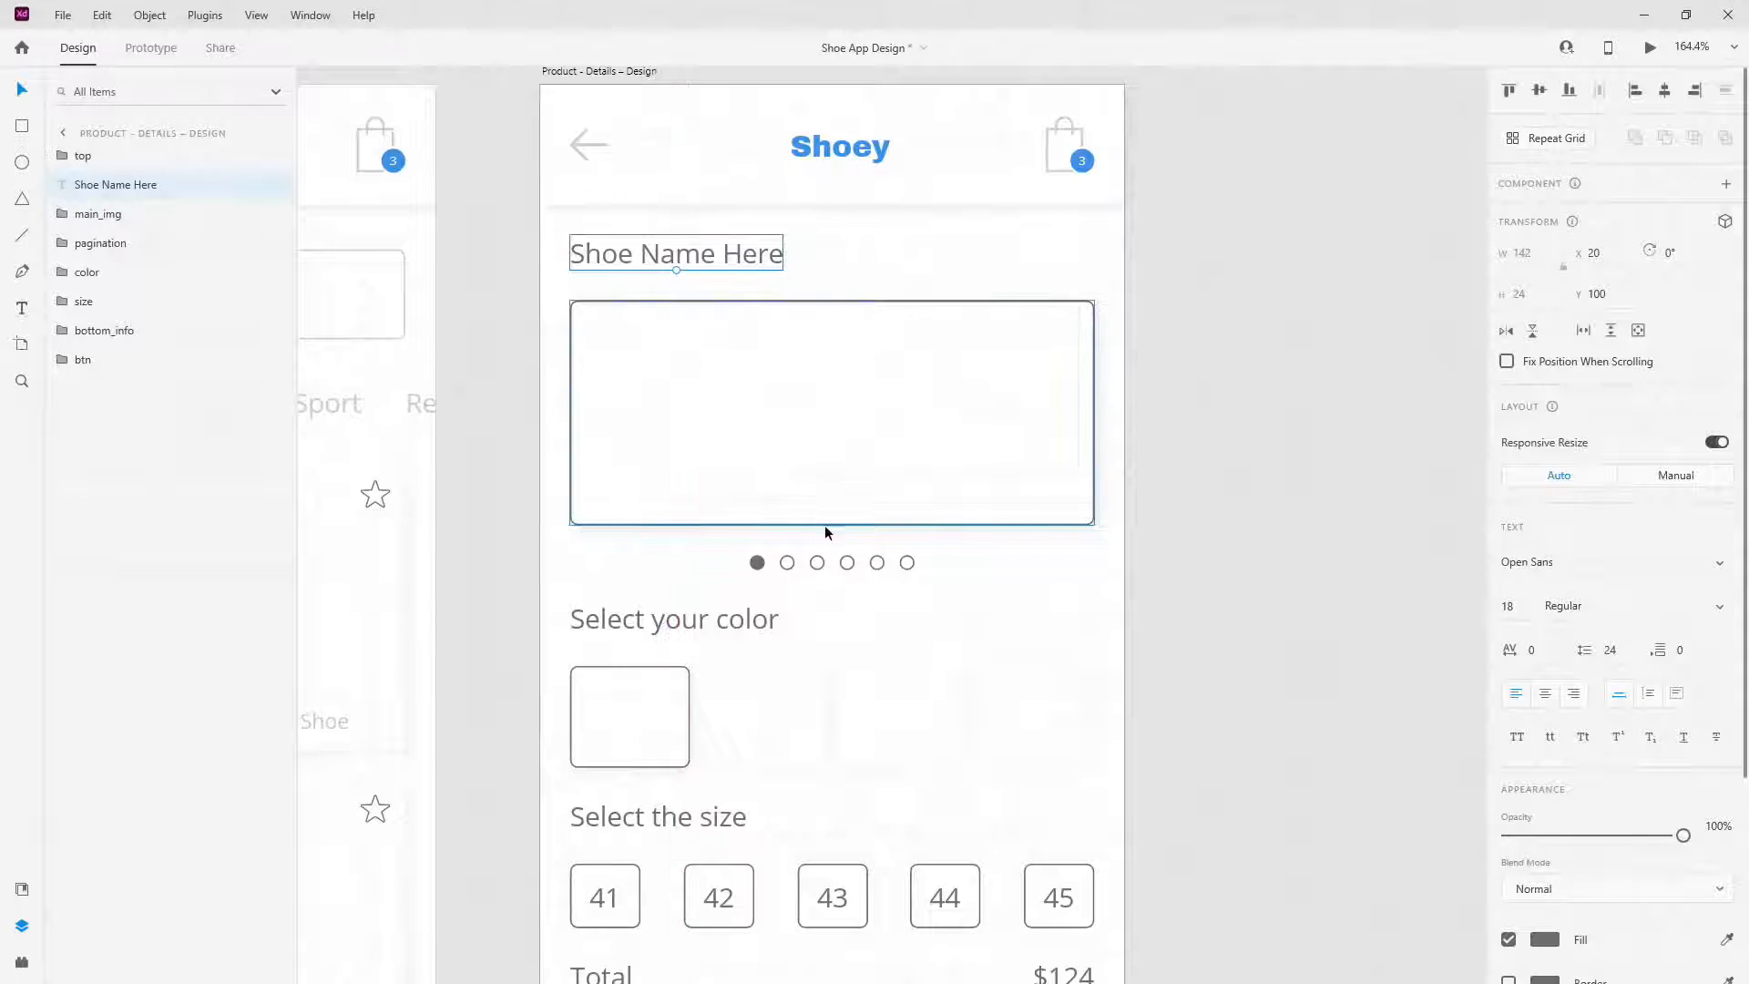
click(783, 562)
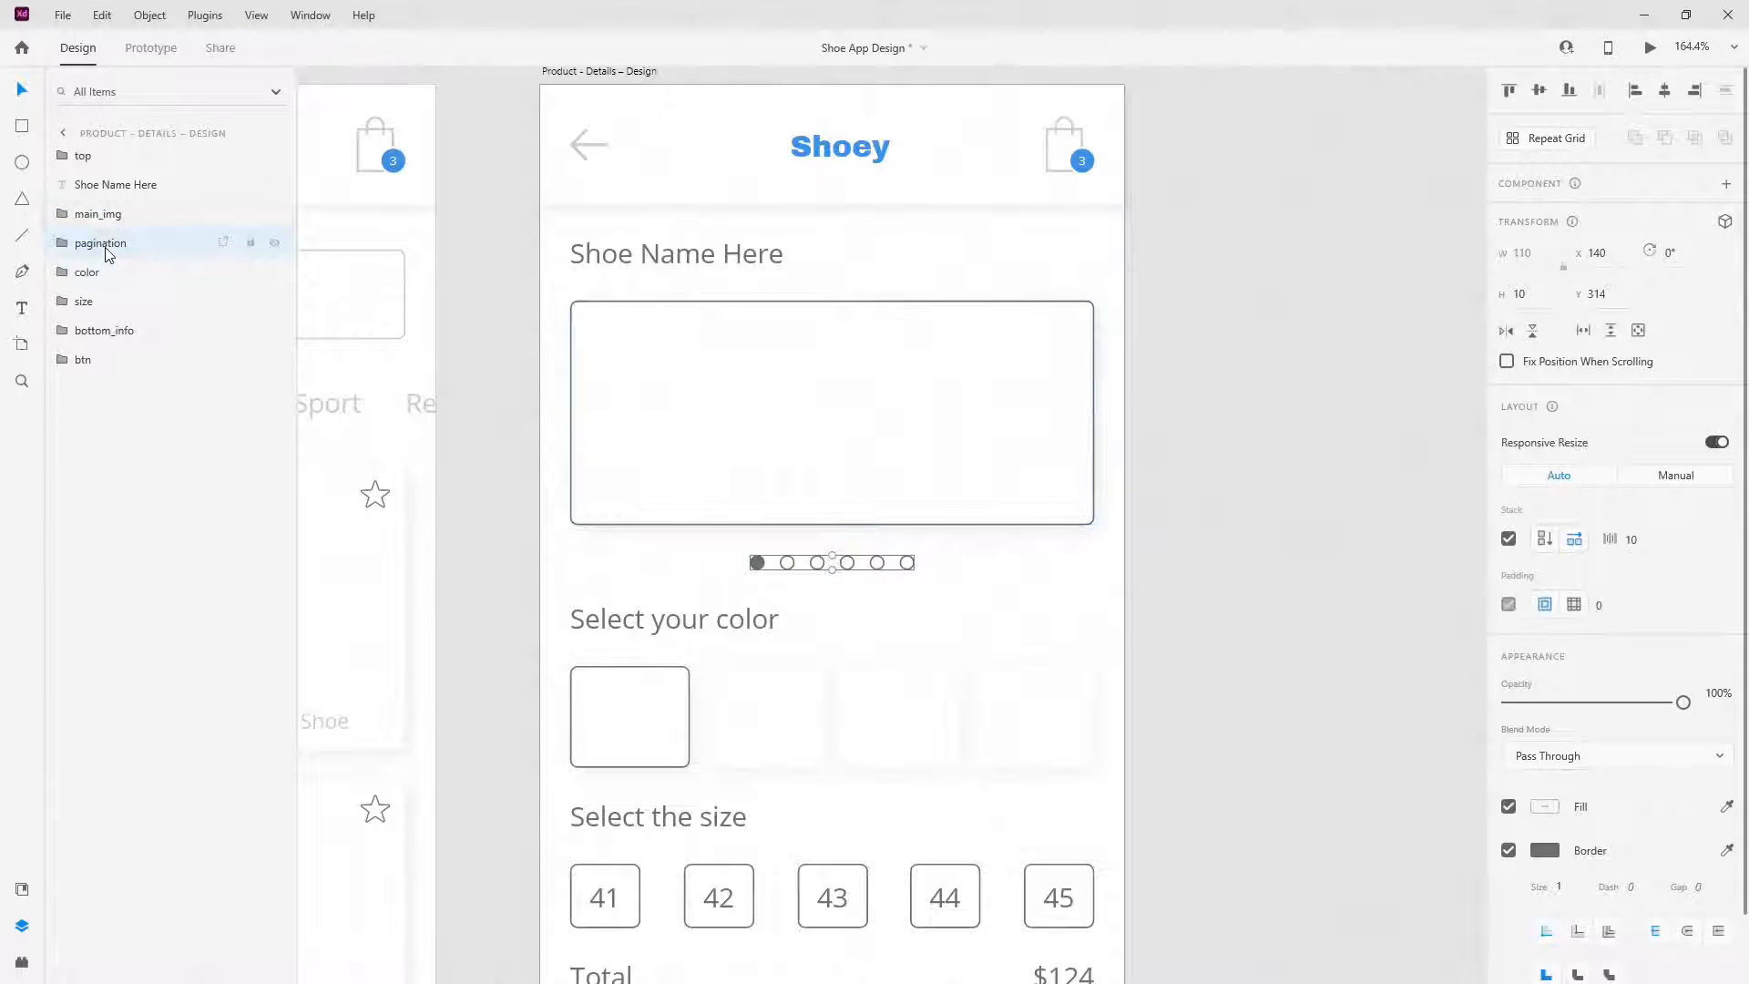
key(Delete)
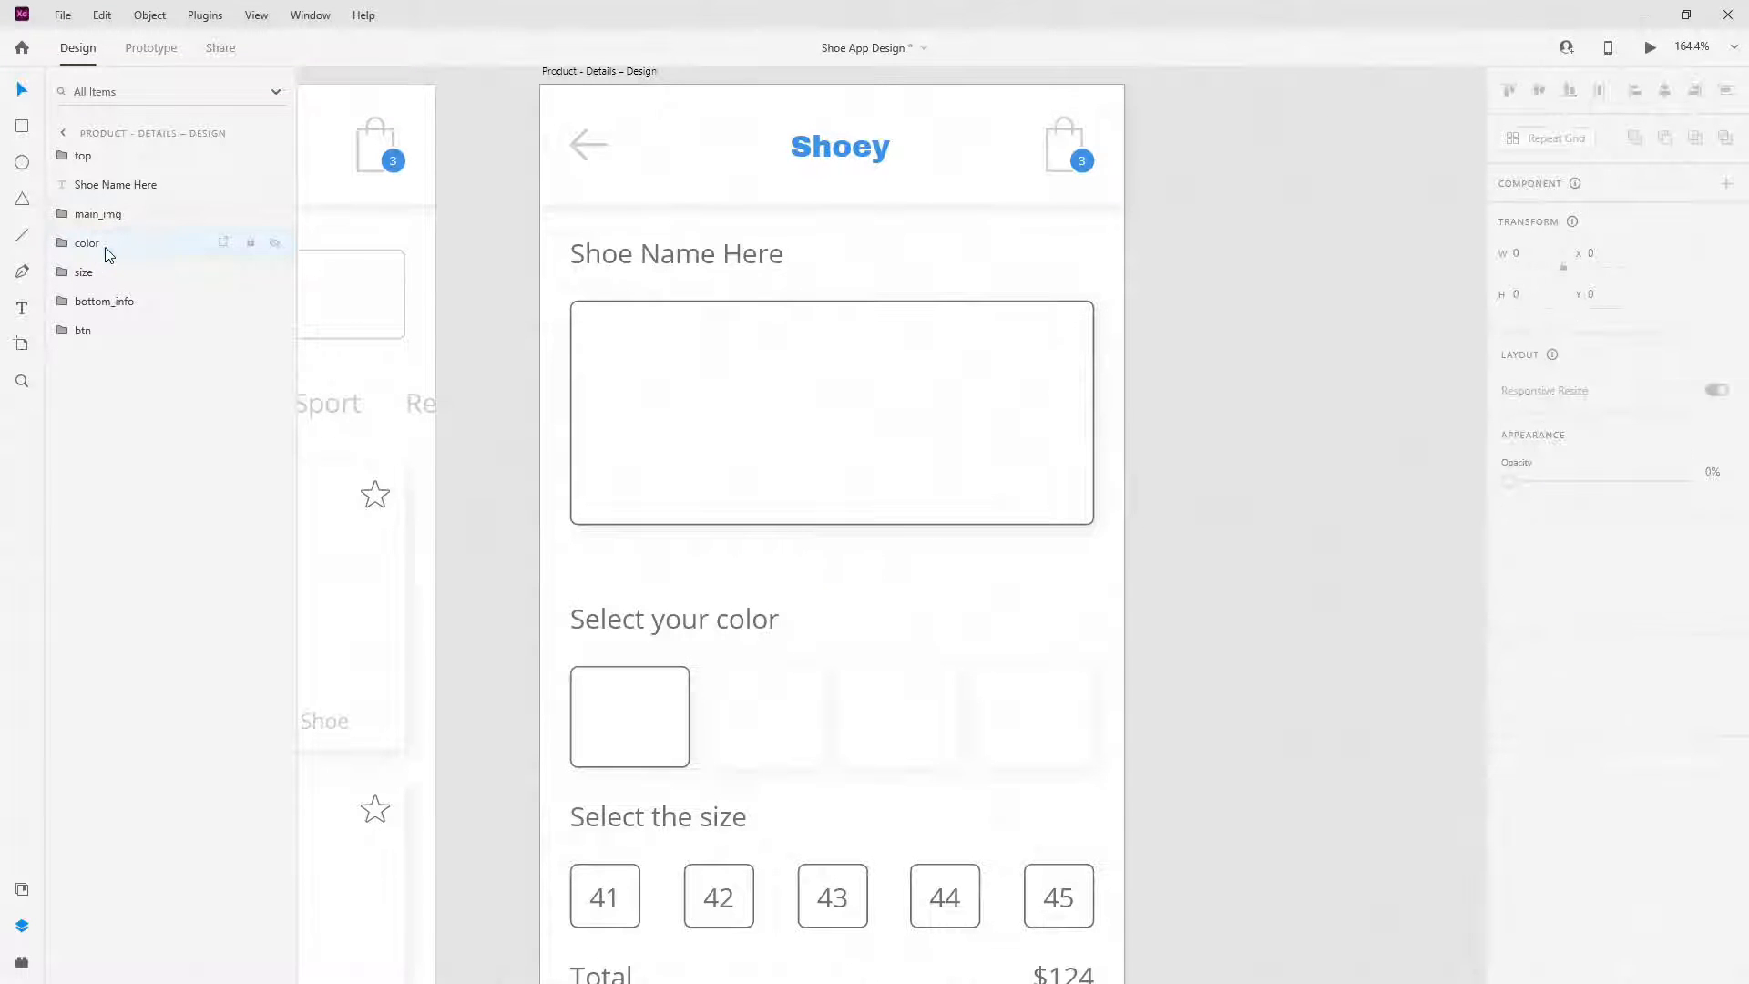
- Move the "Select your color" group up 20 px to Y 324, closer to the main image
click(676, 614)
key(alt)
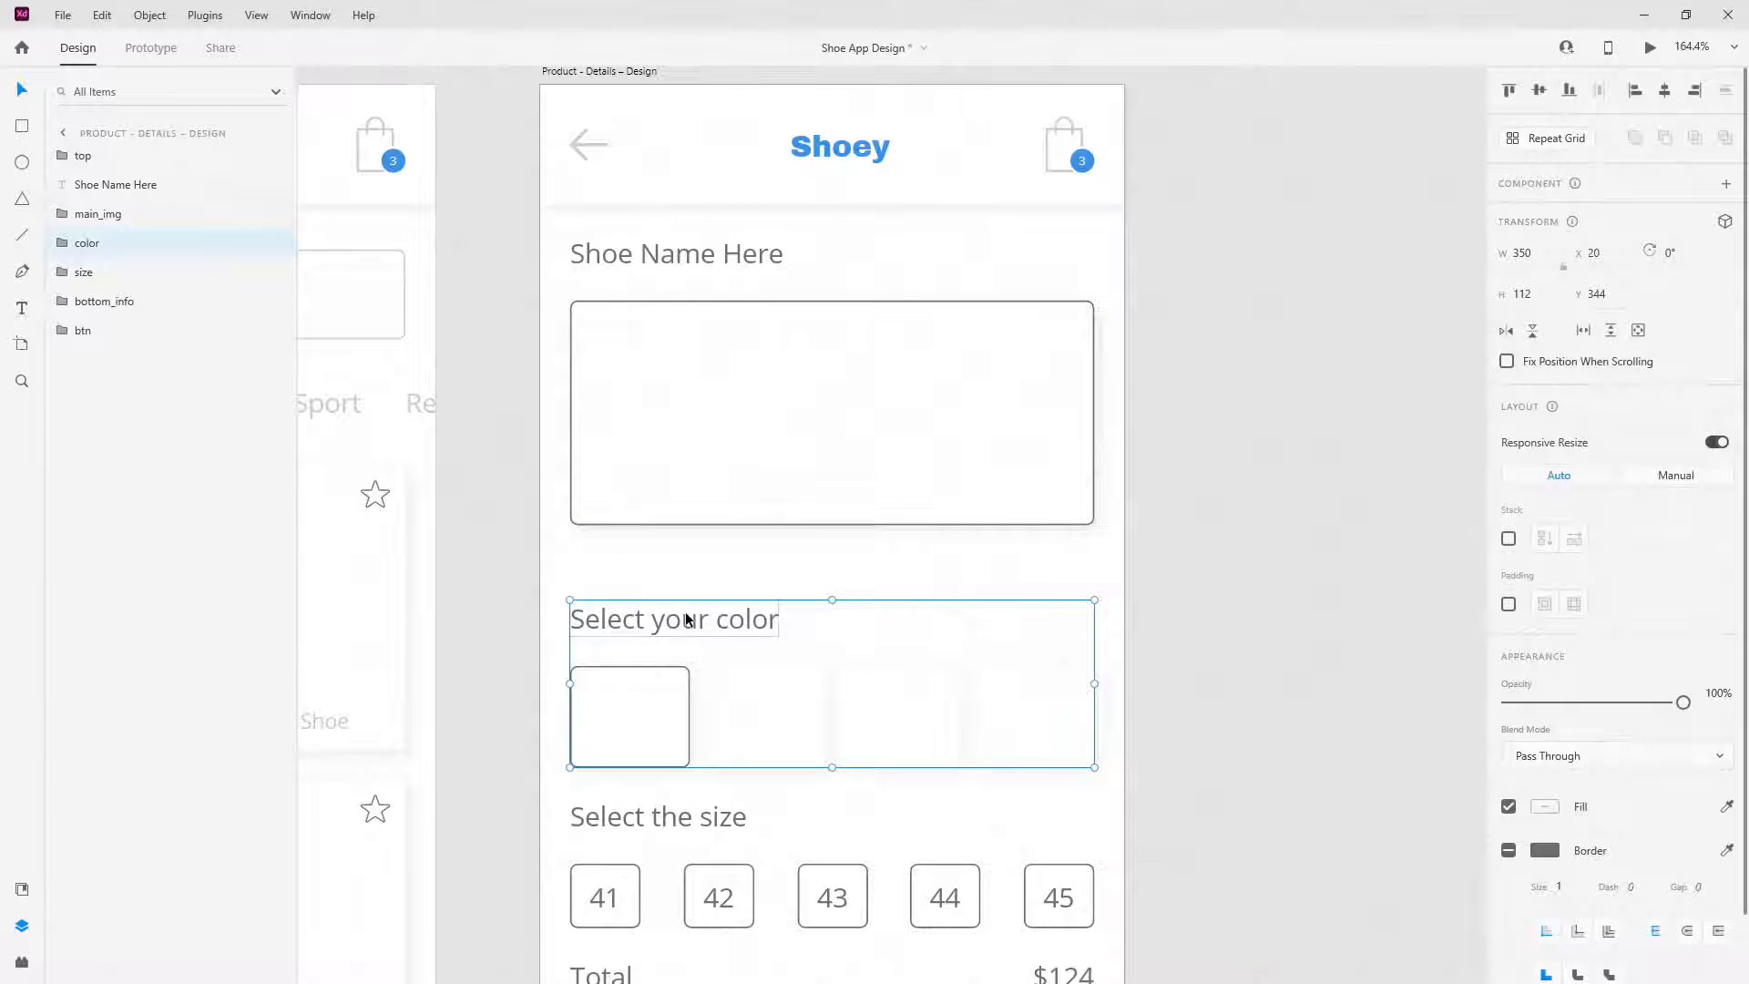
key(shift+Up)
key(shift+Up)
scroll(685, 611, down, 1)
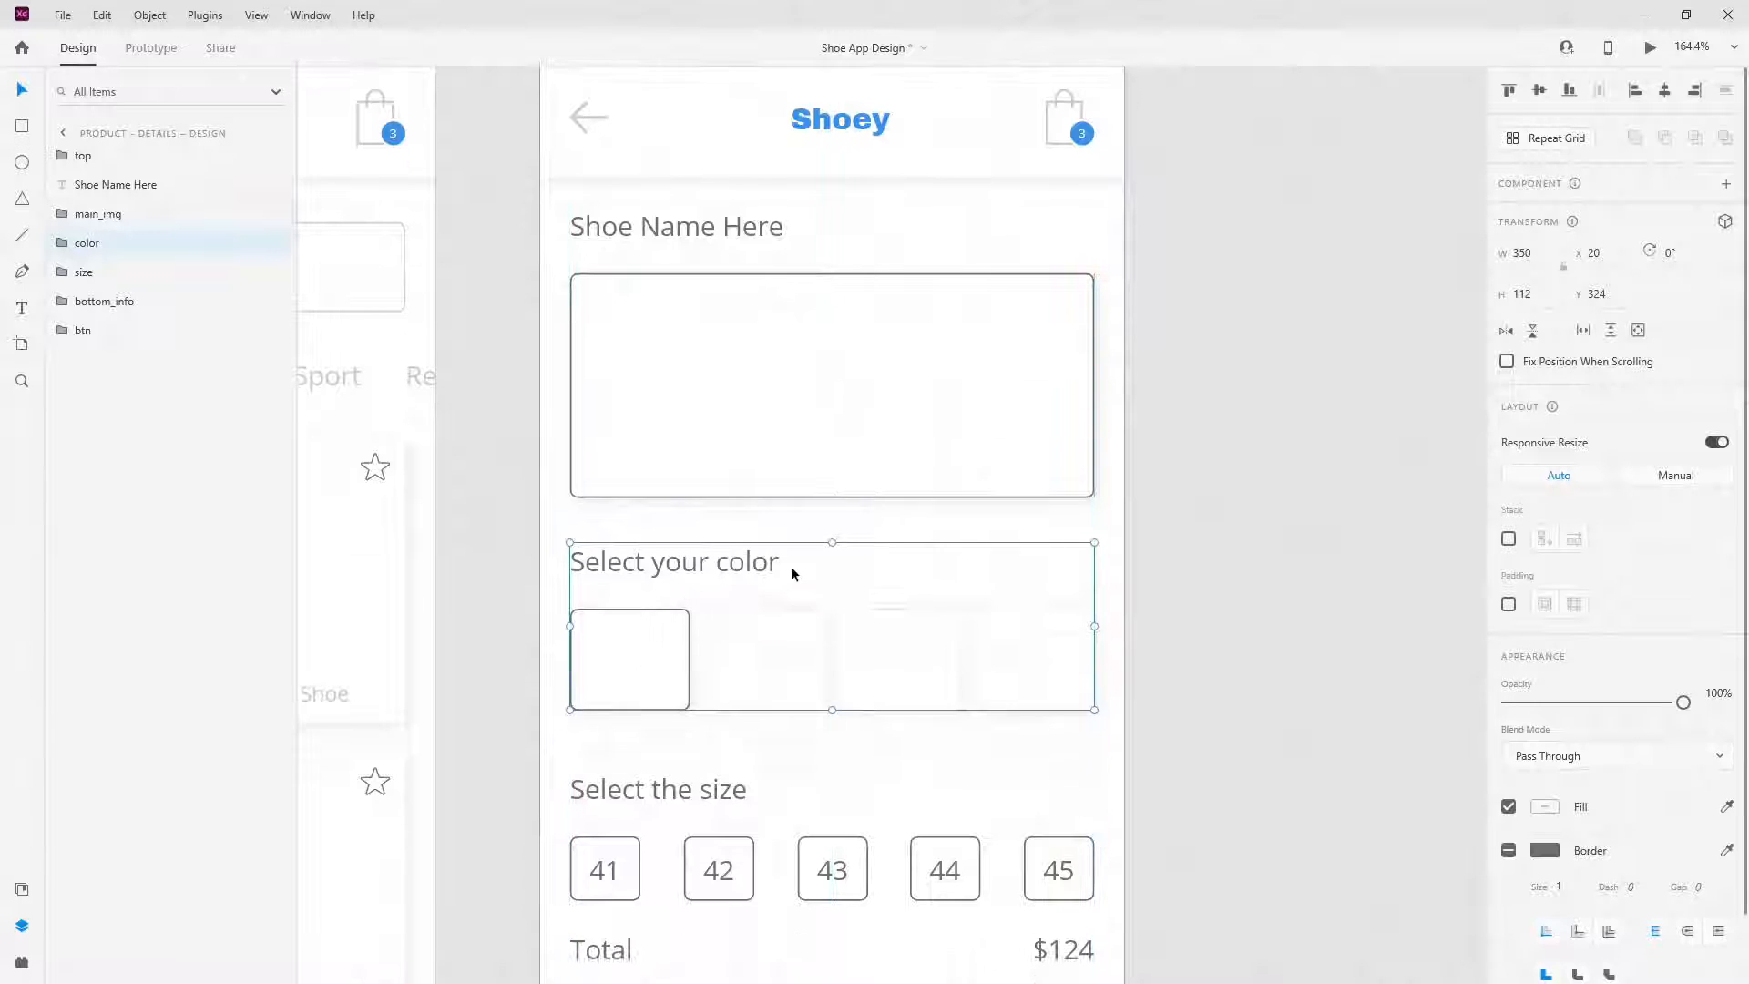
key(alt)
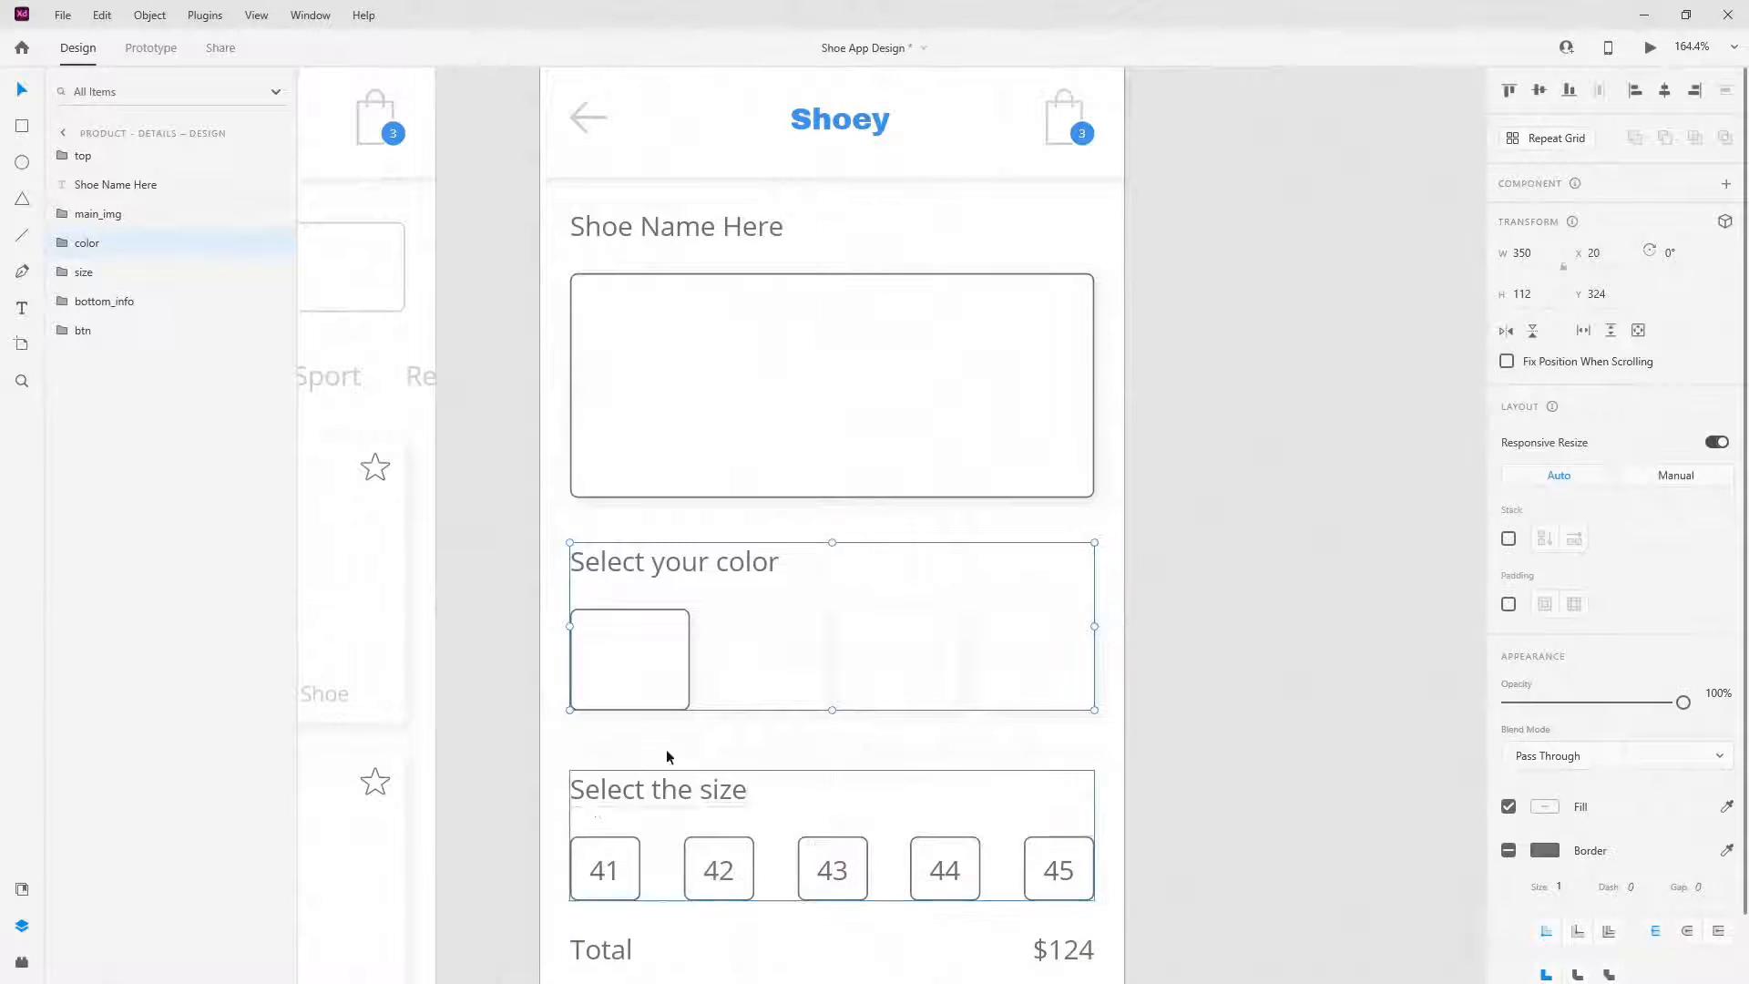
- Move the "Select the size" group up to Y 466, evening out its spacing below the color group
scroll(684, 588, down, 5)
click(692, 489)
key(alt)
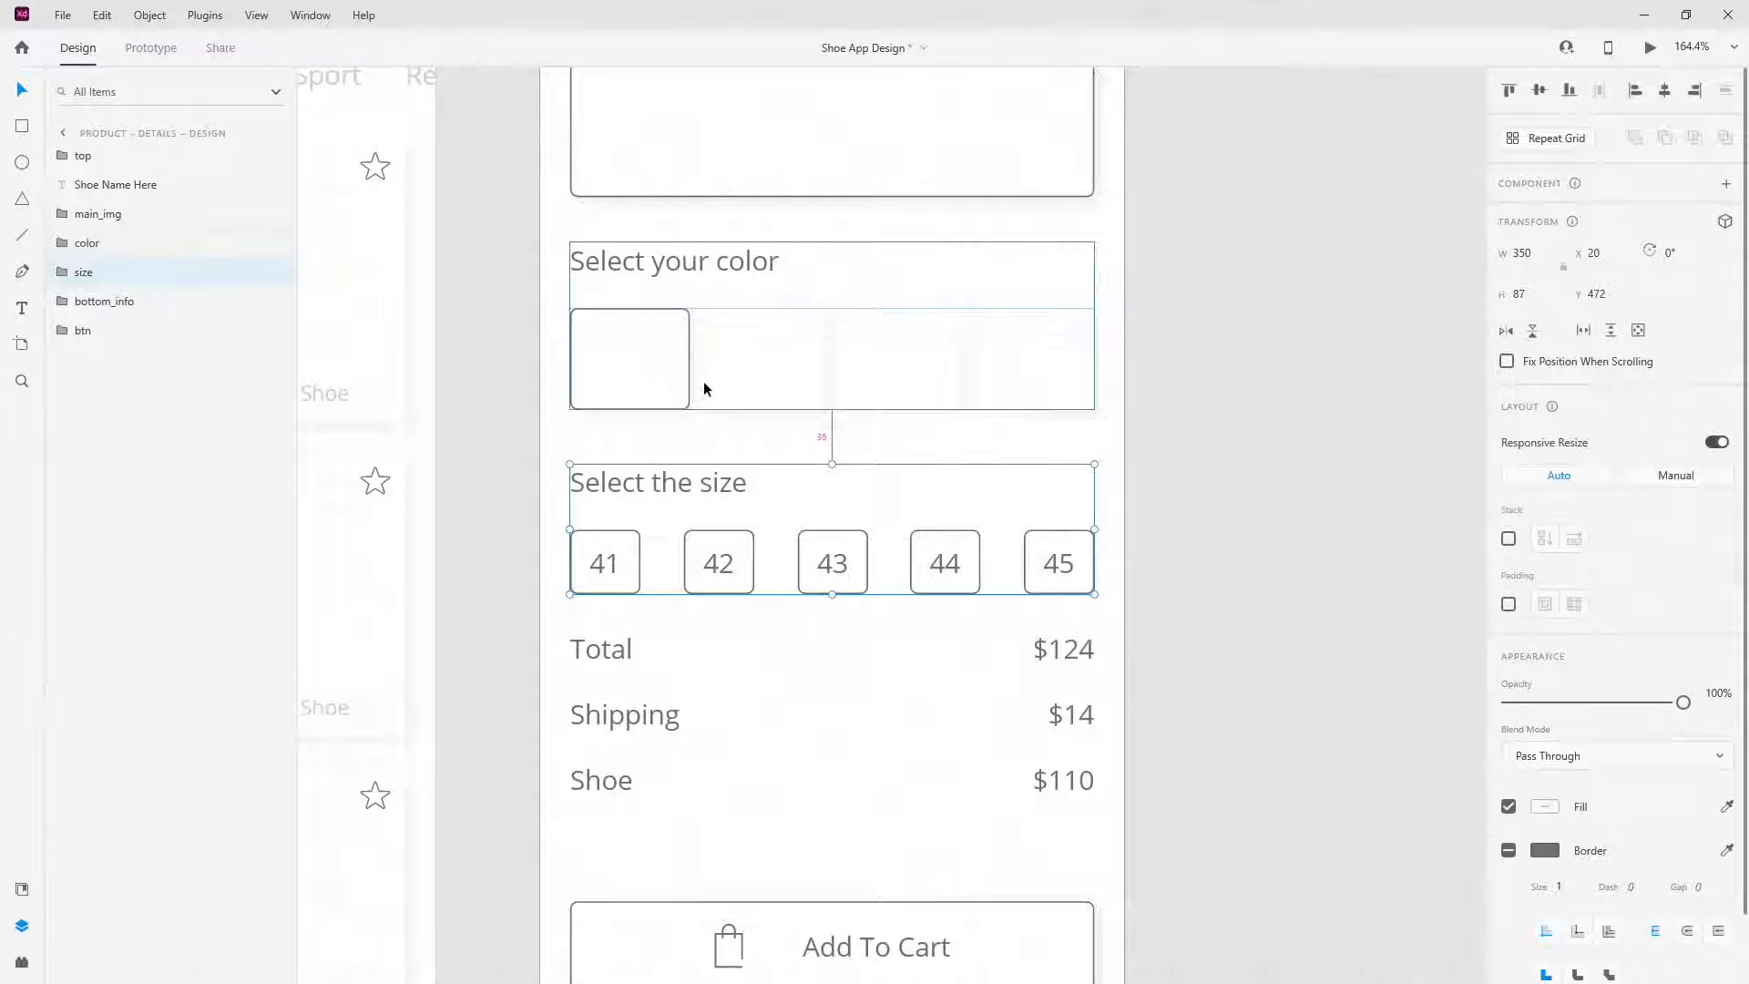
key(Down)
key(Down)
key(Down)
key(Down)
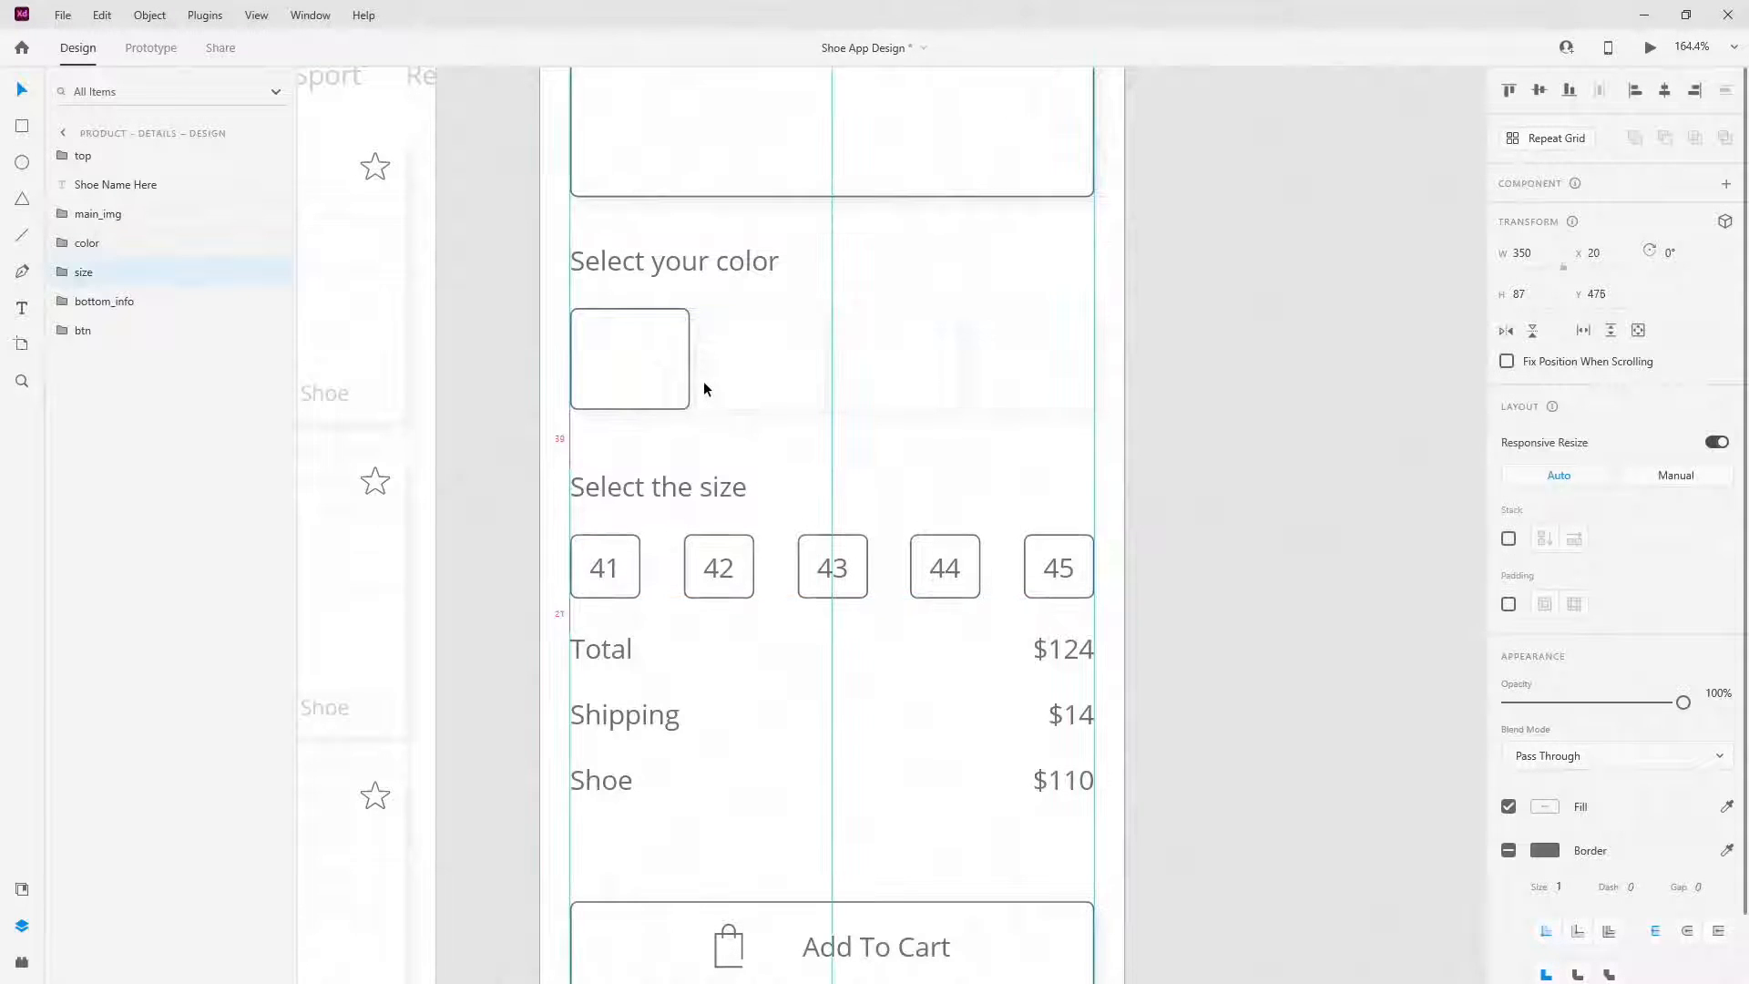
key(shift+Up)
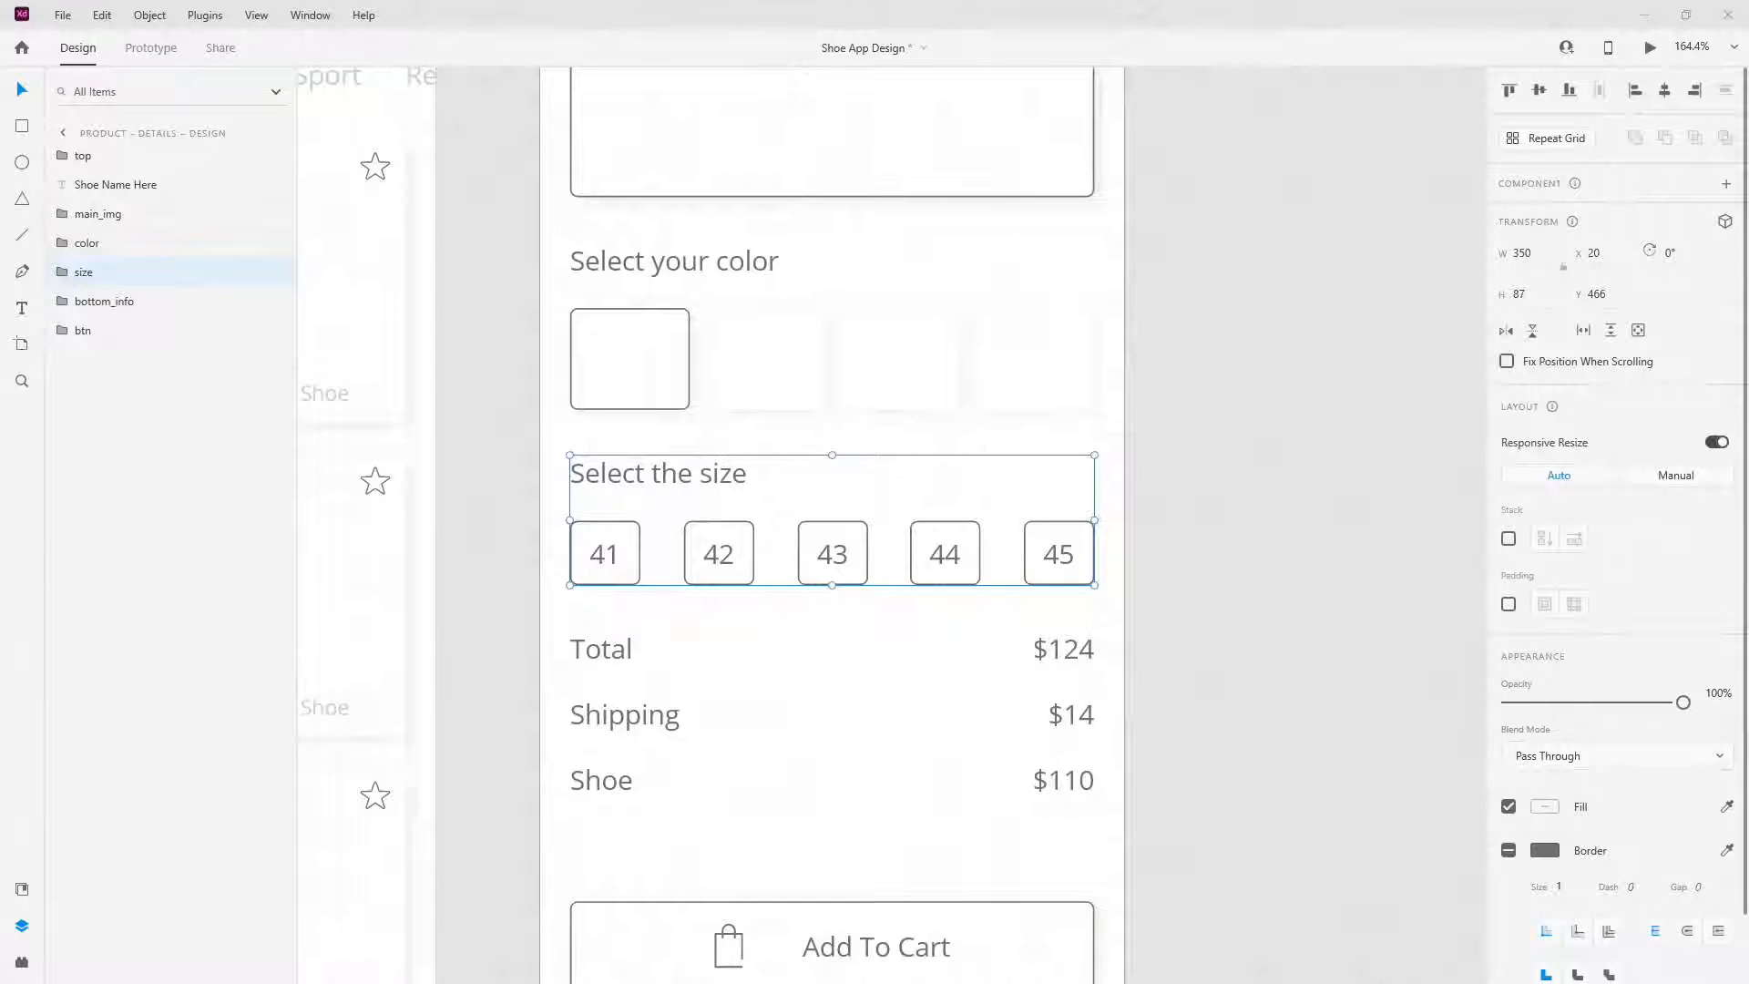
- Move the Add To Cart button group up 10 px to Y 754
scroll(654, 529, down, 3)
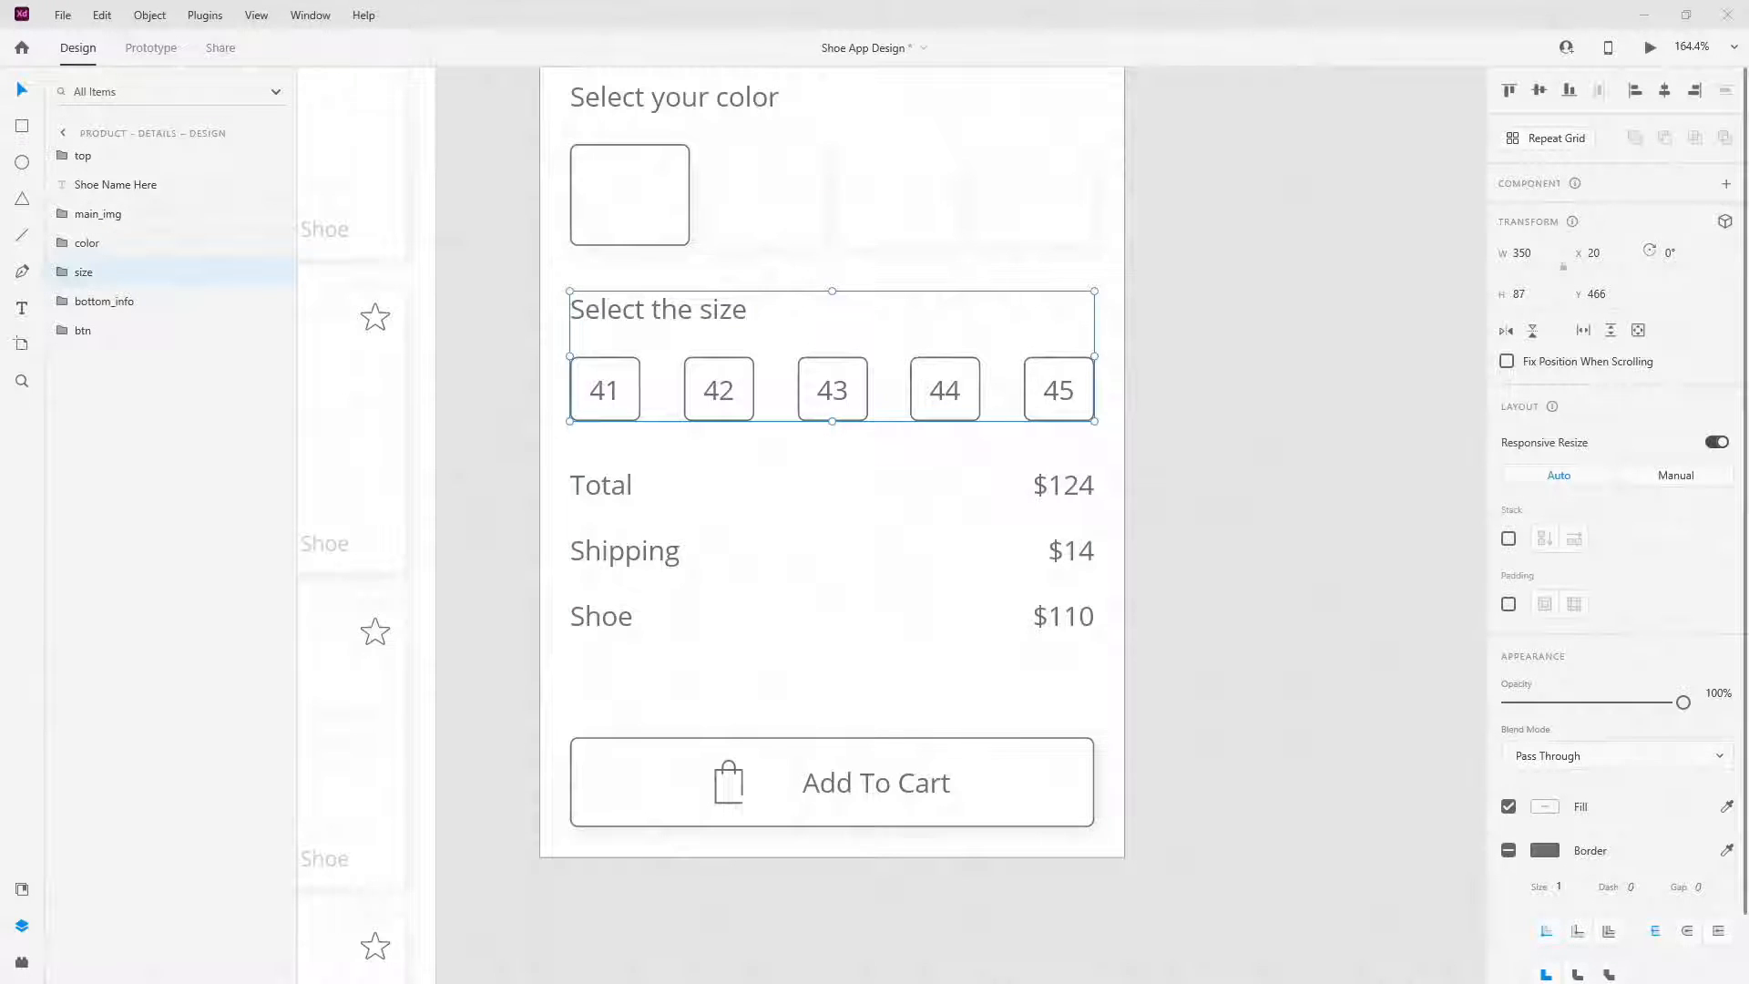
click(900, 762)
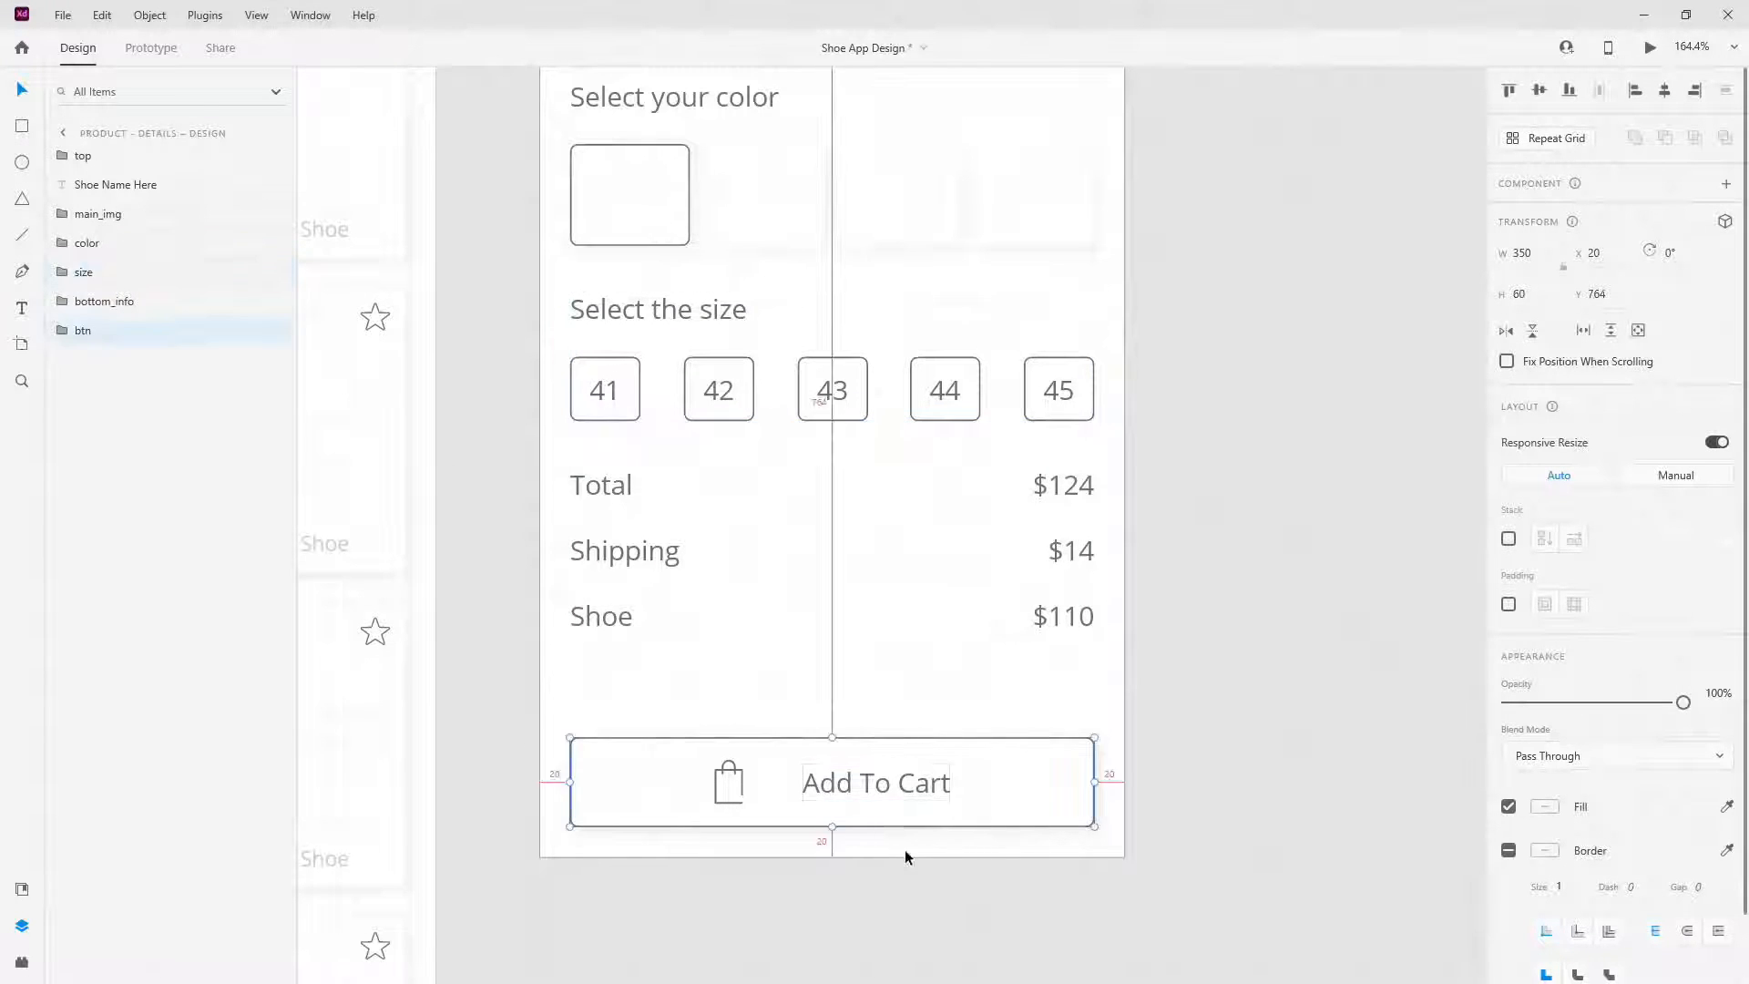
key(shift+Up)
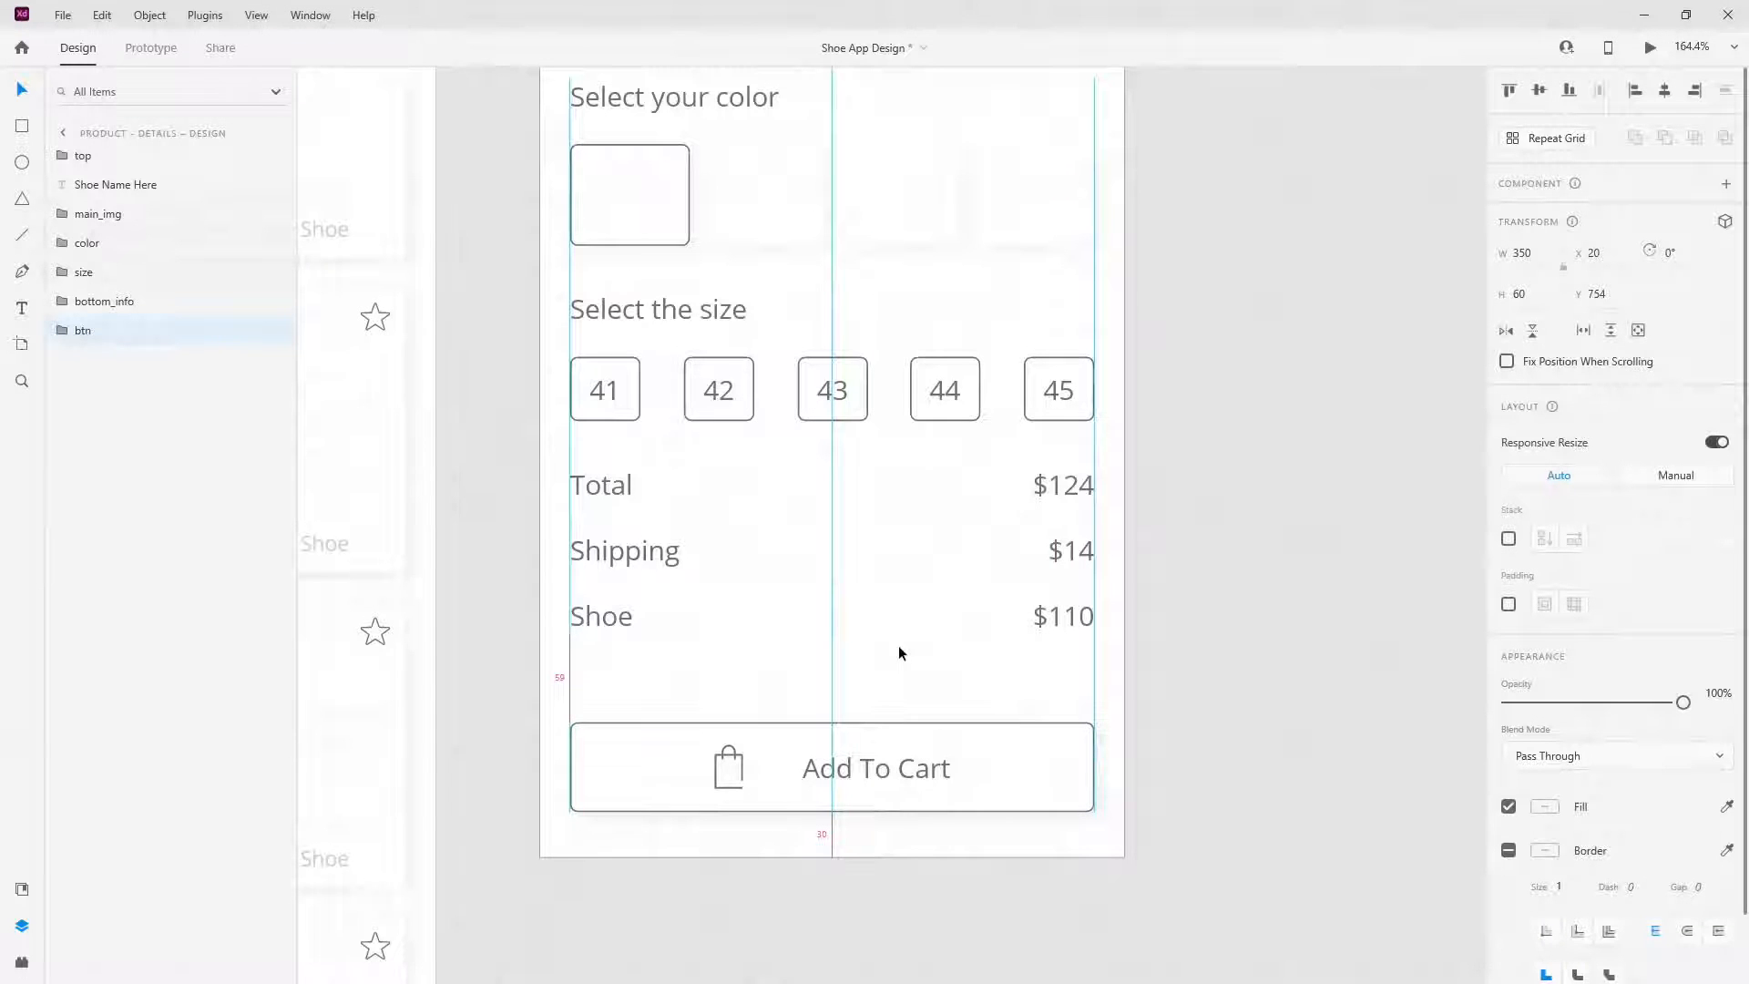
scroll(992, 440, down, 3)
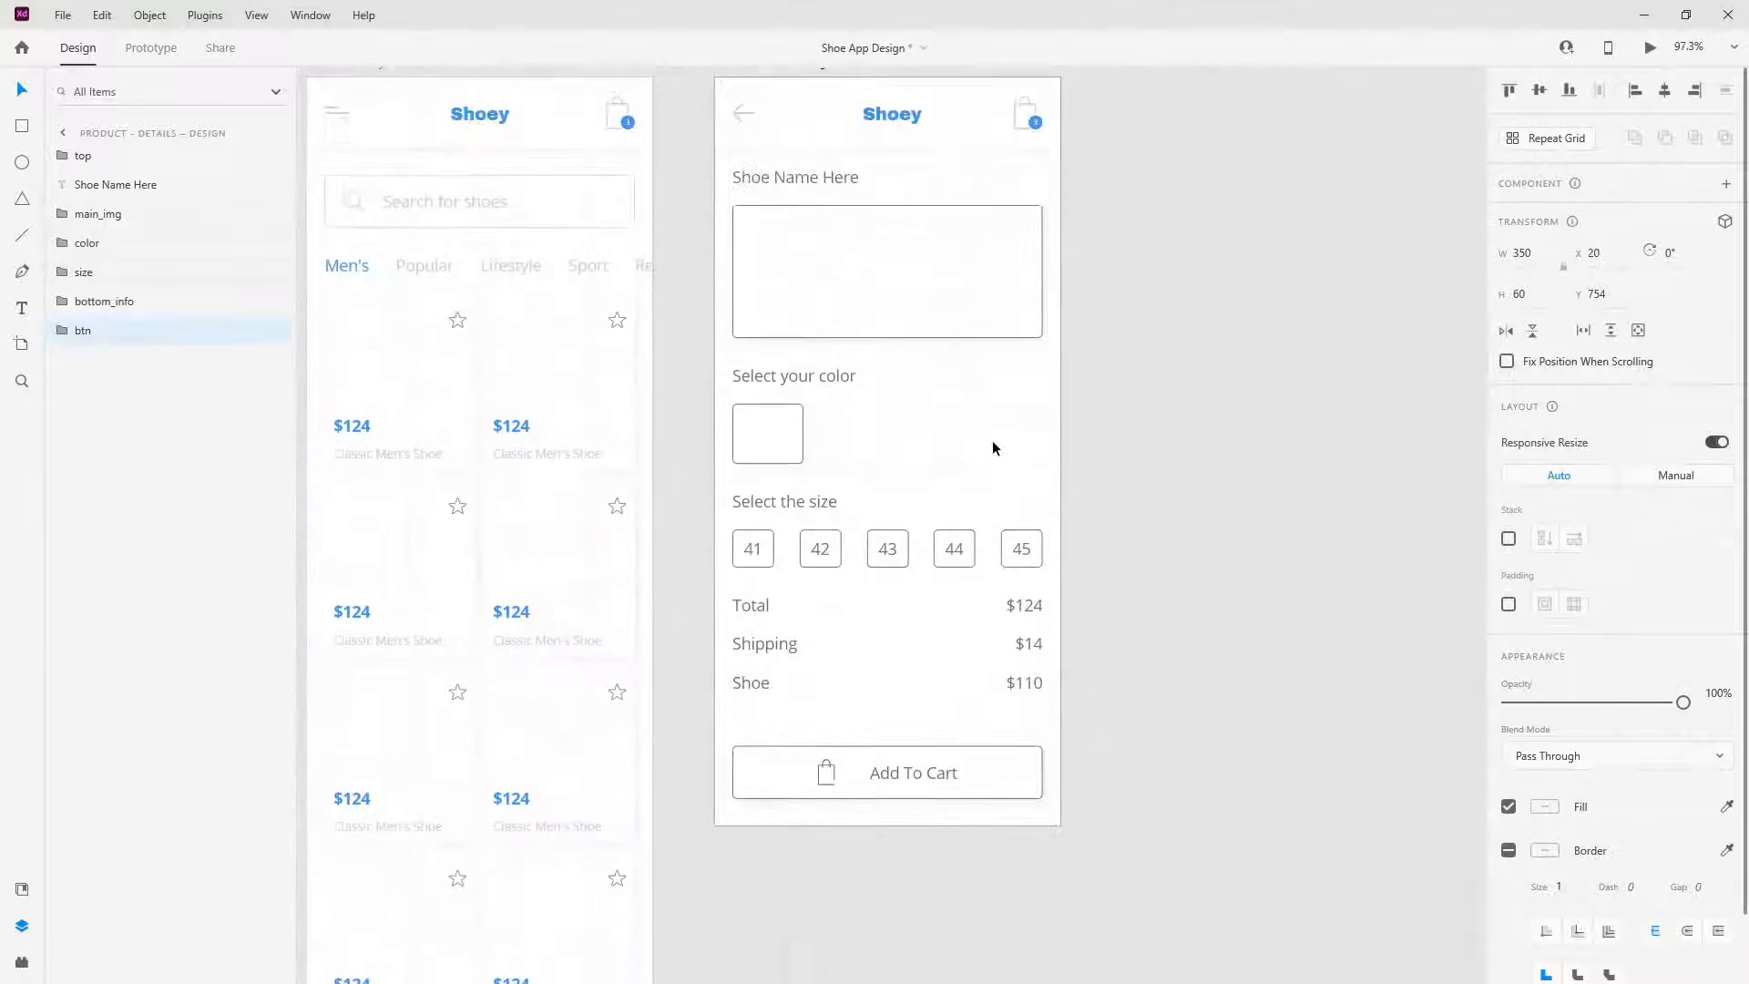
- Remove the border from item_bg inside the main_img group of Product - Details – Design
scroll(1007, 231, up, 3)
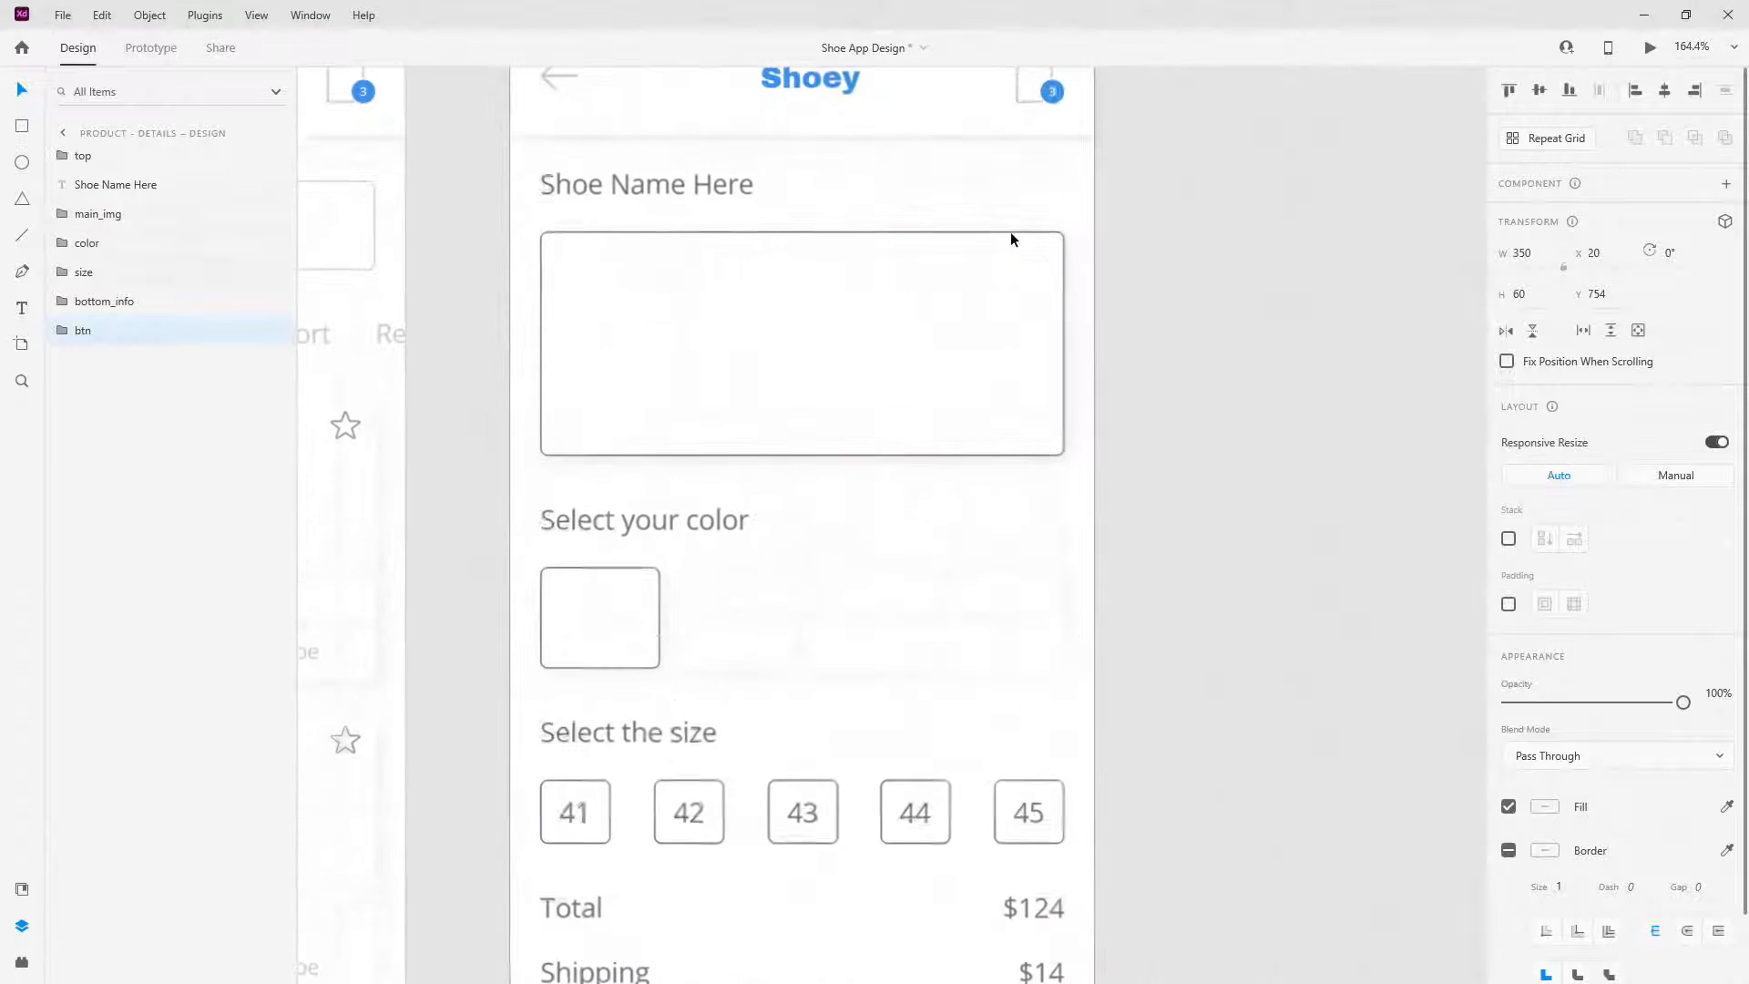
scroll(701, 360, up, 2)
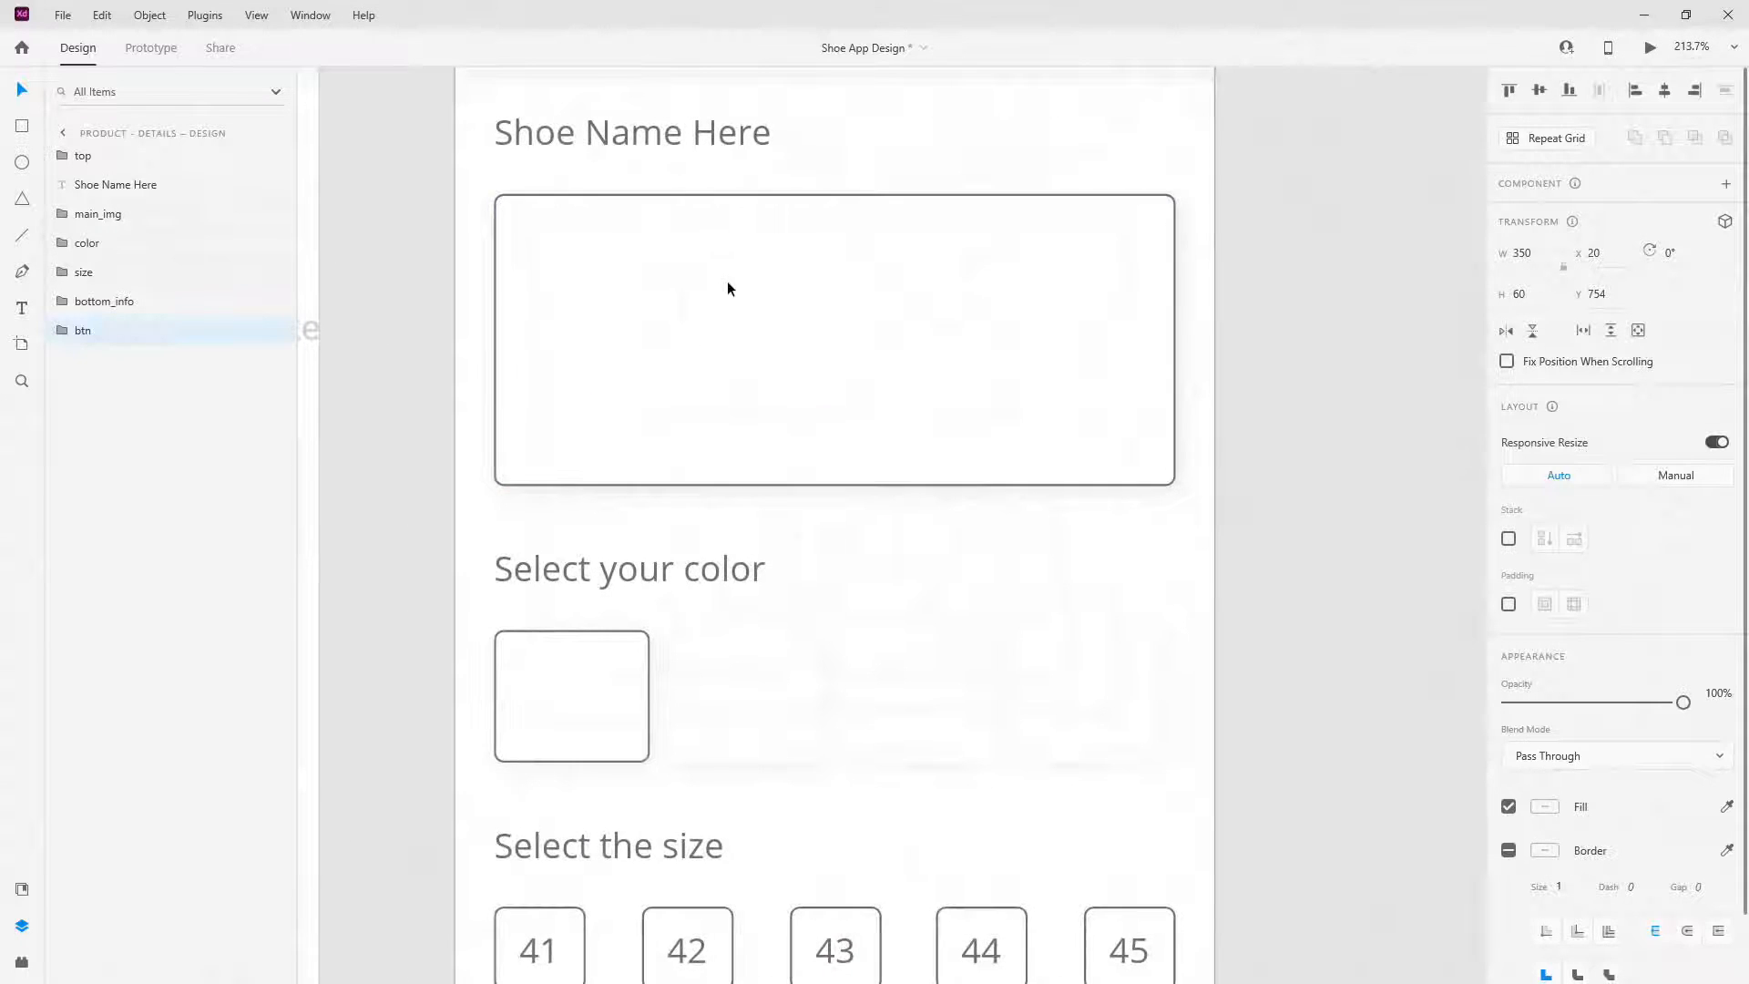
click(507, 349)
click(63, 215)
click(109, 273)
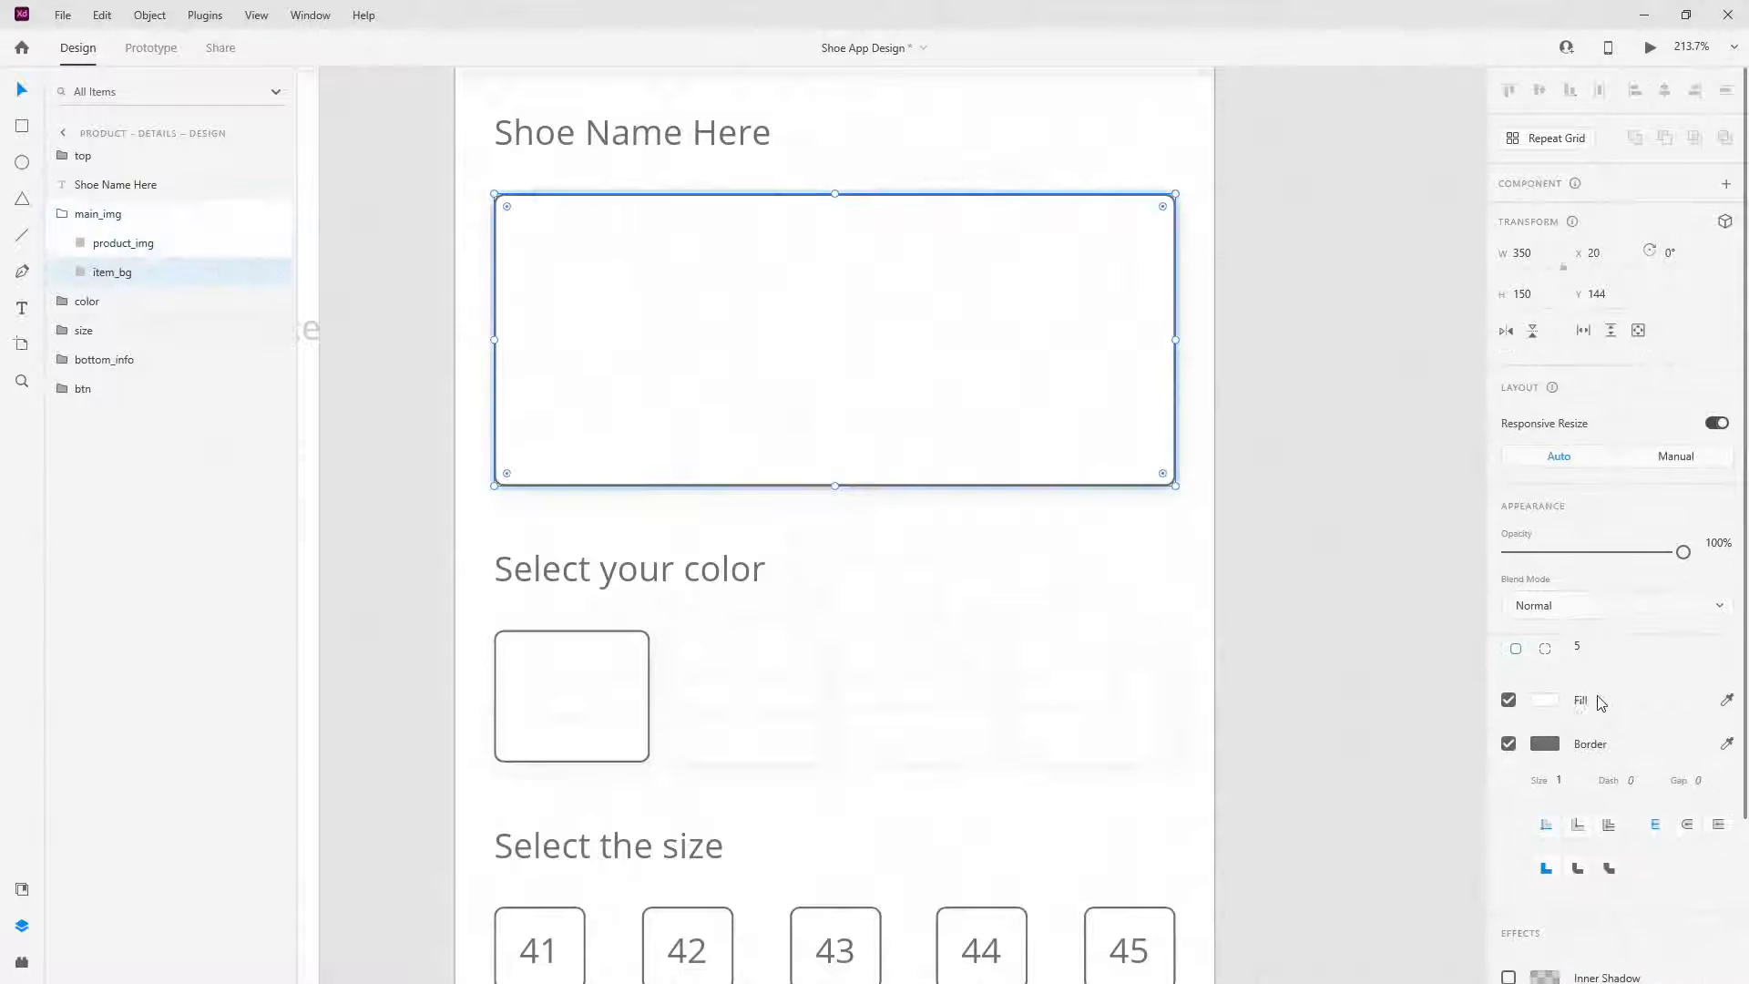
click(1510, 744)
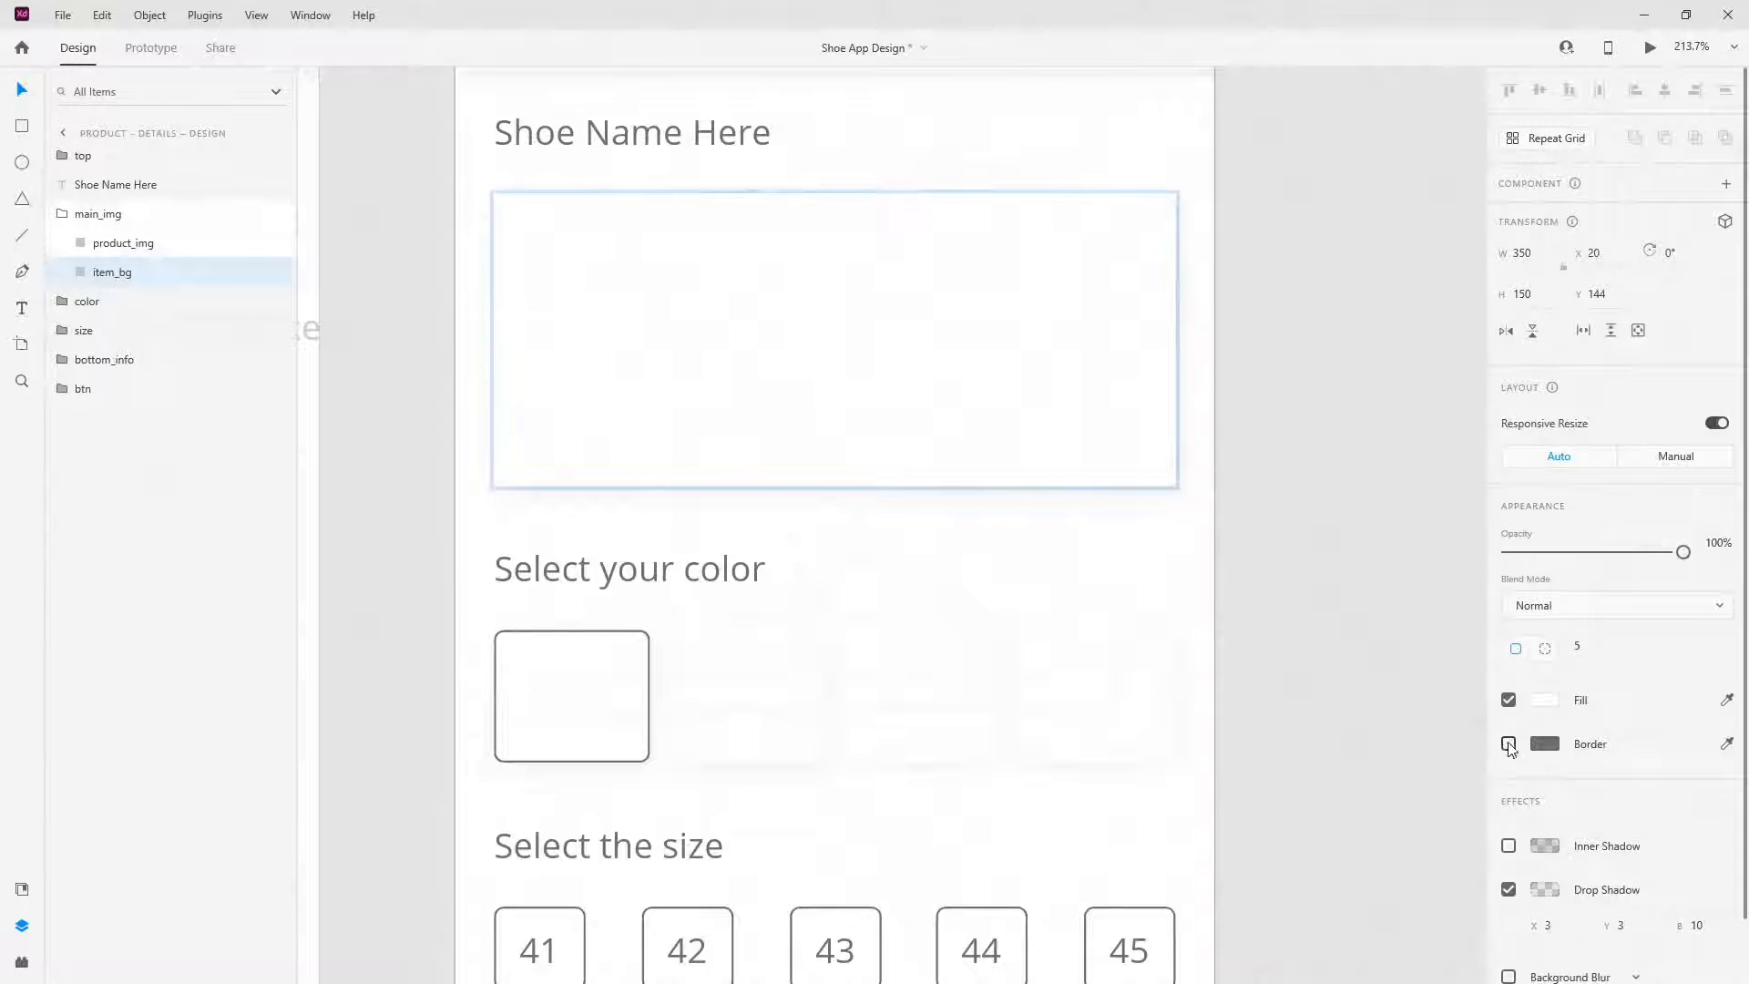
- Set the drop shadow opacity of item_bg in the main_img group to 6%
click(1289, 642)
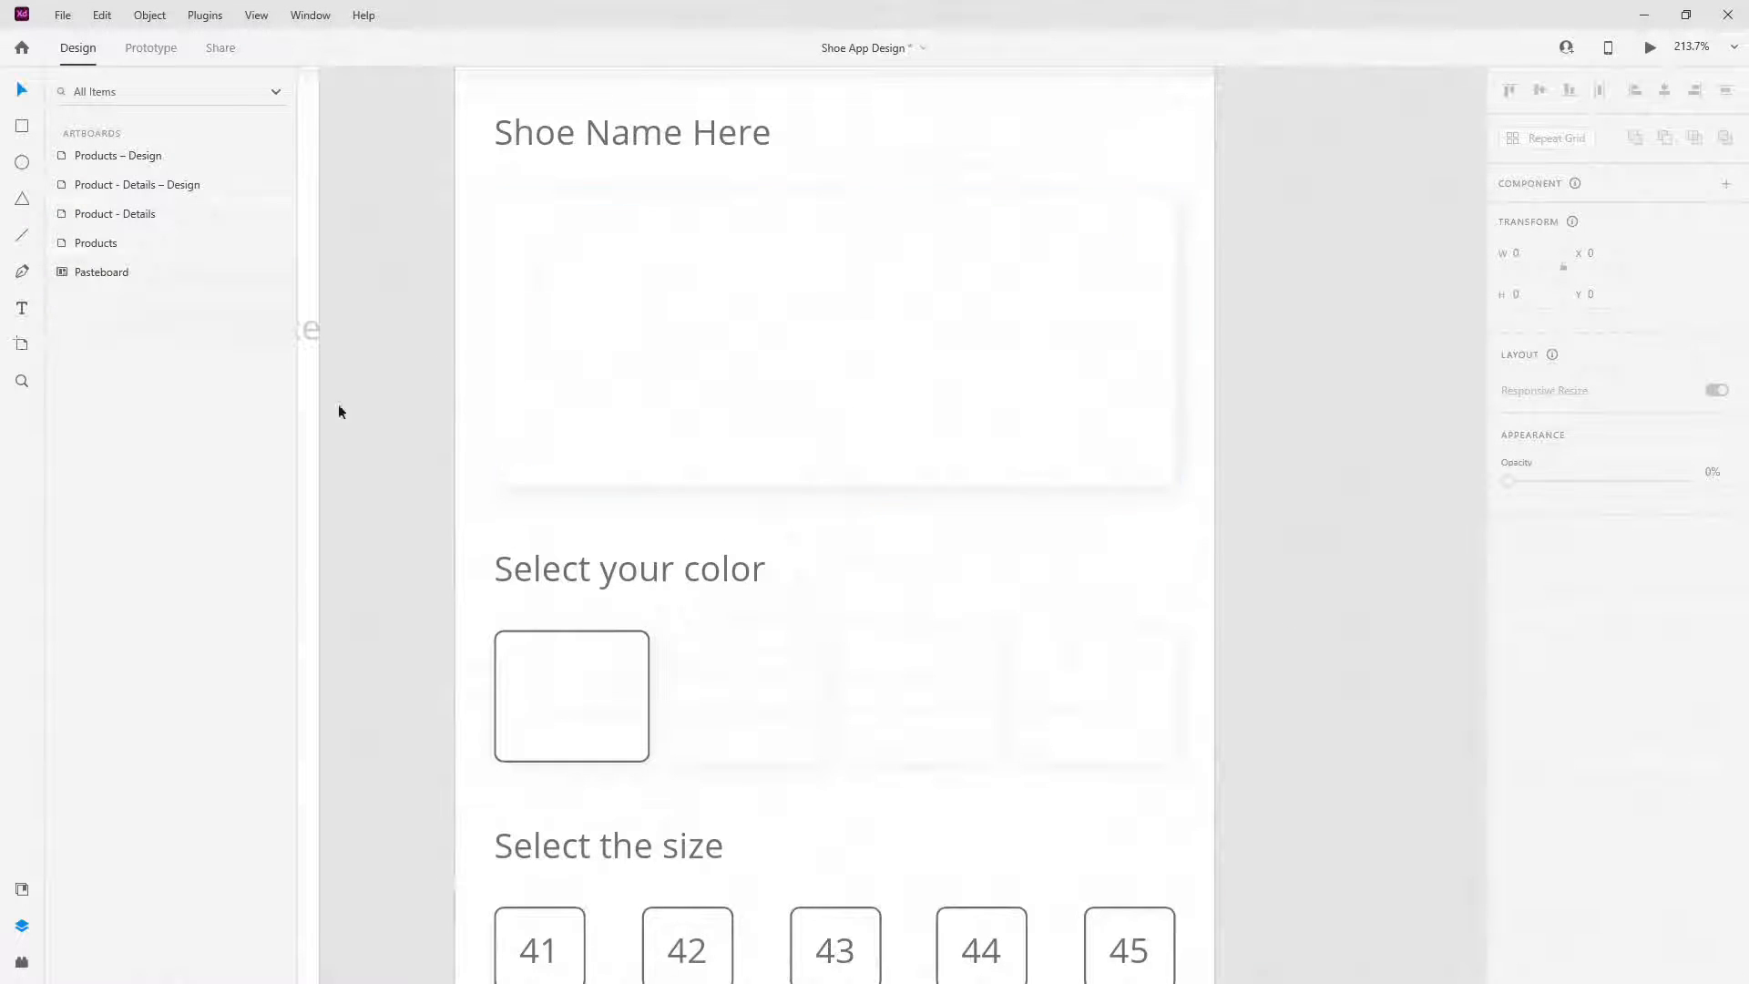
scroll(1073, 500, down, 3)
scroll(1005, 475, up, 3)
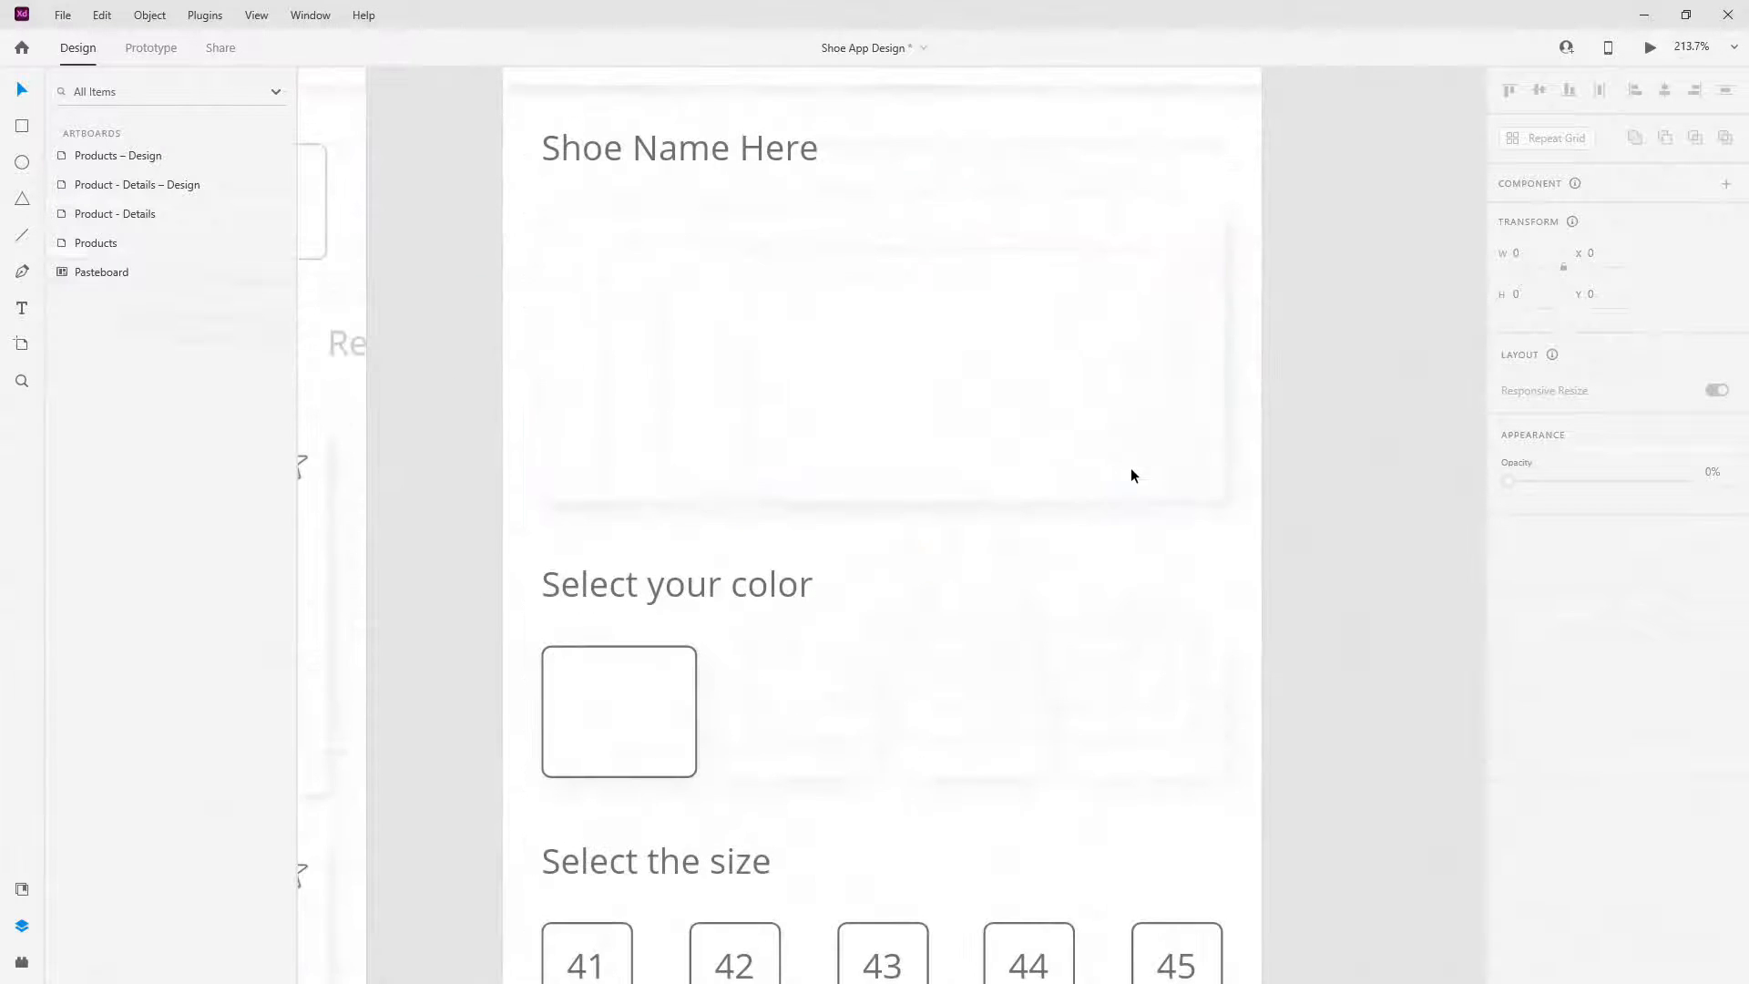
scroll(1177, 541, down, 3)
scroll(1204, 494, up, 5)
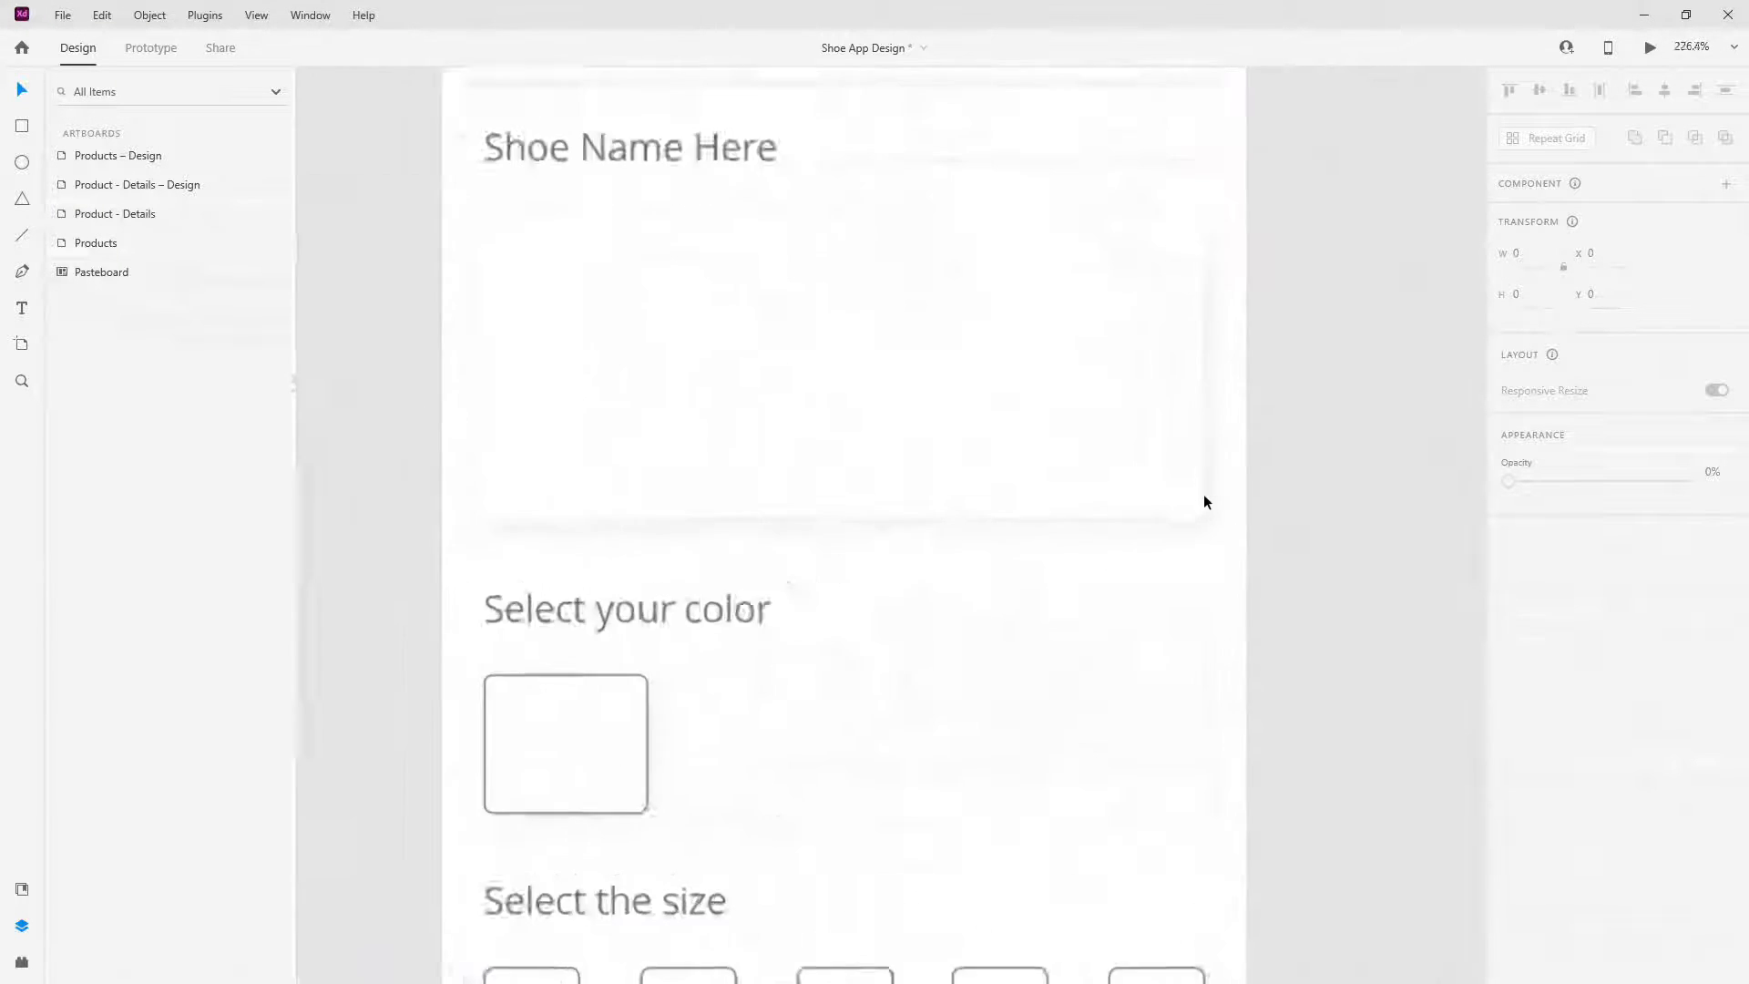
double_click(1189, 516)
scroll(1553, 826, down, 2)
click(1548, 823)
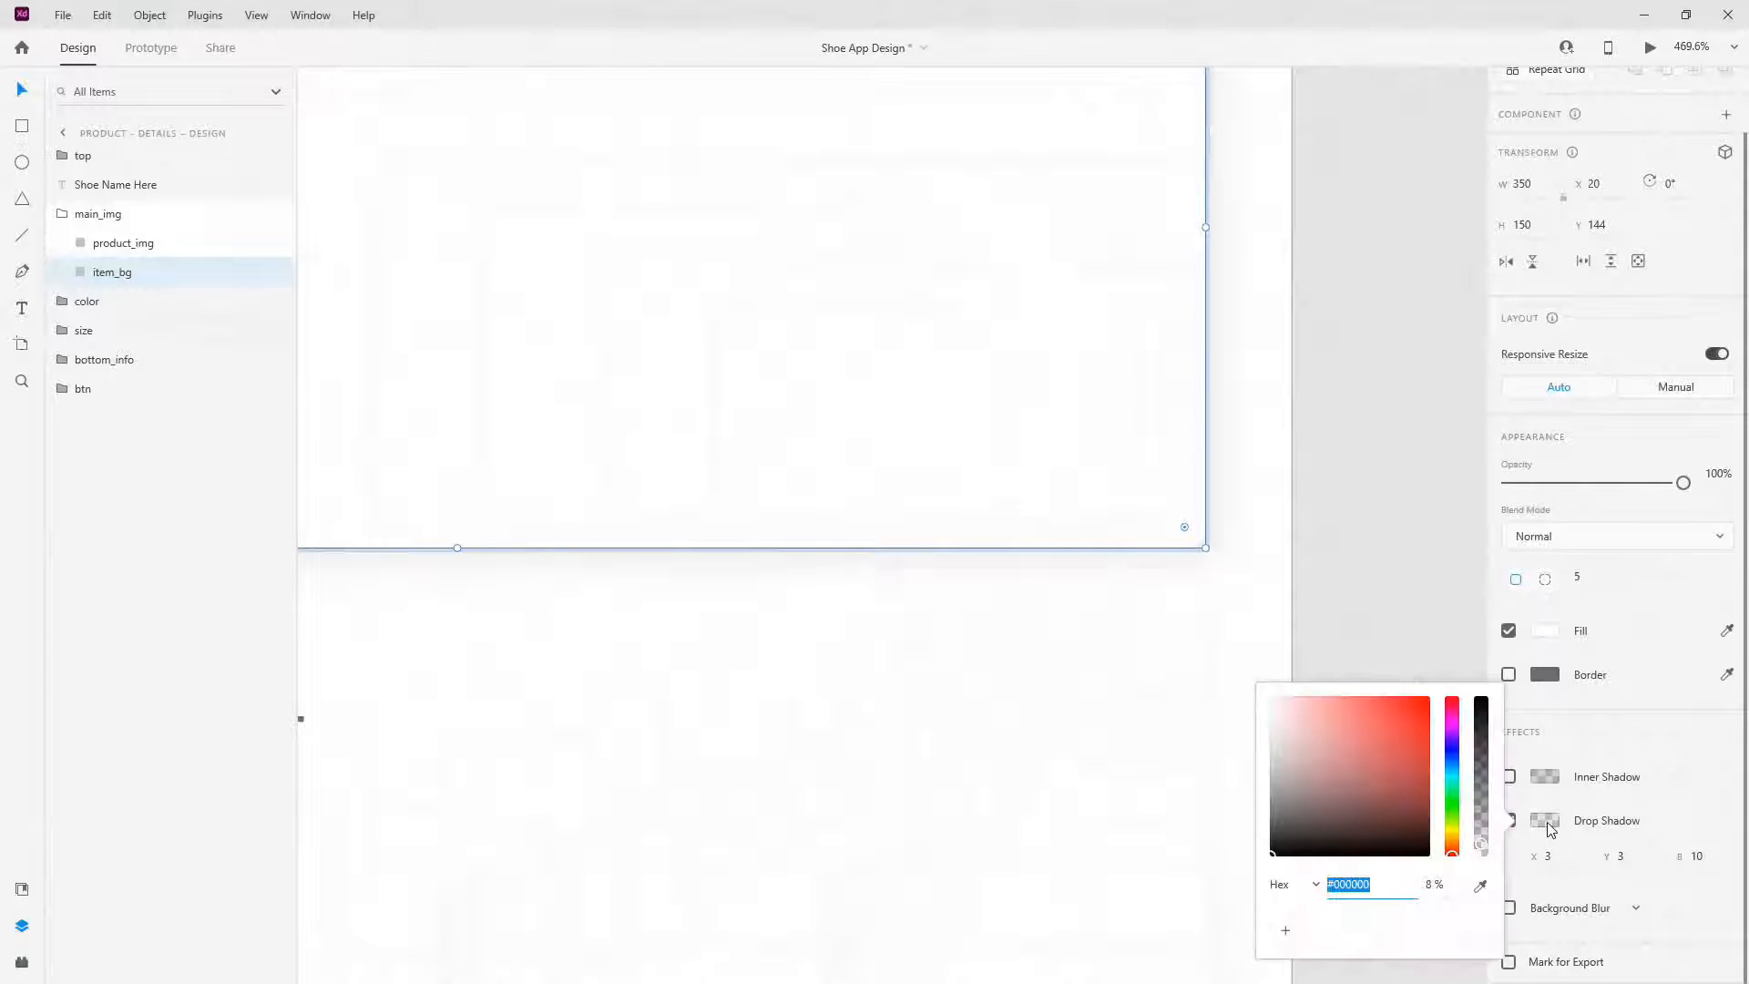
click(1429, 884)
text(6)
key(Return)
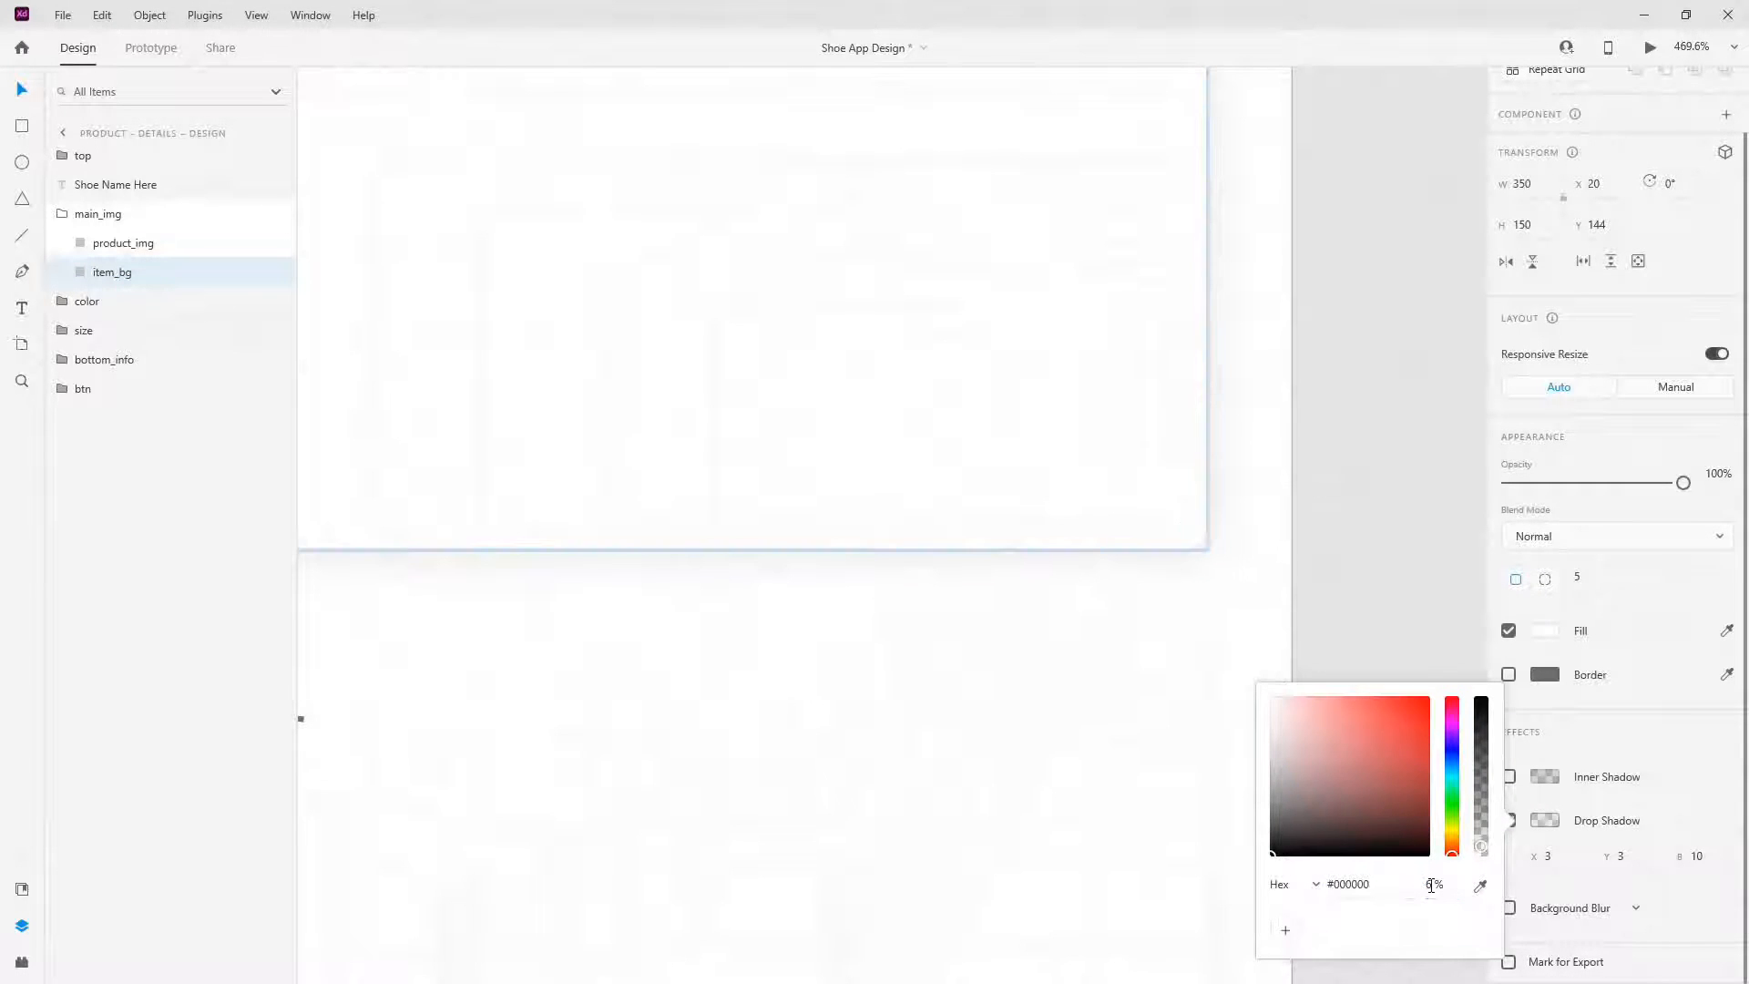
click(1122, 683)
key(ctrl+0)
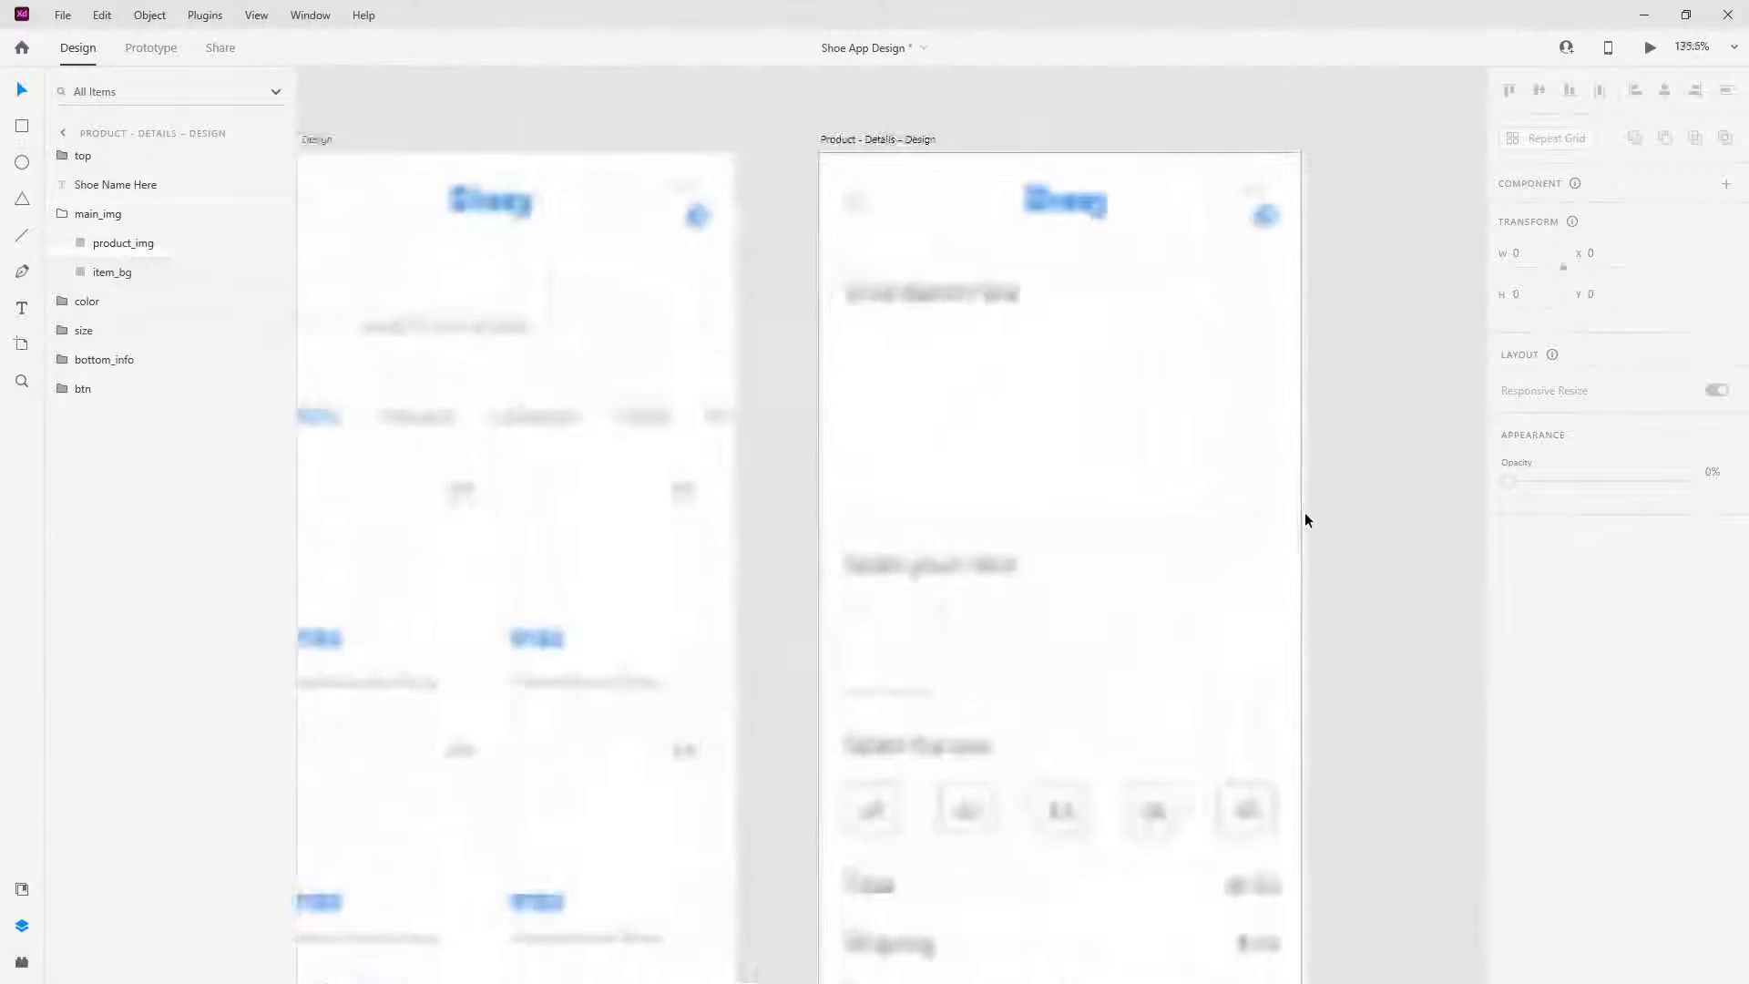
scroll(1210, 388, up, 4)
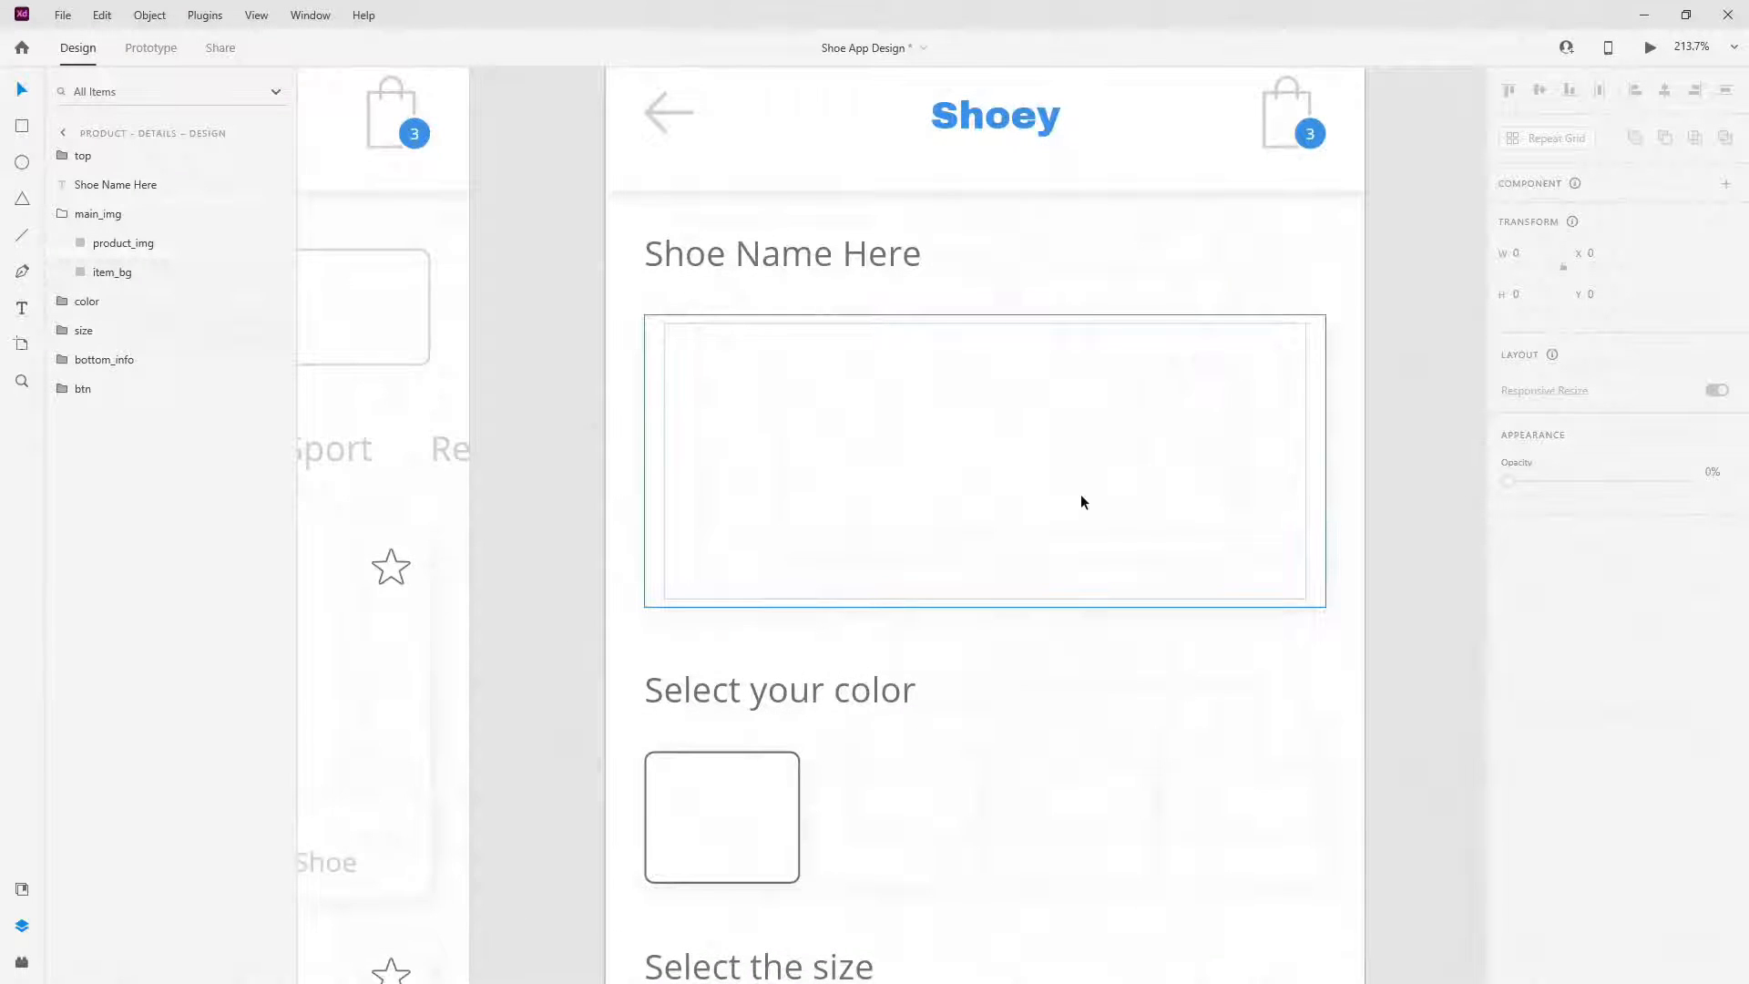
- Expand the color group, its item_colors group and all four item_color subgroups inside it
scroll(927, 468, down, 2)
scroll(929, 476, down, 4)
click(724, 554)
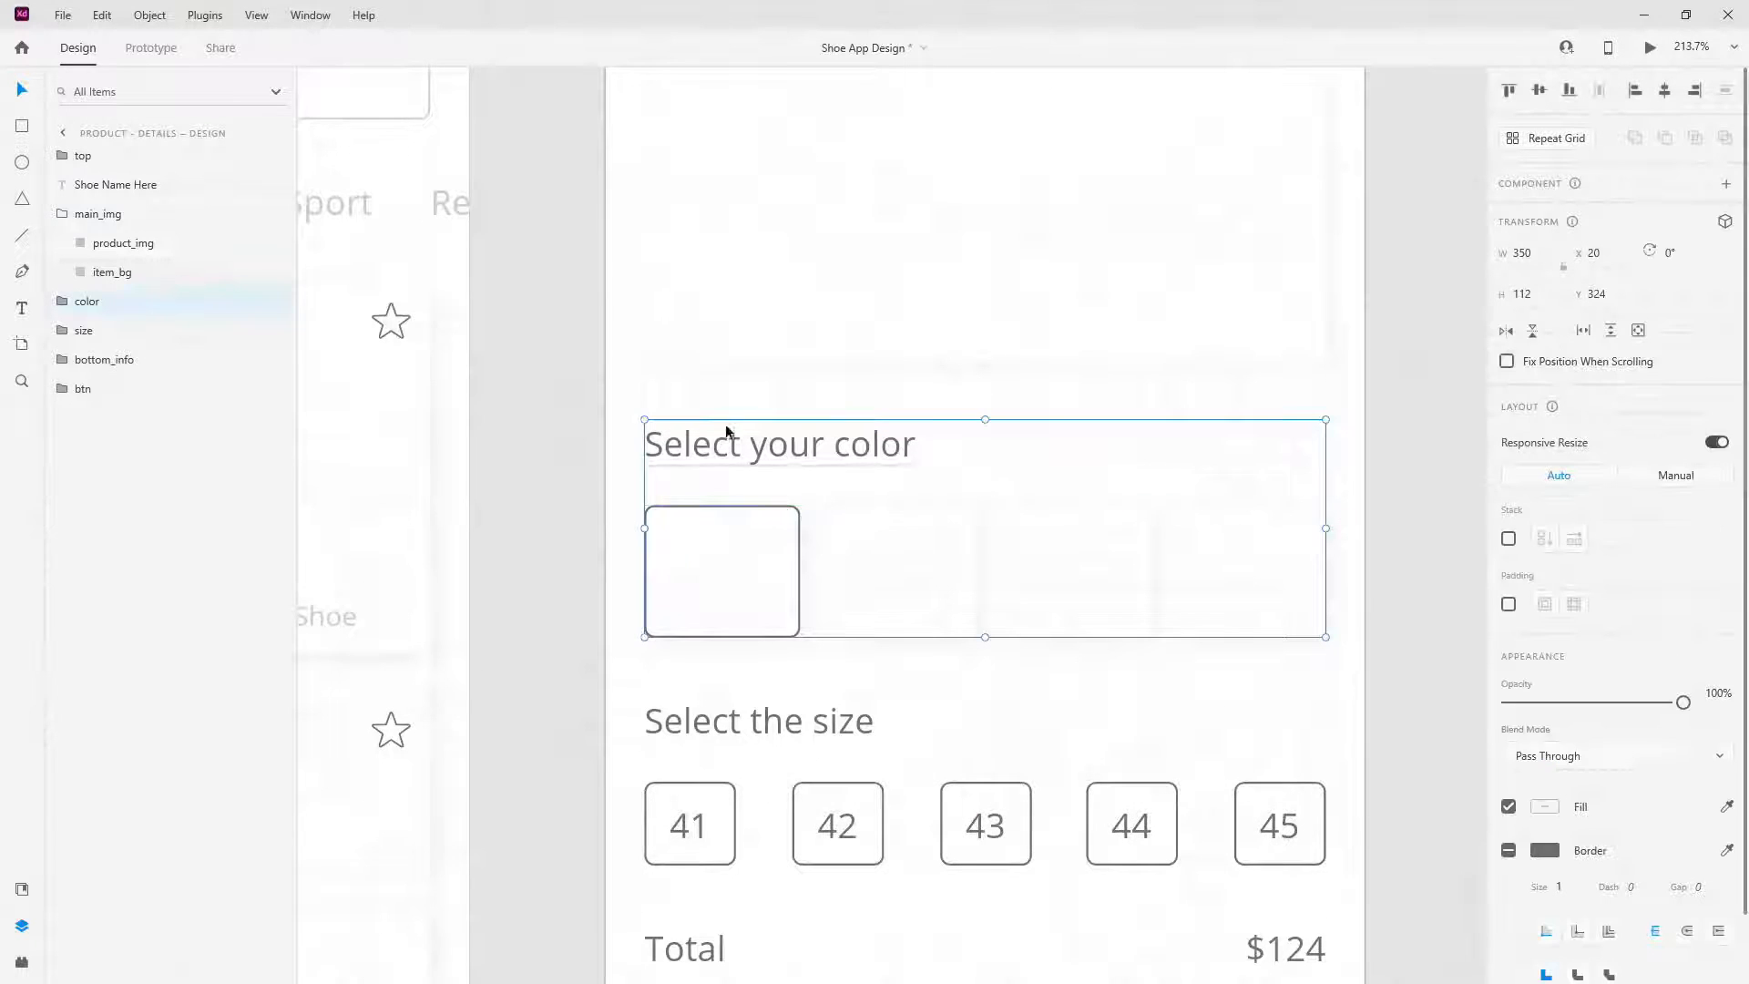
click(64, 301)
click(82, 360)
click(98, 476)
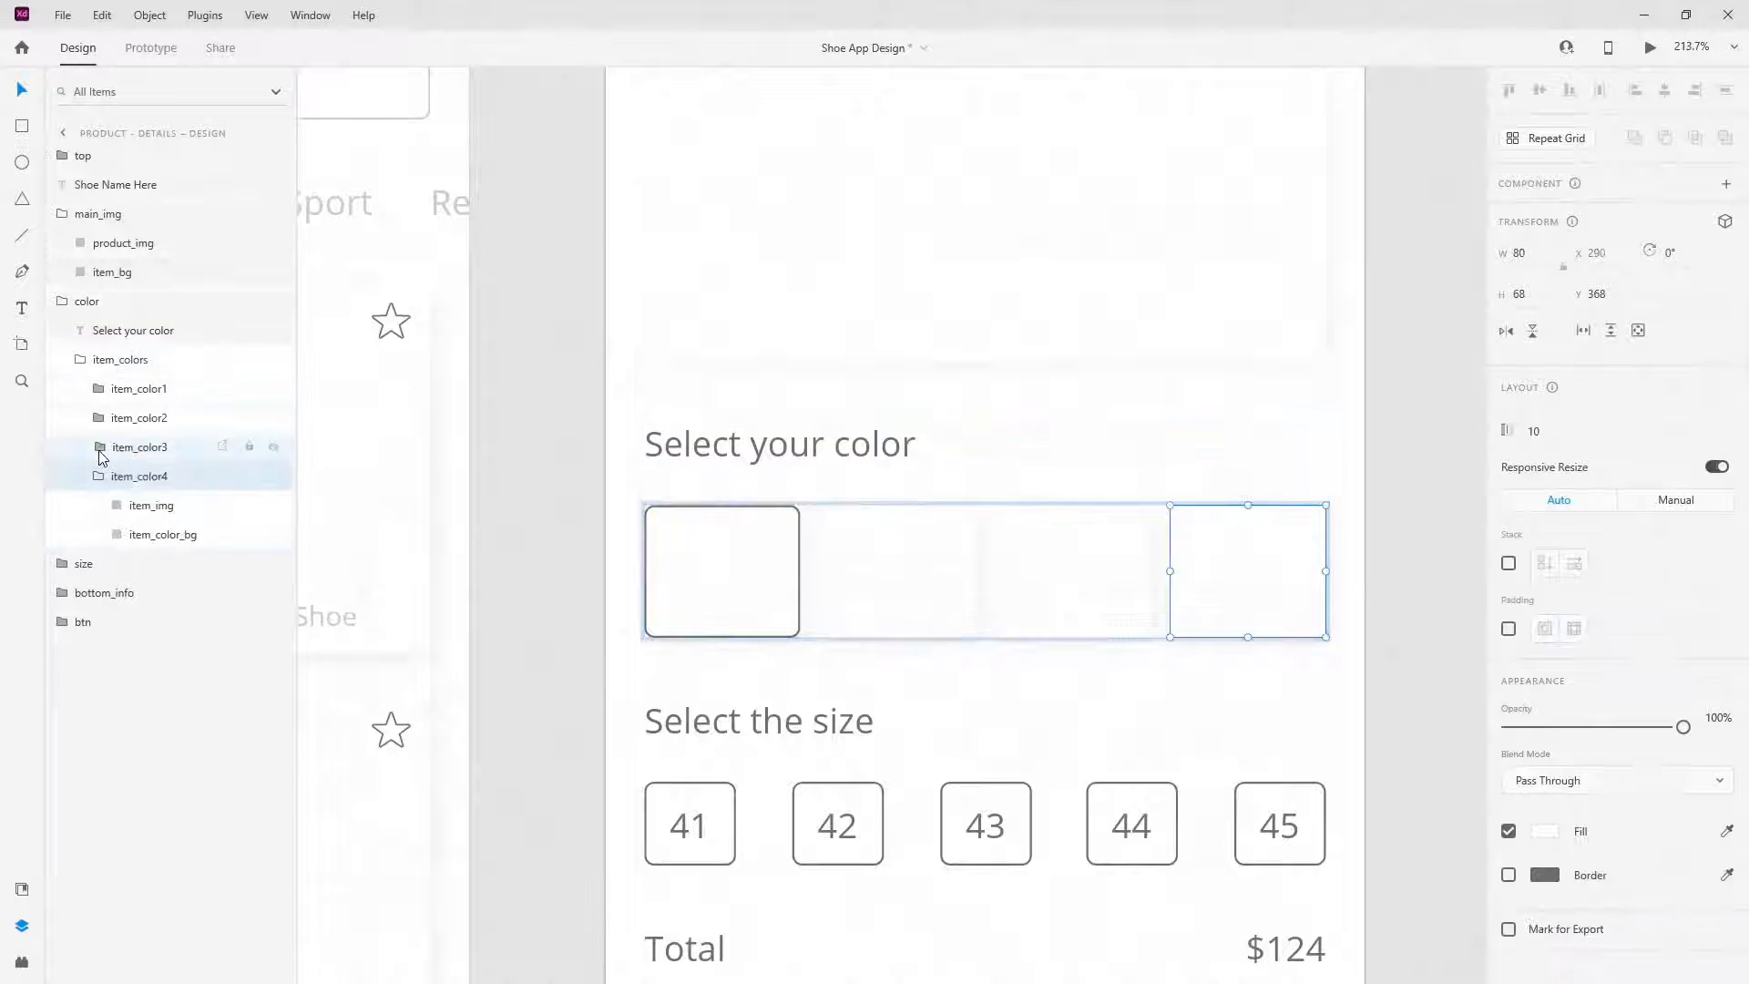
click(99, 446)
click(98, 418)
click(99, 389)
- Apply the document color #4597E7 as the border of item_color_bg in item_color1
click(155, 447)
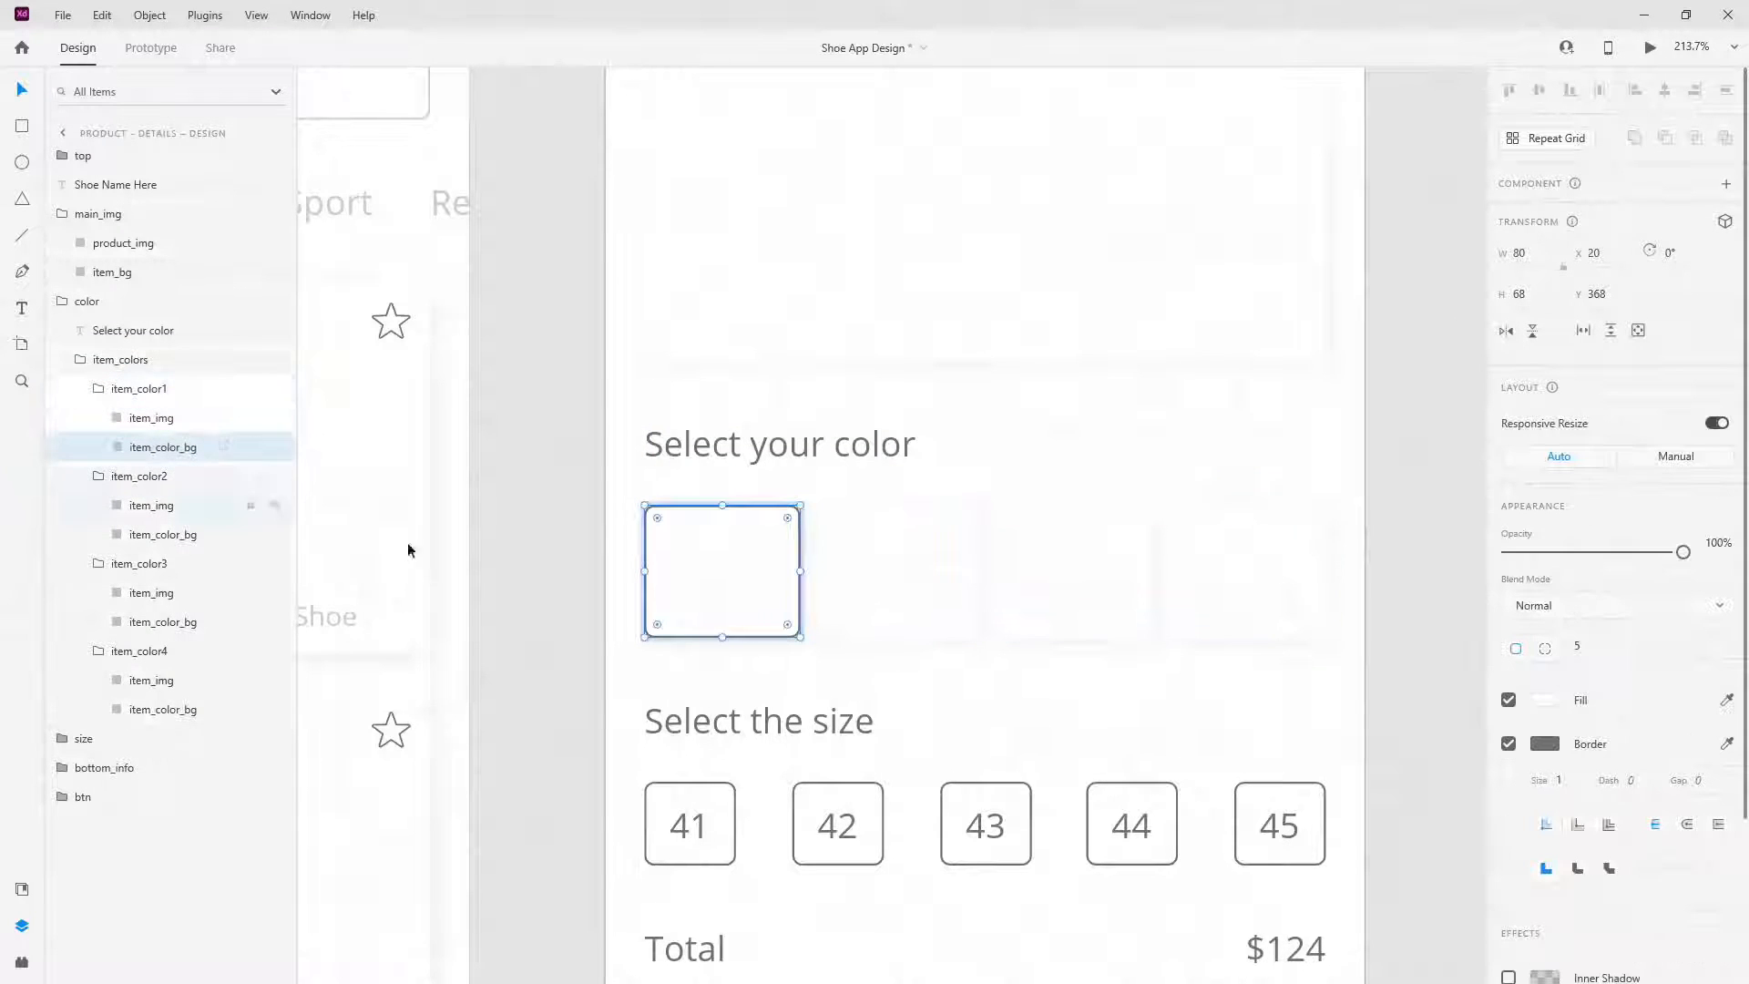
click(22, 888)
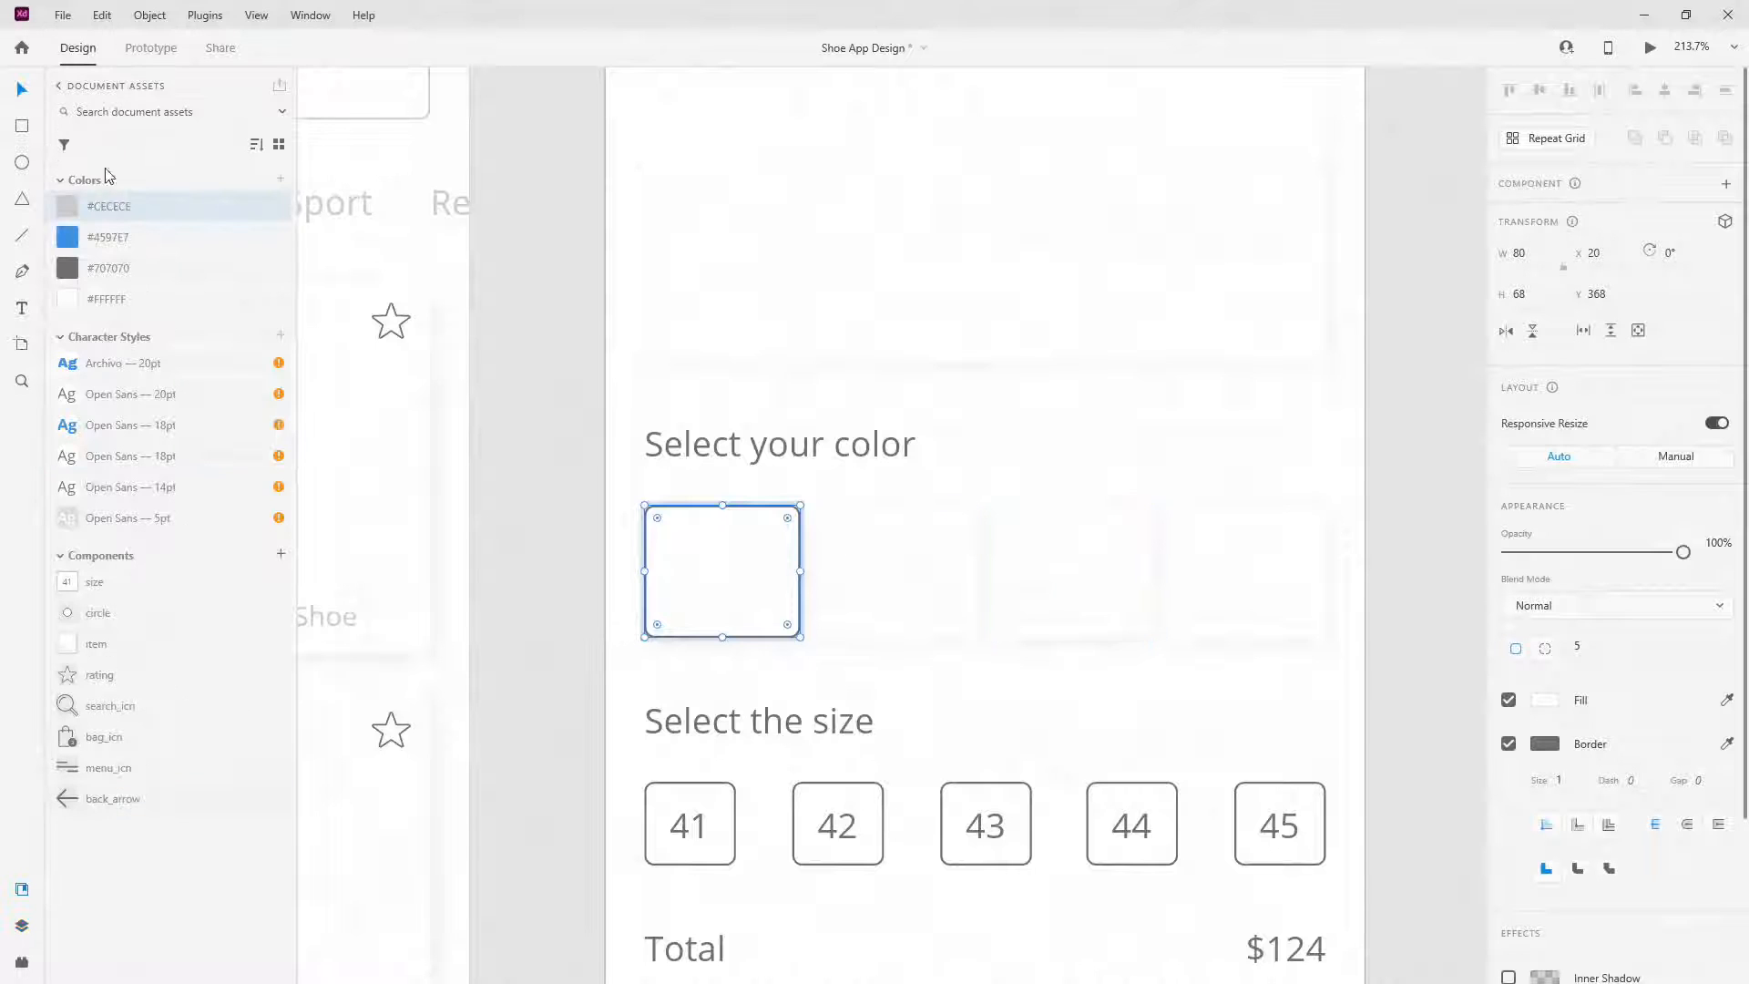
right_click(121, 239)
click(162, 273)
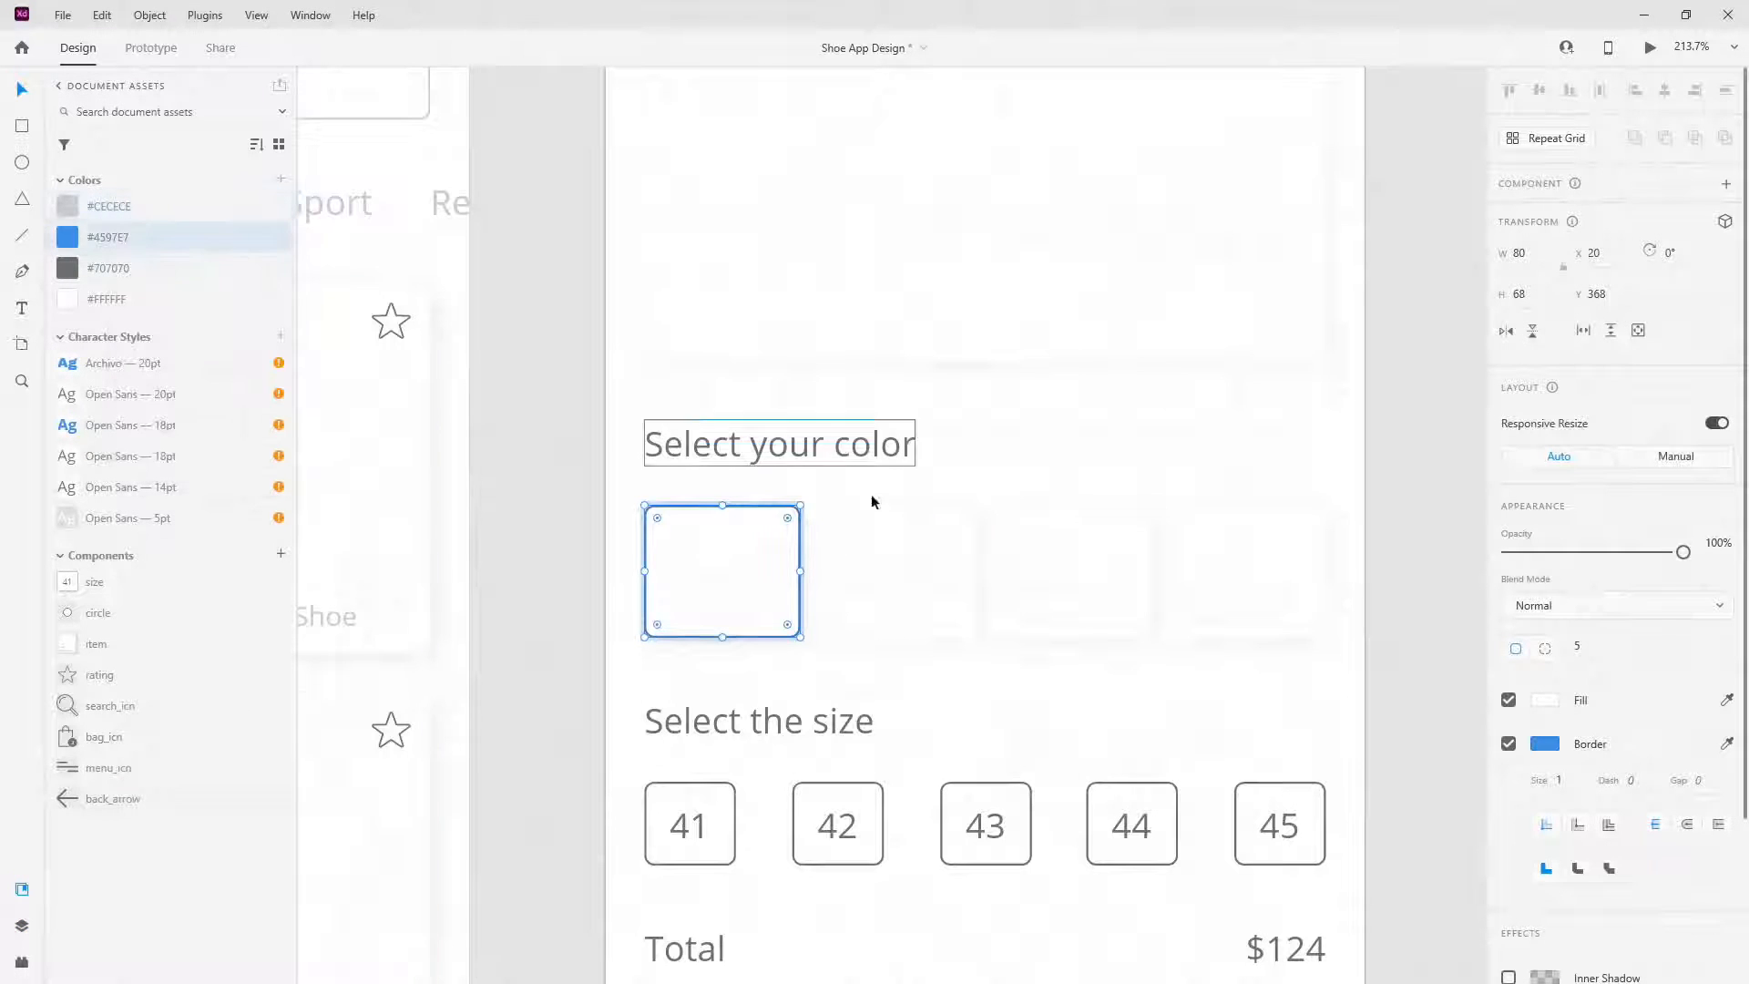
- Apply the #4597E7 border color to the backgrounds of the second, third and fourth color swatches
click(897, 553)
click(975, 582)
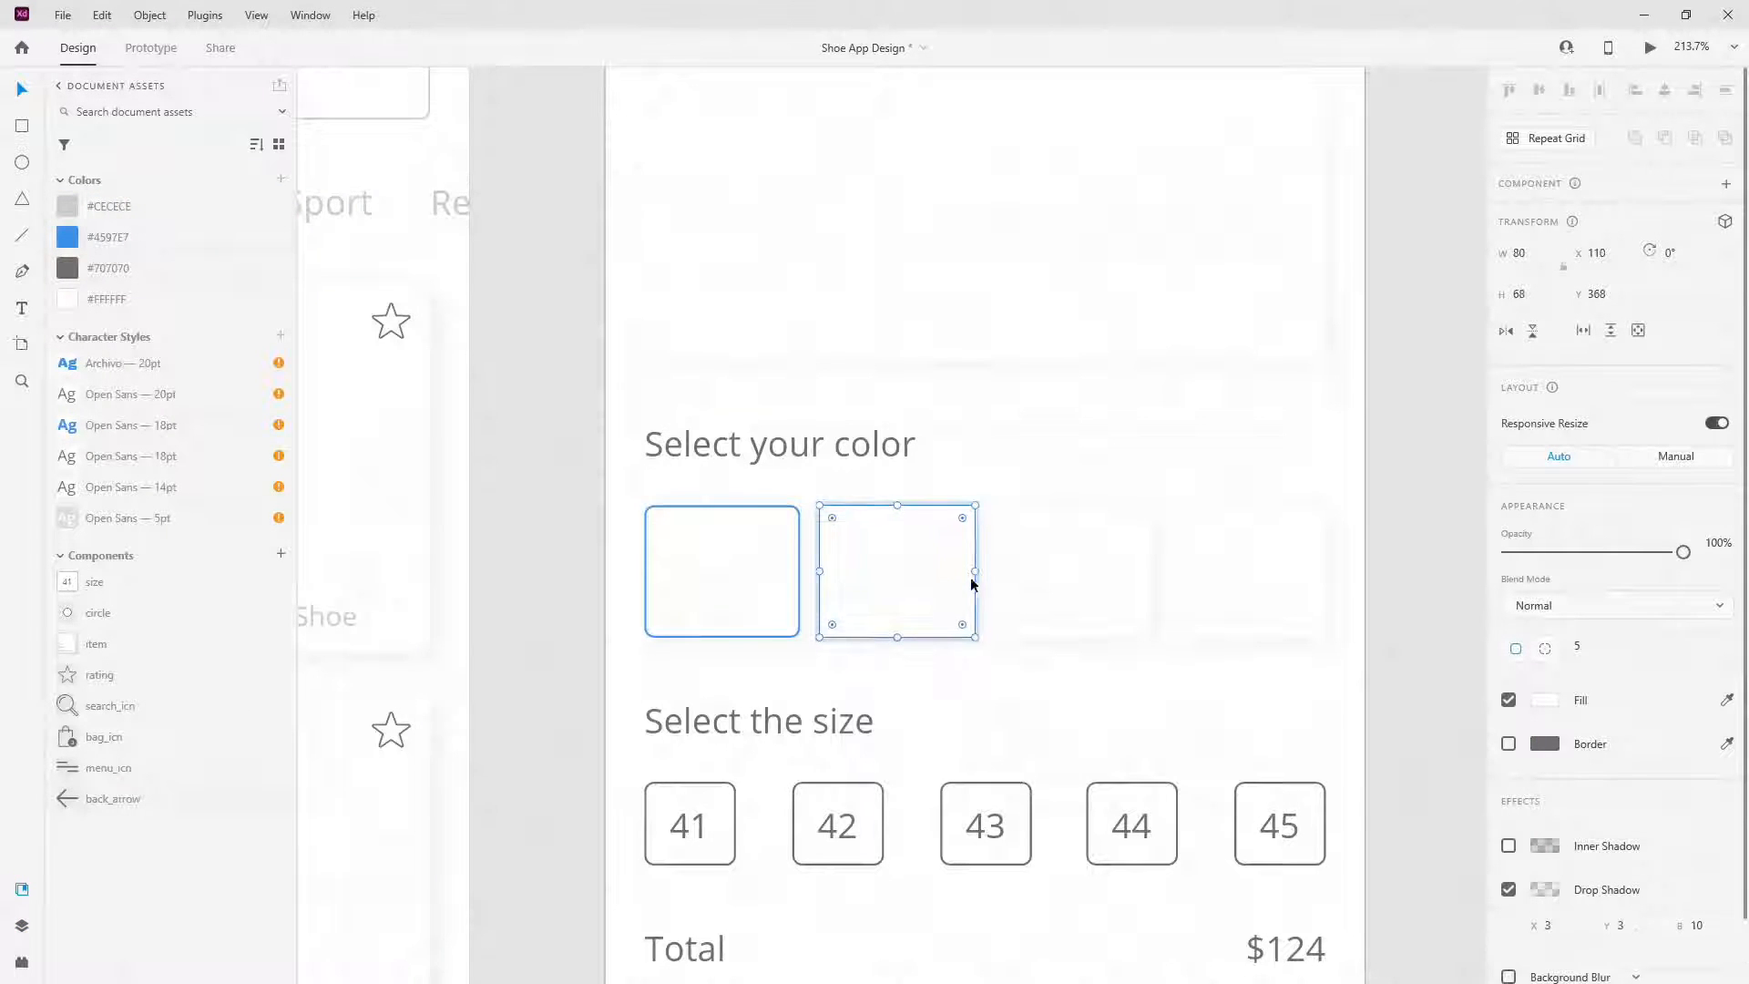
right_click(149, 244)
click(186, 280)
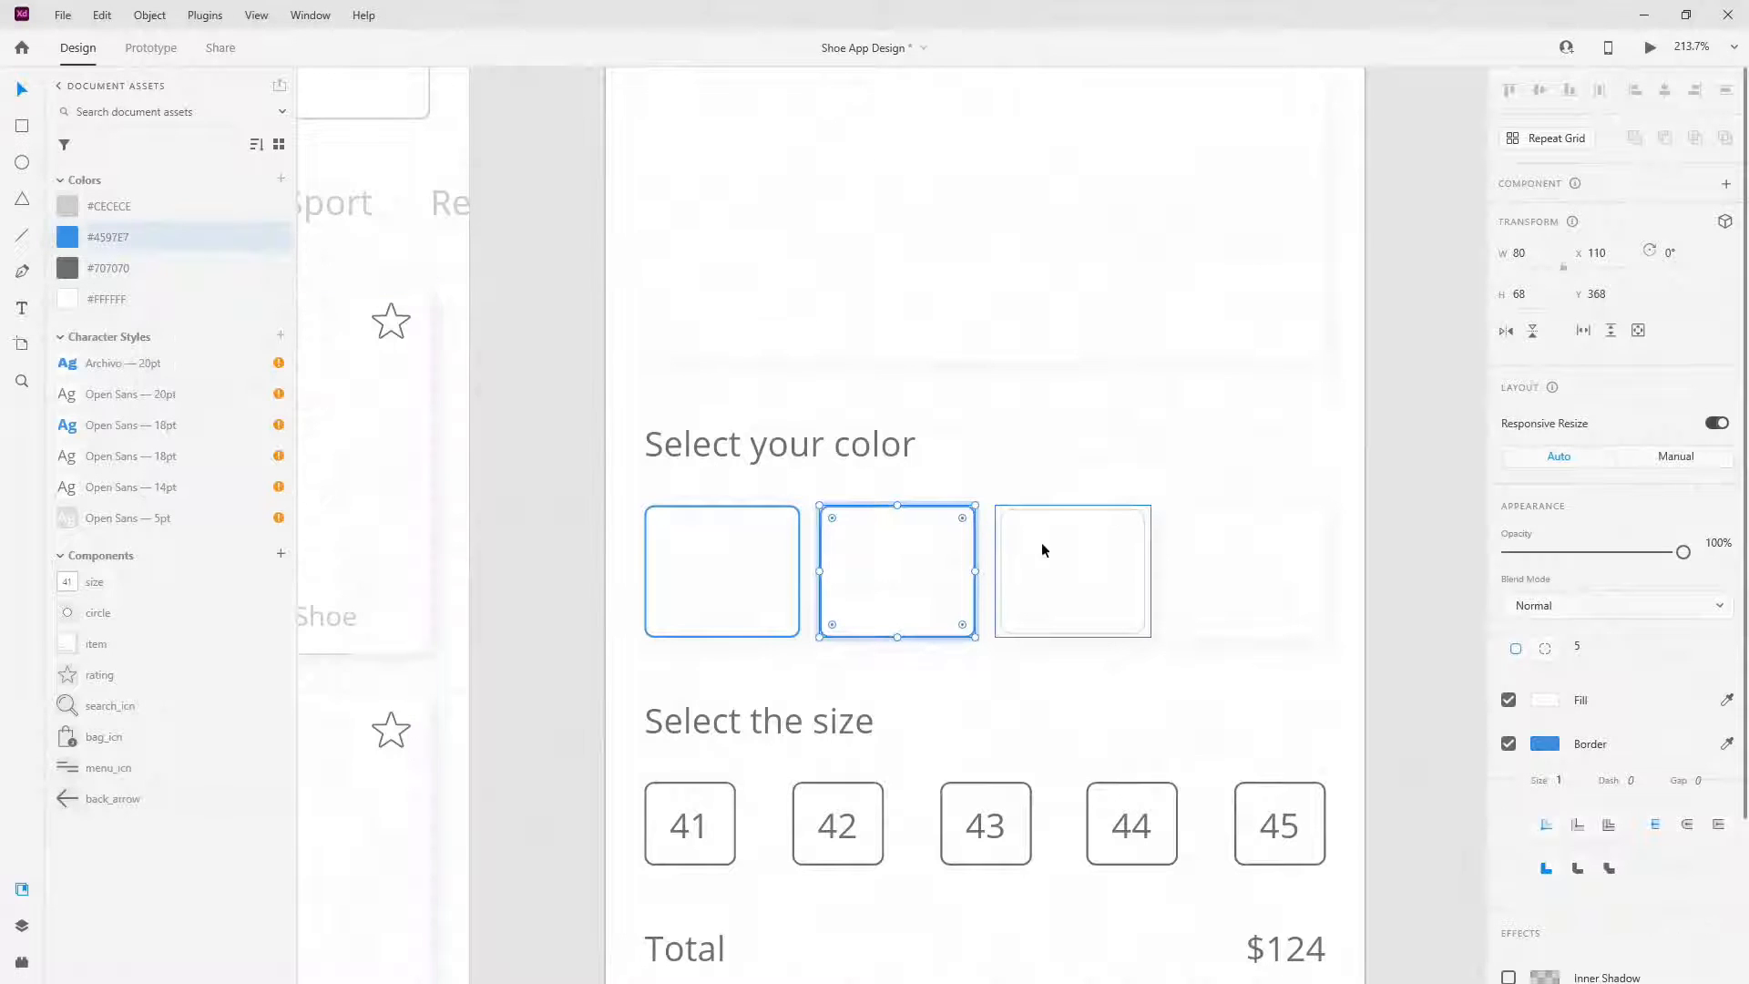
click(1150, 546)
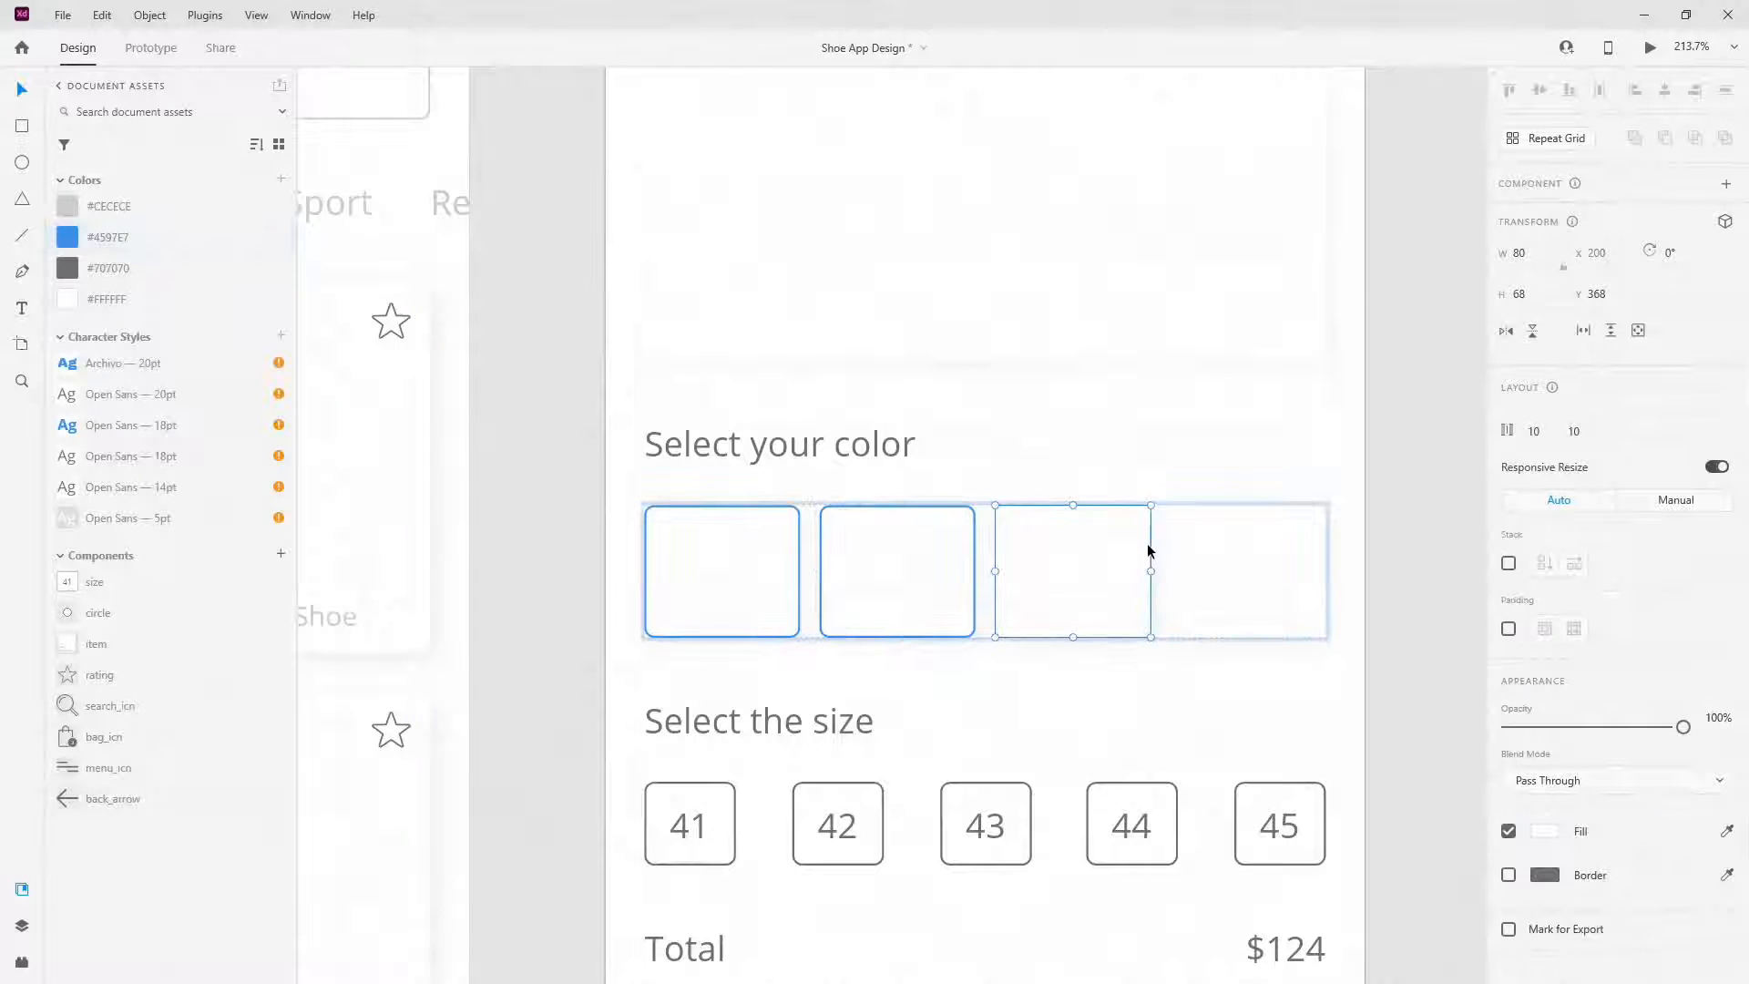
right_click(130, 247)
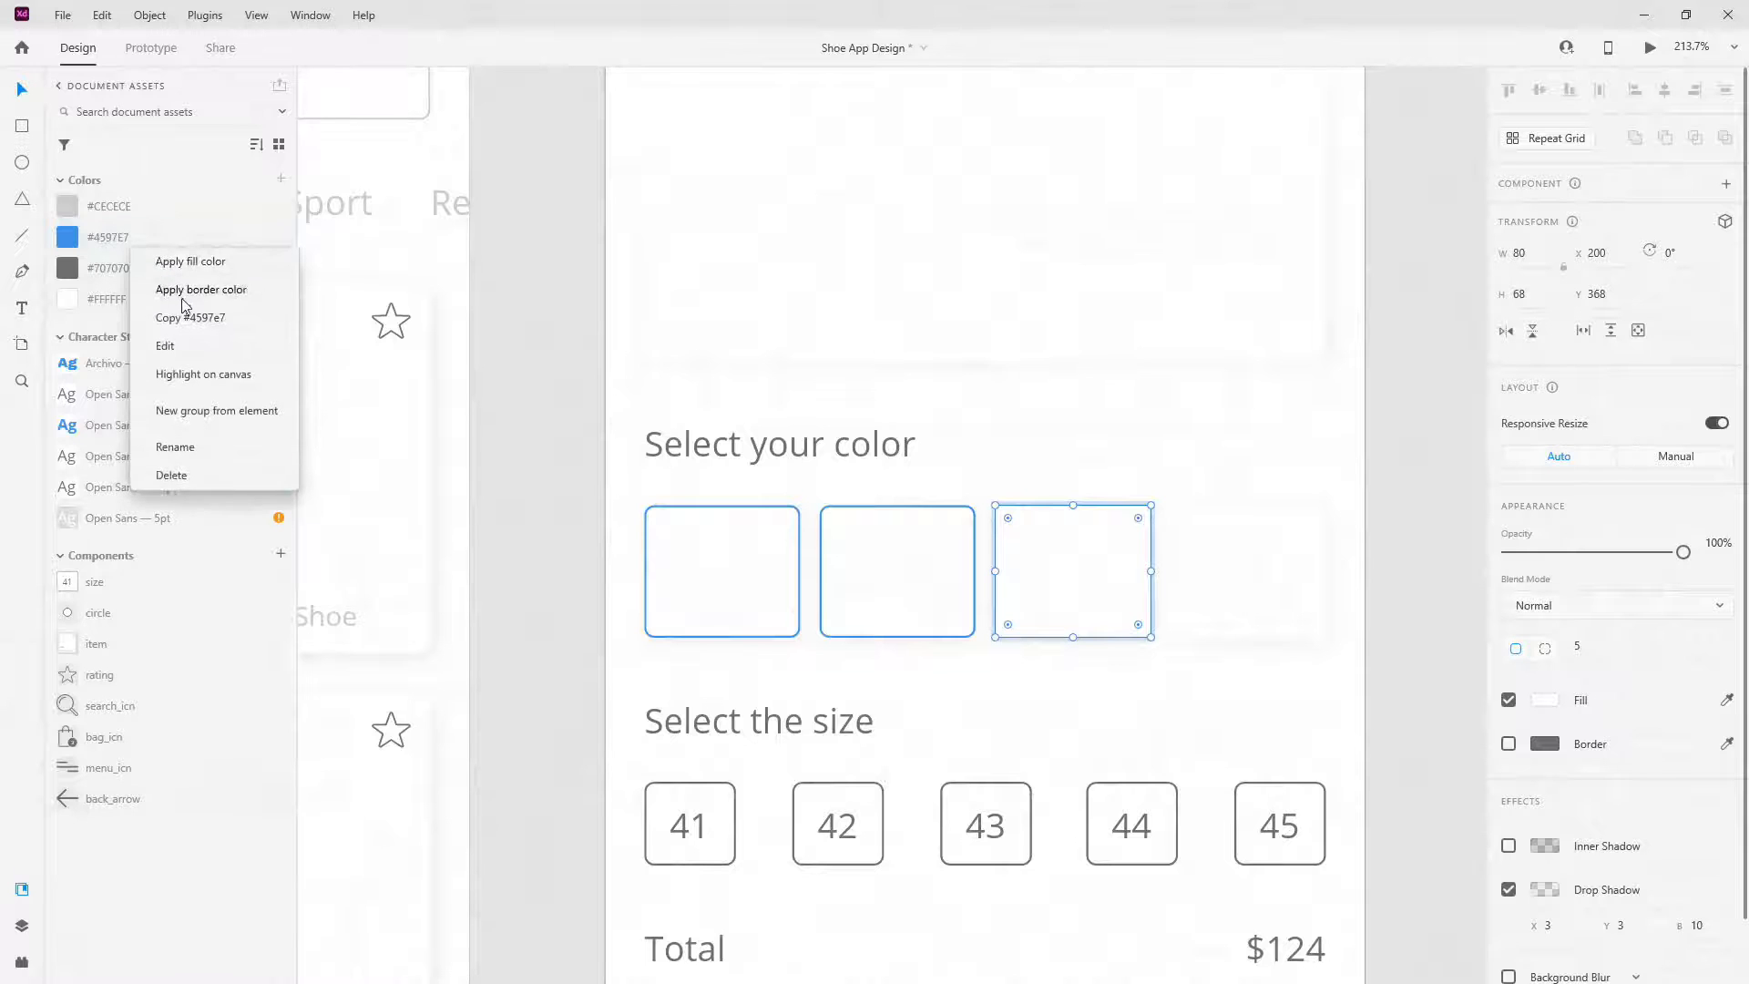
click(183, 300)
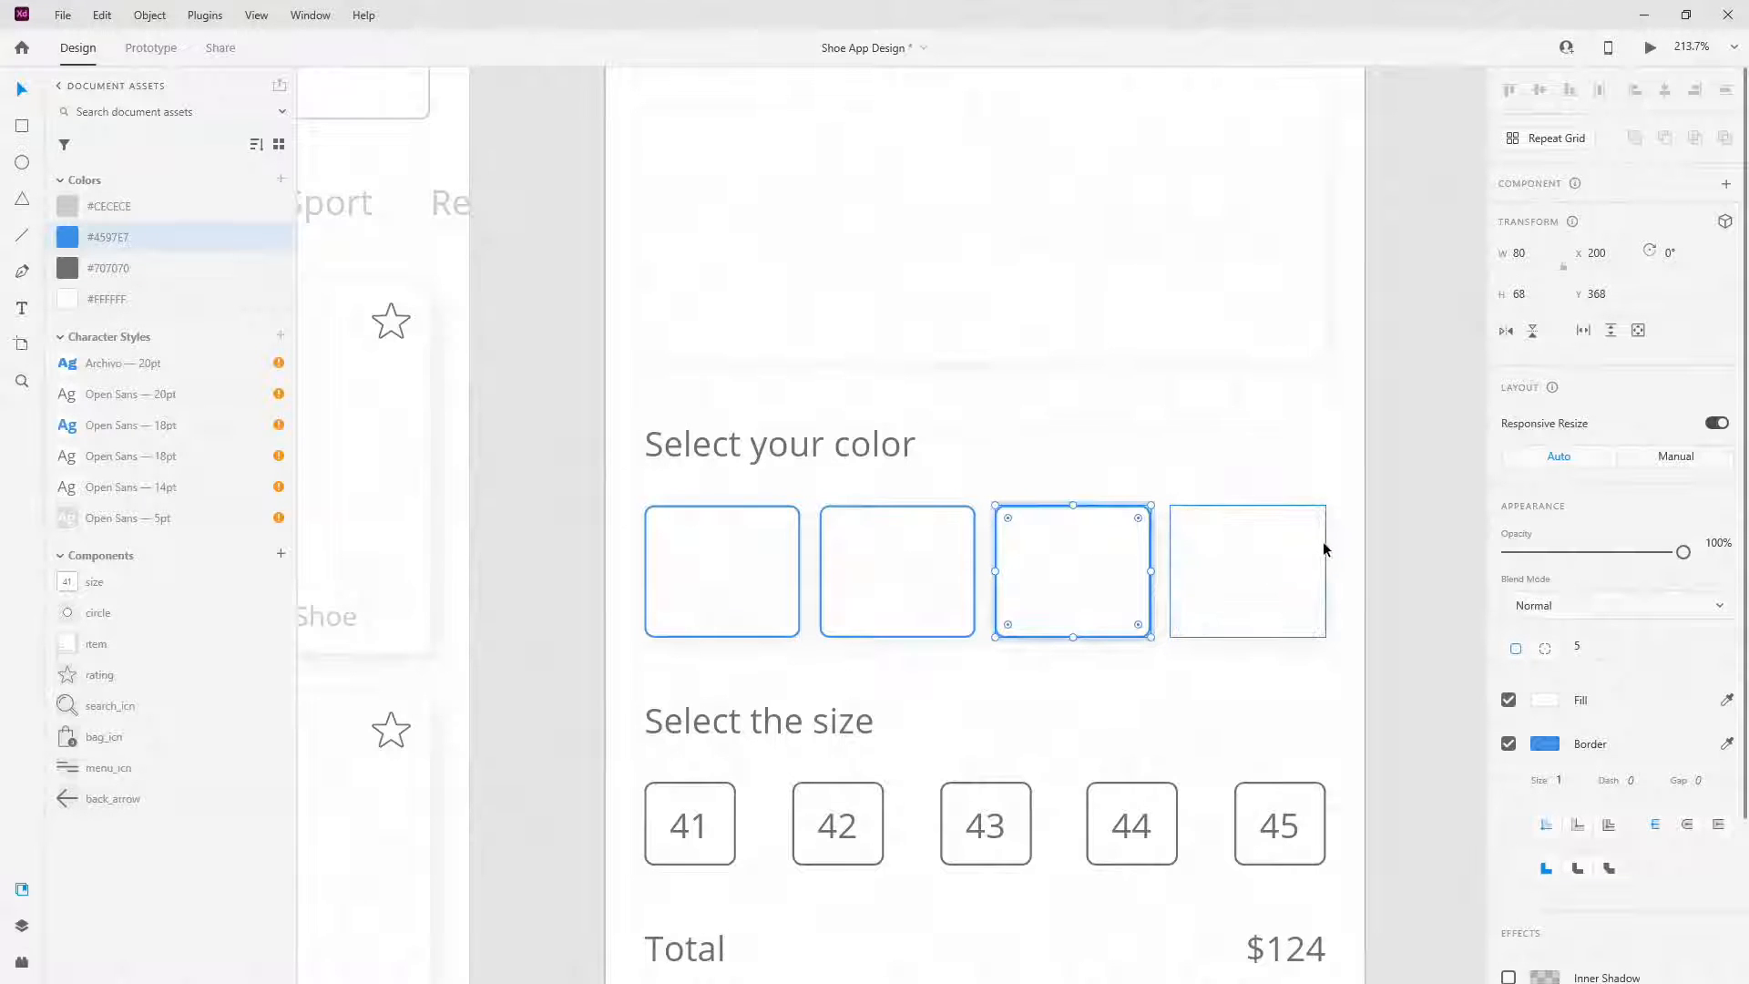
click(1323, 547)
click(1325, 549)
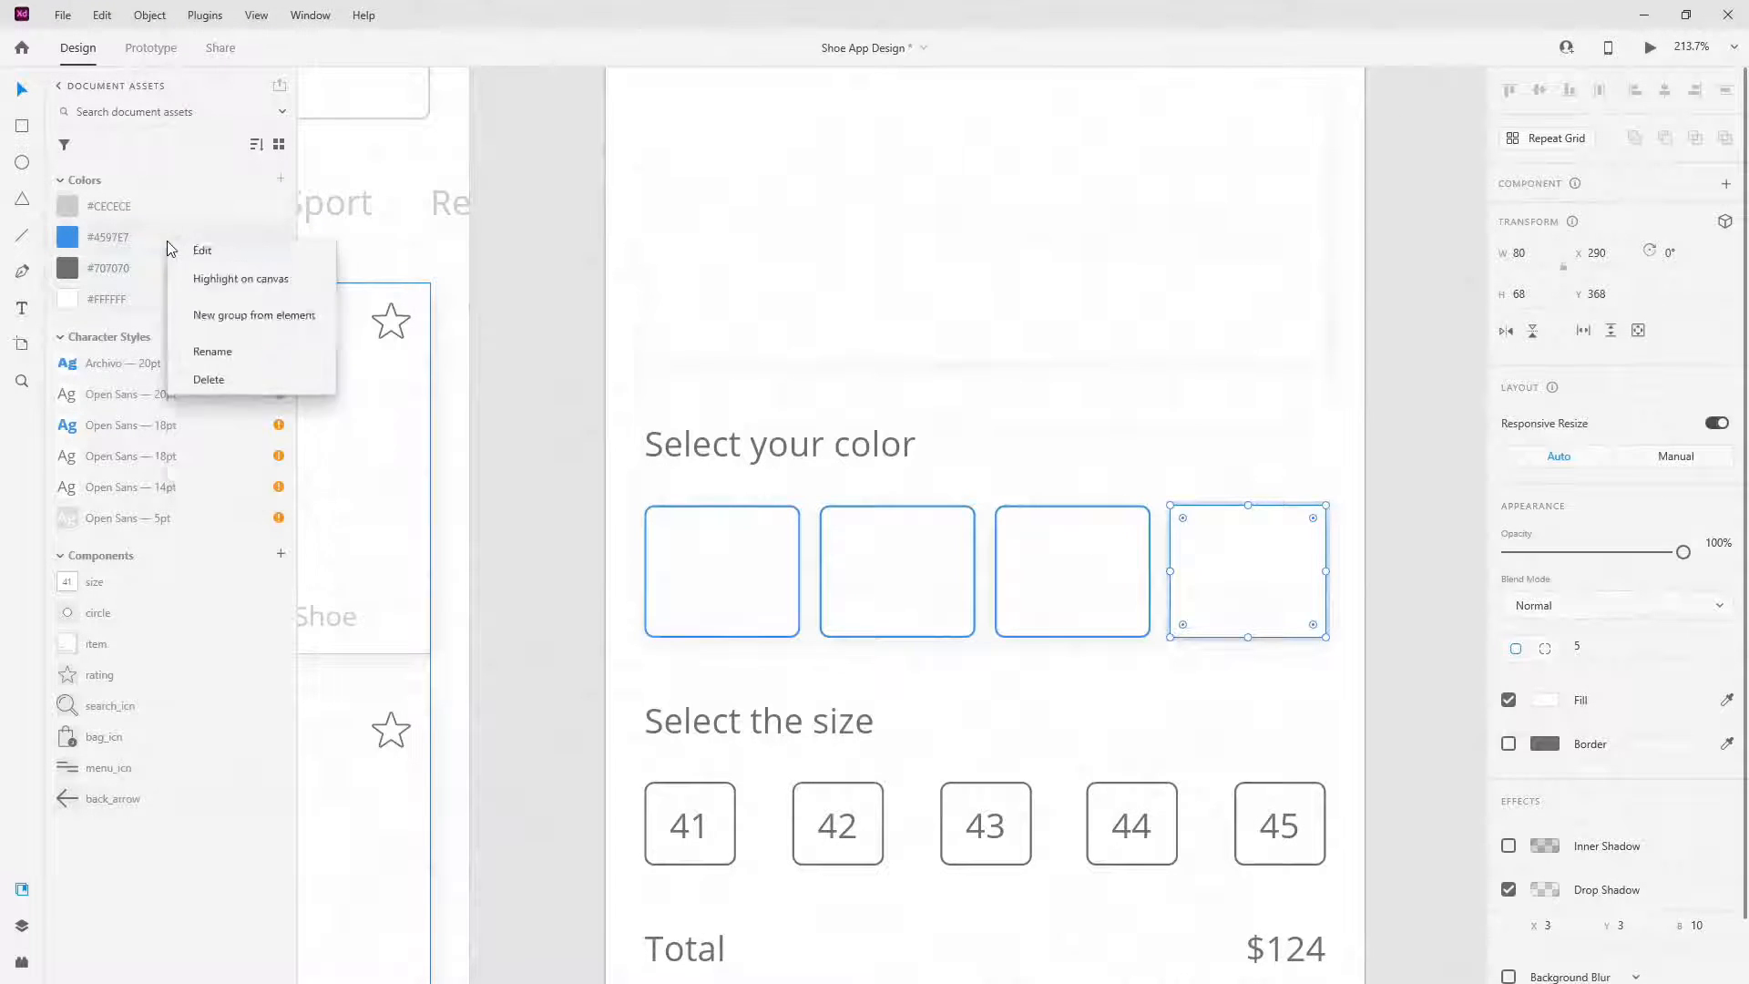
right_click(168, 242)
click(202, 282)
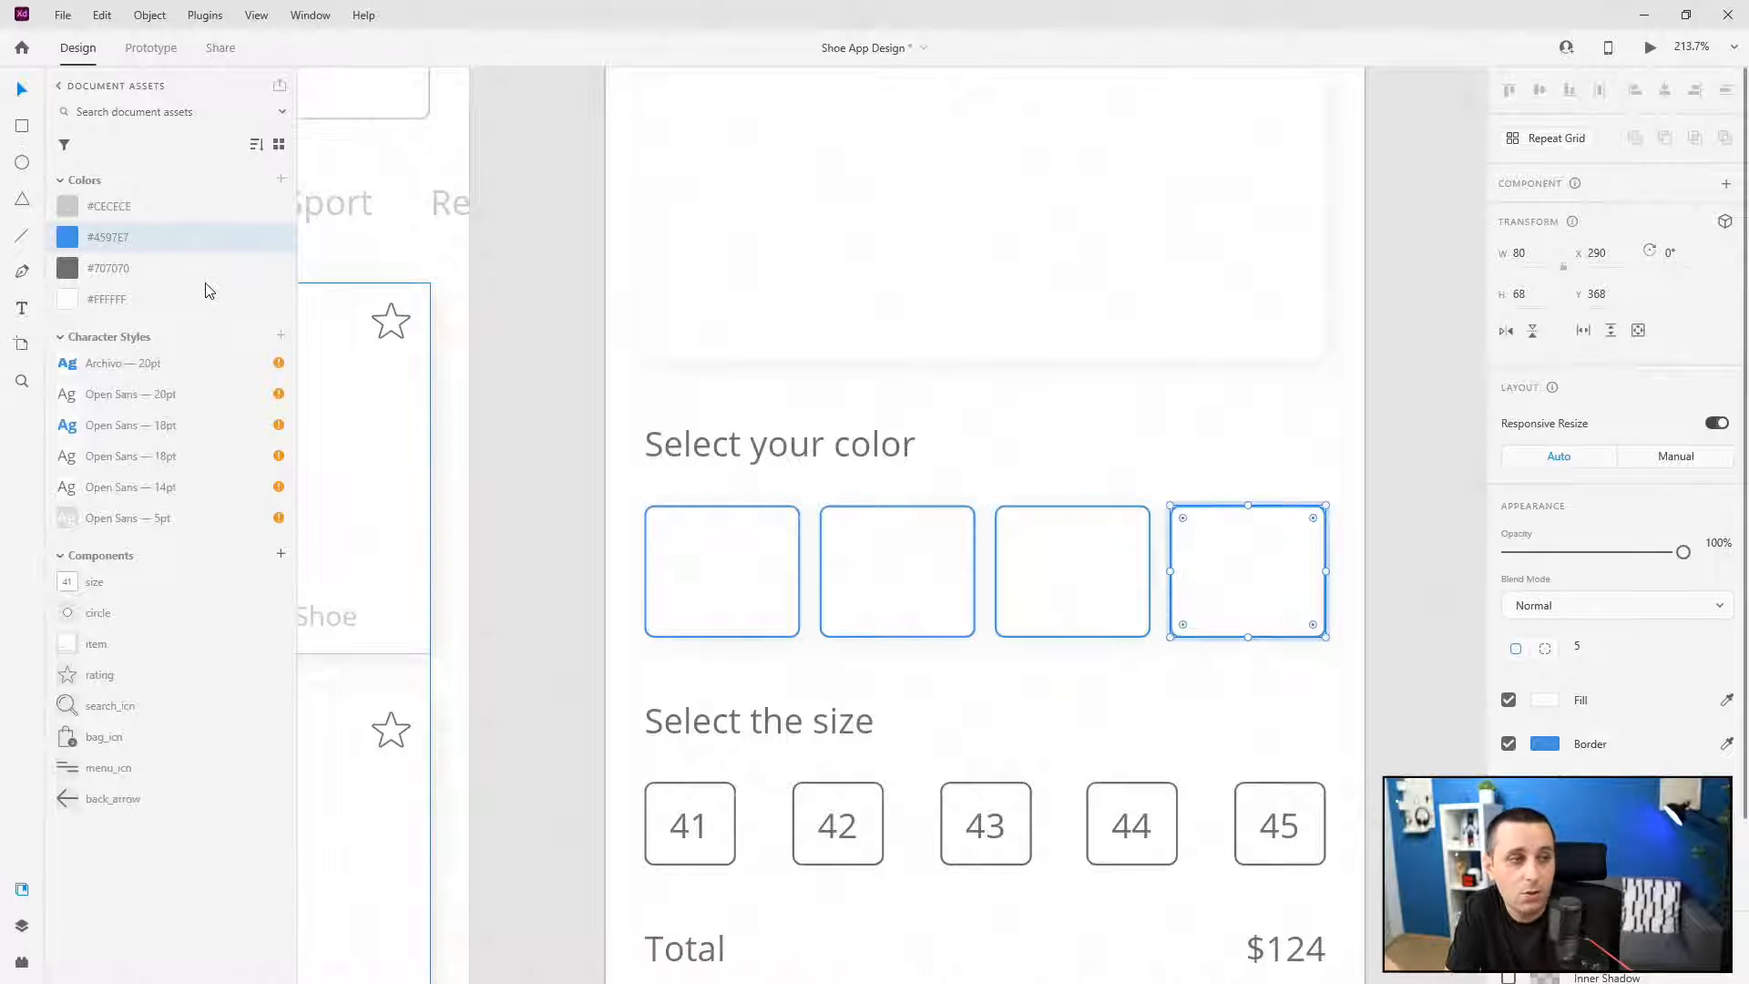
- Remove the blue borders from item_color_bg in item_color4, item_color3 and item_color2
click(20, 927)
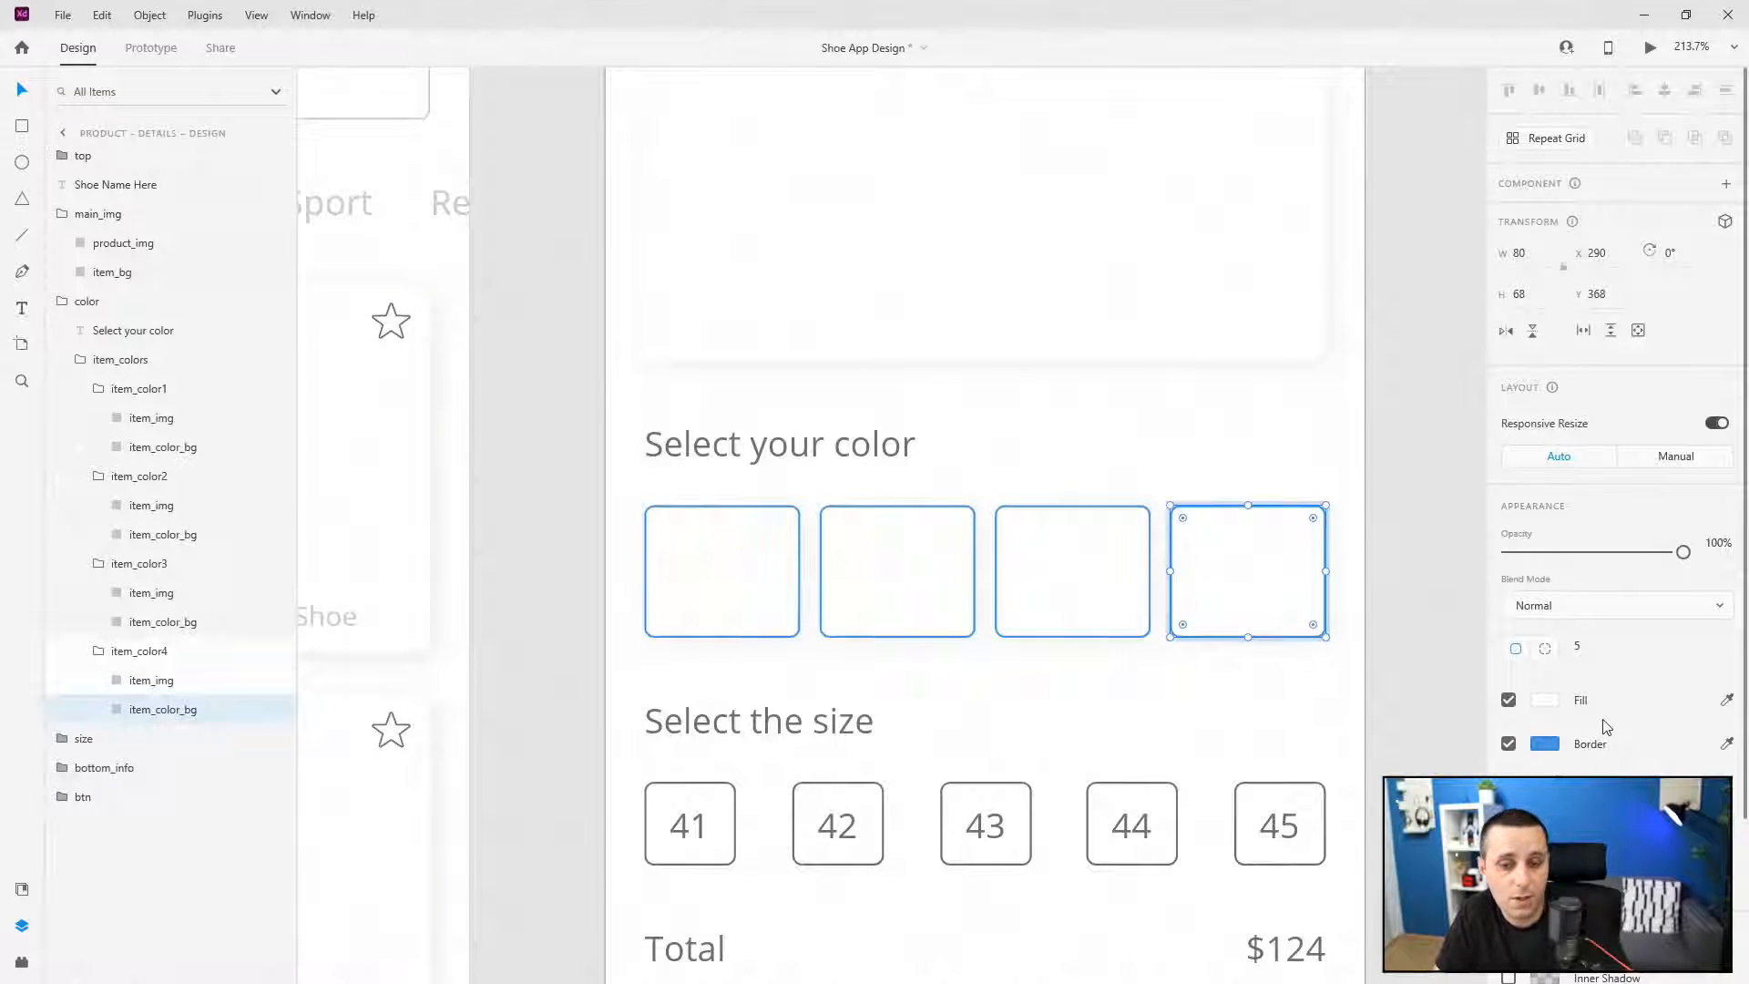
click(187, 622)
click(1508, 743)
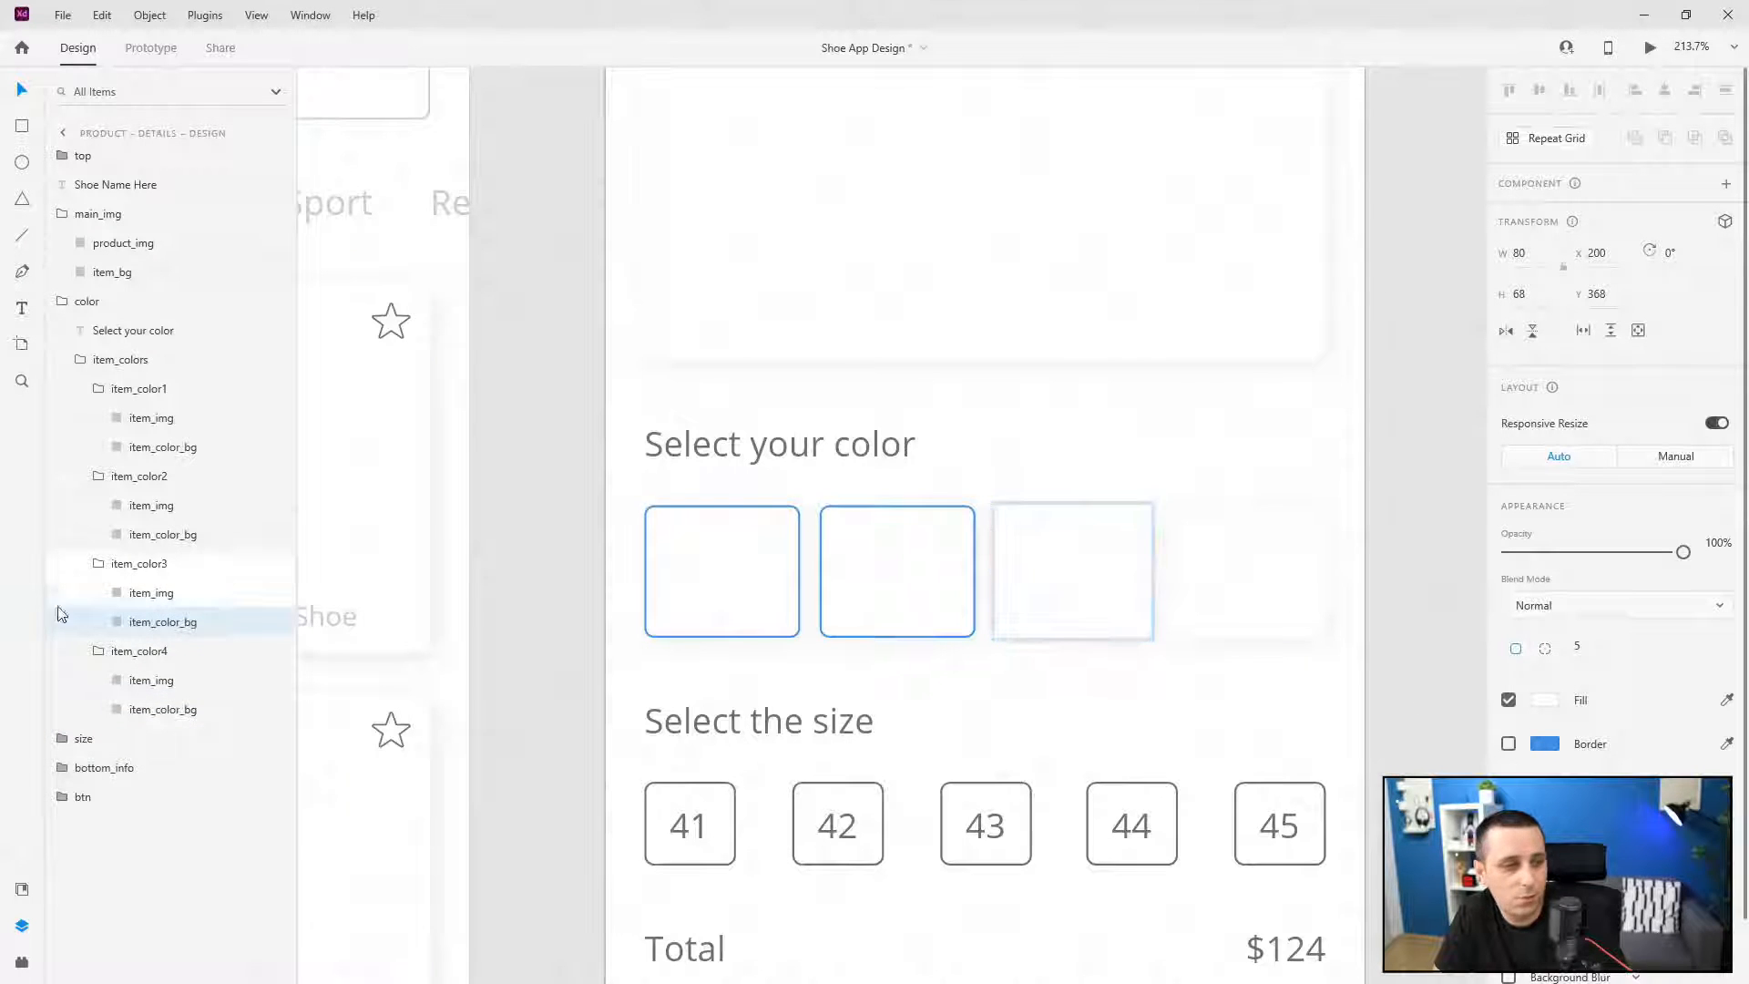
click(145, 540)
click(1508, 743)
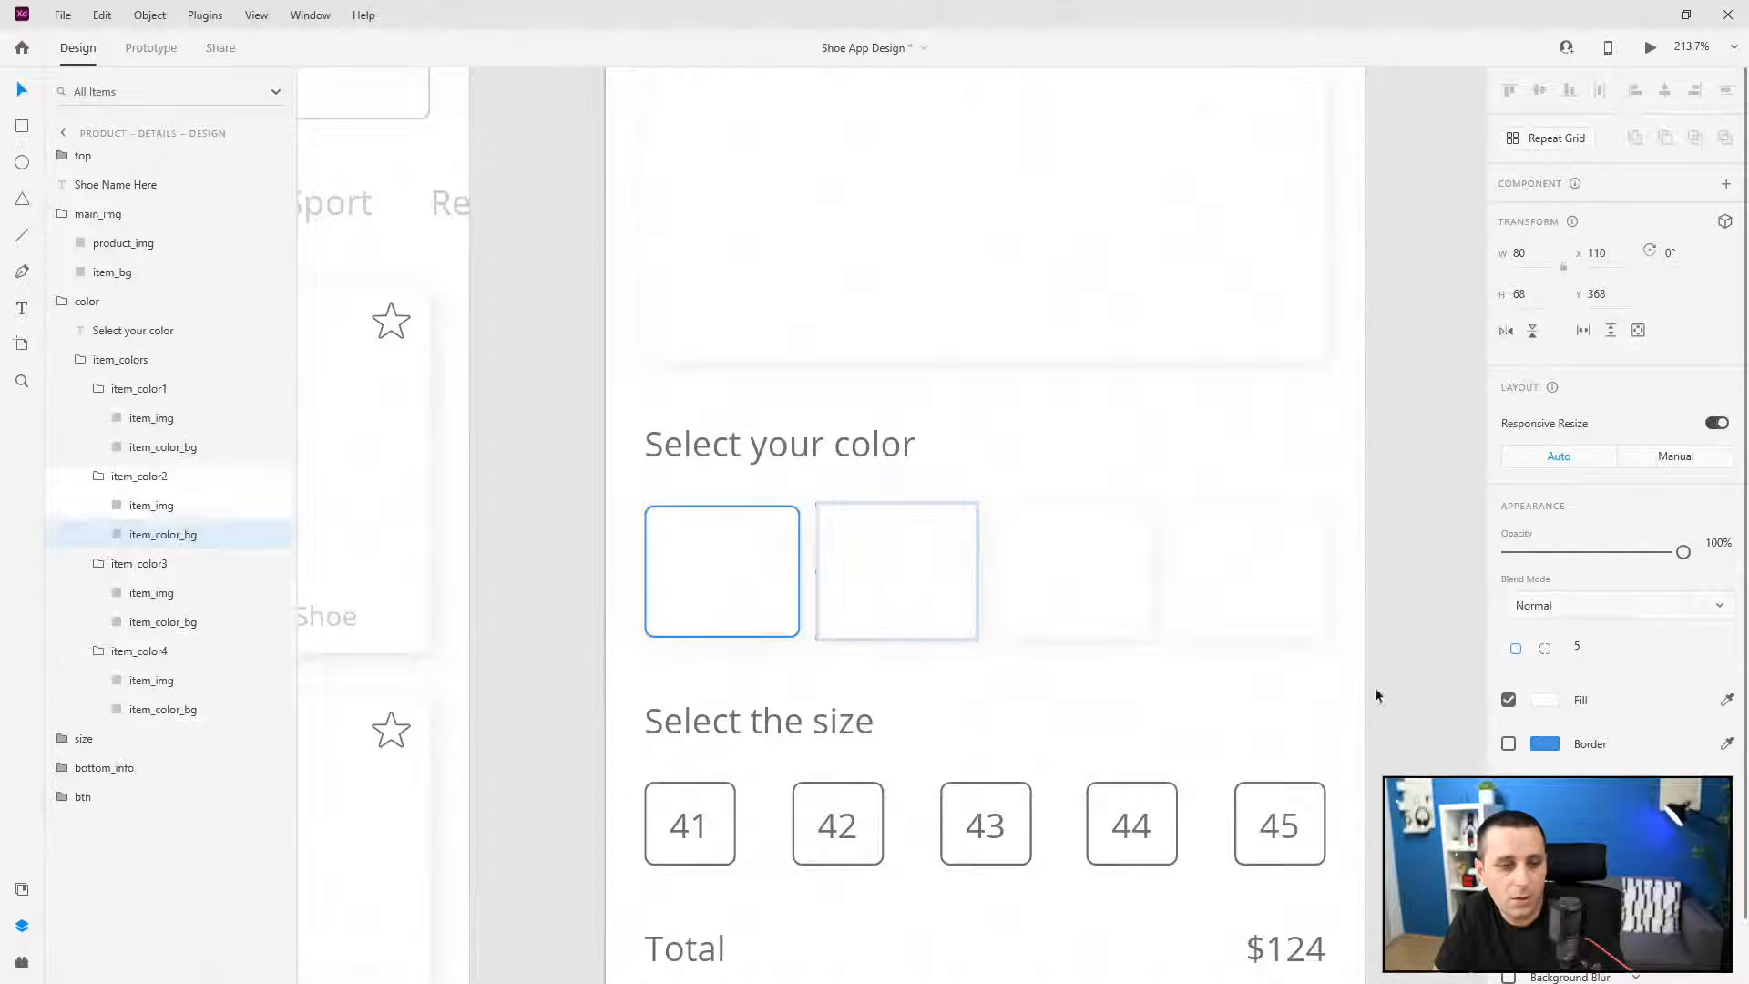
- Collapse the item_color subgroups, then the item_colors, color and main_img groups
click(98, 476)
click(99, 505)
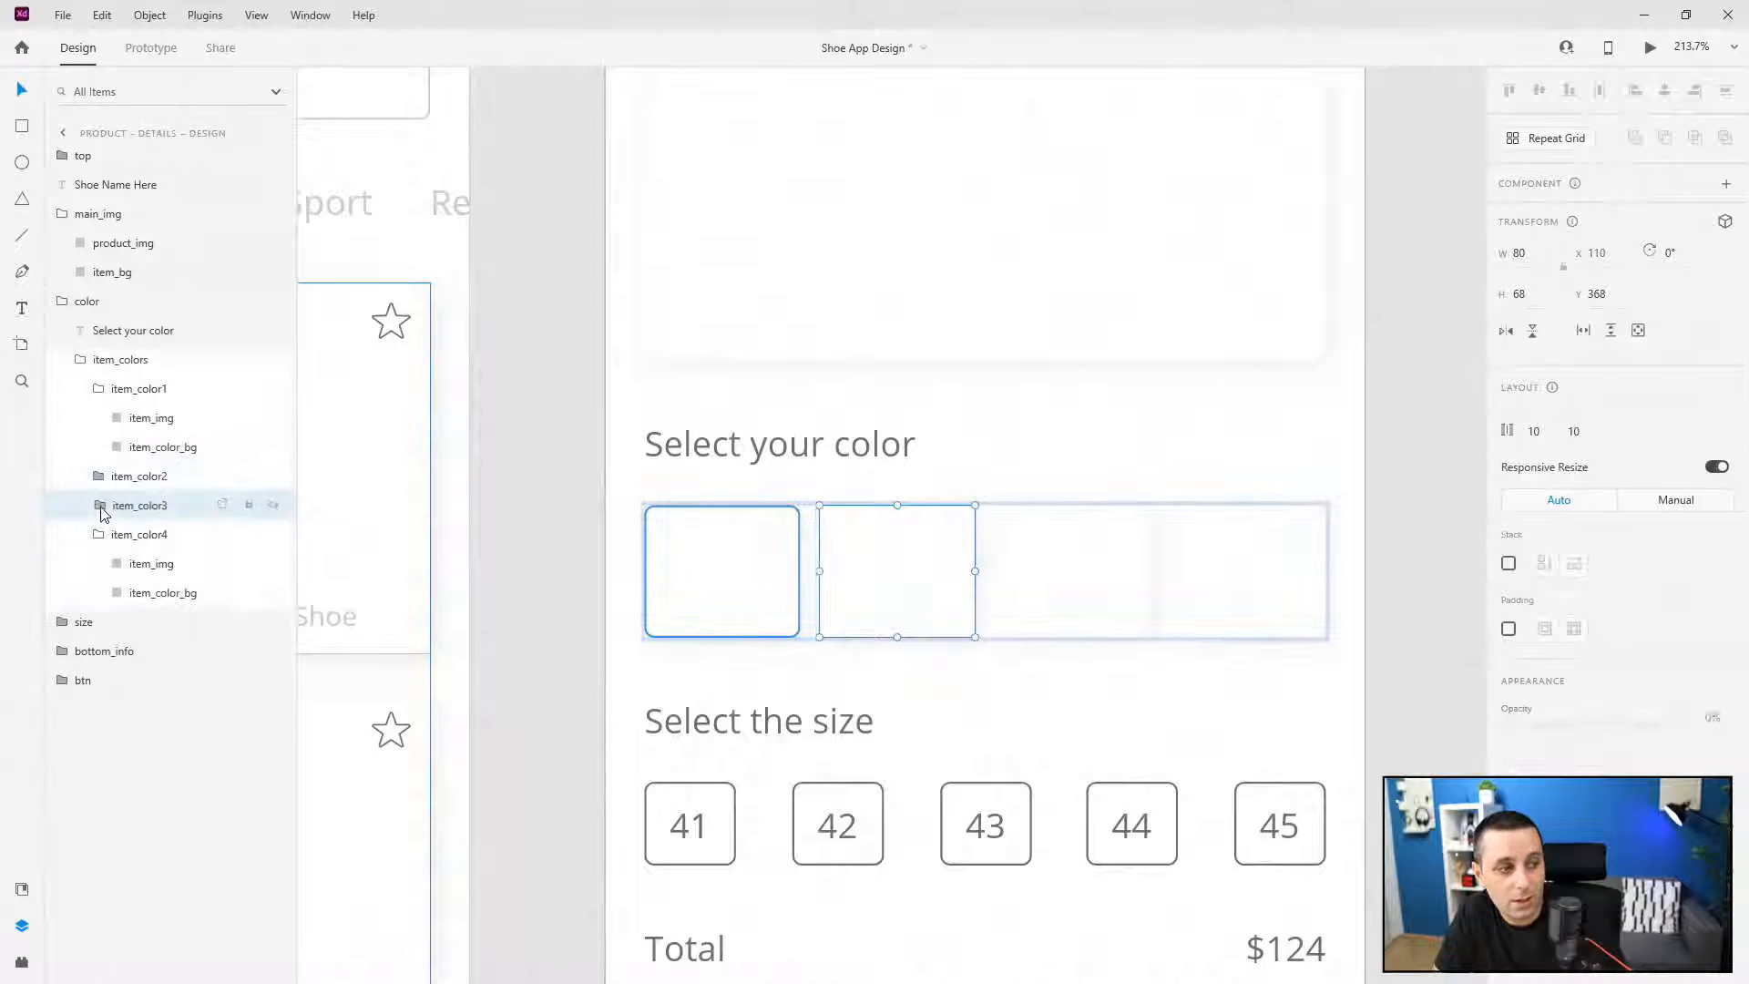
click(99, 534)
click(98, 388)
click(80, 359)
click(62, 300)
click(62, 213)
- Expand the size group and its sizes subgroup, and select the size 41 component instance
scroll(1184, 552, down, 3)
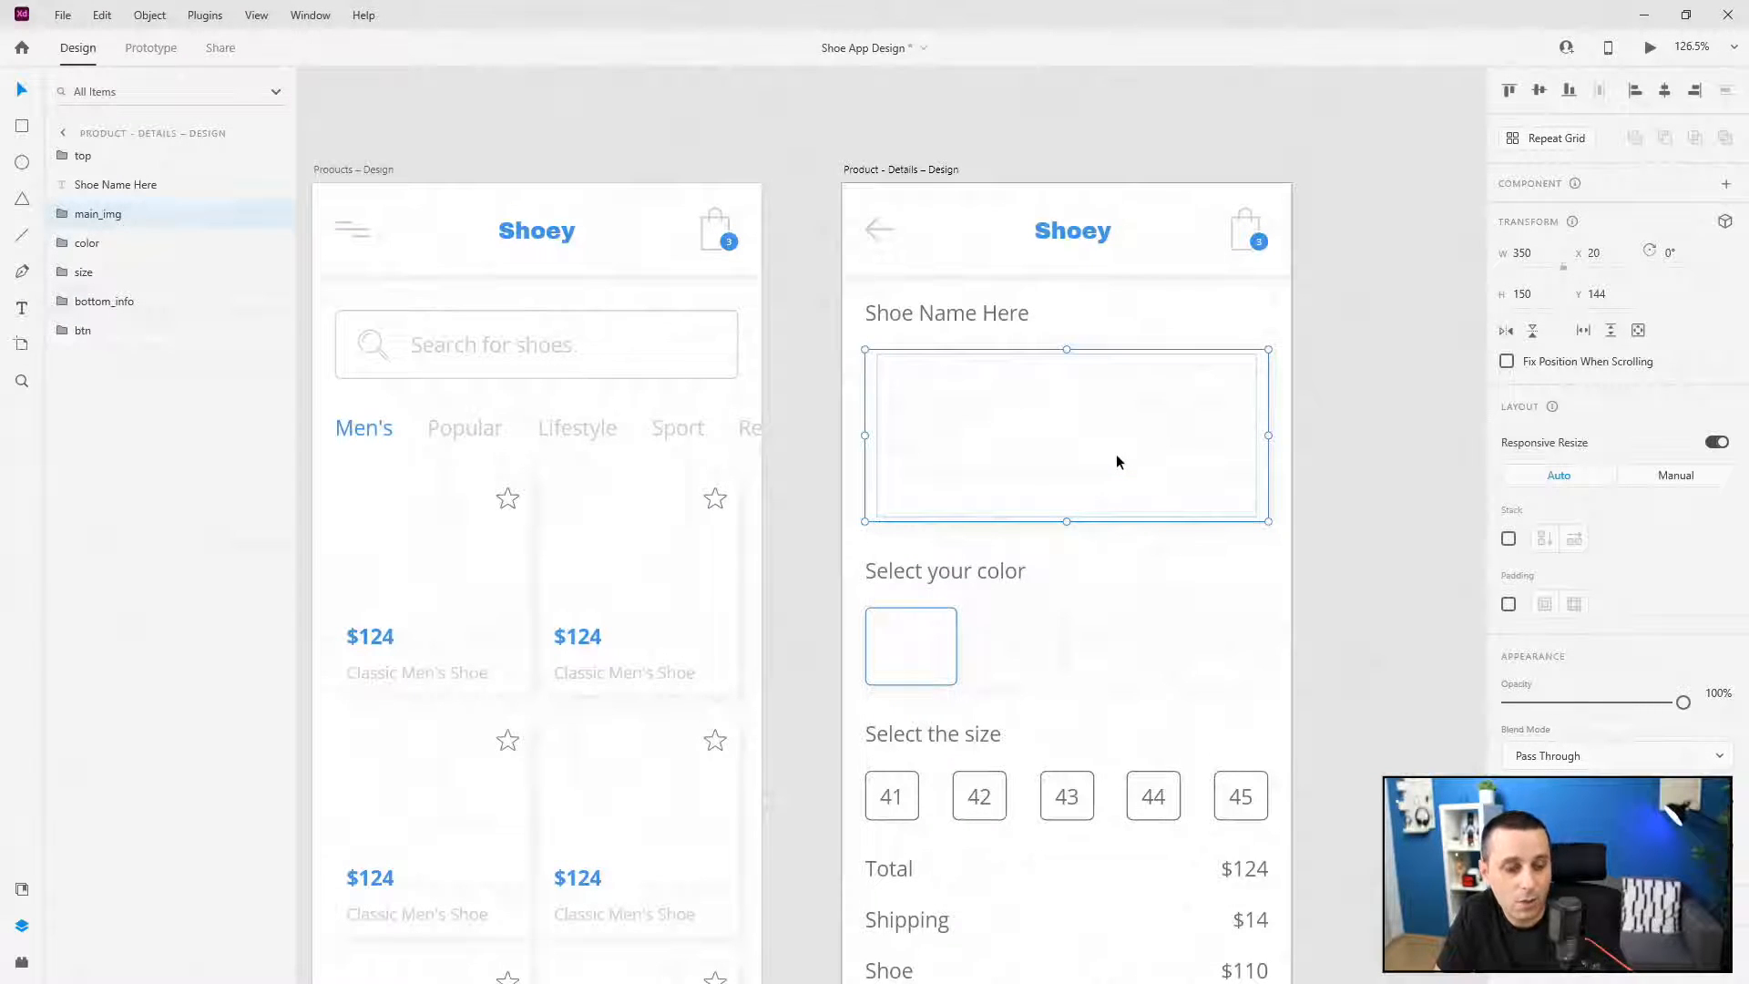
scroll(1084, 646, up, 3)
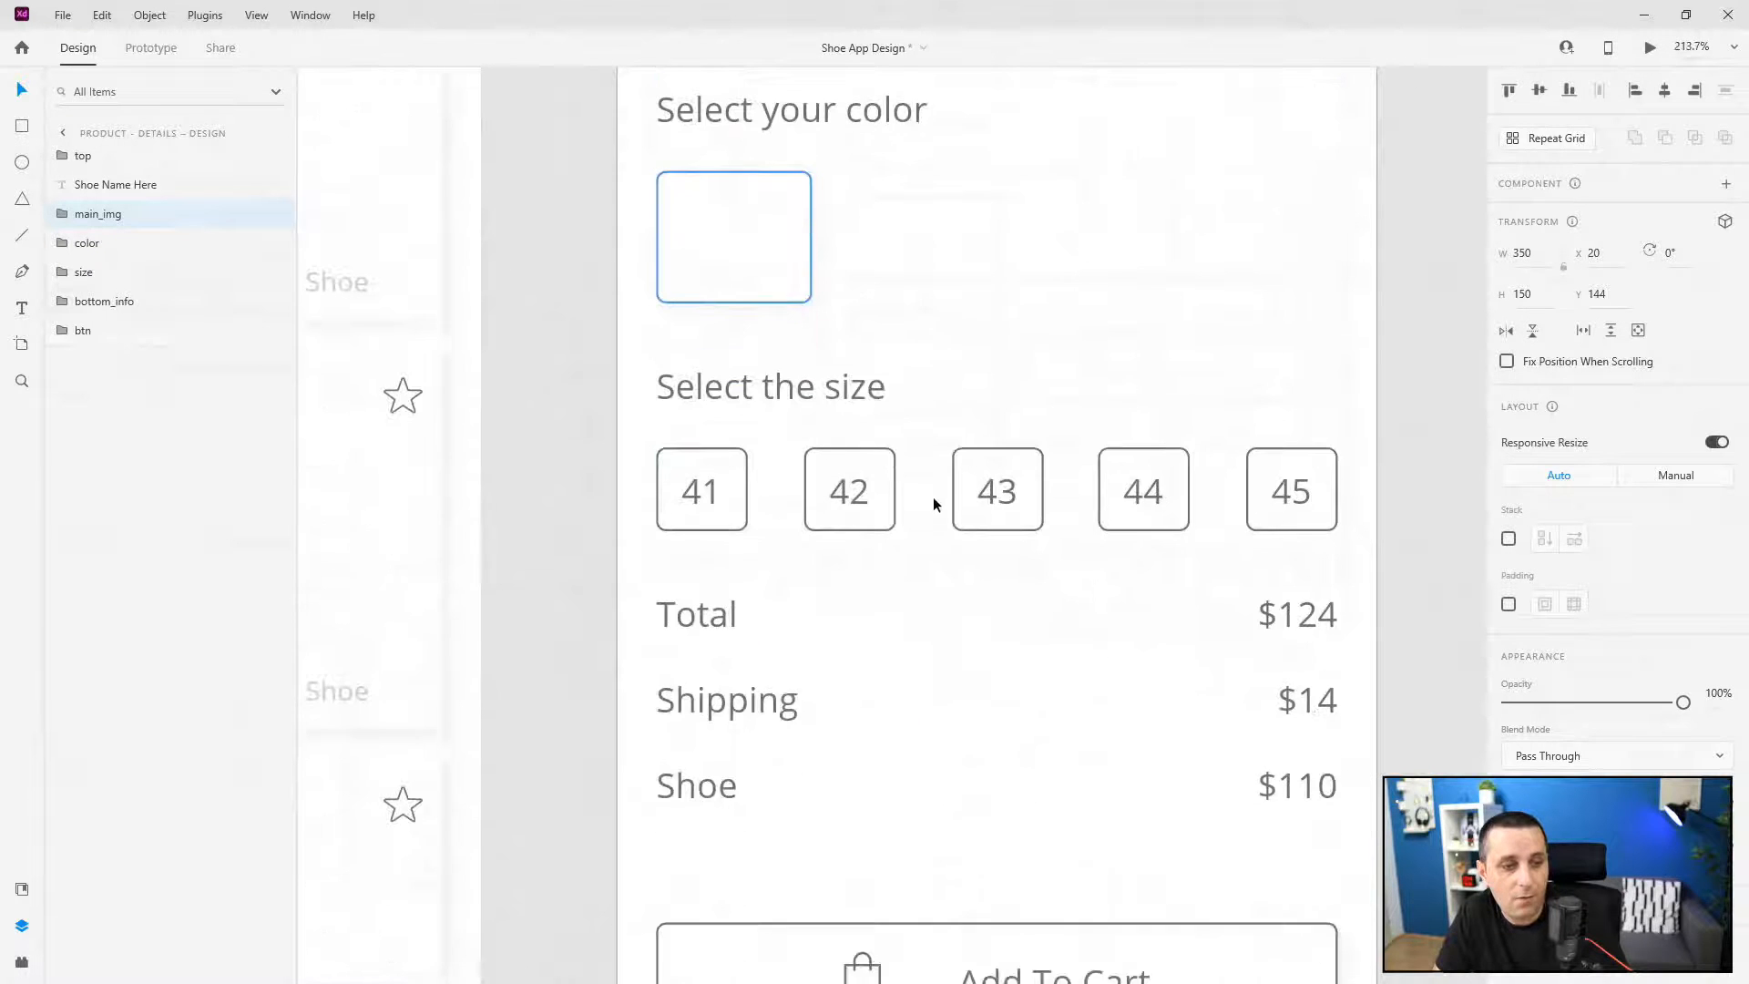
scroll(997, 496, up, 2)
double_click(632, 464)
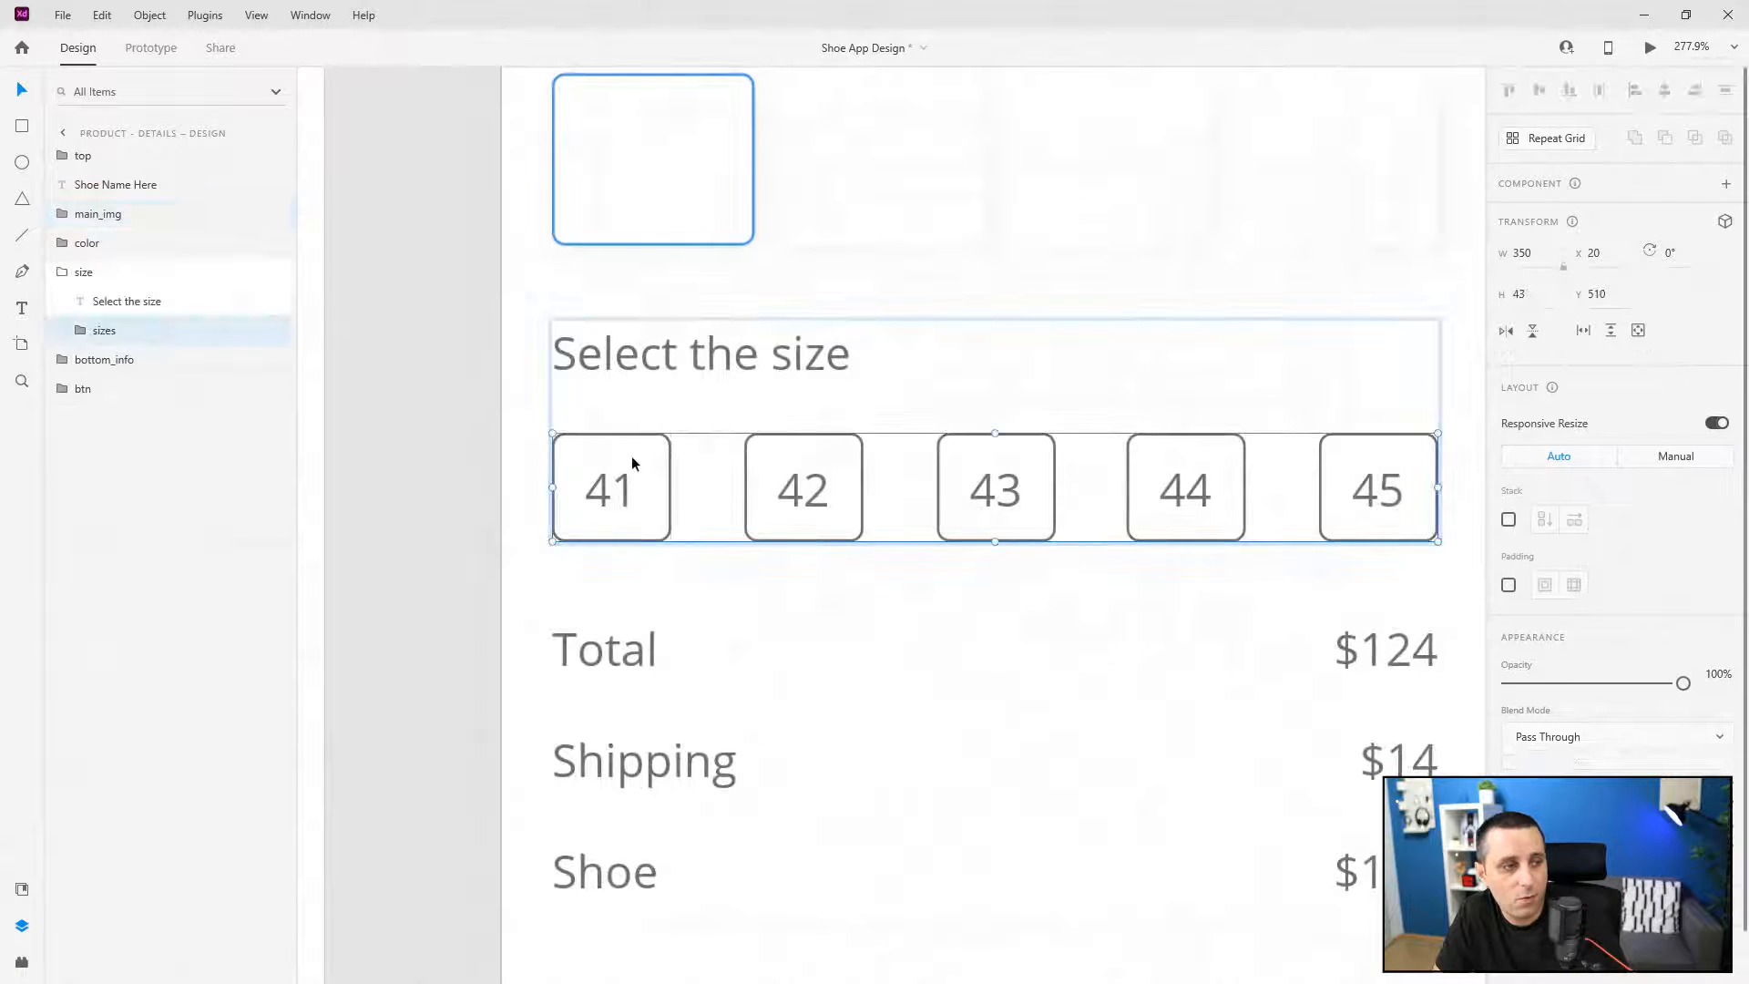
click(80, 330)
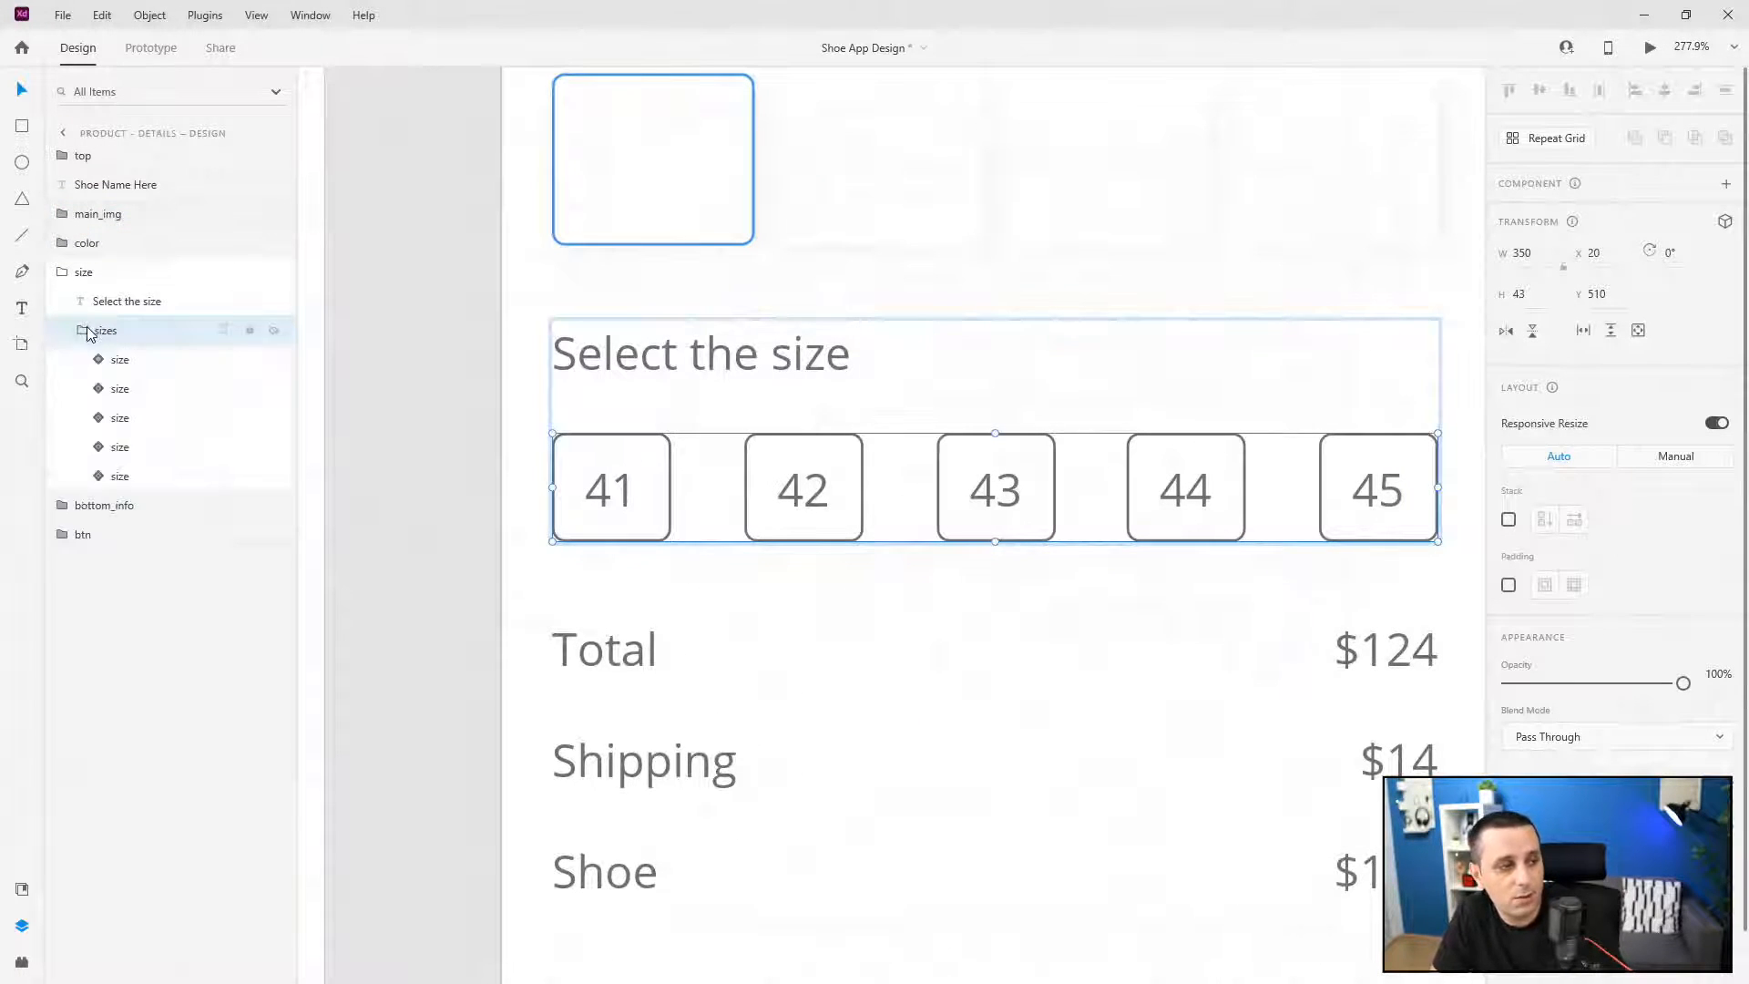
click(128, 361)
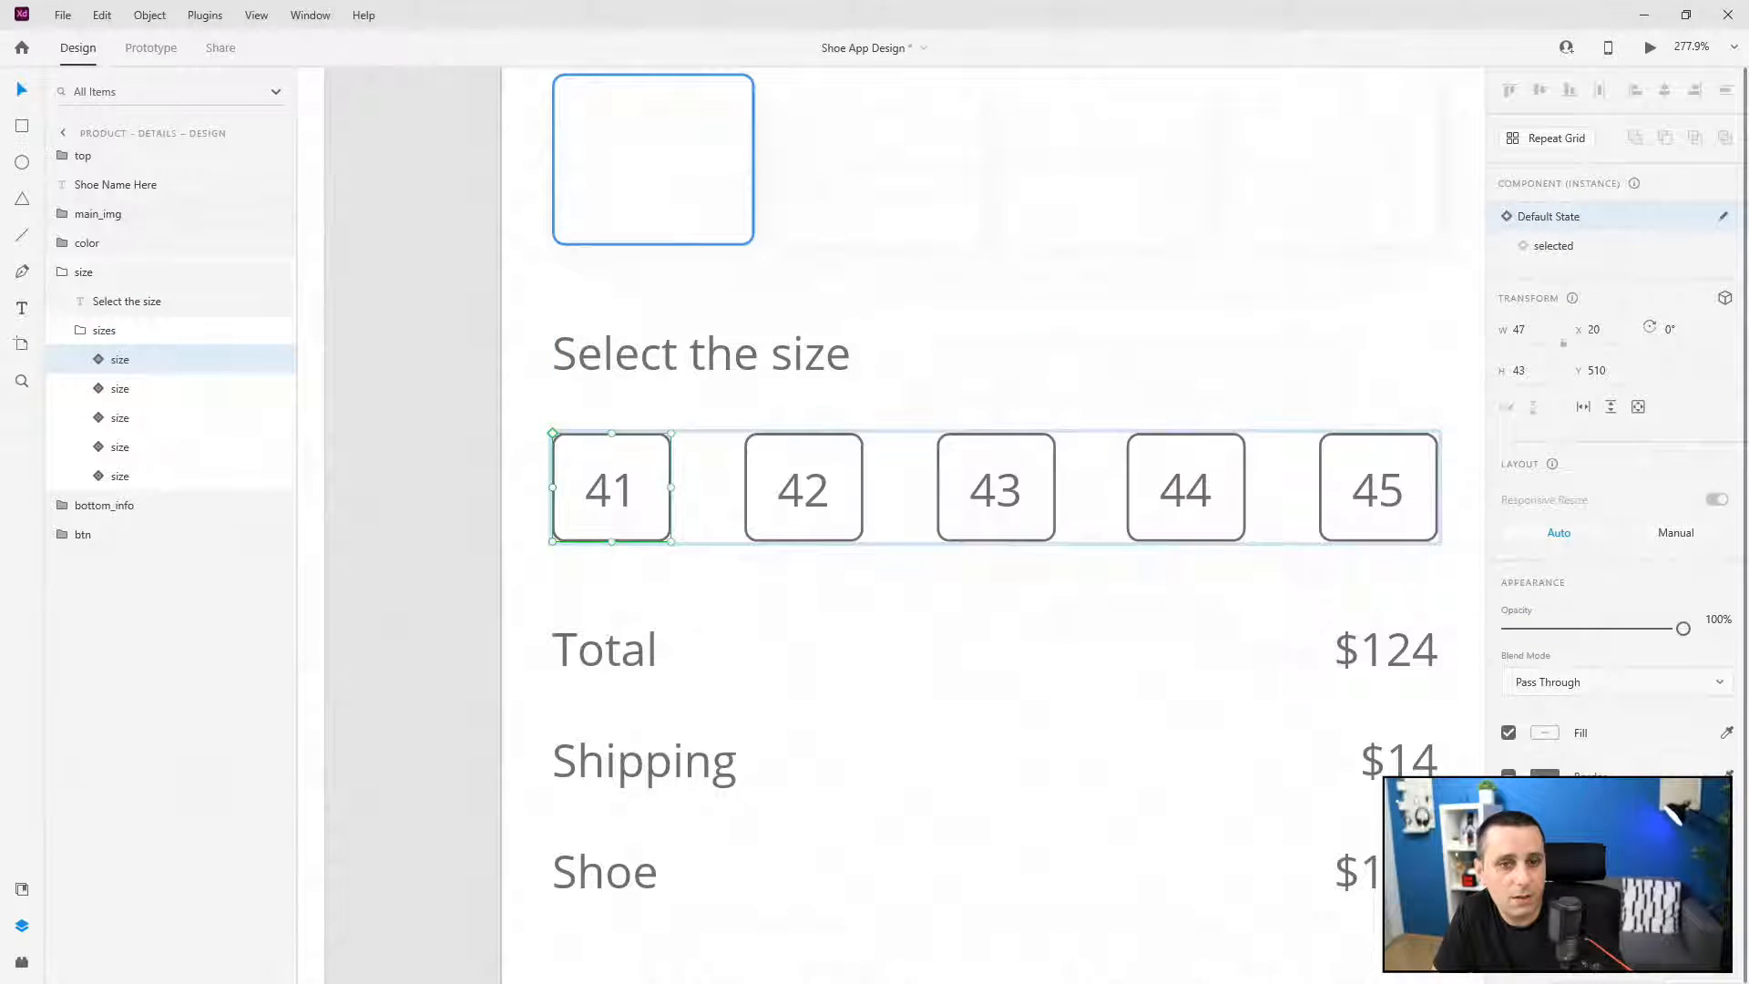
- Preview the selected state of the size 41 component and return it to Default State
click(1568, 246)
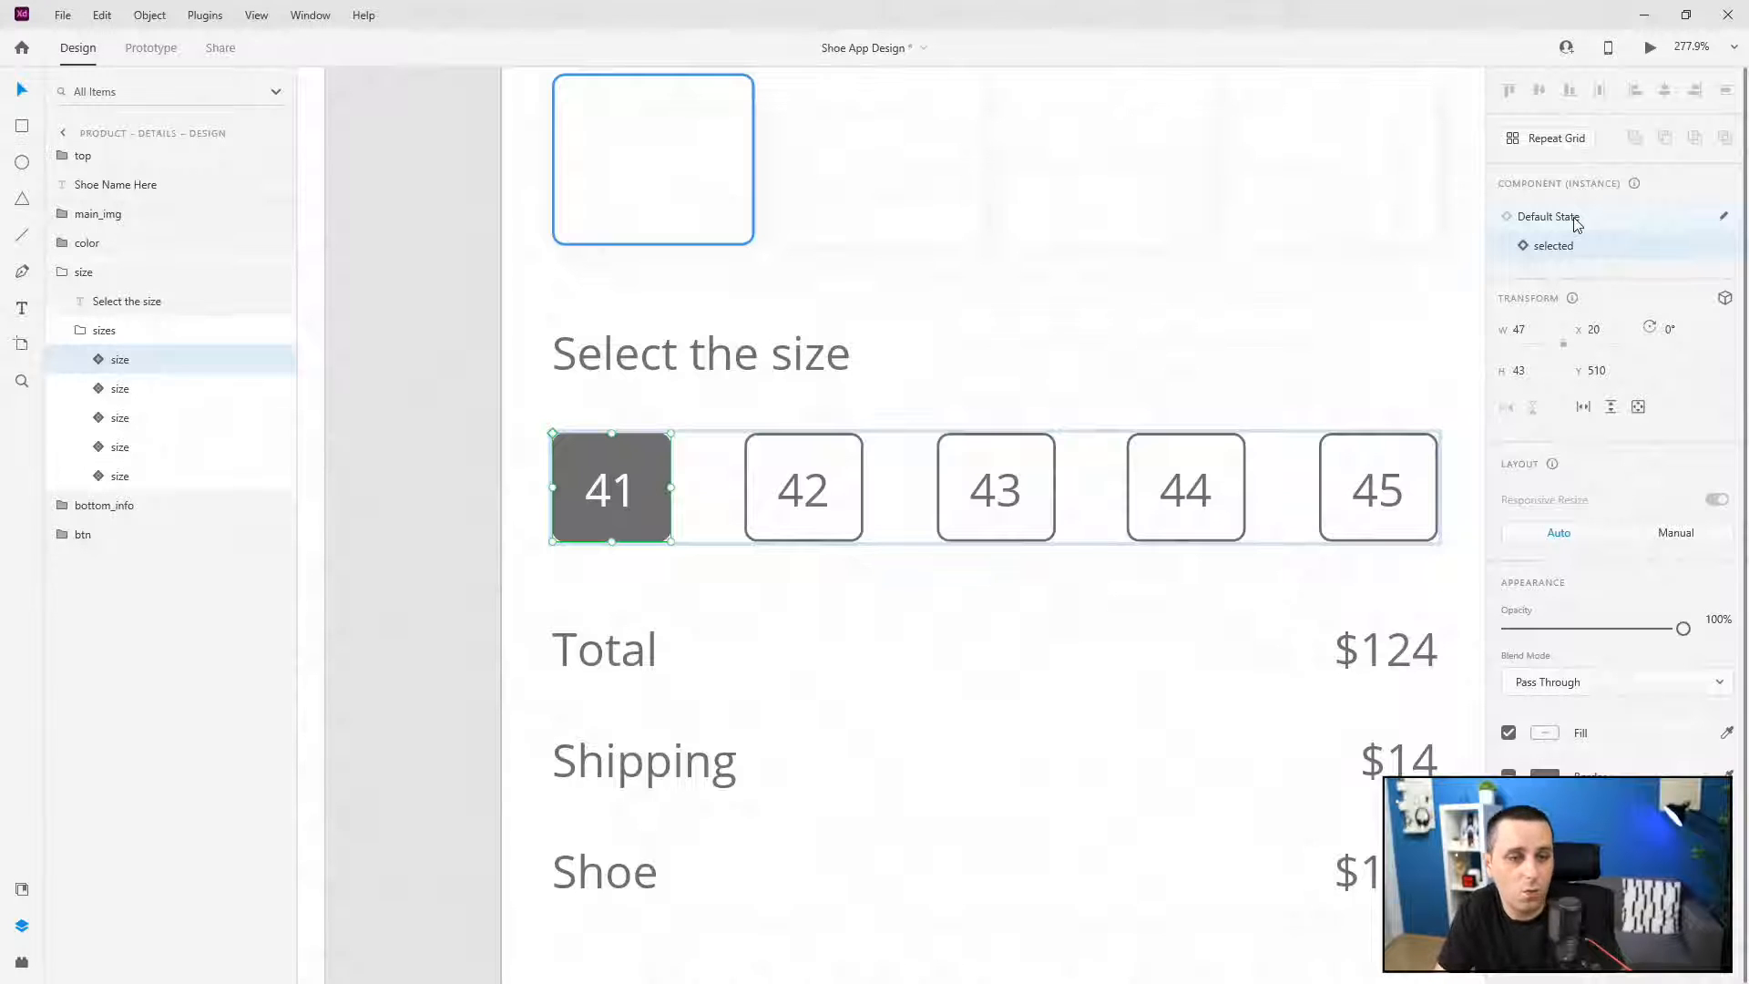
click(1543, 226)
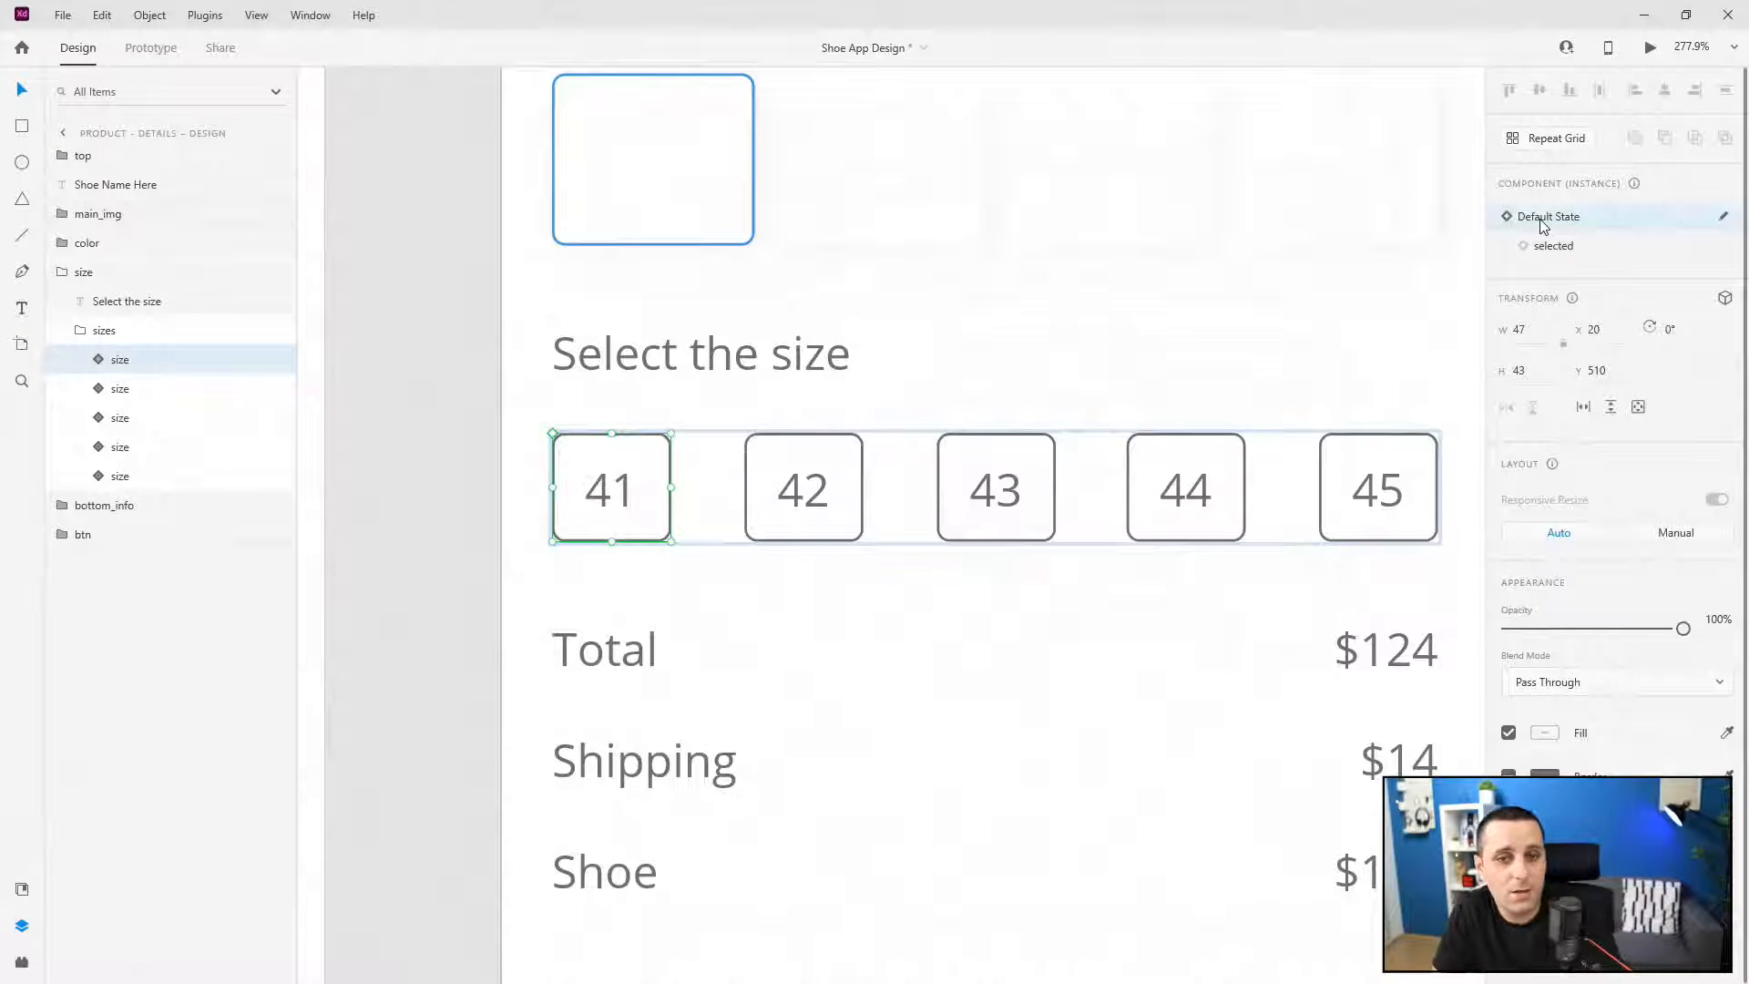
click(94, 360)
click(94, 359)
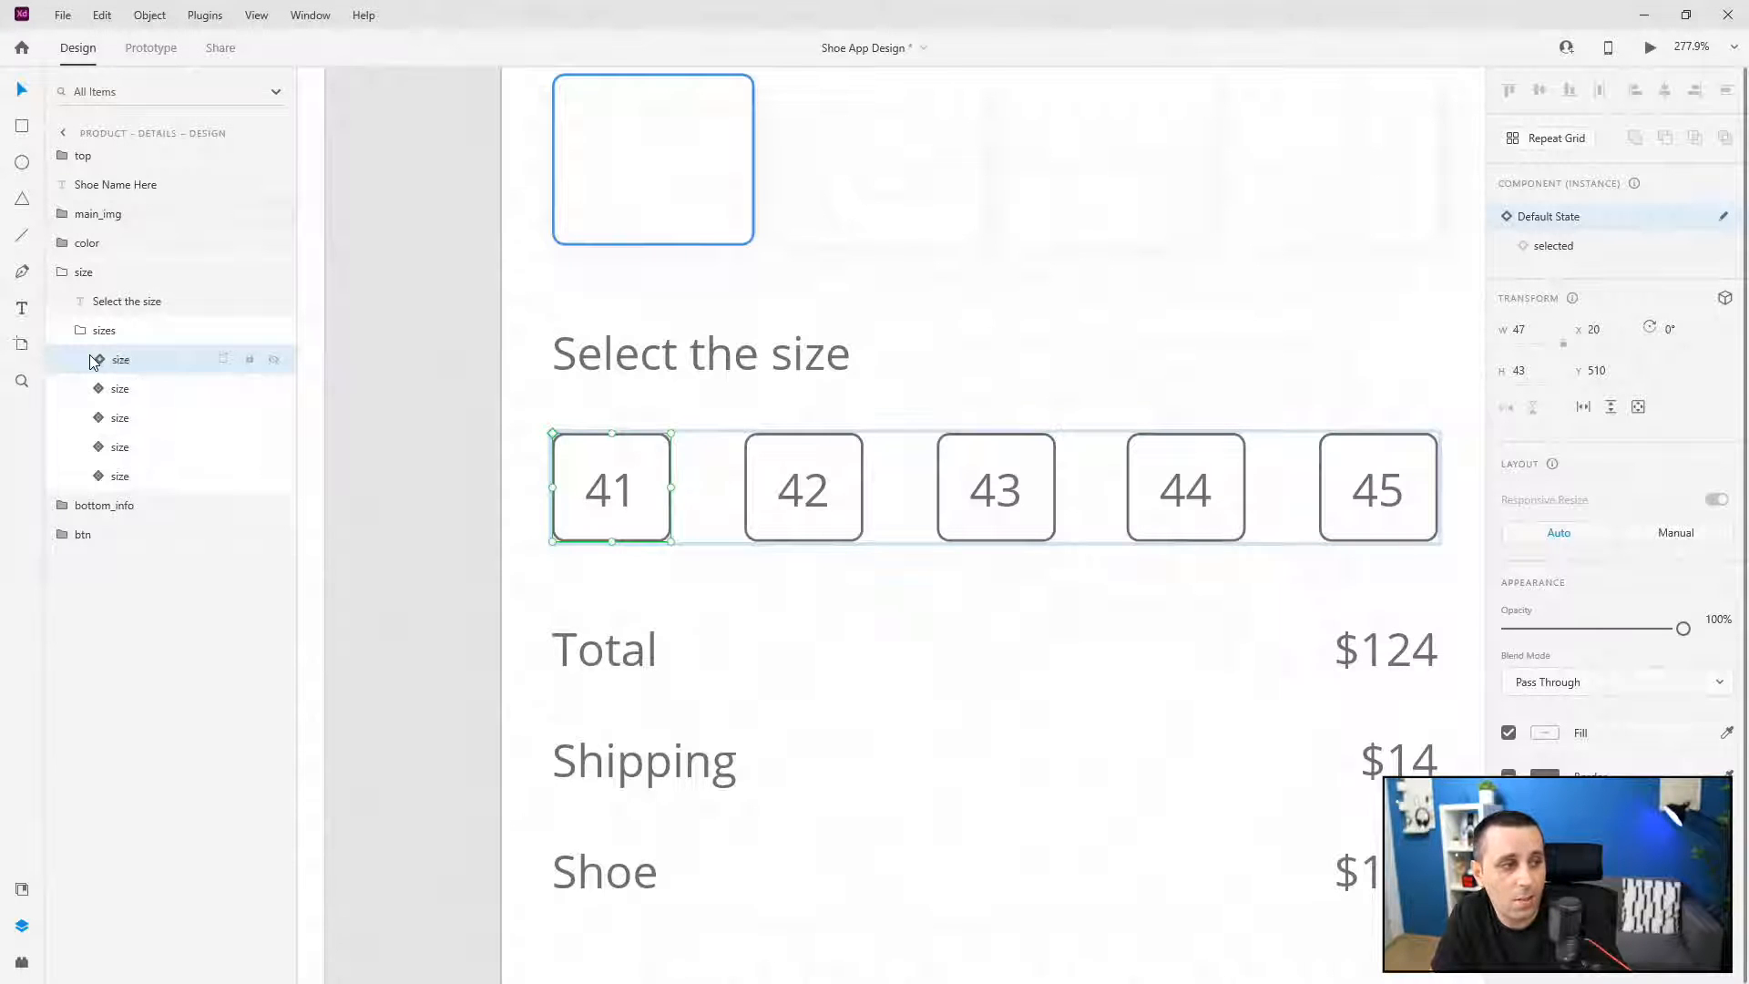
- Apply #CECECE to the border and the number text of the size 41 box
click(20, 890)
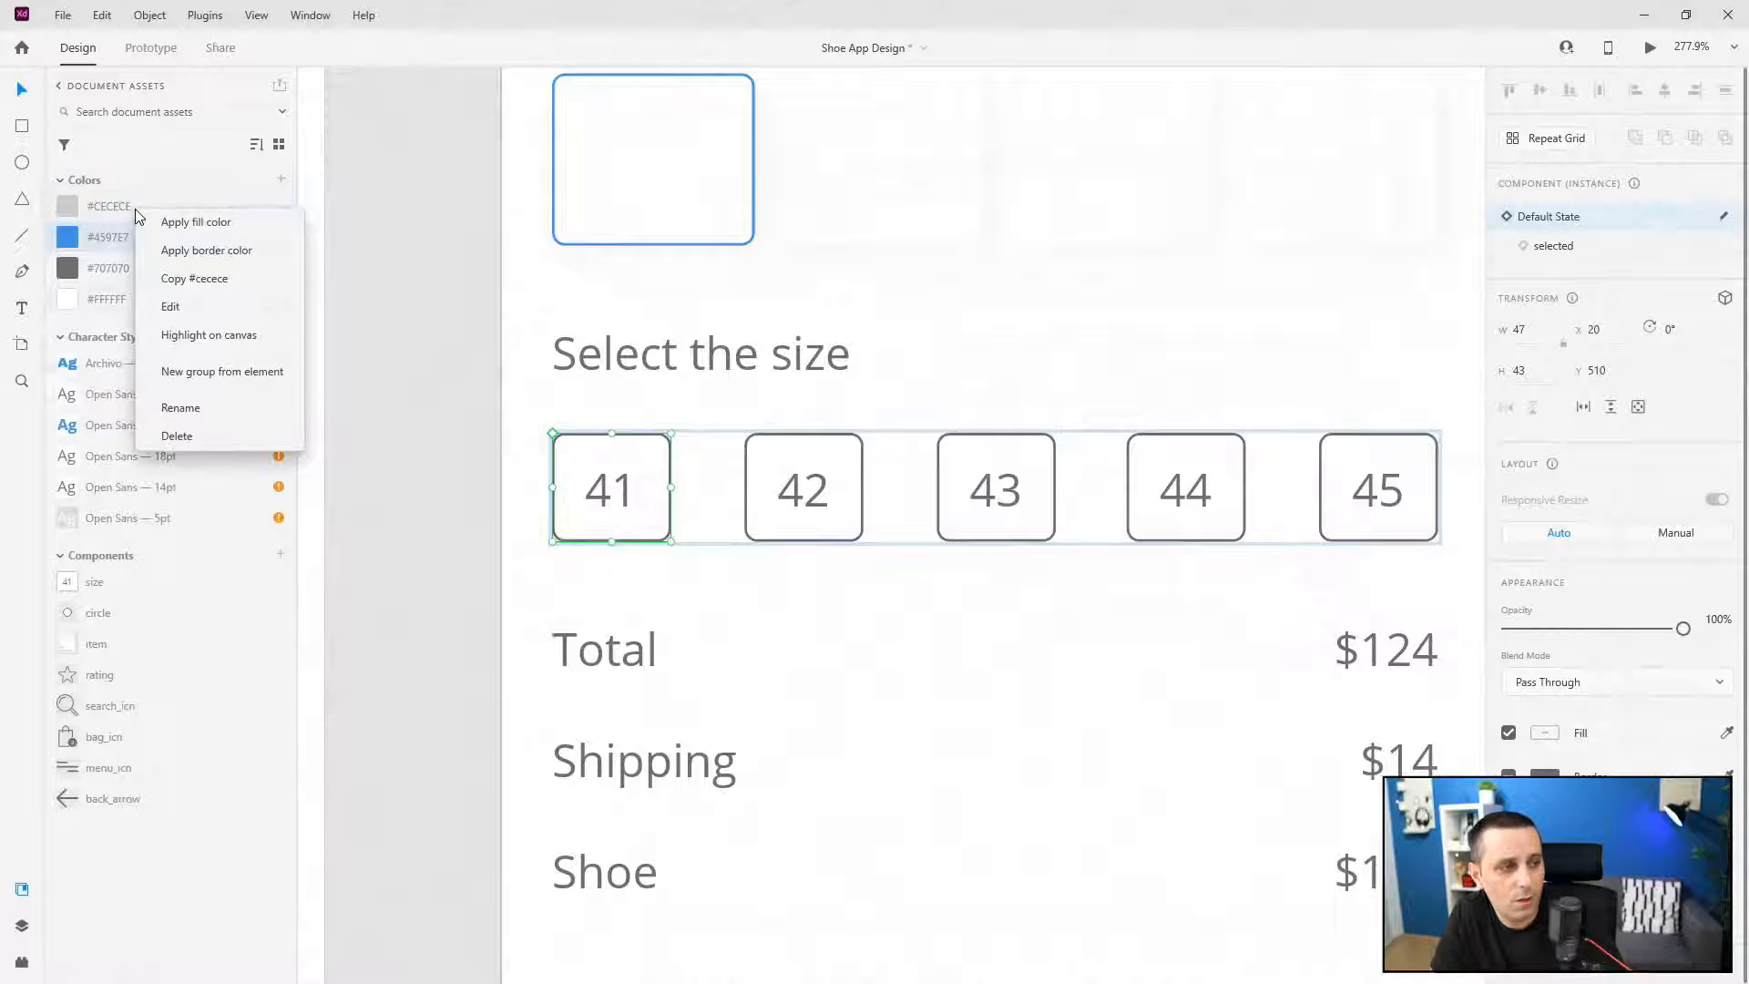
click(182, 249)
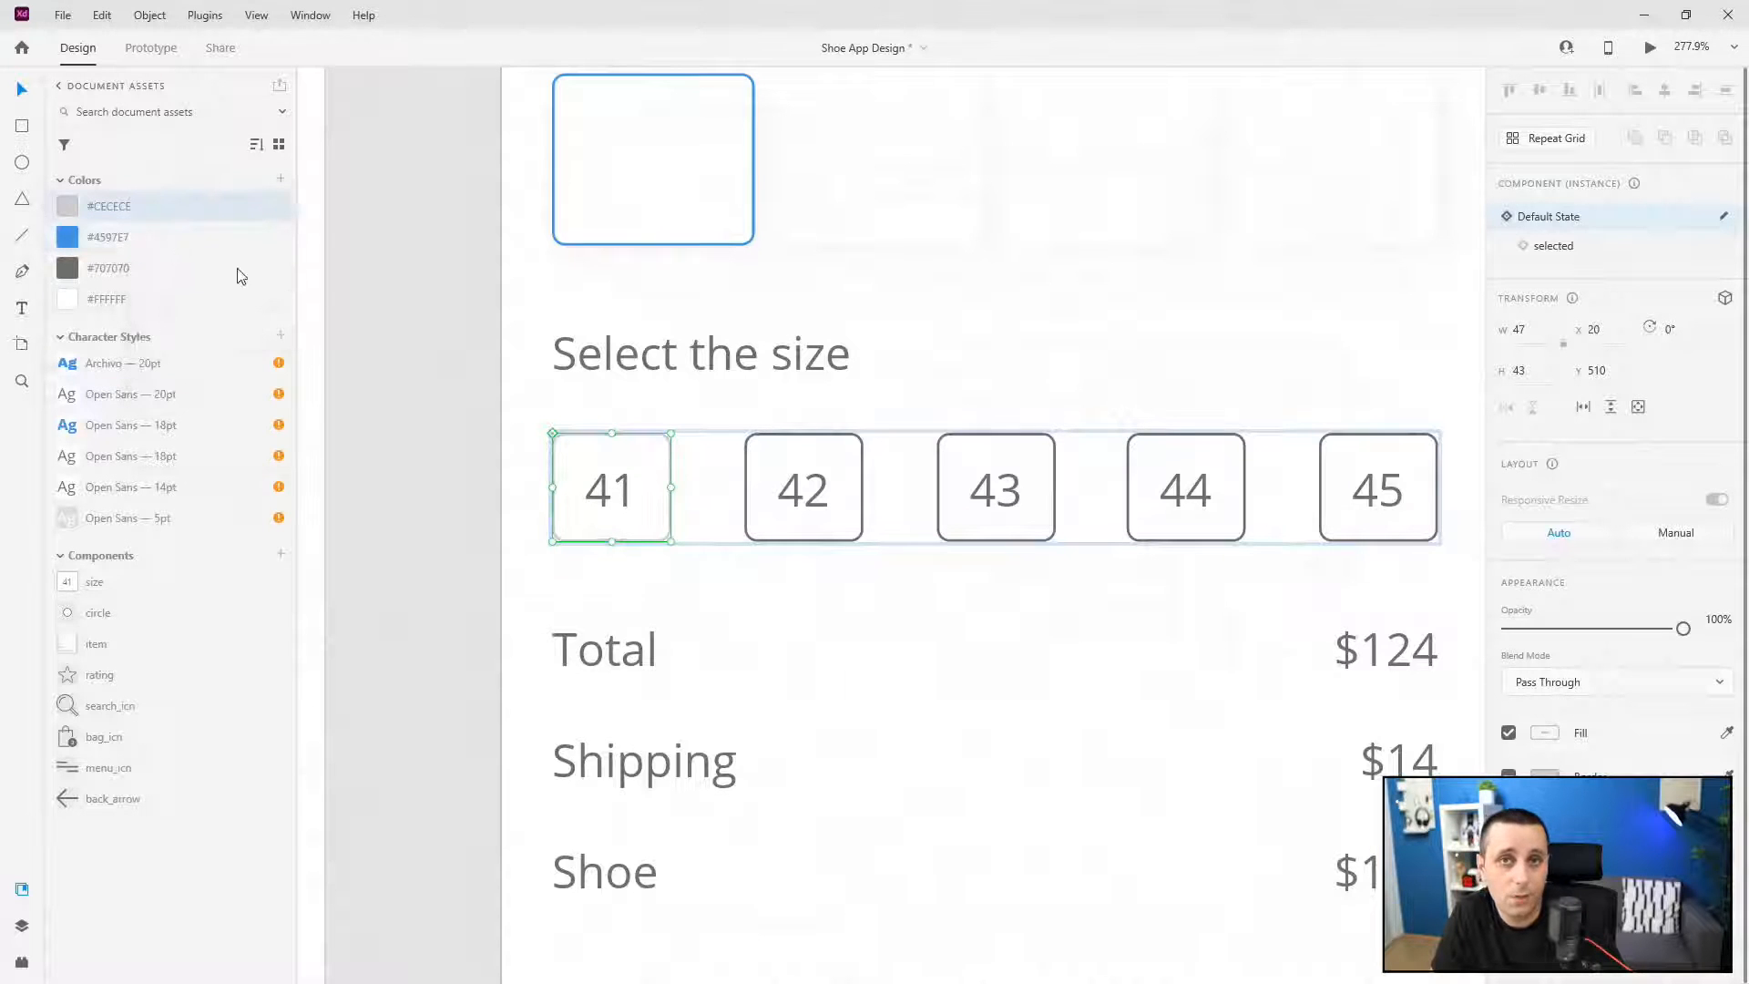
double_click(592, 488)
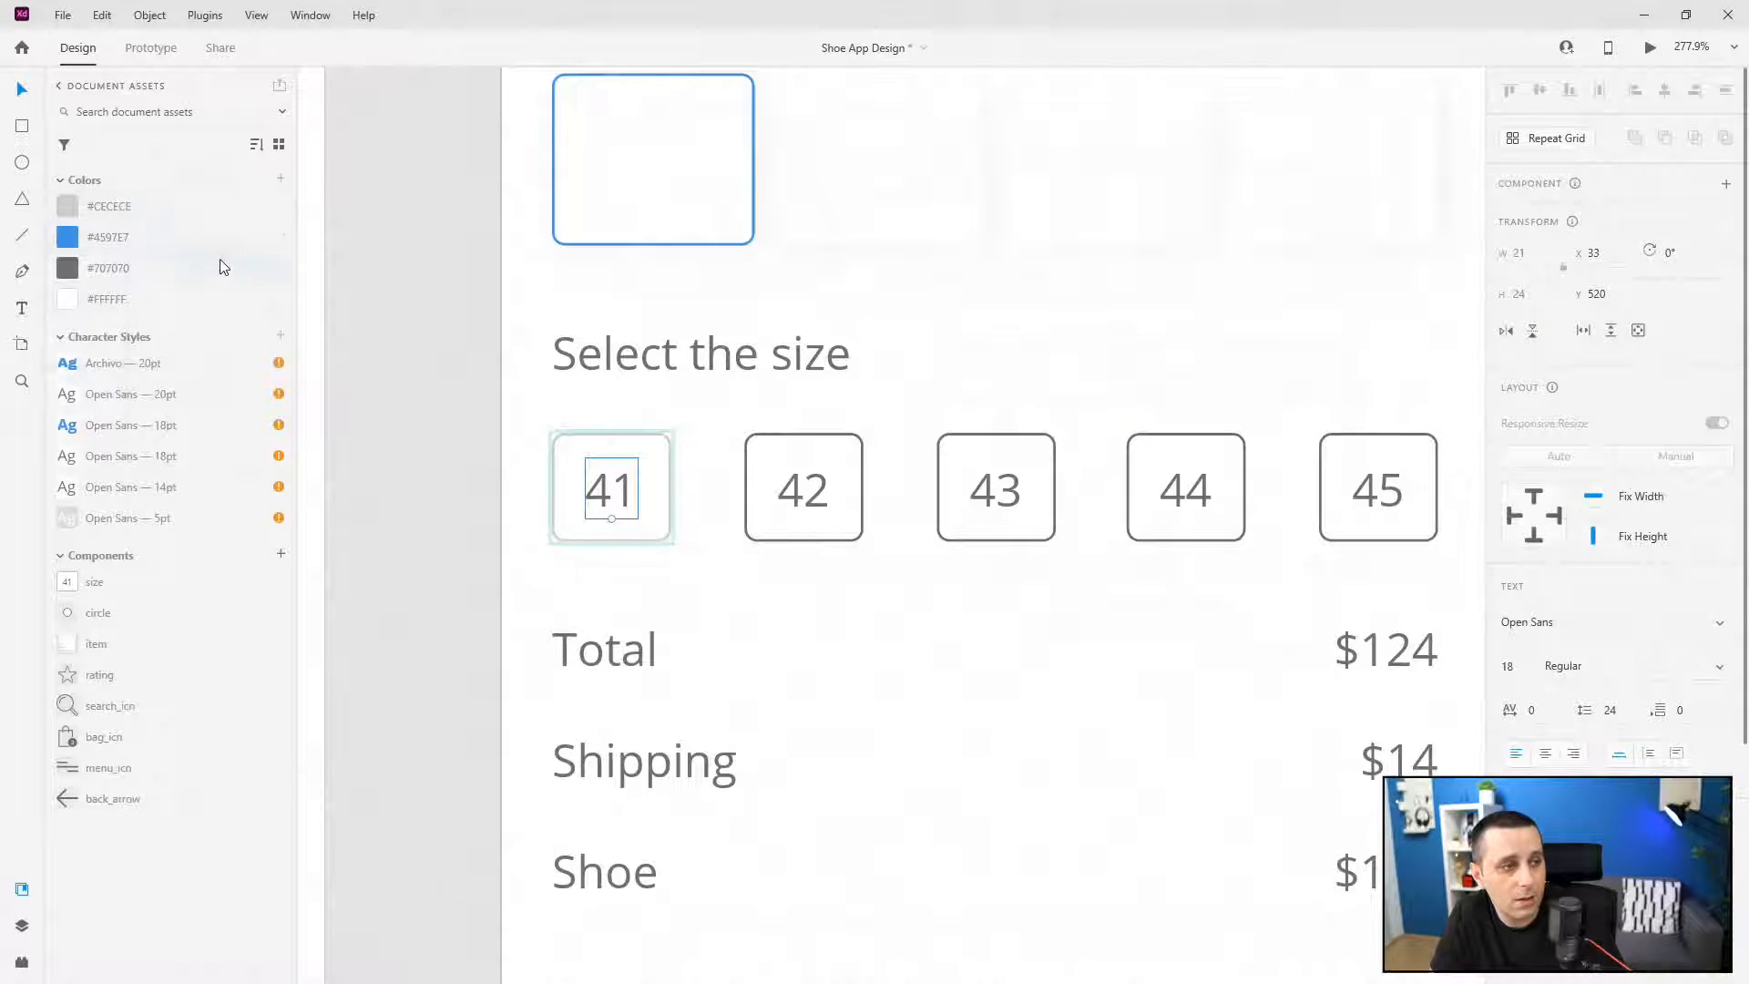
click(193, 215)
- Apply #CECECE to the border and the number text of the size 42 box
click(846, 437)
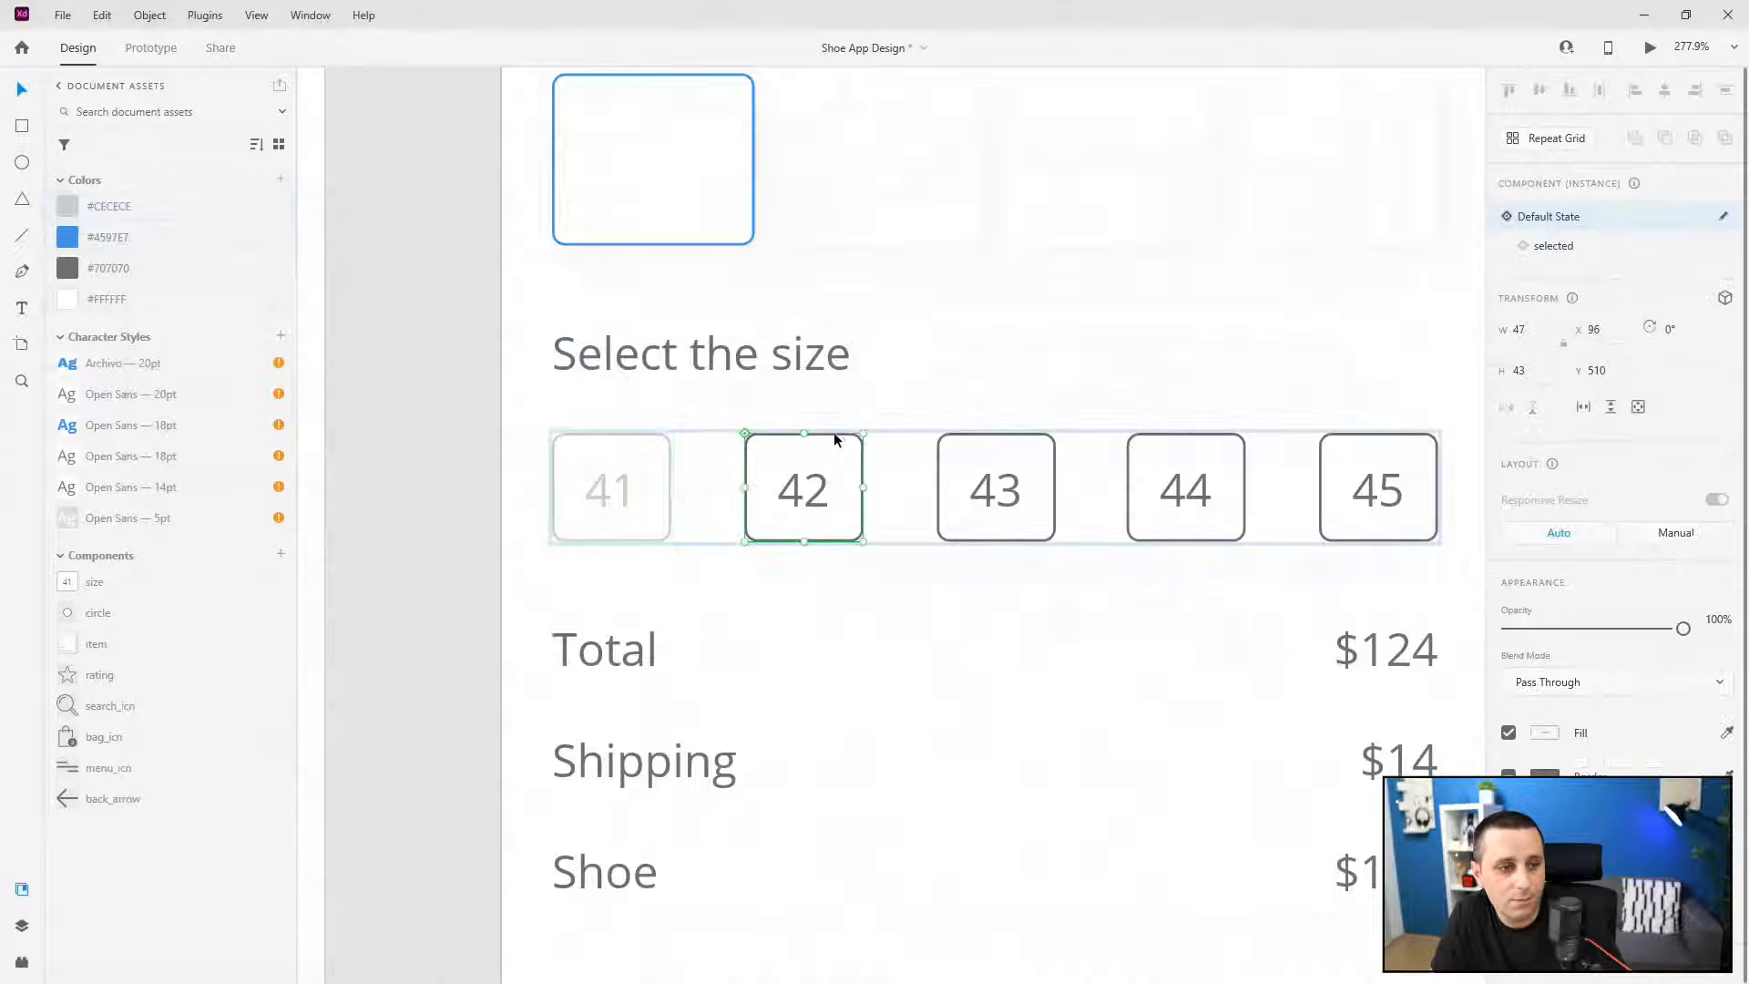
right_click(111, 210)
click(166, 254)
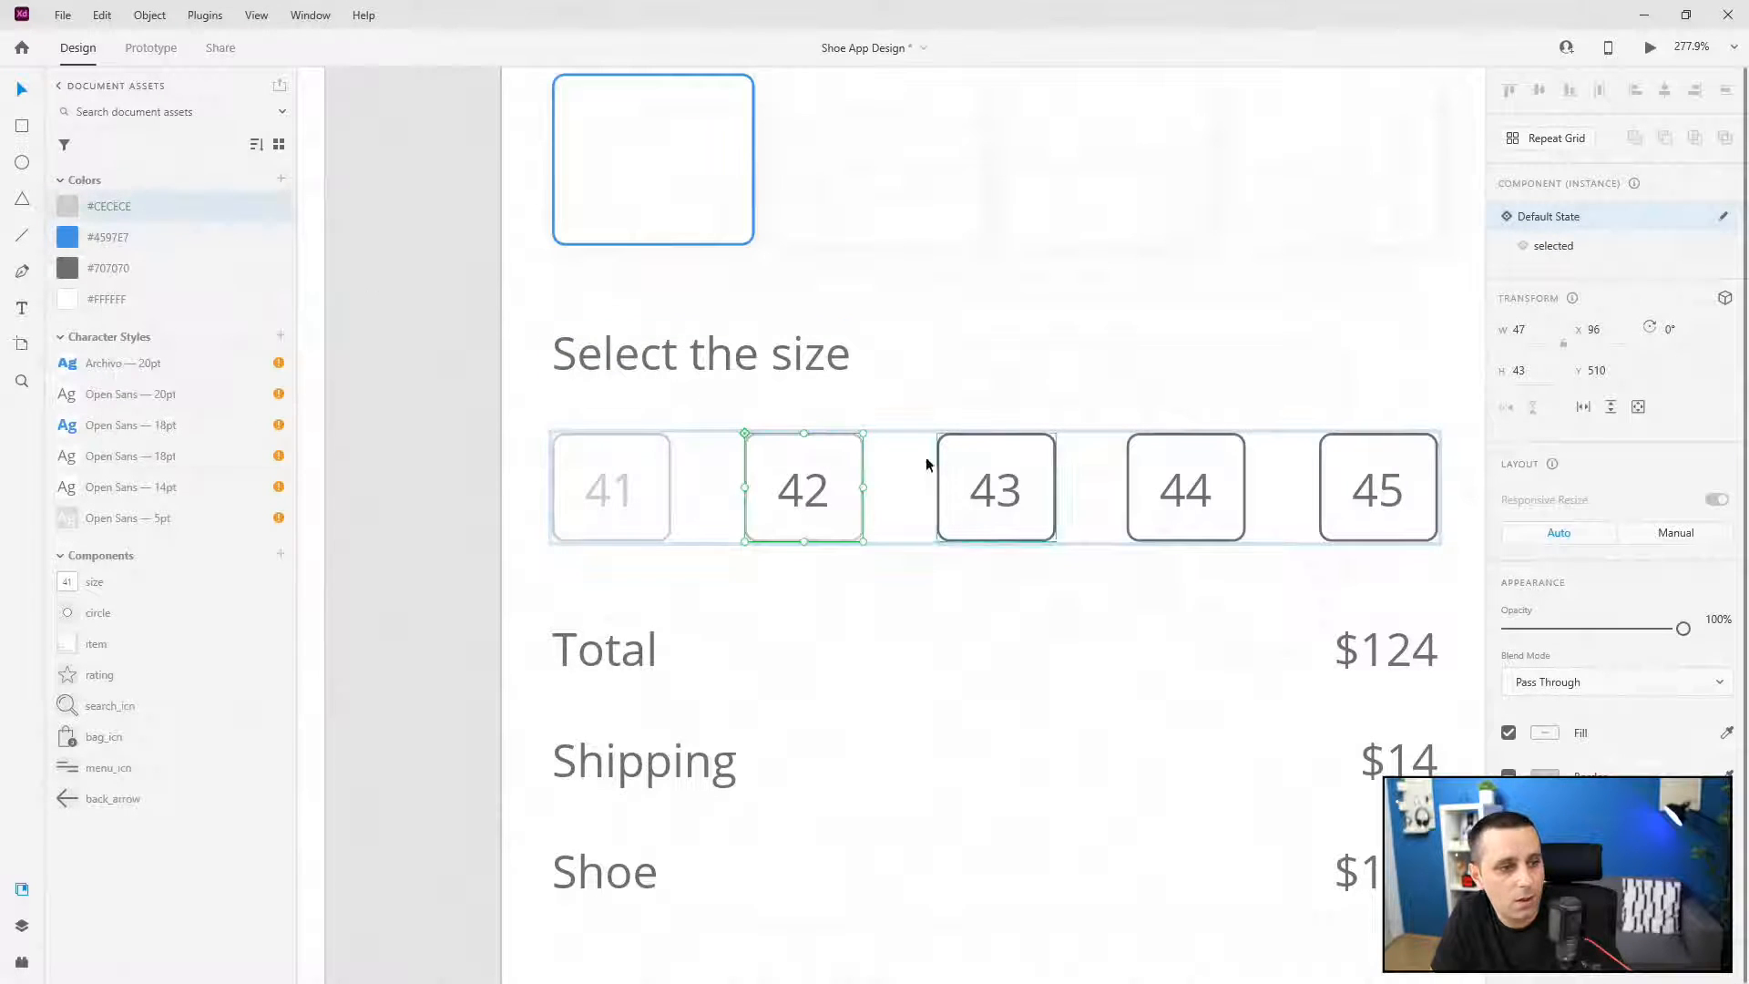
double_click(806, 490)
click(143, 219)
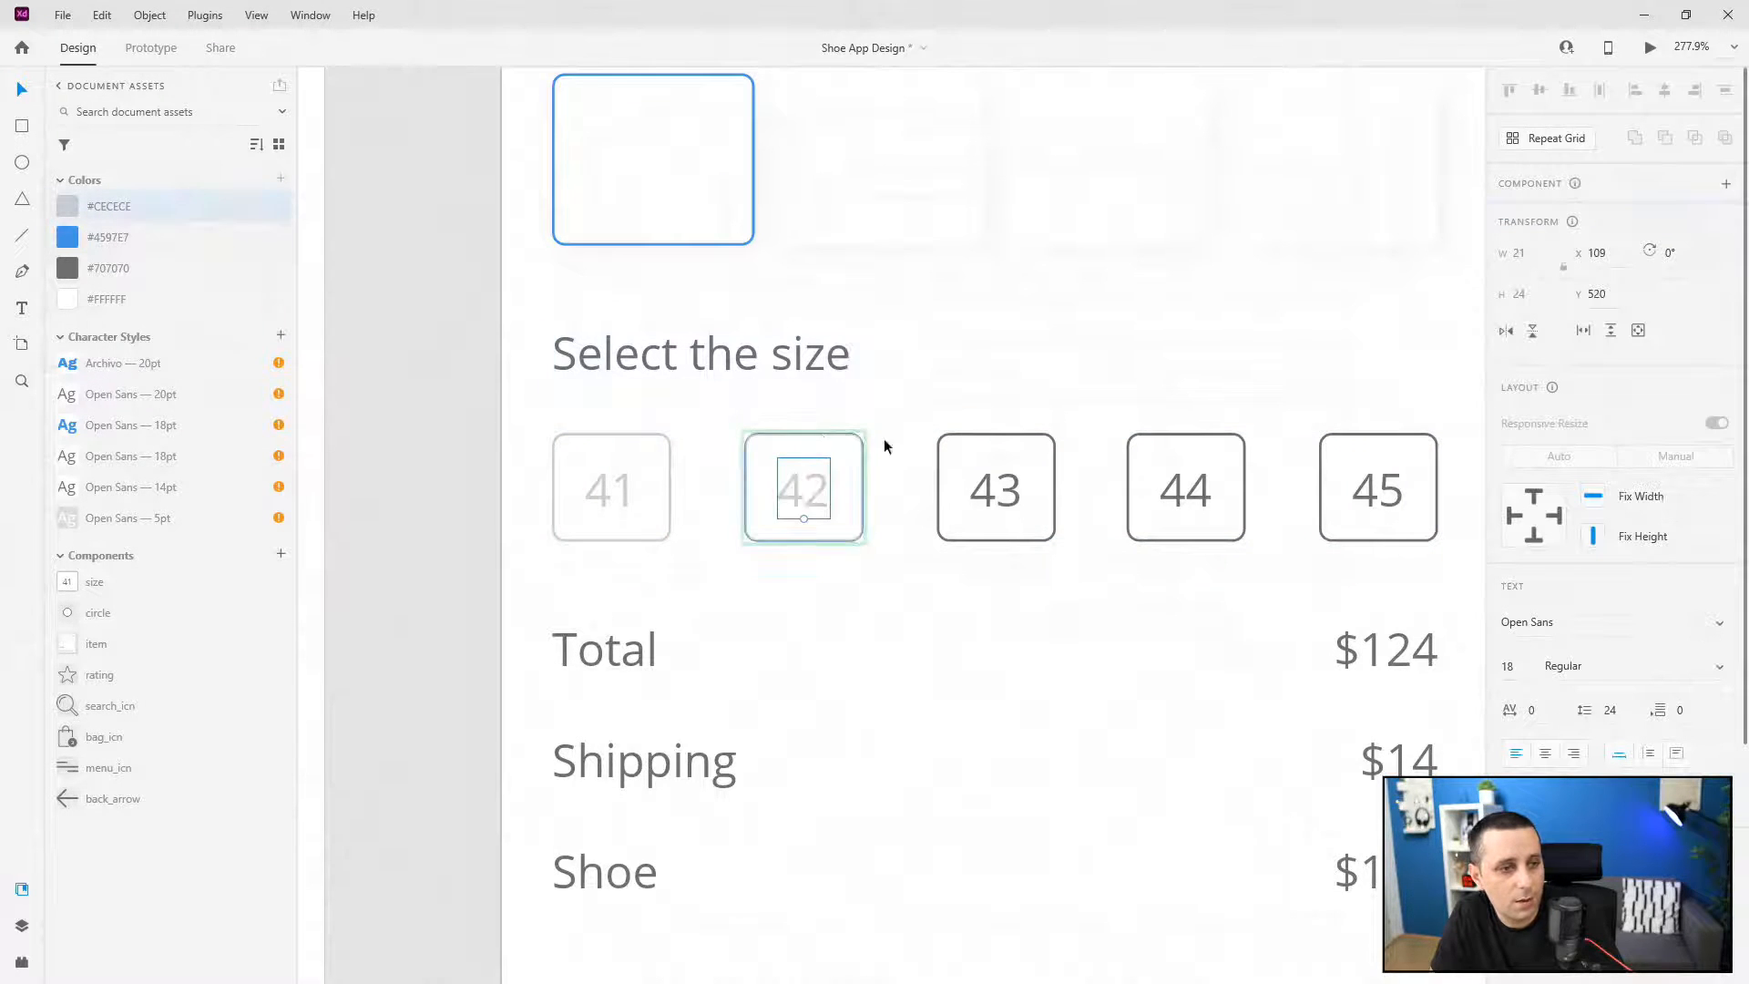
- Apply #CECECE to the border and the number text of the size 43 box
click(970, 435)
right_click(149, 206)
click(204, 238)
double_click(1002, 492)
click(137, 208)
- Apply #CECECE to the number text and the border of the size 44 box
double_click(1184, 490)
click(144, 215)
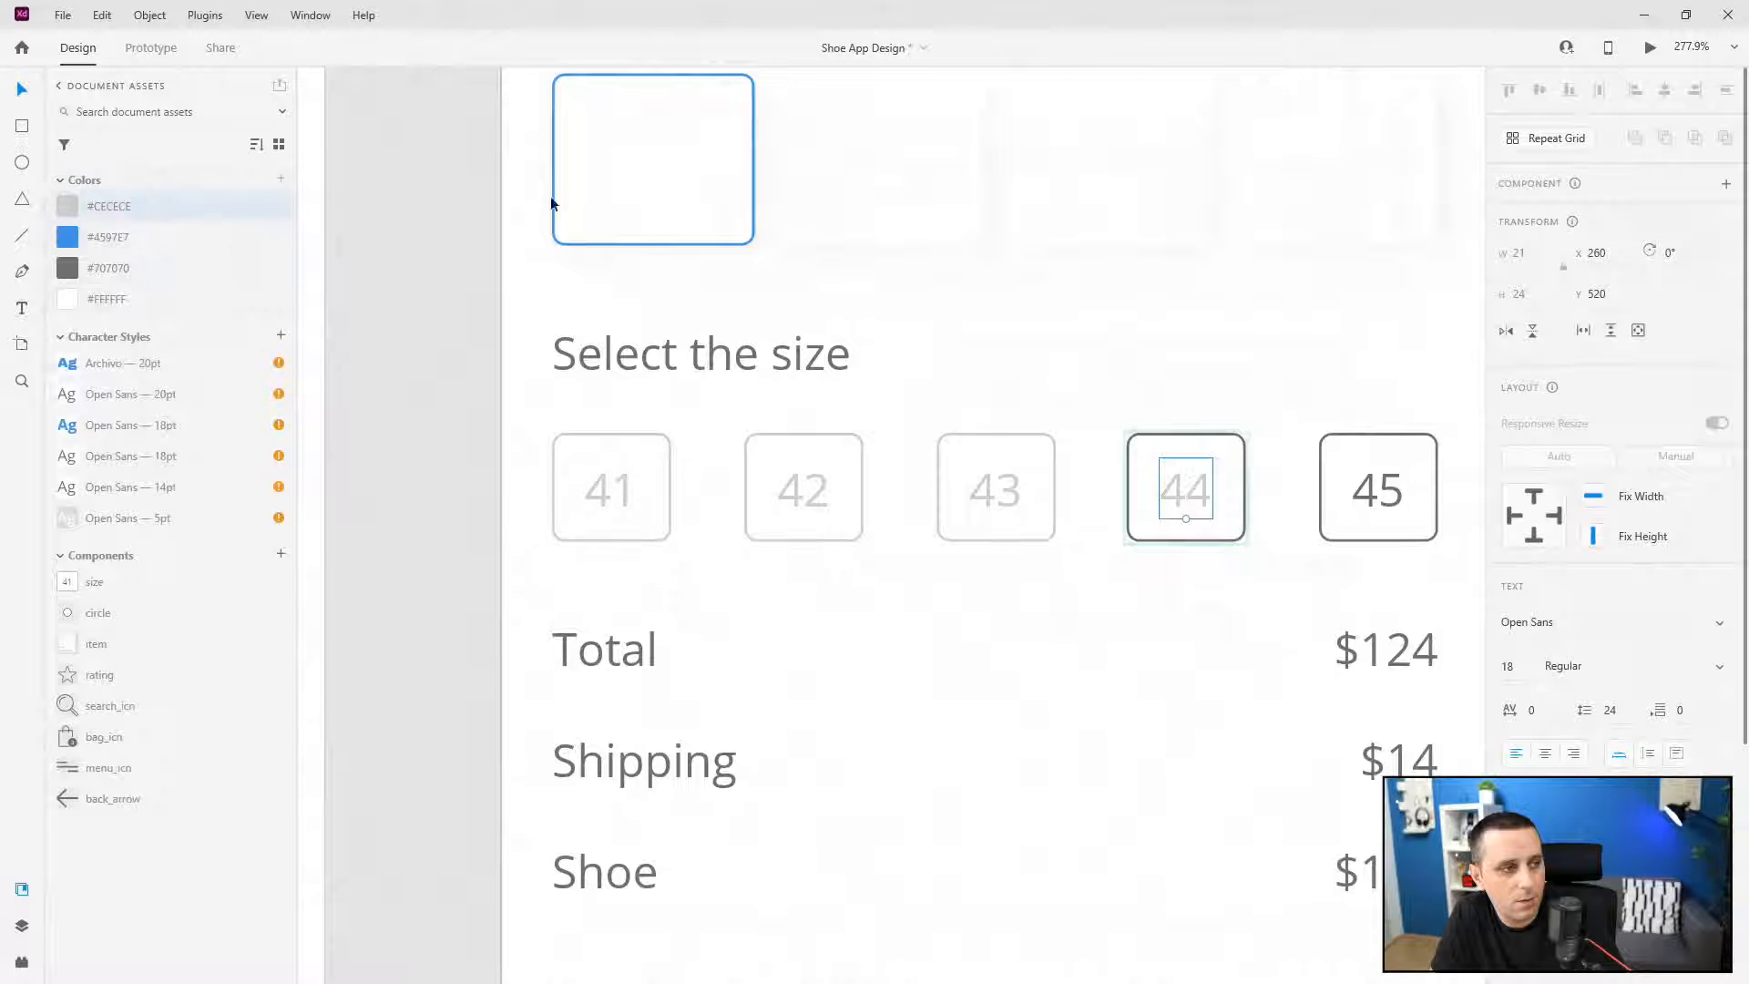
click(1195, 434)
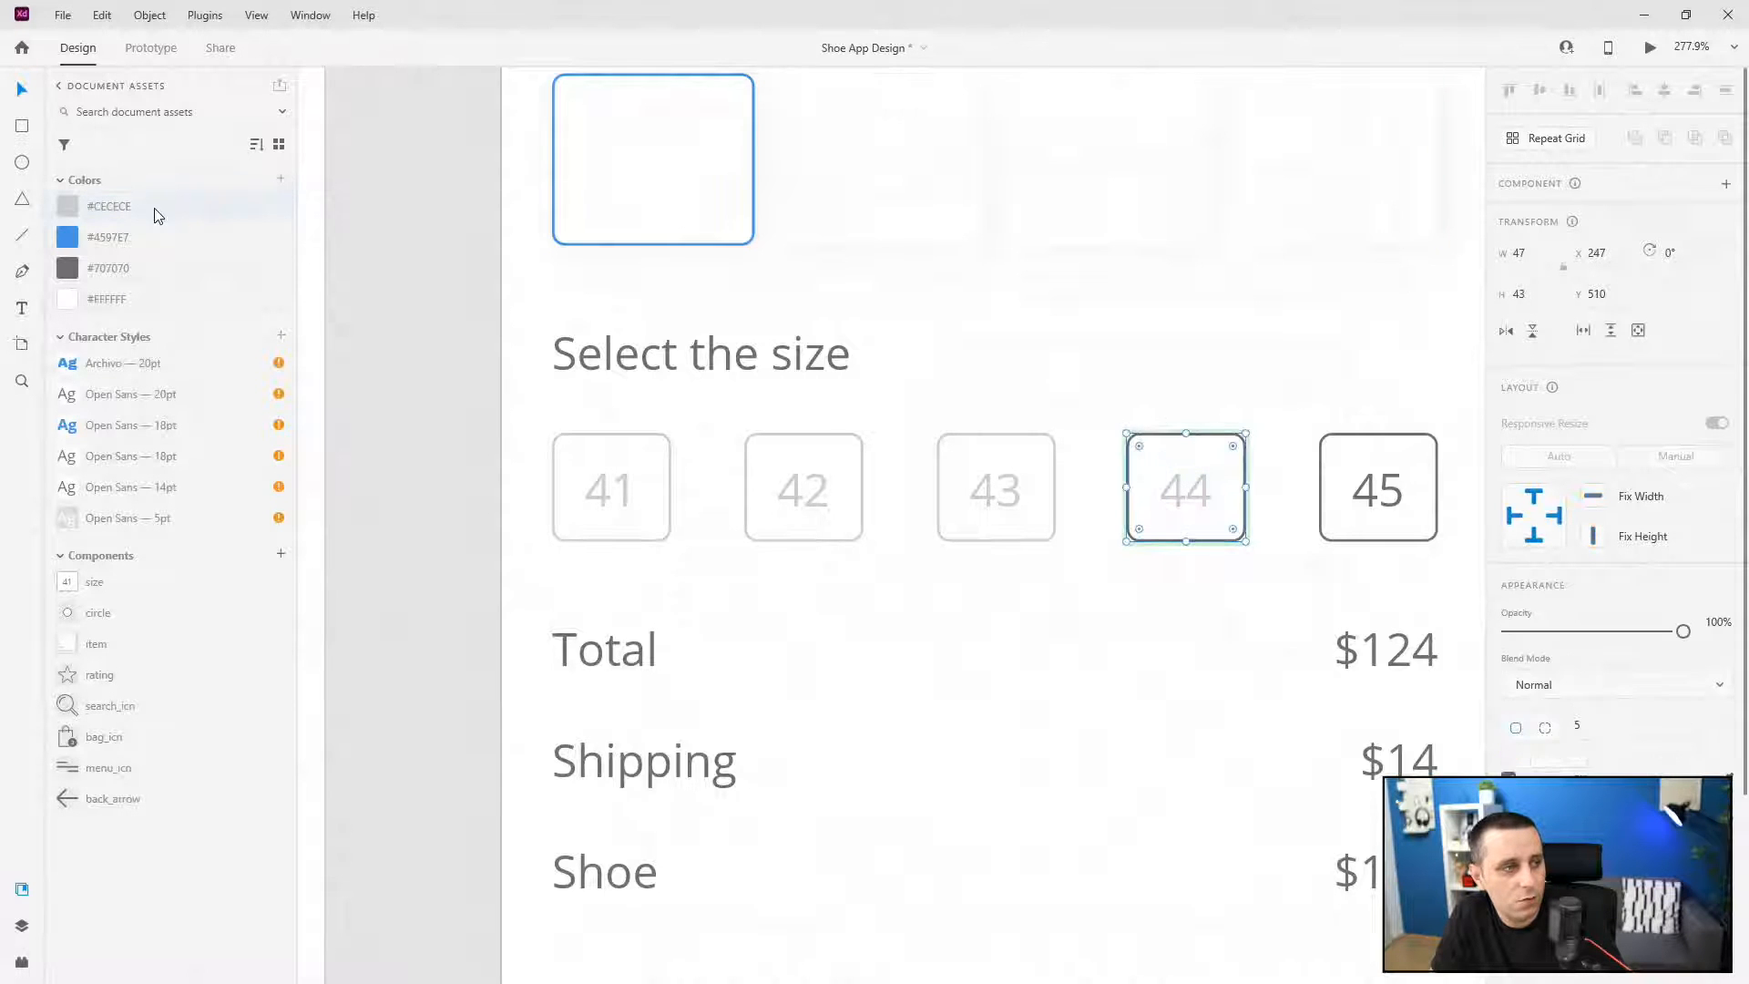
right_click(155, 209)
click(233, 249)
- Apply #CECECE to the number text and the border of the size 45 box
double_click(1376, 490)
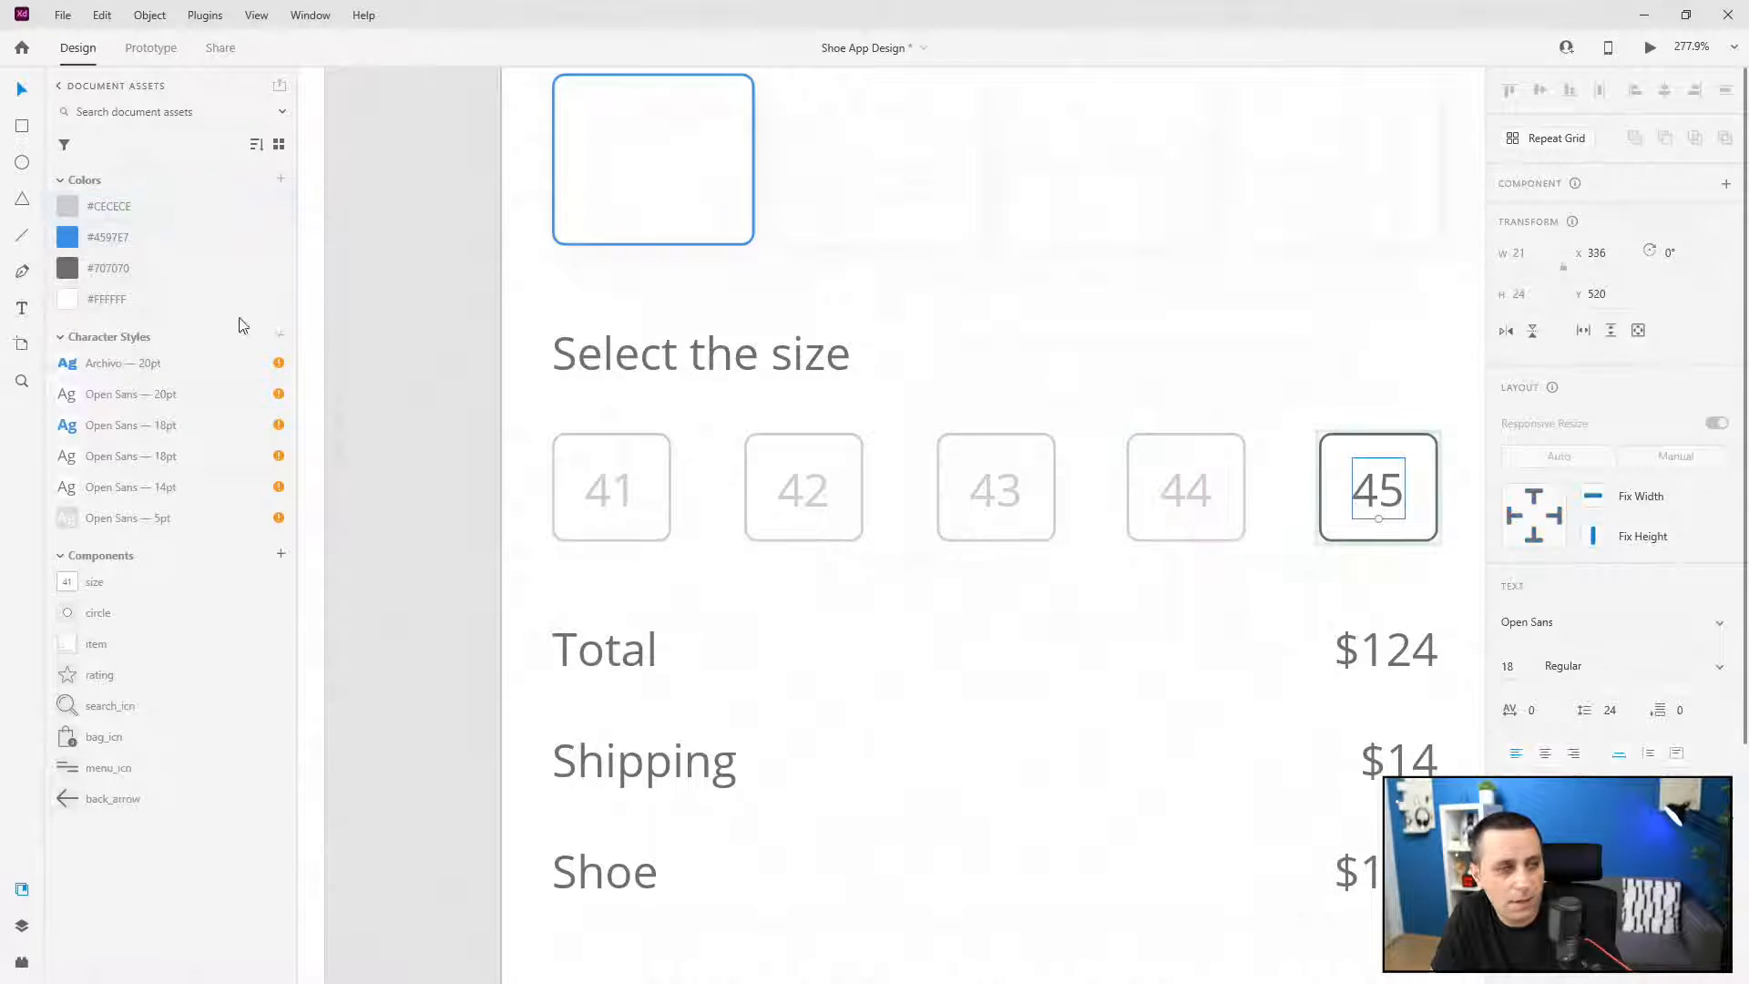
click(1384, 437)
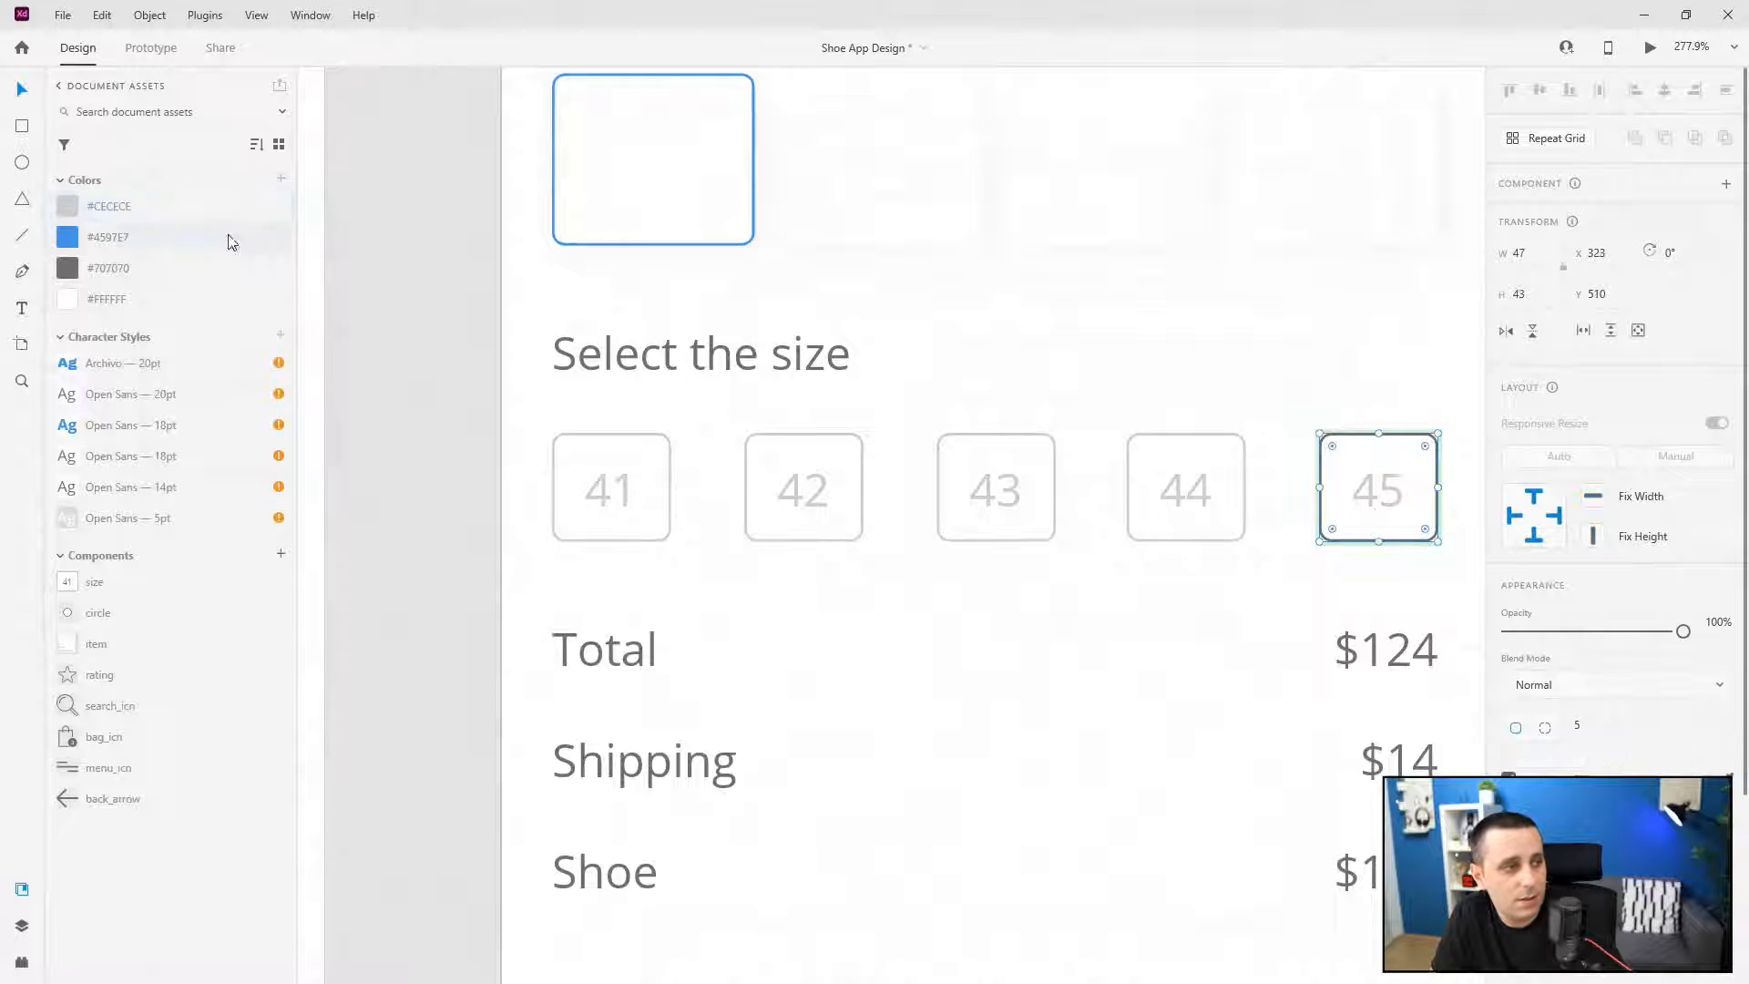
right_click(180, 219)
click(211, 258)
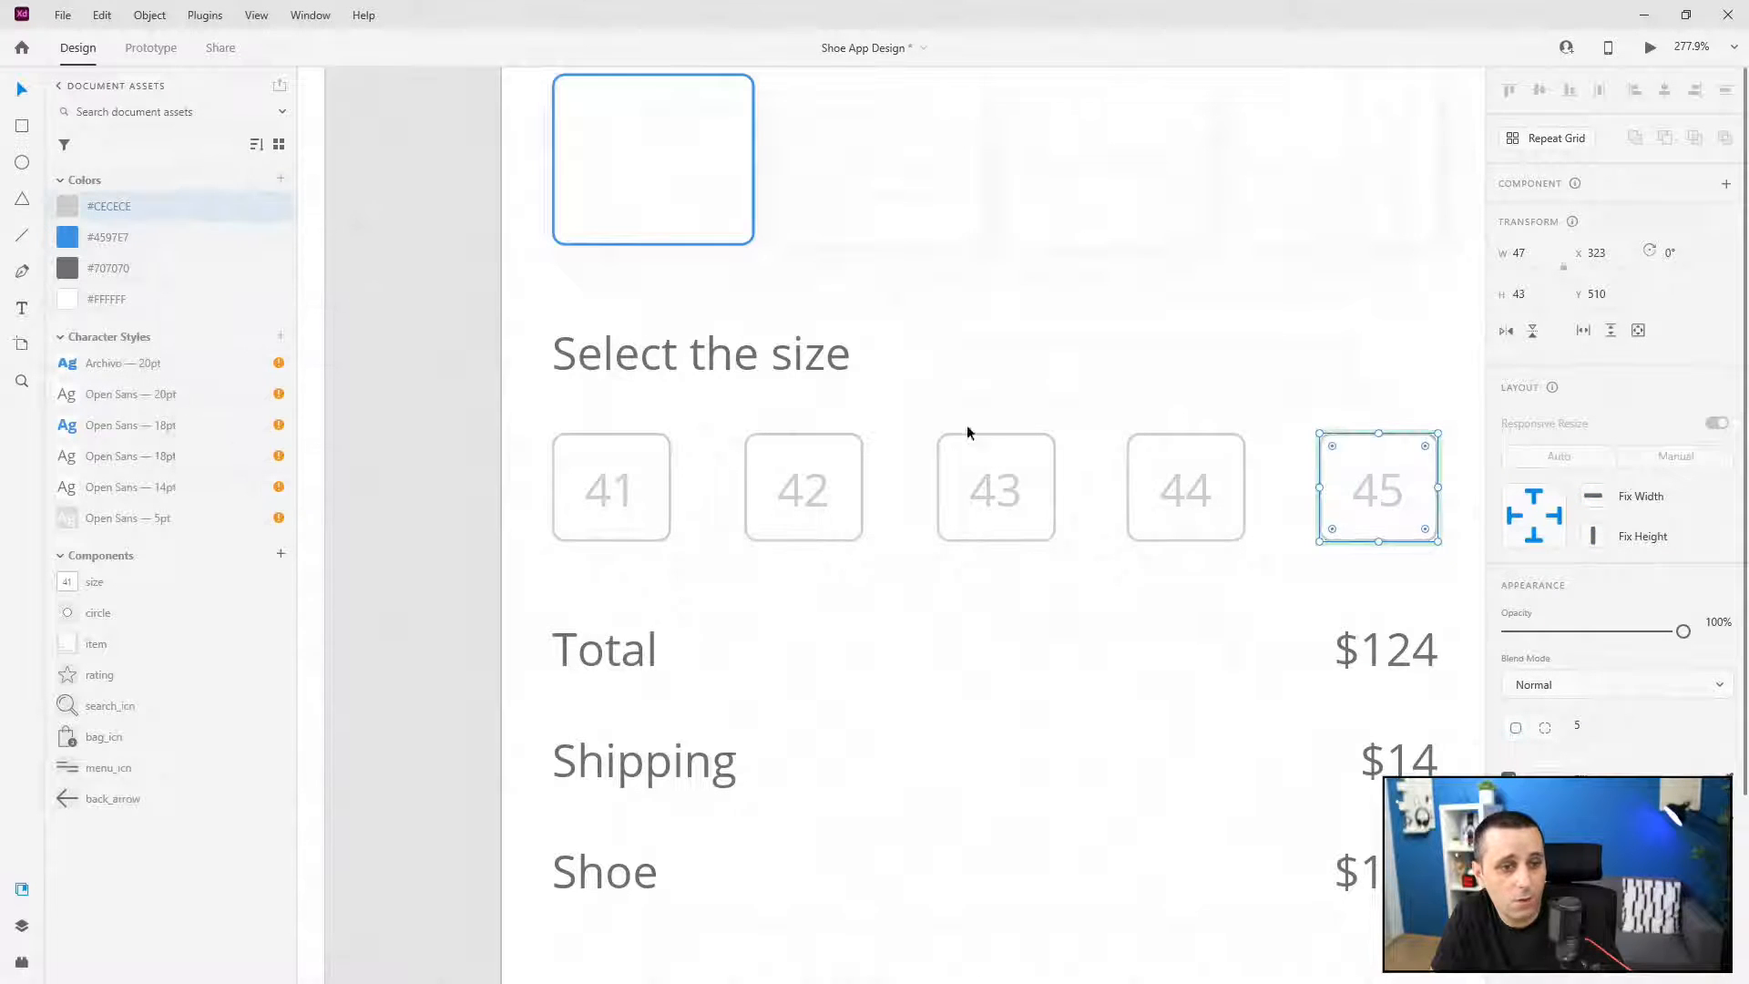
- Switch the size 41 and size 42 component instances to their selected state
scroll(865, 423, down, 2)
scroll(1177, 474, up, 2)
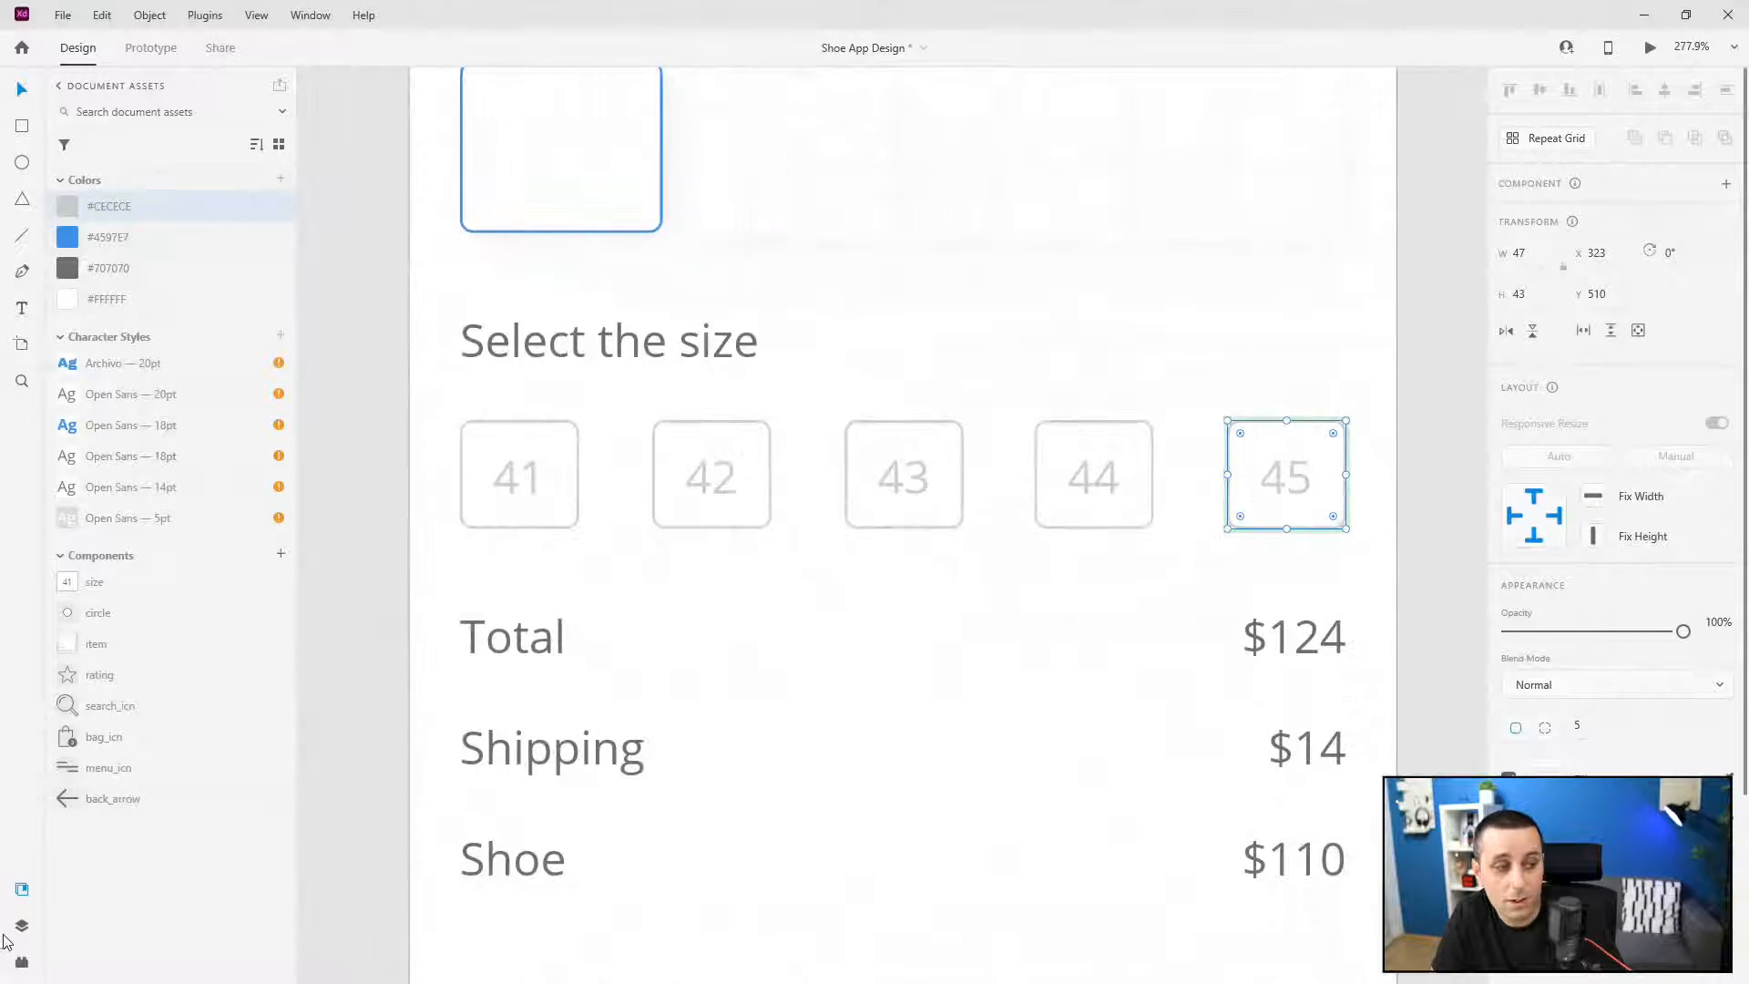
click(21, 925)
key(Escape)
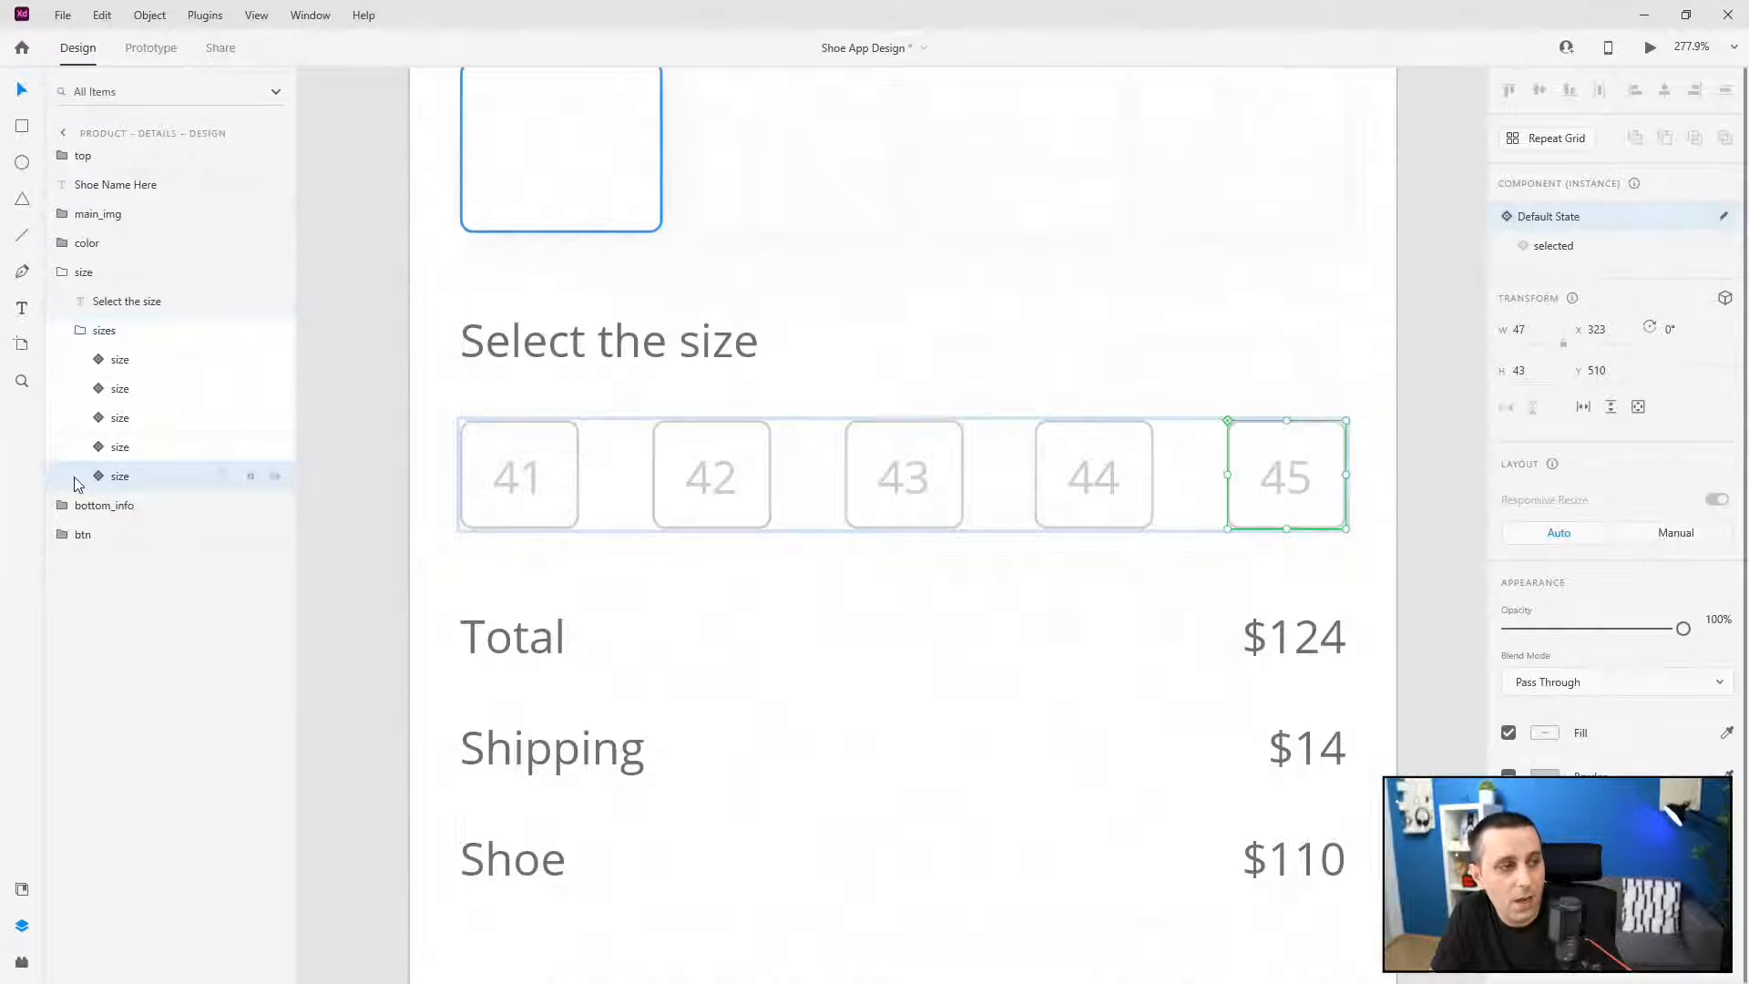
click(165, 365)
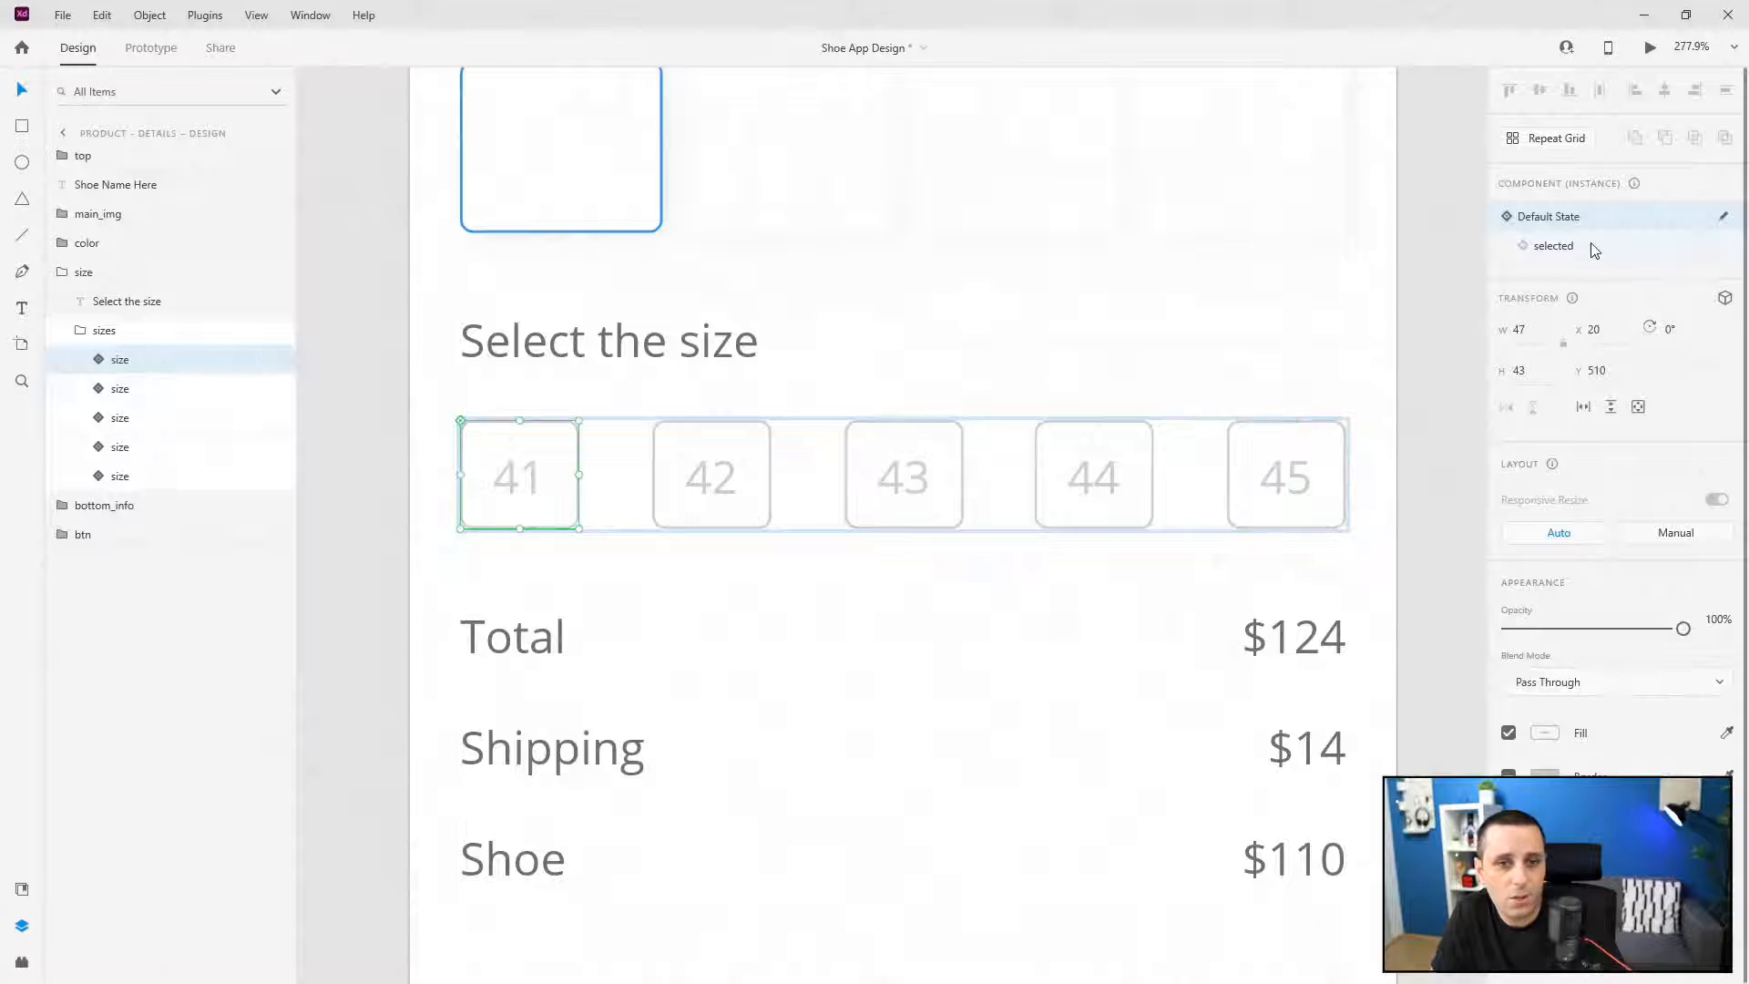
click(1593, 246)
click(177, 389)
click(1601, 247)
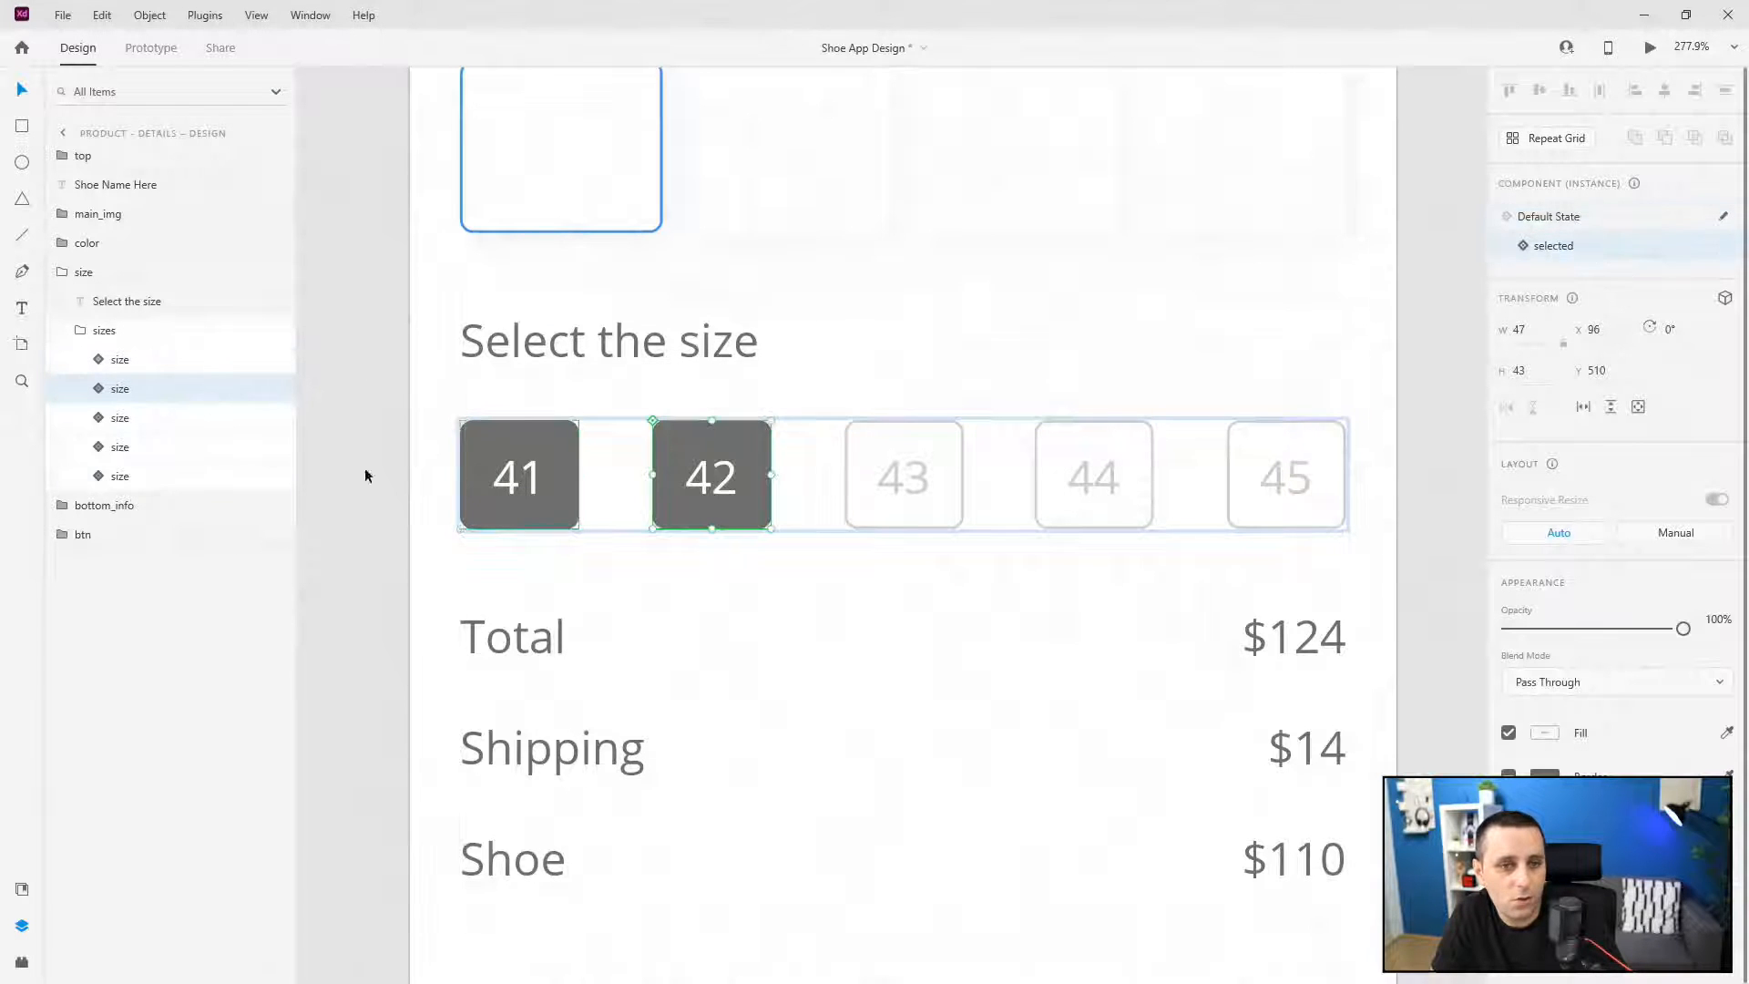
- Switch the size 43, 44 and 45 component instances to their selected state
click(166, 417)
click(1552, 248)
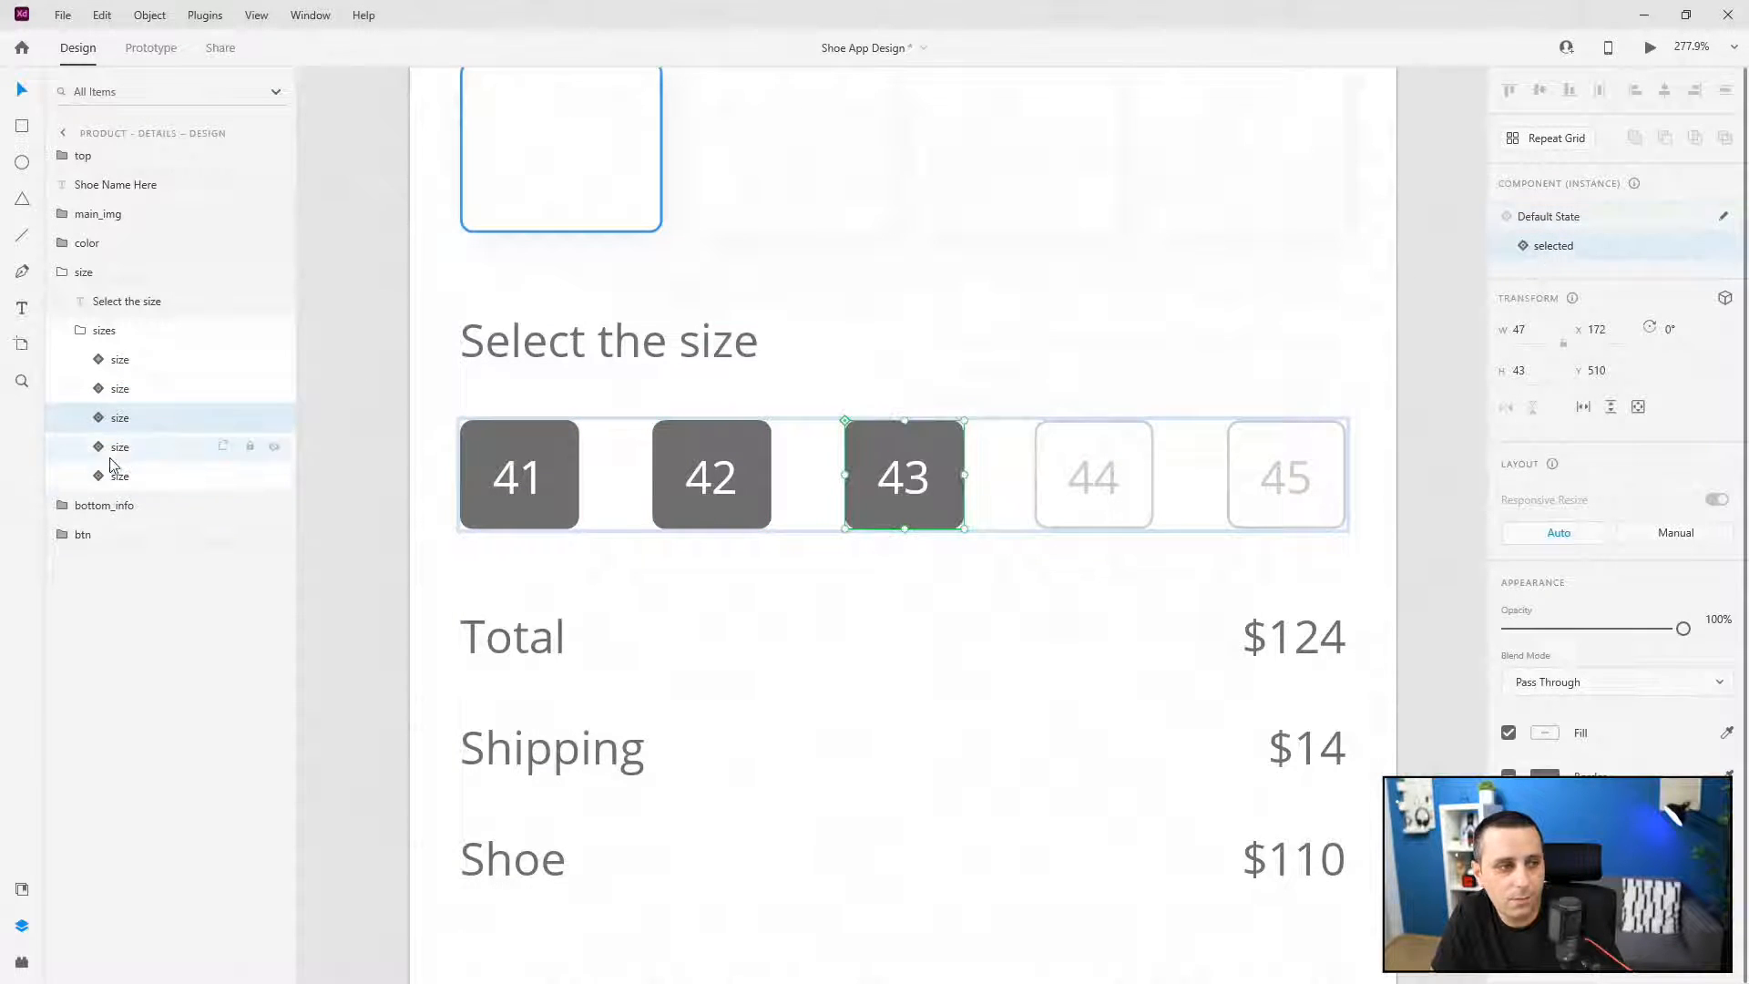
click(173, 446)
click(1580, 258)
click(166, 477)
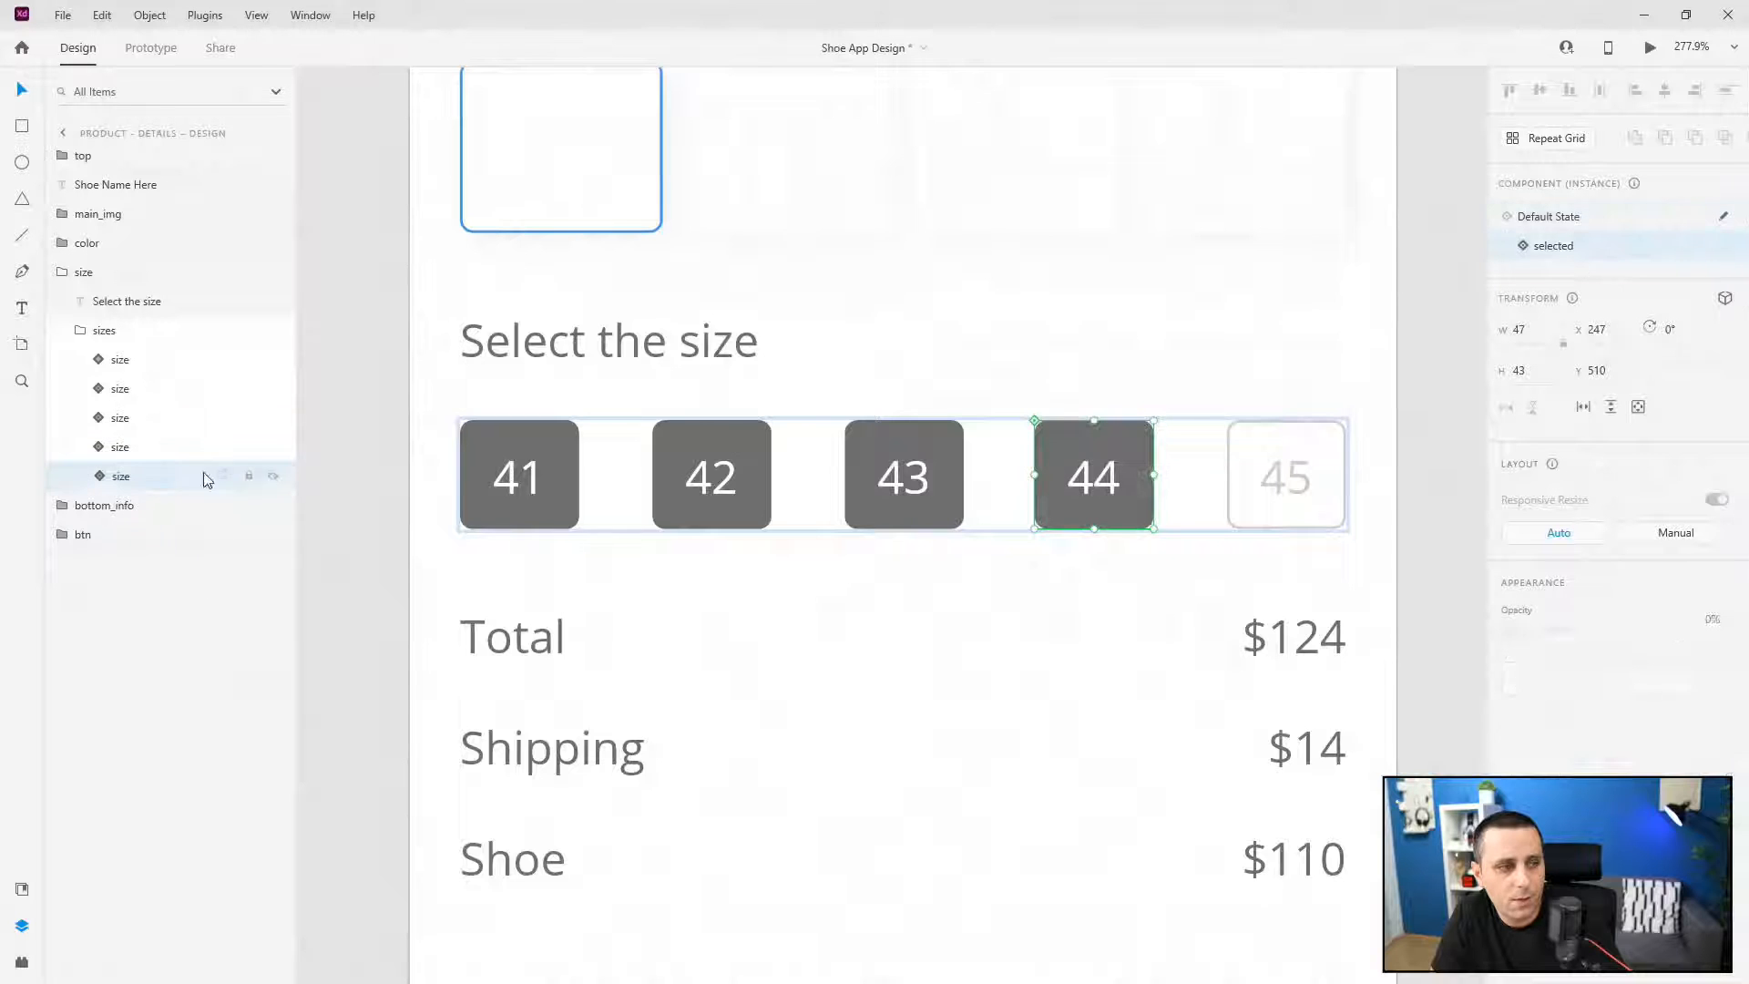
click(1600, 246)
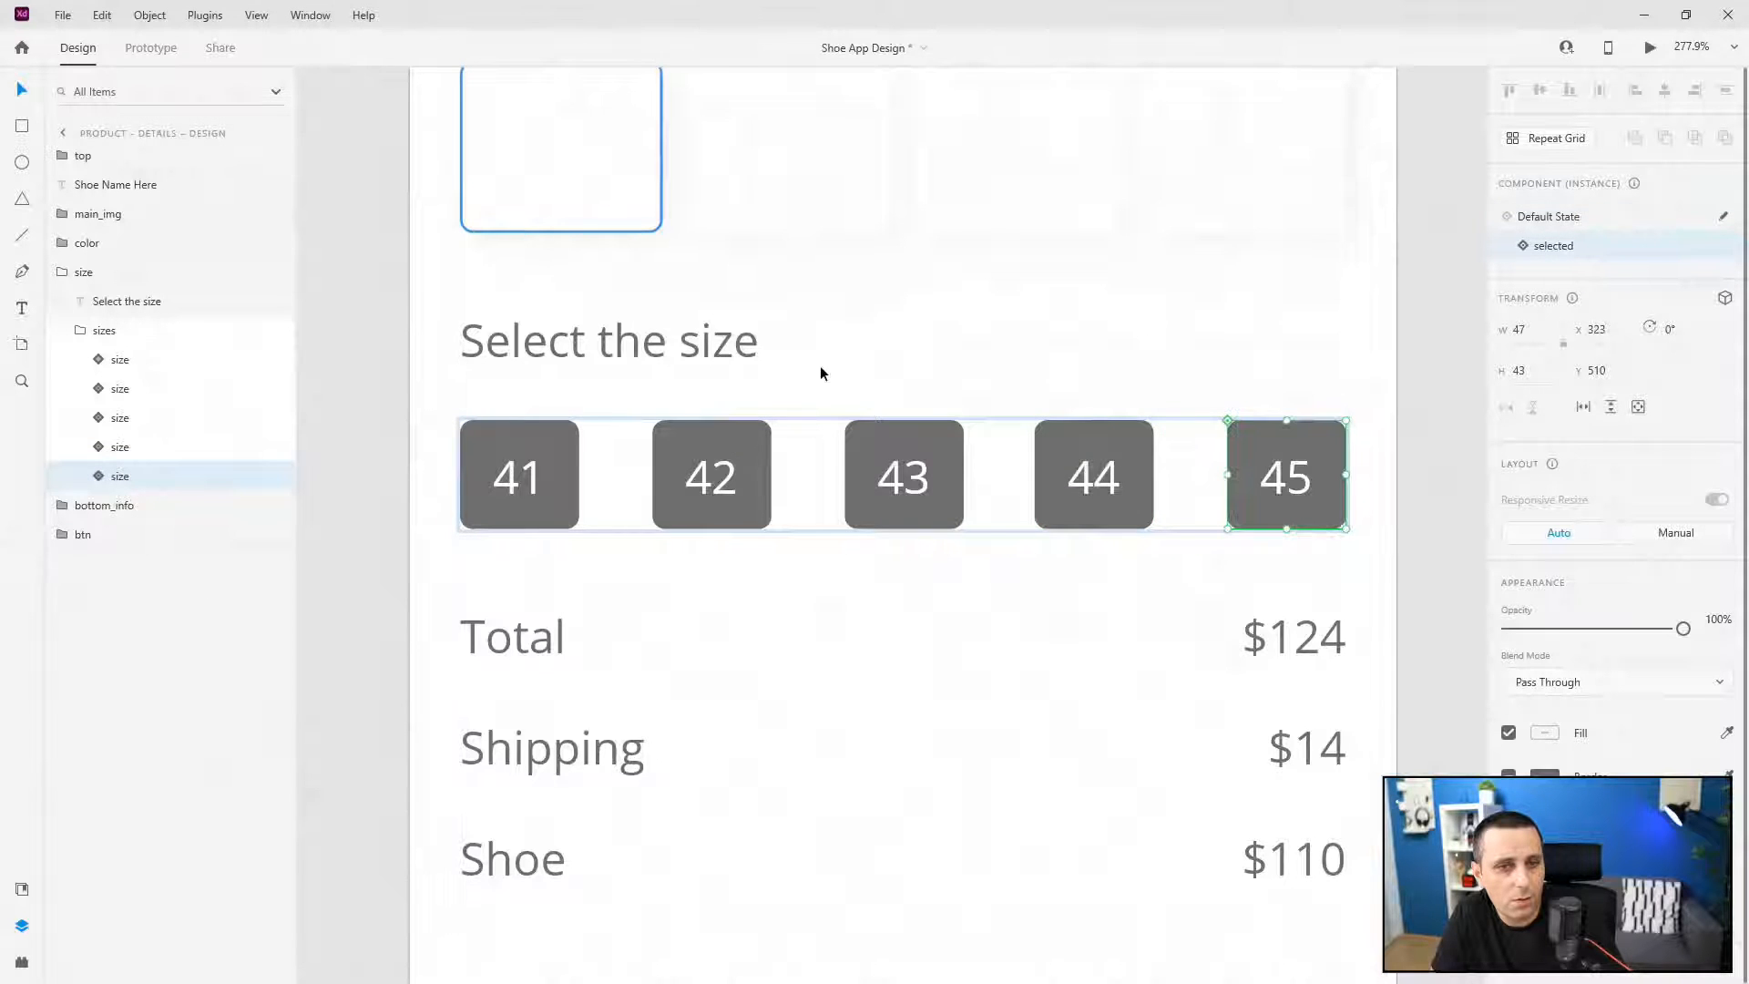
- Fill the selected-state backgrounds of the size 41 and 42 boxes with #4597E7
click(25, 889)
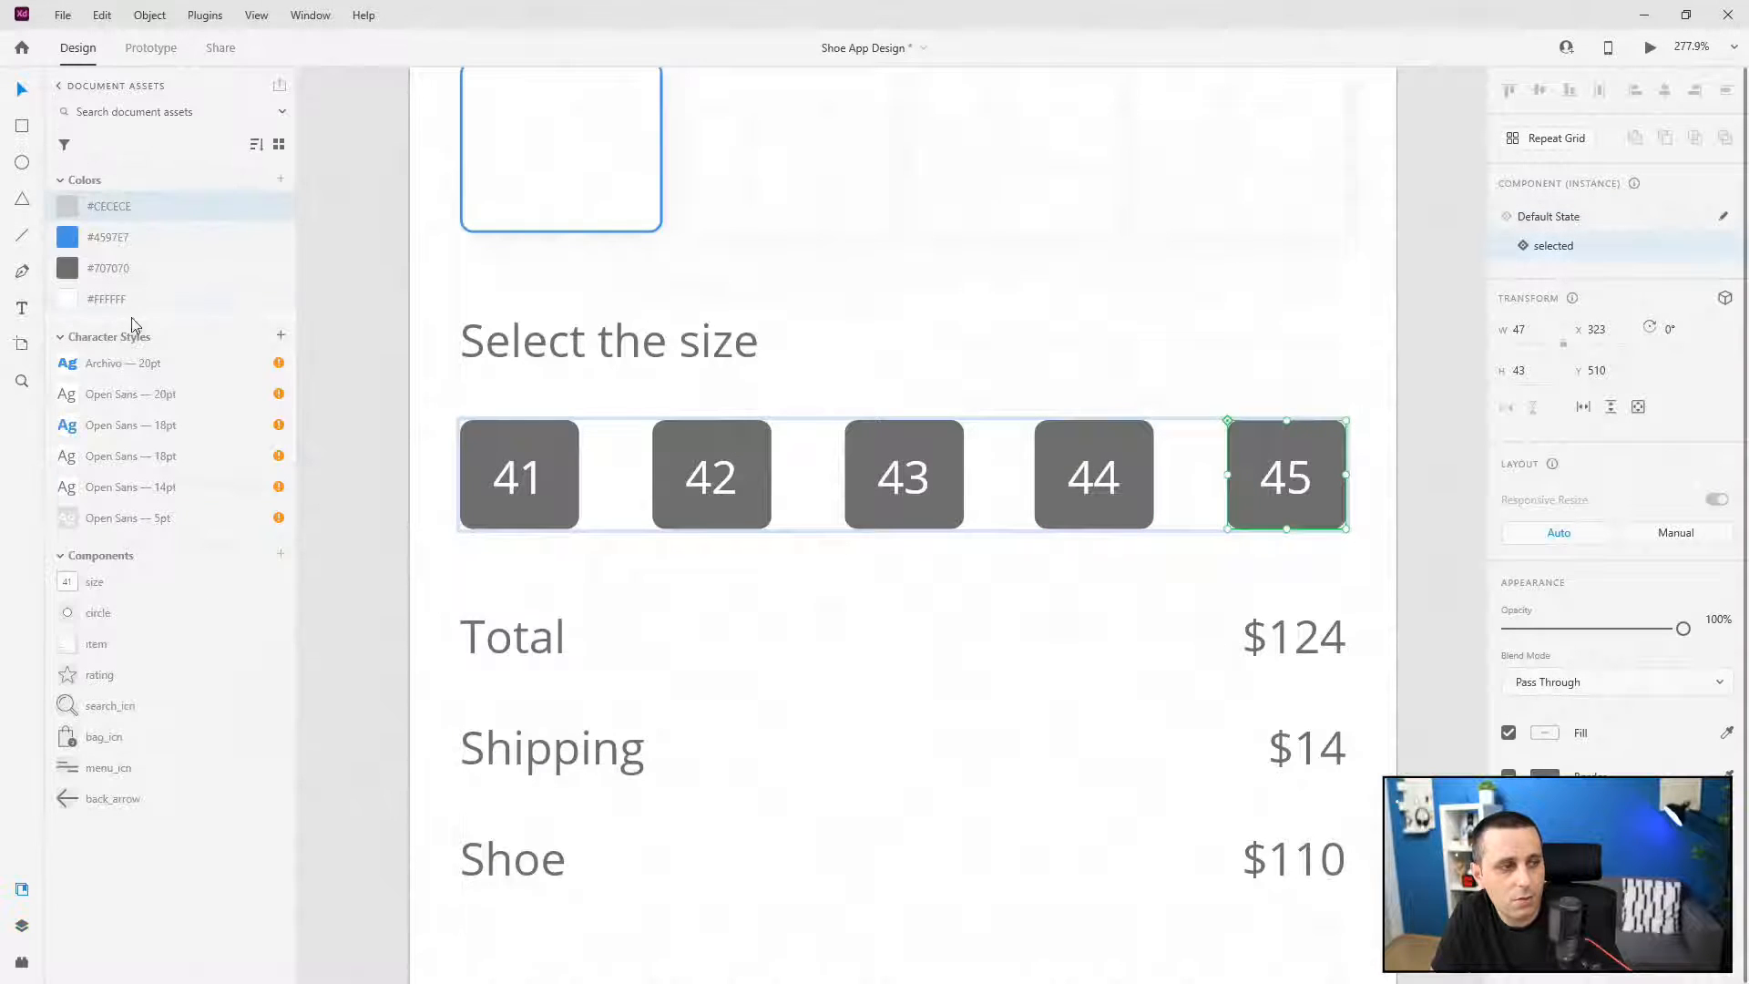
click(556, 445)
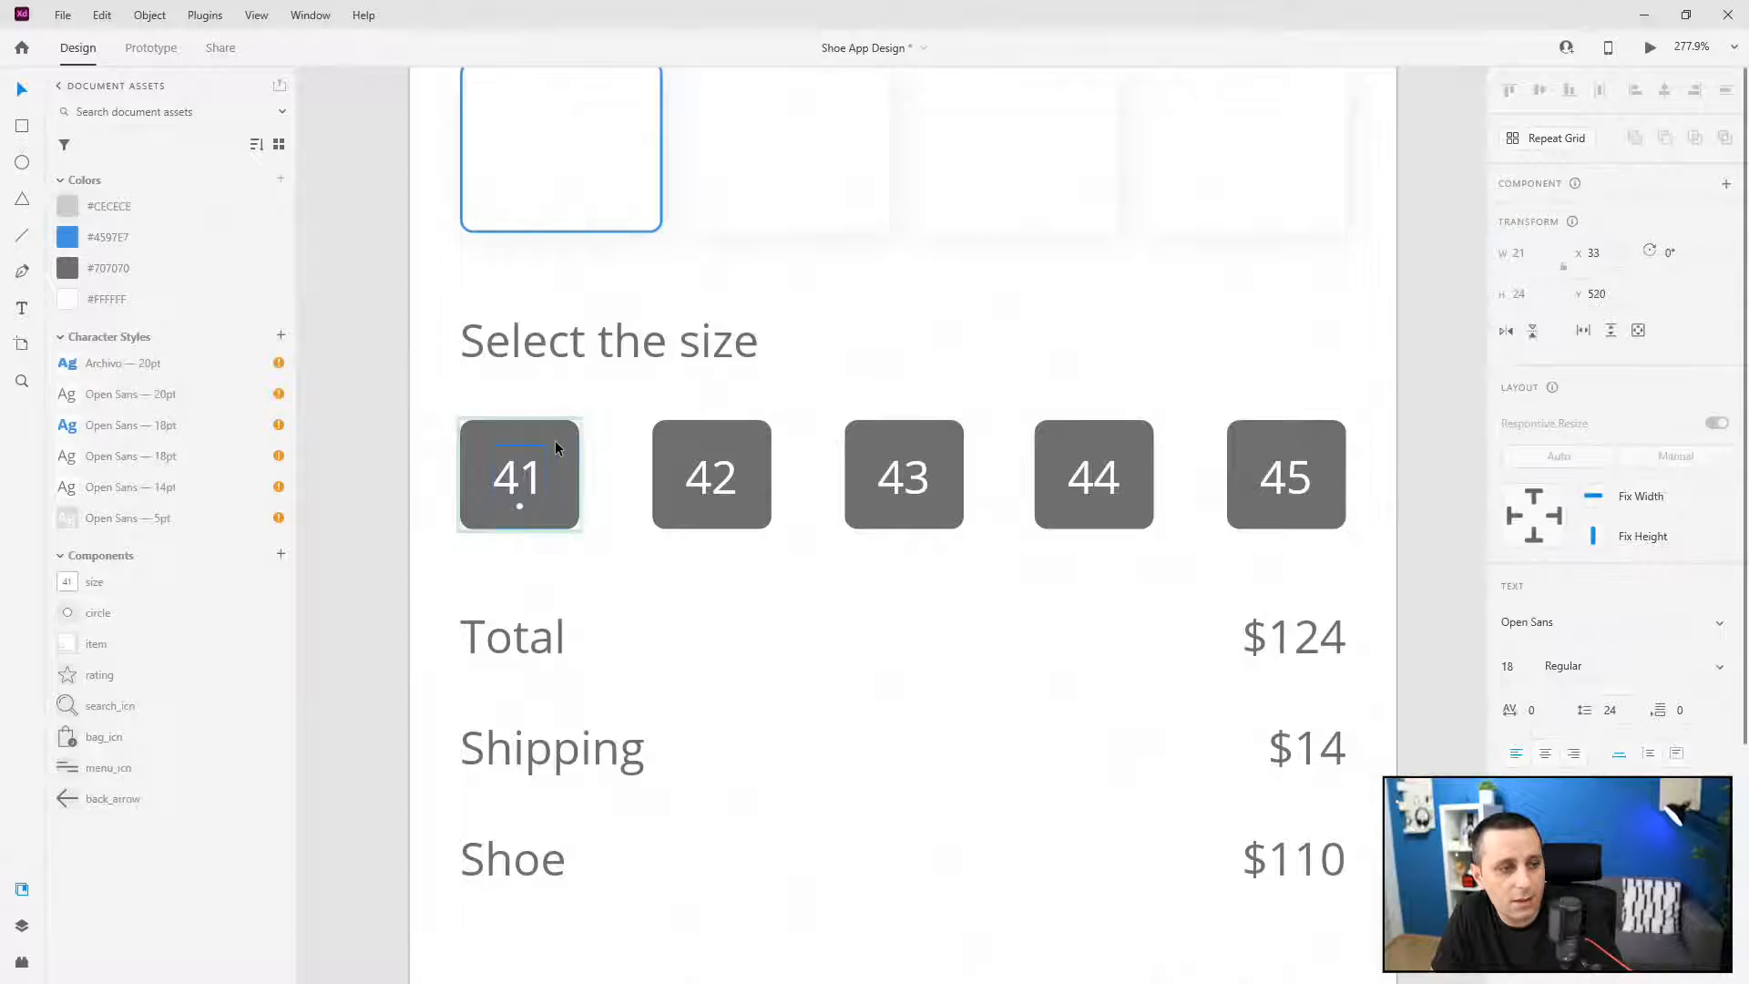
click(97, 238)
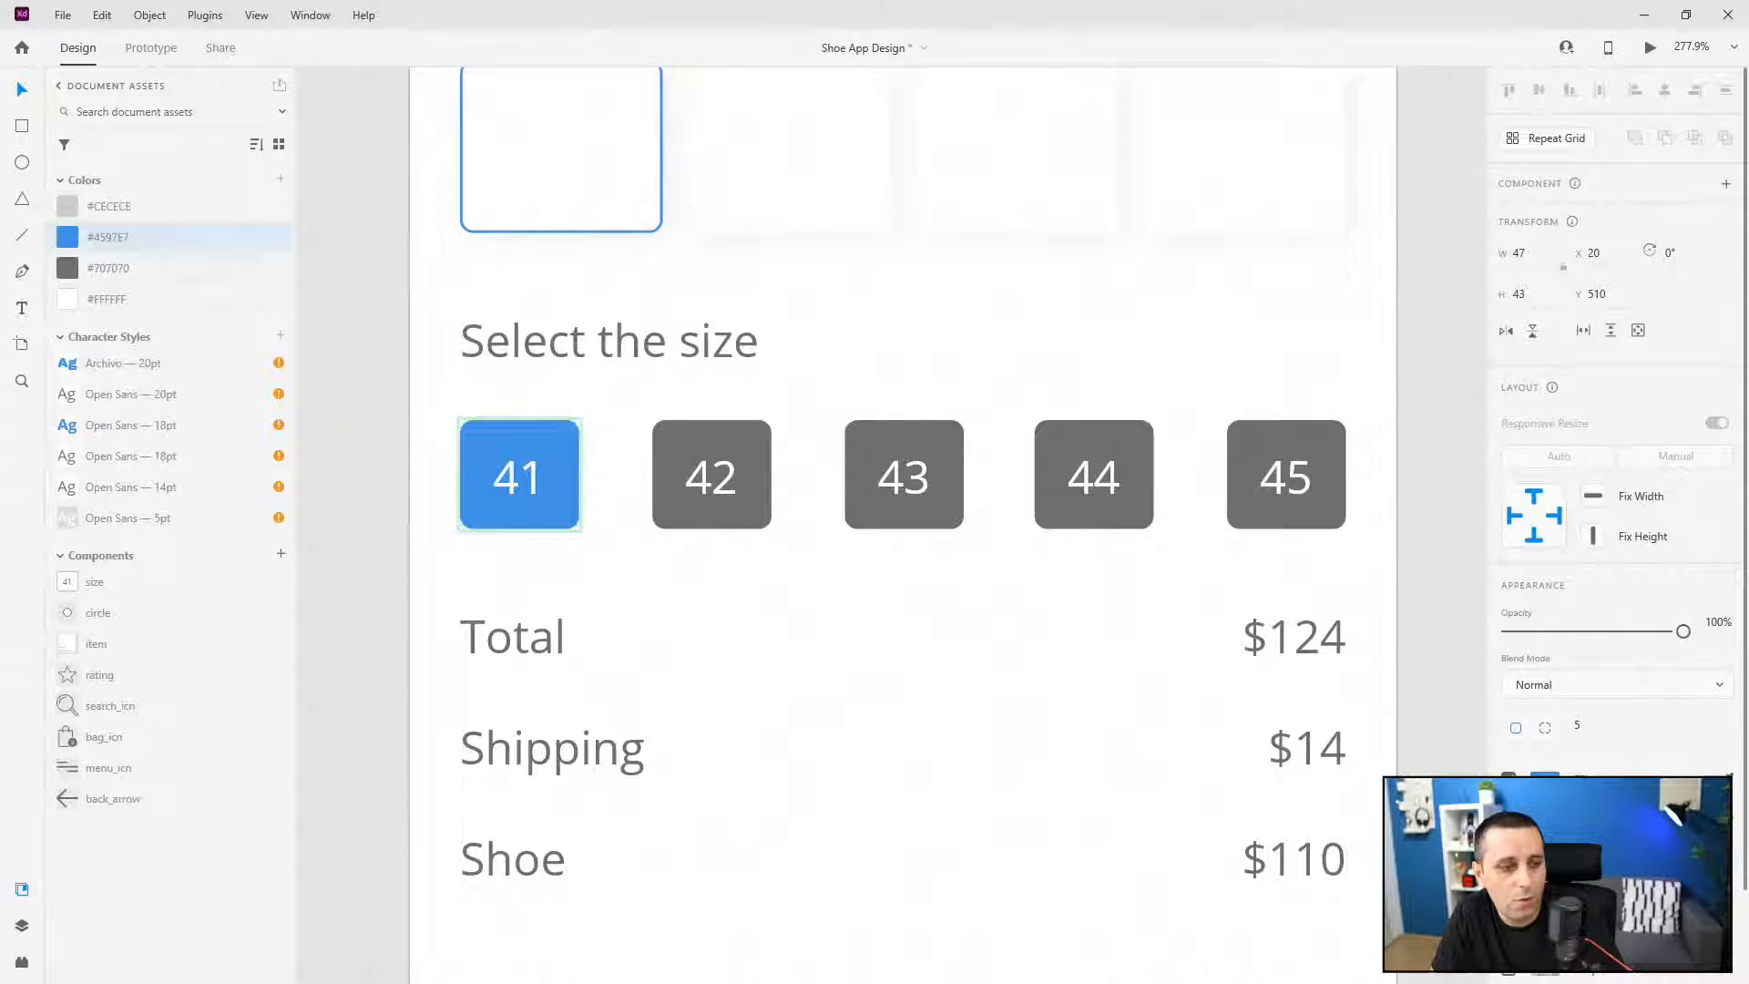
click(761, 437)
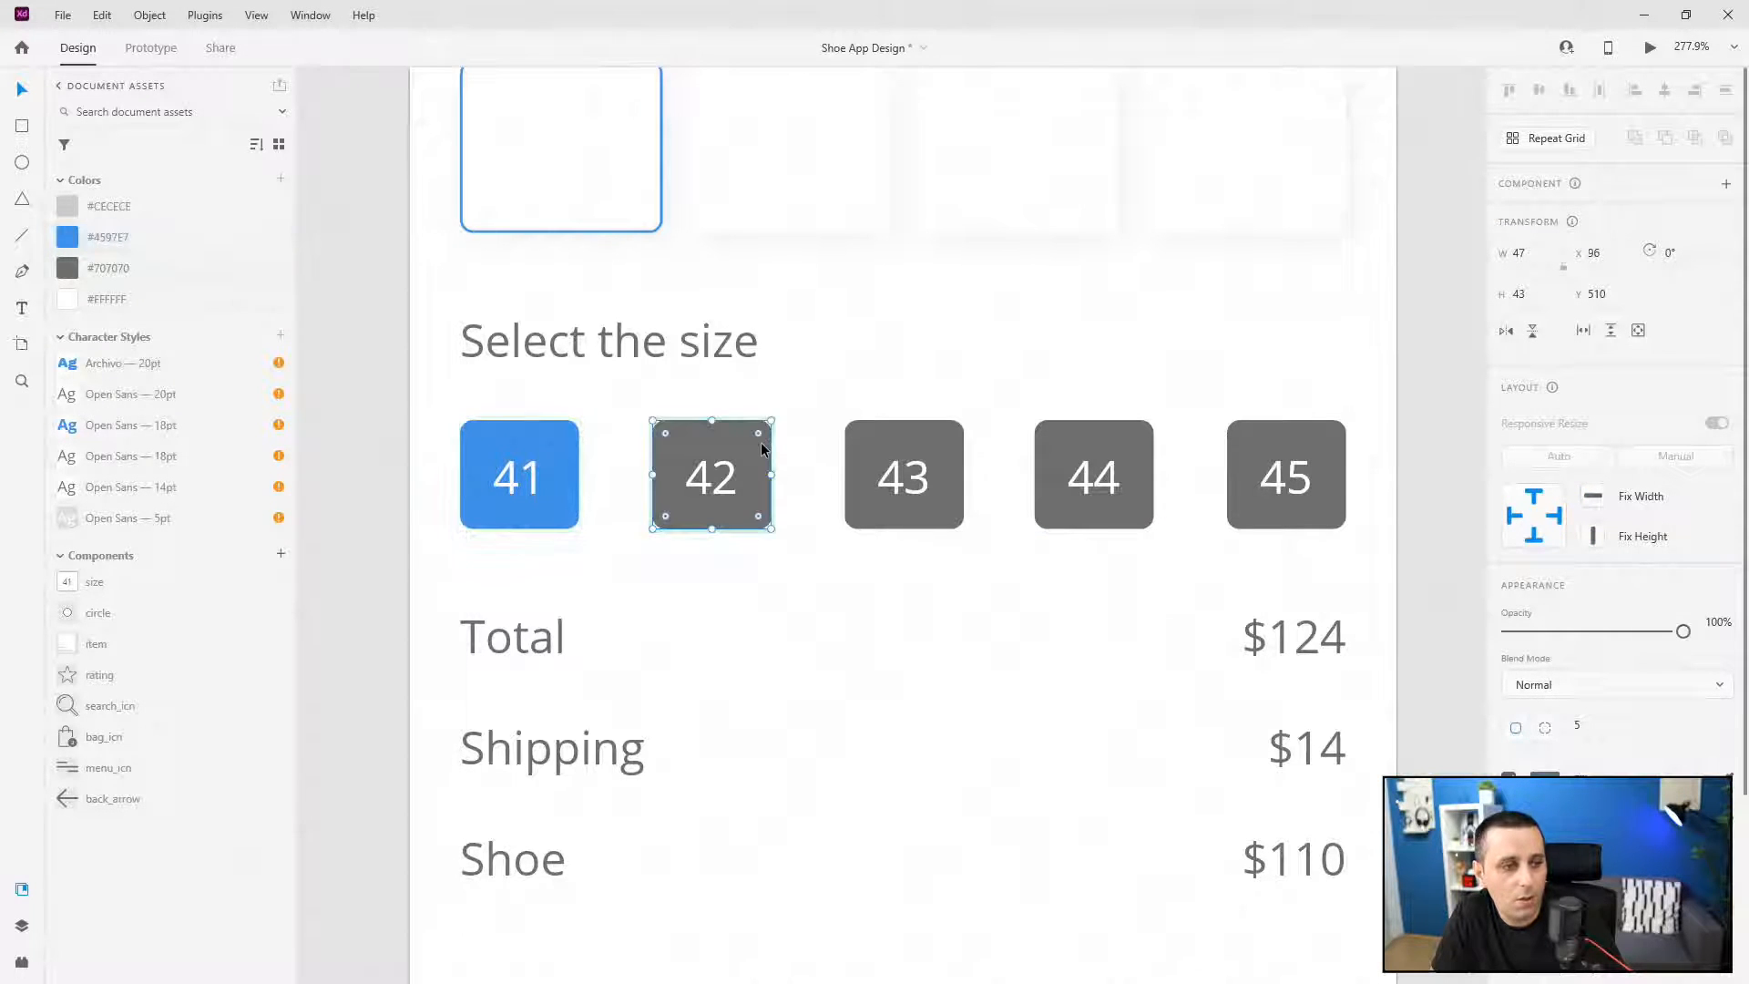
click(72, 239)
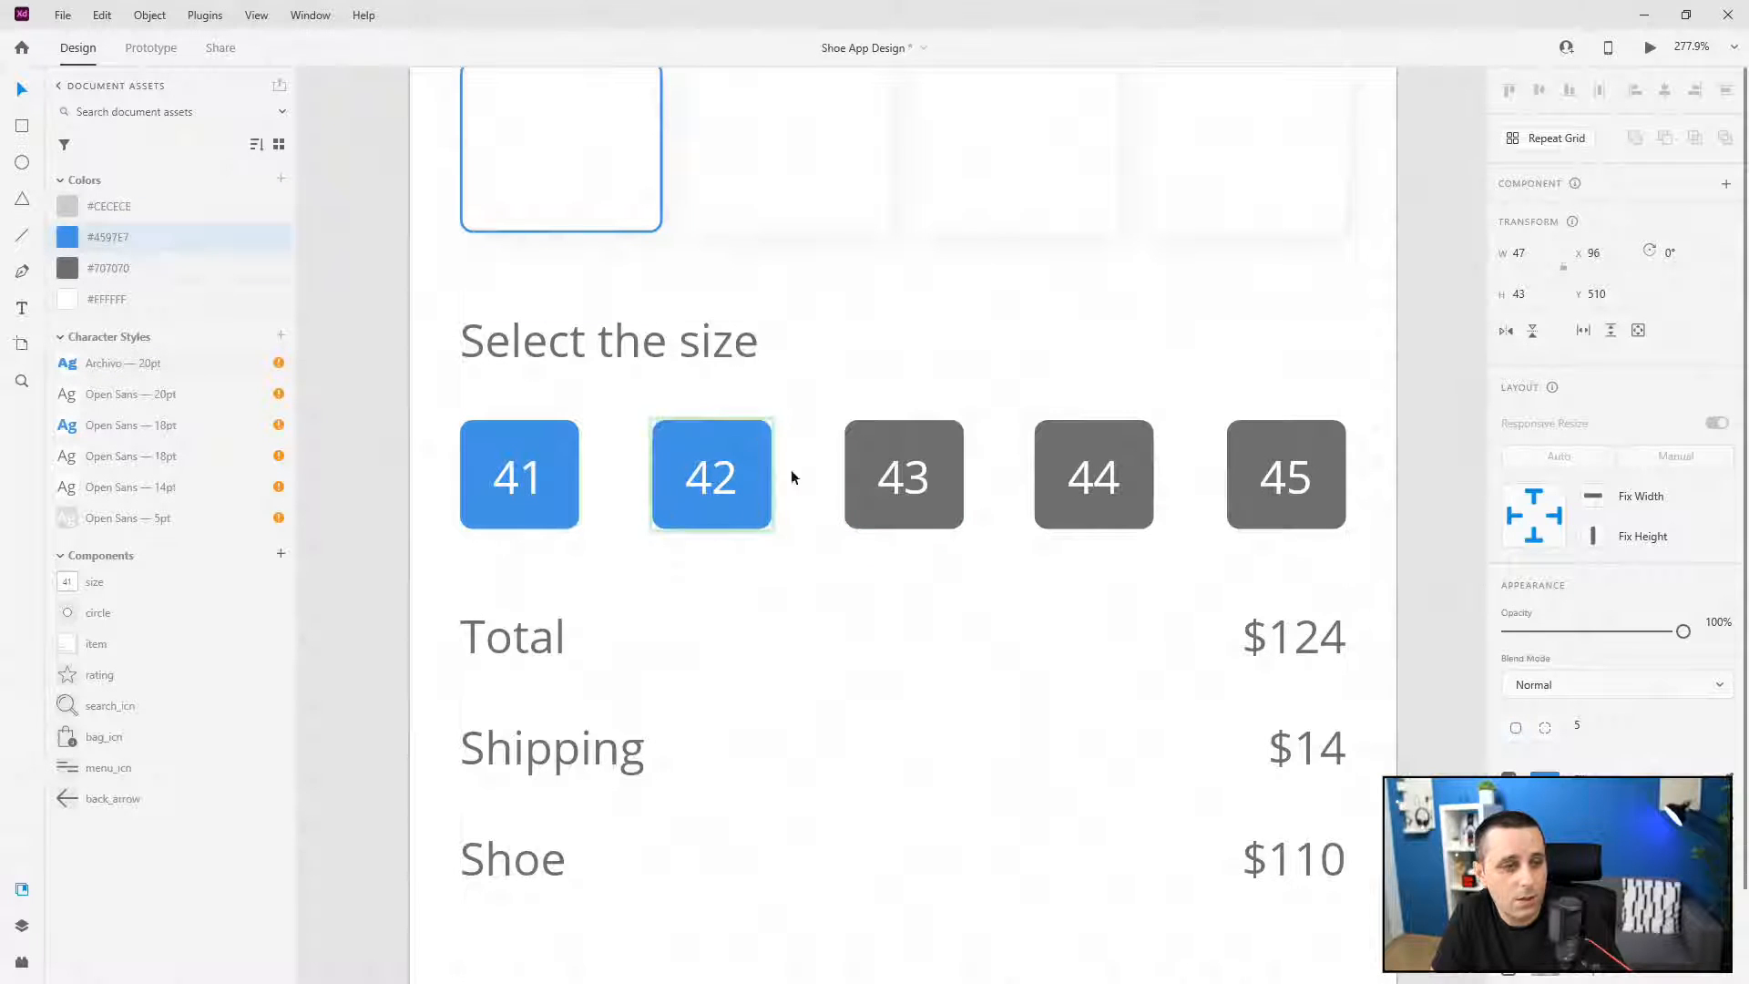
- Fill the selected-state backgrounds of the size 43, 44 and 45 boxes with #4597E7
click(849, 455)
click(117, 241)
click(1508, 817)
click(1091, 433)
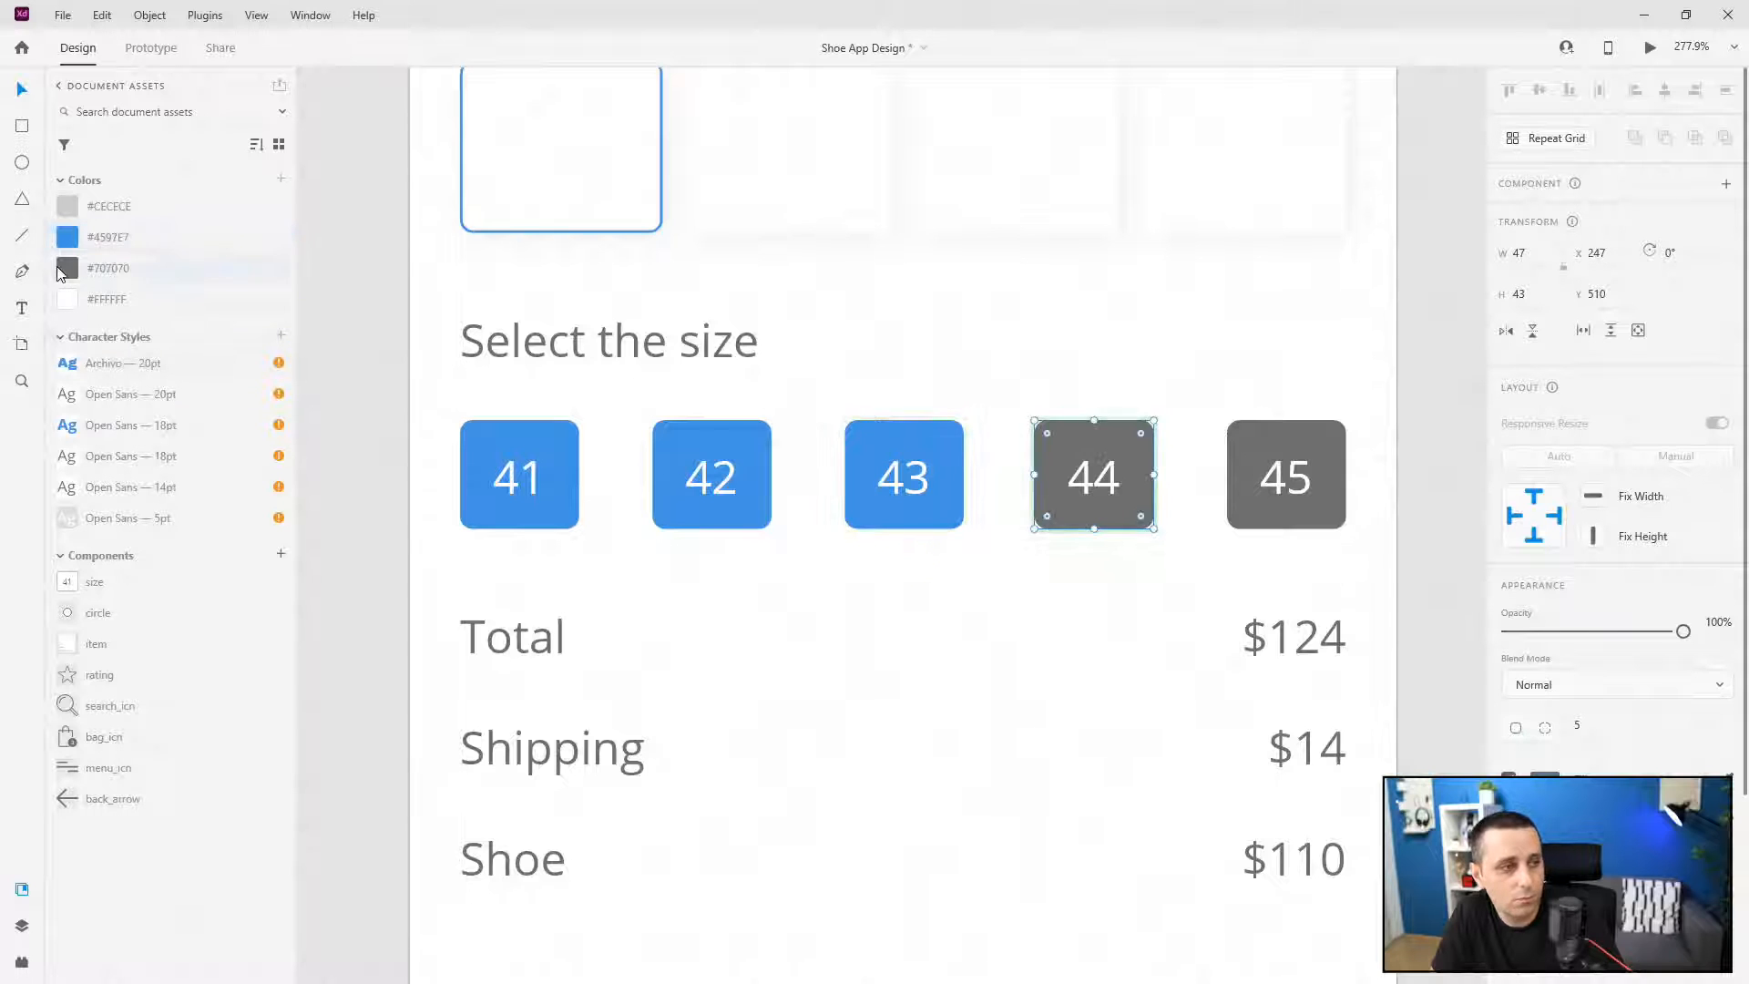
click(91, 239)
click(1295, 422)
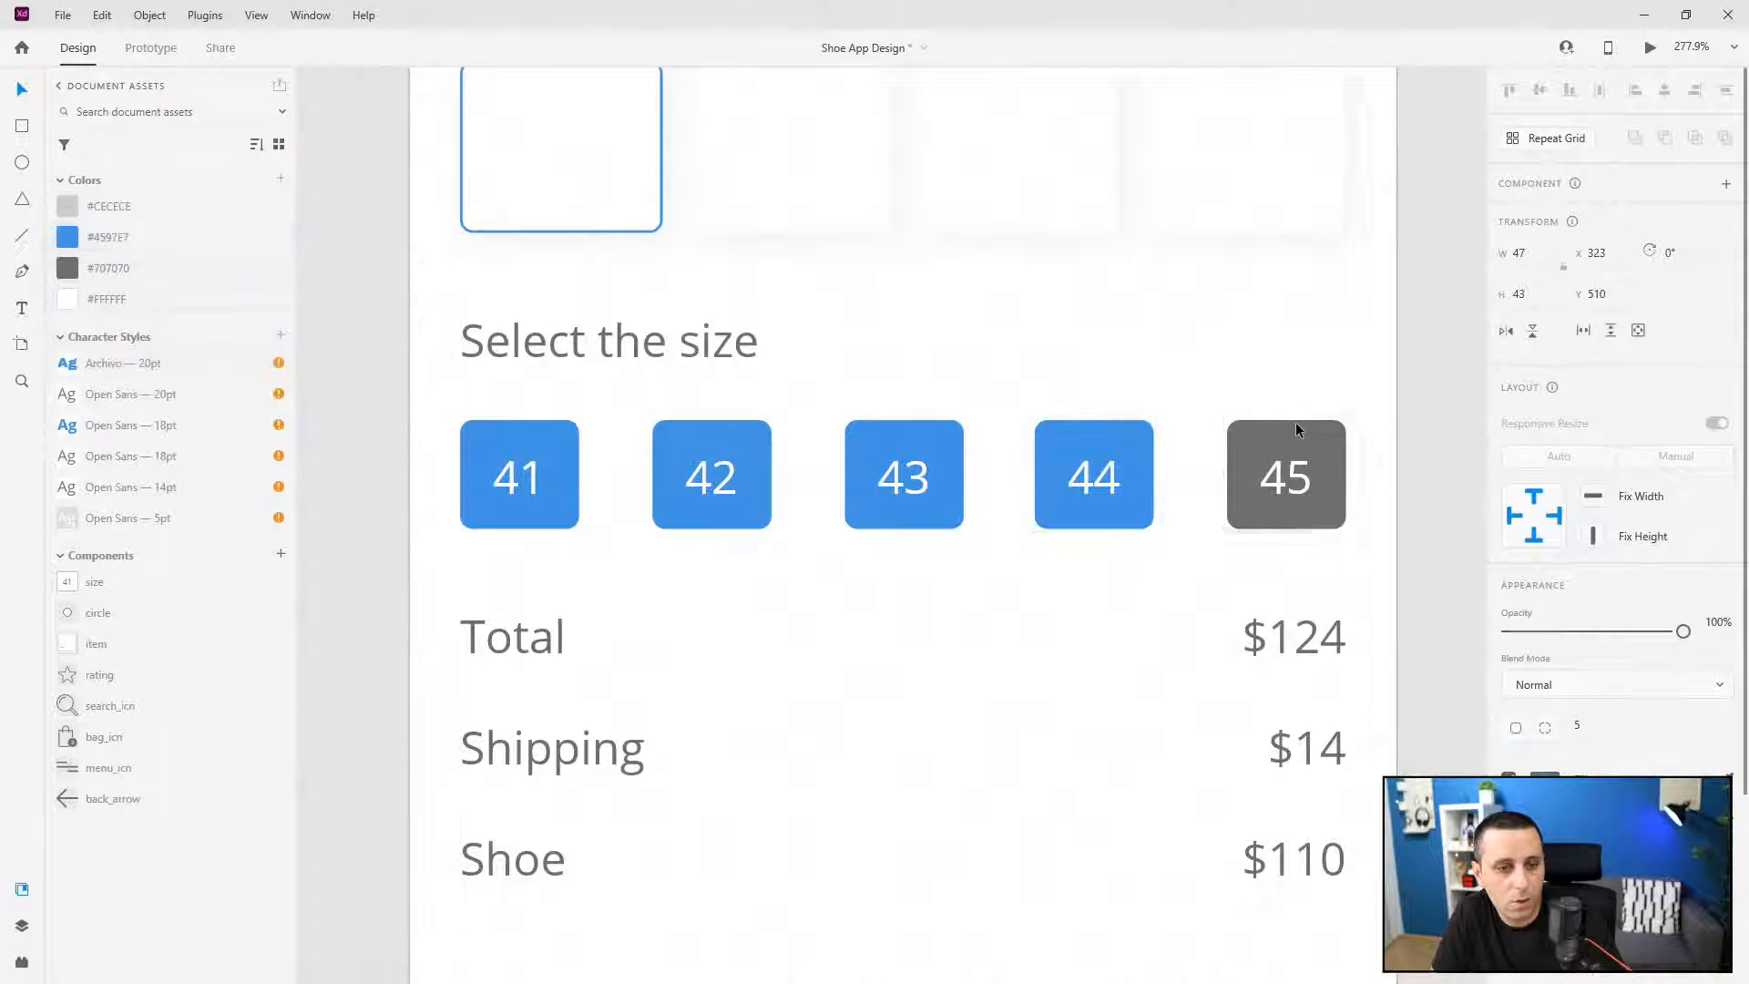
click(199, 246)
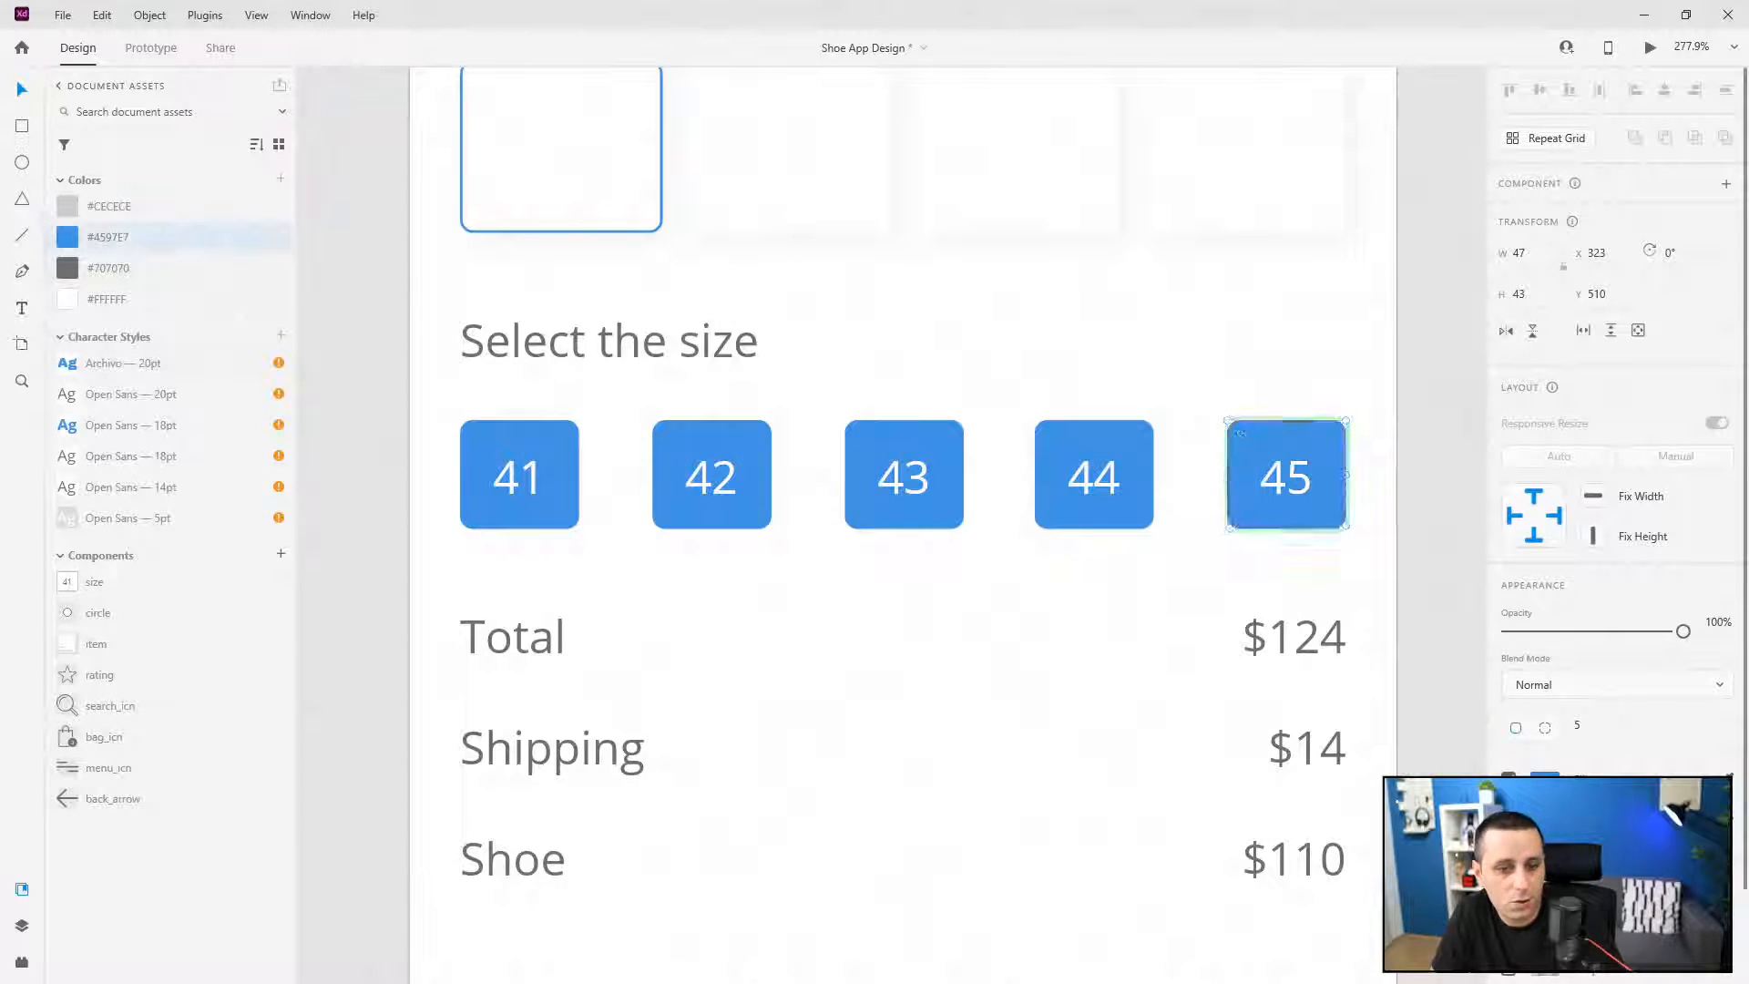
- Return all five size component instances, from 45 back to 41, to Default State
click(22, 925)
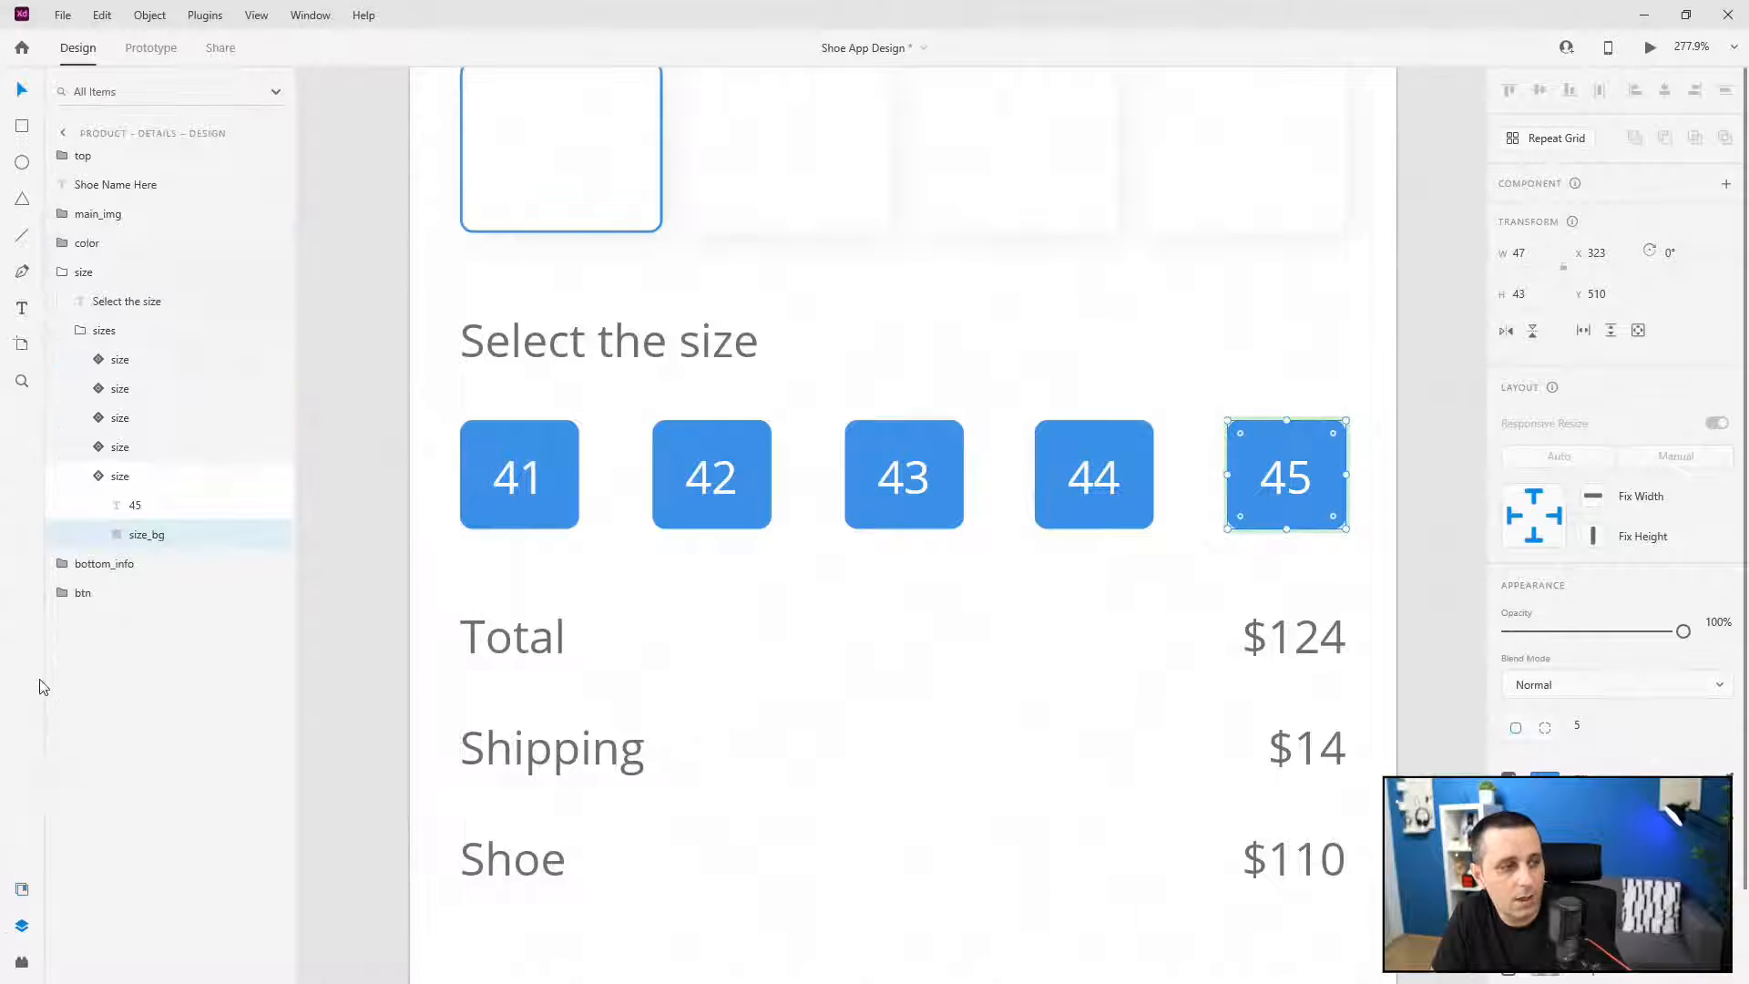
click(96, 472)
click(1548, 216)
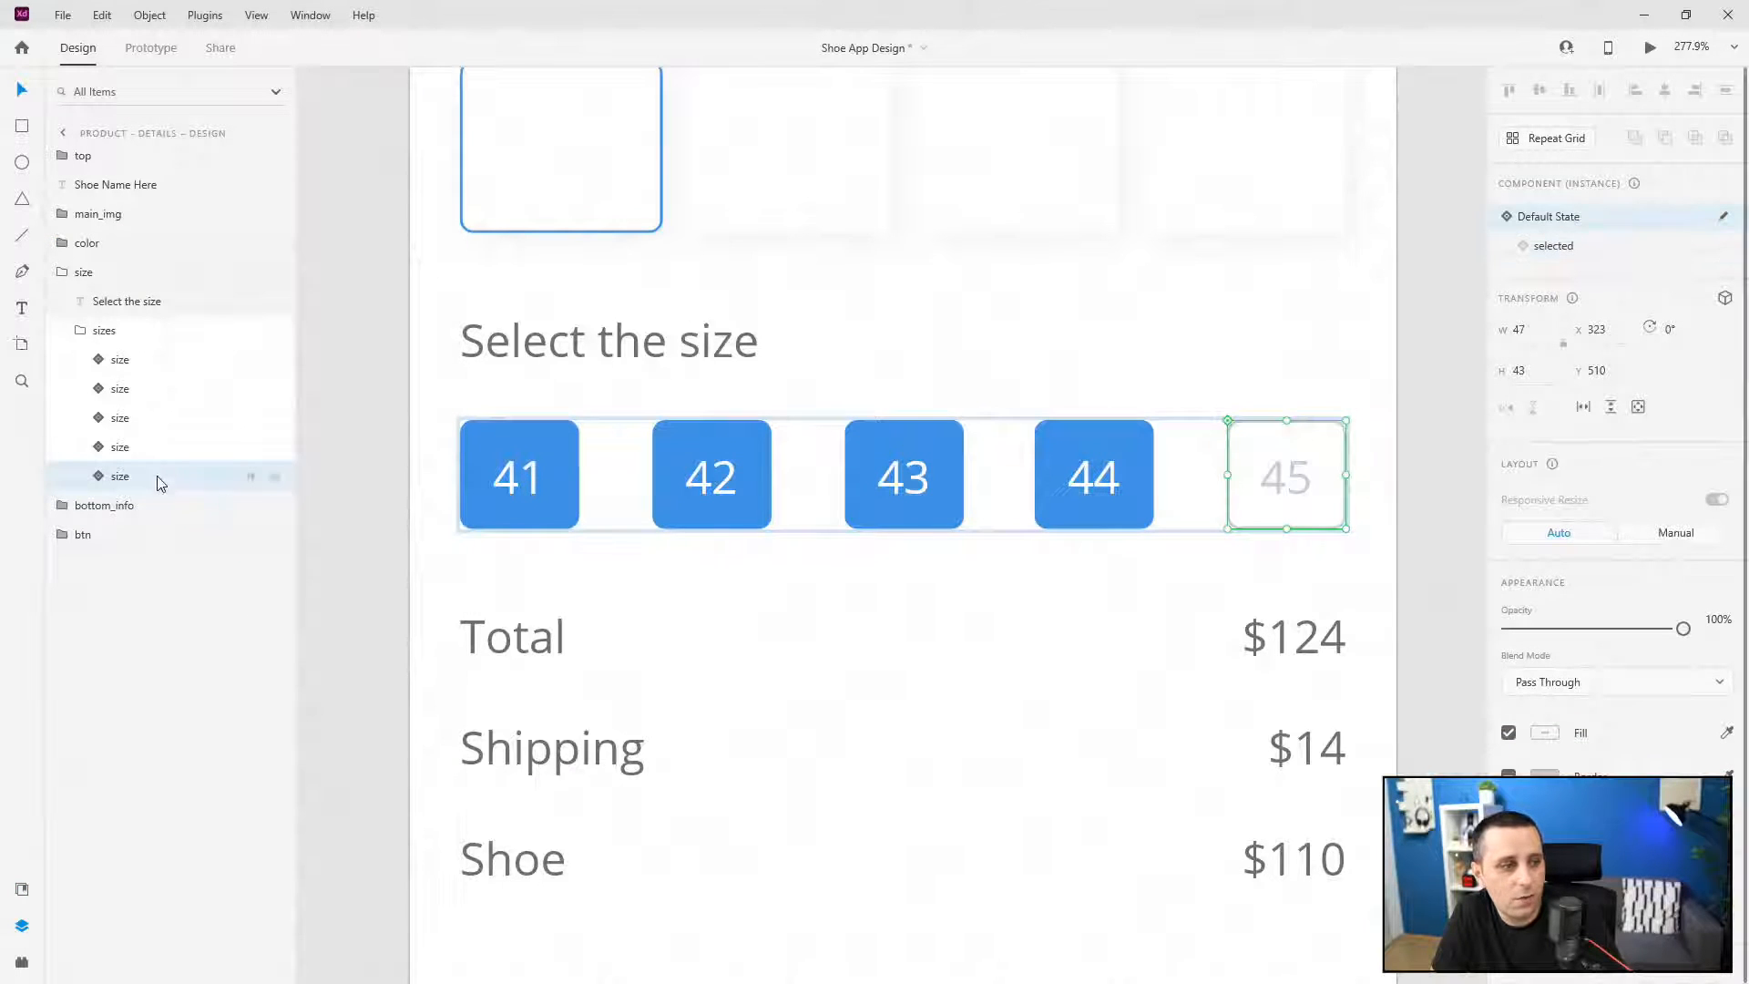
click(161, 448)
click(1568, 216)
click(168, 417)
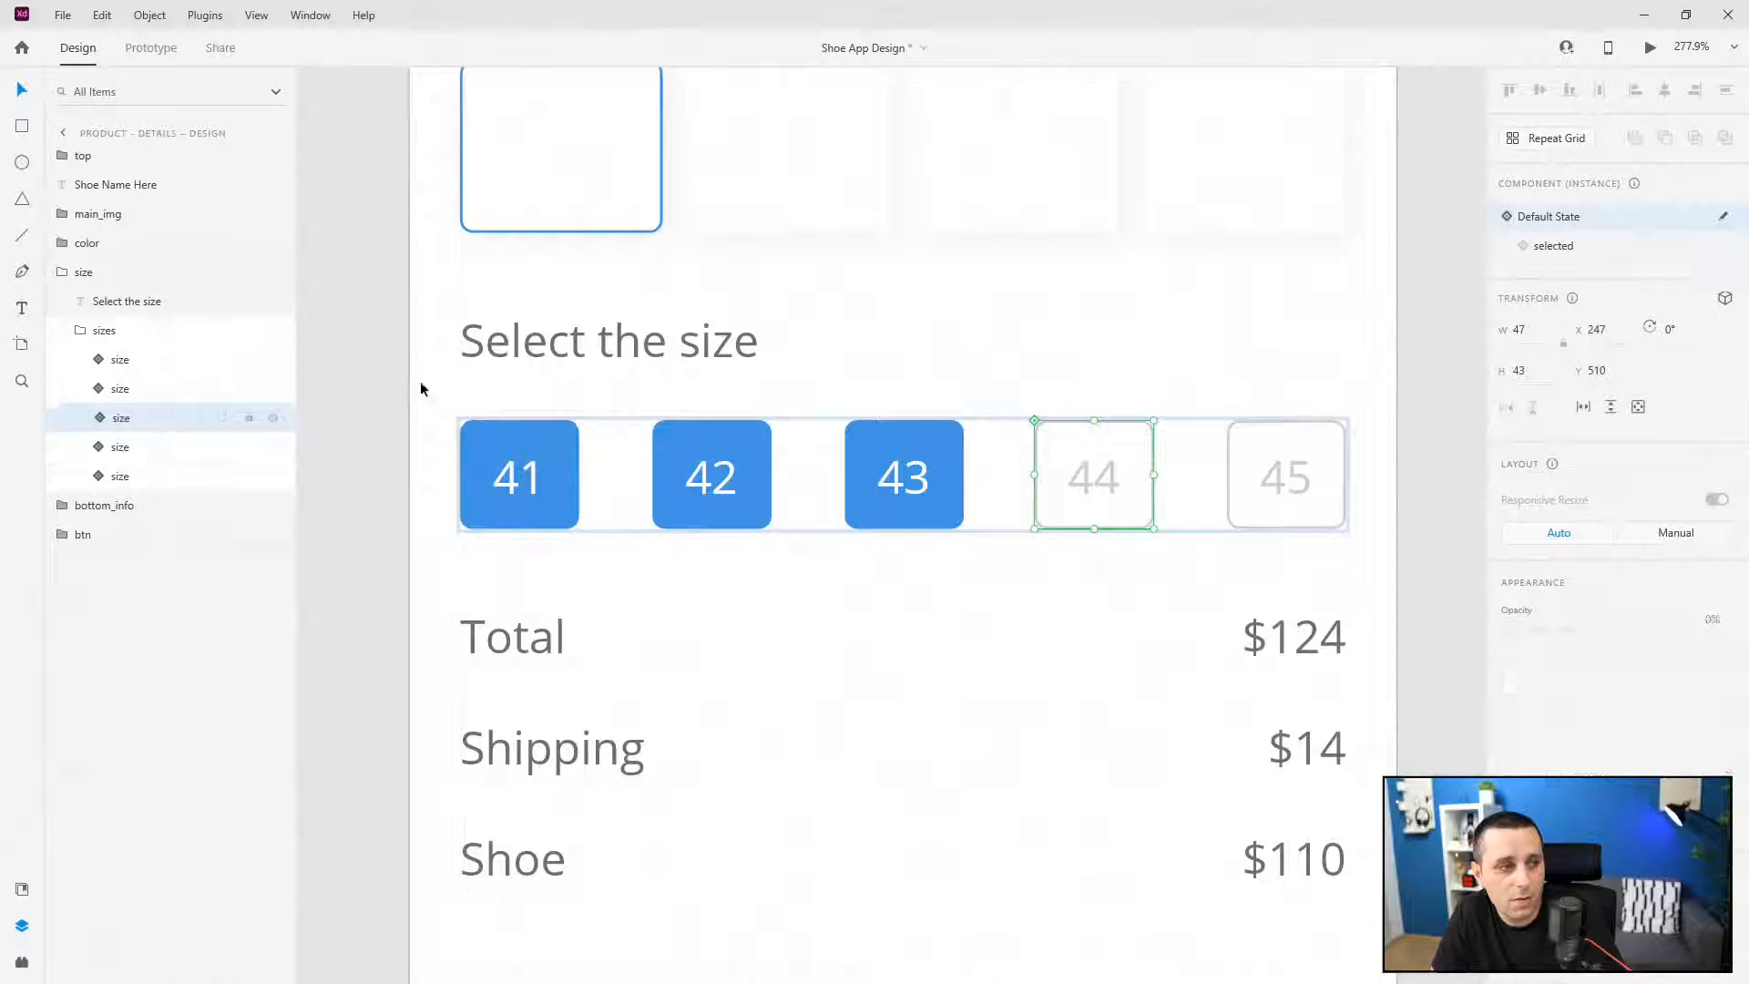
click(1584, 217)
click(167, 389)
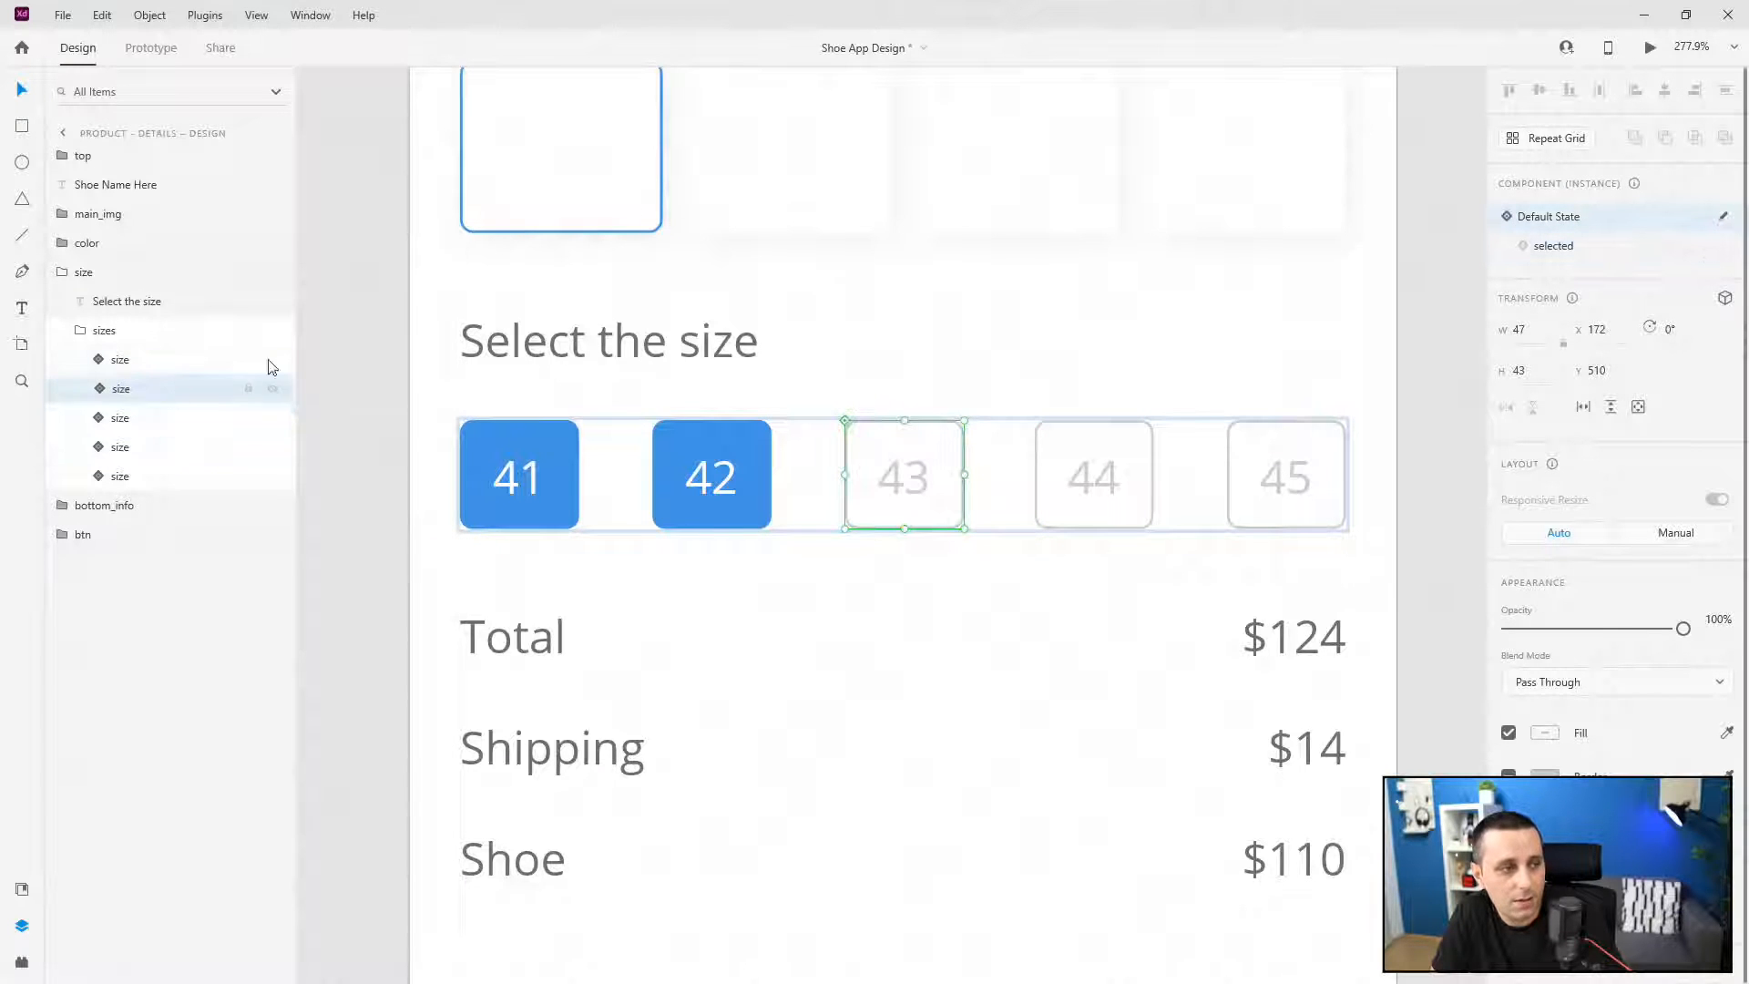
click(1612, 217)
click(160, 359)
click(1548, 216)
- Remove the border from the Add To Cart button background and give it a drop shadow
scroll(971, 348, down, 5)
scroll(989, 364, up, 4)
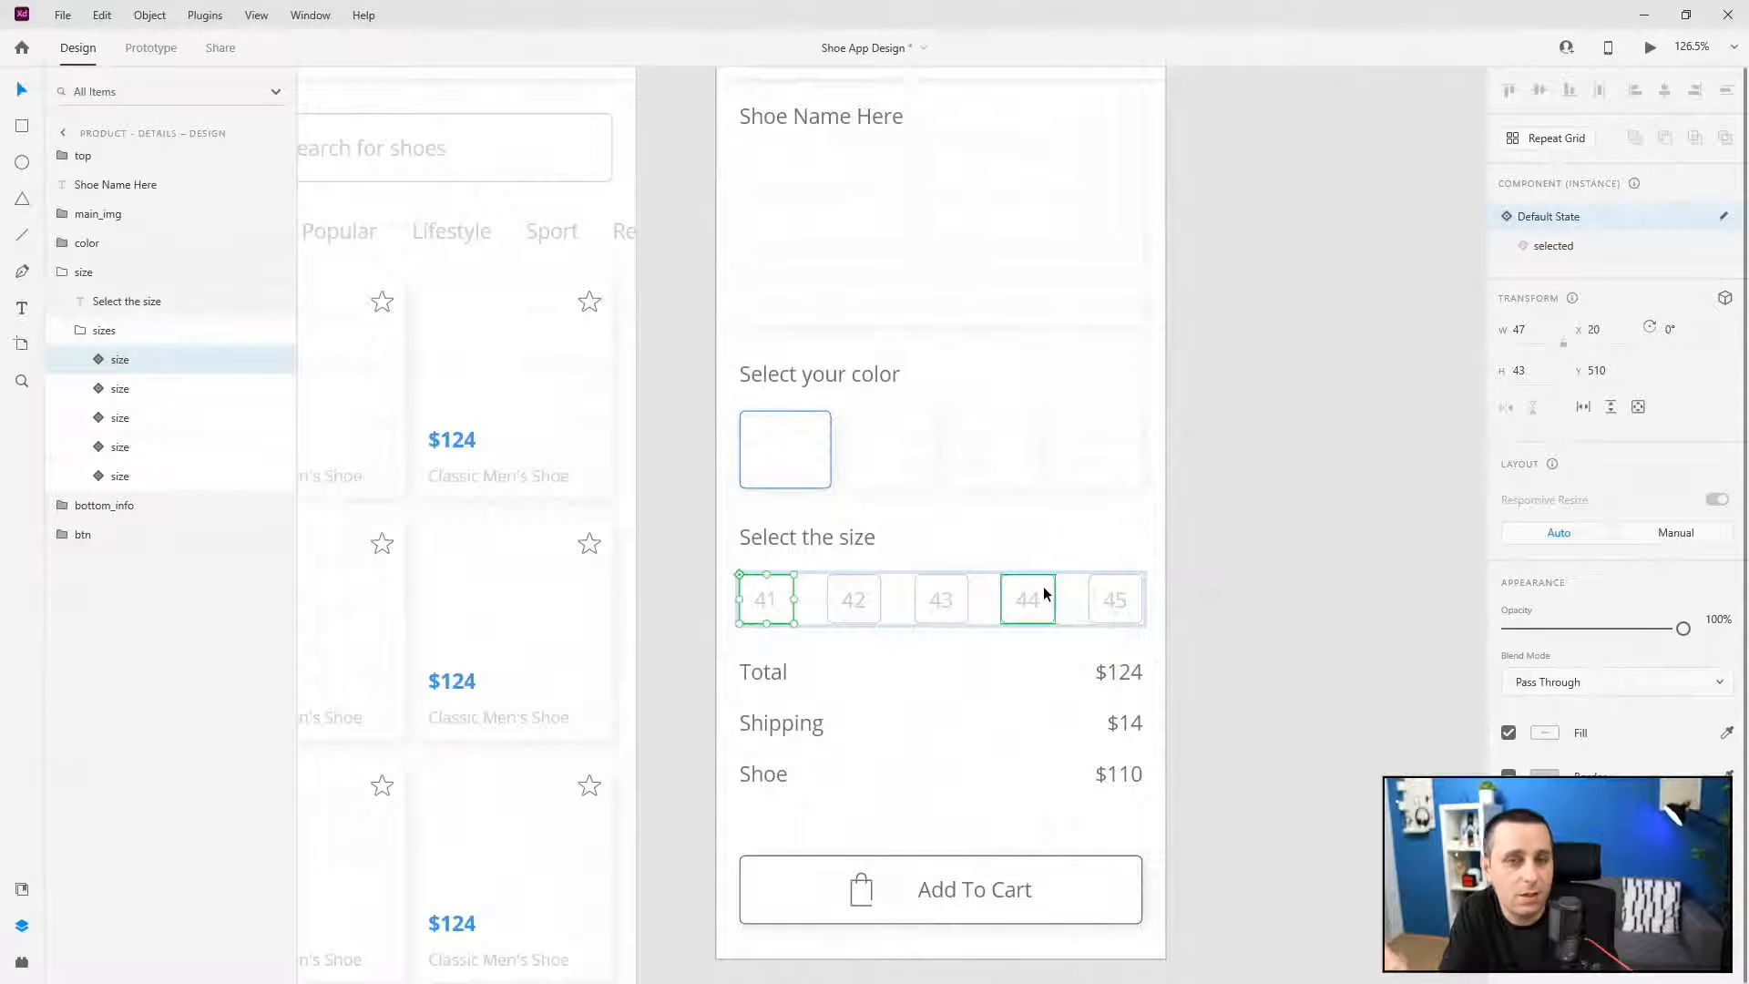
scroll(1025, 621, down, 4)
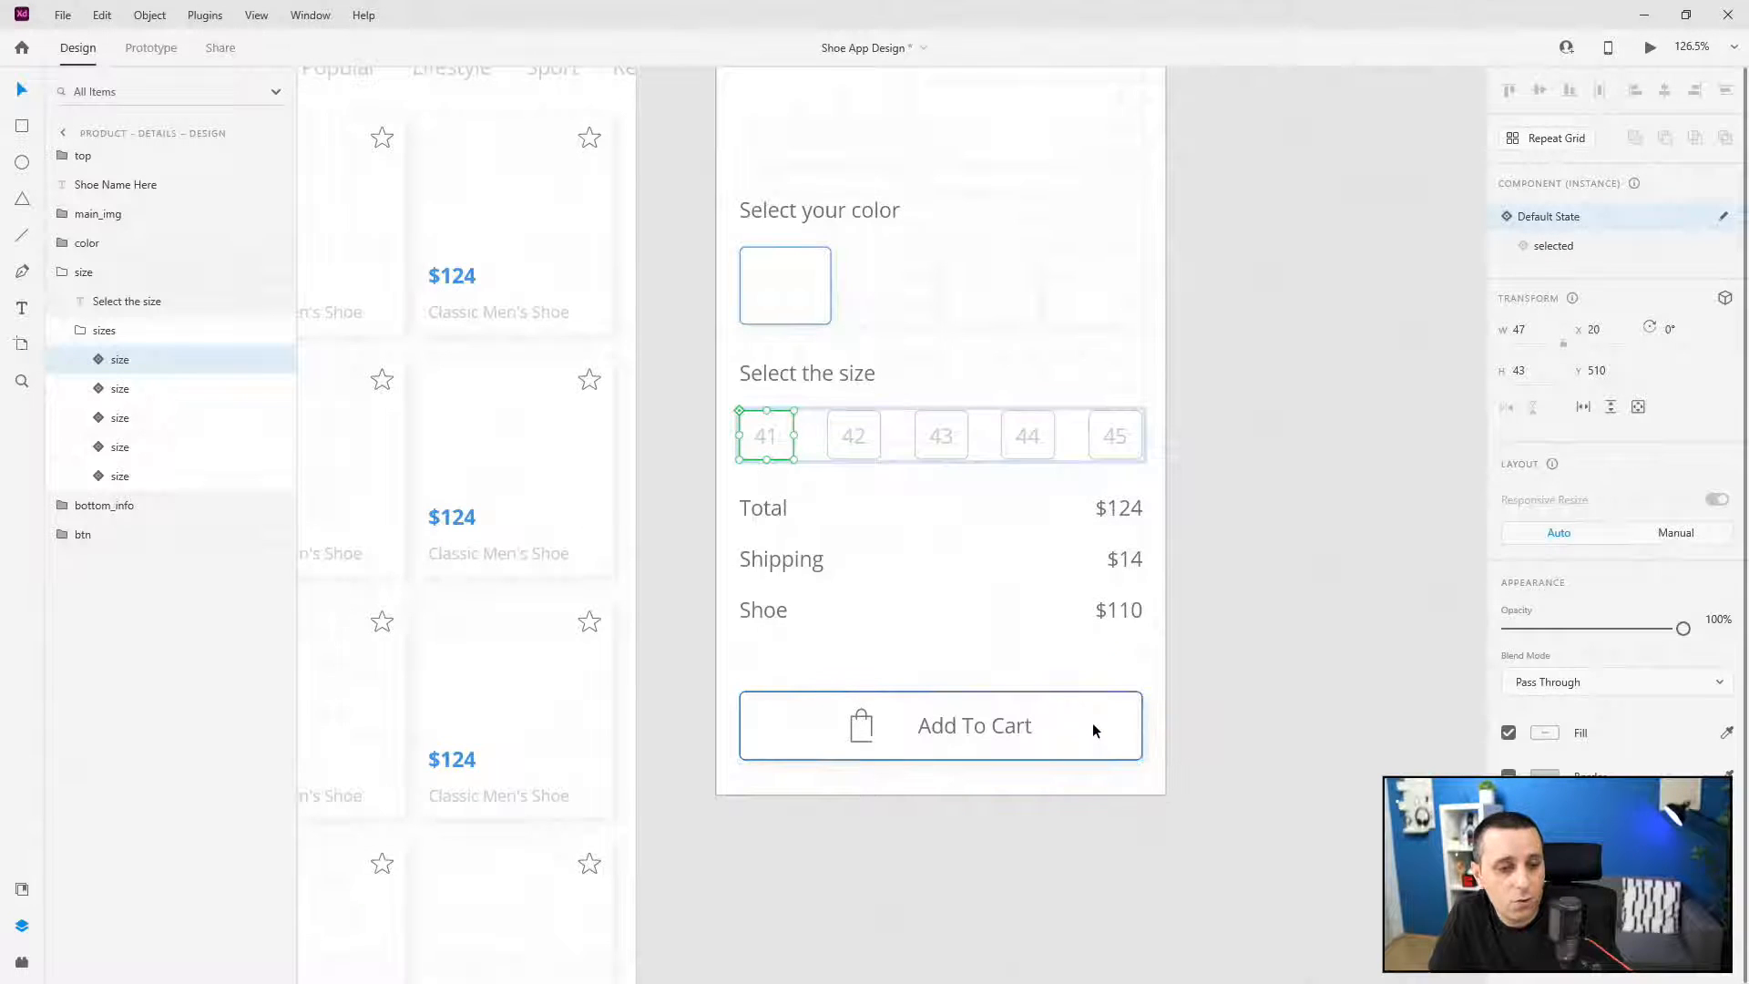
double_click(1093, 725)
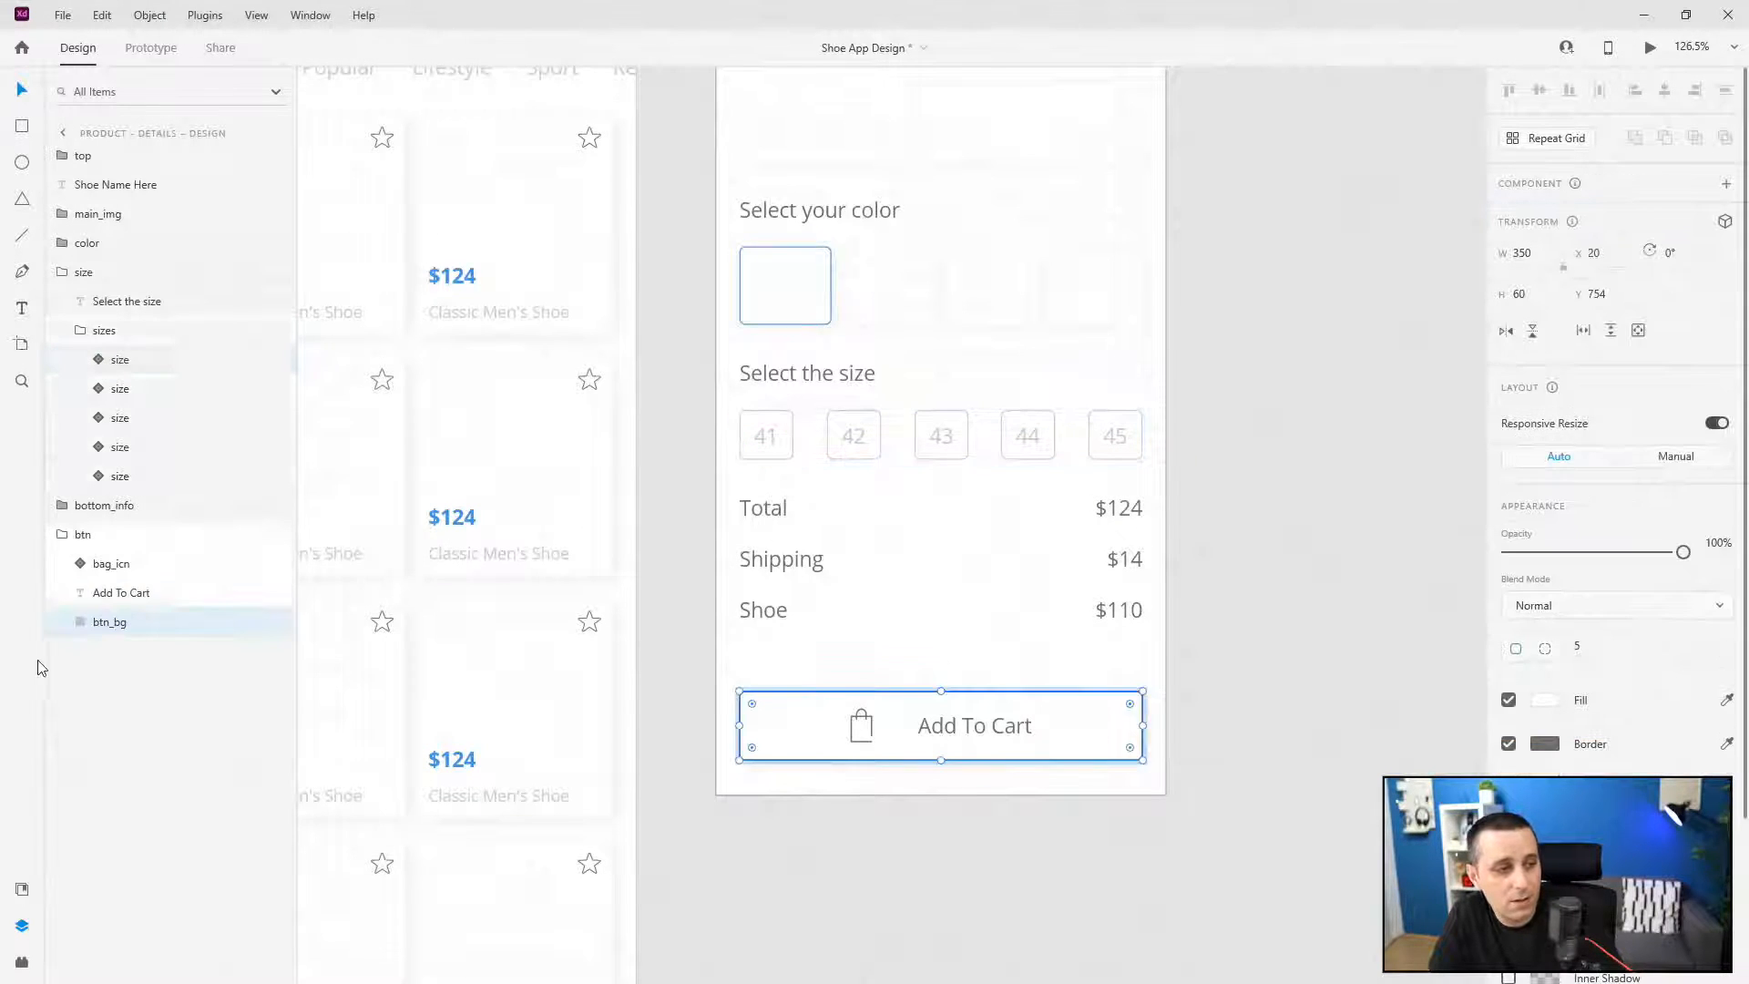
click(1190, 831)
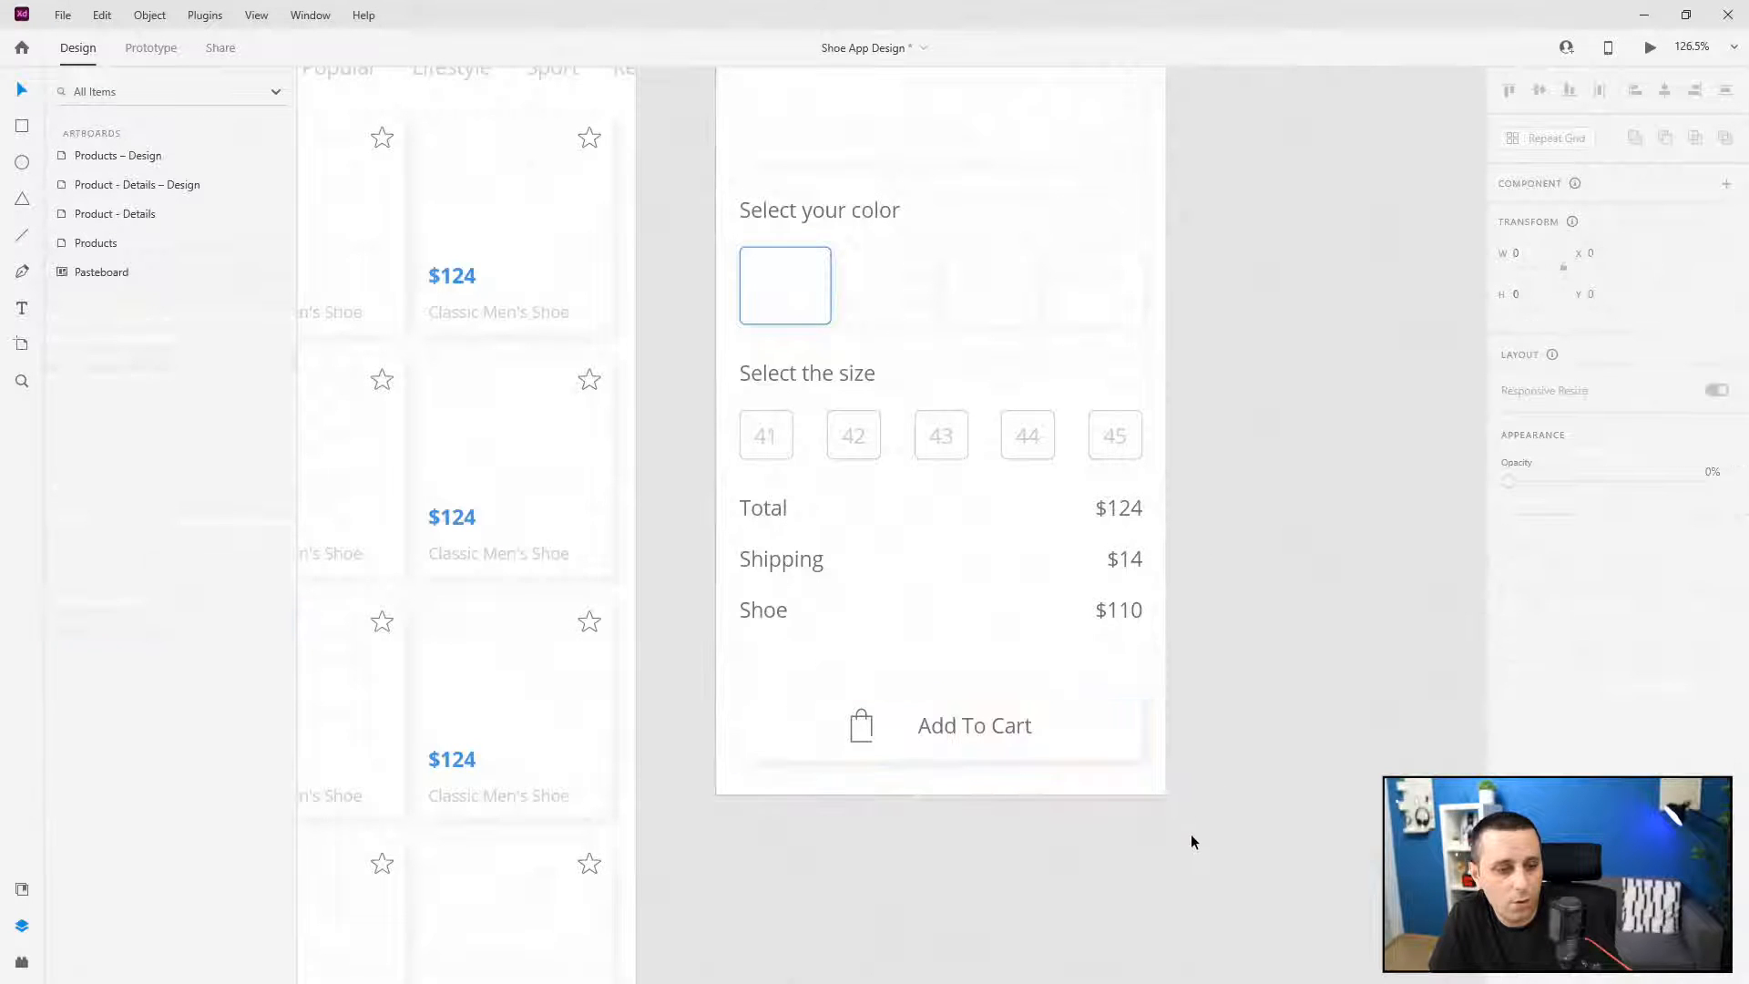
- Apply #4597E7 to the bag icon and the Add To Cart text inside the button
scroll(1054, 813, up, 5)
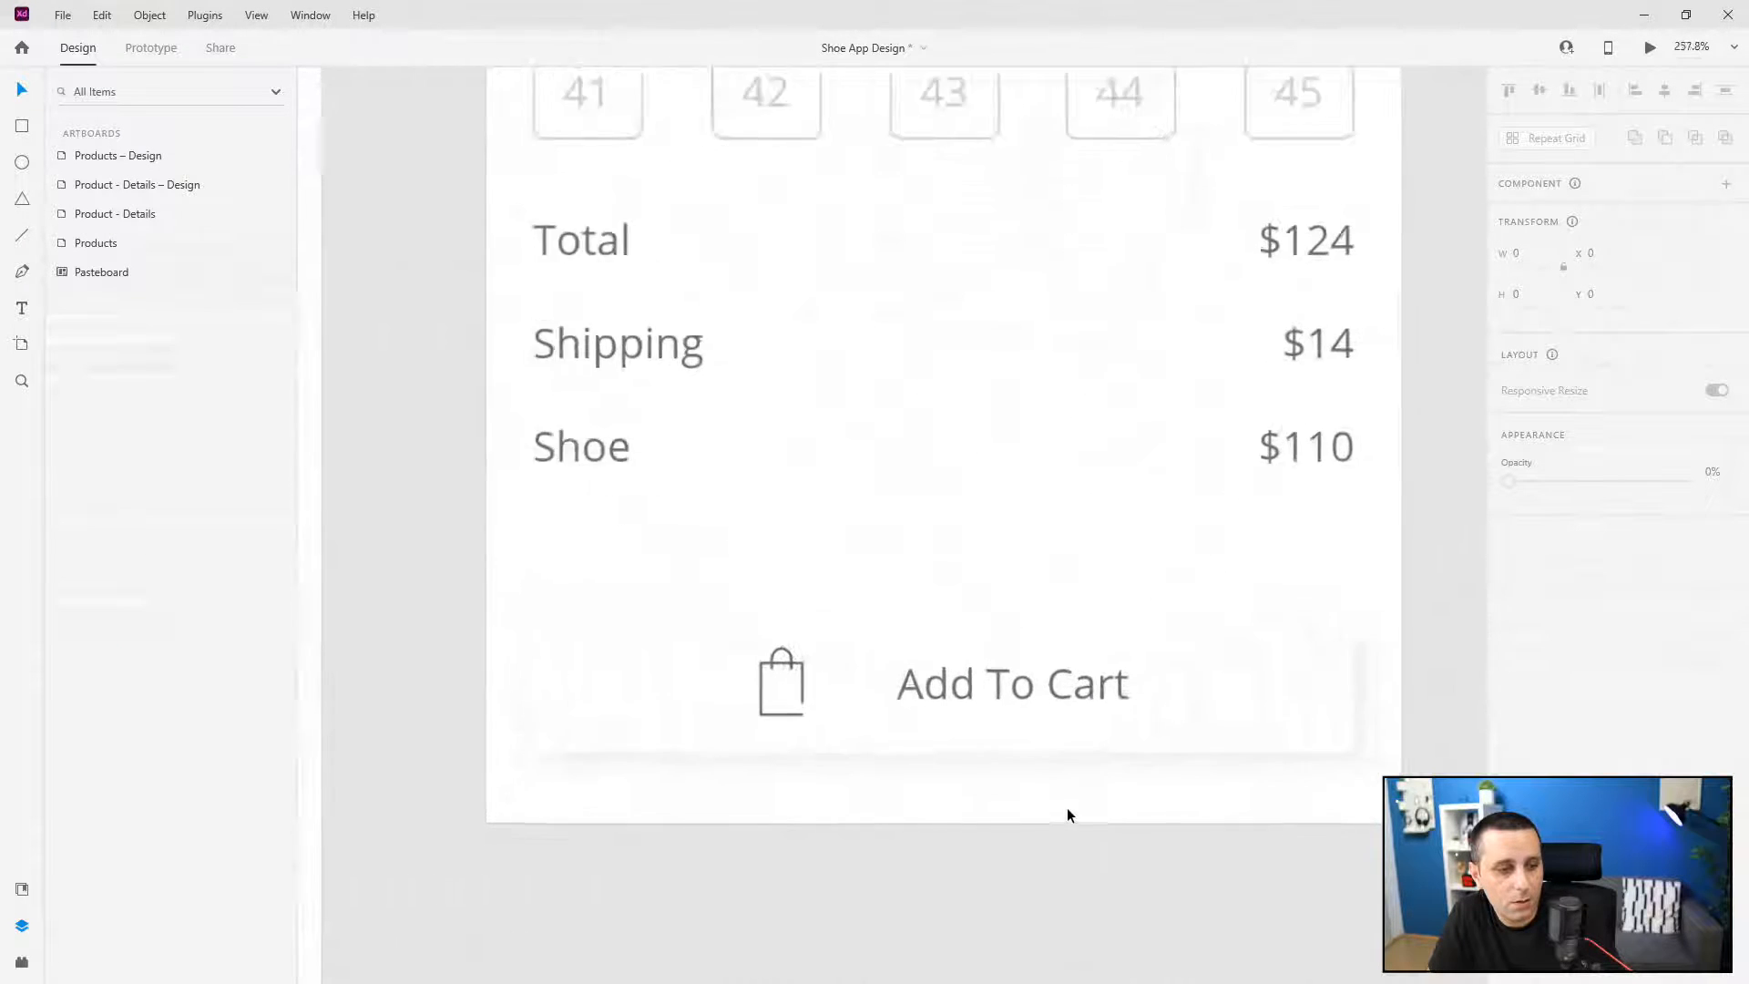
double_click(1025, 666)
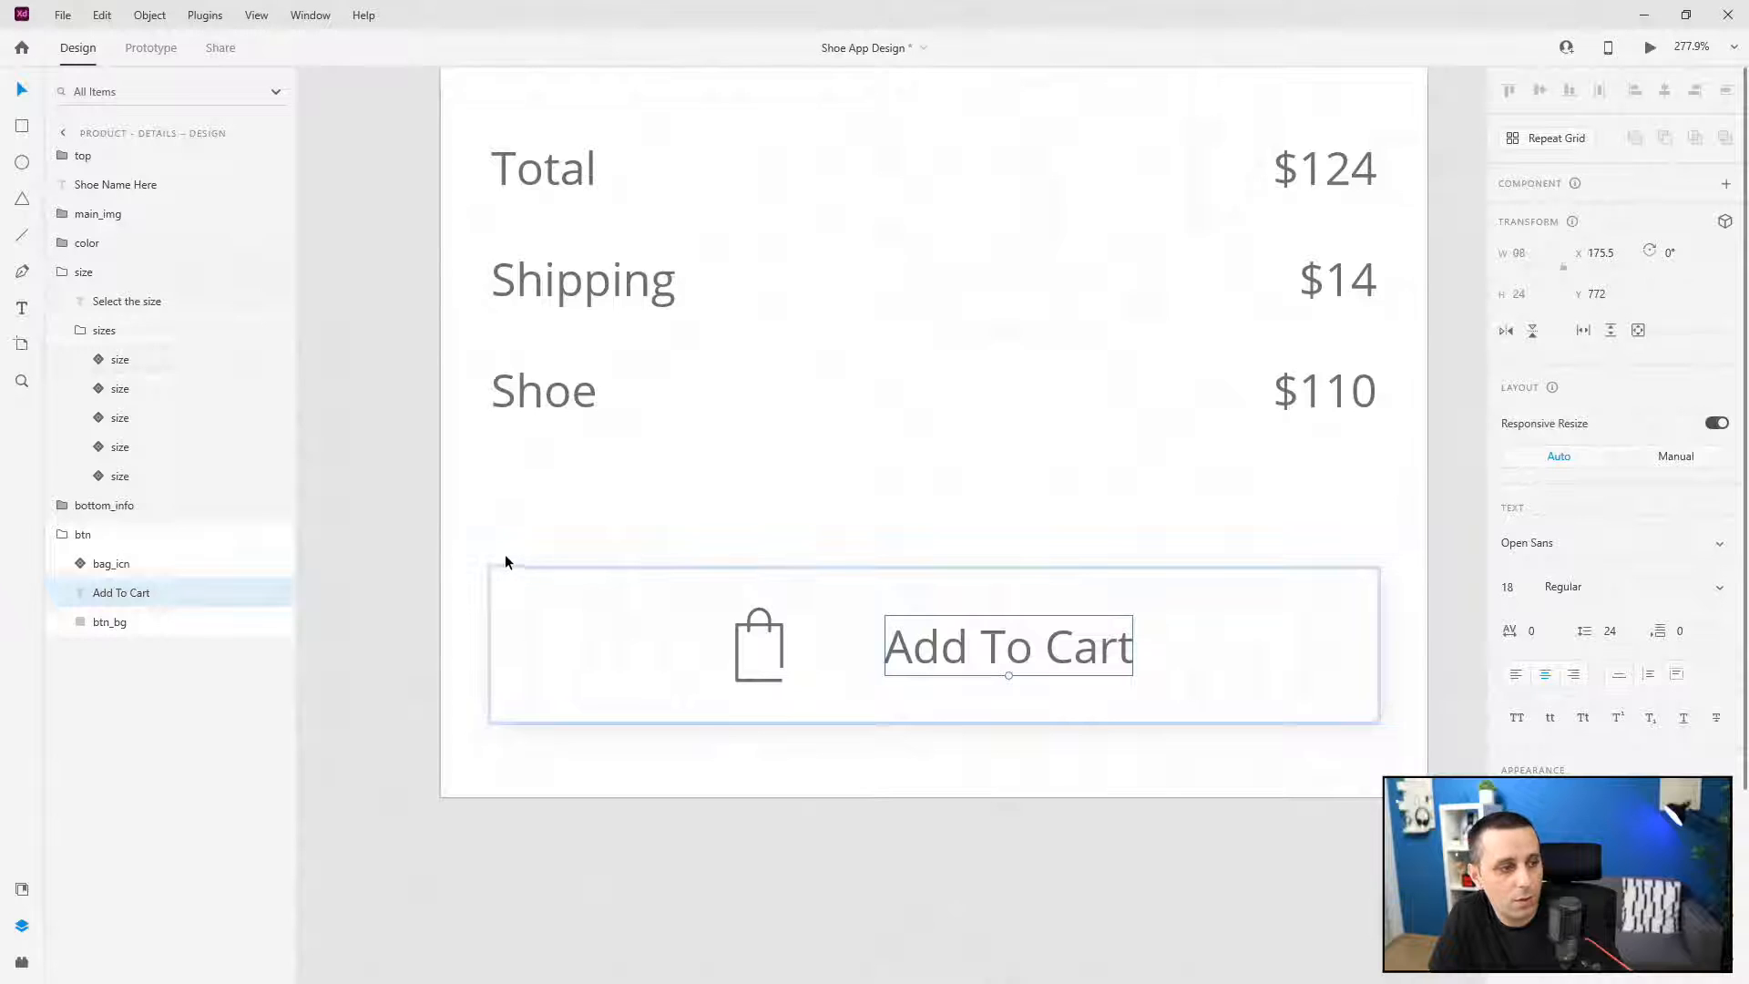
shift+click(114, 564)
key(ctrl+shift+y)
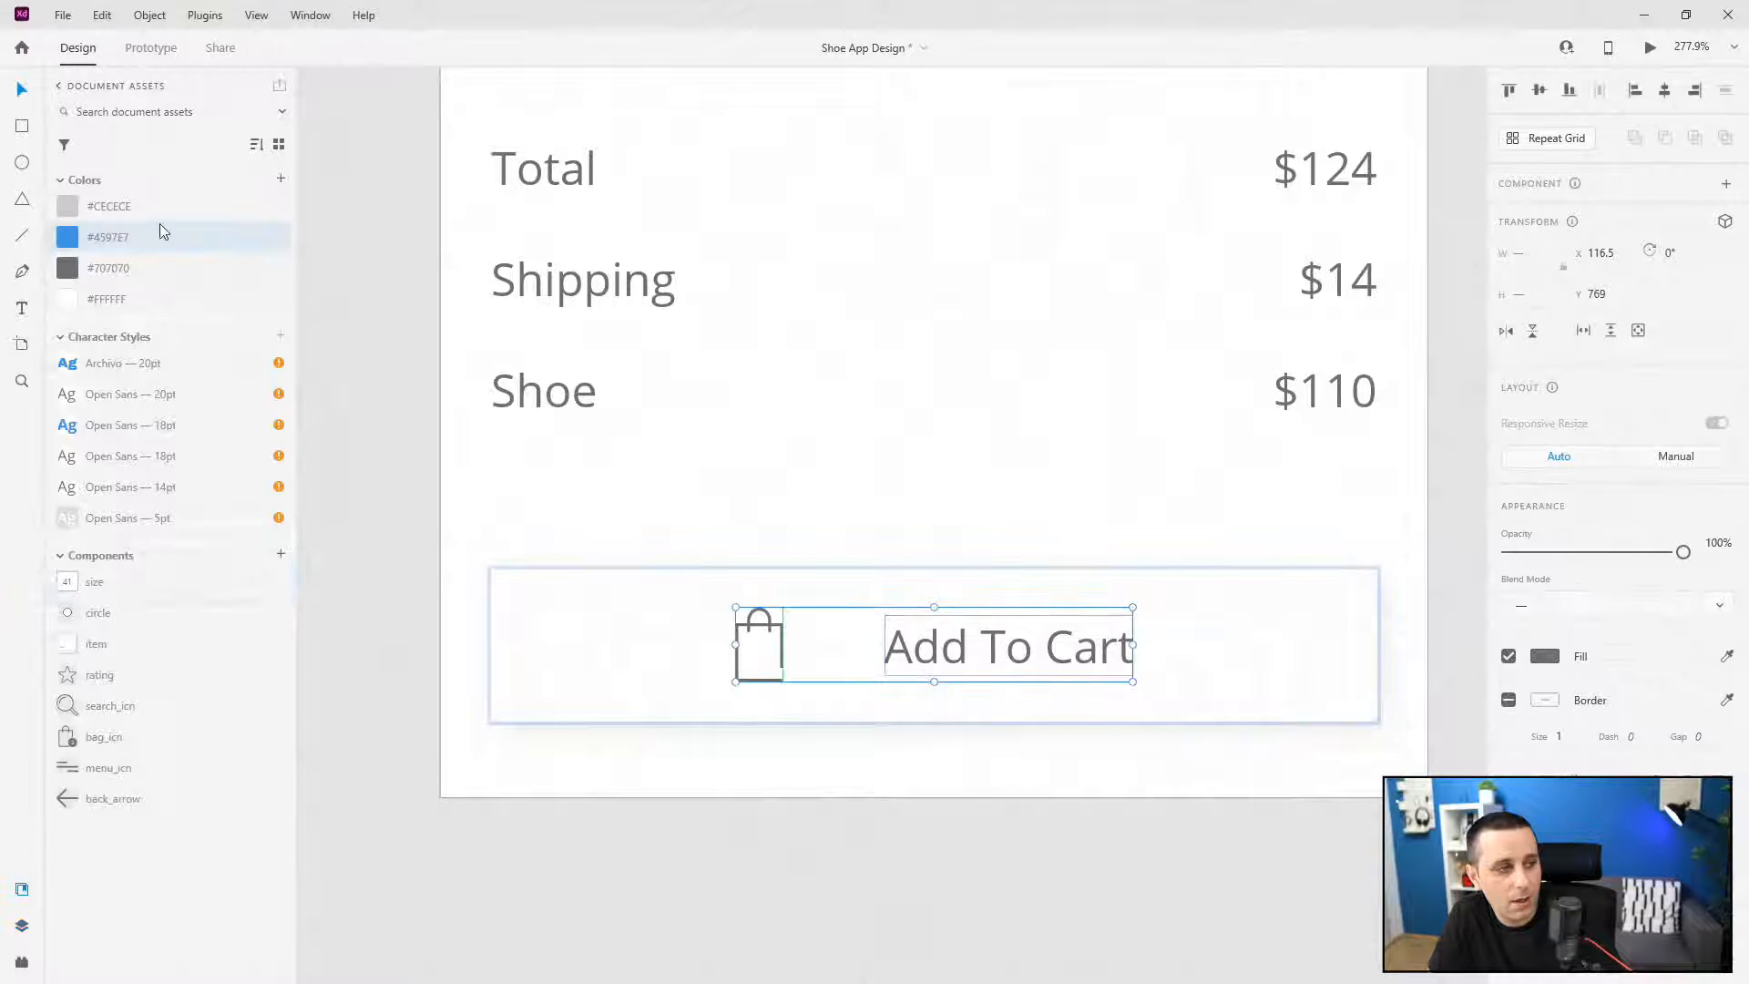
click(163, 239)
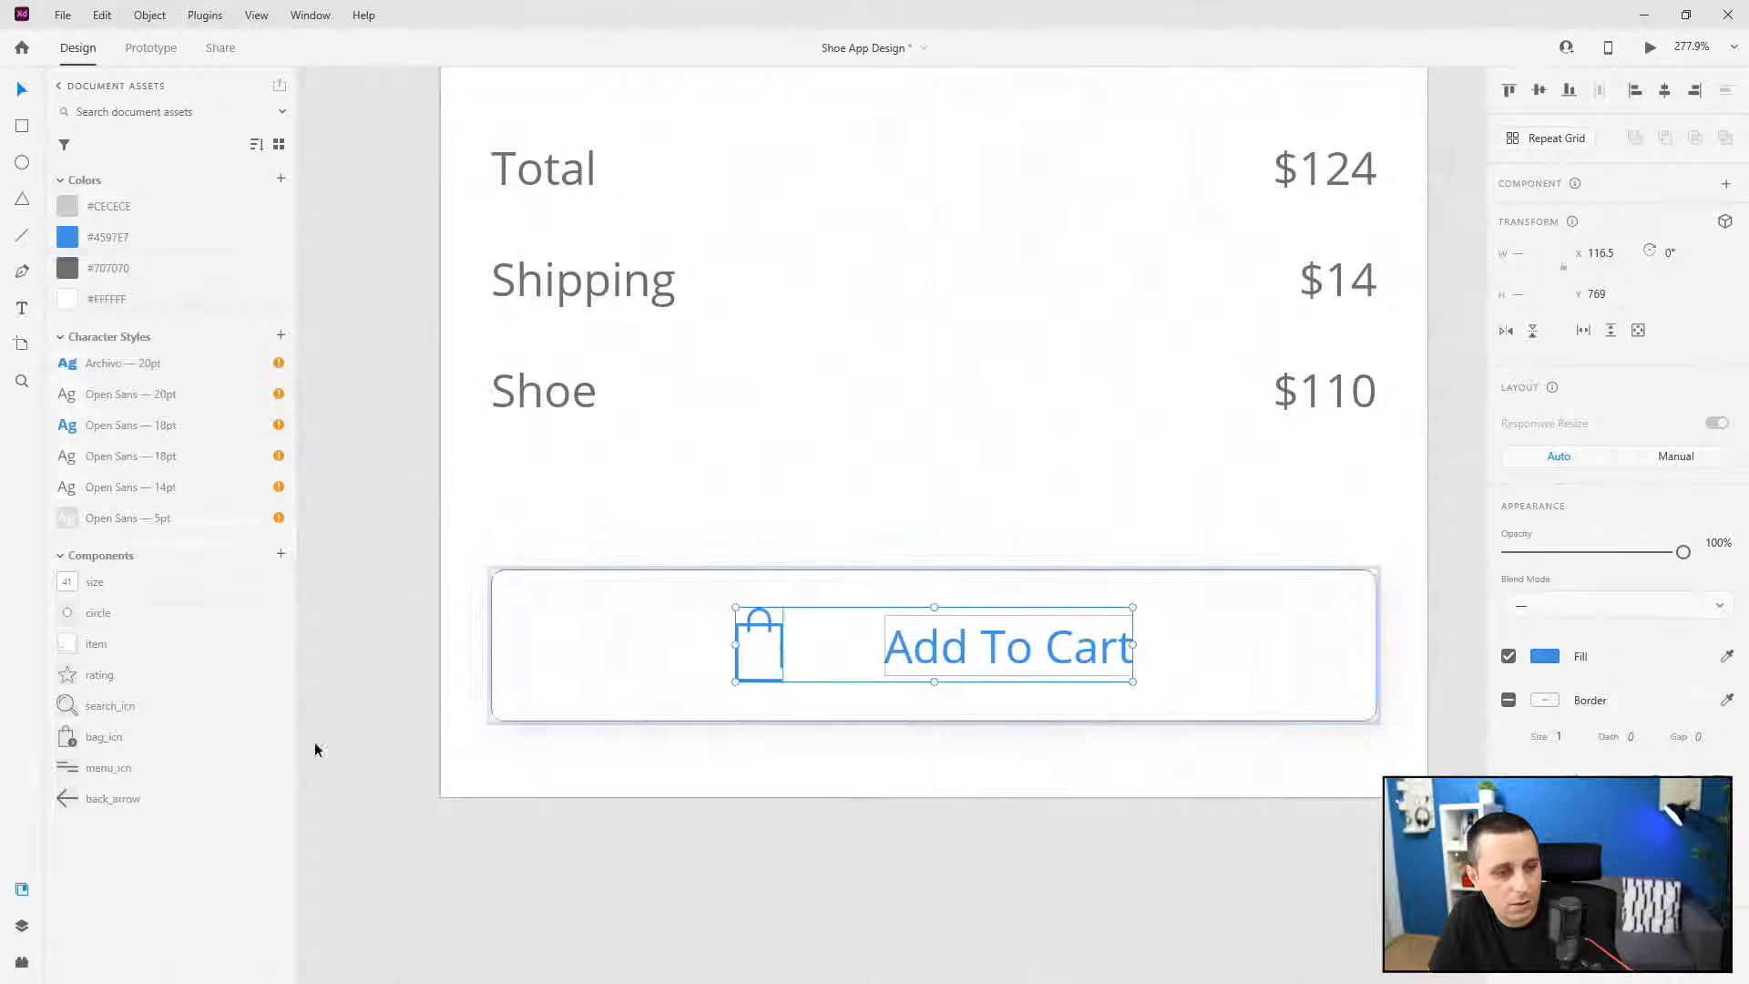
- Leave the Add To Cart button group and apply #CECECE to the Total, Shipping and Shoe labels on the Product - Details screen
key(ctrl+y)
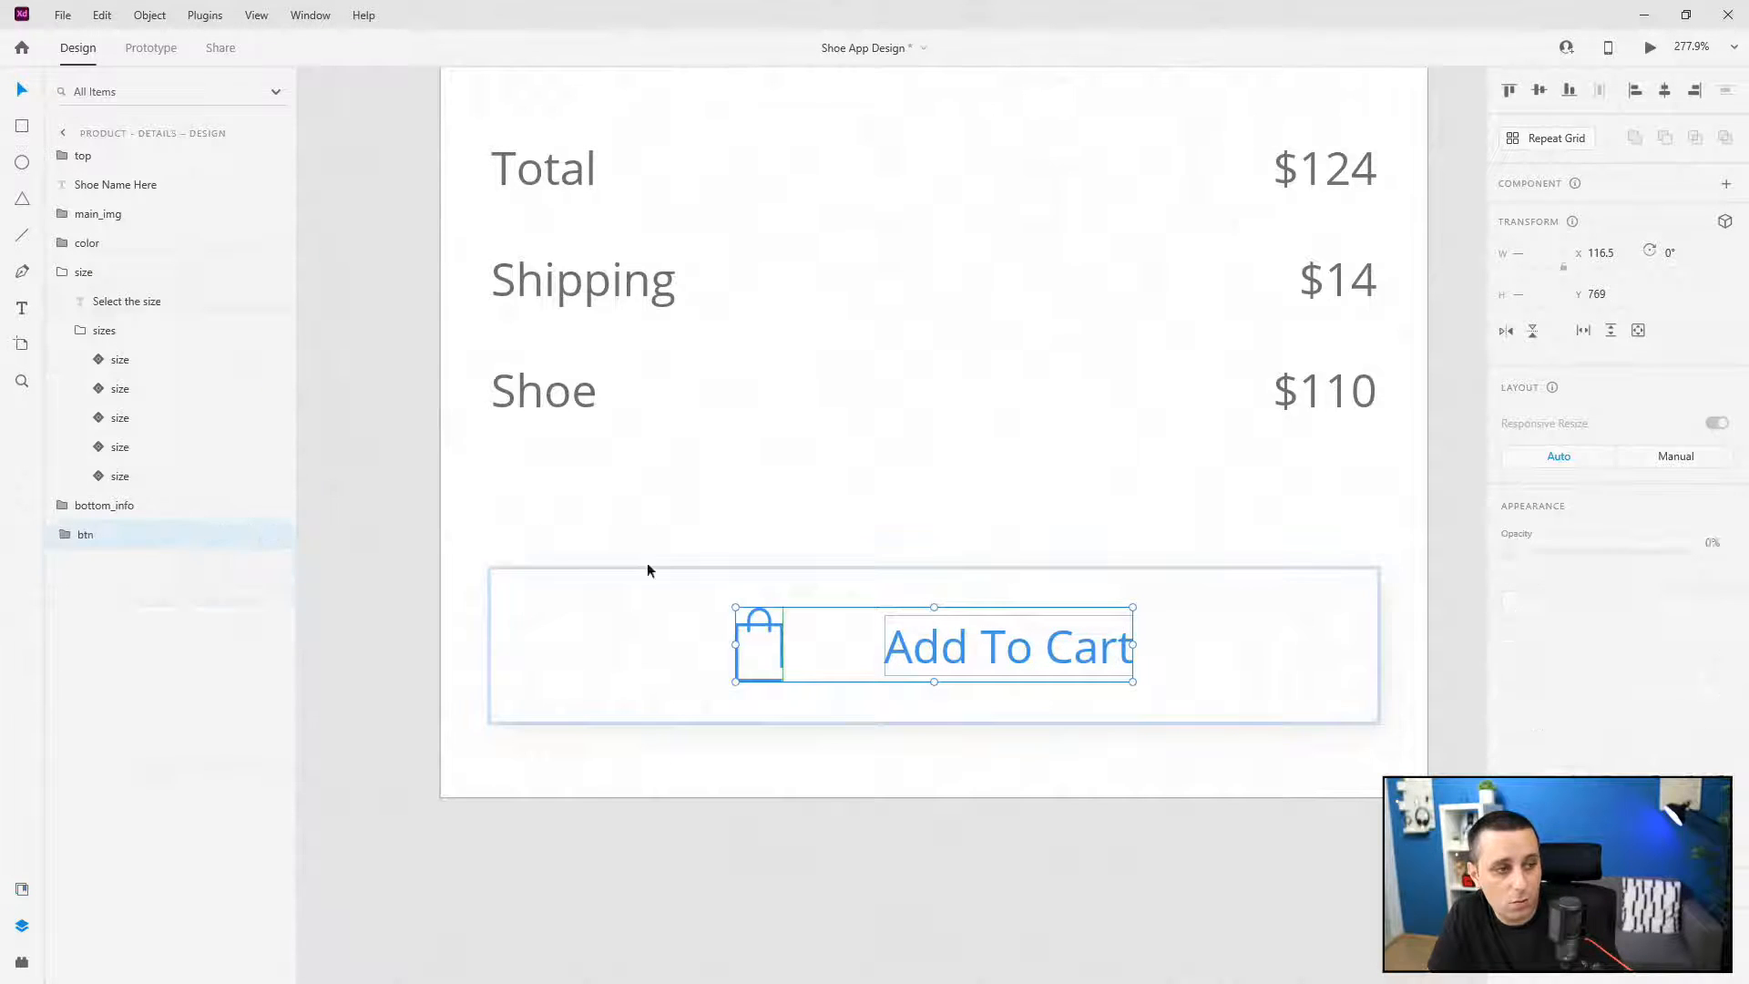
key(Escape)
scroll(1309, 681, down, 4)
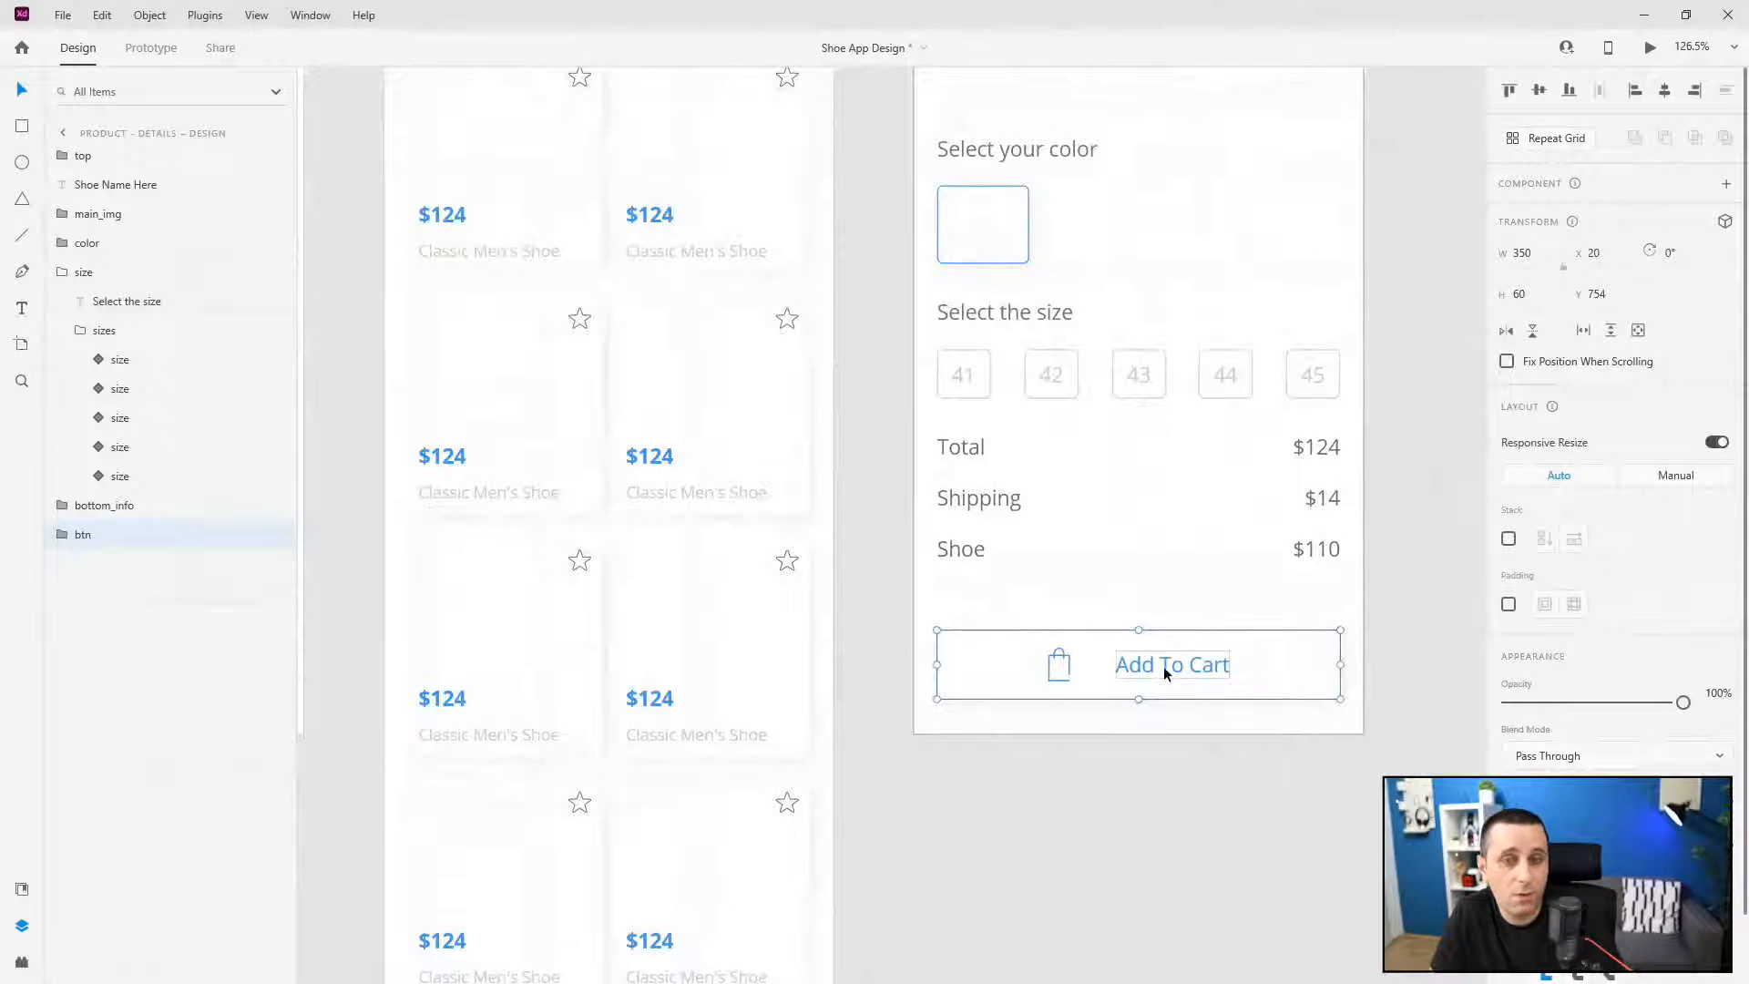
scroll(1162, 665, up, 3)
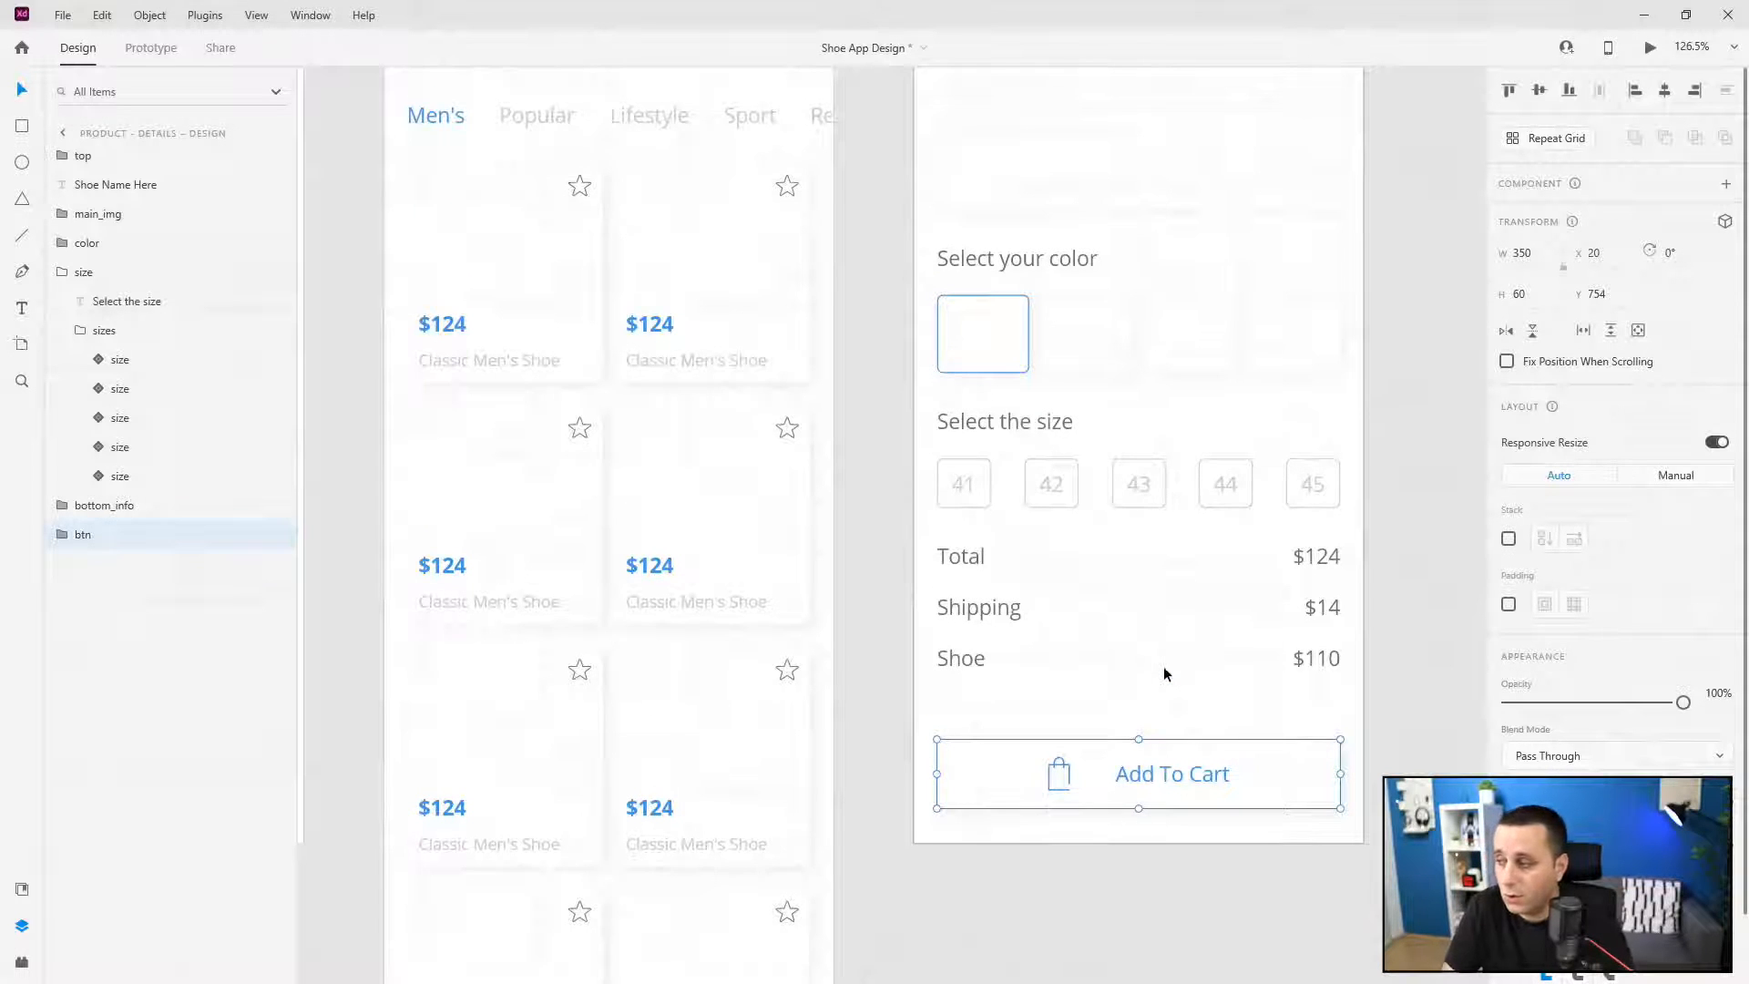
scroll(1162, 664, up, 1)
scroll(1162, 674, up, 2)
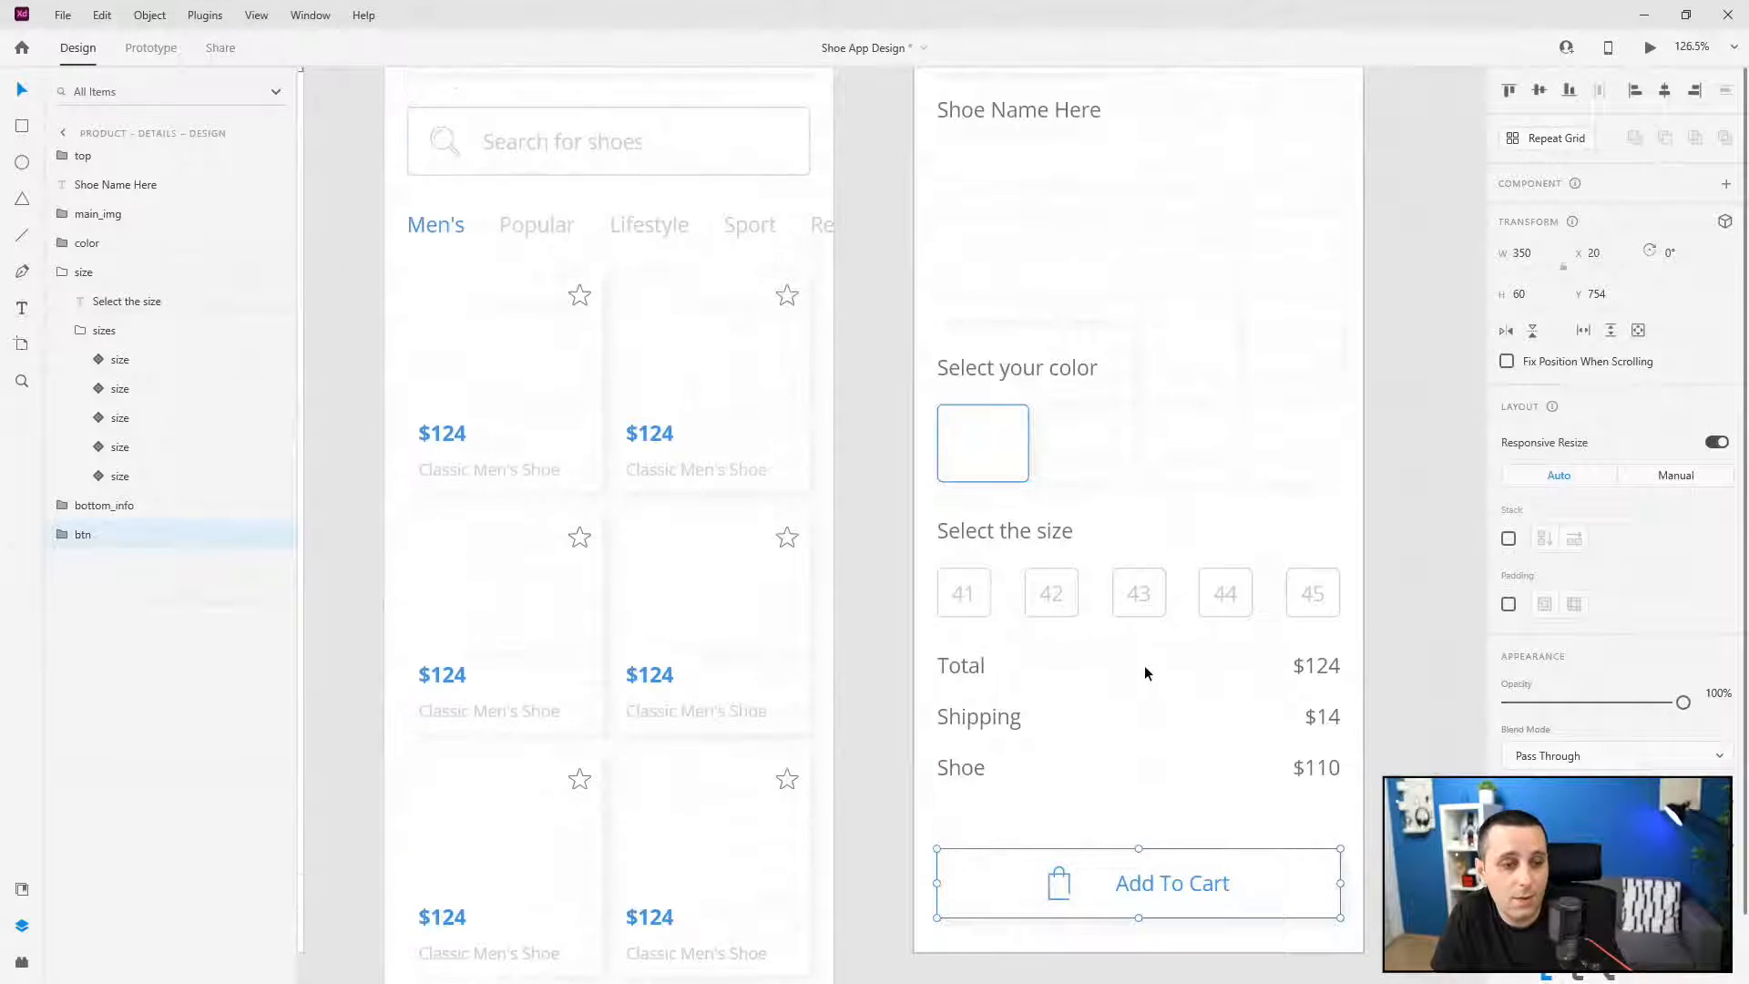
ctrl+click(965, 665)
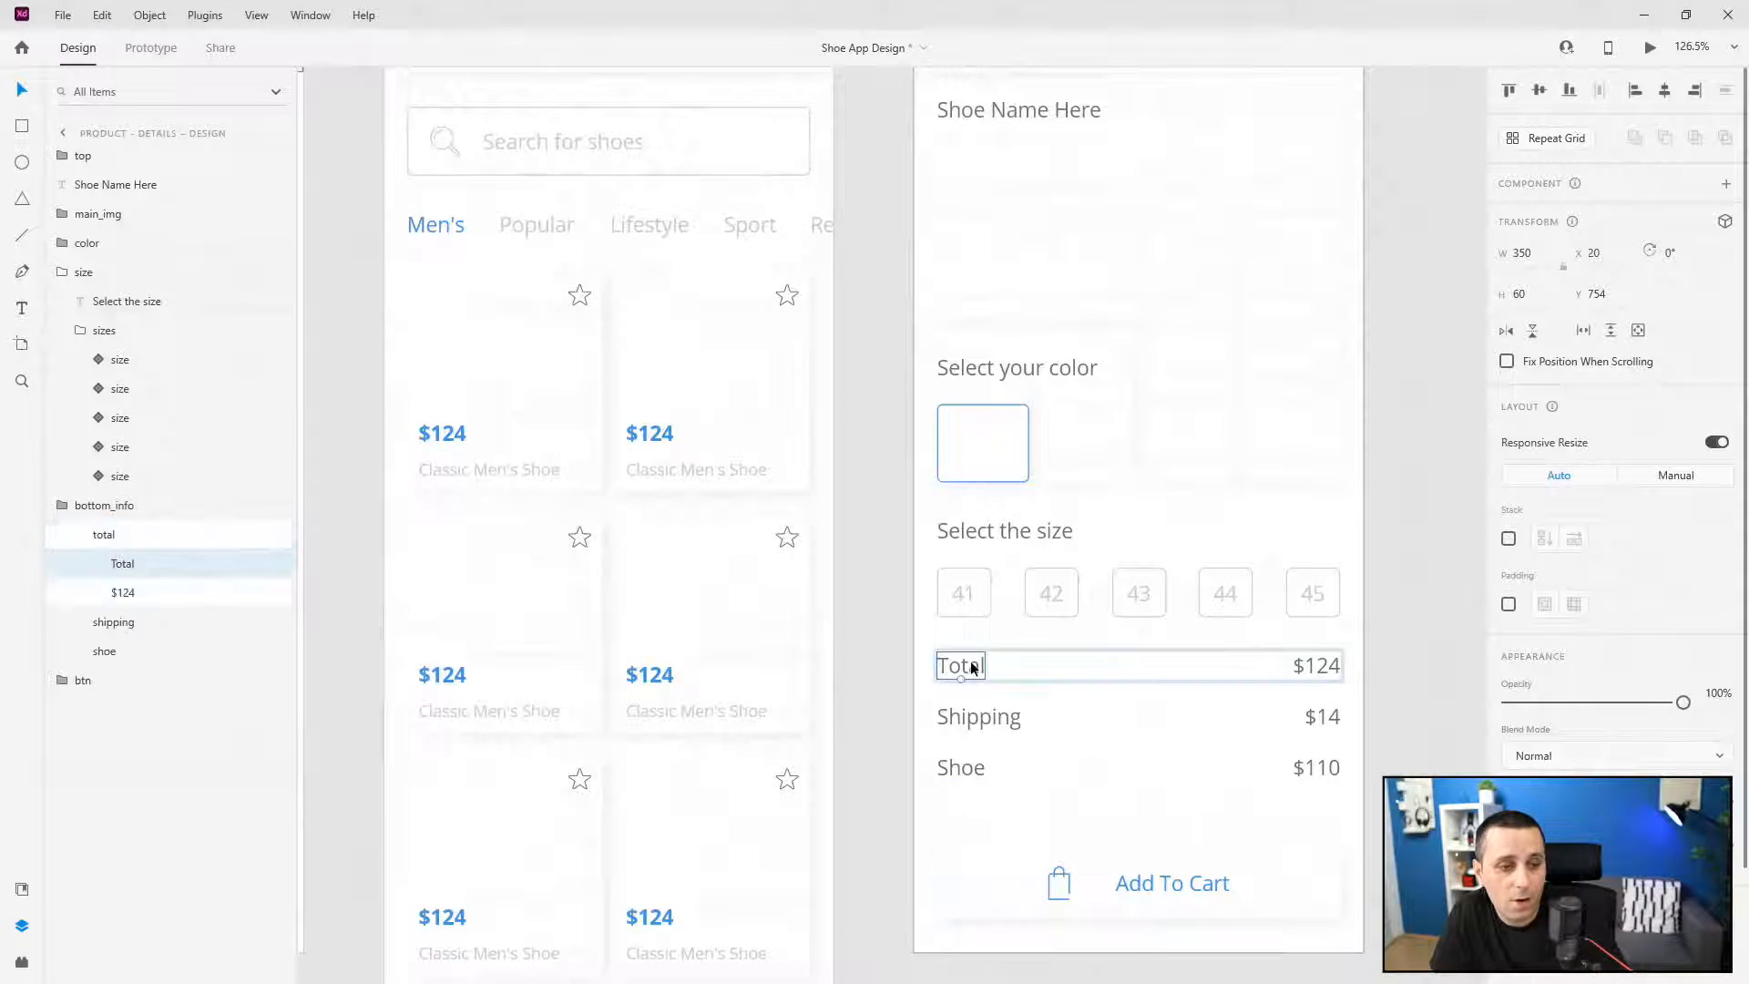
click(22, 888)
click(127, 221)
ctrl+click(974, 716)
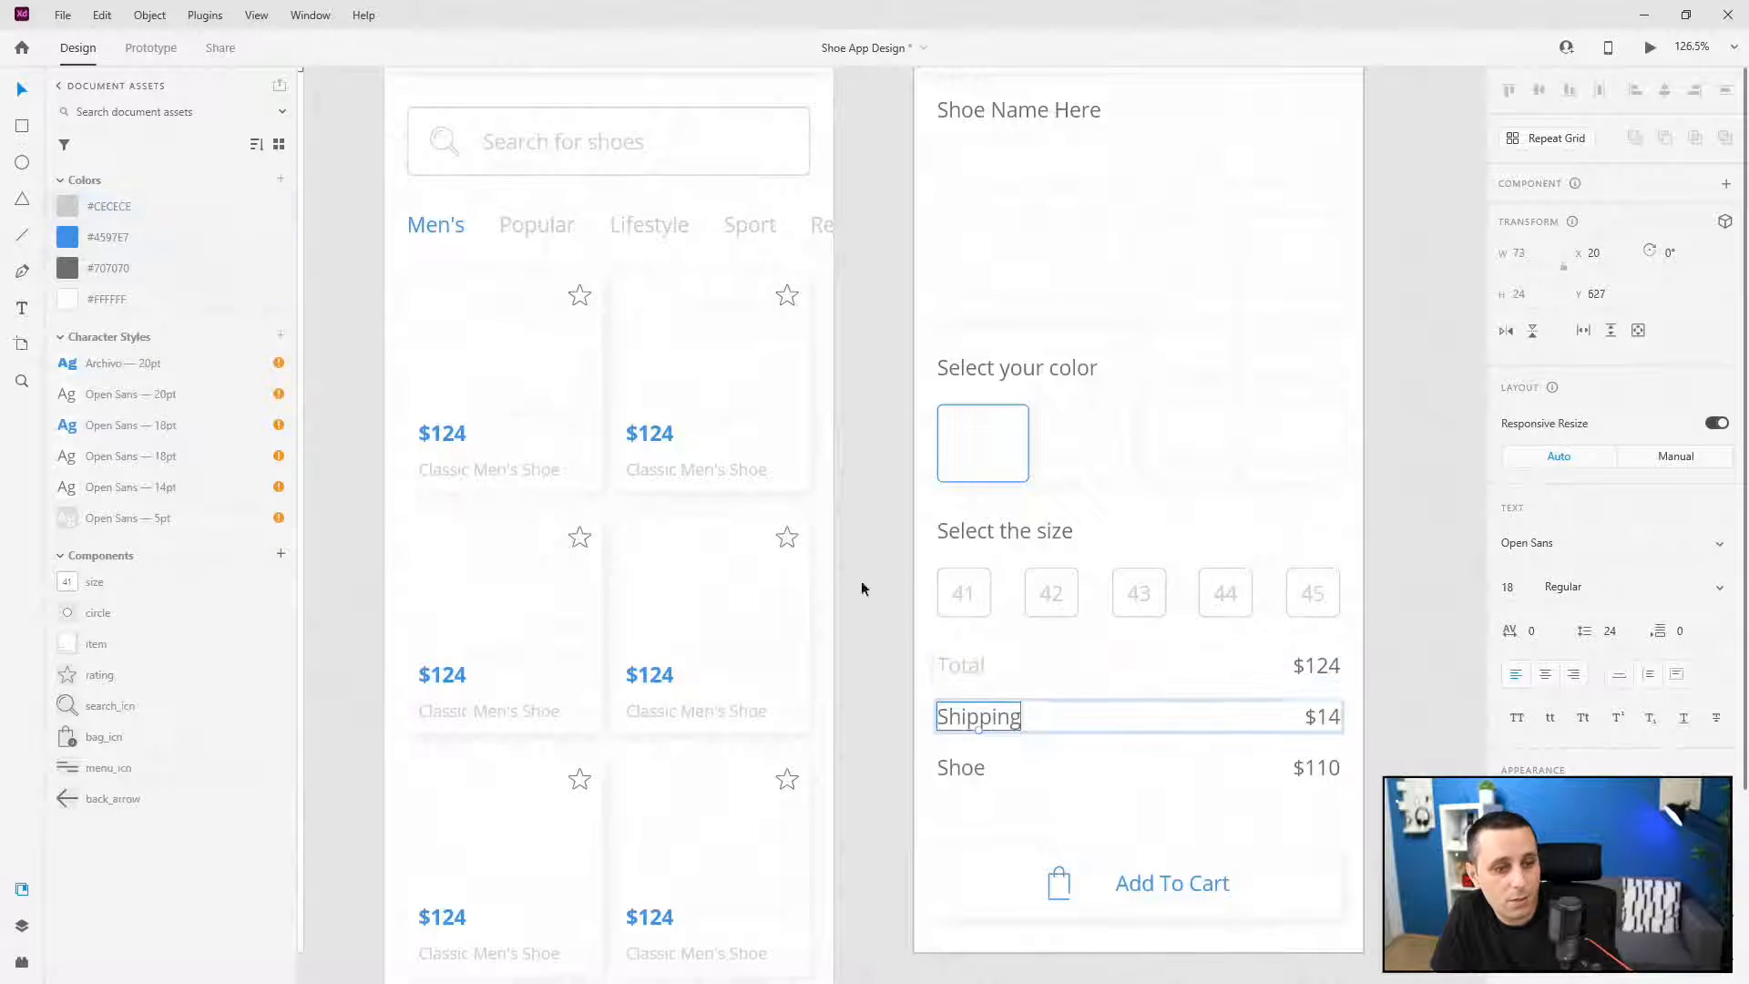
click(109, 209)
ctrl+click(961, 766)
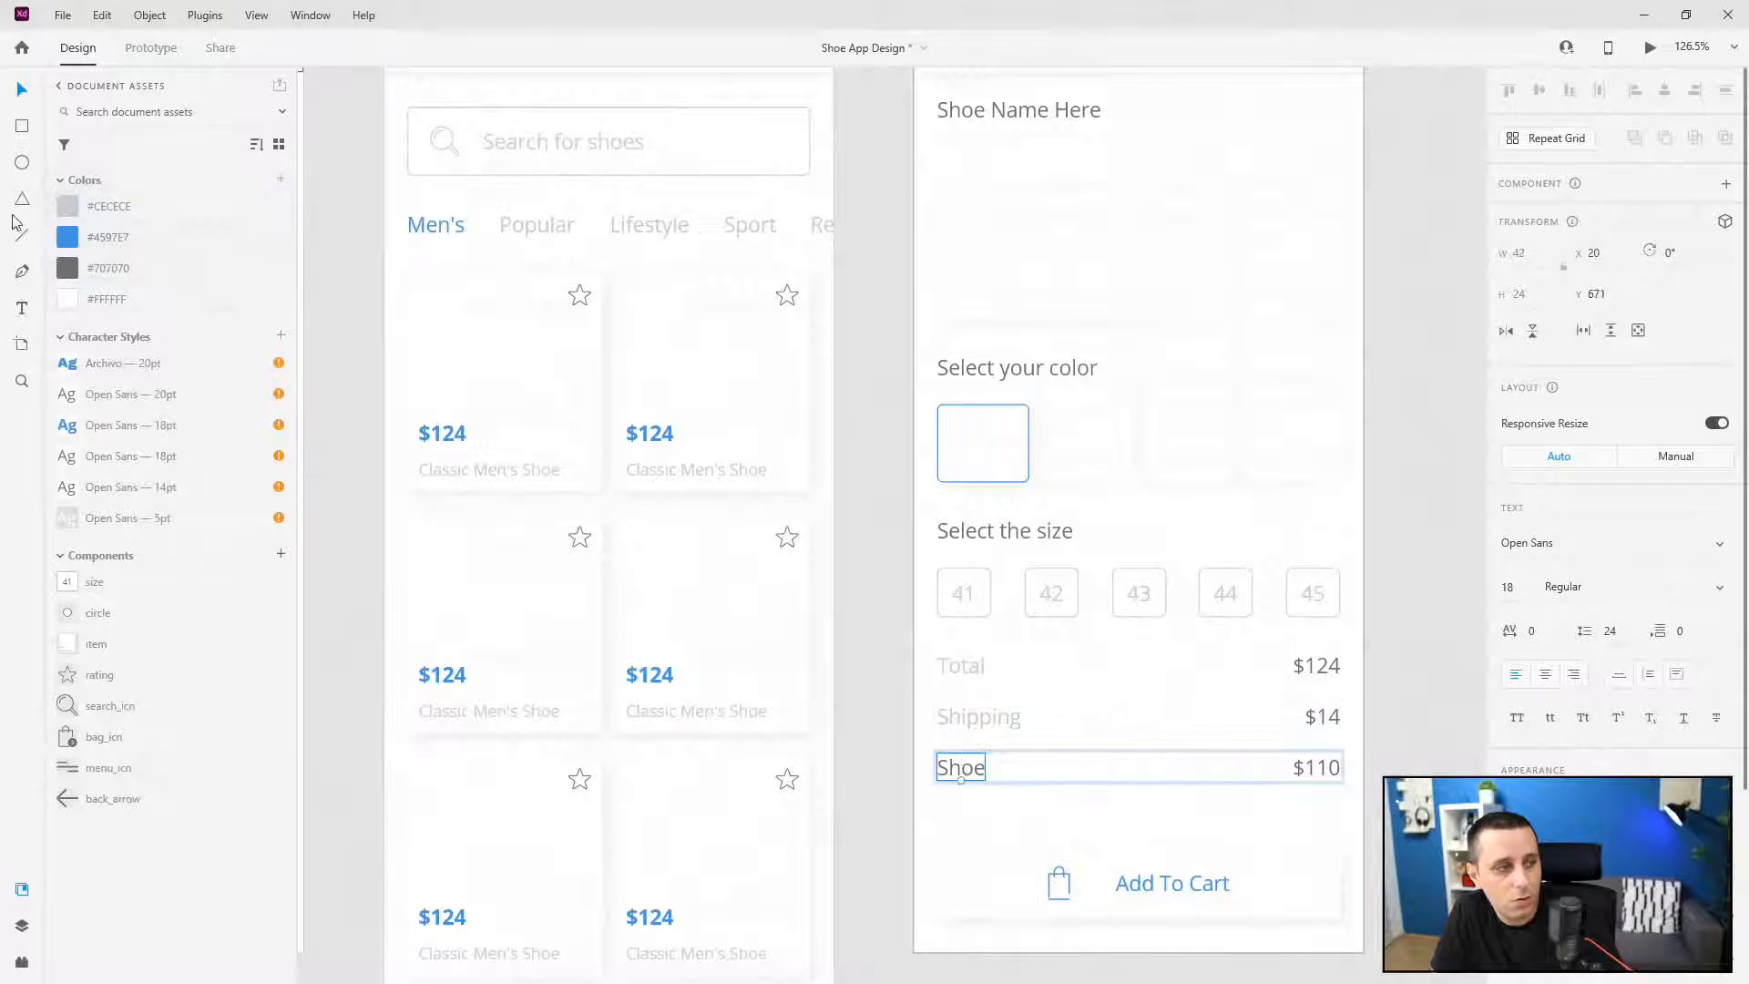
click(109, 208)
- Collapse the bottom_info and size layer groups together with their nested groups
click(21, 925)
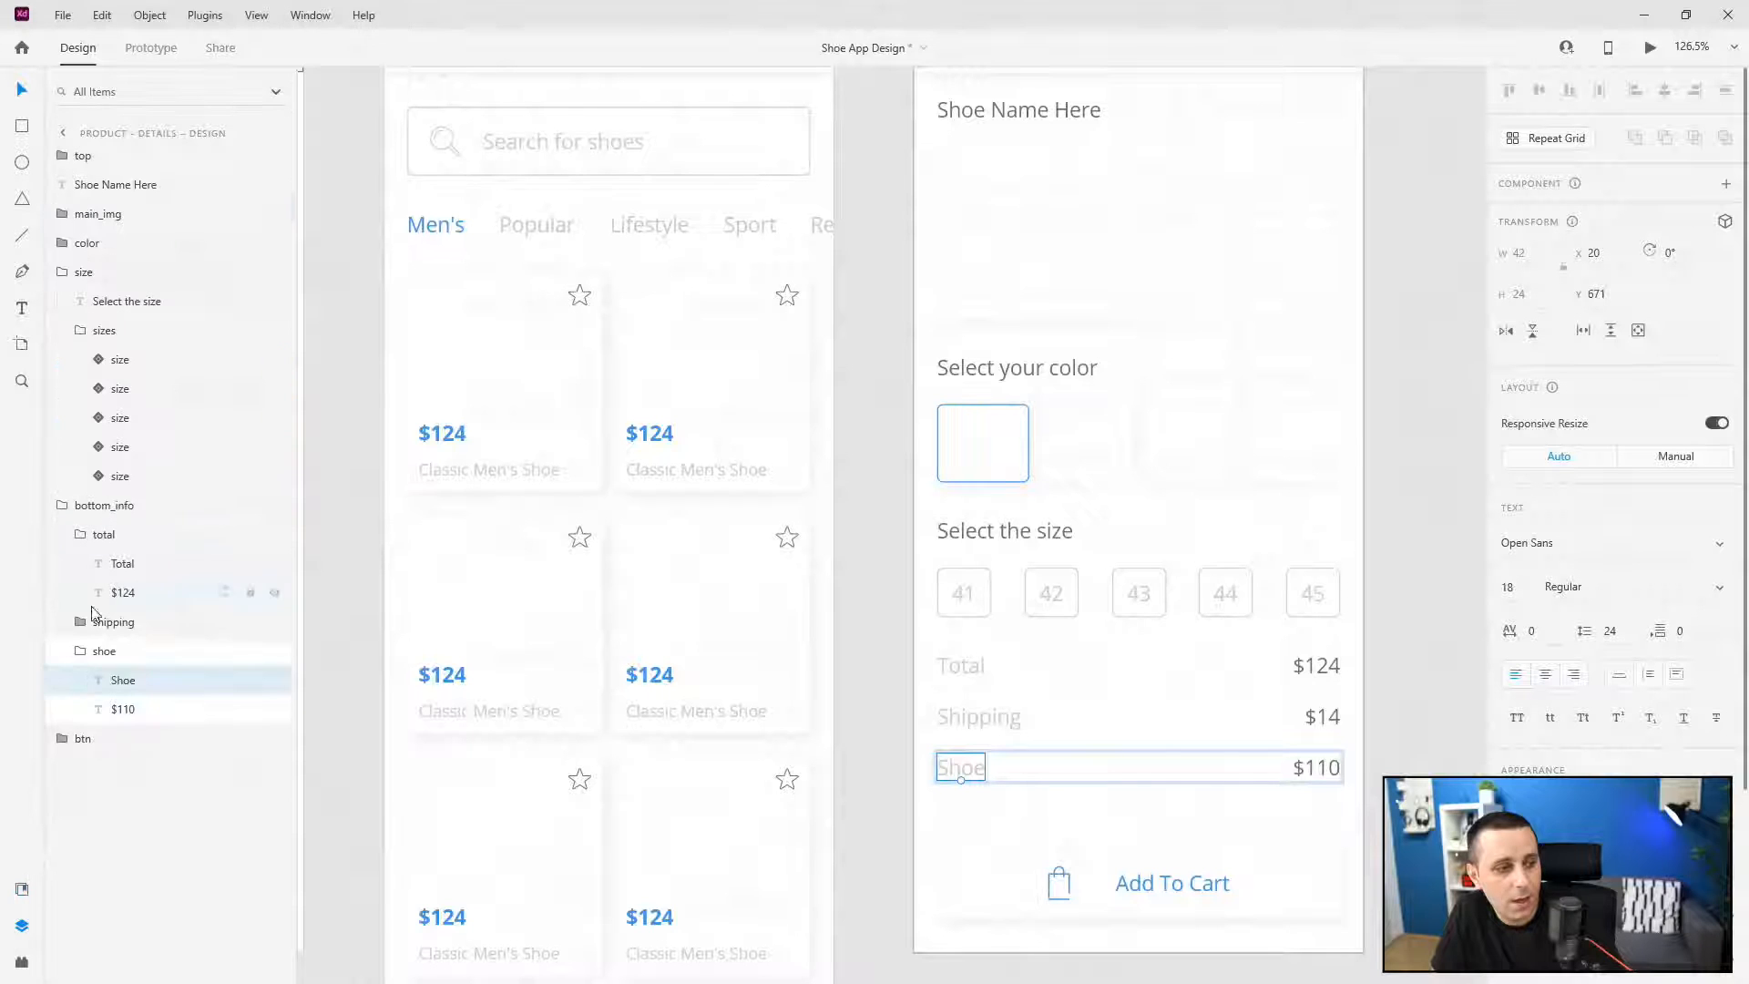
click(100, 649)
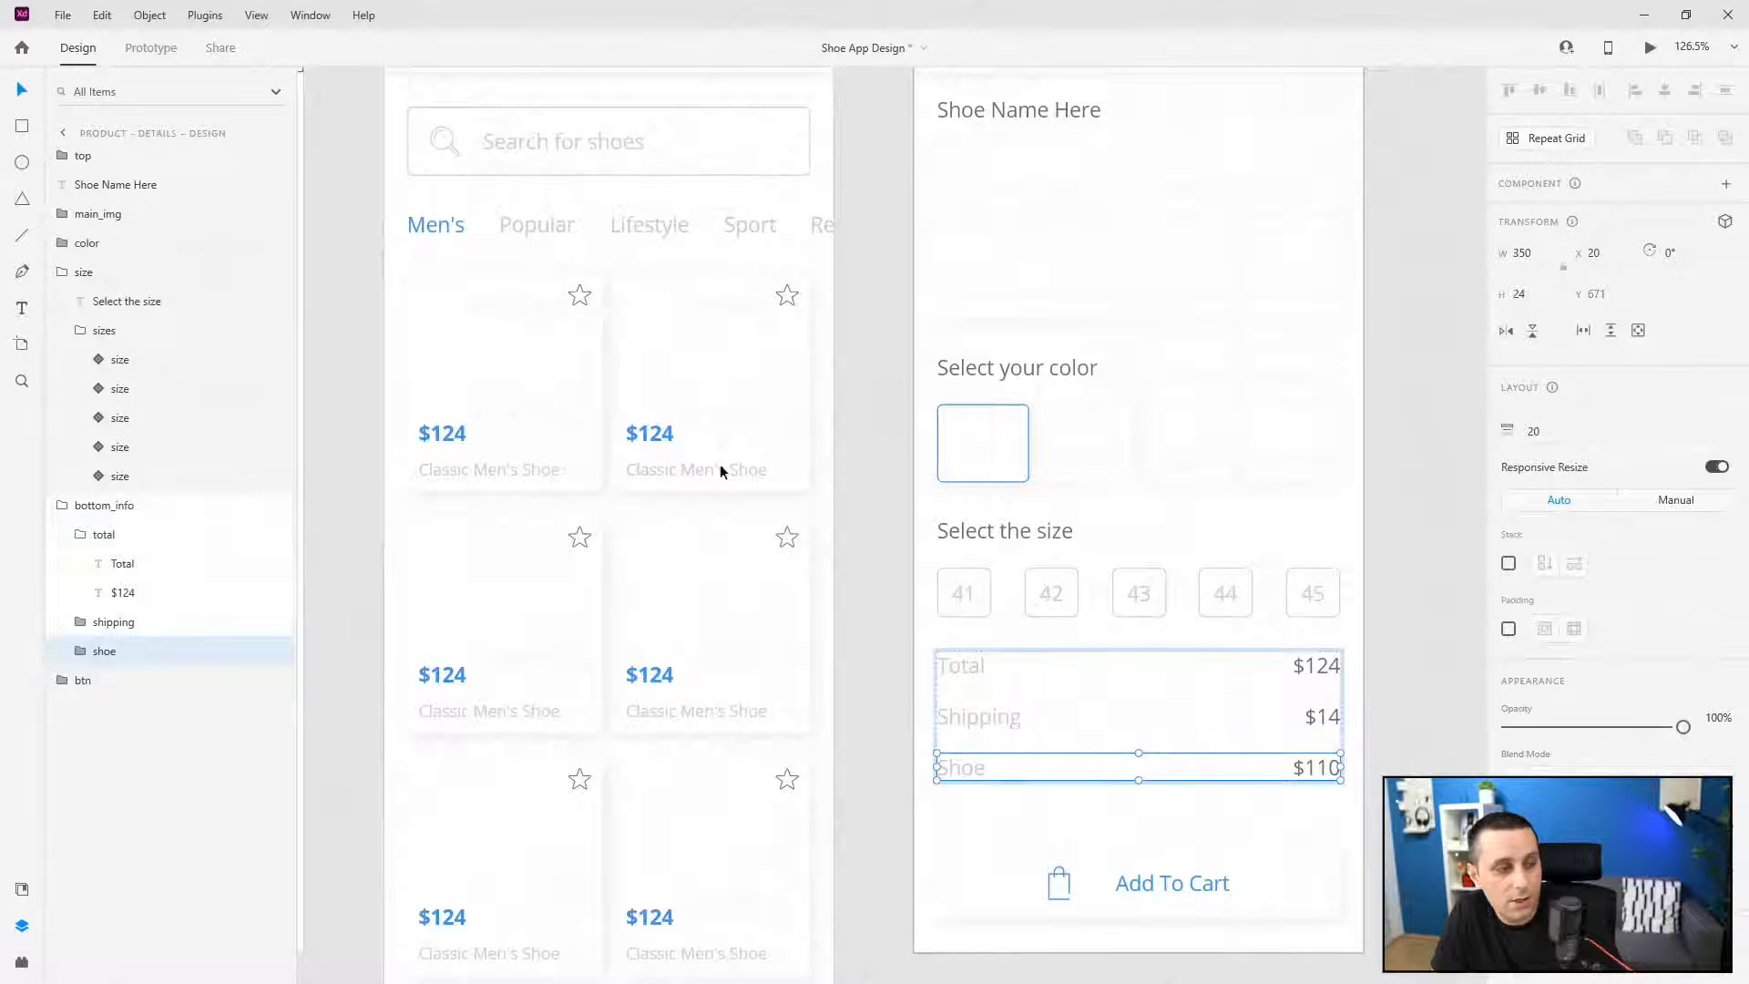
click(88, 537)
click(62, 505)
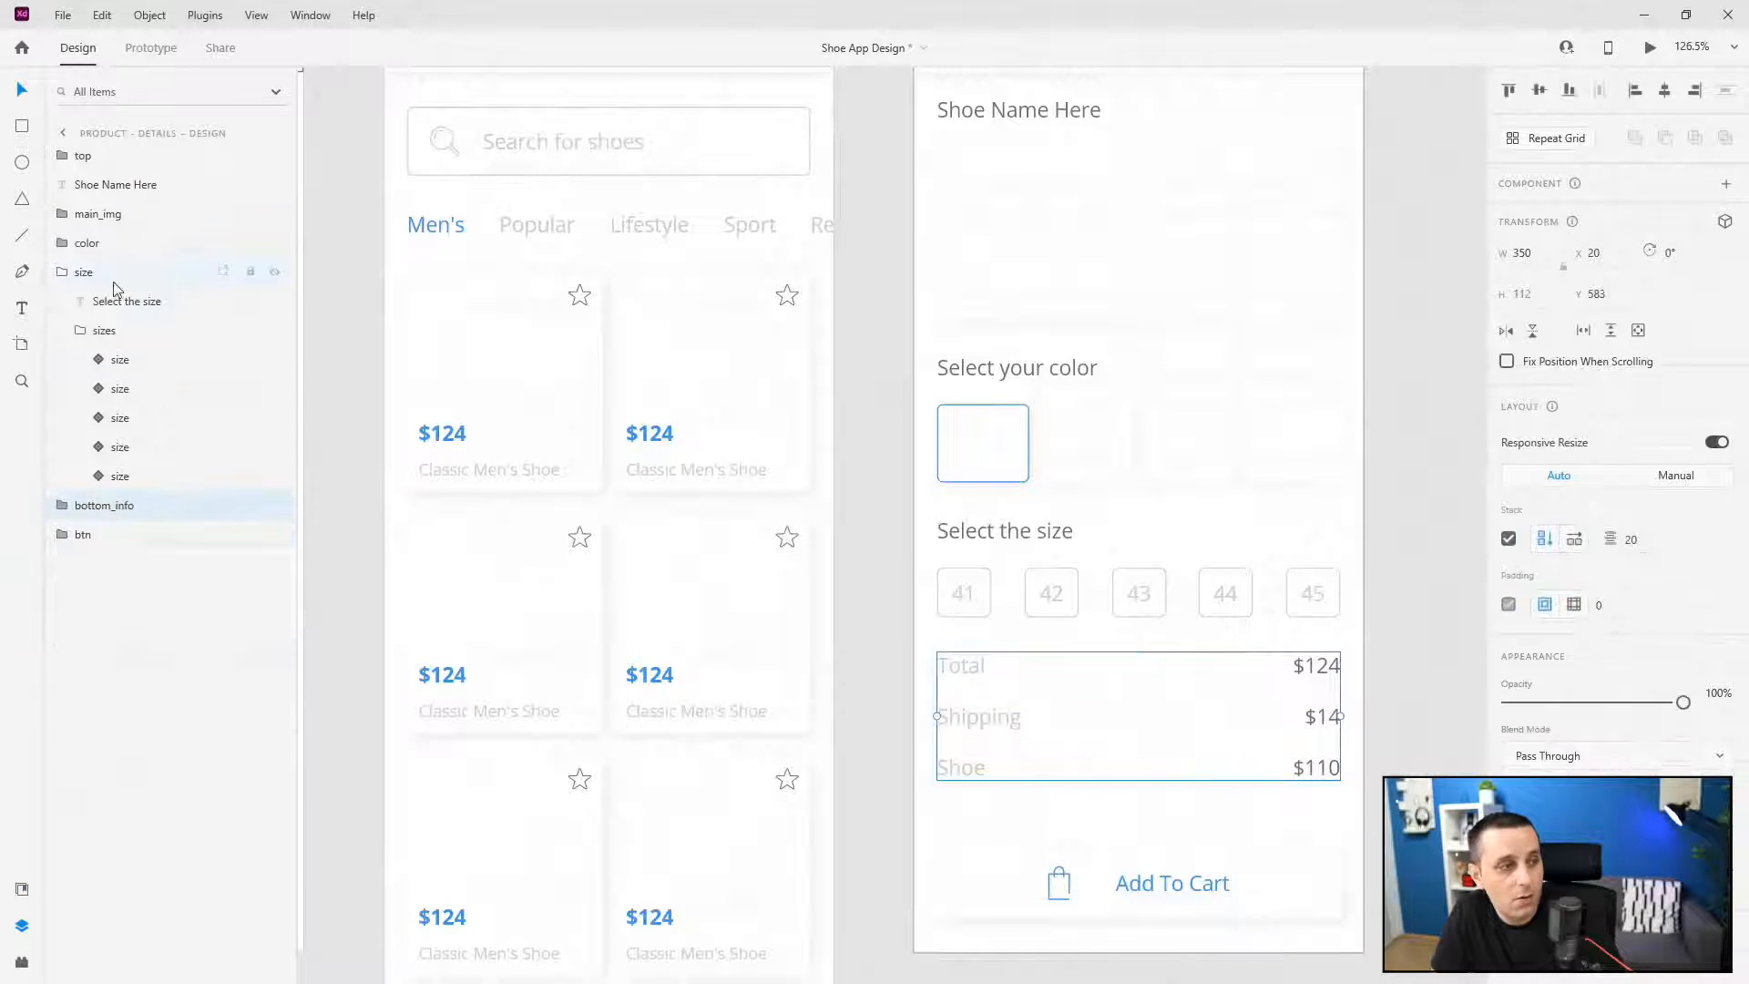
click(80, 329)
click(65, 273)
scroll(1346, 515, down, 3)
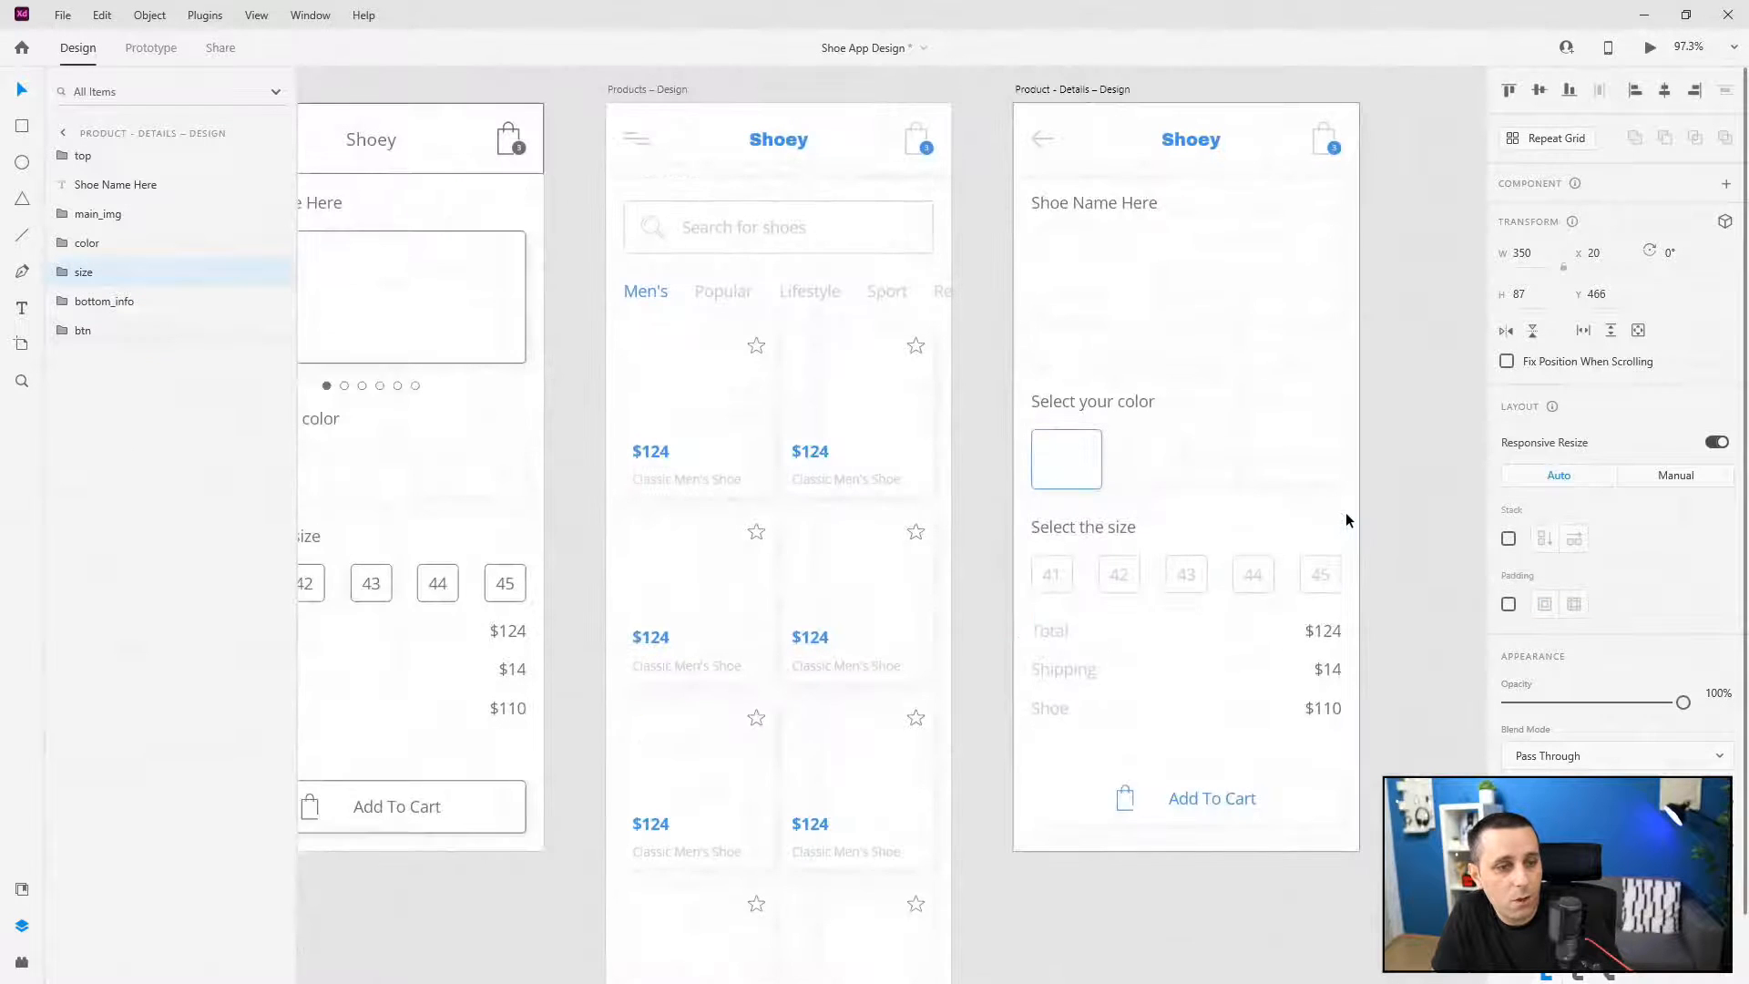
scroll(1346, 516, down, 2)
scroll(1346, 516, up, 2)
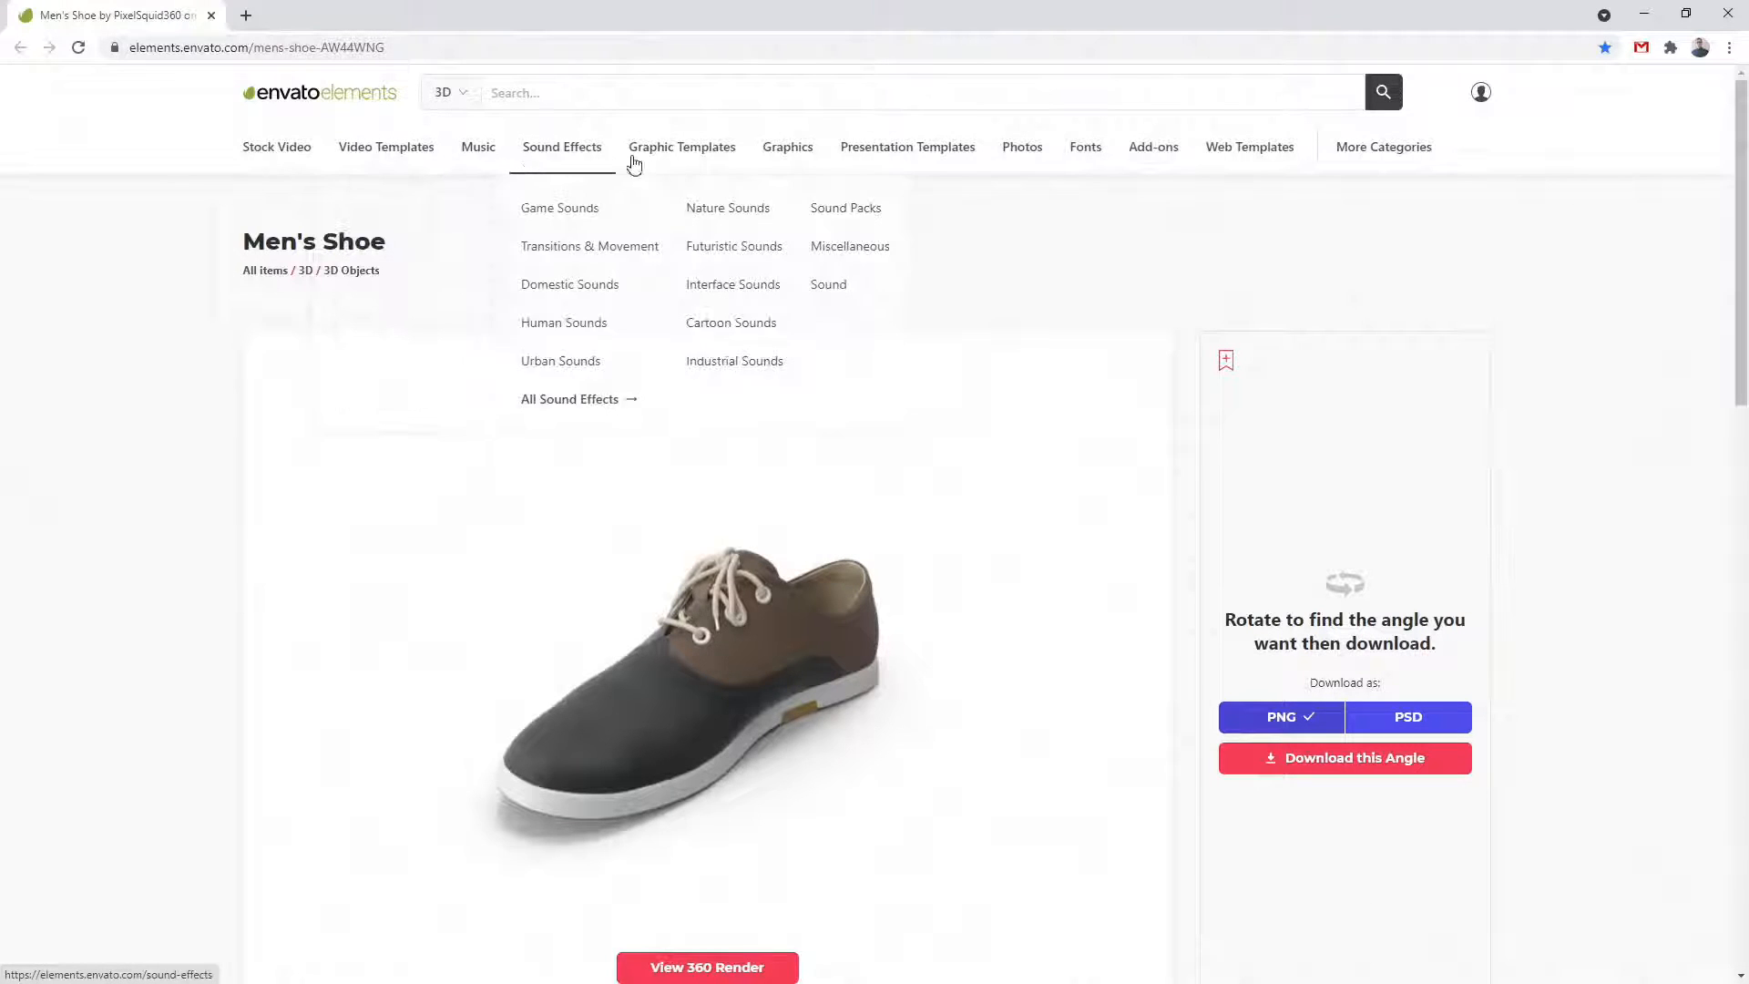
- Switch to the Envato Elements Men's Shoe page in the browser, load its 360 render and rotate the shoe to a side view
mouse_move(772, 156)
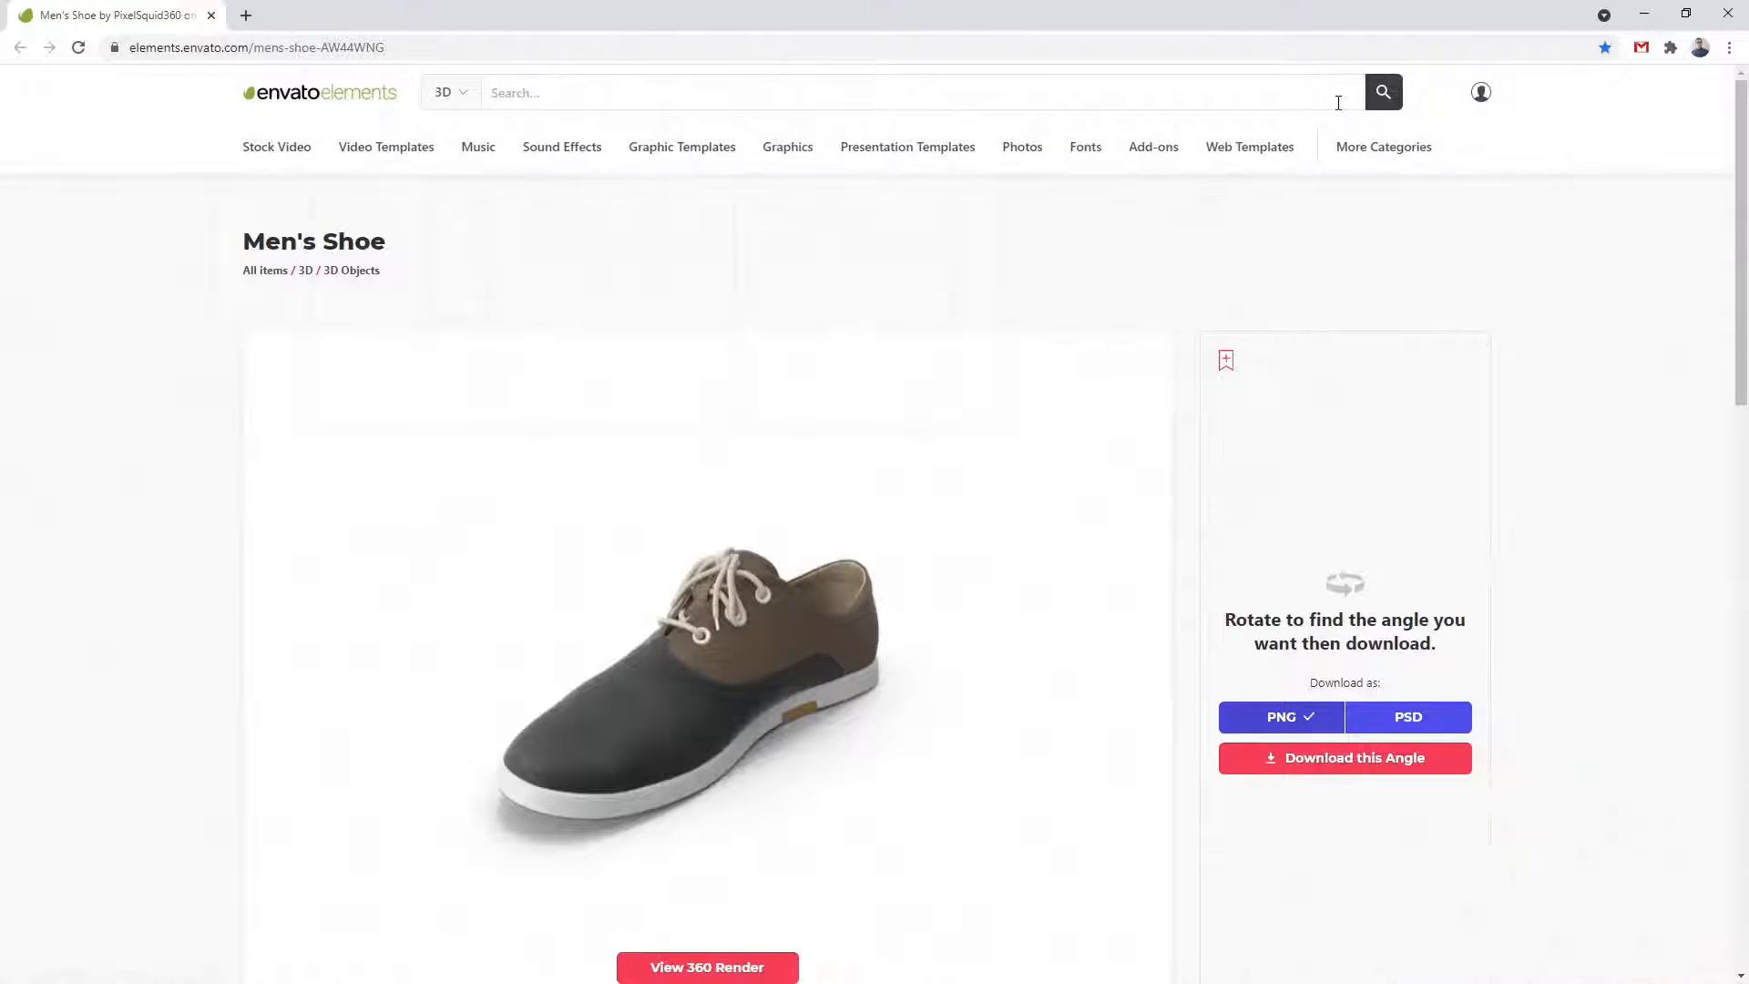
scroll(380, 422, down, 1)
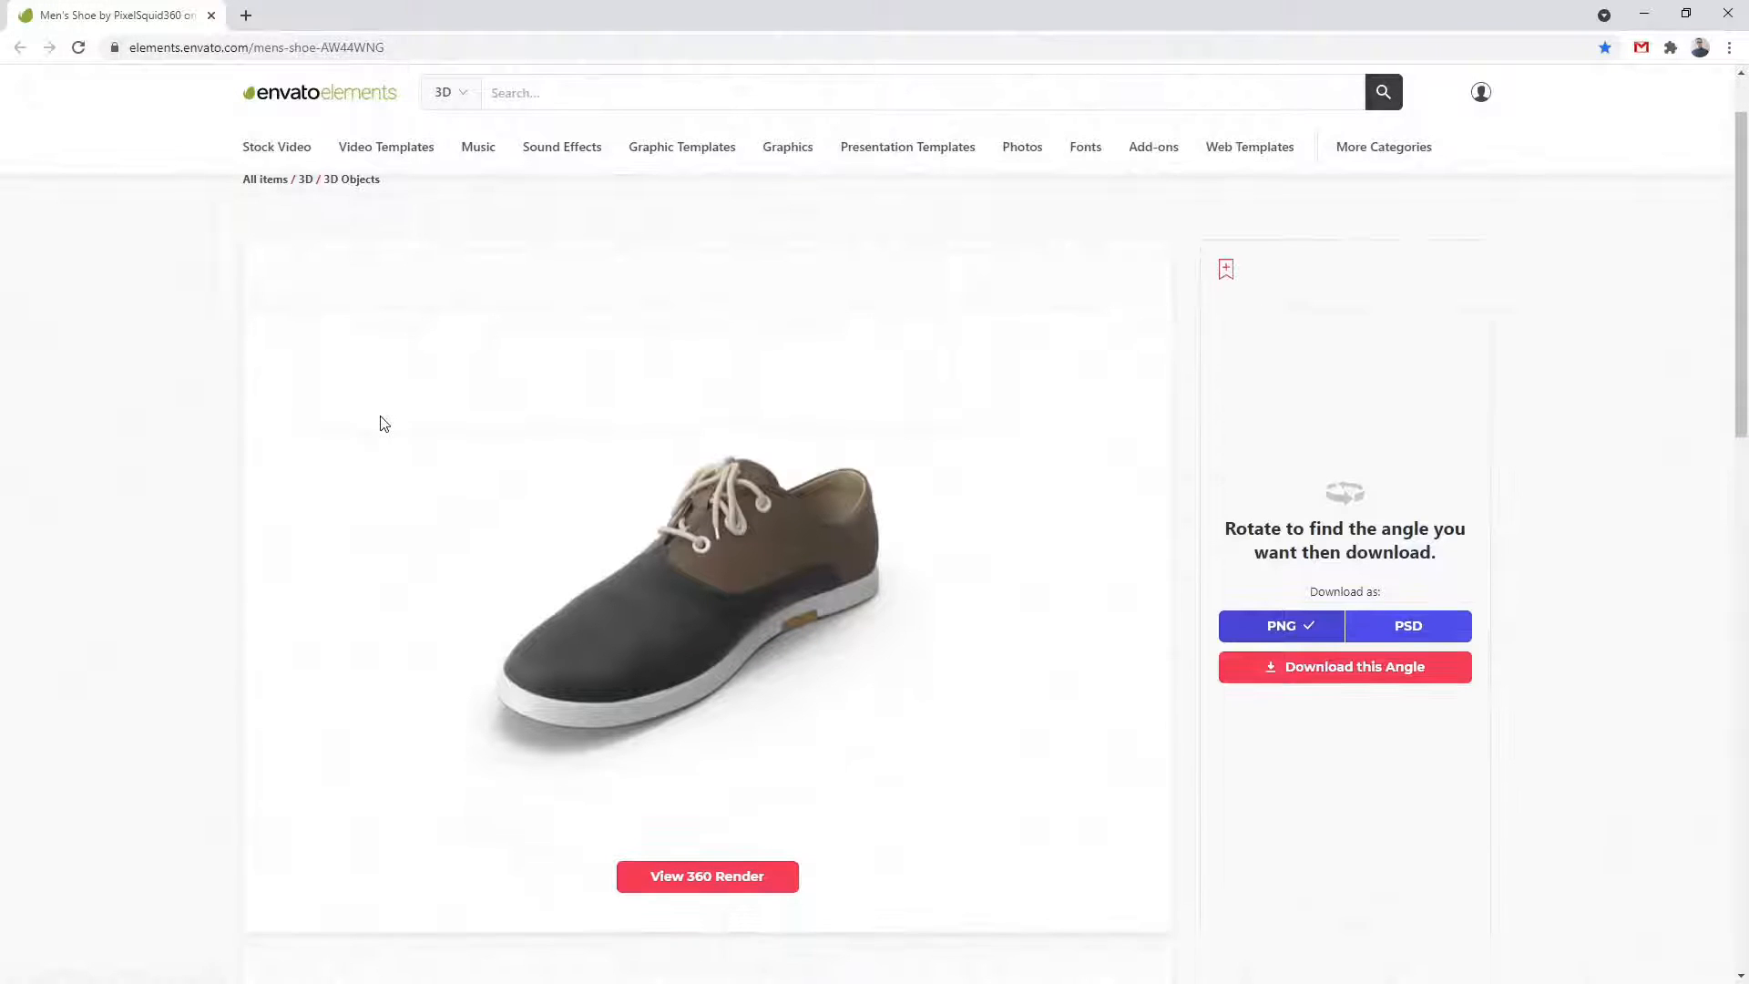
click(750, 888)
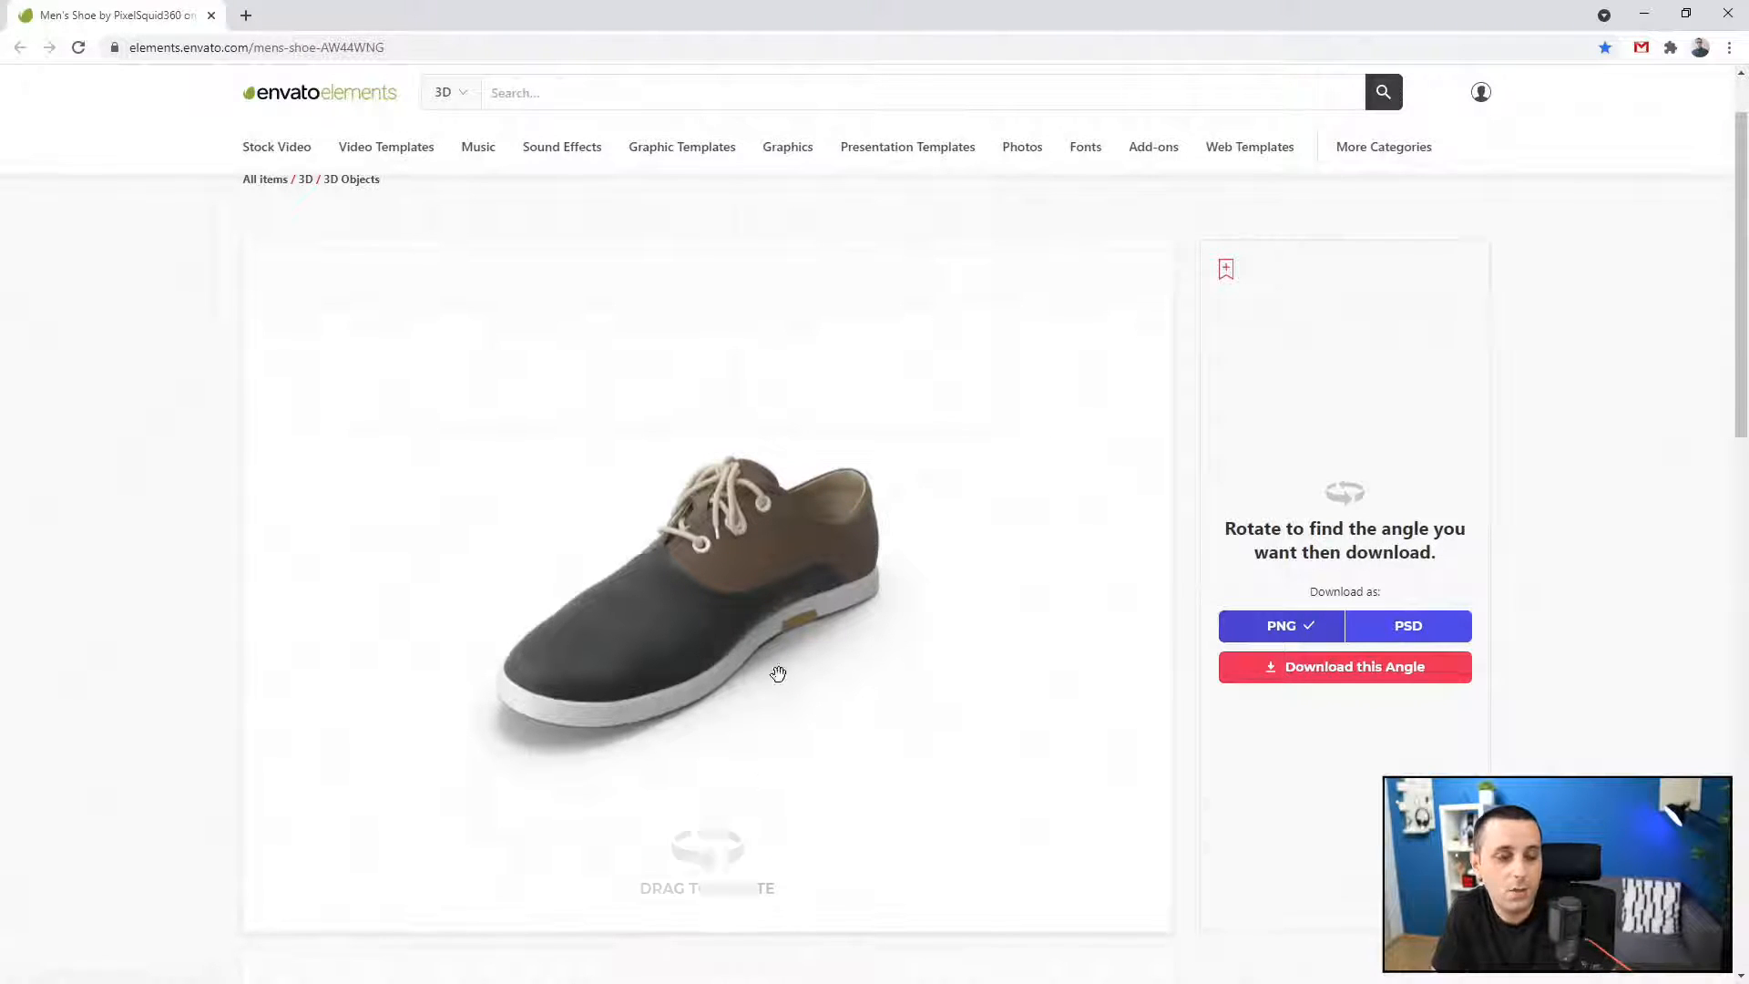
drag(604, 677, 652, 671)
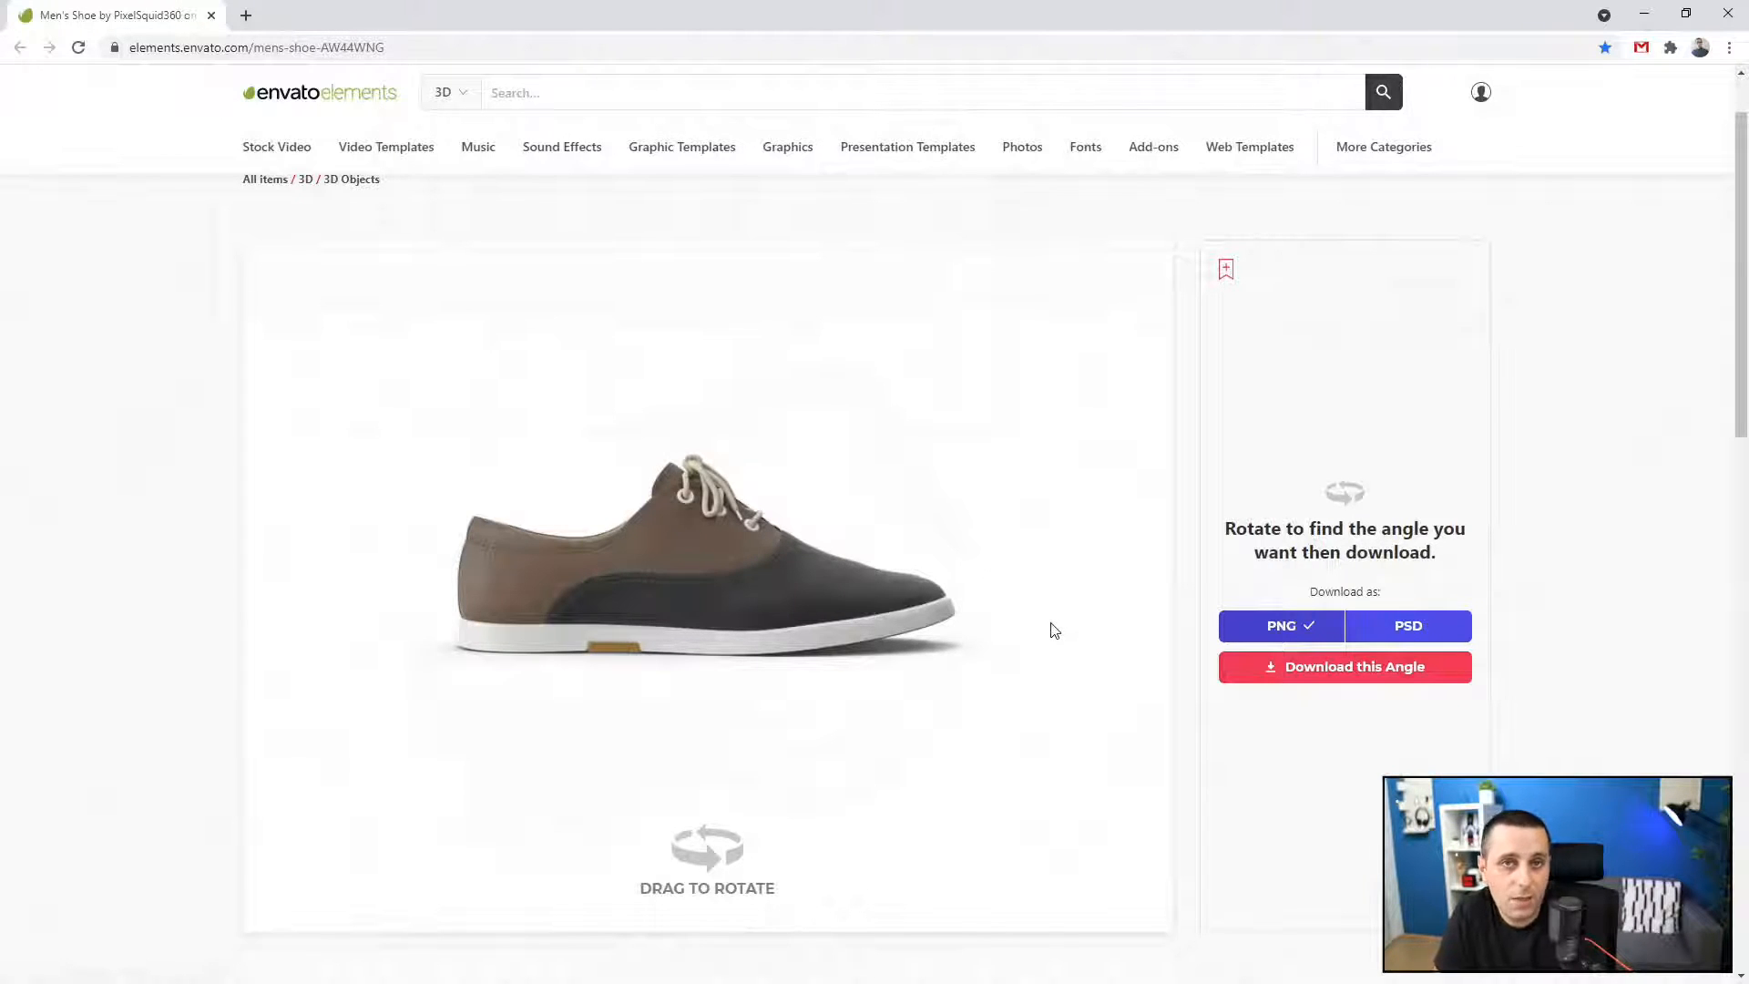
- Open the full listing of similar 3D items for the Men's Shoe in a new browser tab and go to it
scroll(331, 593, down, 2)
scroll(396, 494, down, 1)
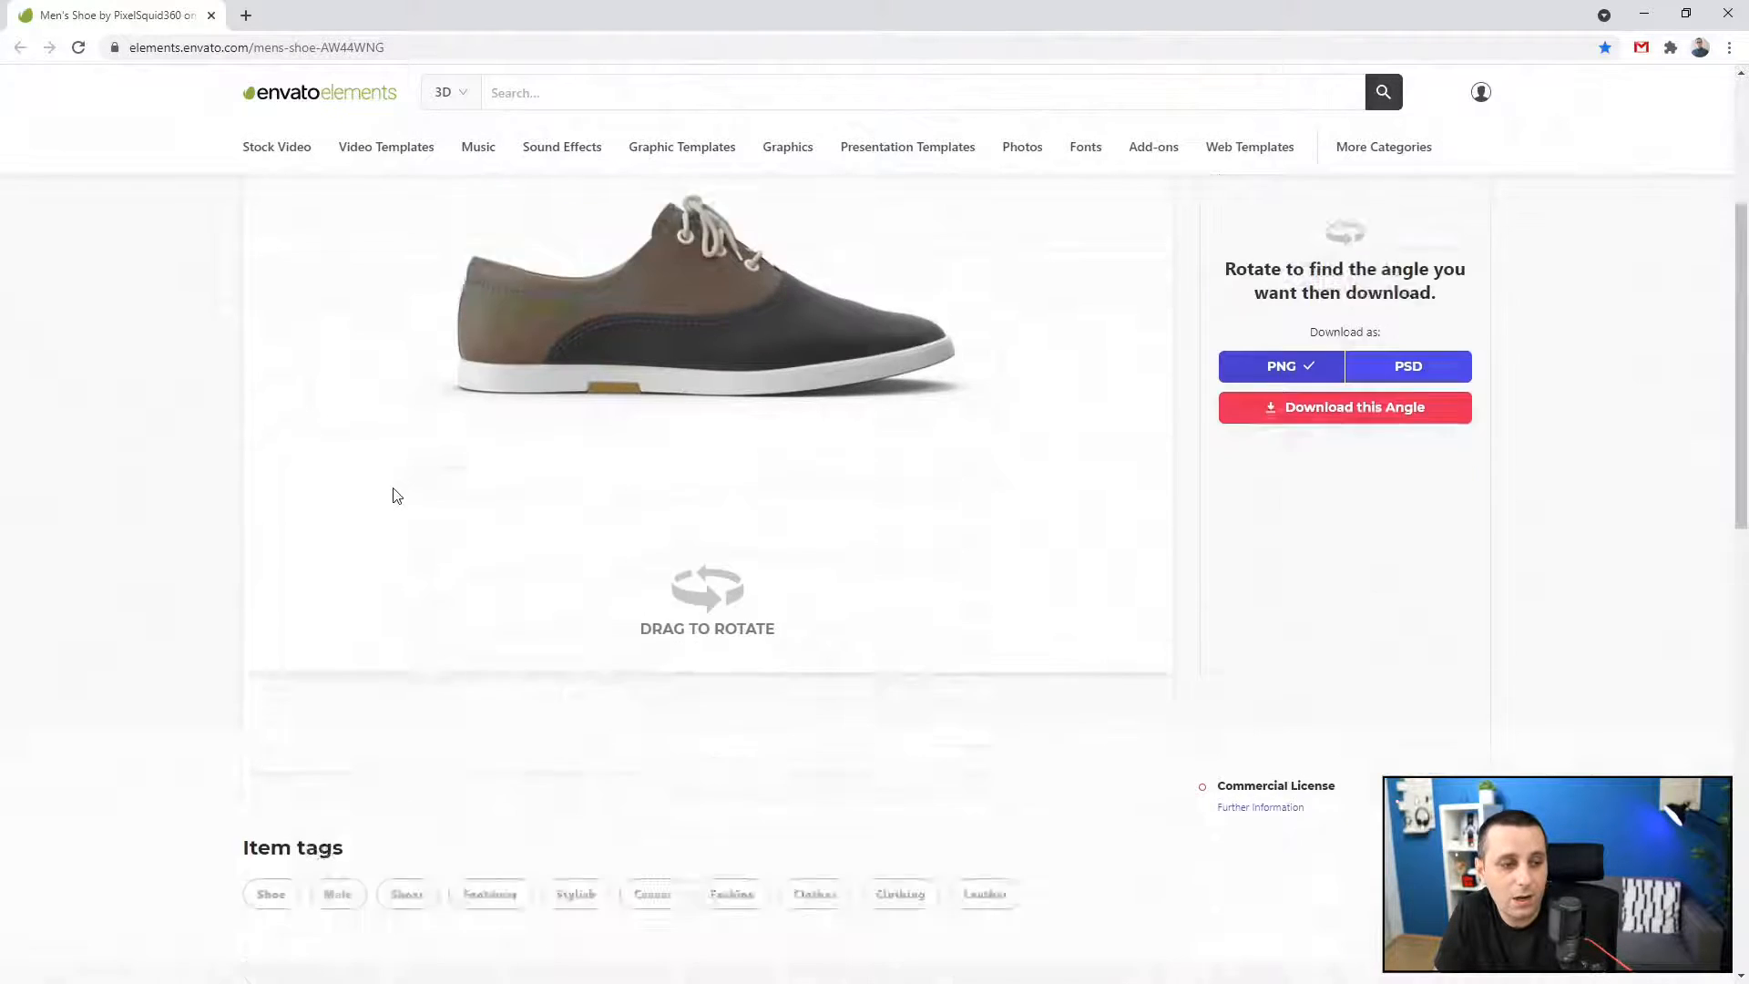
scroll(396, 494, down, 9)
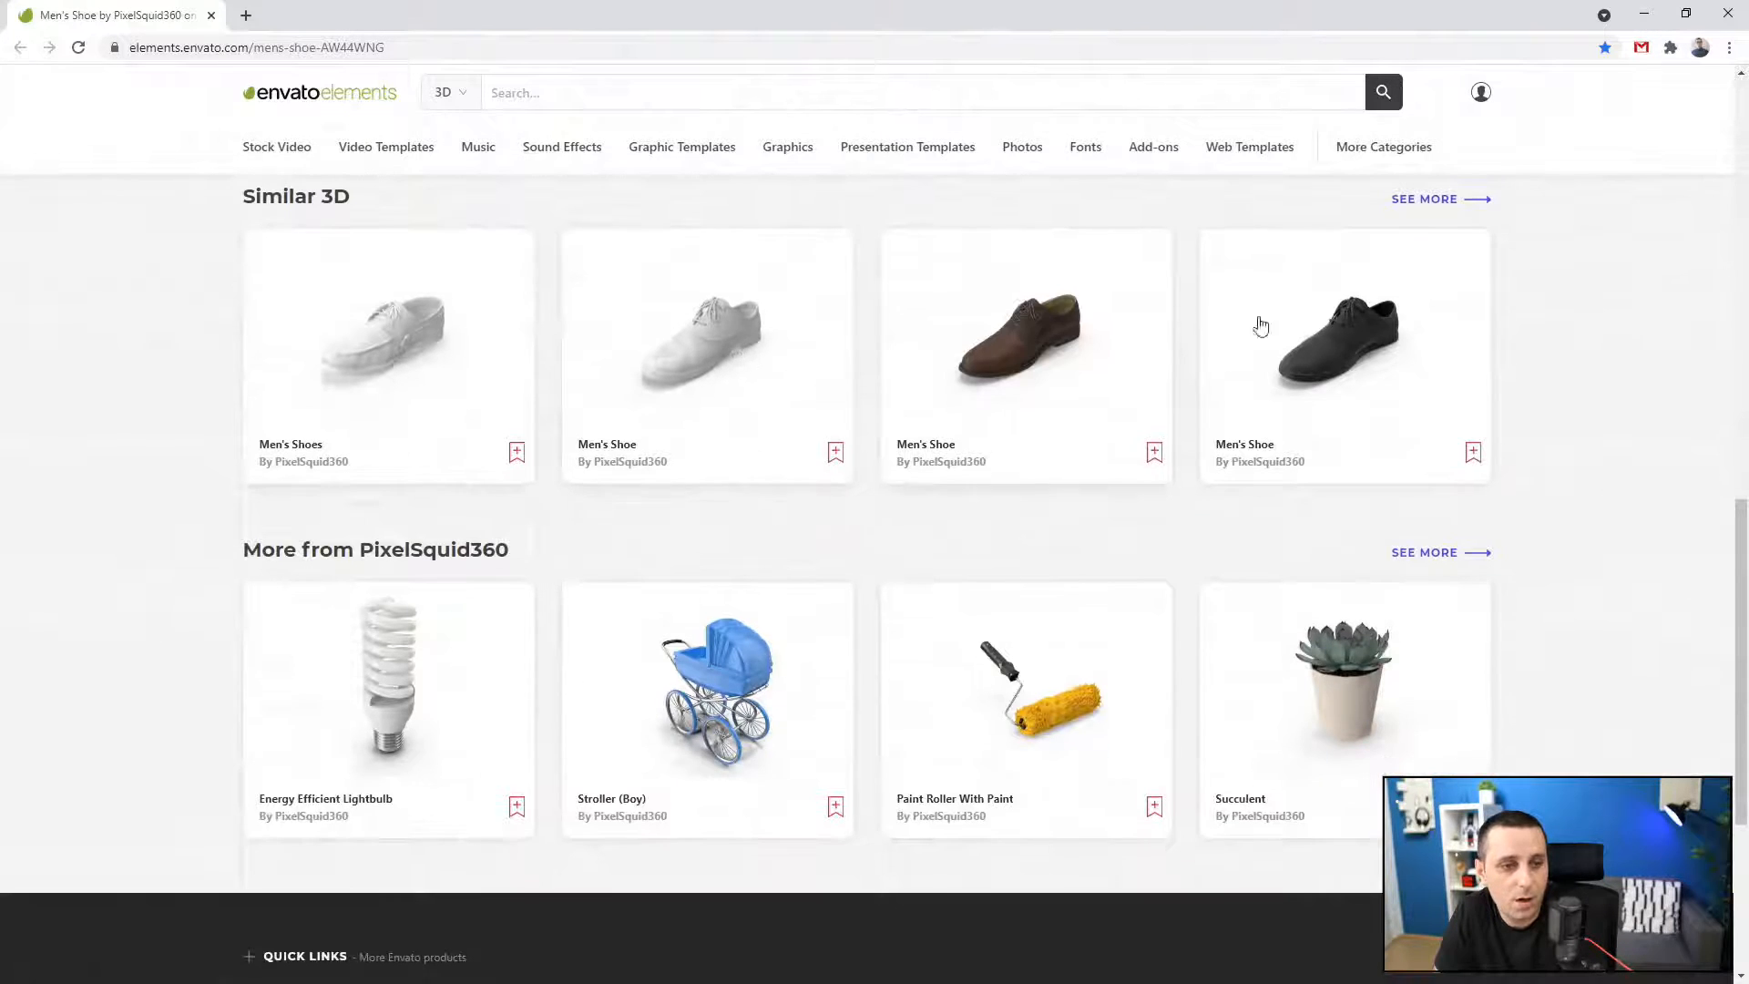
middle_click(1430, 200)
scroll(776, 520, up, 4)
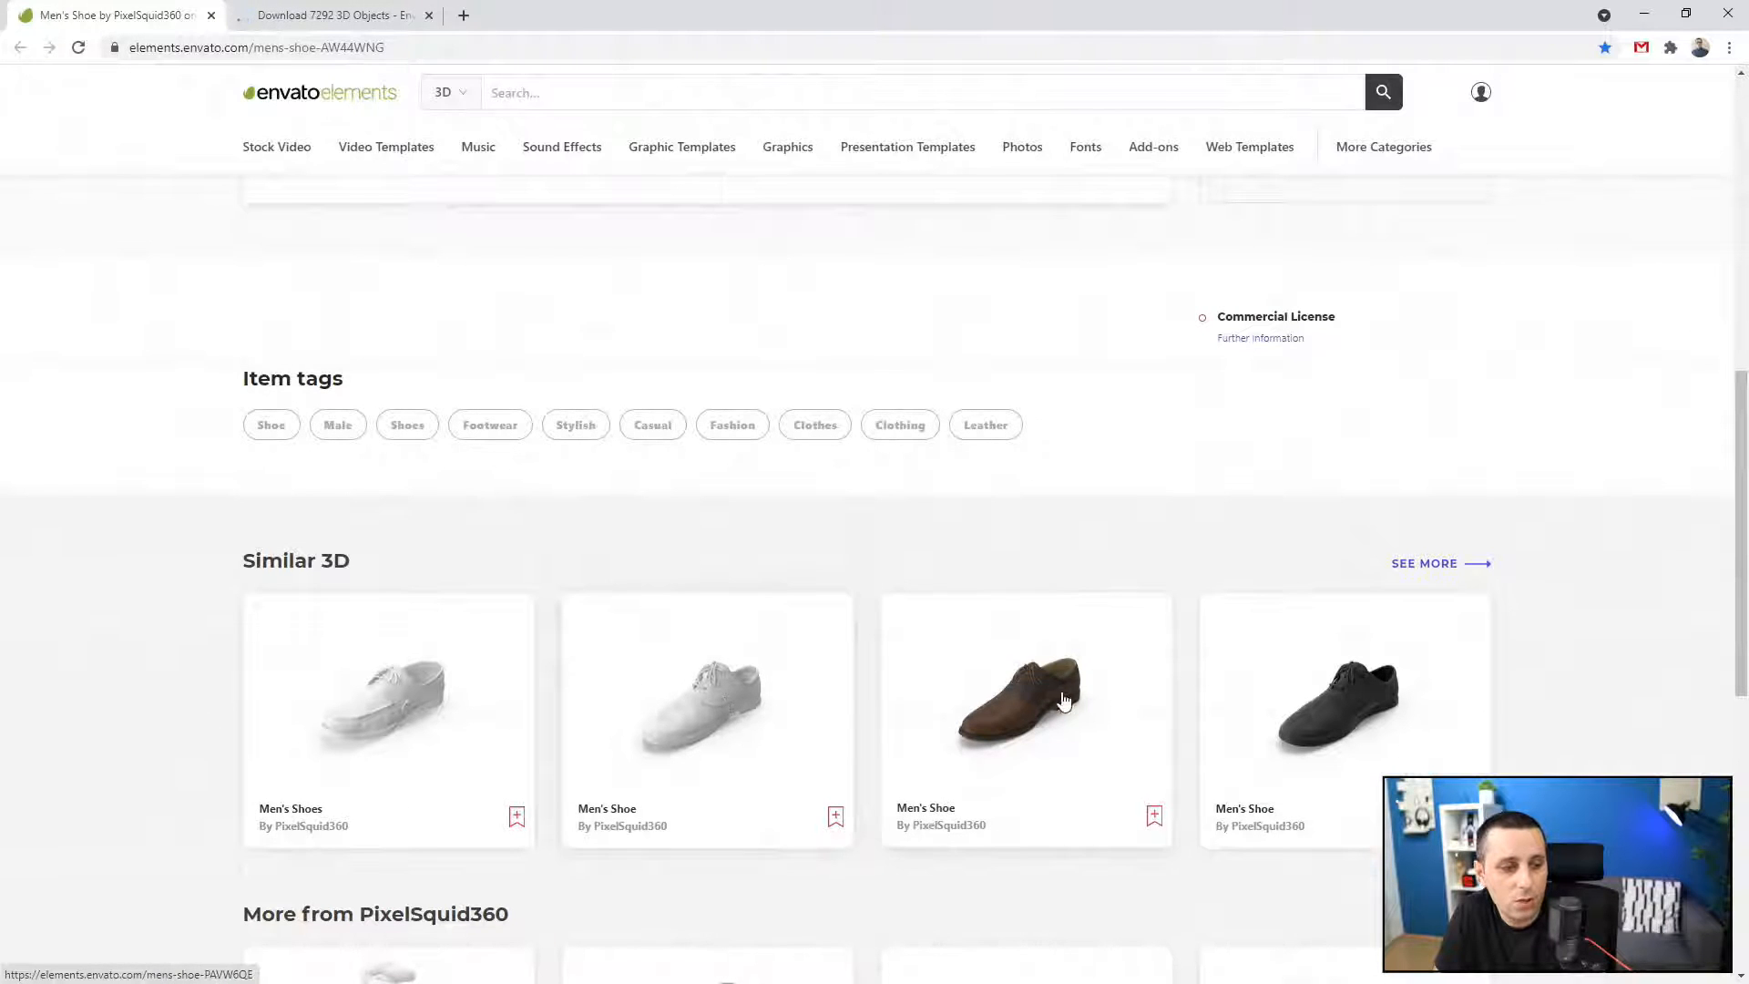
click(285, 14)
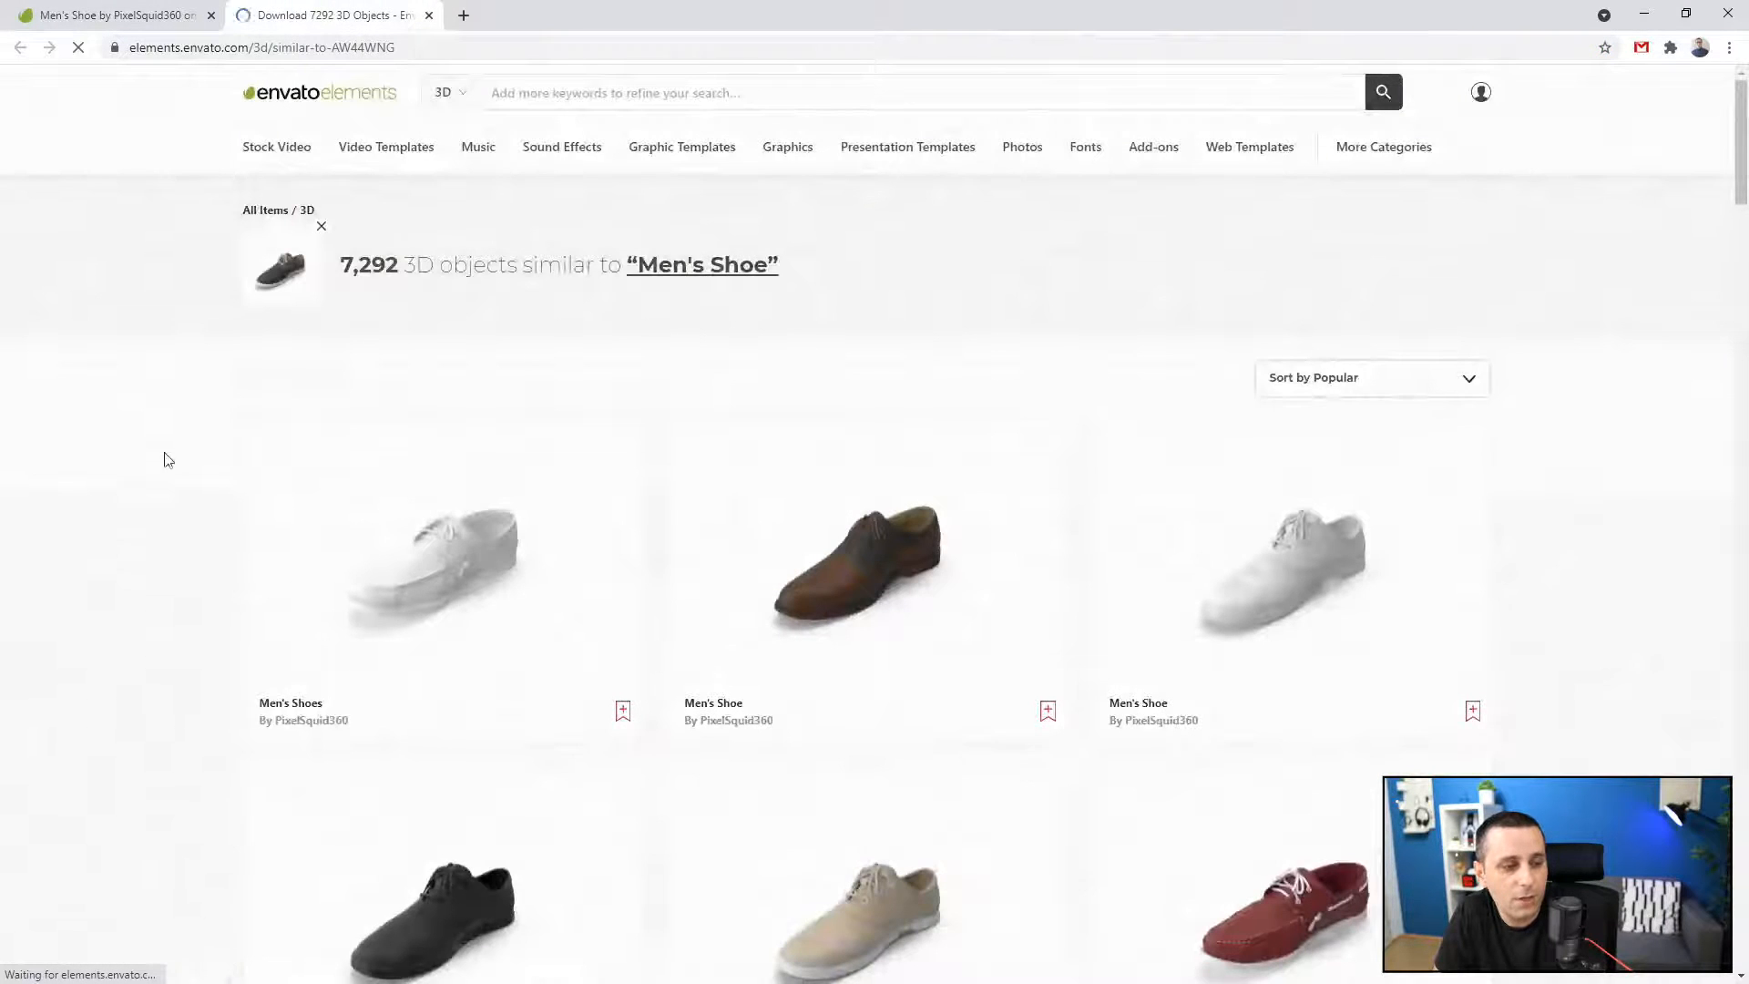
- Open the brown Men's Shoe from the similar items in its own tab and load its 360 render
scroll(173, 451, down, 1)
middle_click(806, 502)
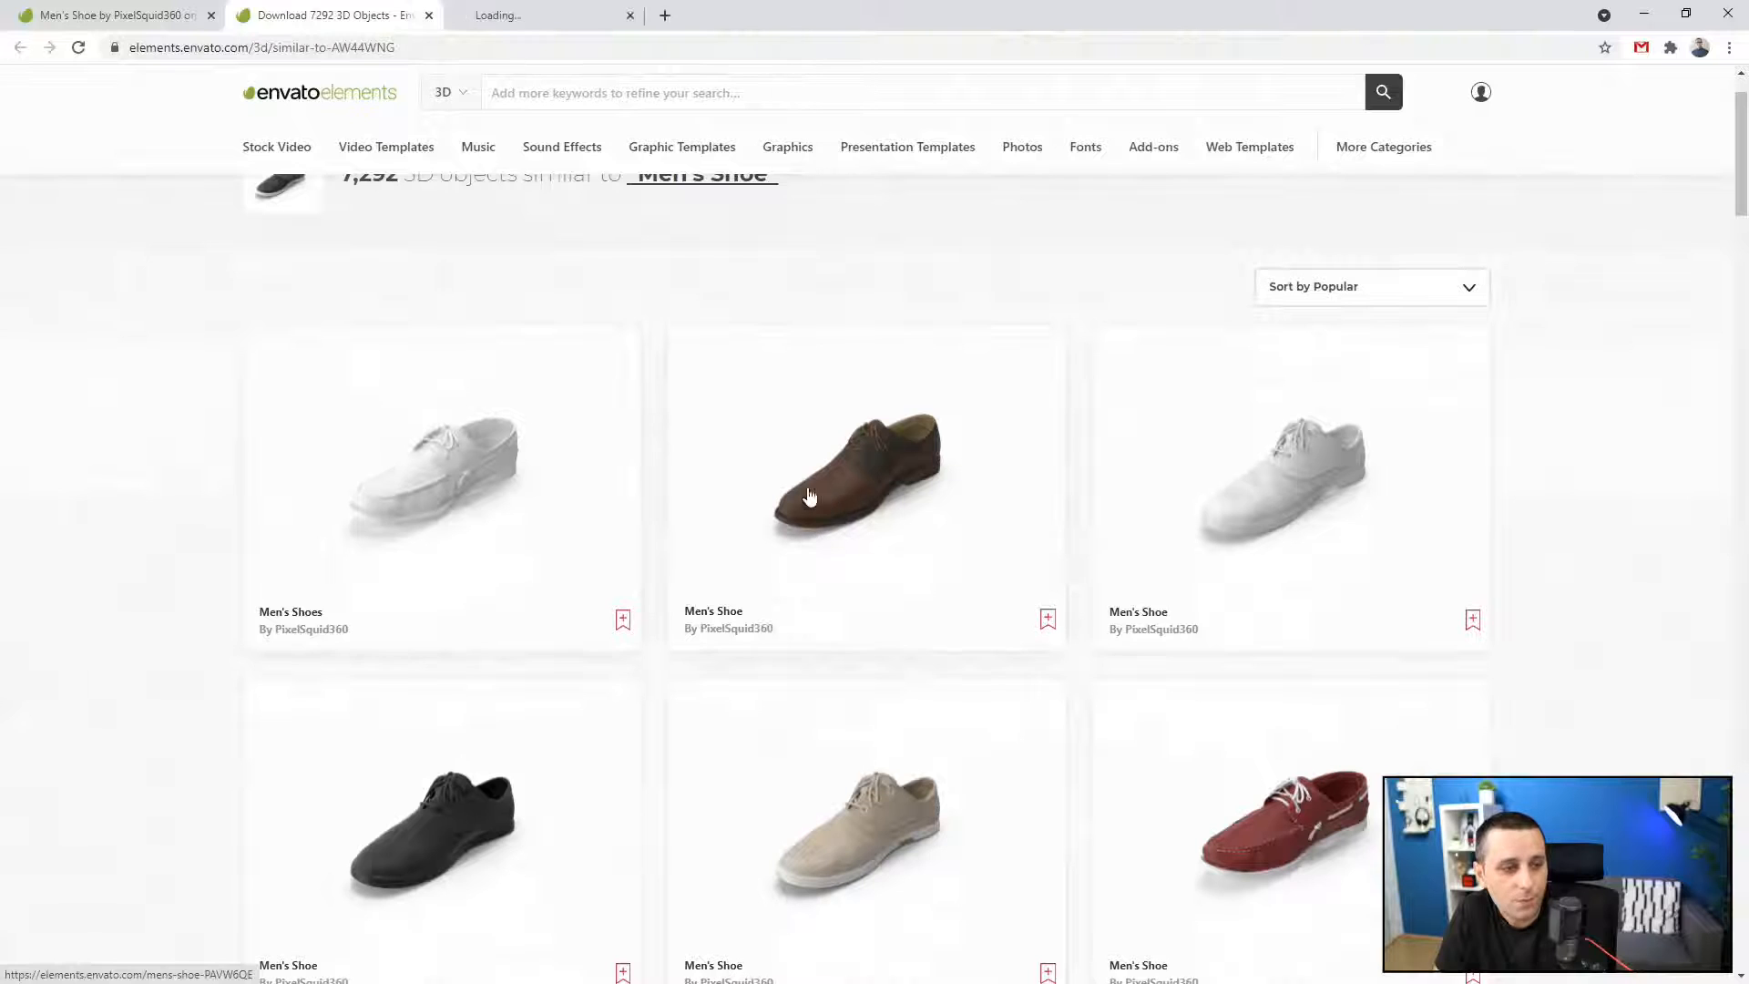
click(540, 11)
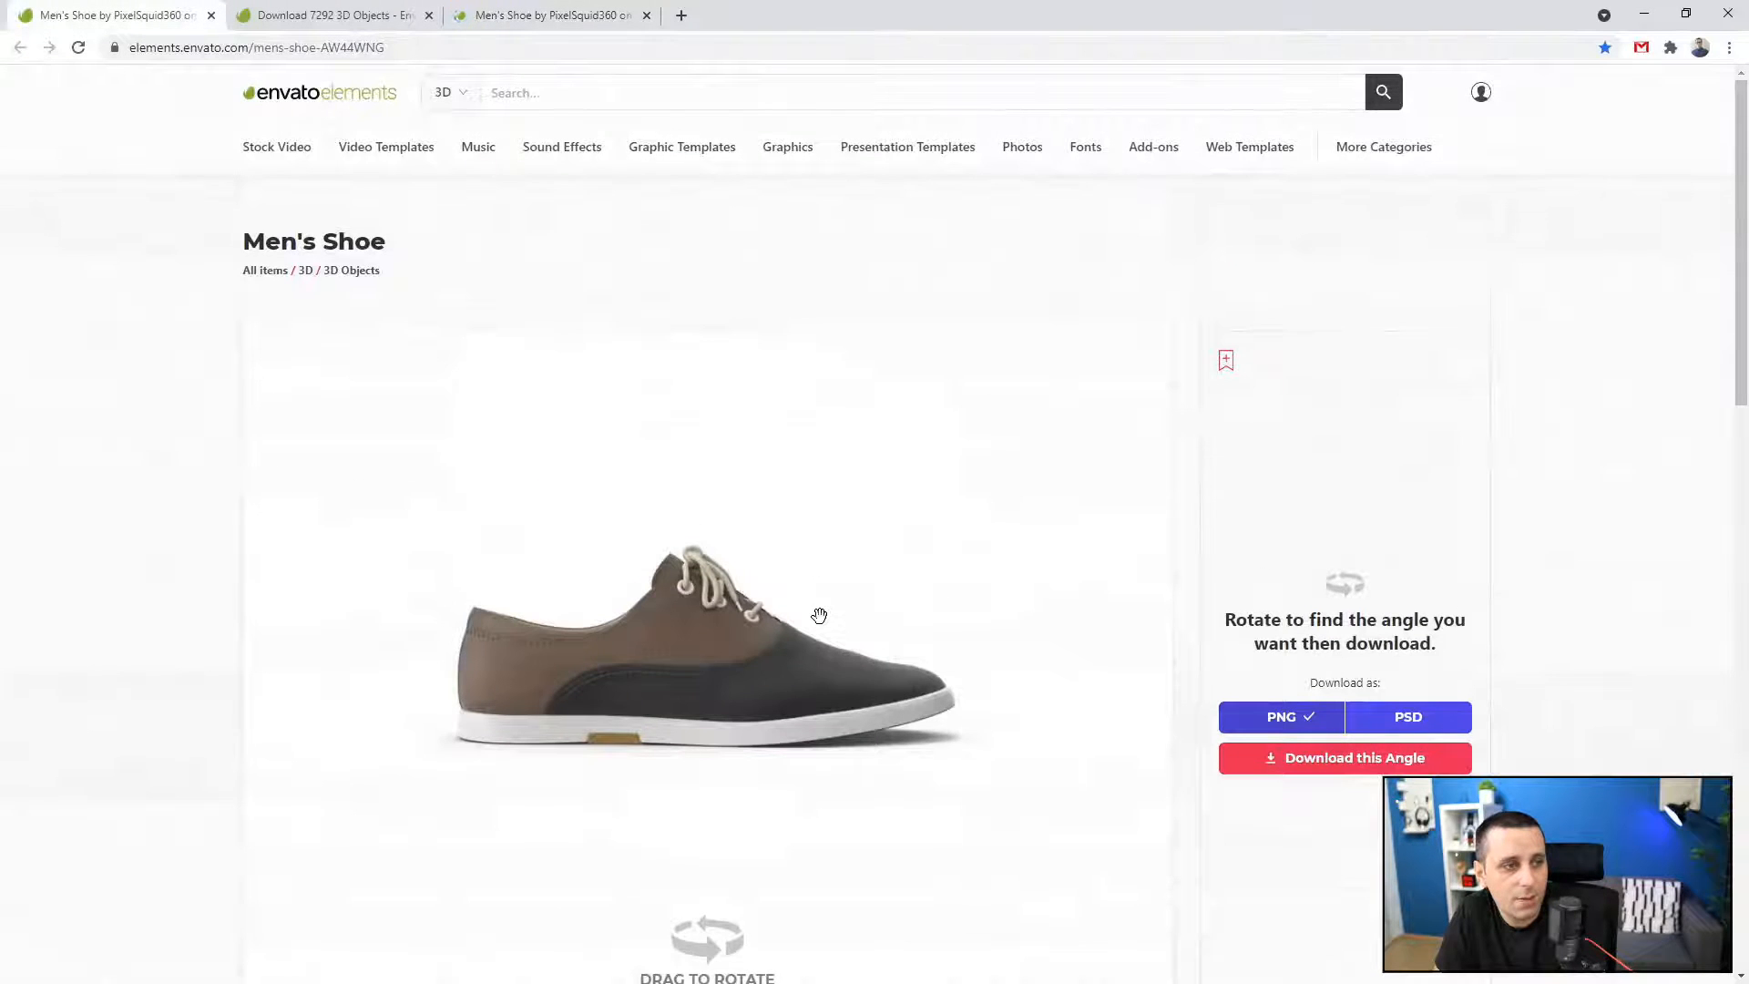
scroll(819, 616, down, 2)
click(547, 15)
scroll(752, 712, down, 2)
click(761, 787)
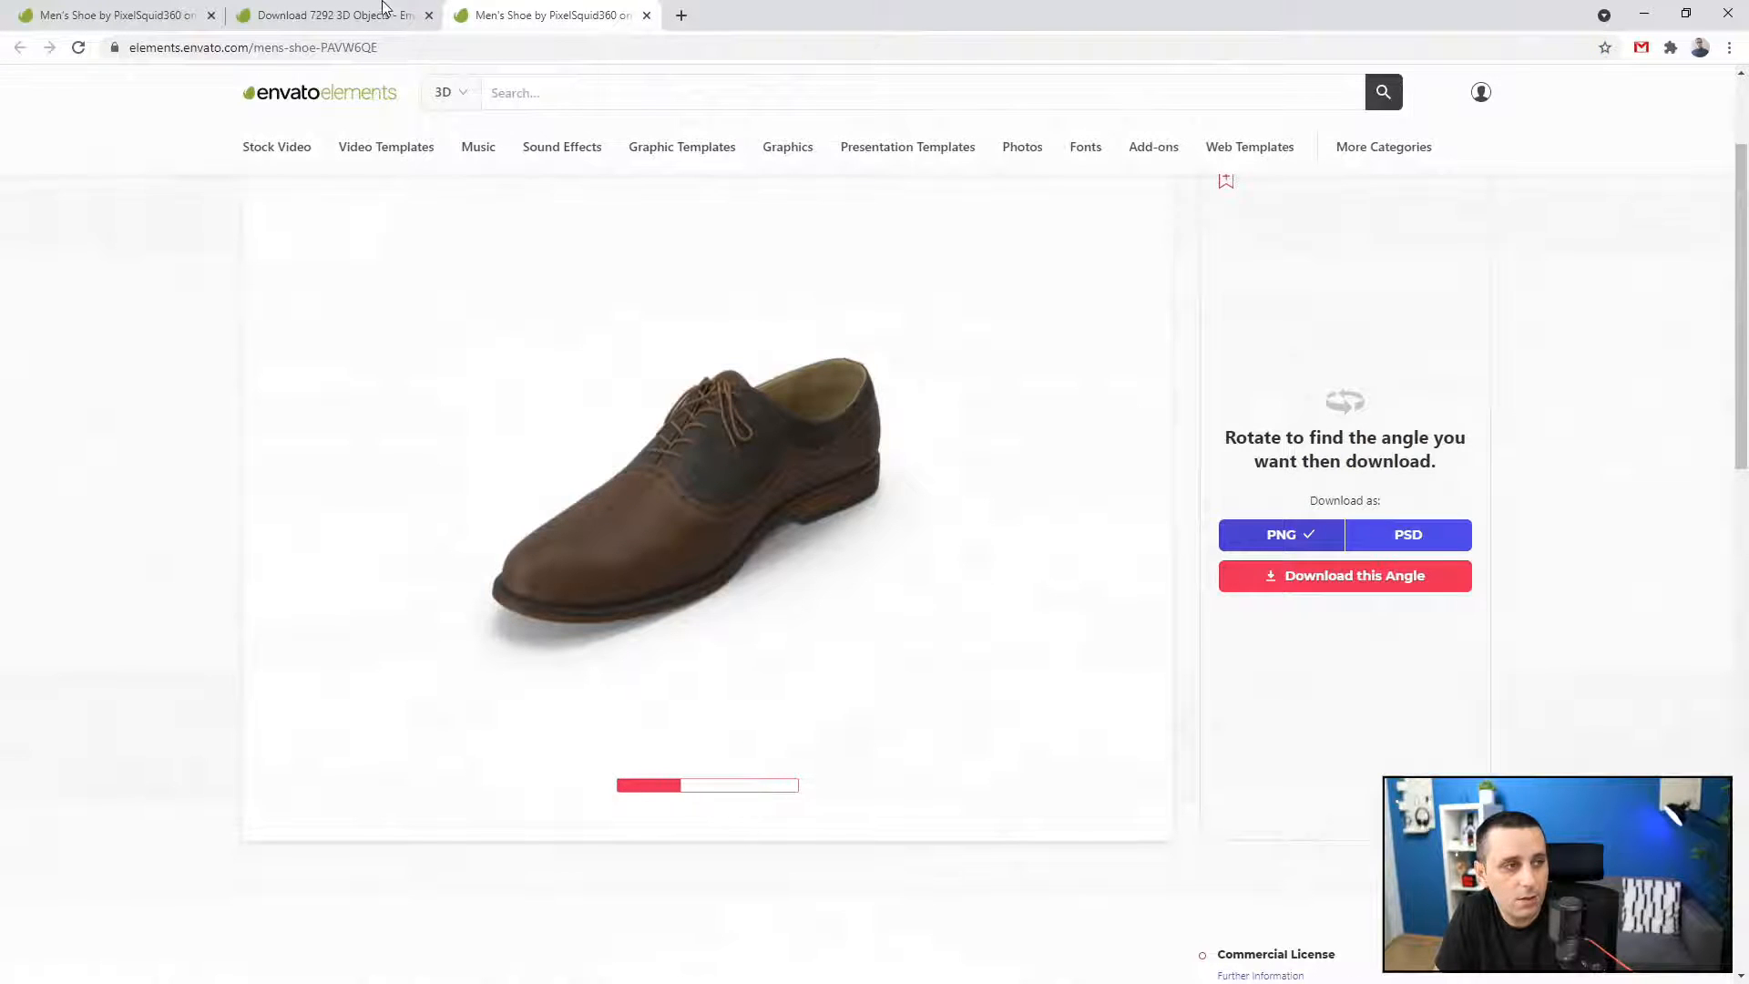
- Move the similar 3D objects tab behind both shoe tabs and browse through its listing
click(387, 9)
drag(343, 11, 564, 14)
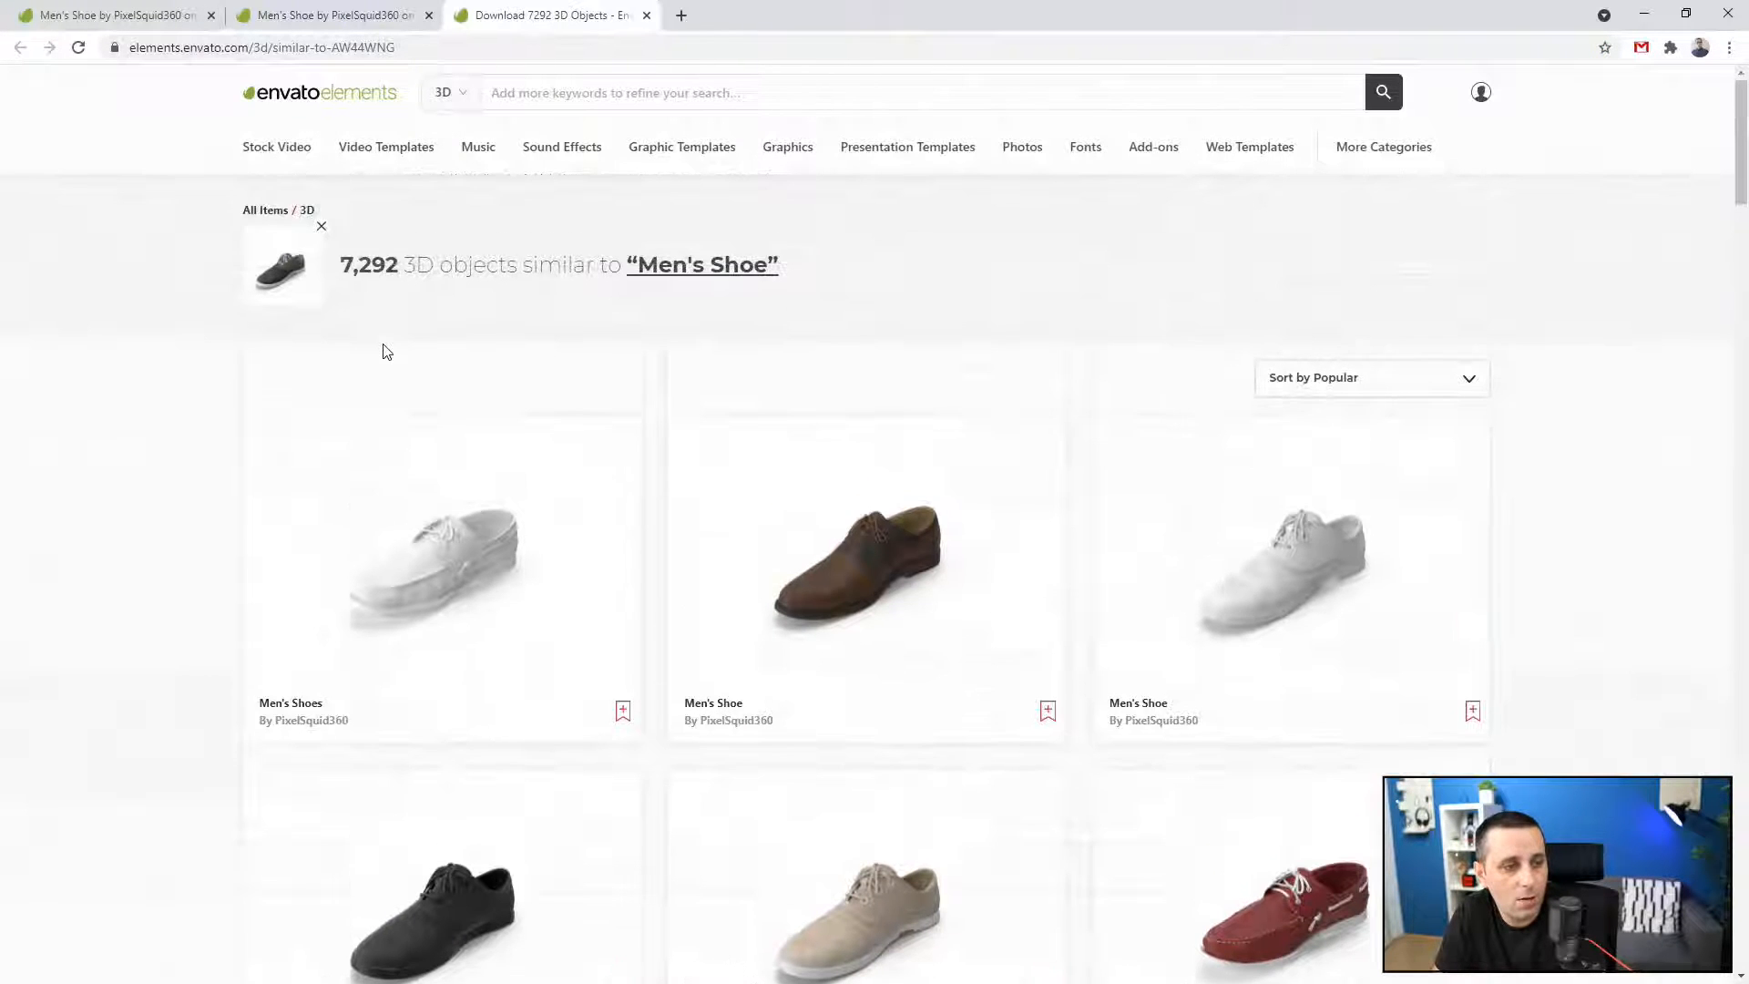
drag(344, 264, 401, 263)
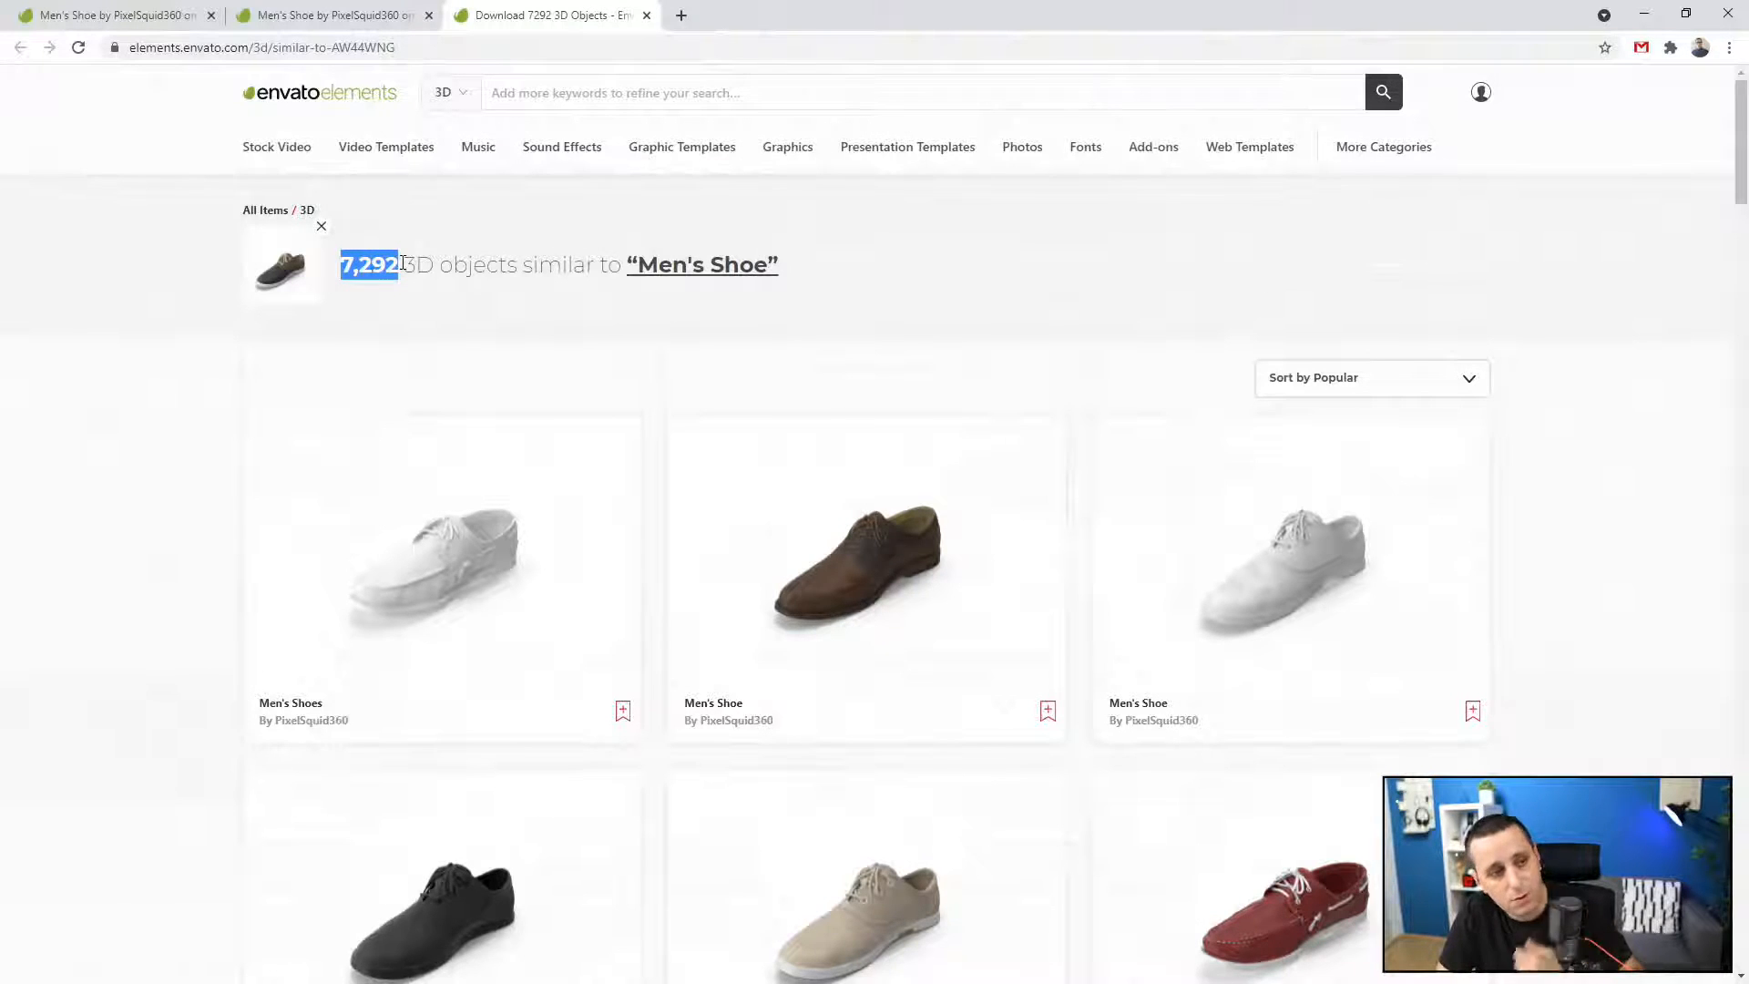
scroll(271, 433, down, 5)
scroll(271, 433, up, 8)
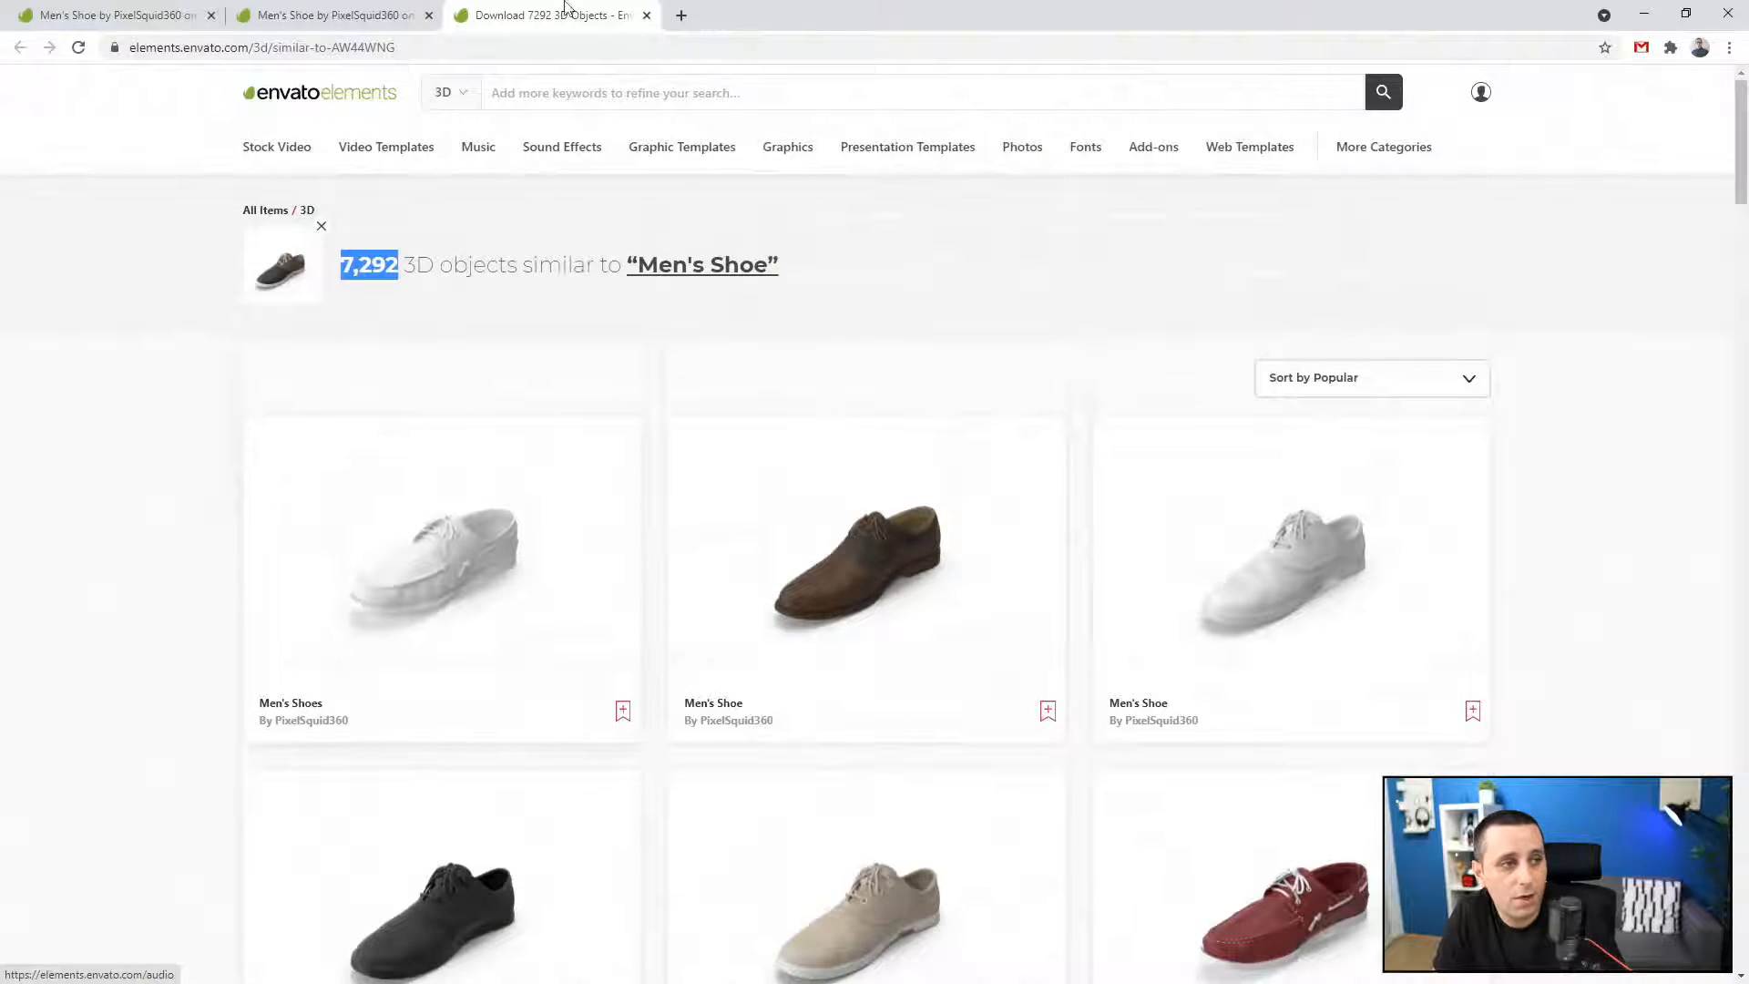
- Rotate the brown Men's Shoe to a side view and compare its angle with the first shoe's render
click(347, 14)
drag(697, 520, 749, 514)
click(129, 12)
click(304, 12)
click(182, 13)
click(337, 13)
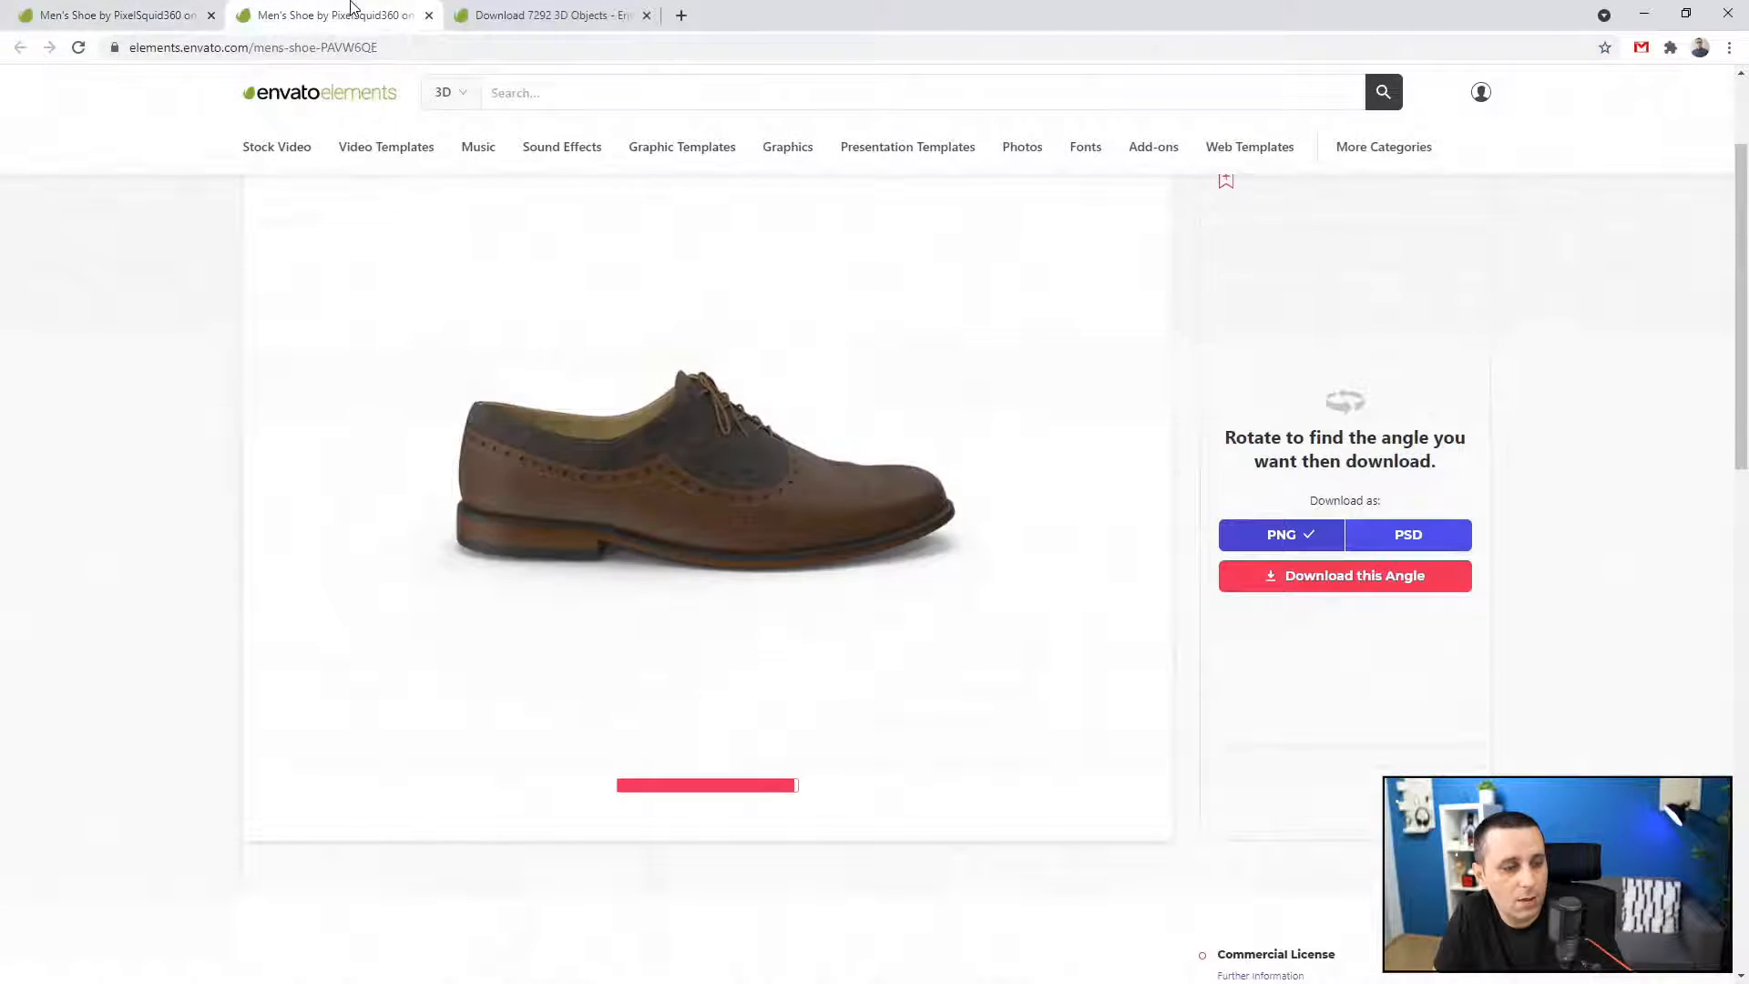
- Search the 3D item library for "purse" and for "watch"
click(555, 13)
click(665, 98)
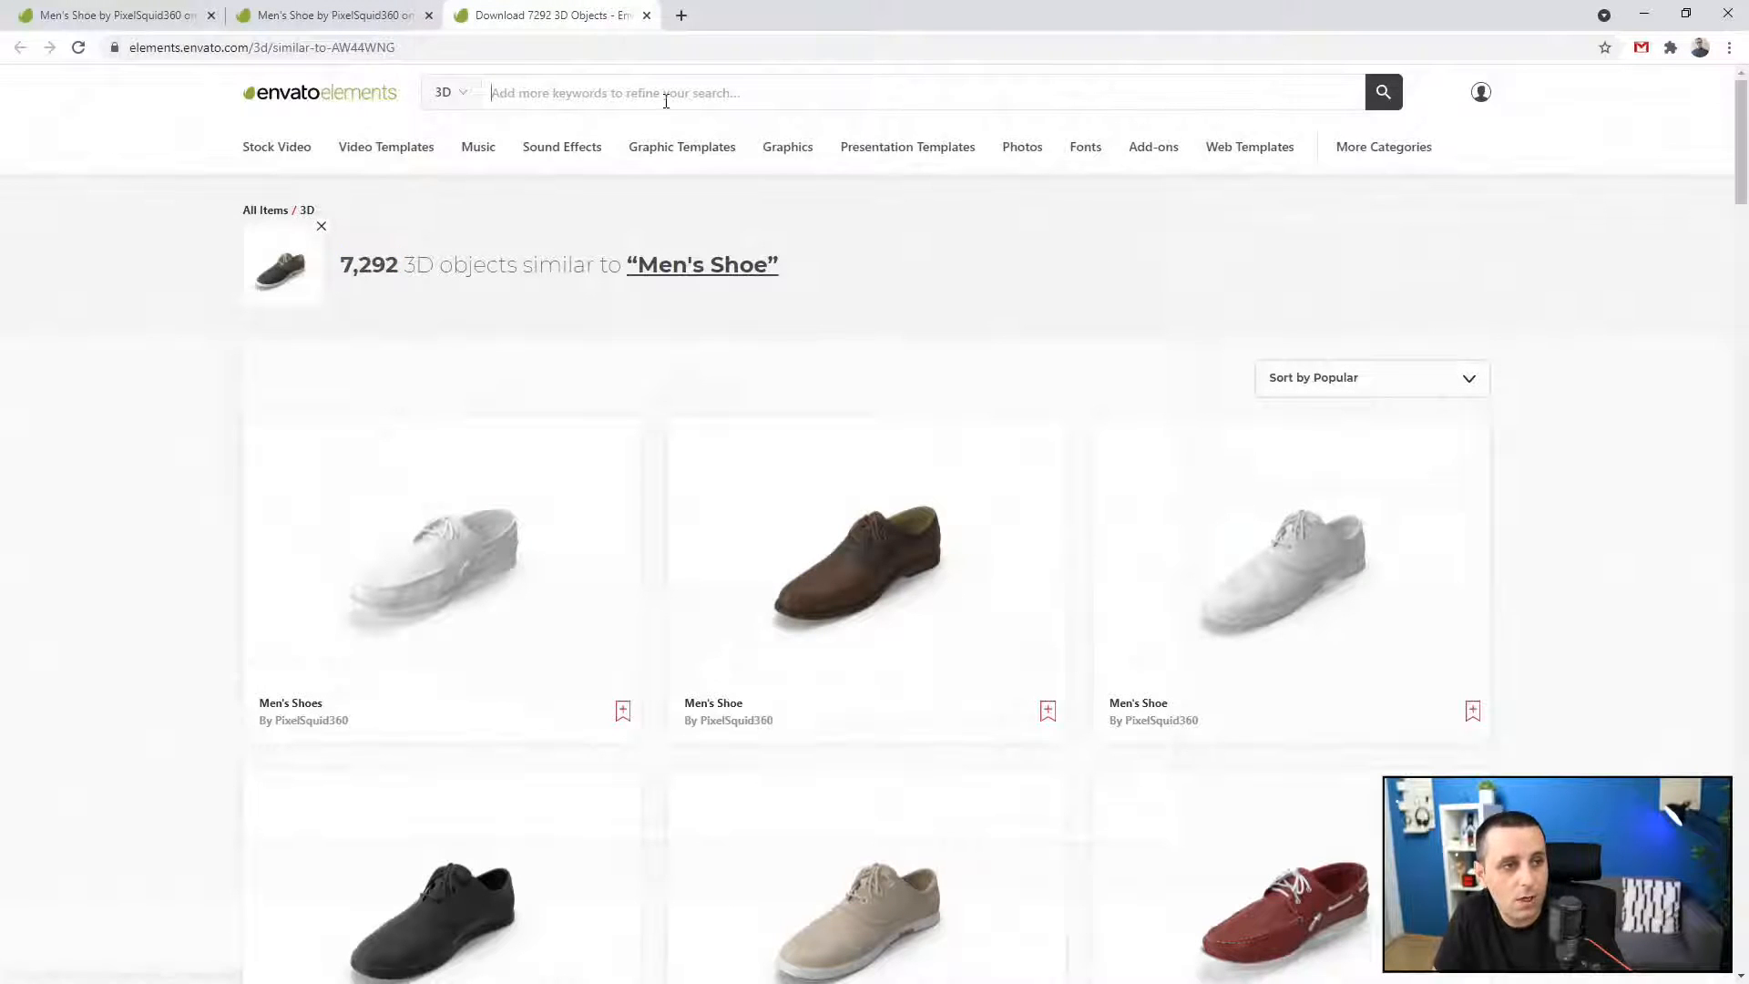
text(purse)
key(Return)
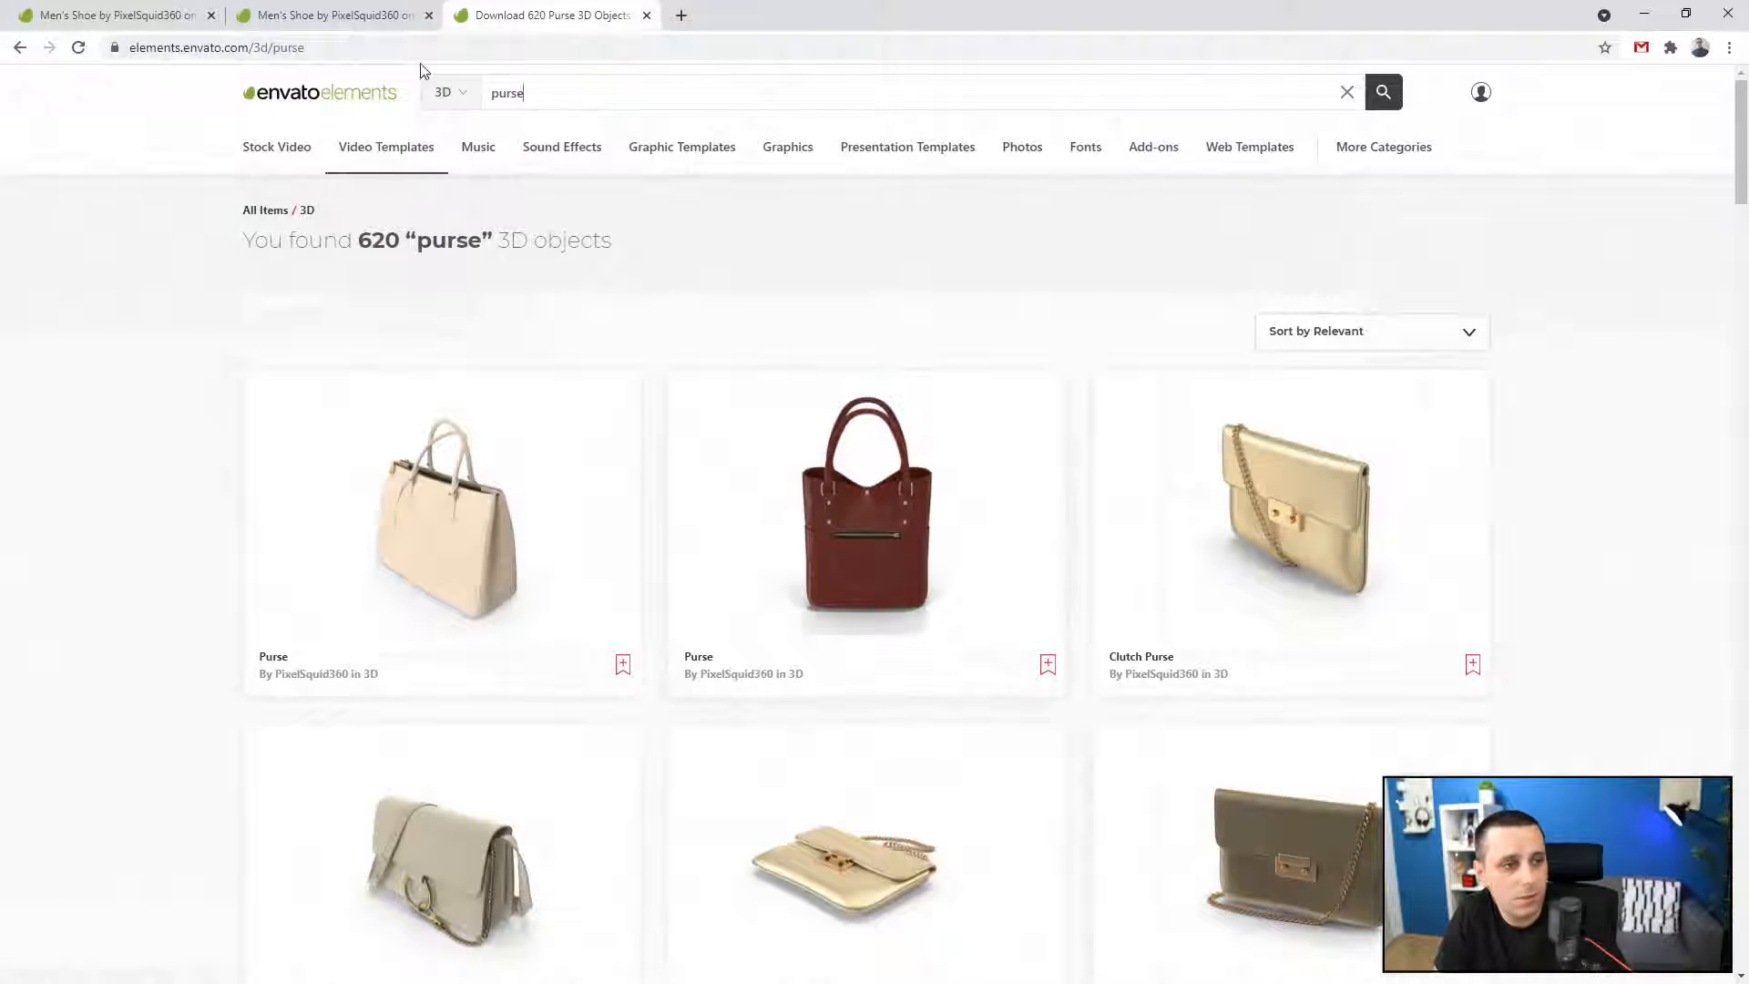
drag(535, 95, 453, 95)
text(watch)
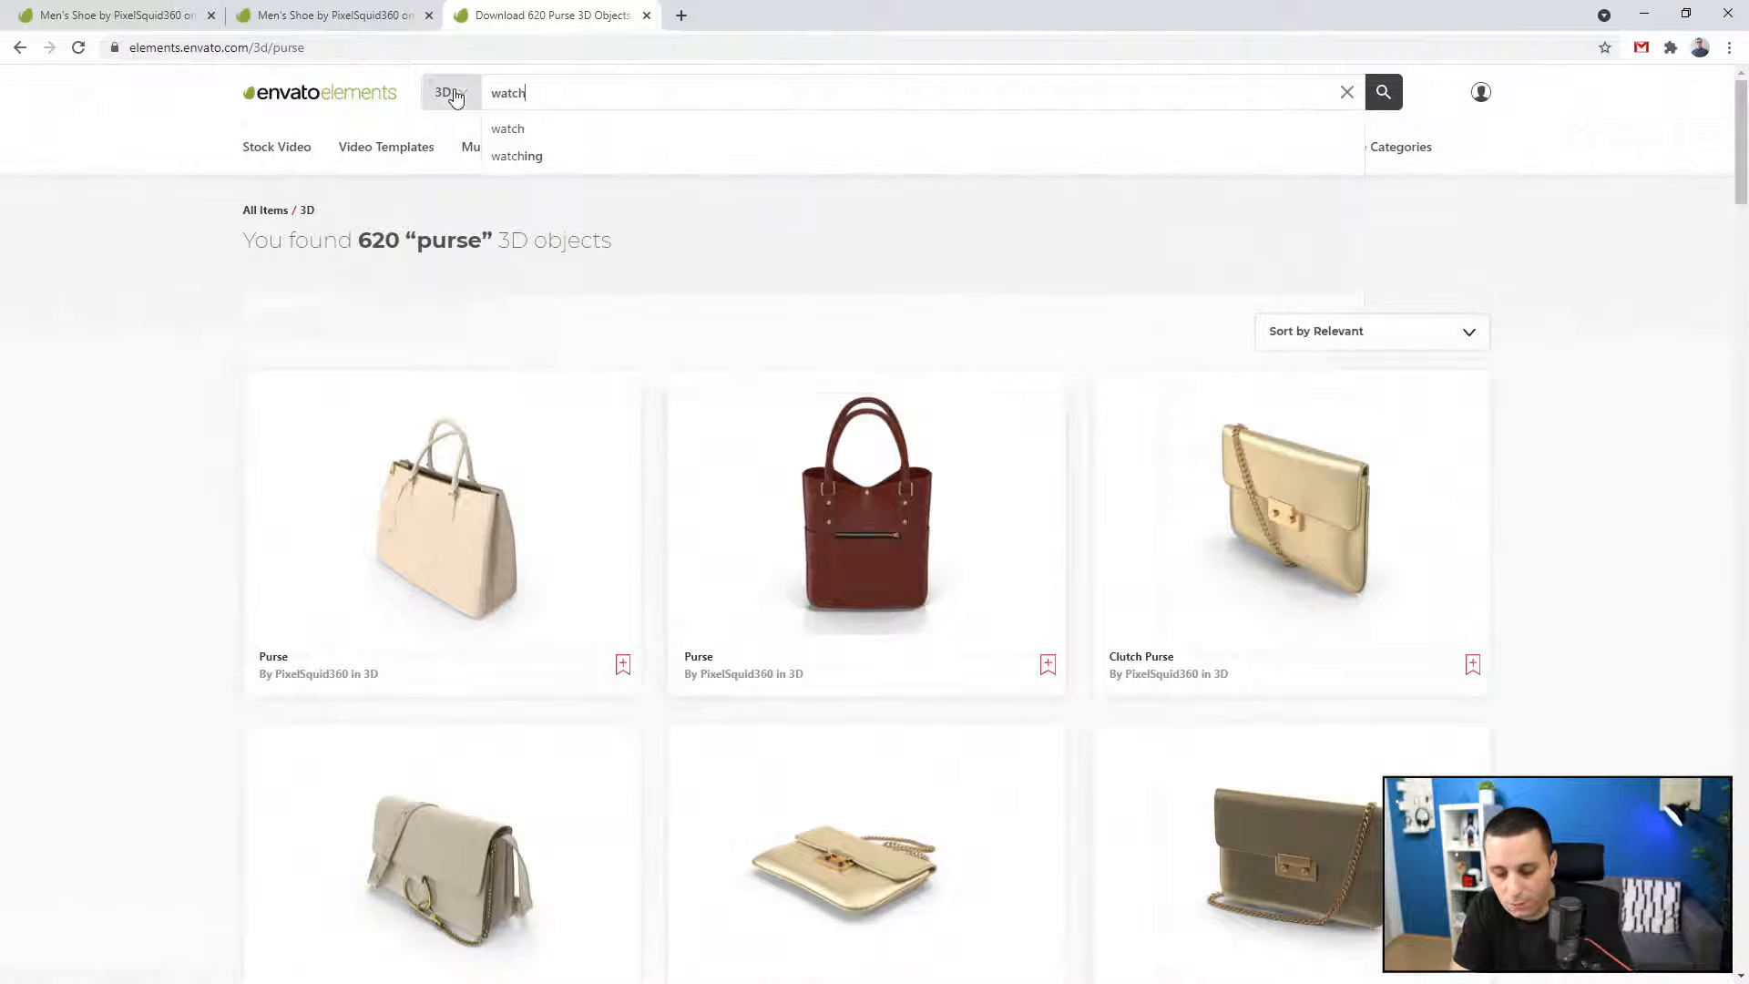
key(Return)
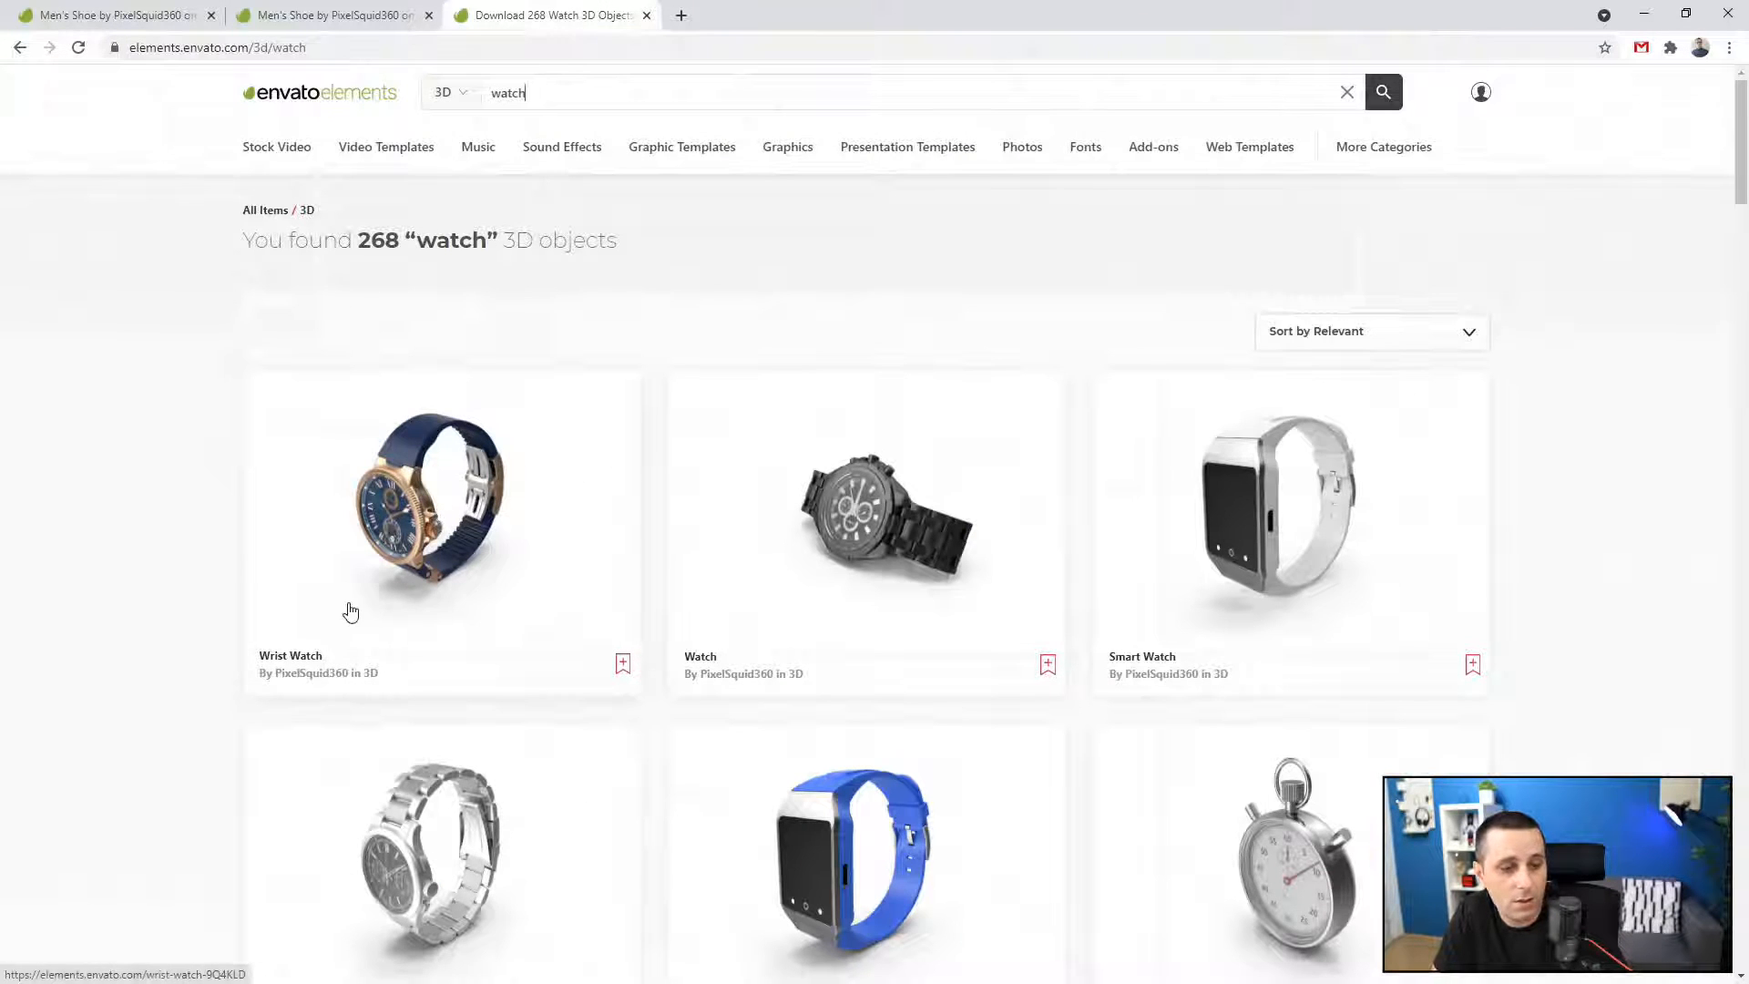
- Search the 3D item library for "phone" and for "laptop"
drag(542, 92, 452, 100)
text(phone)
key(Return)
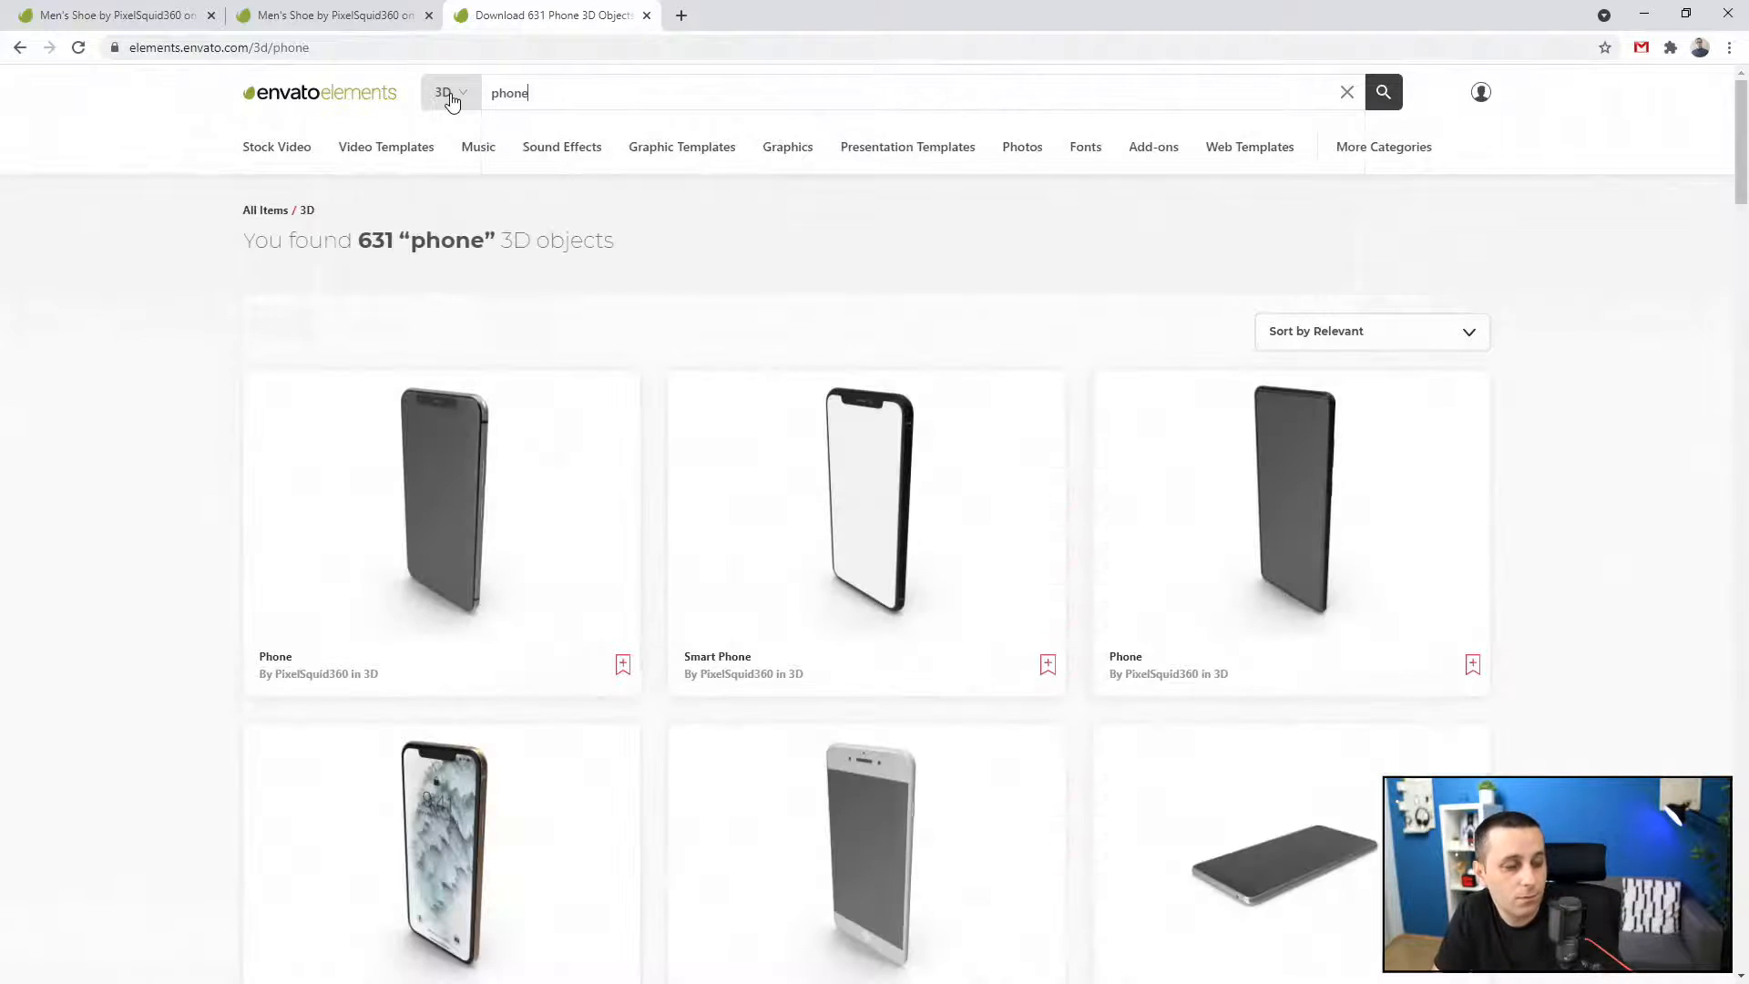
drag(574, 93, 398, 98)
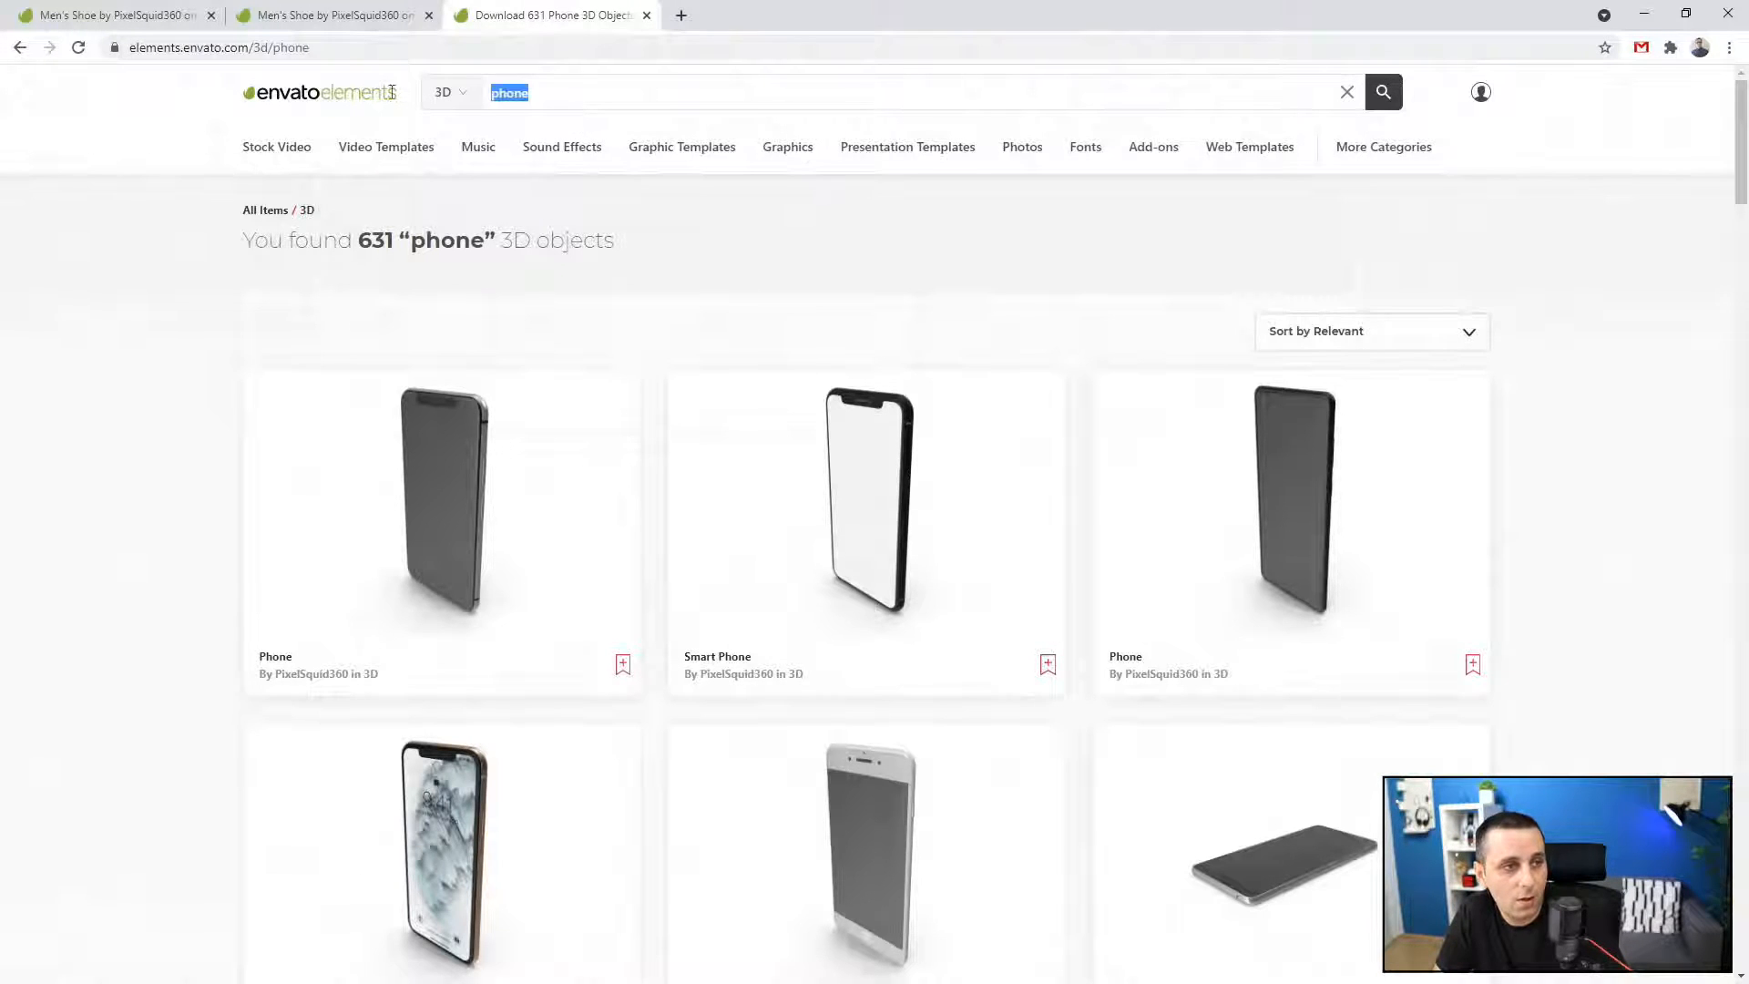
text(laptop)
key(Return)
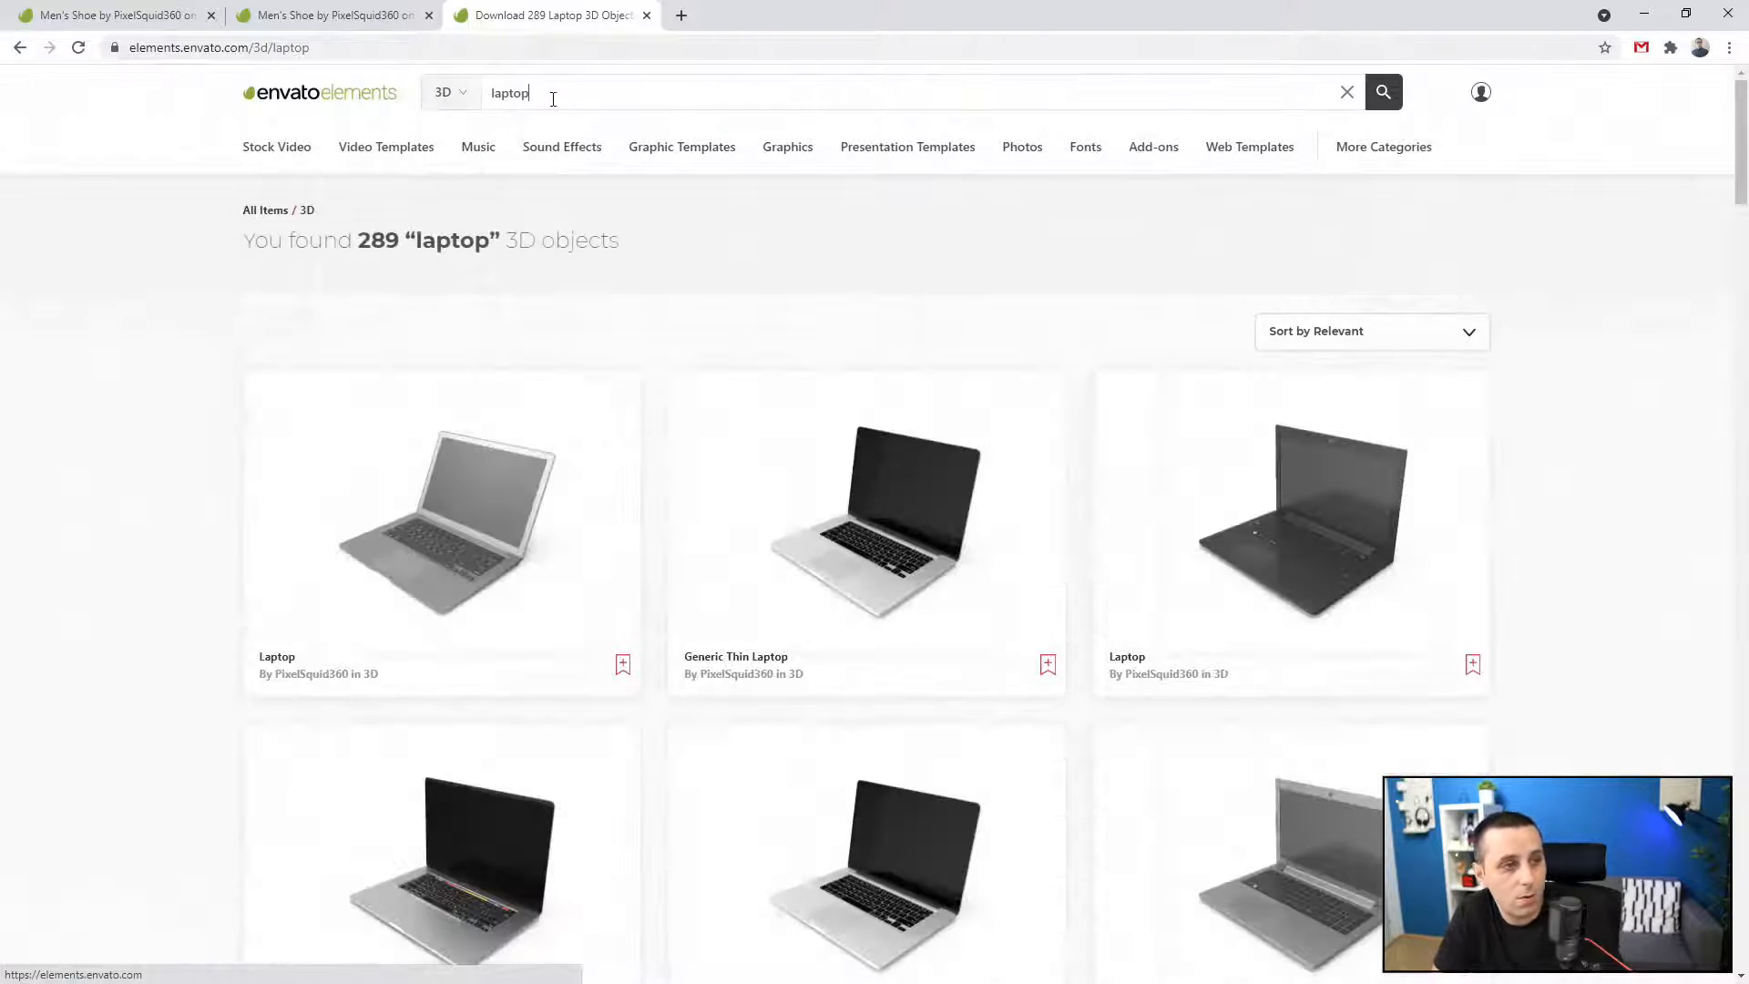
drag(553, 98, 379, 95)
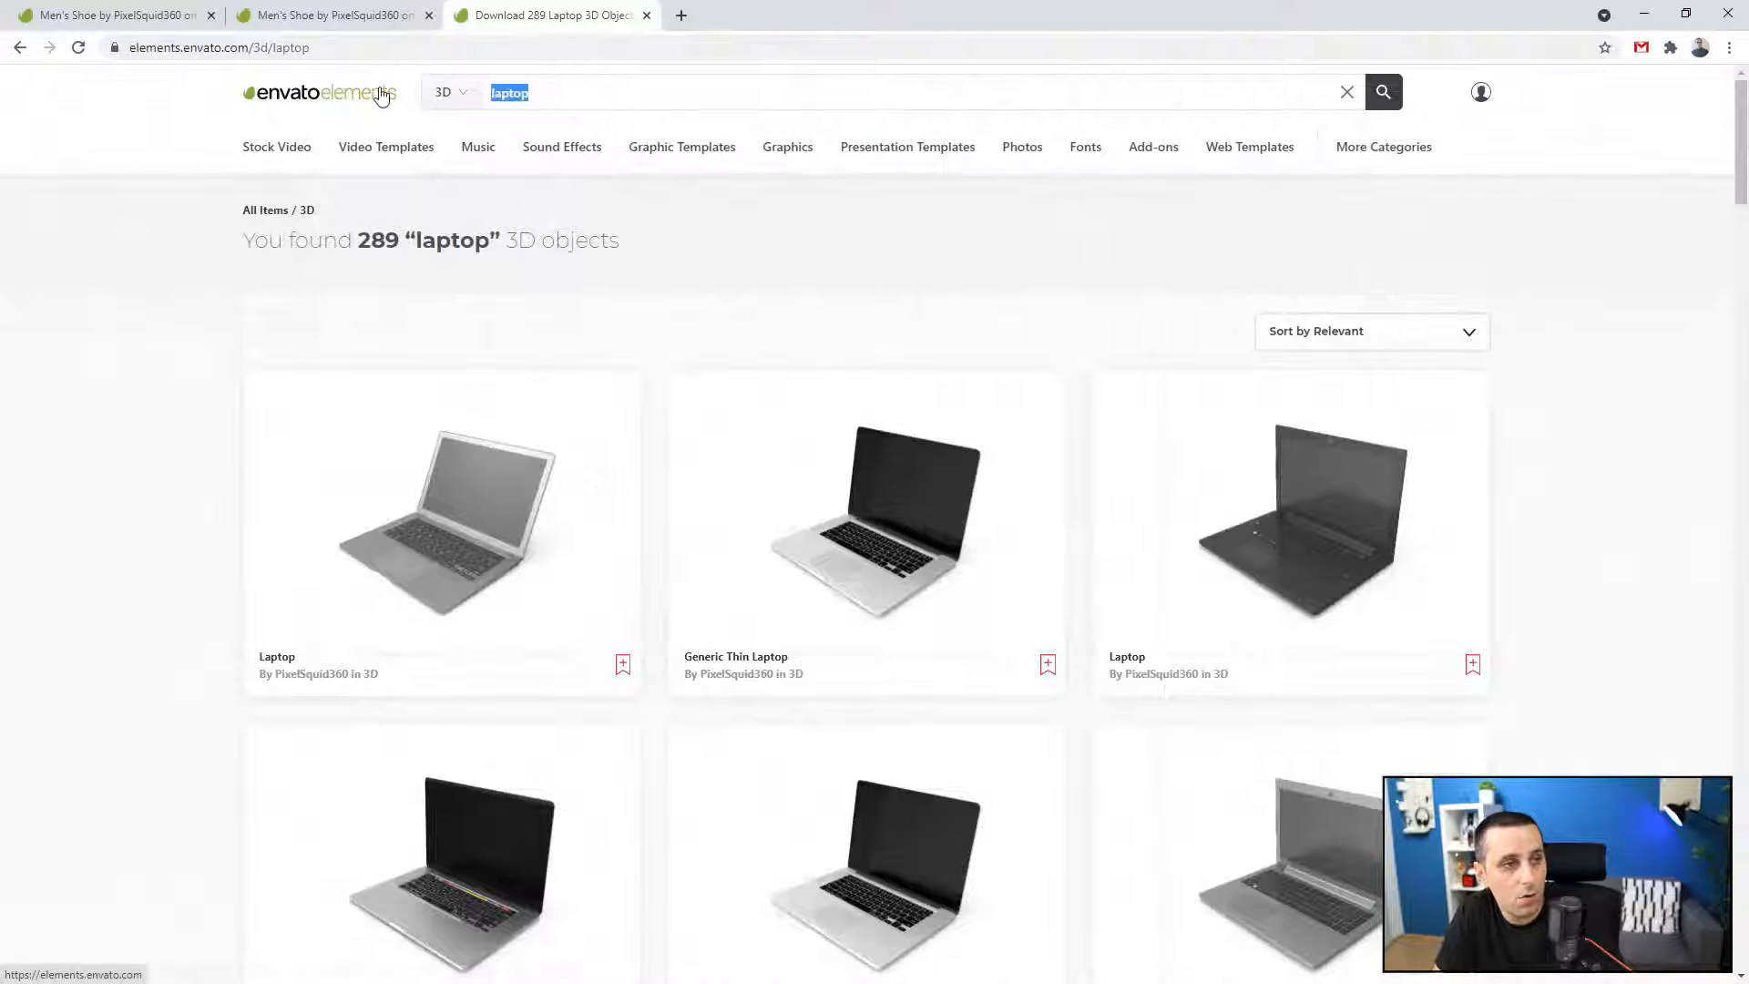
- Search the 3D item library for "car" and browse the results
text(car)
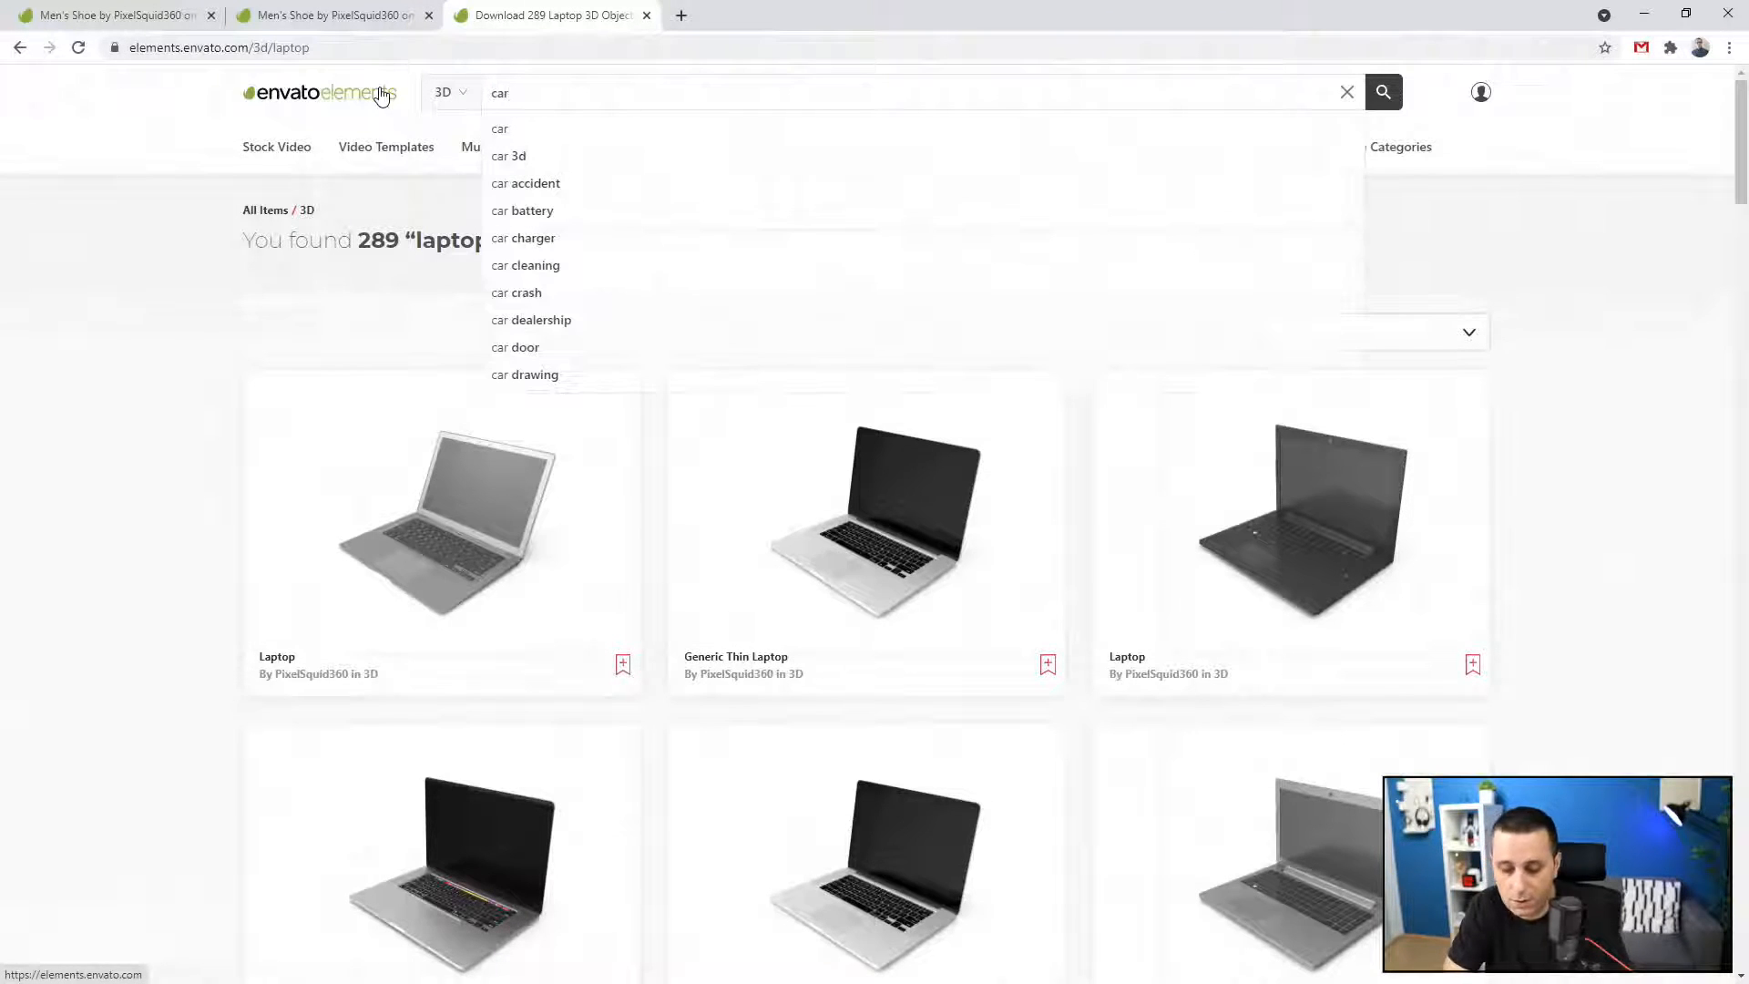
key(Return)
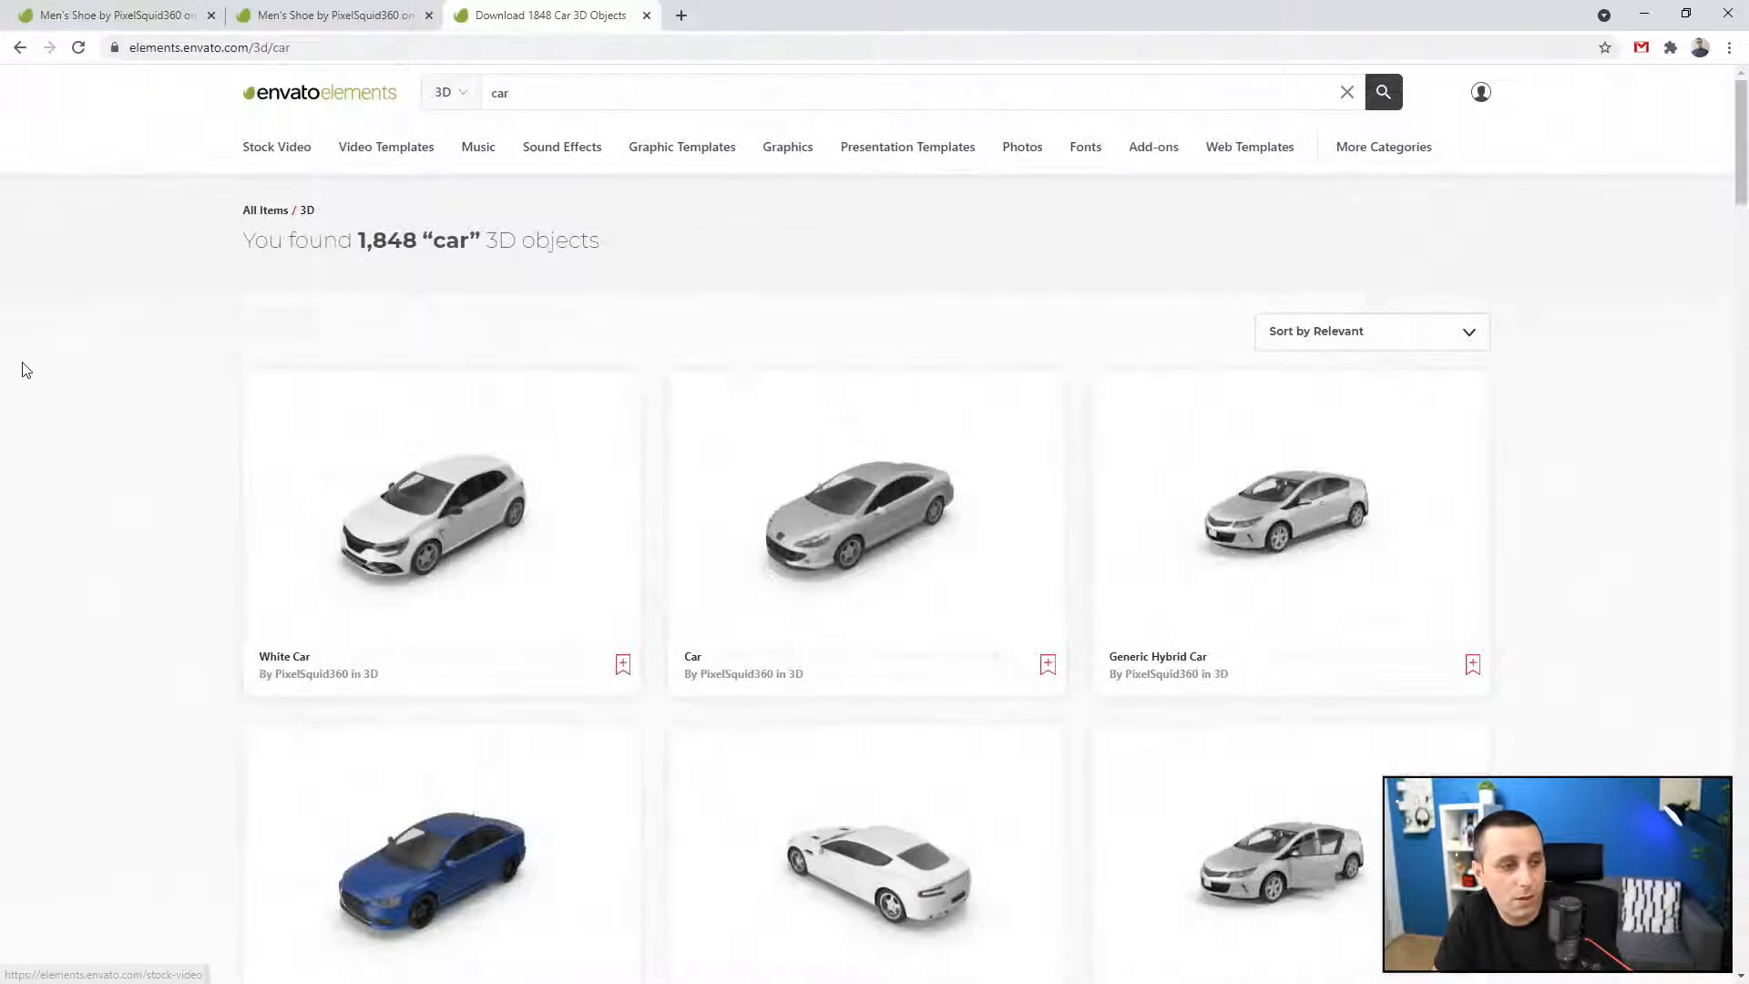
scroll(413, 550, down, 2)
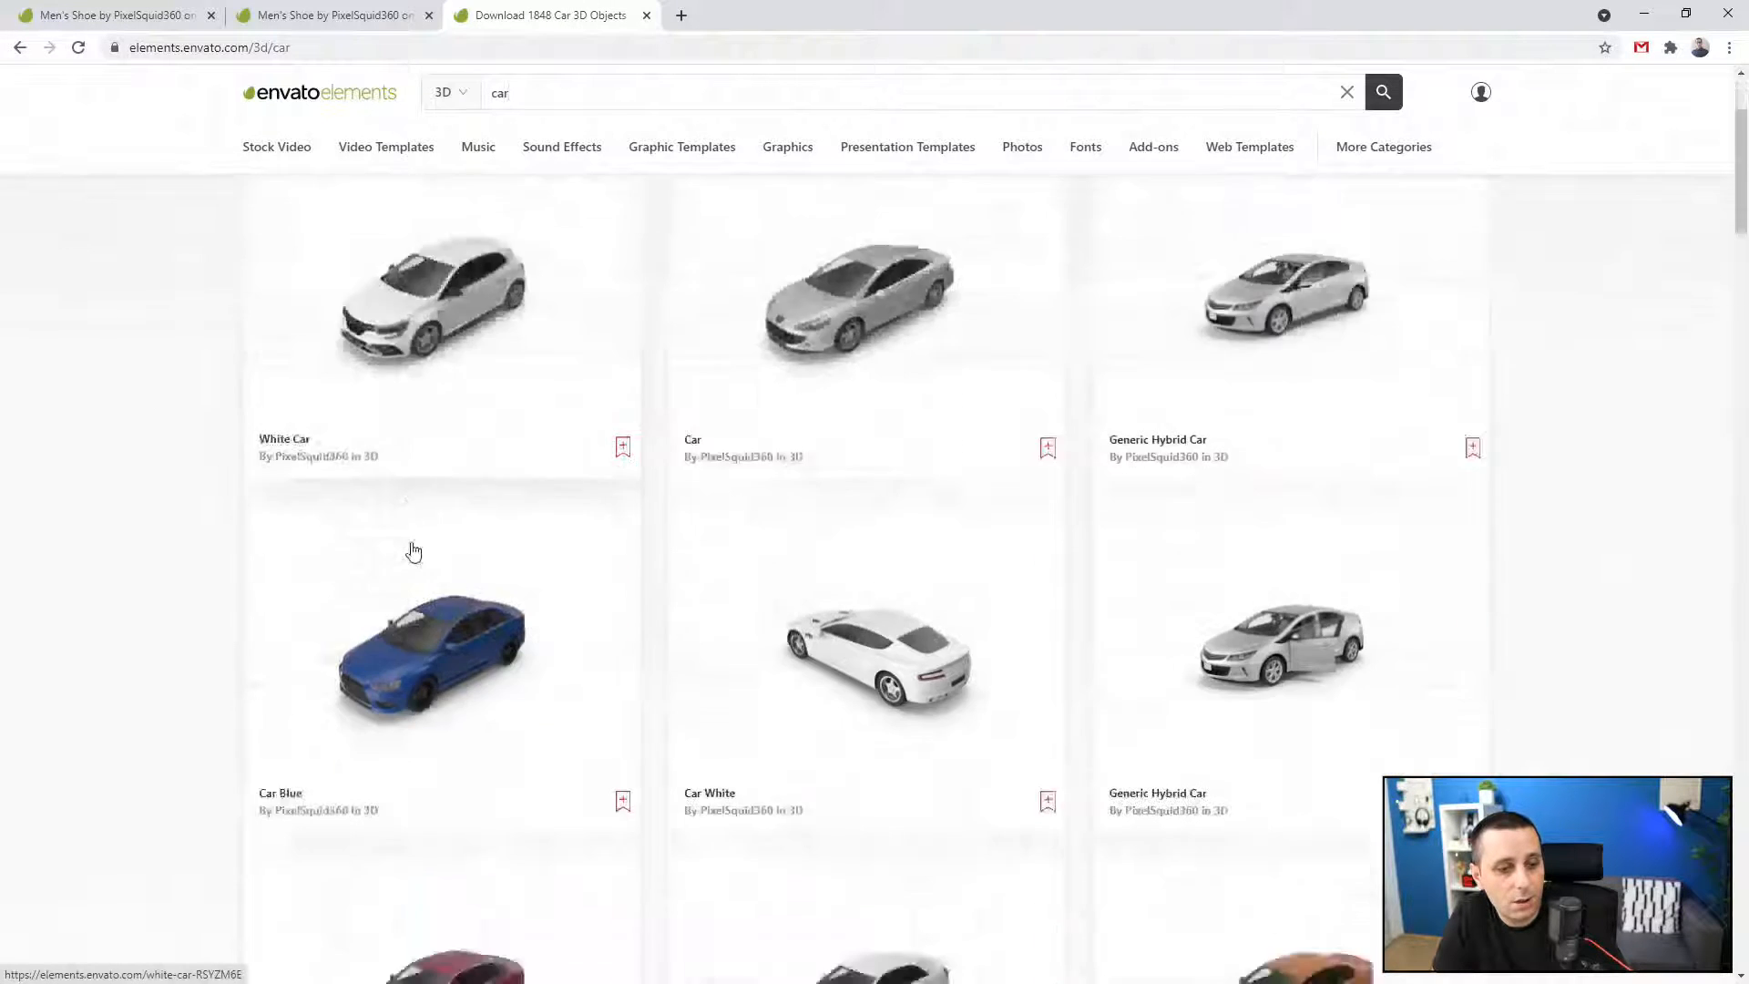
scroll(413, 551, down, 9)
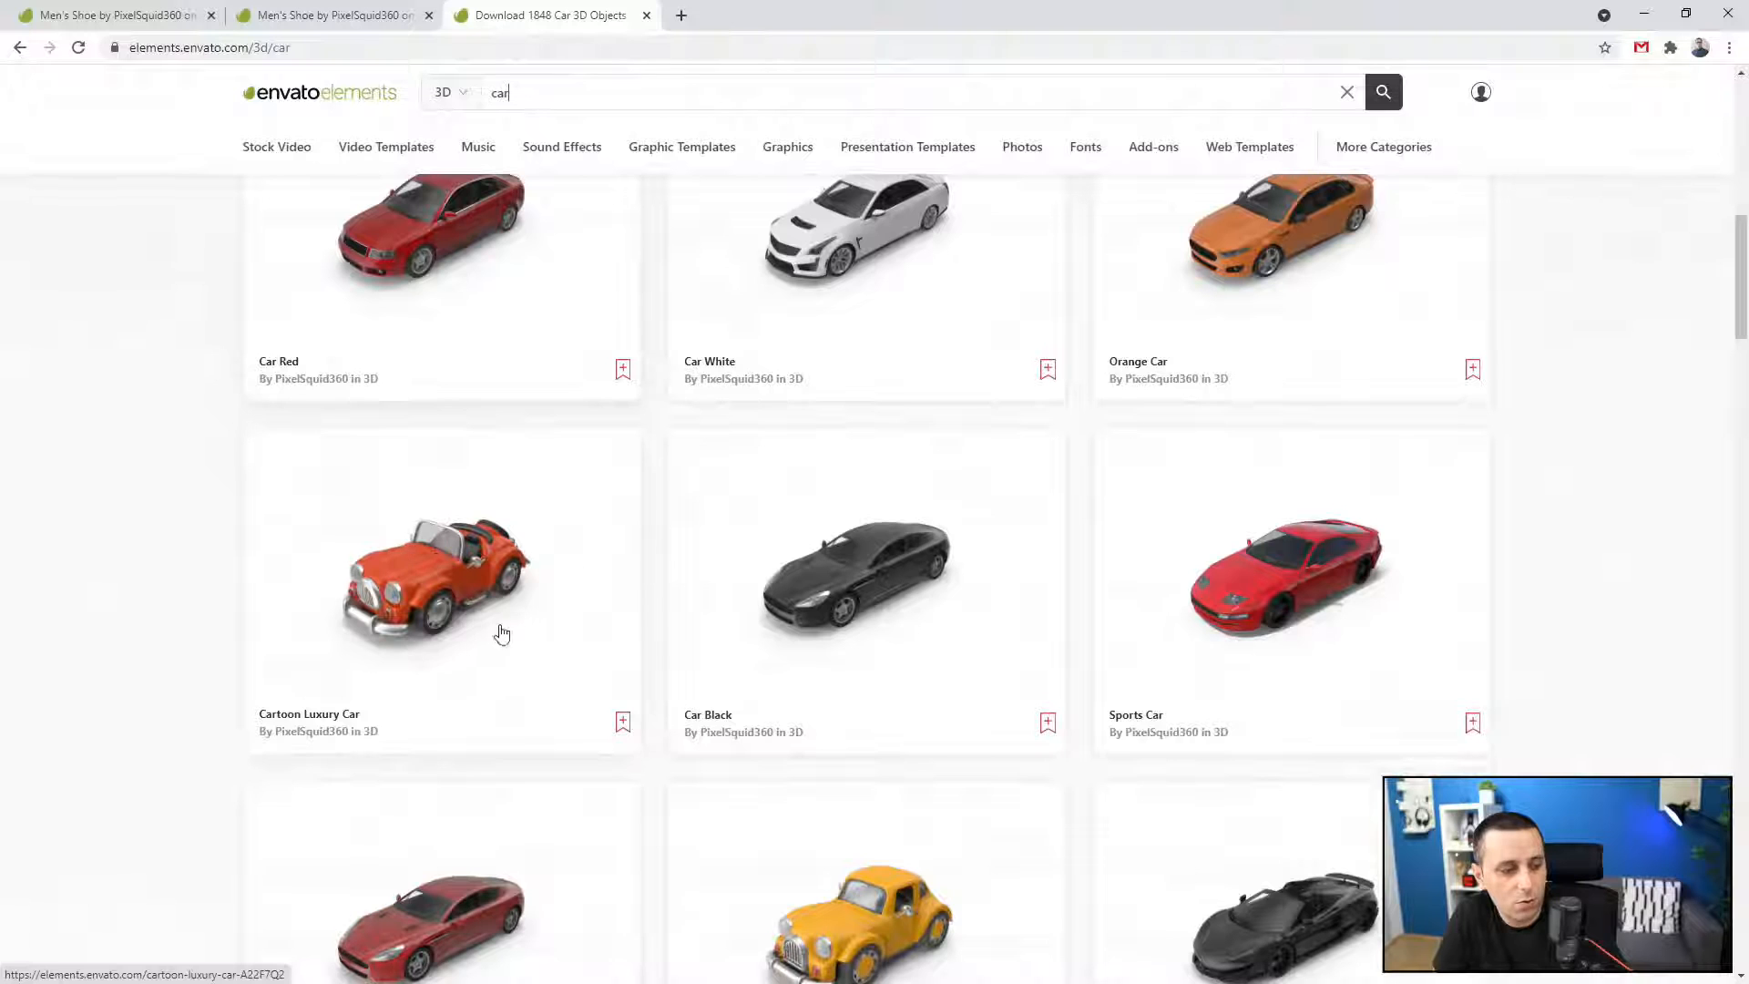
scroll(455, 588, up, 10)
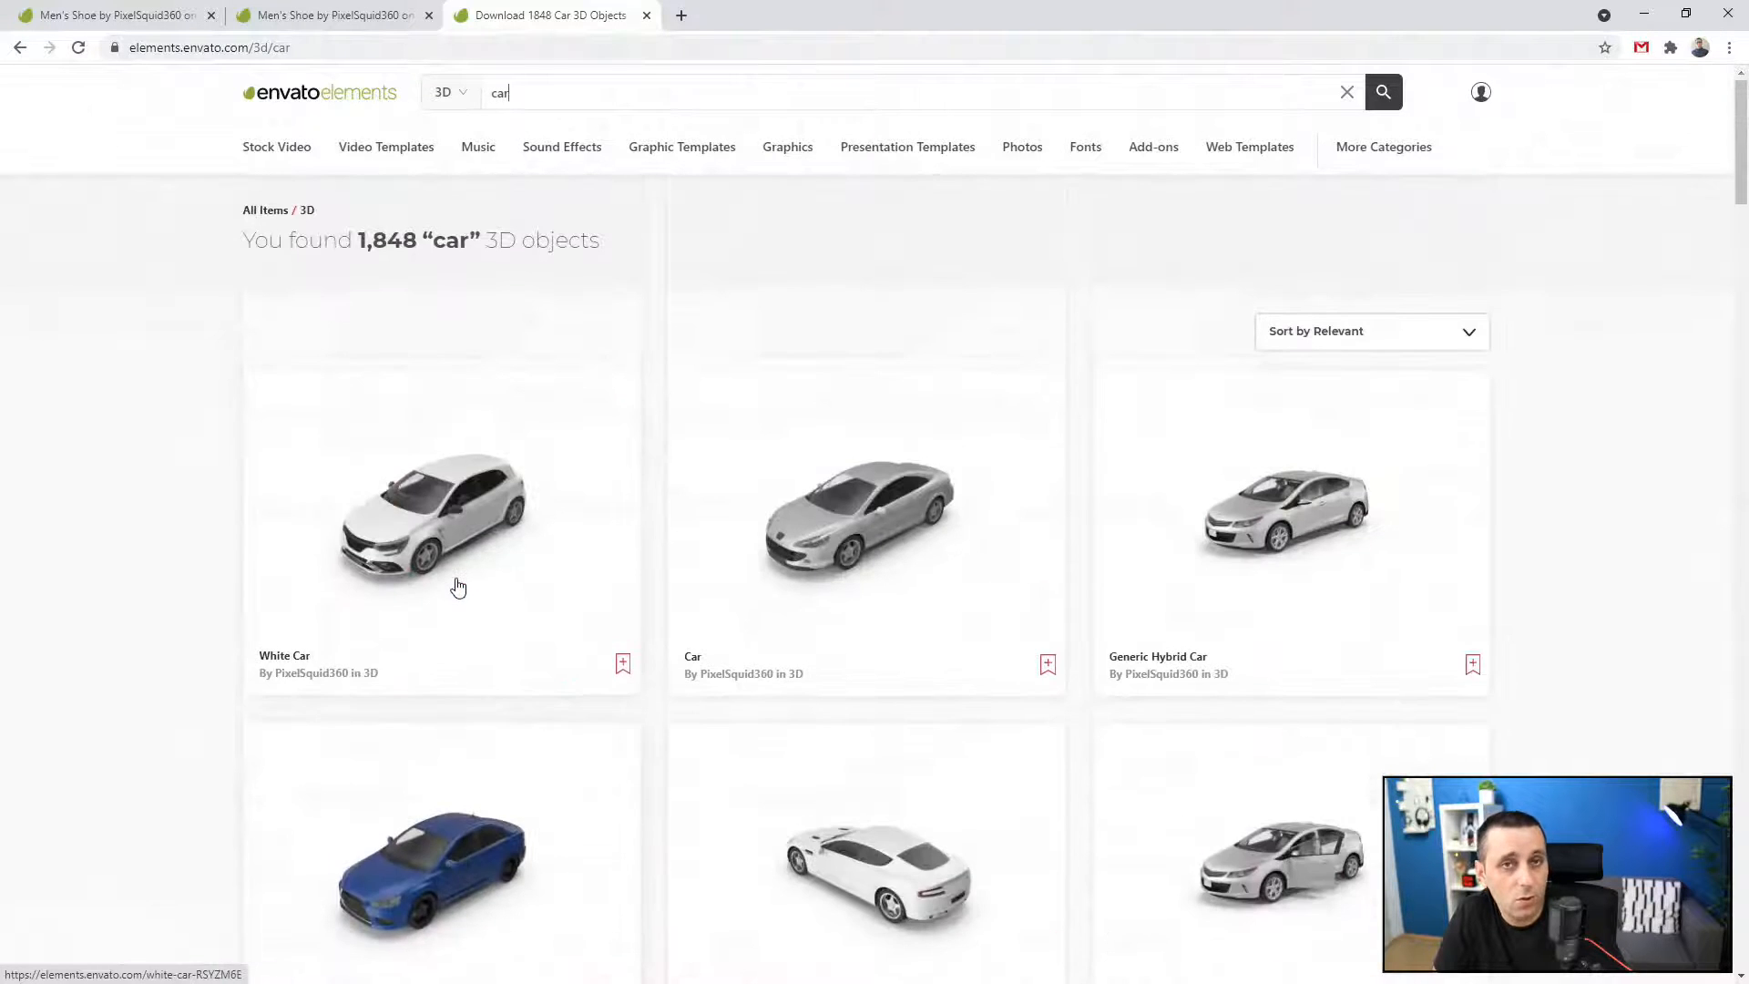
- Close the car results tab and return to the page of the first, two-tone Men's Shoe
key(ctrl+w)
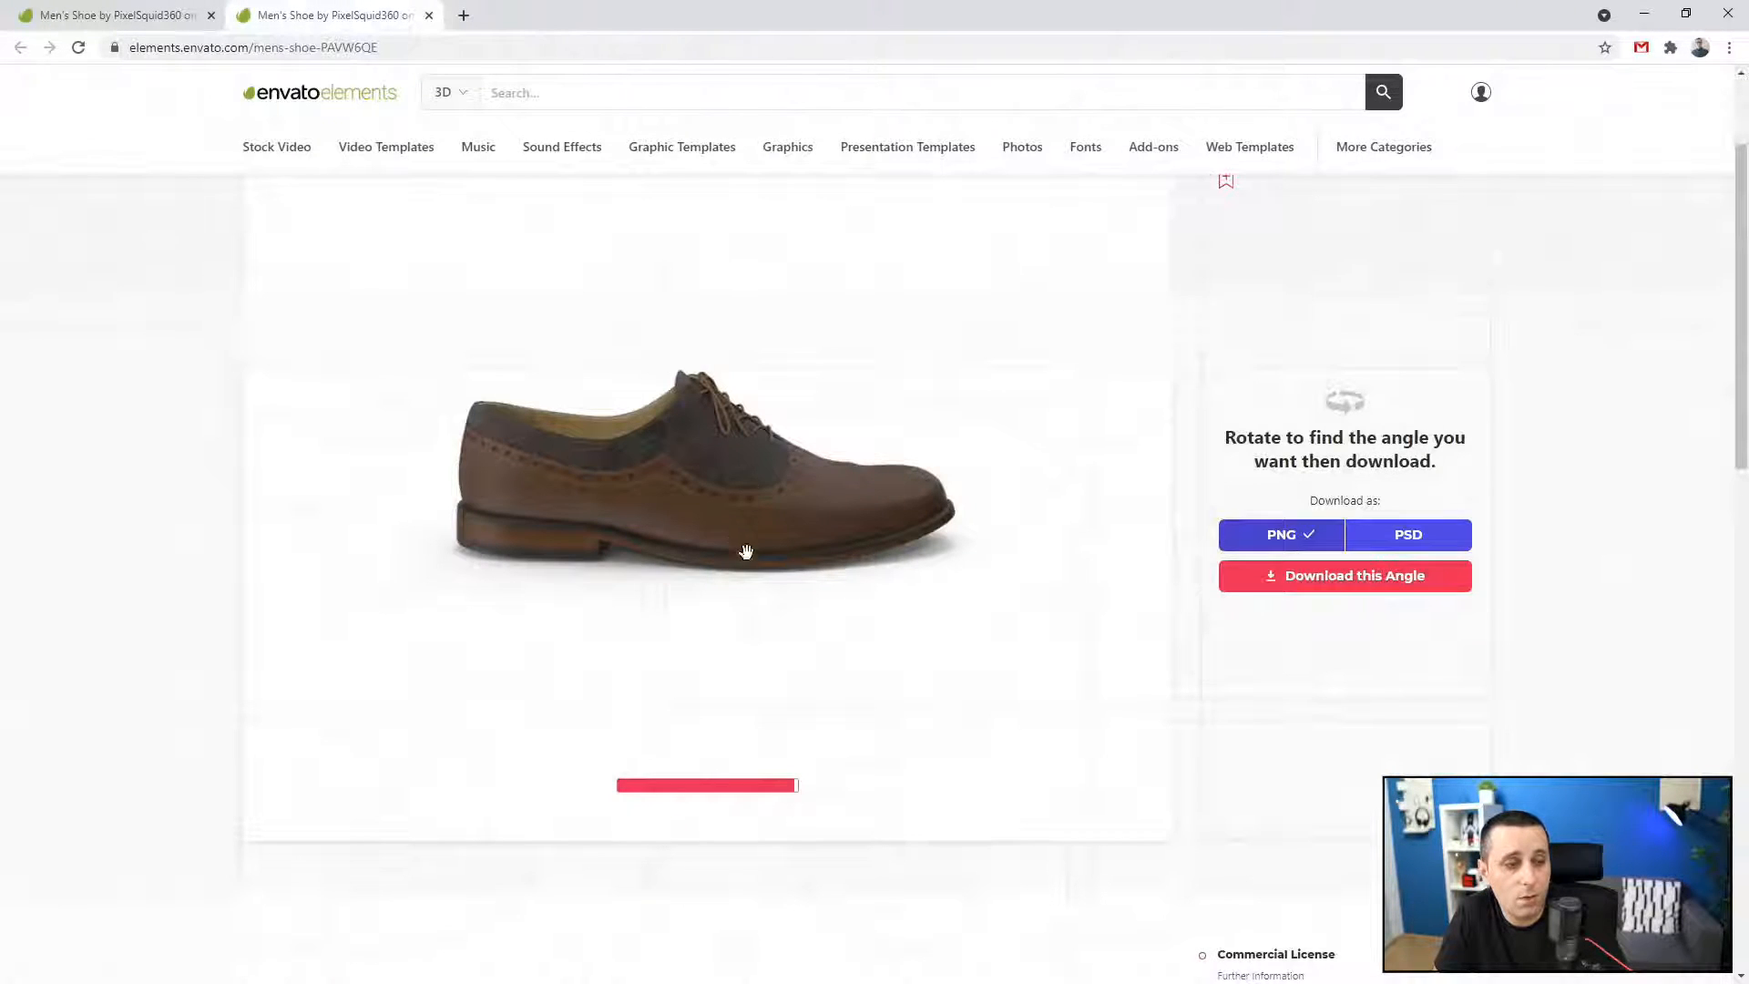
click(144, 16)
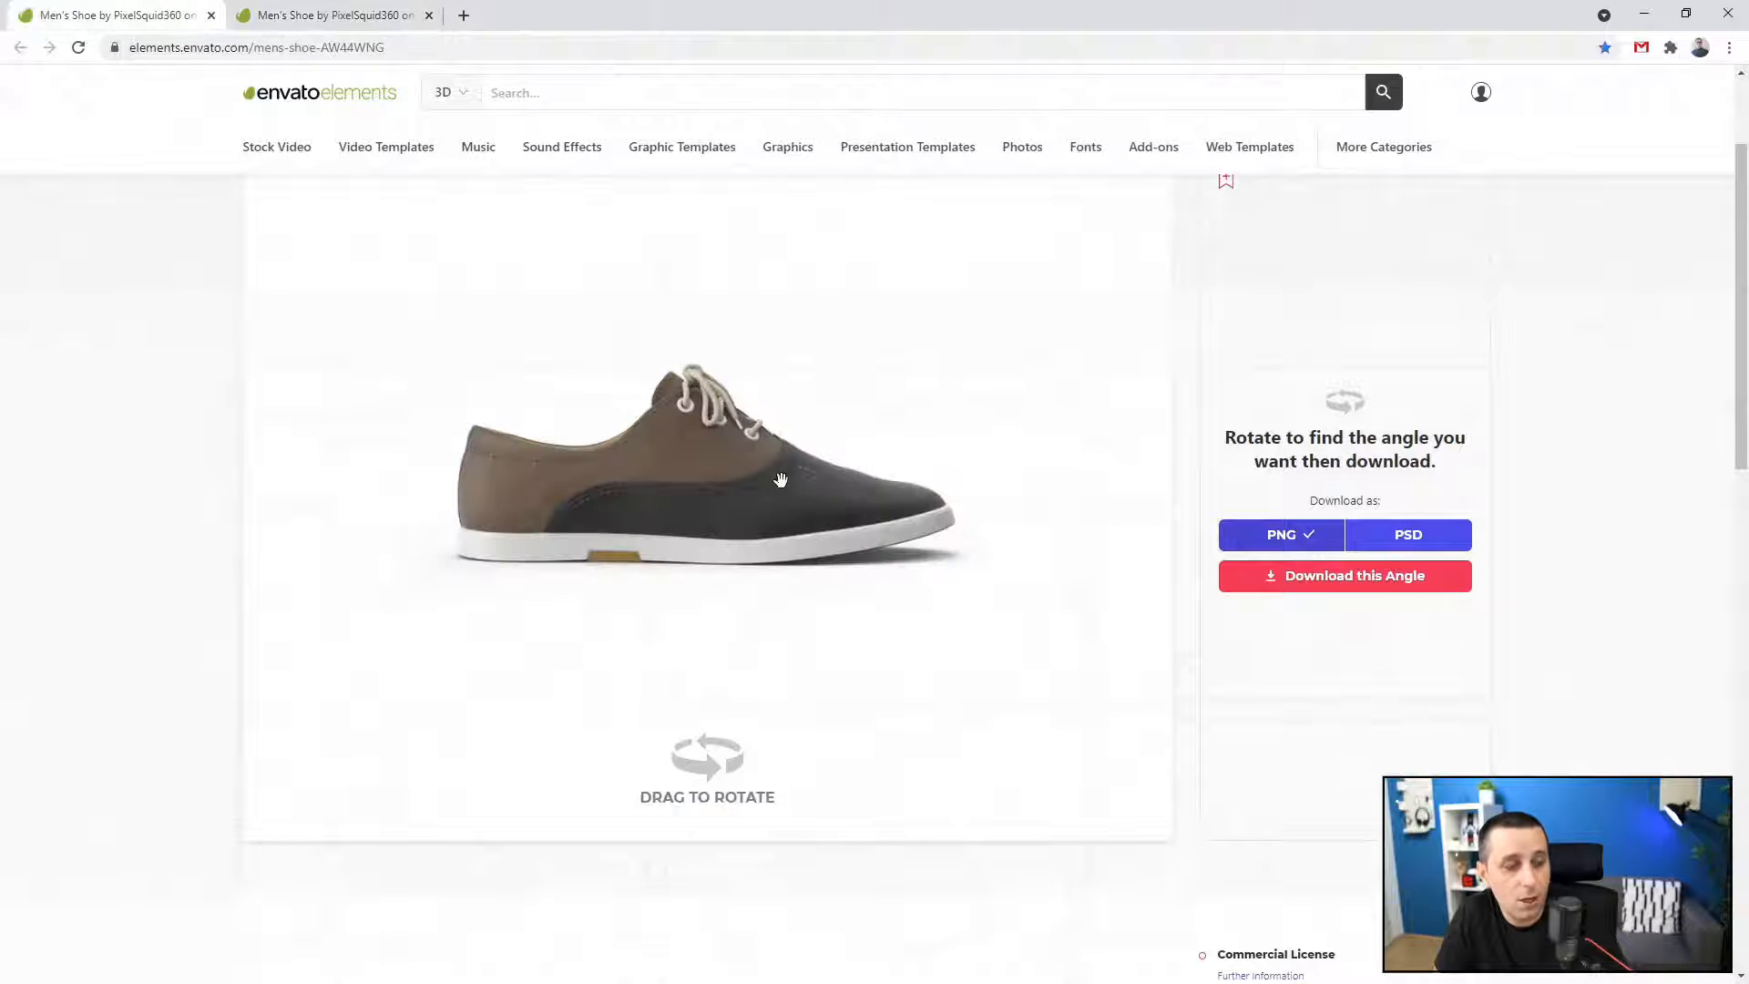
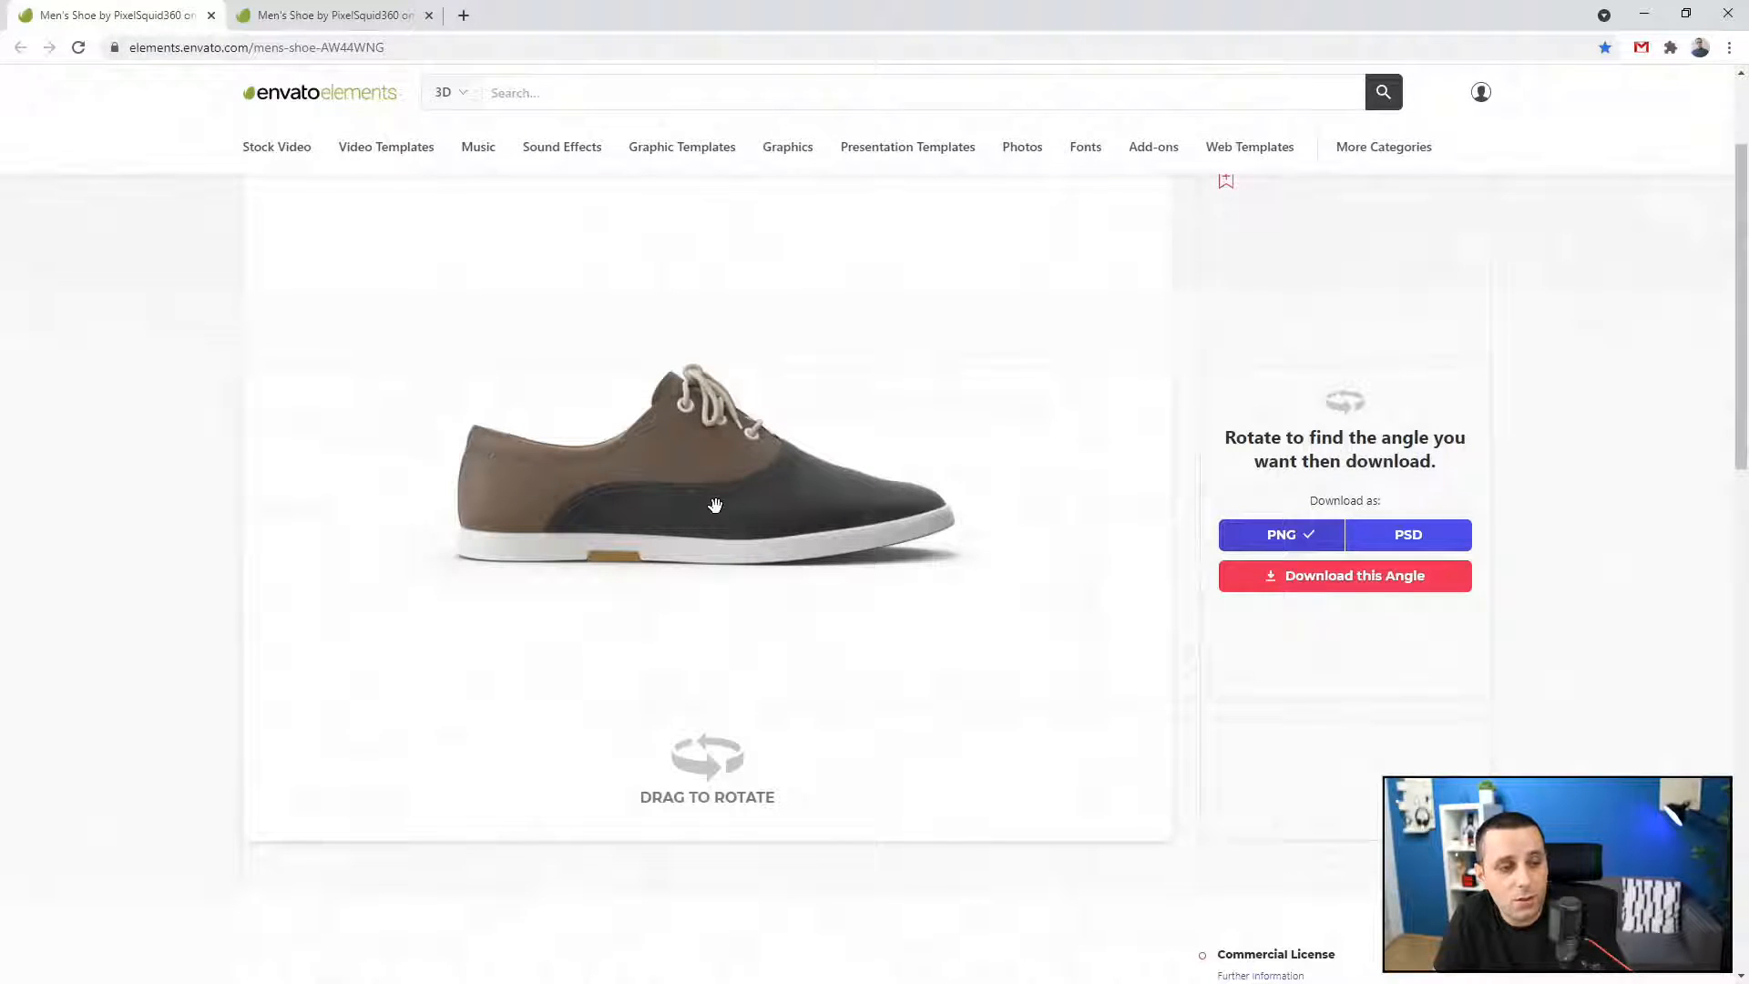
scroll(715, 505, up, 1)
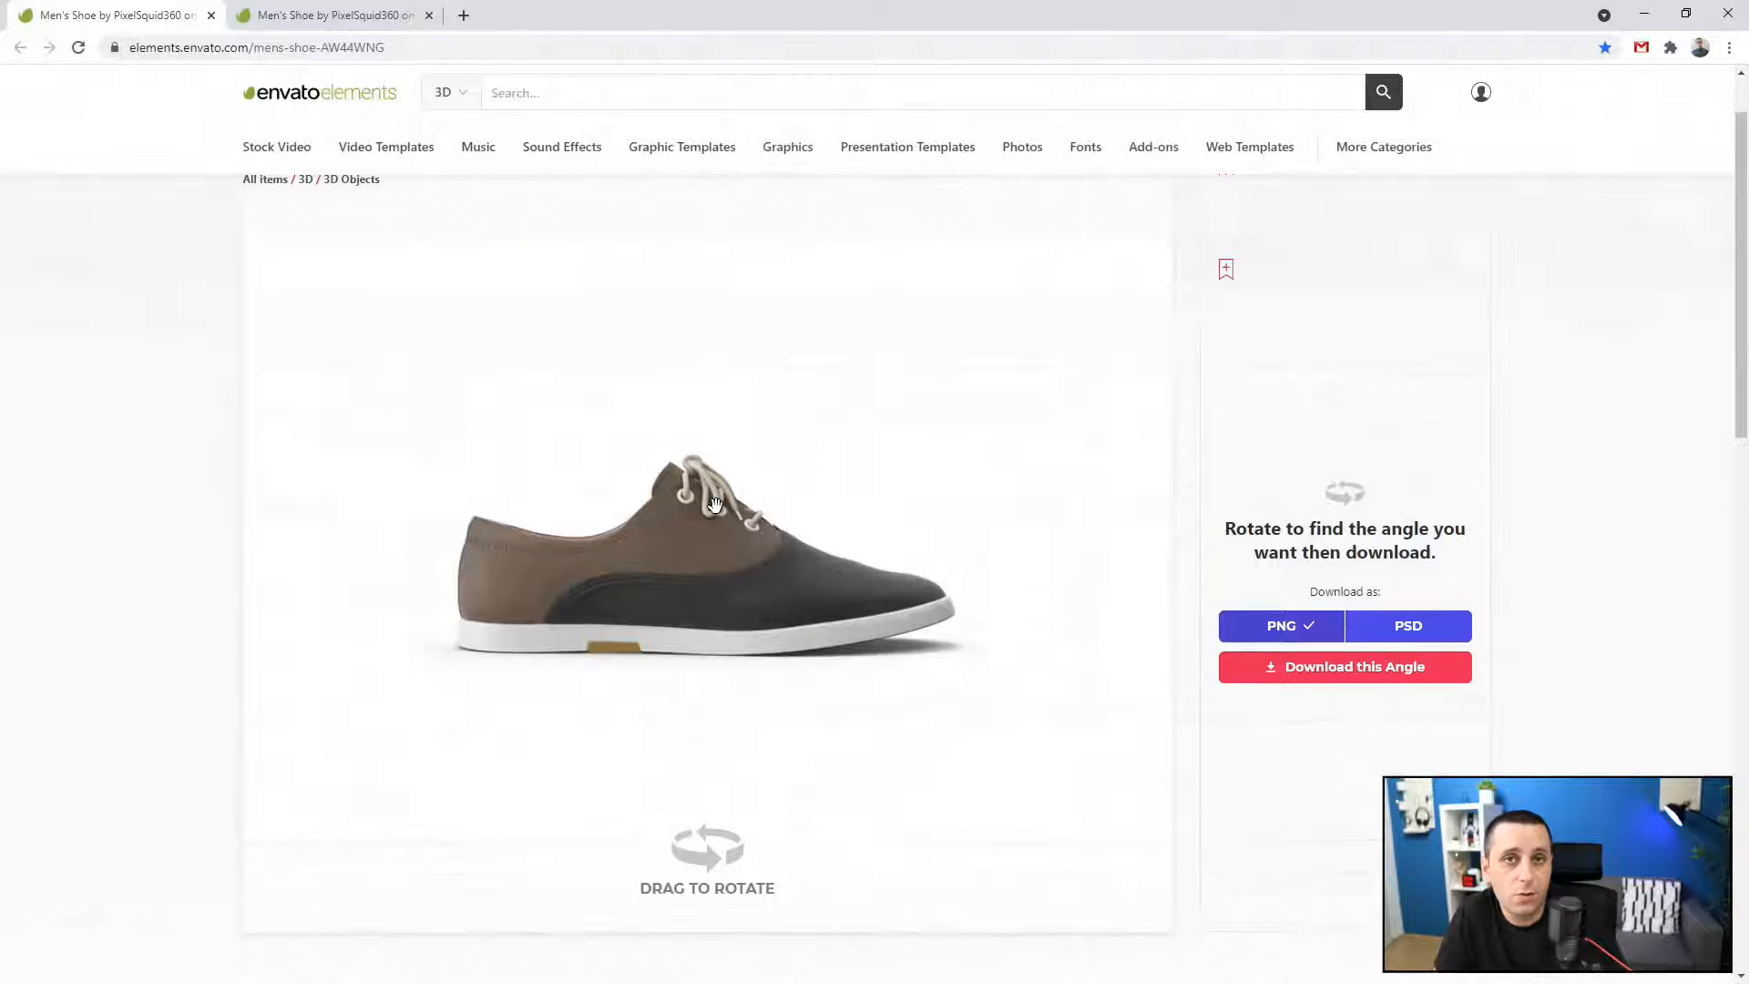
click(1644, 13)
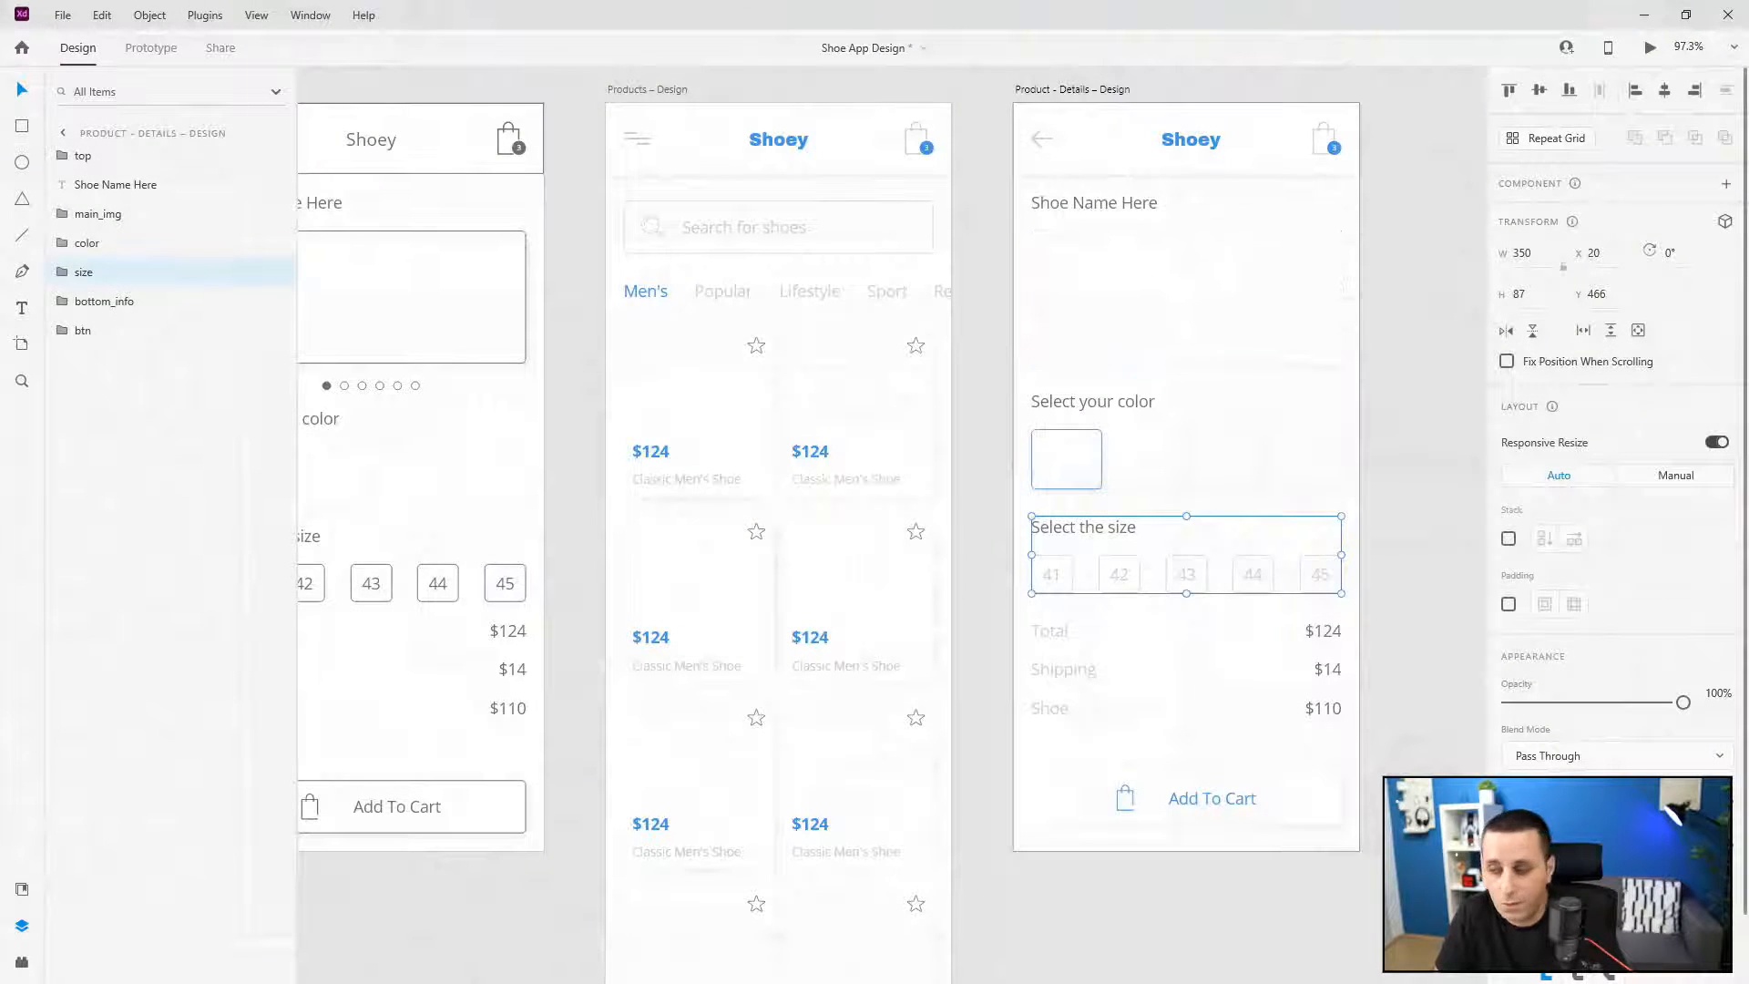
key(alt+Tab)
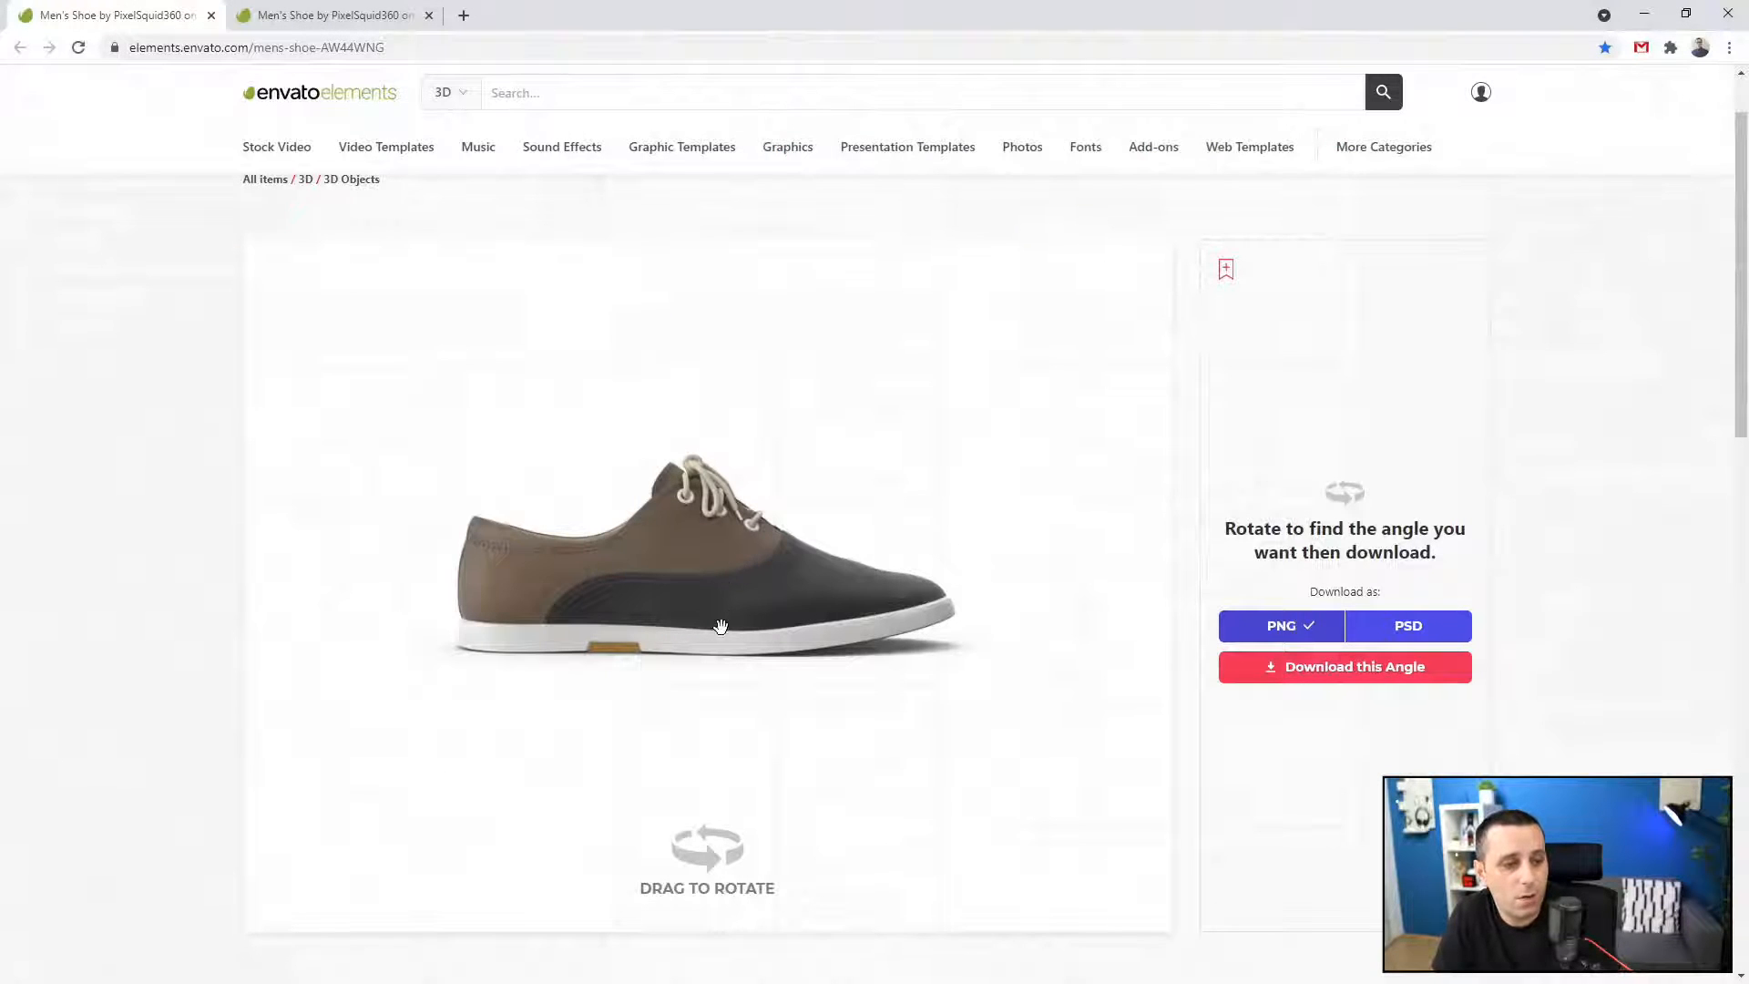
- Rotate the two-tone Men's Shoe through top, rear and three-quarter views, and close the brown shoe's tab
drag(799, 585, 671, 648)
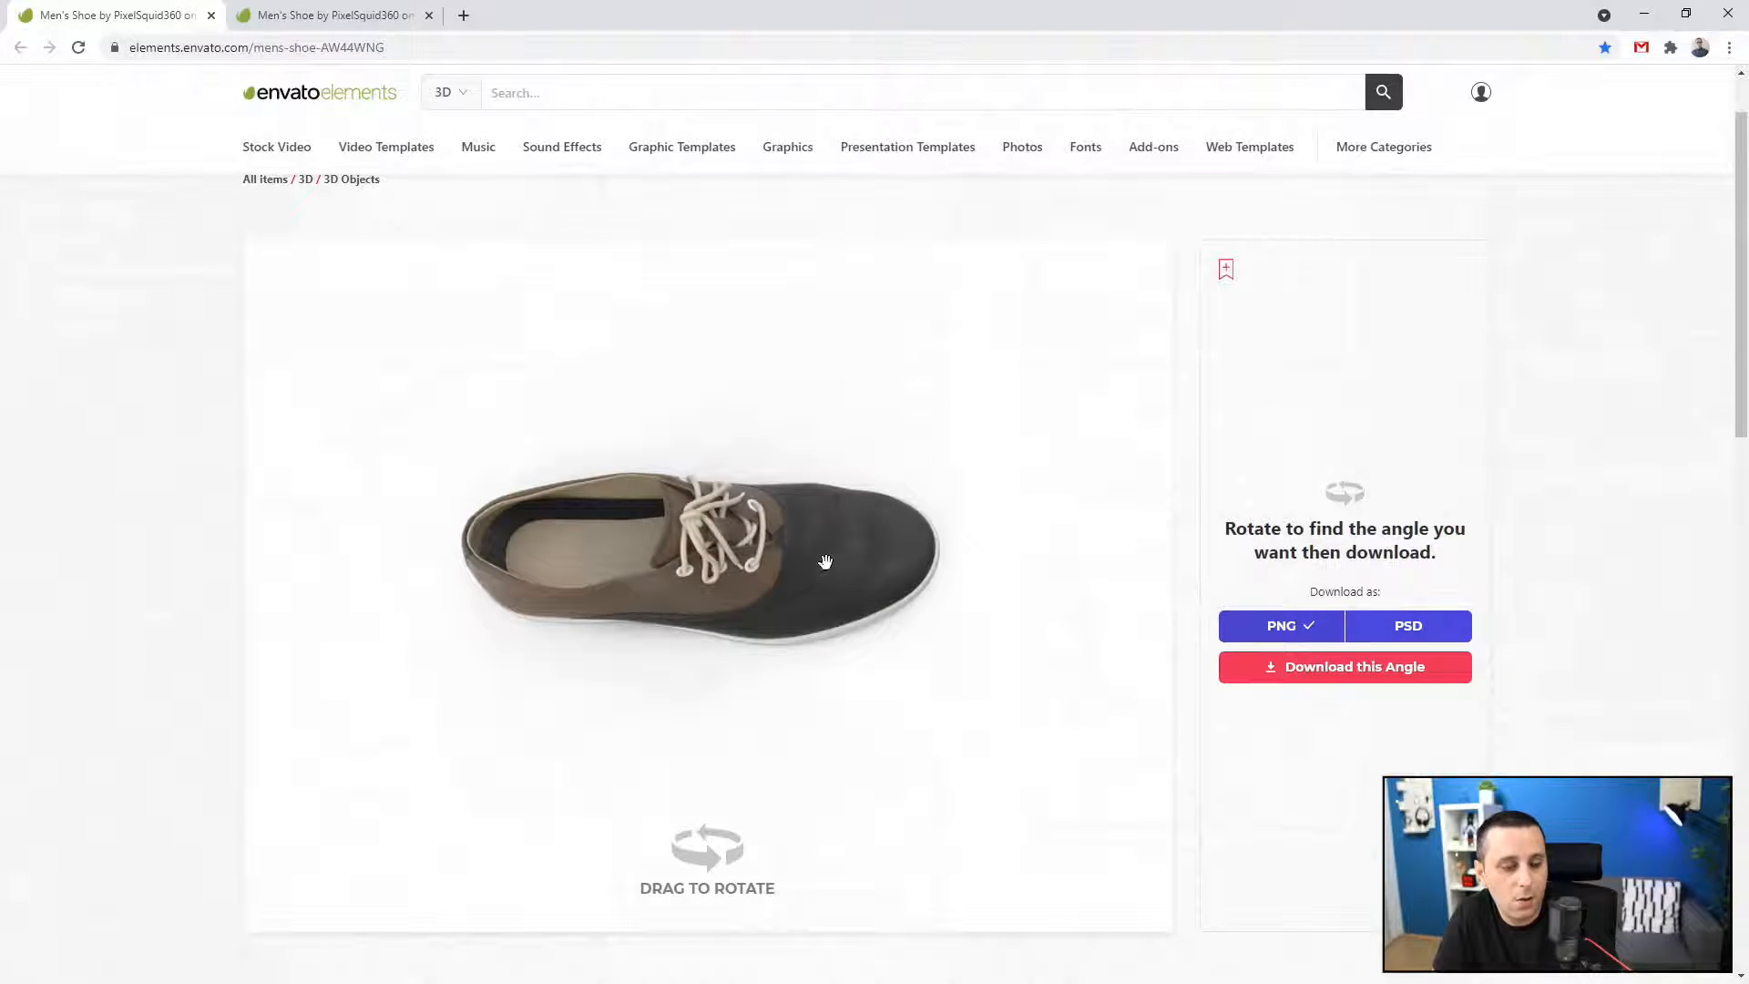
drag(716, 571, 719, 511)
mouse_move(839, 588)
mouse_down()
mouse_move(792, 593)
mouse_move(831, 607)
mouse_move(759, 599)
mouse_move(735, 622)
mouse_move(765, 632)
mouse_move(750, 572)
mouse_move(894, 562)
mouse_move(841, 597)
mouse_up()
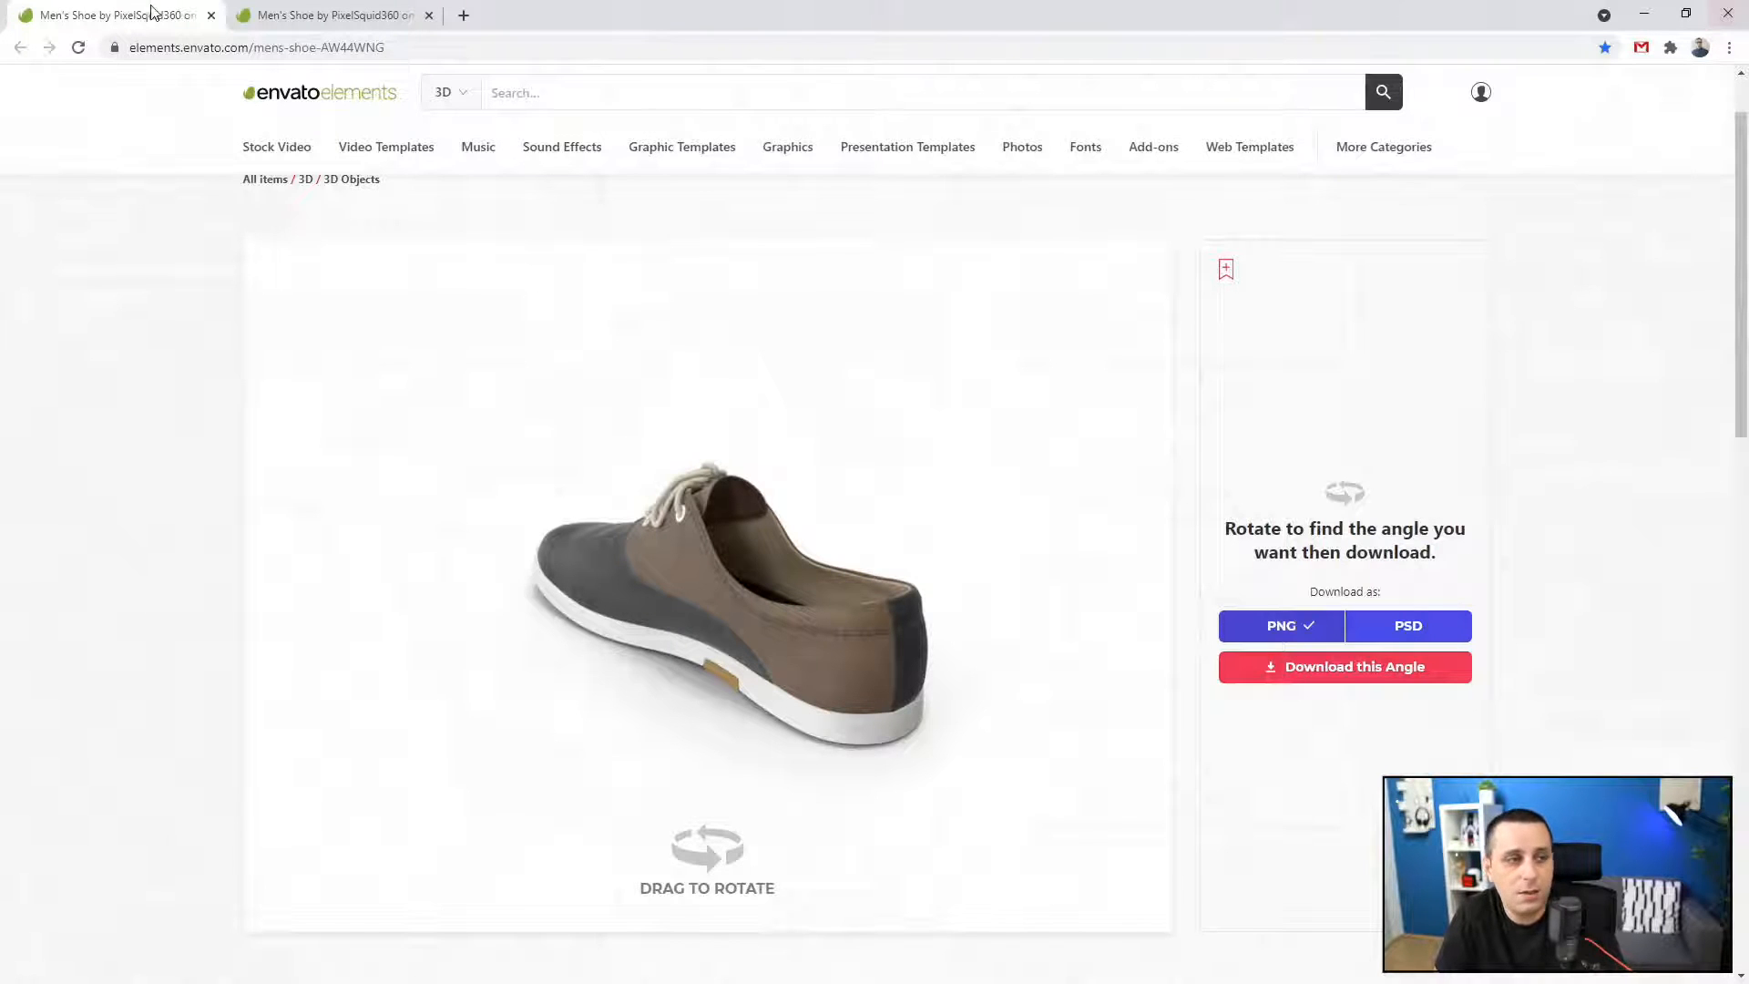
click(429, 15)
drag(820, 616, 754, 670)
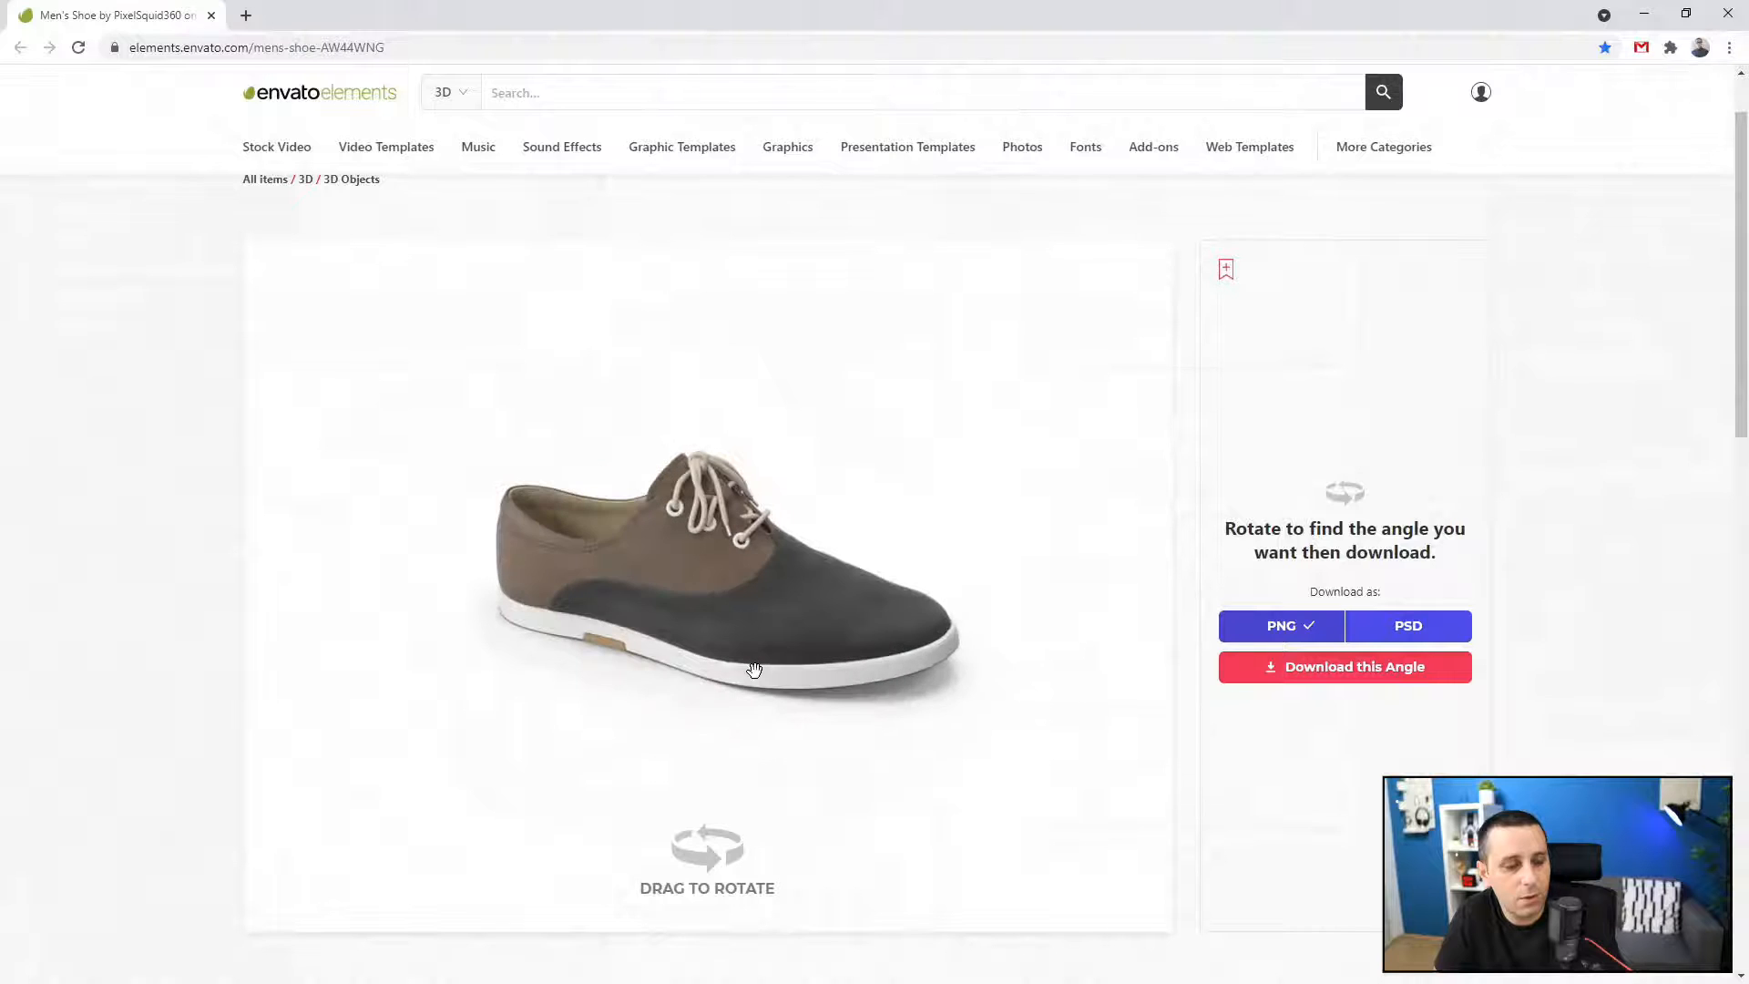
- Switch to File Explorer and look through the Main shoe, main shoe colors and All shoes folders in Shoe App Images
key(alt+Tab)
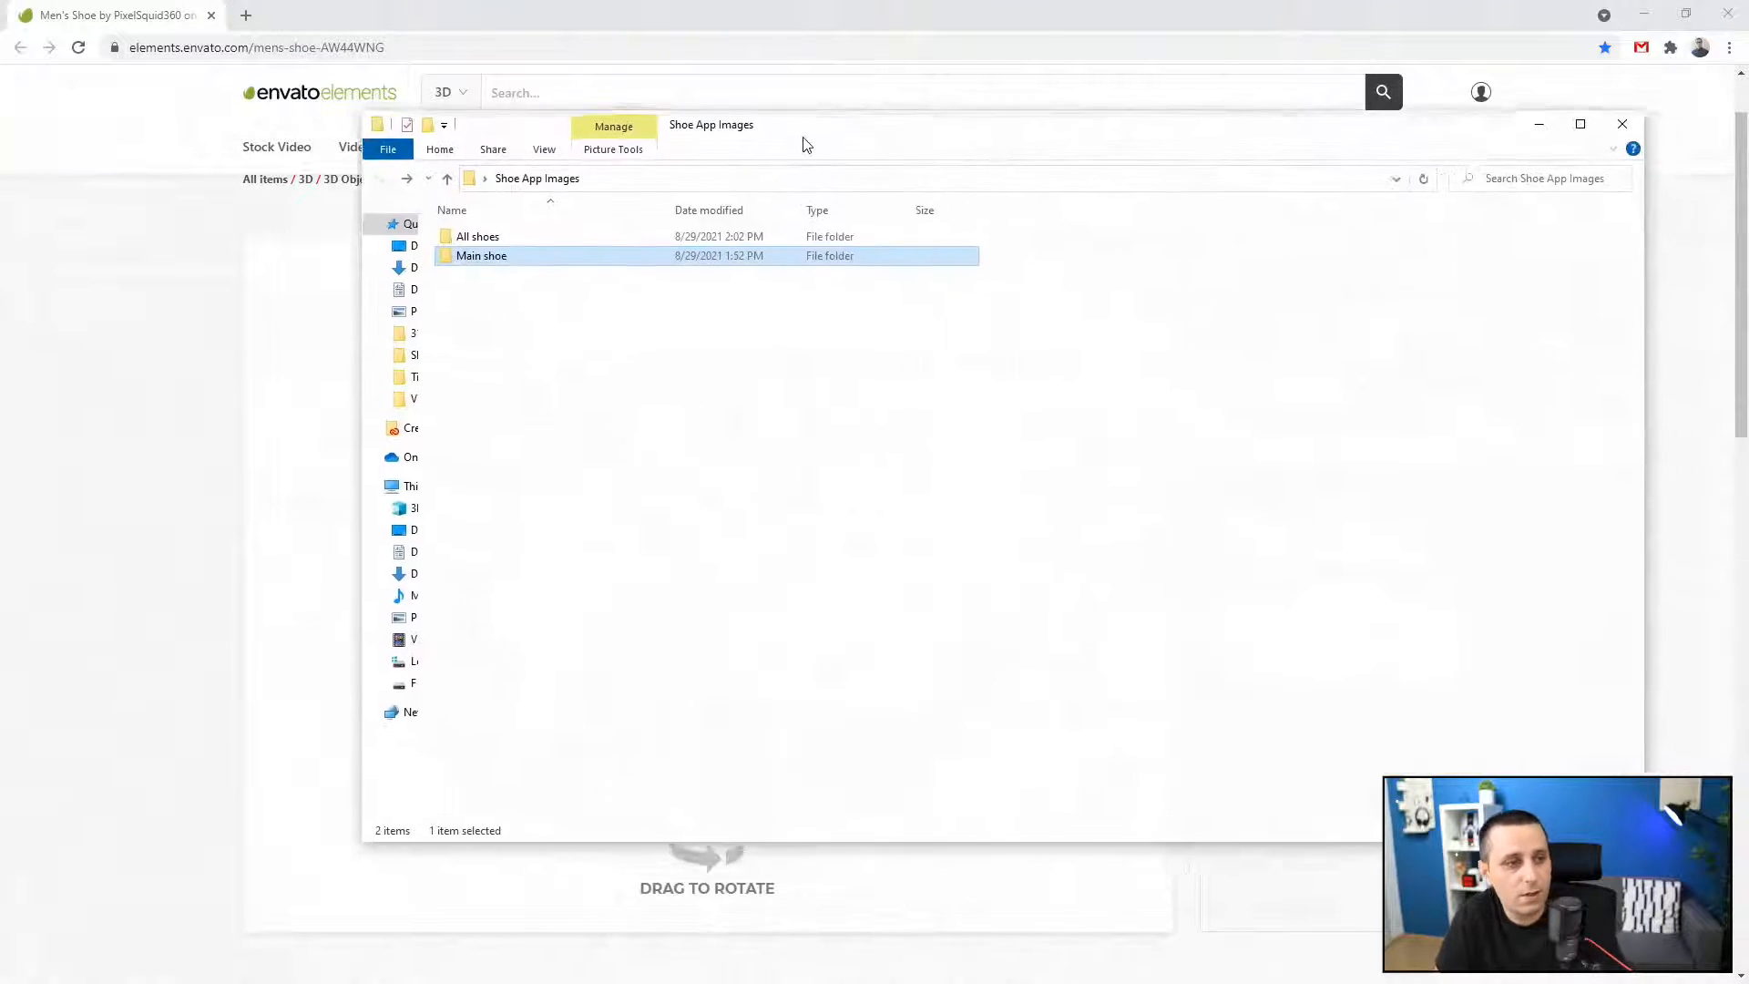
double_click(433, 265)
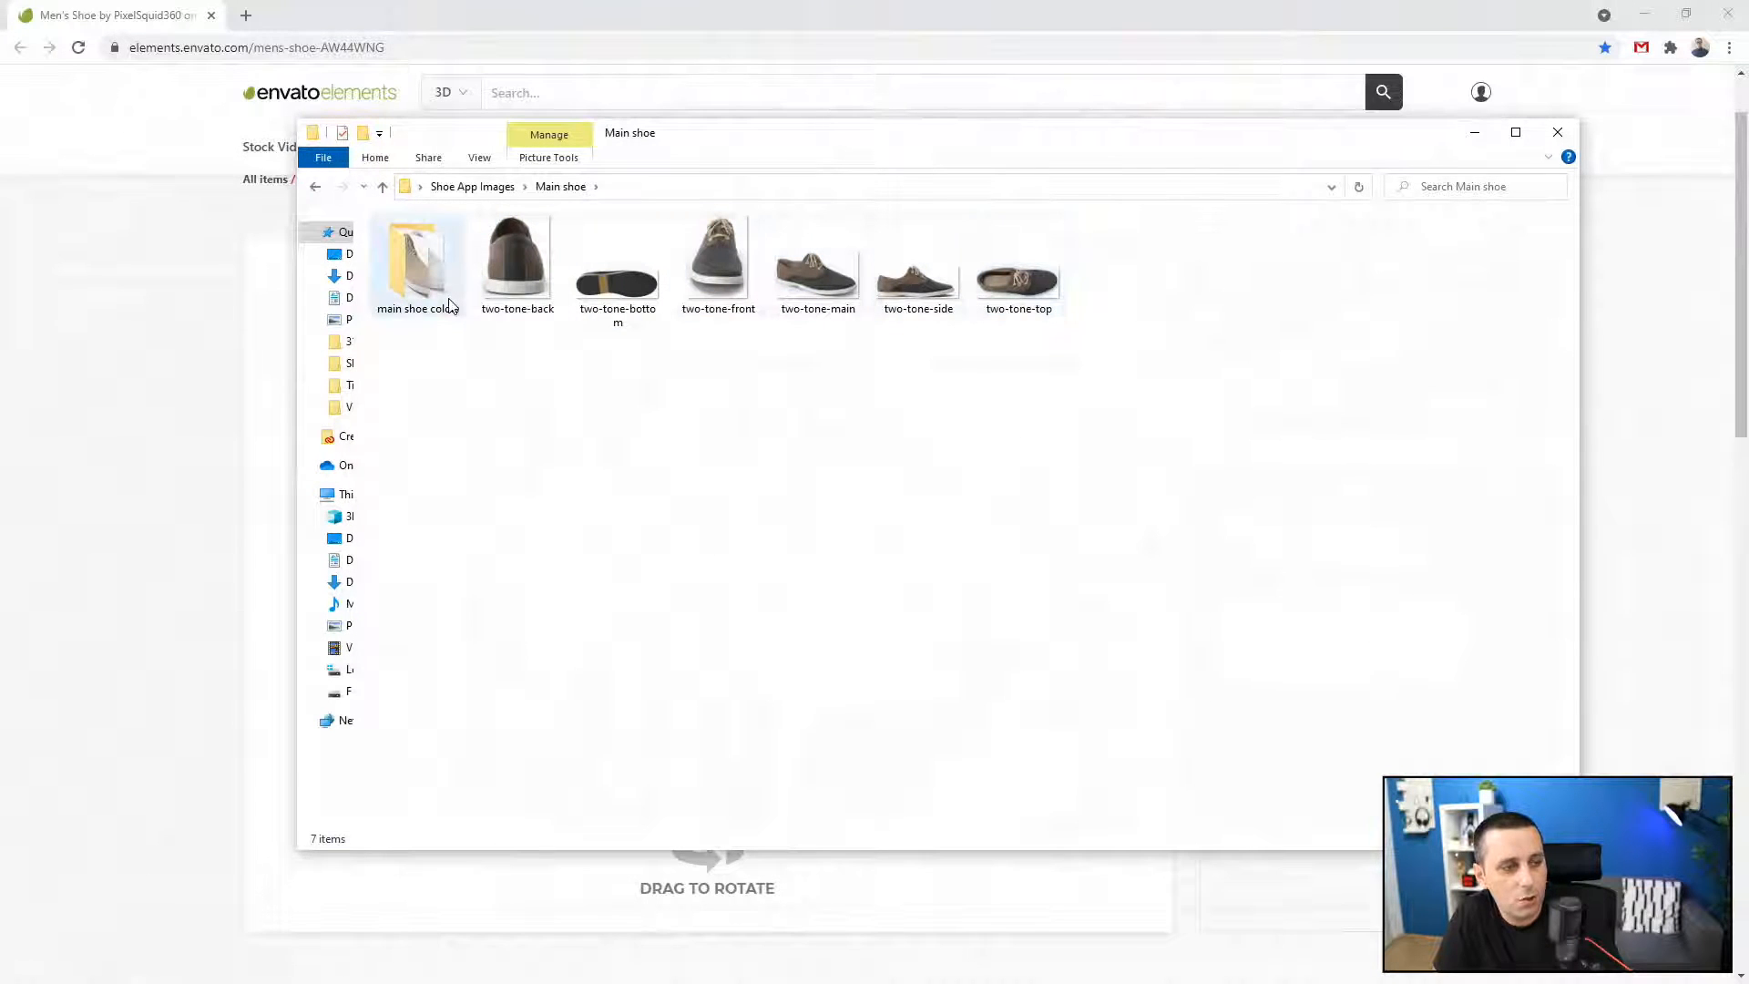
double_click(422, 270)
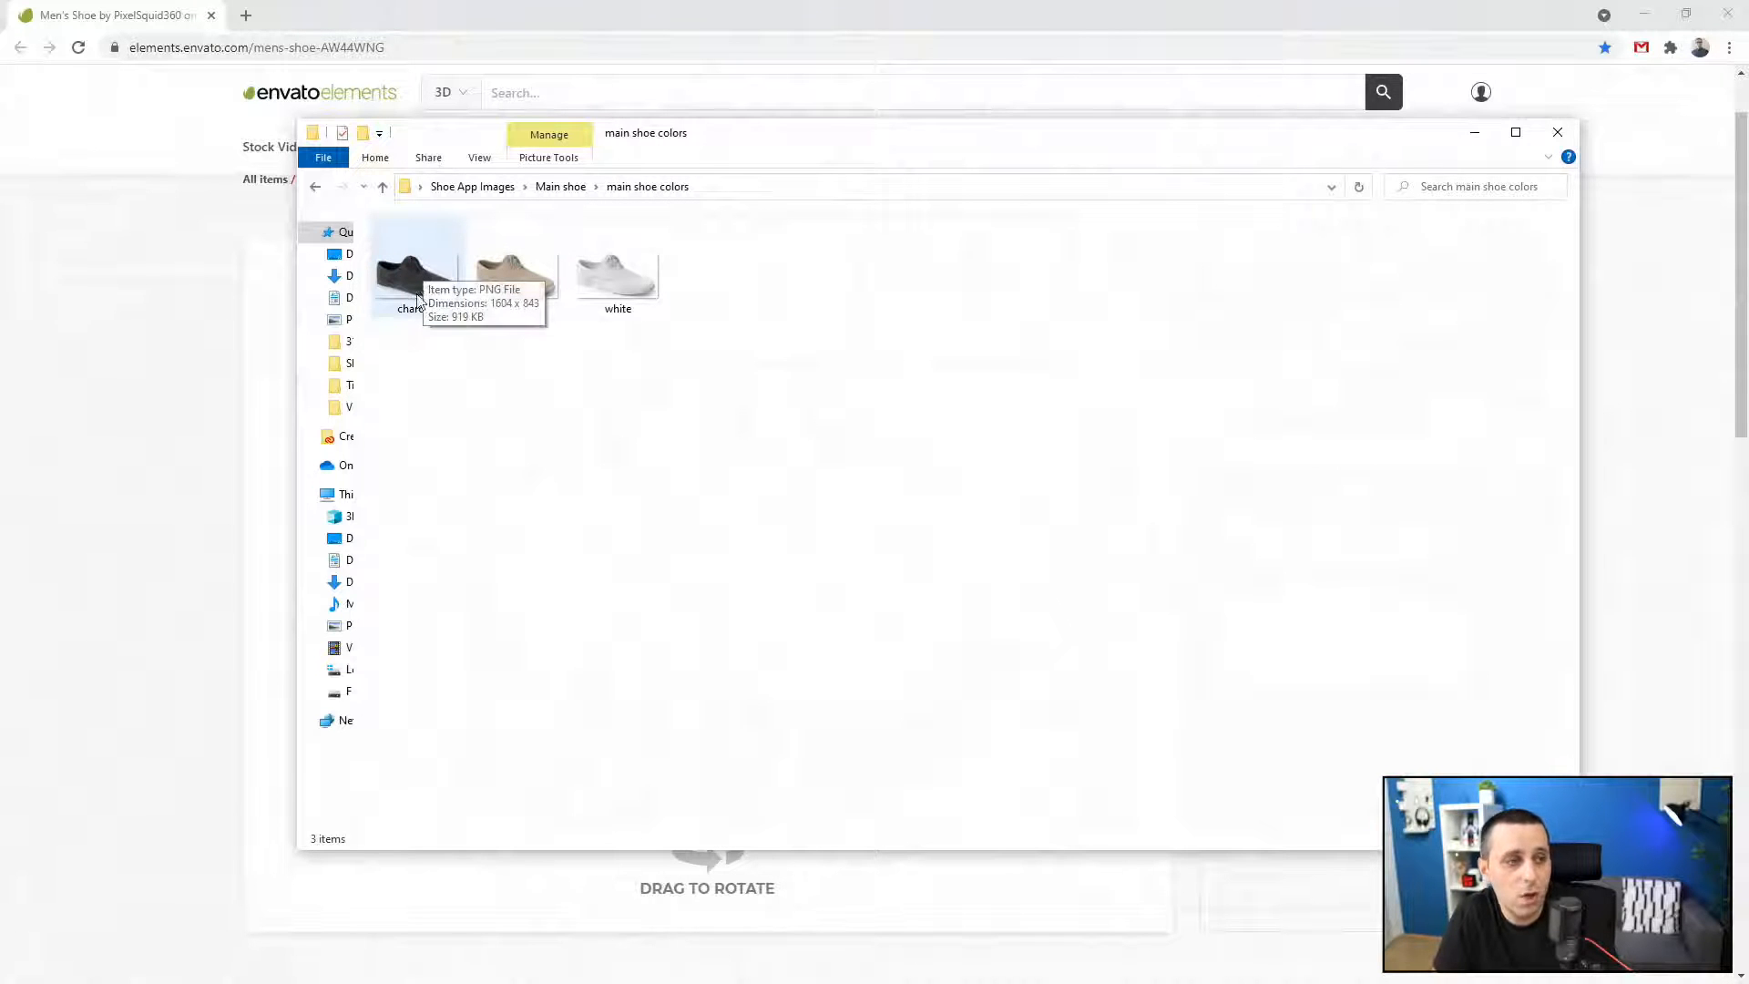
key(alt+Left)
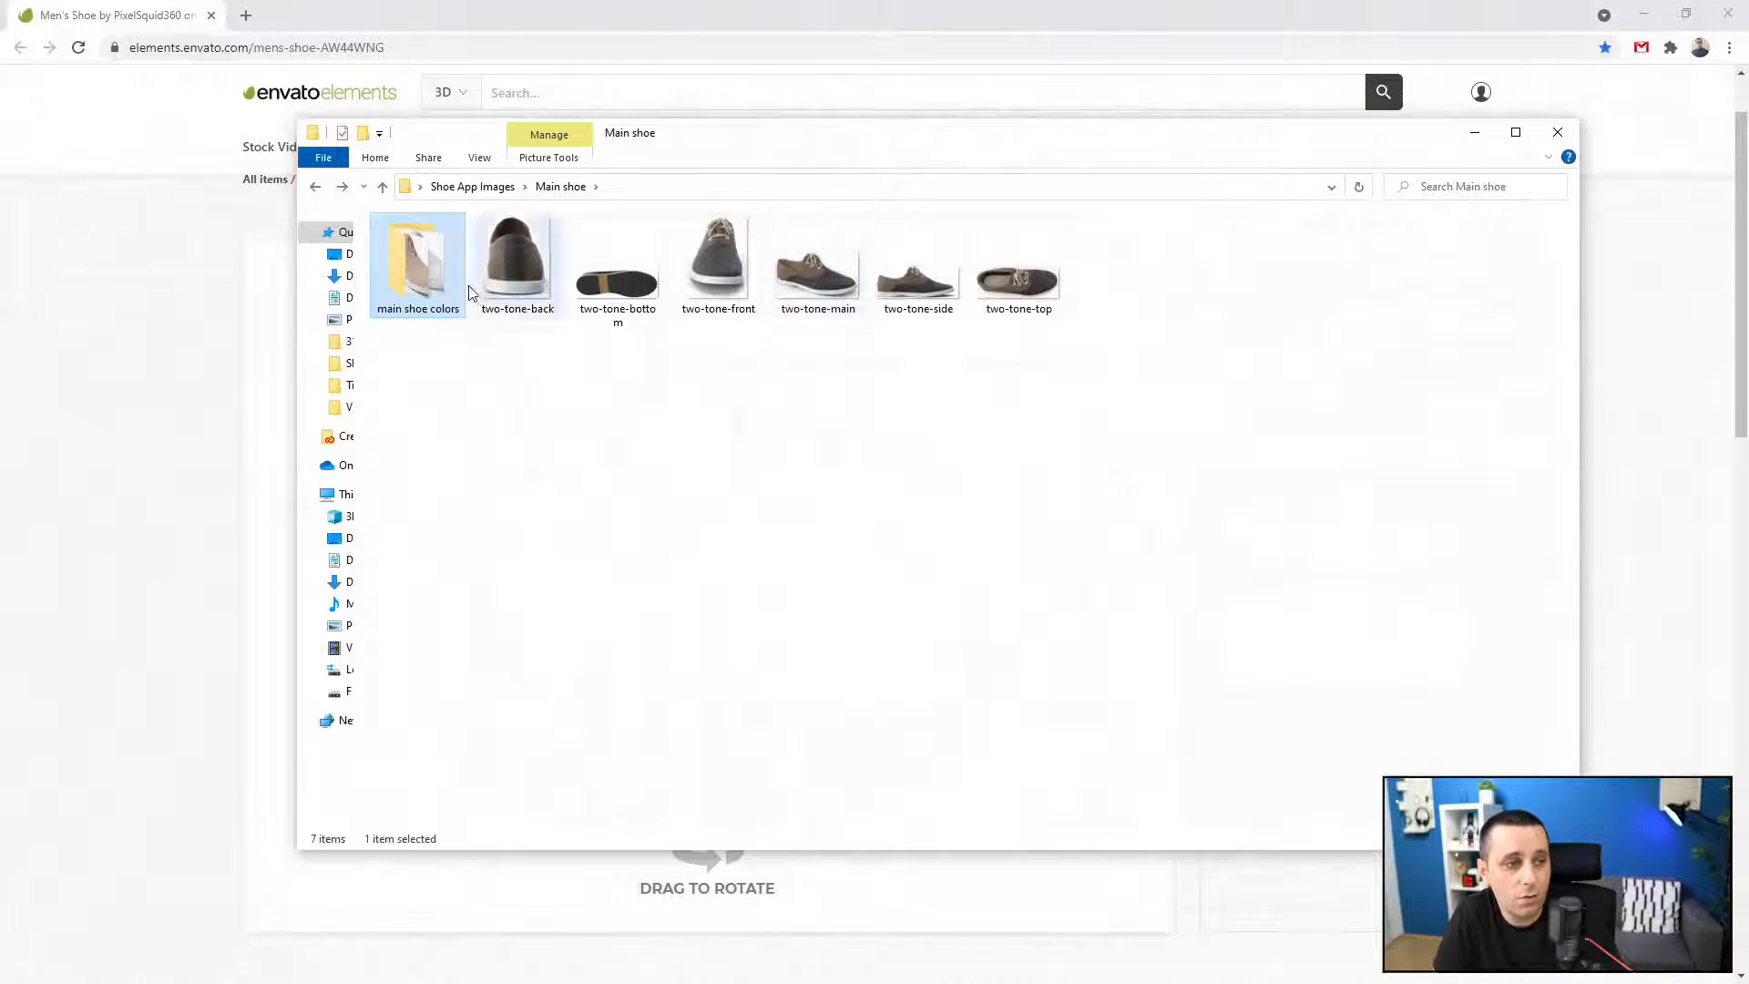
key(alt+Left)
double_click(446, 244)
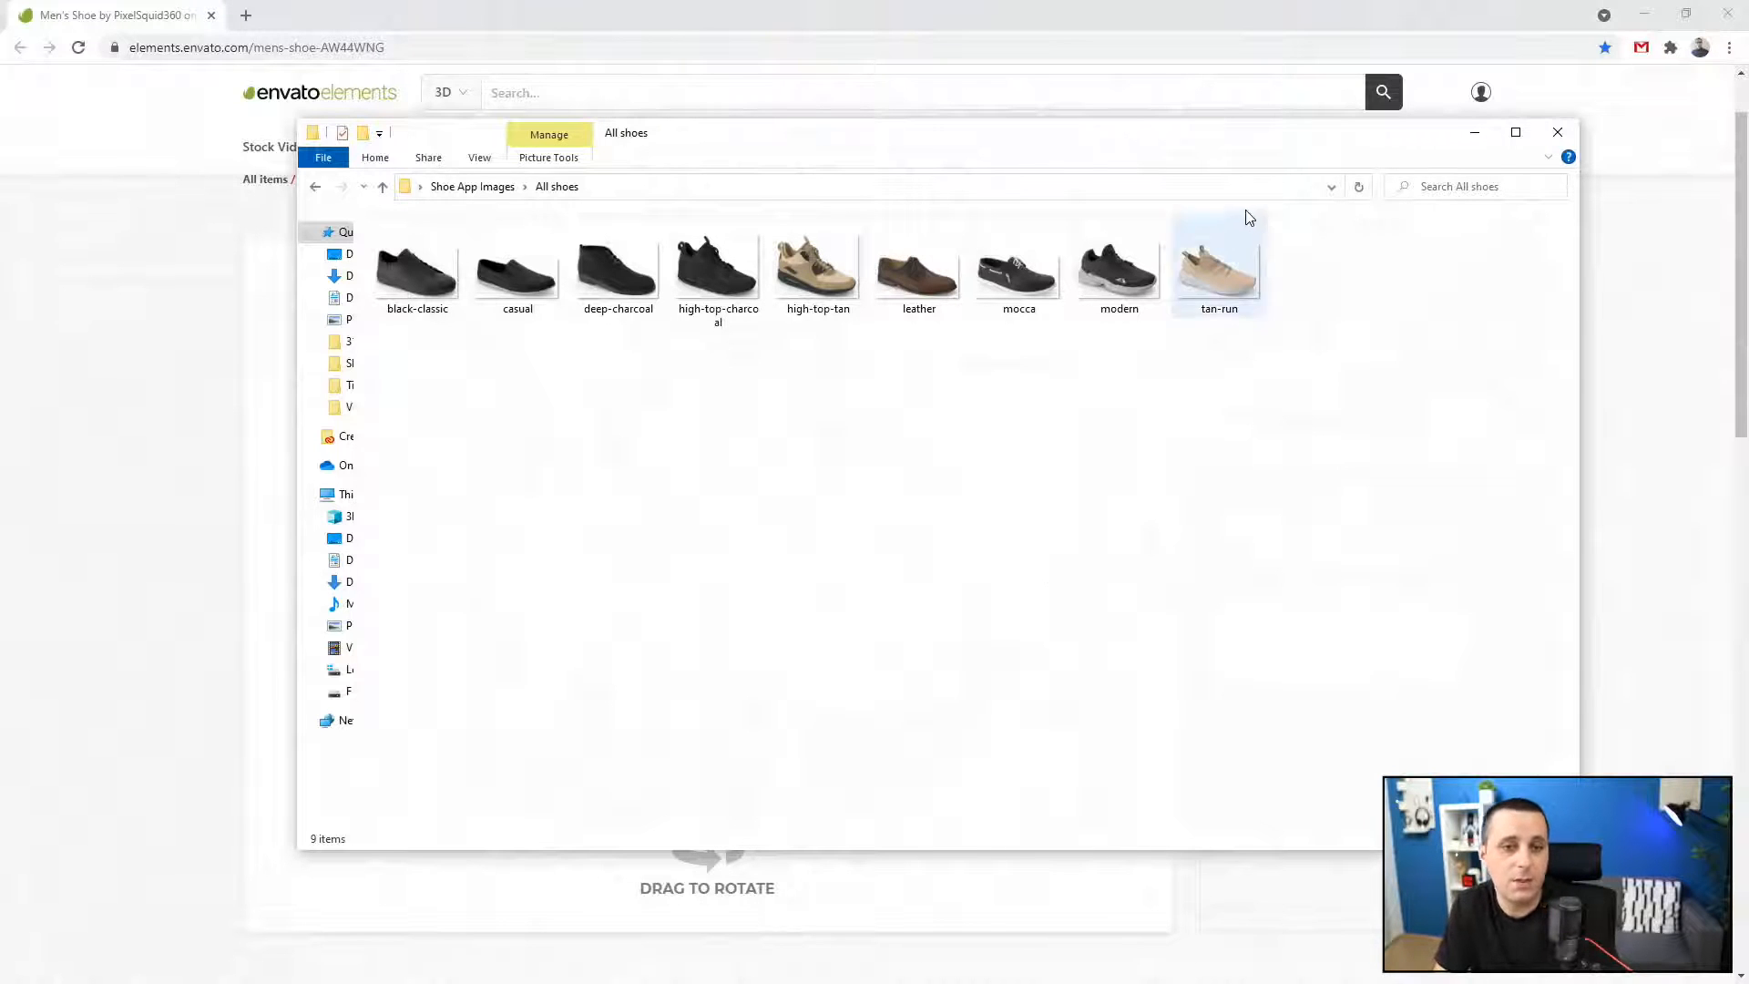
click(1473, 133)
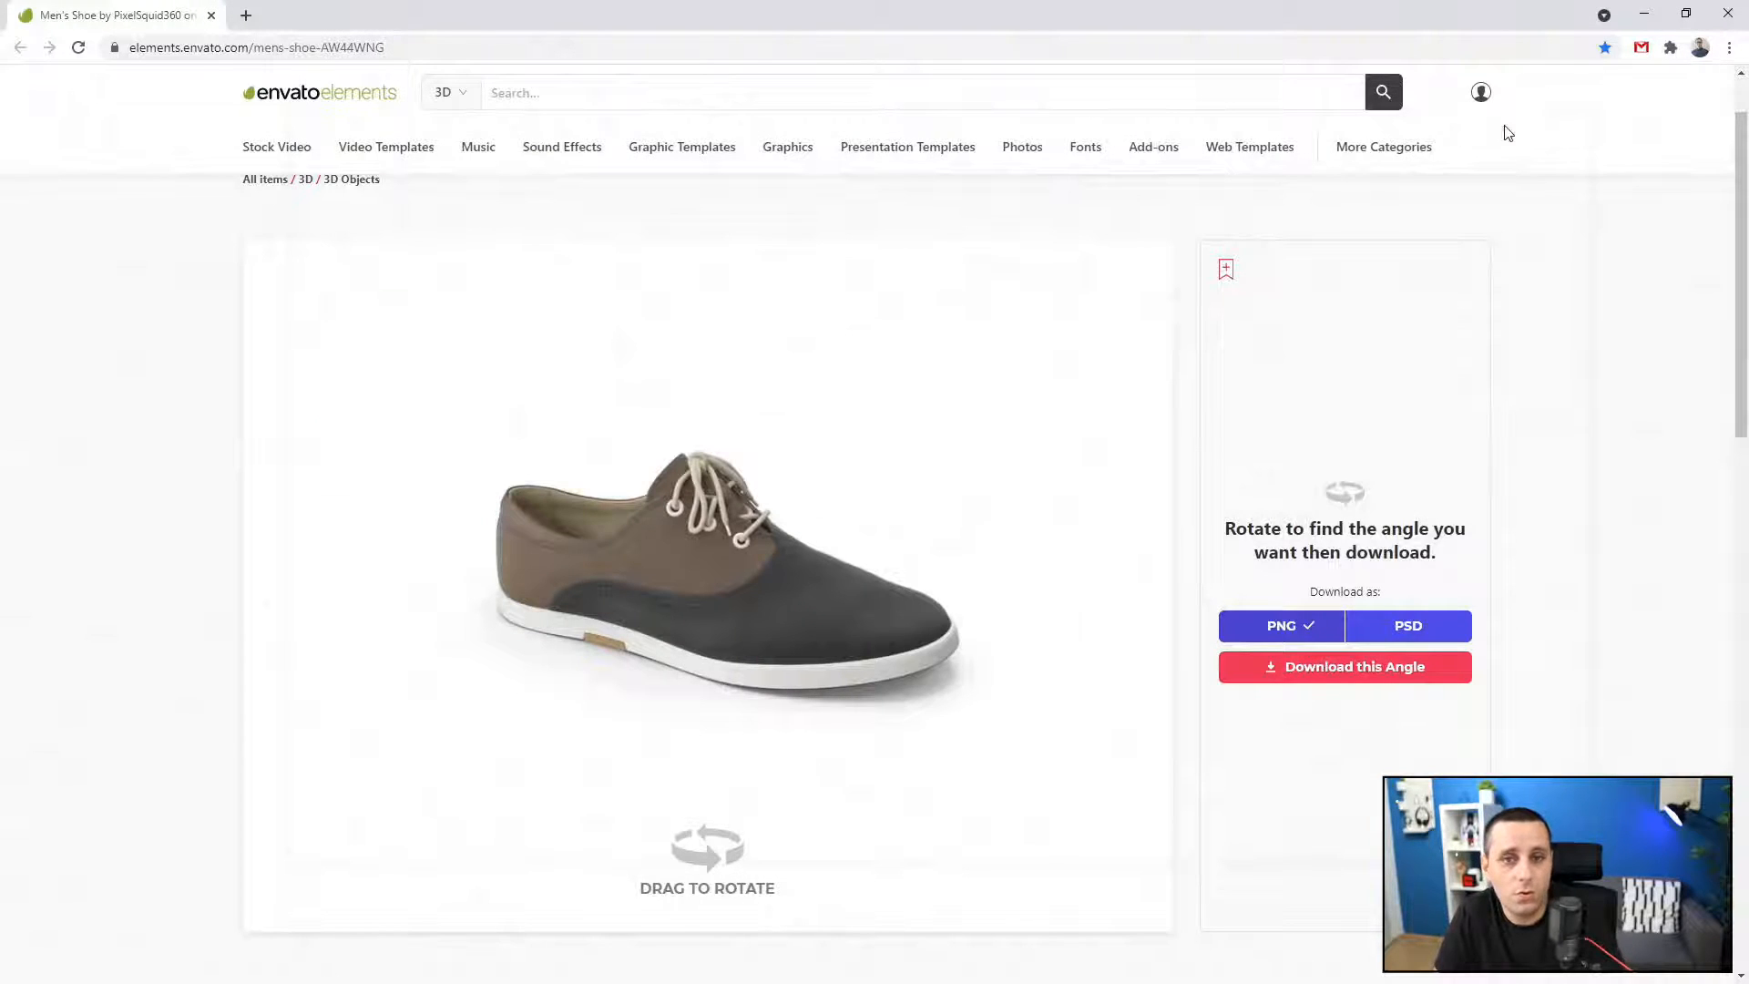
- Switch to Adobe XD and select the item_img placeholder inside the first product card on the Products – Design artboard
click(1643, 14)
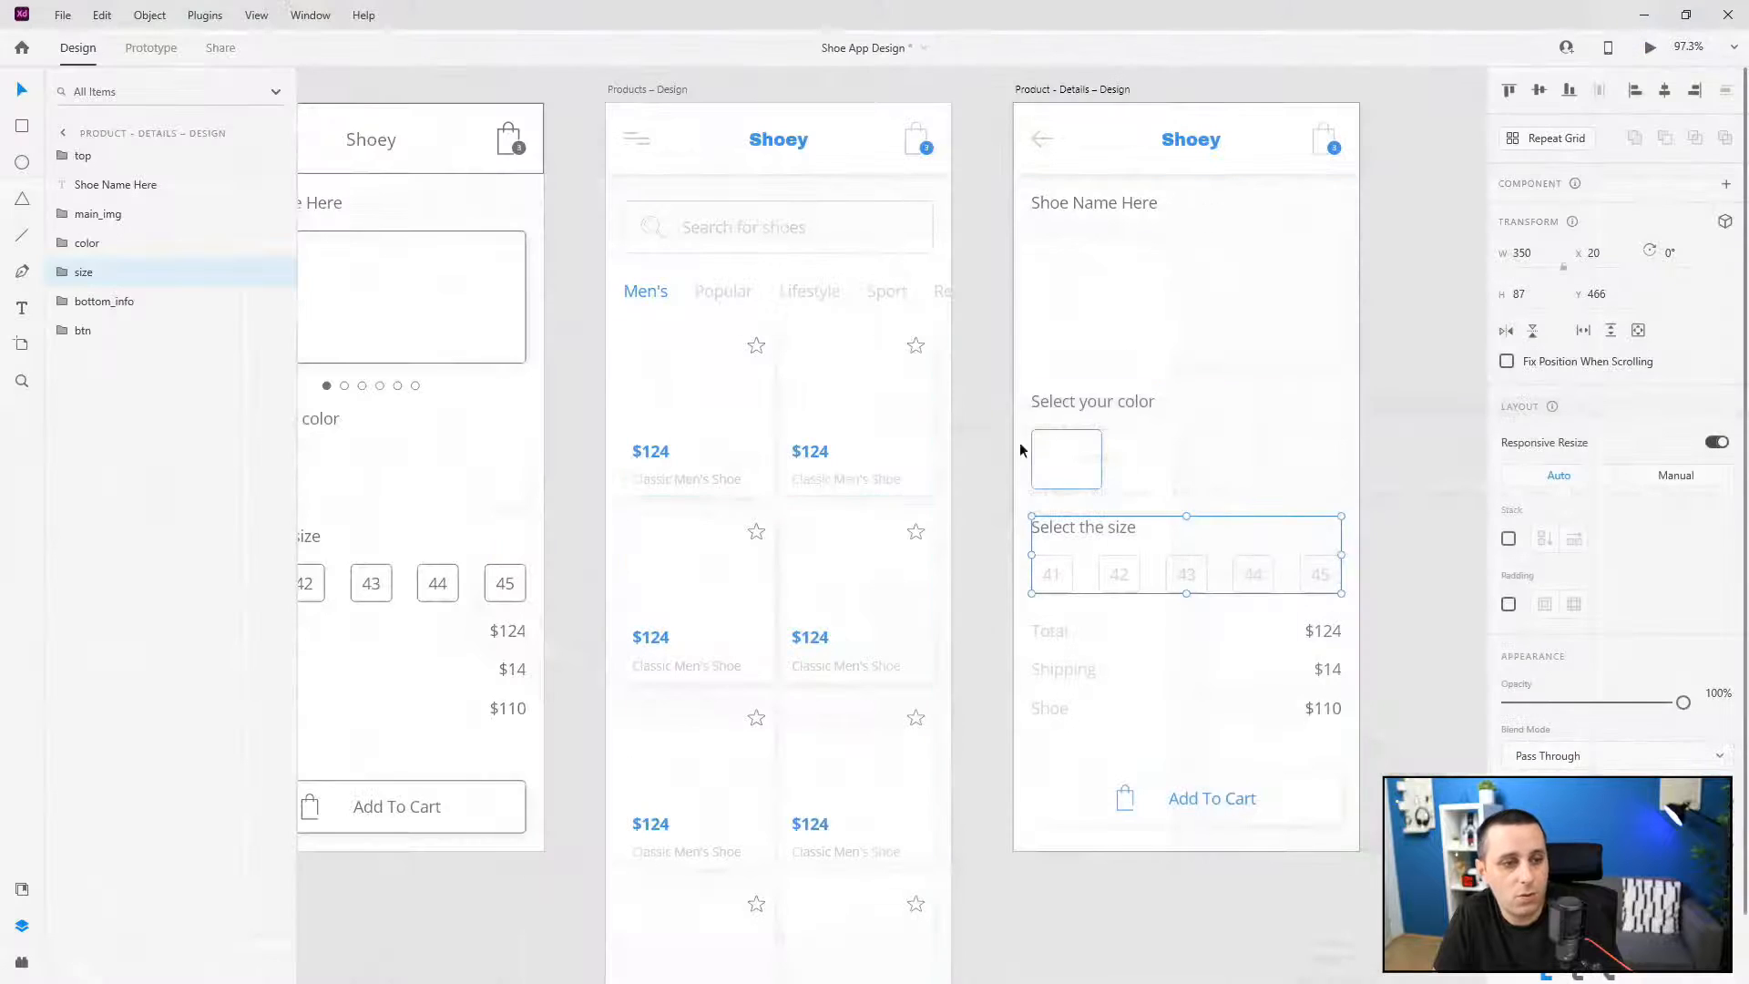
click(685, 412)
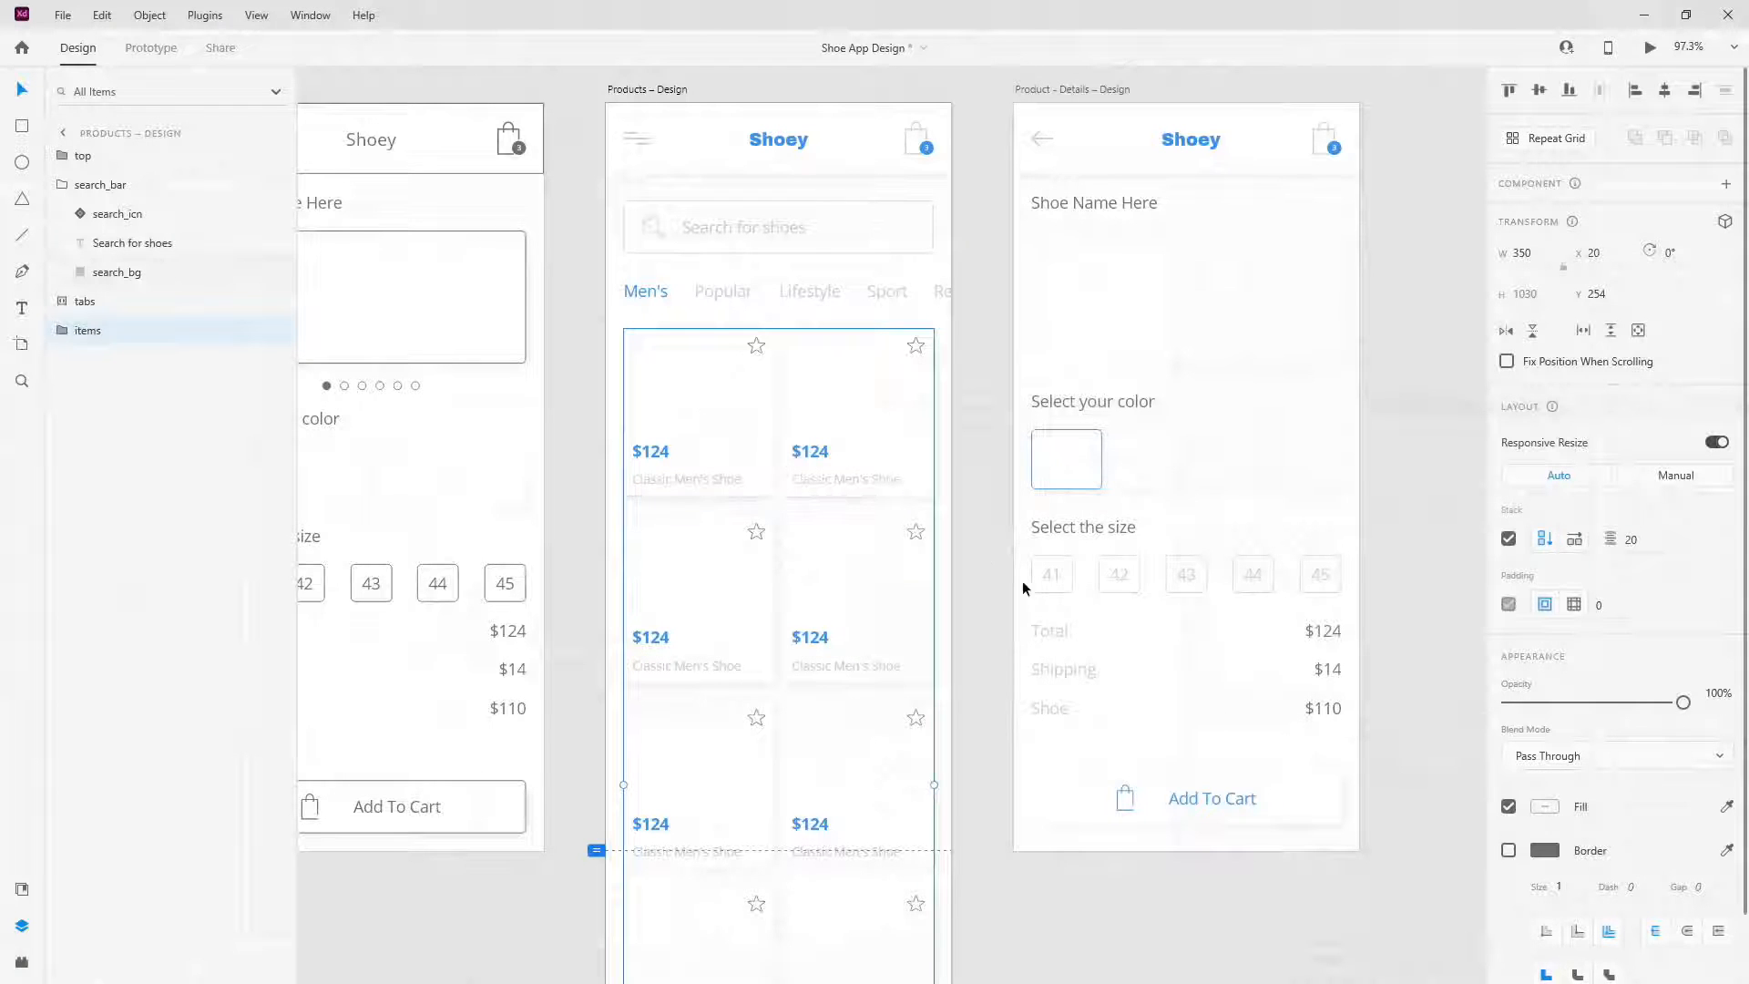
scroll(1115, 439, down, 3)
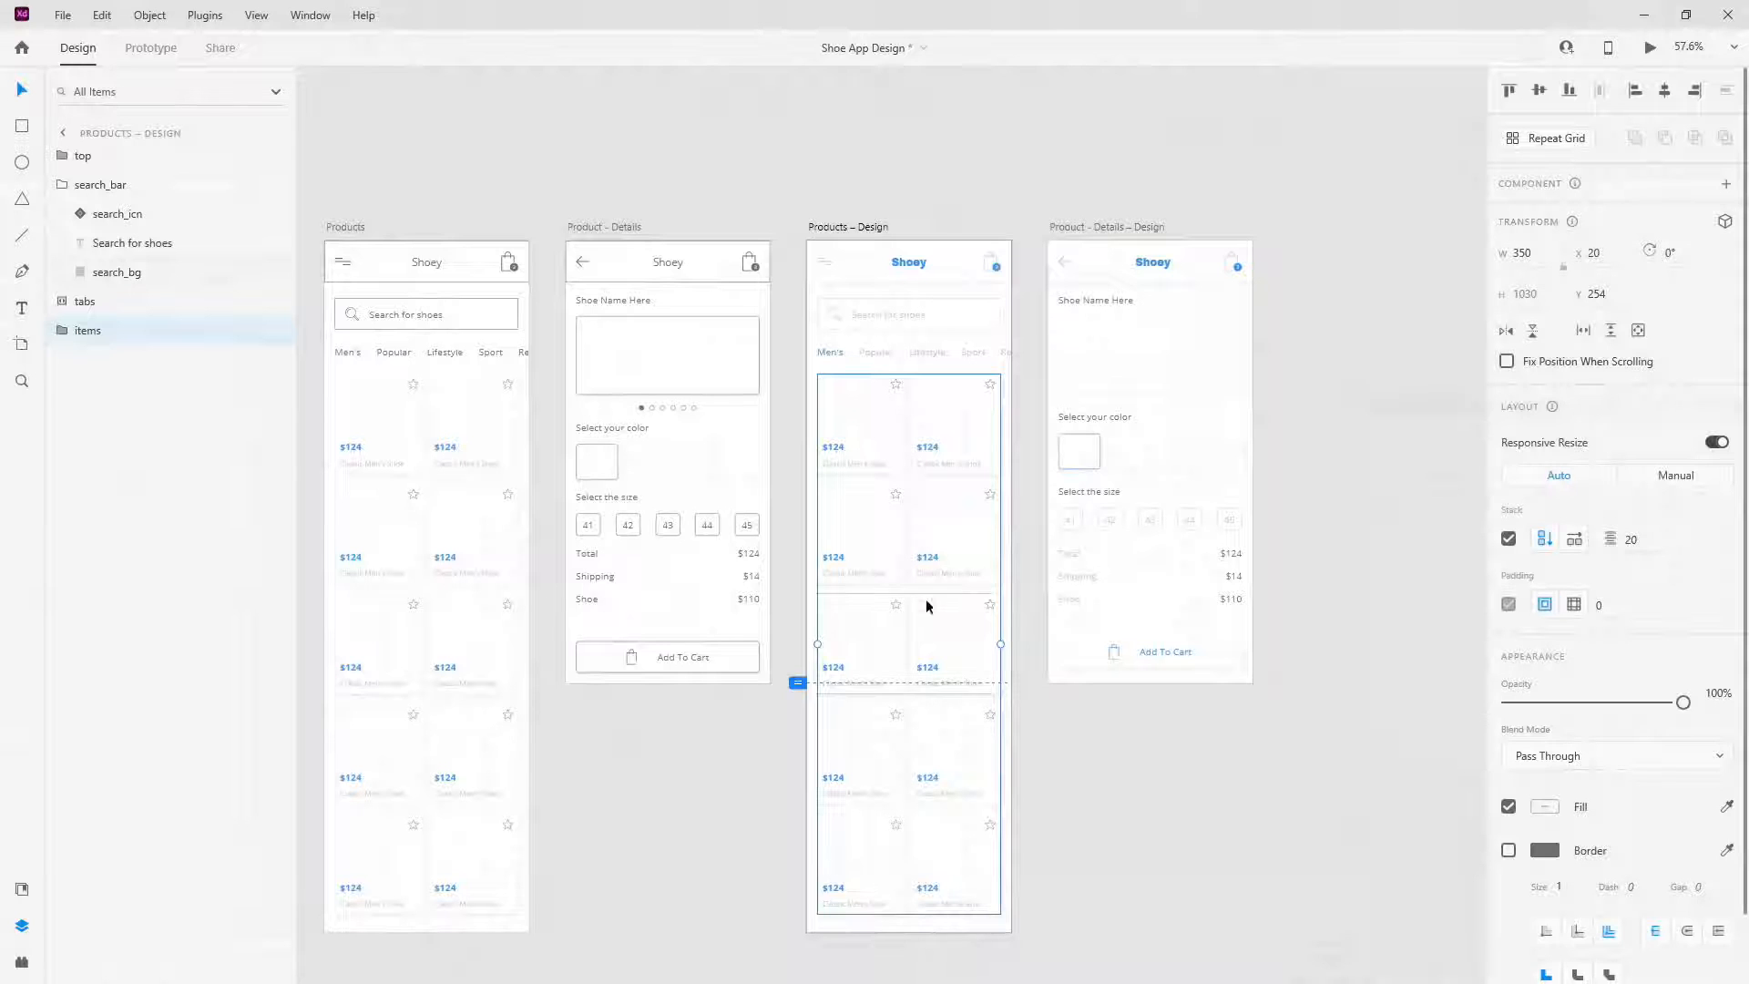
scroll(902, 486, up, 3)
scroll(894, 488, up, 3)
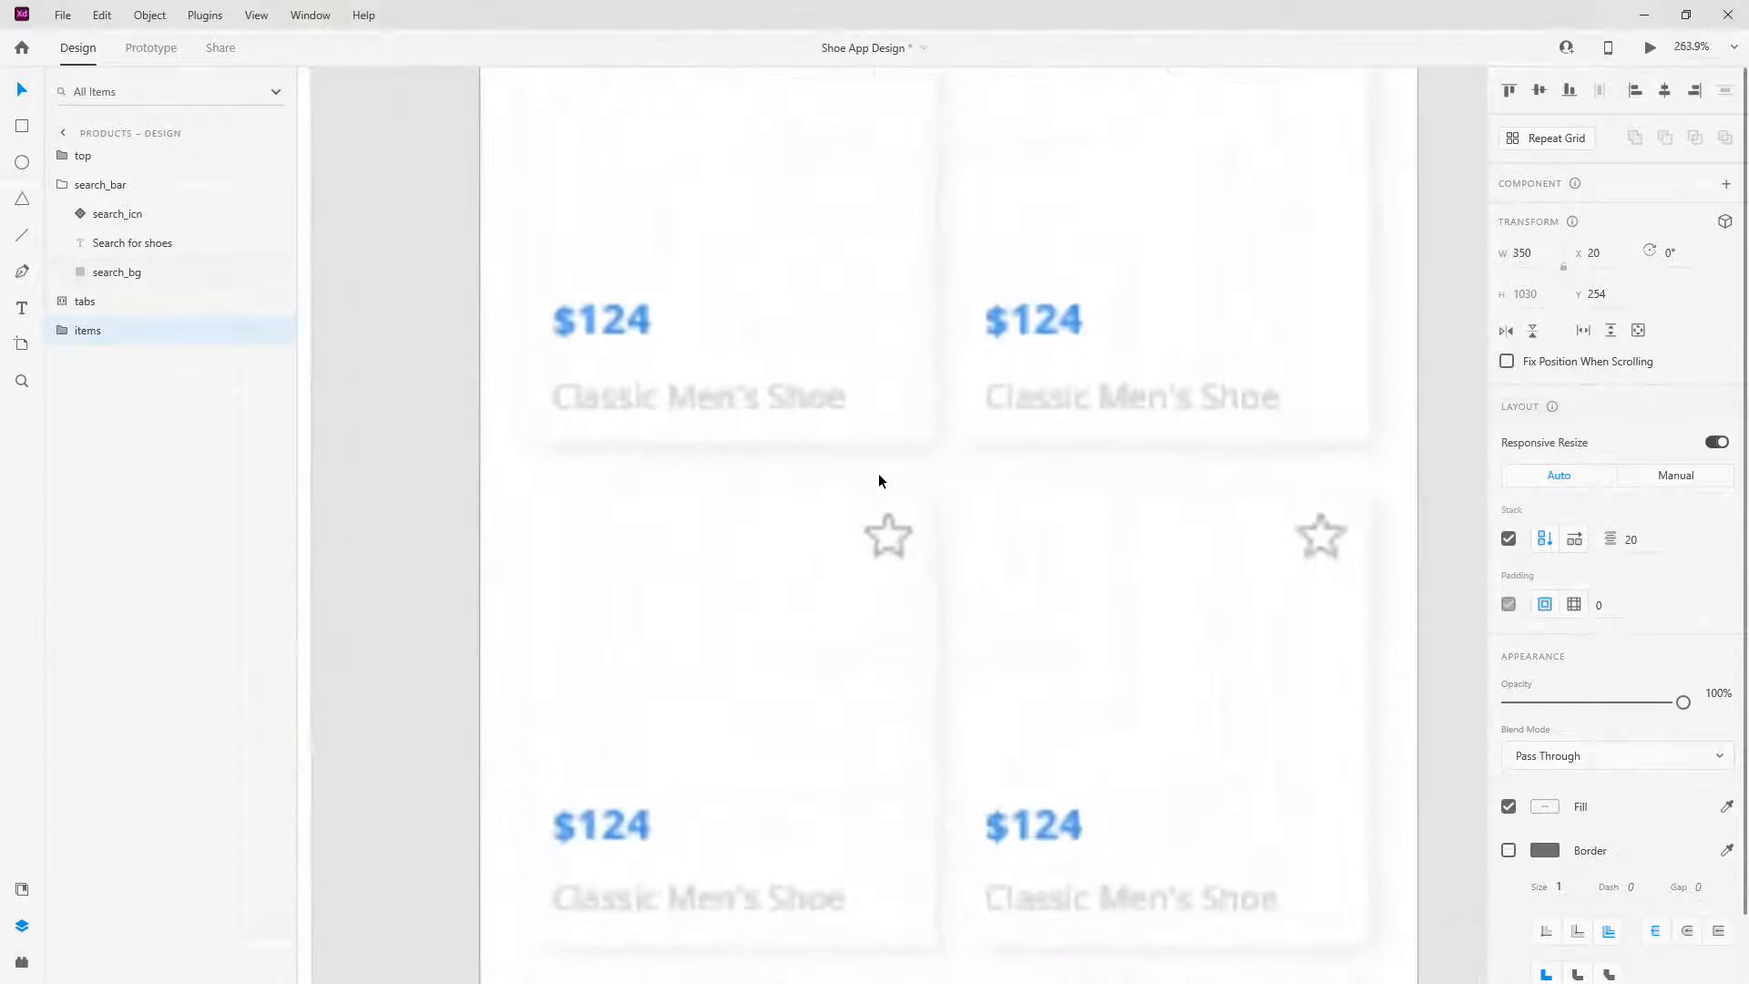
scroll(876, 467, down, 3)
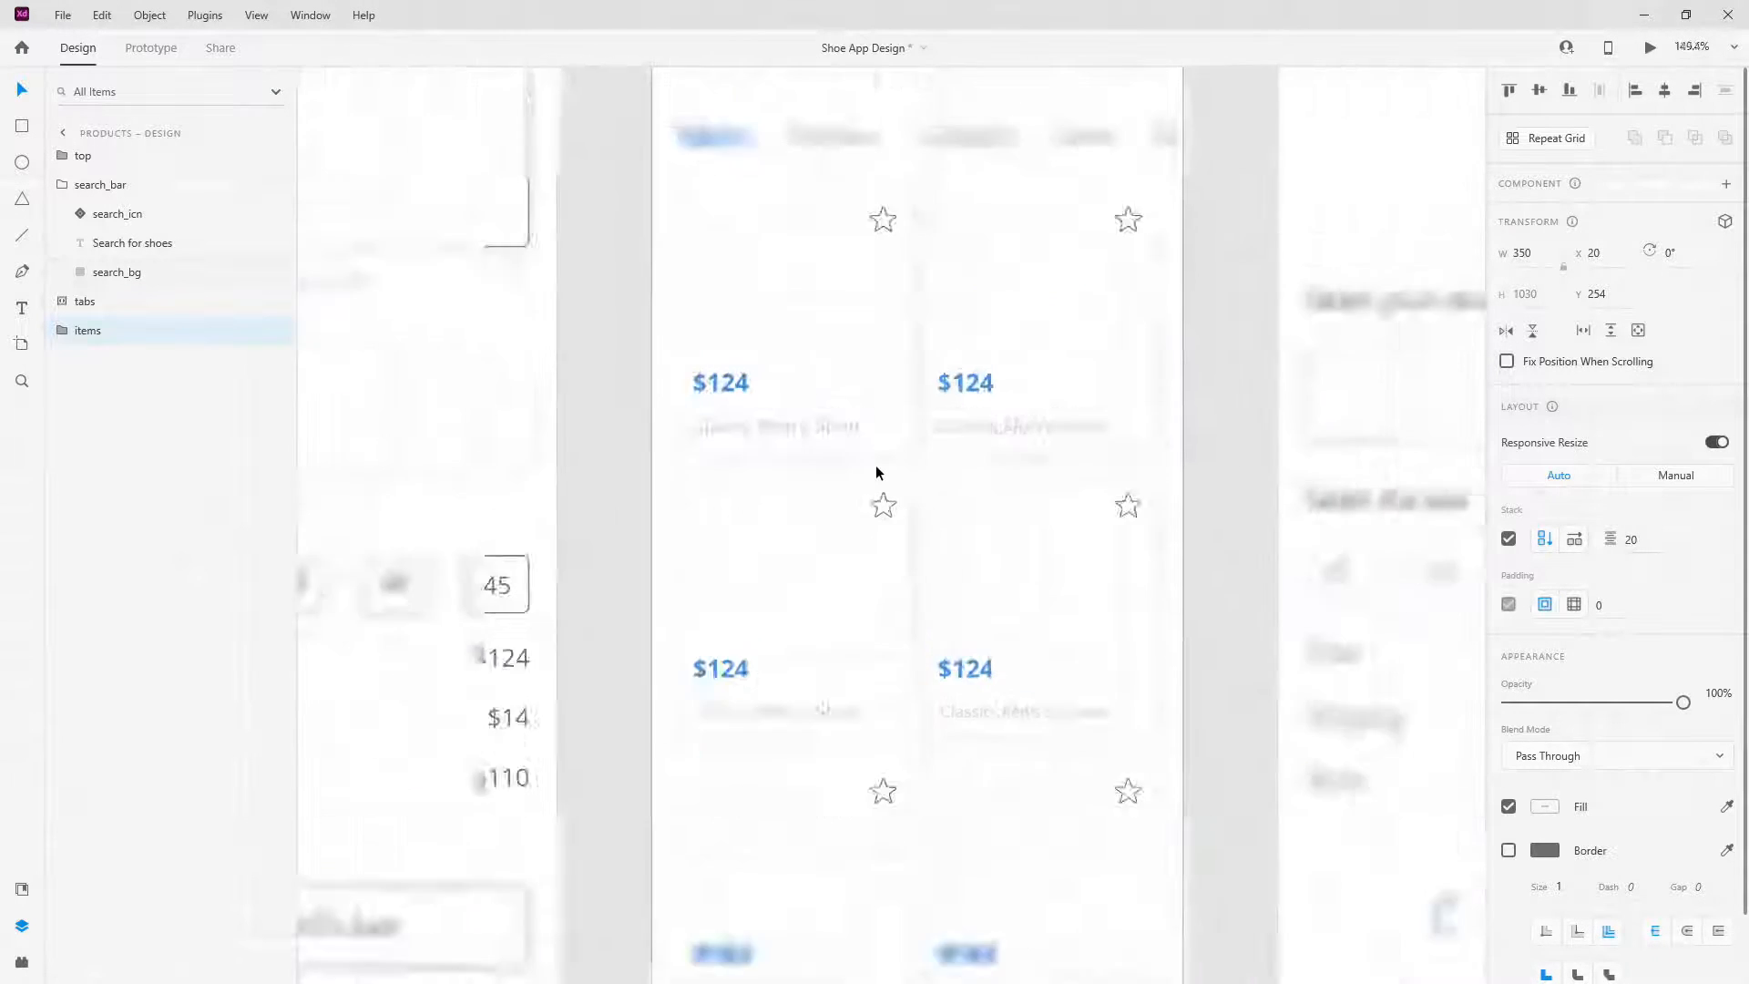
double_click(798, 333)
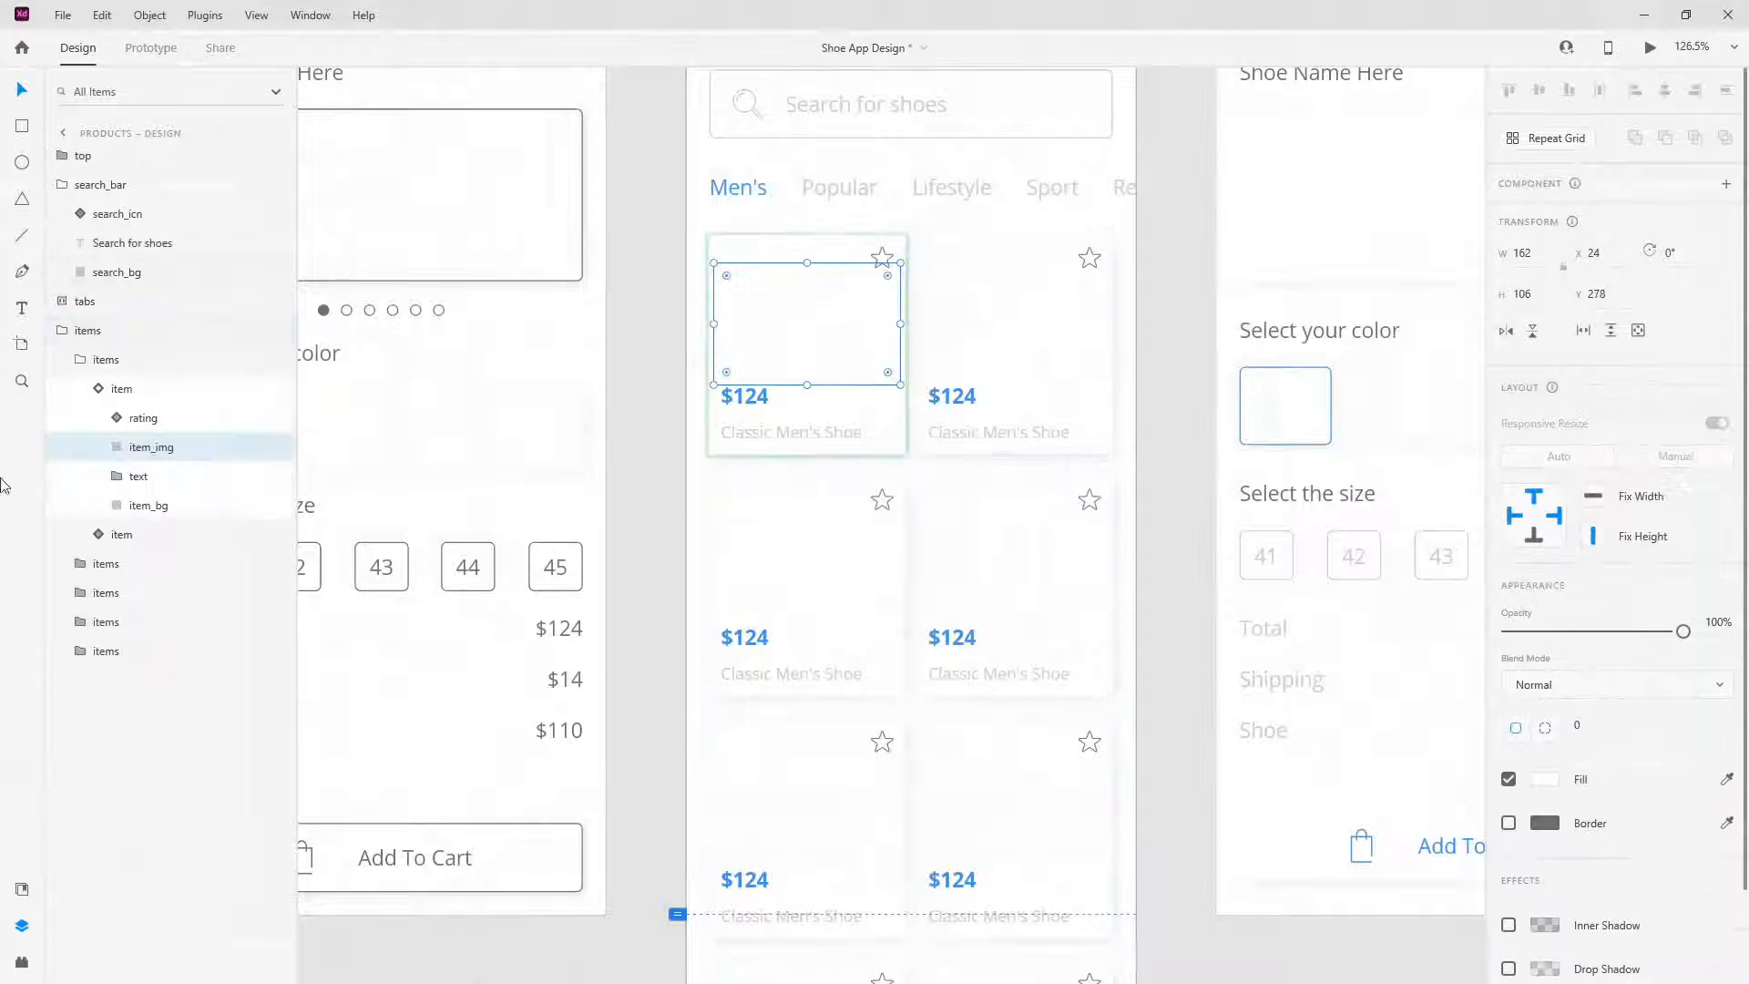
click(150, 504)
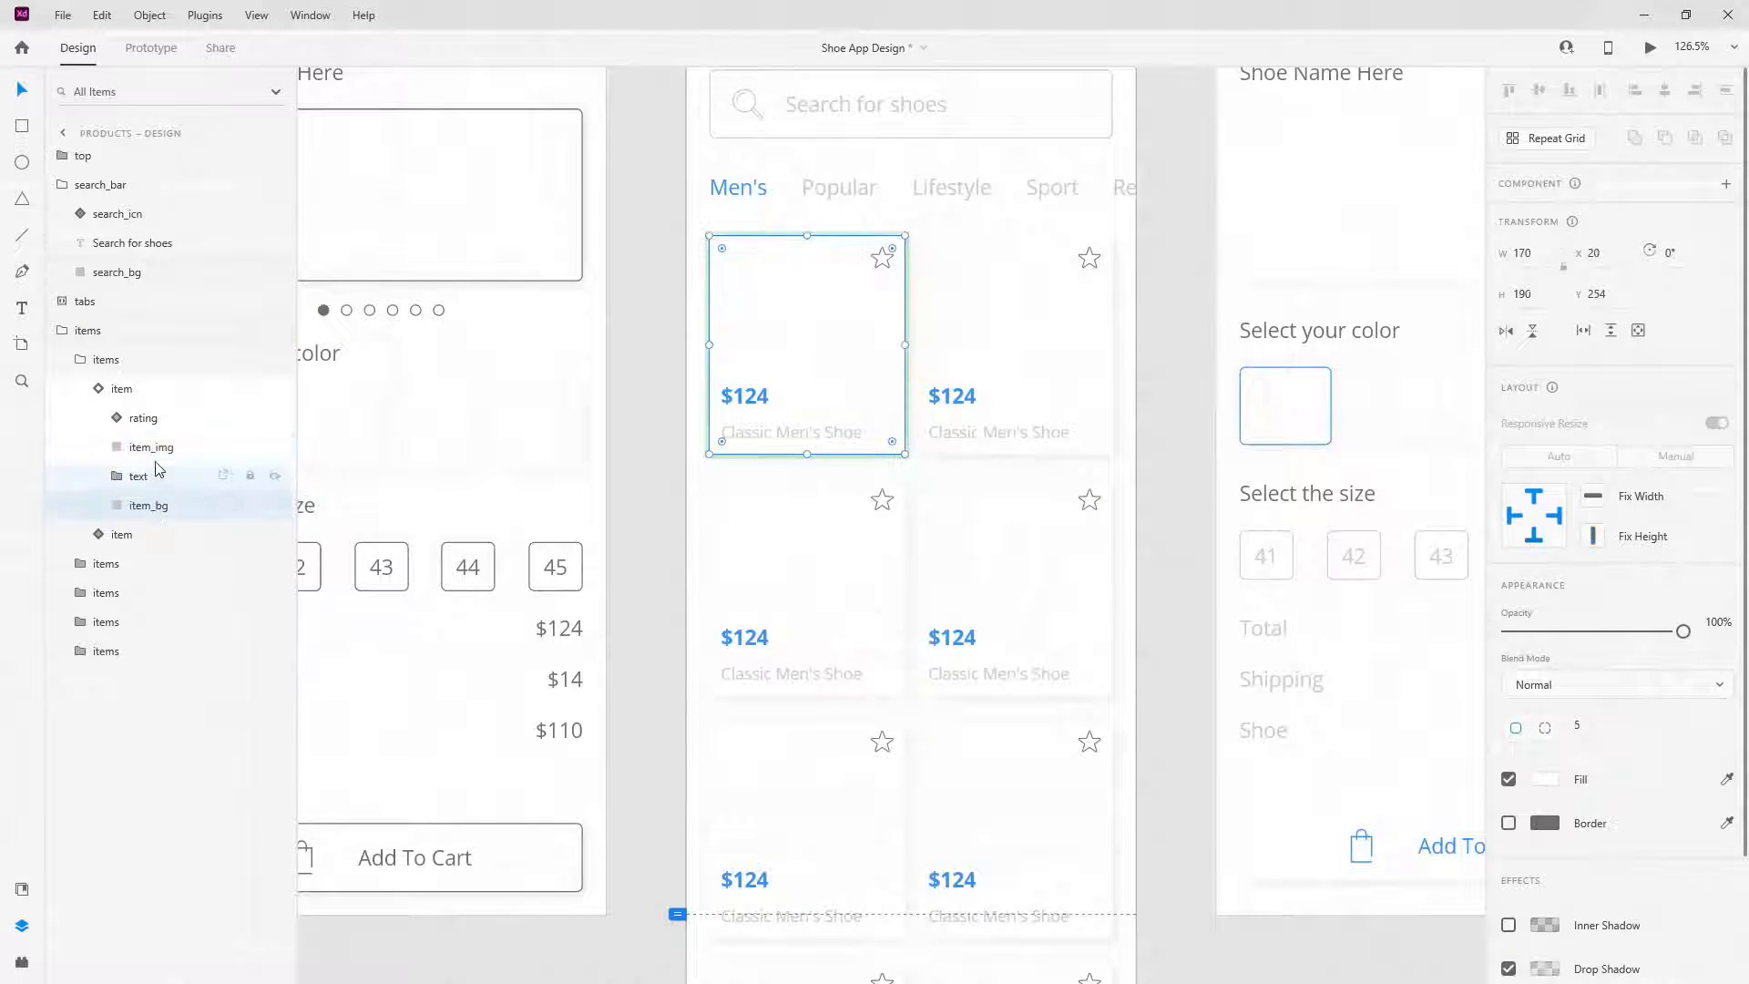
click(155, 456)
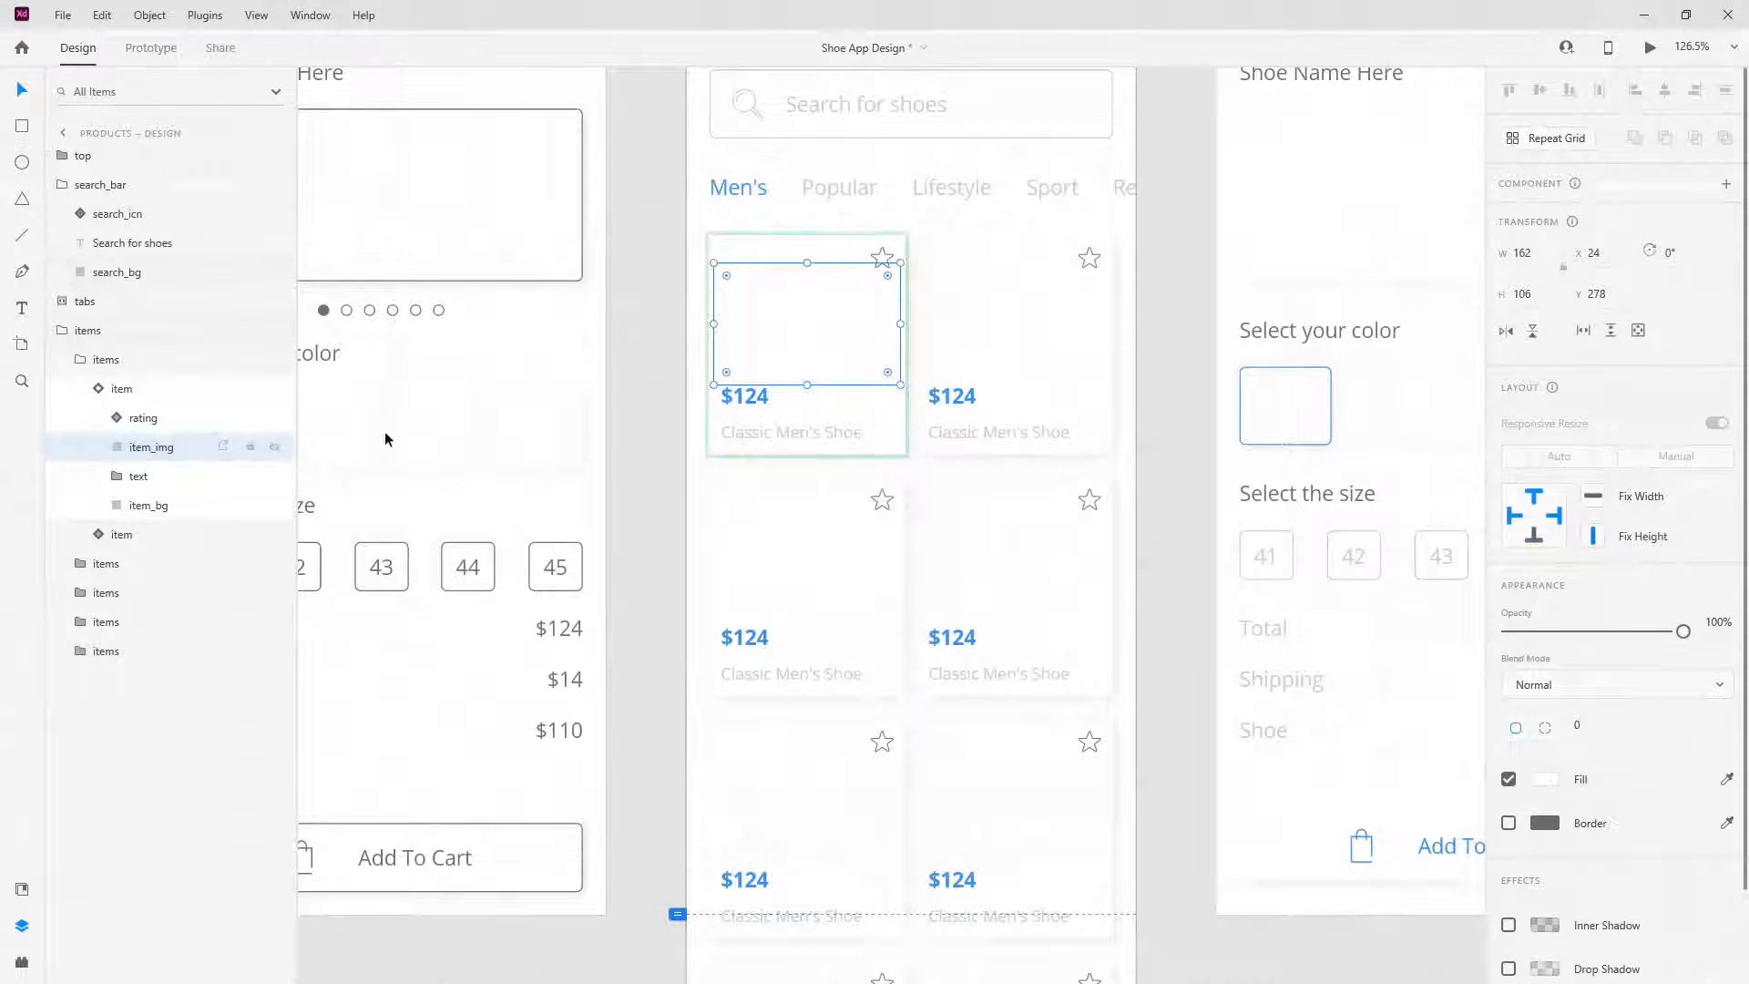
scroll(1357, 444, down, 5)
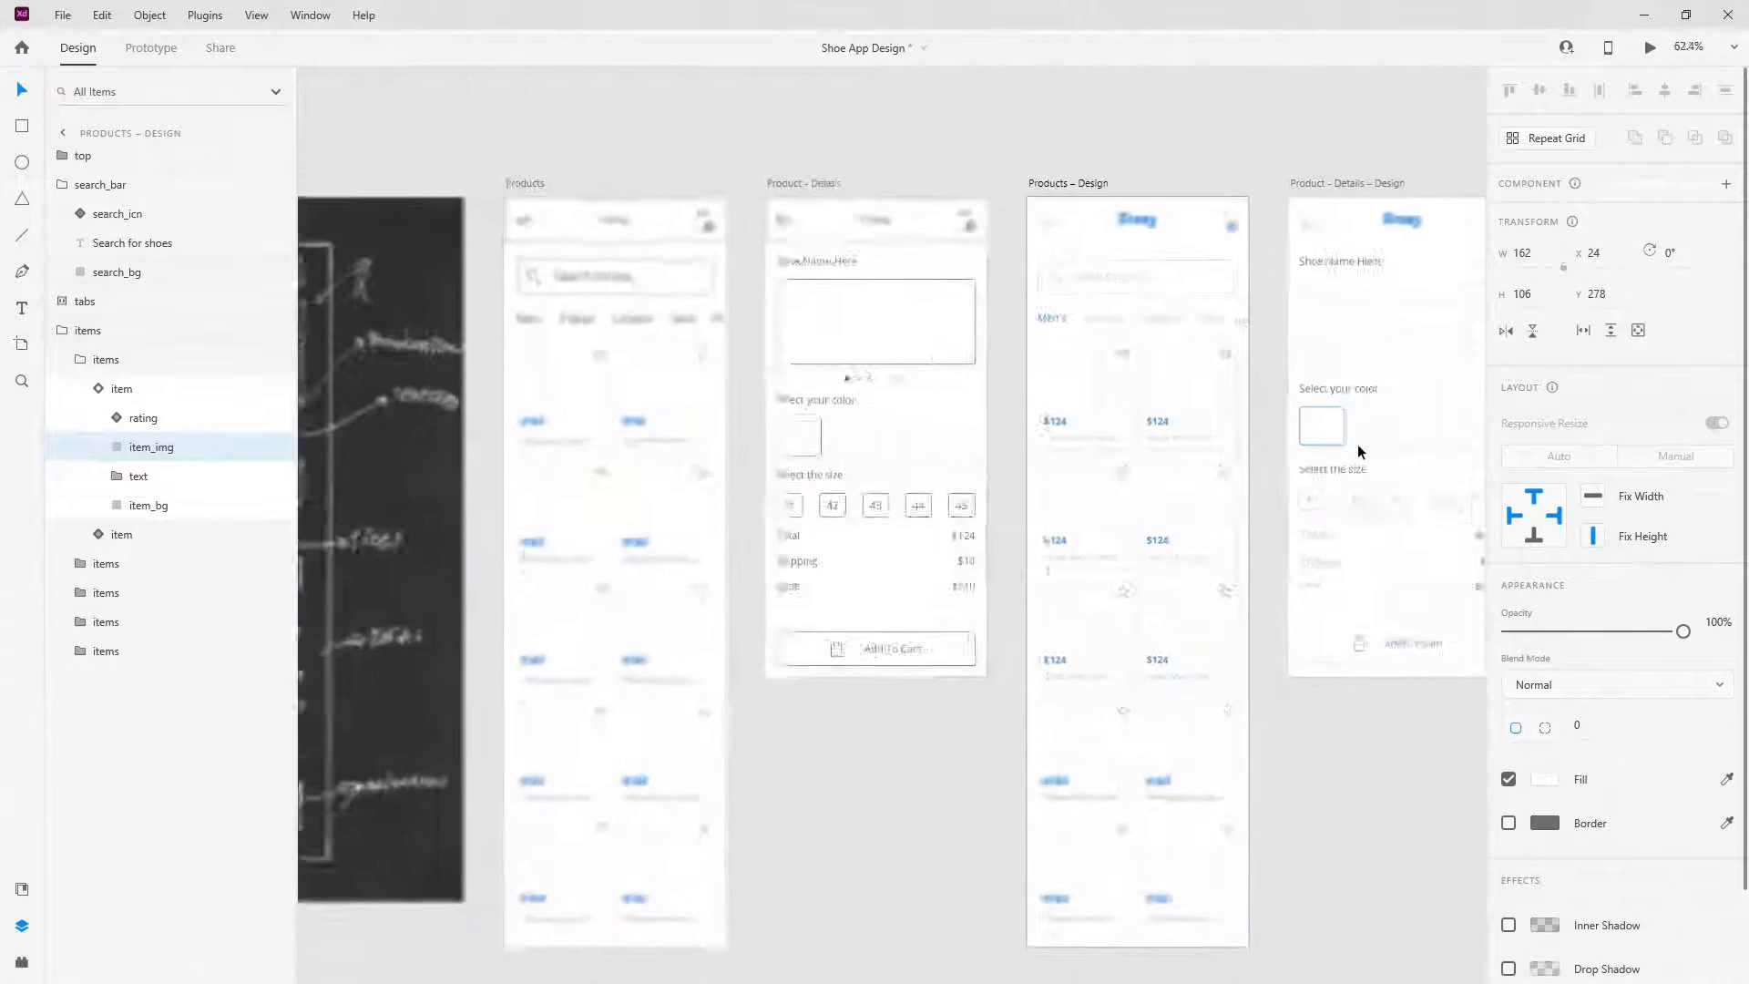
scroll(1316, 350, up, 5)
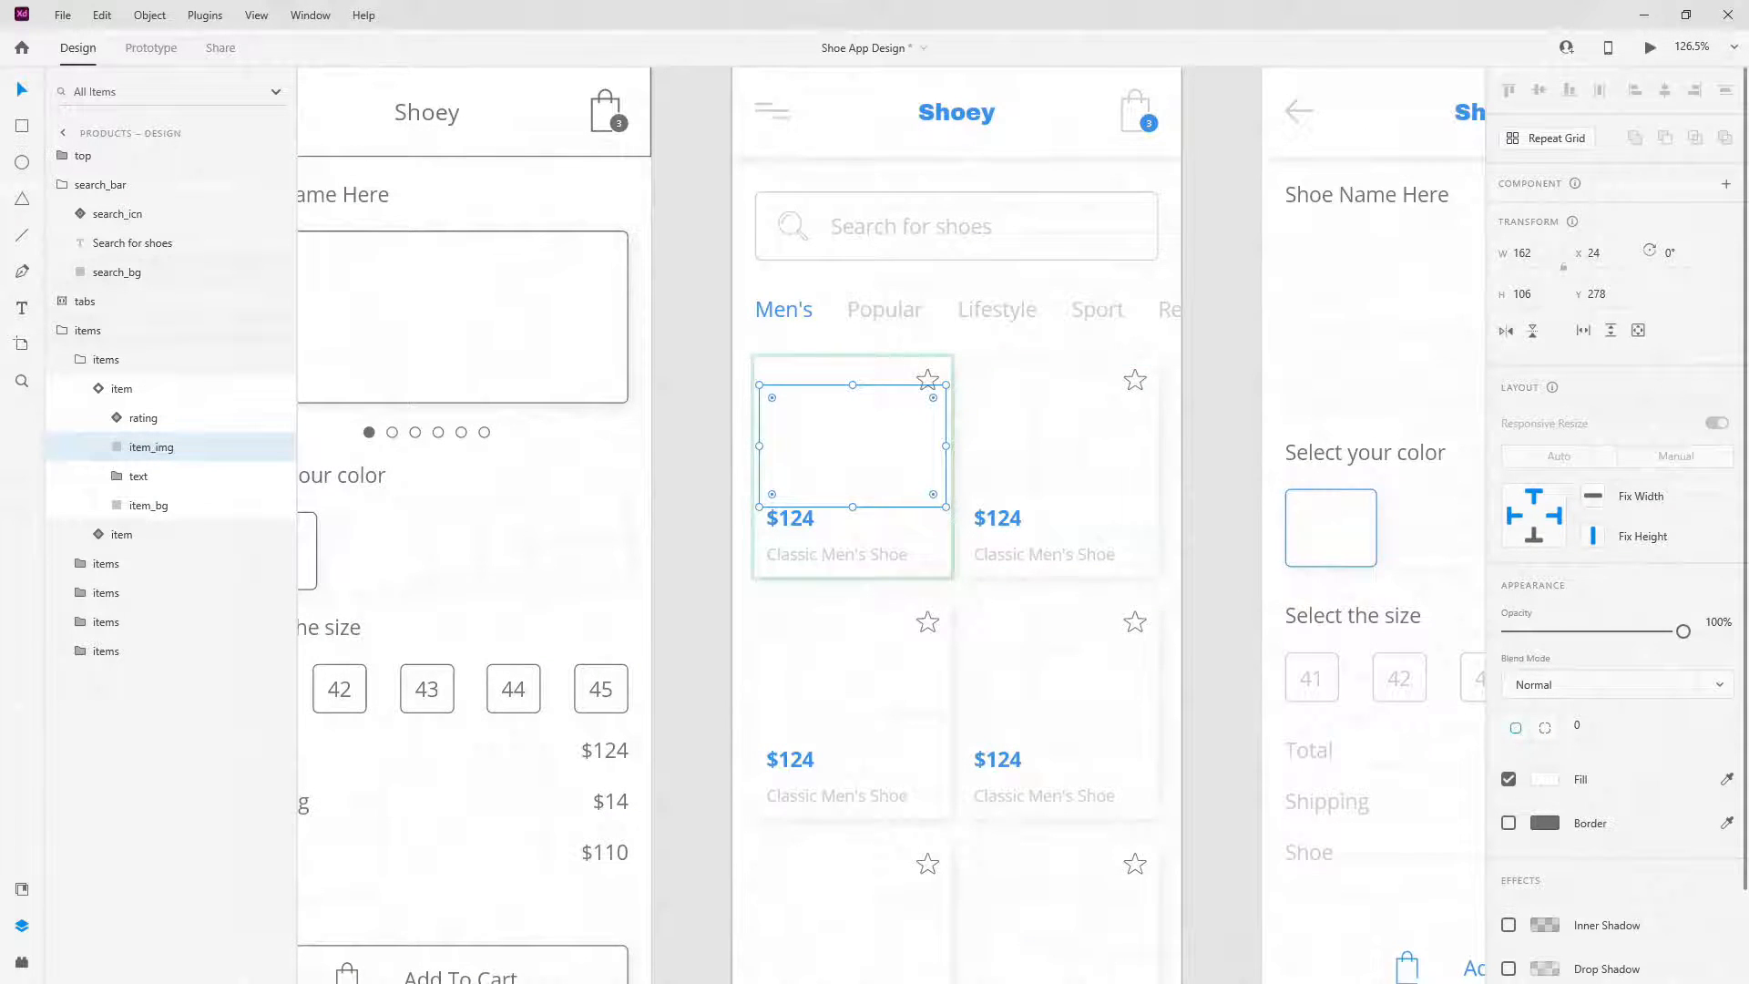
- Place the two-tone-main image from the Main shoe folder into the first product card's item_img placeholder
key(alt+Tab)
key(alt+Tab)
key(alt+Tab)
click(1000, 391)
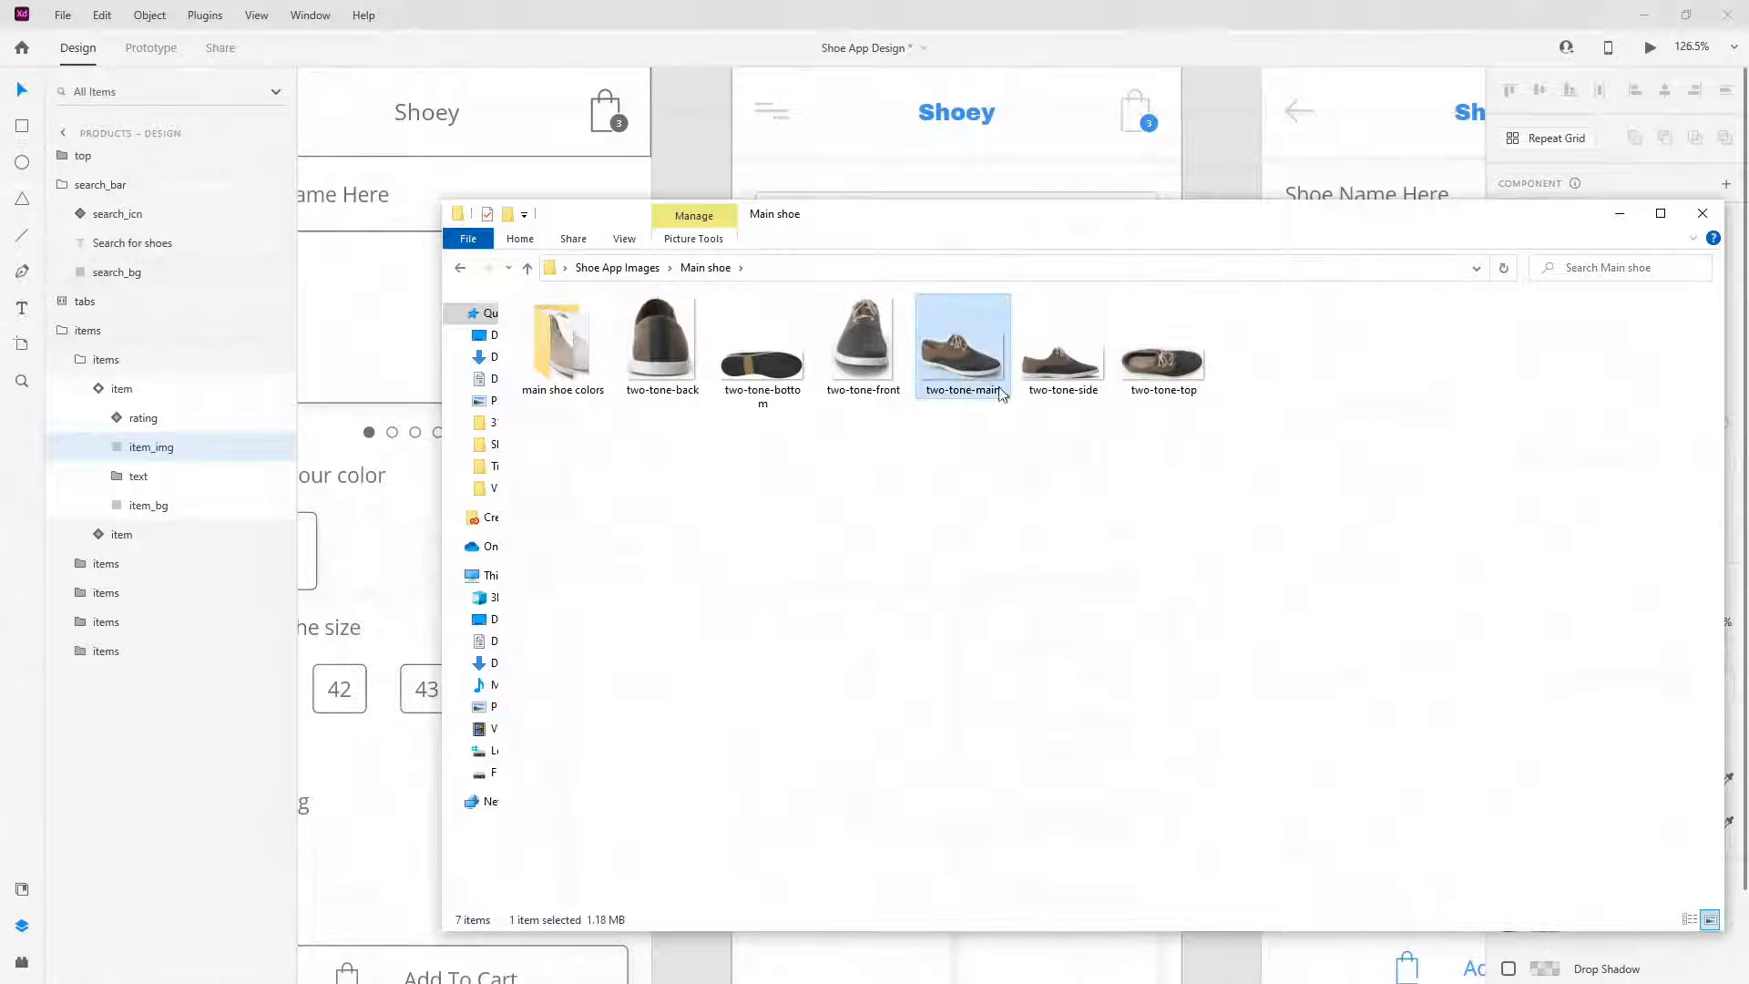
drag(1119, 213, 856, 423)
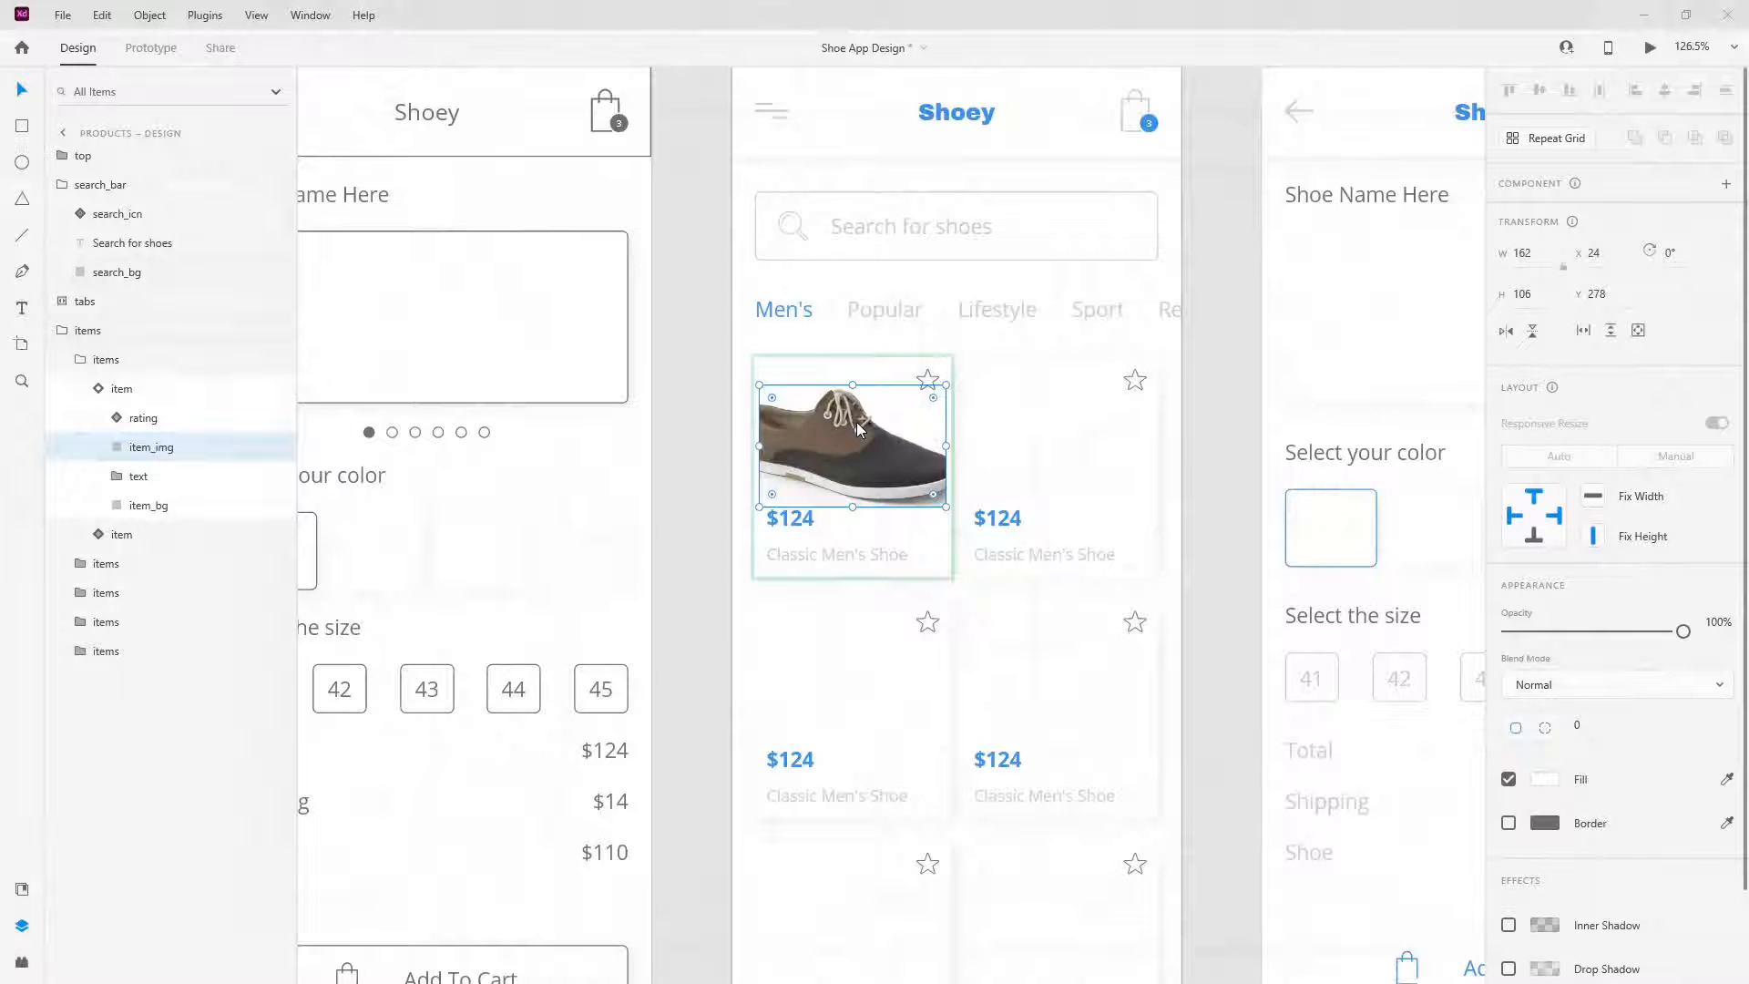
- Scale the two-tone shoe image down inside its frame so the whole shoe fits, and select the second product card
double_click(867, 428)
scroll(851, 407, up, 3)
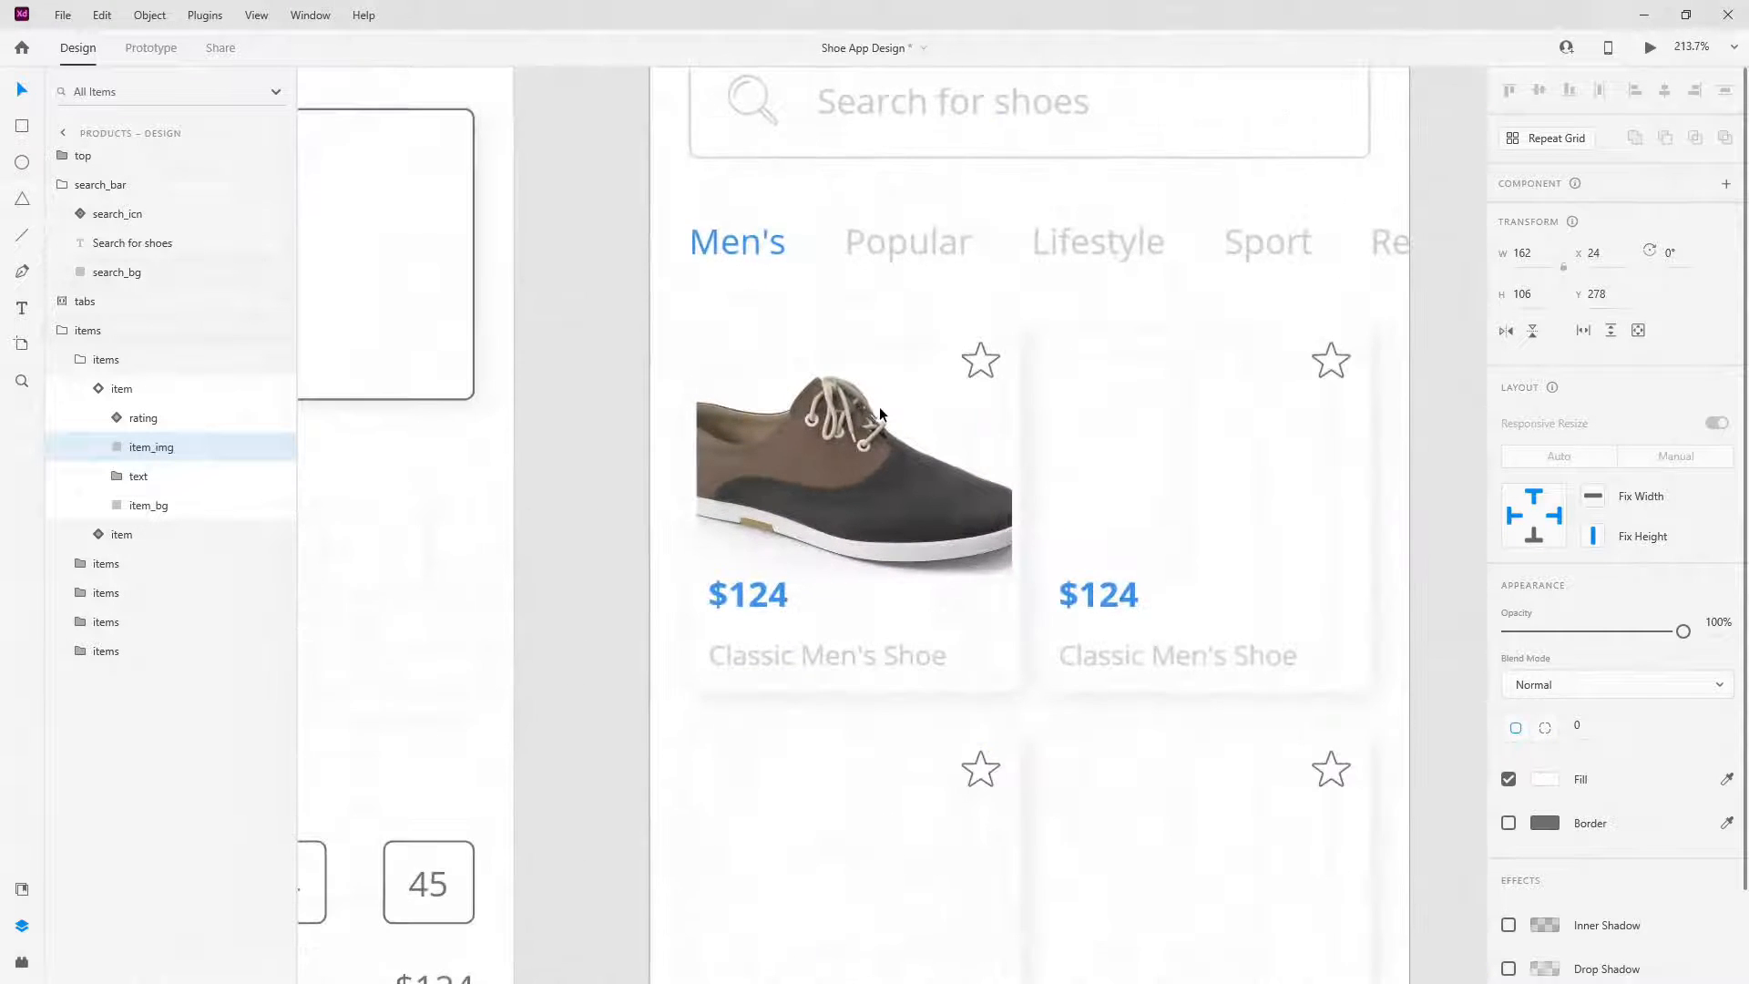
drag(1039, 370, 997, 387)
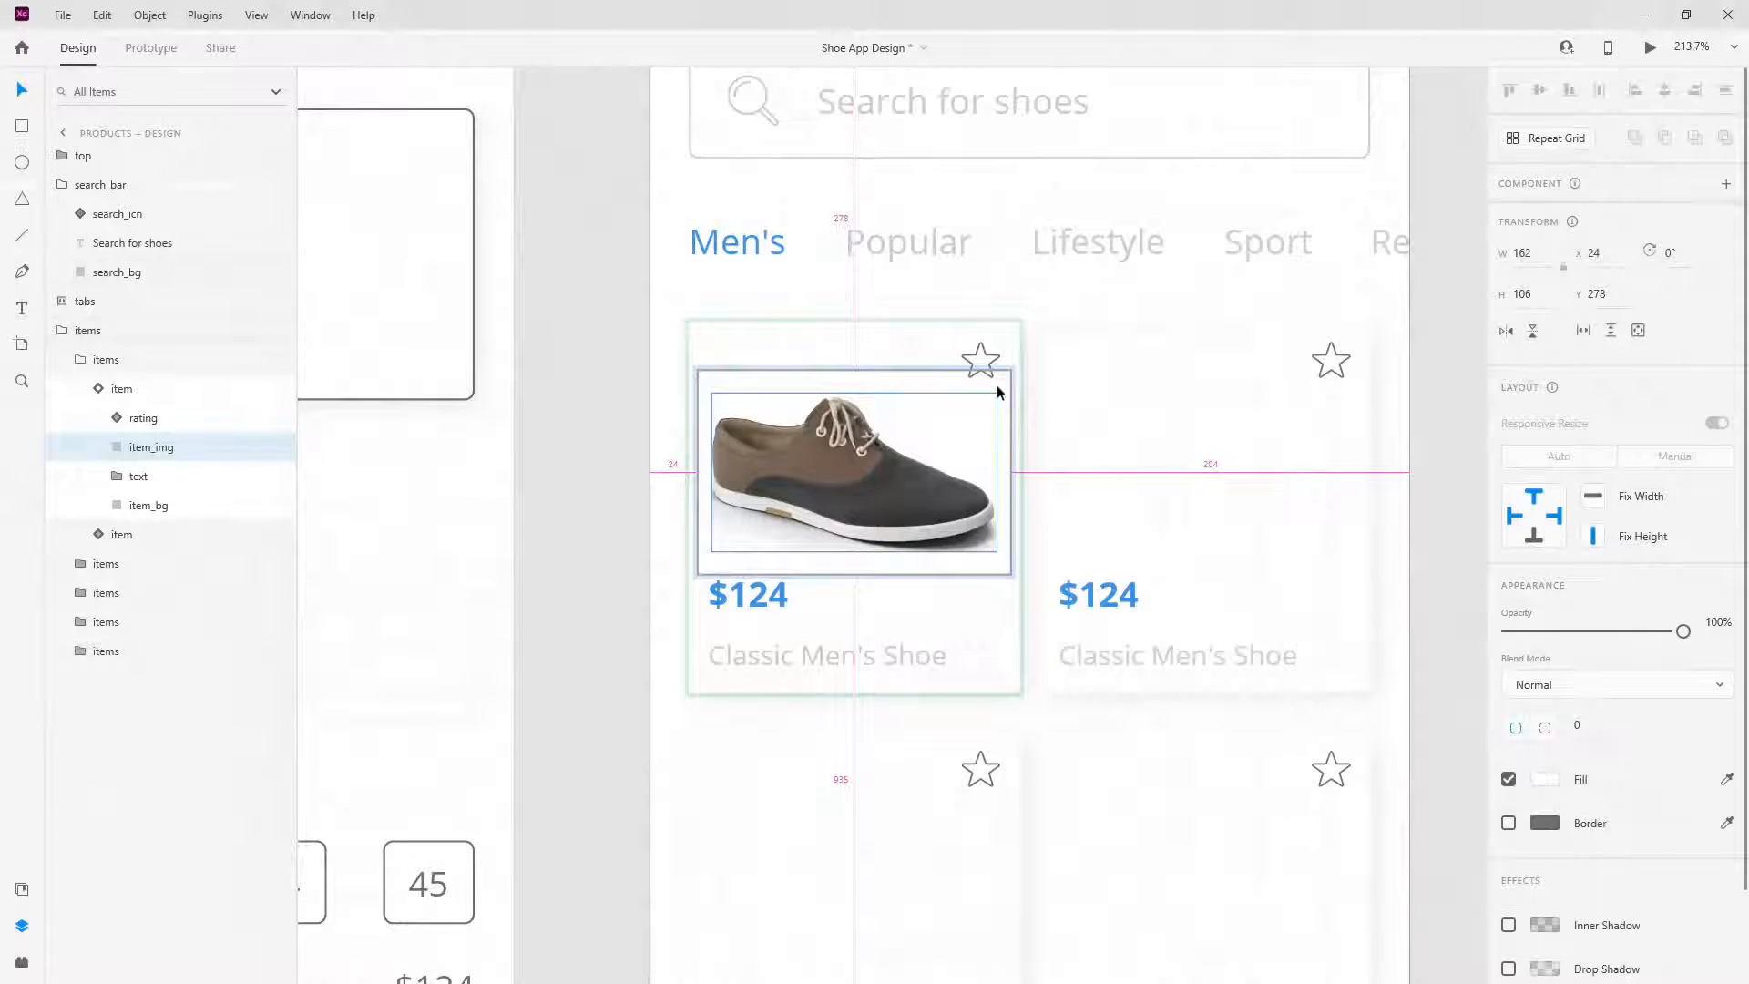
click(1079, 418)
scroll(1157, 504, down, 5)
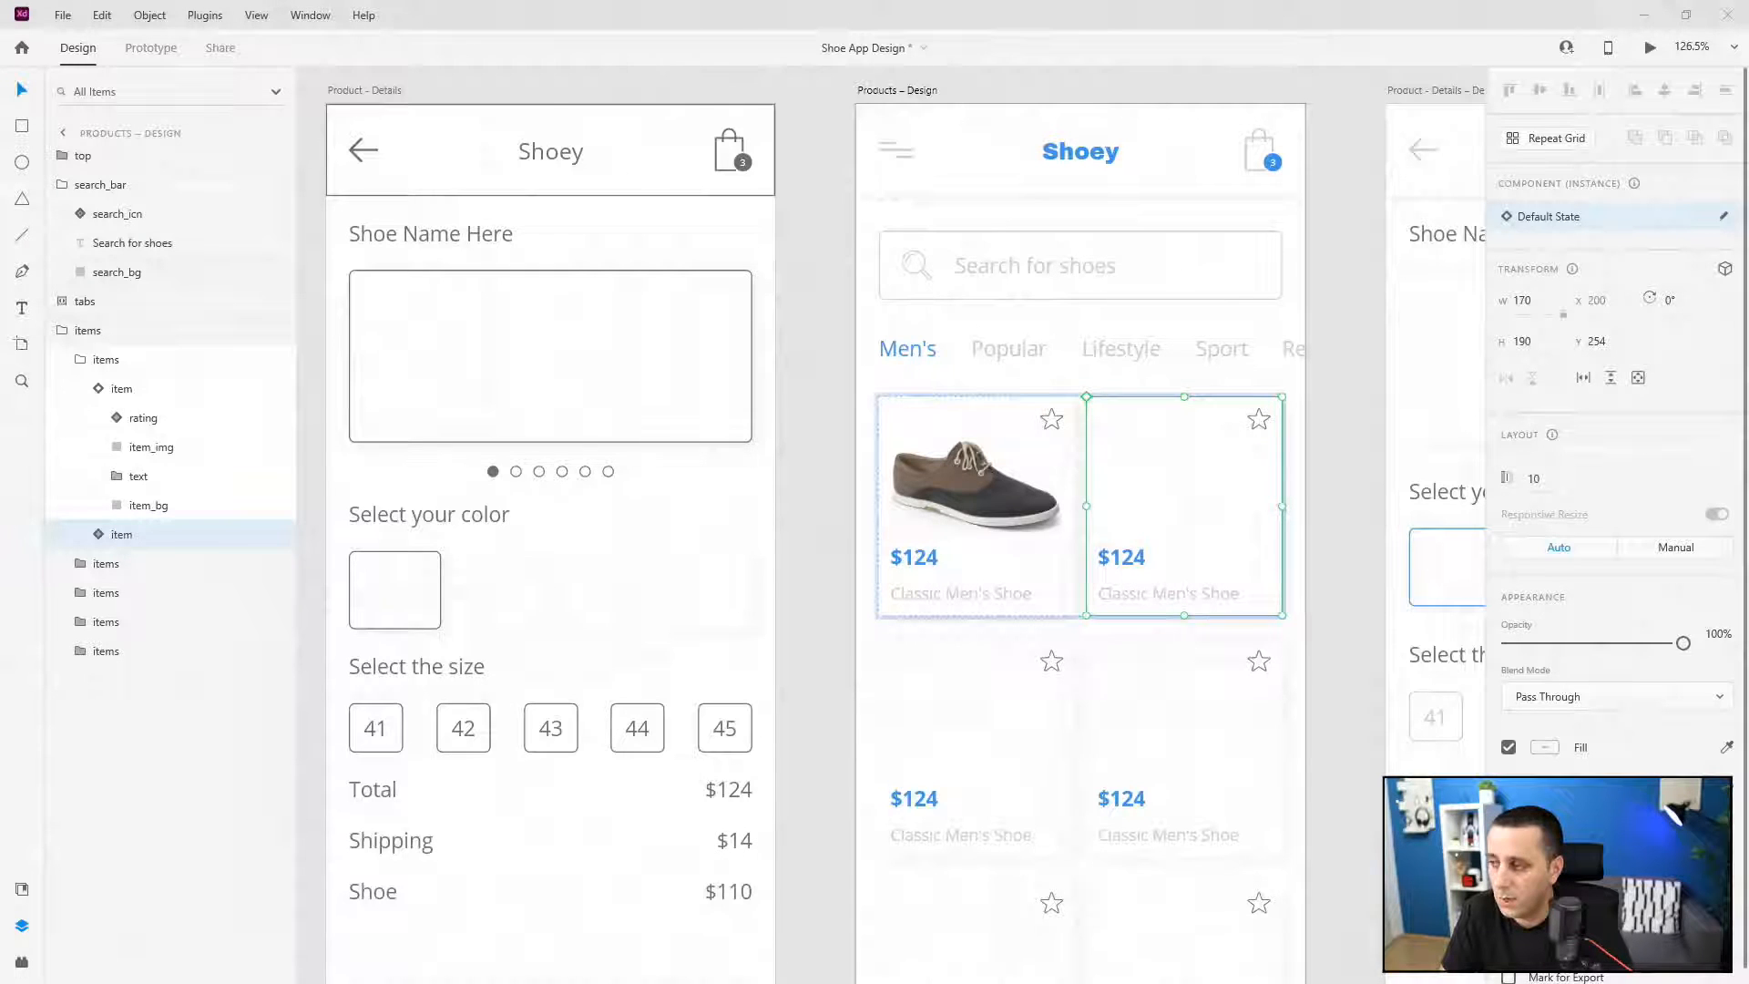
- Place the brown dress shoe in the second product card and the black boat shoe in the third, scaling each to fit its frame
drag(1163, 398, 1183, 477)
mouse_move(1278, 425)
mouse_down()
mouse_move(1310, 421)
mouse_move(1278, 443)
mouse_up()
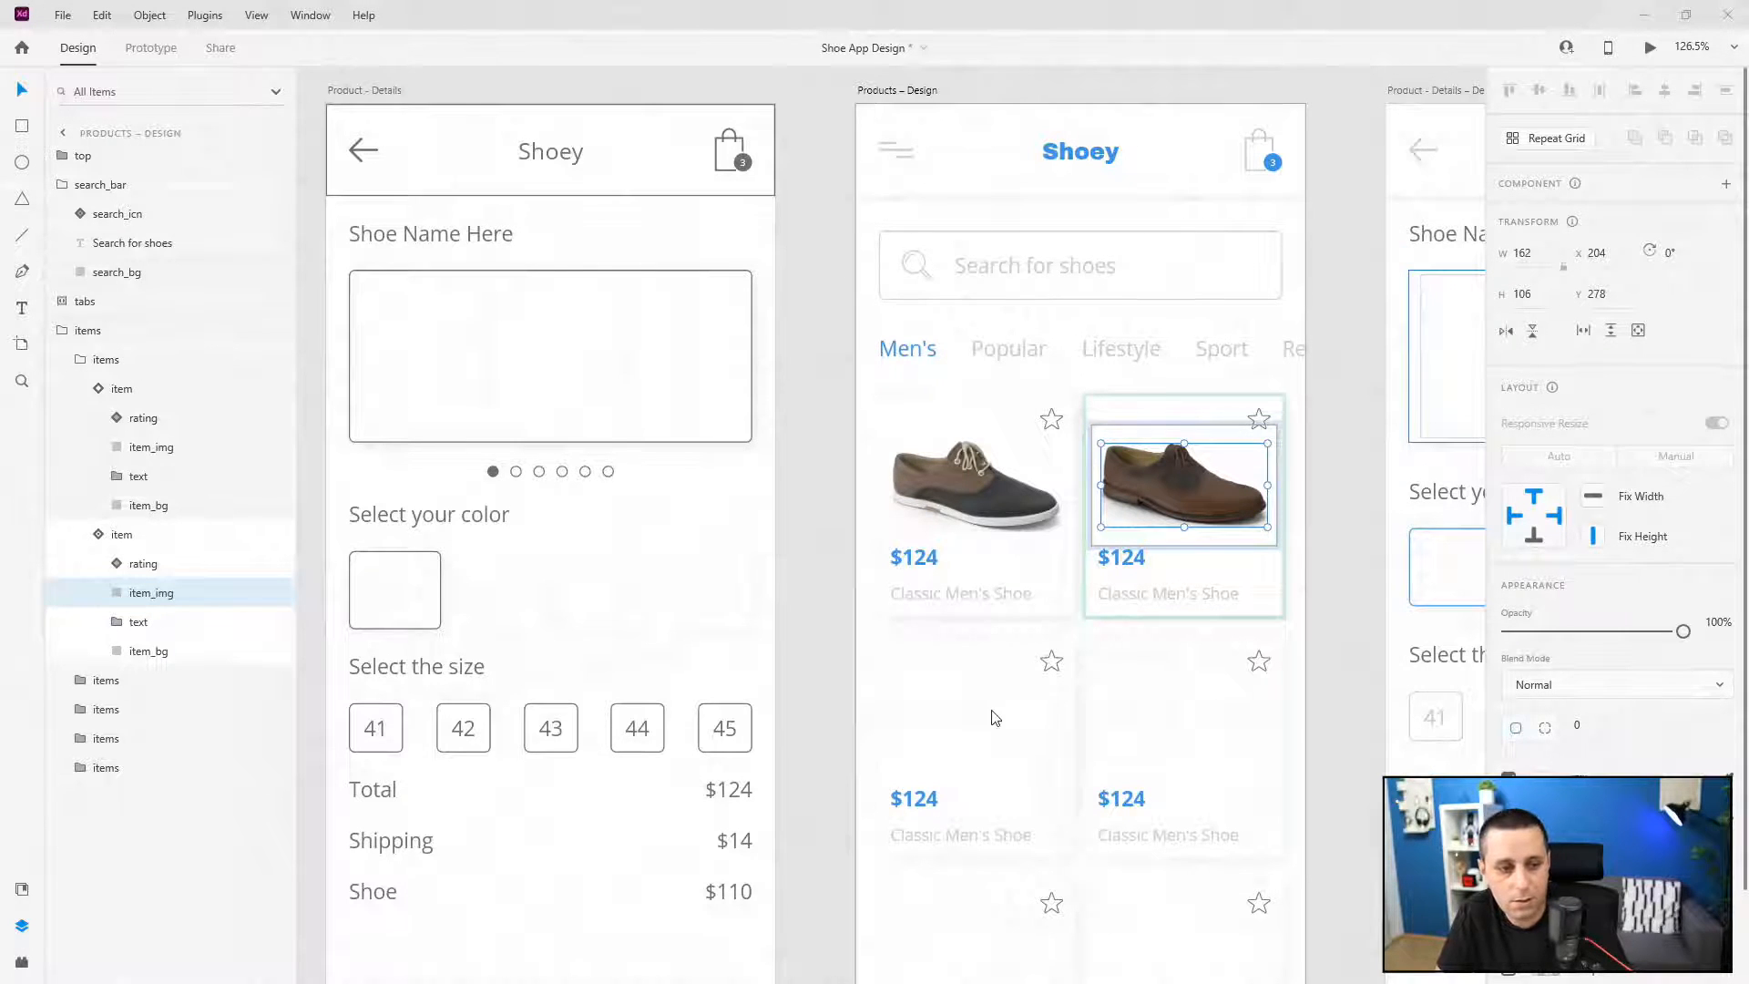
drag(975, 718, 1009, 677)
scroll(970, 520, down, 3)
scroll(970, 526, down, 2)
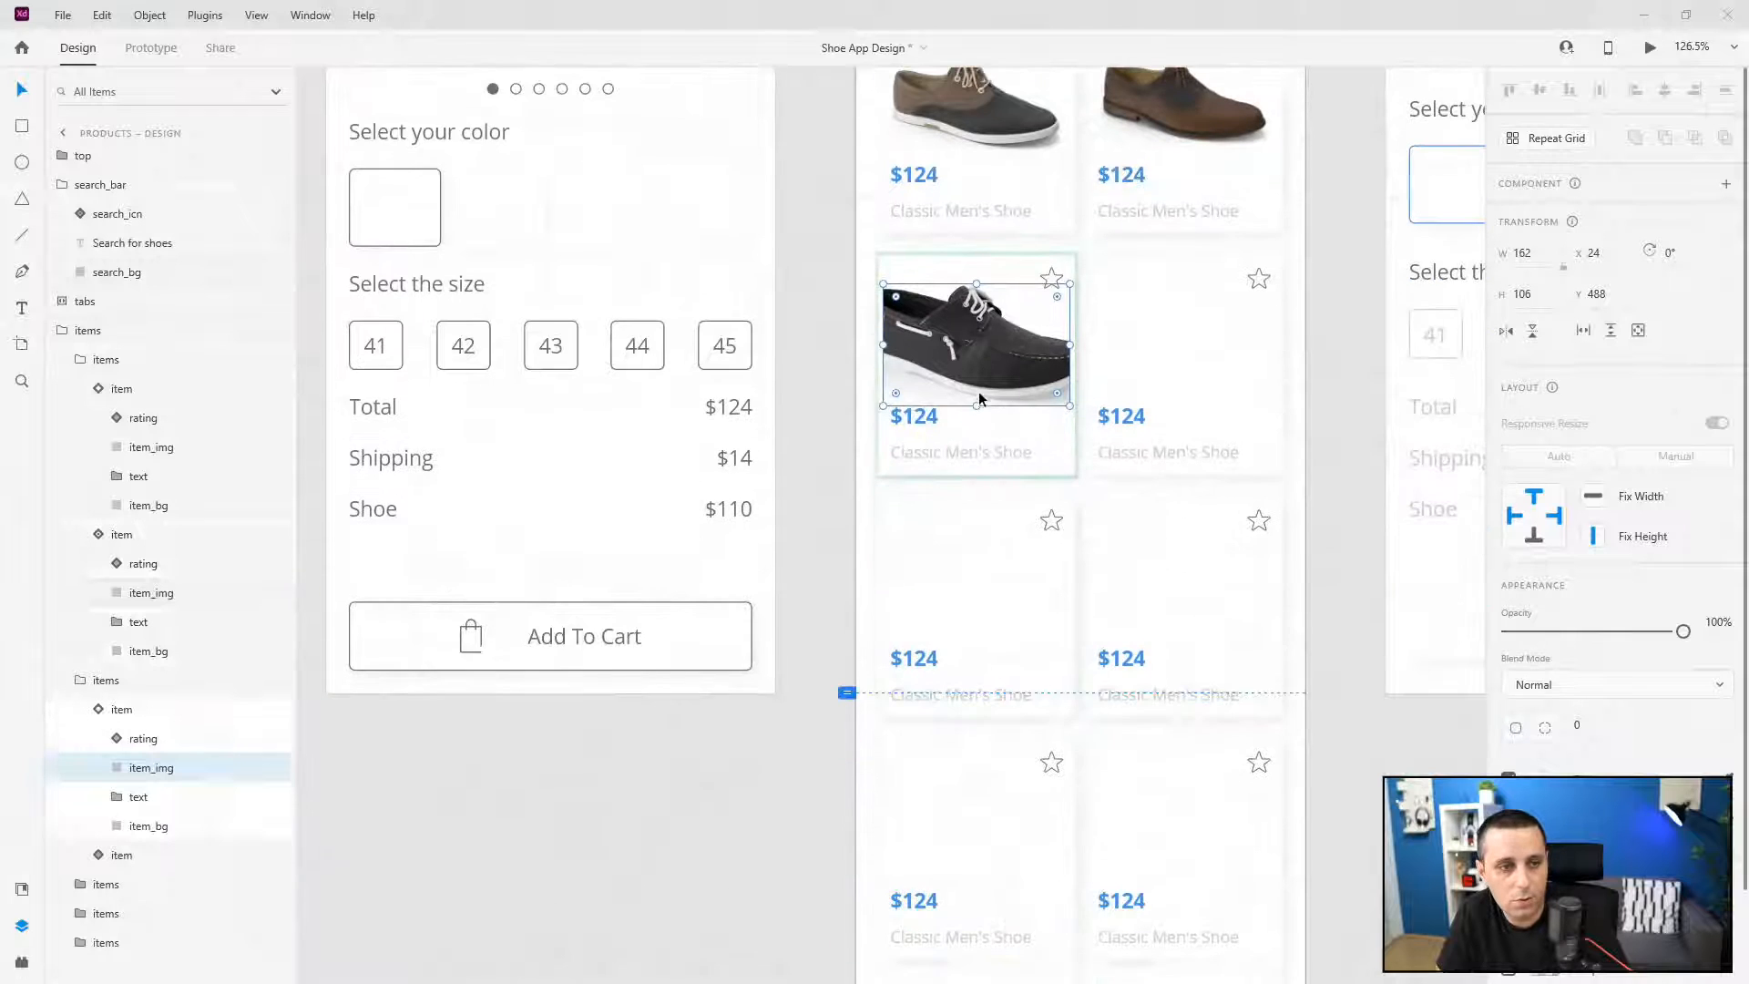
drag(981, 368, 1061, 293)
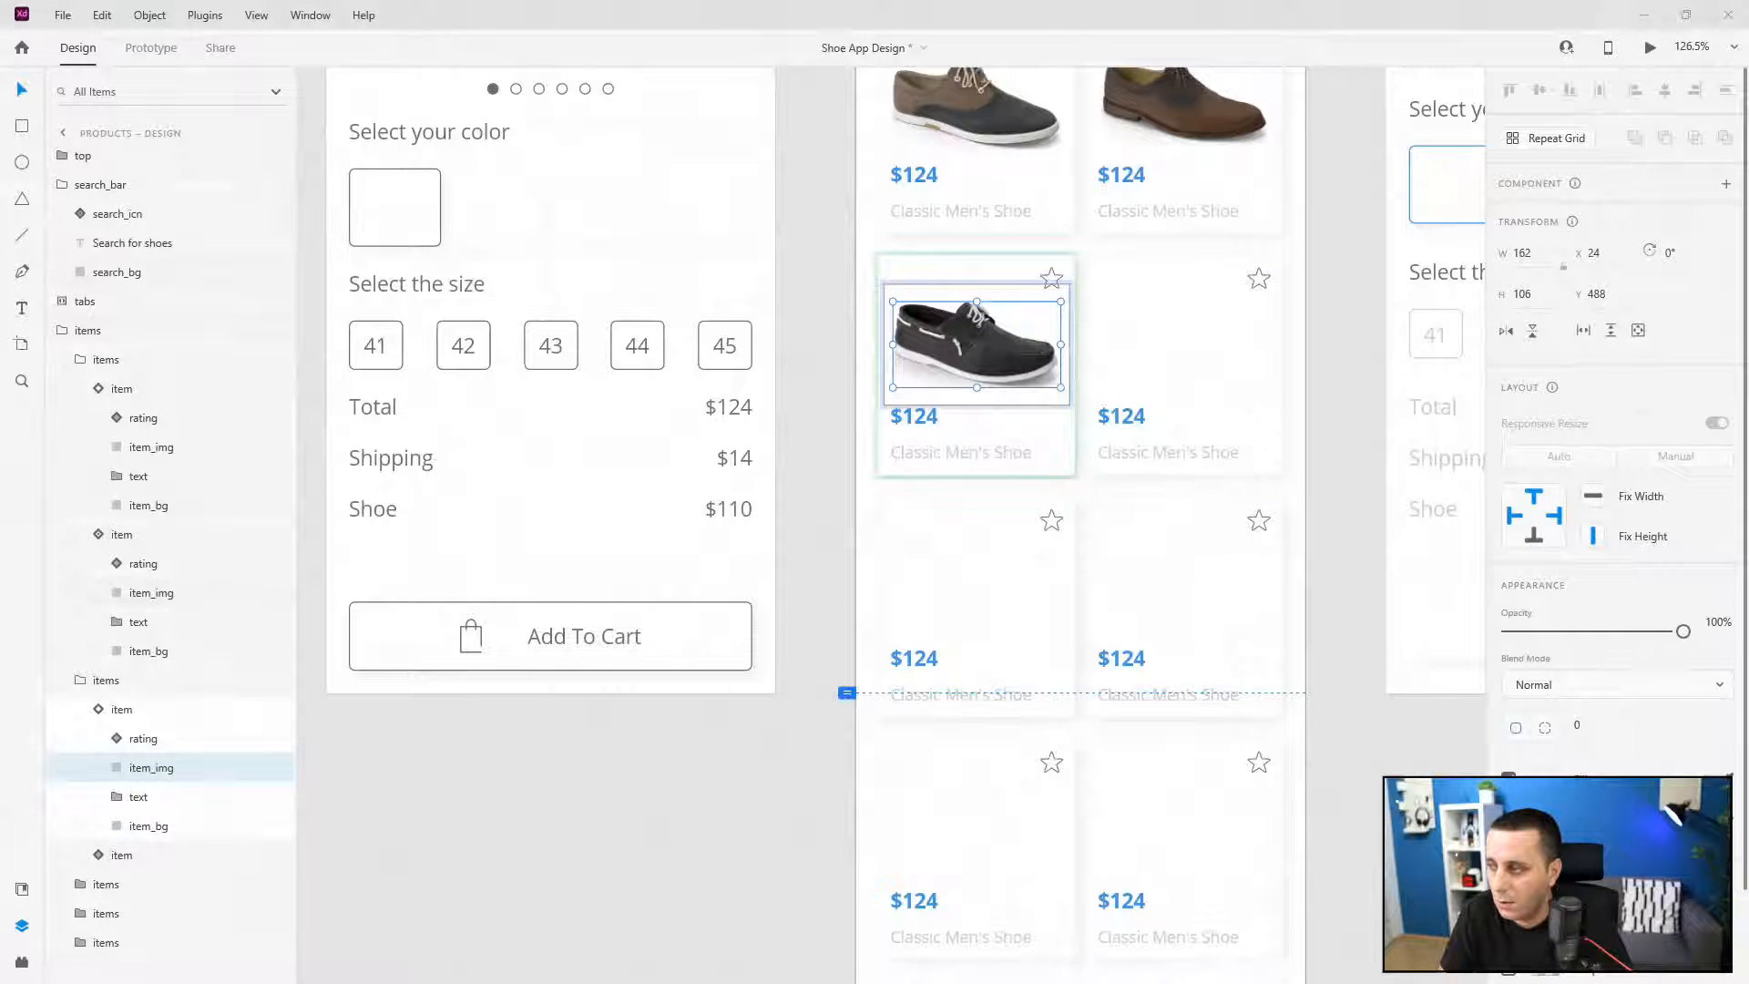
- Place the black slip-on shoe image in the fourth product card and scale it down inside its item_img frame
drag(1650, 516, 1173, 332)
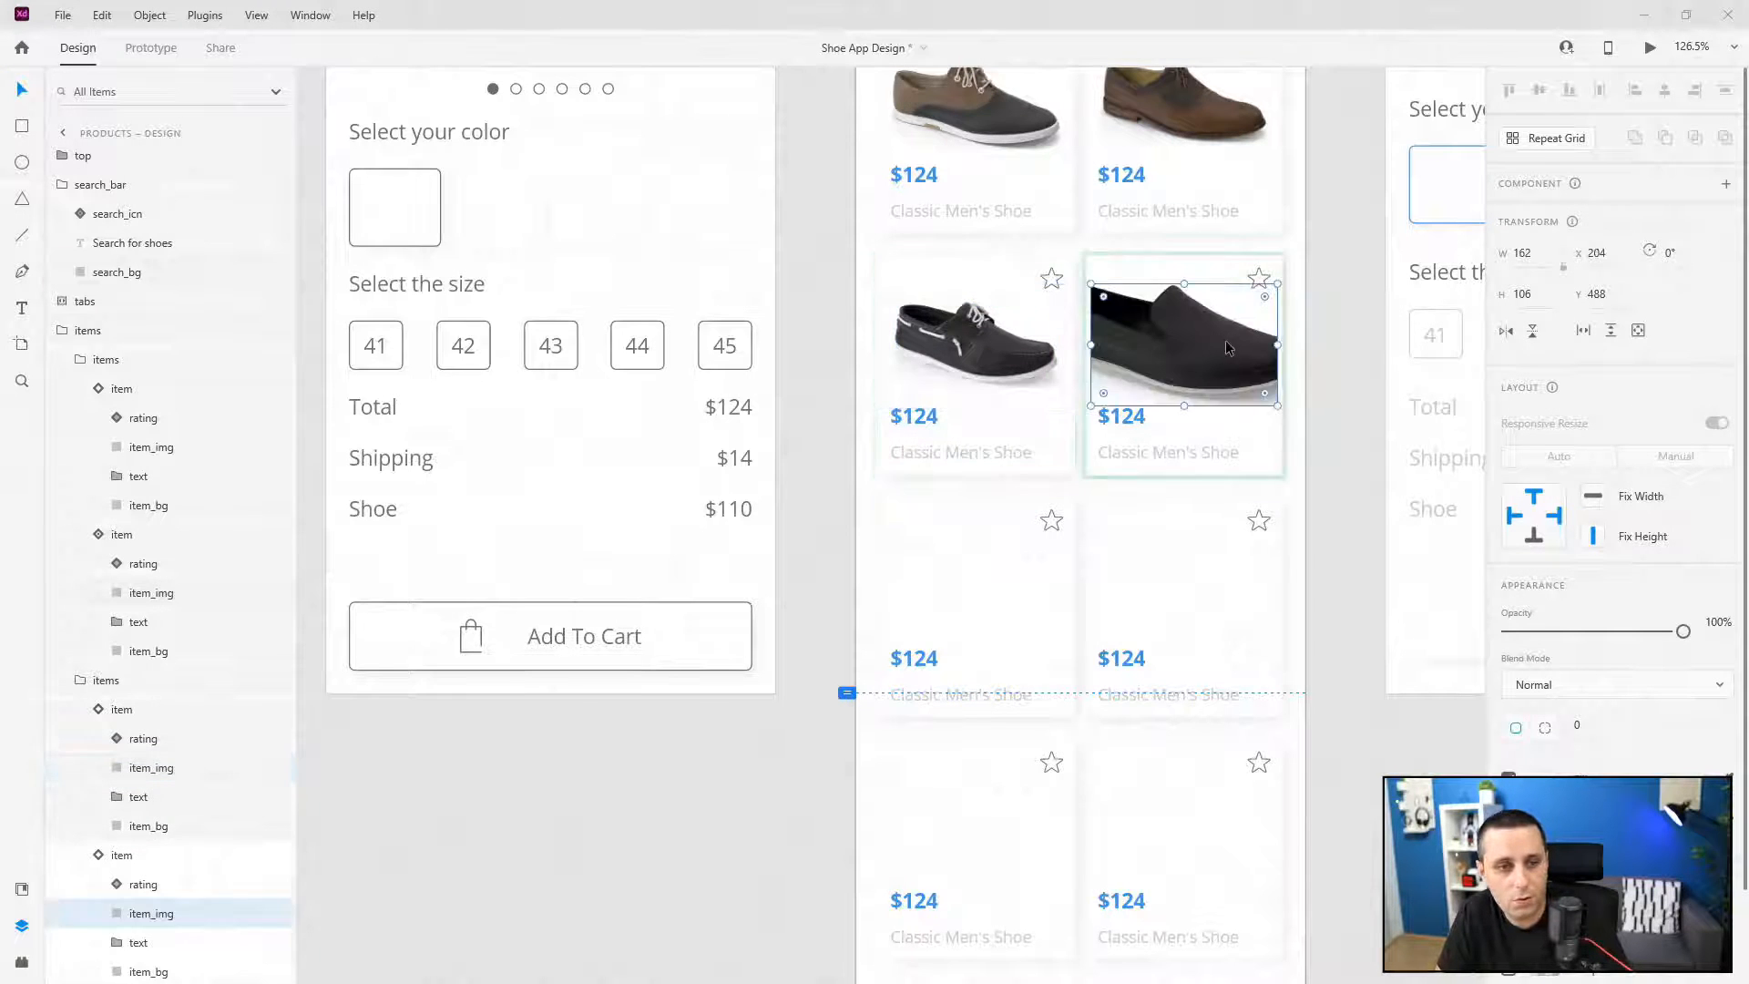
double_click(1226, 341)
drag(1310, 284, 1267, 304)
- Fill the third row of product cards with the black ankle boot and black low-top sneaker images, scaling each within its frame
scroll(800, 450, down, 4)
click(998, 384)
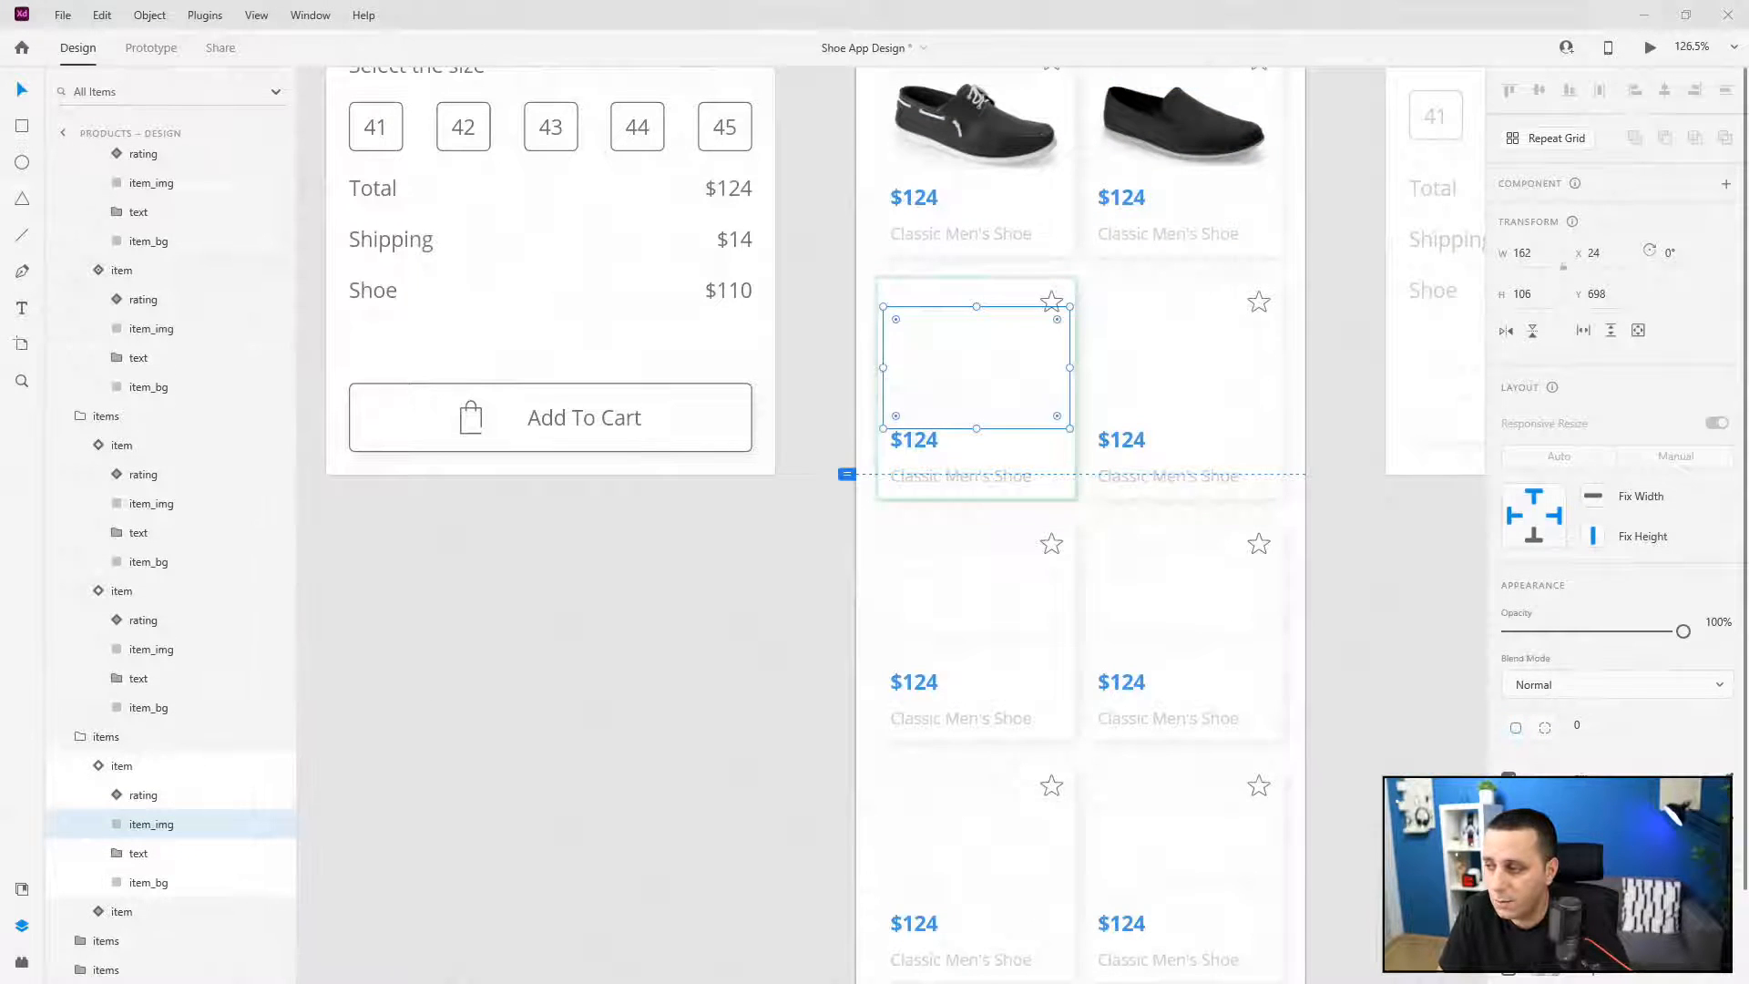
drag(1145, 424, 1053, 301)
double_click(987, 364)
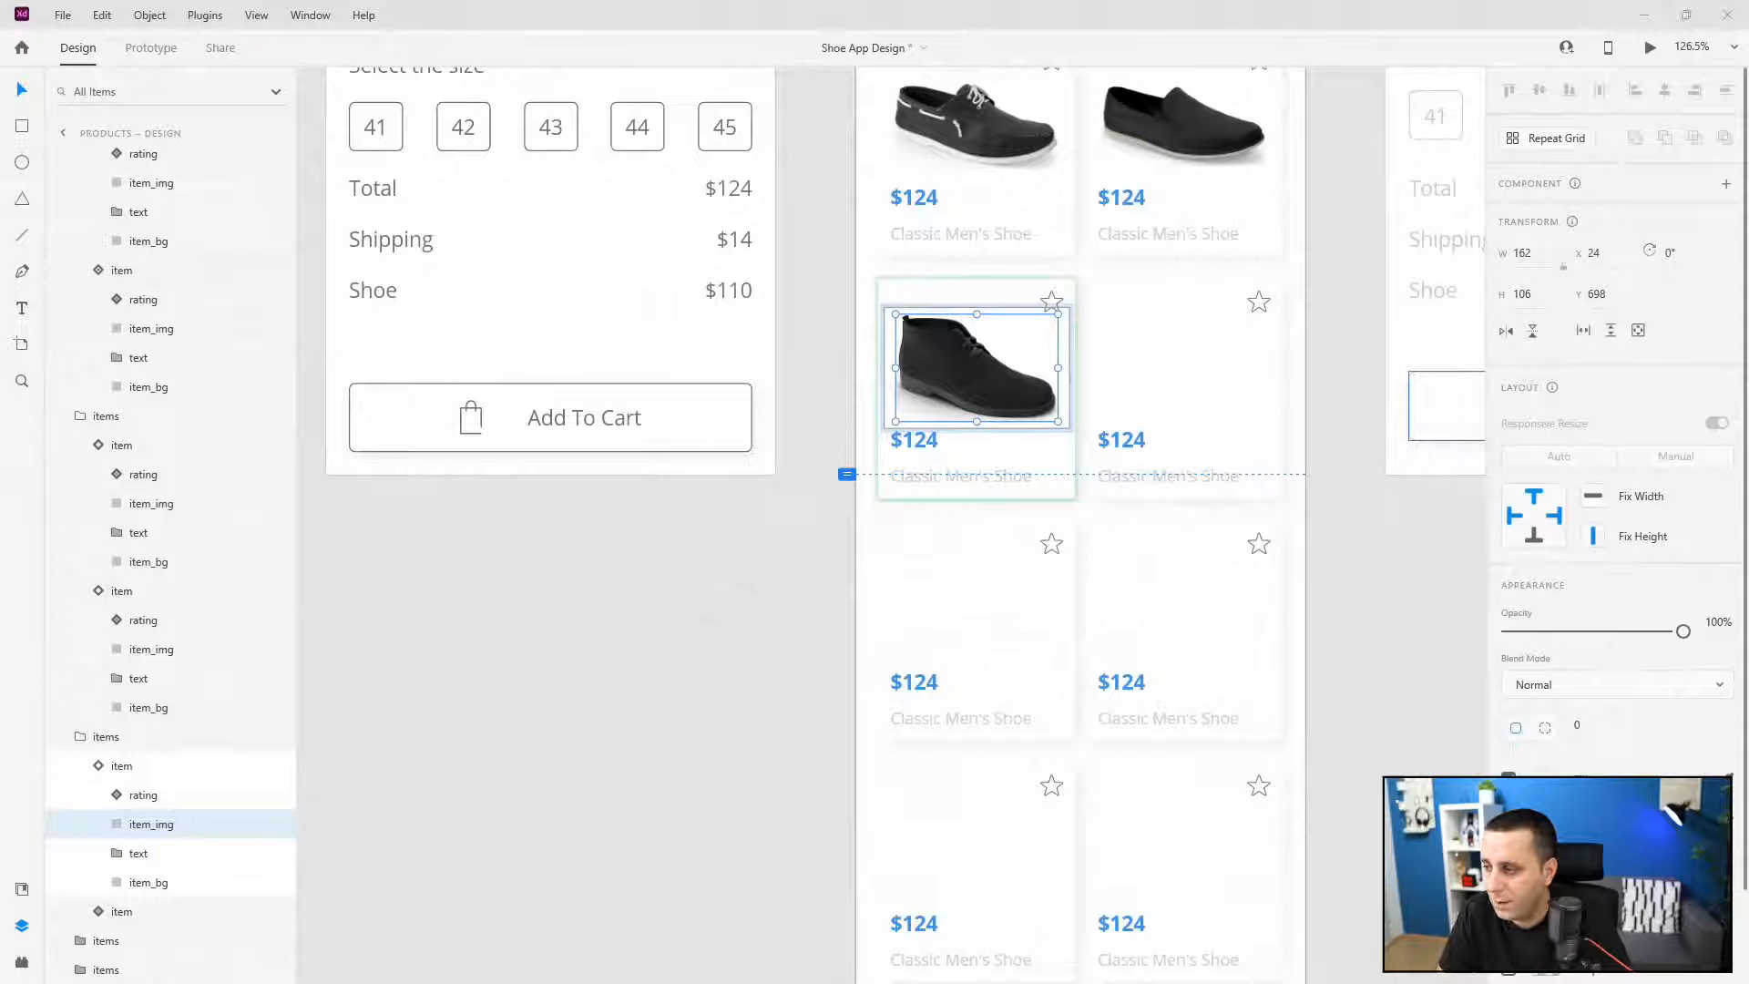
drag(1222, 462, 1193, 369)
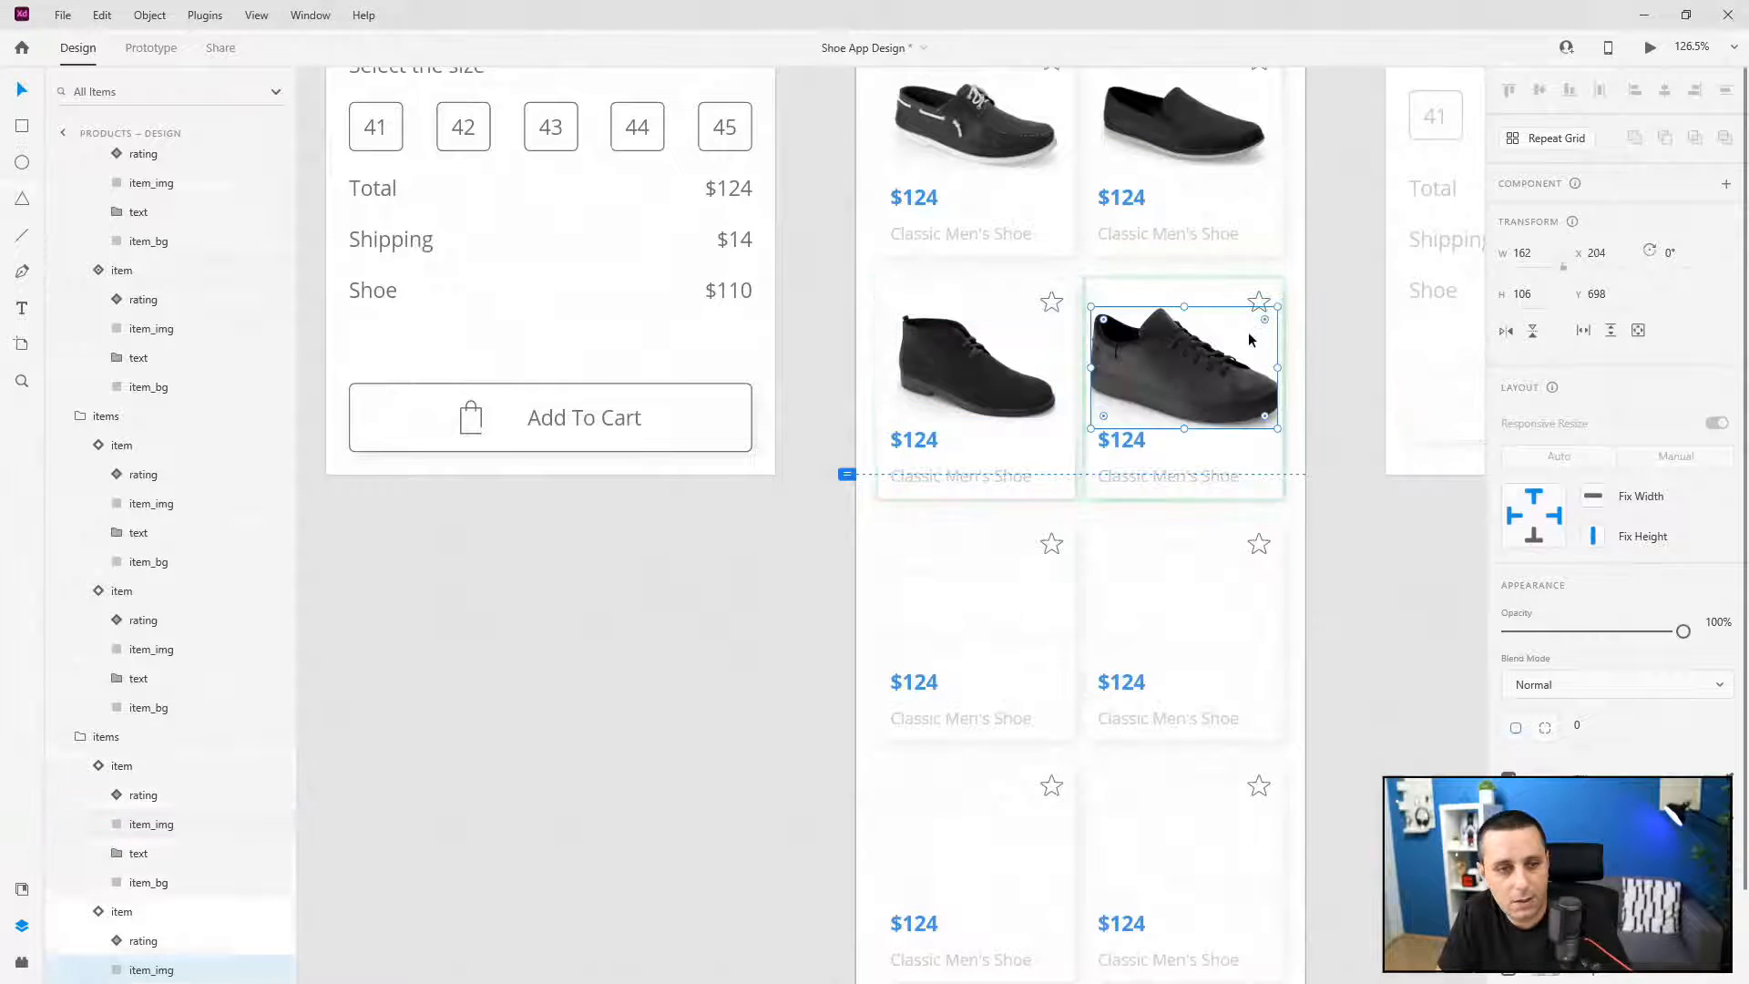
drag(1281, 307, 1270, 315)
- Fill the fourth row of product cards with the all-black and beige-and-black high-sole sneaker images, scaling each within its frame
scroll(734, 410, down, 2)
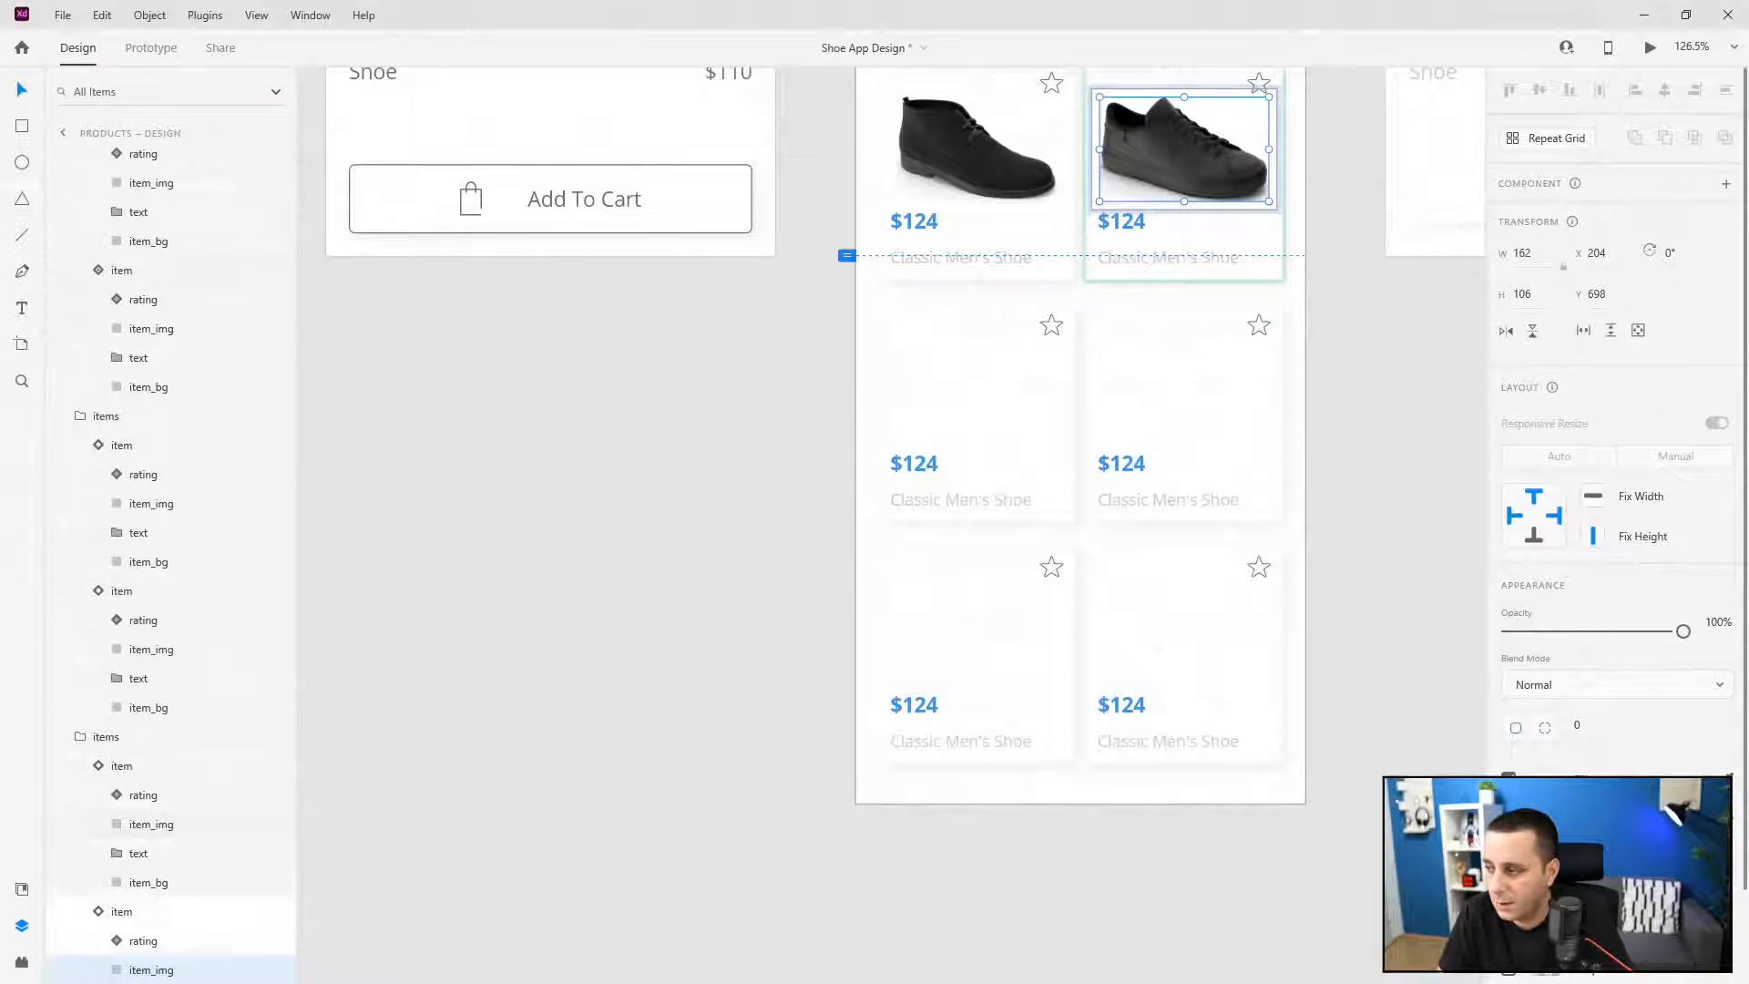
drag(1218, 519, 961, 392)
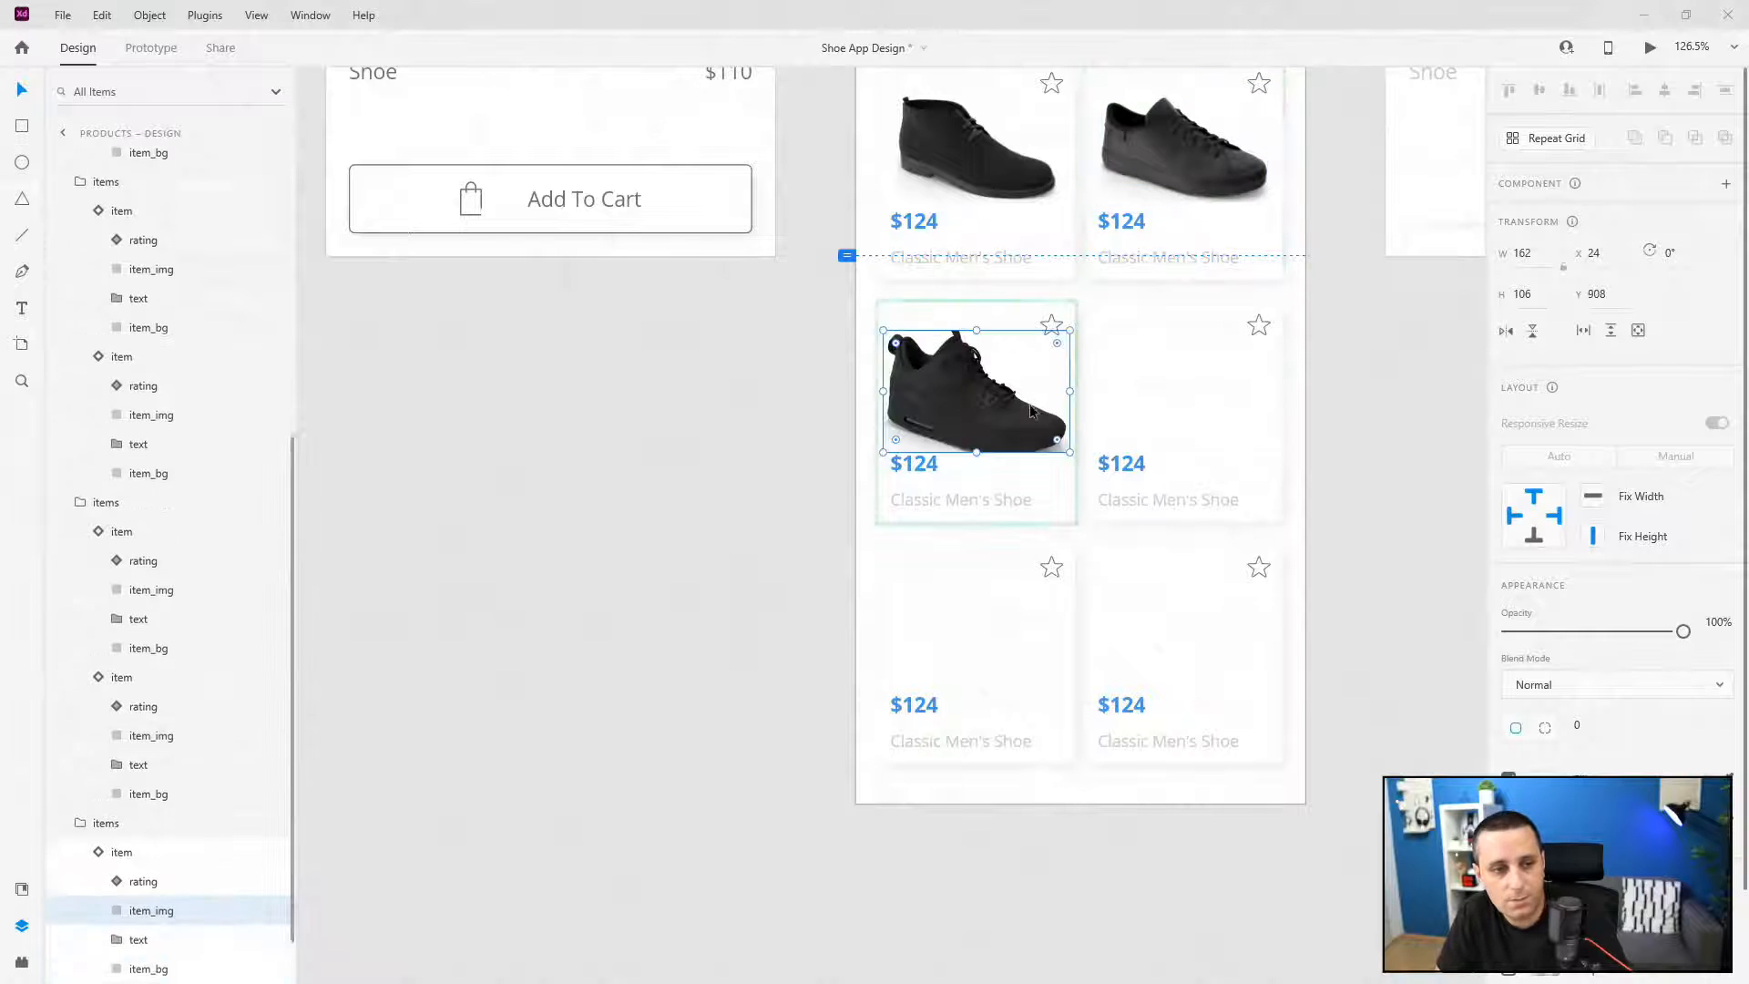
drag(1067, 320, 1047, 327)
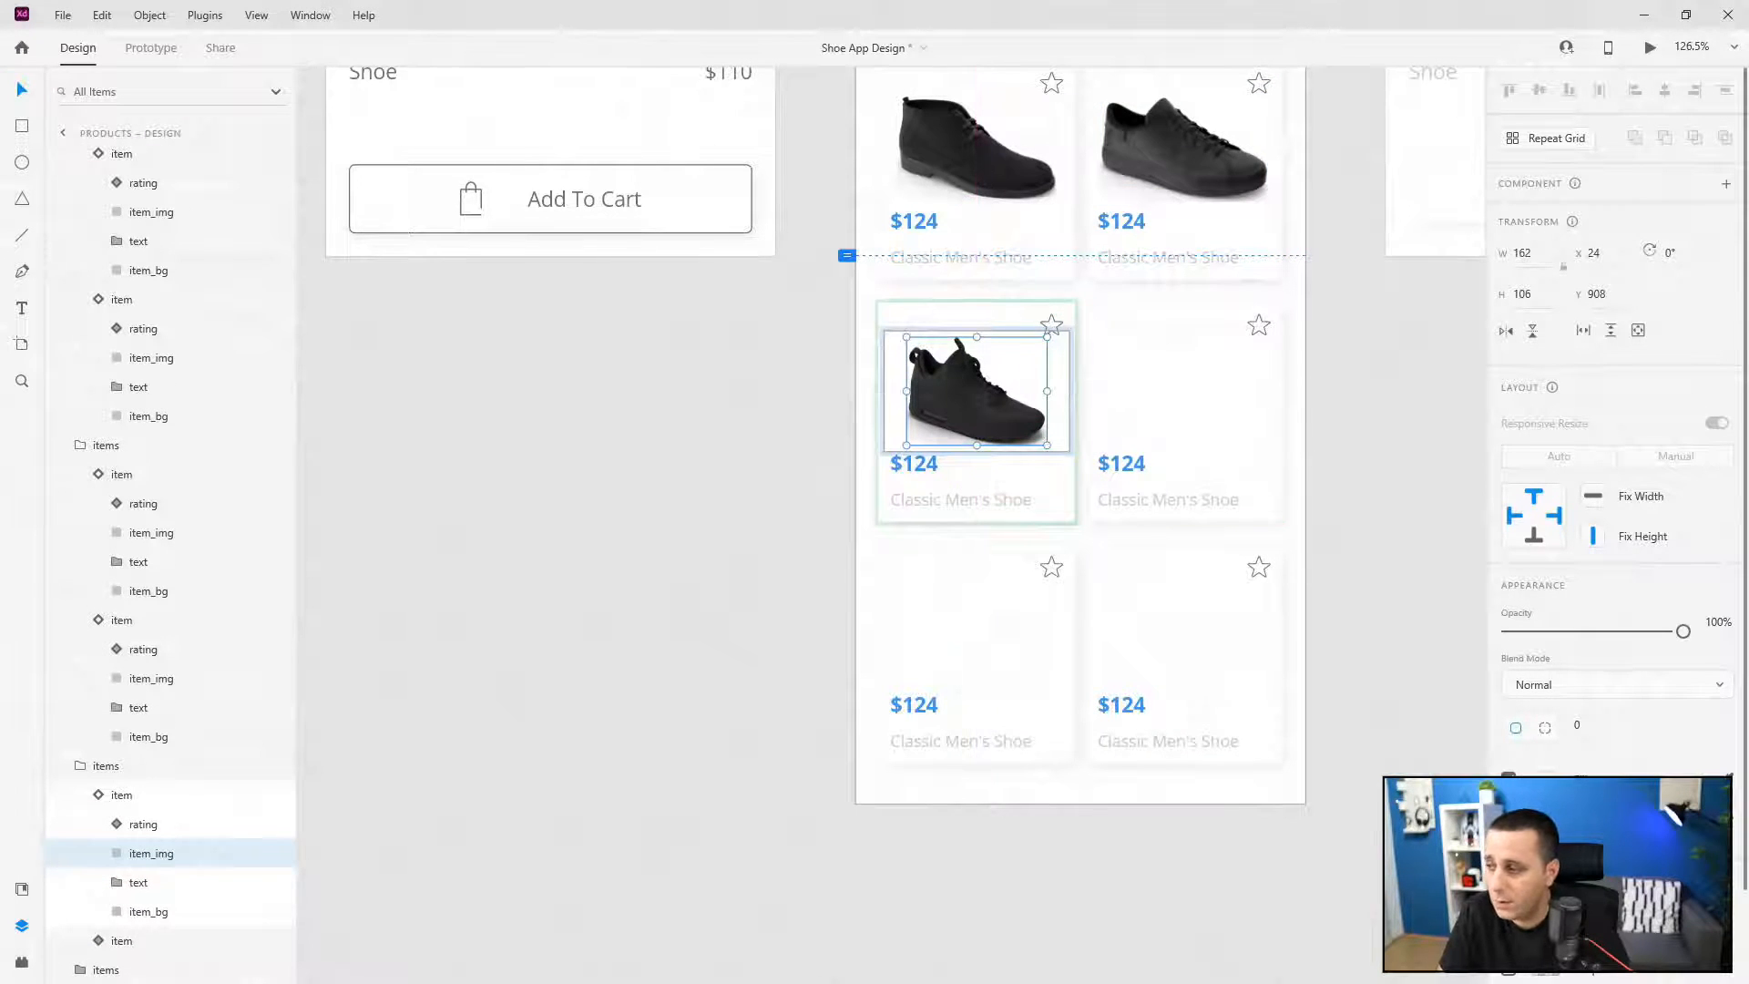
drag(1275, 461, 1212, 397)
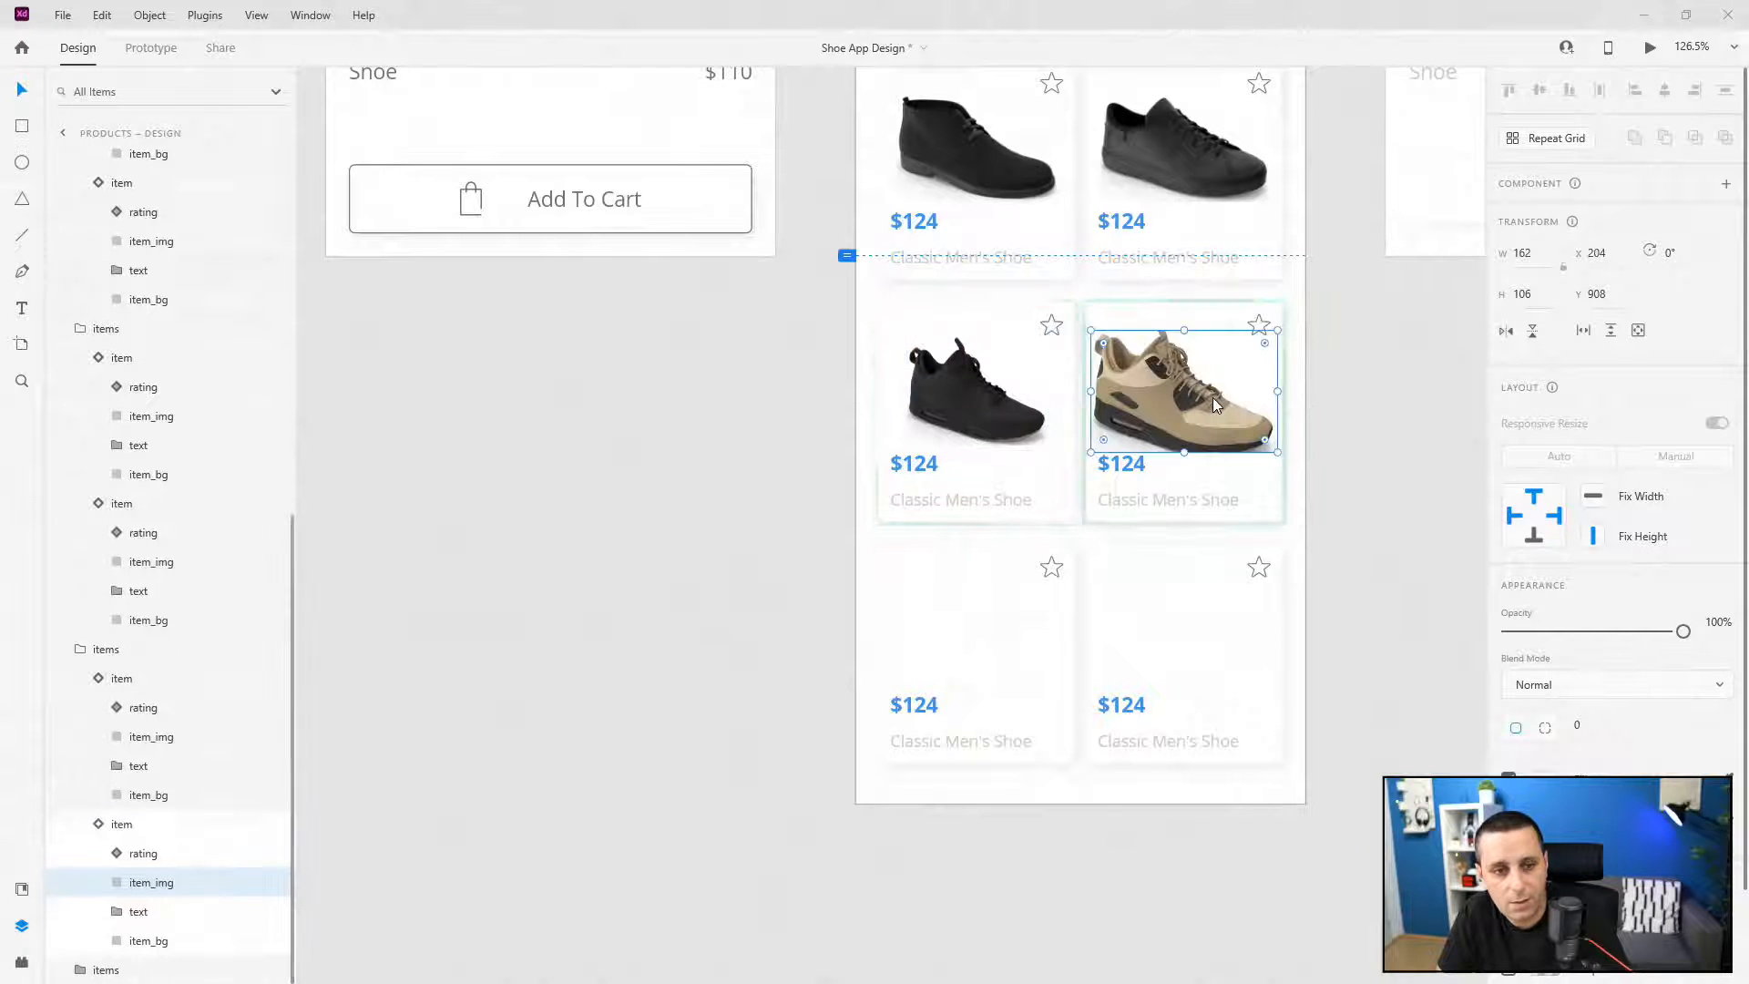
drag(1276, 330, 1257, 326)
key(ctrl+z)
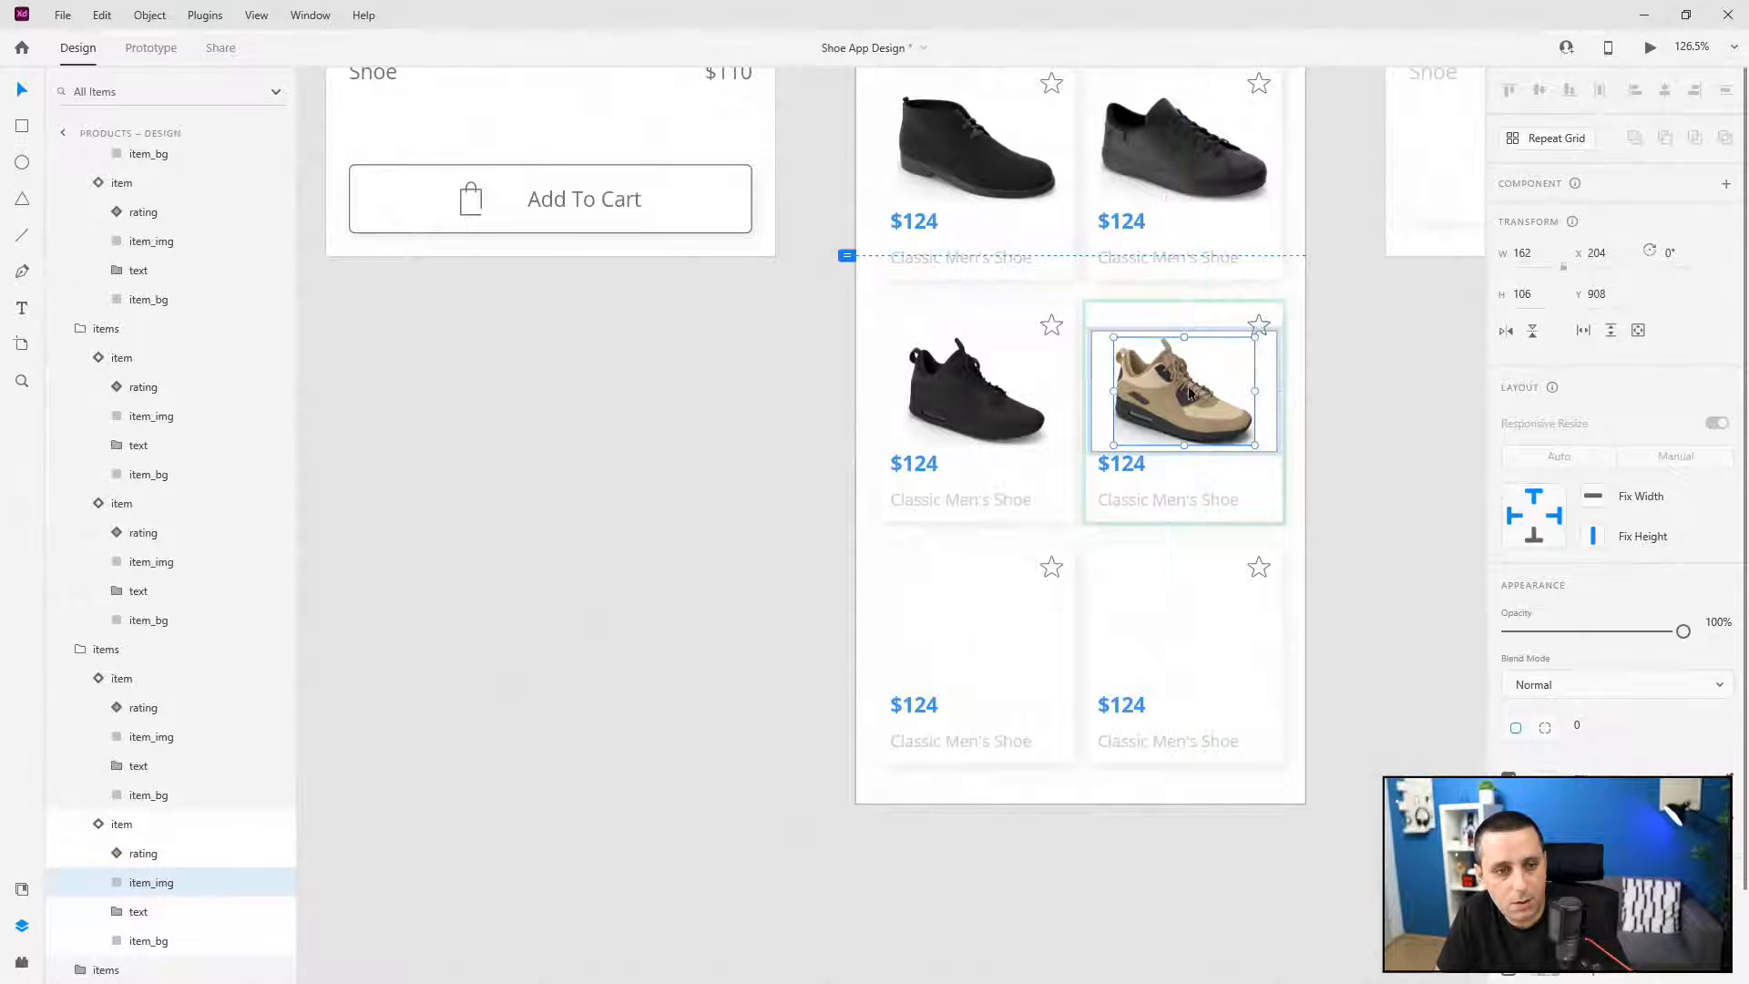
- Fill the last row of product cards with the black-and-grey sneaker and beige sneaker images, scale each to fit, and clear the selection
scroll(1004, 517, down, 3)
click(1004, 507)
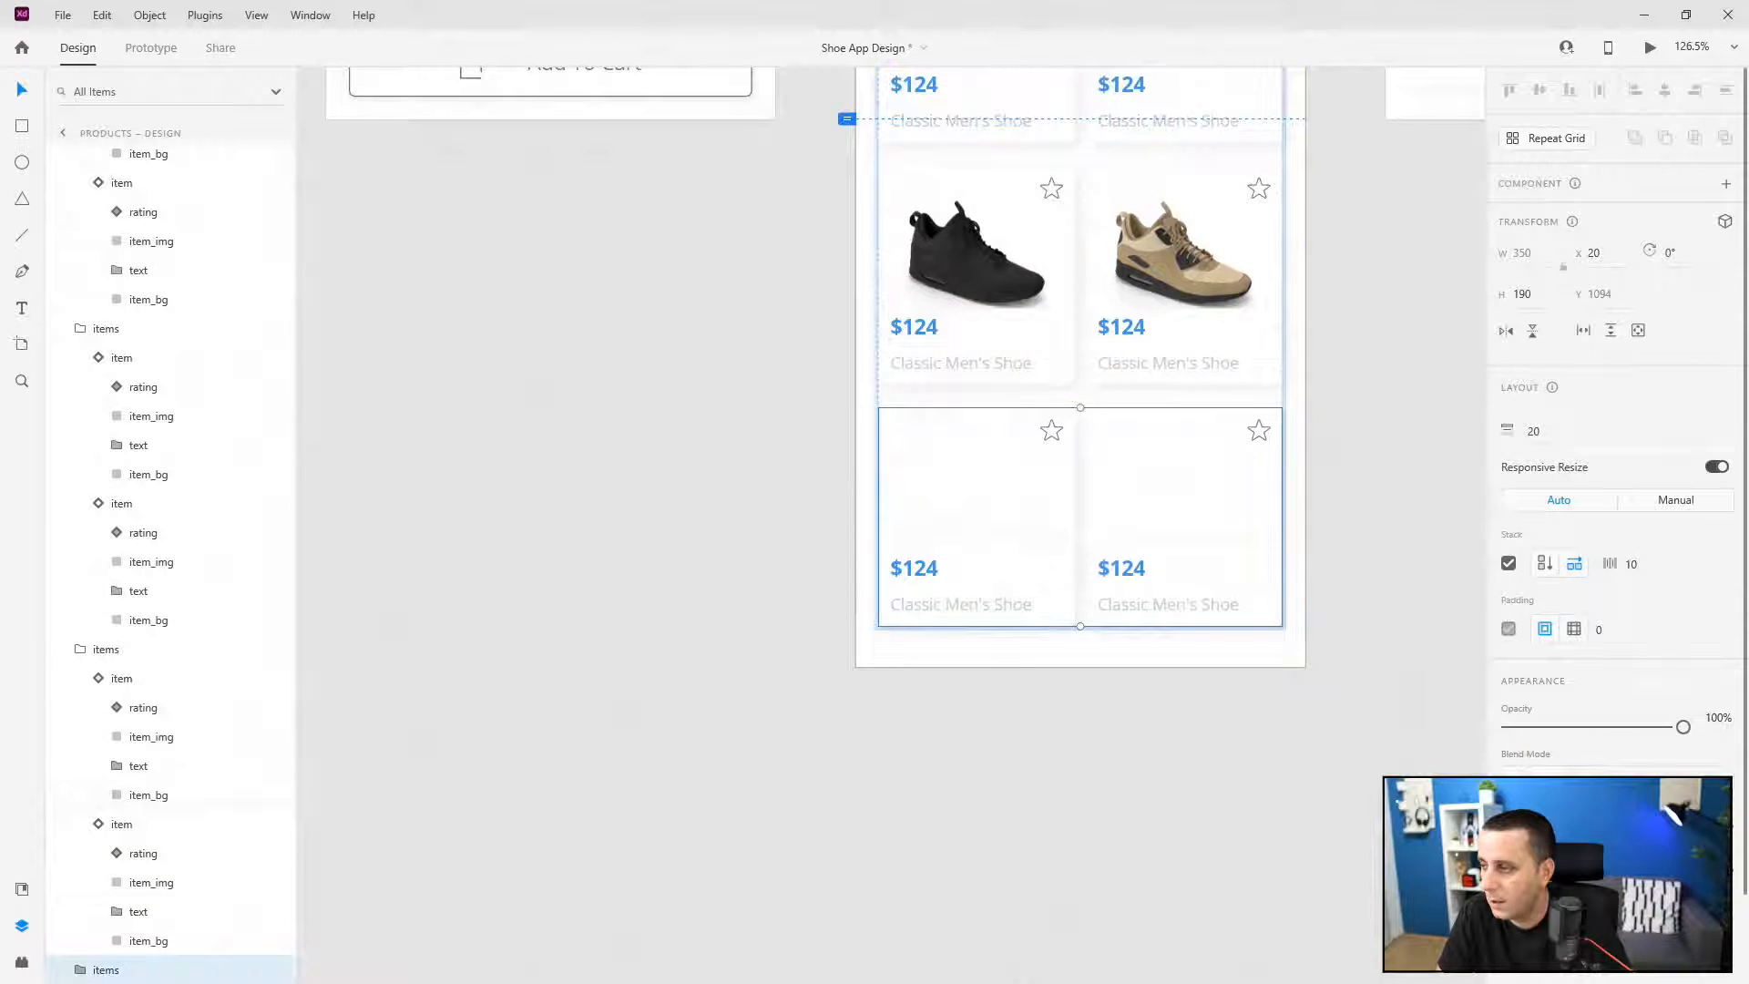
drag(1272, 494, 1011, 485)
drag(1070, 435, 1060, 442)
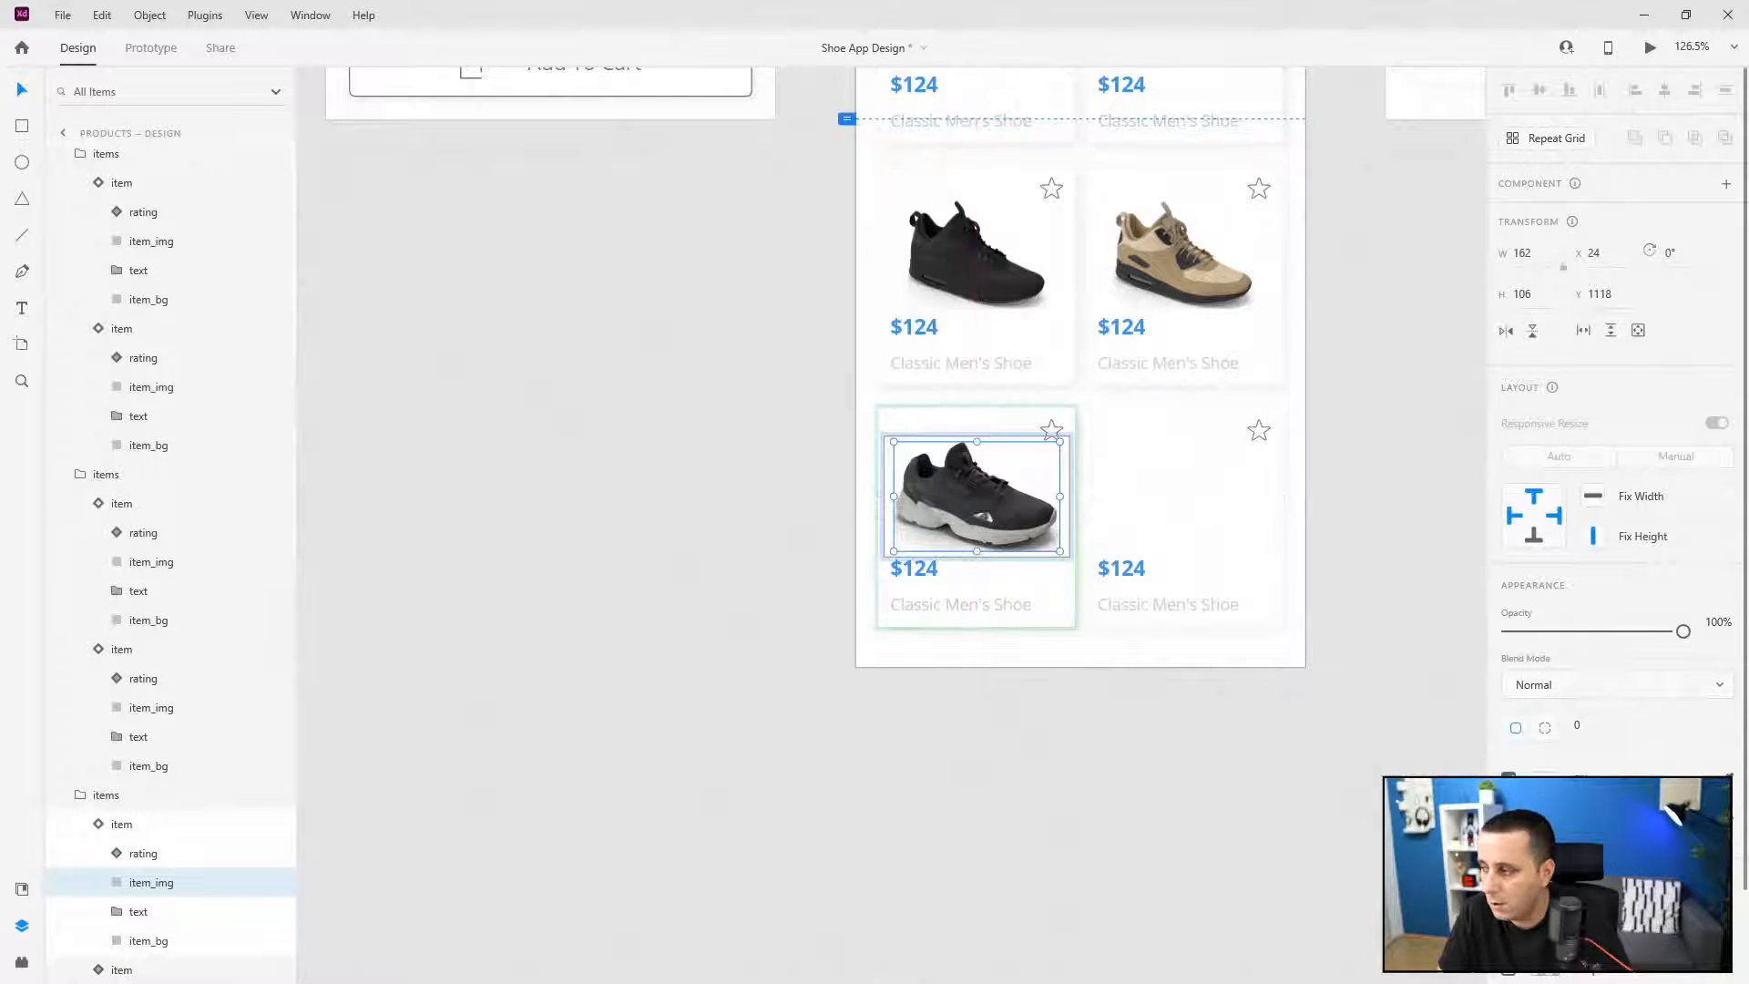
drag(1280, 508, 1198, 484)
drag(1277, 435, 1269, 441)
click(853, 406)
- Place the two-tone shoe image in the product_img placeholder on the Product - Details – Design artboard and scale it to fit
scroll(688, 417, down, 4)
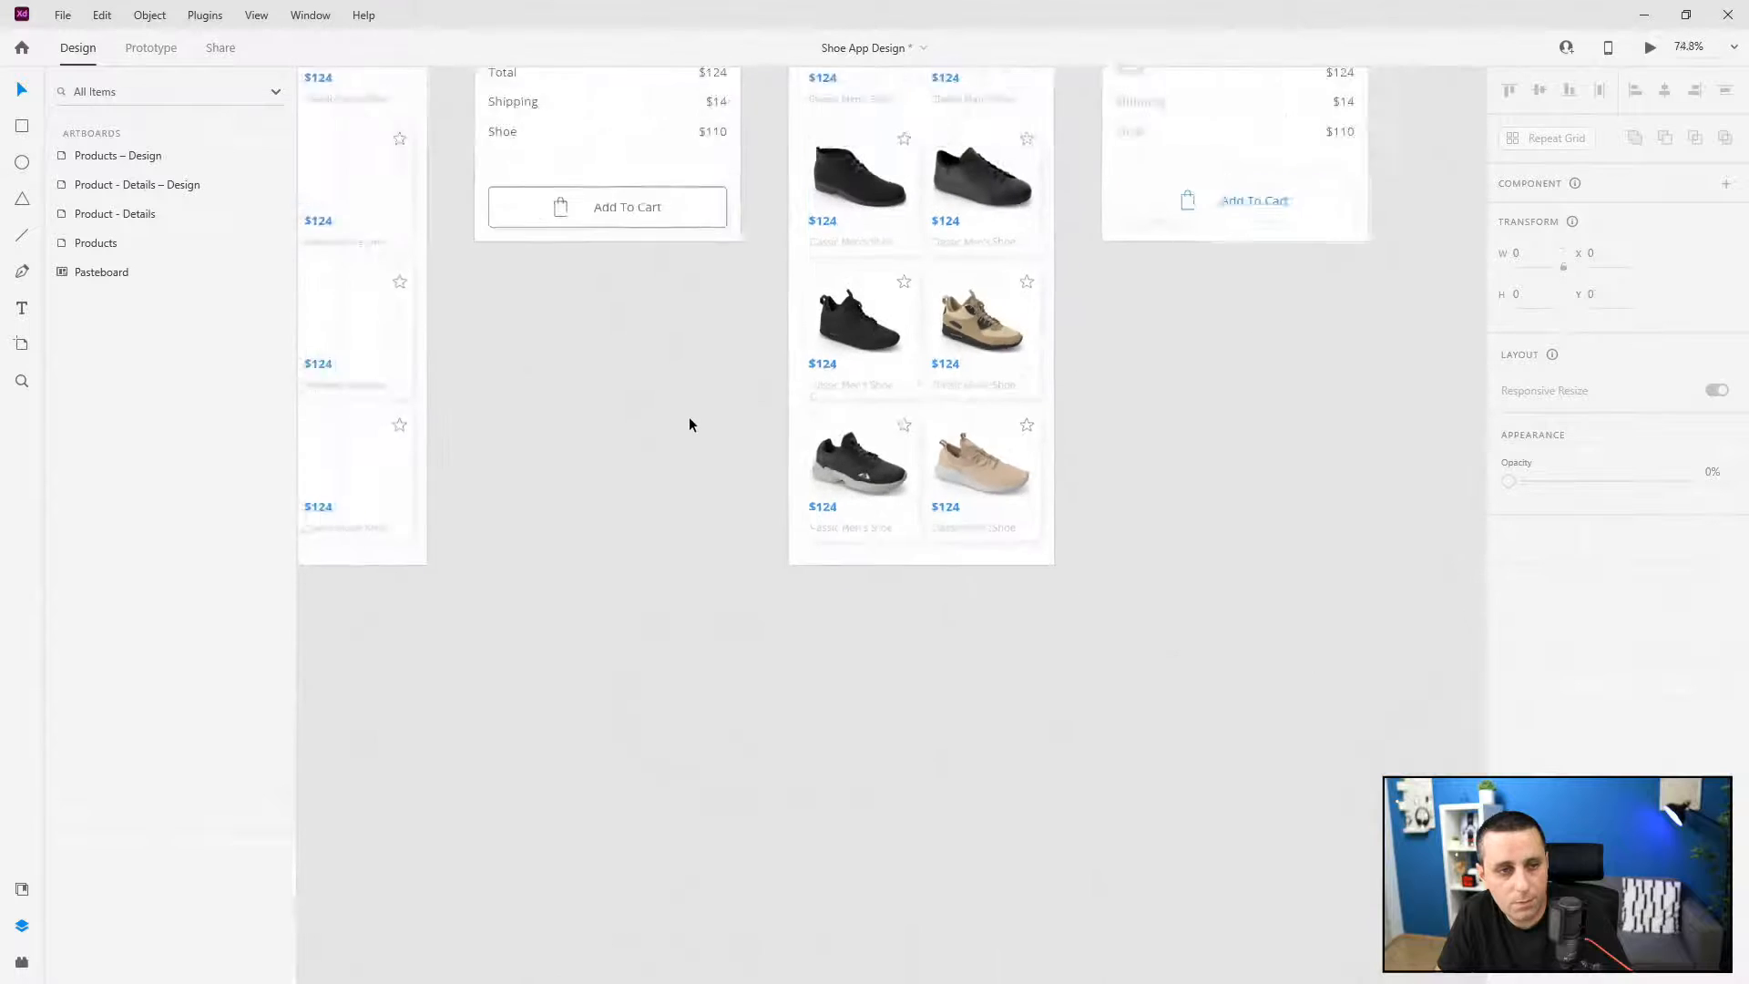
scroll(745, 460, up, 4)
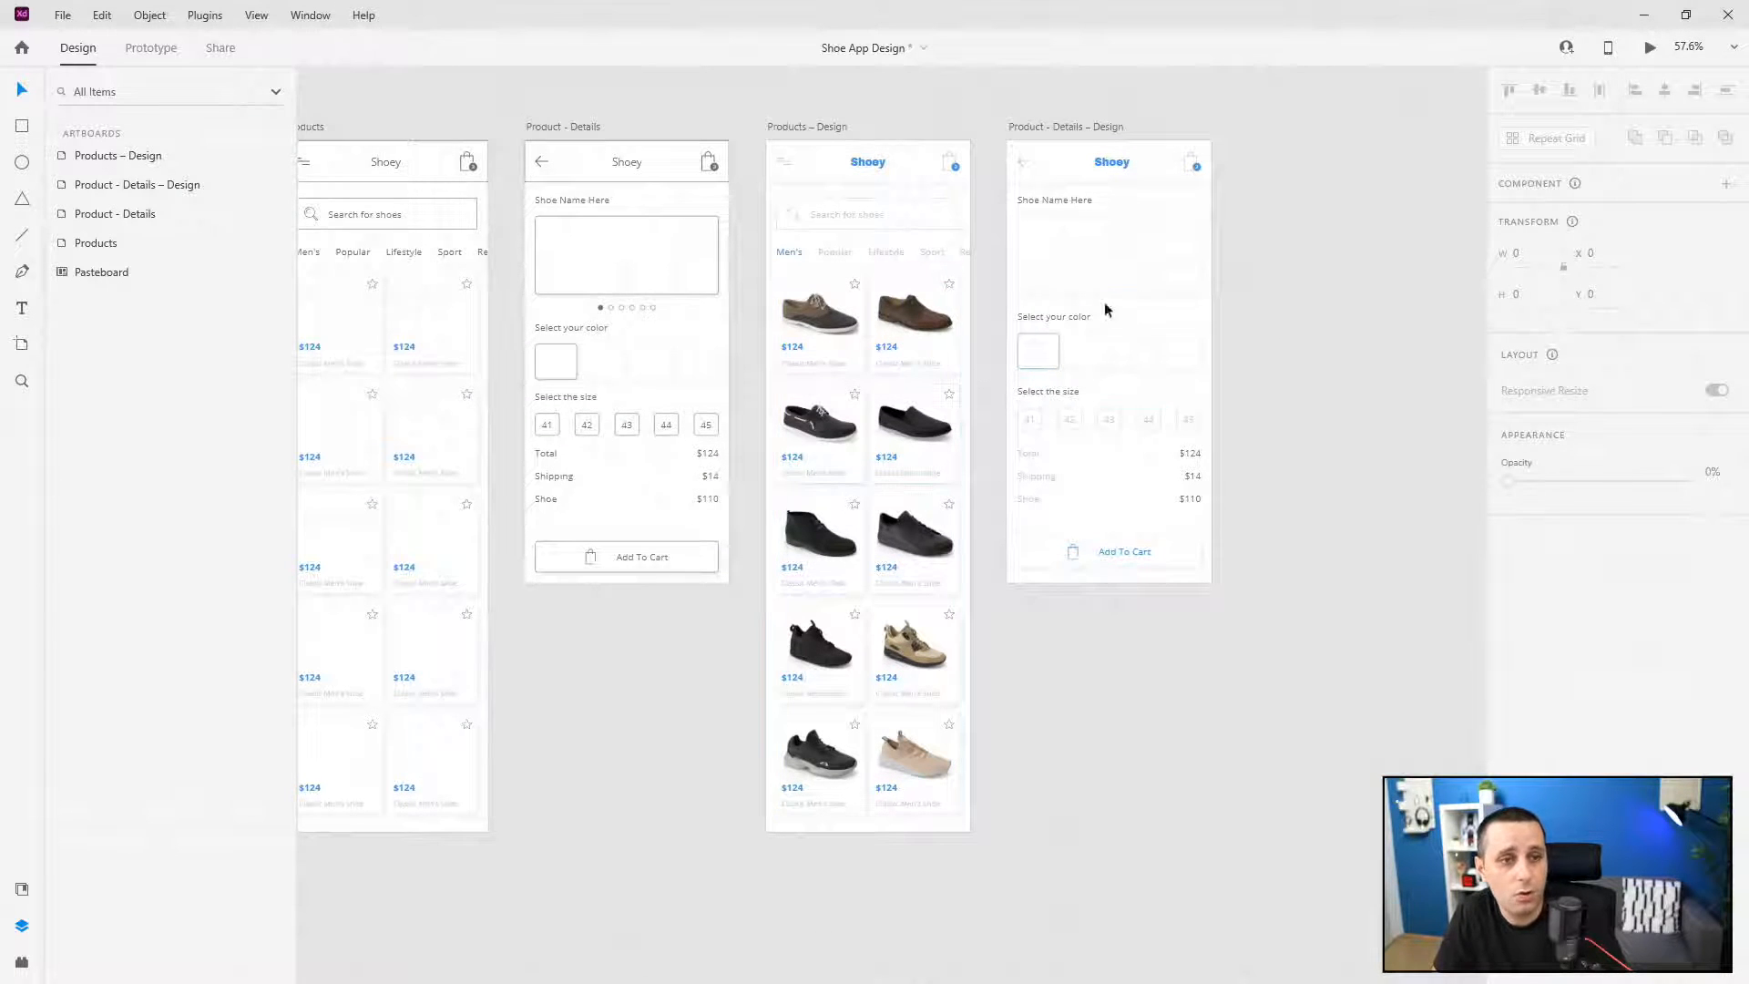
scroll(883, 276, up, 4)
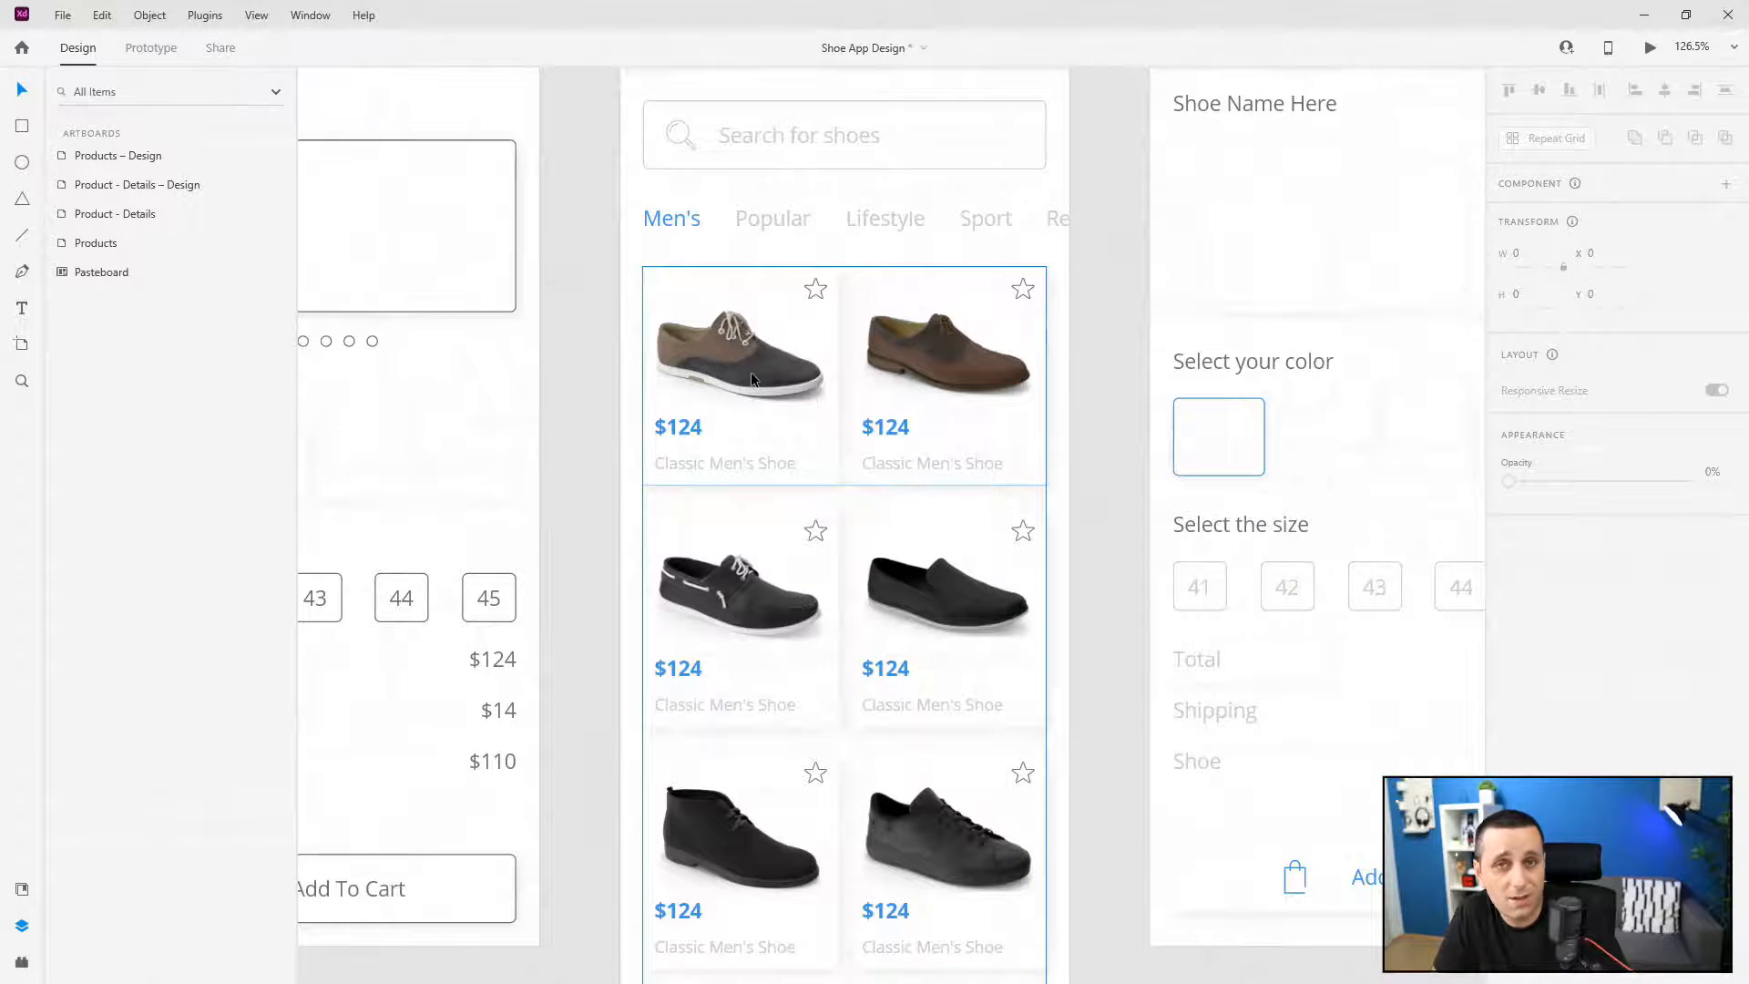
scroll(637, 383, down, 3)
scroll(1184, 314, up, 3)
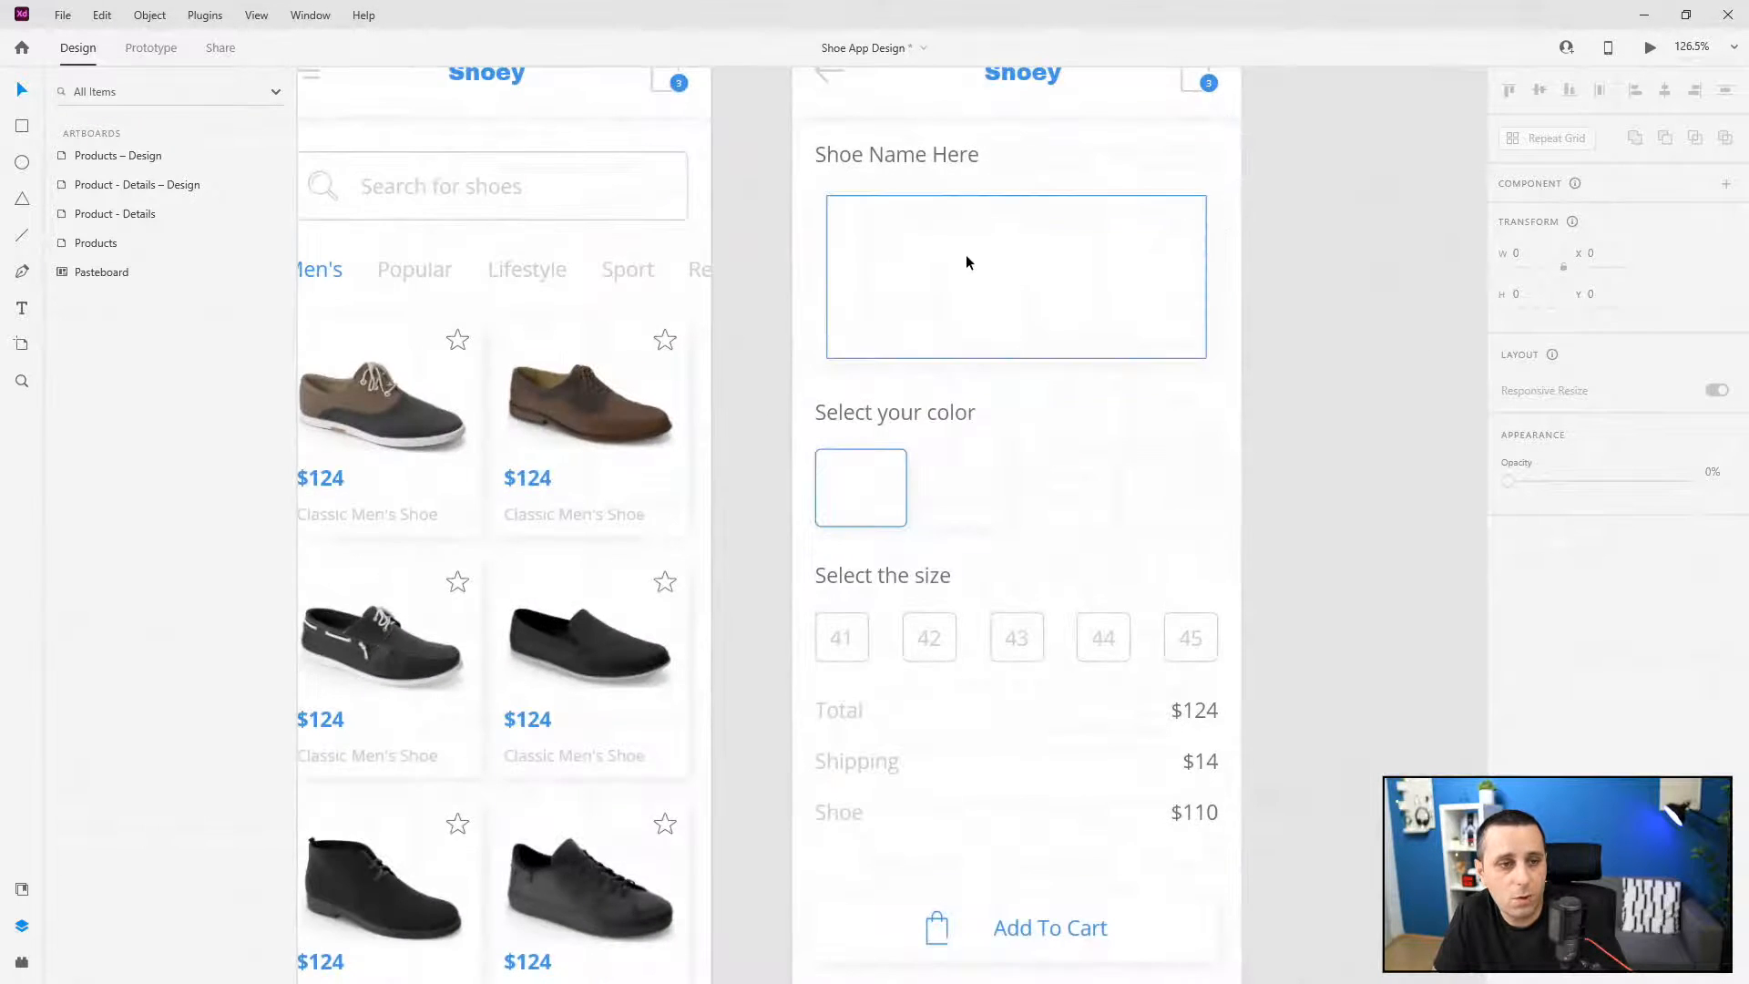
double_click(966, 263)
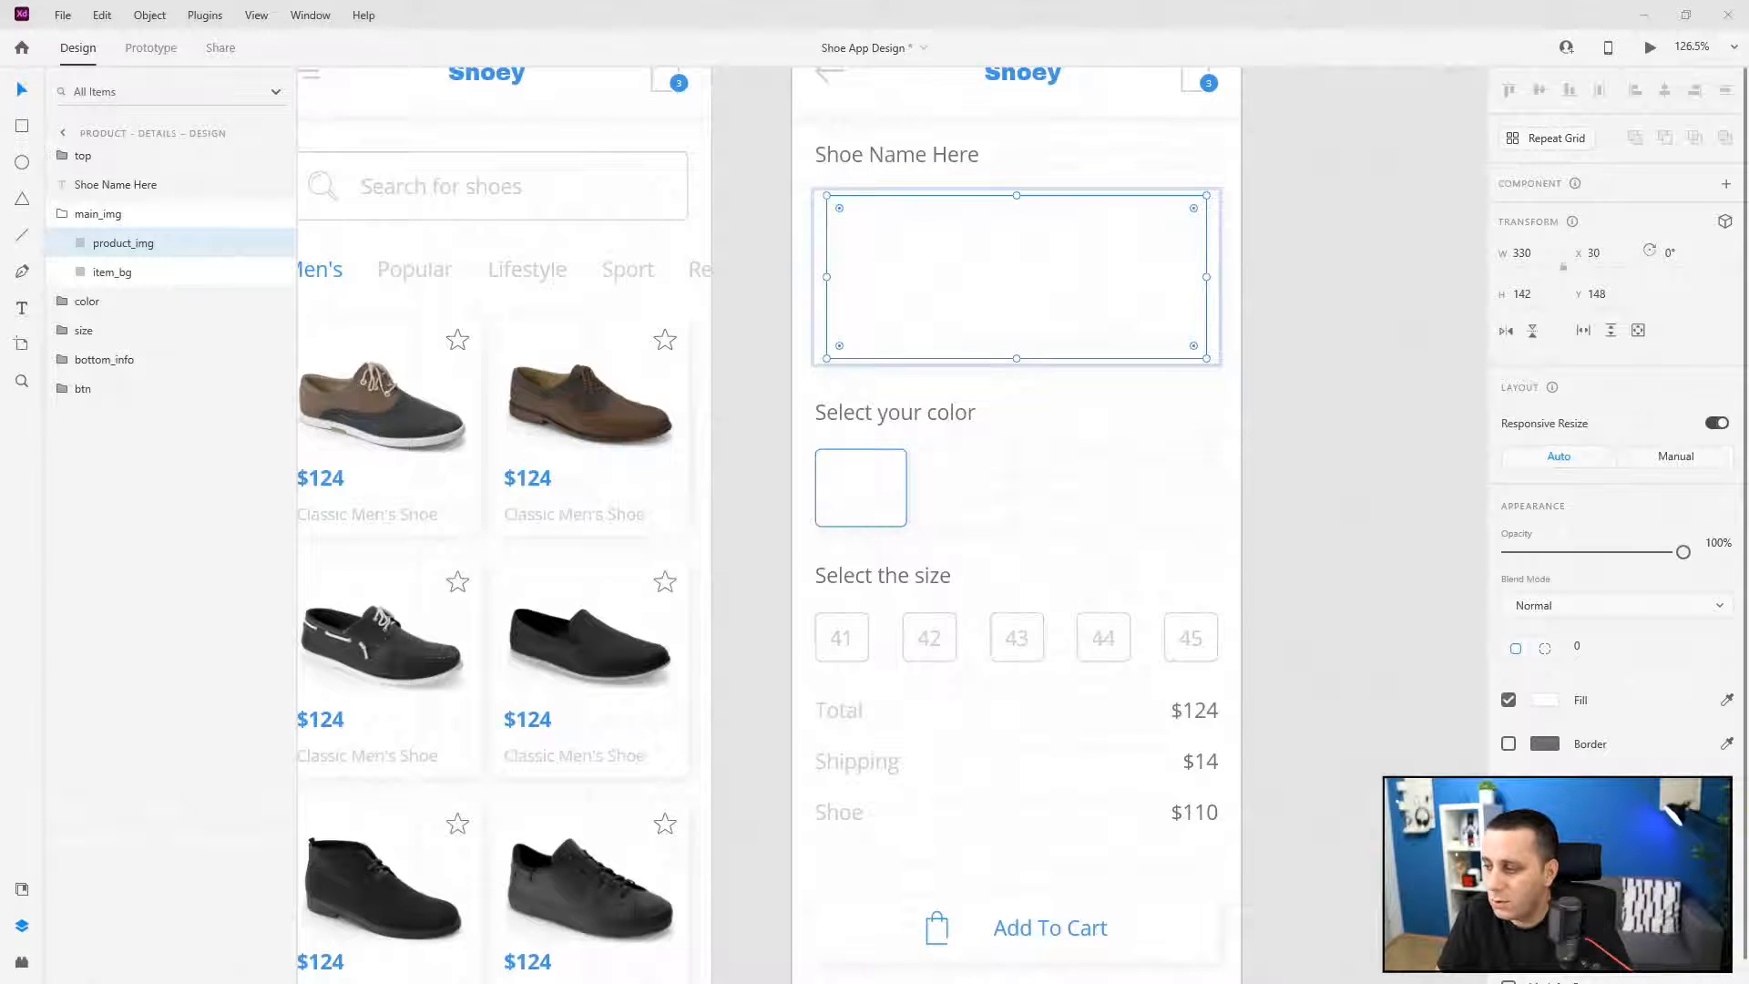
drag(1644, 452, 1043, 241)
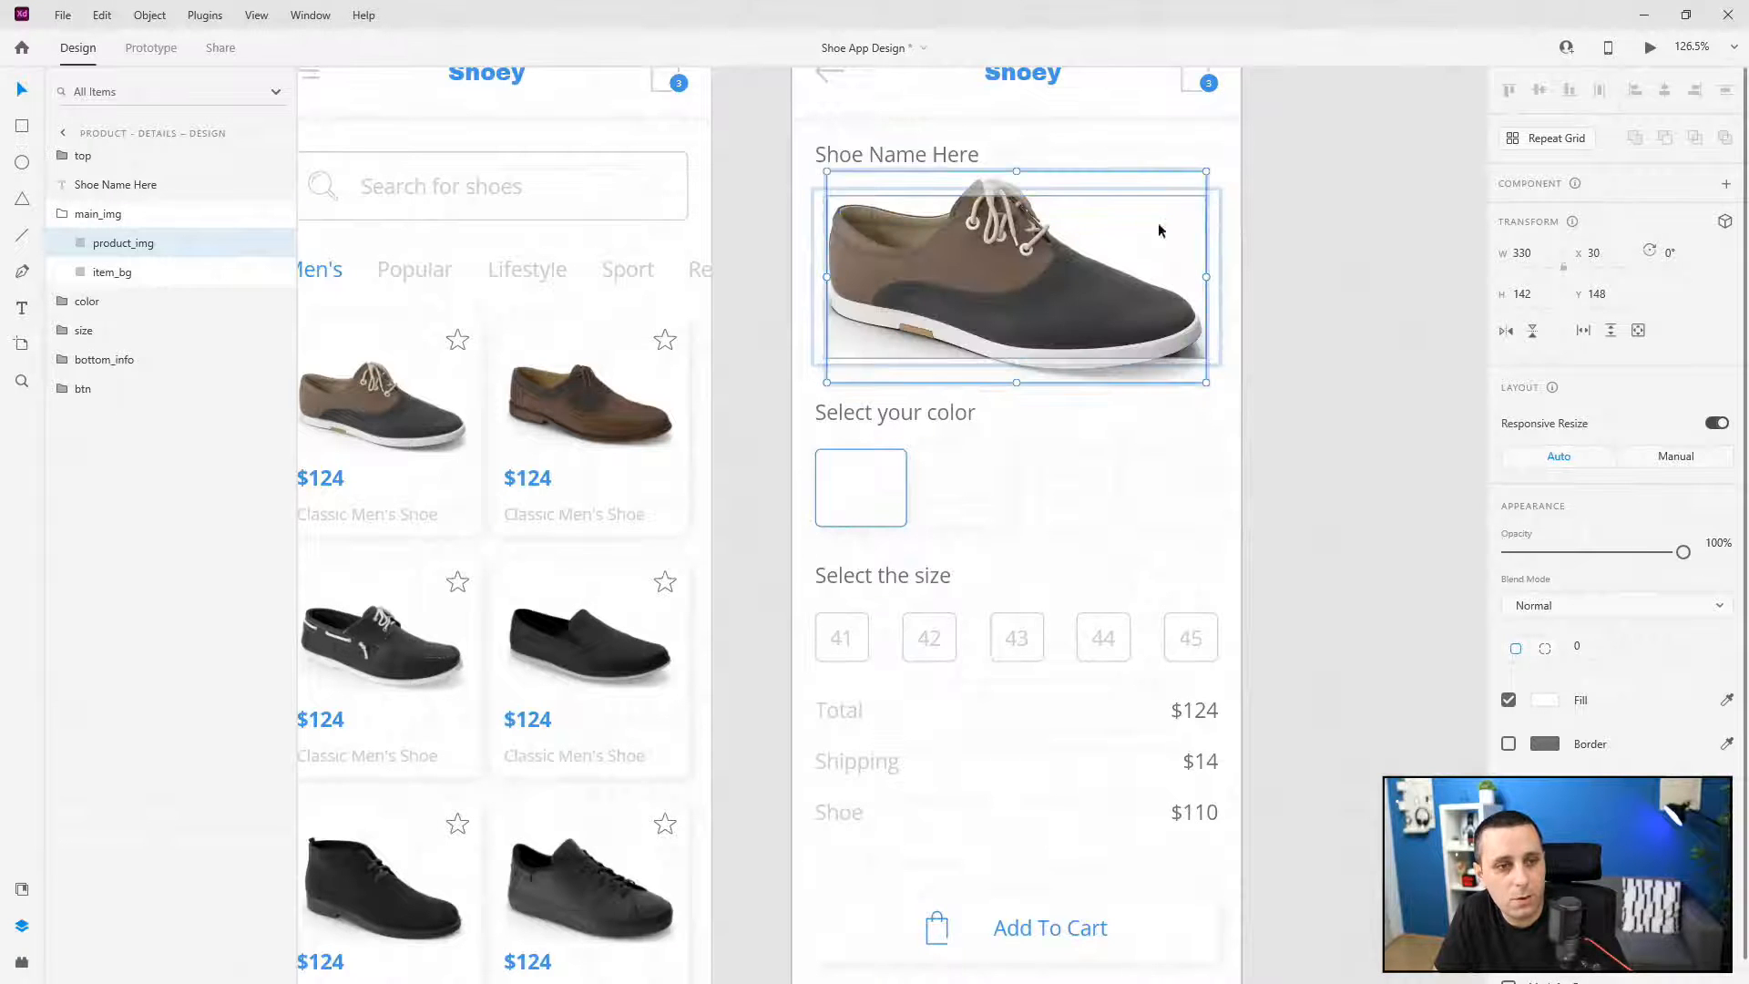
drag(1206, 172, 1162, 200)
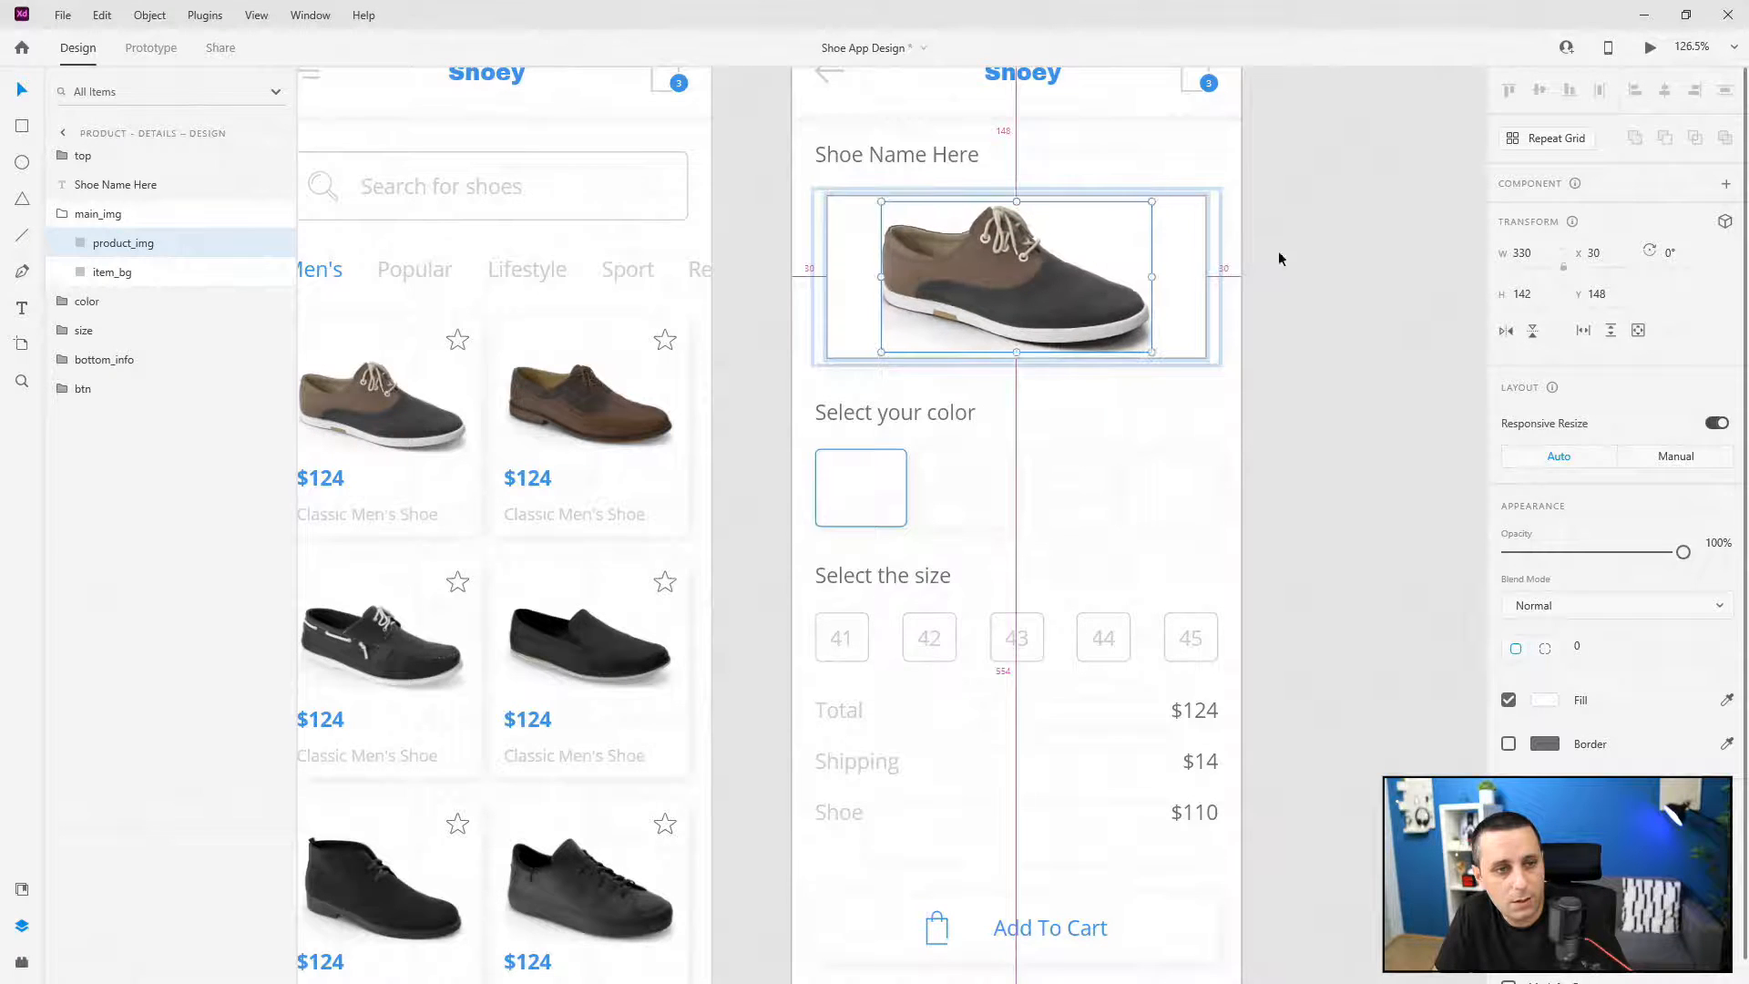
click(1348, 286)
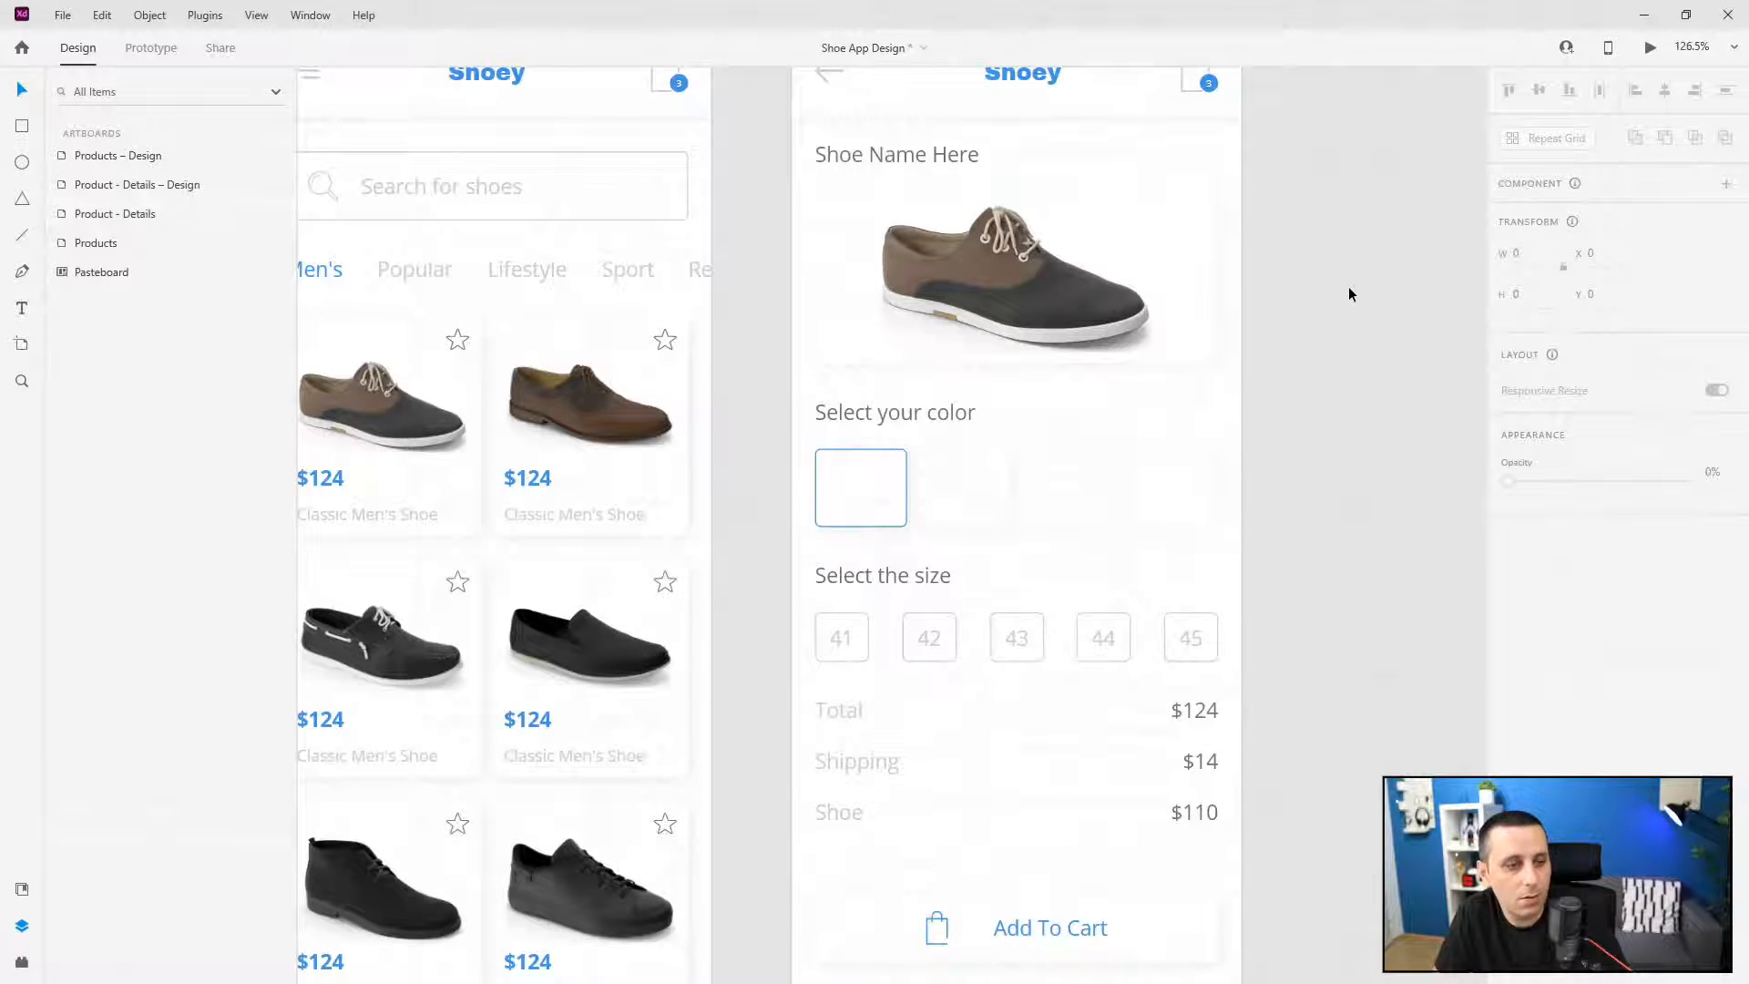
- Place the two-tone shoe image in the first color swatch's item_img placeholder and scale it so the whole shoe fits the swatch
ctrl+click(854, 481)
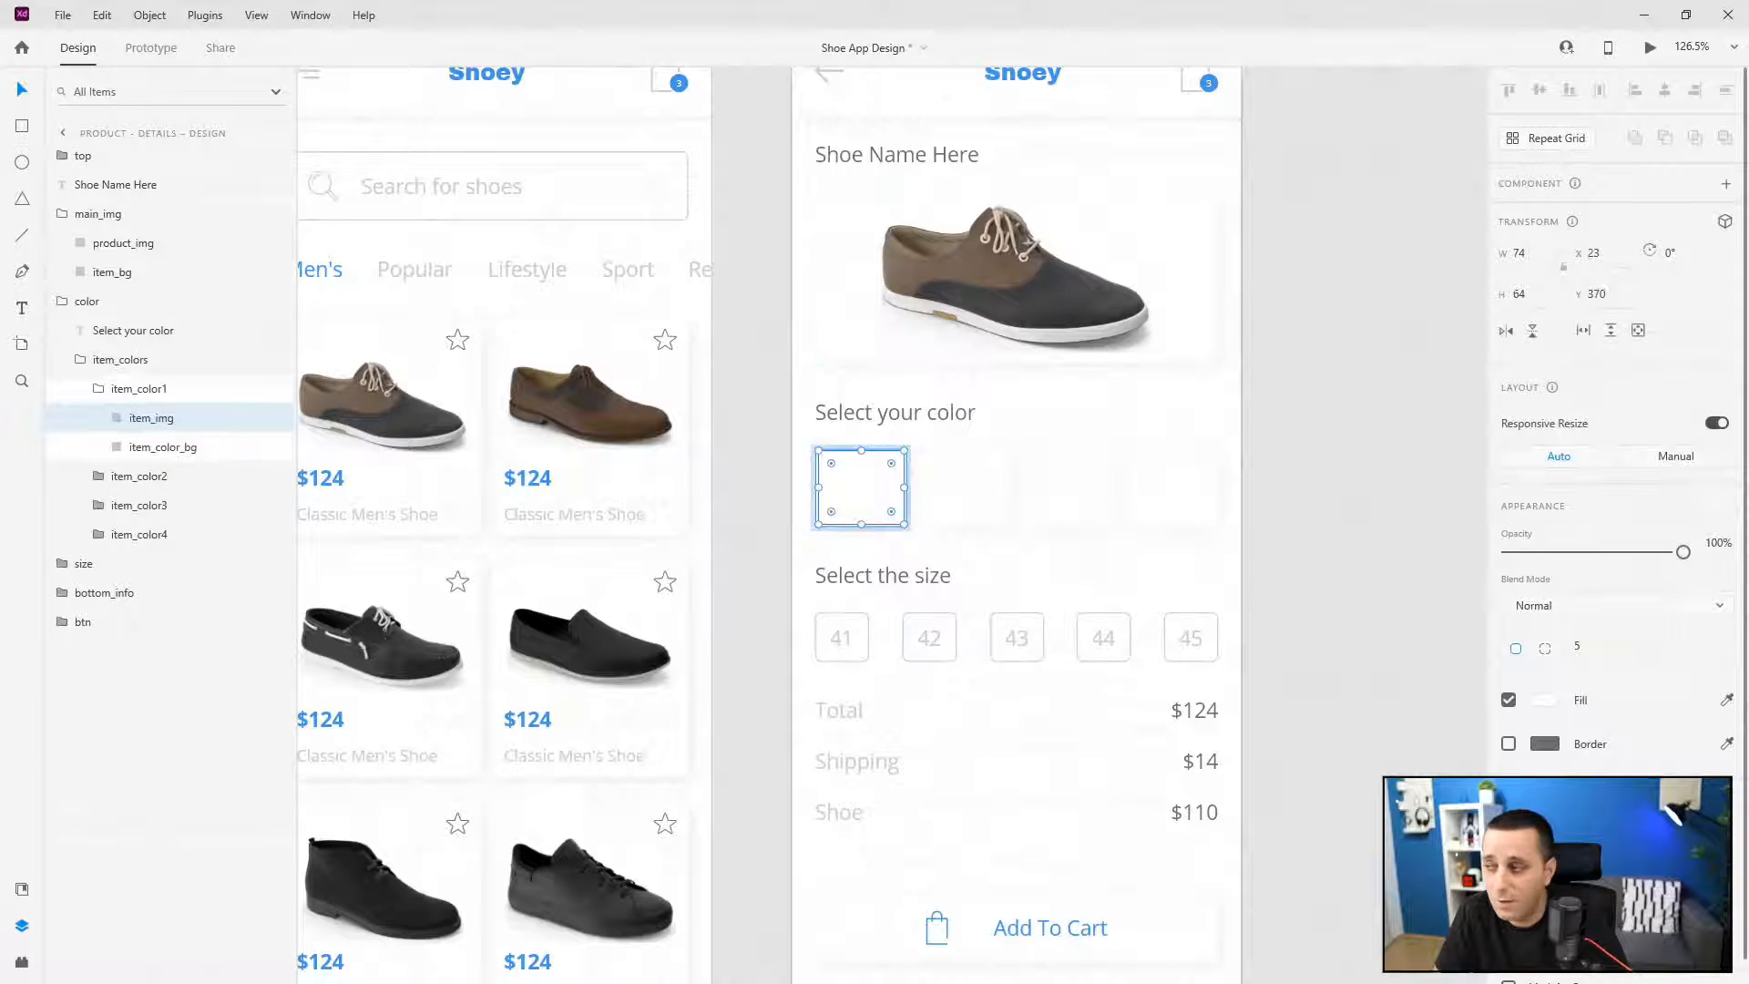
drag(817, 599, 867, 493)
scroll(867, 494, up, 8)
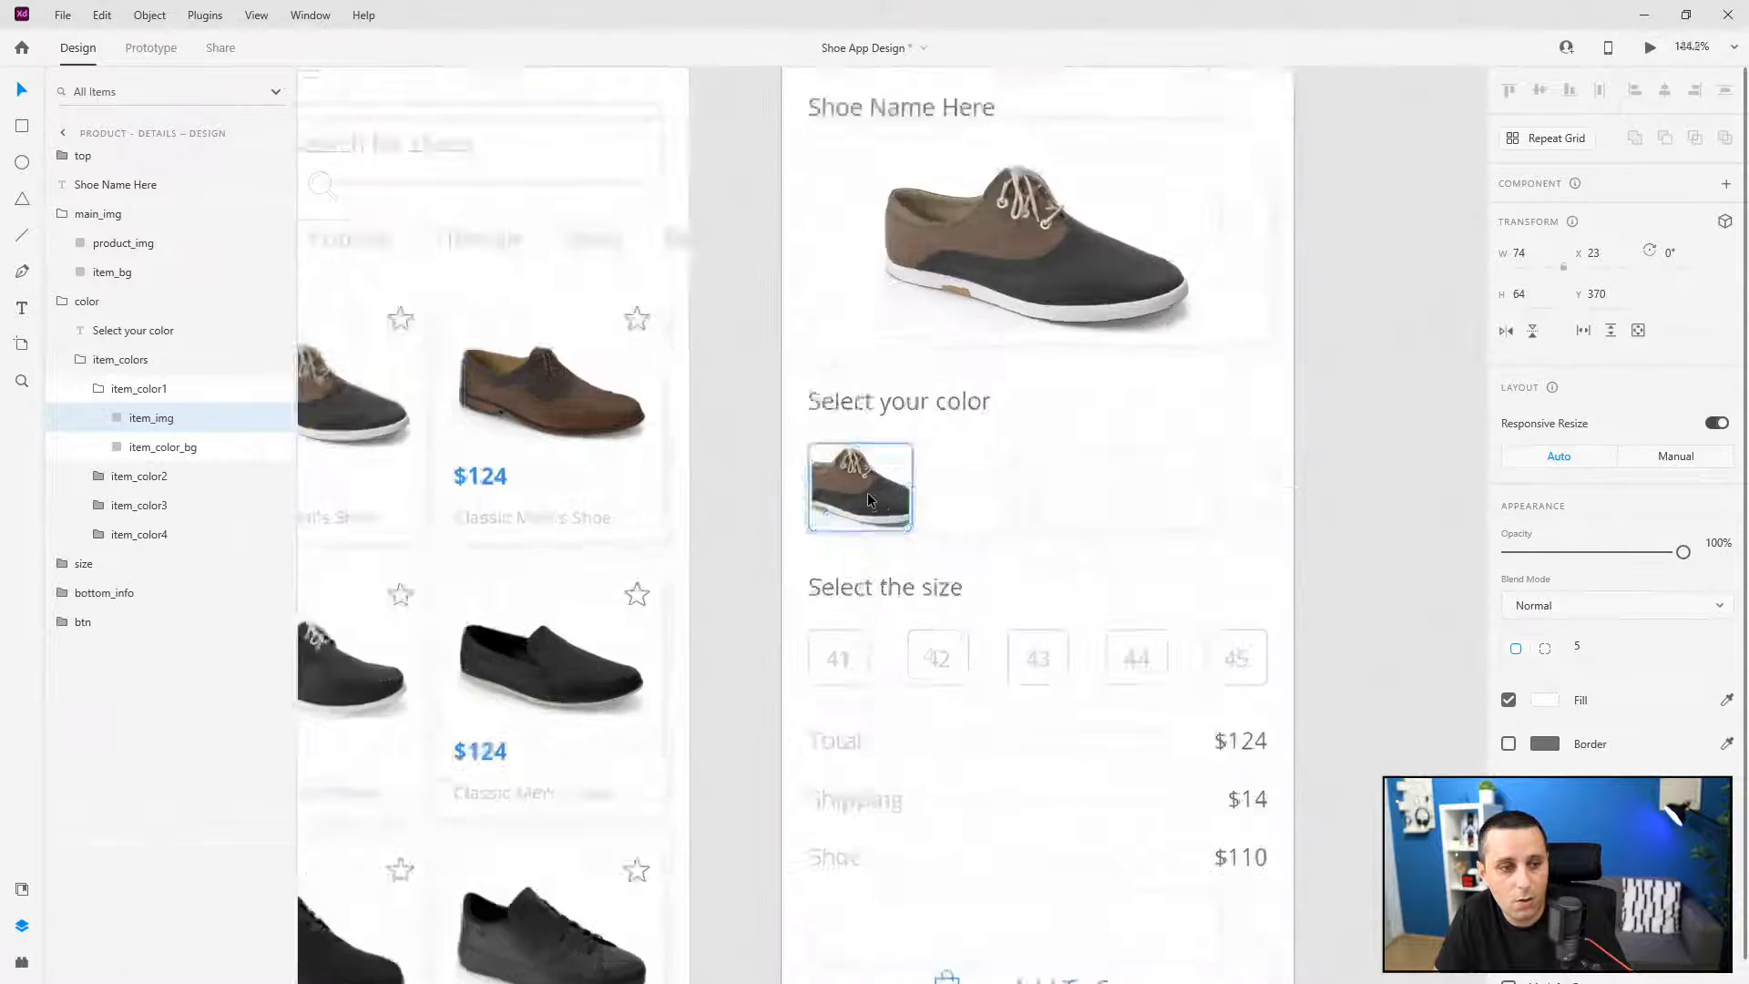
double_click(867, 491)
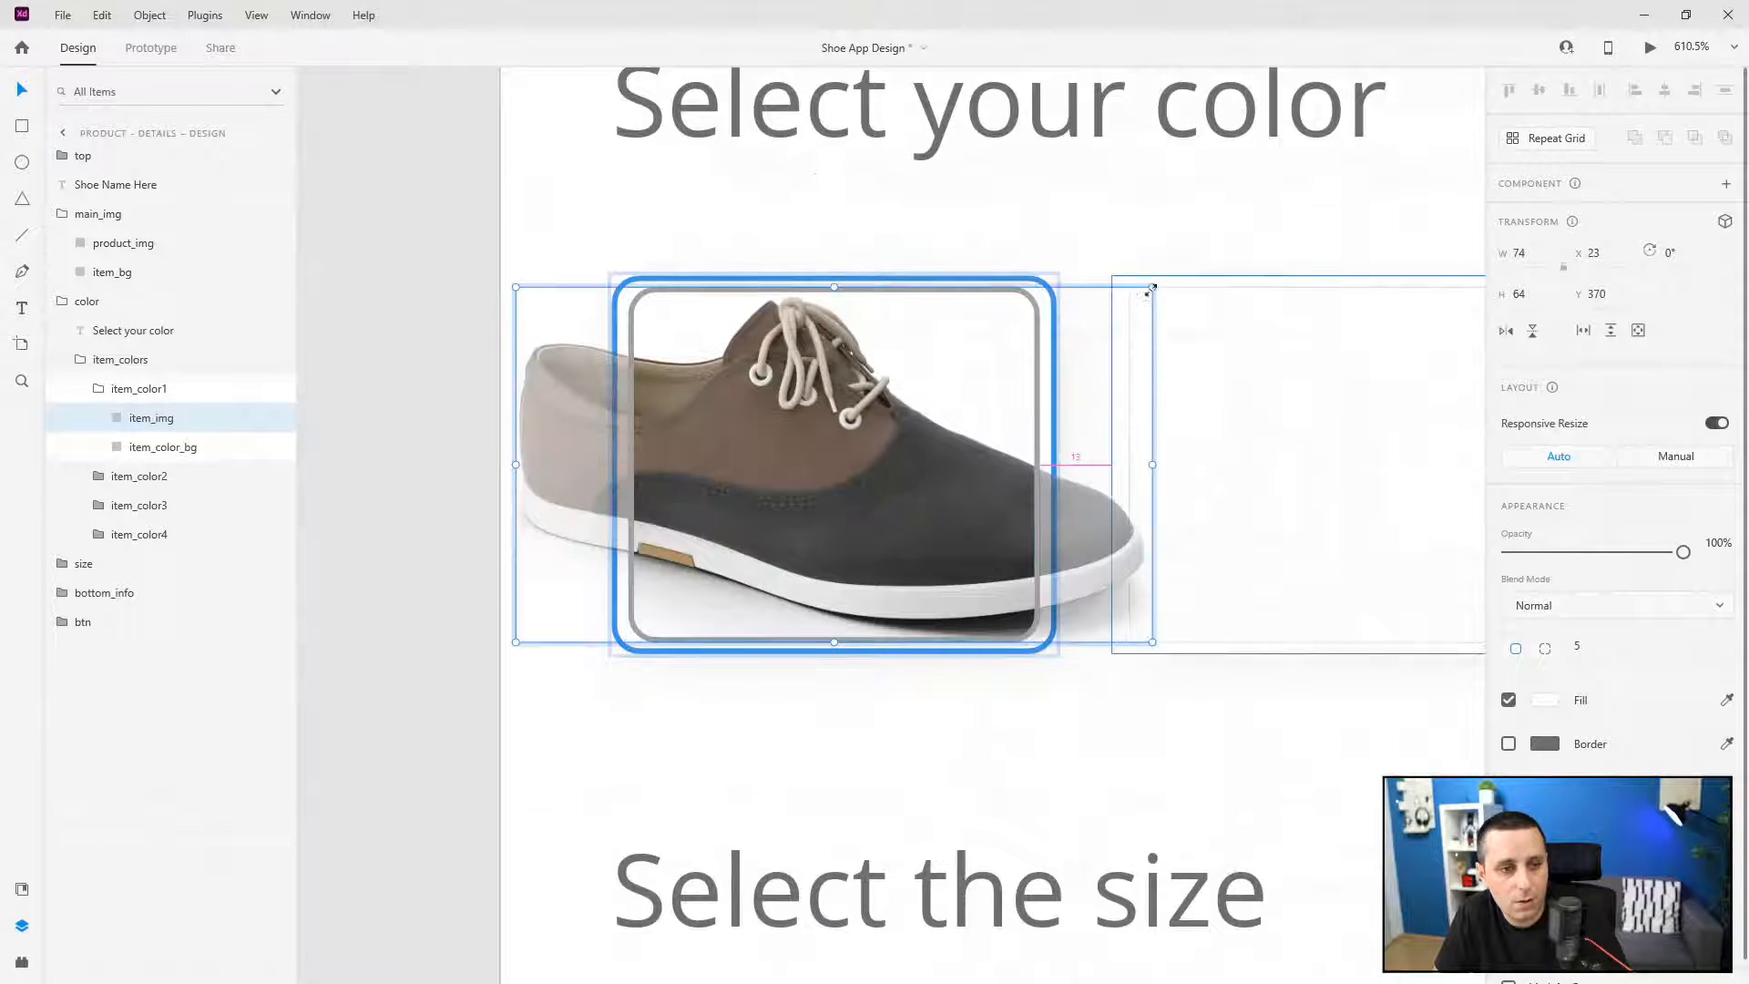
drag(1131, 296, 1025, 373)
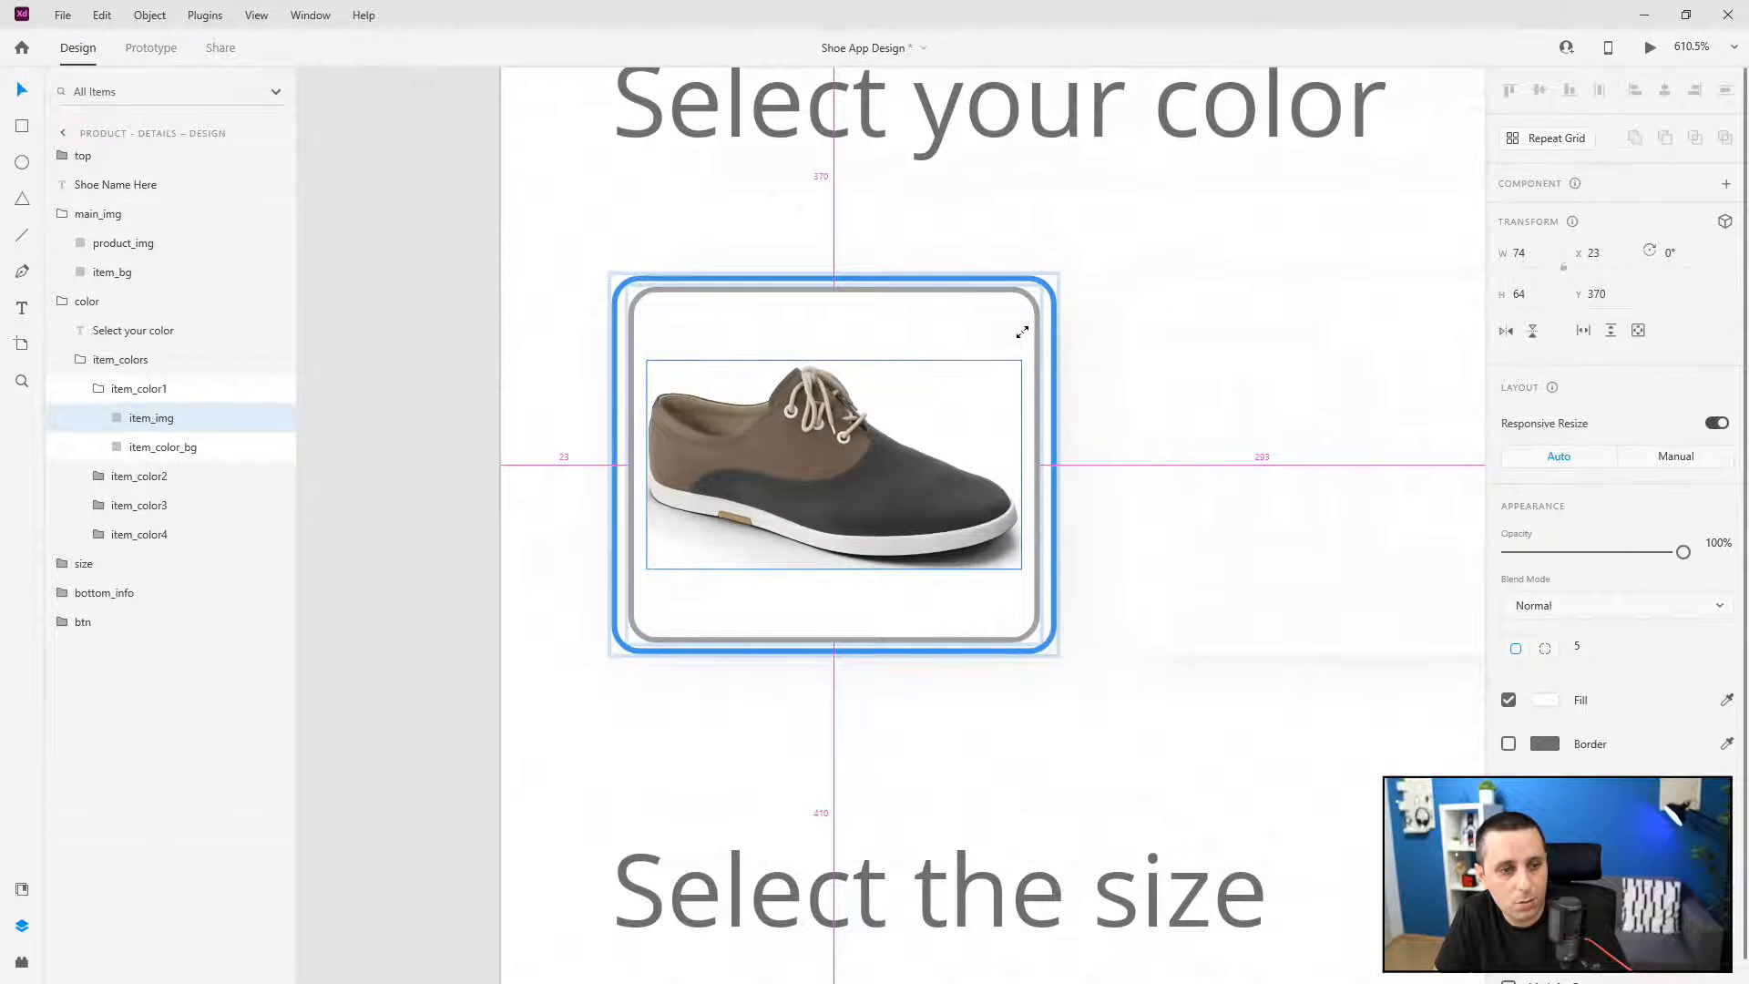
scroll(572, 423, down, 3)
scroll(572, 422, down, 5)
scroll(642, 433, down, 2)
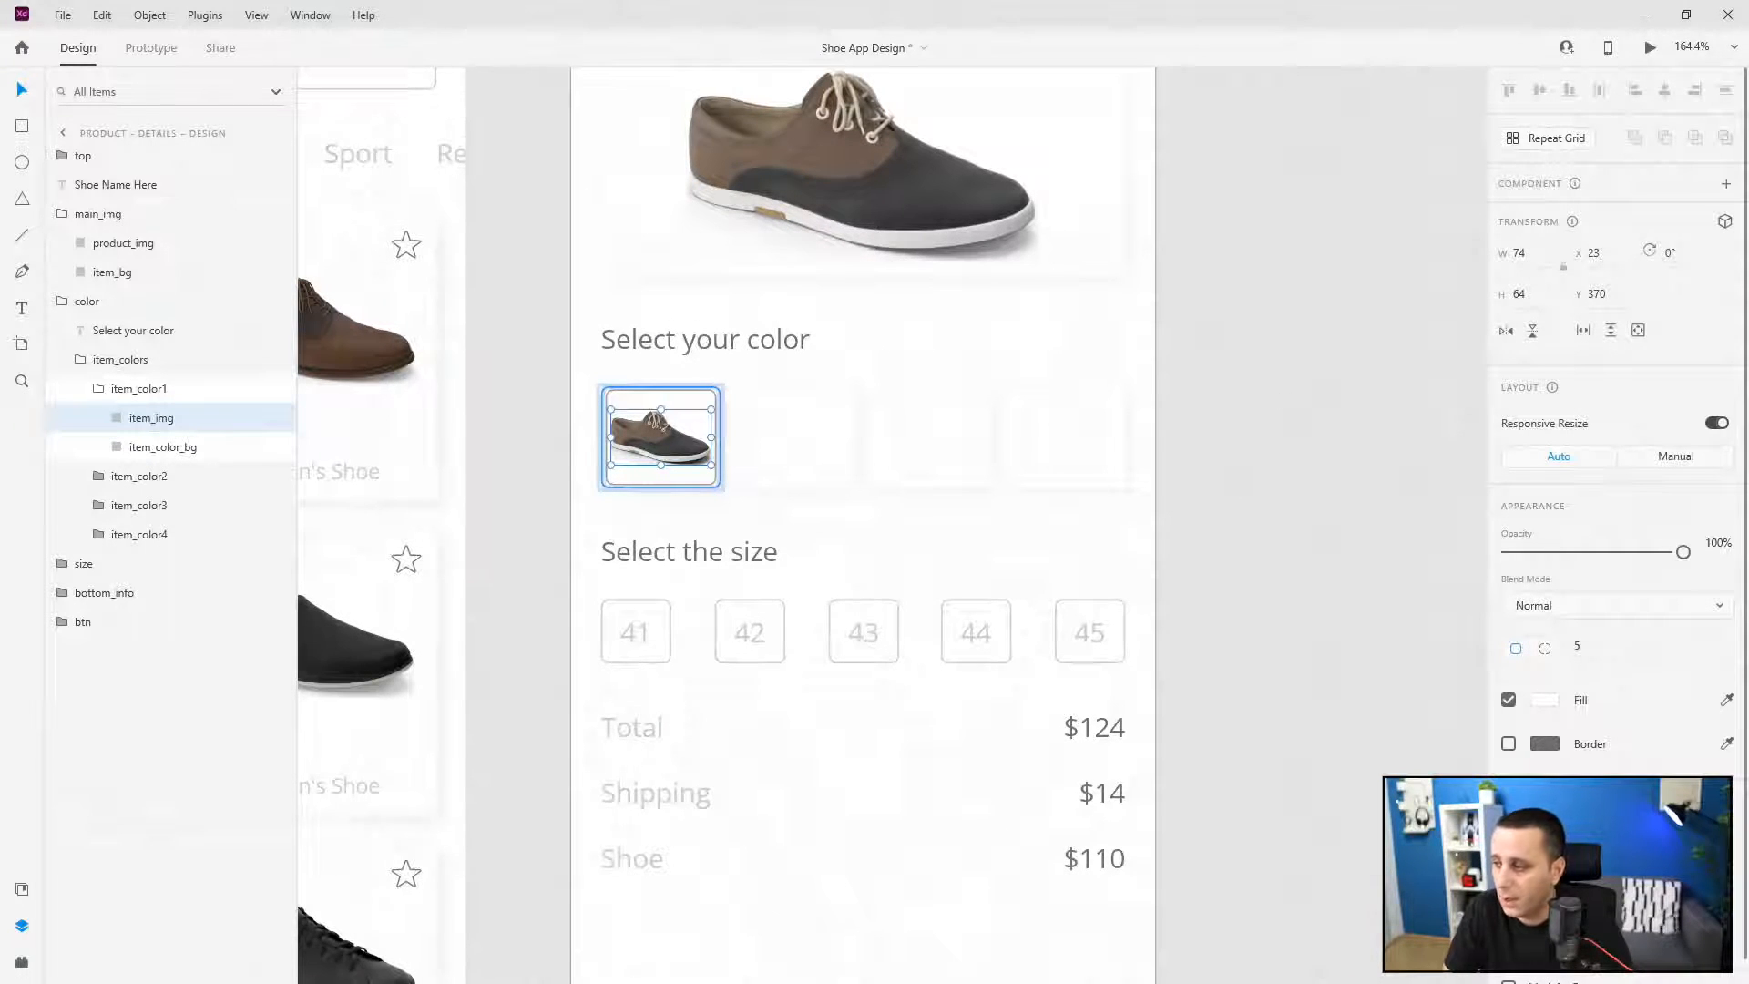
- Place the charcoal shoe image in the second swatch under Select your color and scale it down to fit inside the frame
drag(1748, 546, 1010, 343)
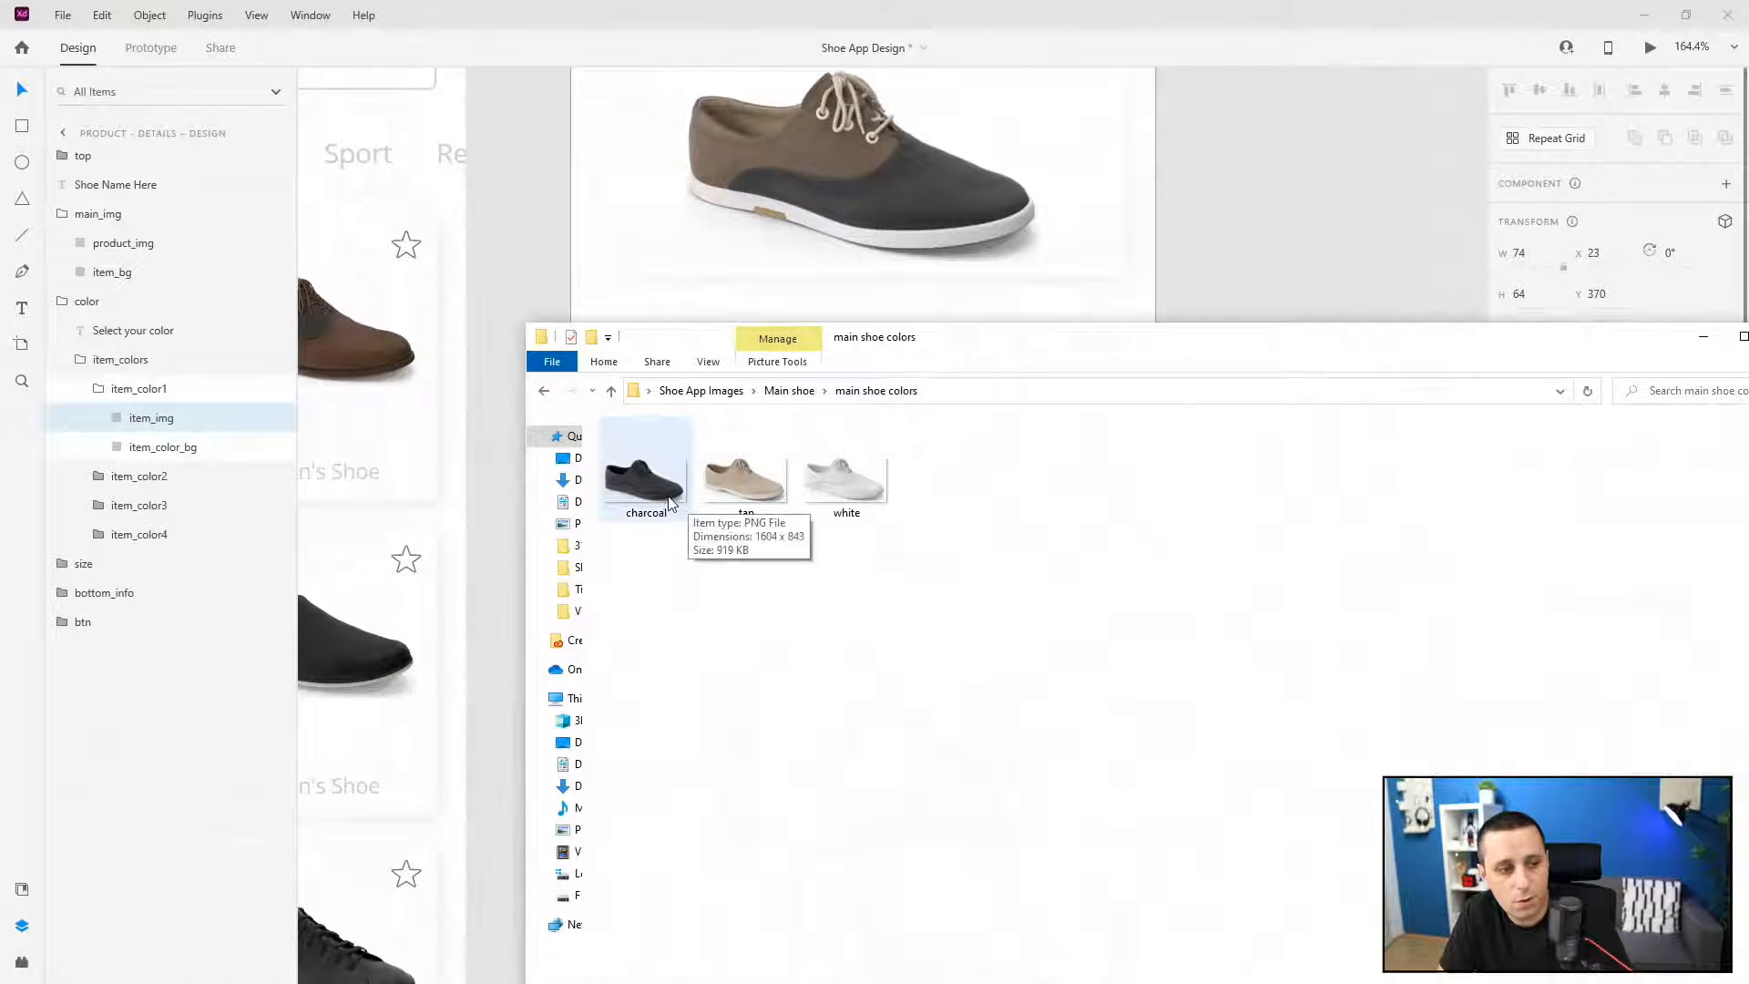
drag(1030, 353, 1748, 315)
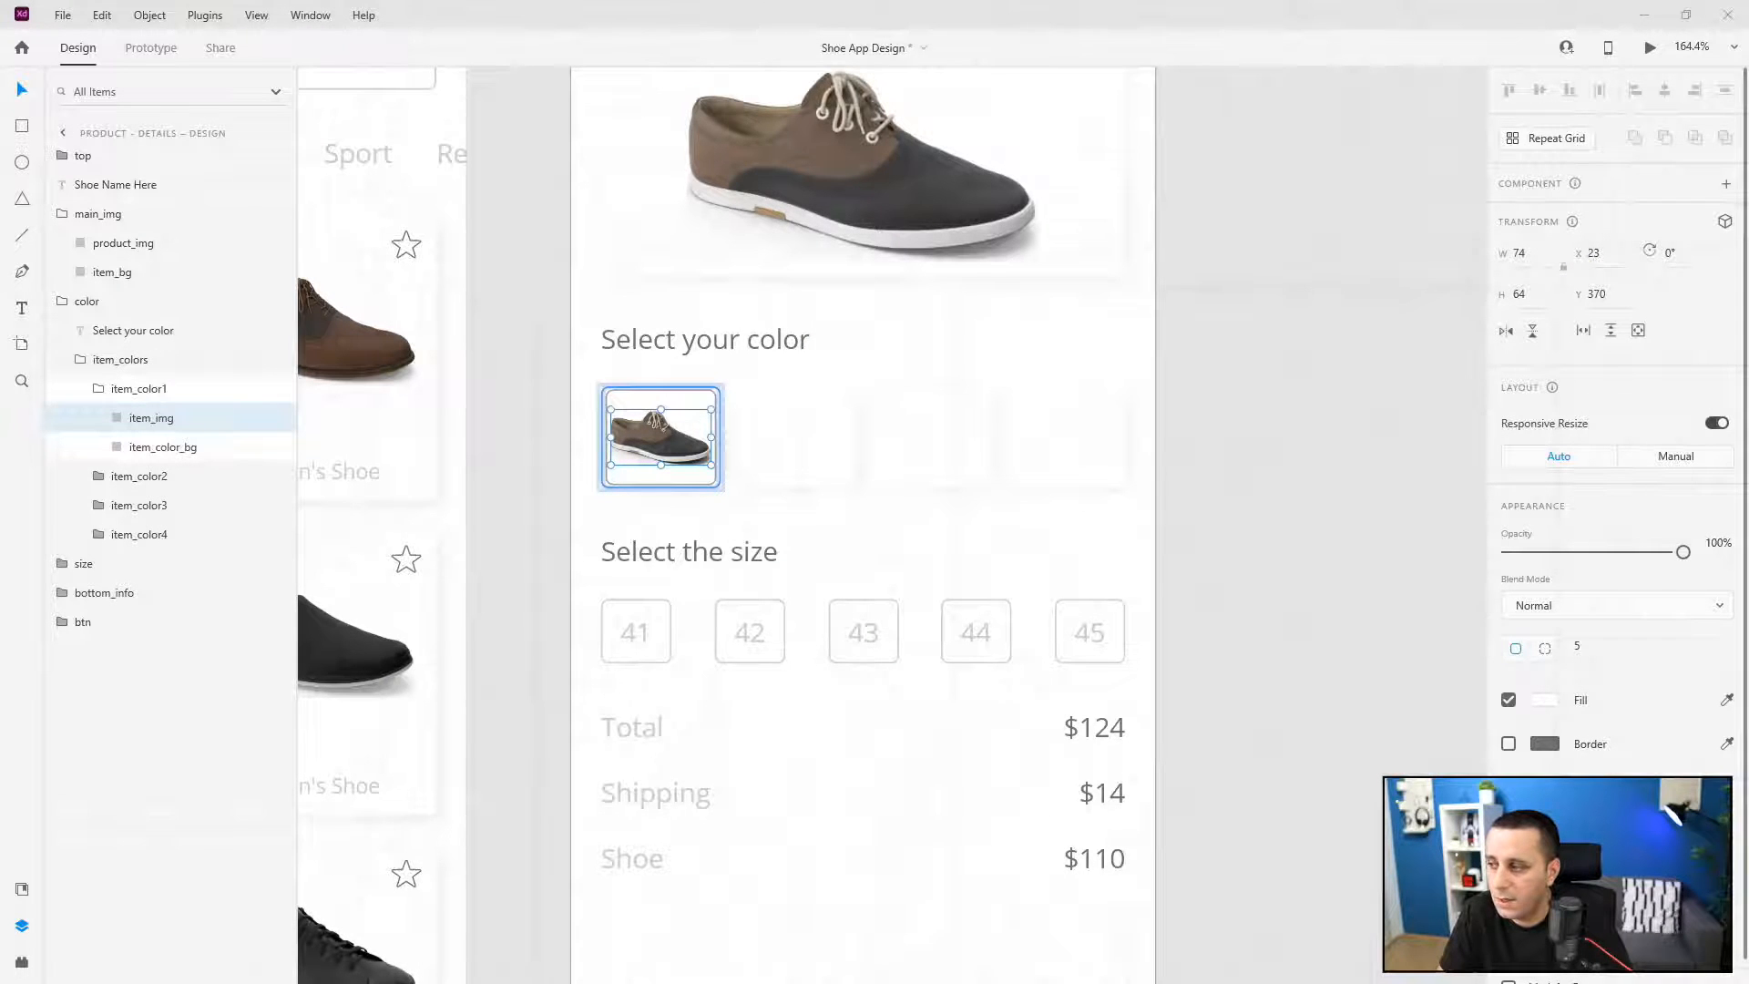
drag(1200, 477, 799, 440)
double_click(772, 424)
scroll(772, 422, up, 5)
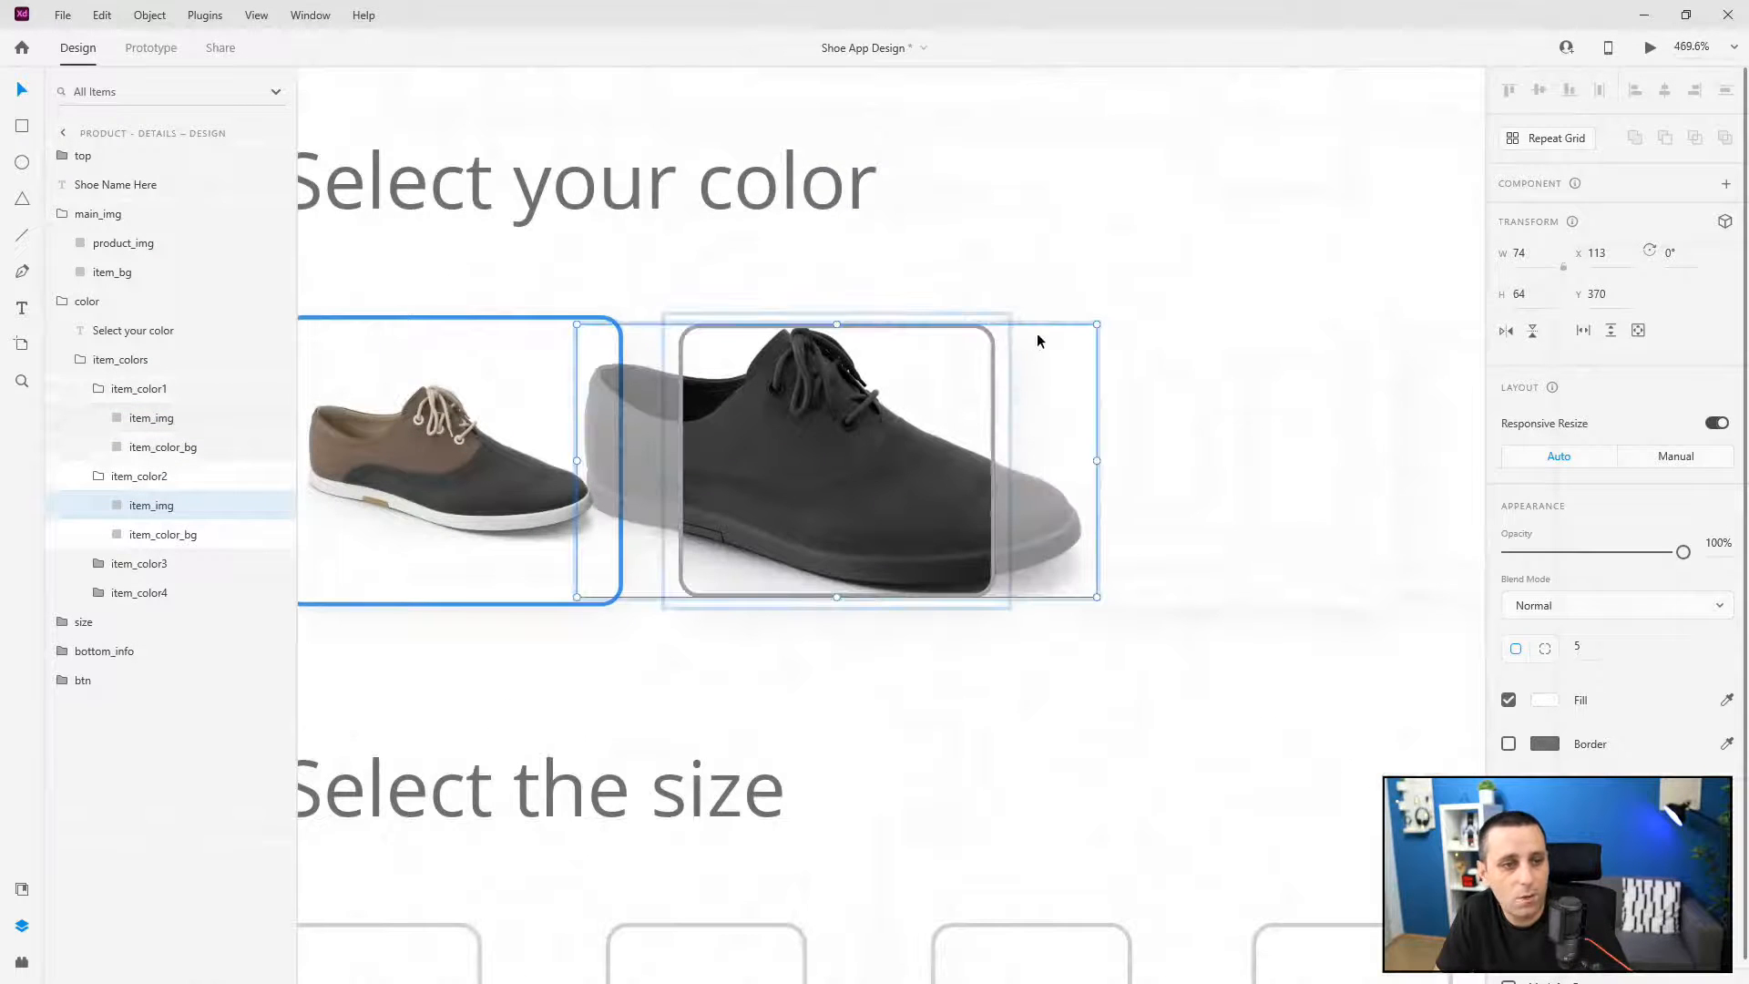
drag(1095, 326, 984, 363)
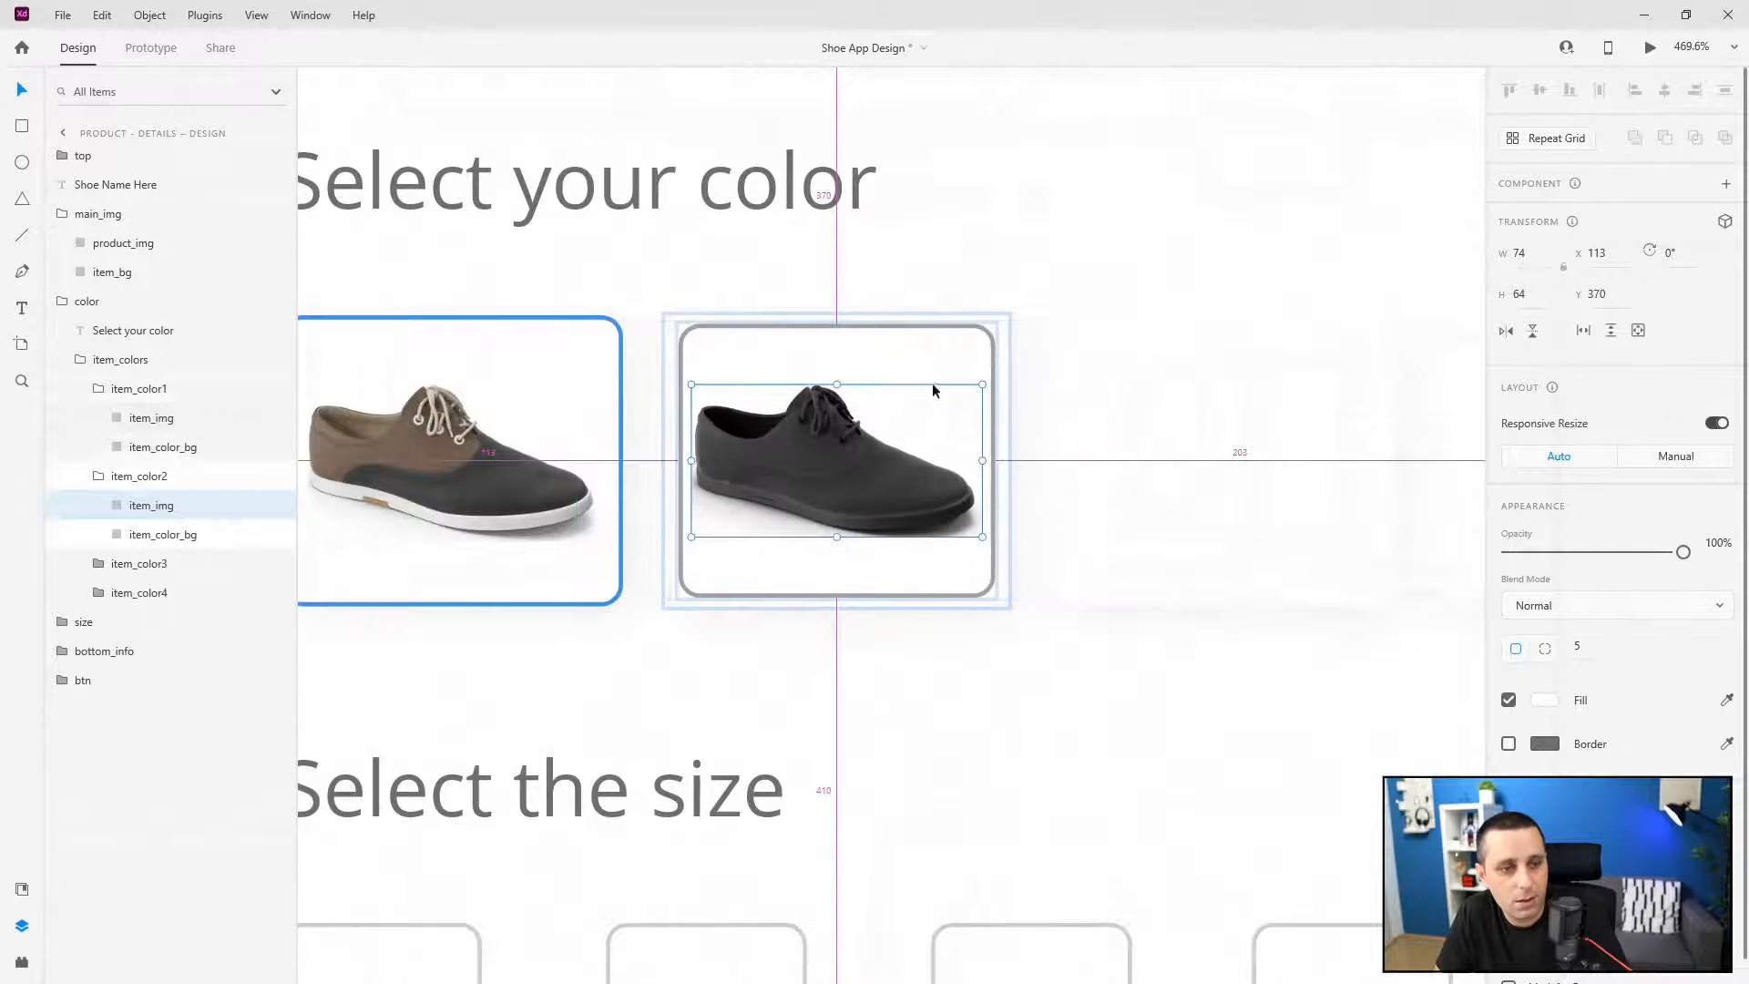
scroll(641, 484, down, 4)
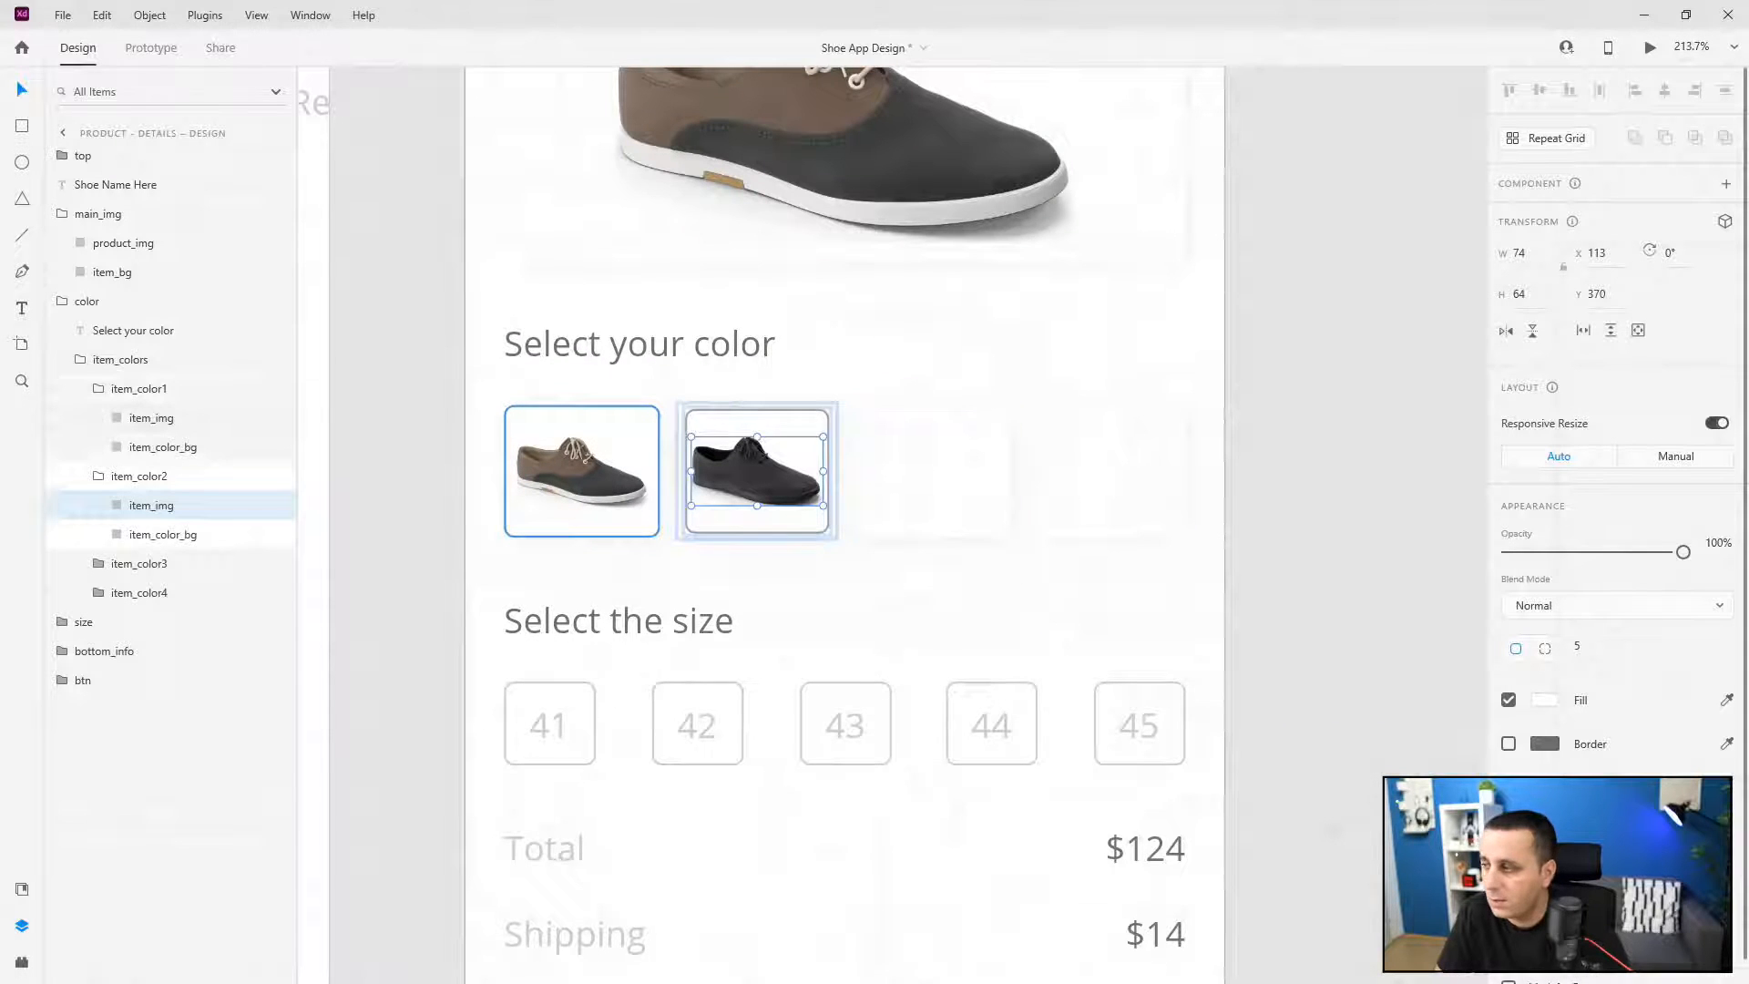
- Place the tan and white shoe images in the third and fourth color swatches and scale each to fit
drag(1095, 494, 934, 472)
drag(1049, 409, 1000, 430)
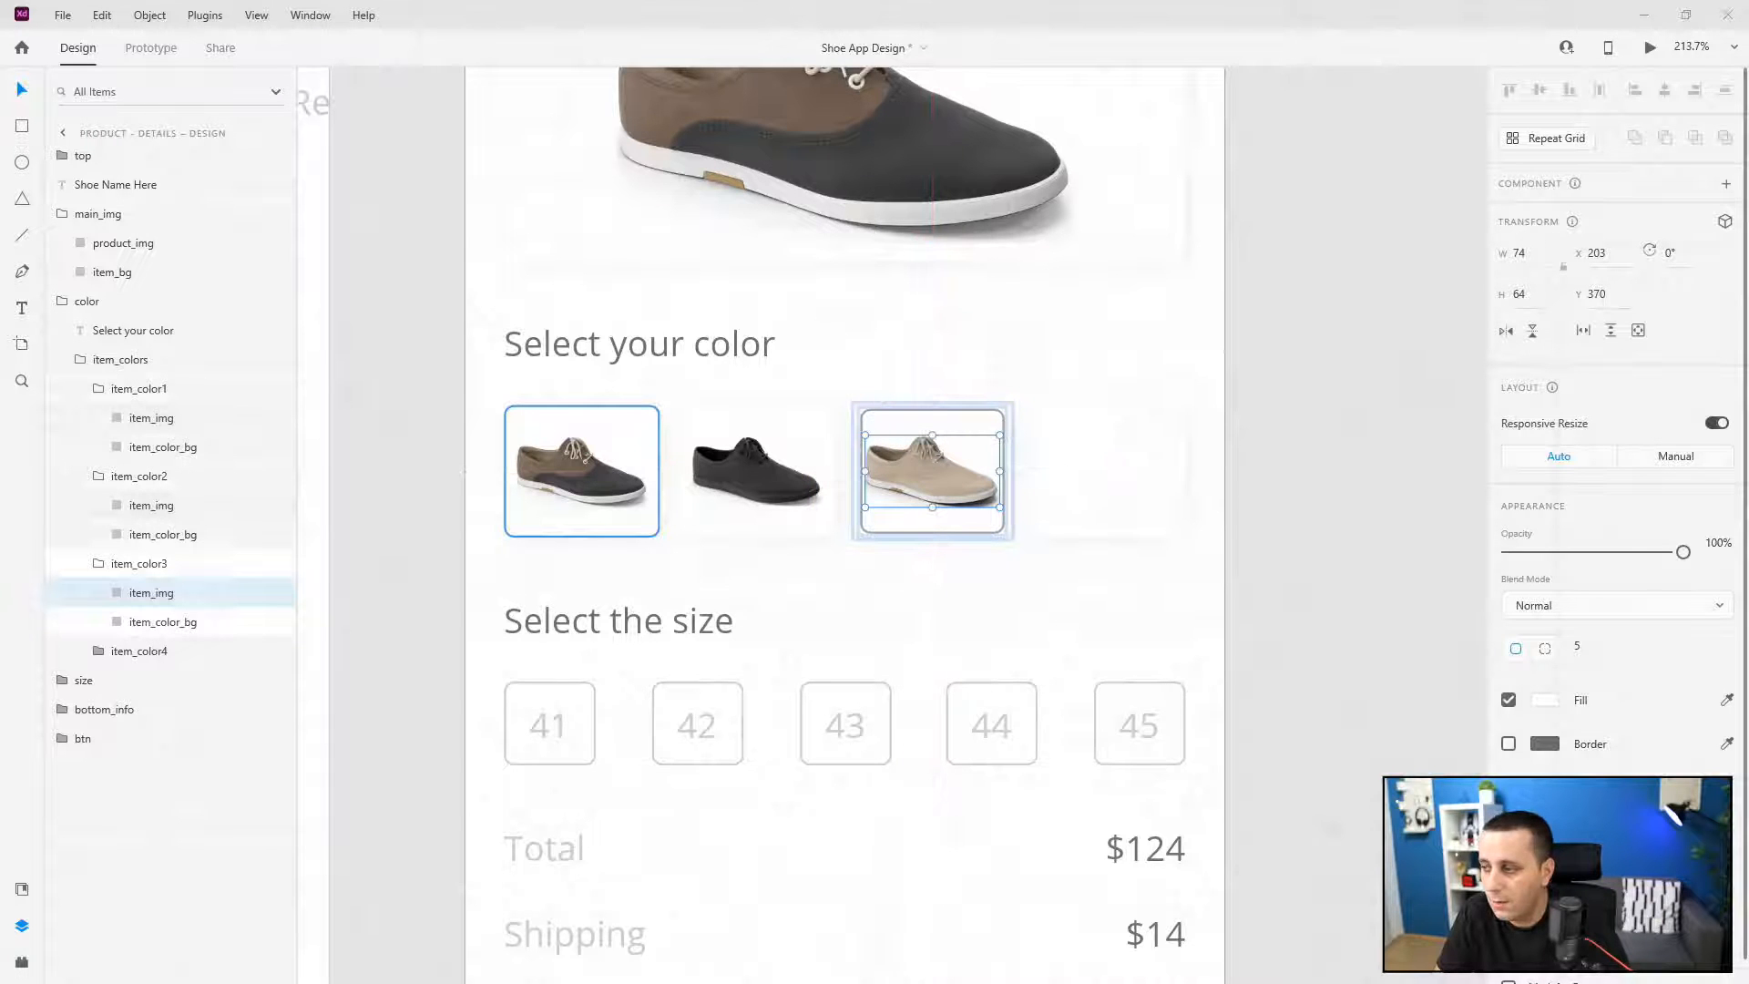
drag(1340, 511, 1151, 474)
scroll(1265, 480, up, 5)
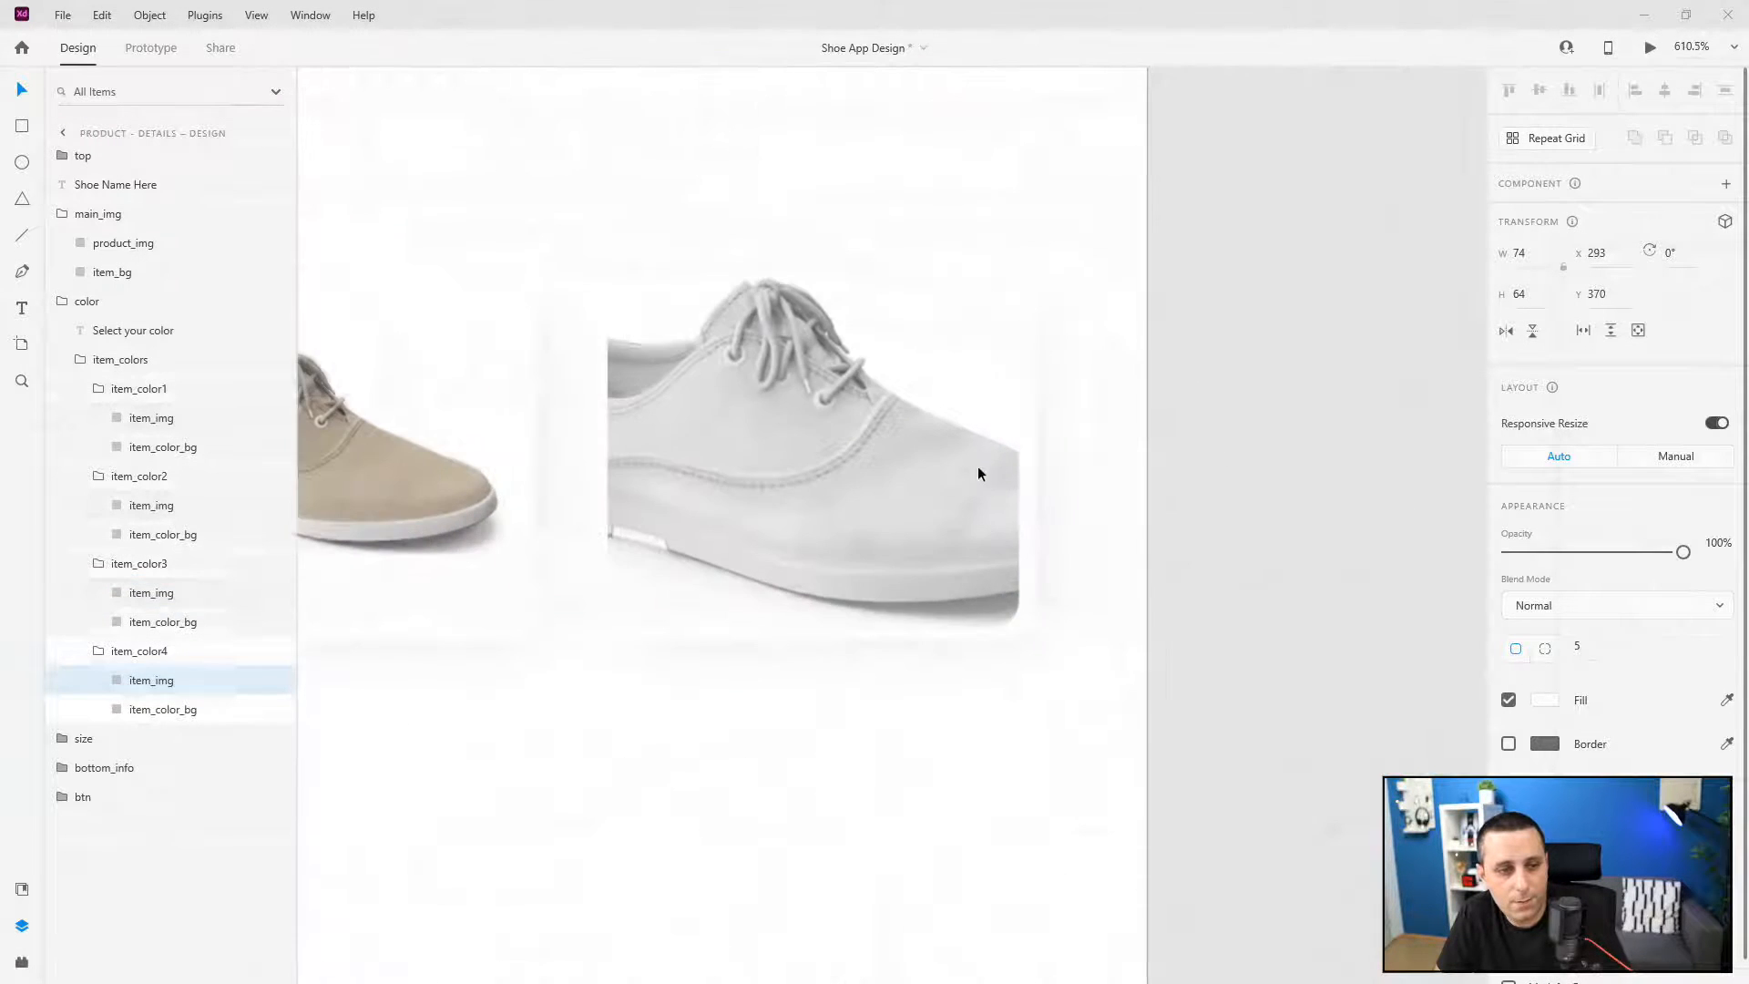
drag(1141, 273, 1003, 320)
click(1240, 532)
scroll(1240, 532, down, 5)
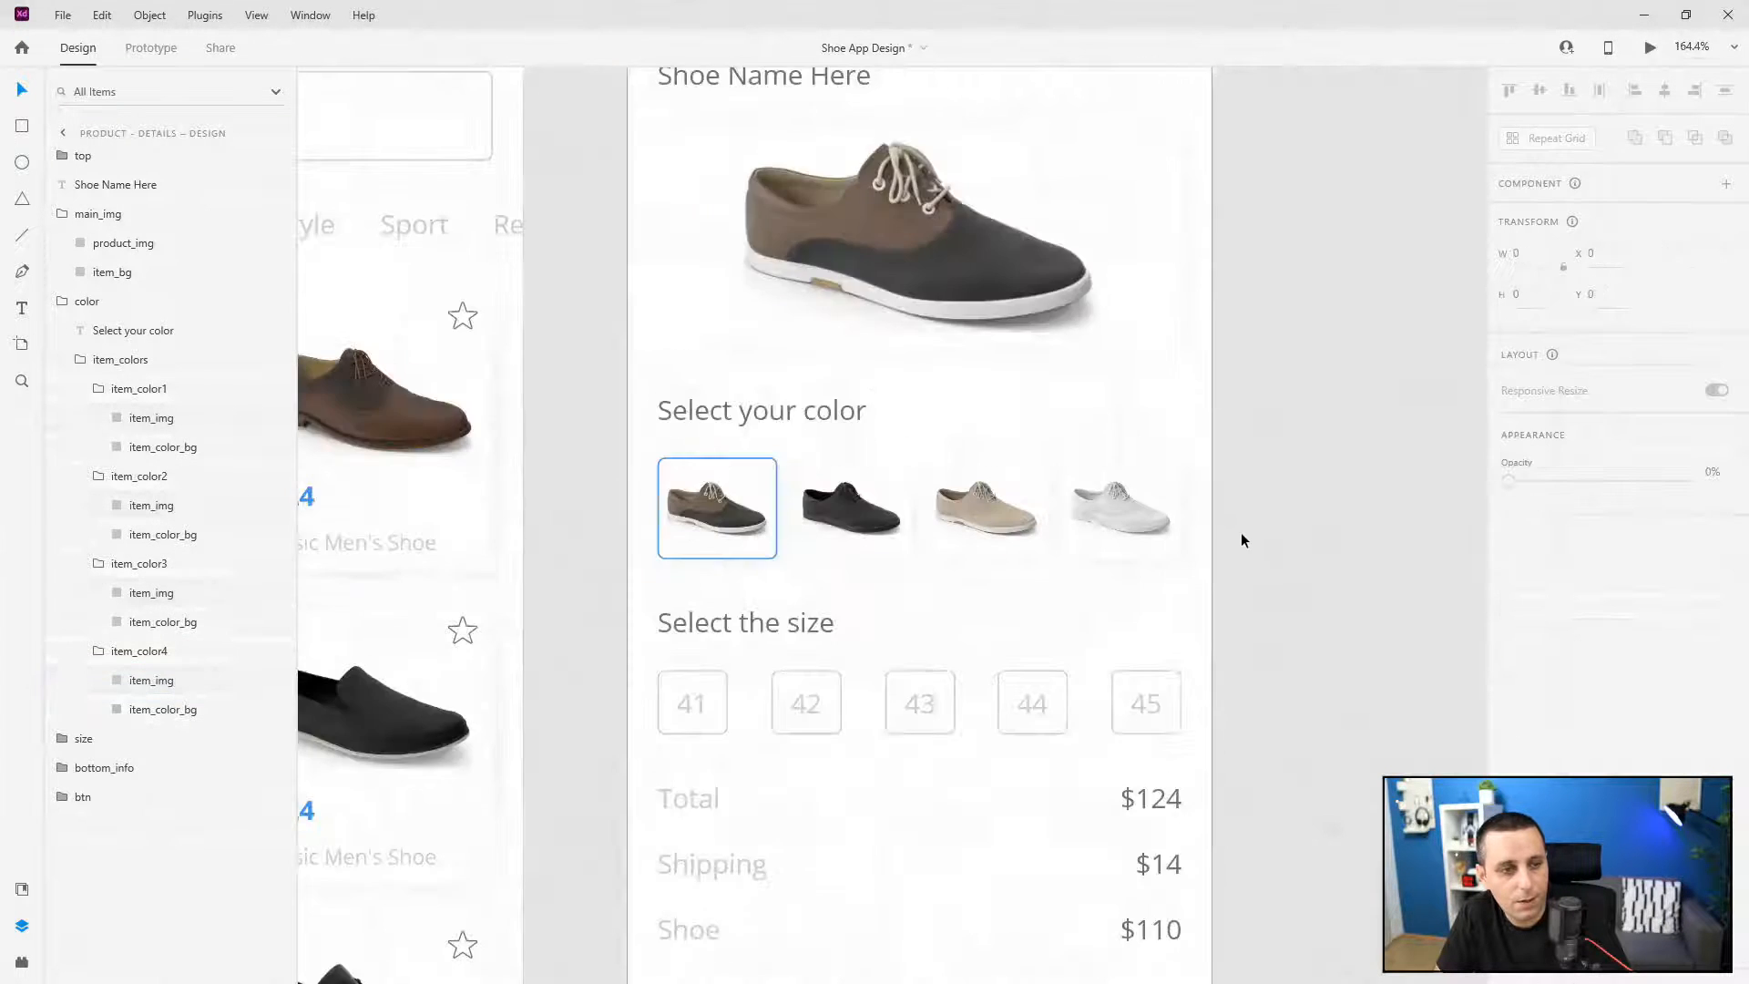
- Change the name of the first shoe under Men's on the Products – Design artboard to "Two-tone casual"
scroll(1240, 532, down, 3)
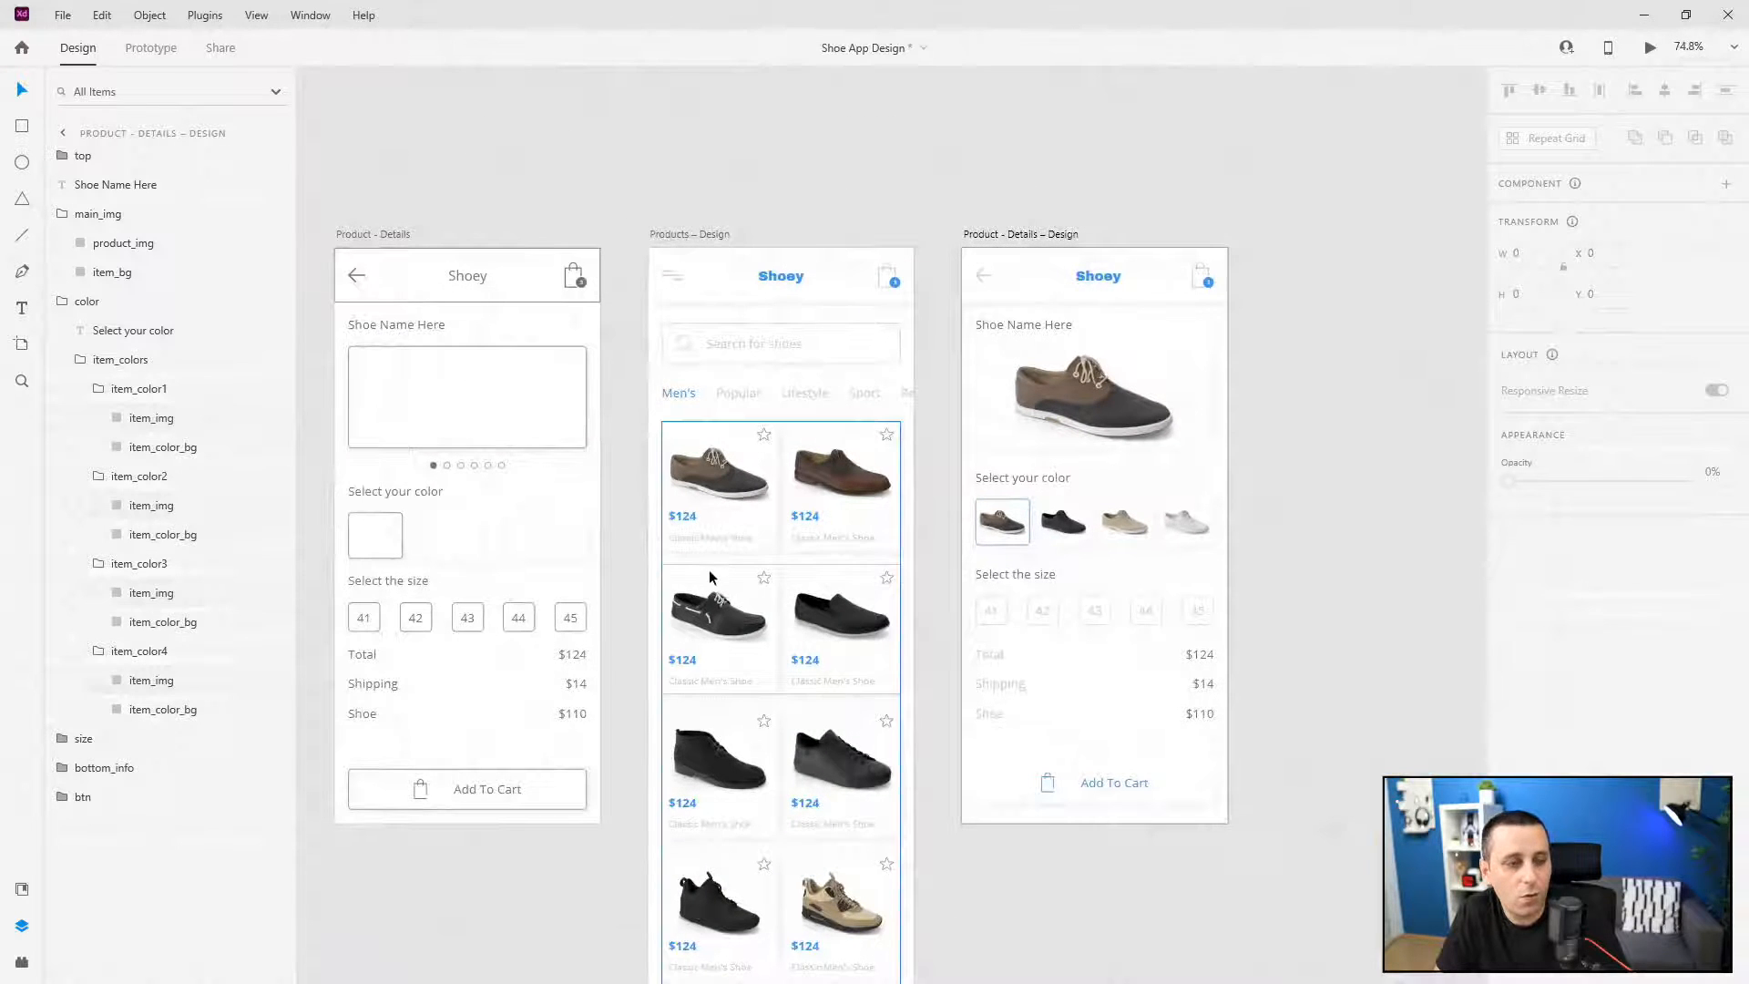
scroll(719, 567, up, 3)
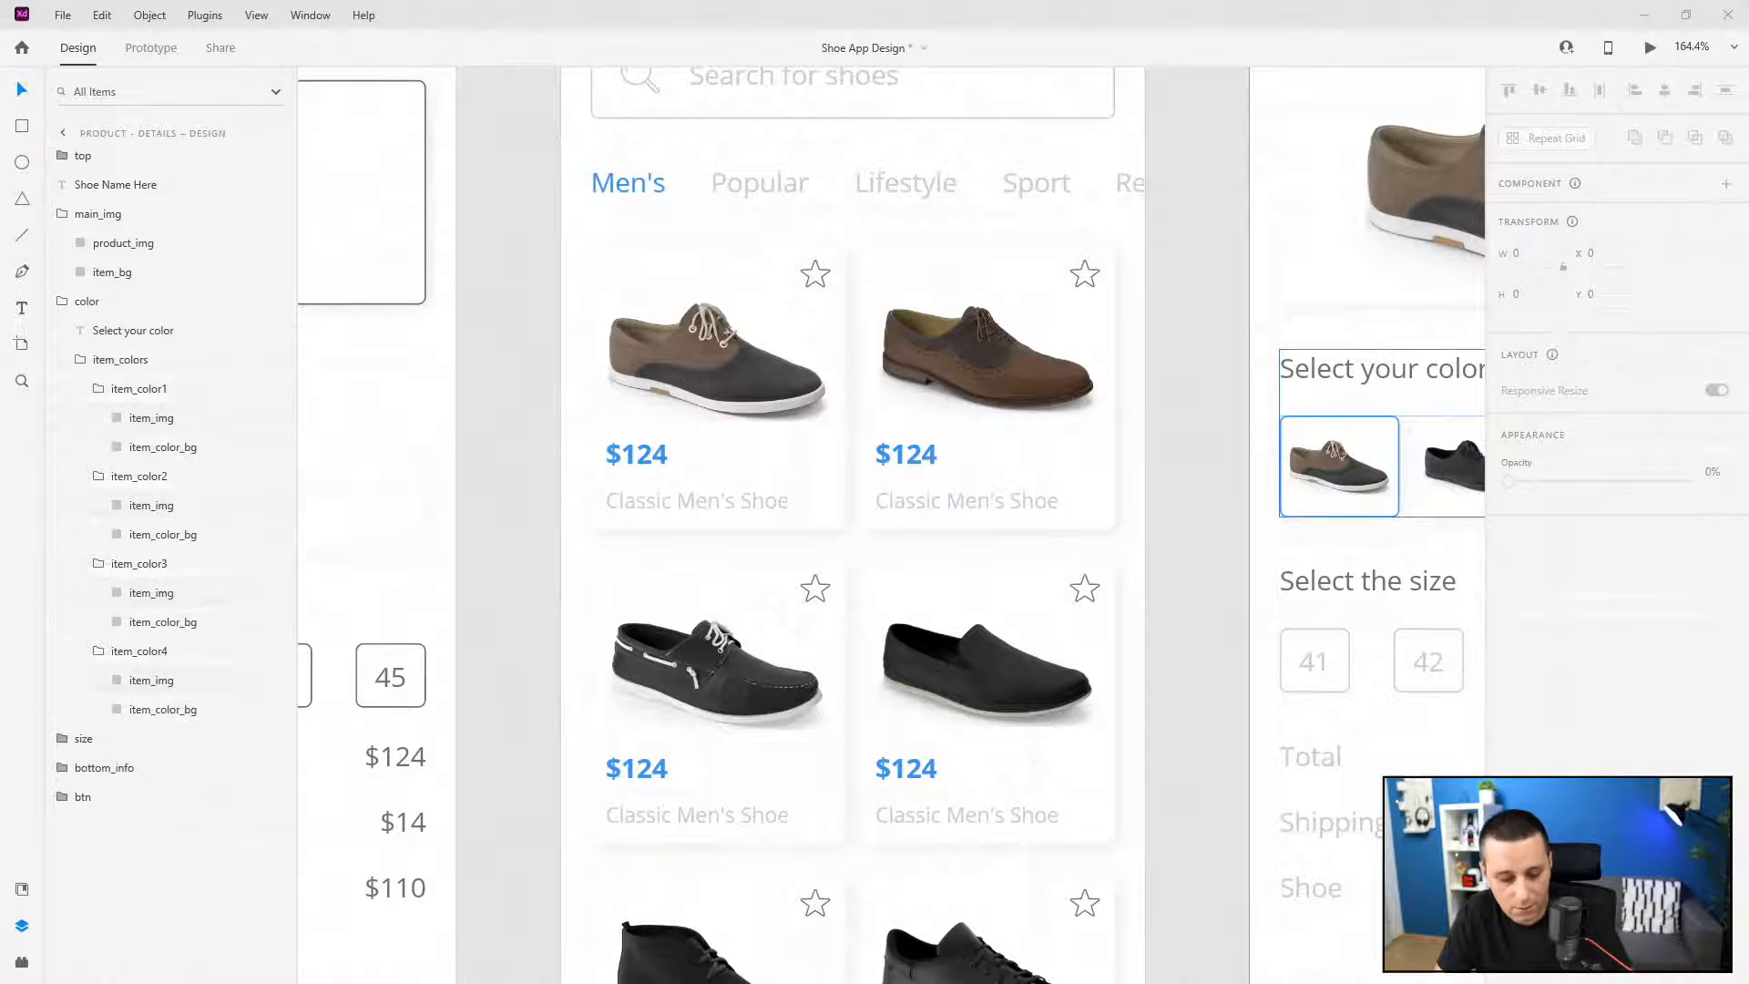
click(723, 497)
double_click(723, 497)
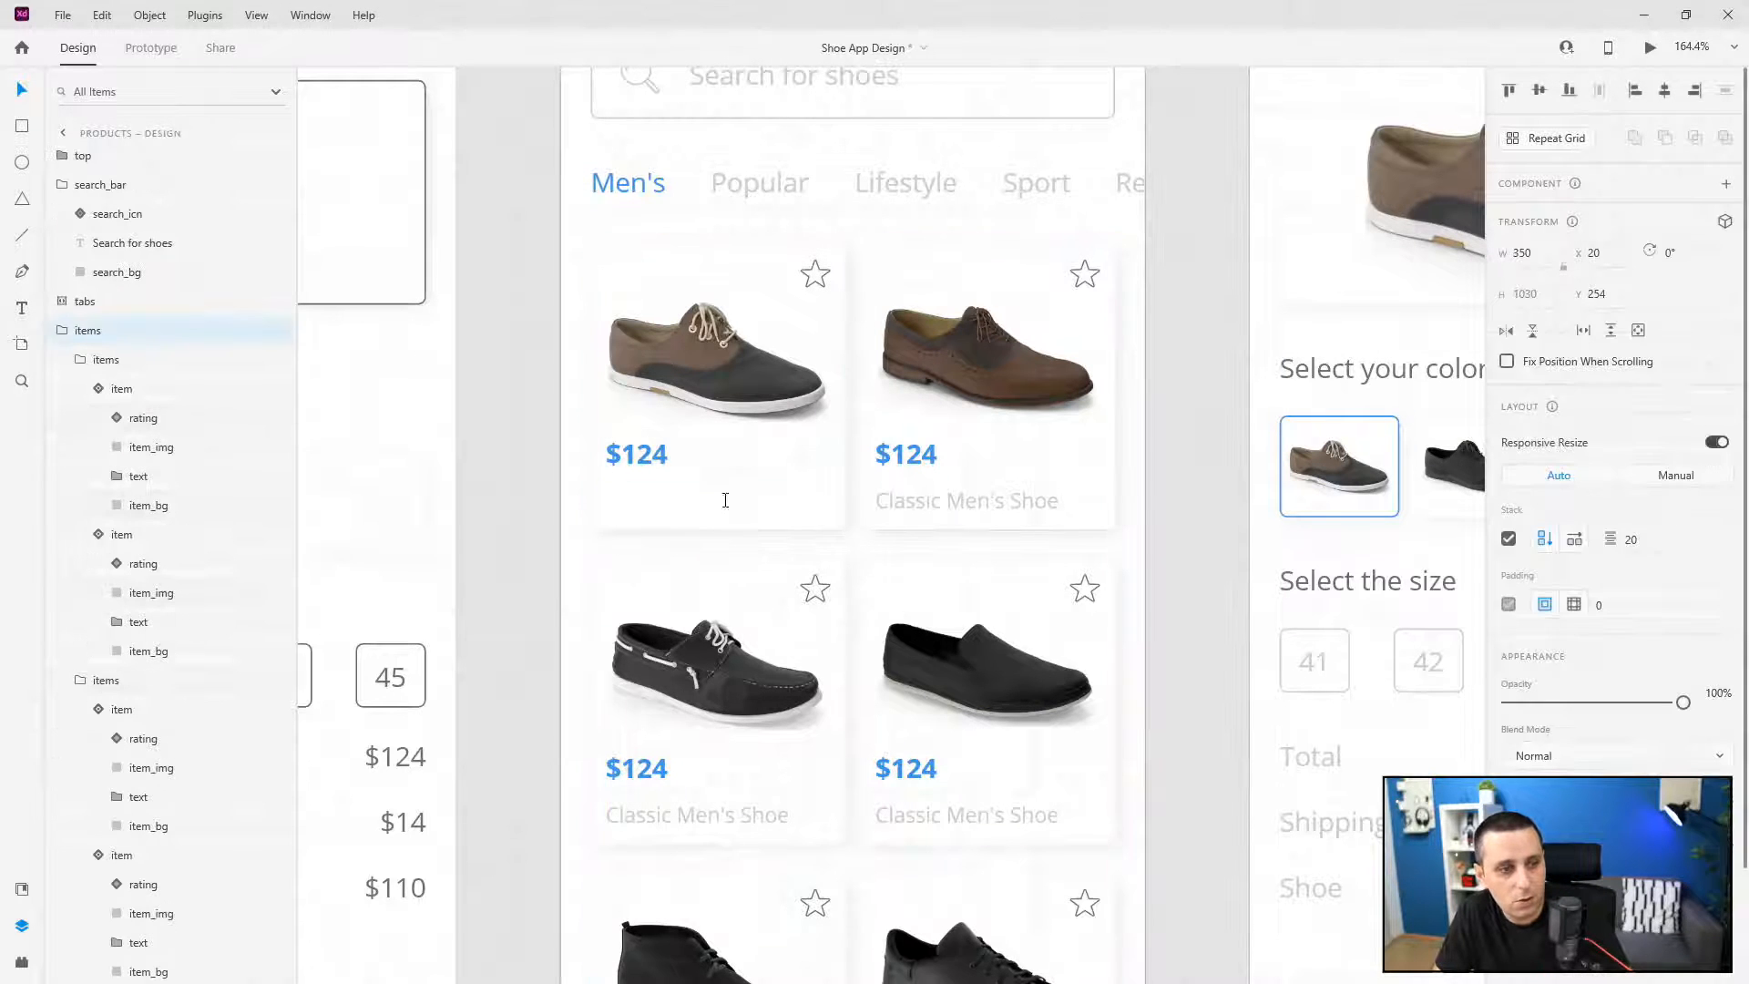
double_click(723, 497)
text(Two-tone casual)
key(Escape)
- Change the name of the brown lace-up shoe in the first product row to "Classic leather brown"
scroll(892, 540, down, 3)
scroll(886, 517, down, 2)
scroll(899, 519, up, 3)
scroll(904, 499, down, 1)
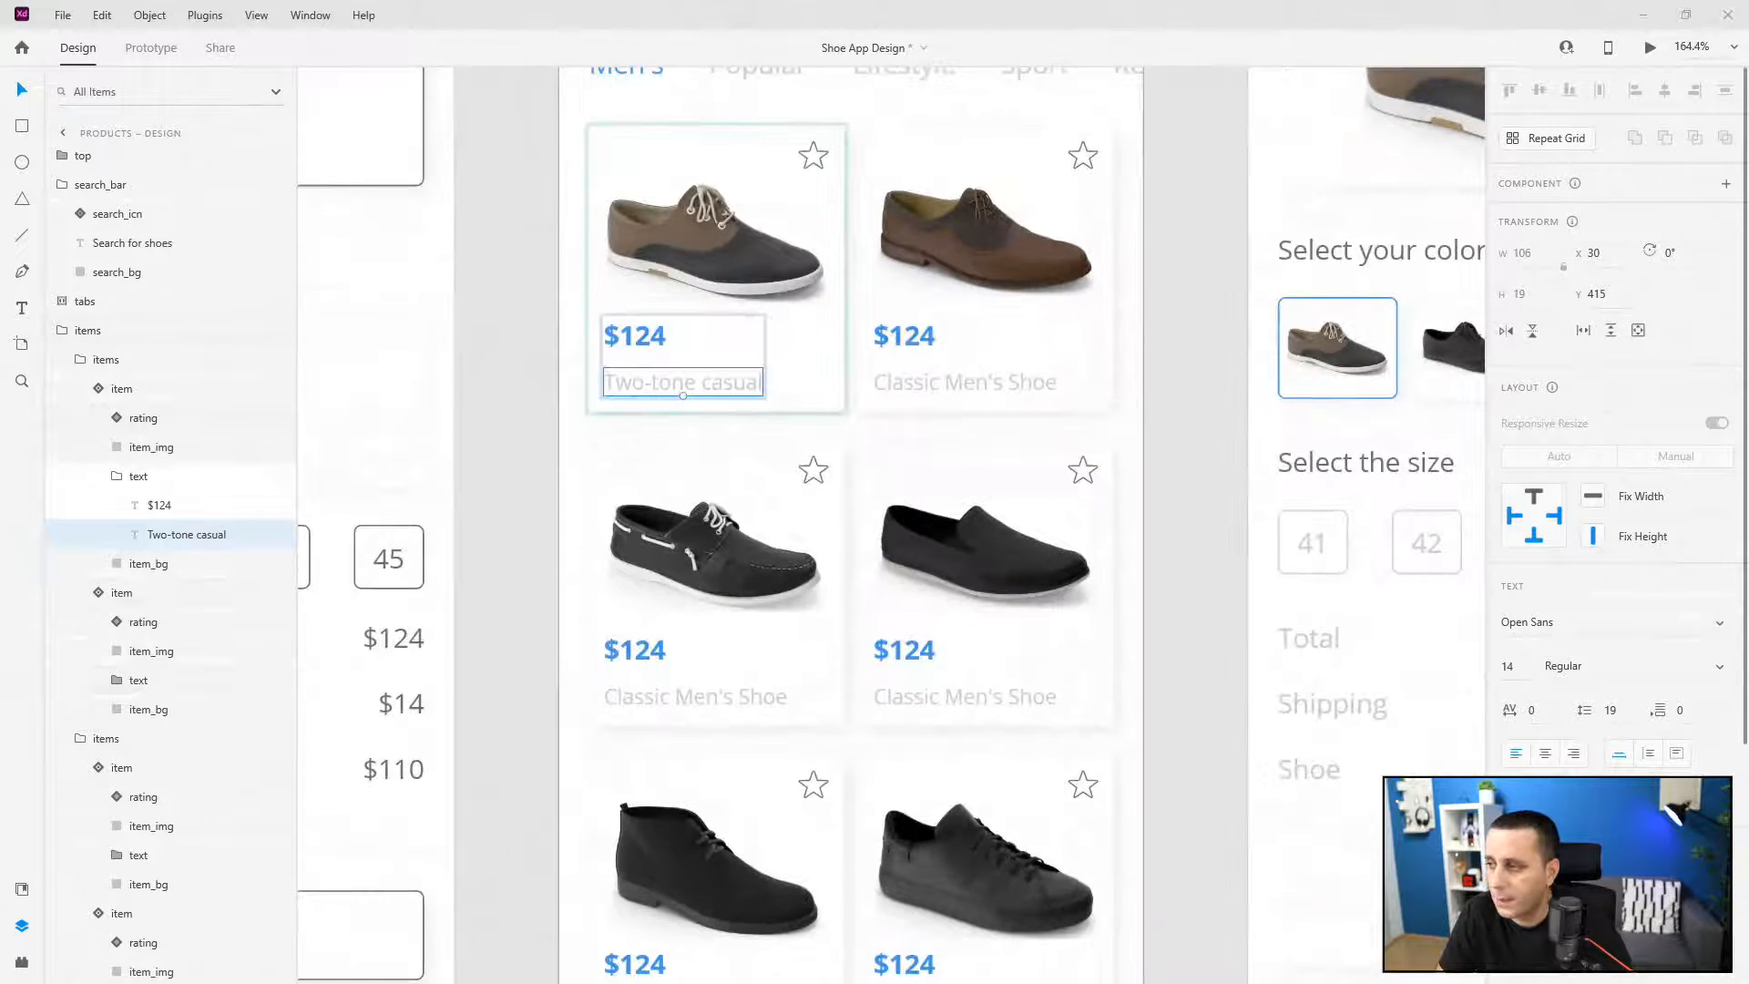
click(966, 381)
double_click(965, 381)
text(Classic leather brown)
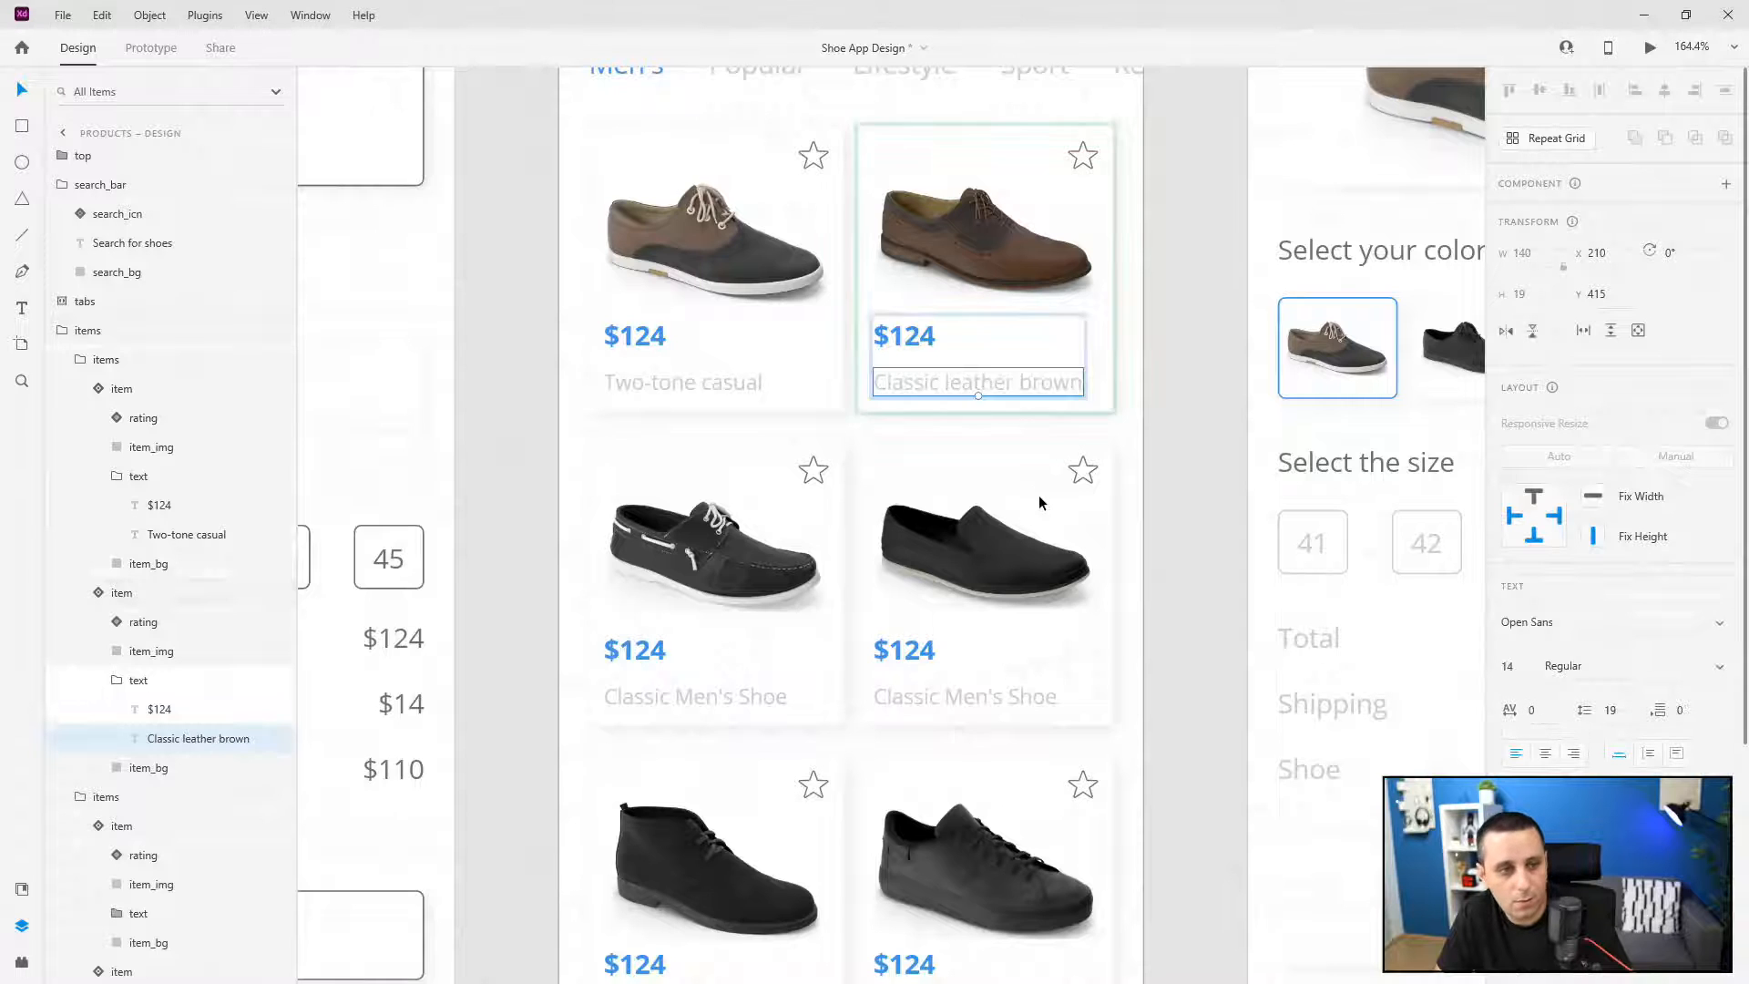
- Change the name of the white-laced boat shoe in the second product row to "Mocca casual"
scroll(1038, 495, down, 4)
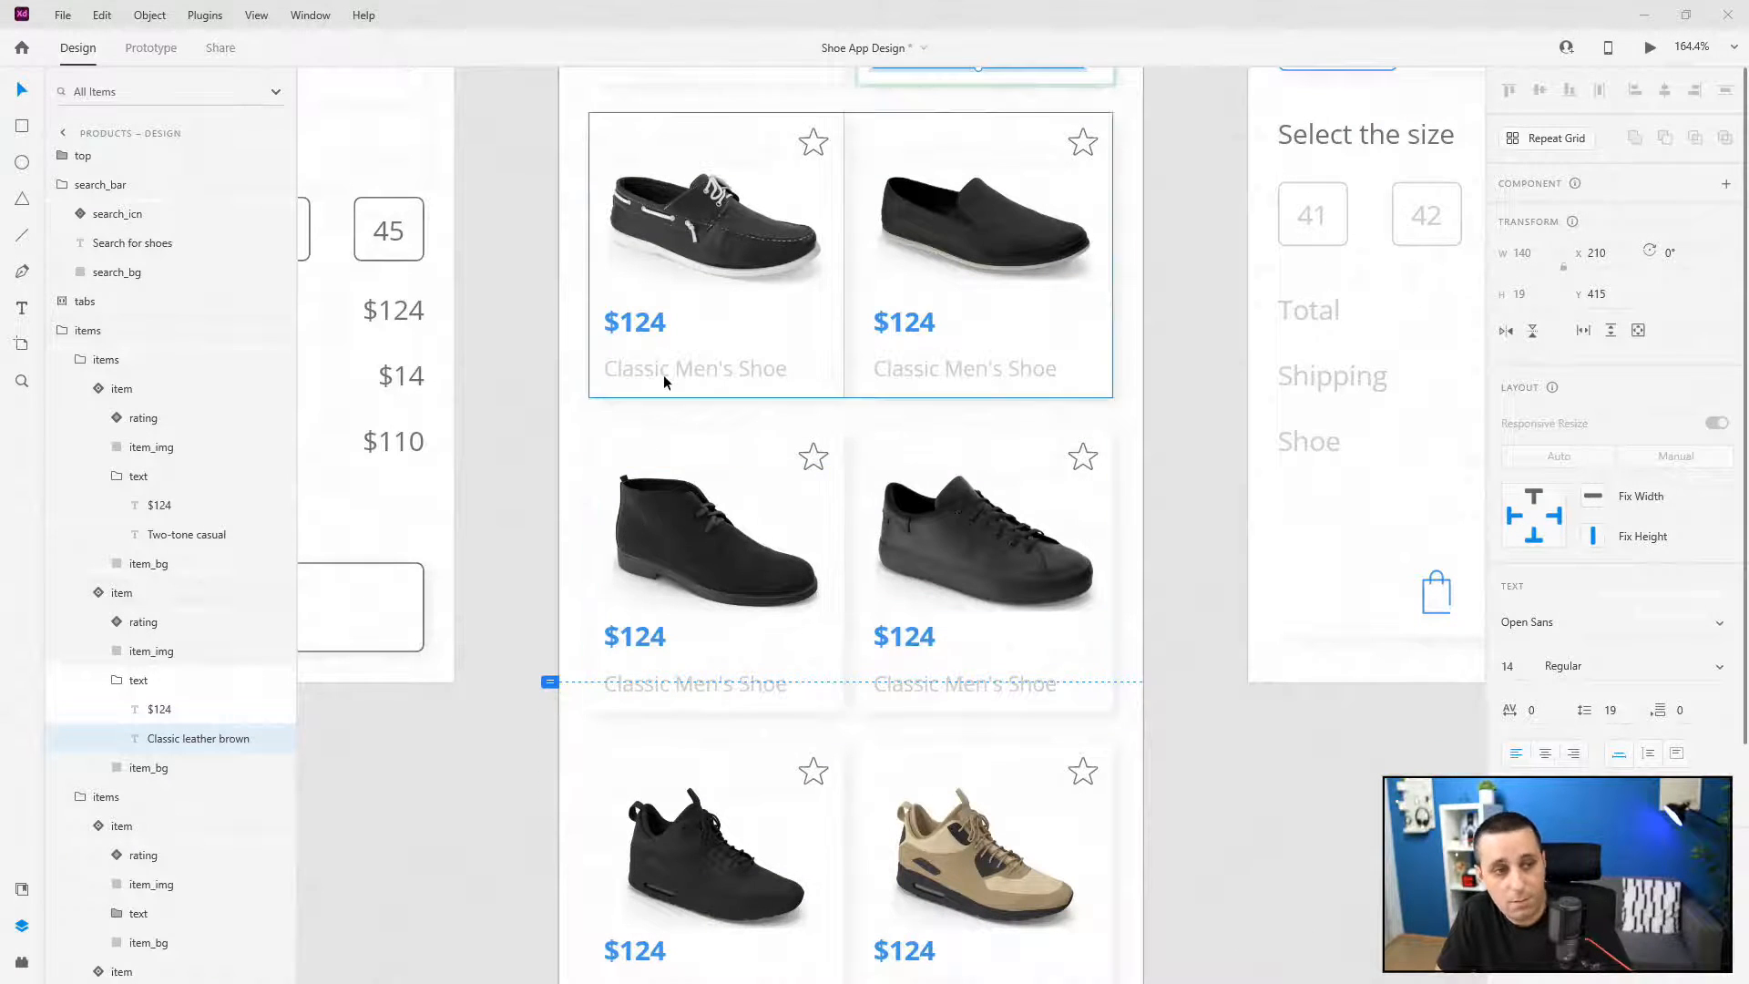
click(689, 368)
double_click(689, 368)
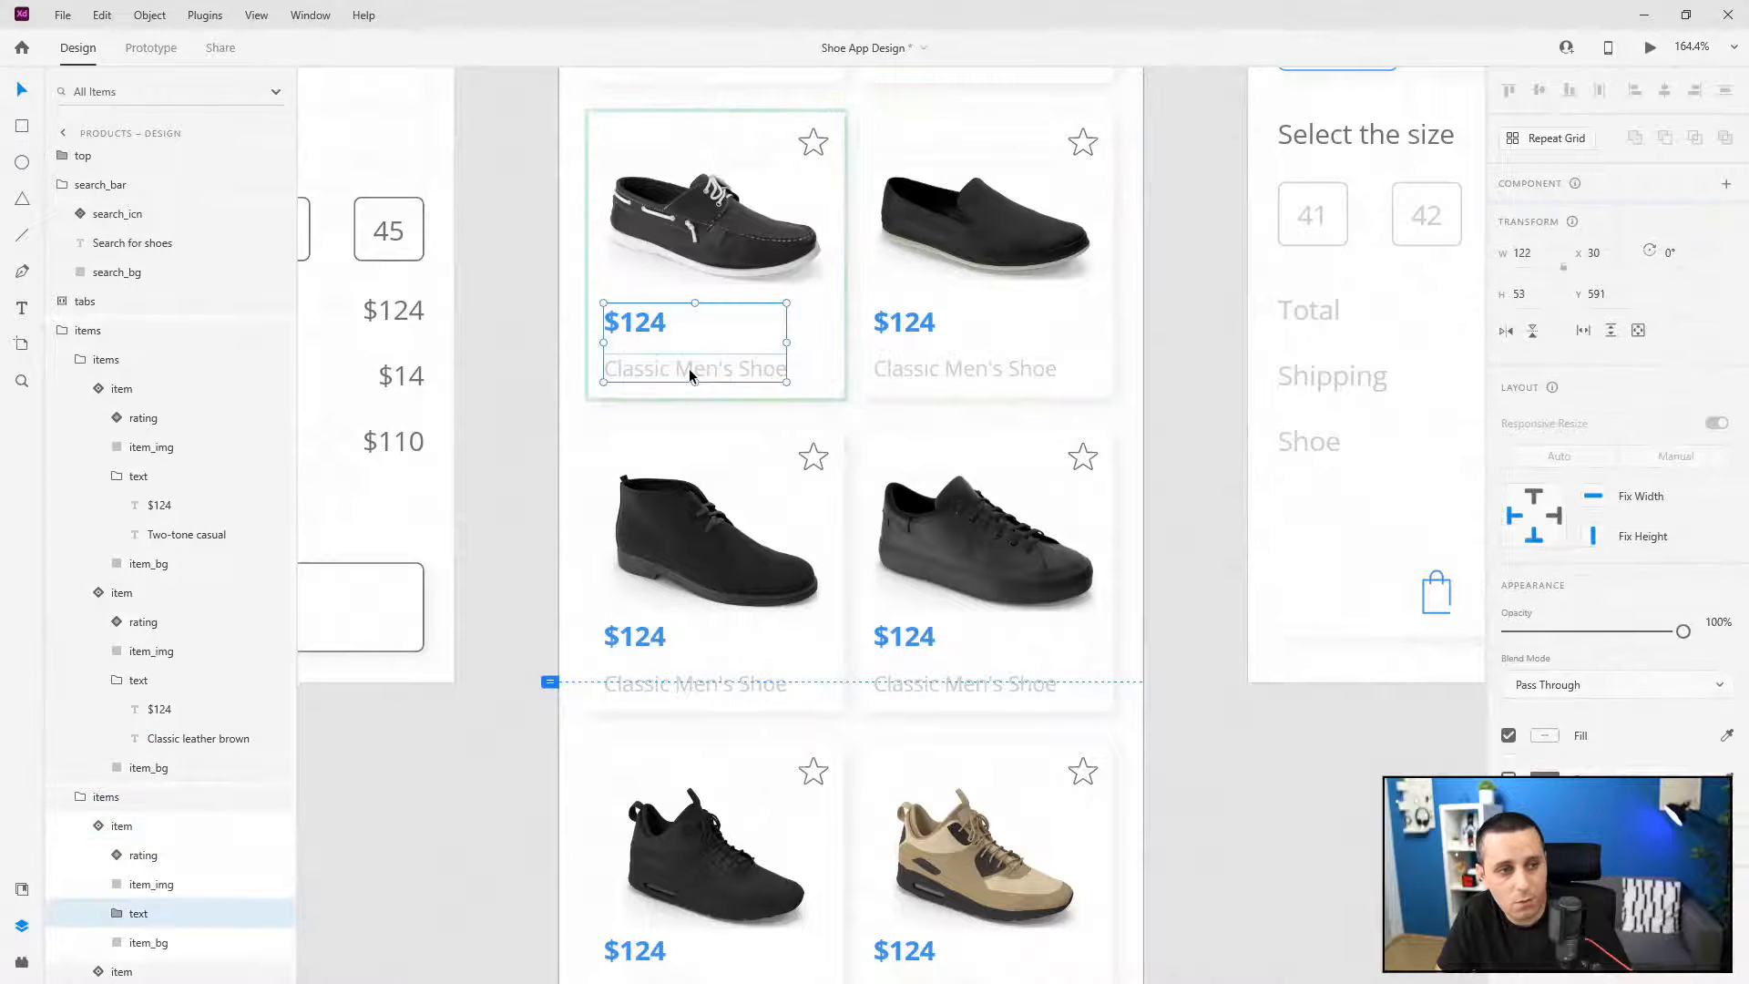
double_click(688, 368)
text(Mocca casual)
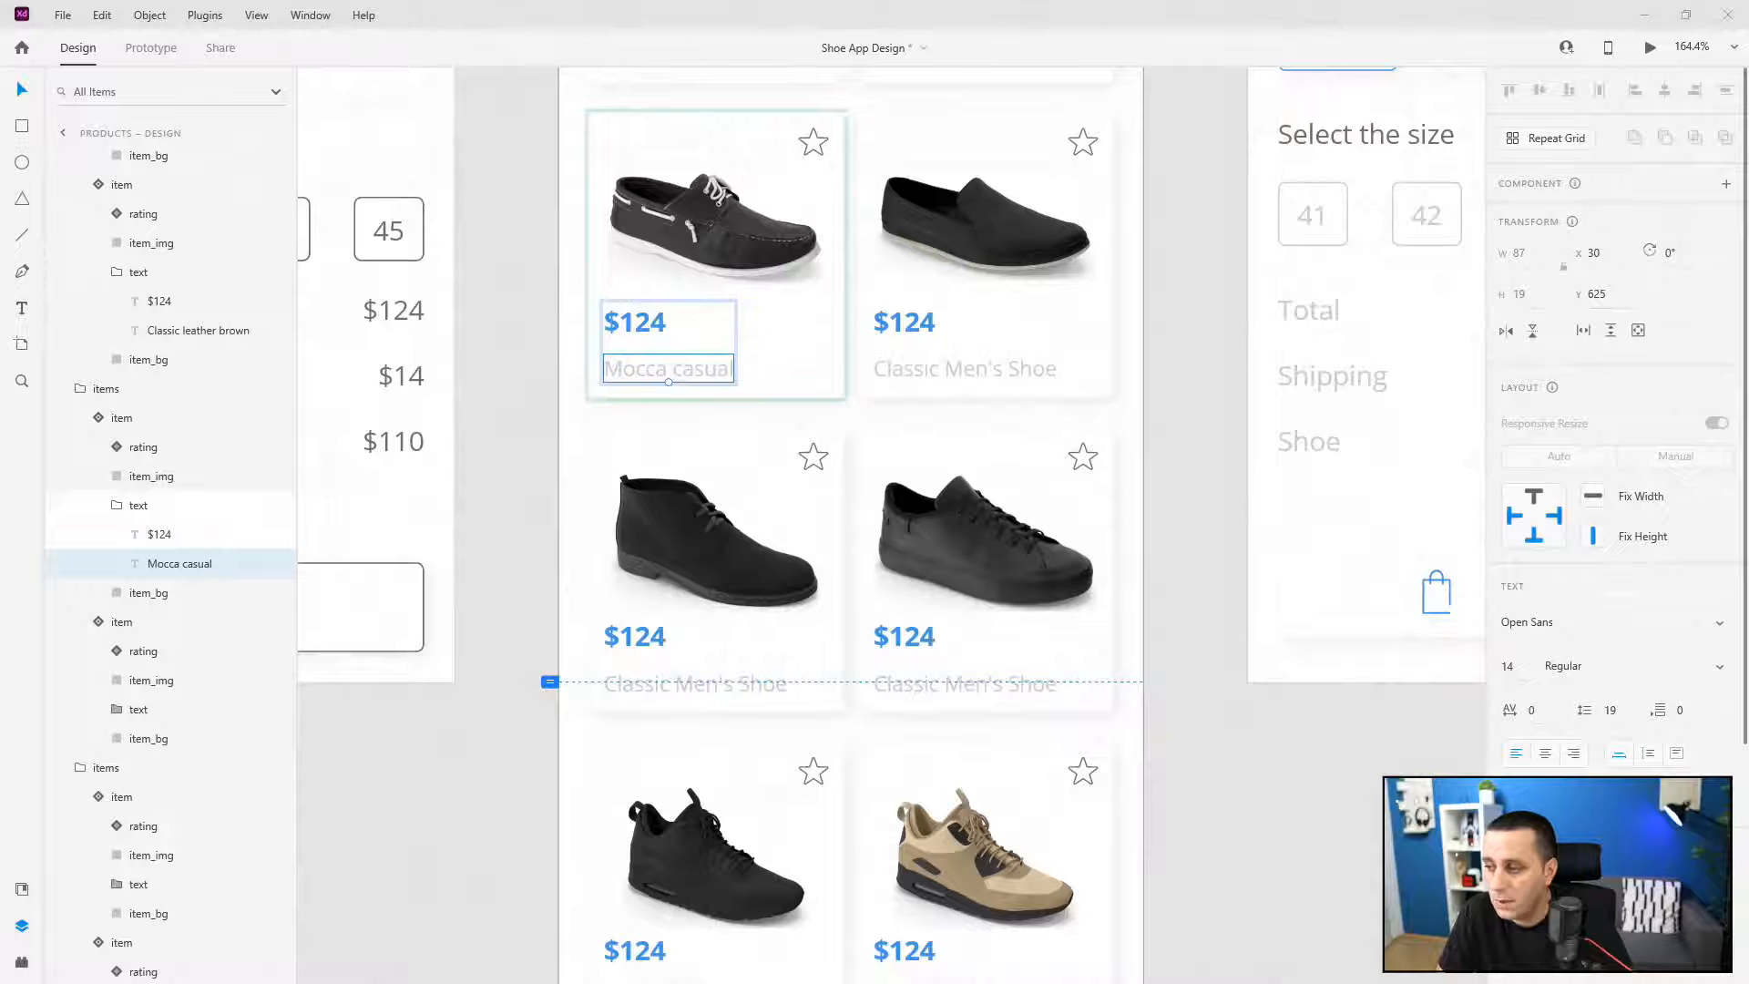
- Change the name of the black slip-on shoe in the second product row to "Casual open top"
click(983, 373)
double_click(987, 370)
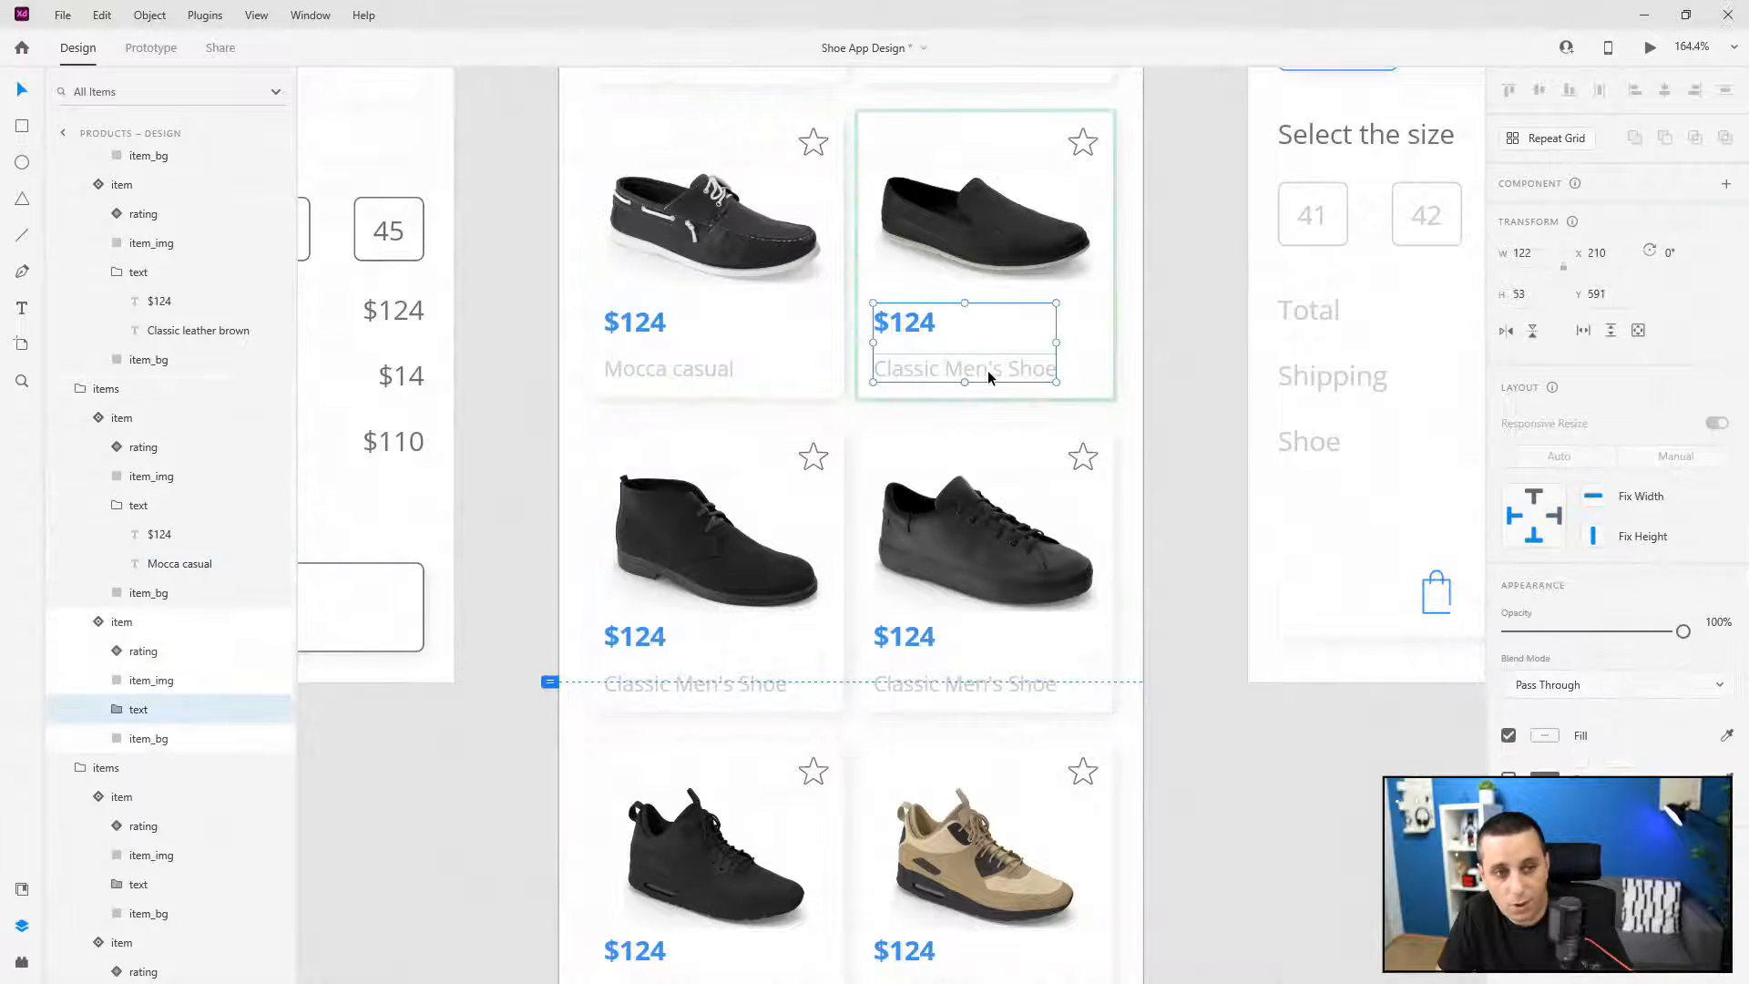
double_click(987, 370)
text(Casual open top)
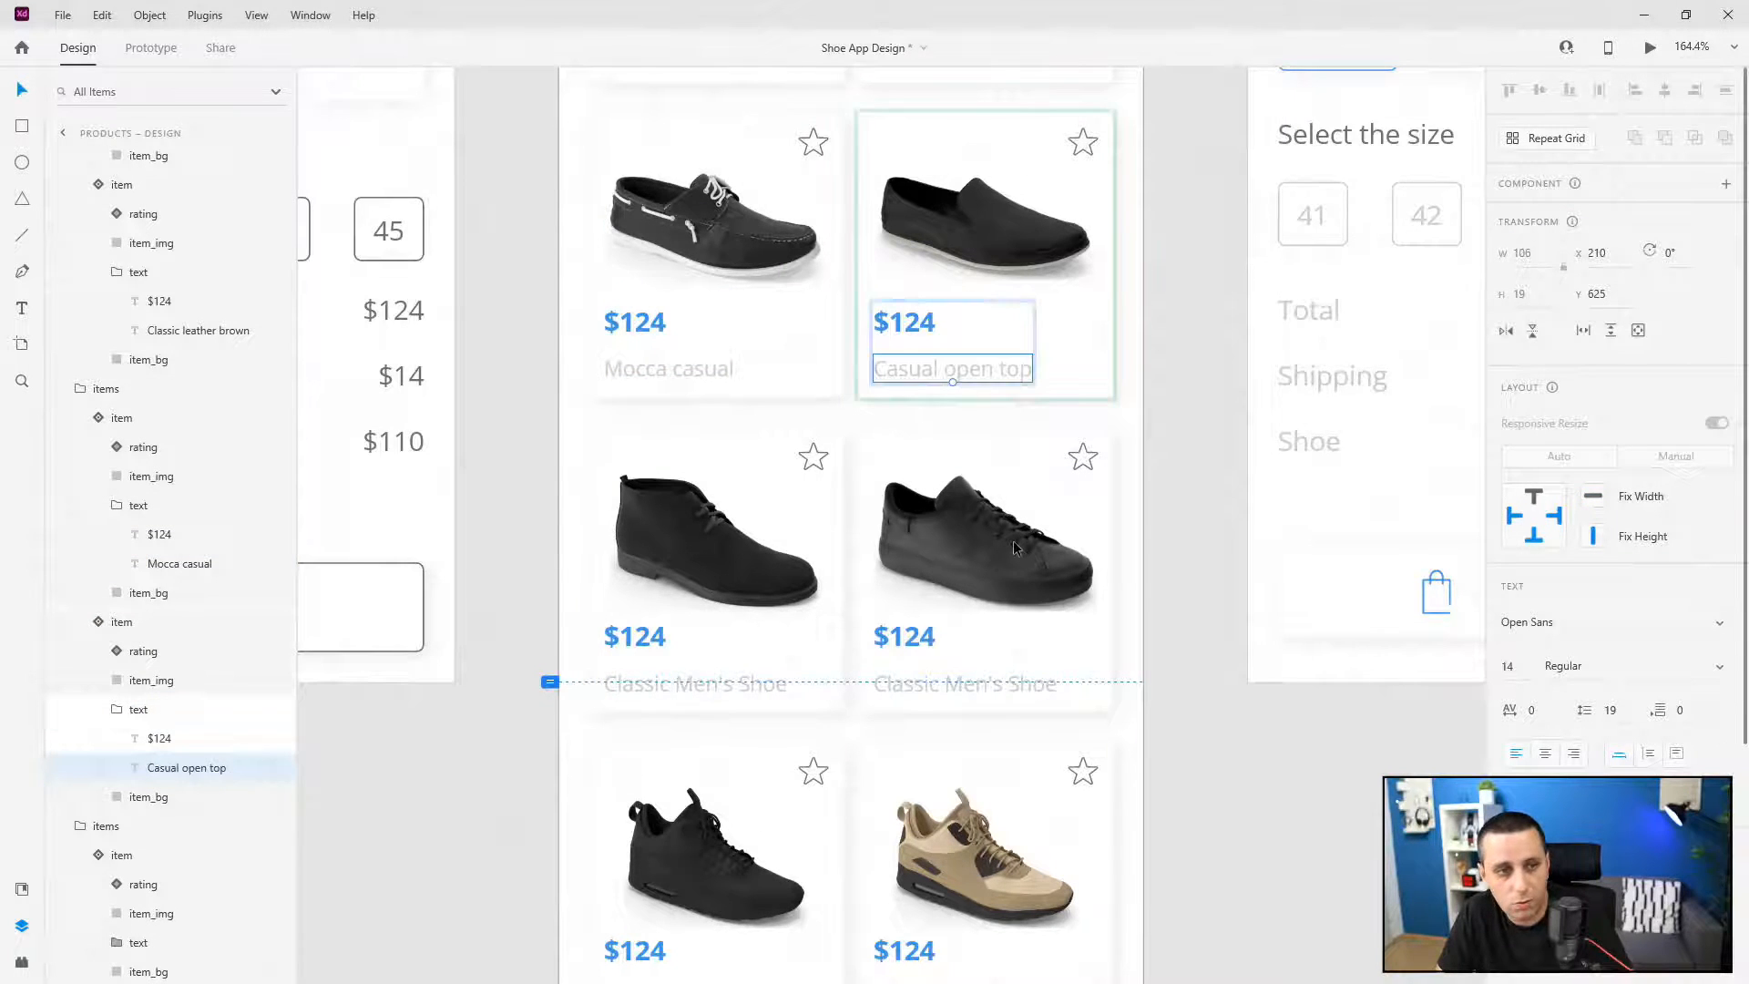
- Change the name of the black ankle boot in the third product row to "Deep charcoal"
scroll(1018, 544, down, 1)
scroll(1017, 545, down, 3)
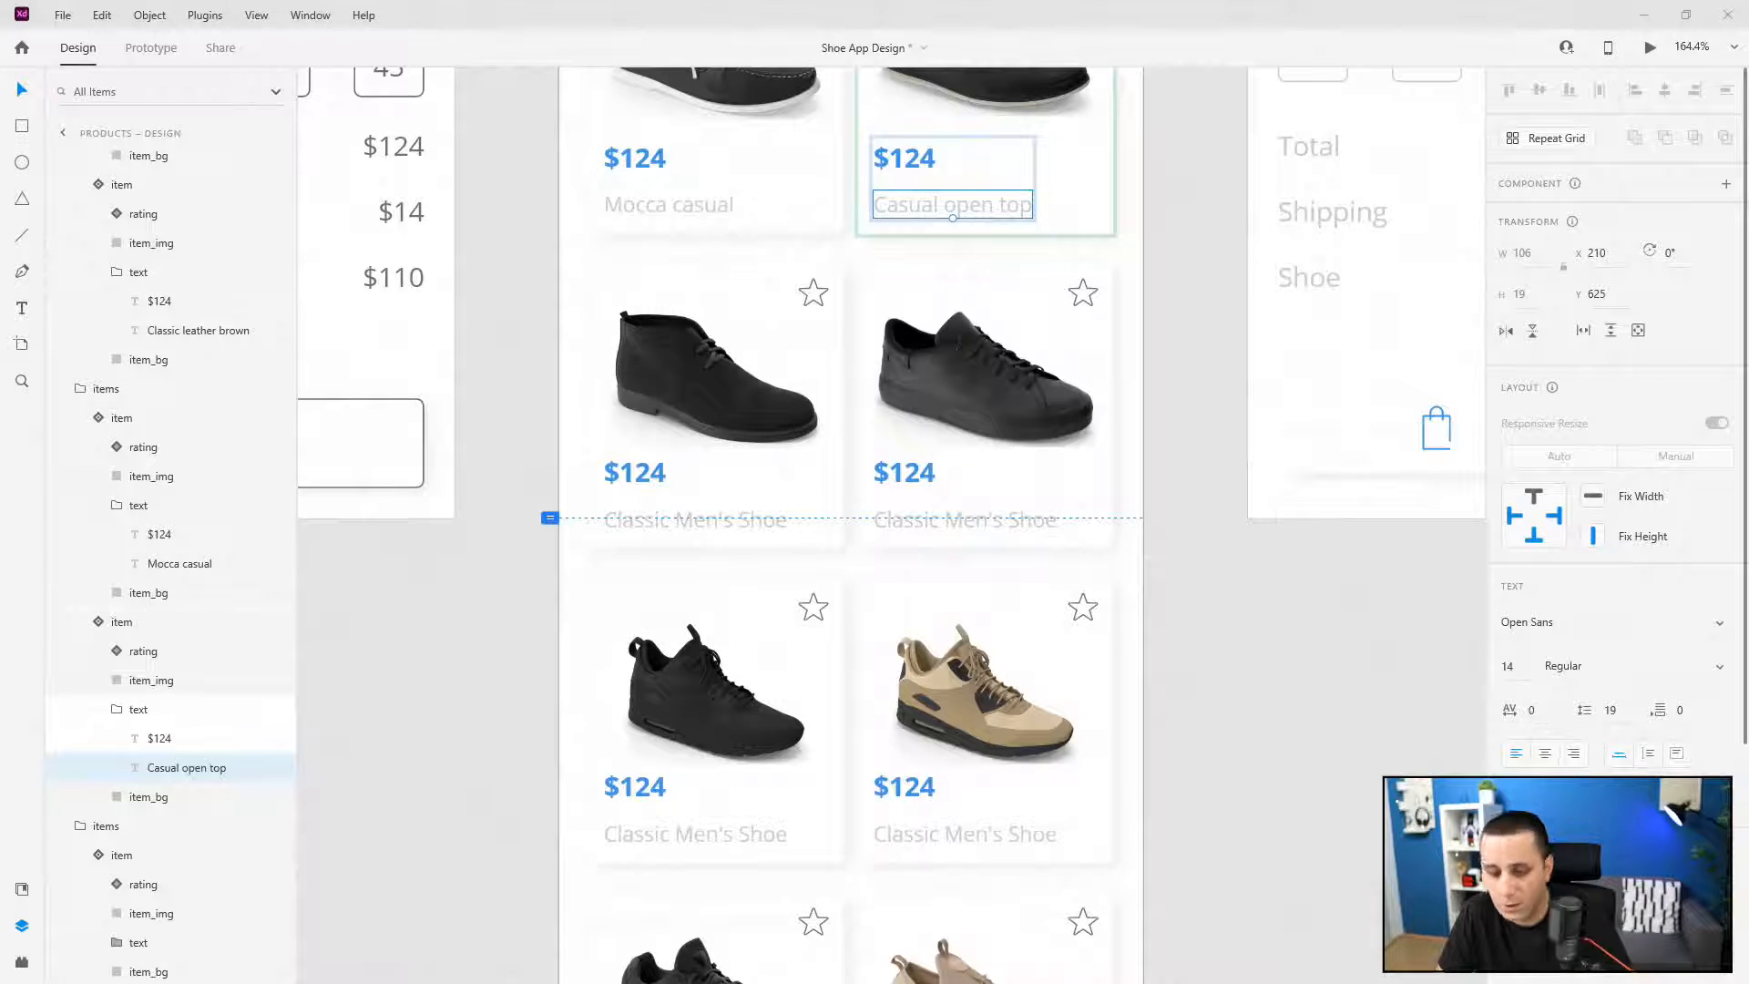
click(715, 521)
double_click(714, 523)
double_click(712, 525)
text(Deep charcoal)
key(Escape)
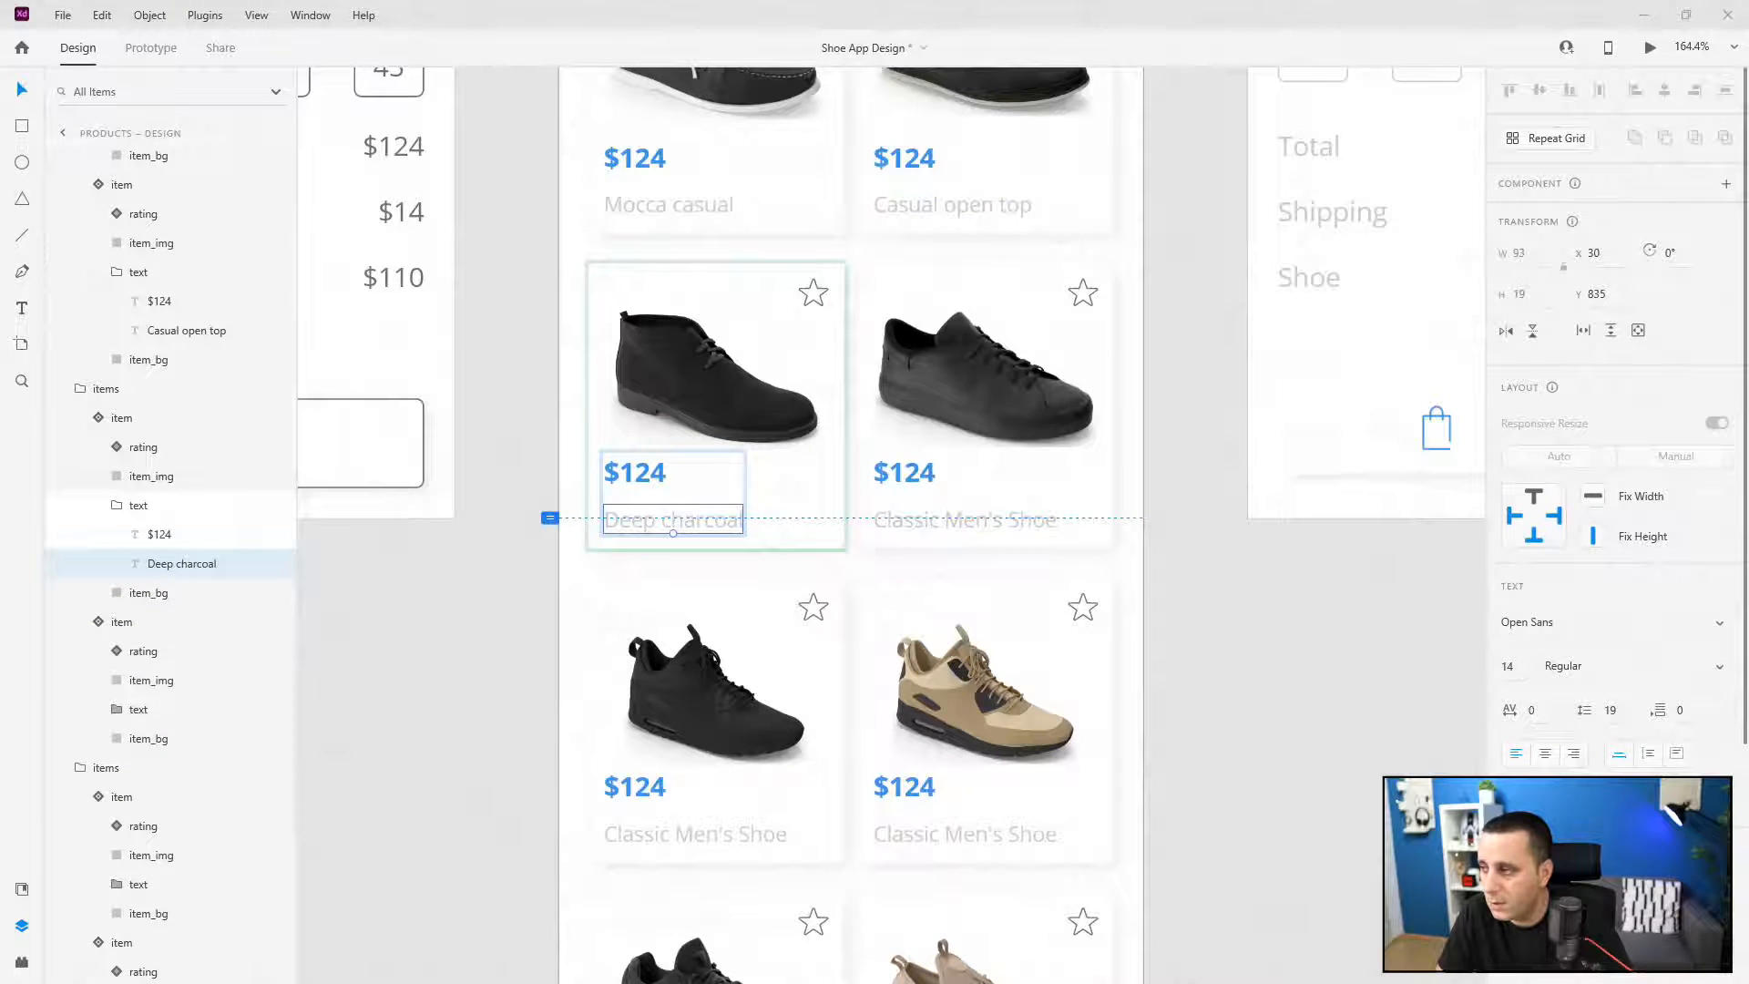
- Change the name of the black low sneaker in the third product row to "Black low top classic"
click(987, 519)
double_click(986, 520)
text(Black low top classic)
key(Escape)
- Change the name of the black sneaker in the fourth product row to "High top charcoal"
scroll(841, 745, down, 3)
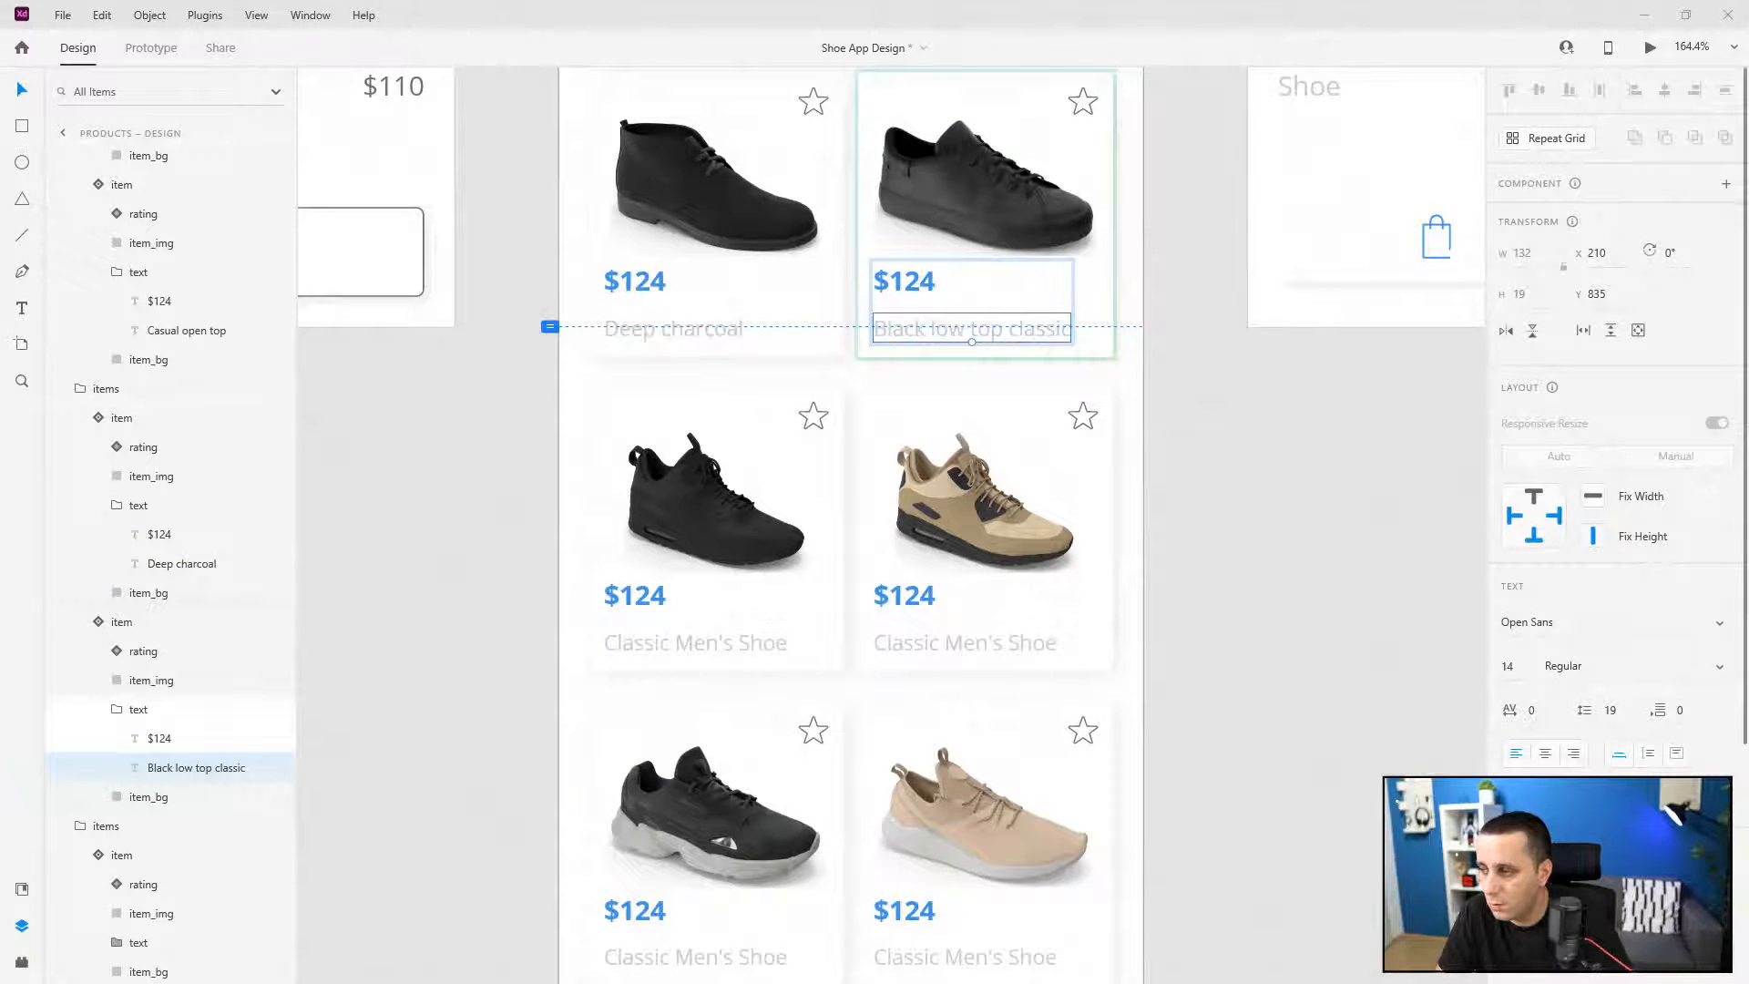
click(741, 644)
double_click(741, 645)
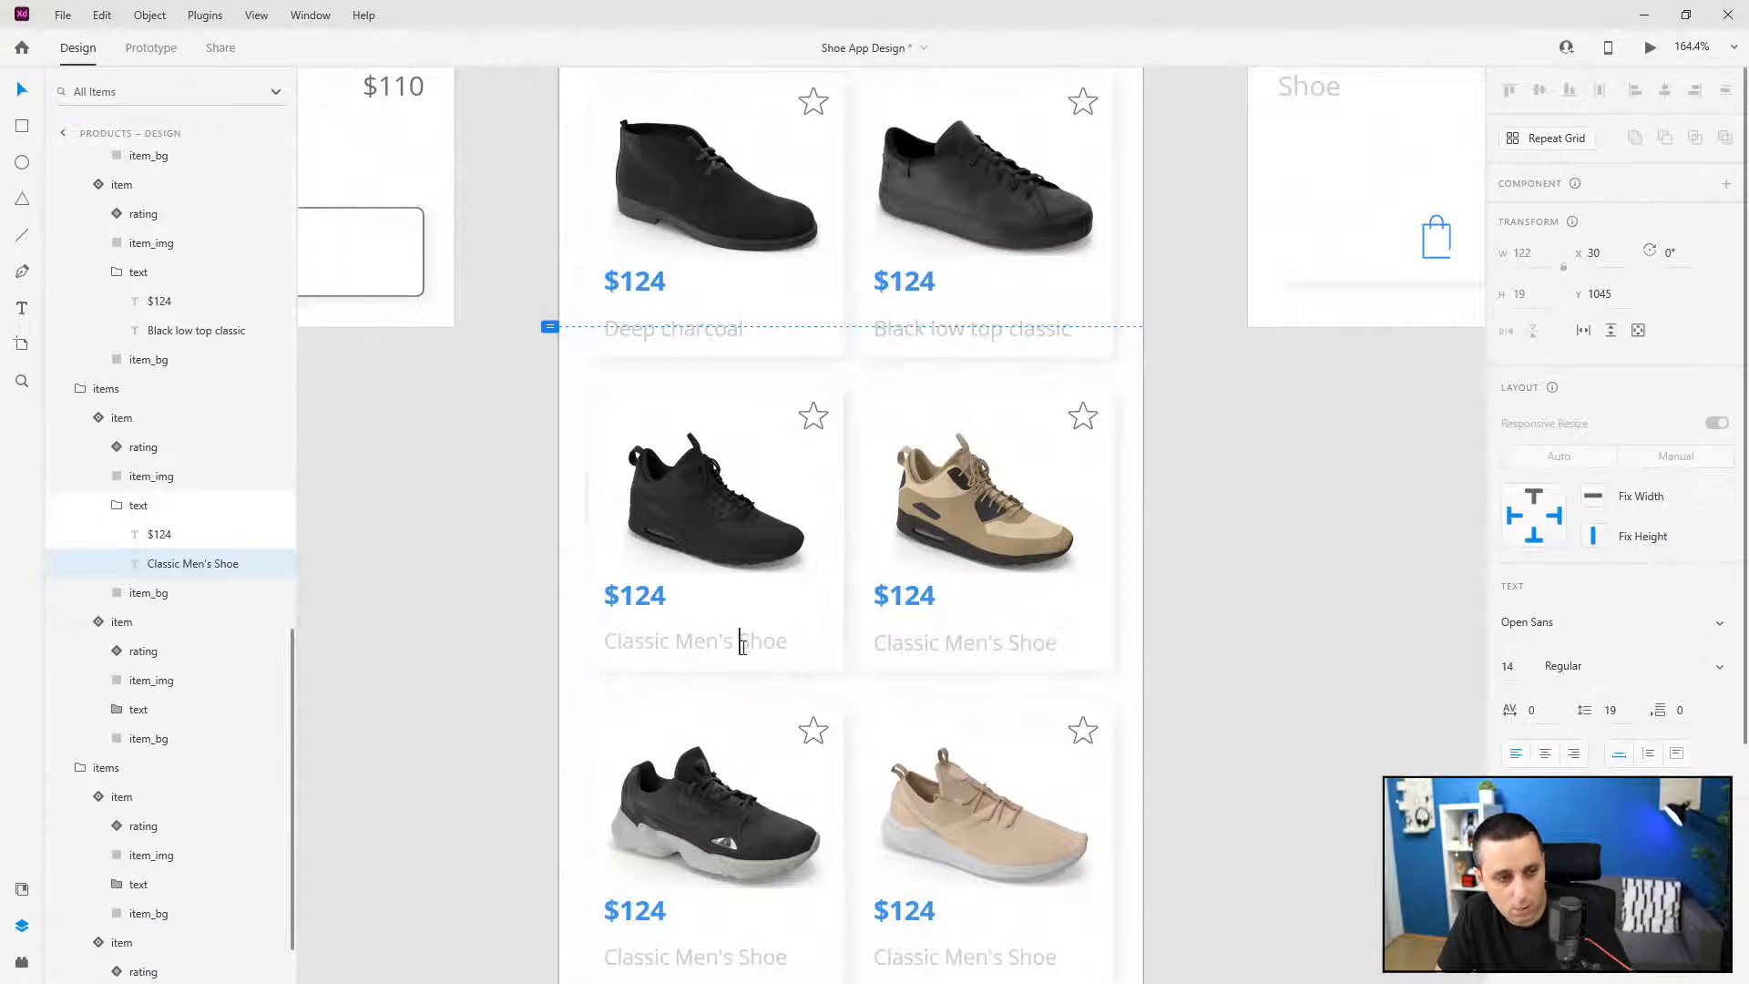
key(ctrl+a)
text(High top charcoal)
key(Escape)
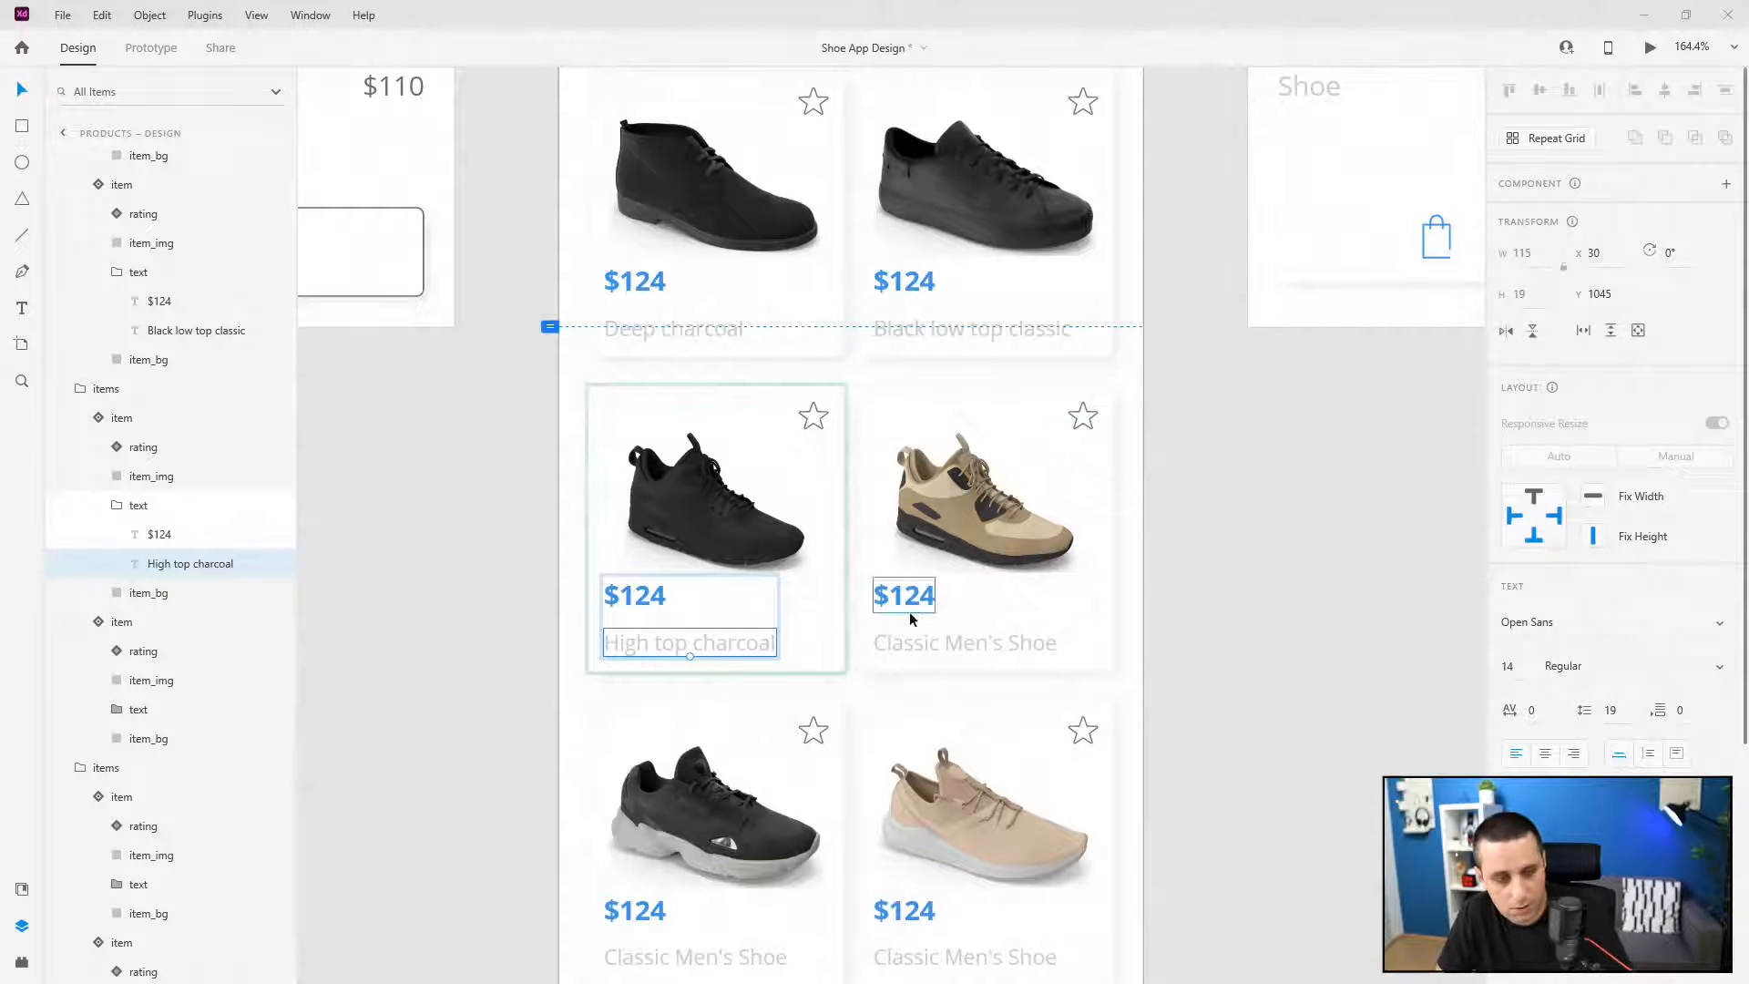
- Change the name of the tan and black sneaker in the fourth product row to "High top tan"
click(965, 637)
double_click(965, 637)
key(ctrl+a)
text(High top tan)
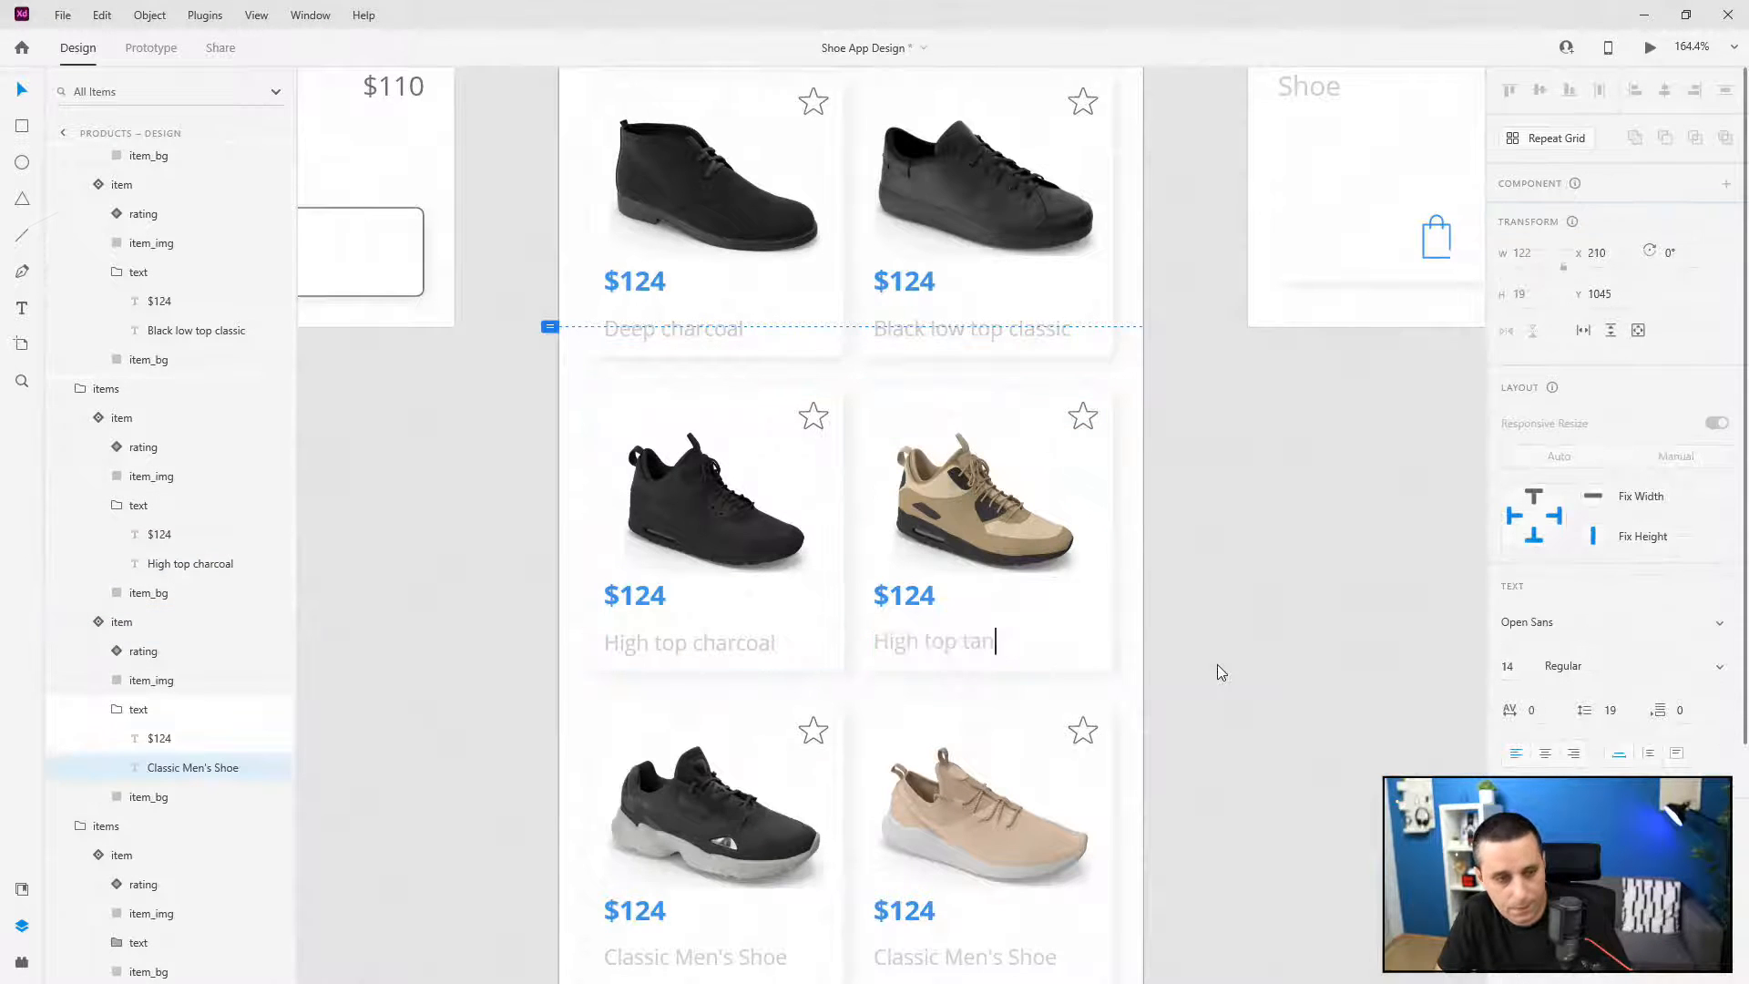
key(Escape)
- Change the name of the black and grey sneaker in the last product row to "Modern & Bold"
scroll(1221, 672, down, 3)
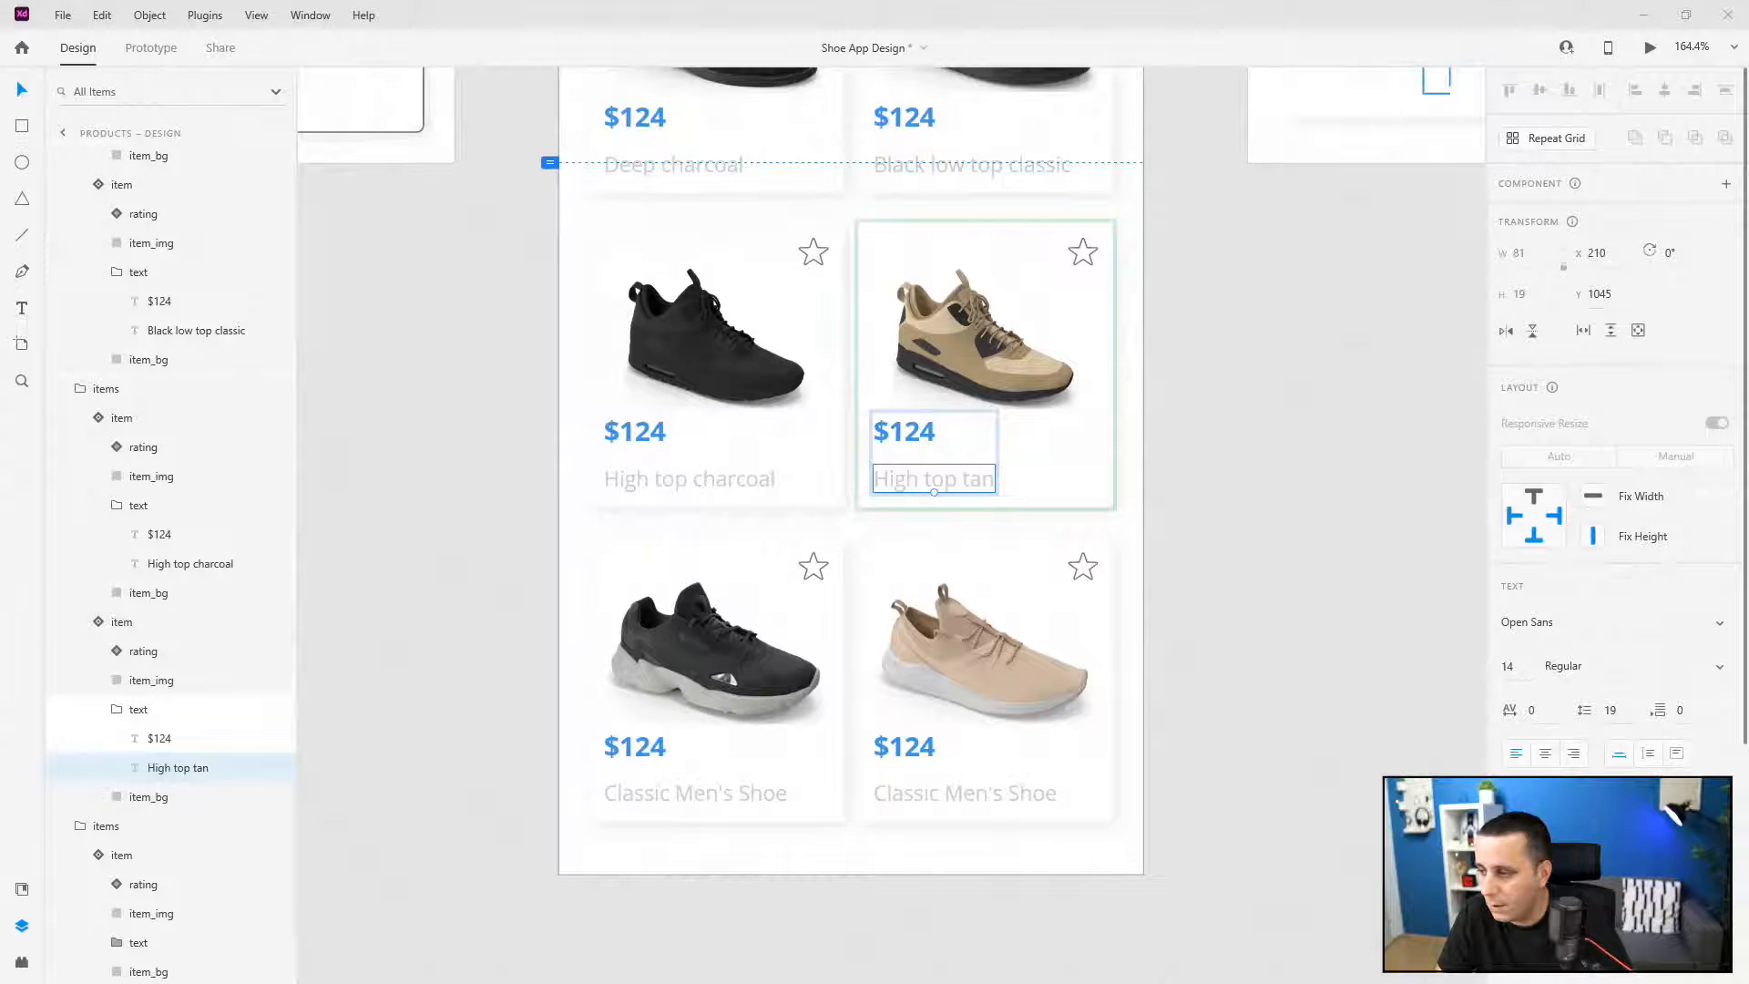
click(712, 798)
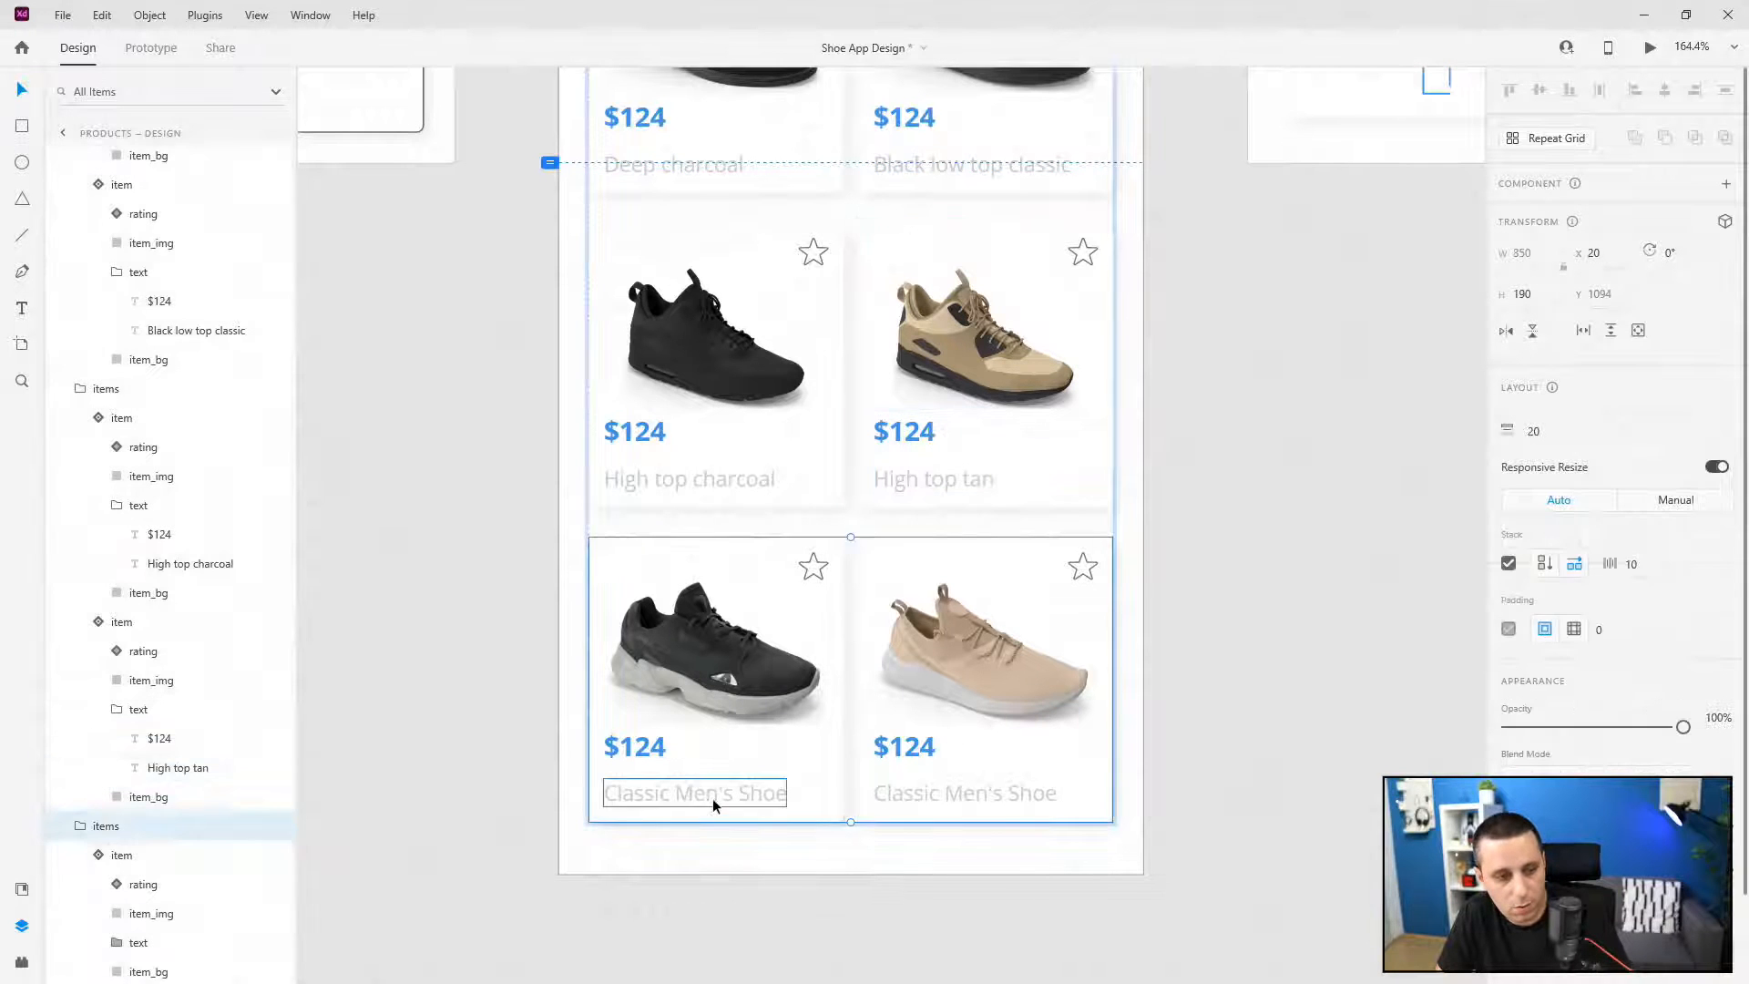
double_click(712, 798)
key(ctrl+a)
text(Modern & Bold)
key(Escape)
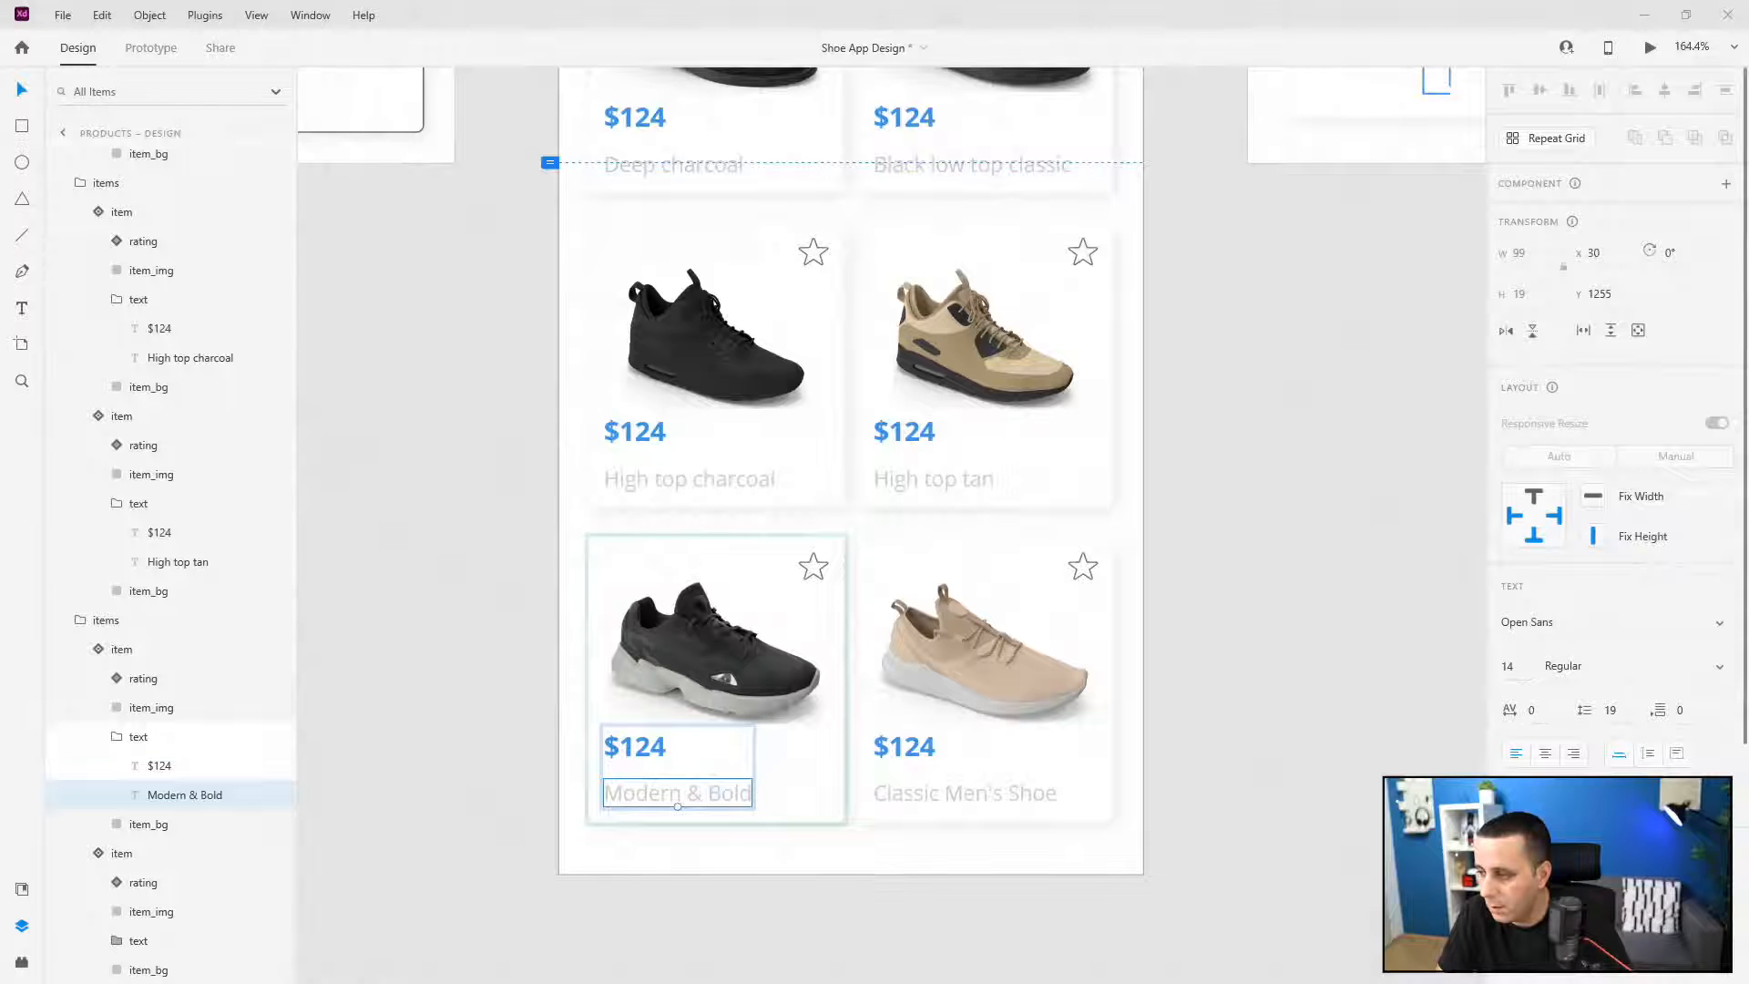
- Change the name of the beige running shoe in the last product row to "Running tan"
click(925, 788)
double_click(925, 794)
key(ctrl+a)
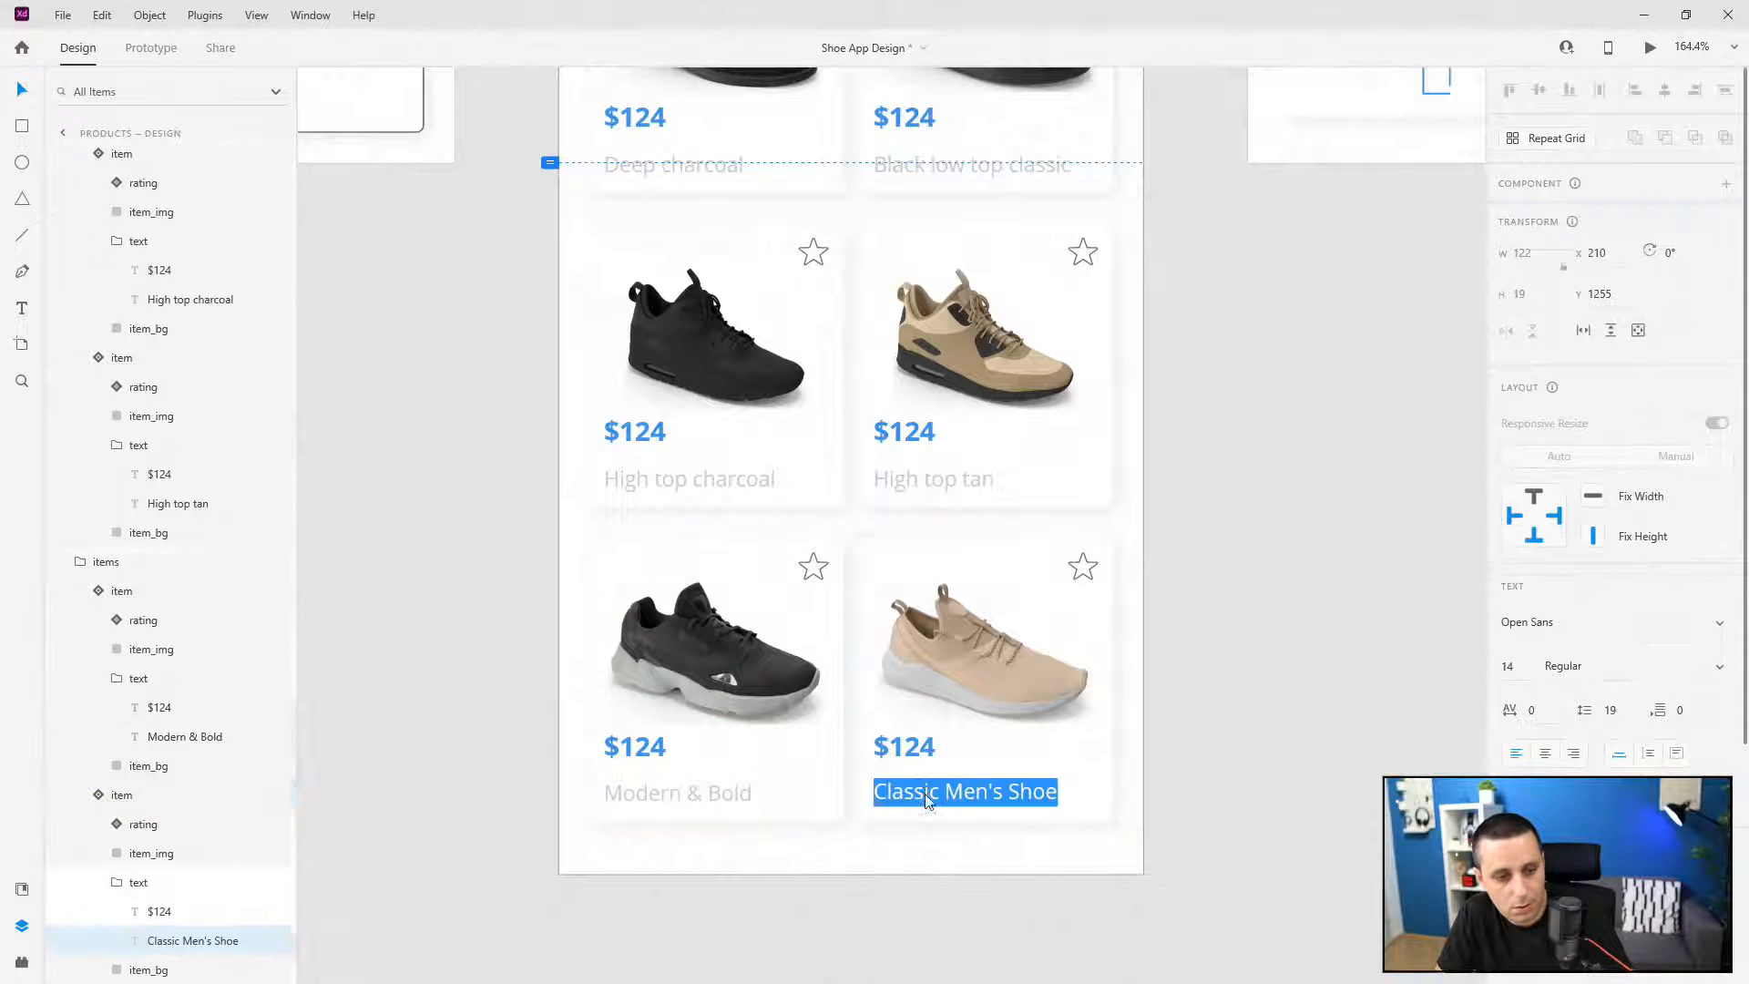
text(Running tan)
key(Escape)
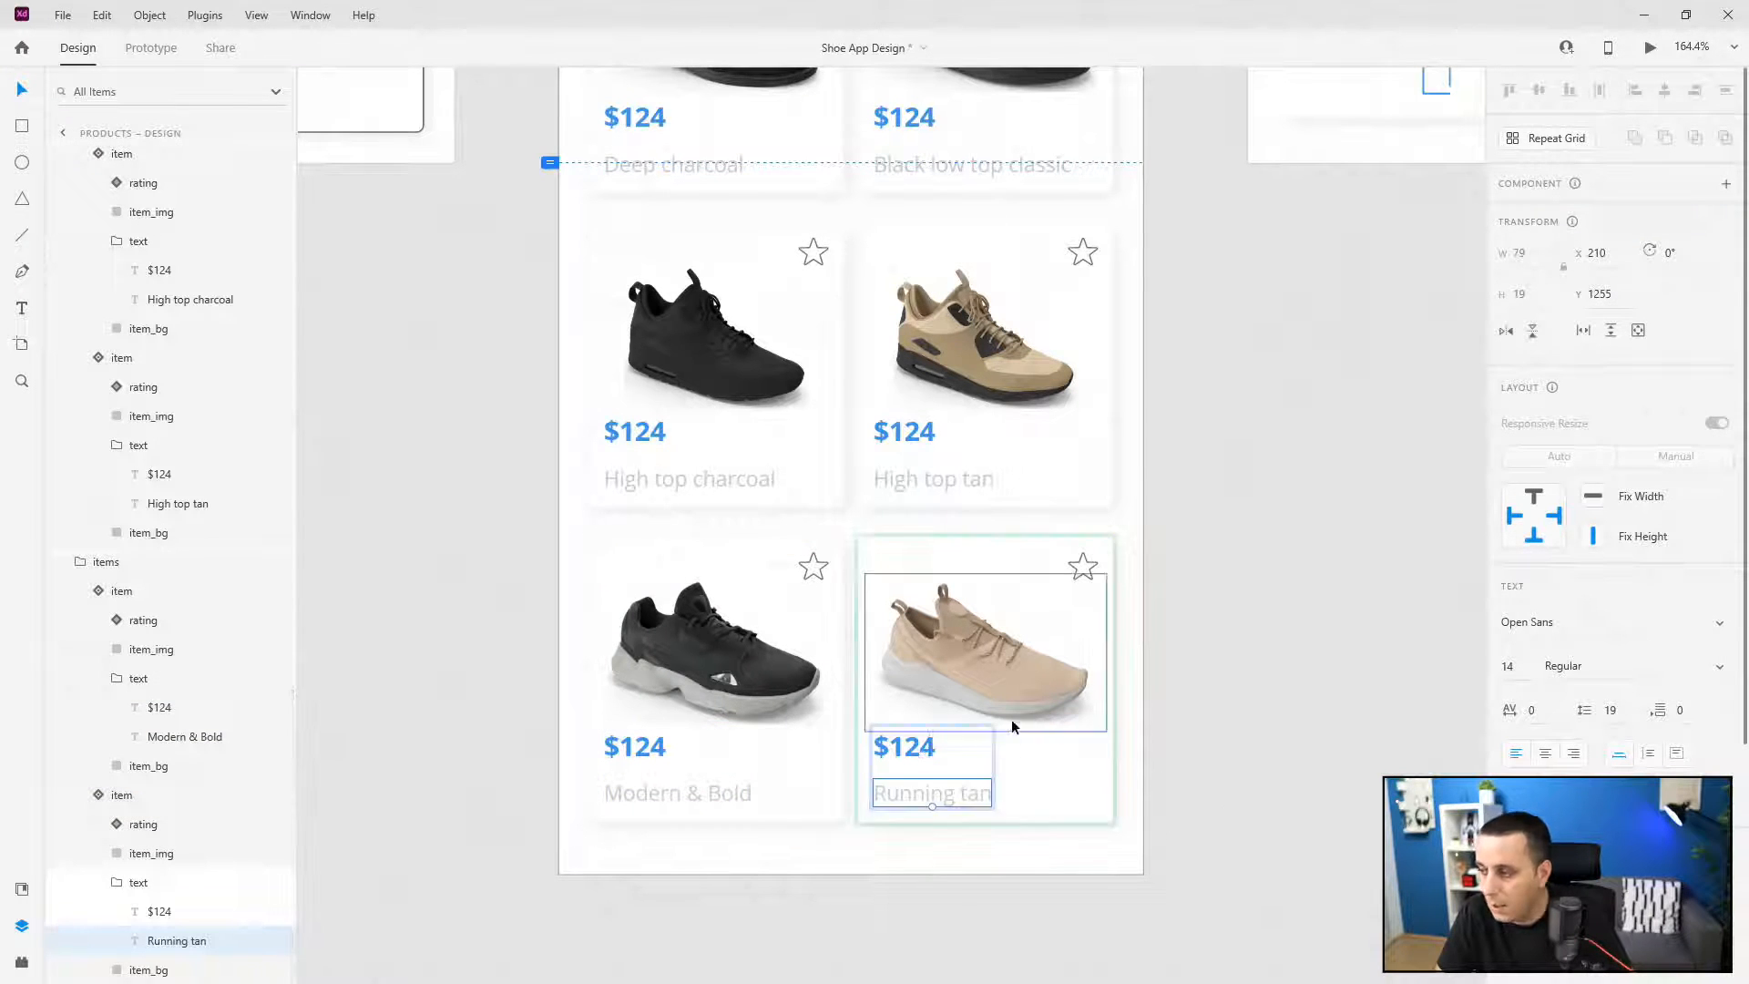
- Set the price of the Two-tone casual shoe in the first product row to $78
scroll(1030, 729, down, 5)
scroll(1020, 718, up, 3)
scroll(942, 661, up, 5)
scroll(778, 452, down, 1)
click(624, 446)
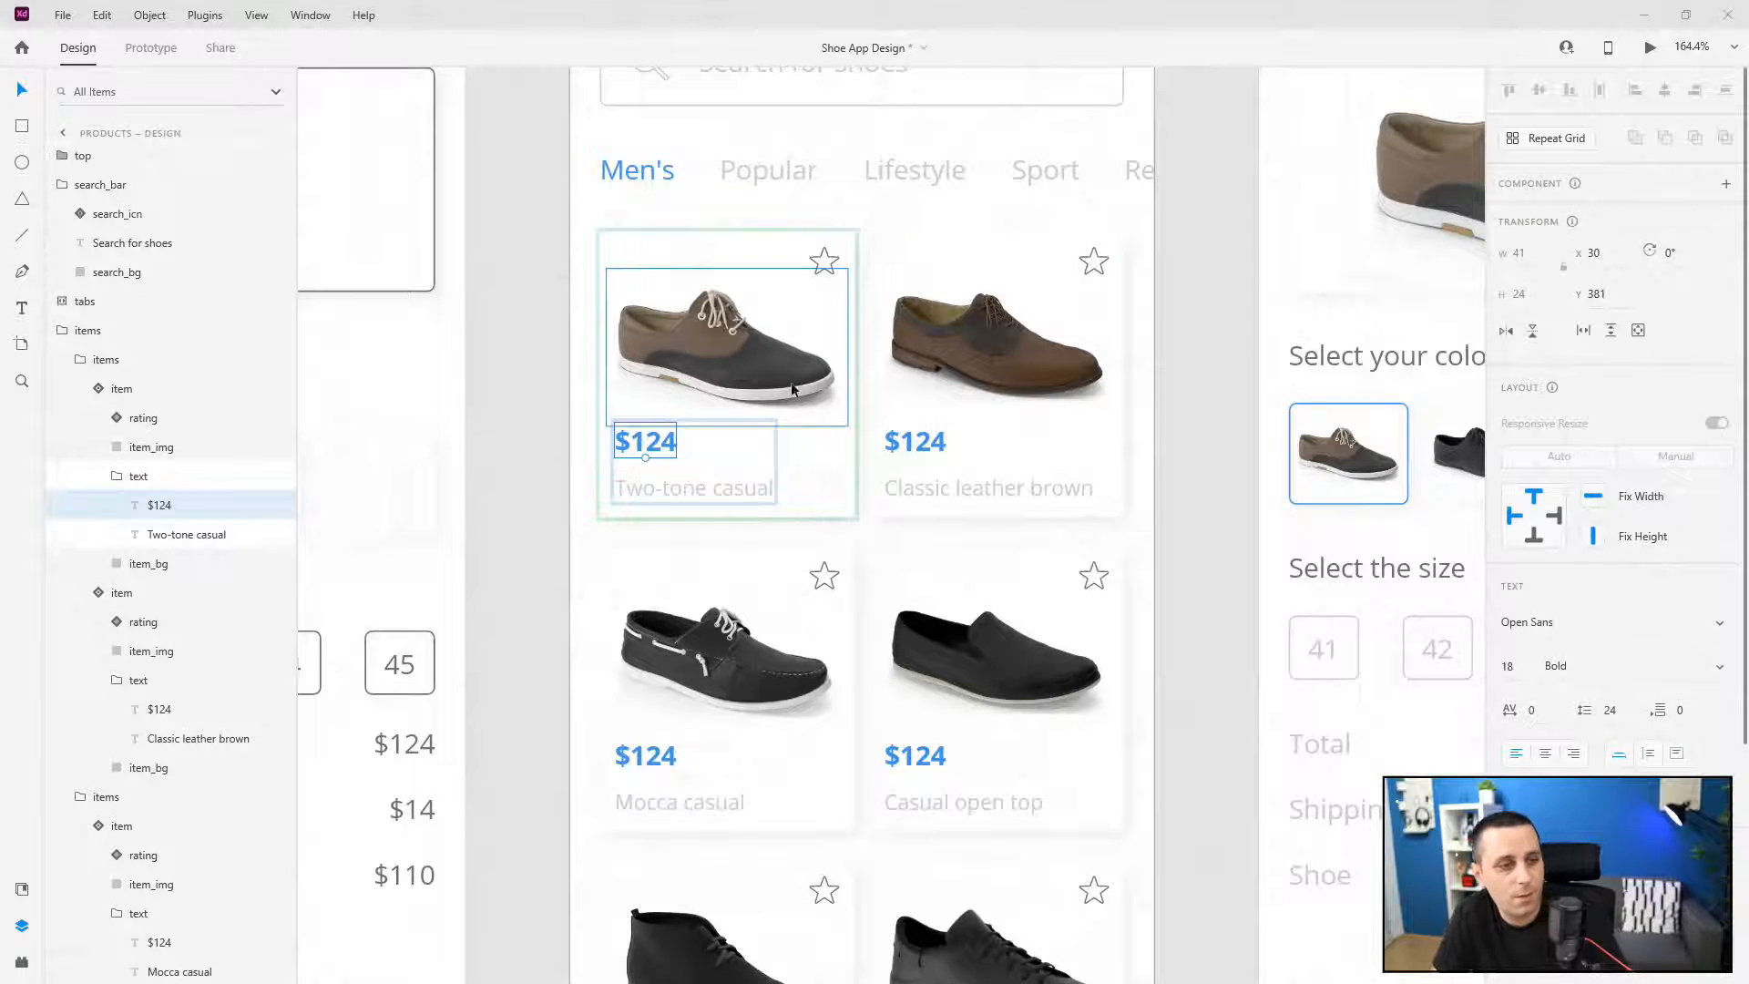
double_click(622, 442)
drag(628, 443, 838, 457)
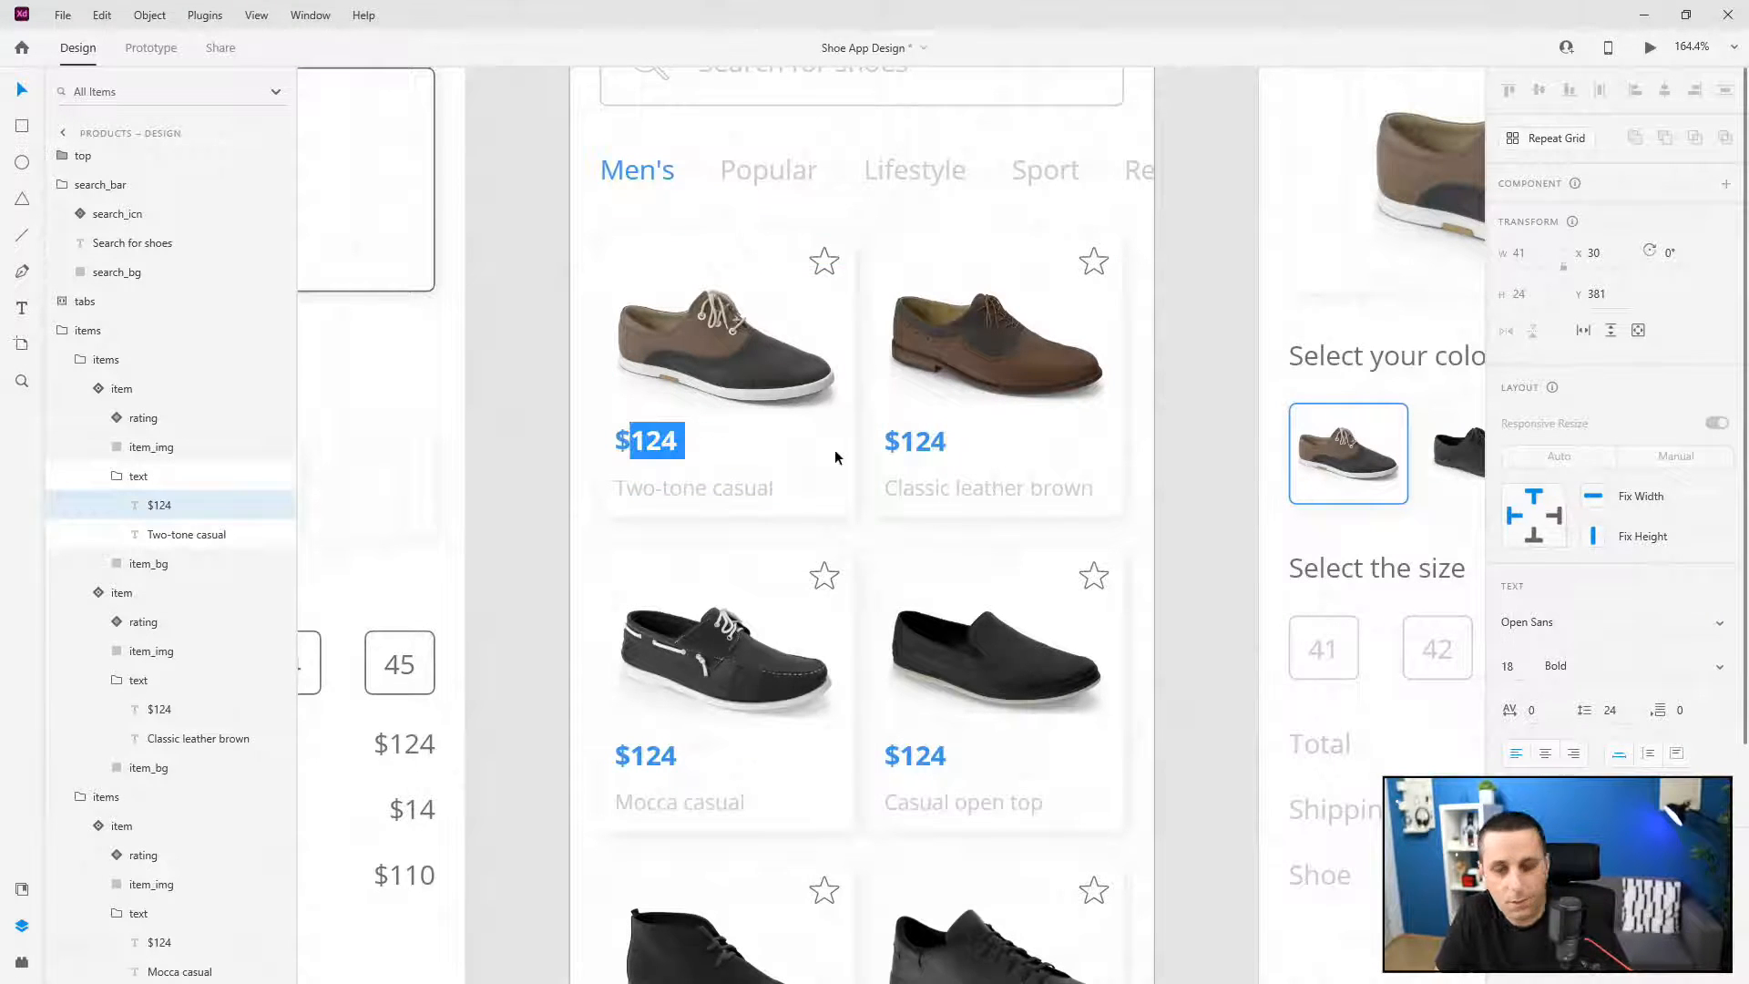
text(78)
key(Escape)
key(alt+Tab)
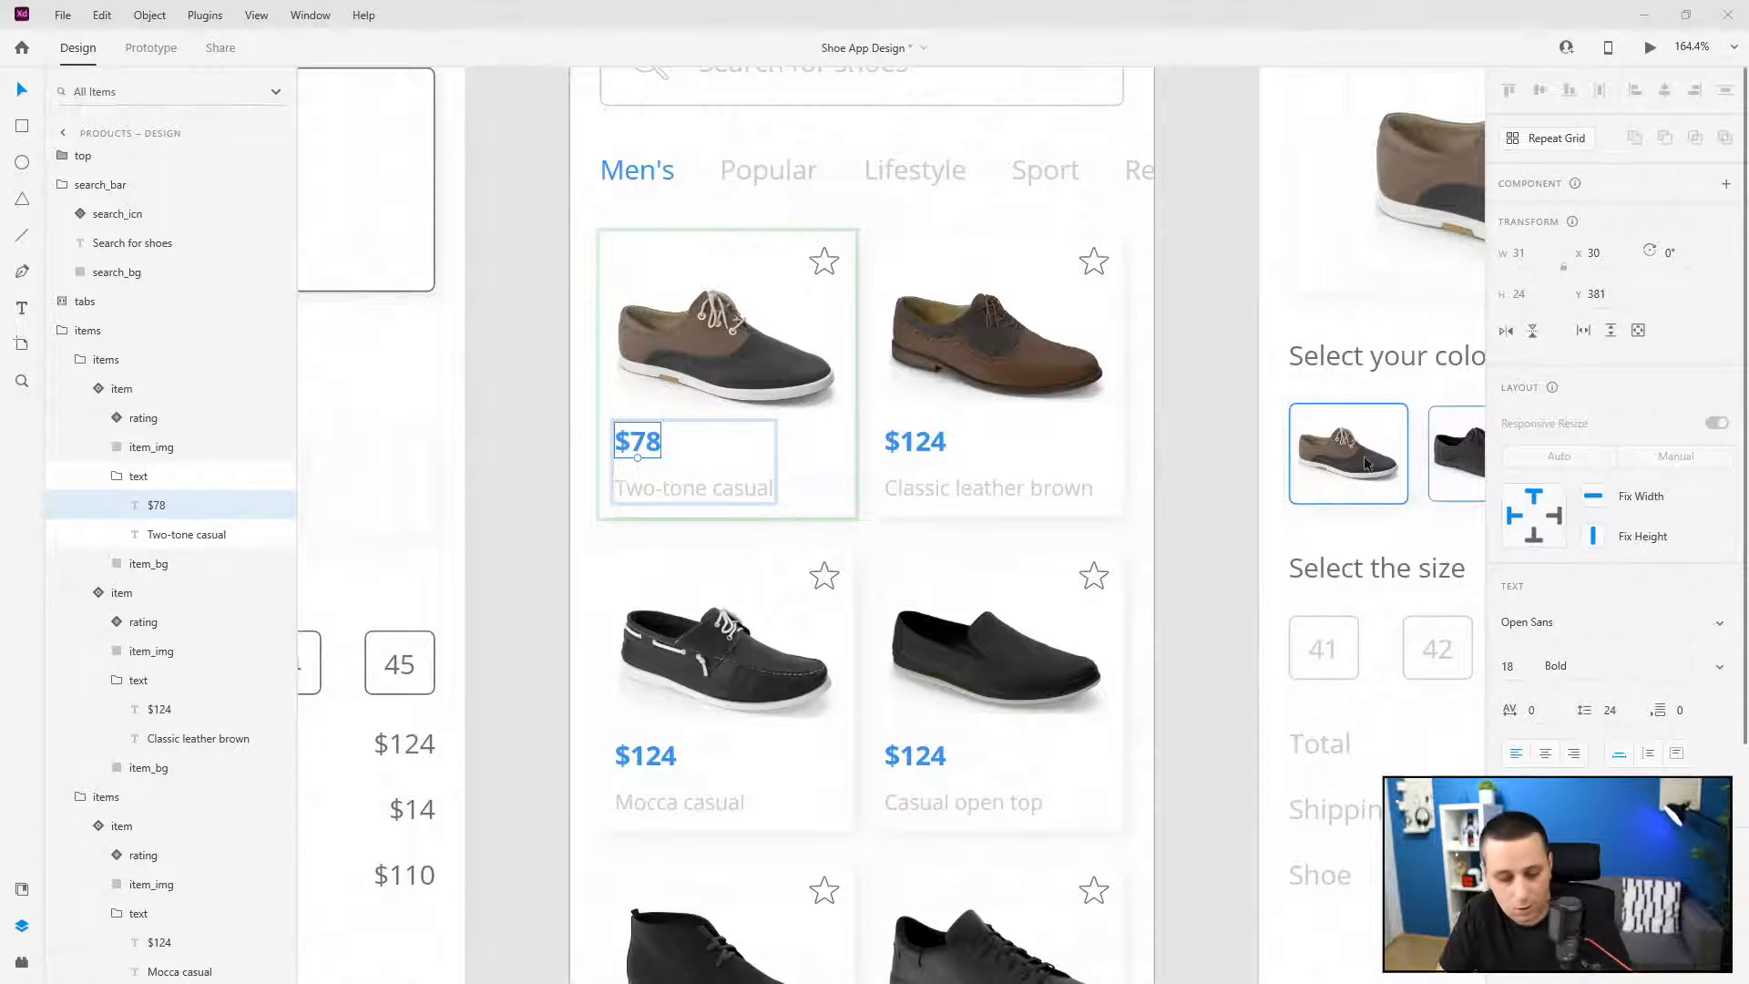
- Set the price of the Classic leather brown shoe to $94
click(894, 509)
double_click(913, 441)
double_click(913, 441)
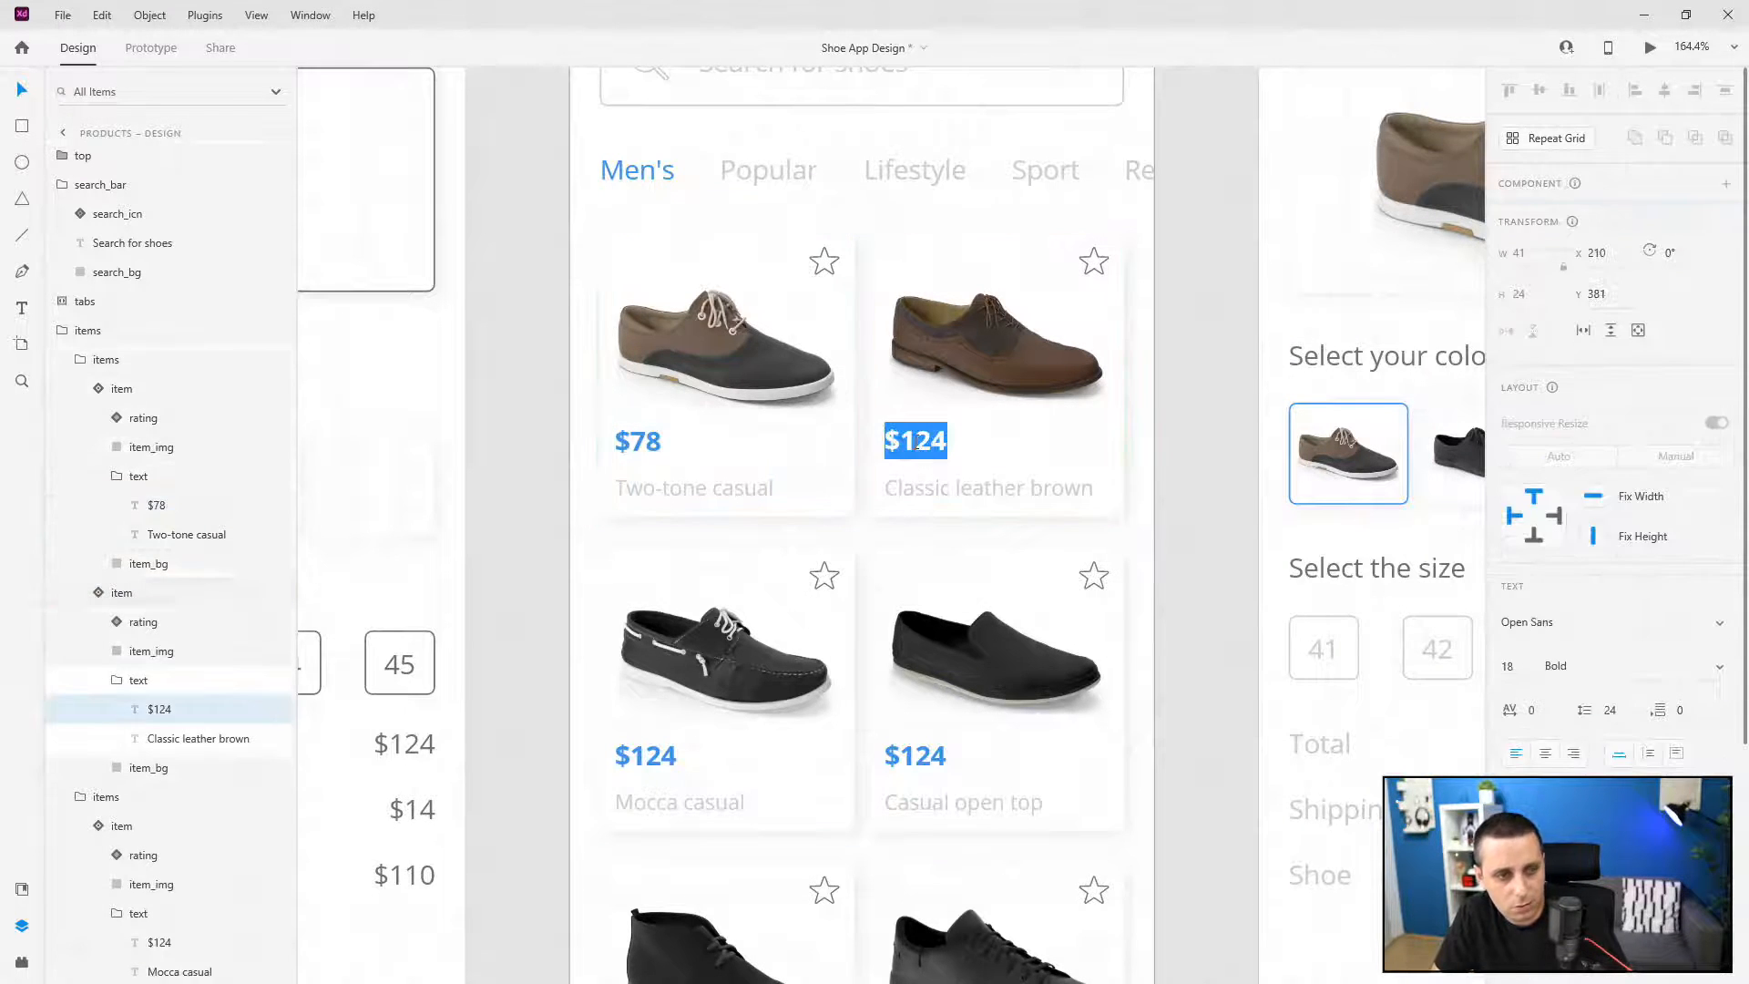
text(94)
- Set the price of the Mocca casual shoe to $89
scroll(721, 582, down, 3)
double_click(669, 458)
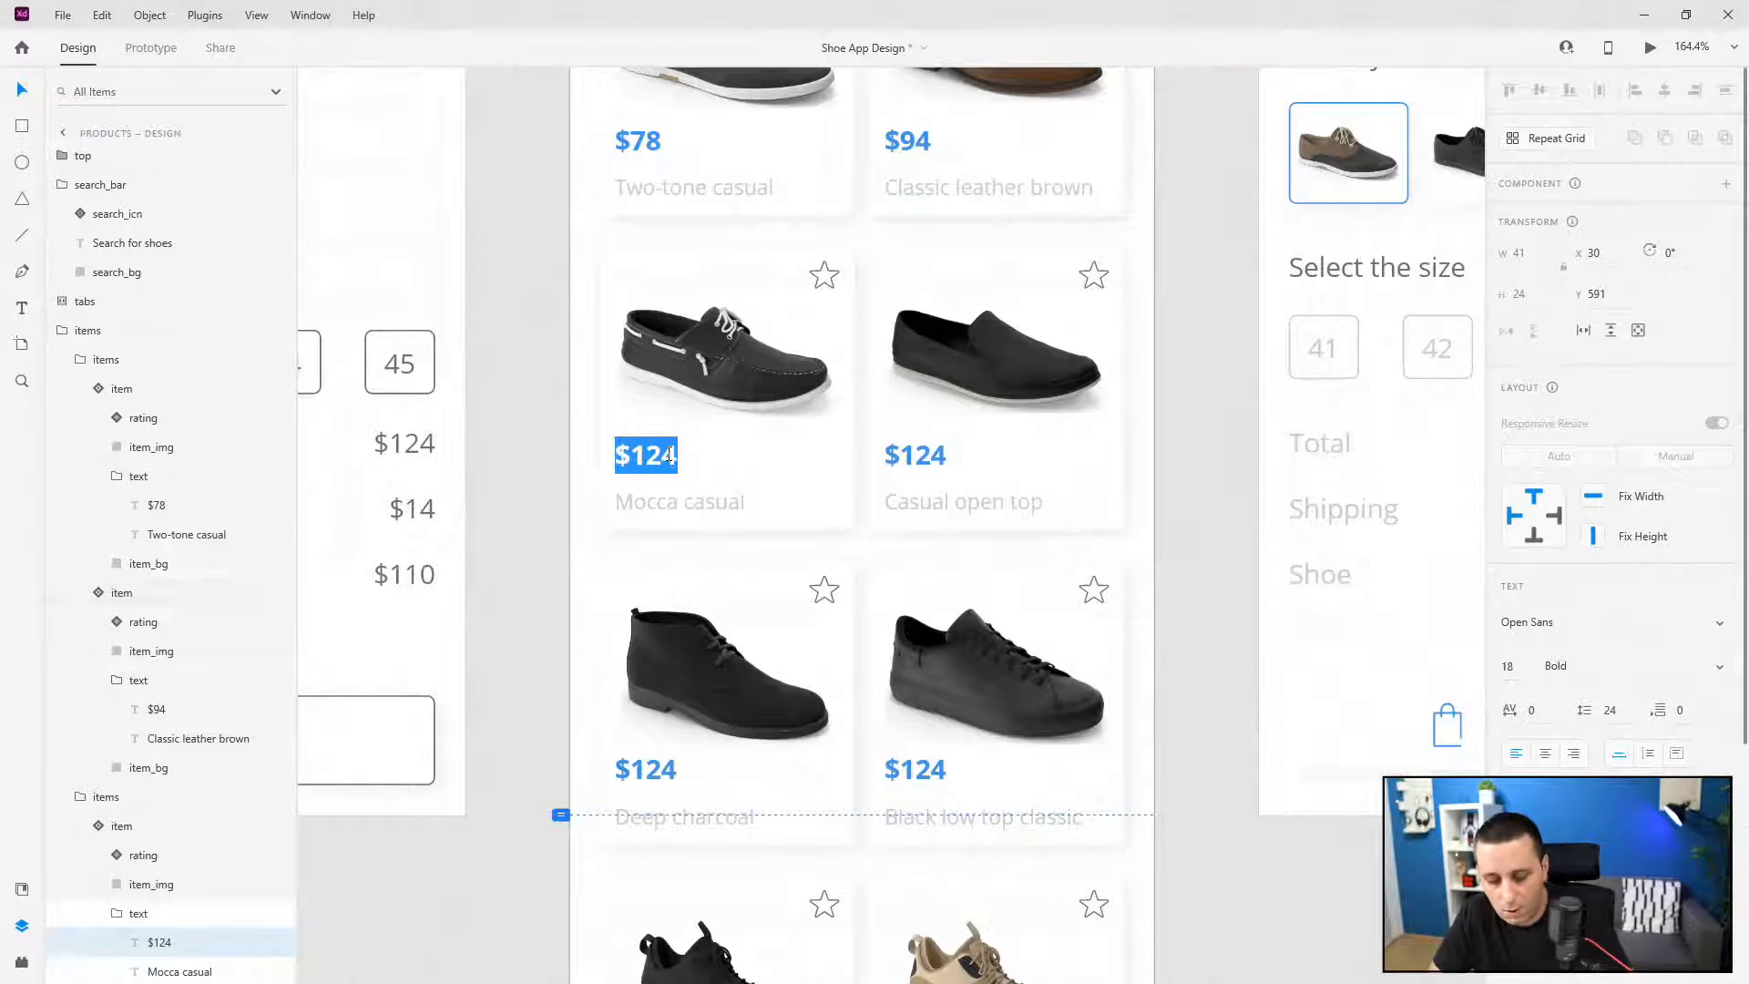
text($89)
key(Escape)
- Set the price of the Casual open top shoe to $39
click(908, 456)
double_click(908, 457)
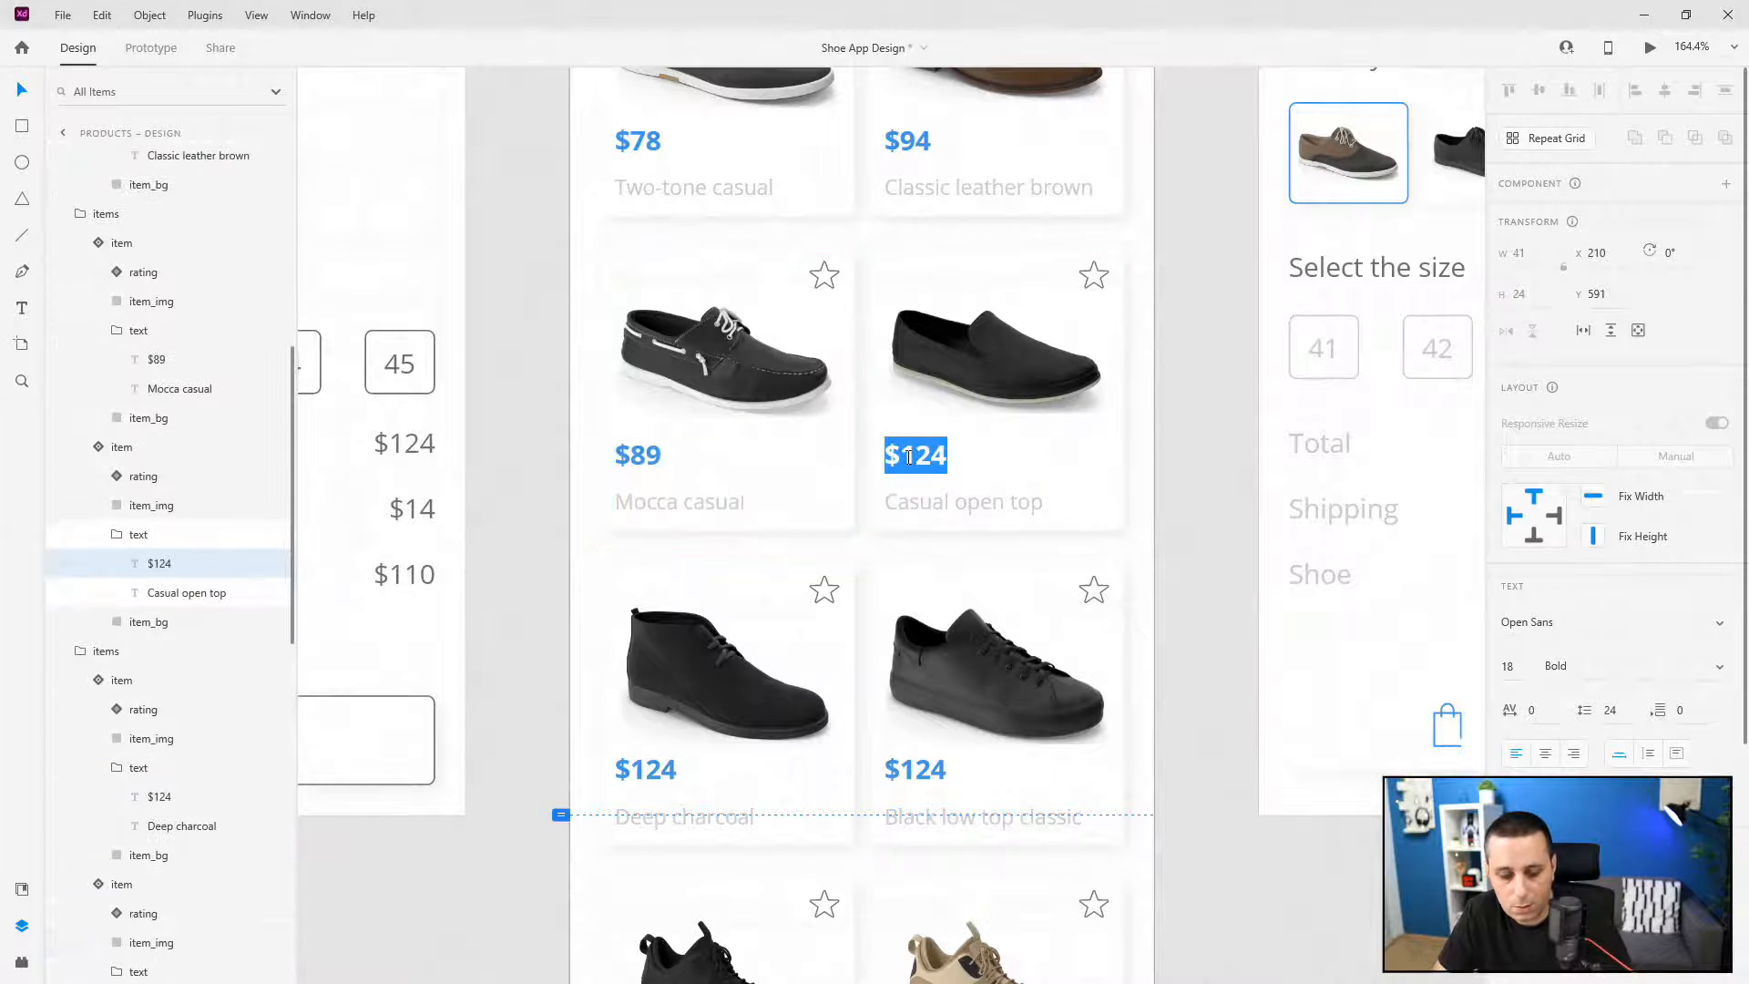
text($39)
key(Escape)
- Set the price of the Deep charcoal shoe to $84
scroll(1009, 588, down, 3)
scroll(1009, 587, down, 4)
double_click(640, 224)
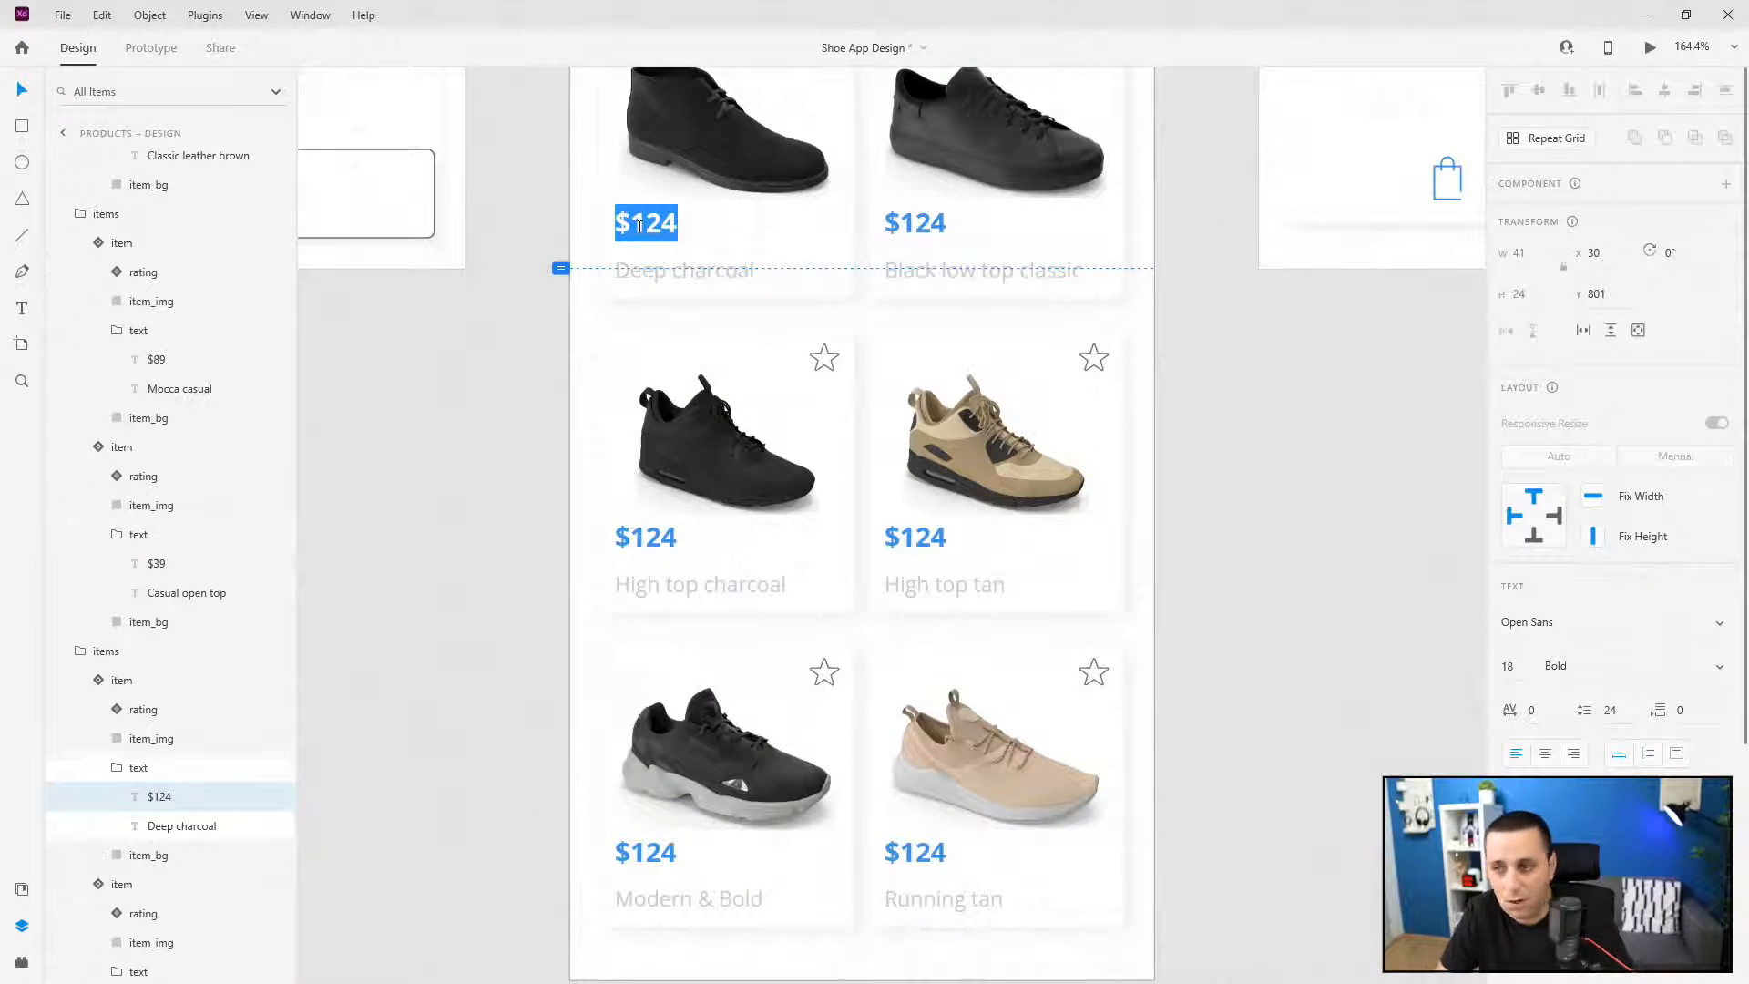
text($)
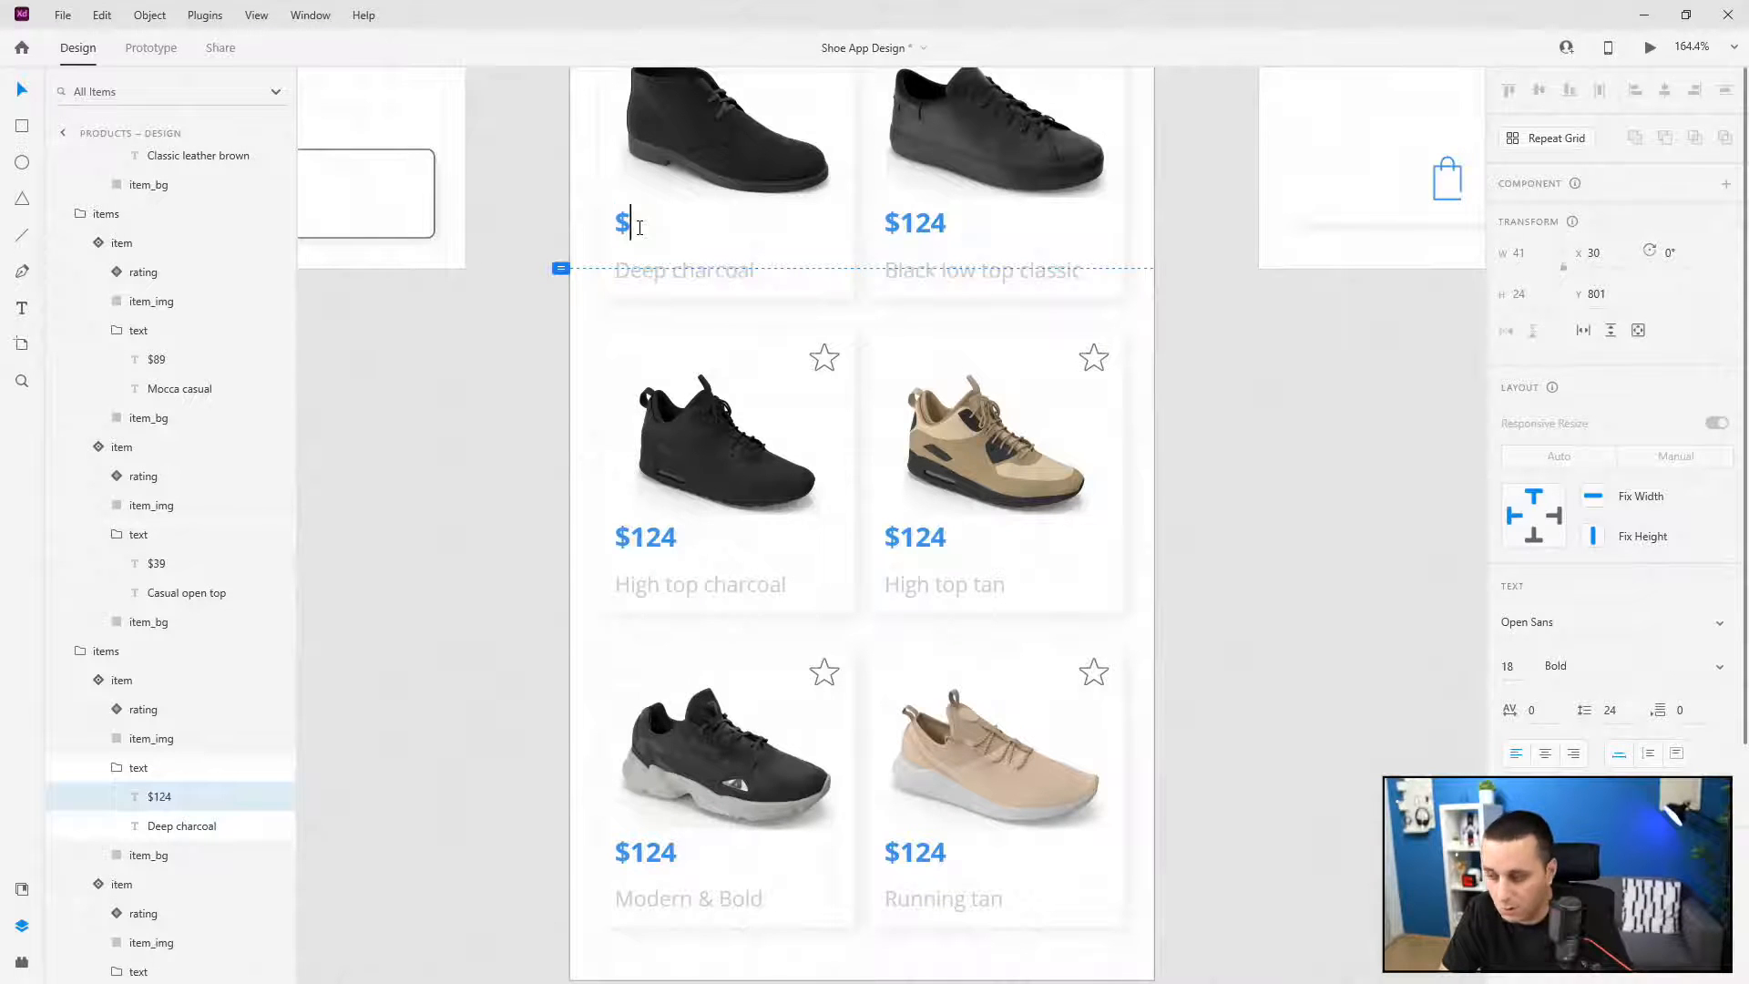
text(84)
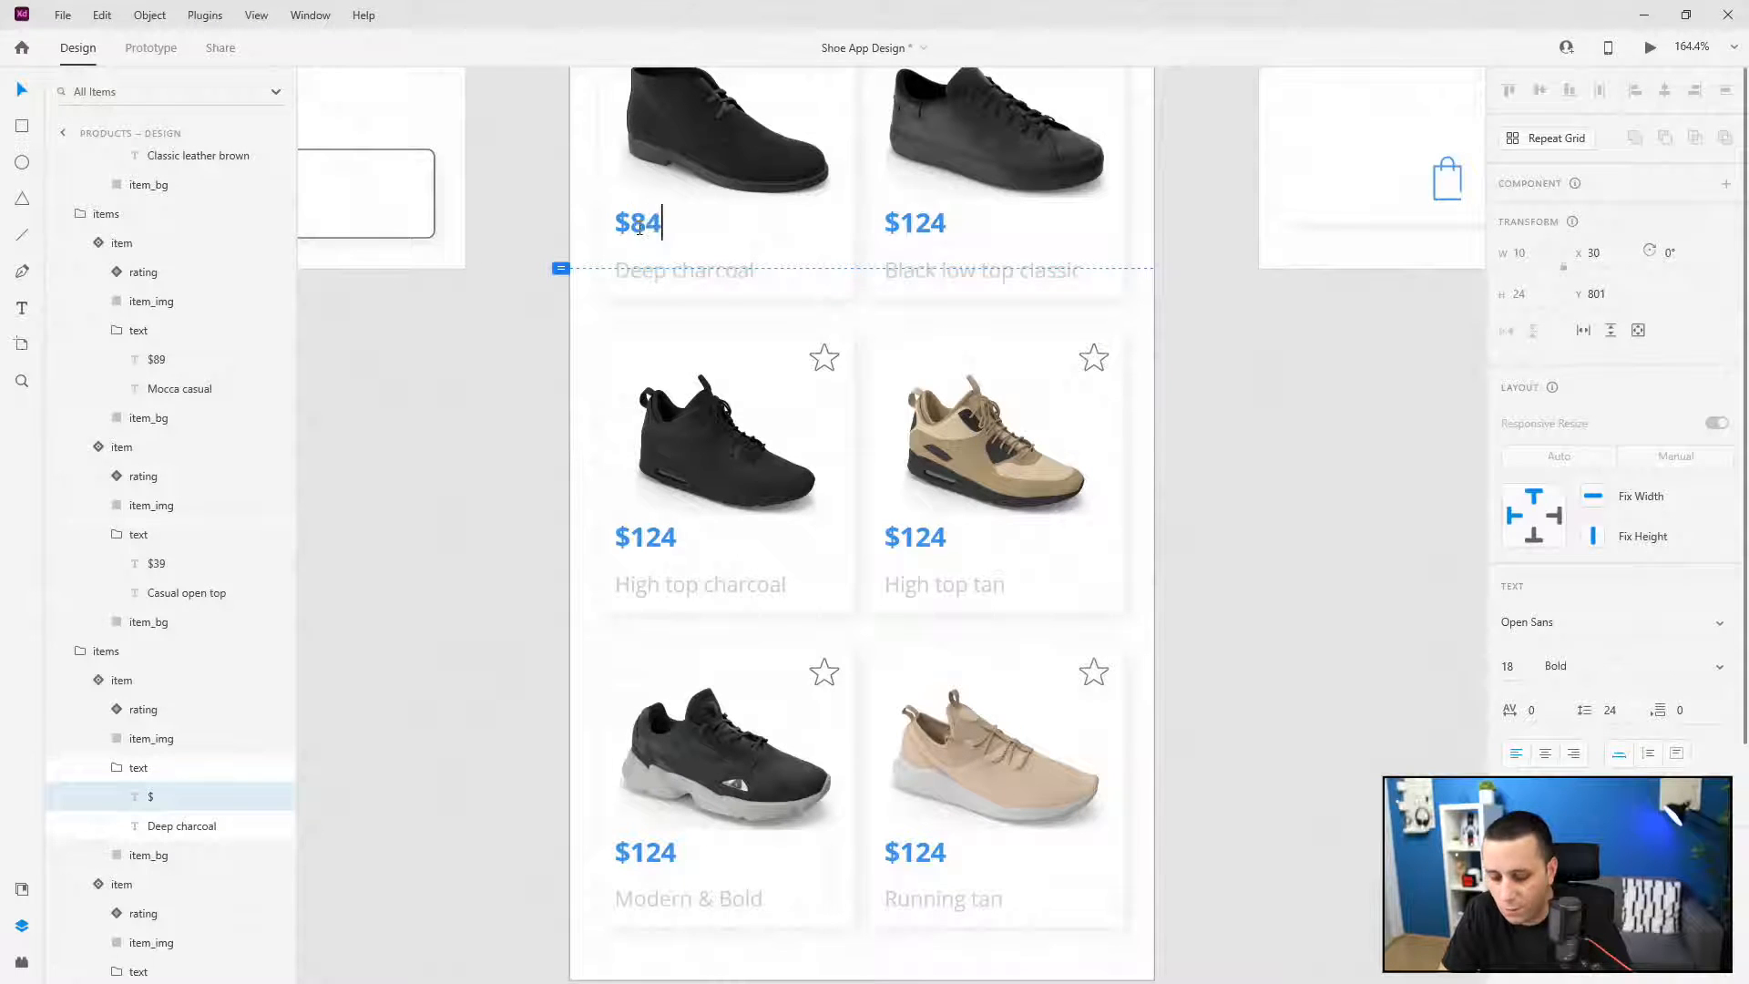
key(Escape)
- Set the price of the Black low top classic shoe to $49
click(929, 231)
double_click(929, 228)
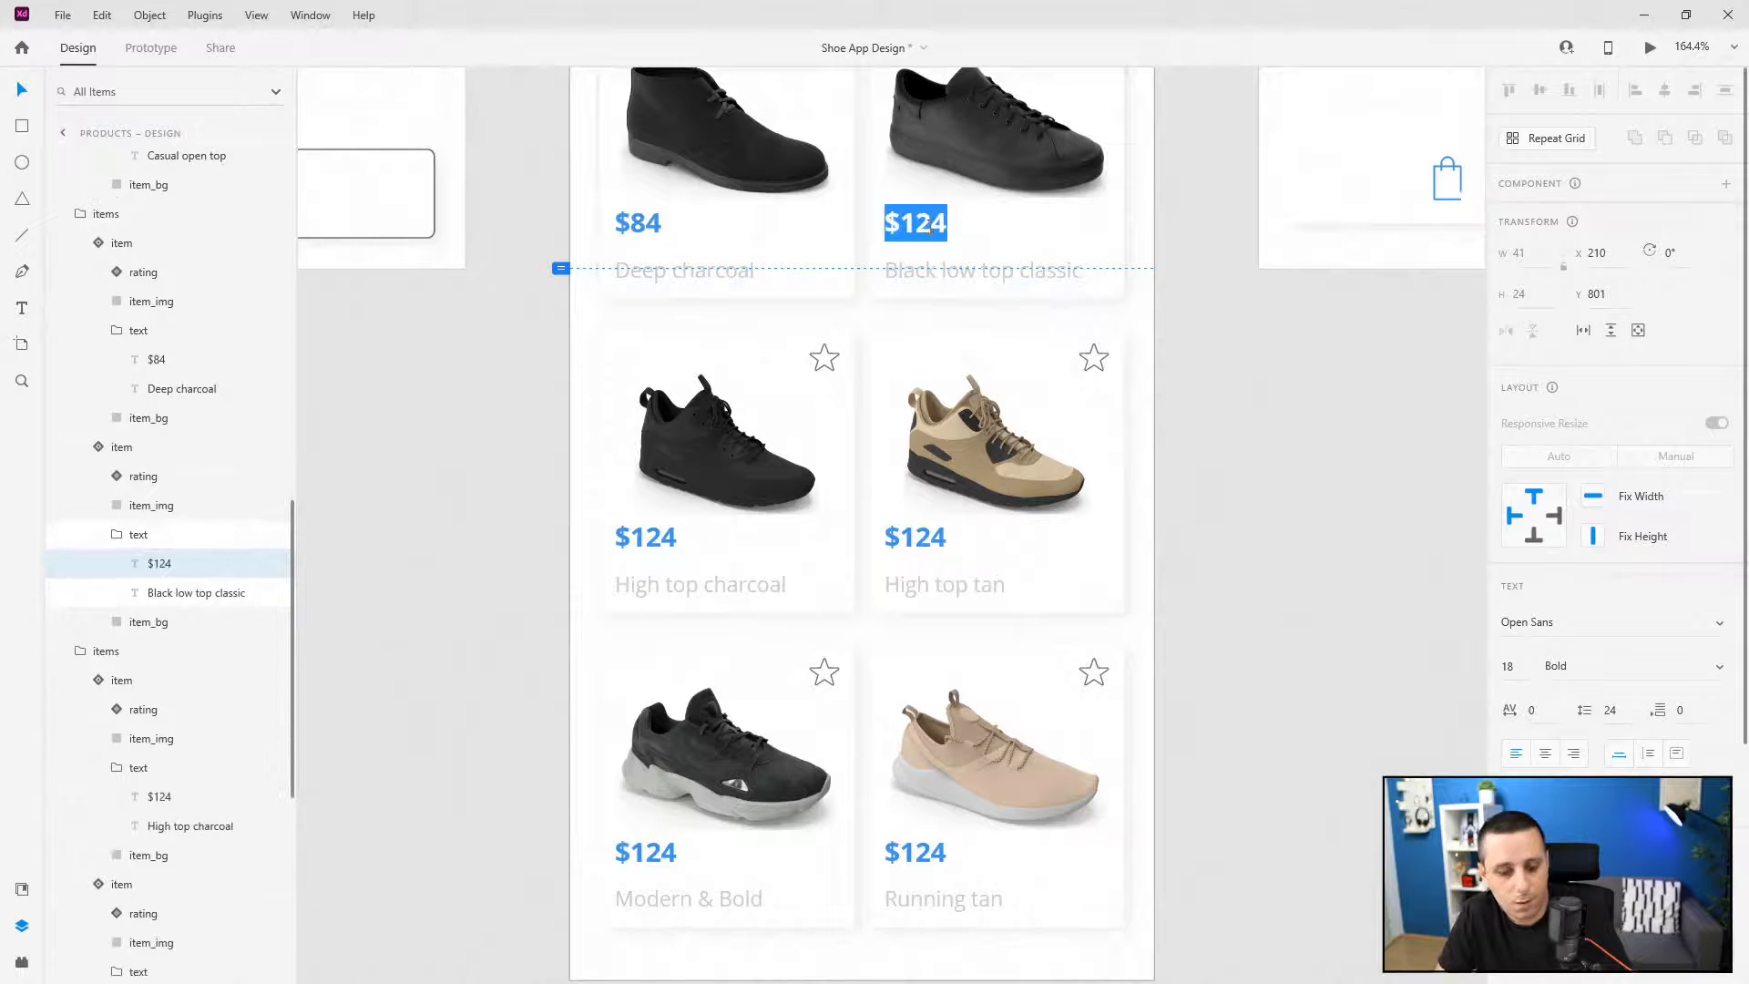
text($49)
key(Escape)
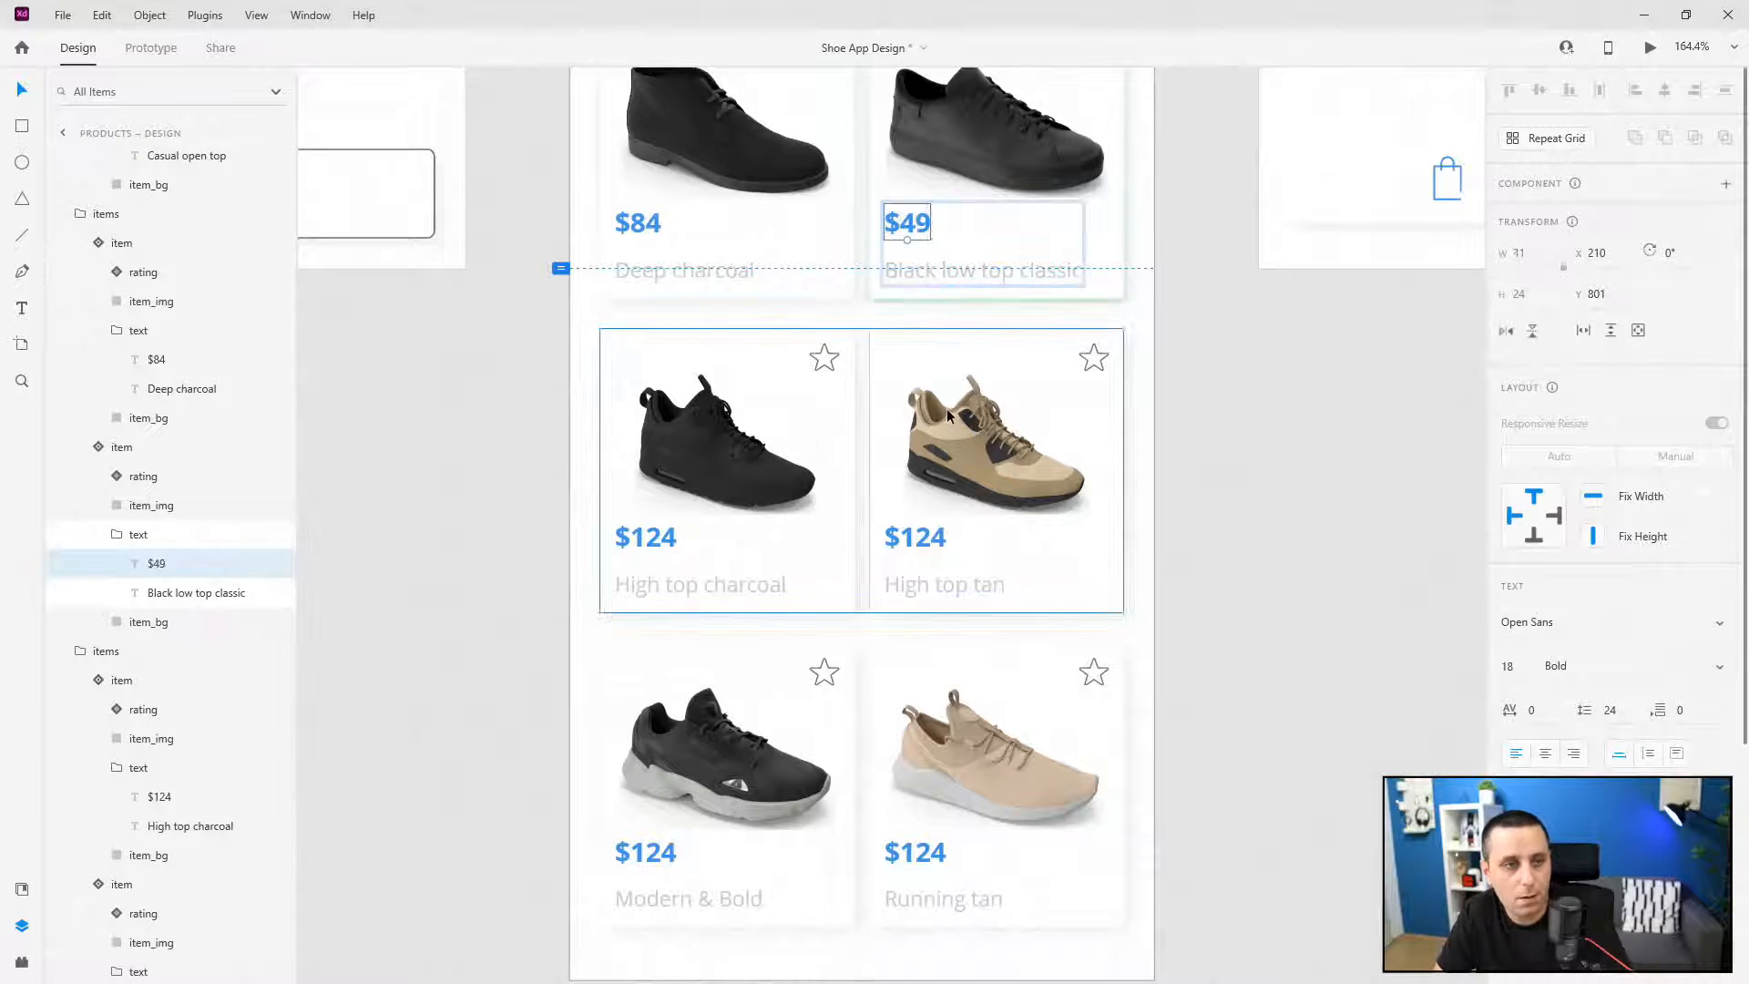
- Change the price of the High top tan shoe to $126
scroll(929, 420, down, 3)
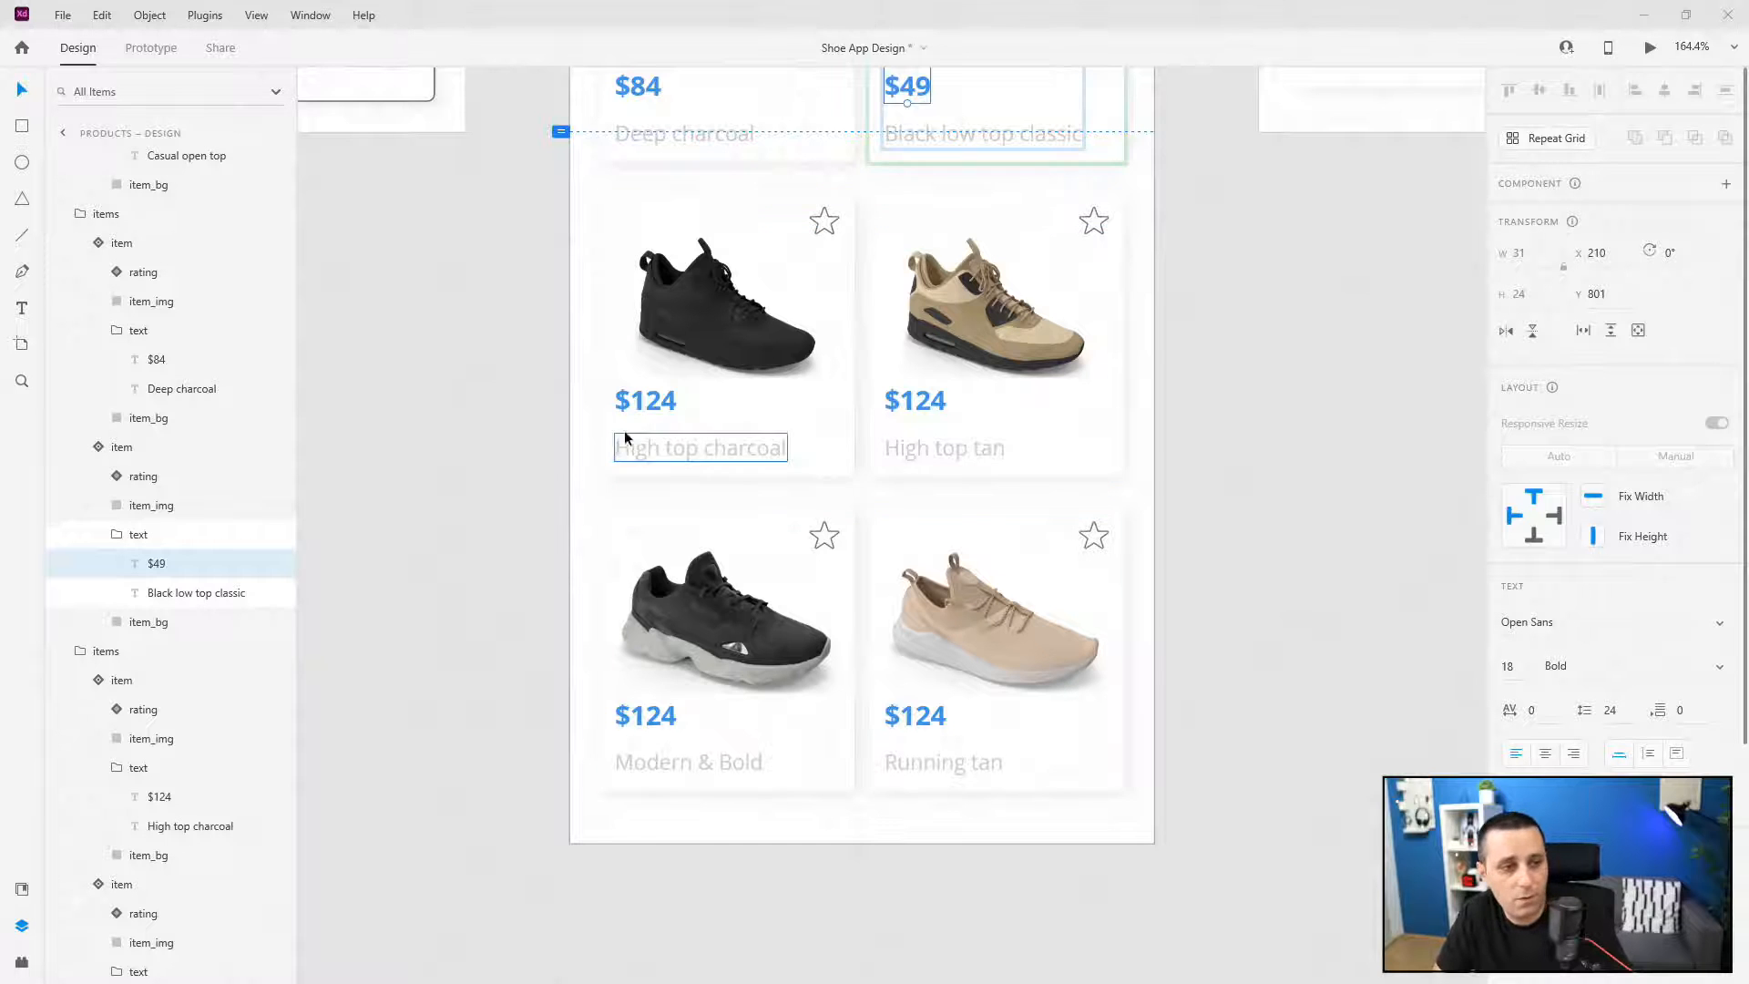
double_click(927, 400)
drag(931, 402, 960, 401)
text(6)
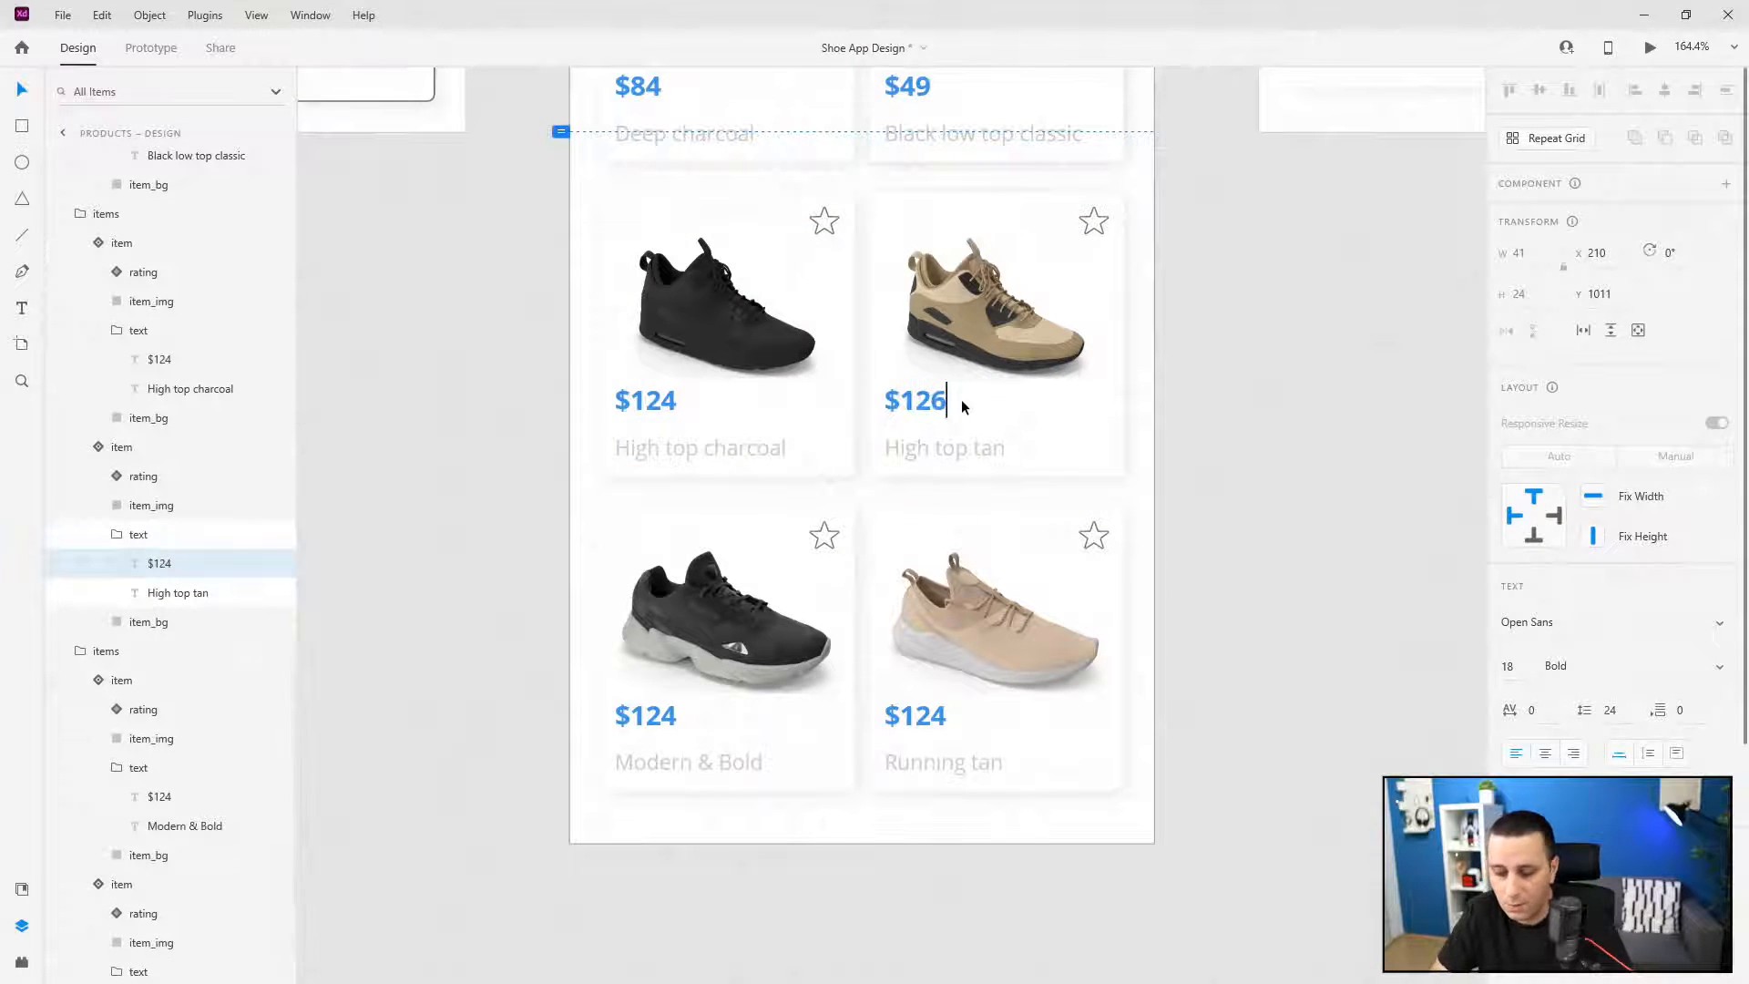
key(Escape)
- Set the price of the Modern & Bold shoe in the last product row to $98
click(664, 727)
double_click(664, 727)
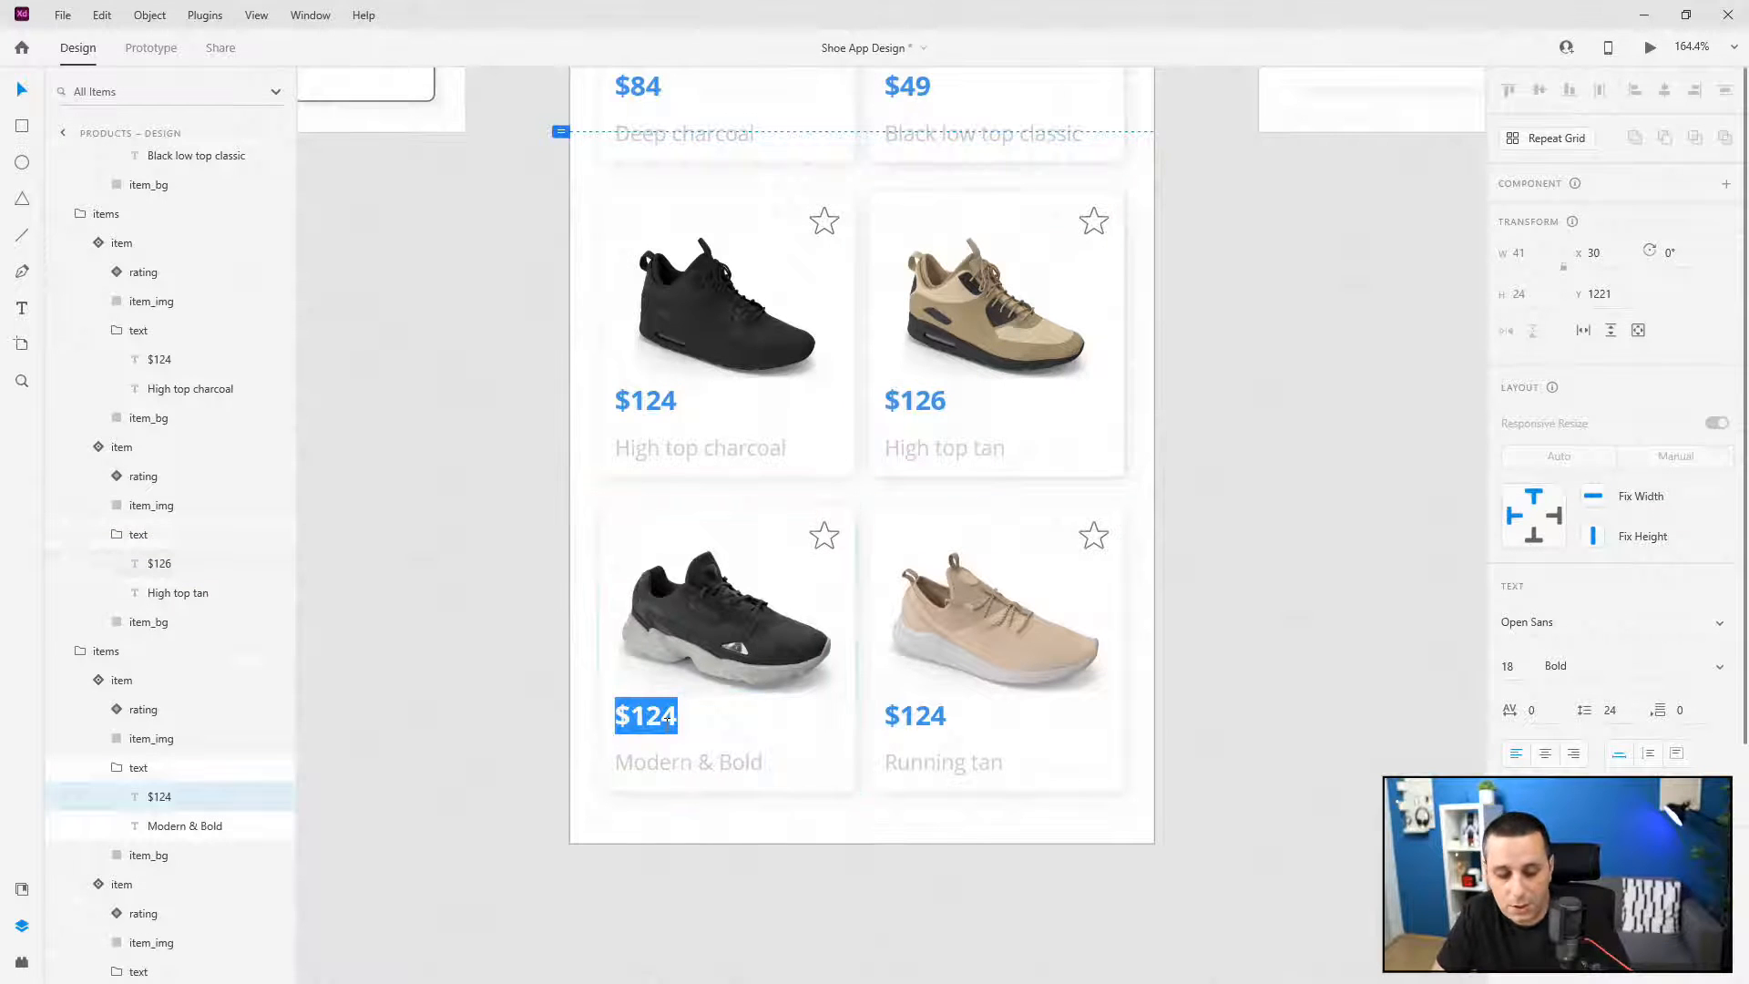
text($)
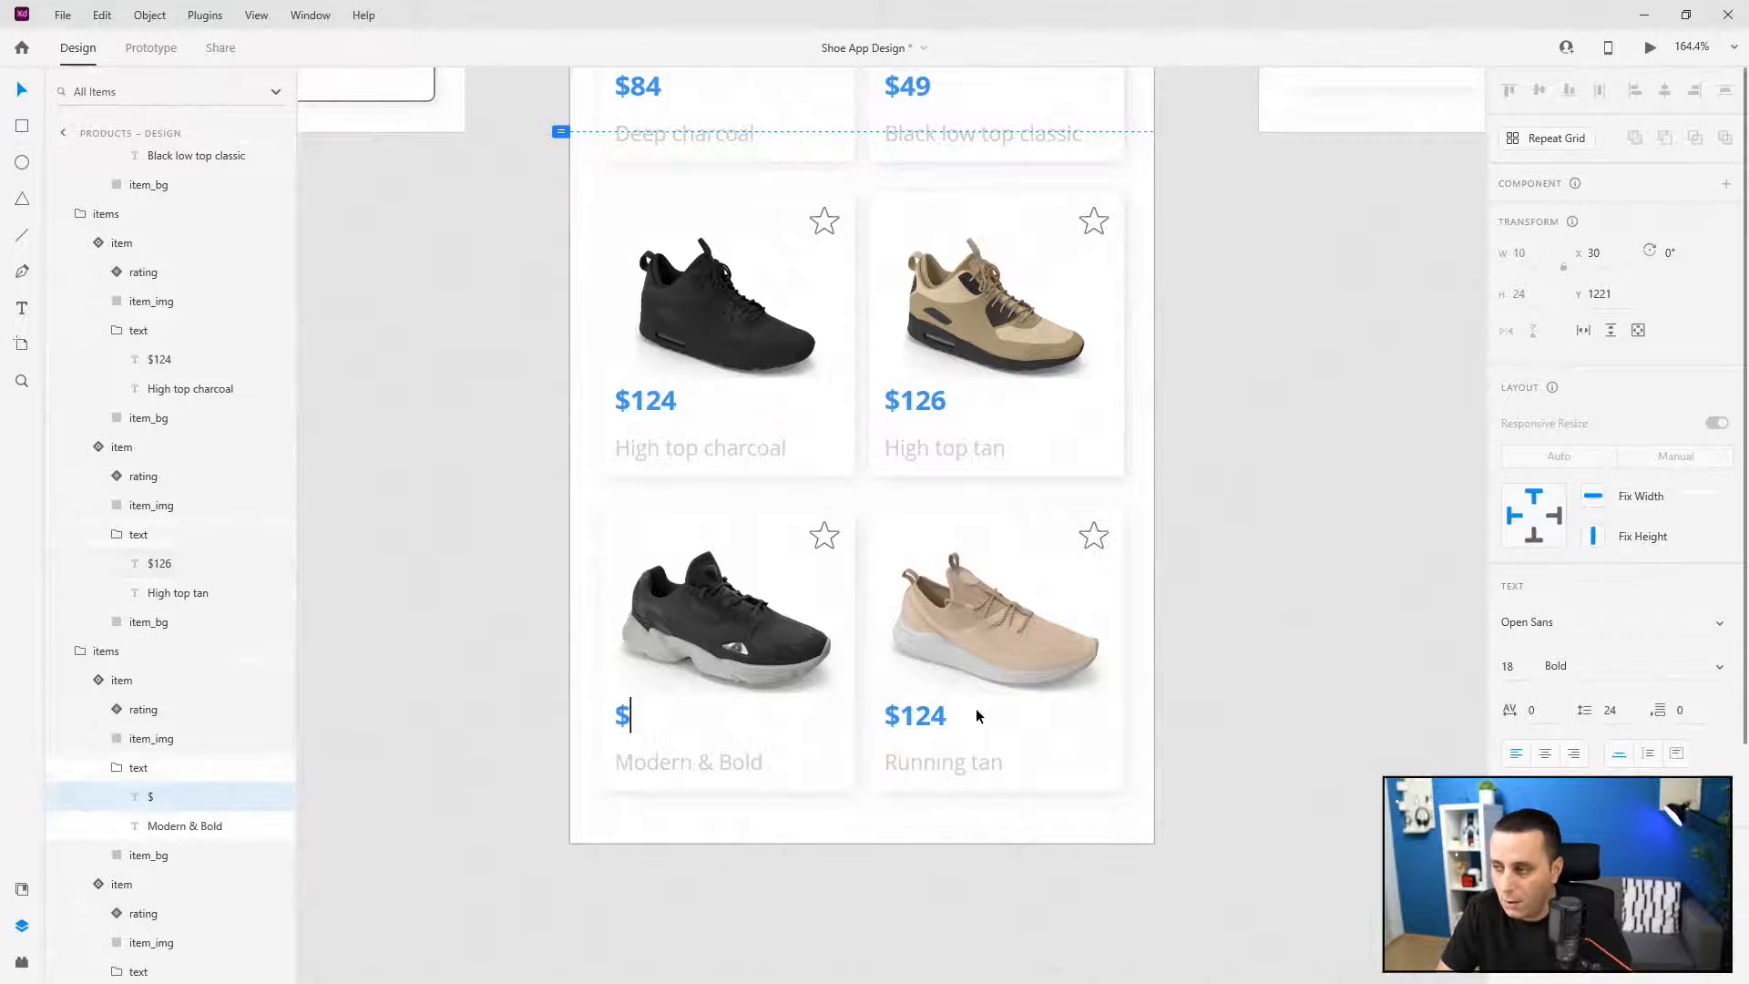
text(98)
key(Escape)
- Set the price of the Running tan shoe to $47
double_click(925, 721)
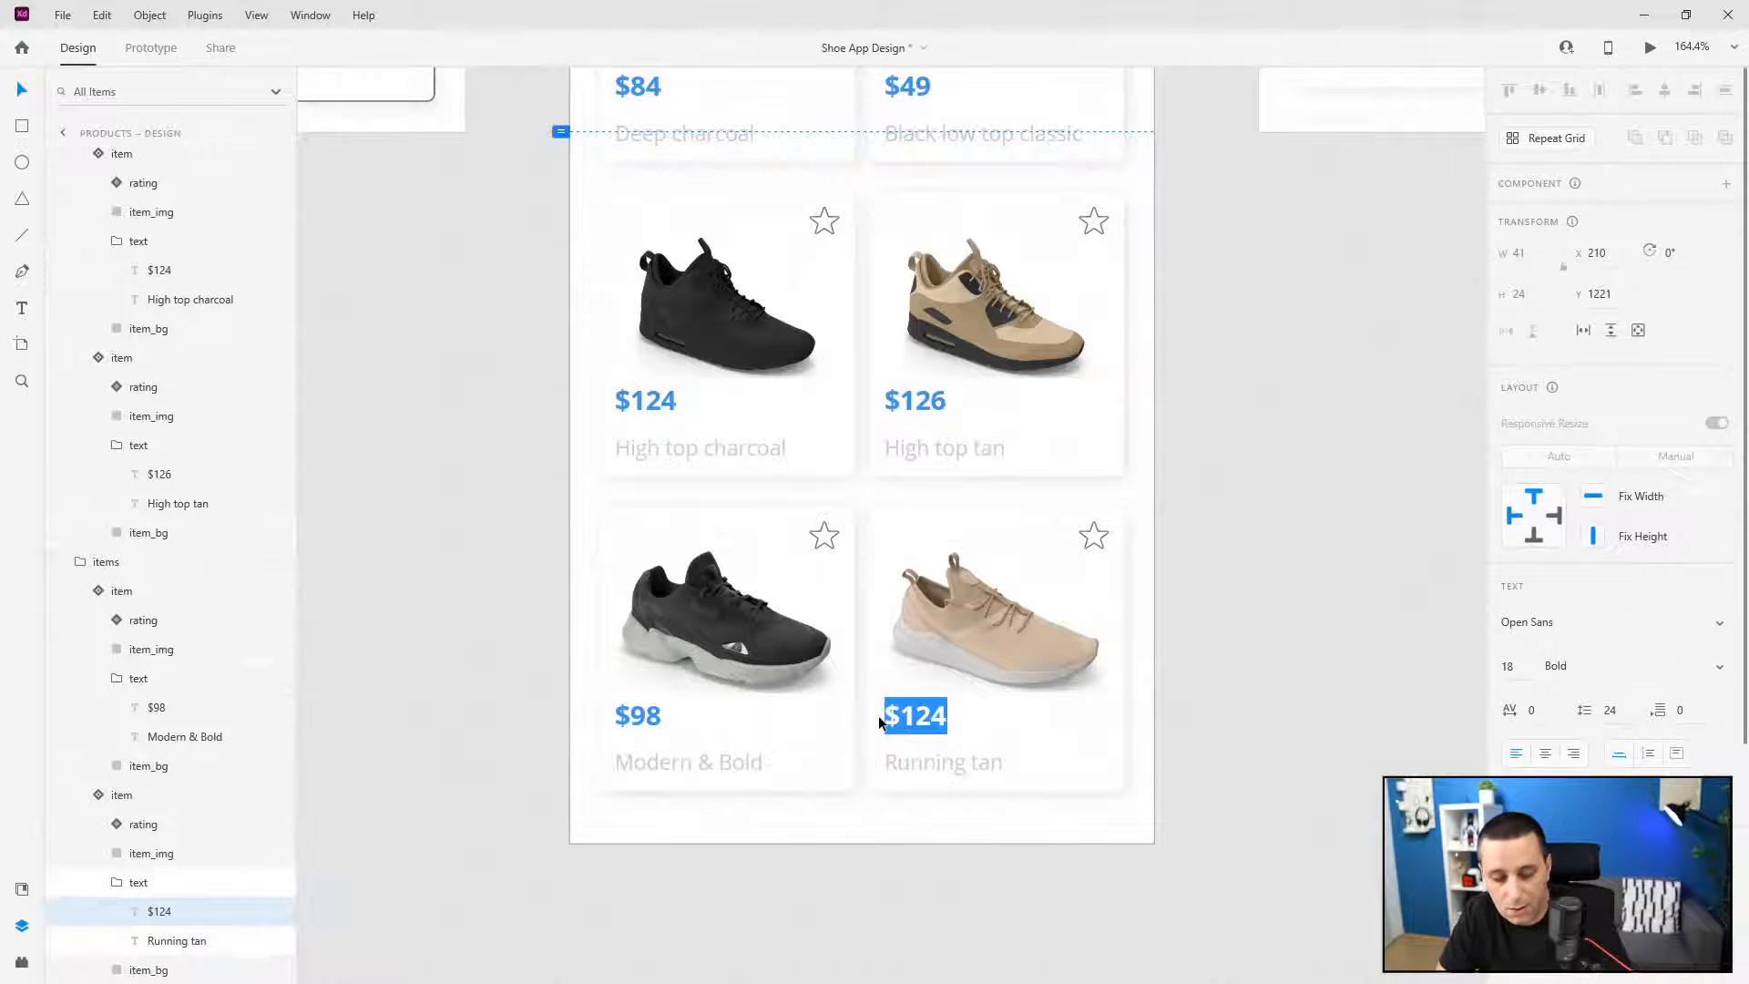
text($47)
key(Escape)
- Collapse the text and item layers of the Running tan and Modern & Bold cards, along with their items group
scroll(976, 710, down, 3)
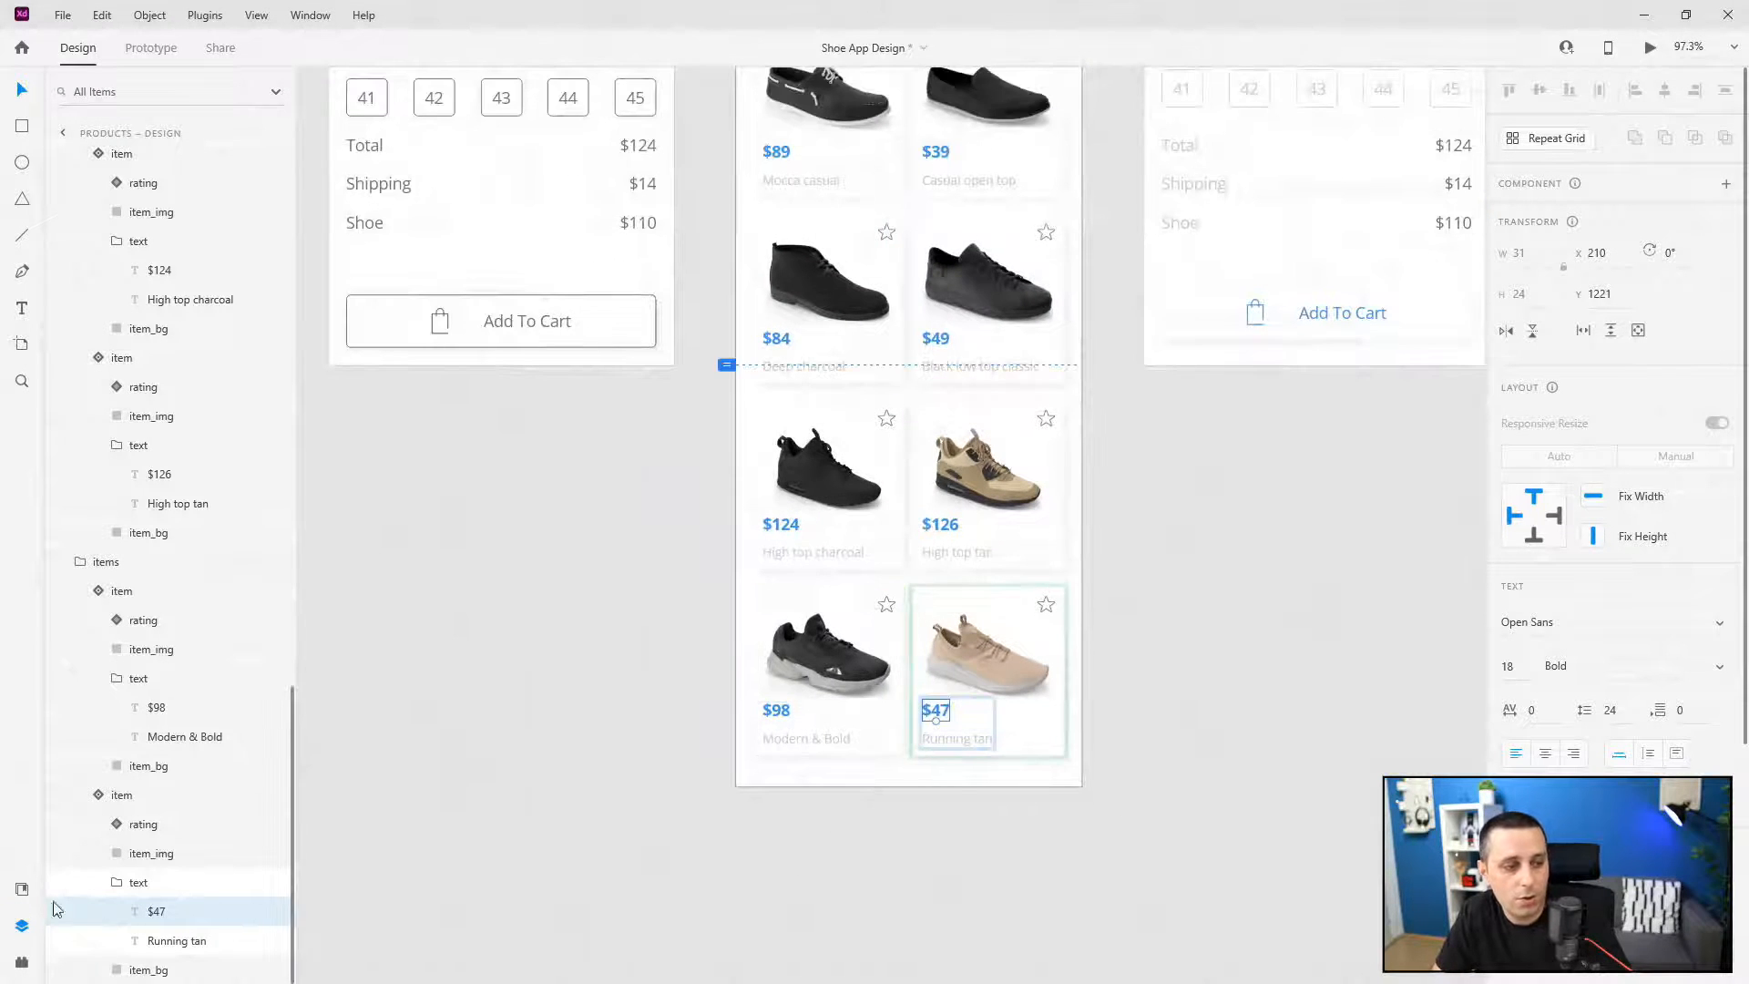
click(112, 882)
click(102, 852)
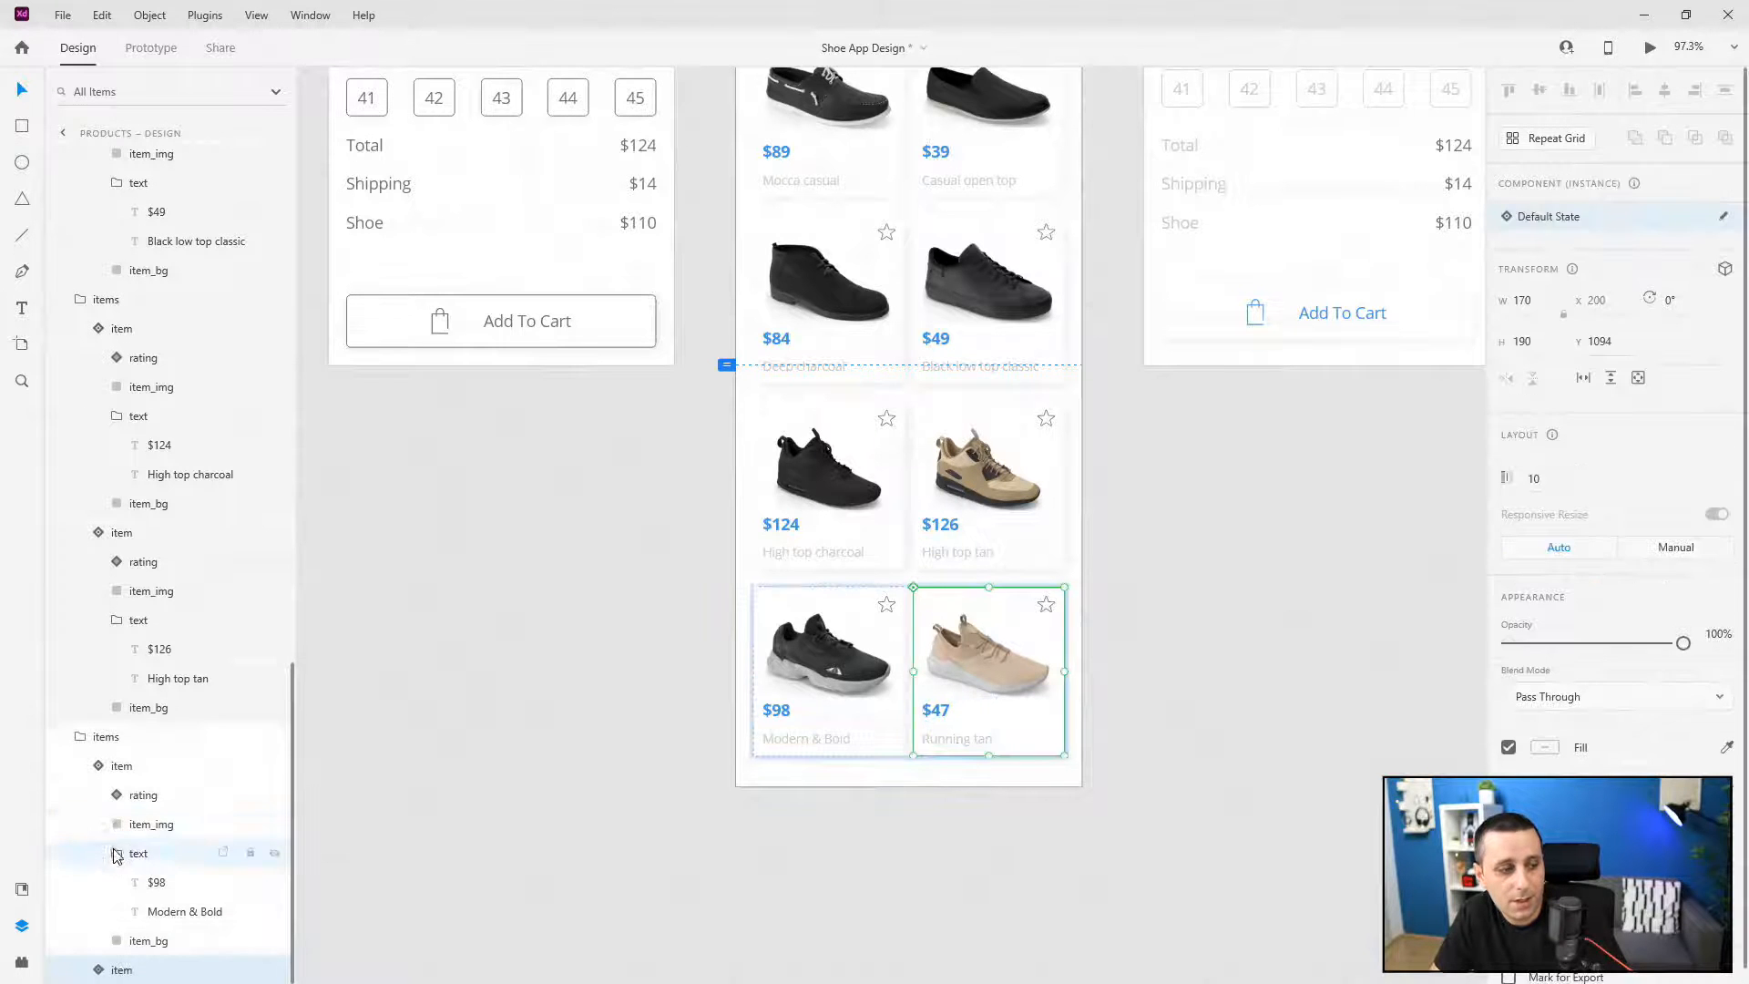
click(114, 853)
click(99, 823)
click(81, 909)
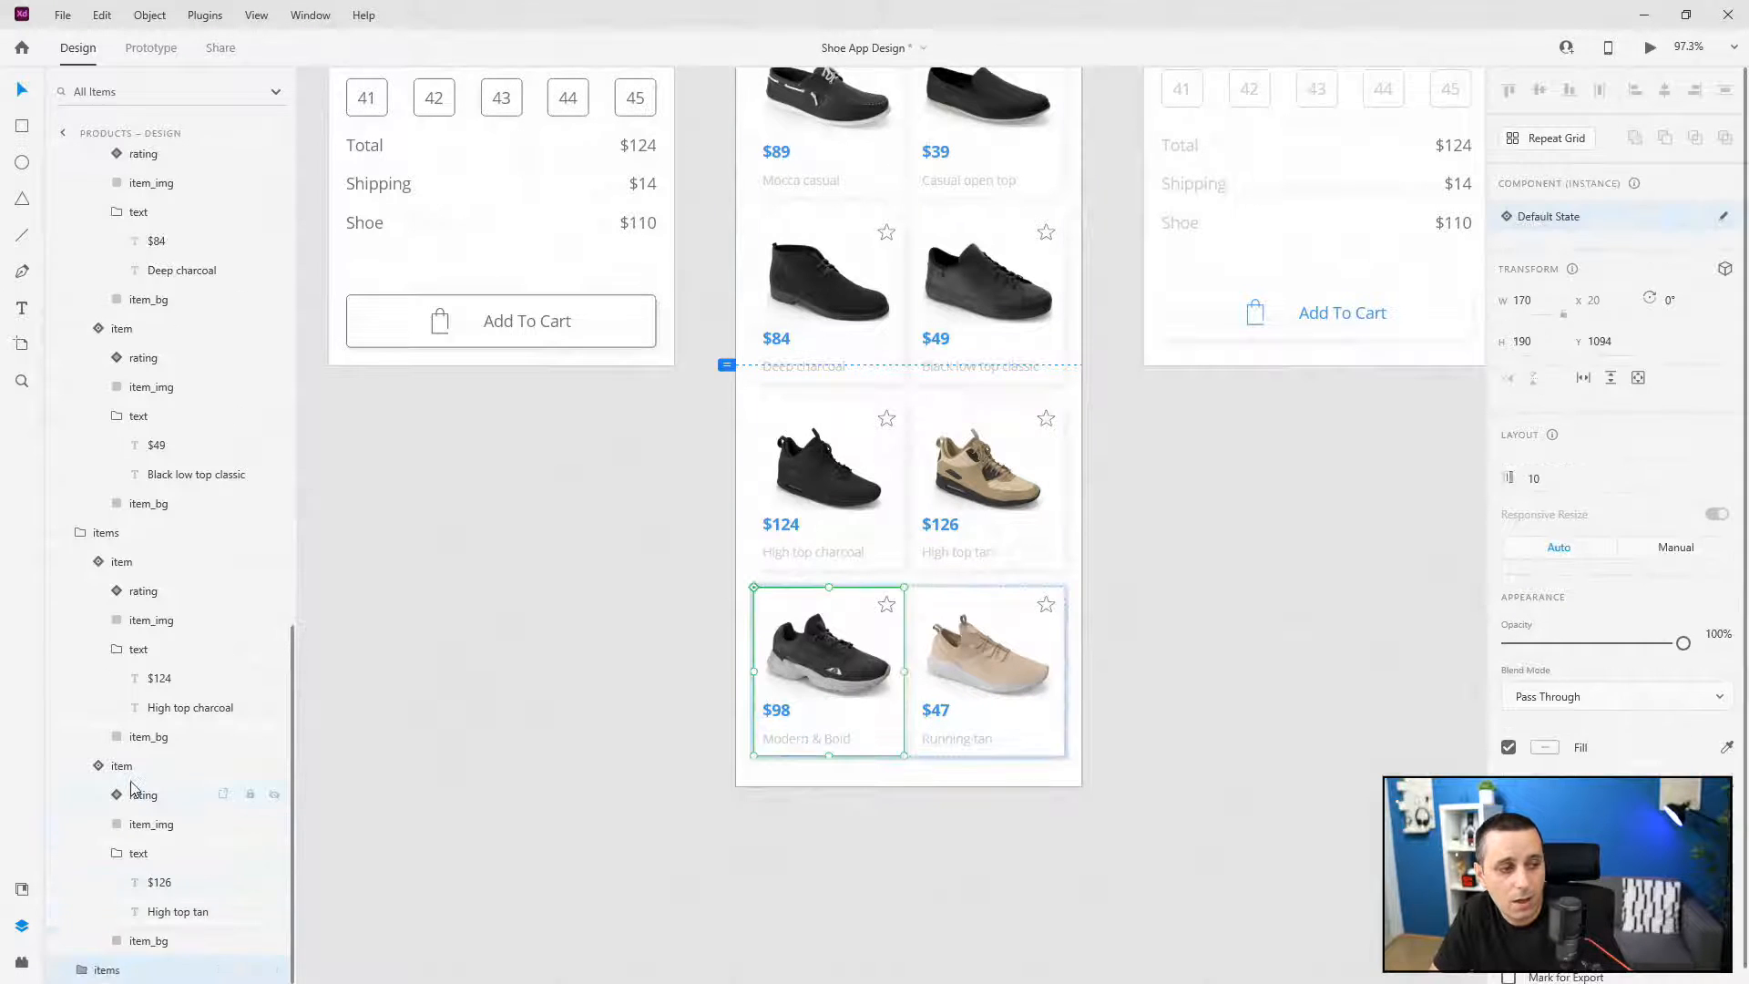
- Collapse the text and item layers of the High top tan and High top charcoal cards
click(116, 854)
click(99, 824)
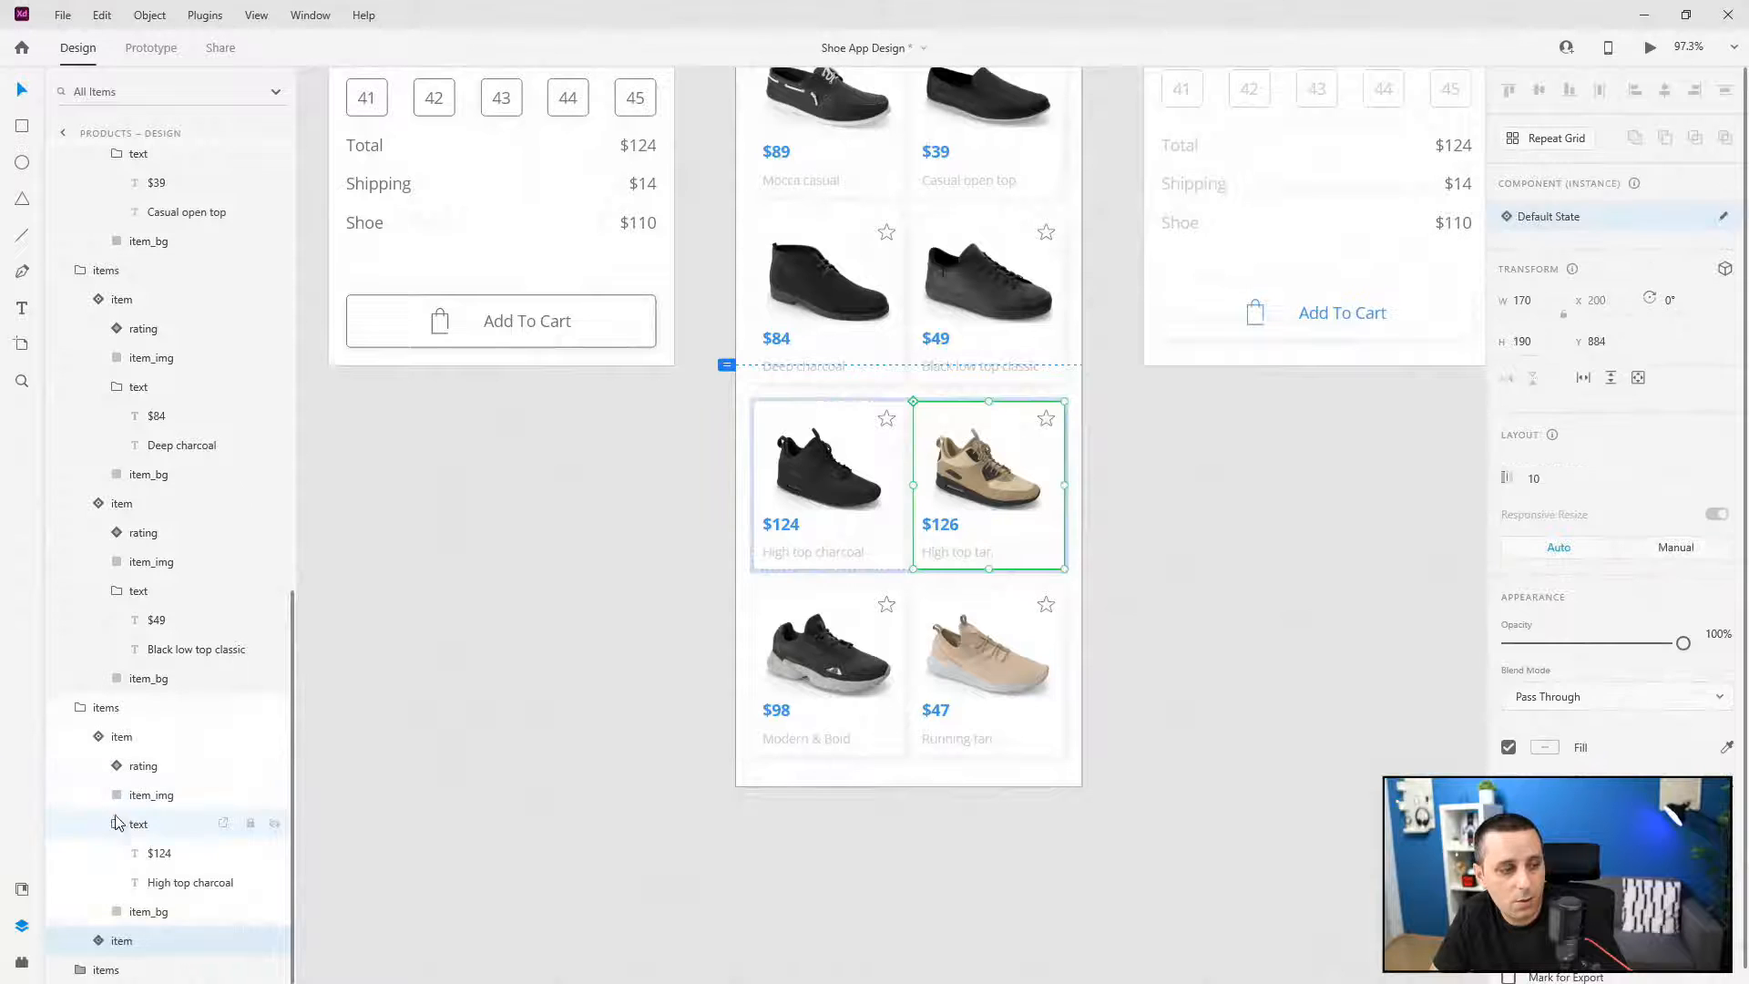
click(116, 823)
click(100, 796)
click(82, 887)
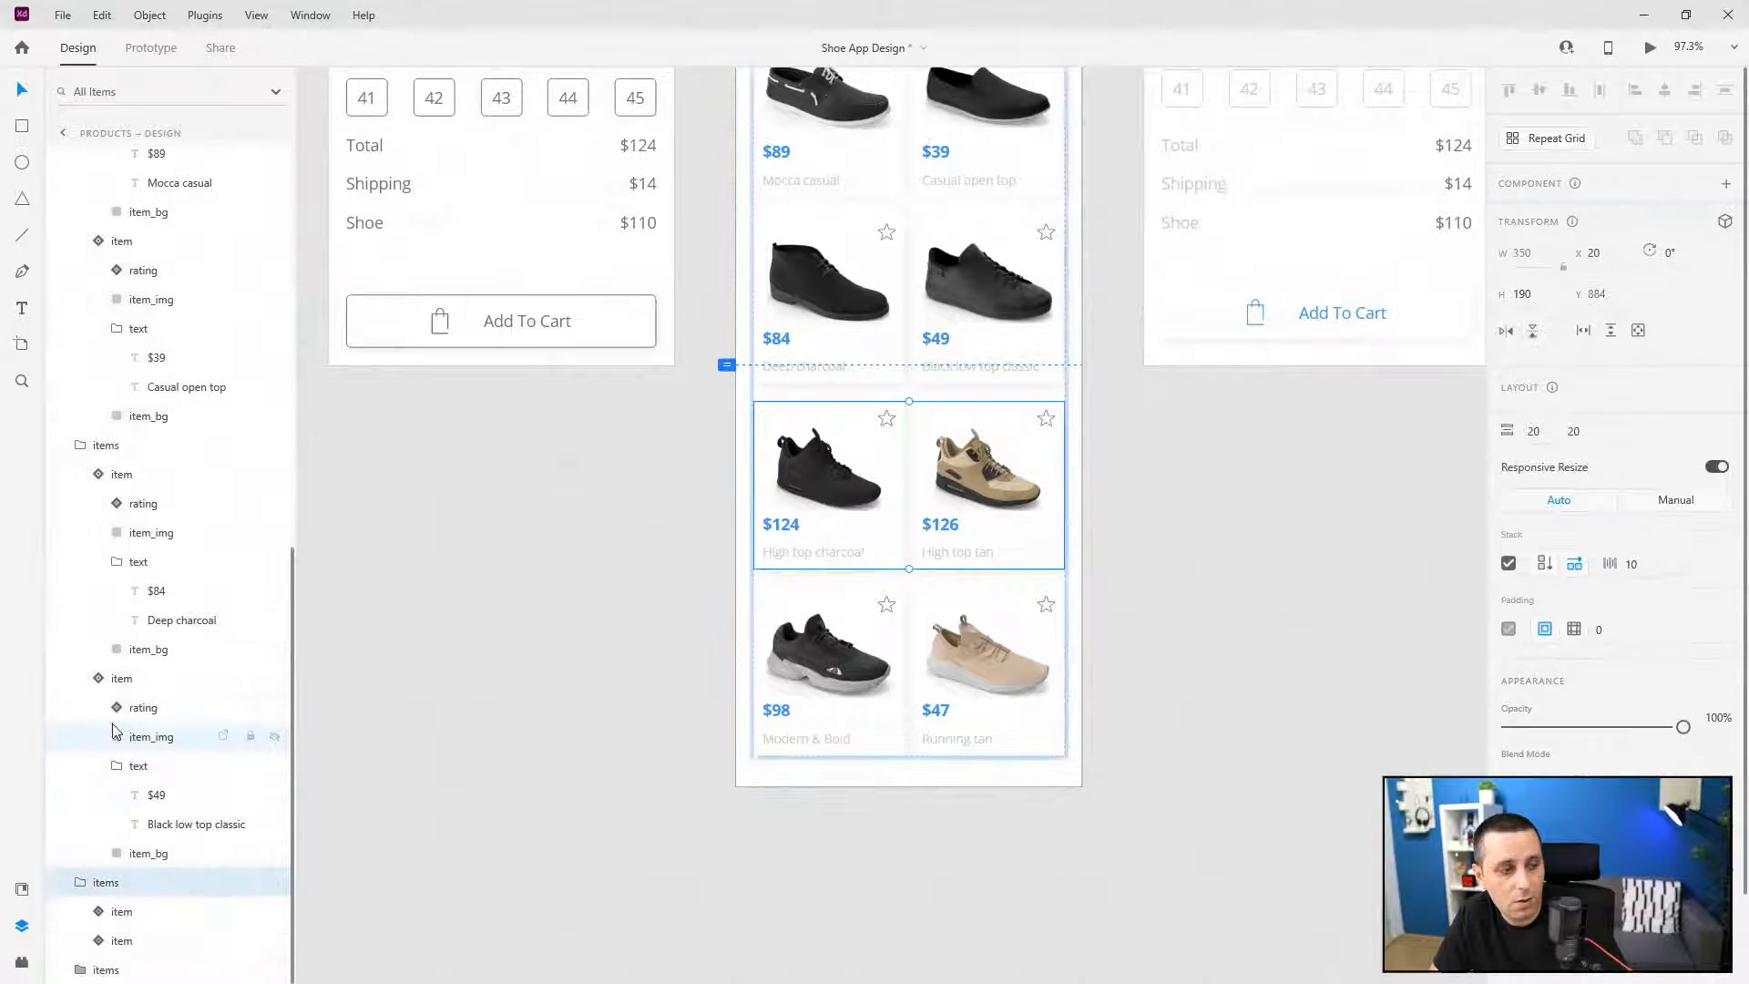
- Collapse the text and item layers of the four product cards in the first two product rows
scroll(124, 733, up, 8)
scroll(843, 484, up, 6)
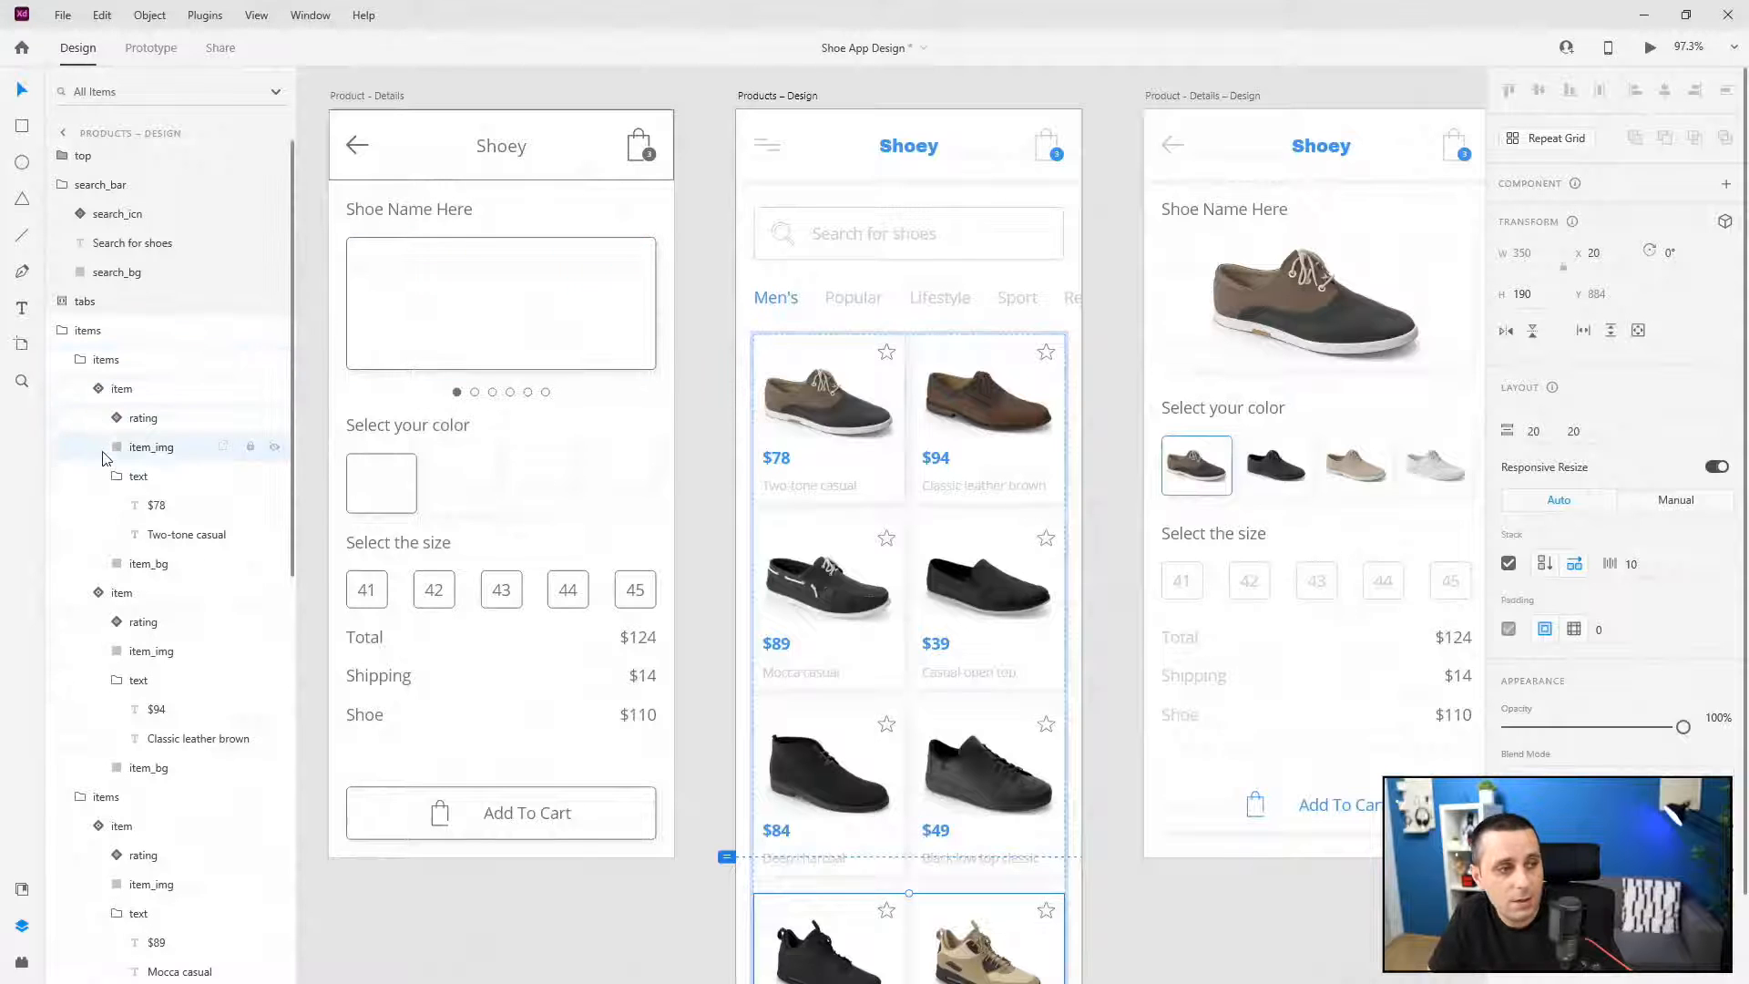
click(116, 475)
click(99, 388)
click(116, 504)
click(98, 417)
click(116, 563)
click(98, 475)
click(116, 592)
click(99, 504)
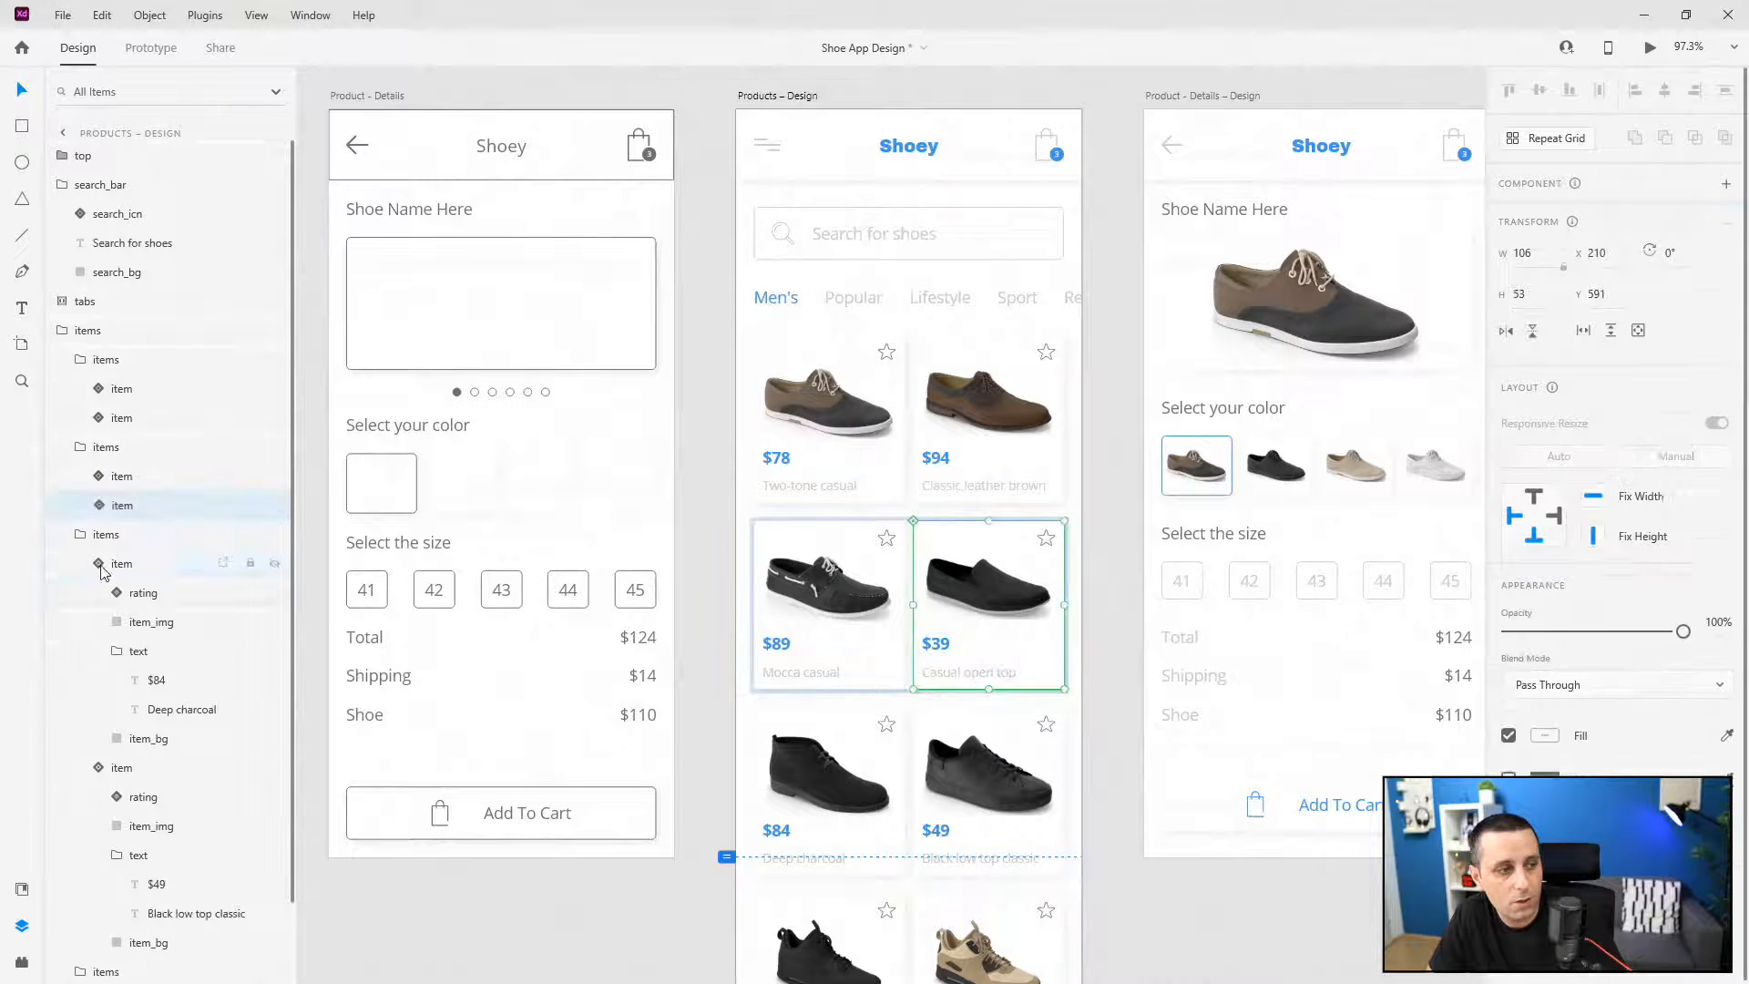
- Collapse the text and item layers of the Deep charcoal and Black low top classic cards
click(116, 650)
click(98, 562)
click(117, 679)
click(99, 592)
- Collapse the product row groups, their parent items group and the search_bar group in the layer list
click(80, 446)
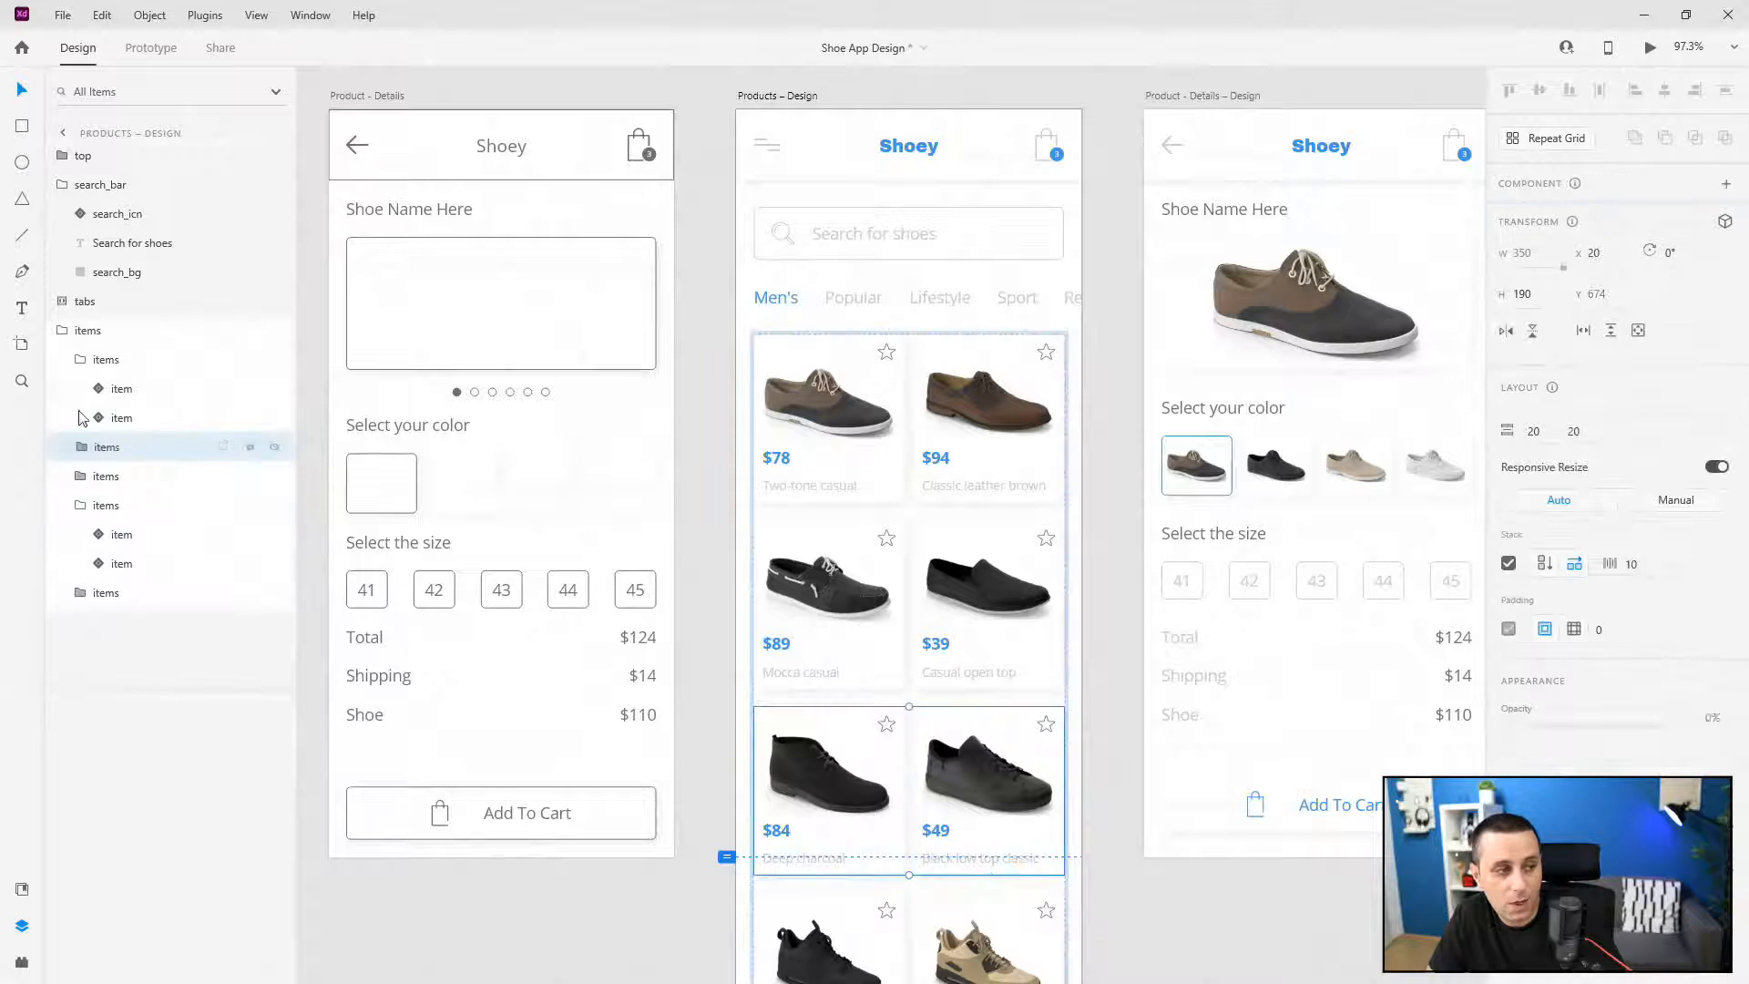
click(81, 359)
click(80, 447)
click(76, 333)
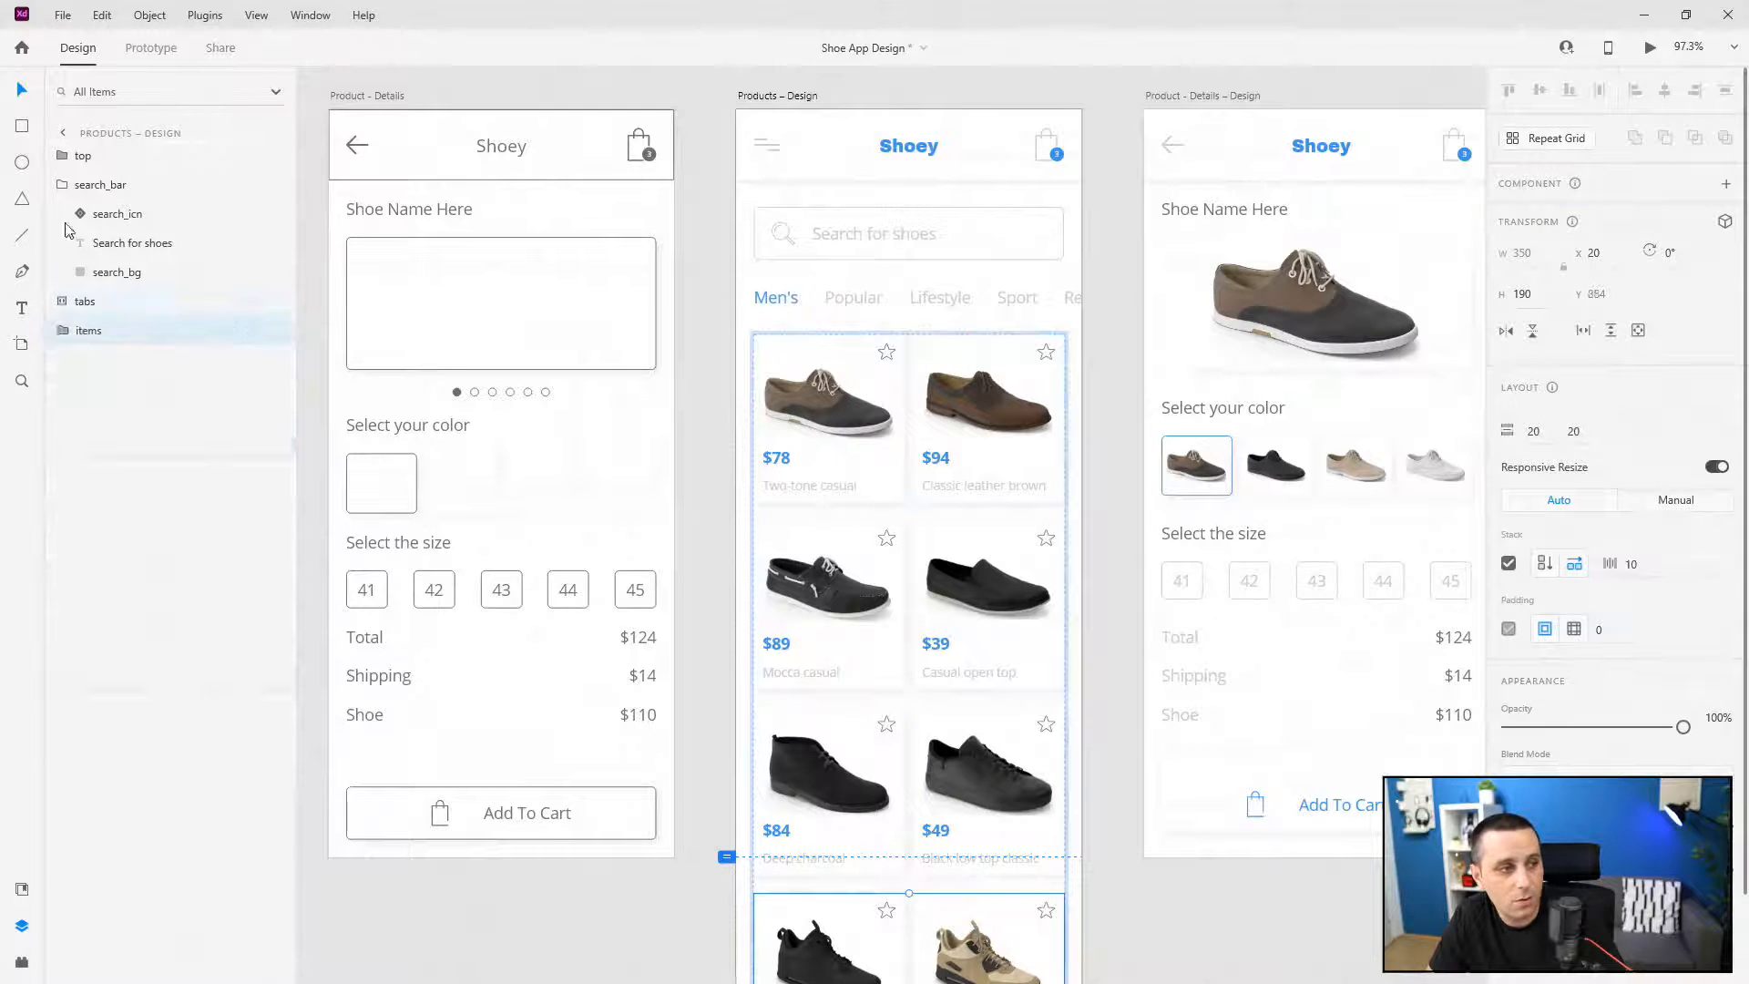
click(73, 187)
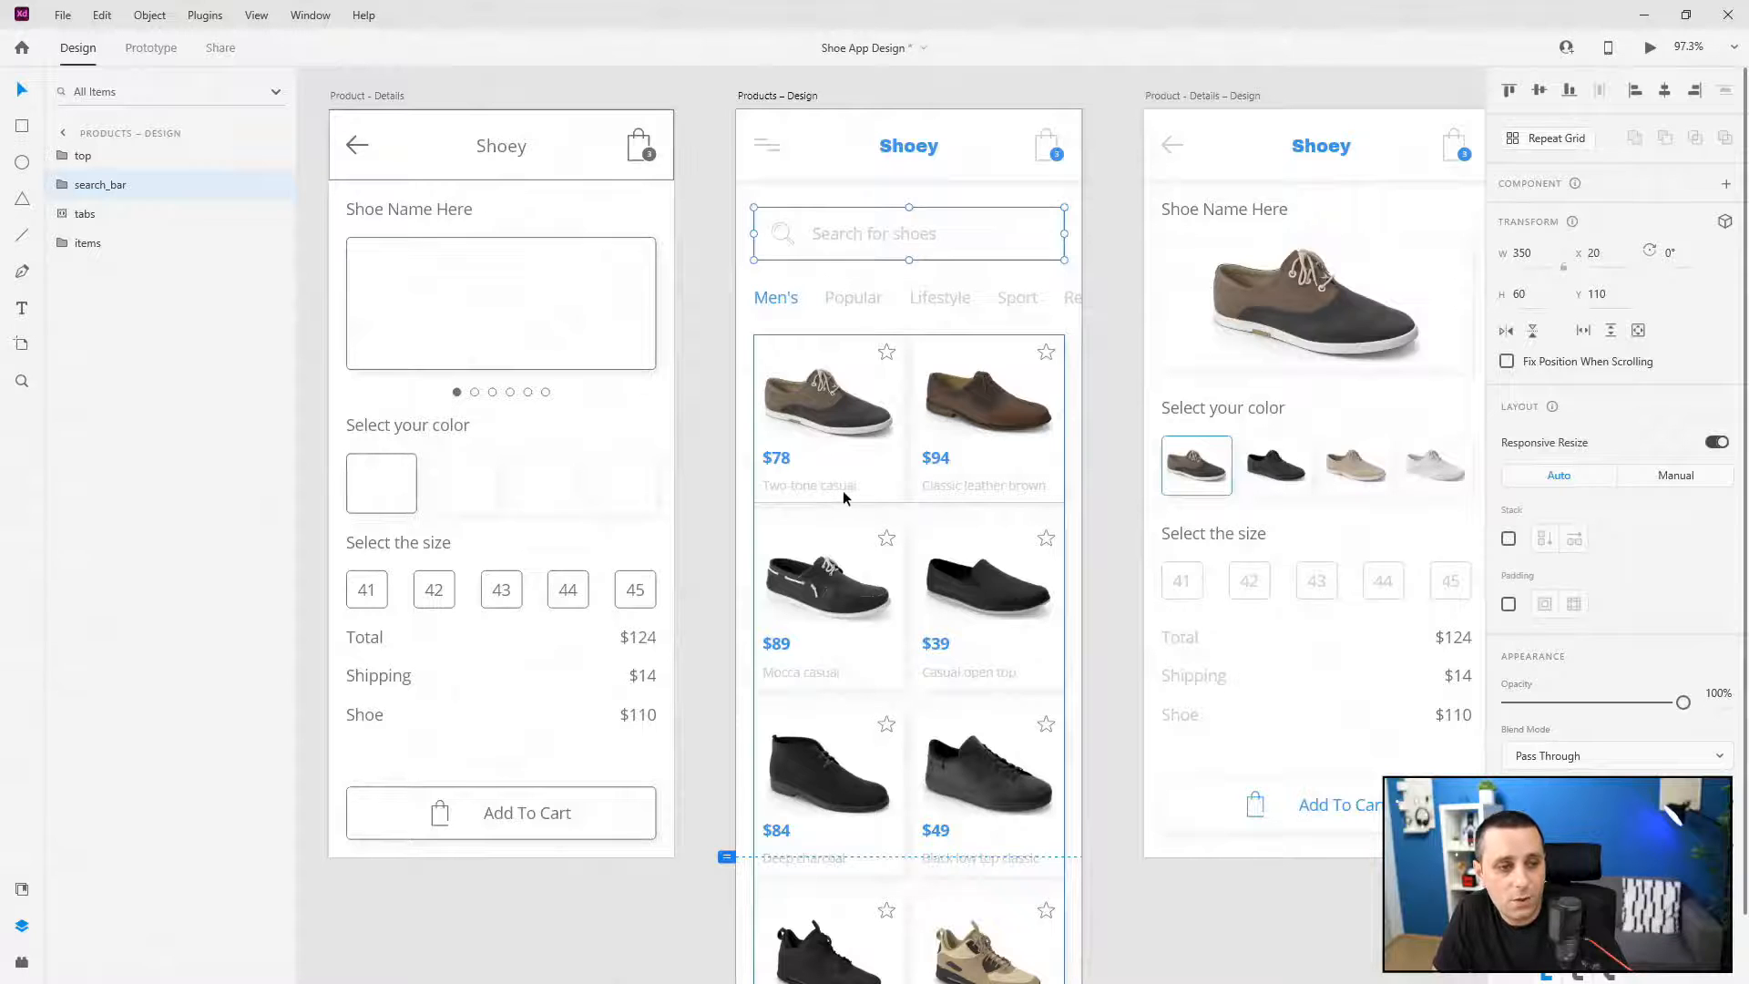
- Replace the "Shoe Name Here" text on the Product – Details – Design artboard with "Two tone casual men's shoe"
drag(1194, 401, 1069, 441)
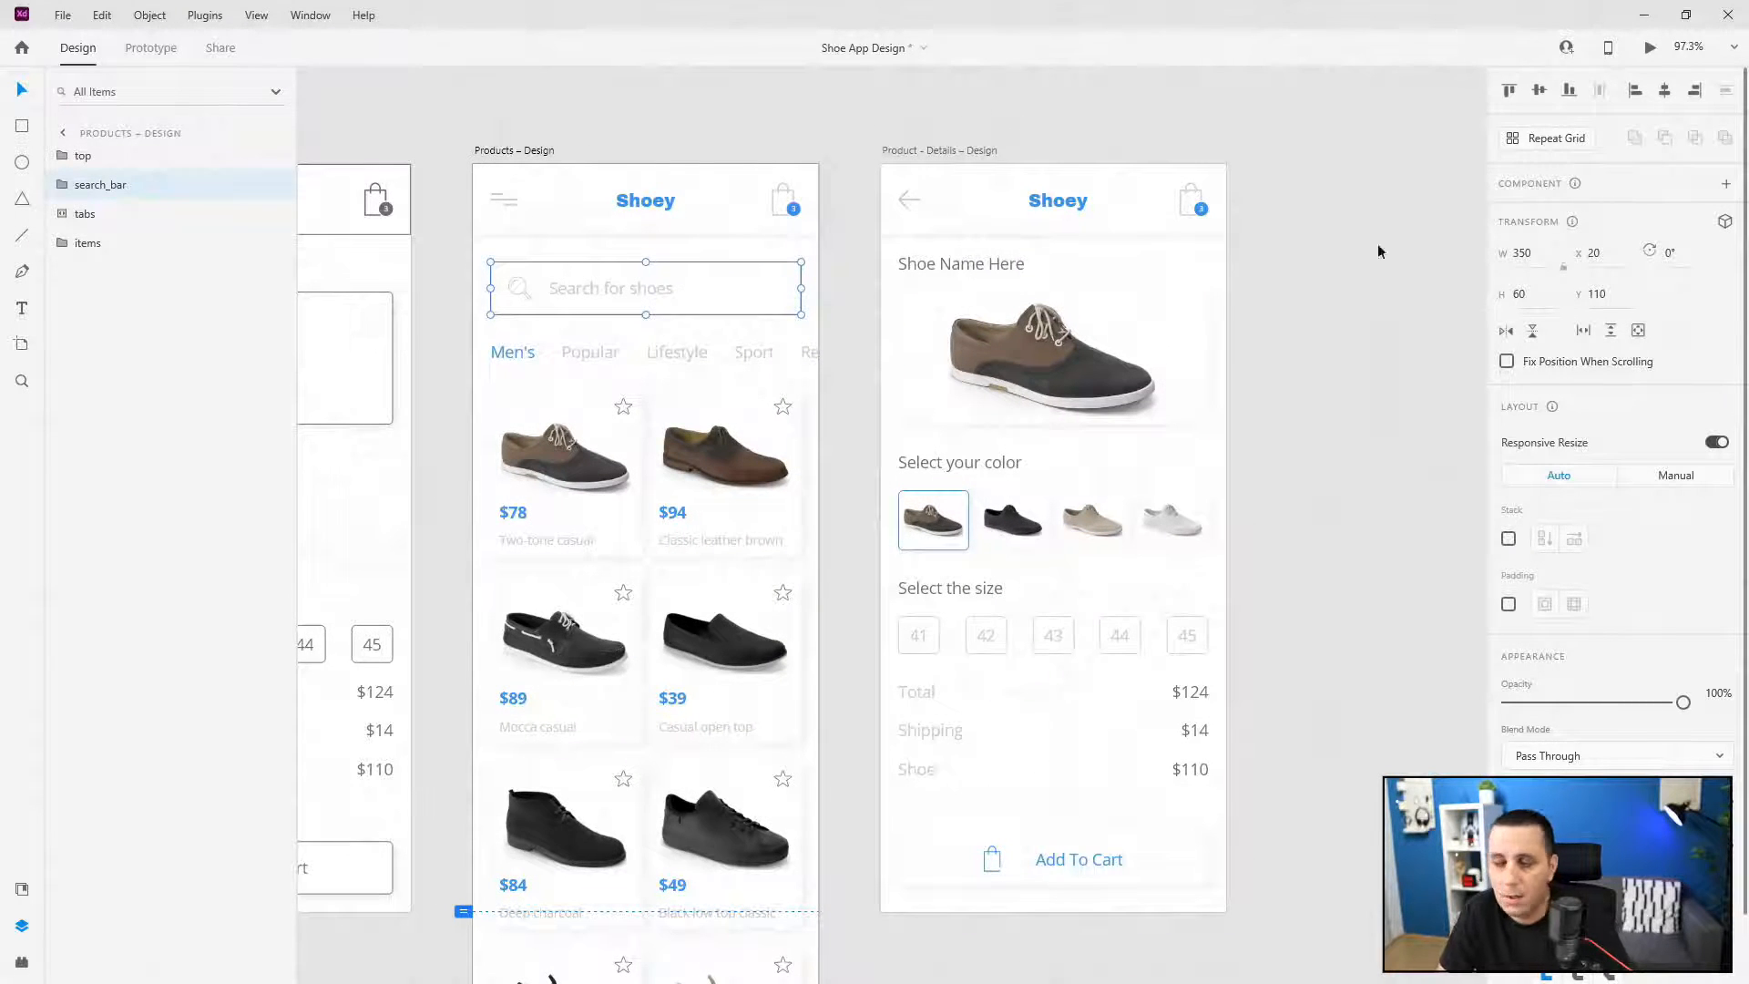
click(1003, 271)
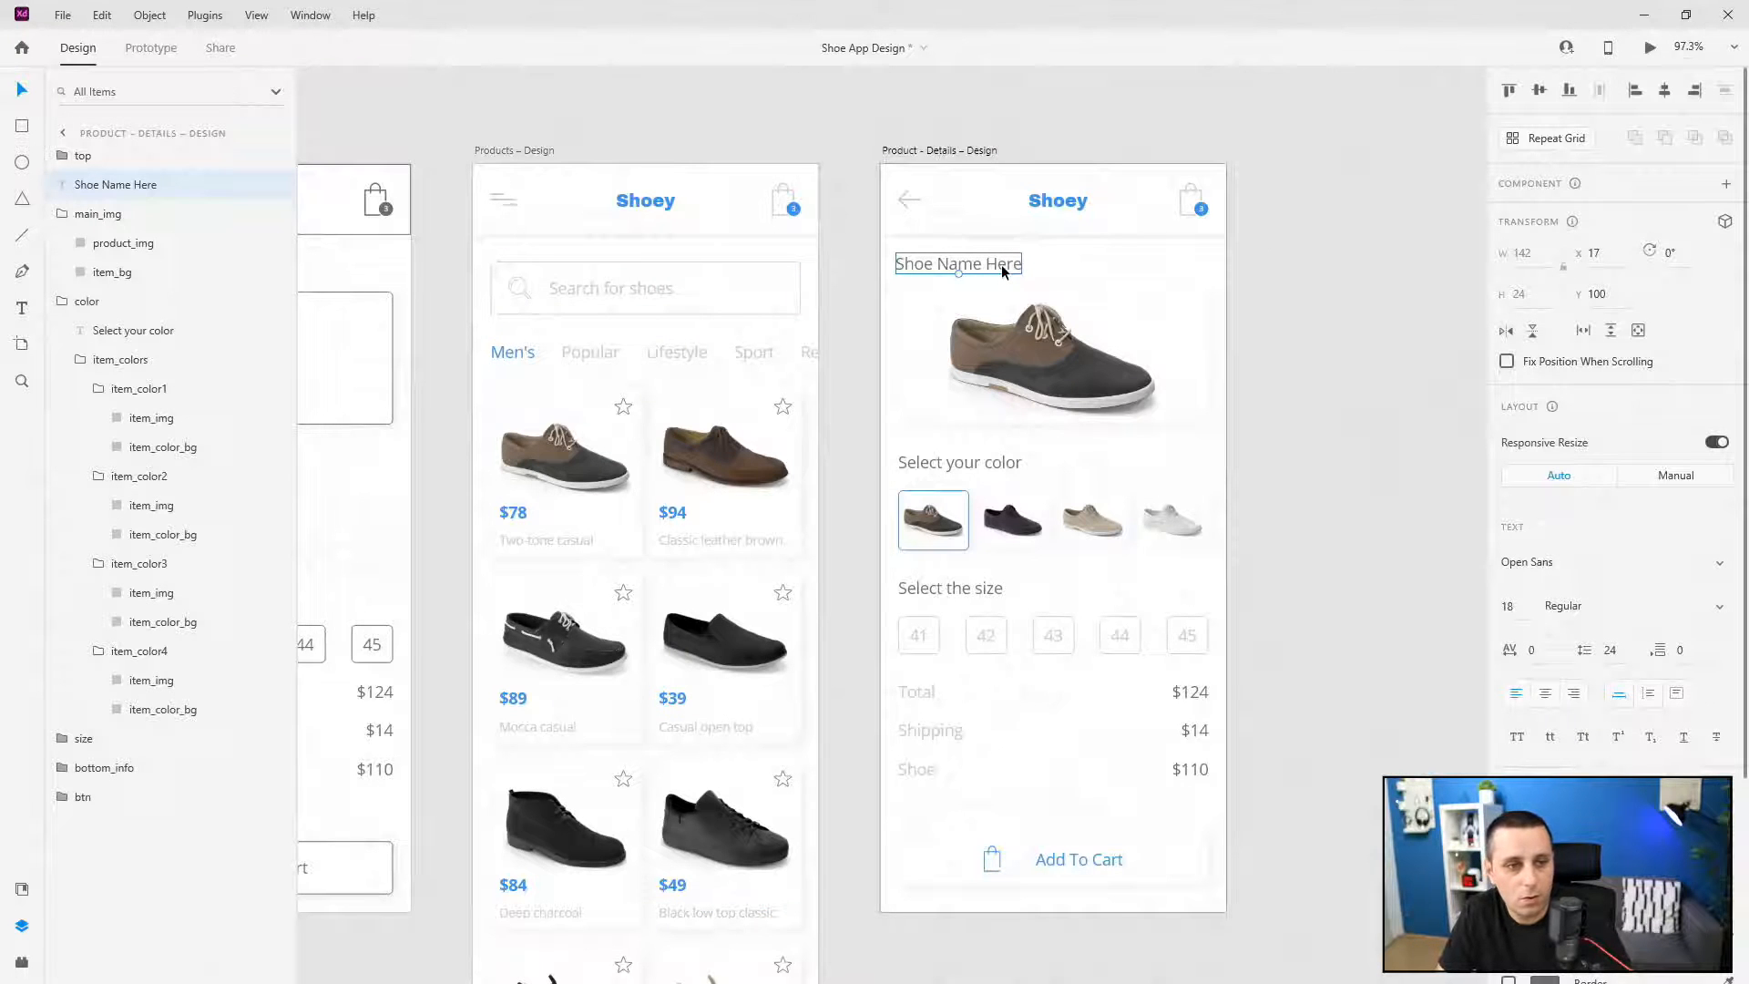
drag(1001, 267, 1009, 266)
click(1017, 272)
double_click(993, 264)
text(T)
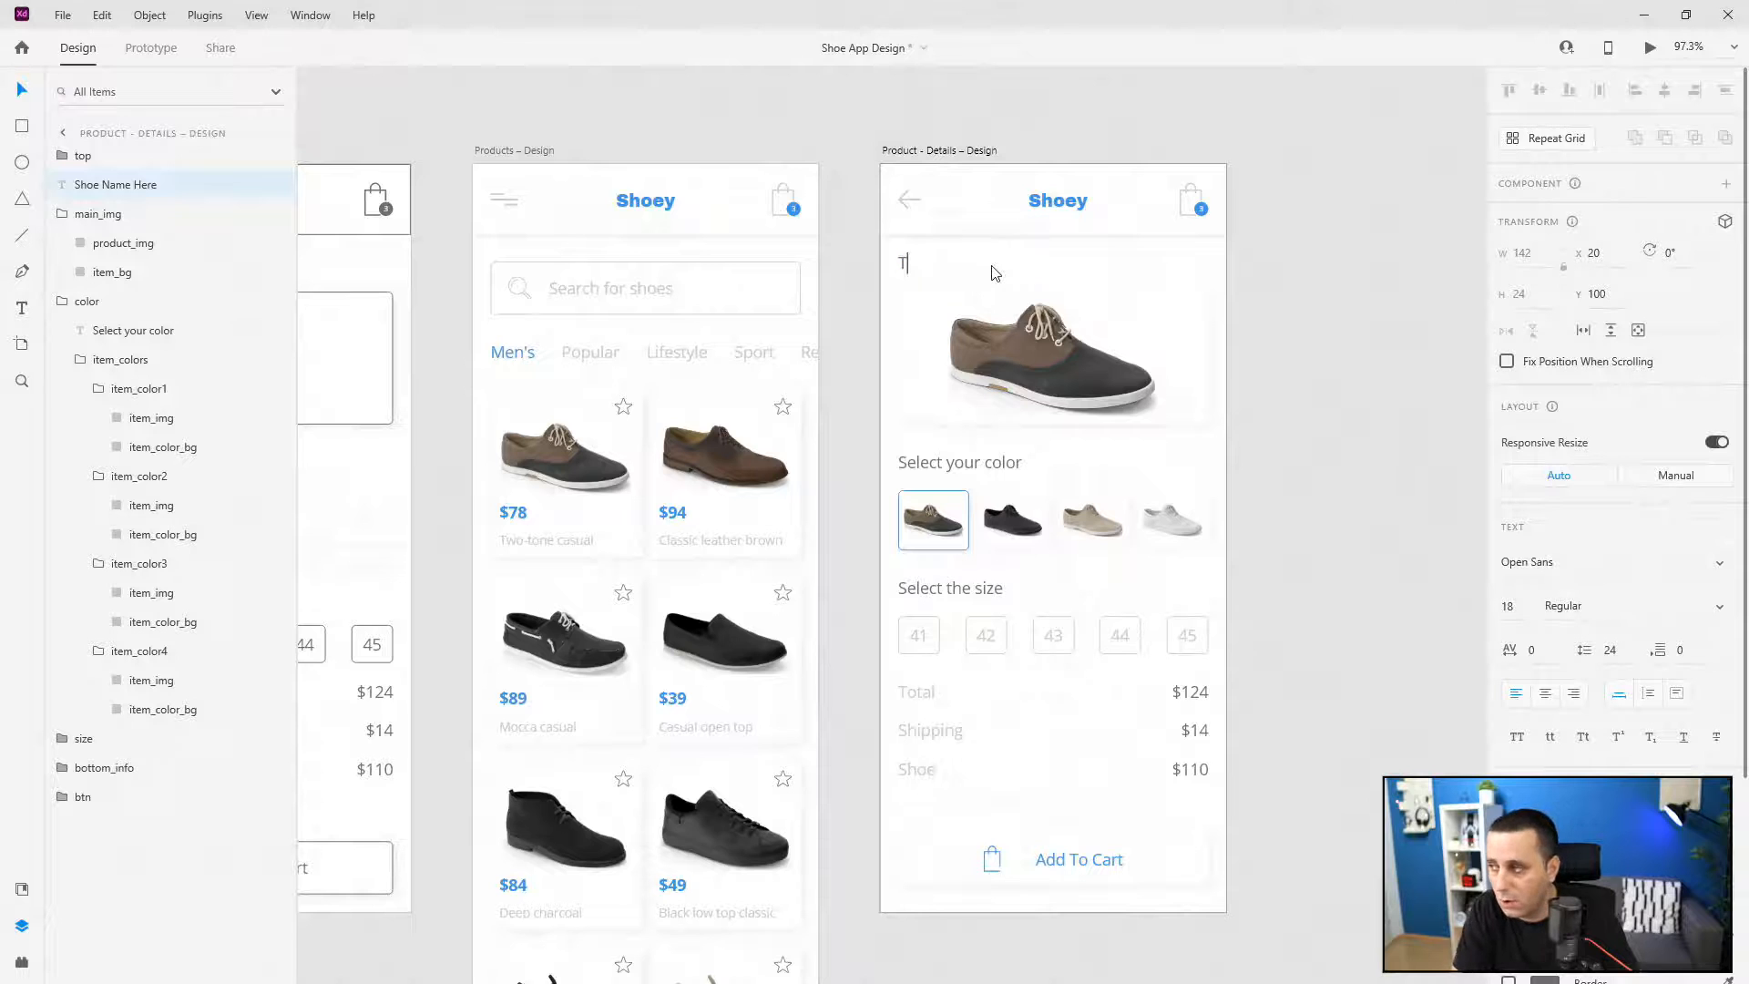
text(wo tone casual man)
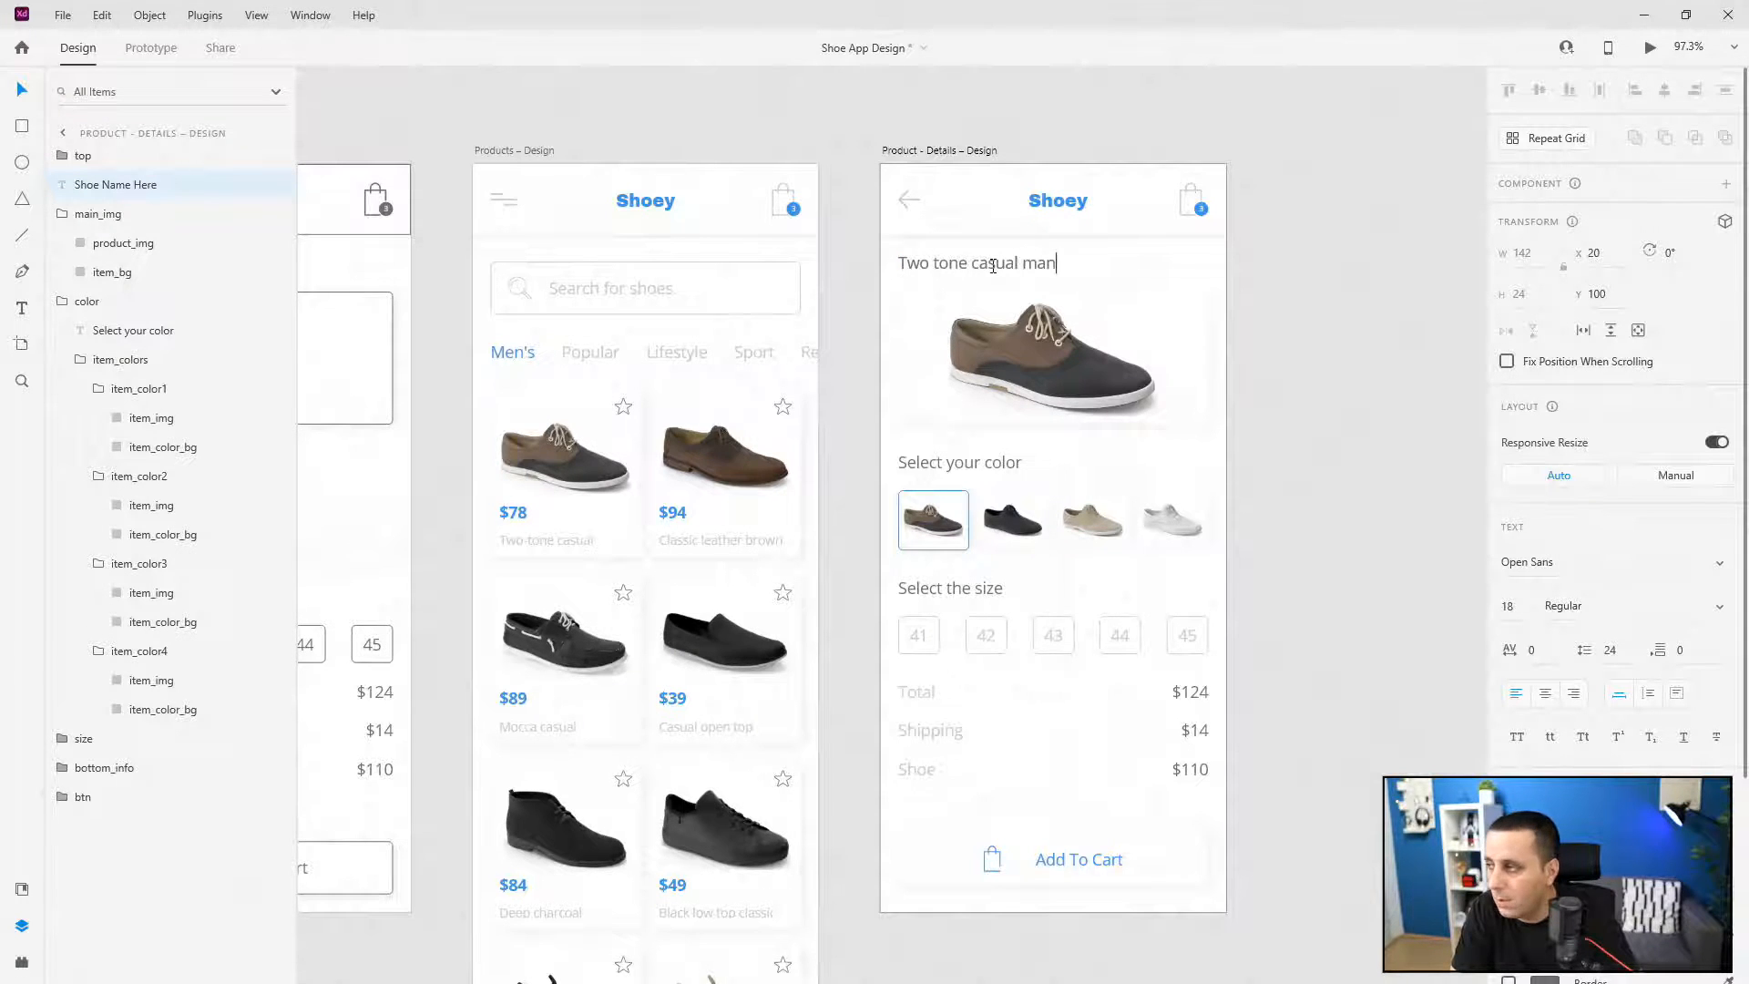
key(BackSpace)
key(BackSpace)
text(em)
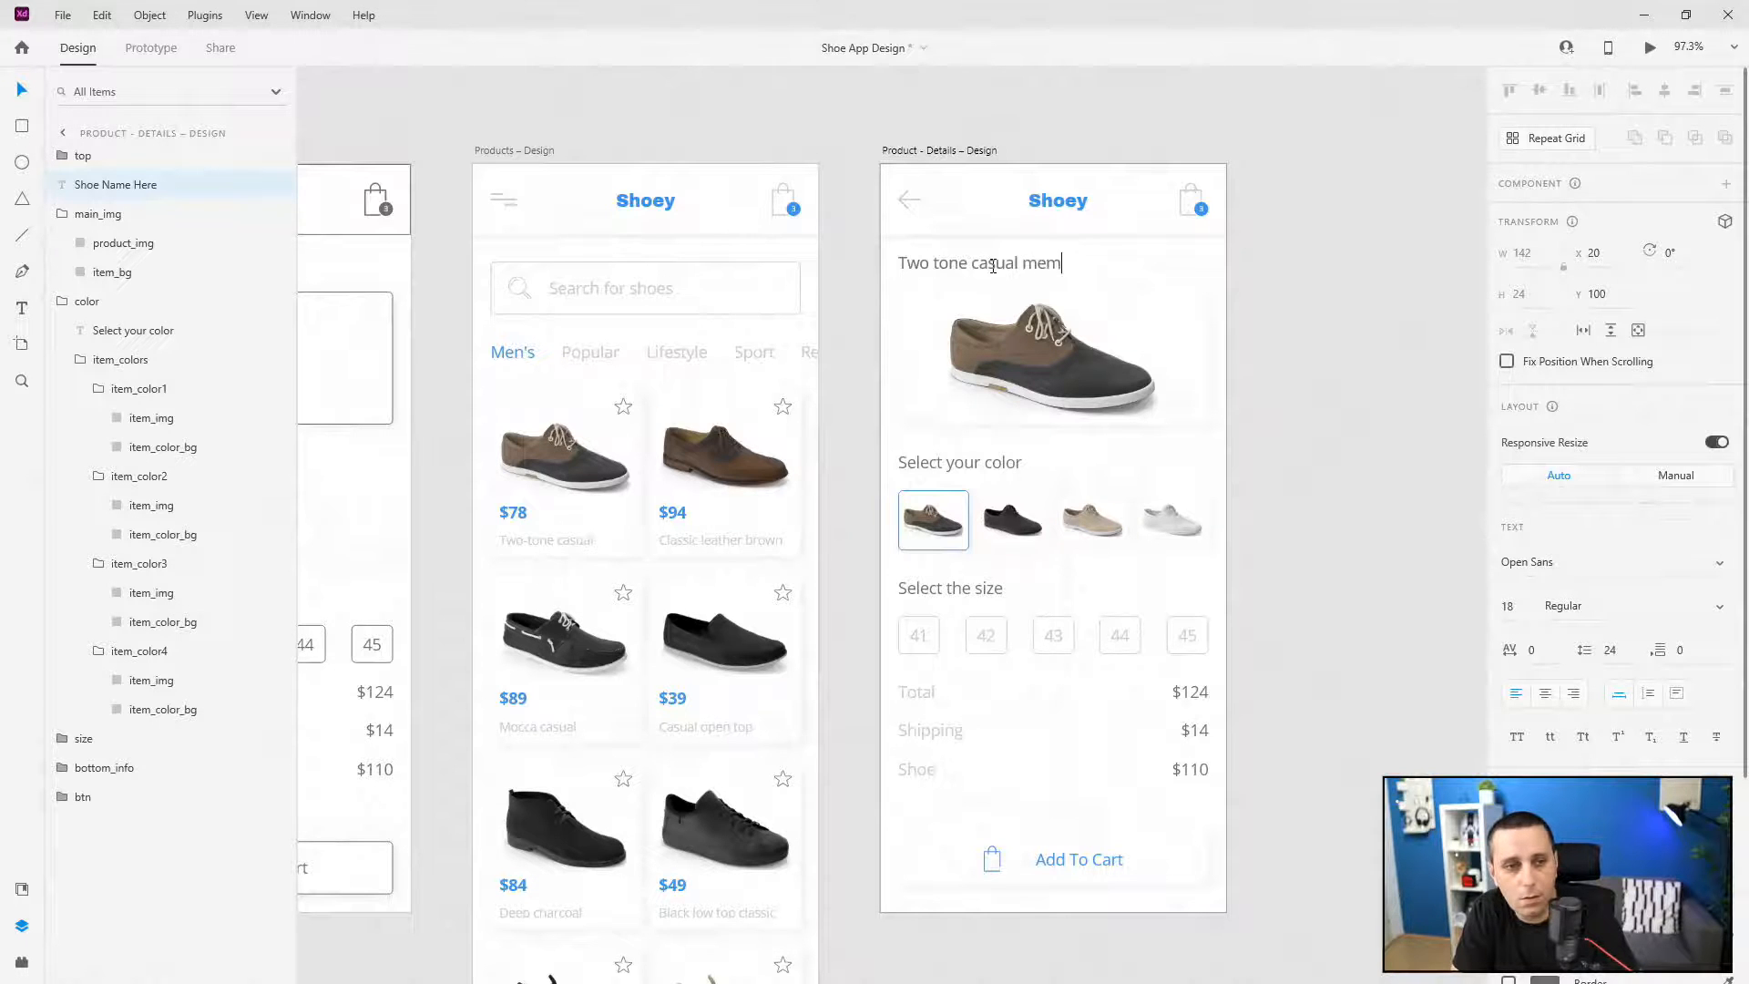
key(BackSpace)
text(n's)
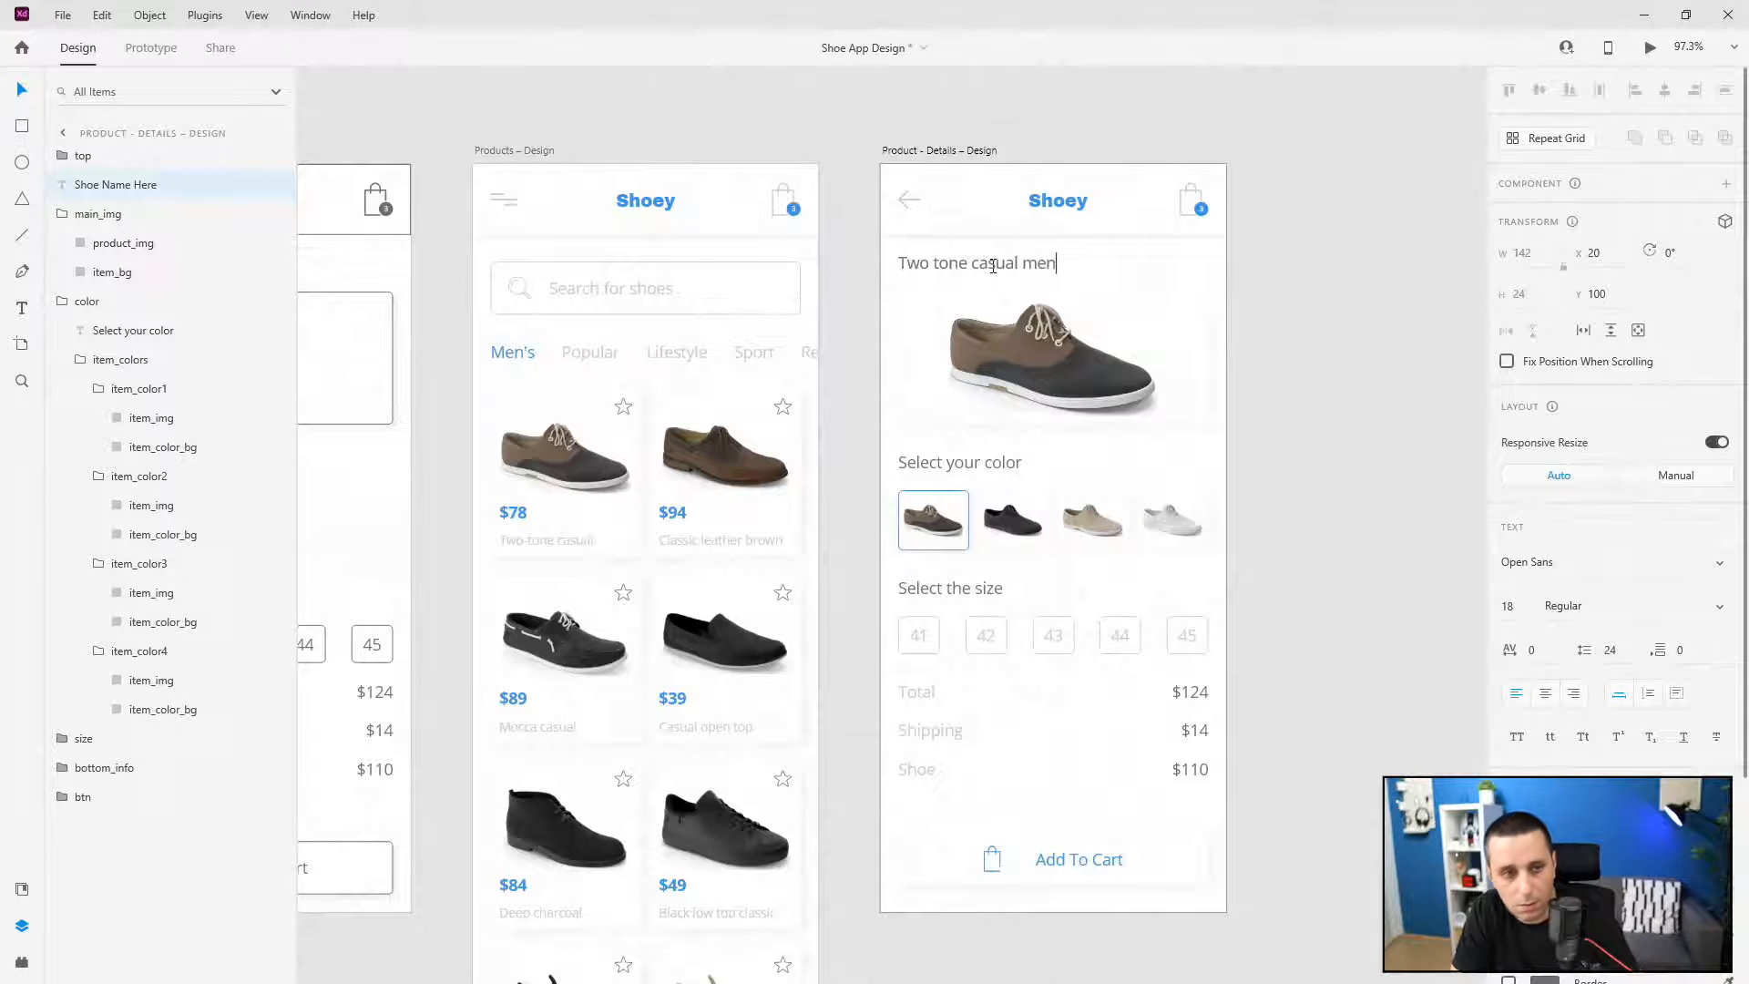
key(BackSpace)
key(BackSpace)
text(s)
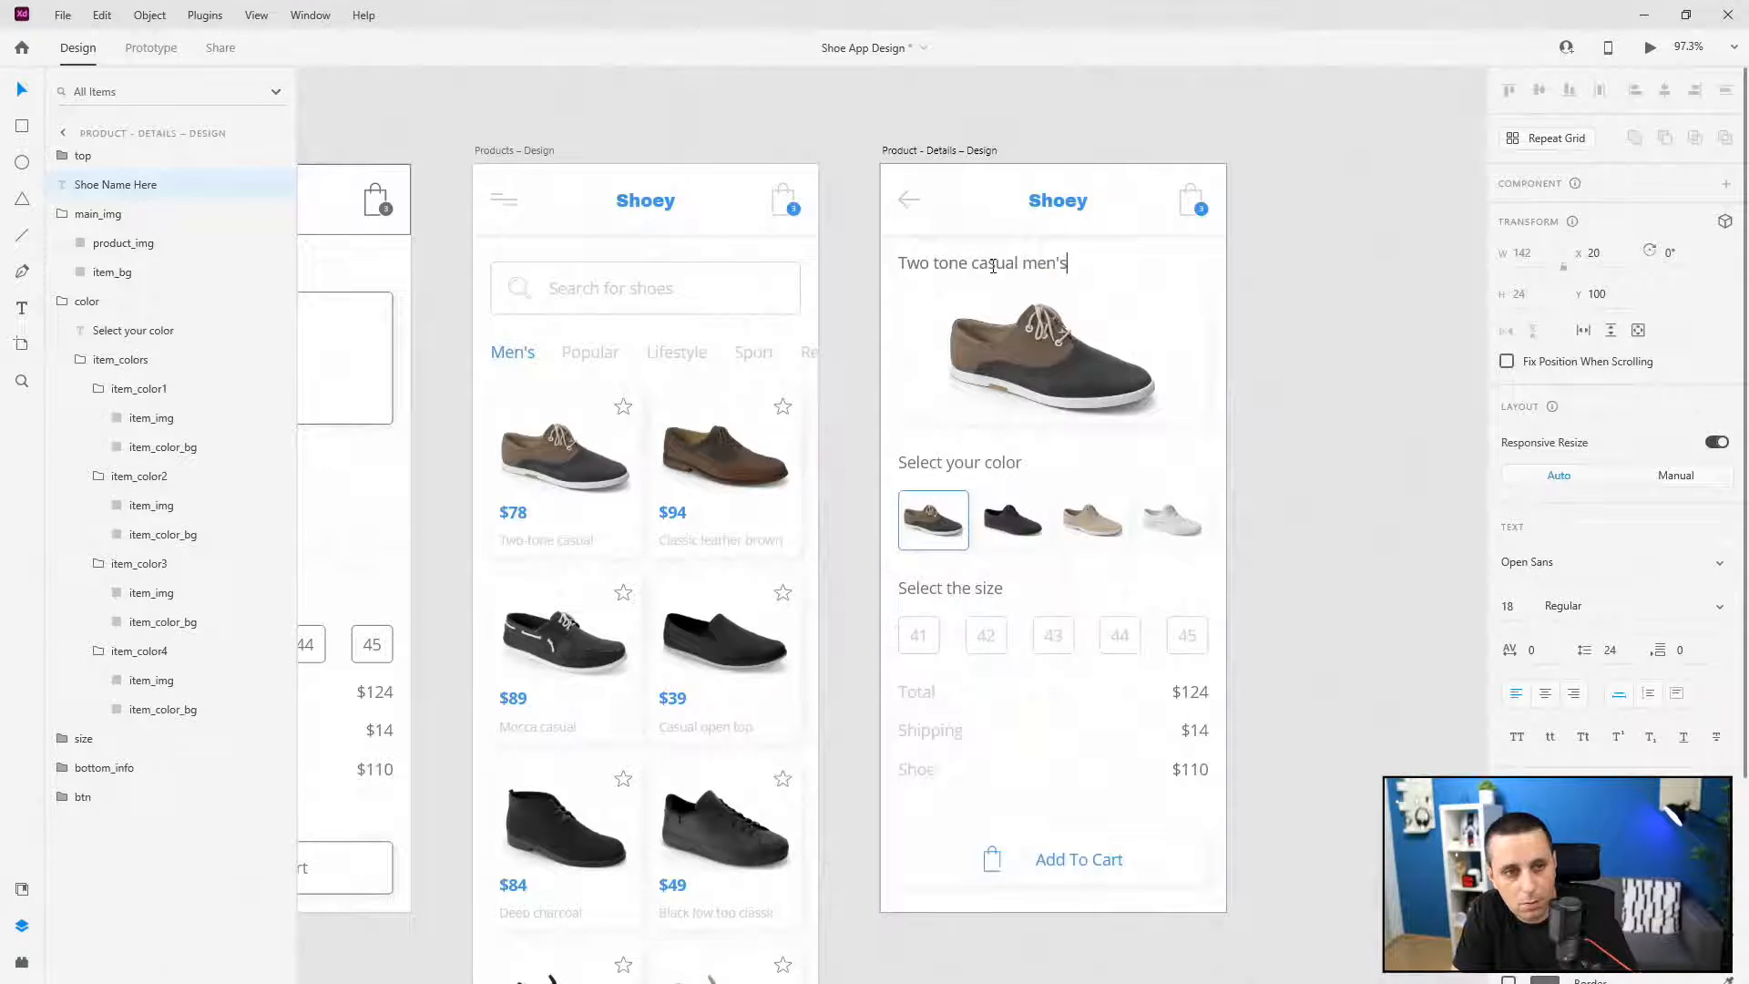
text( shoe)
key(Escape)
- Collapse the four item_color groups, item_colors, color and main_img in the product details artboard's layer list
click(1048, 365)
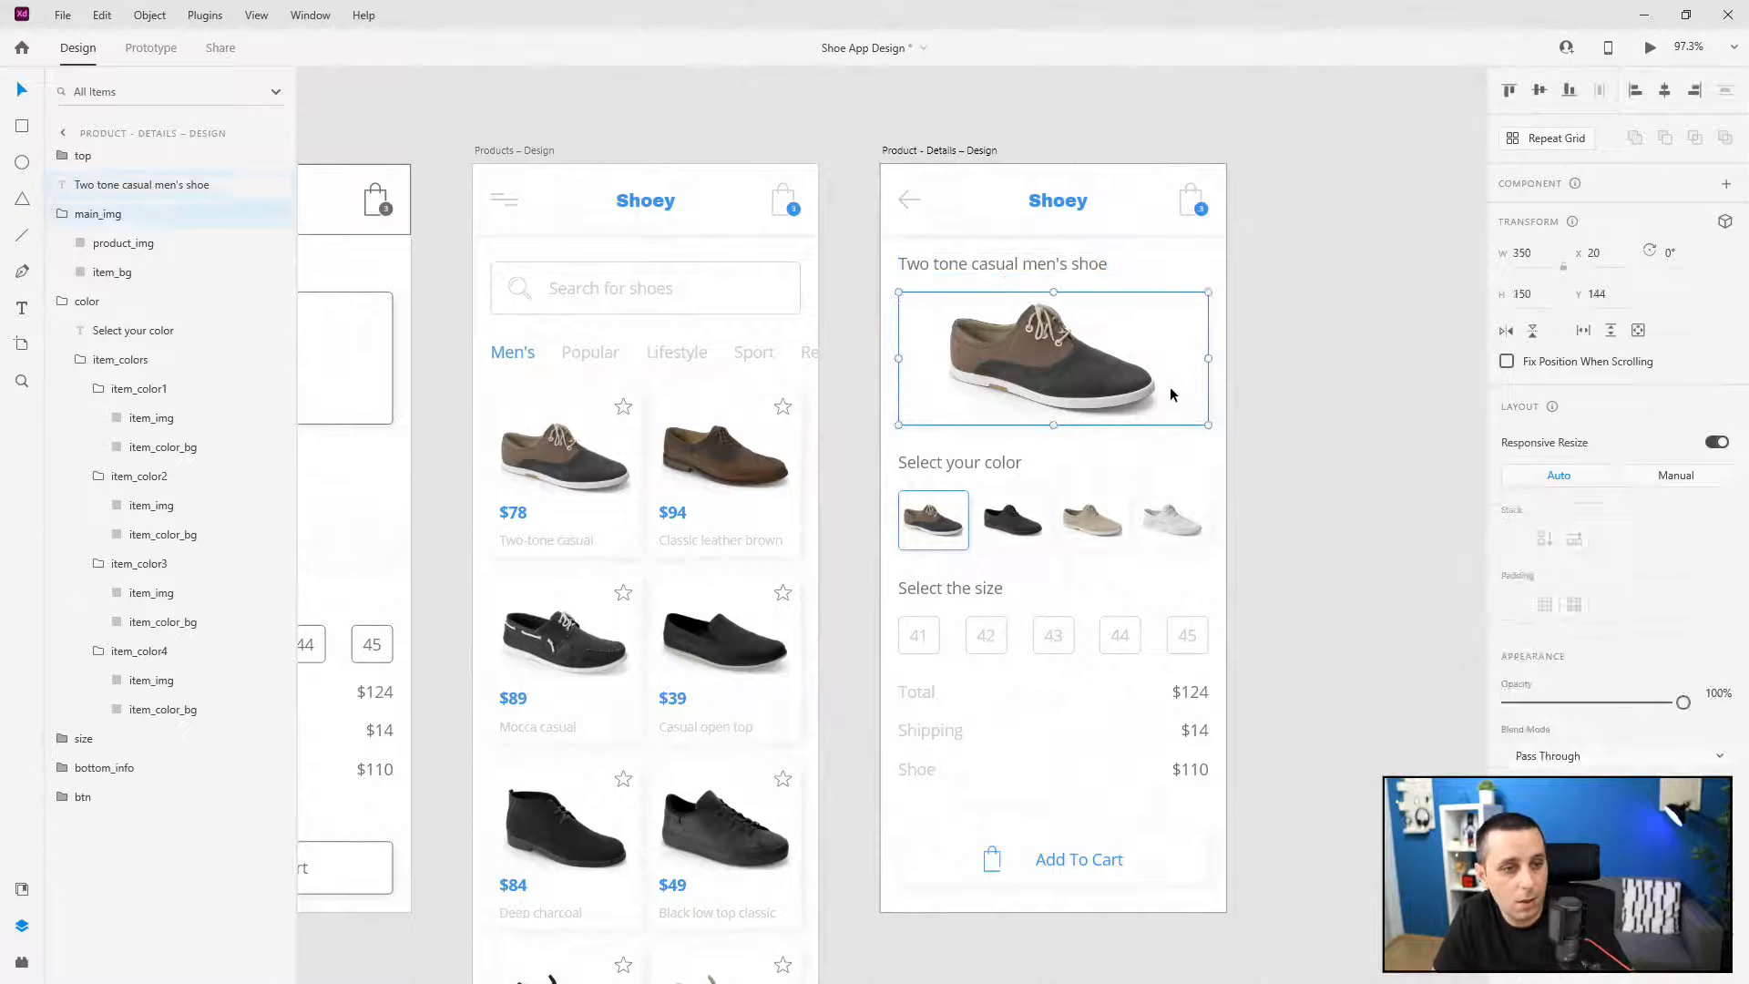
click(95, 392)
click(98, 417)
click(98, 446)
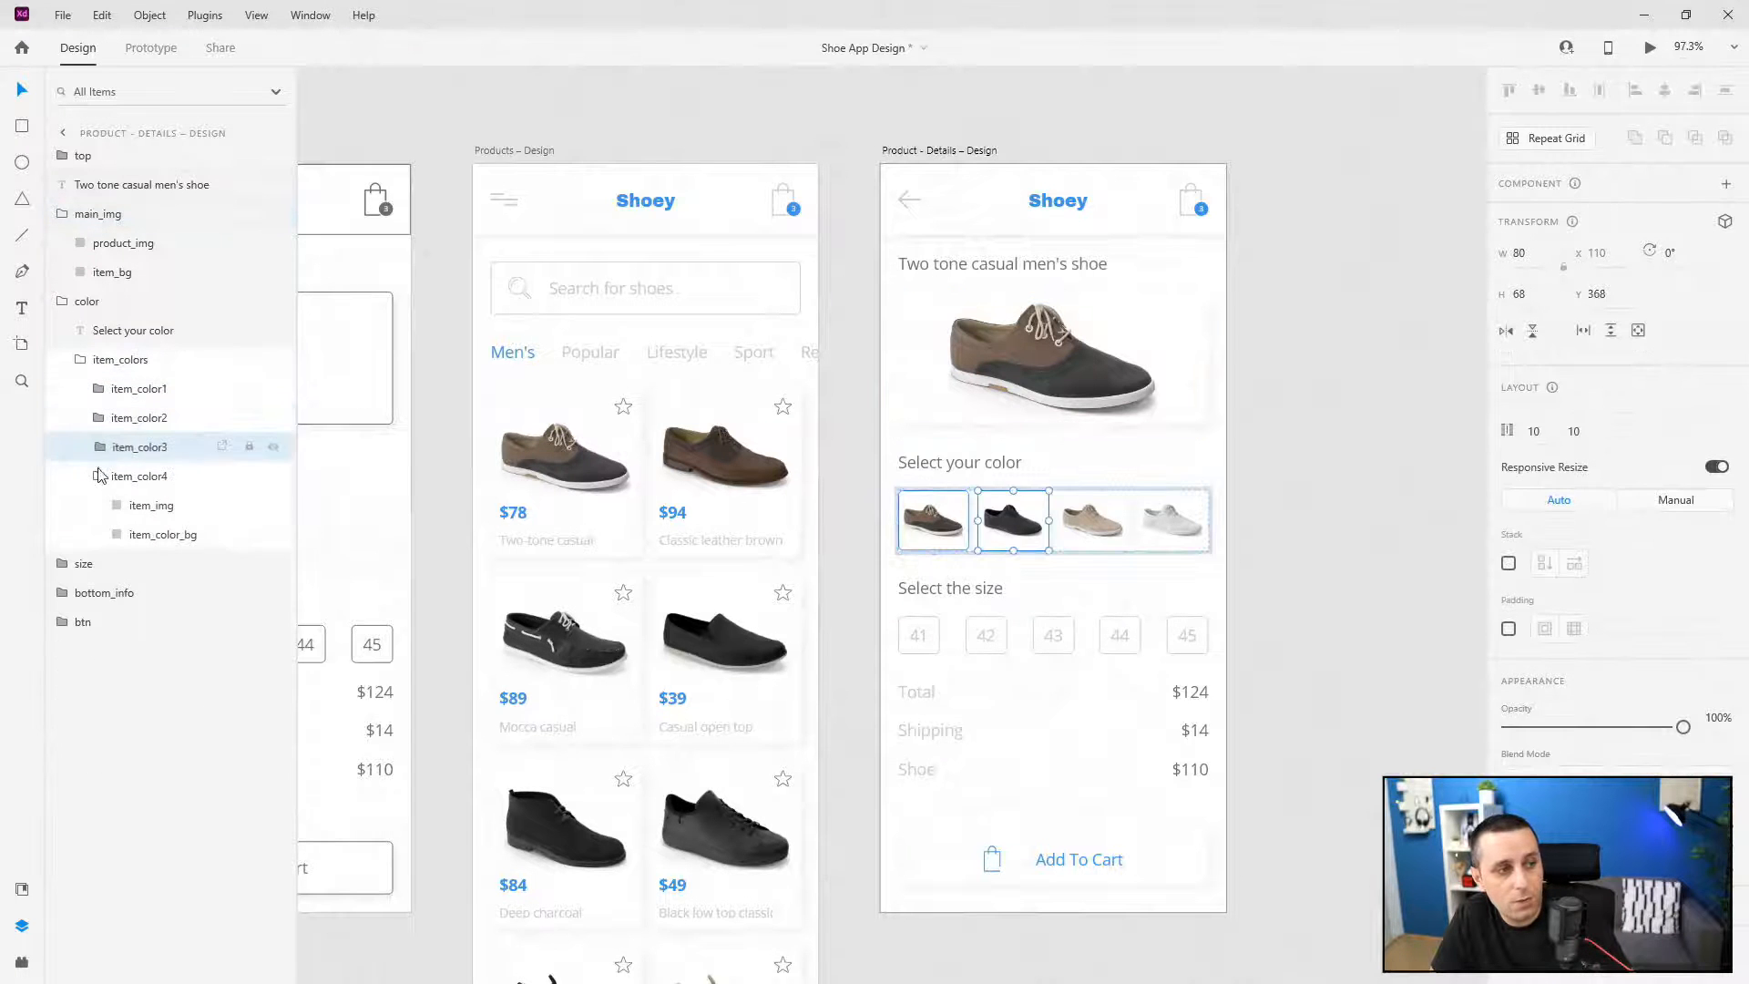
click(99, 475)
click(82, 359)
click(62, 301)
click(62, 213)
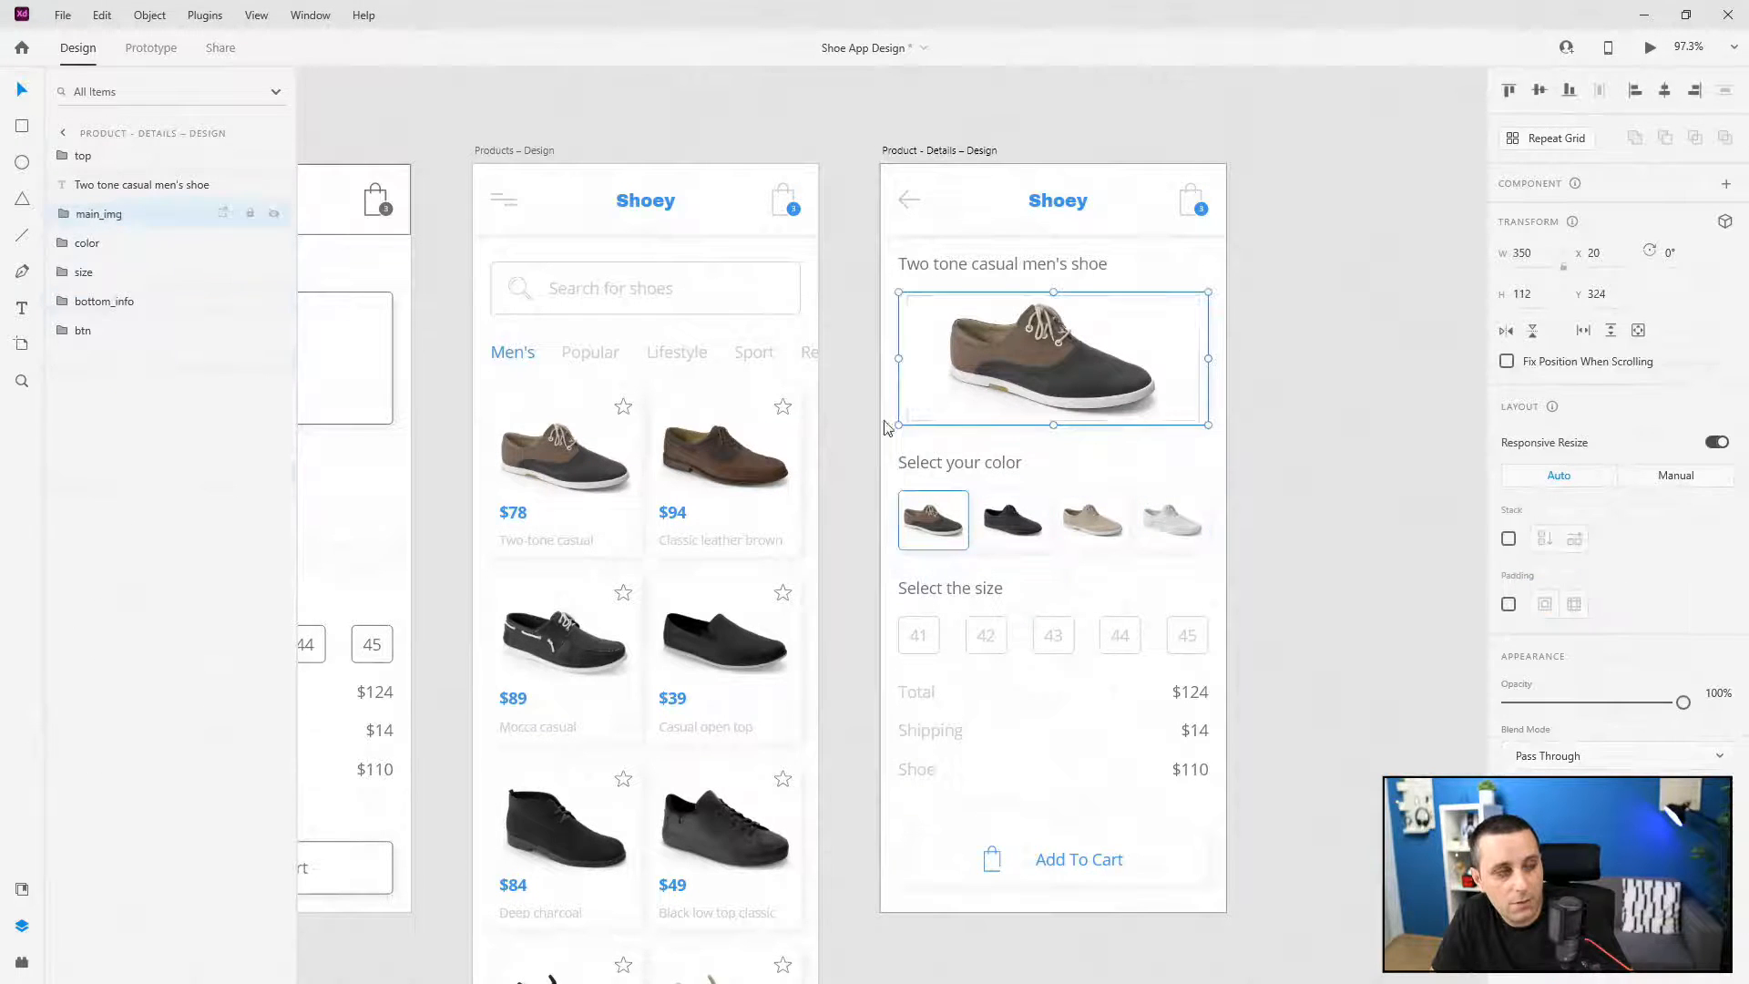
- Rename the main_img group on the product details artboard as "main image"
scroll(1302, 307, up, 3)
scroll(1302, 308, up, 3)
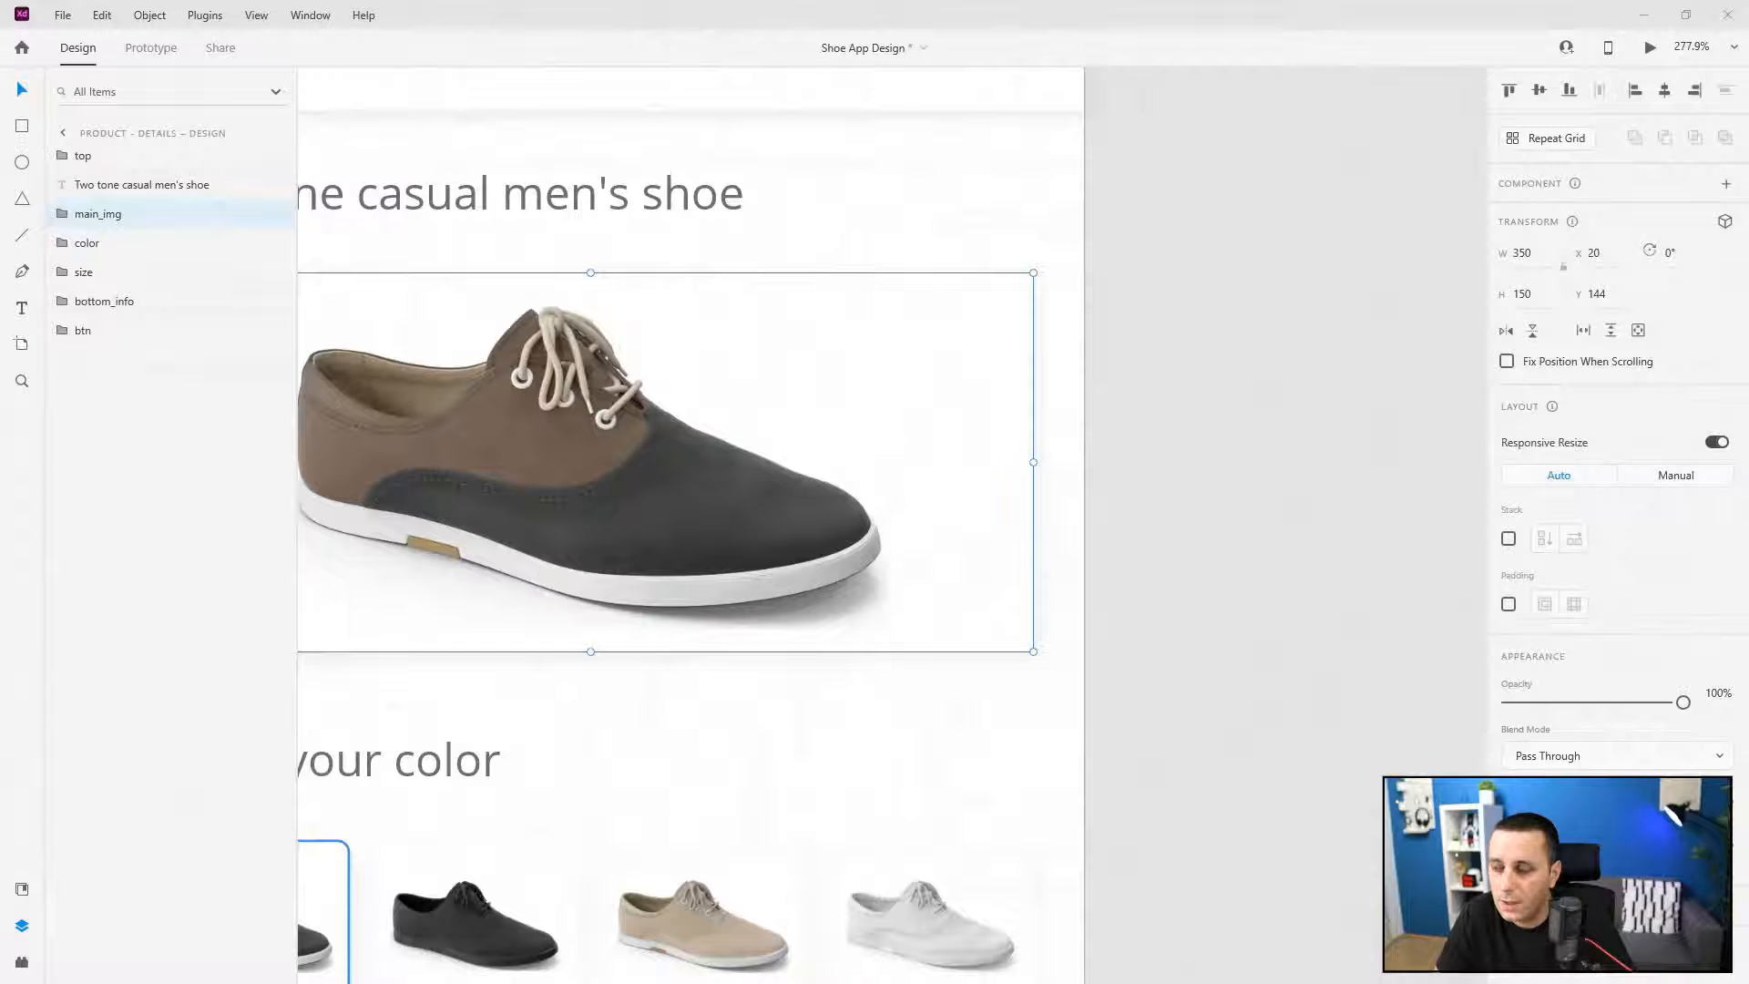
scroll(1188, 477, down, 6)
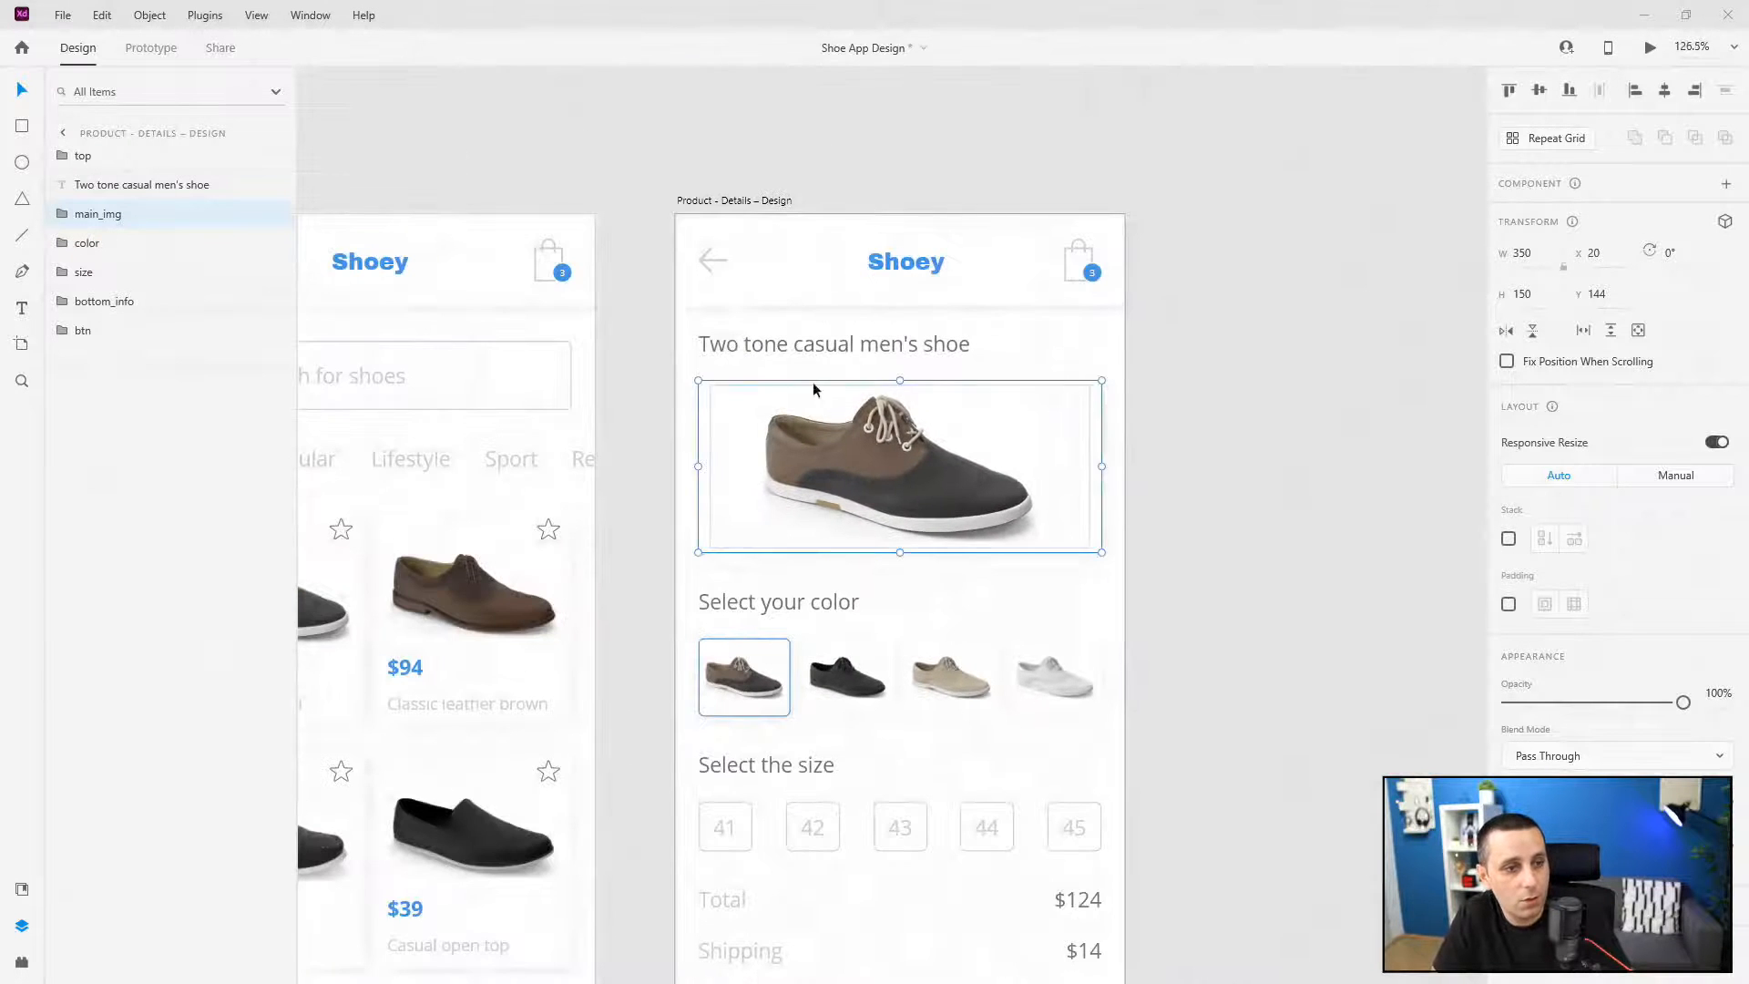
key(ctrl+z)
double_click(98, 214)
text(main_image)
key(Return)
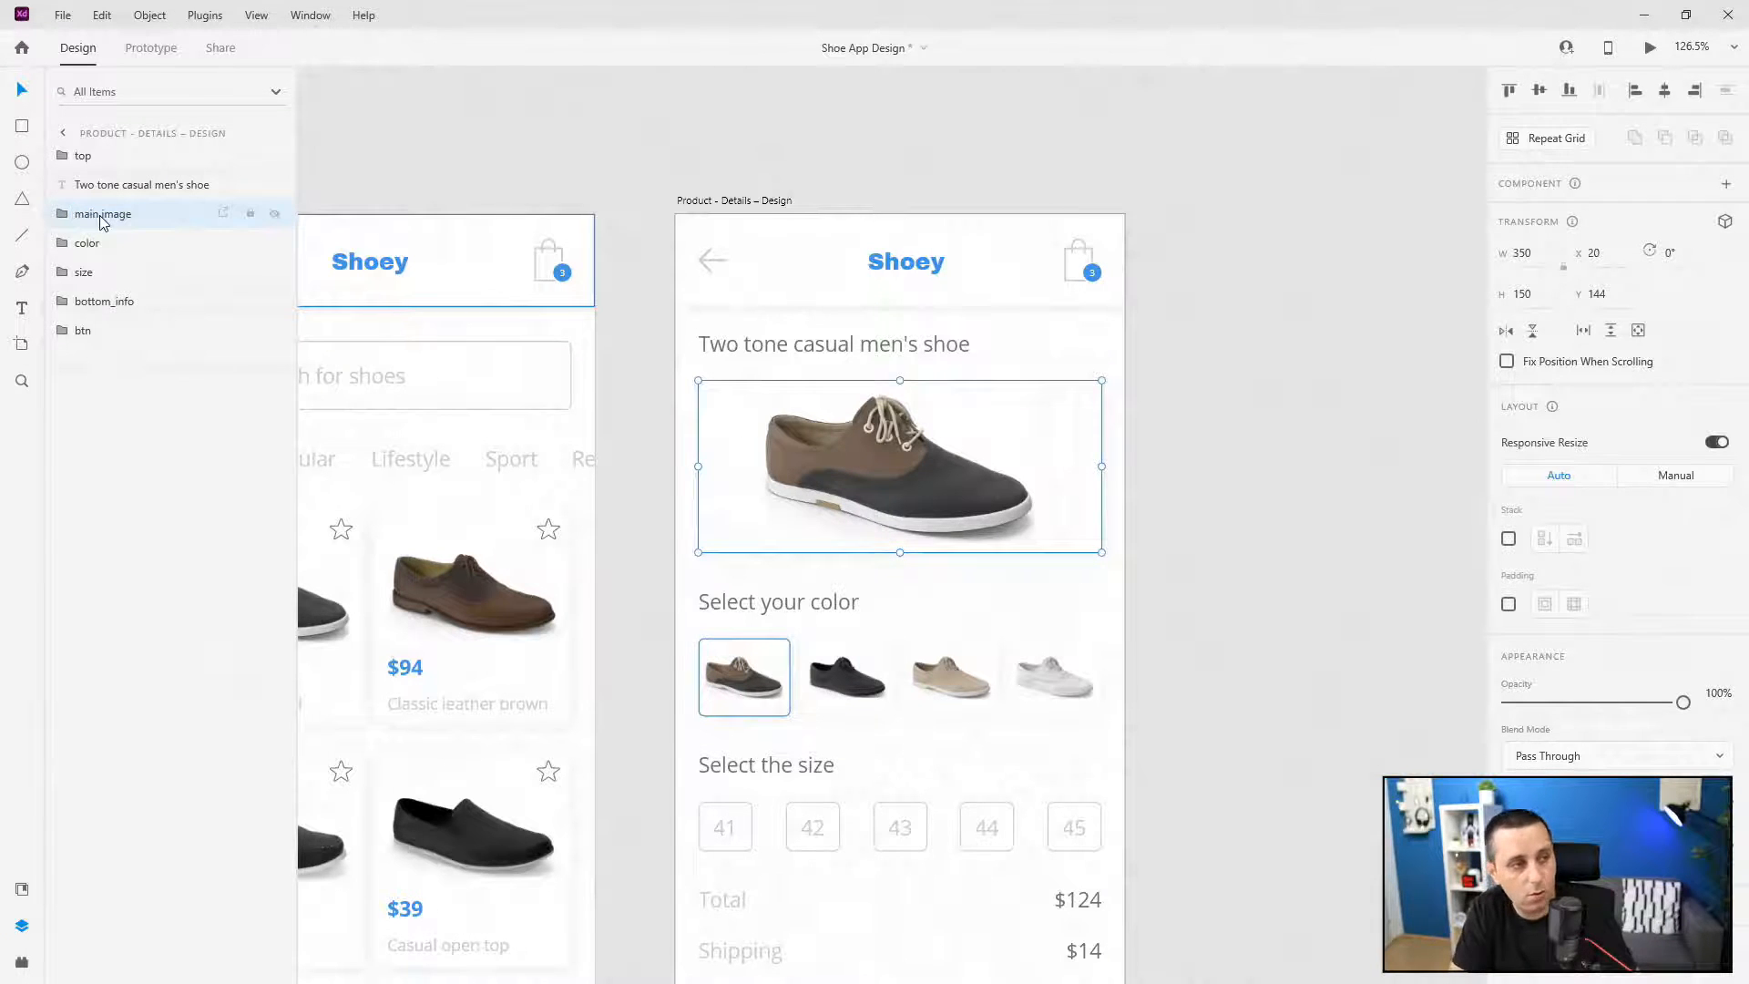
click(62, 215)
click(62, 217)
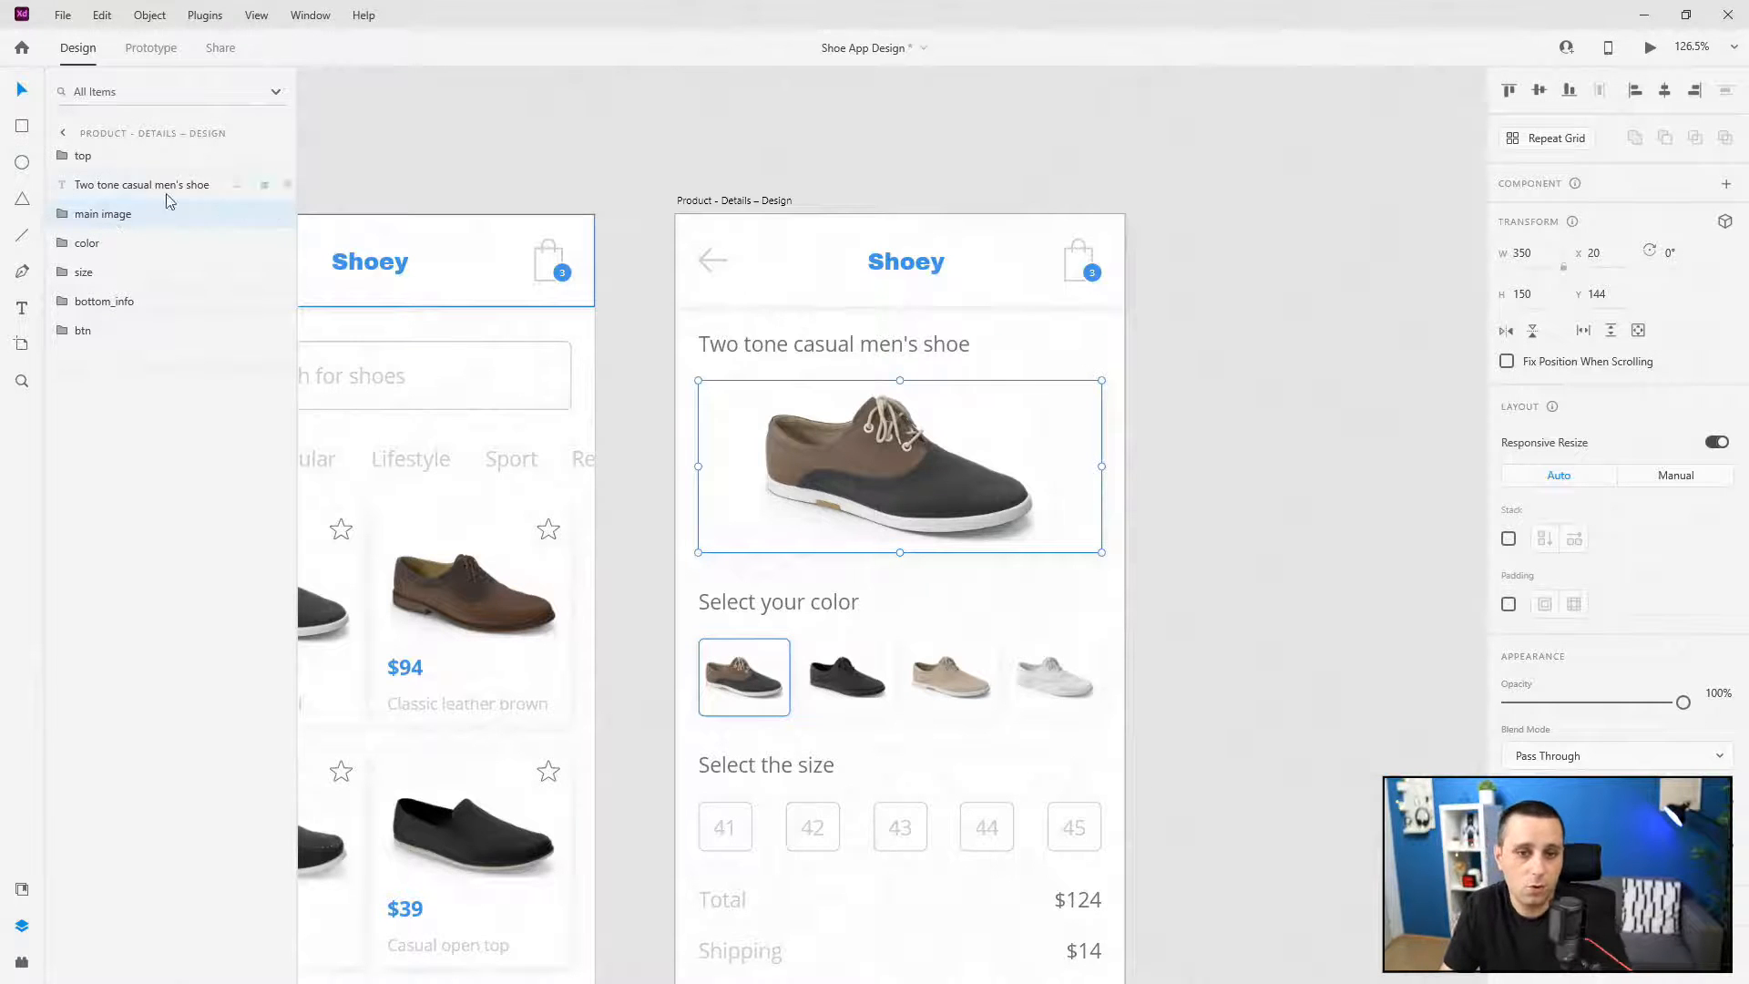
- Turn the main image group into a horizontal stack and duplicate its main_img group as main_img2
click(1508, 538)
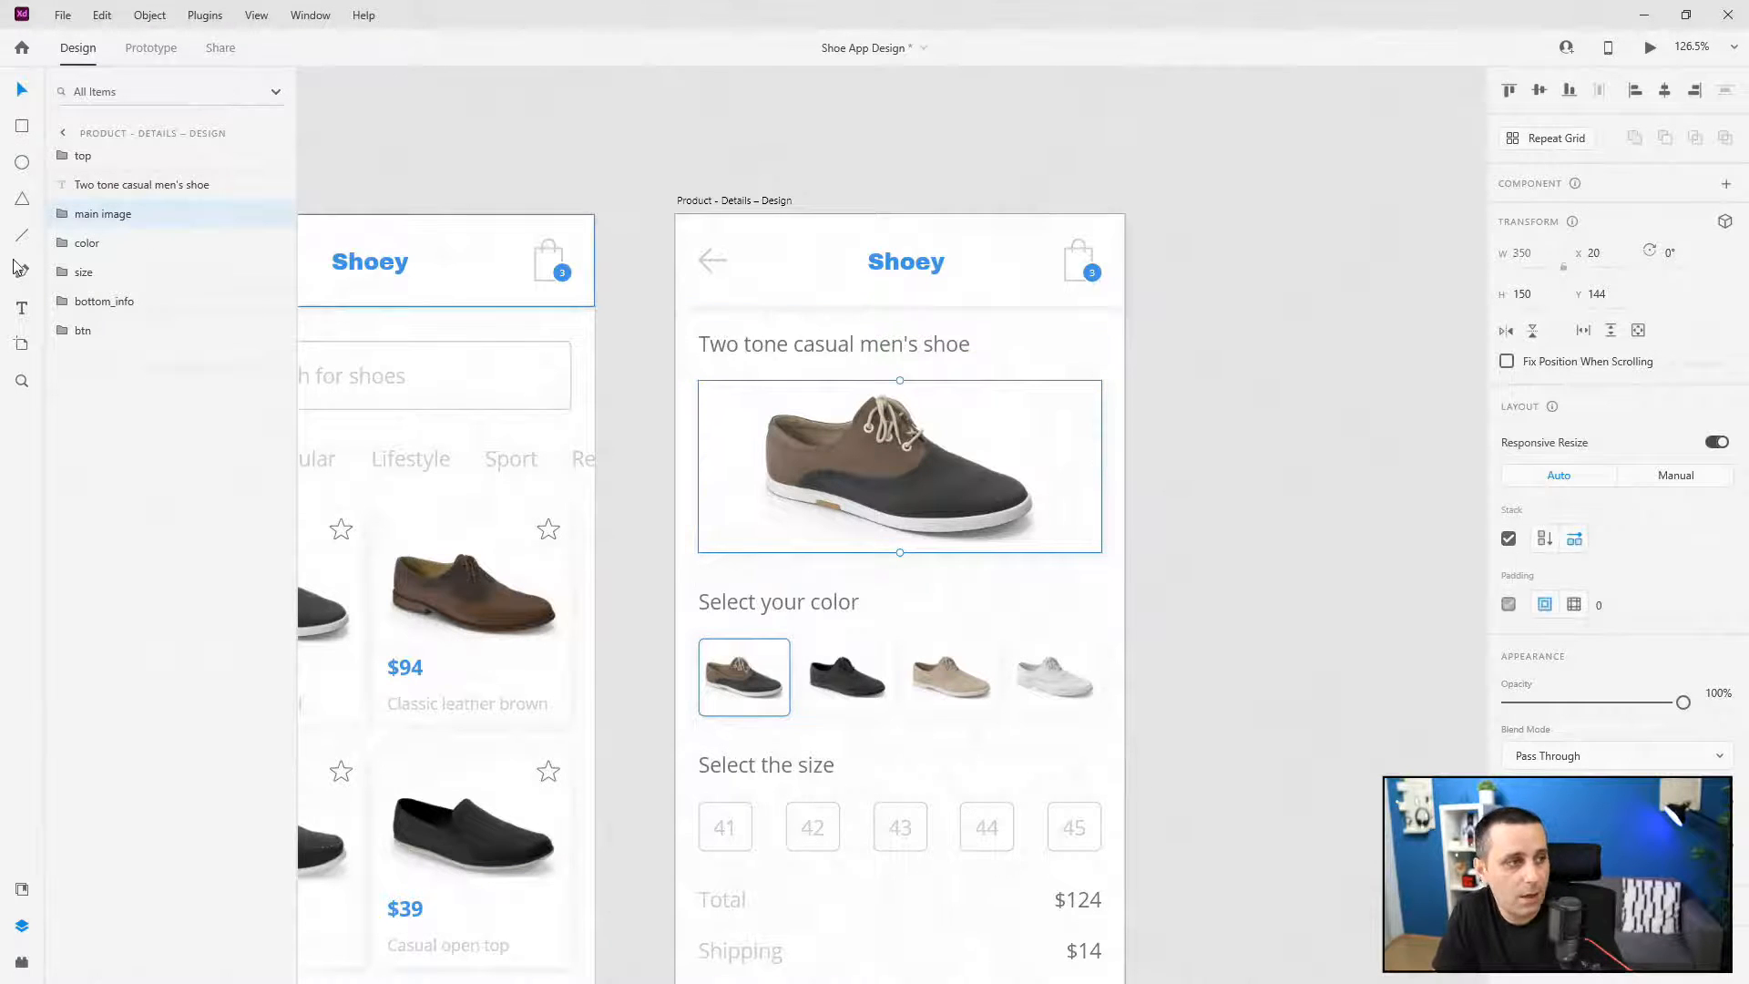
click(62, 214)
click(118, 244)
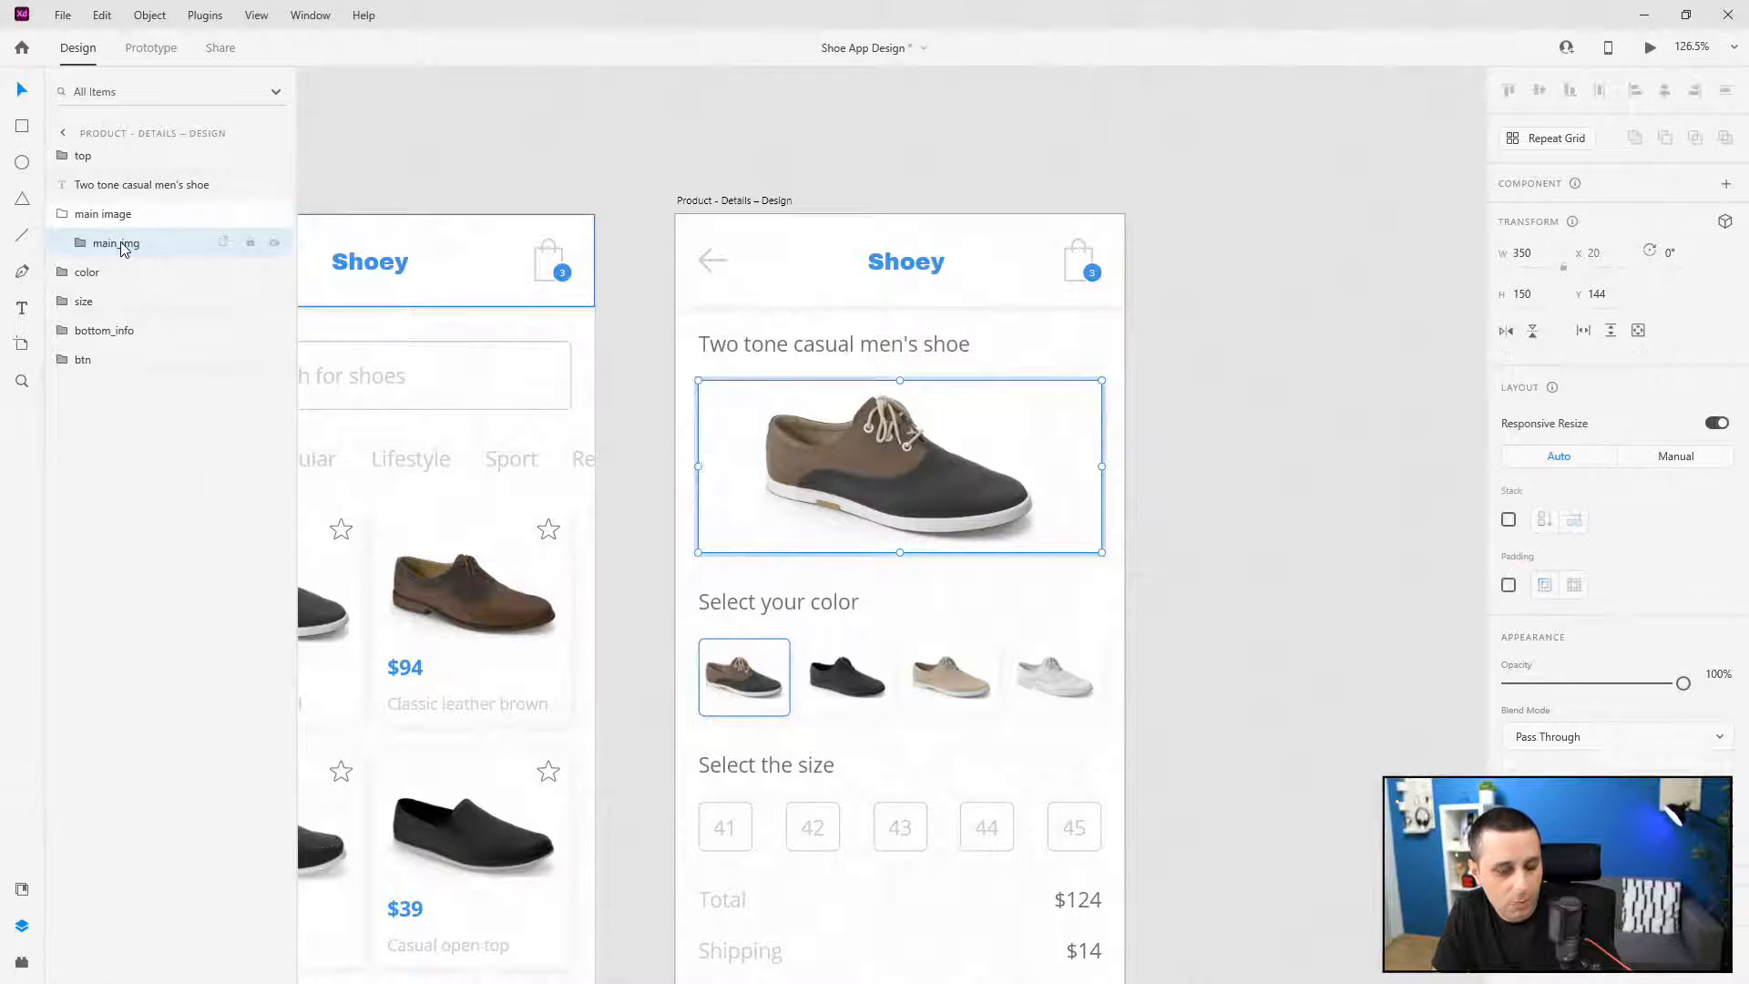
key(ctrl+d)
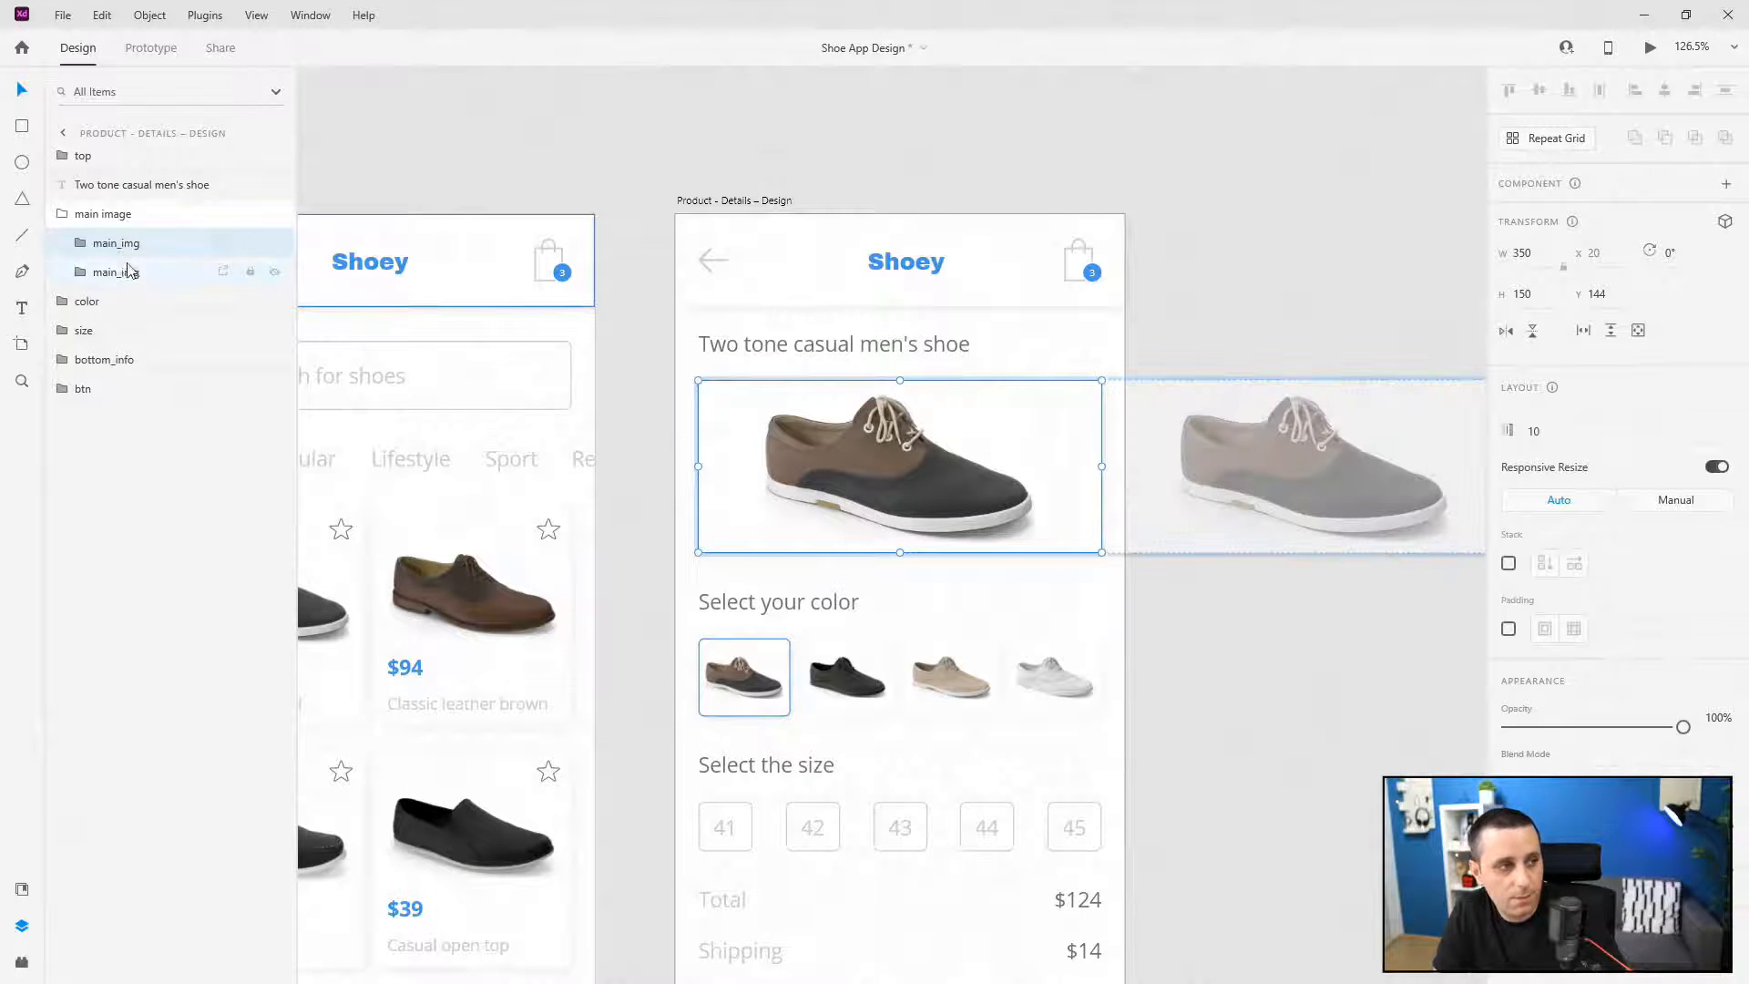
double_click(125, 271)
key(Right)
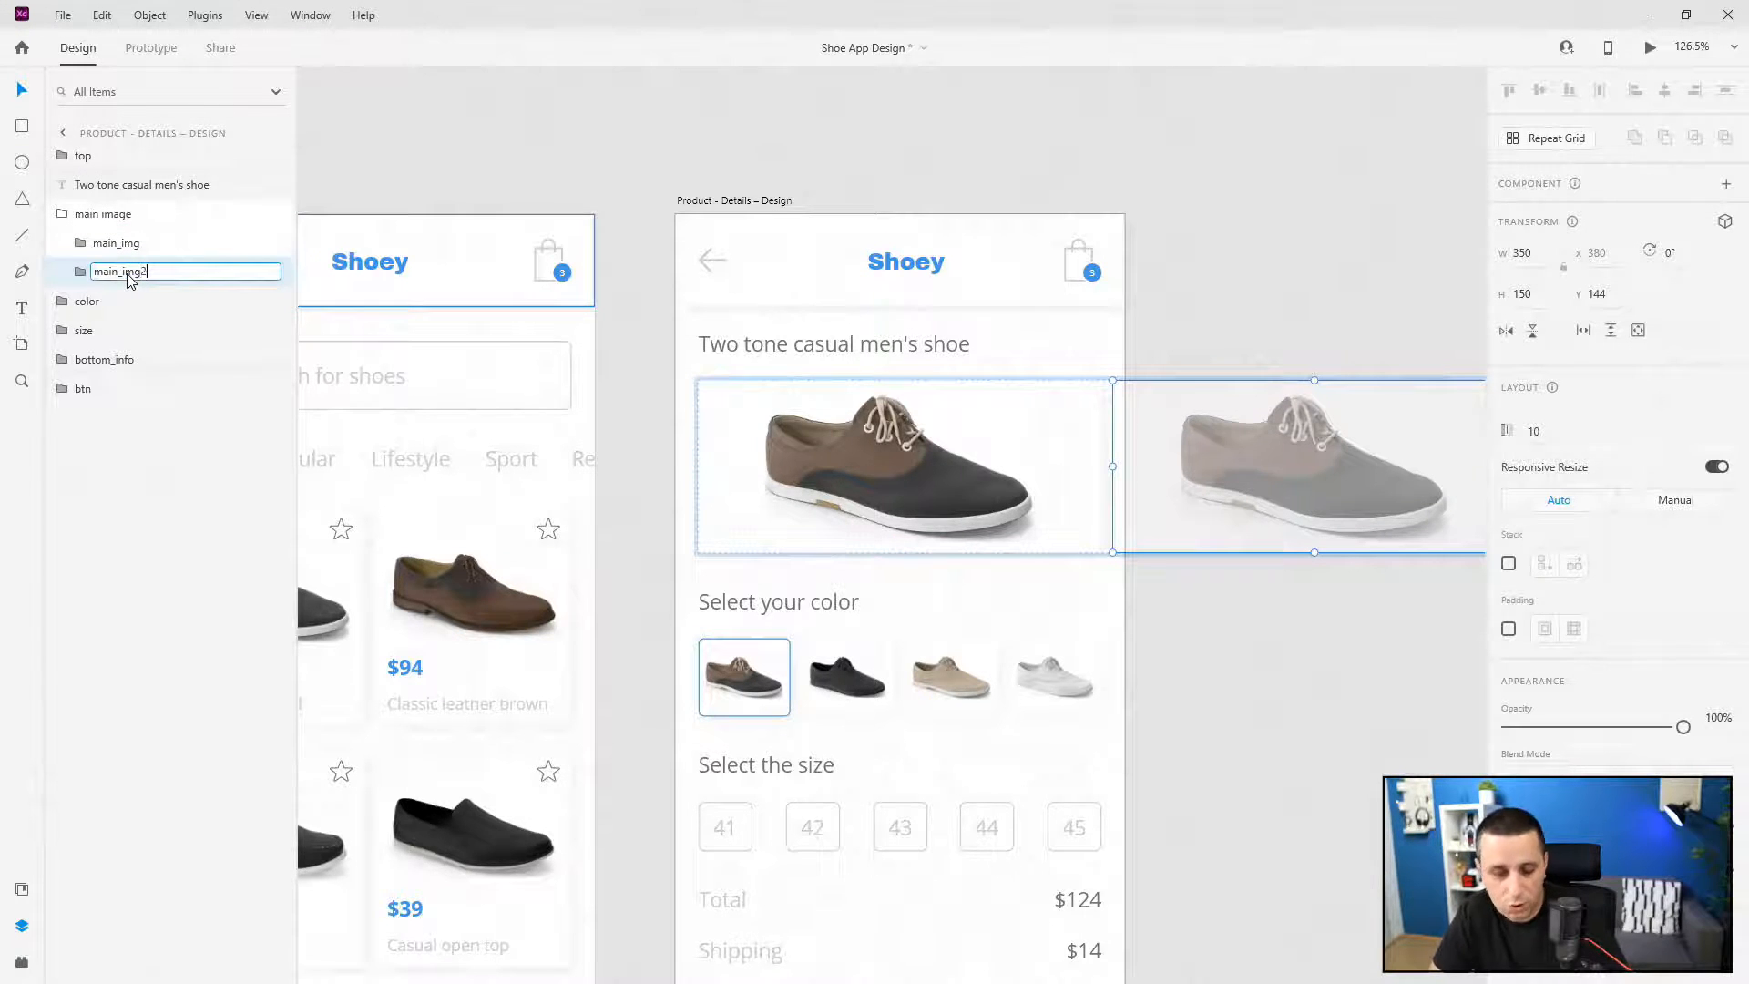
key(Return)
- Duplicate main_img2 within the main image stack and rename the copy main_img3
key(ctrl+d)
double_click(127, 301)
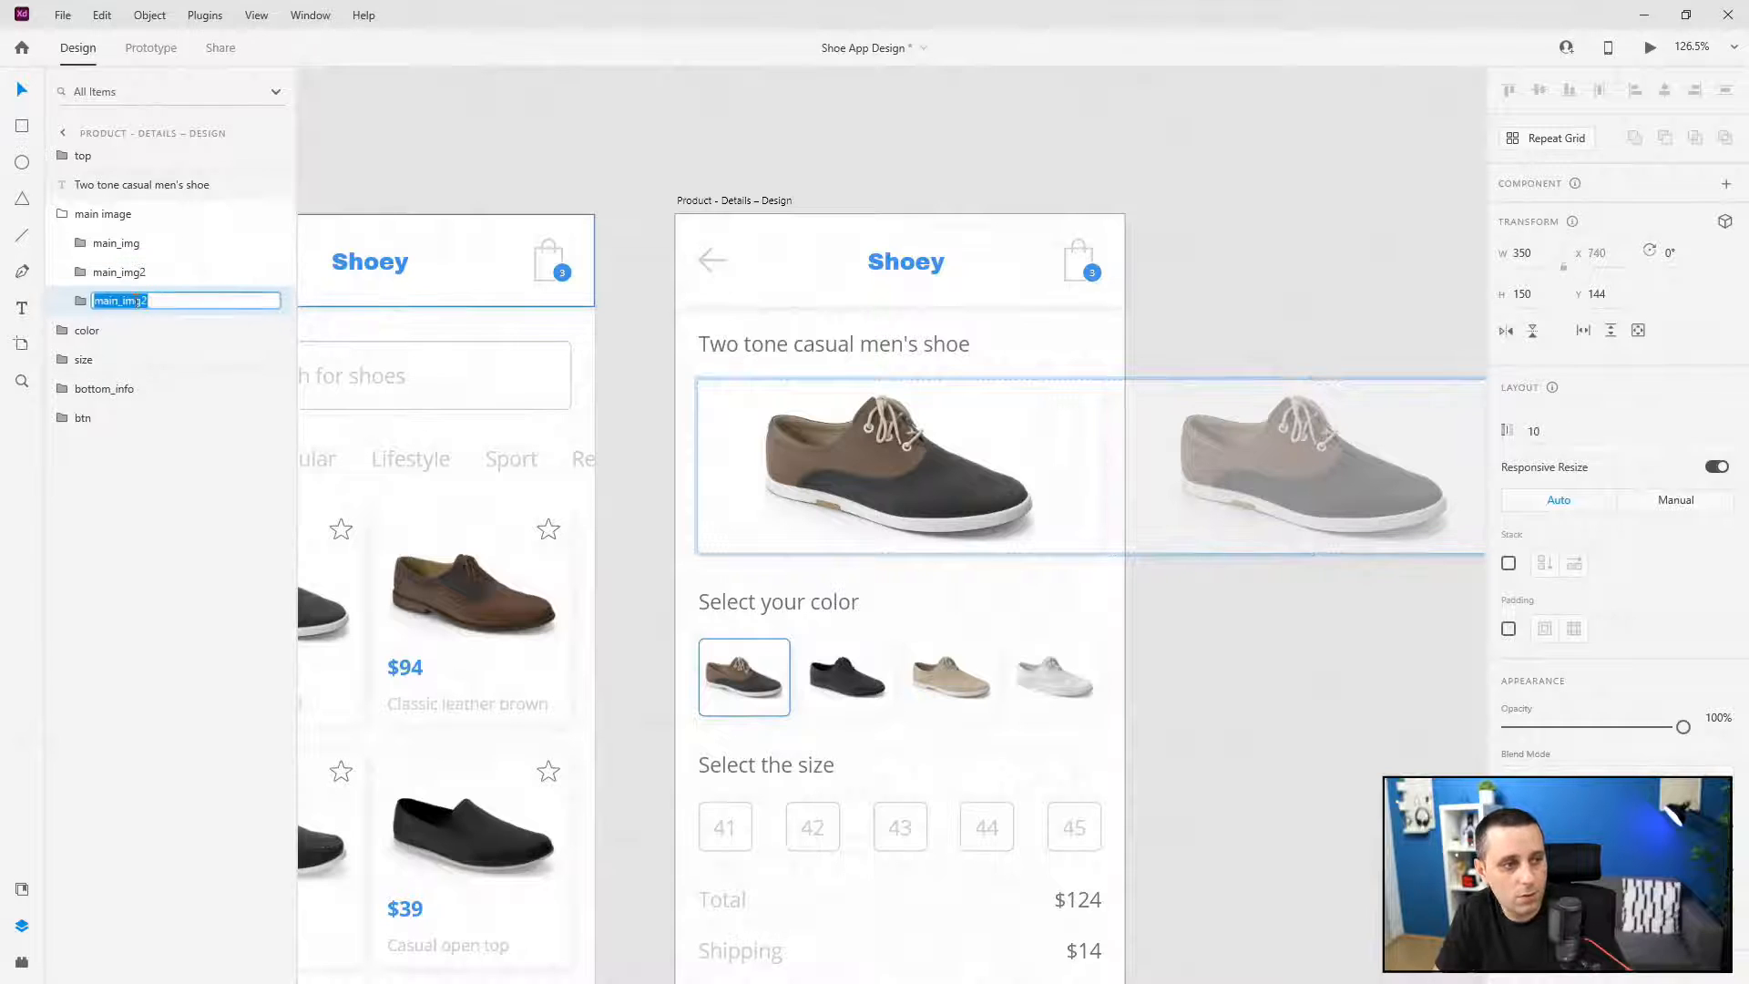
key(Right)
key(Return)
double_click(137, 301)
key(Right)
text(3)
key(Return)
- Duplicate main_img3 within the main image stack and rename the copy main_img4
key(ctrl+d)
double_click(124, 329)
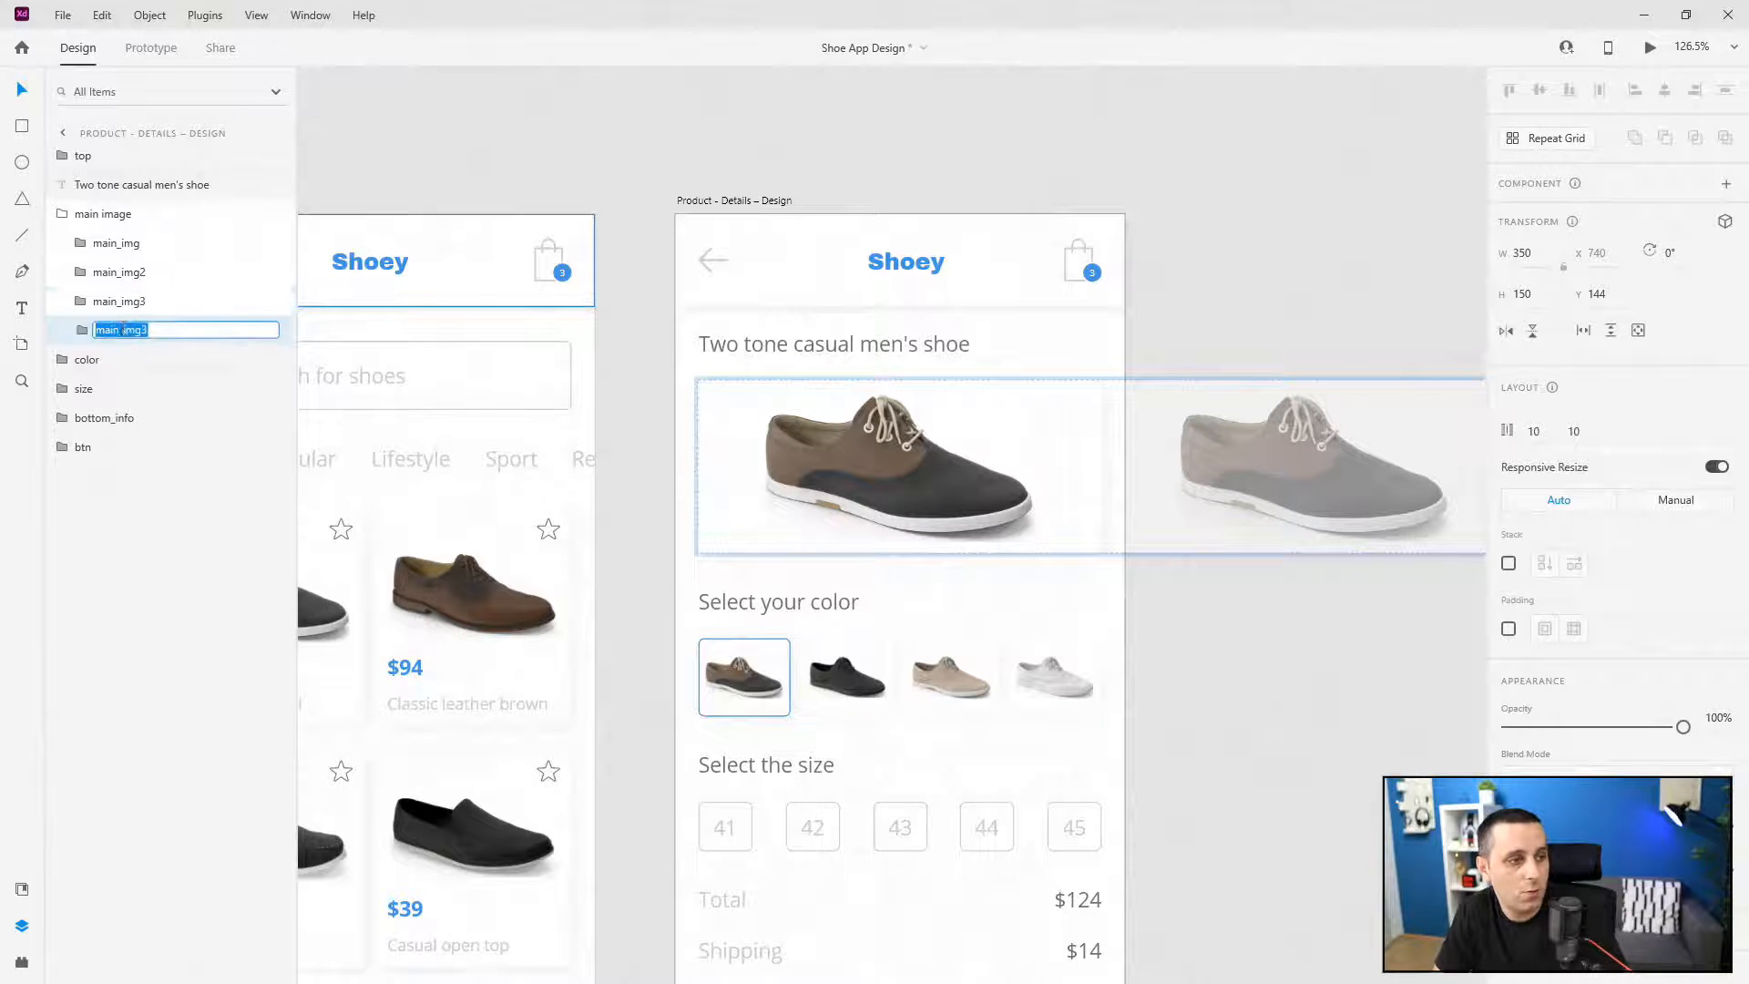
key(Right)
key(BackSpace)
text(4)
key(Return)
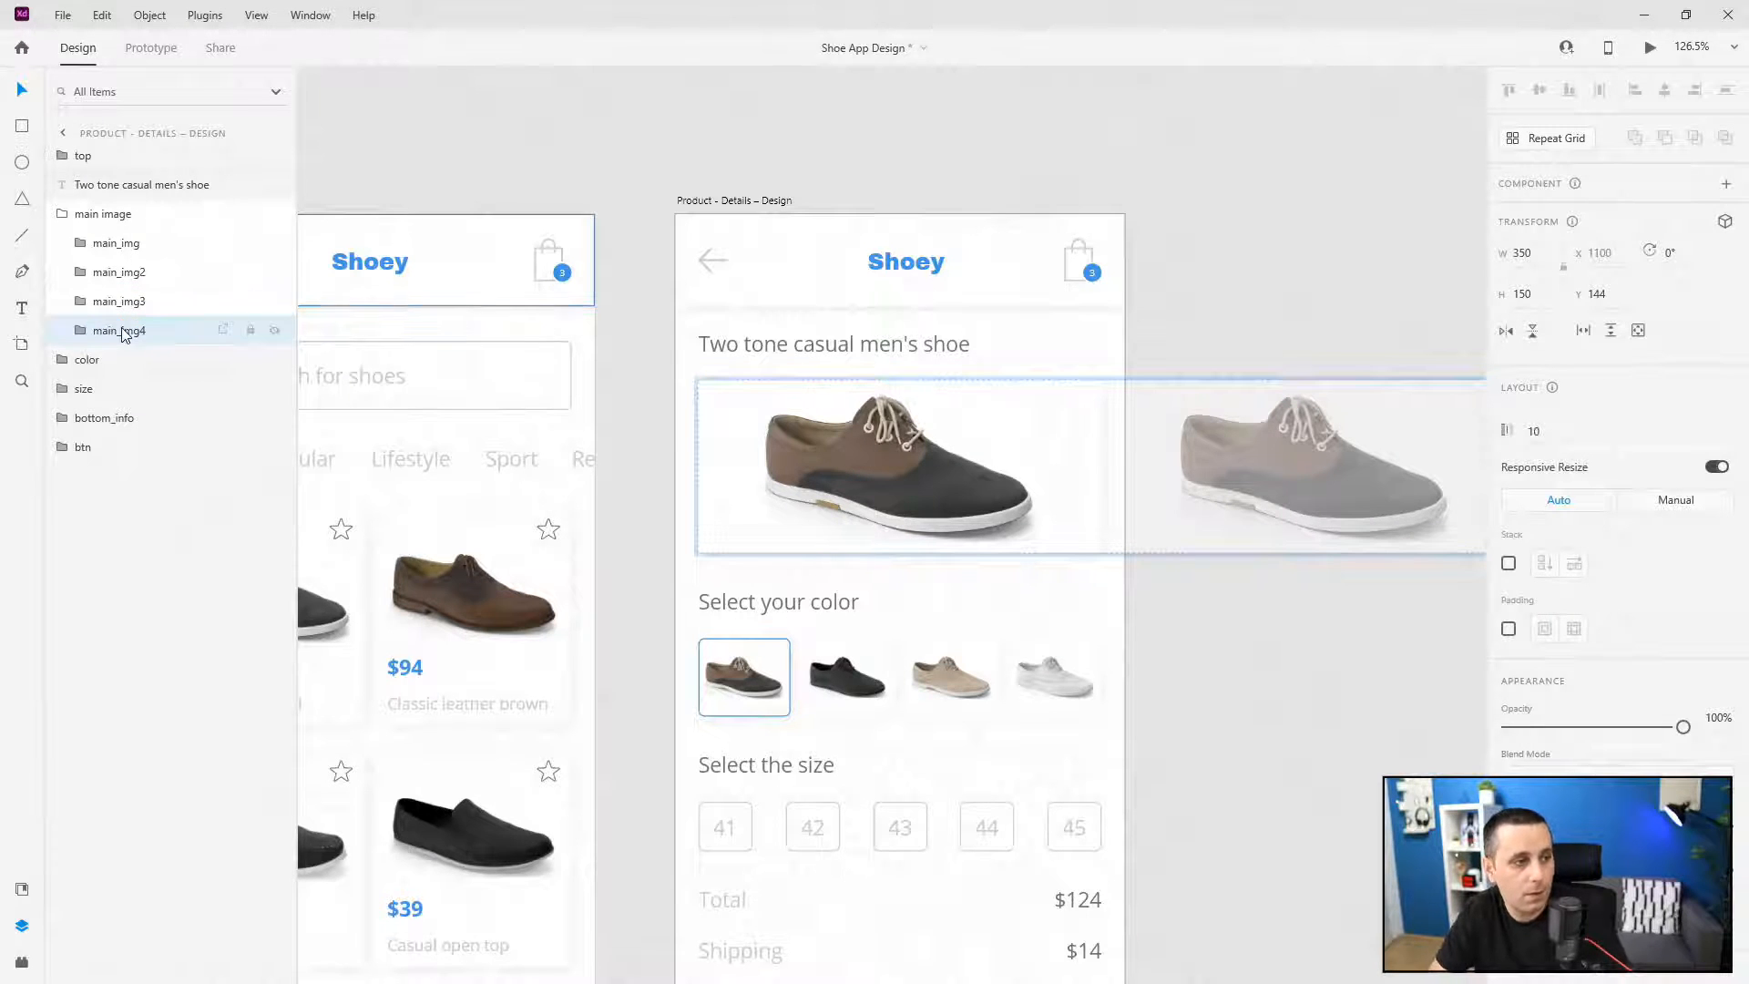
- Duplicate main_img4 within the main image stack and rename the copy main_img5
key(ctrl+d)
double_click(107, 359)
key(Right)
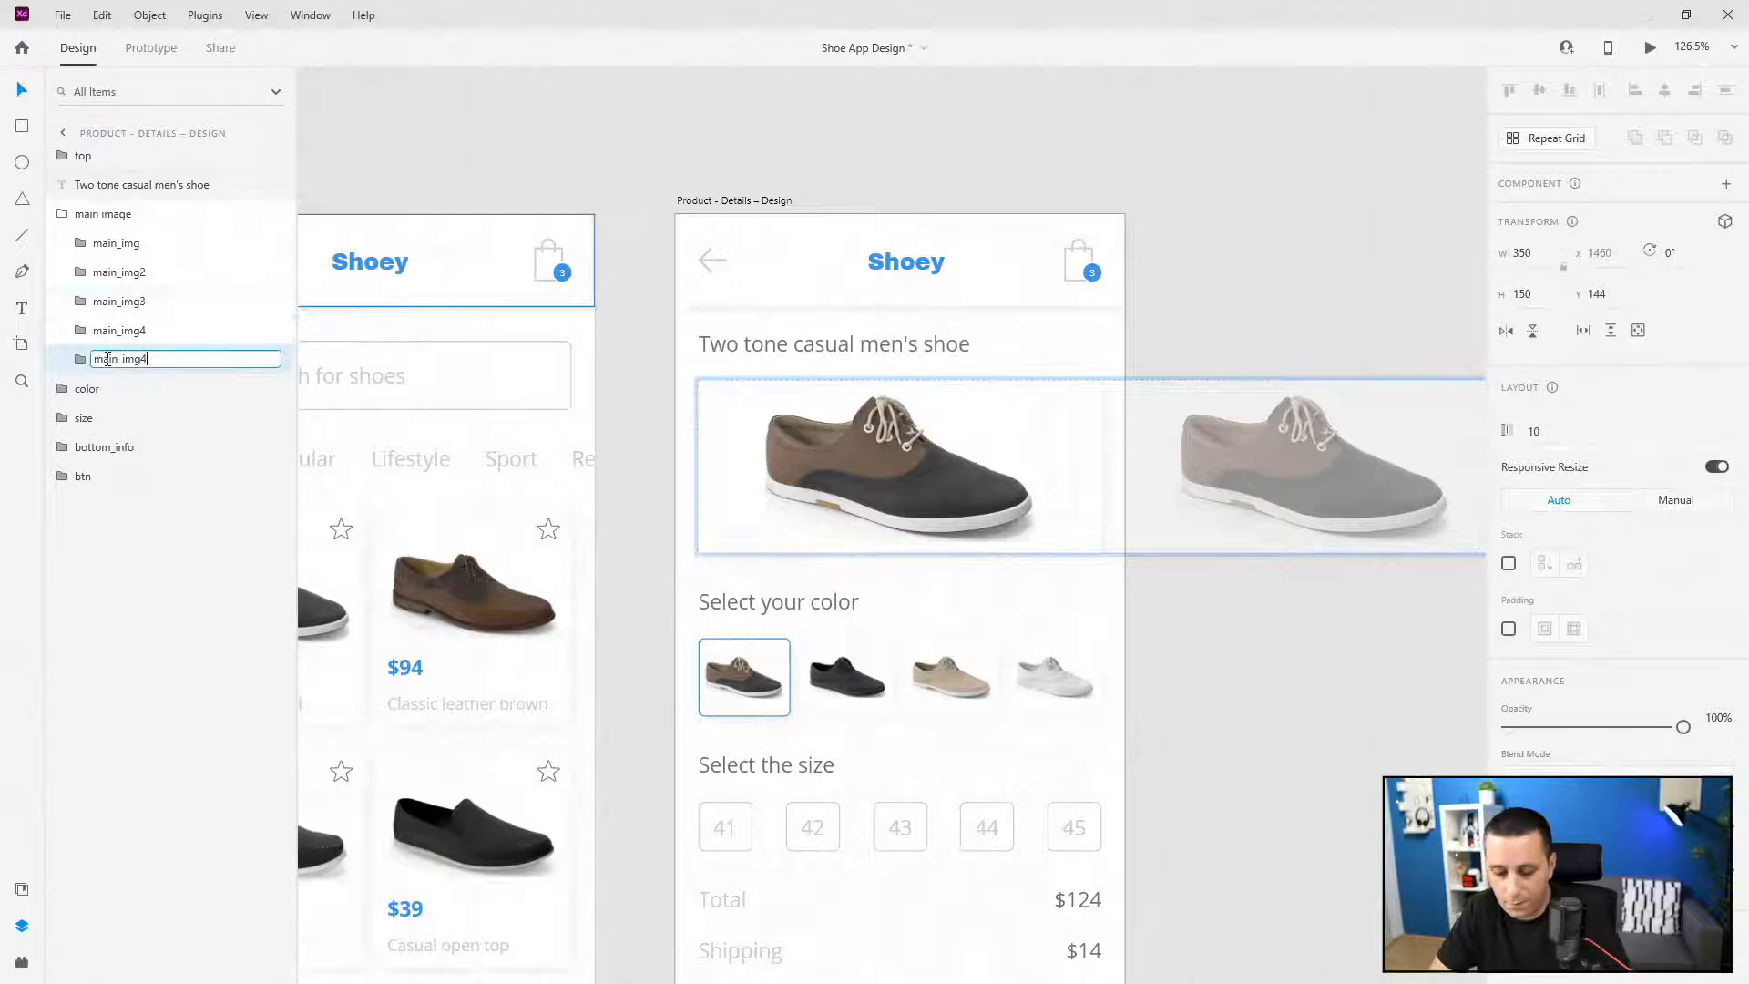
text(5)
key(Return)
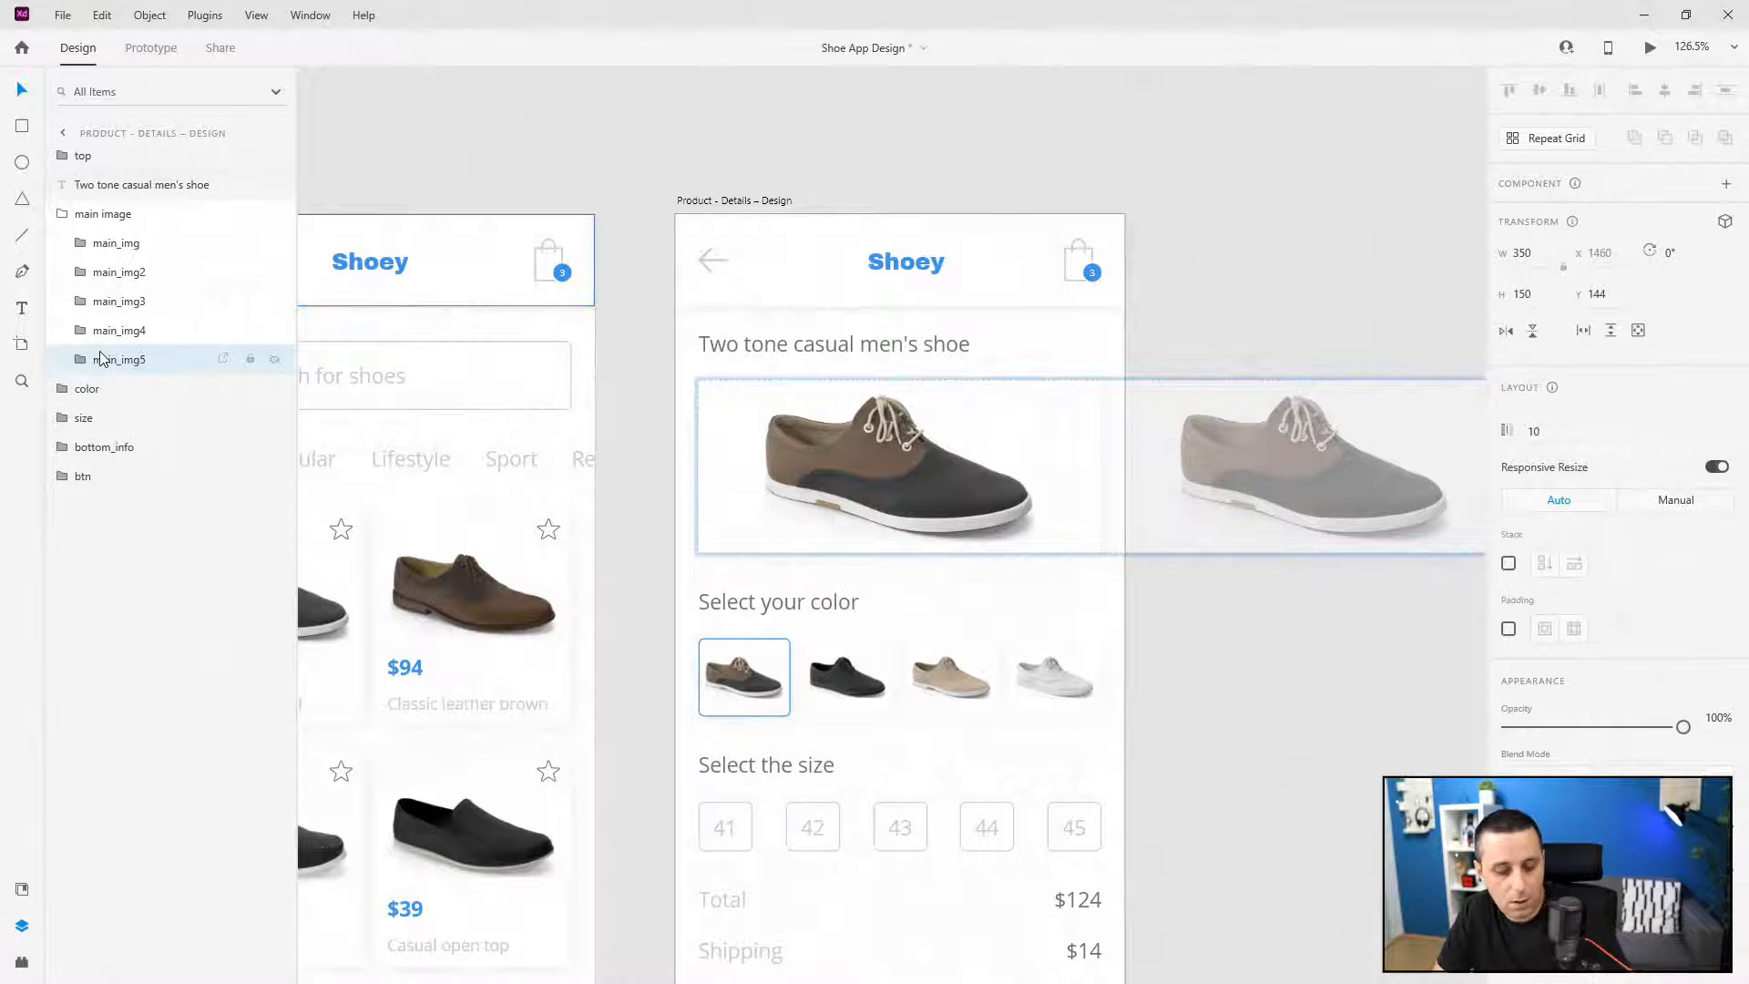
- Duplicate main_img5 within the main image stack and rename the copy main_img6
key(ctrl+d)
double_click(116, 388)
key(Right)
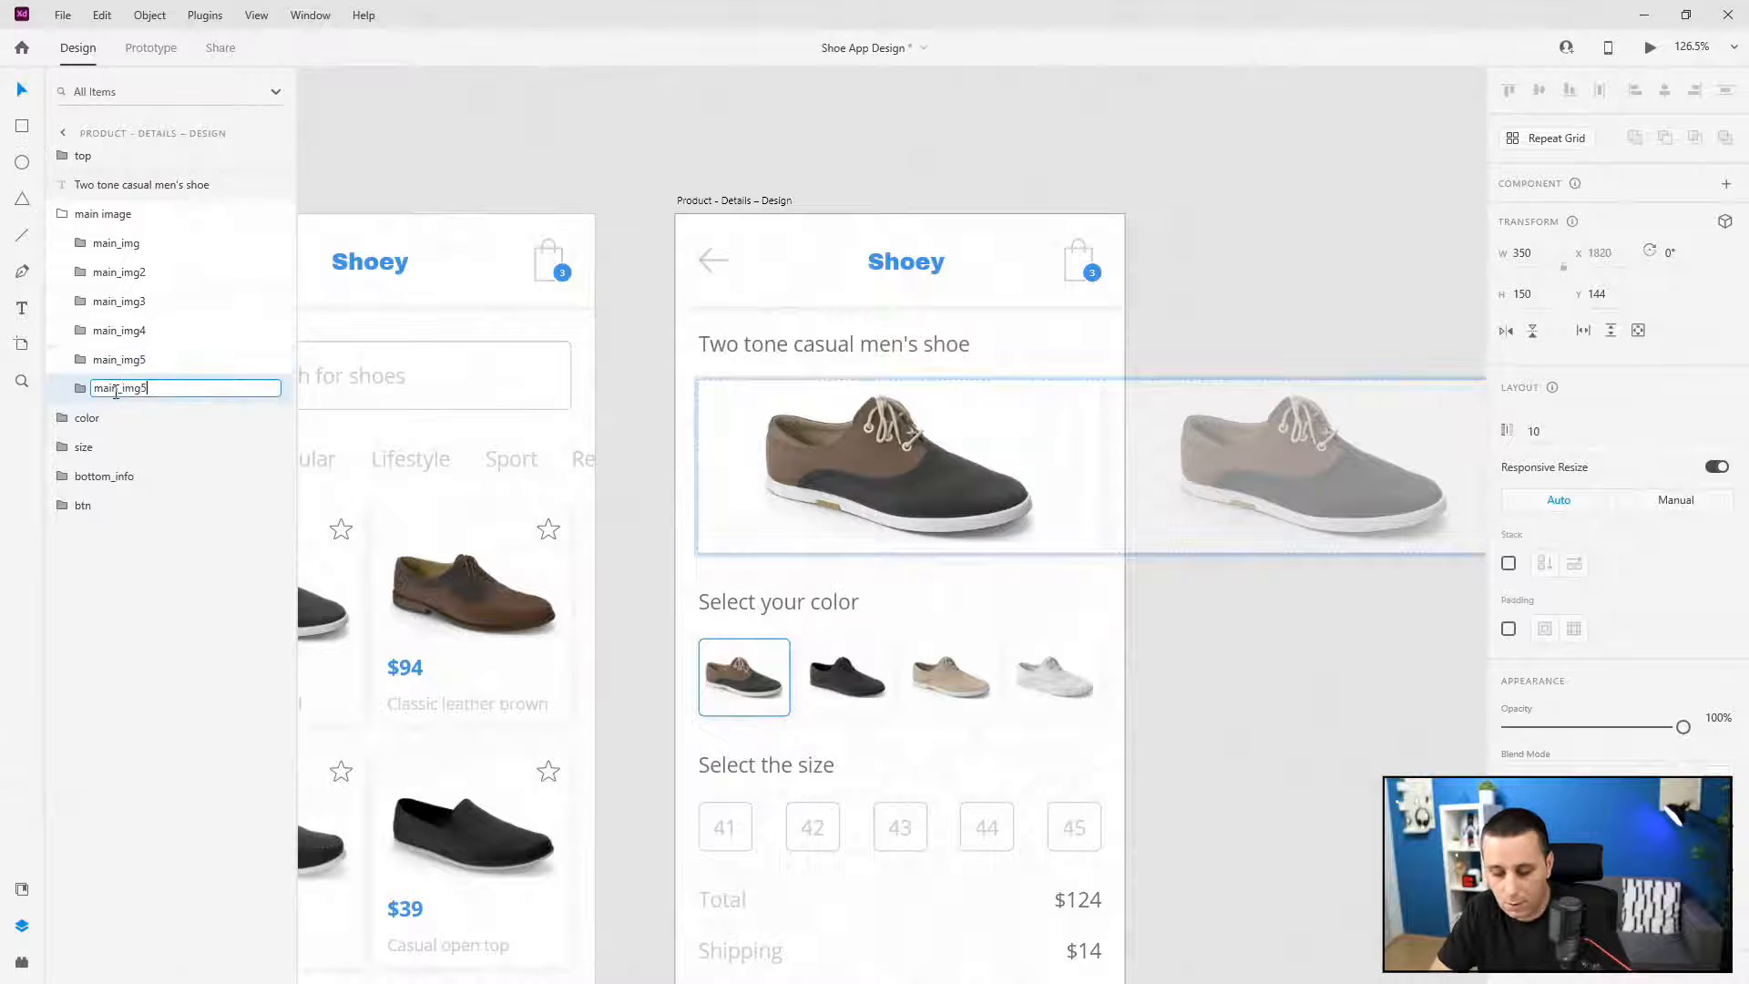
key(BackSpace)
text(6)
key(Return)
- Make the main image stack a horizontal scroll group and extend its viewport to the artboard's left edge, 390 wide at X 0
scroll(903, 370, down, 5)
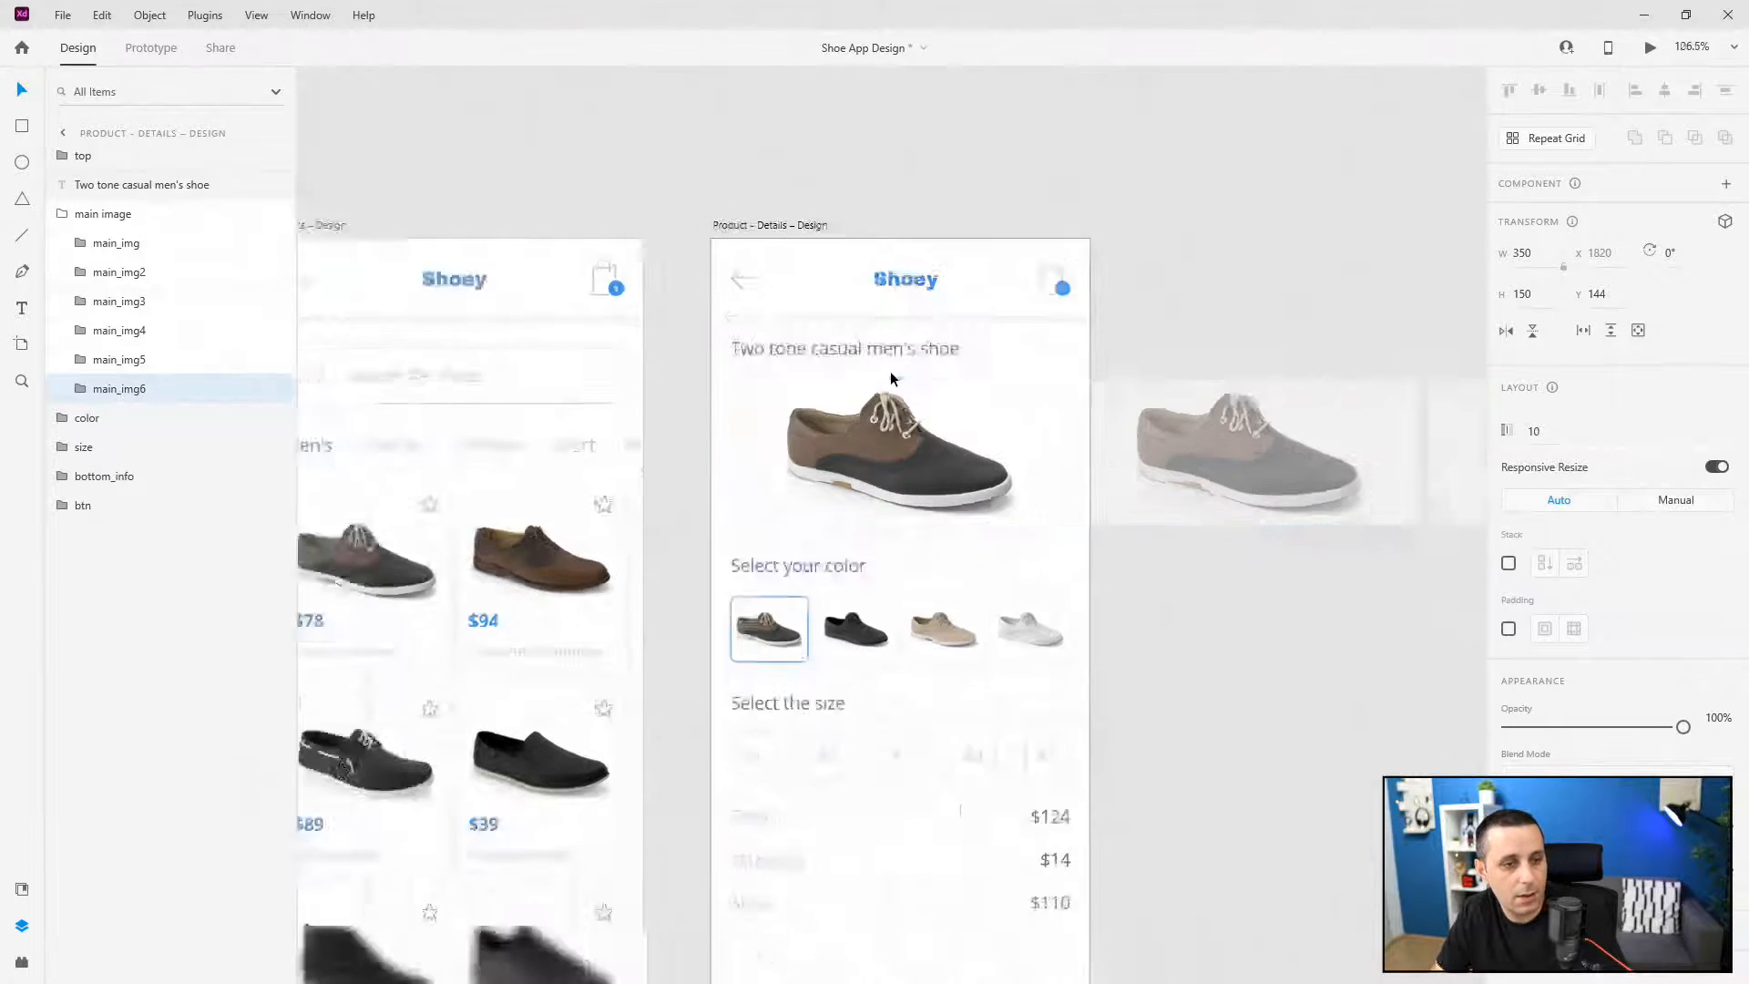
drag(1425, 625, 993, 585)
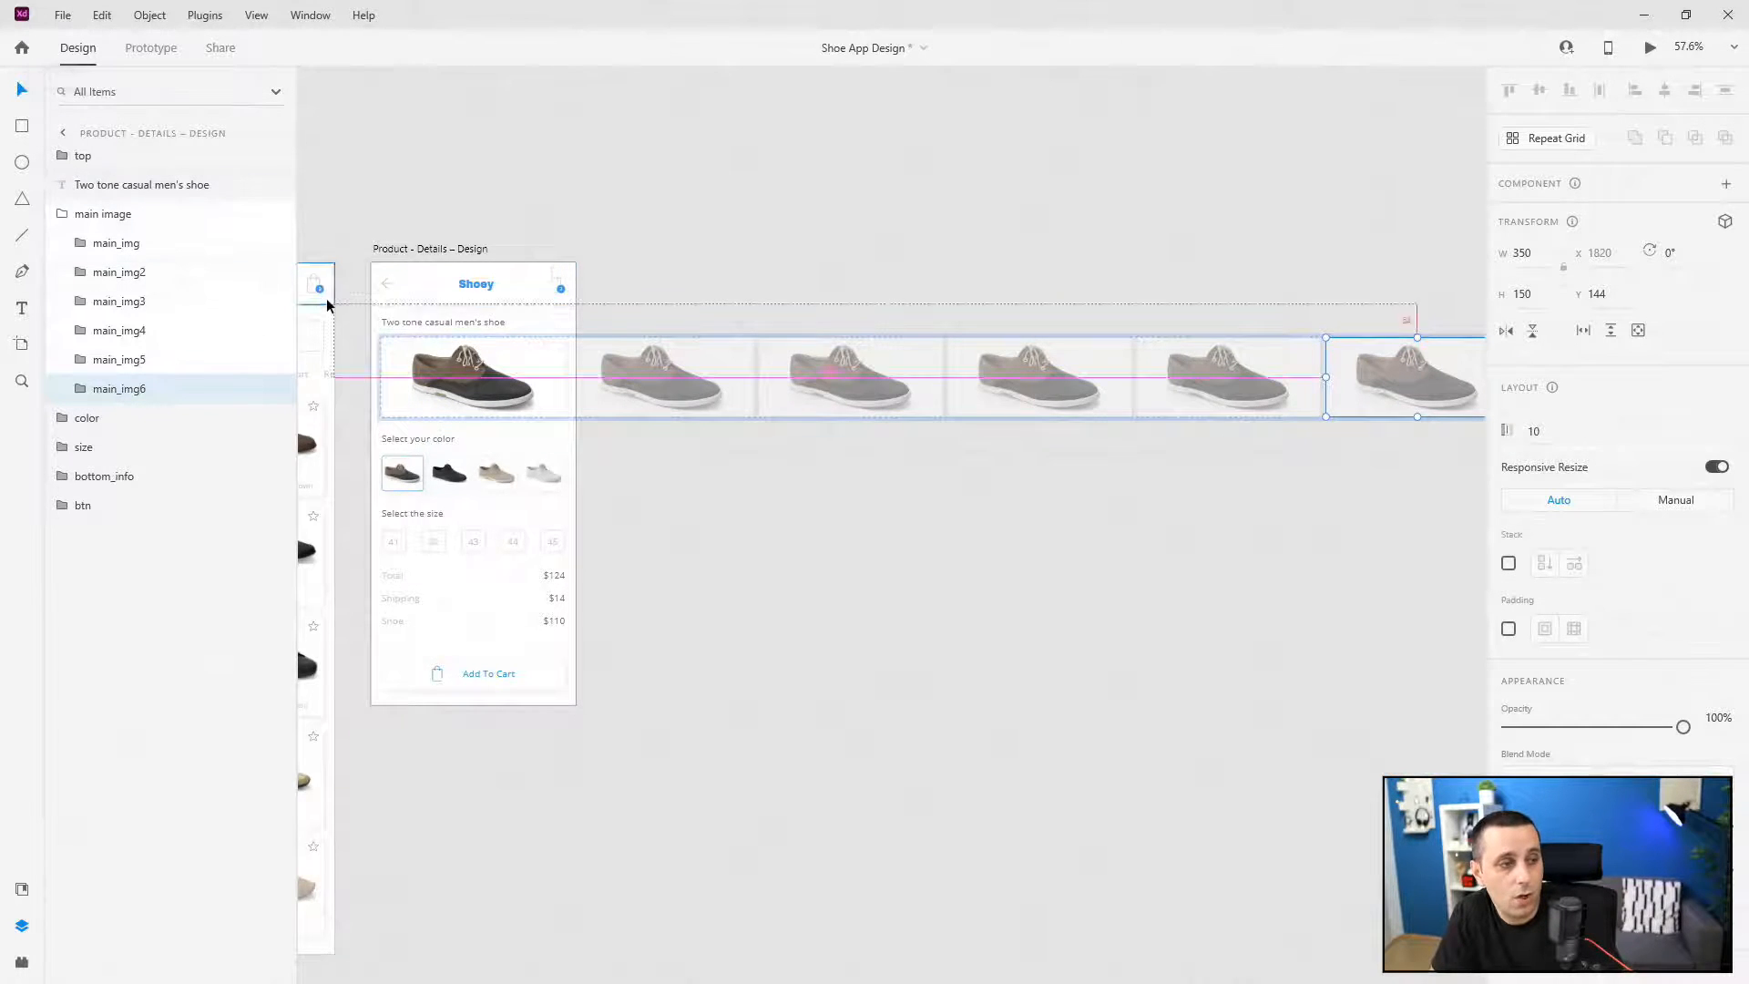
scroll(401, 375, up, 5)
scroll(477, 377, up, 1)
click(128, 214)
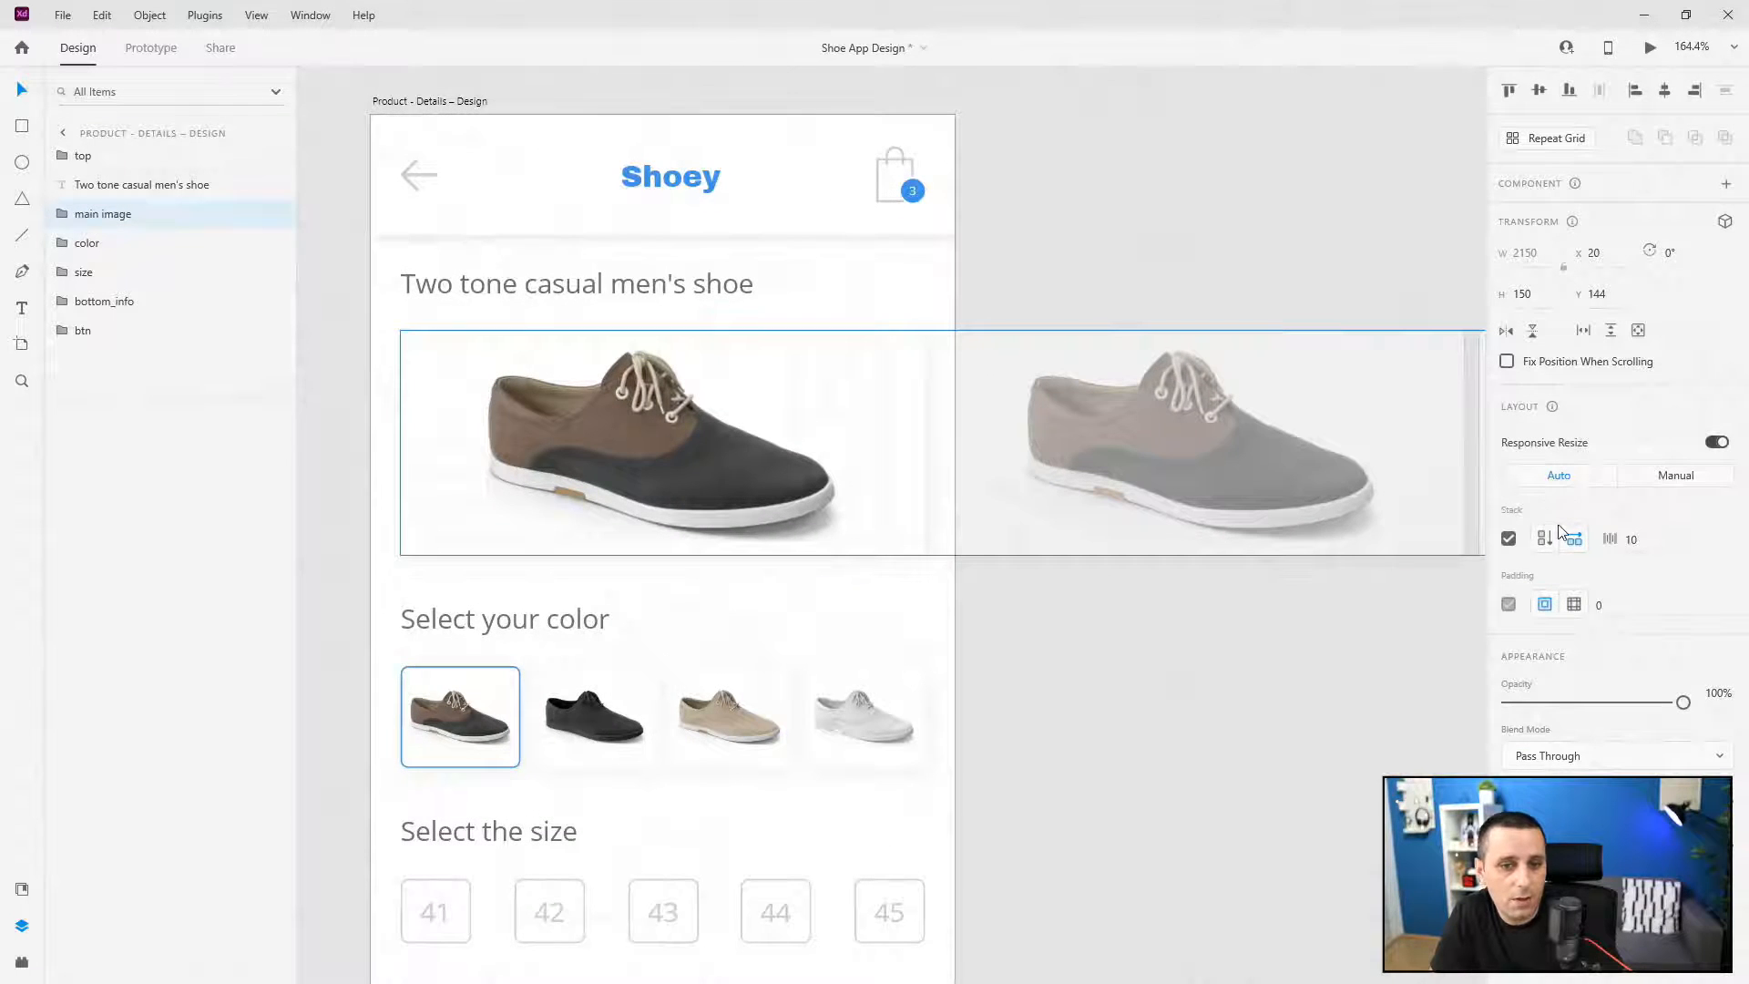
click(1583, 331)
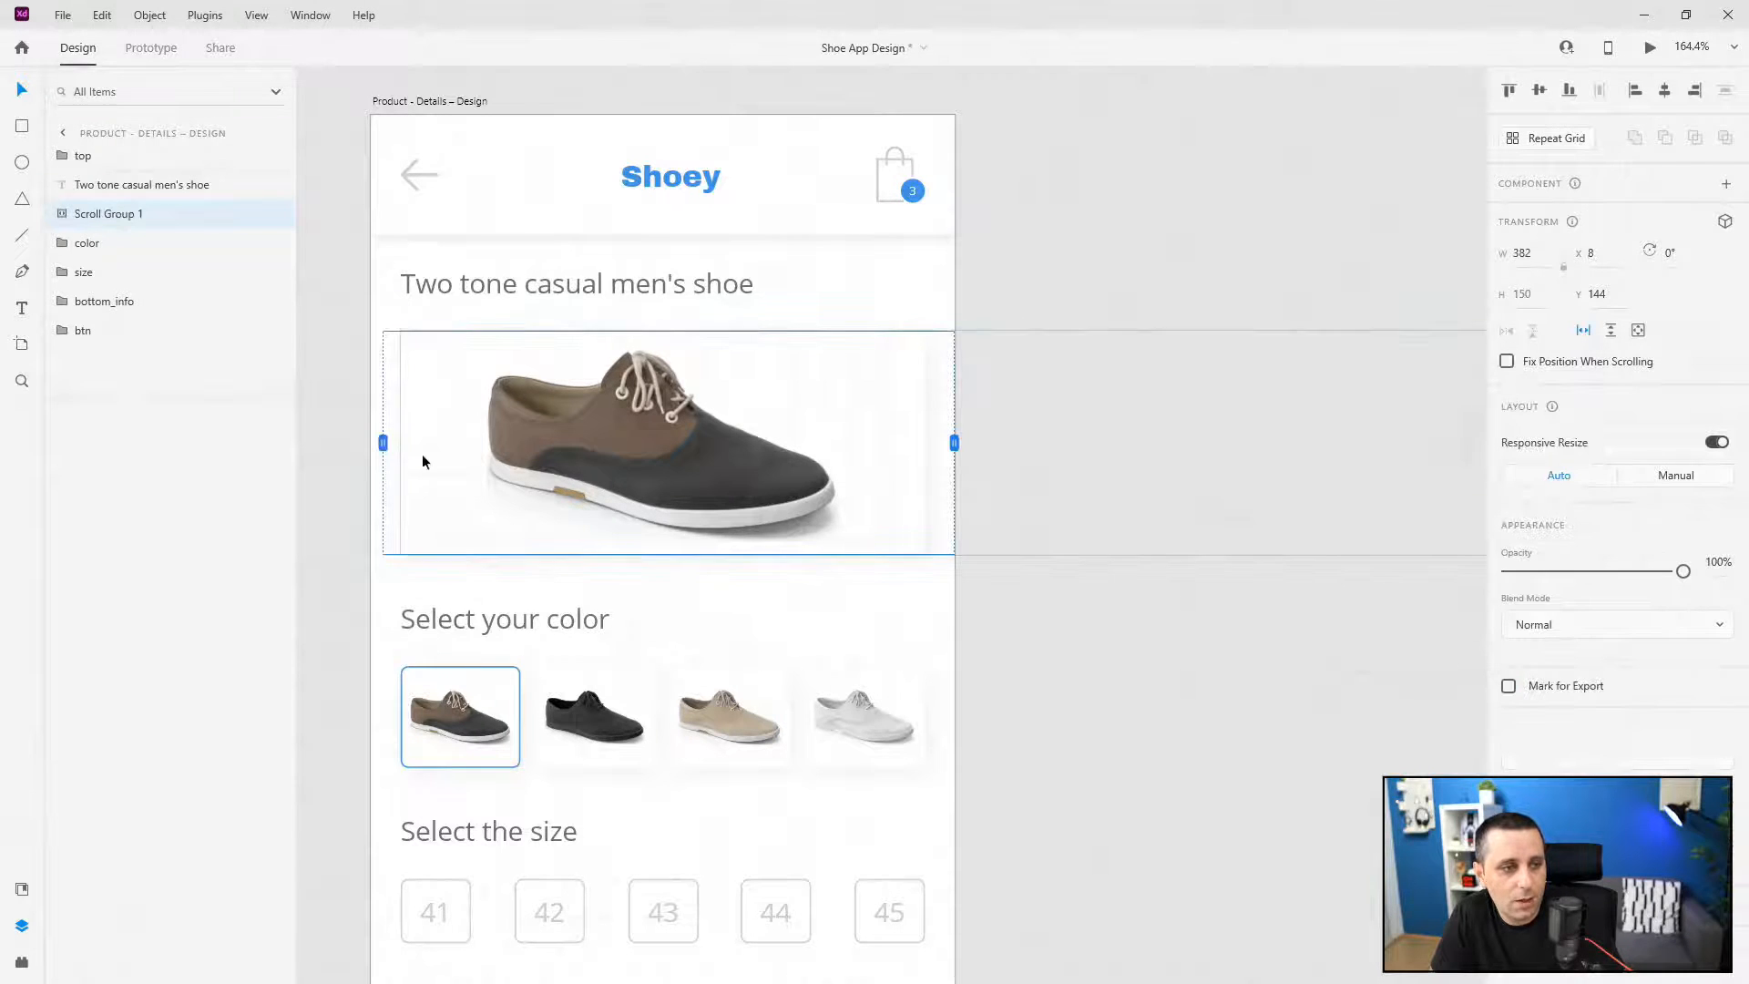
drag(383, 443, 371, 443)
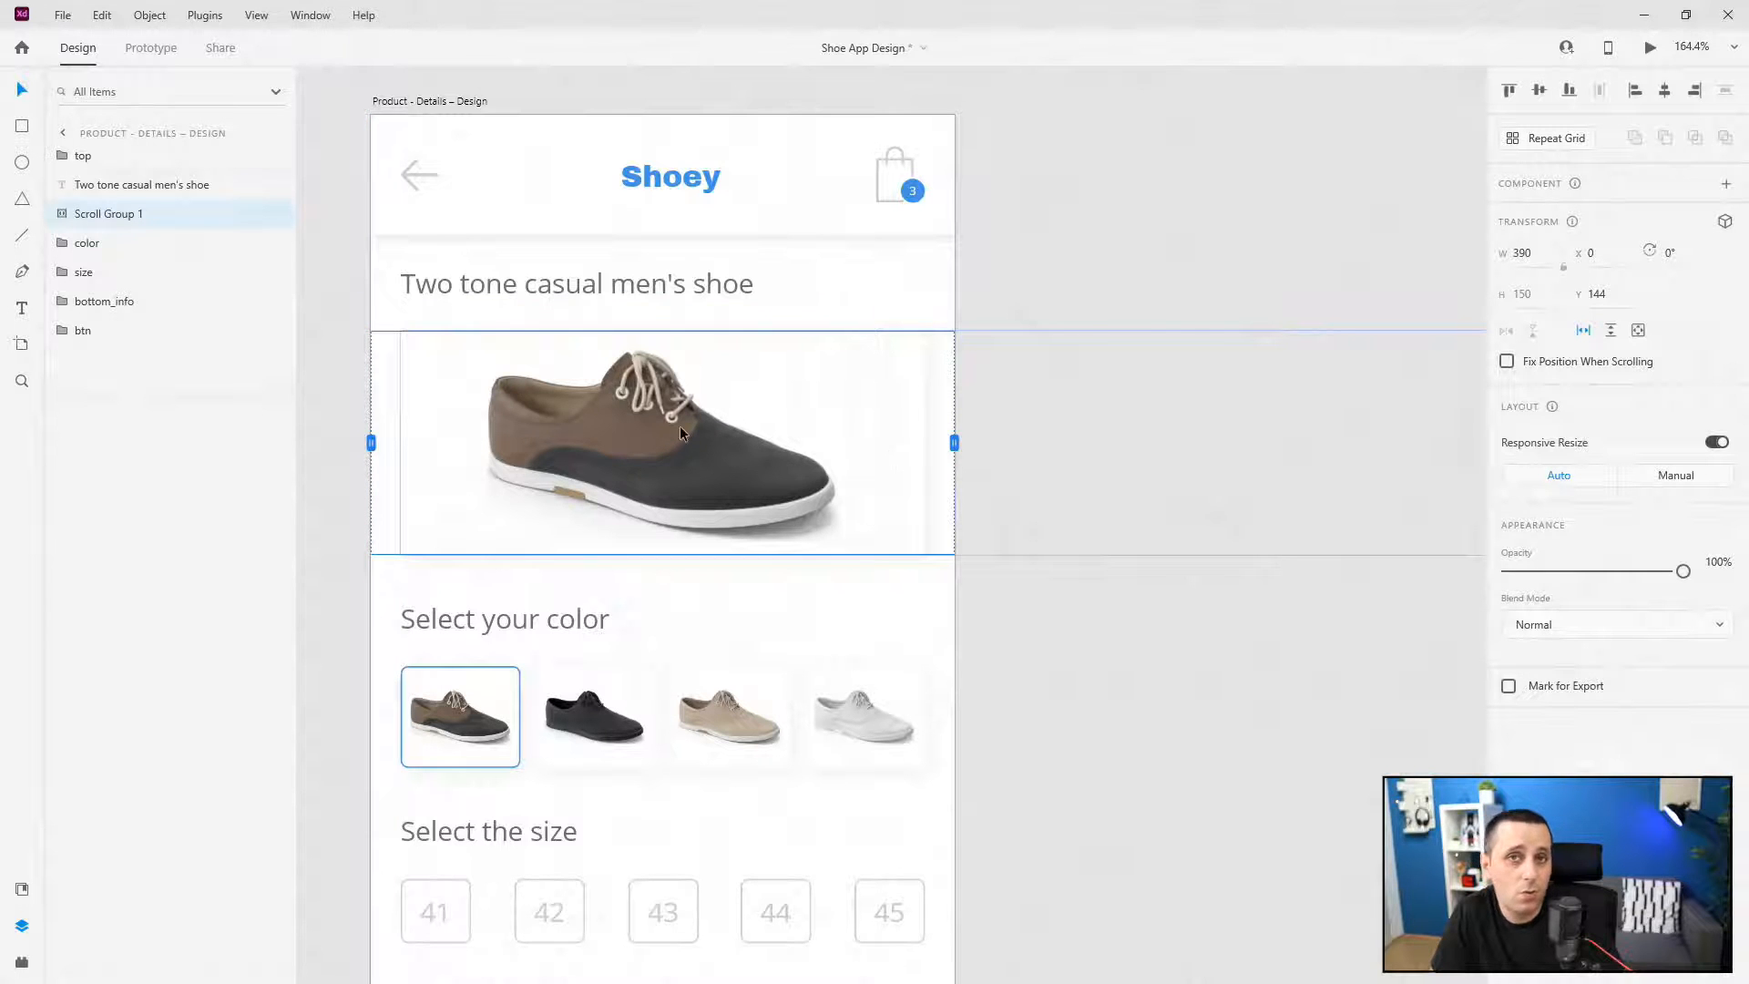
- Preview the product details screen, swipe through the main image carousel and close the preview
scroll(997, 487, down, 6)
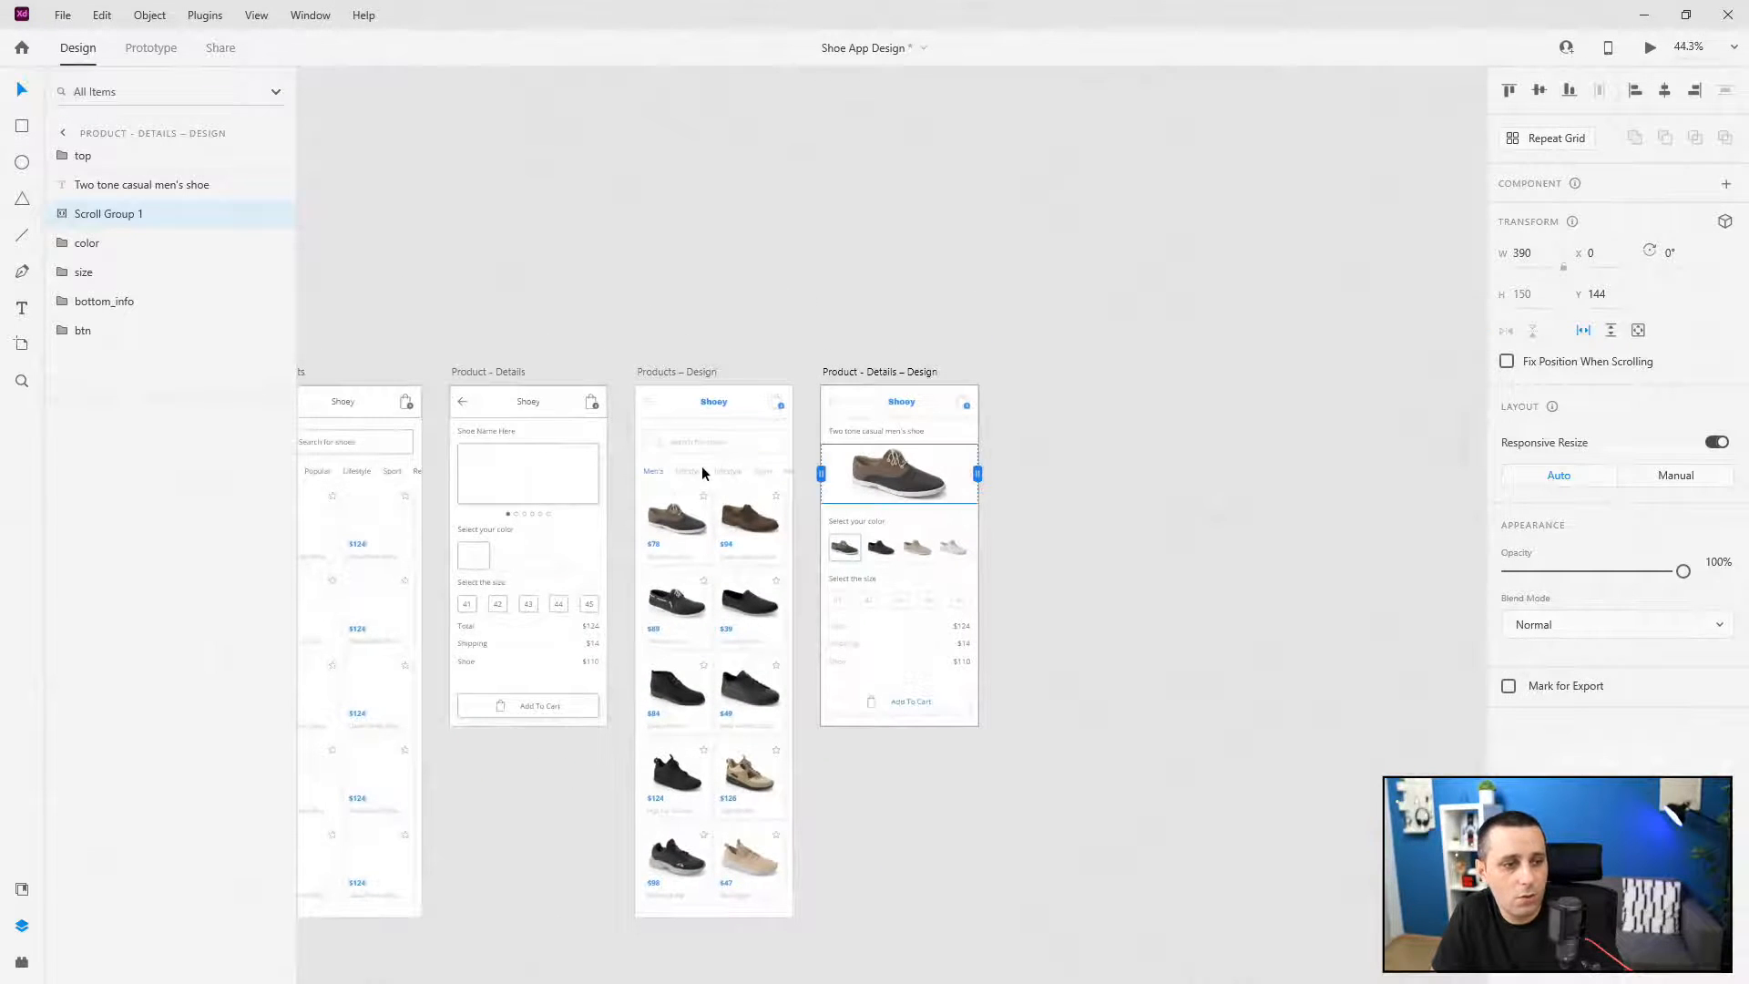
click(1650, 48)
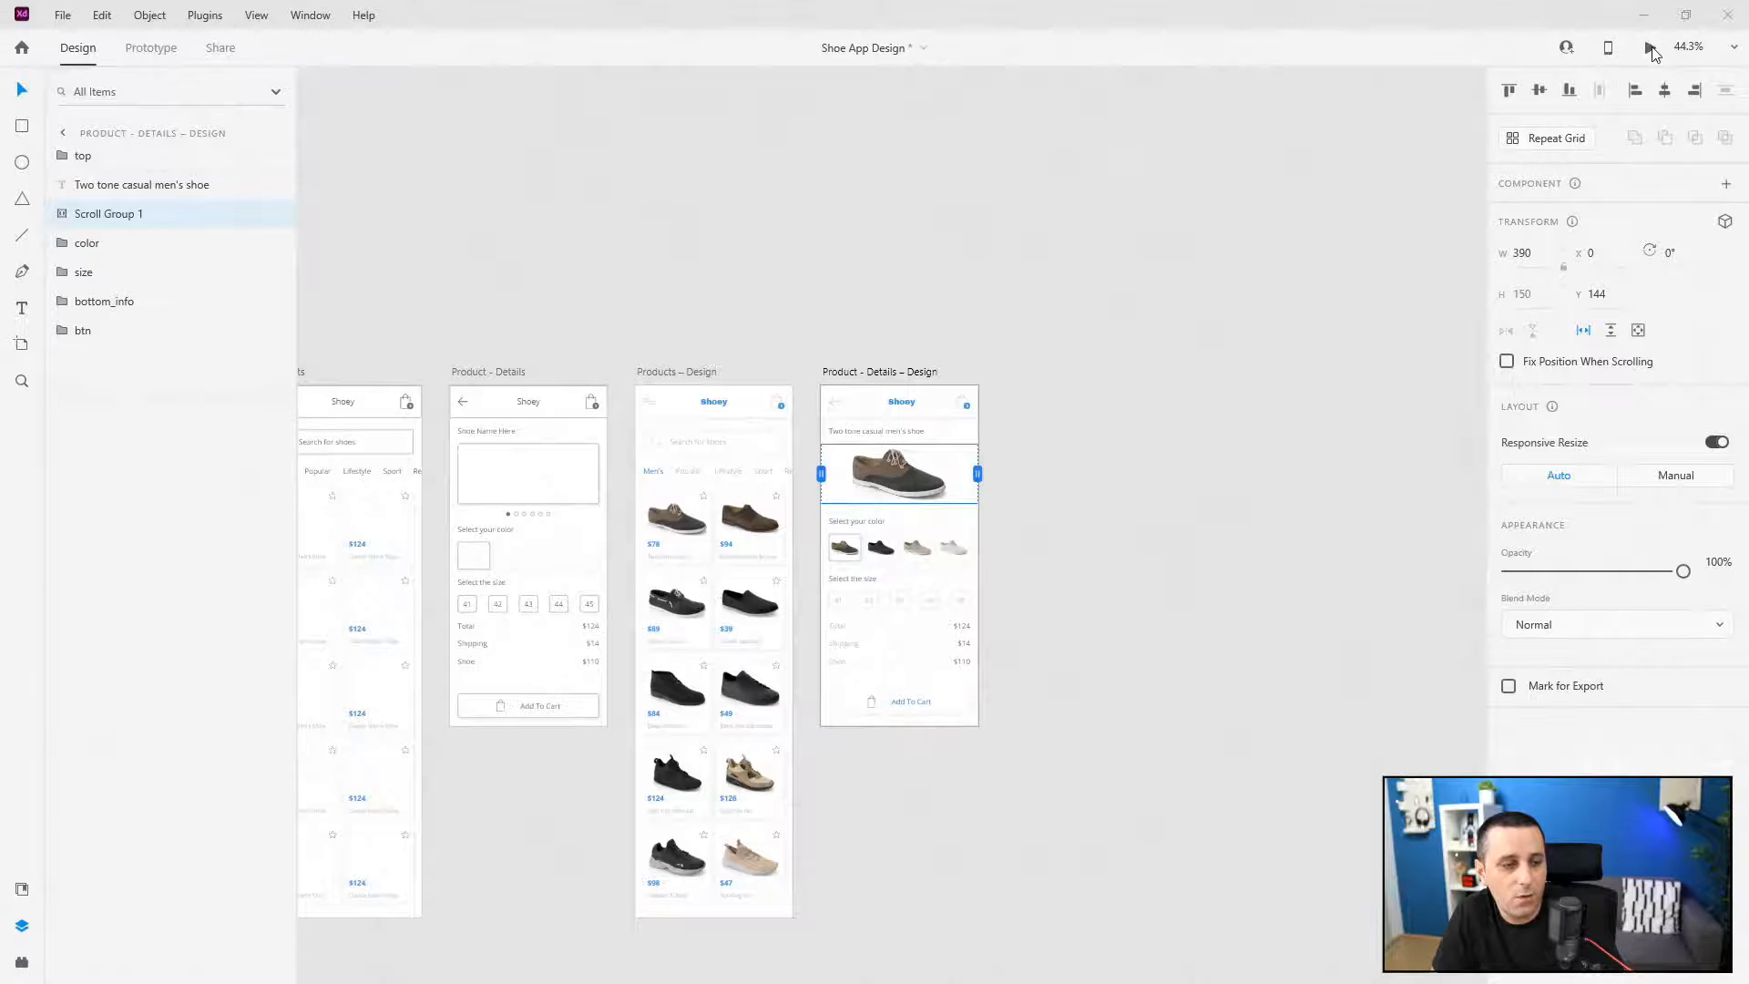
drag(429, 302, 929, 269)
drag(612, 294, 963, 312)
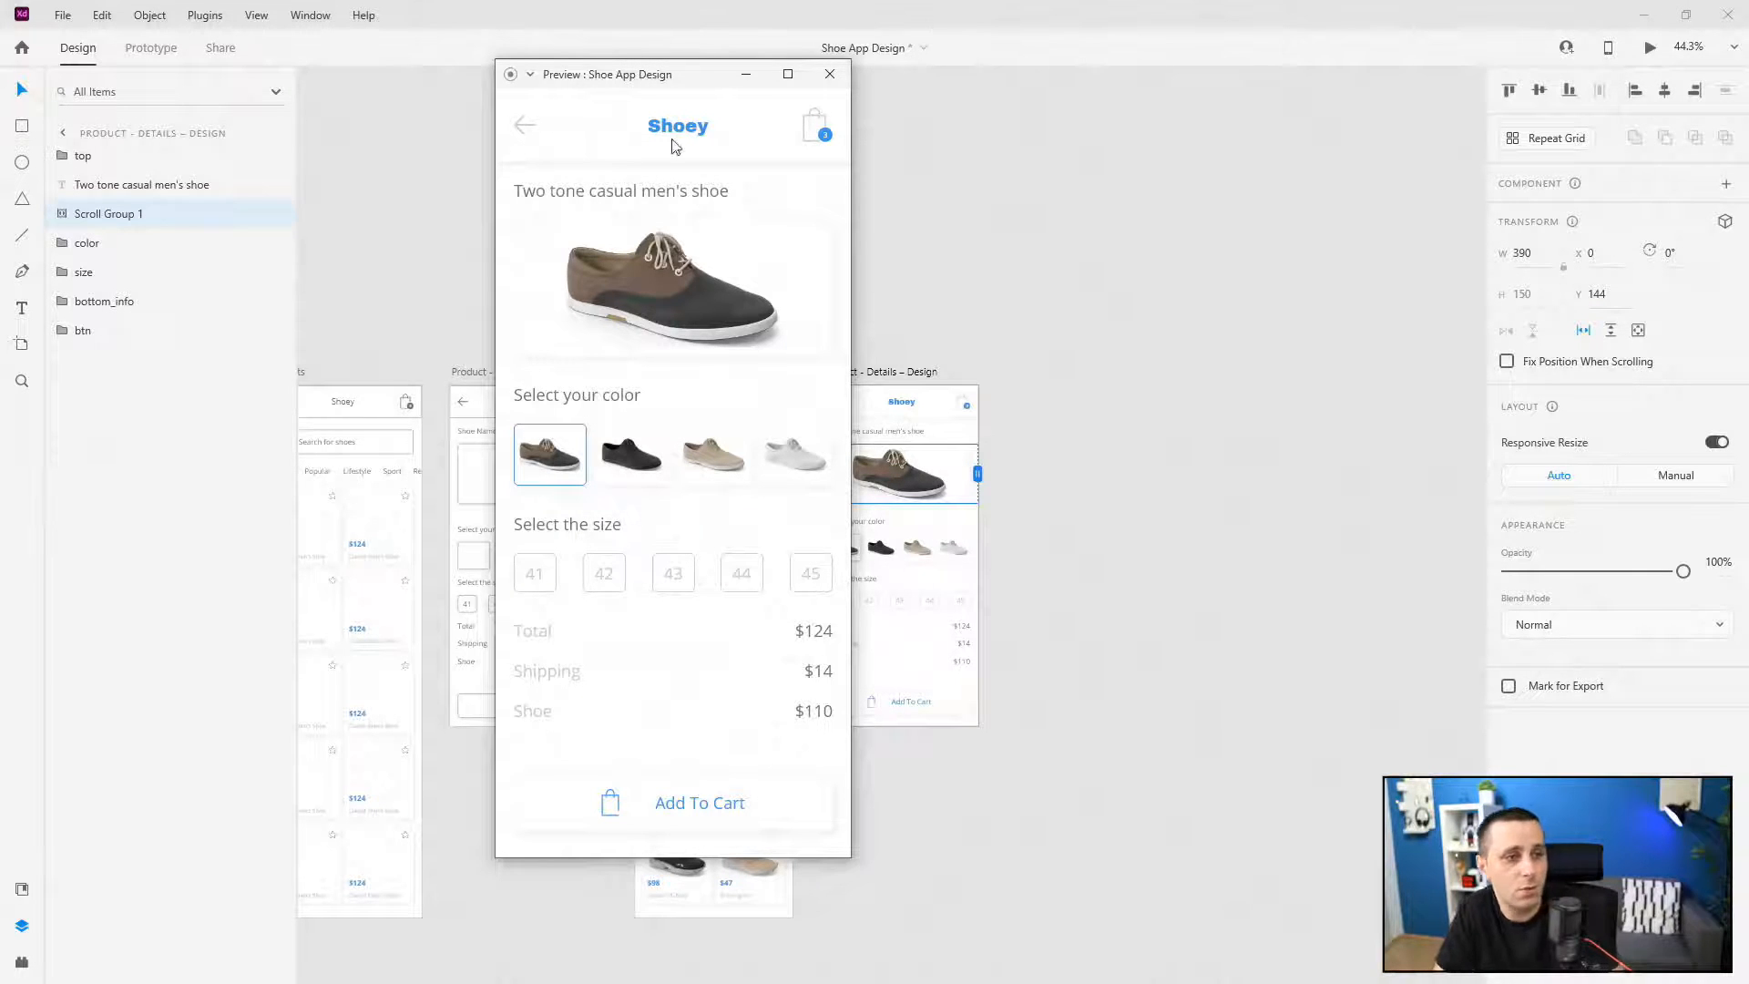
drag(620, 273, 664, 293)
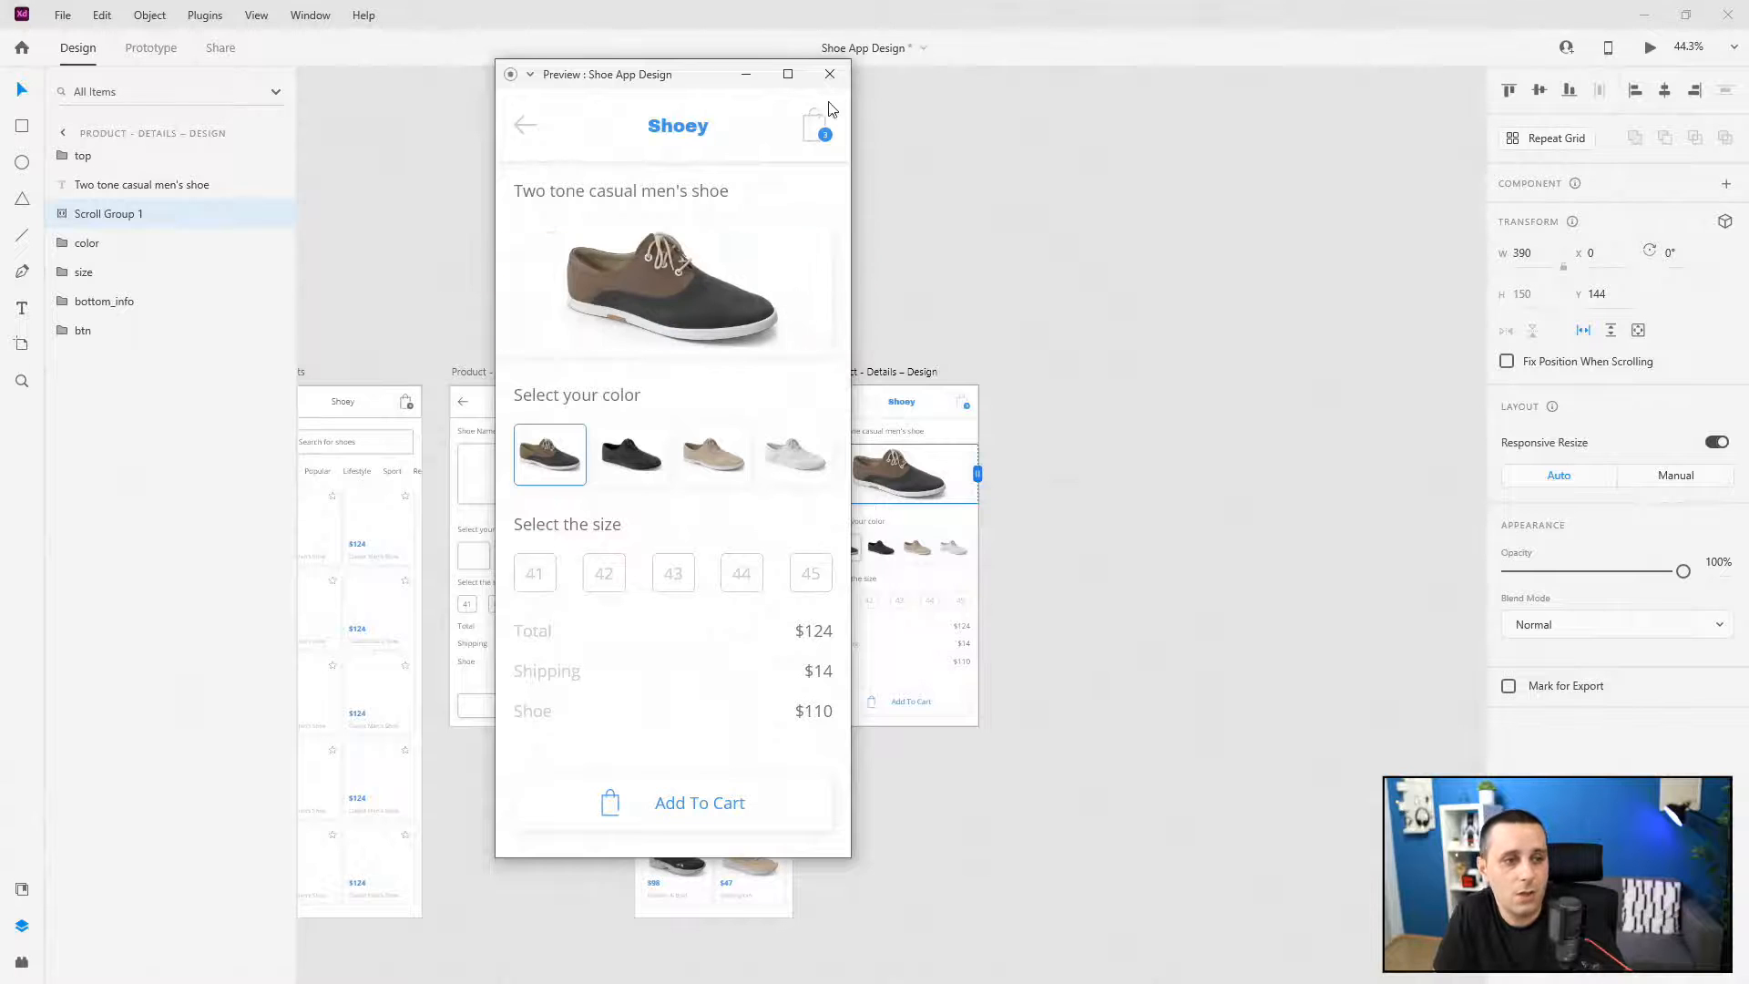
click(829, 74)
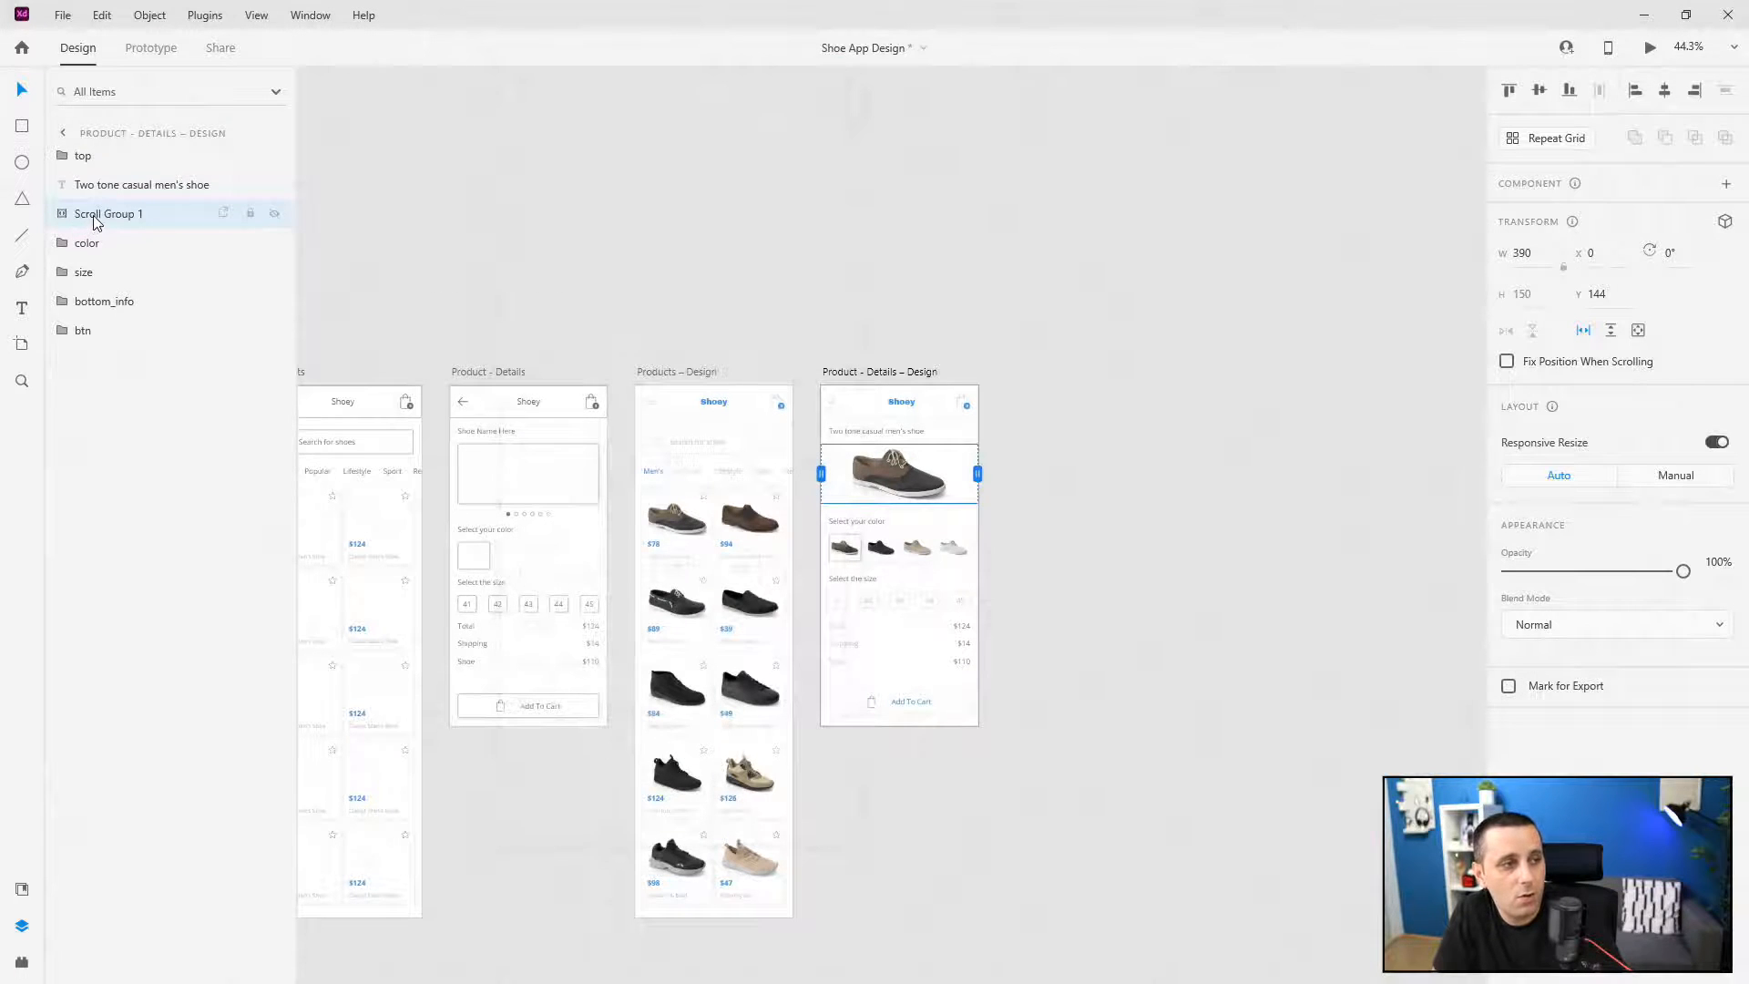
- Rename the scroll group around the shoe images as "main image", copying the name of the group inside it
click(53, 213)
double_click(112, 244)
key(ctrl+c)
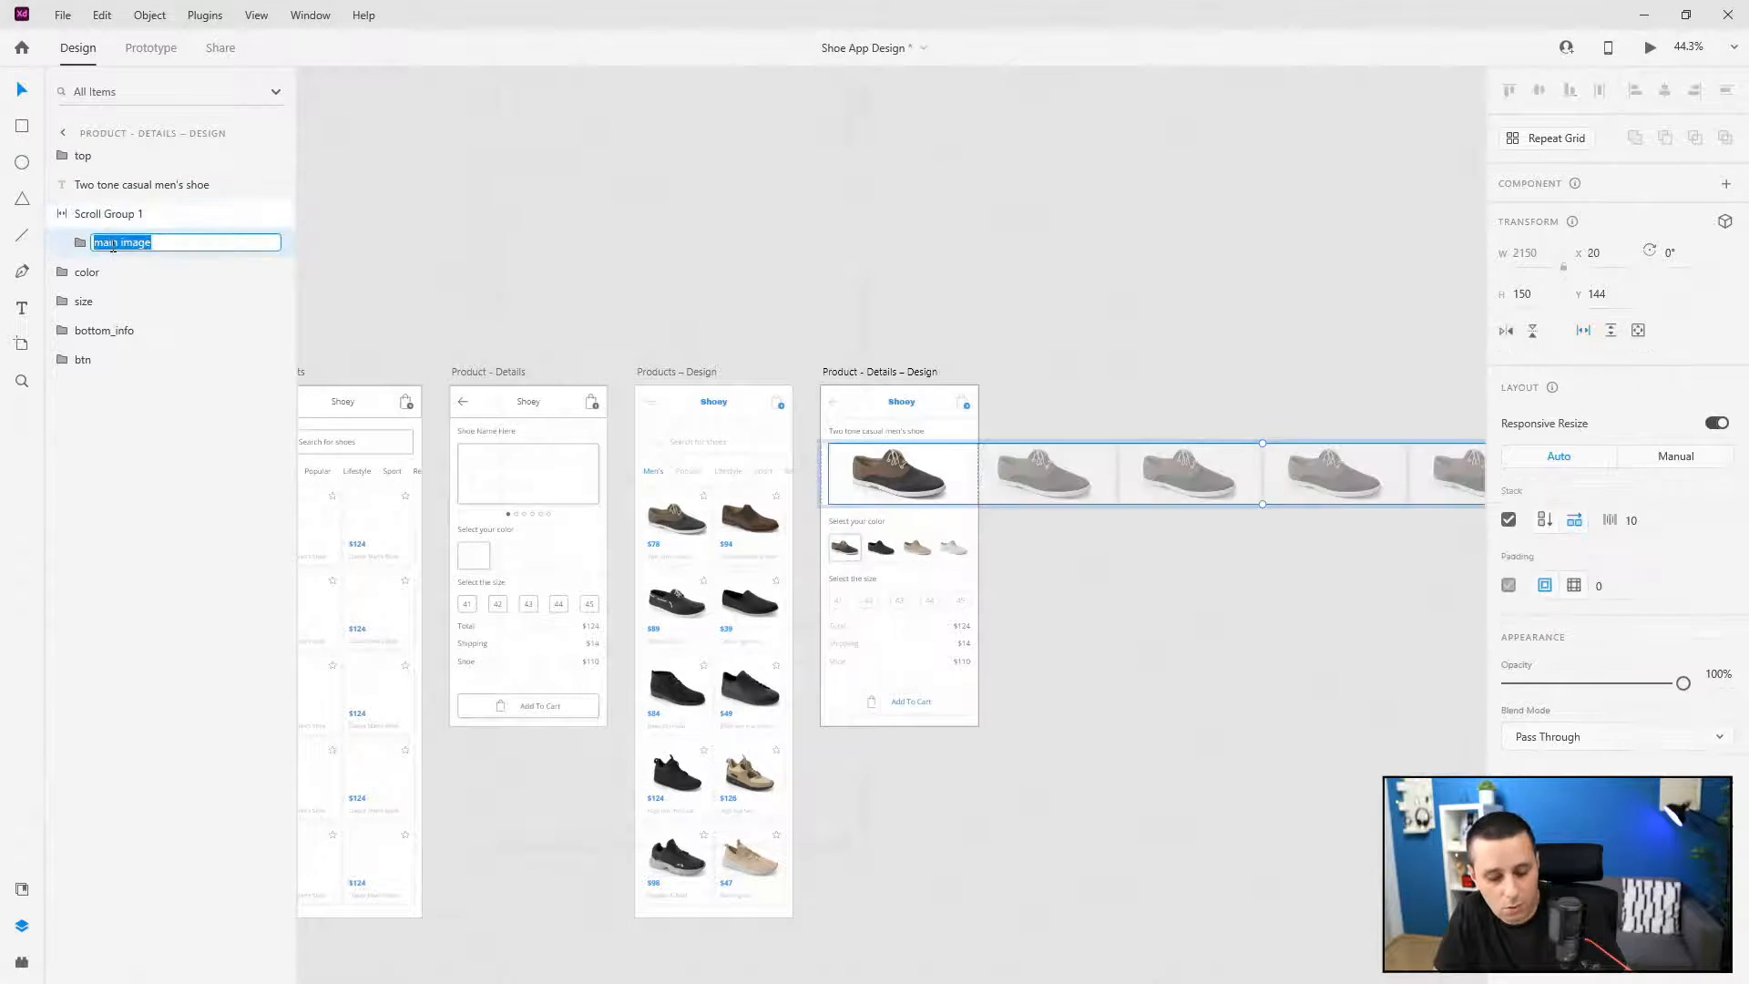
double_click(109, 214)
key(ctrl+v)
key(Return)
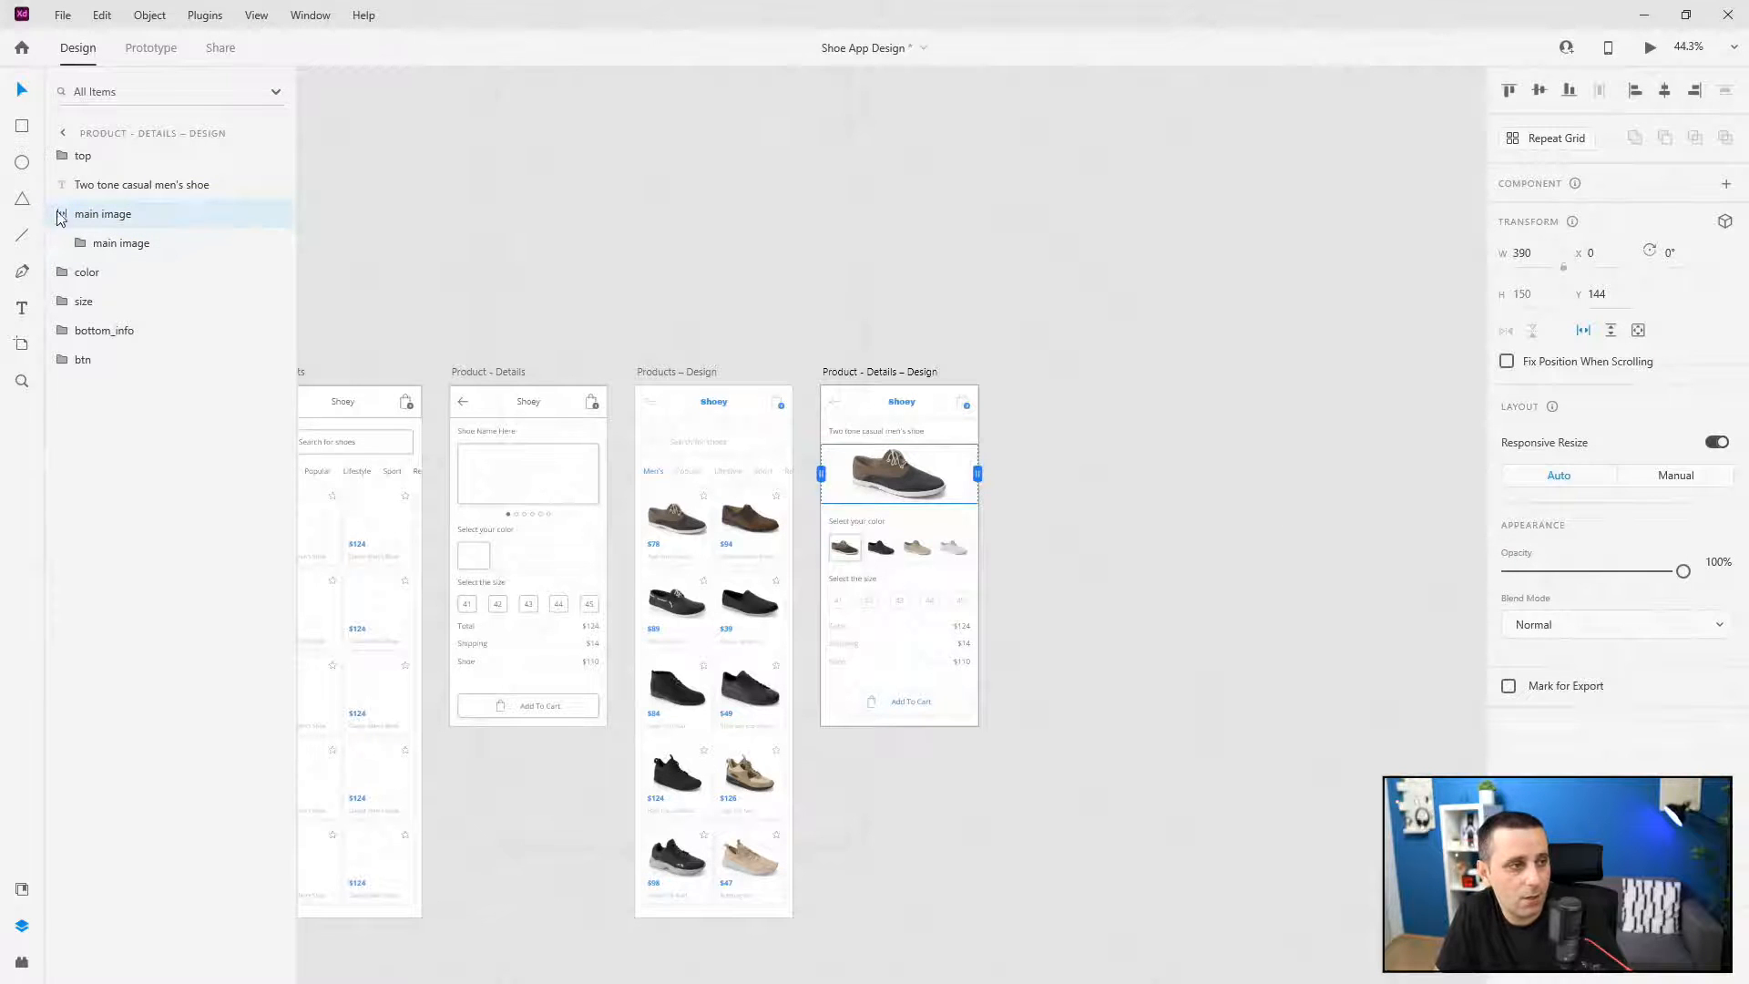
- Replace the picture in main_img2 with the two-tone-side file from the Main shoe folder in File Explorer
click(144, 242)
click(82, 242)
click(121, 273)
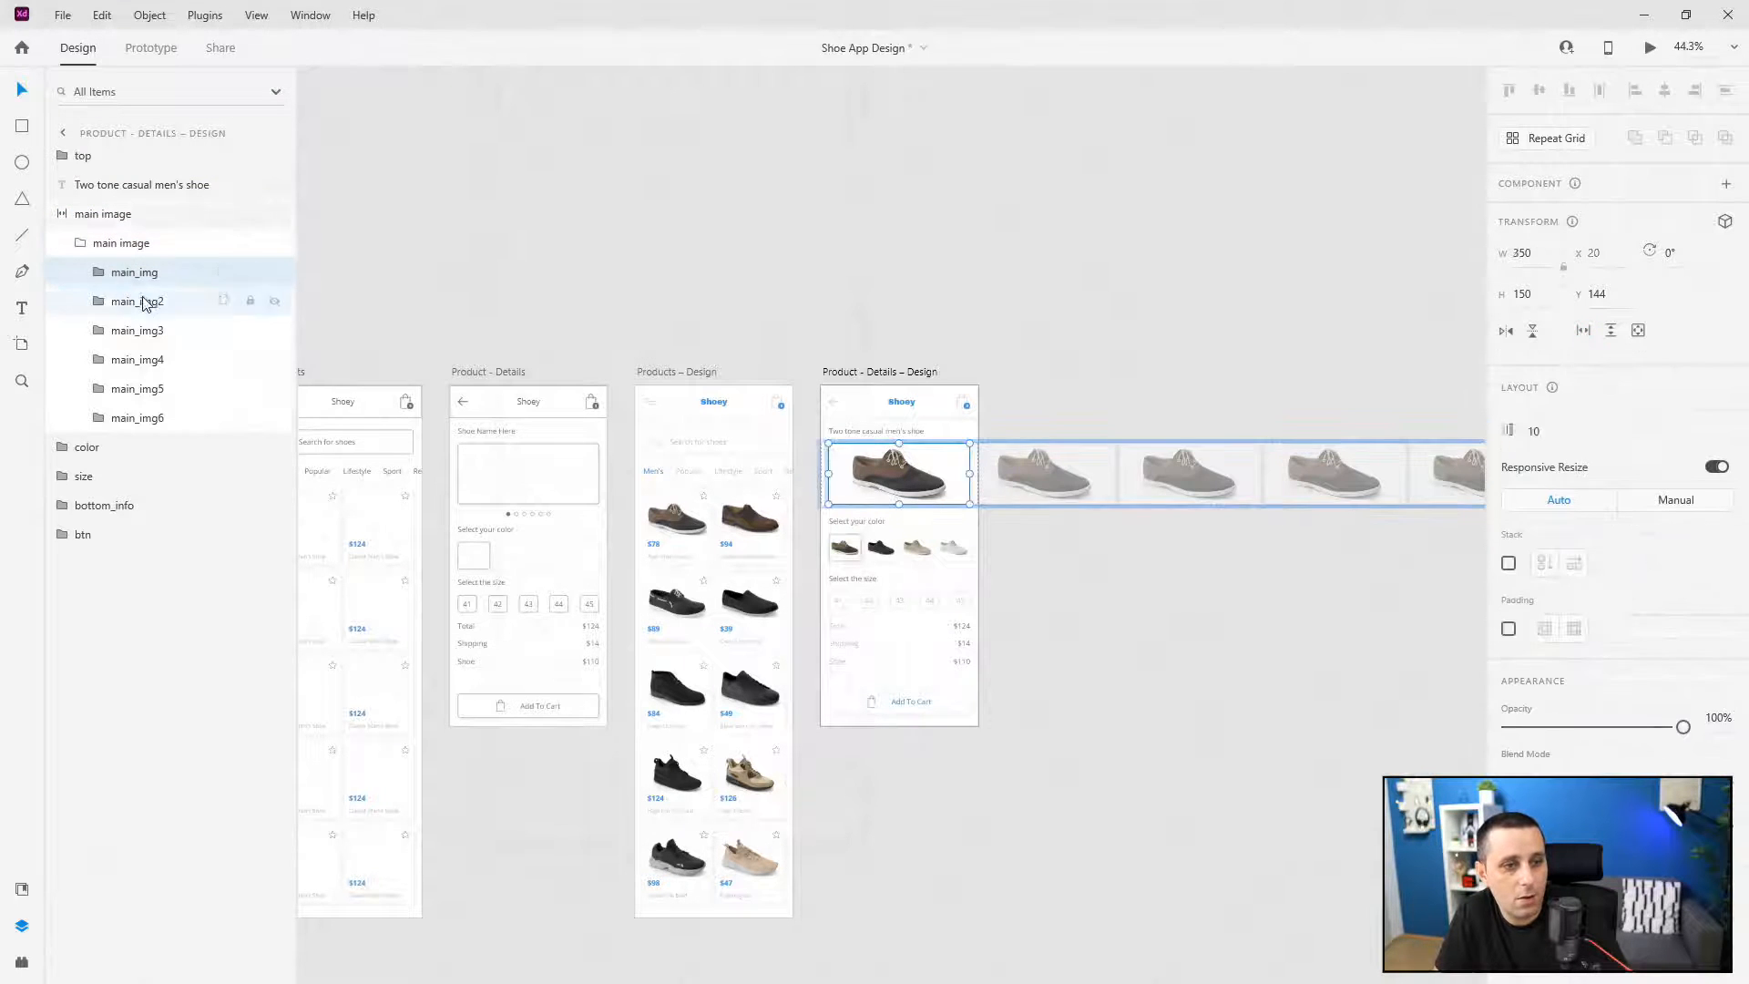
click(141, 300)
scroll(1237, 525, up, 5)
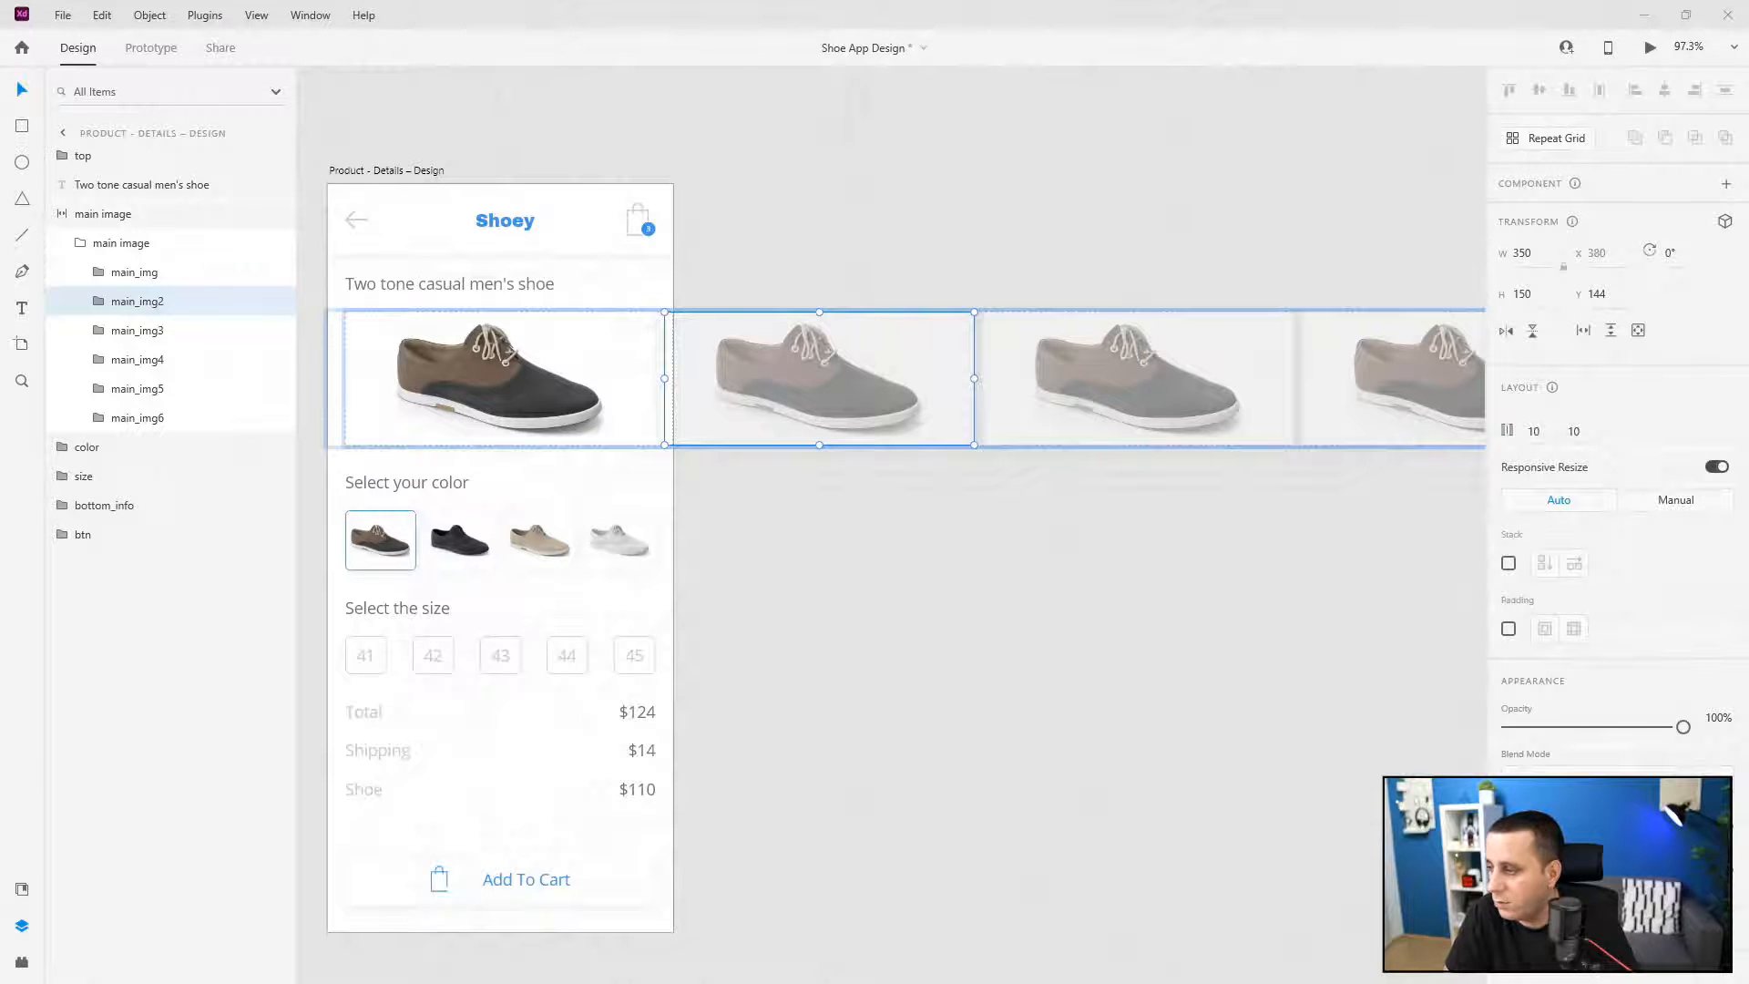
drag(1748, 365, 838, 317)
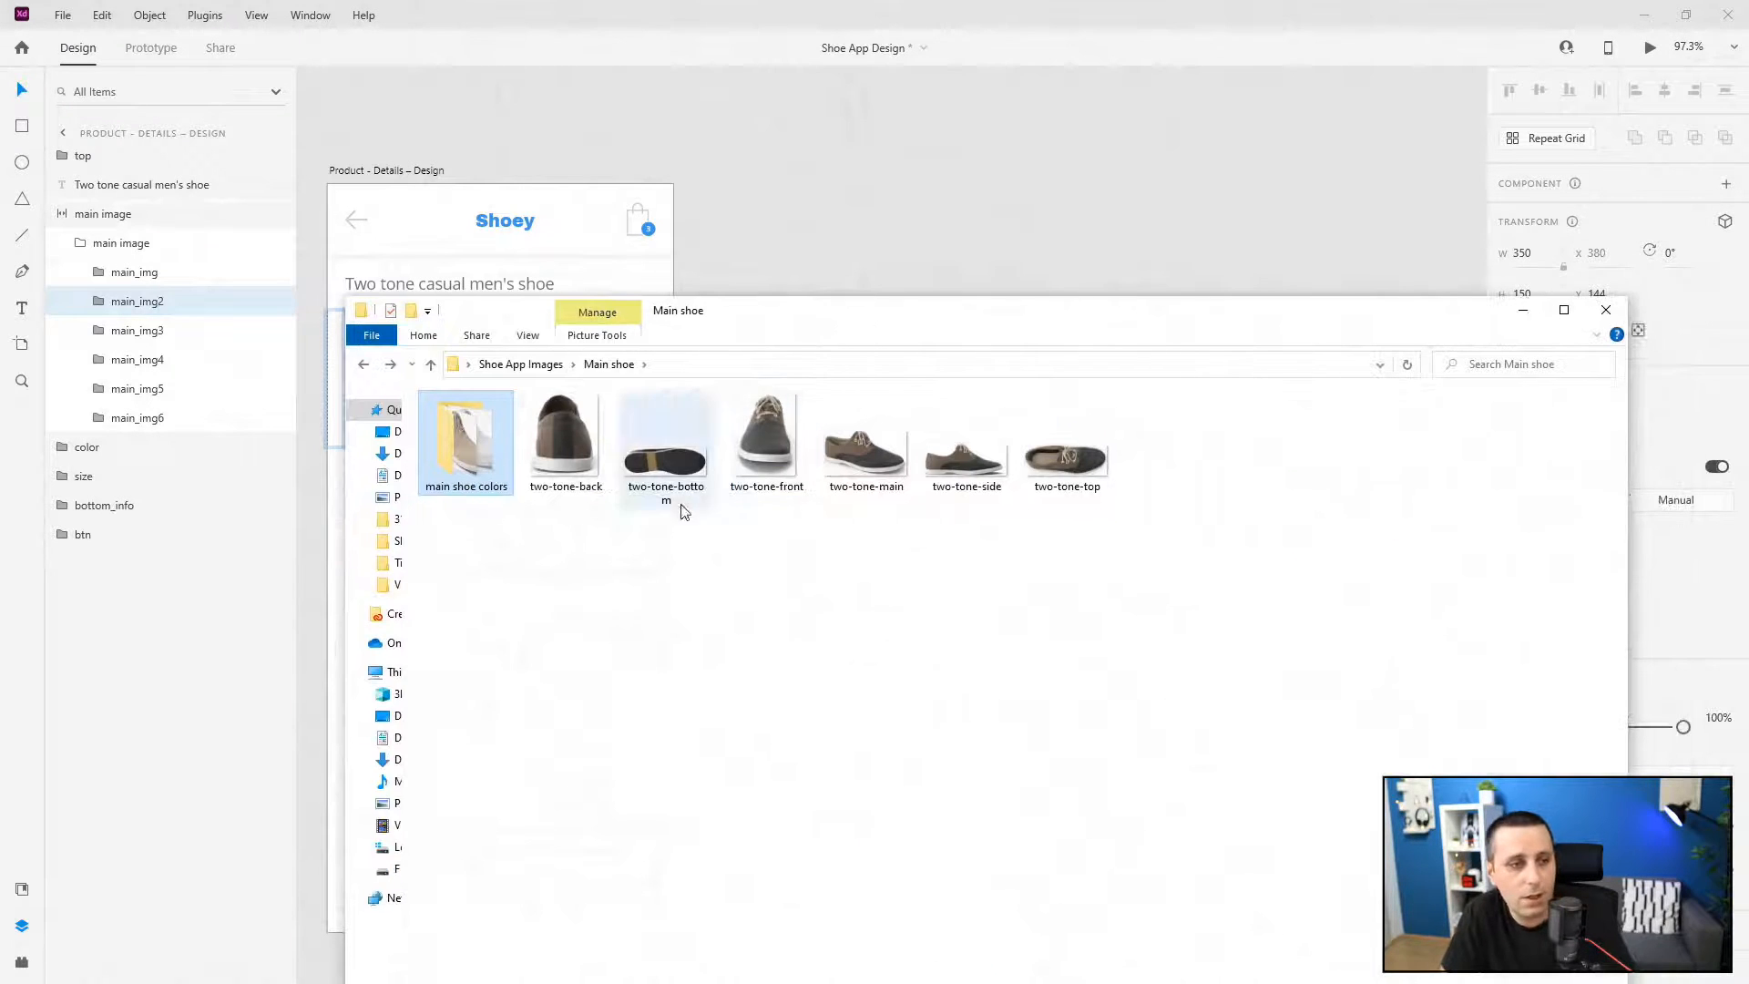
drag(1158, 330, 1221, 560)
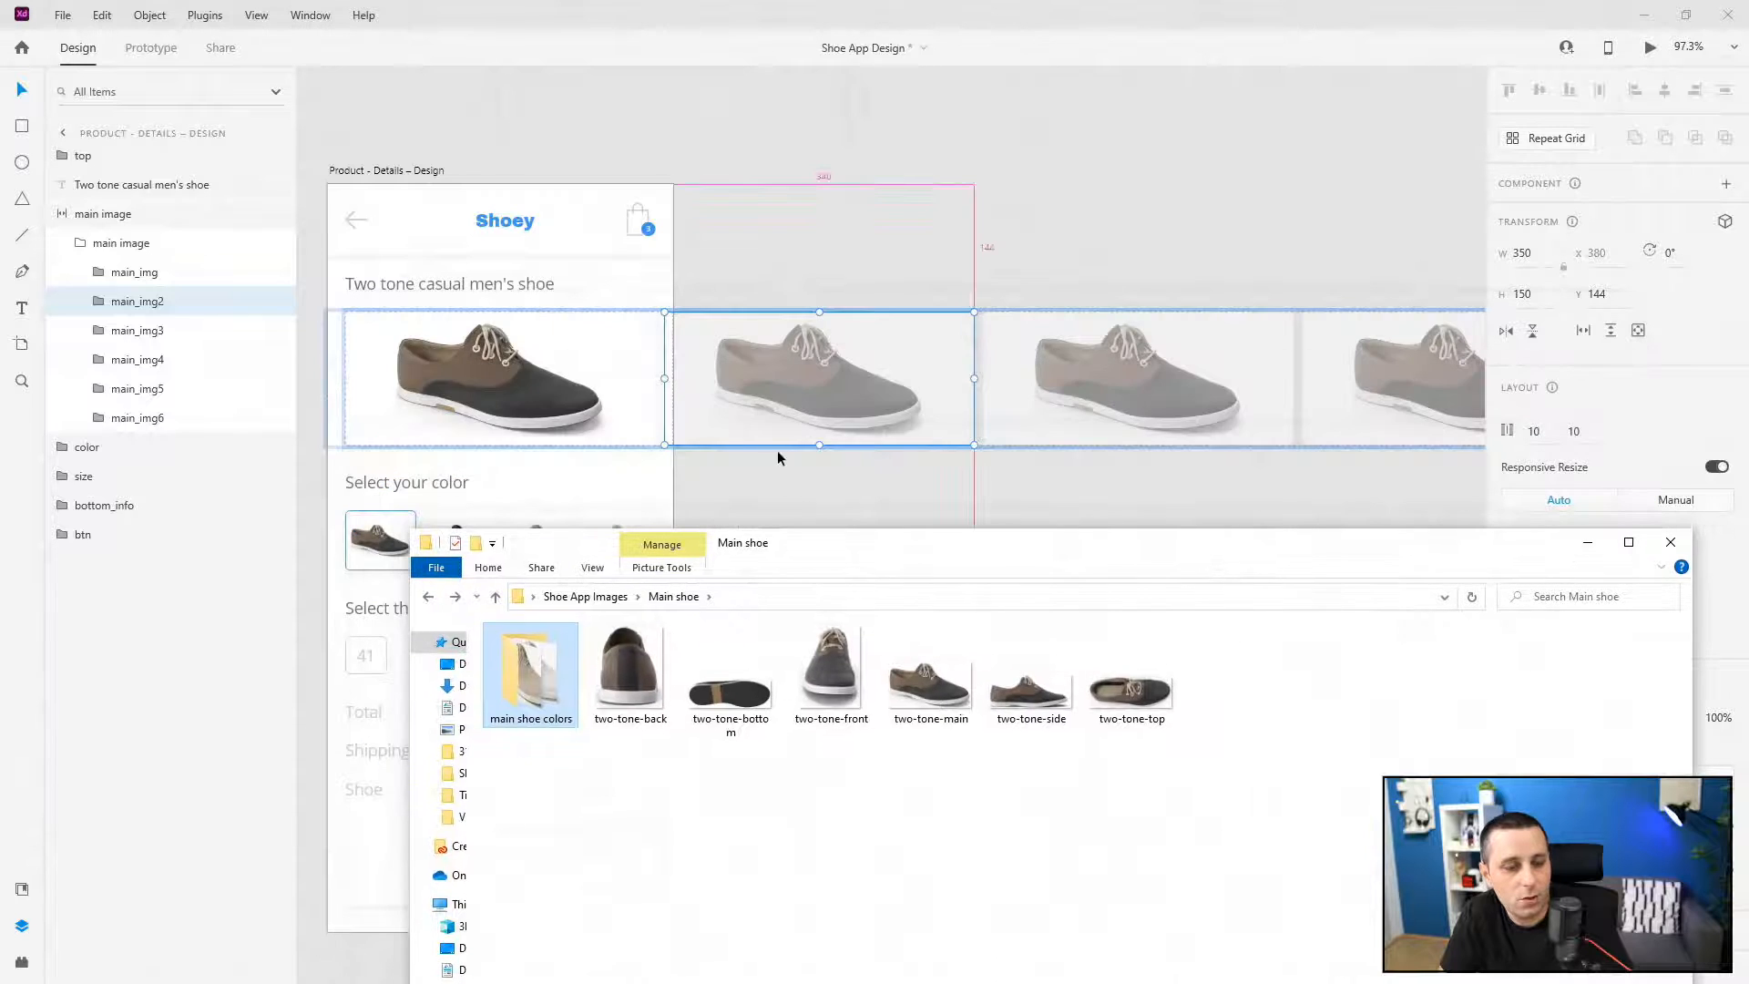
scroll(641, 390, down, 5)
click(1149, 570)
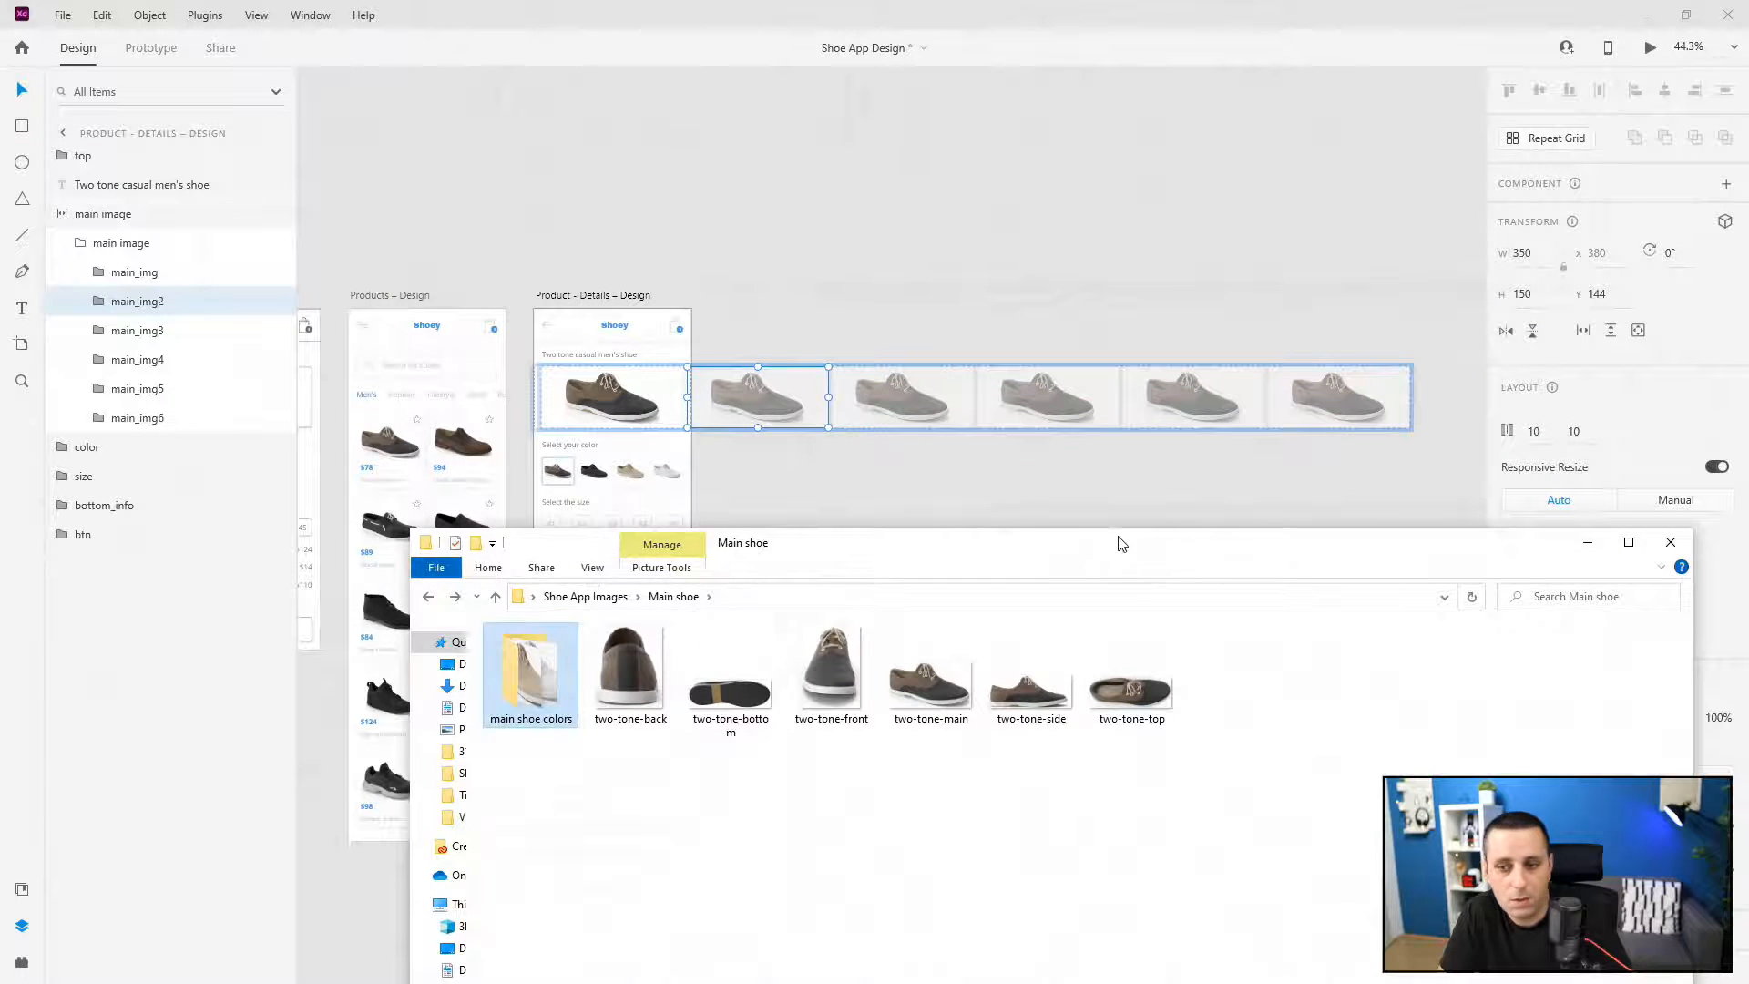
drag(1161, 549, 1173, 513)
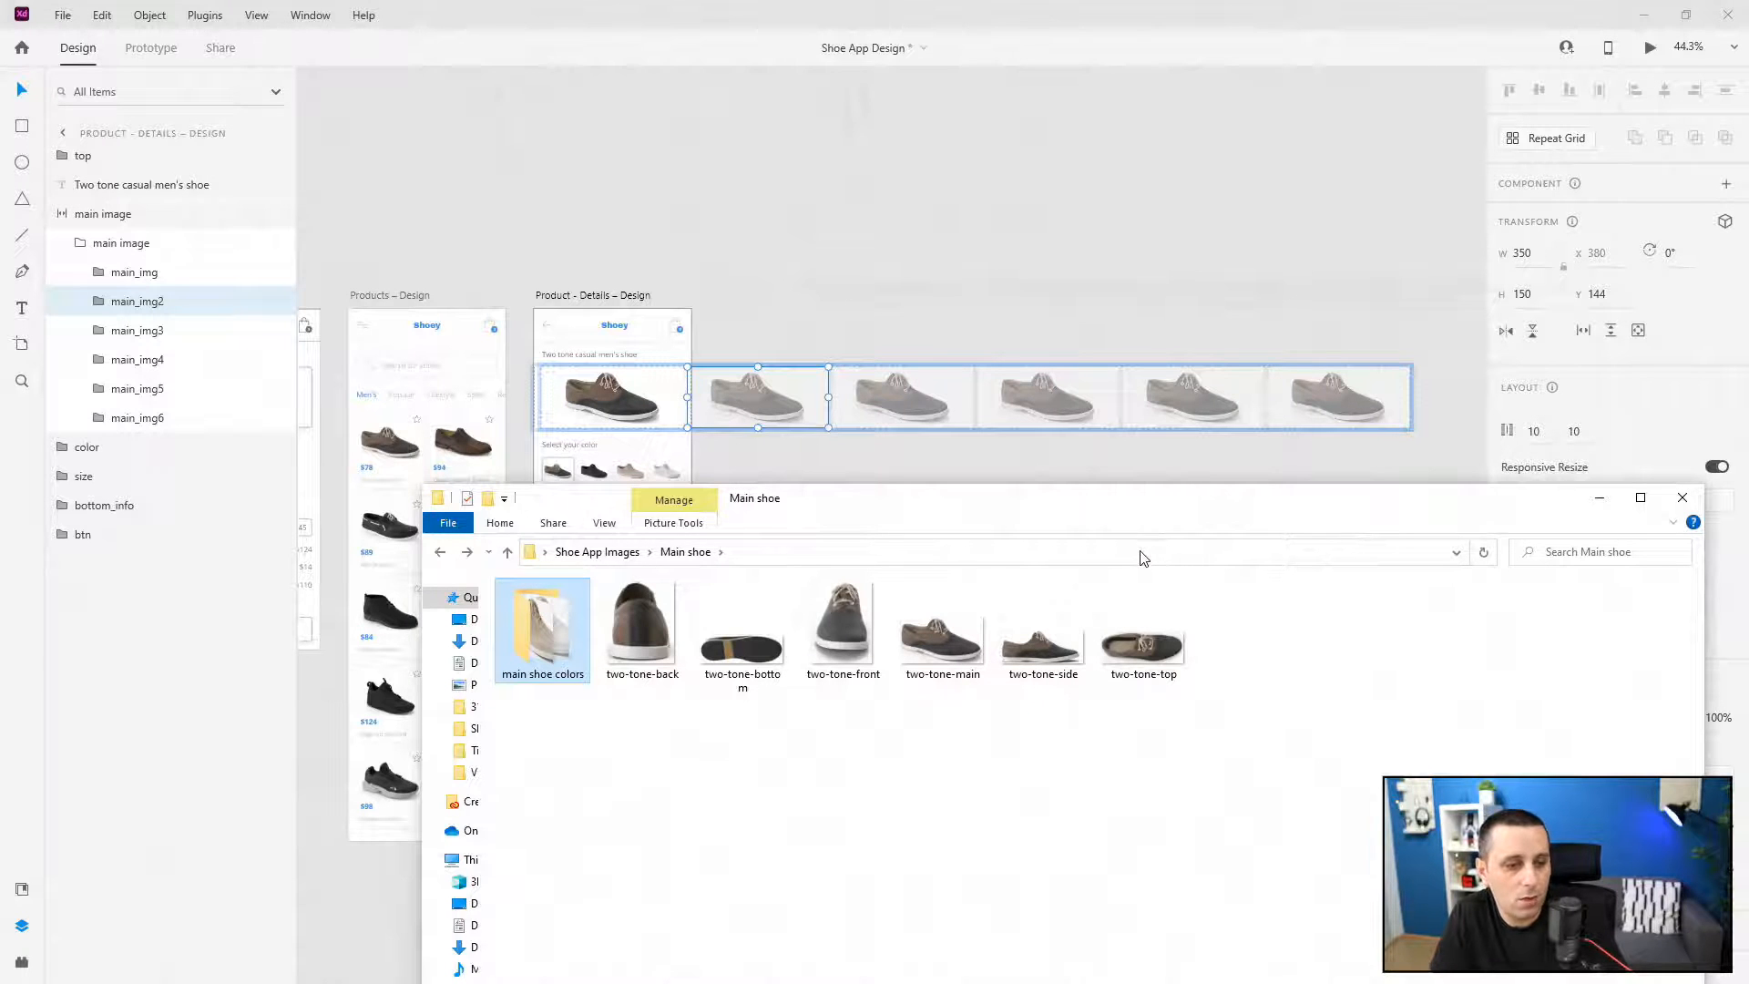
click(1038, 649)
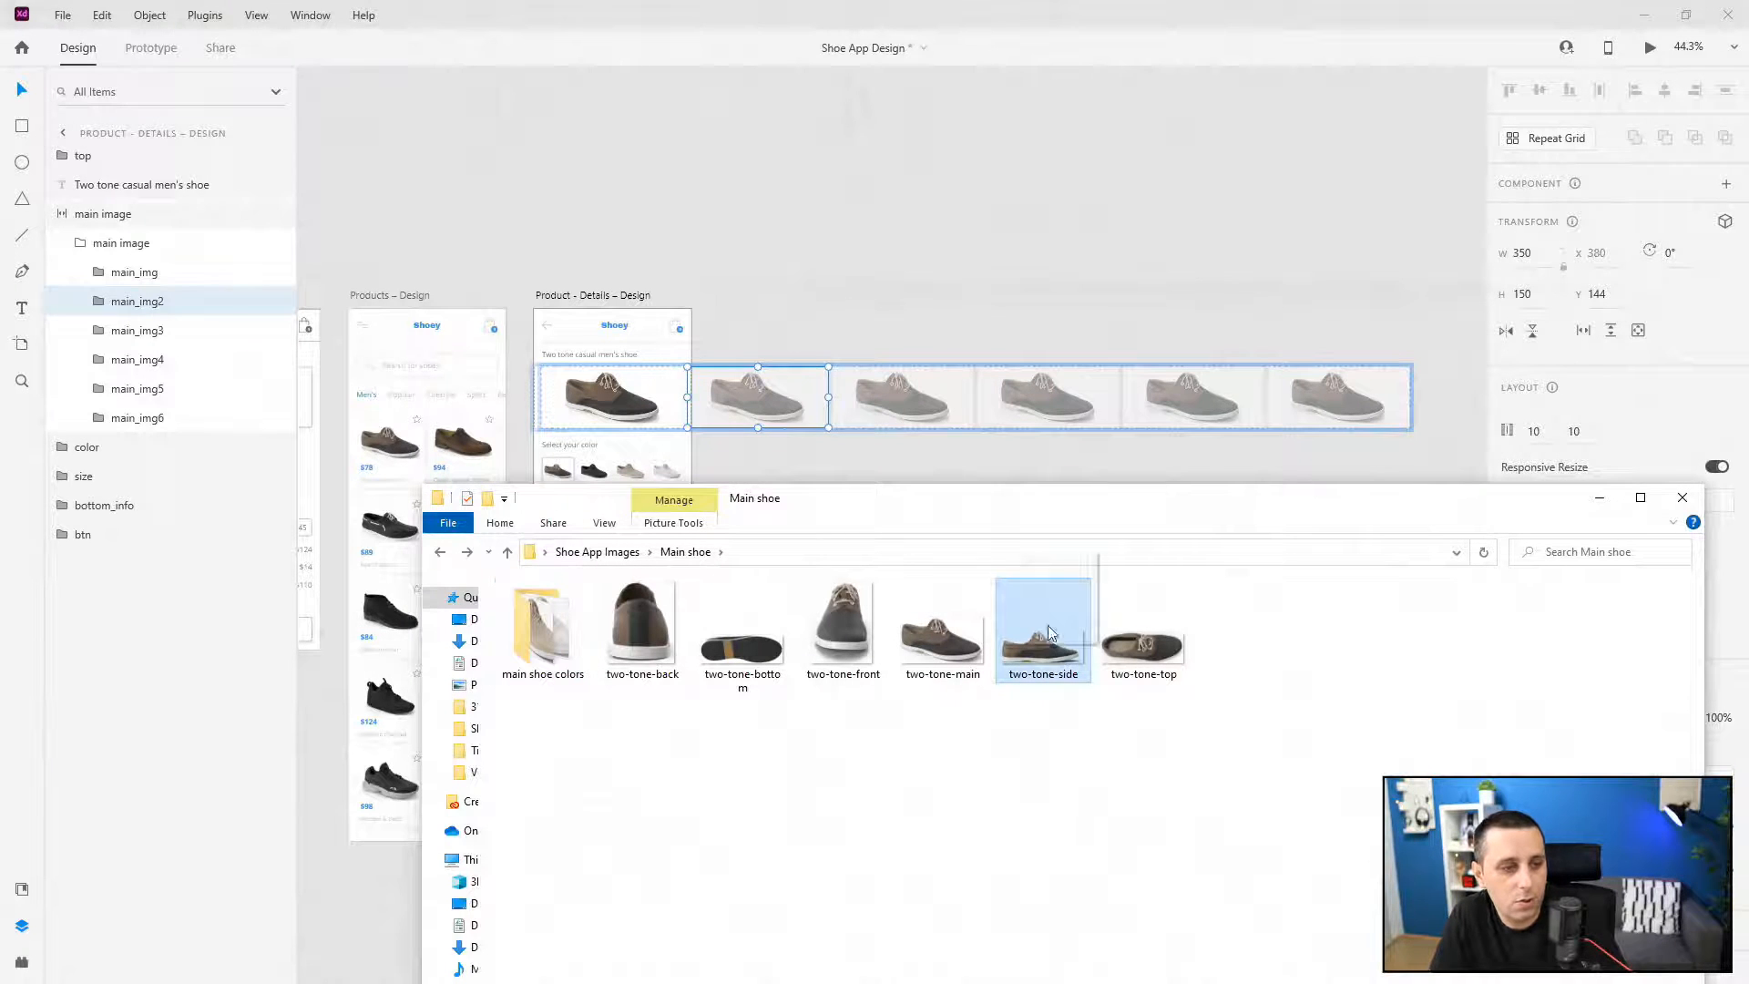
double_click(806, 414)
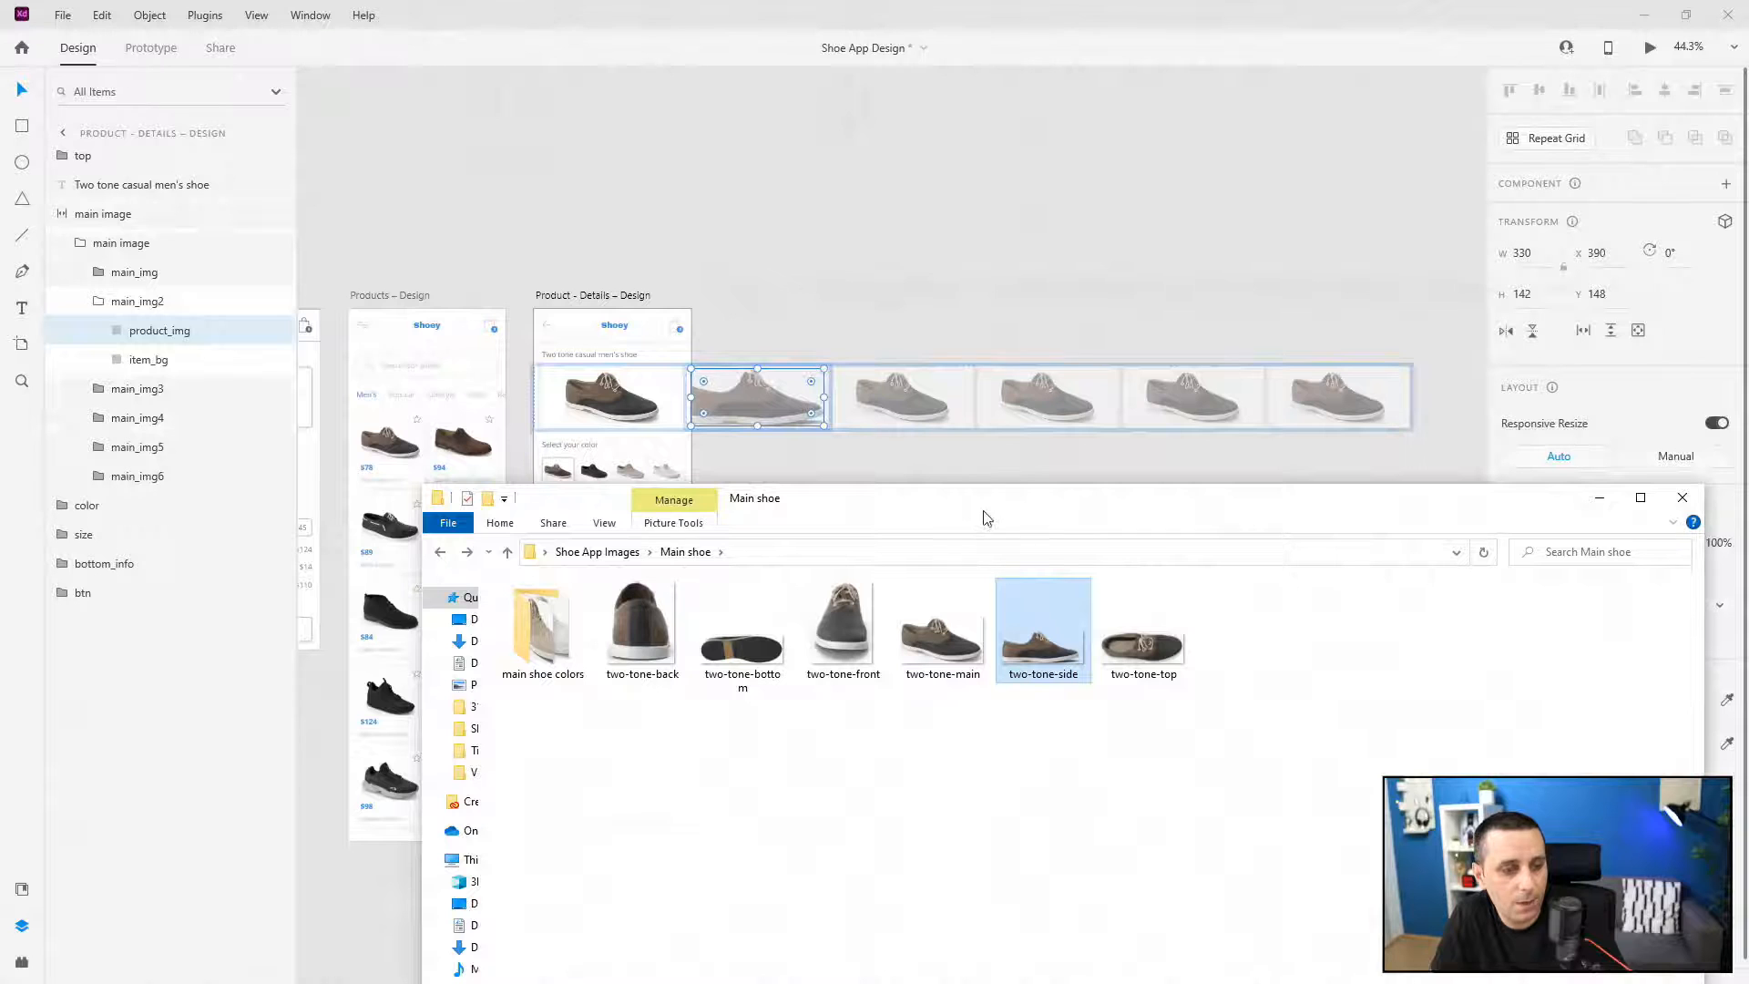
- Replace the pictures in main_img3 and main_img4 with the two-tone-top and two-tone-bottom files
click(710, 653)
drag(1184, 665, 905, 423)
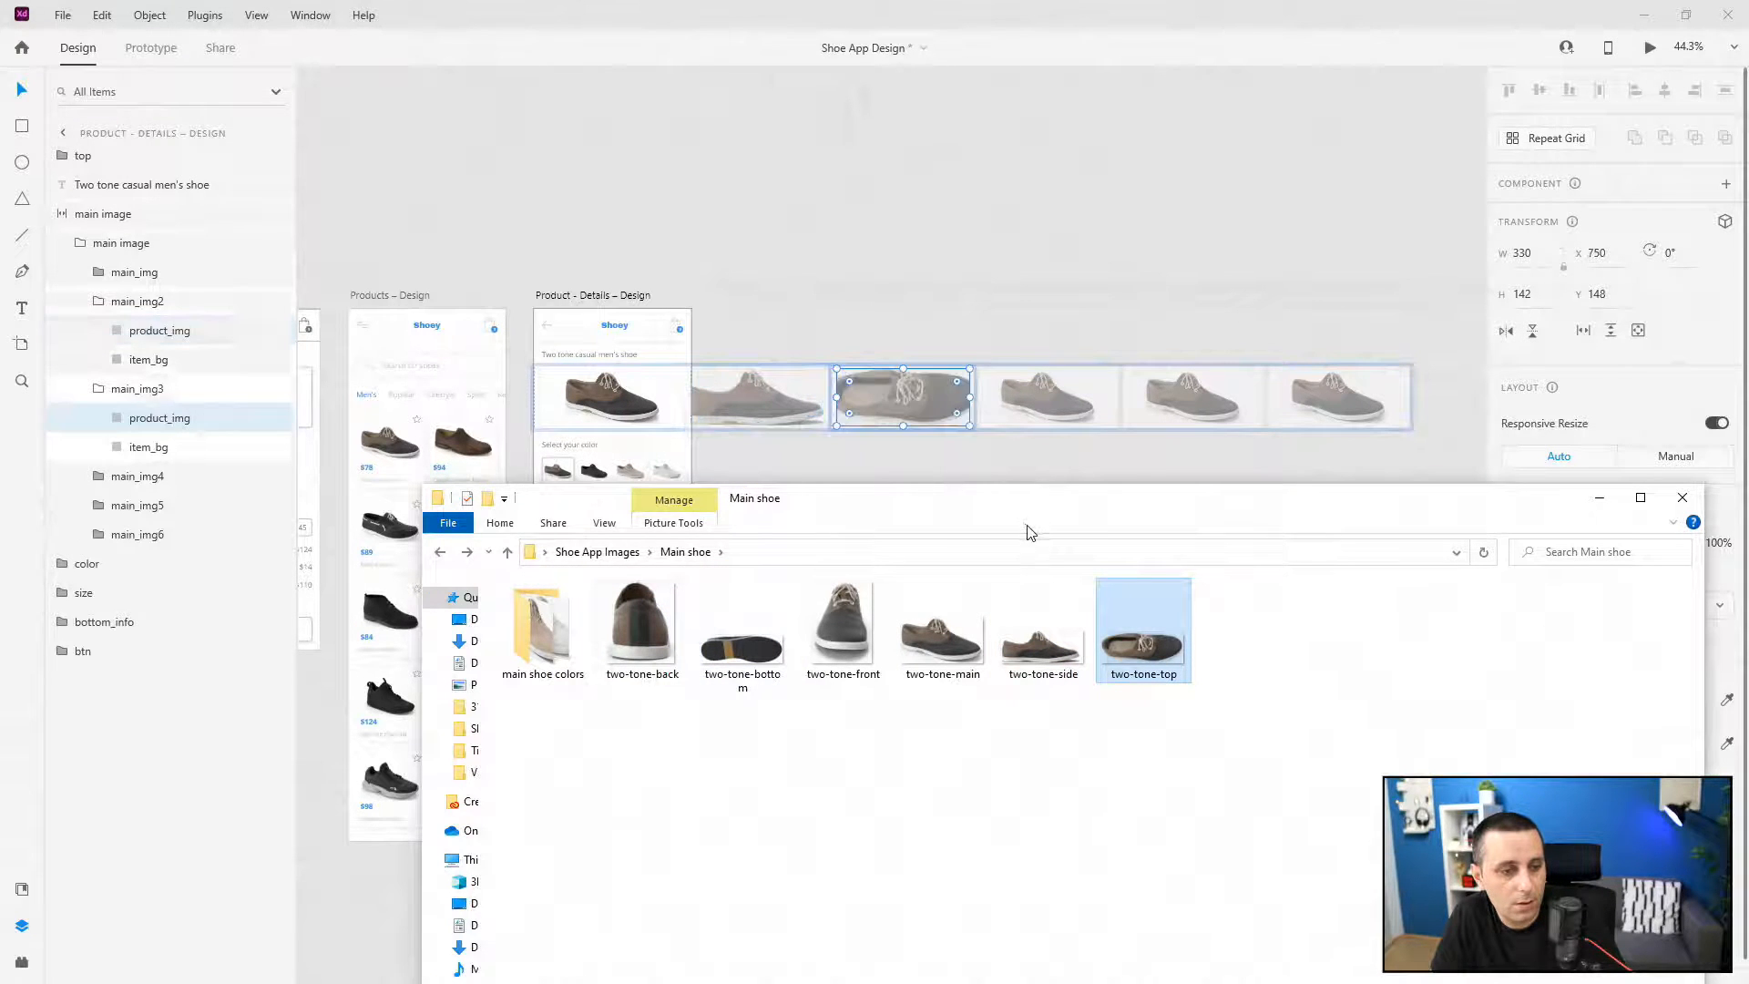
click(724, 685)
drag(724, 685, 1057, 419)
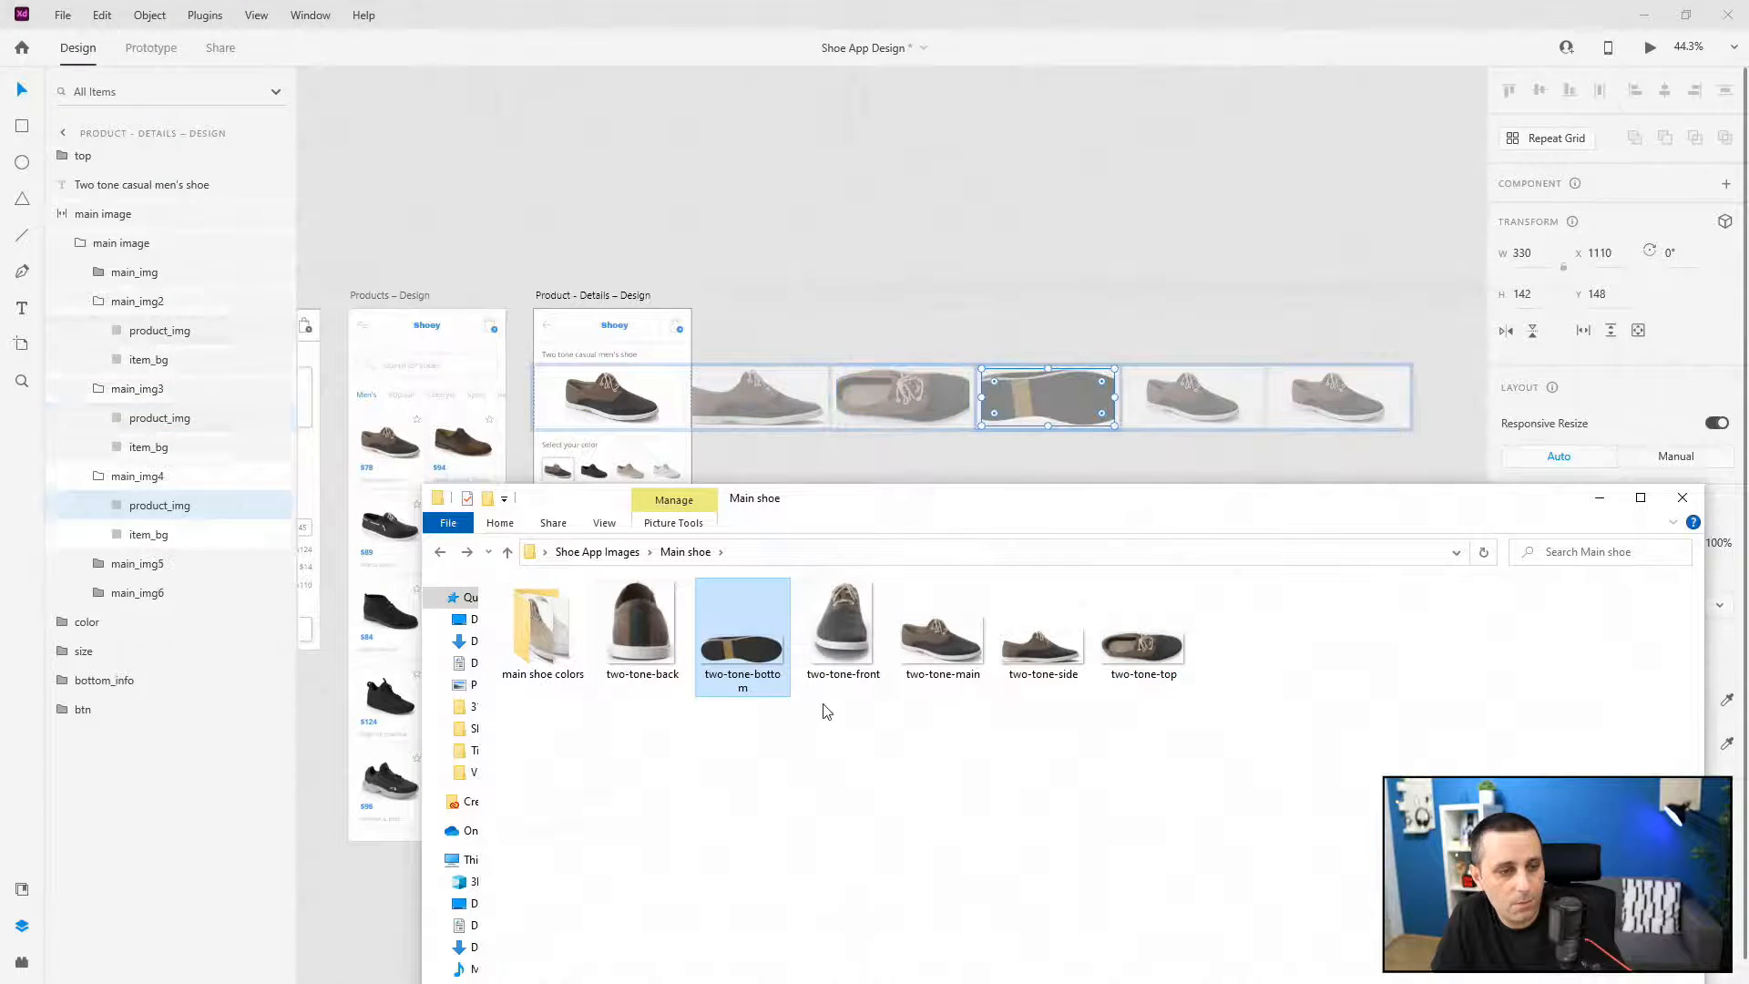
- Replace the pictures in main_img5 and main_img6 with the two-tone-front and two-tone-back files
click(836, 642)
drag(1189, 416, 1330, 378)
click(637, 637)
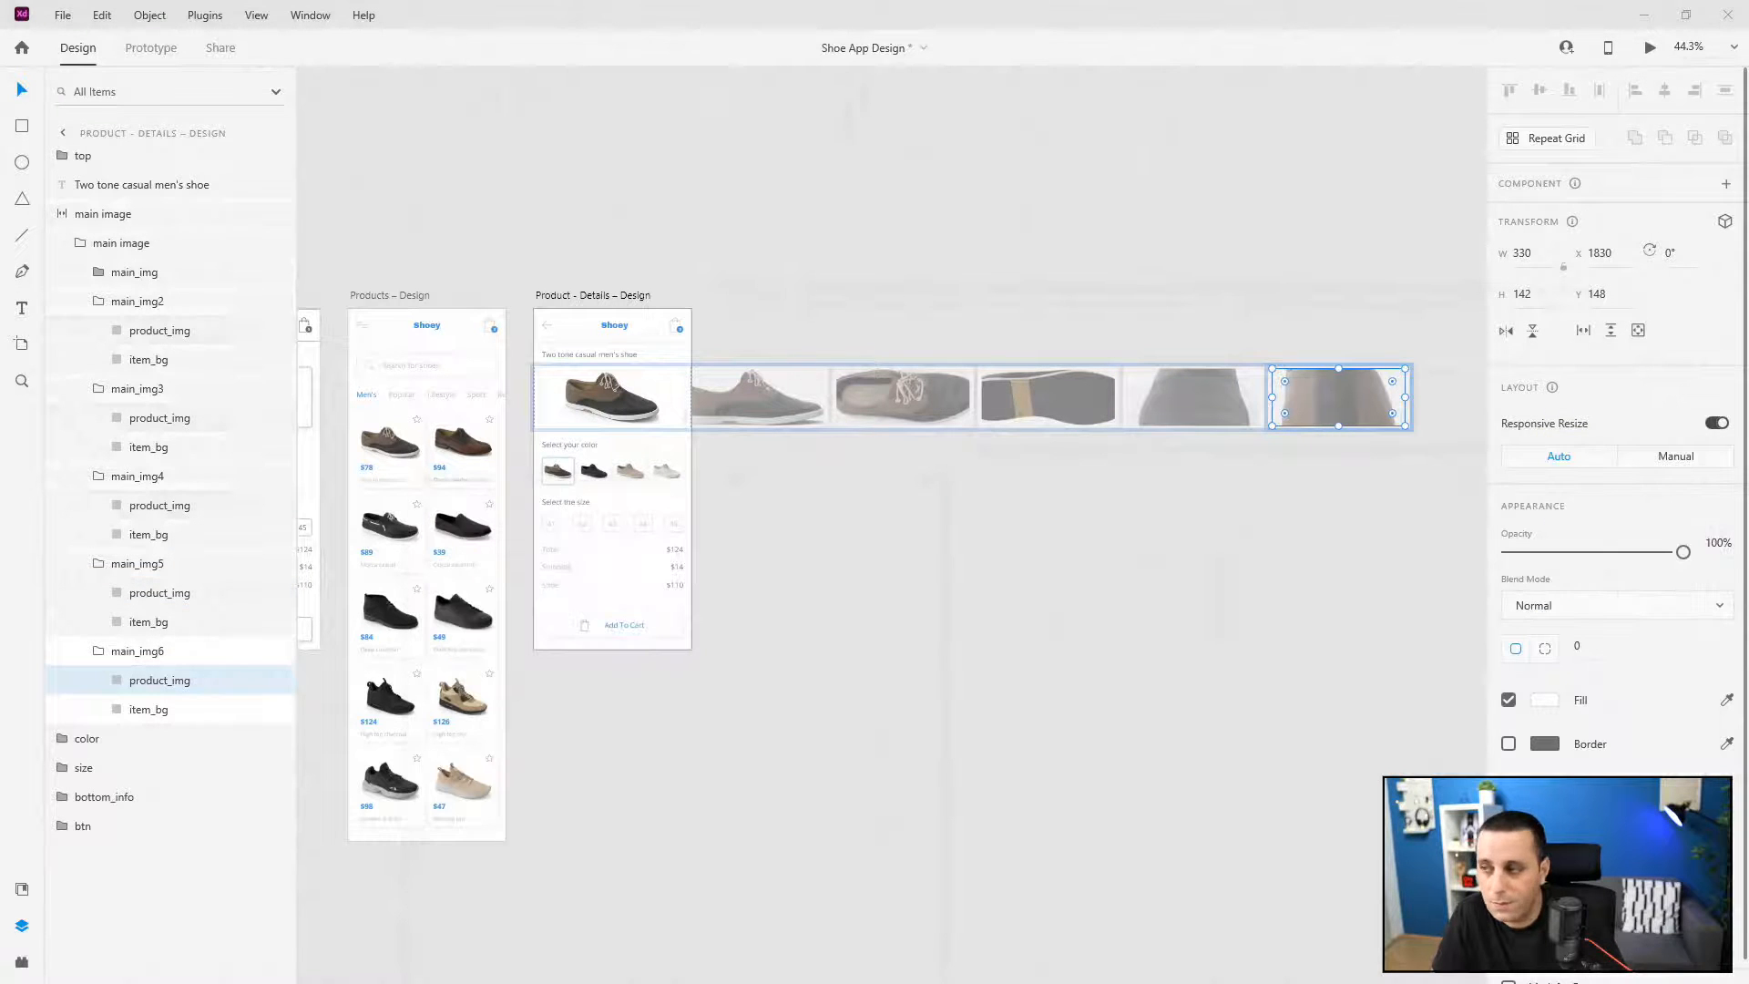
- Scale down the side-view shoe picture inside its main_img2 frame, leaving a margin all around it
scroll(775, 379, up, 10)
click(673, 483)
double_click(672, 483)
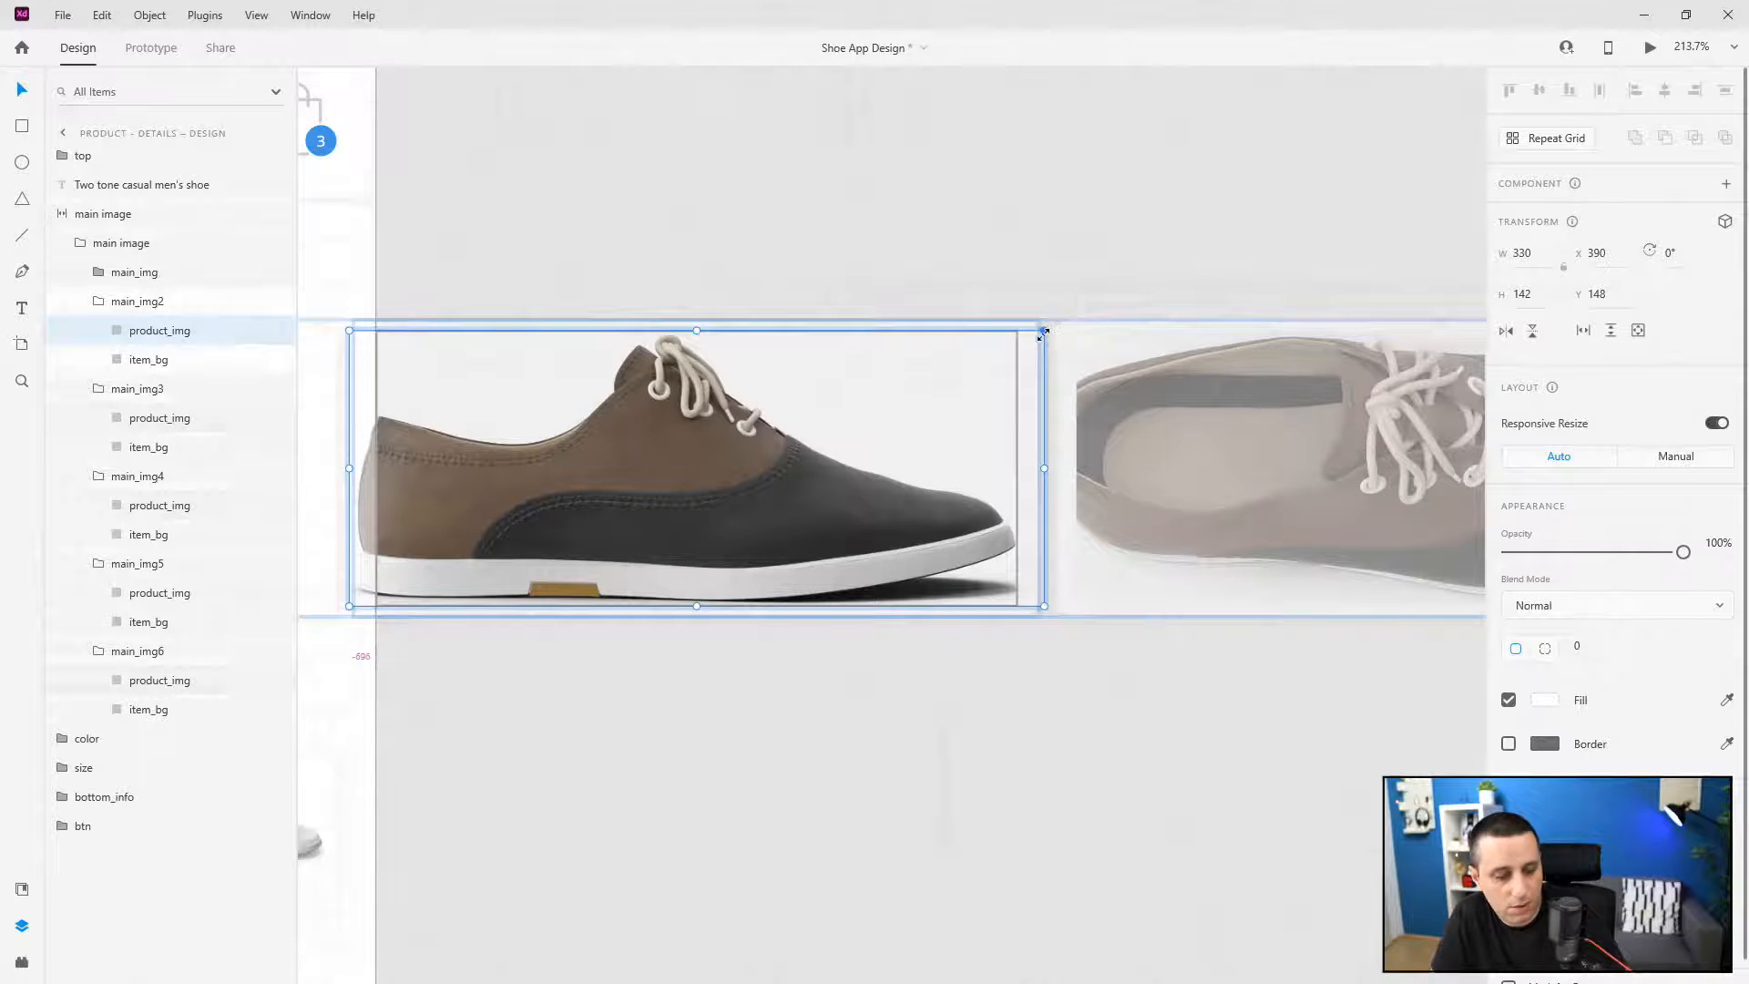
drag(1047, 331, 998, 348)
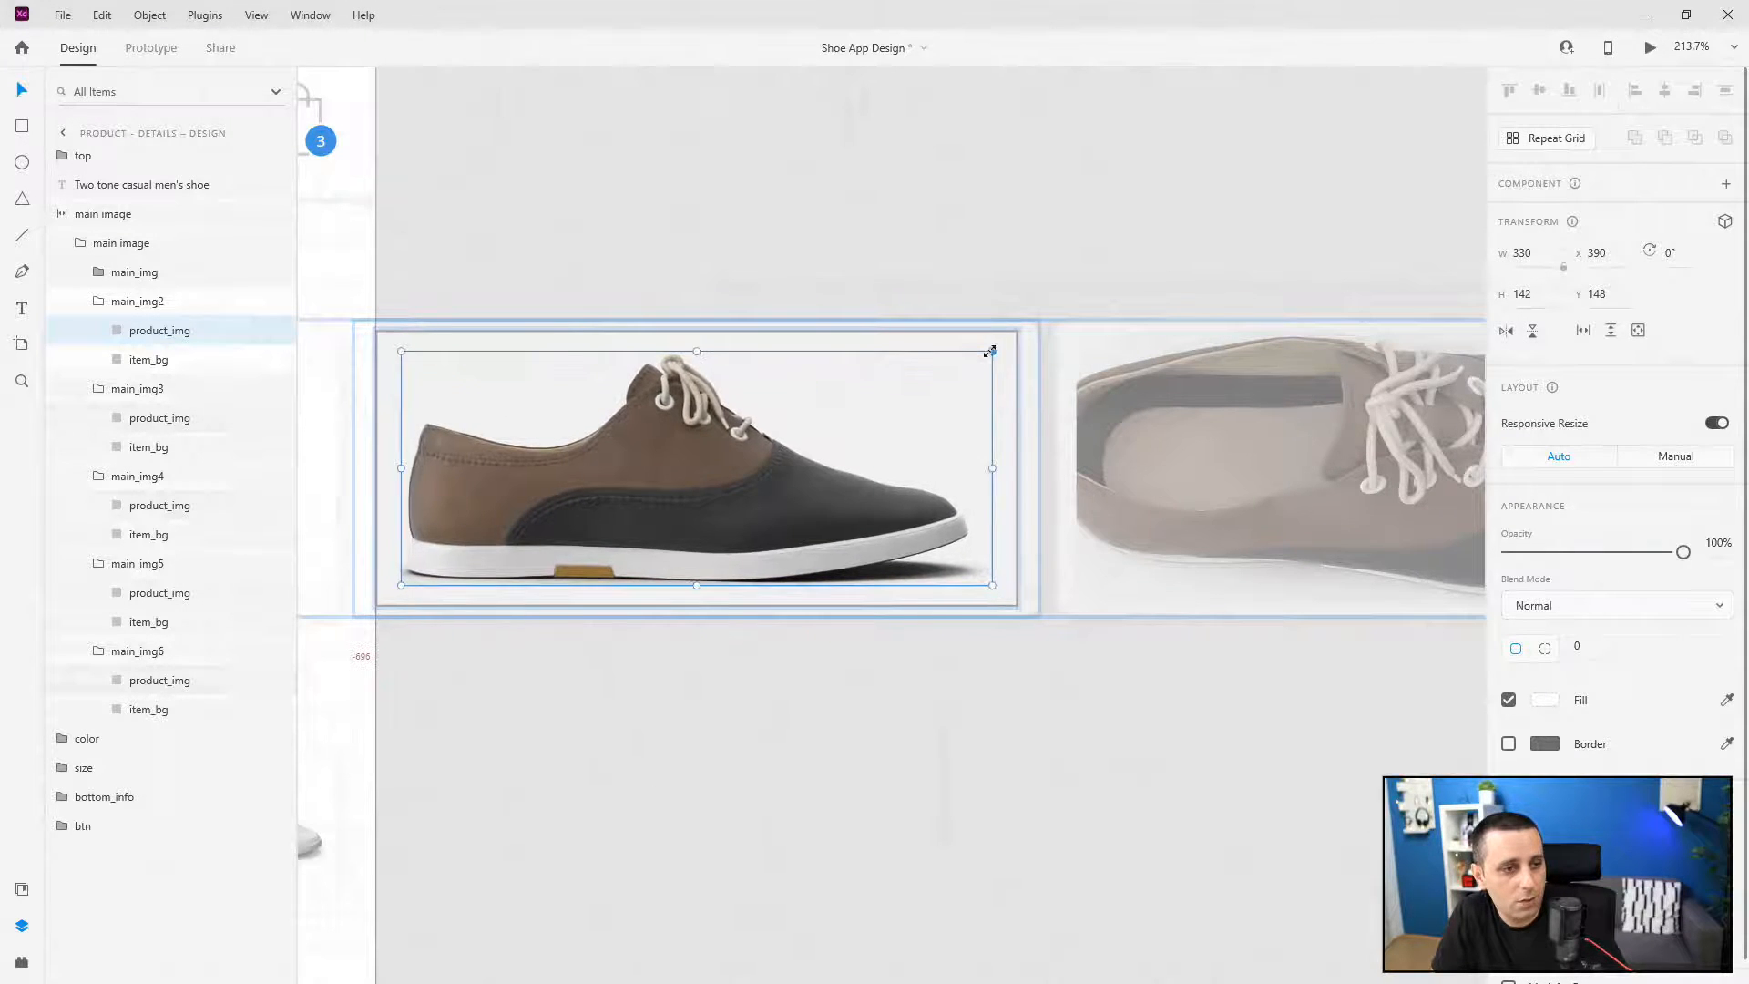
- Scale down the top-view shoe picture in main_img3 so it fits inside its frame with a margin around it
scroll(1002, 464, down, 5)
scroll(1051, 471, up, 5)
click(903, 457)
double_click(1050, 429)
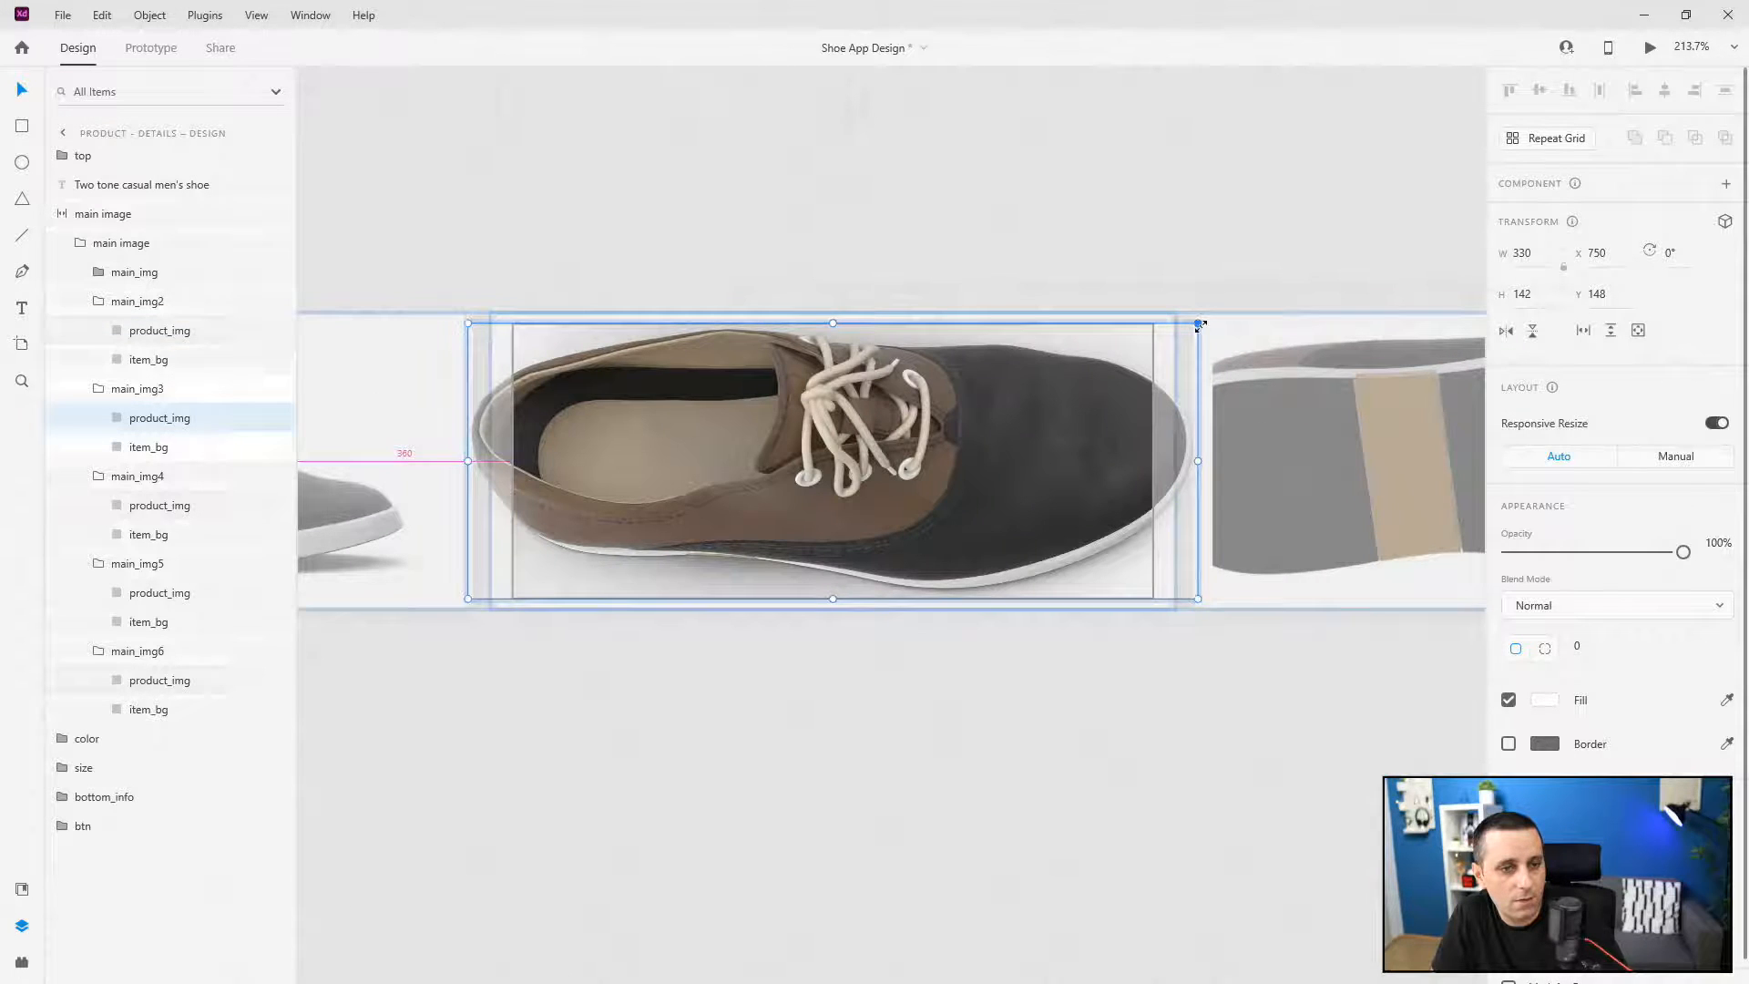
drag(1179, 334, 1146, 350)
- Scale down the sole-view shoe picture in main_img4 to fit inside its frame with a margin
scroll(601, 479, down, 3)
scroll(1067, 483, up, 2)
click(1137, 464)
double_click(1144, 456)
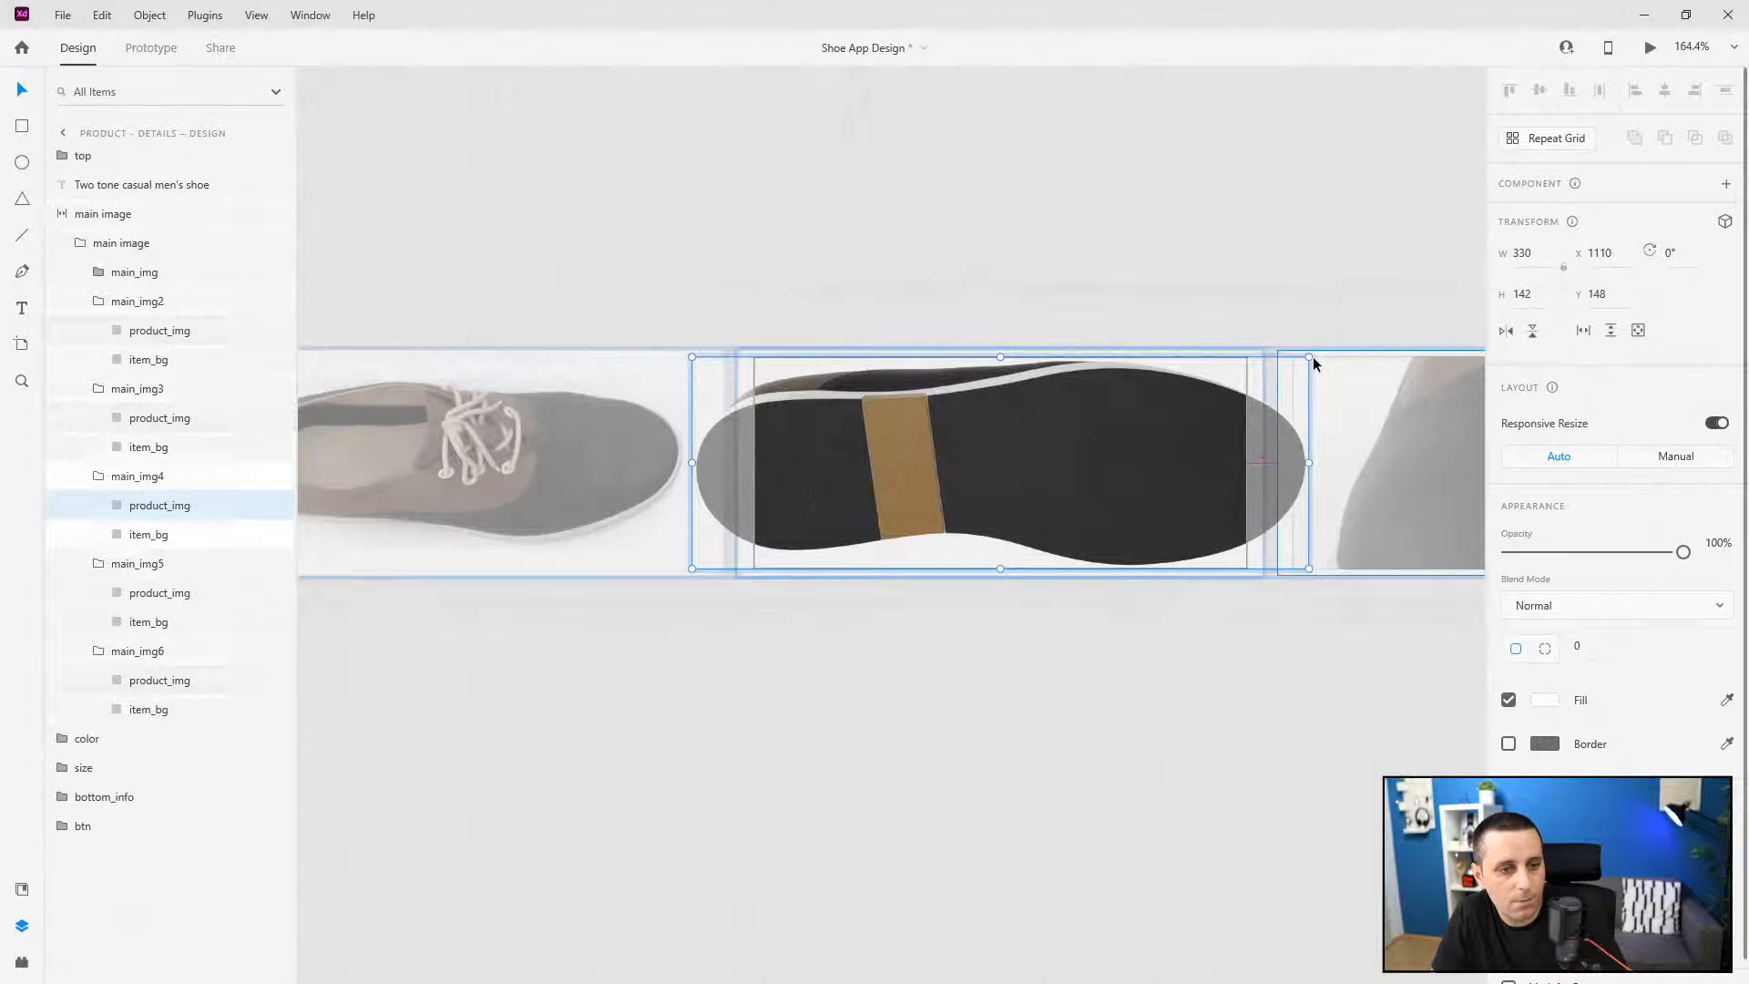
drag(1308, 359, 1239, 385)
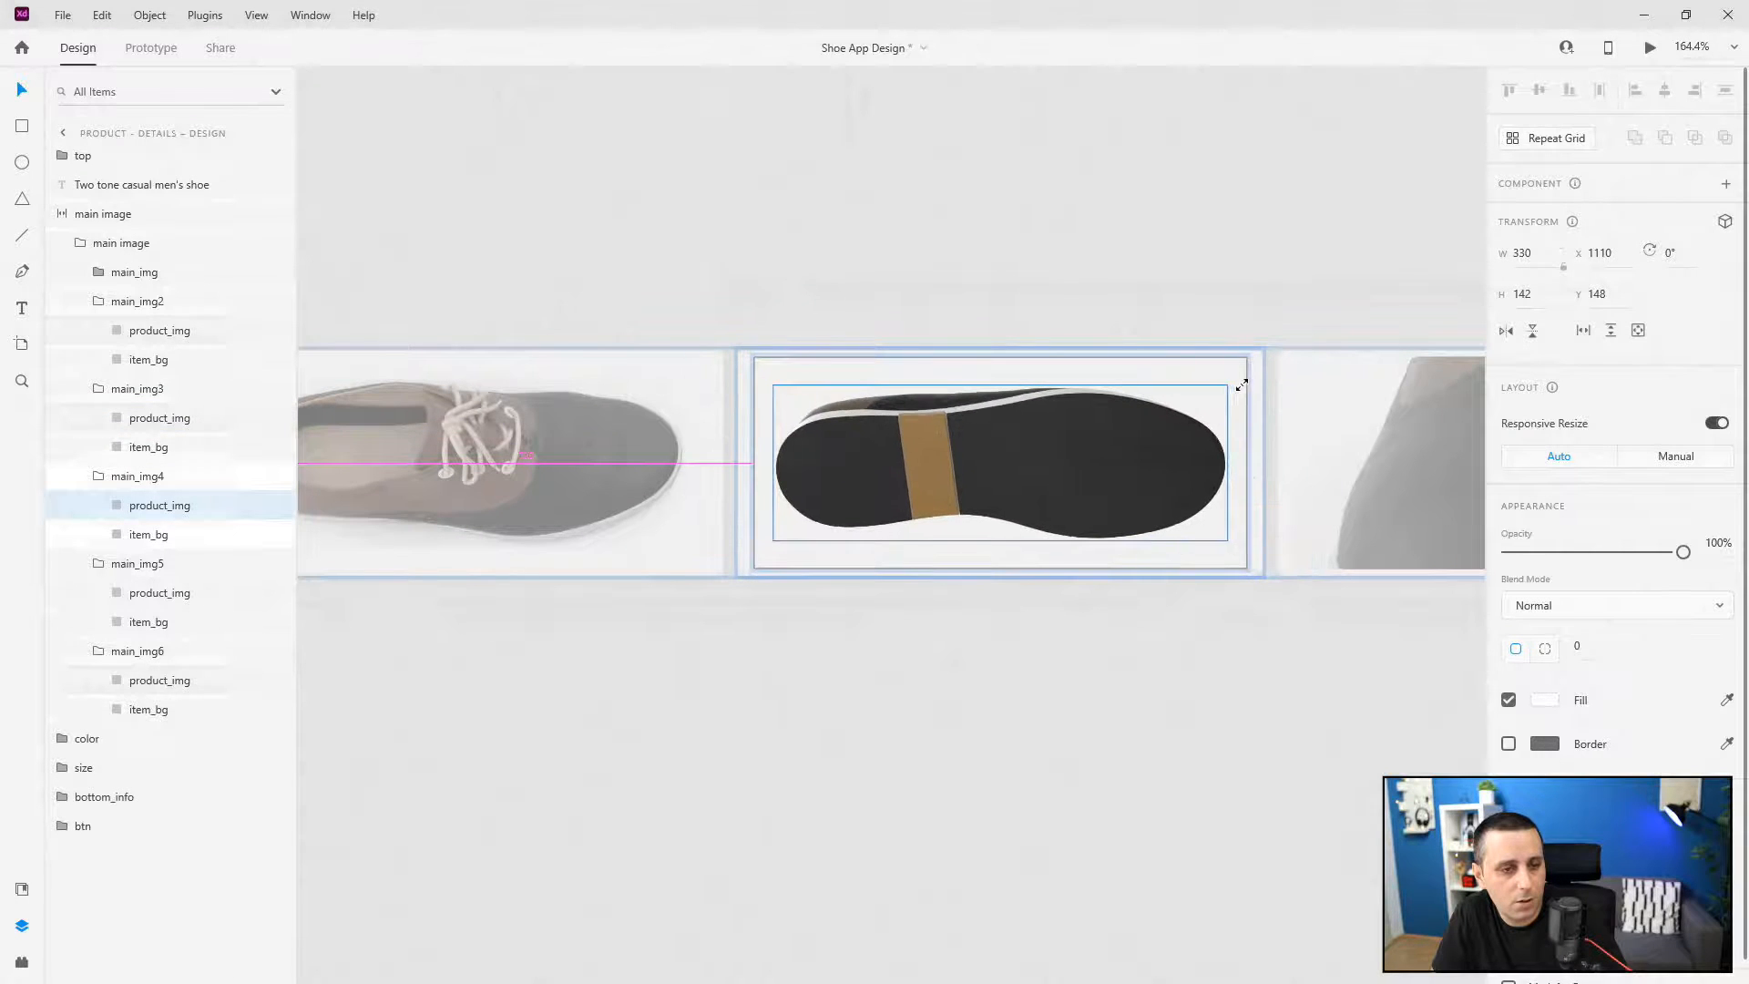
- Scale down the front-view shoe picture in main_img5 until the whole shoe fits inside its frame
scroll(789, 533, down, 3)
scroll(1049, 517, up, 3)
double_click(1053, 470)
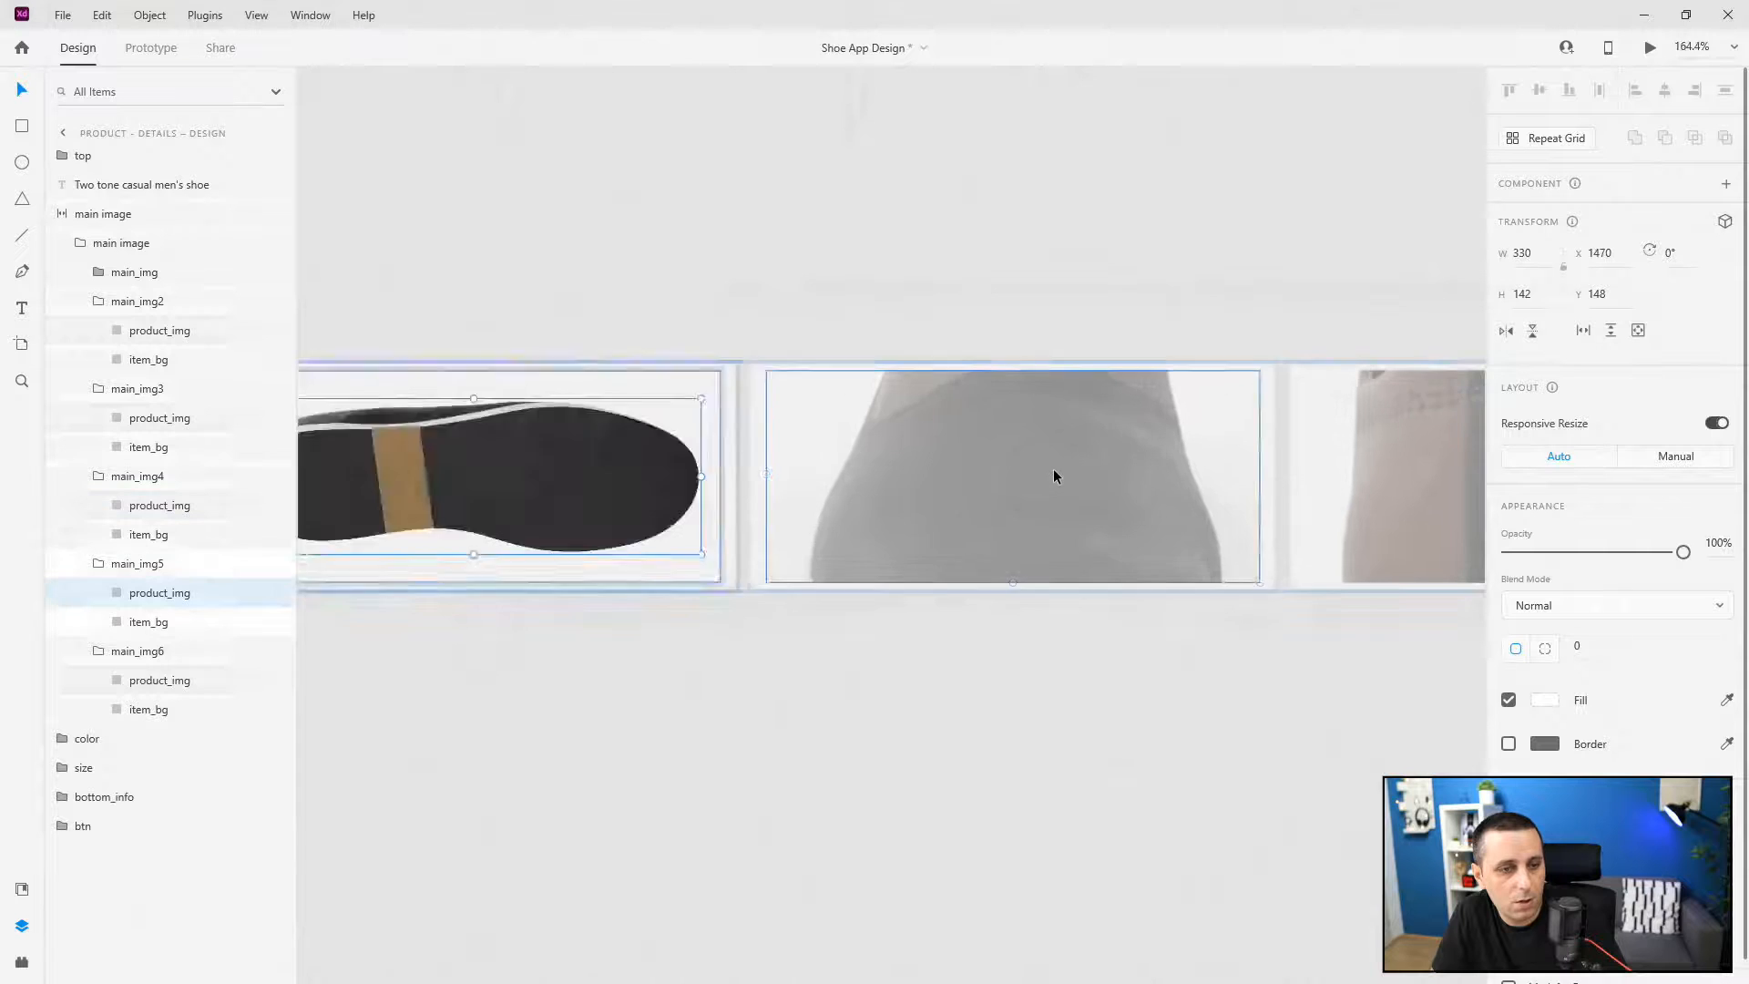
drag(1258, 138, 1084, 356)
- Scale down the back-view shoe picture in main_img6 until the whole shoe fits inside its frame
scroll(619, 419, down, 3)
scroll(1288, 467, up, 3)
click(1106, 416)
double_click(1105, 416)
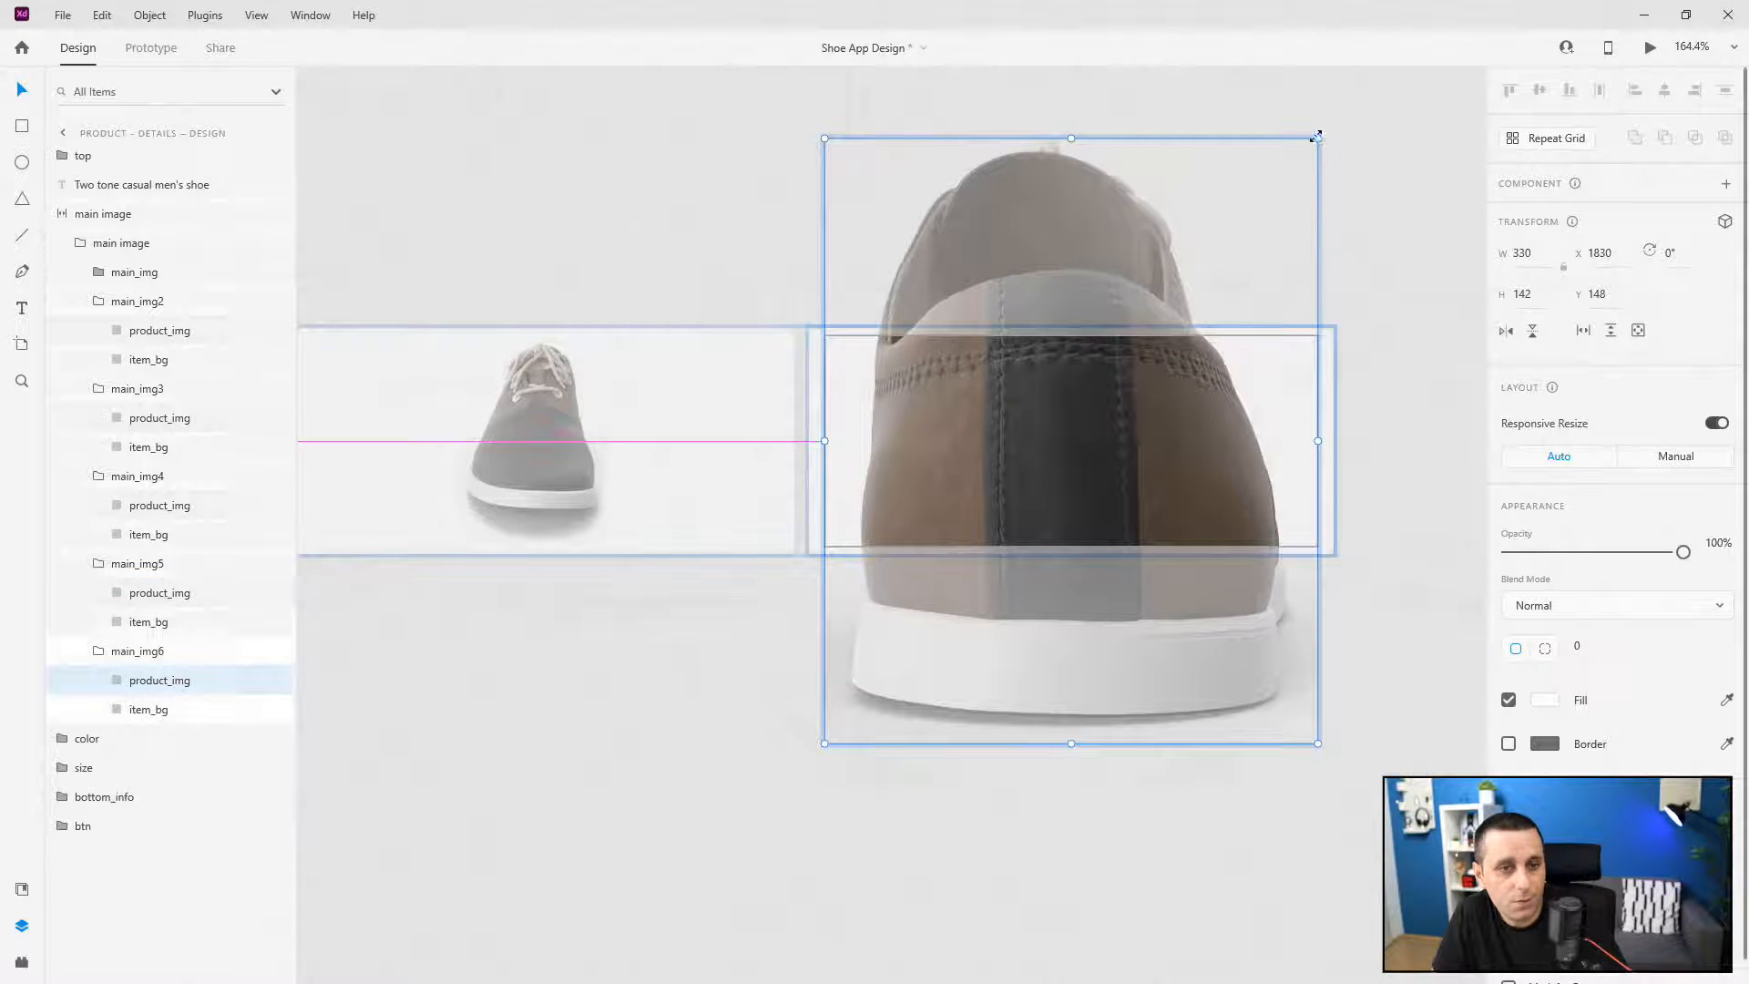
drag(1299, 150, 1150, 329)
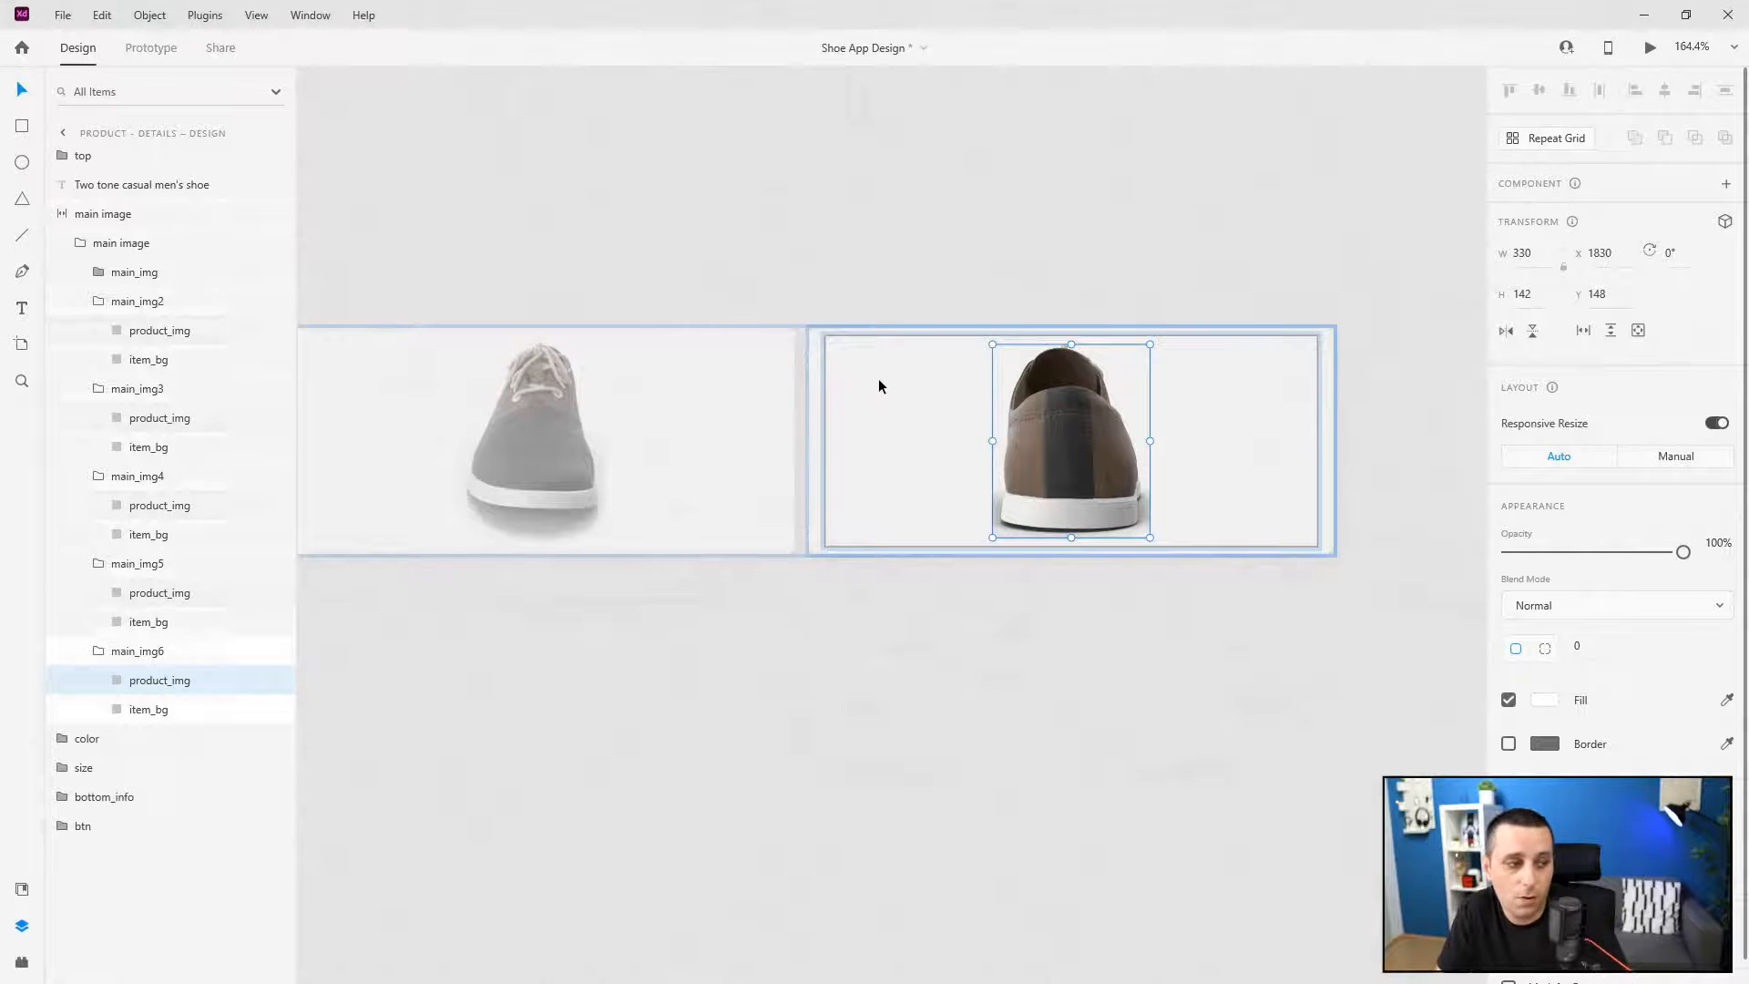
- Collapse the layer groups main_img6 through main_img2, the inner main image group and the main image scroll group
click(99, 650)
click(99, 562)
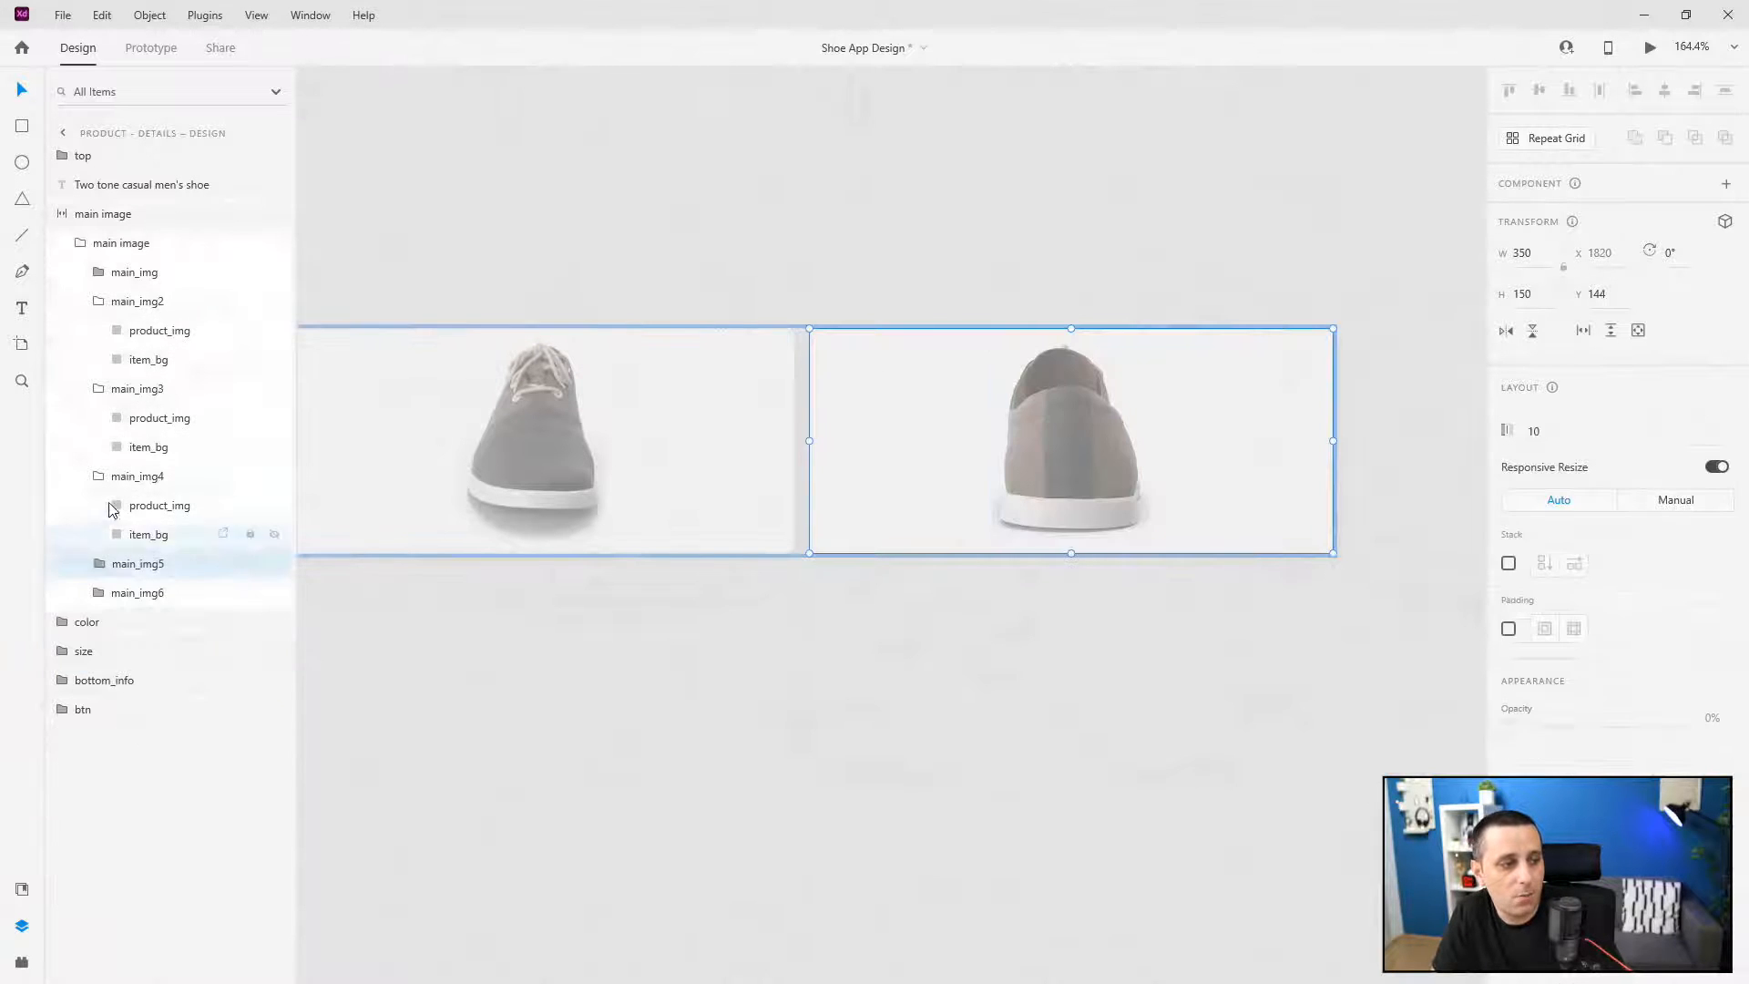
click(99, 476)
click(98, 388)
click(98, 300)
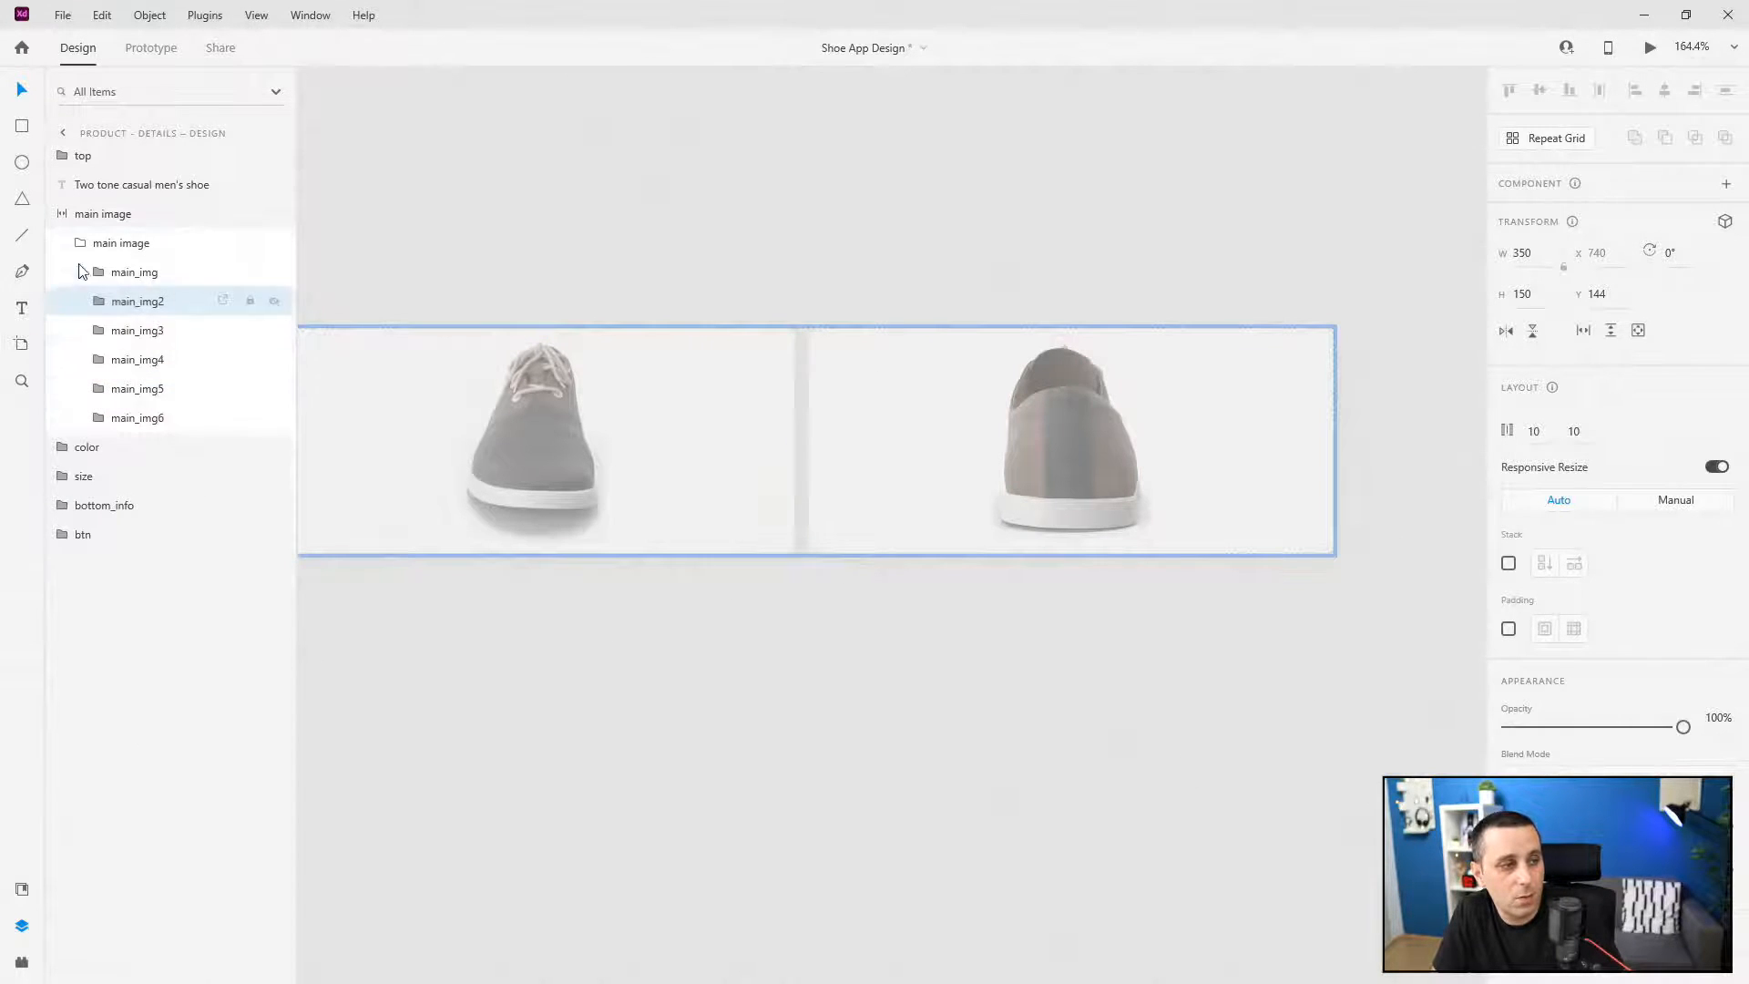
click(80, 242)
click(61, 214)
- Open a preview of the Product - Details – Design artboard
scroll(1090, 642, down, 10)
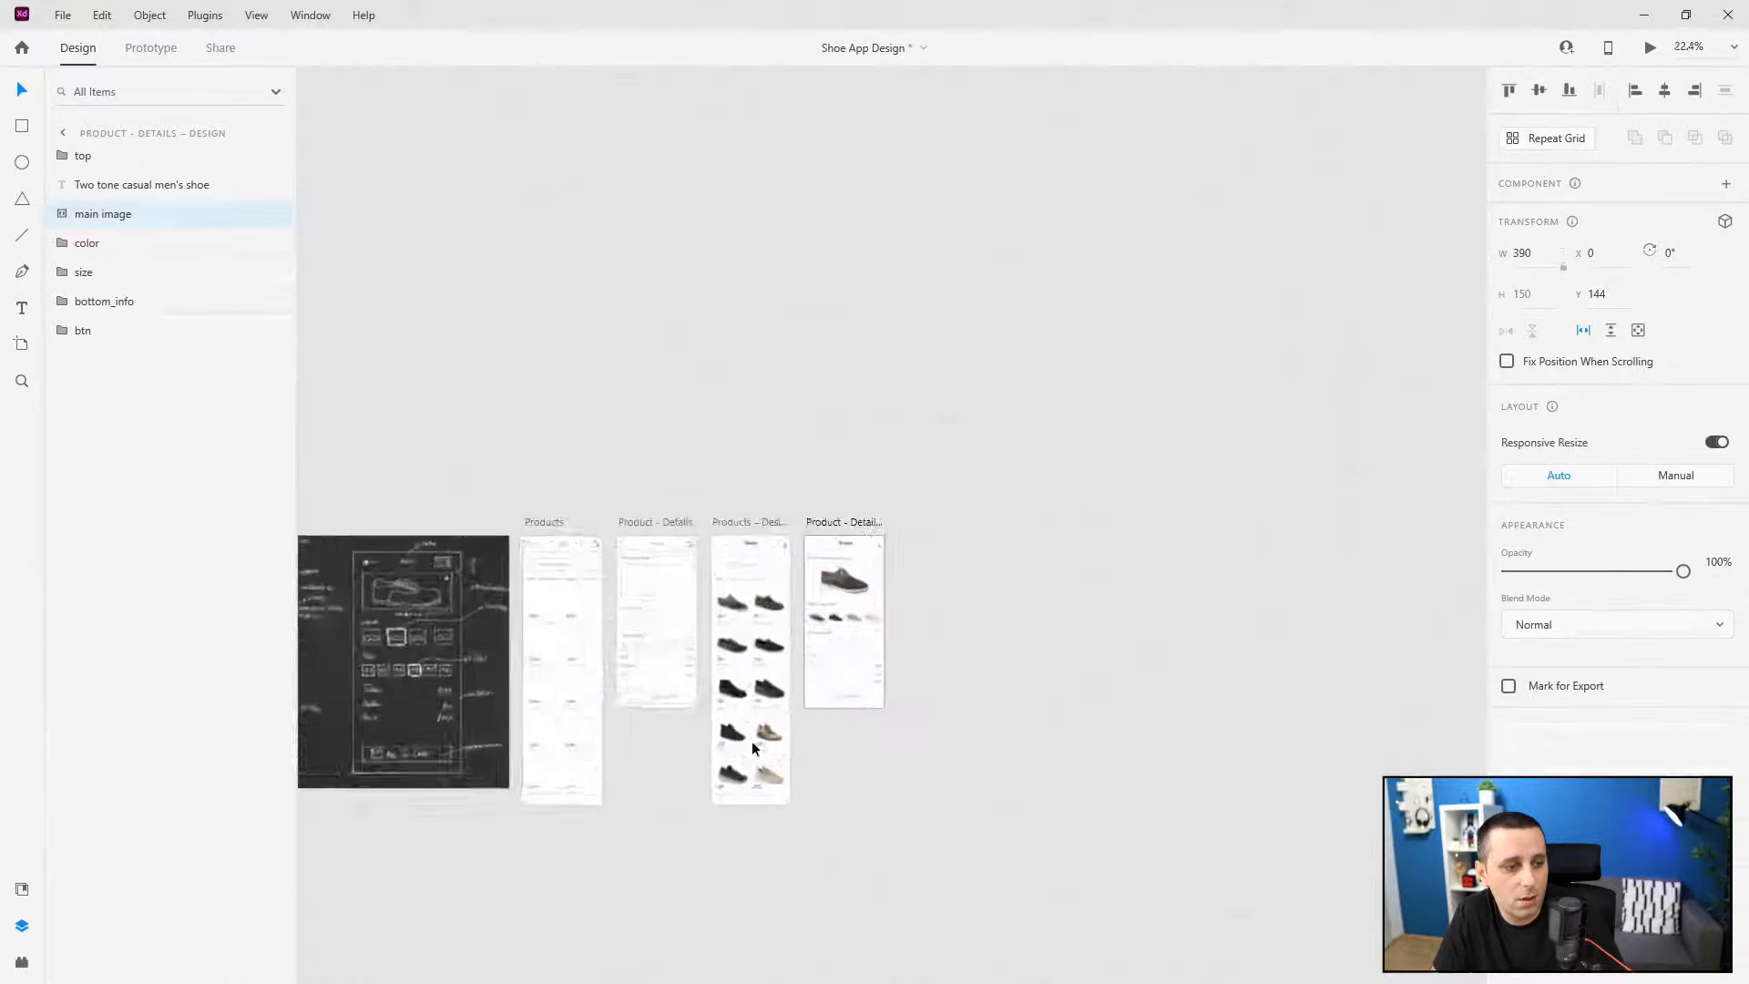
scroll(751, 740, up, 6)
click(958, 197)
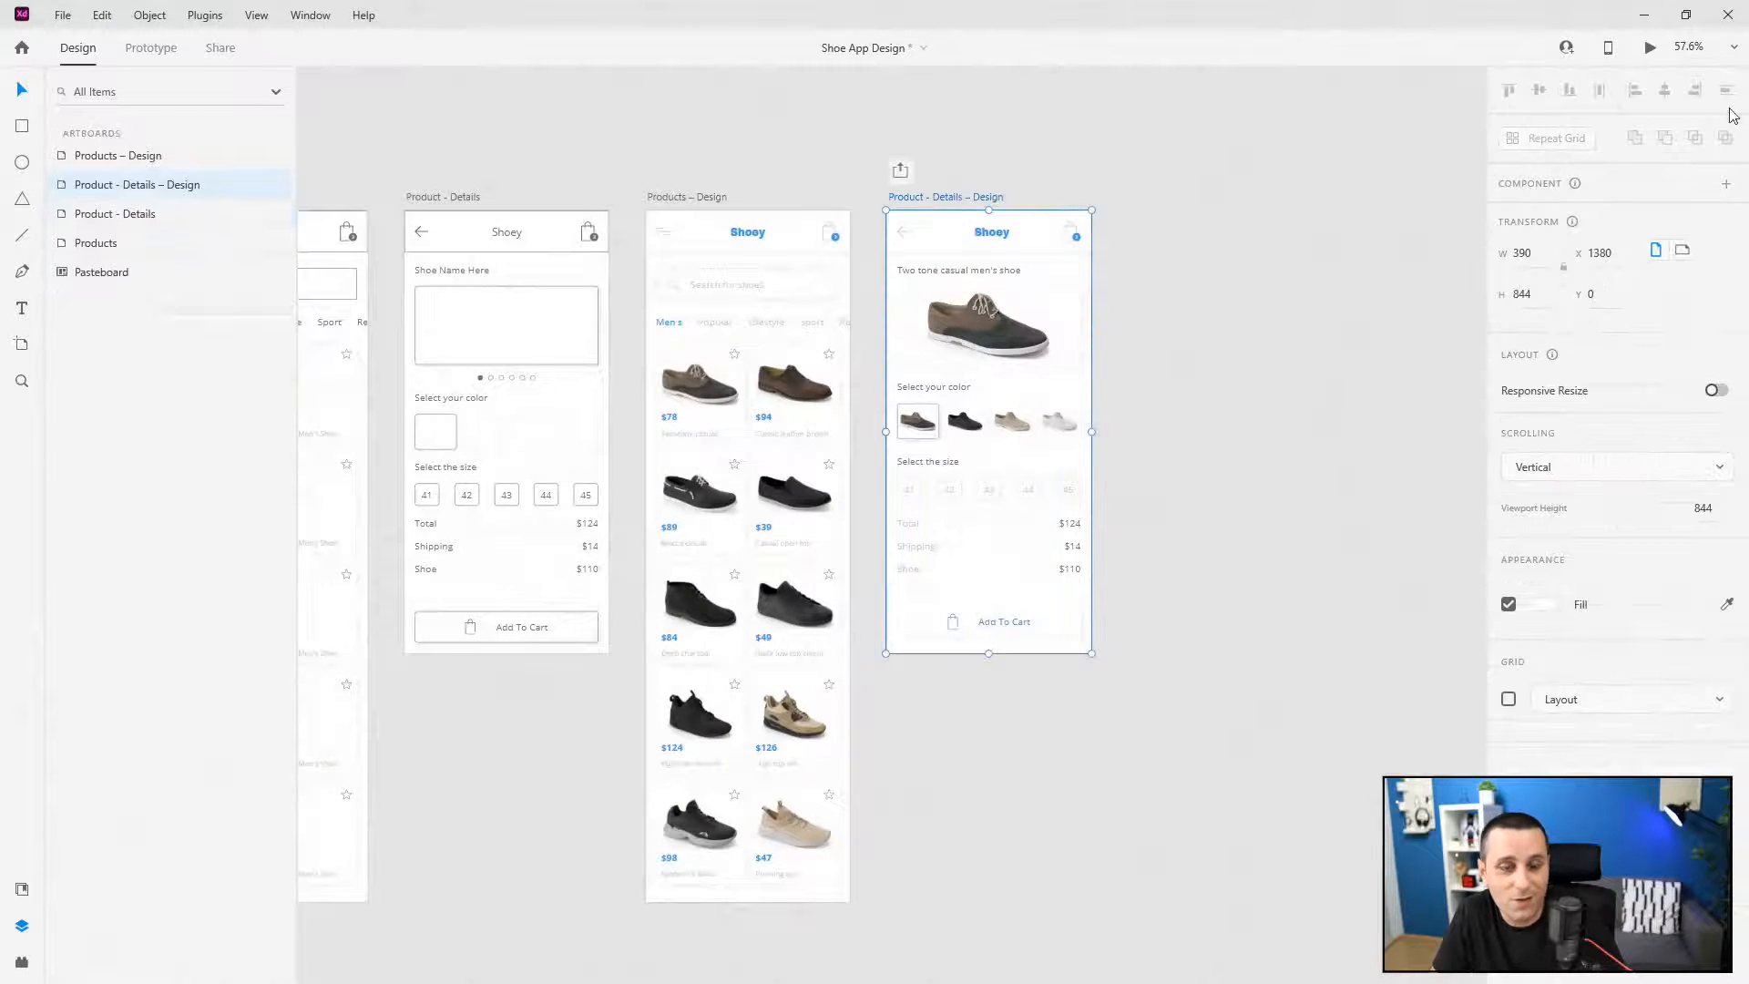
click(1649, 48)
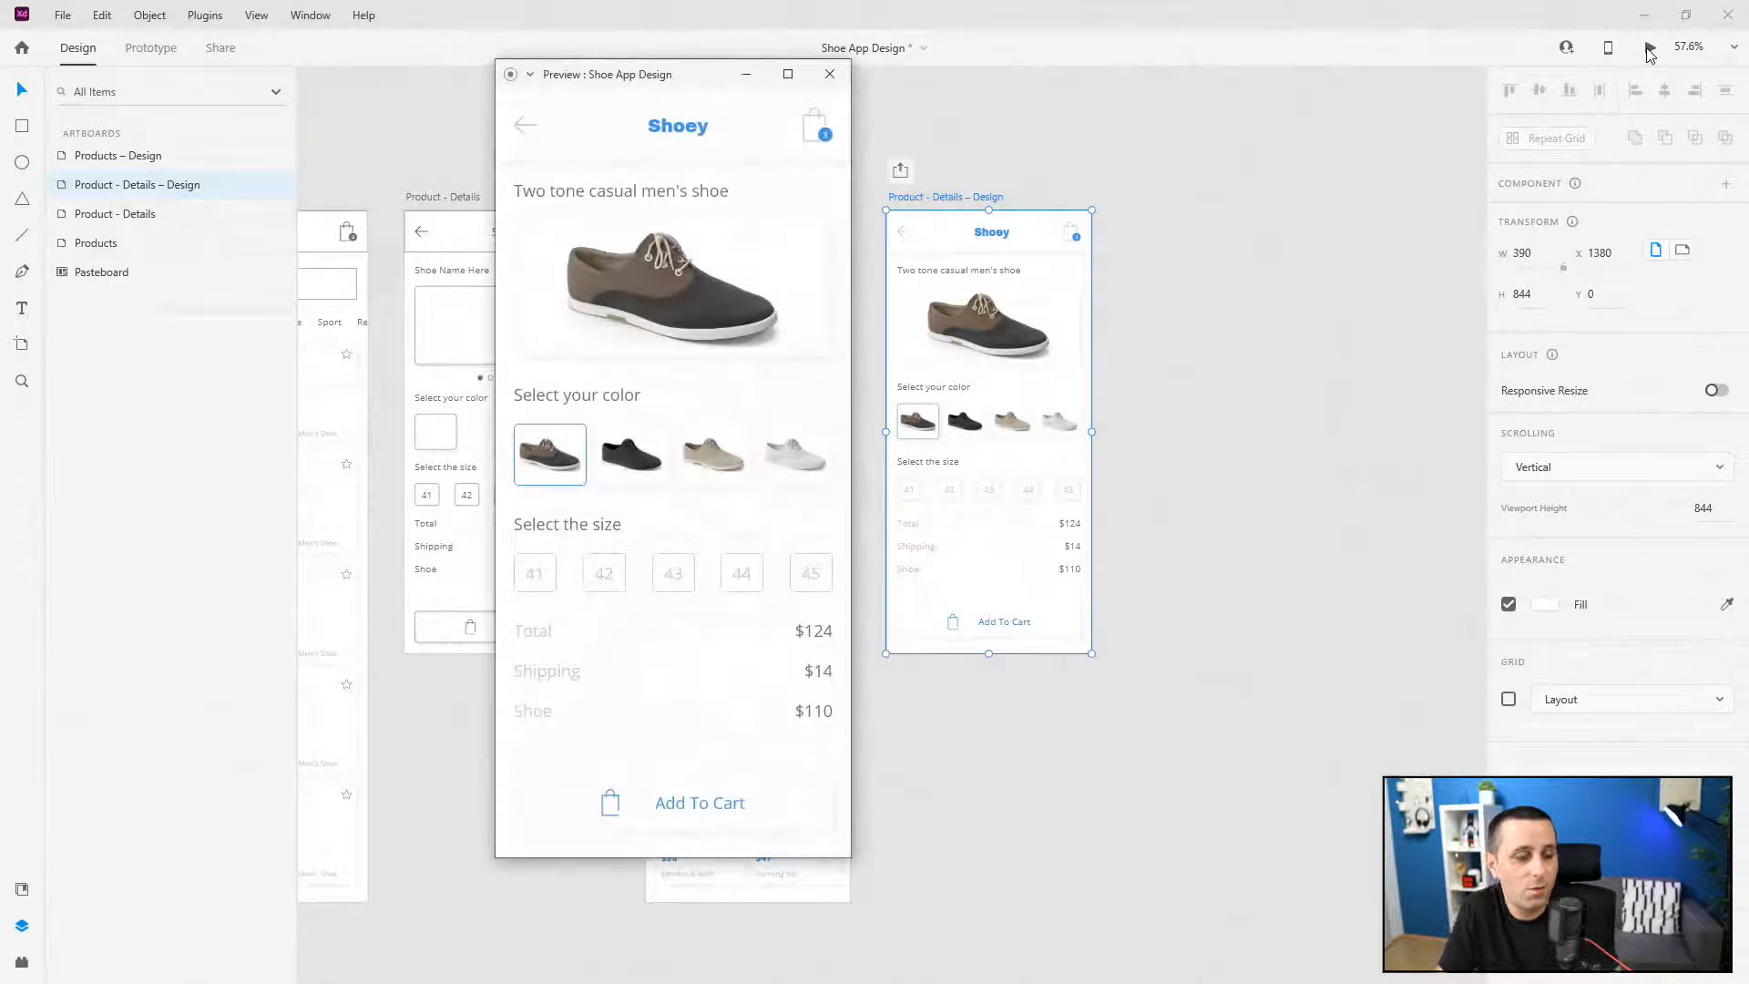
- Swipe through the shoe views in the previewed carousel and back to the first one, and close the preview
drag(788, 316, 500, 324)
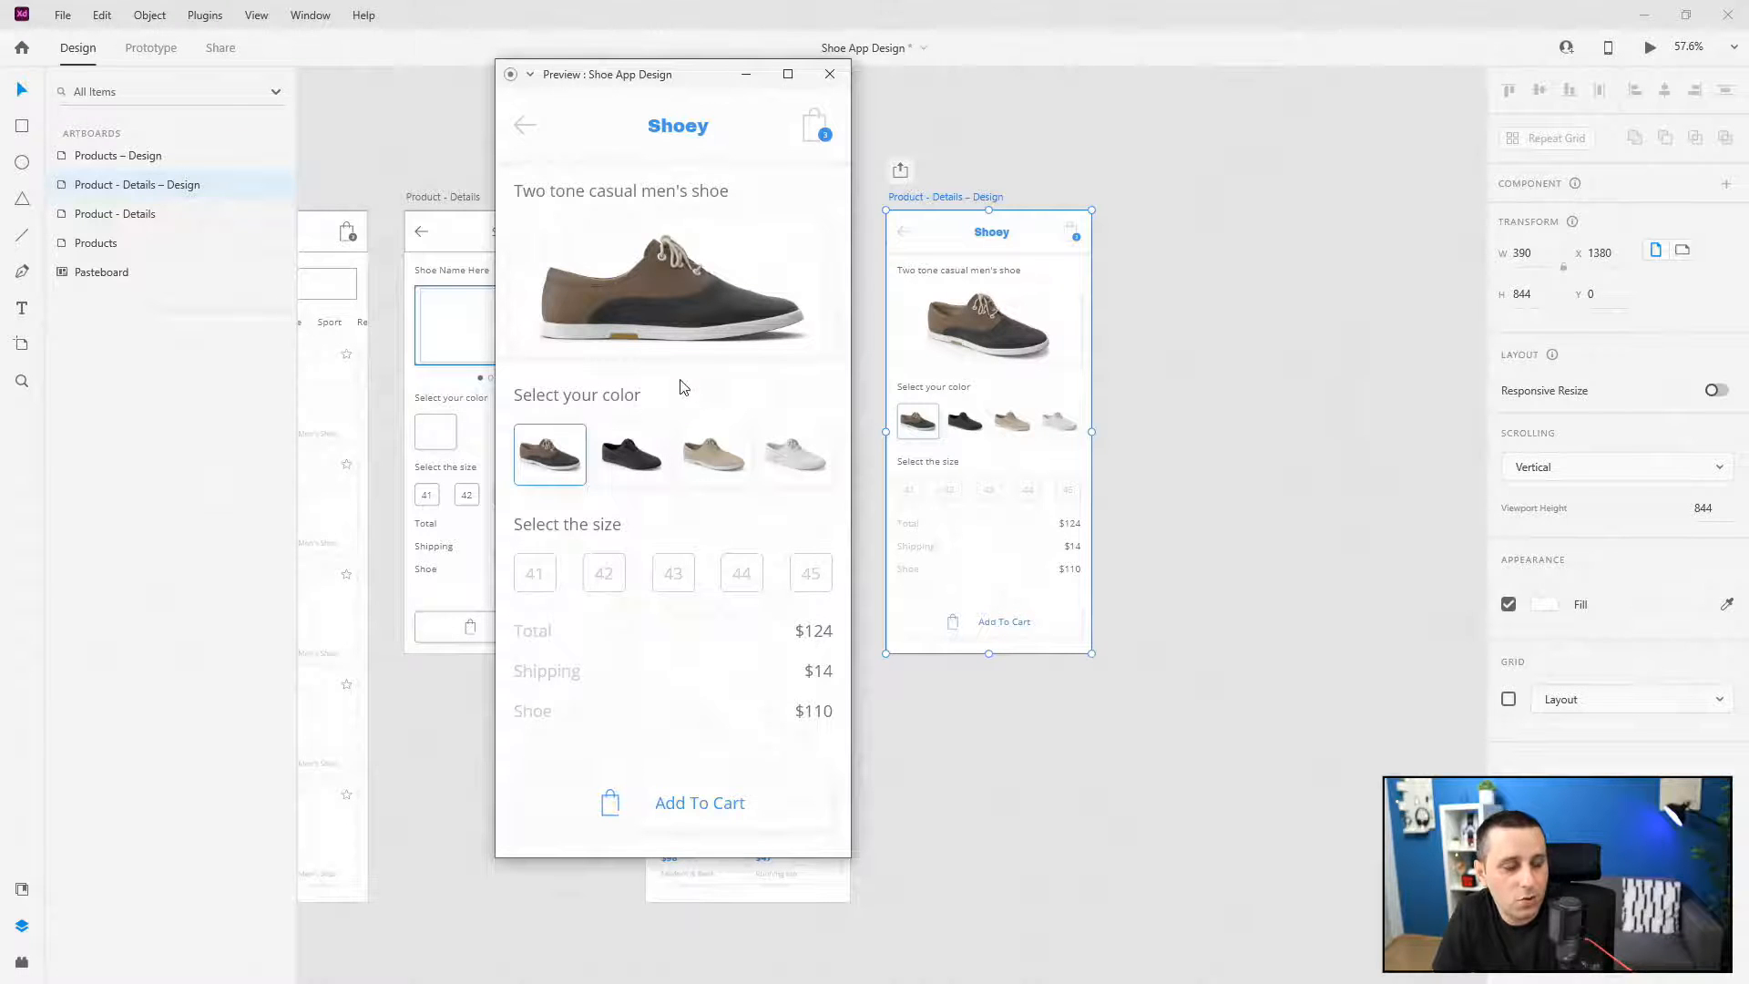
drag(733, 342, 433, 348)
drag(708, 323, 688, 320)
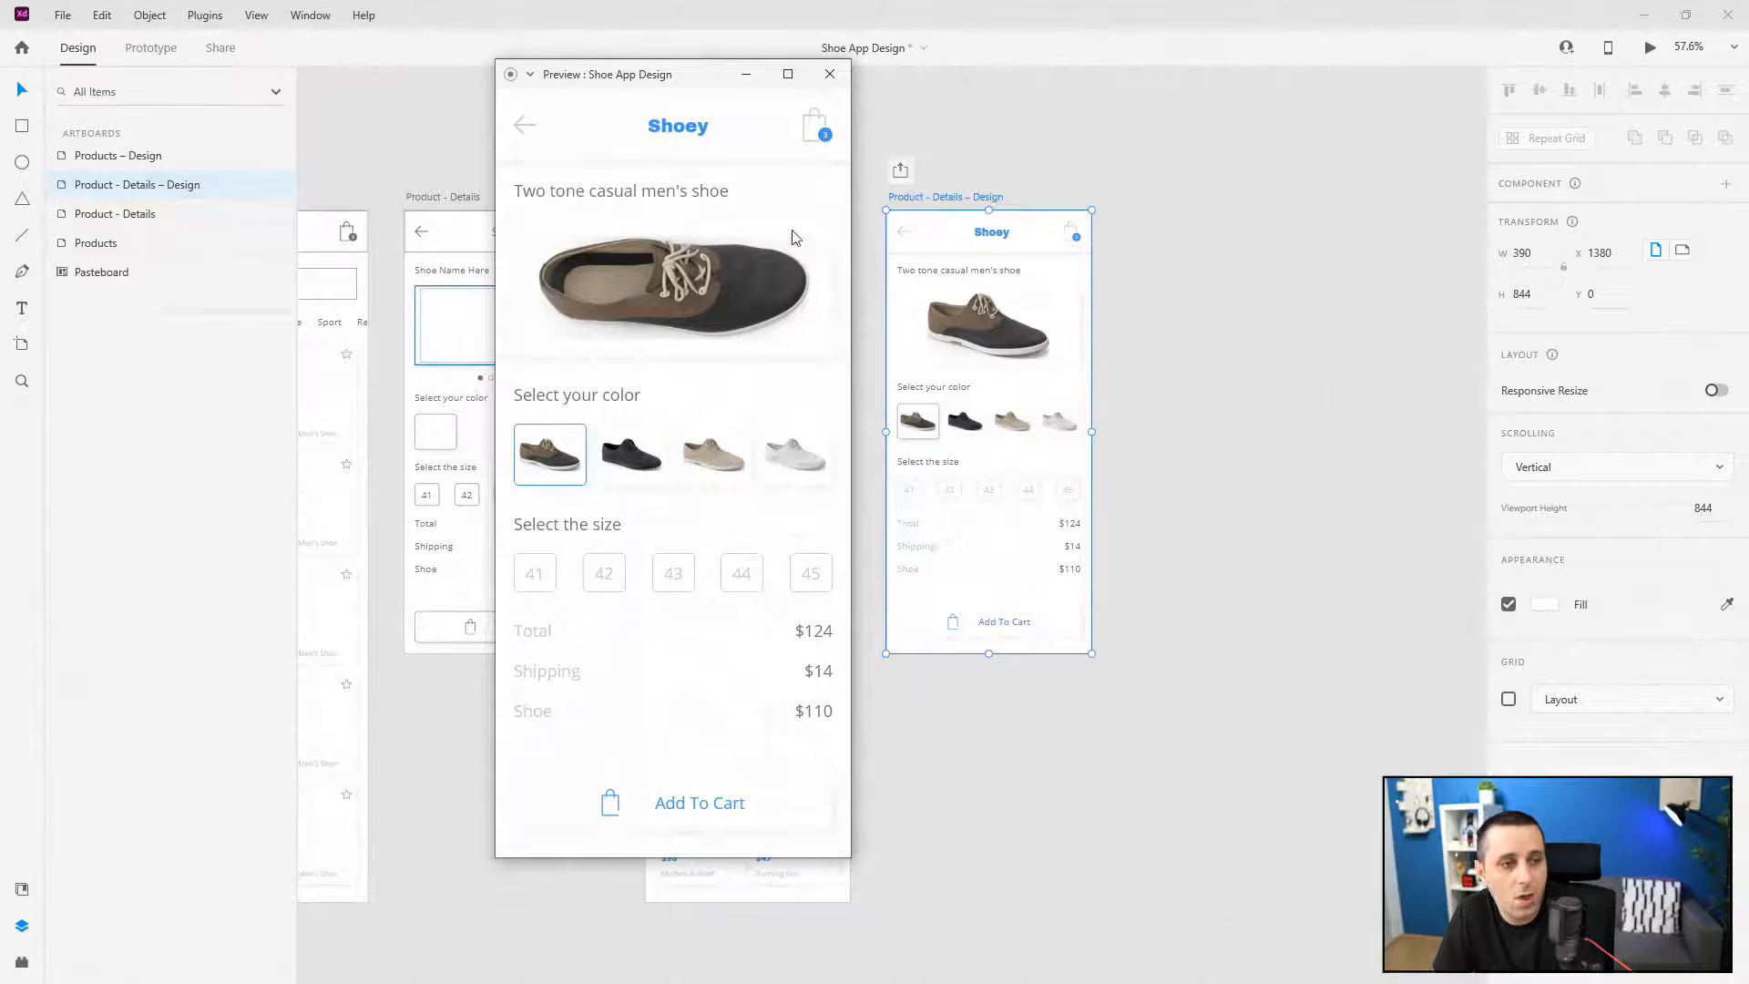
drag(752, 286, 605, 299)
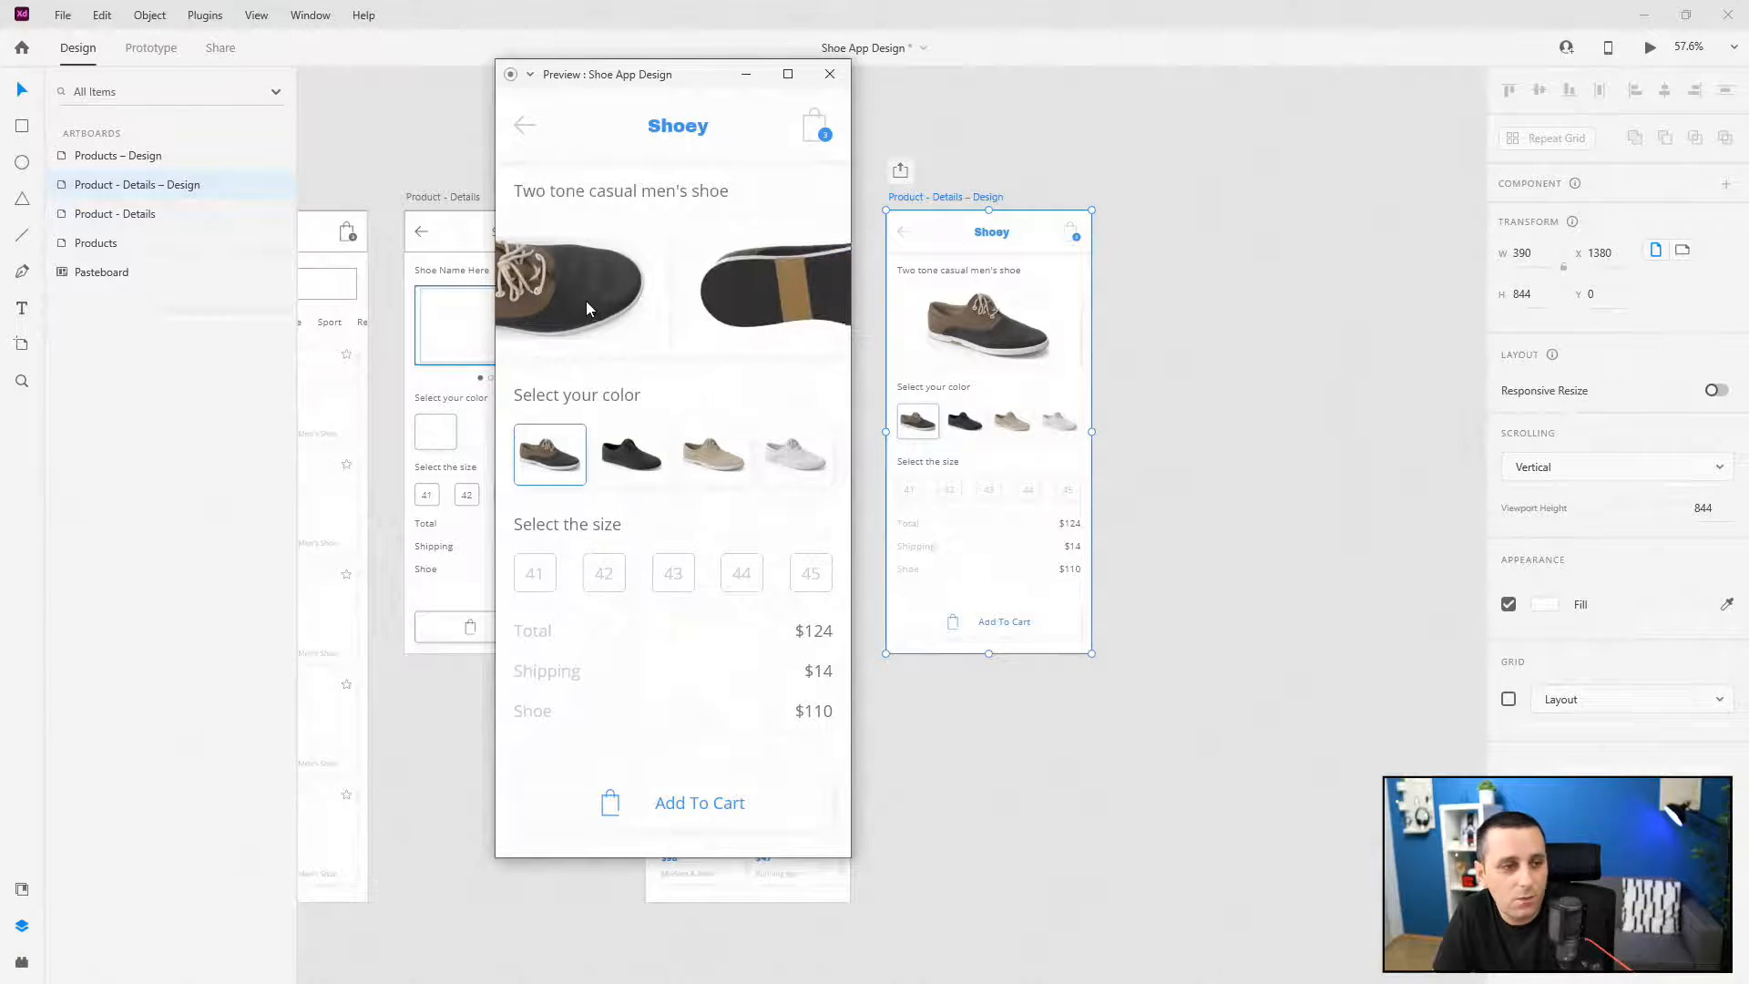
drag(732, 288, 831, 275)
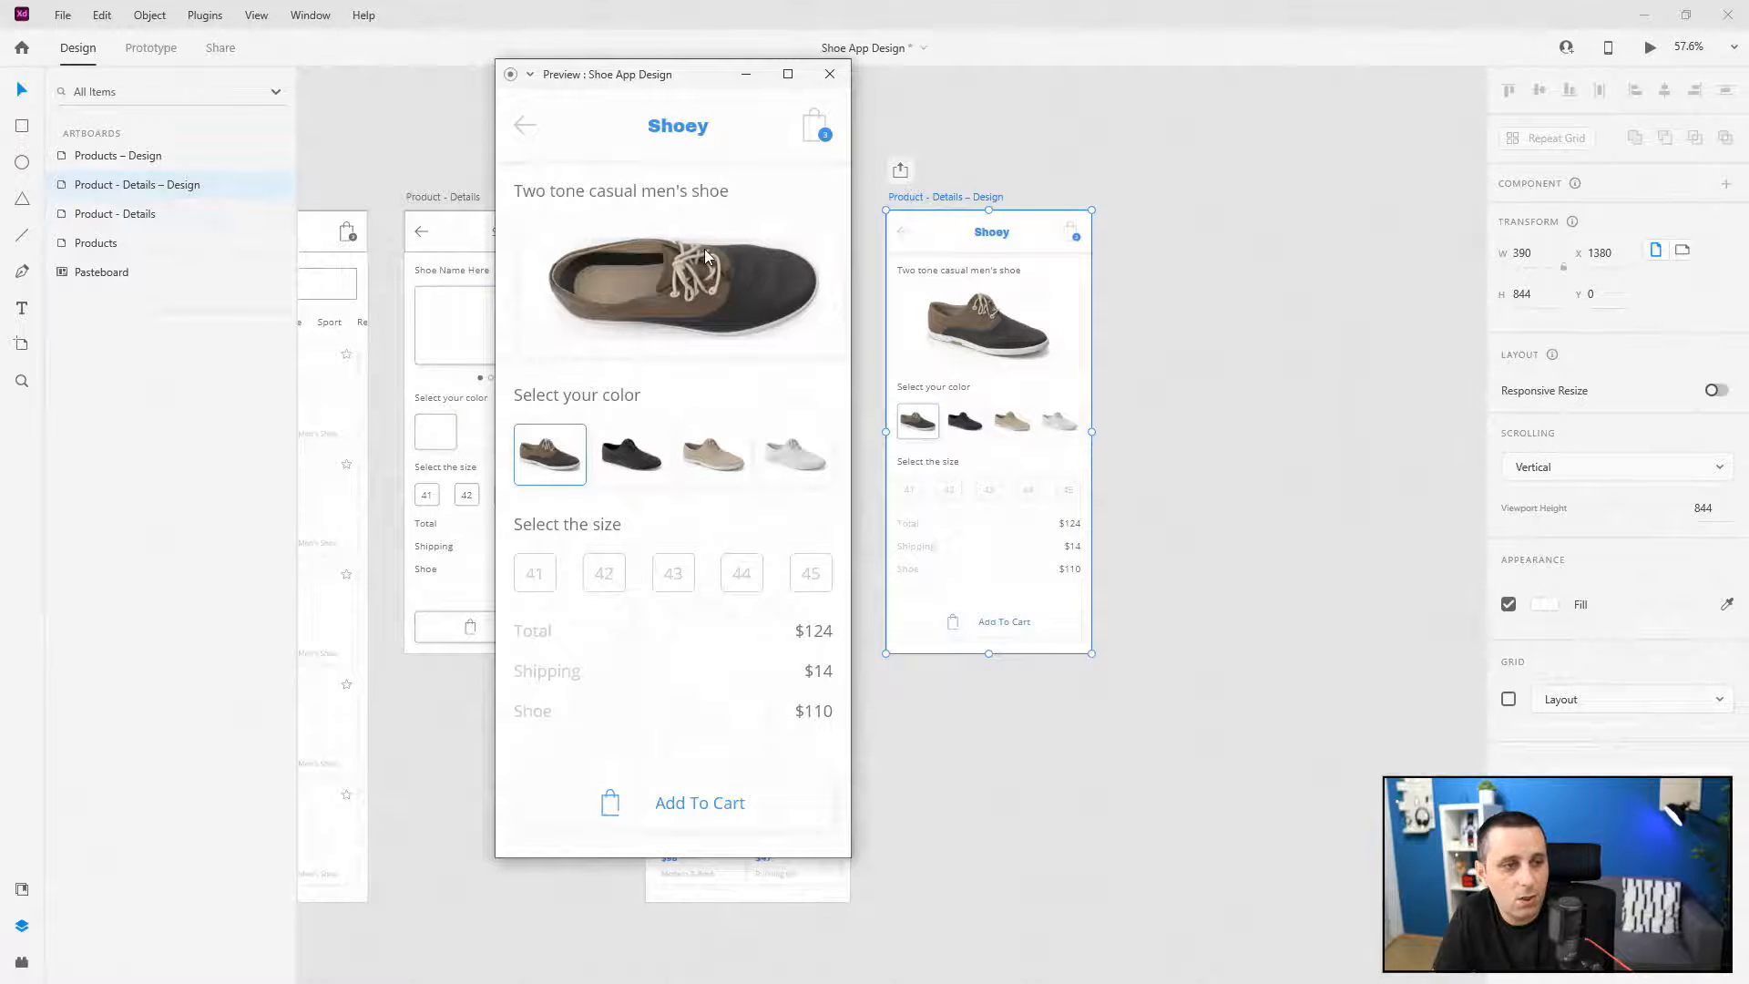
drag(783, 300, 635, 322)
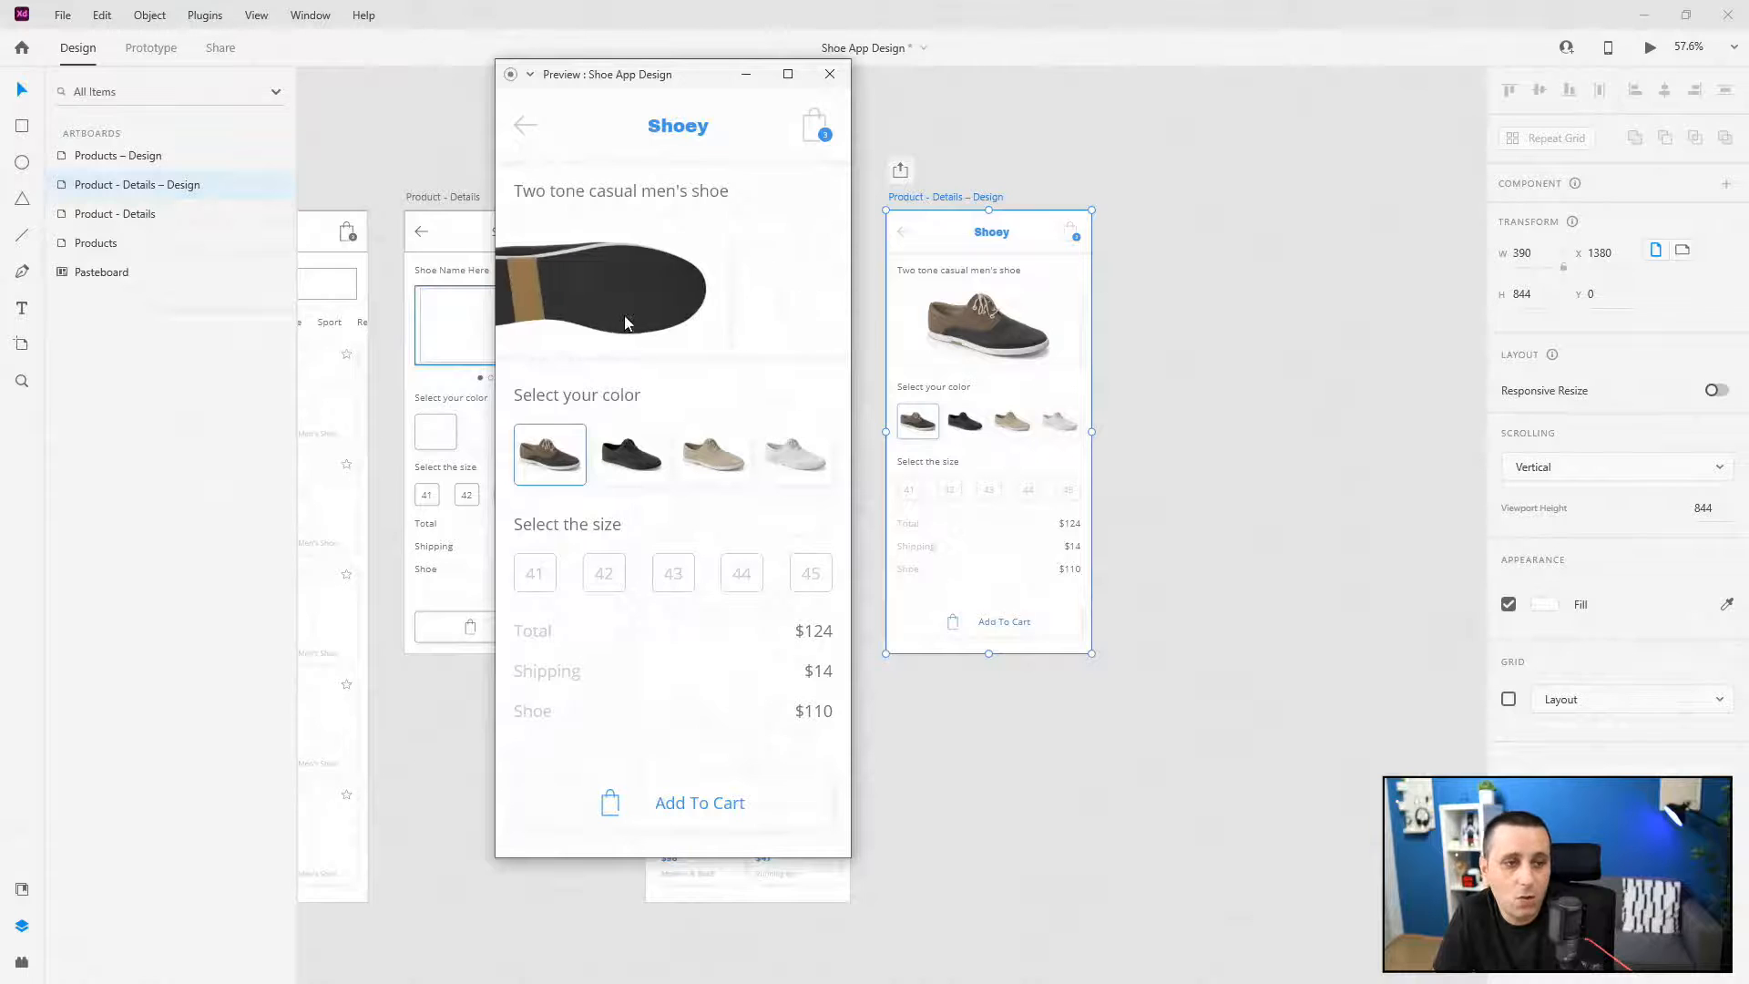
drag(781, 305, 523, 315)
drag(799, 305, 1342, 255)
drag(641, 274, 1009, 258)
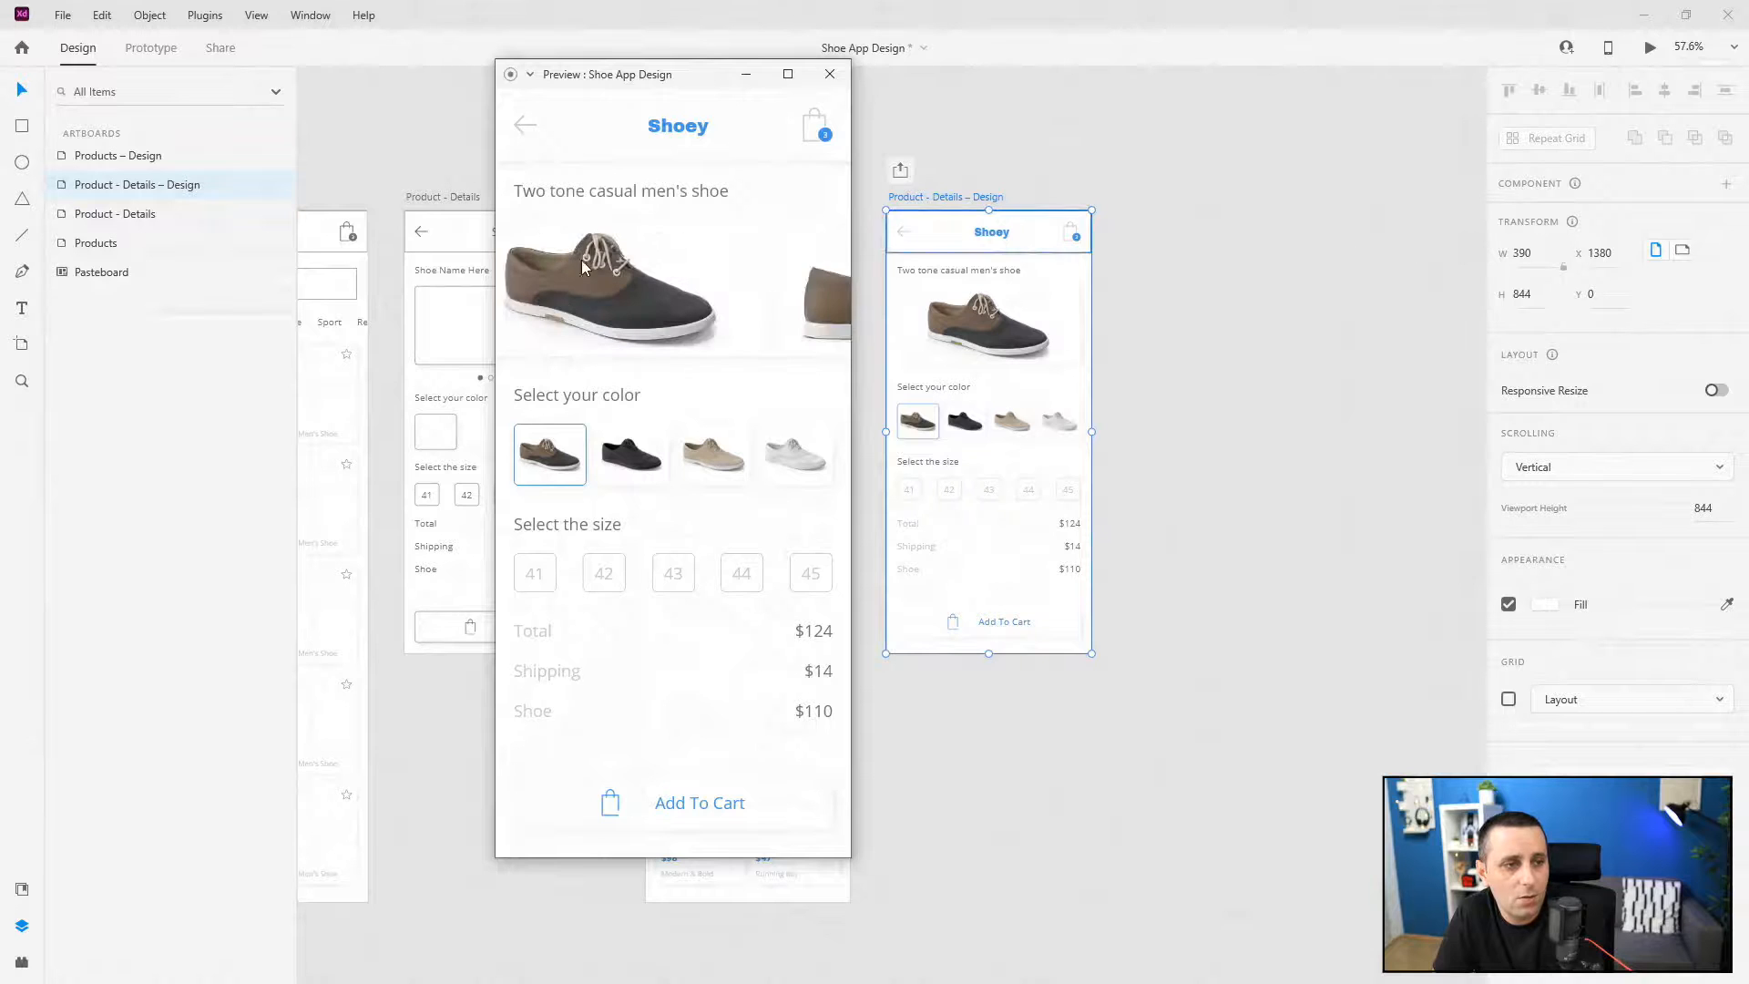
drag(713, 299, 1444, 278)
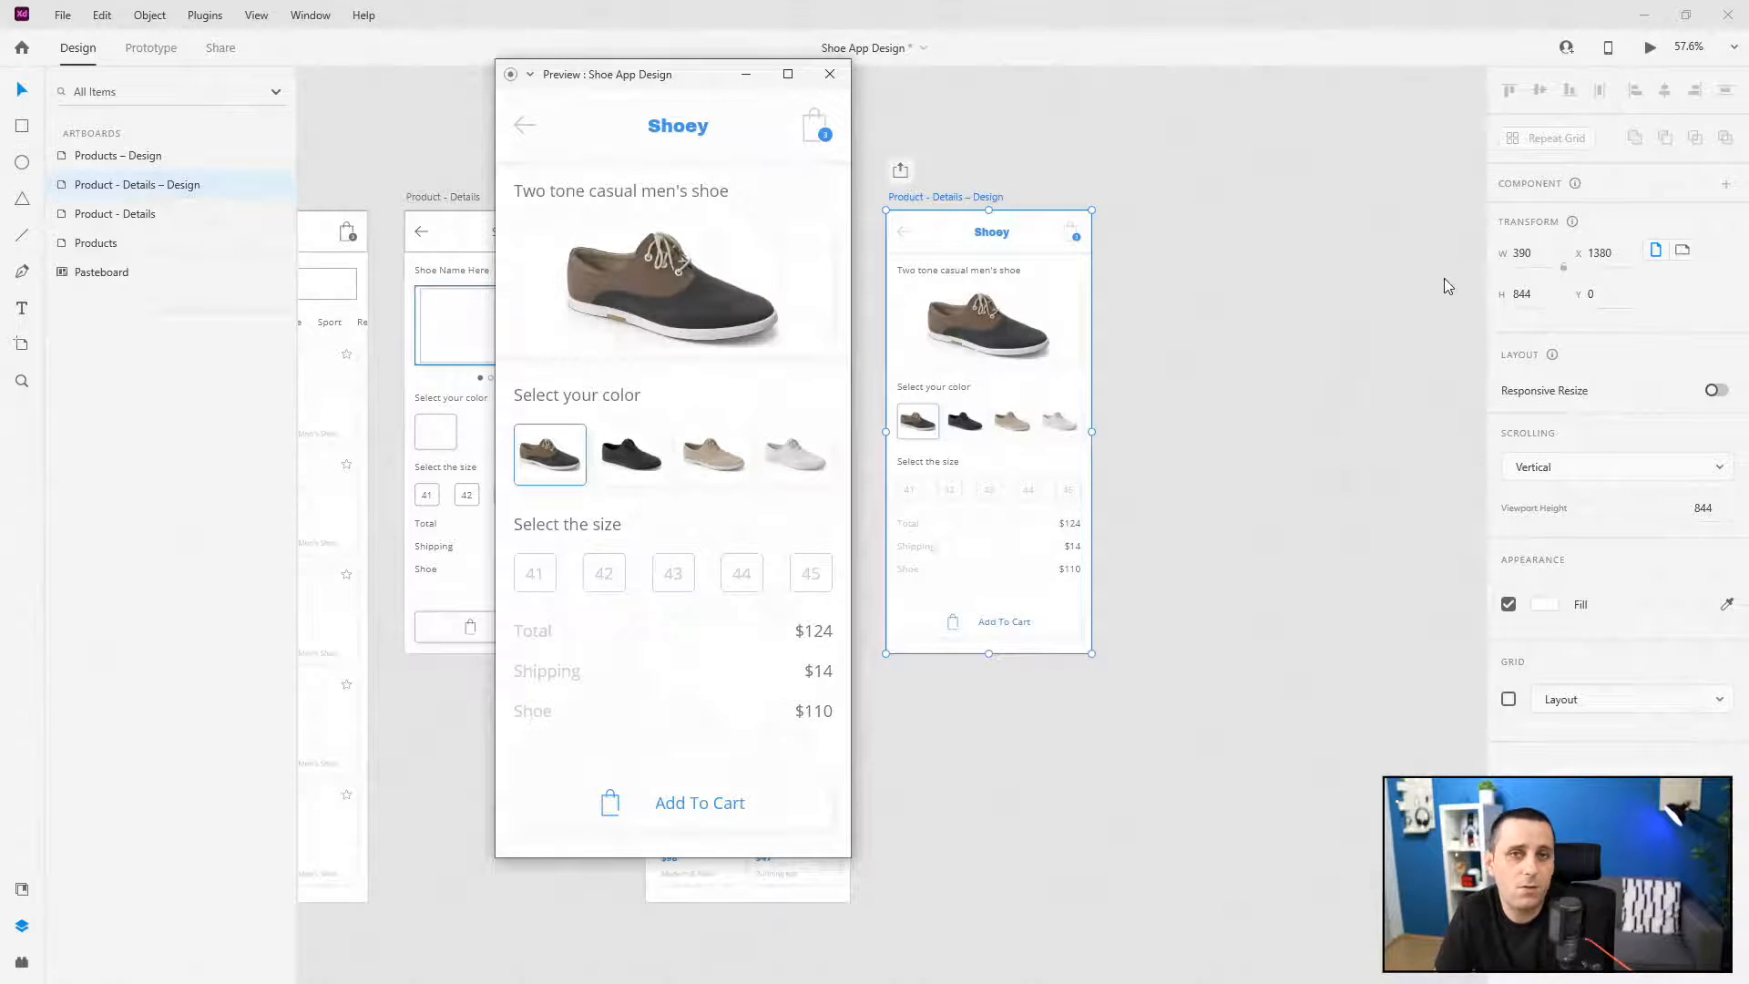
click(829, 76)
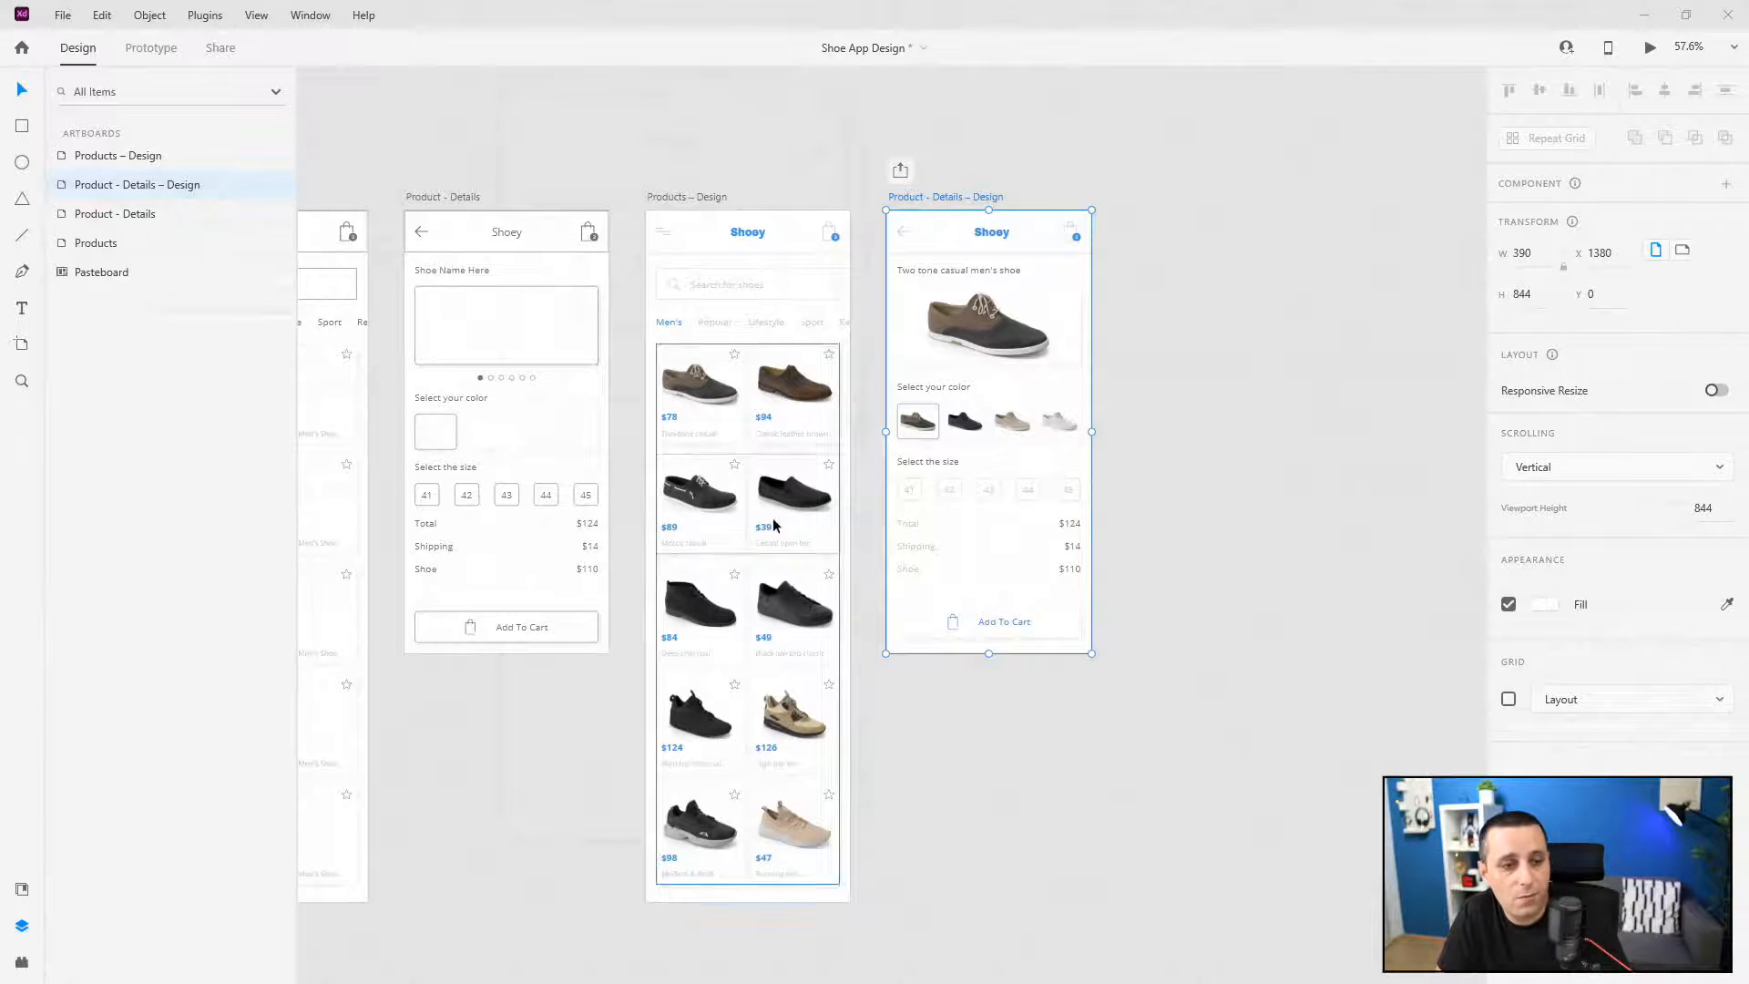
- Turn the sizes group under Select the size into a component
scroll(1018, 475, up, 6)
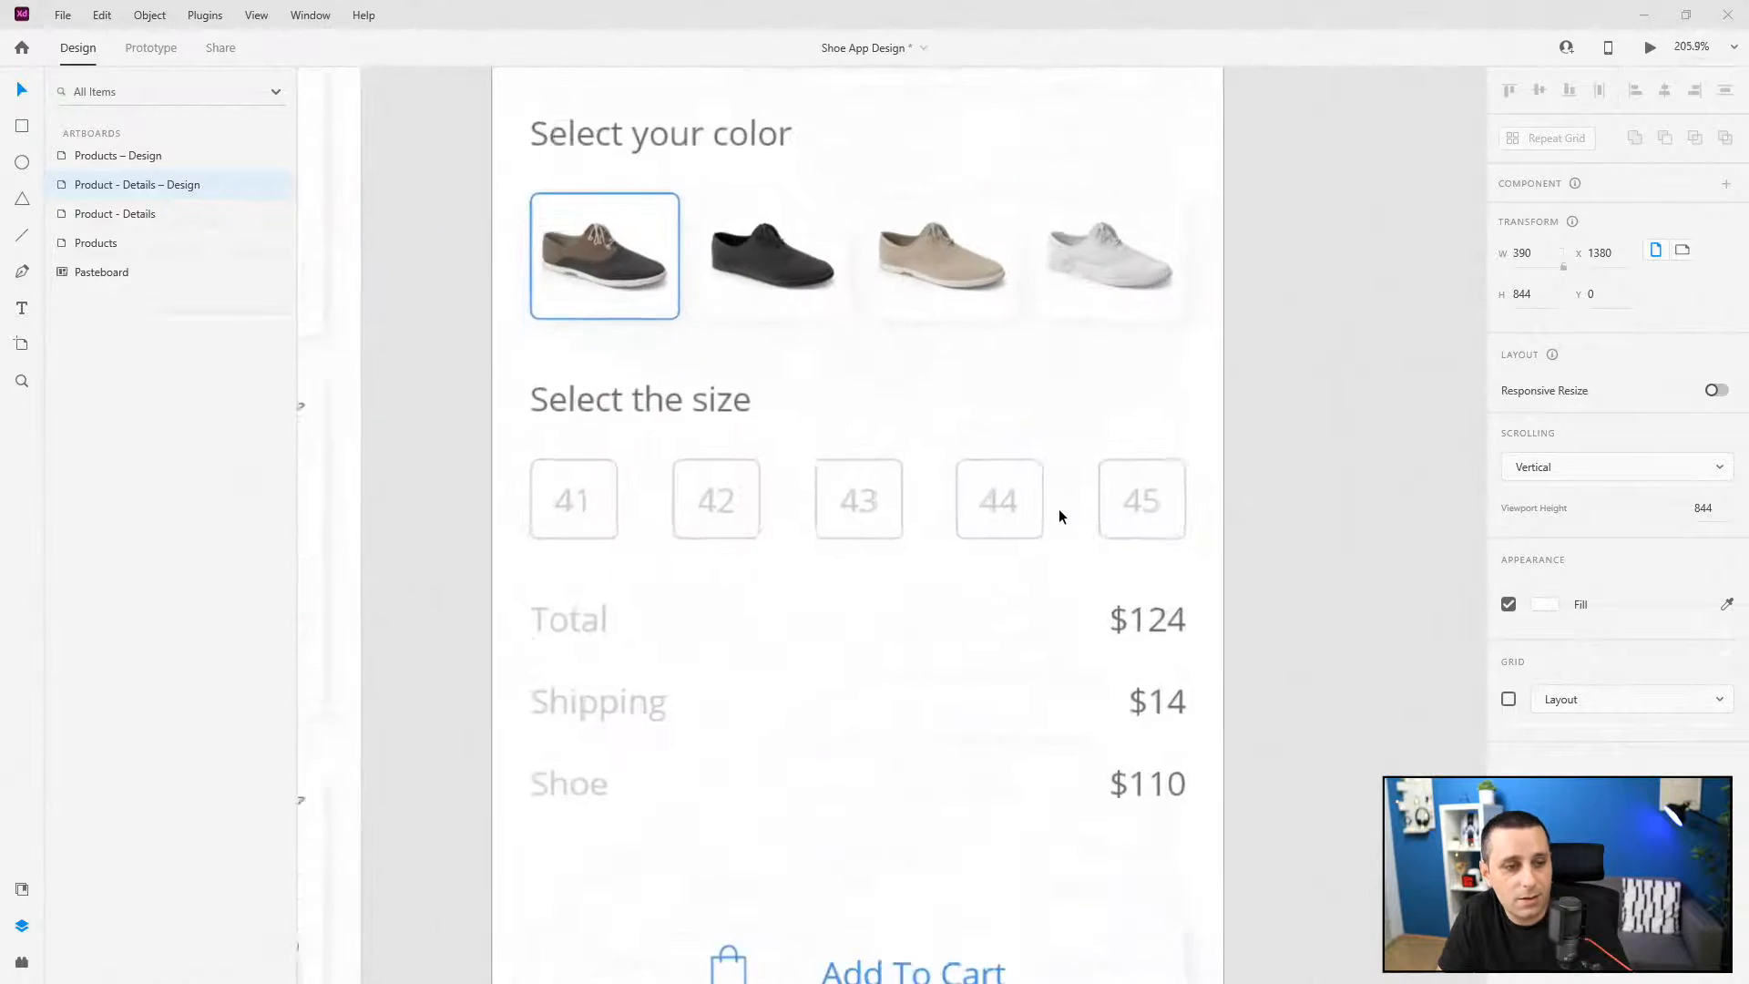
scroll(699, 496, up, 1)
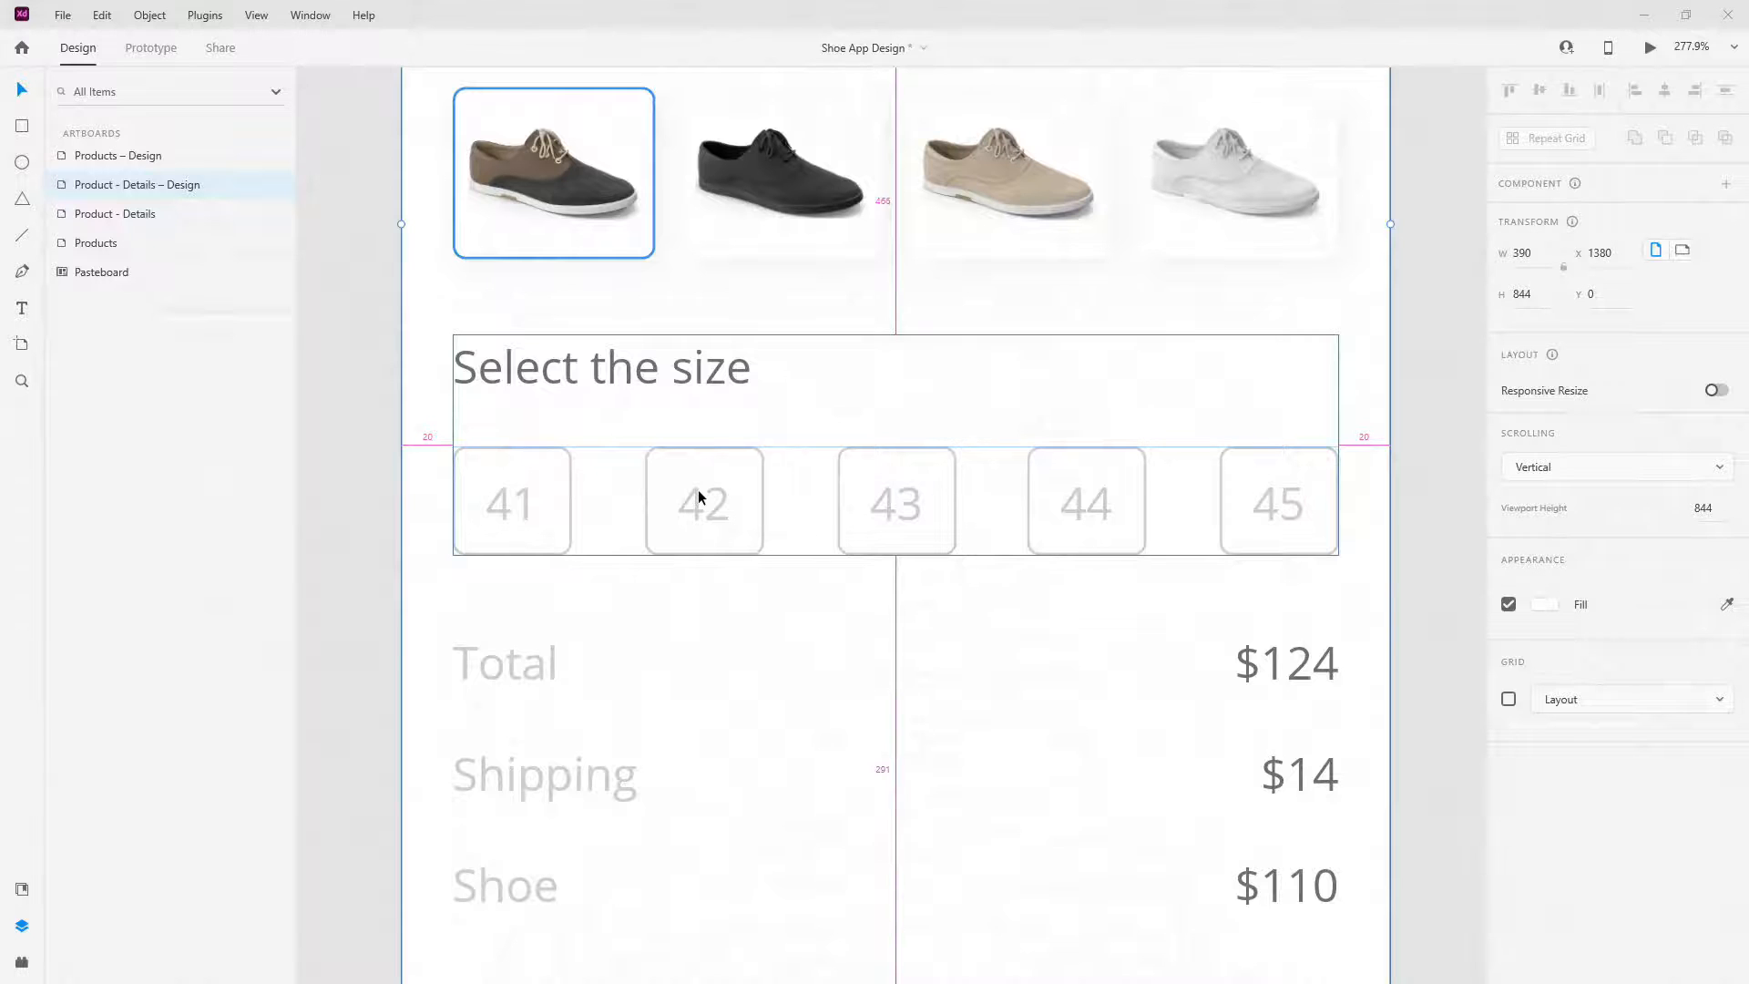
double_click(545, 500)
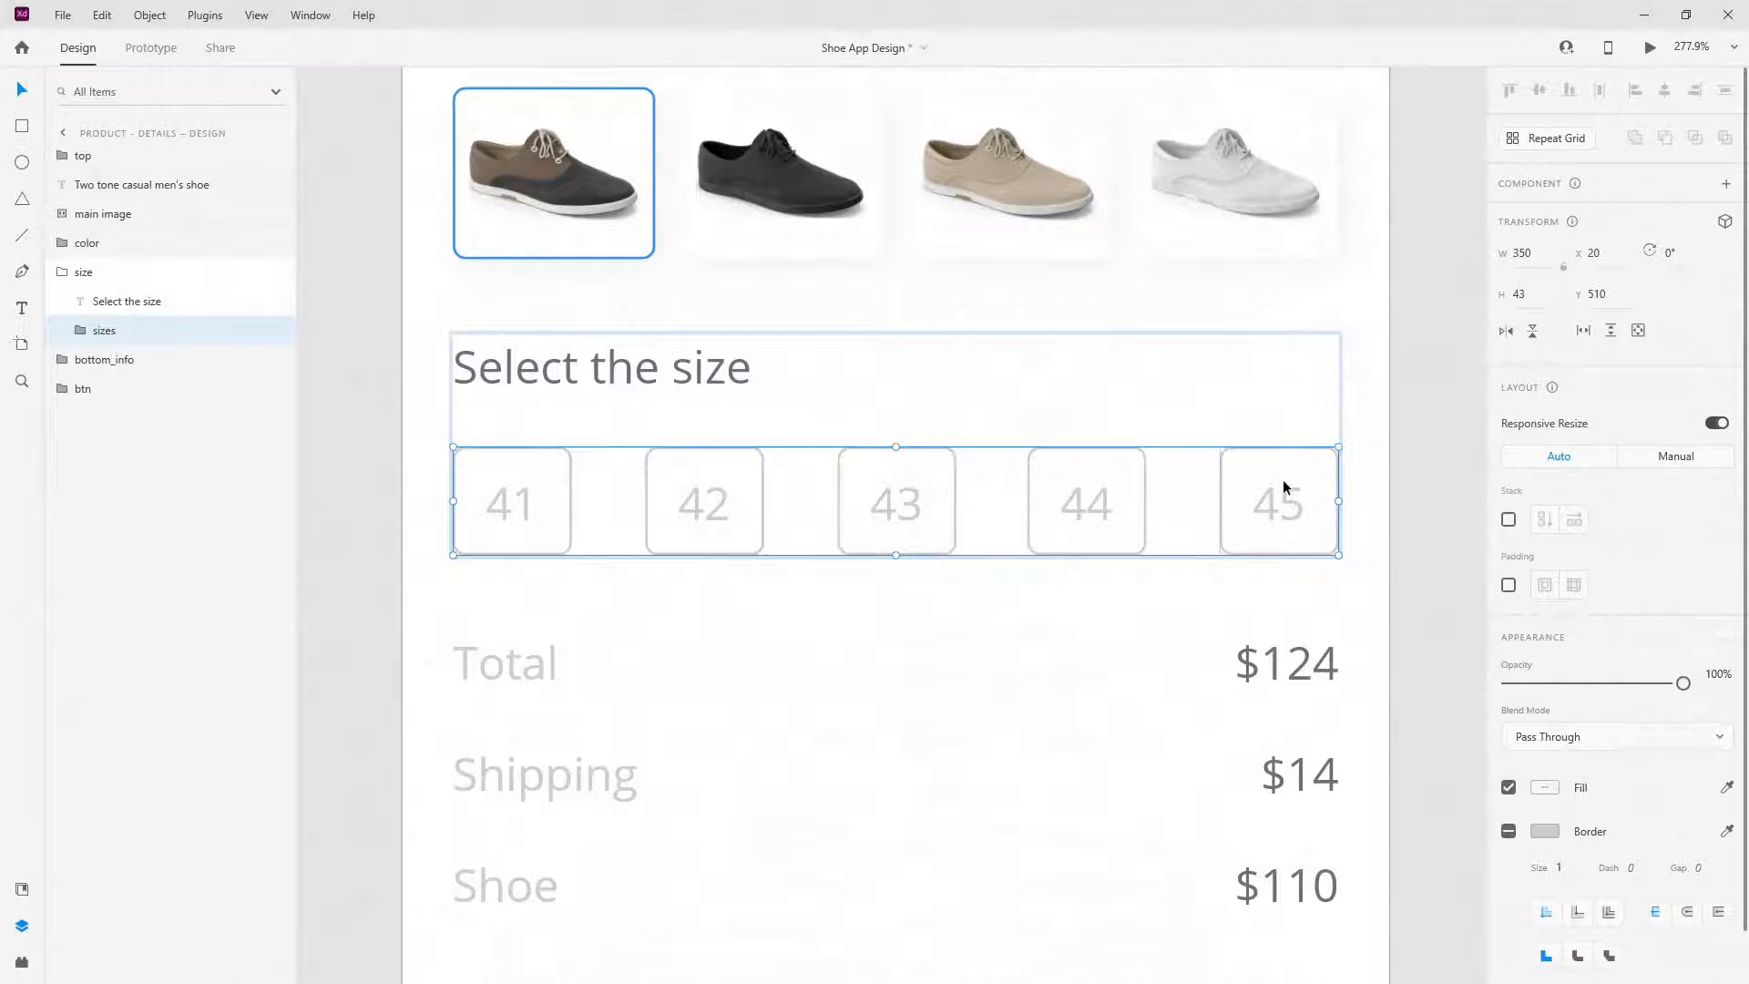
key(ctrl+k)
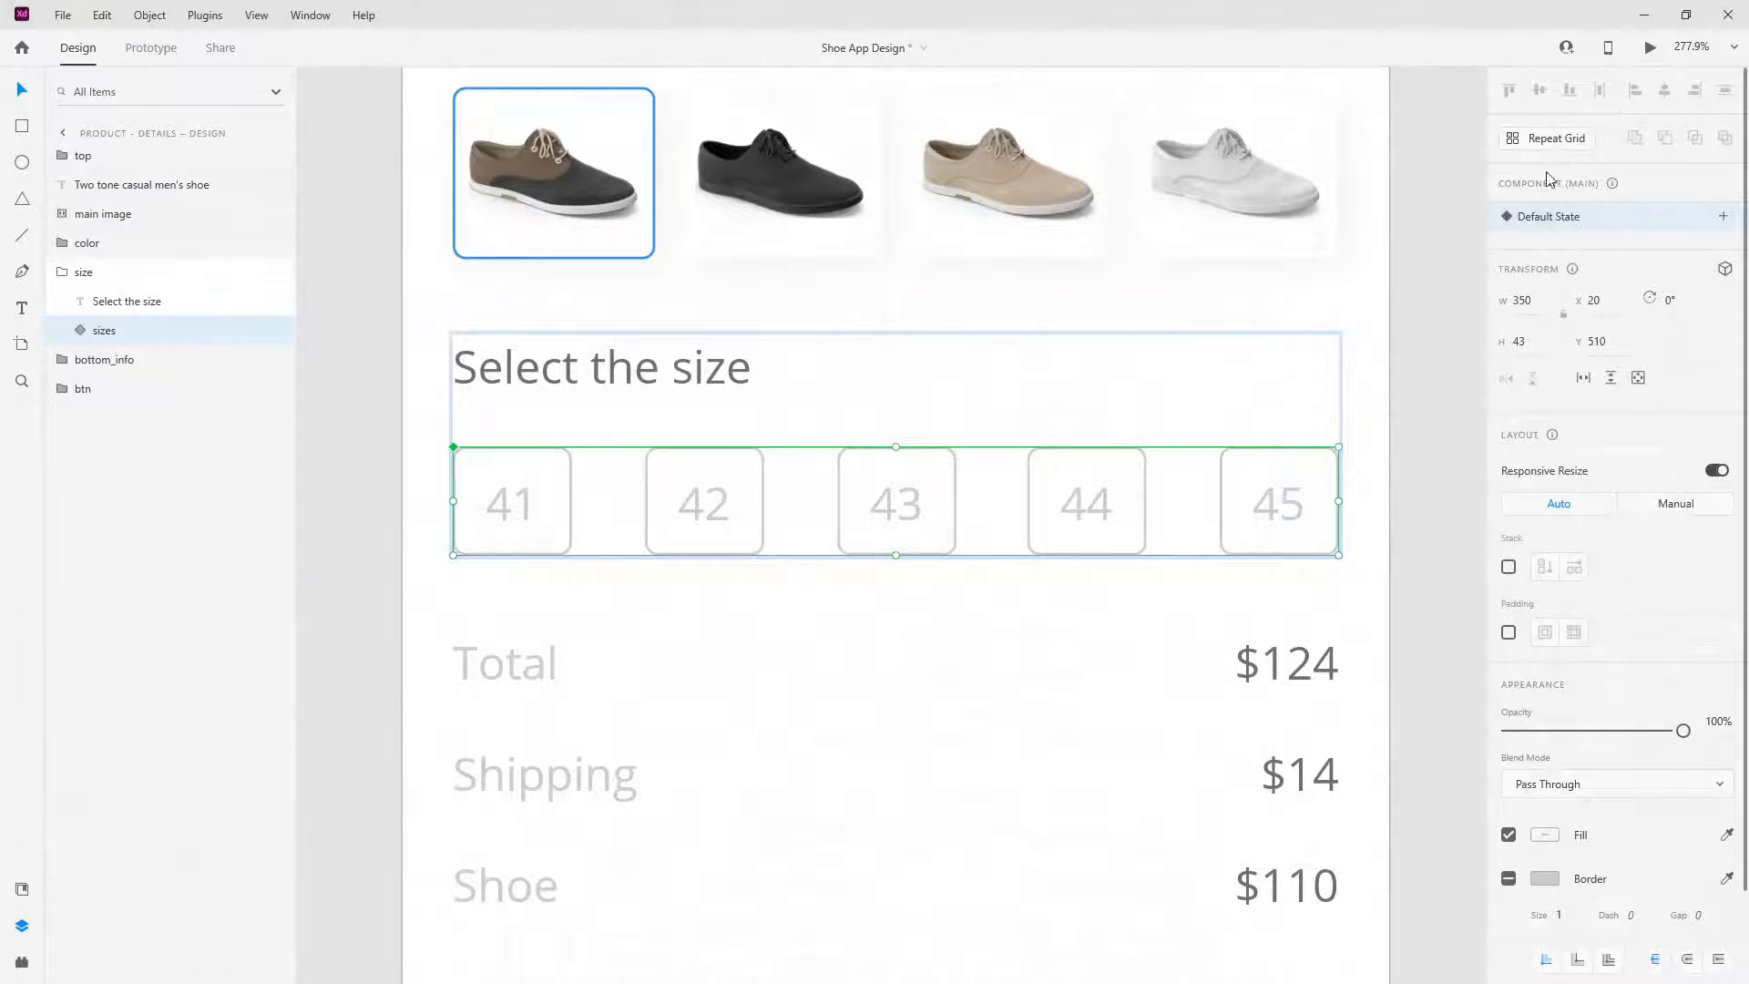
- Add two new states named 41 and 42 to the sizes component
scroll(754, 476, down, 2)
scroll(952, 461, up, 1)
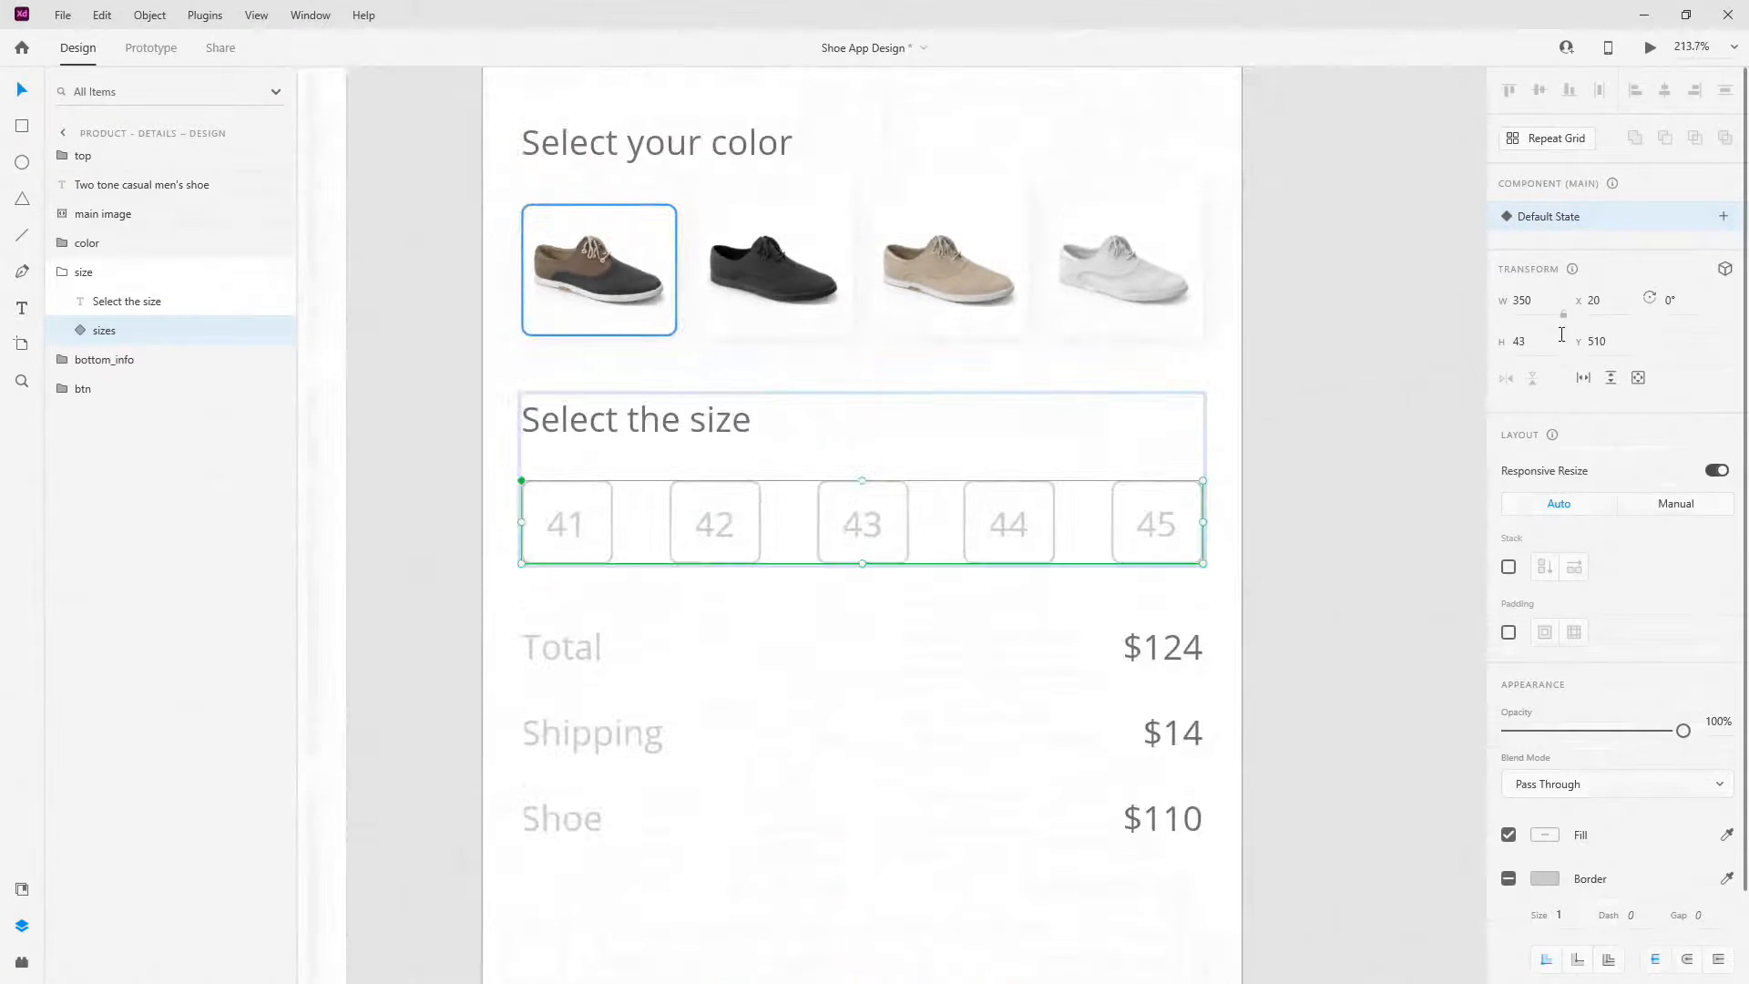
click(1723, 216)
click(1565, 226)
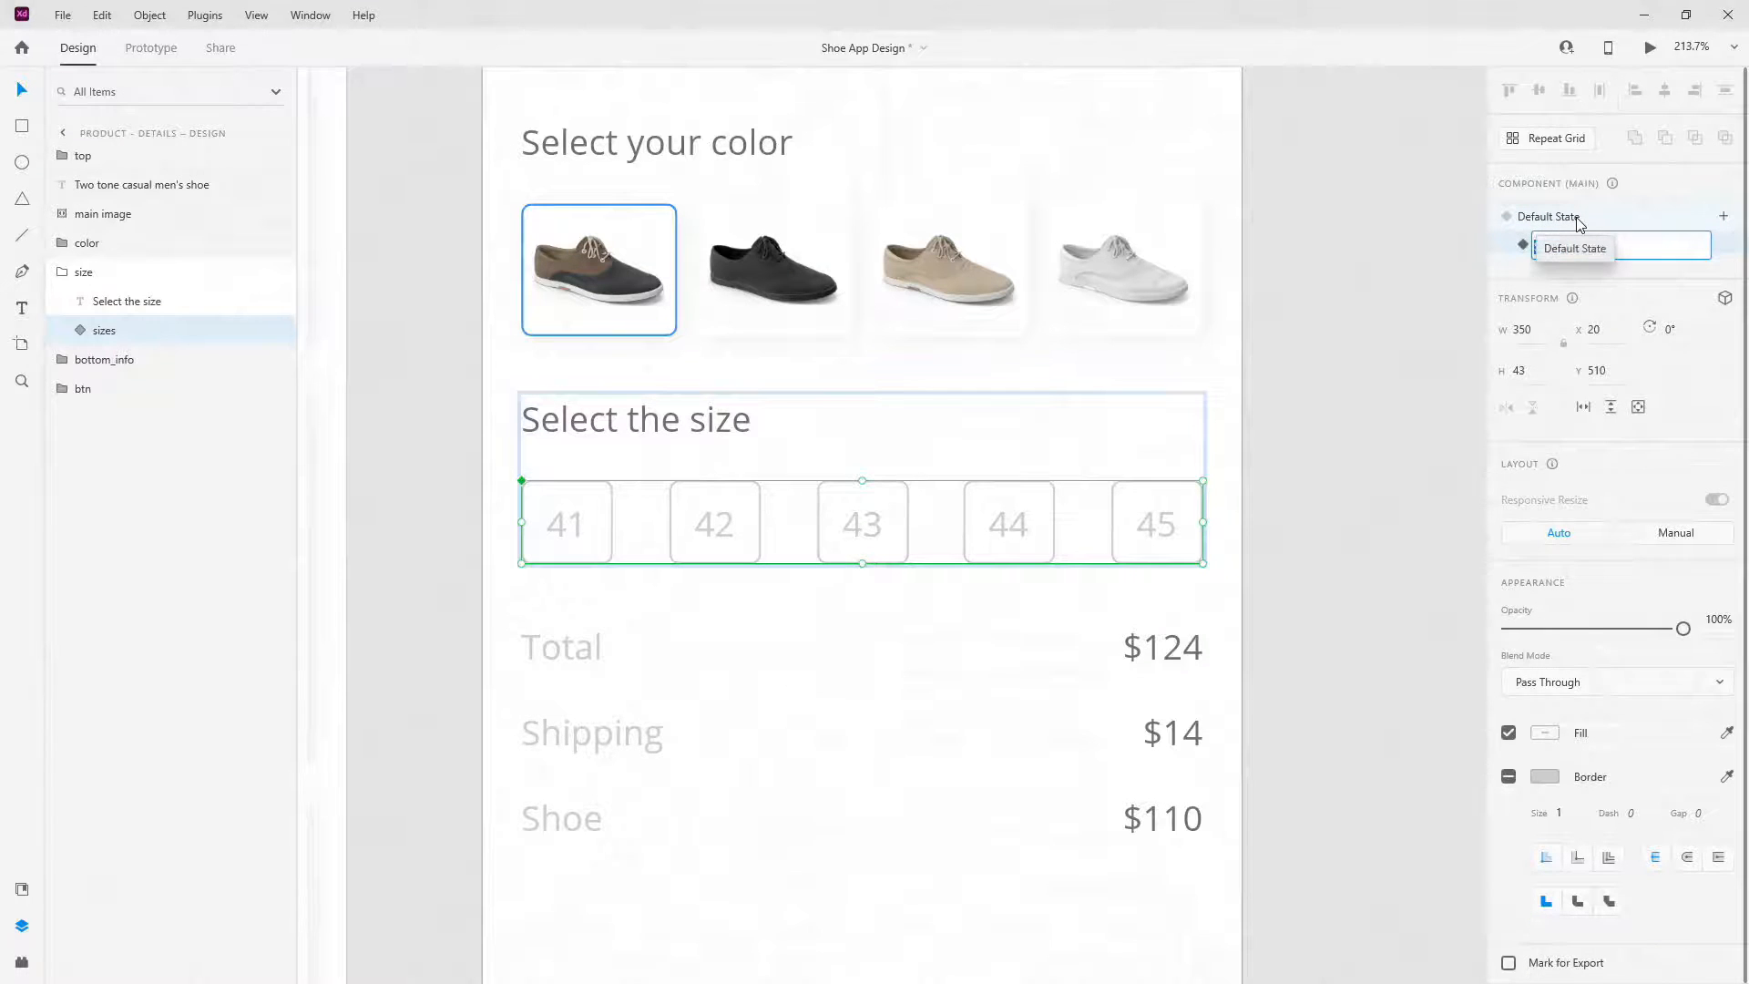
text(41)
key(Return)
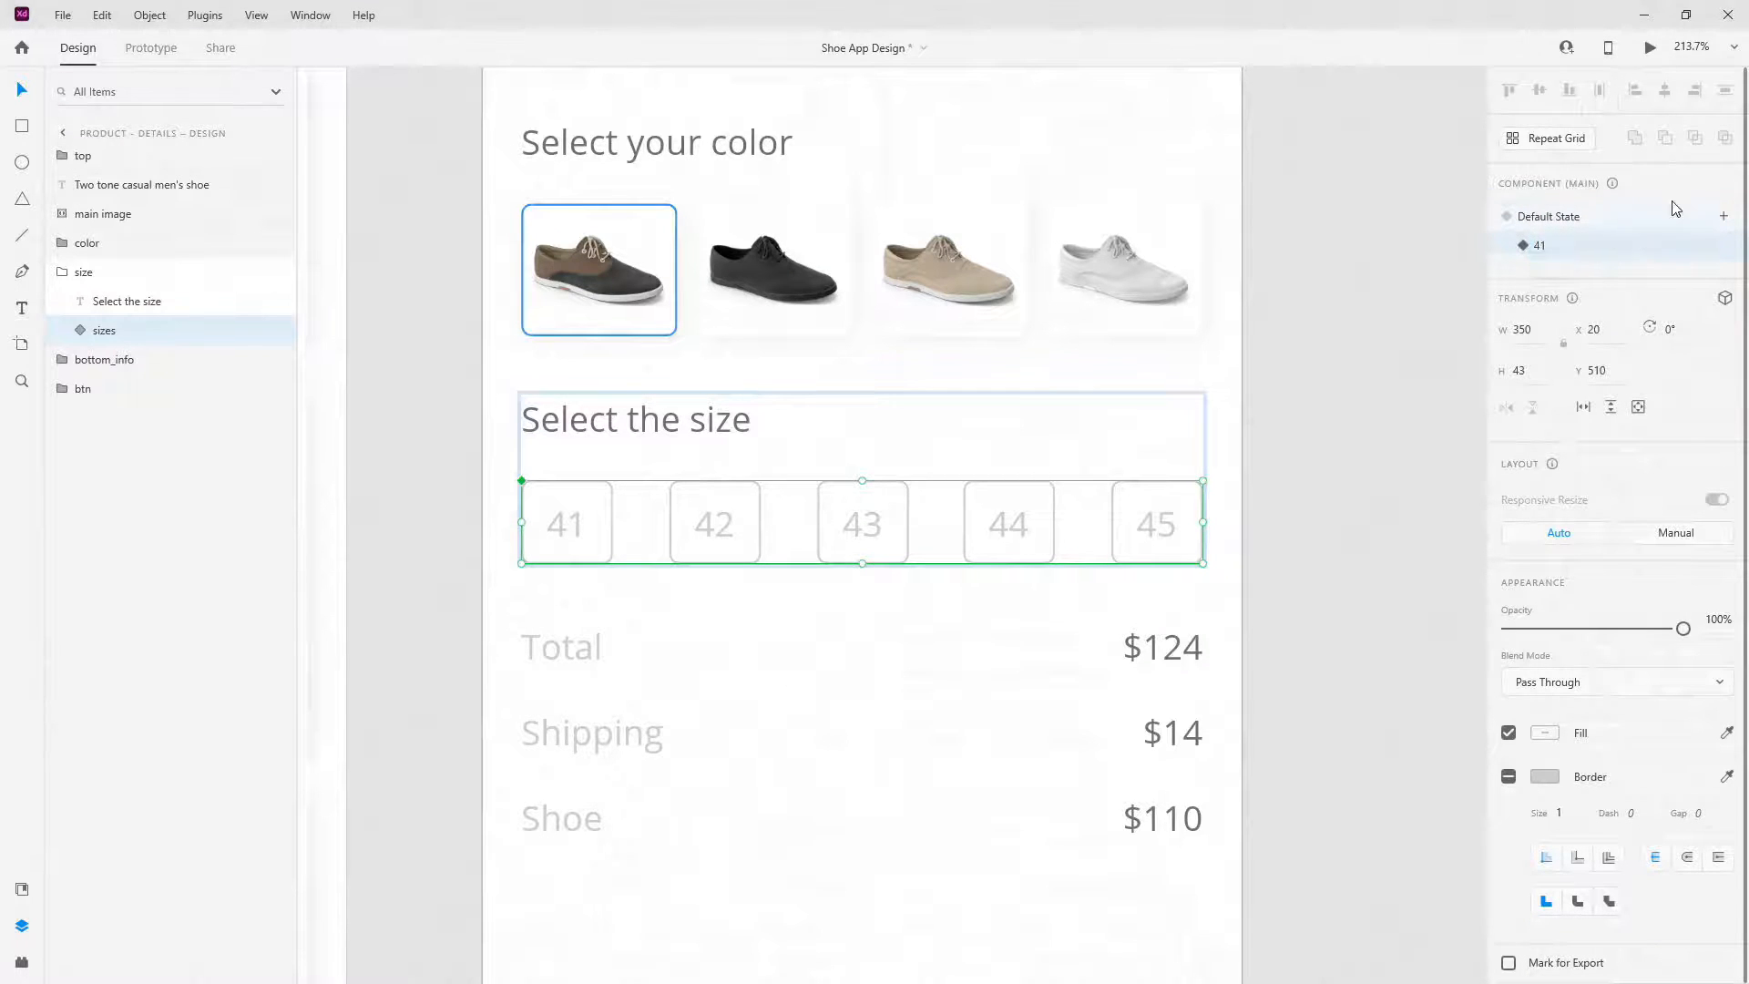
click(1725, 220)
click(1595, 227)
text(42)
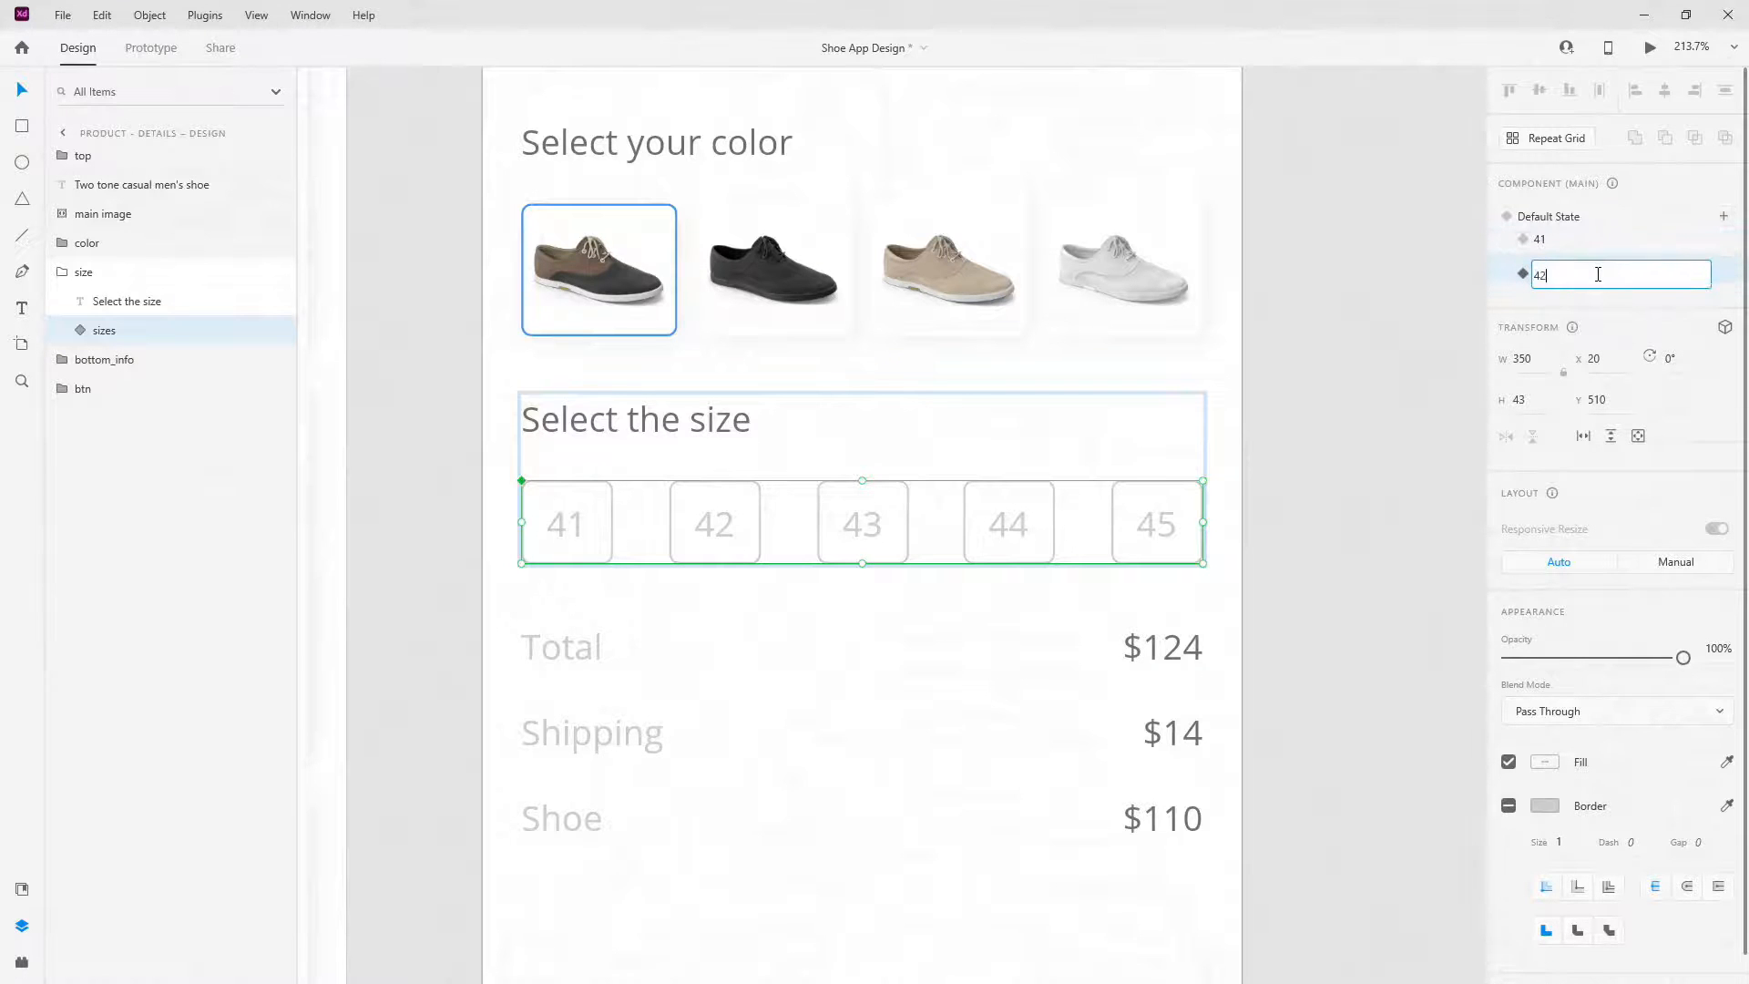
- Add three more new states named 43, 44 and 45 to the sizes component
click(1723, 217)
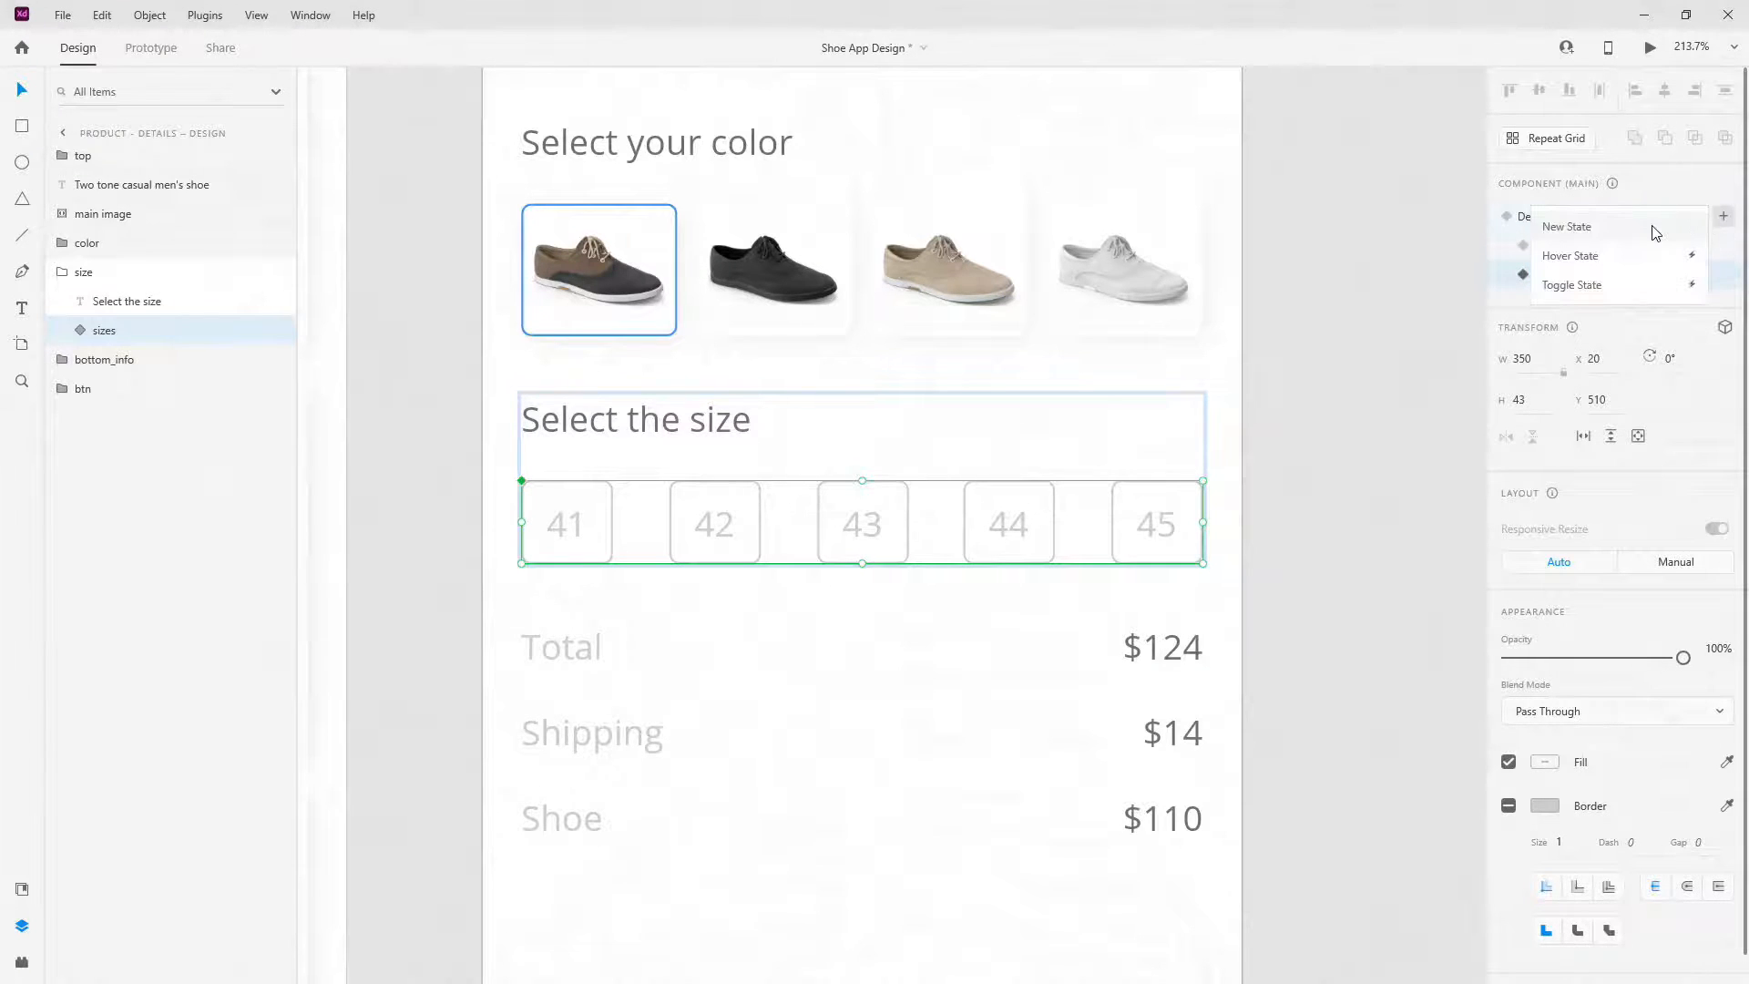
click(1655, 233)
text(43)
key(Return)
click(1723, 215)
click(1663, 226)
text(44)
key(Return)
click(1712, 220)
click(1656, 226)
text(45)
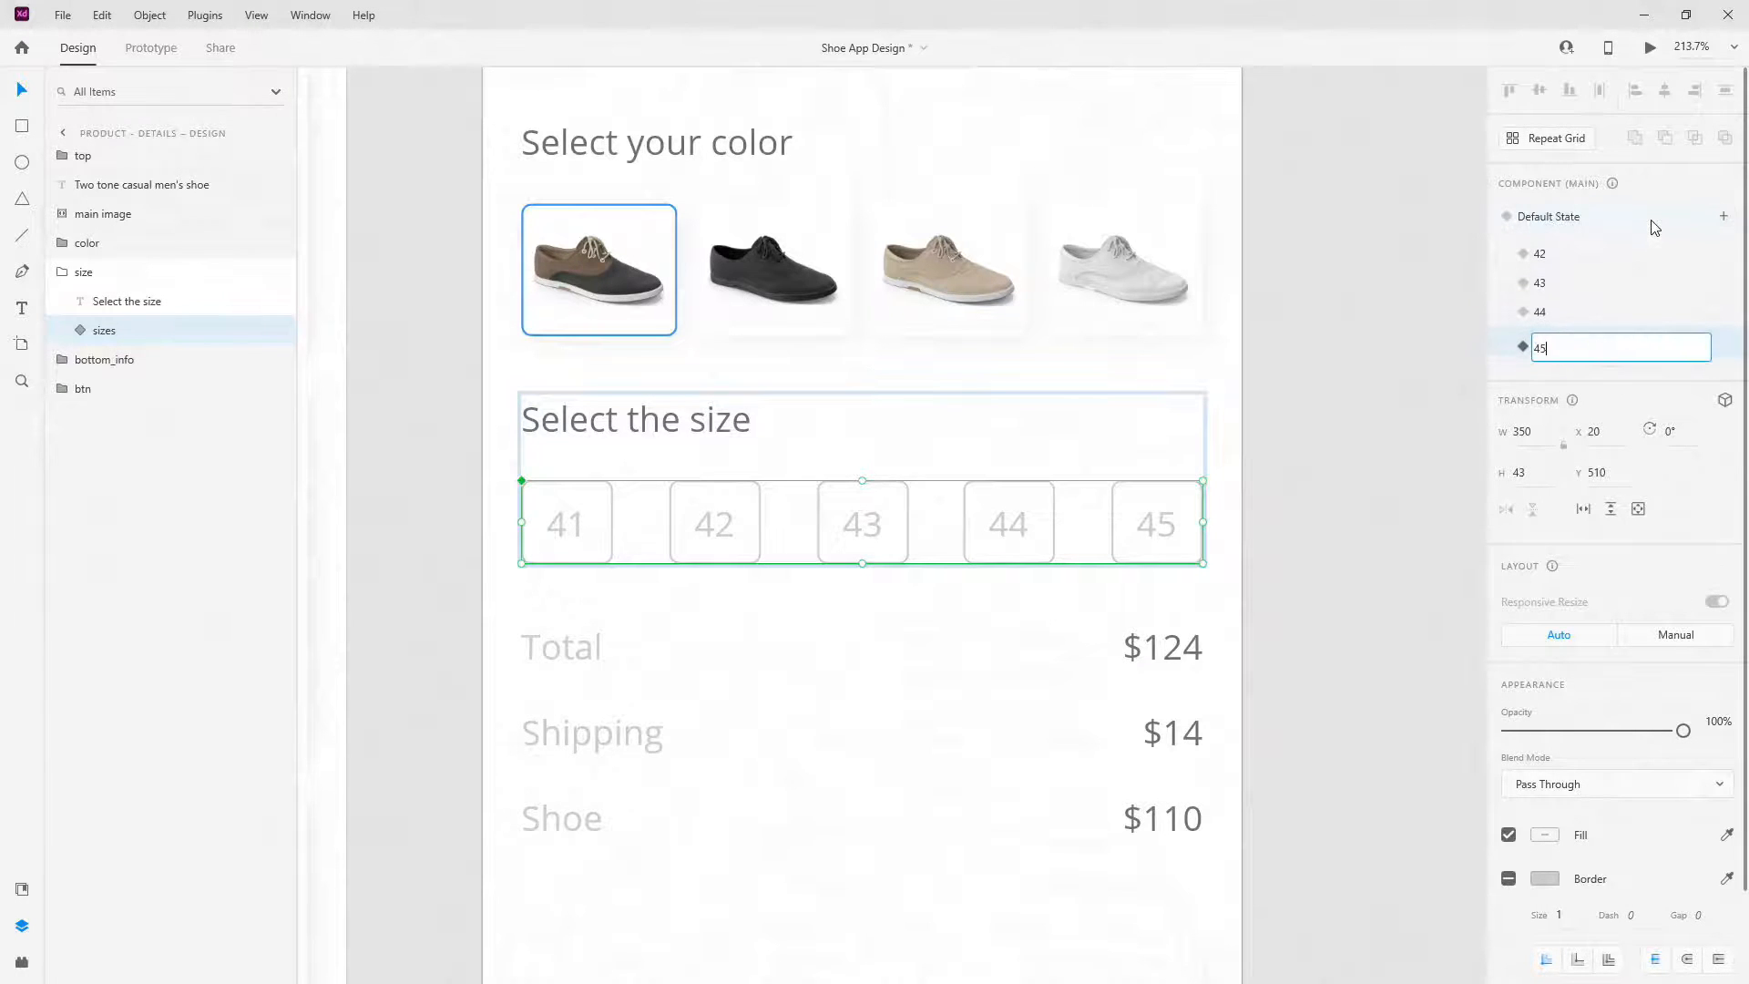
key(Return)
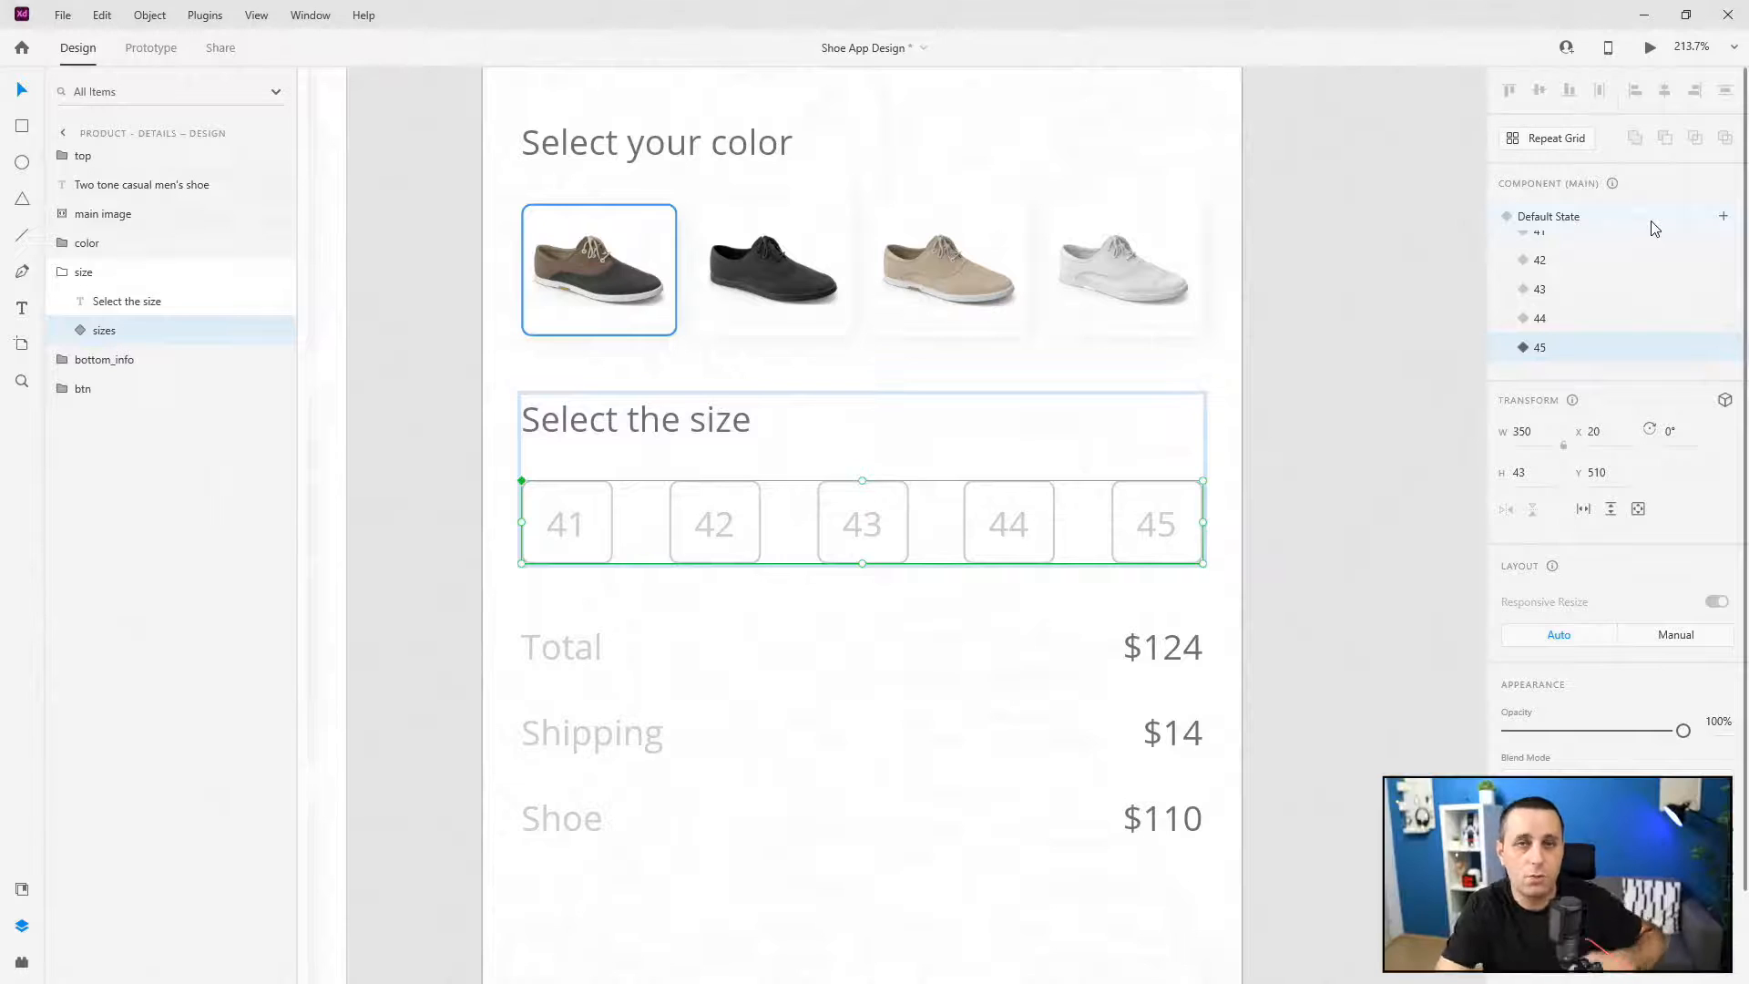
- In the sizes component's 41 state, switch the size 41 button to its selected state and reselect the whole component
scroll(1603, 251, up, 1)
click(1608, 224)
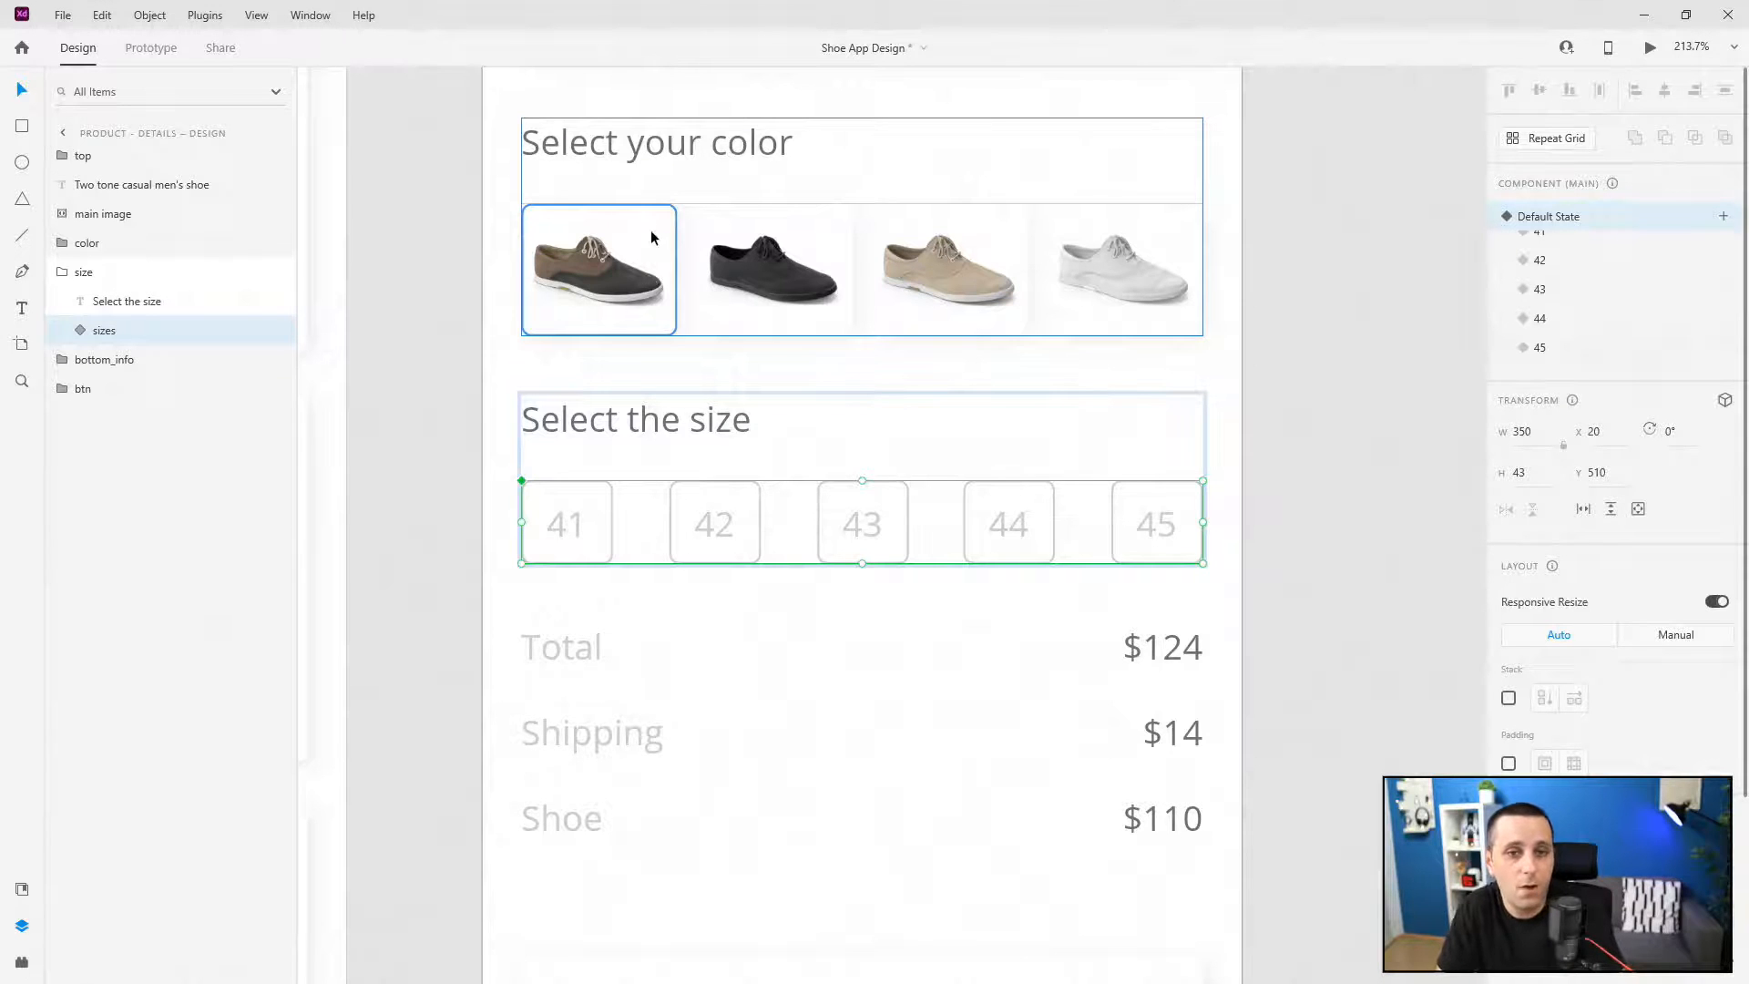
scroll(1587, 255, up, 1)
click(1587, 255)
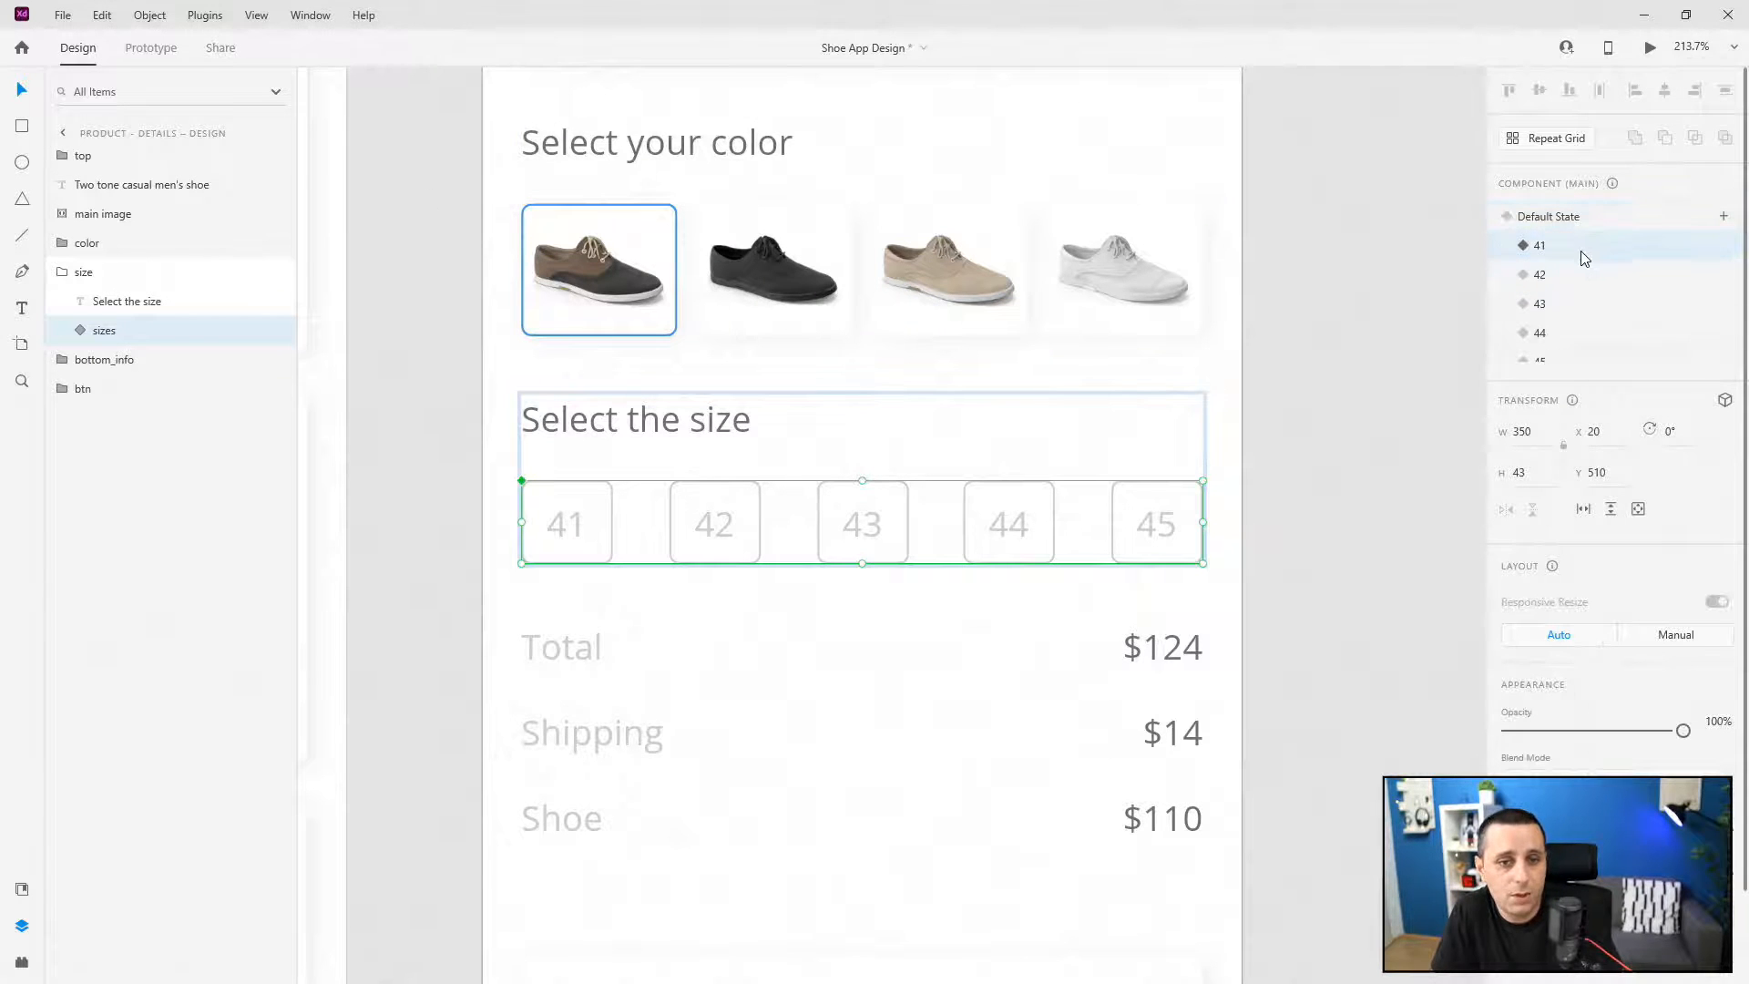
double_click(607, 495)
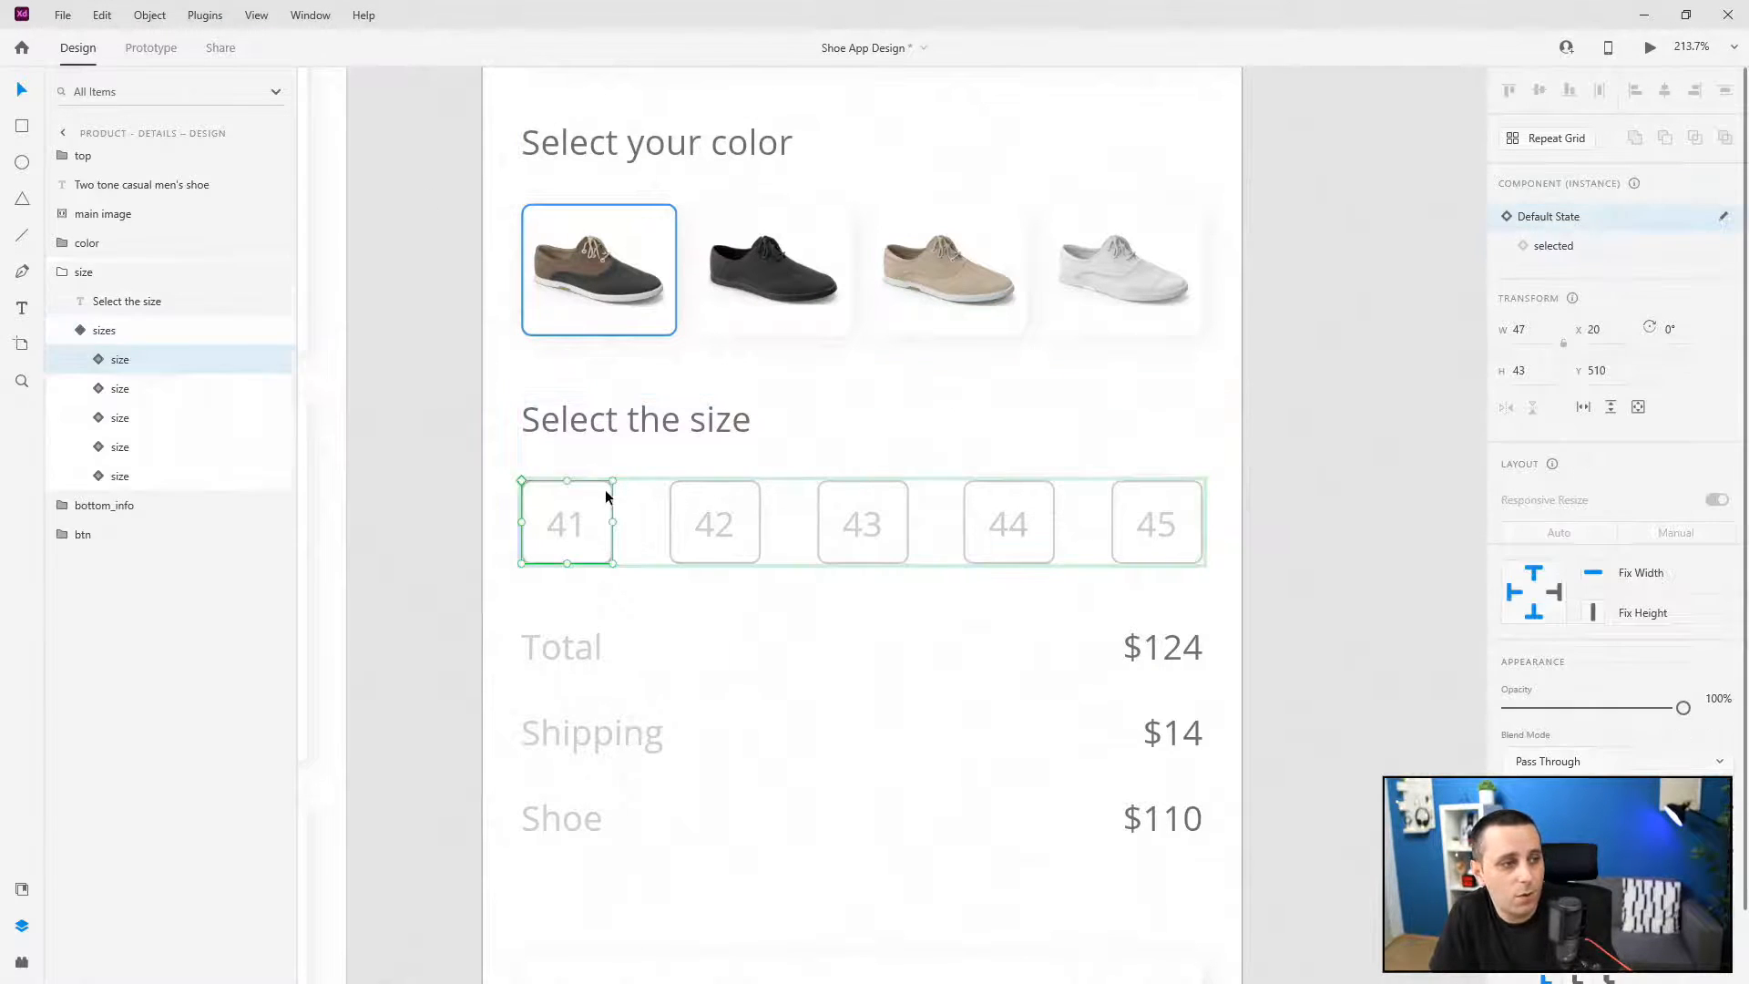
click(1568, 255)
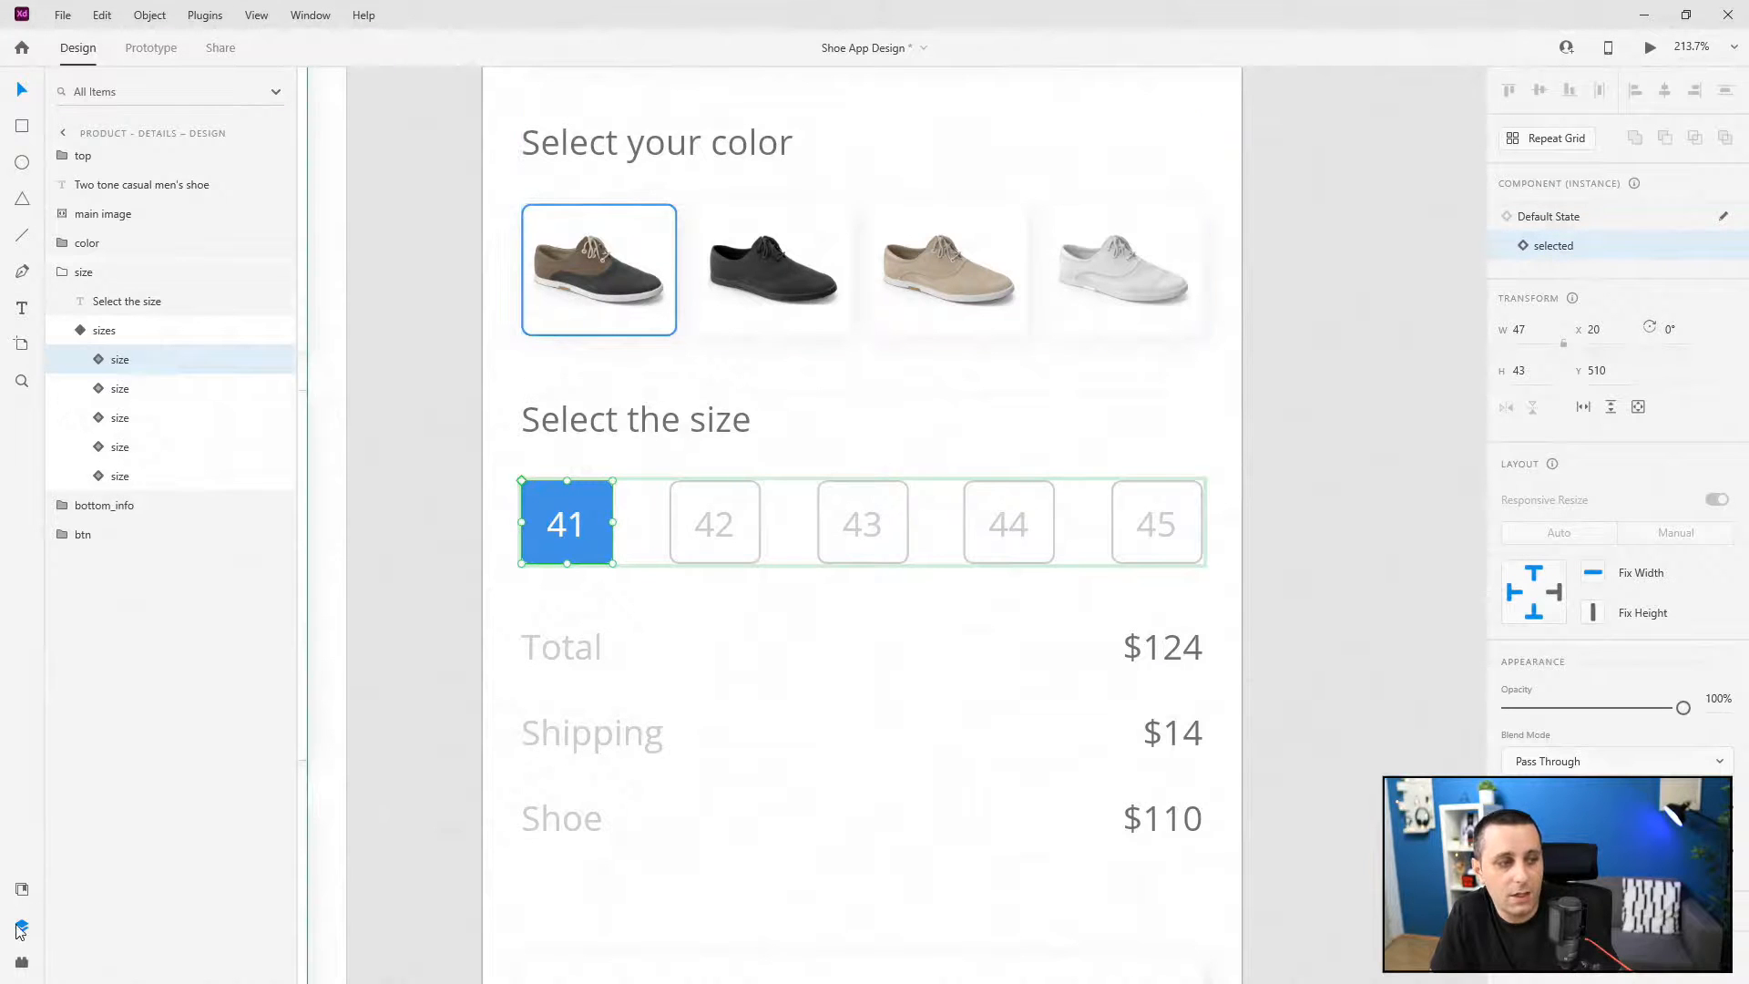
click(79, 320)
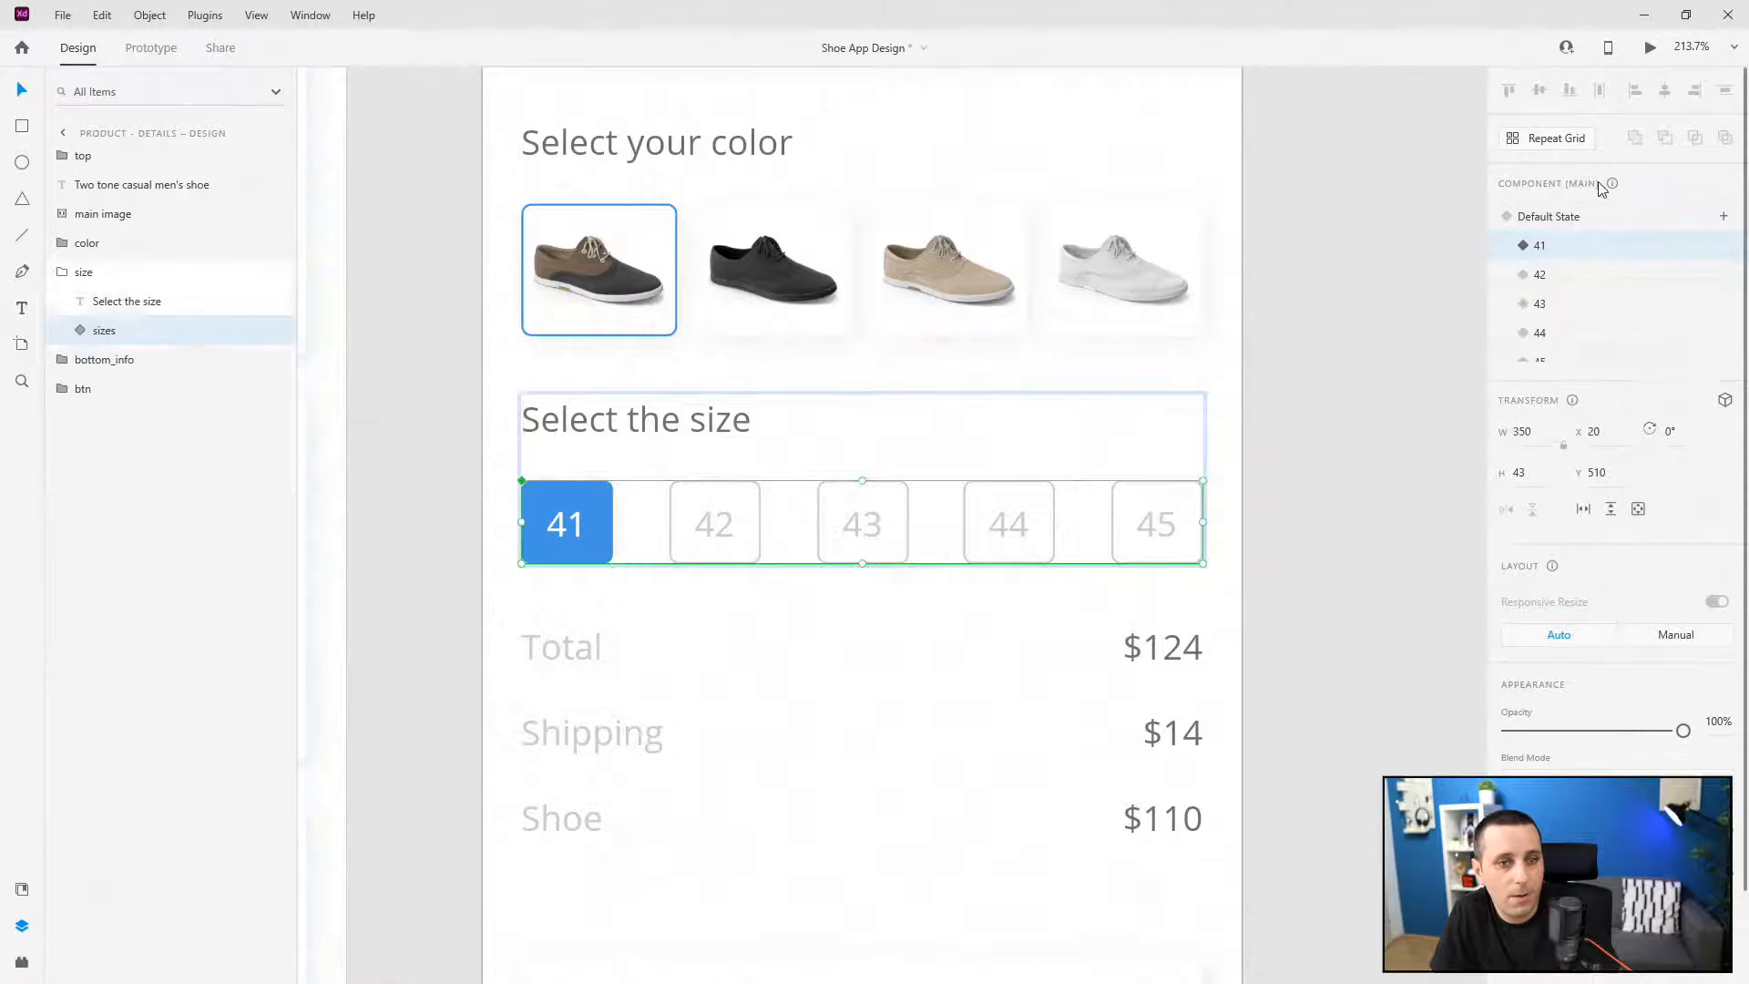
- In the sizes component's 42 state, switch the size 42 button to its selected state and reselect the whole component
click(1579, 278)
double_click(750, 500)
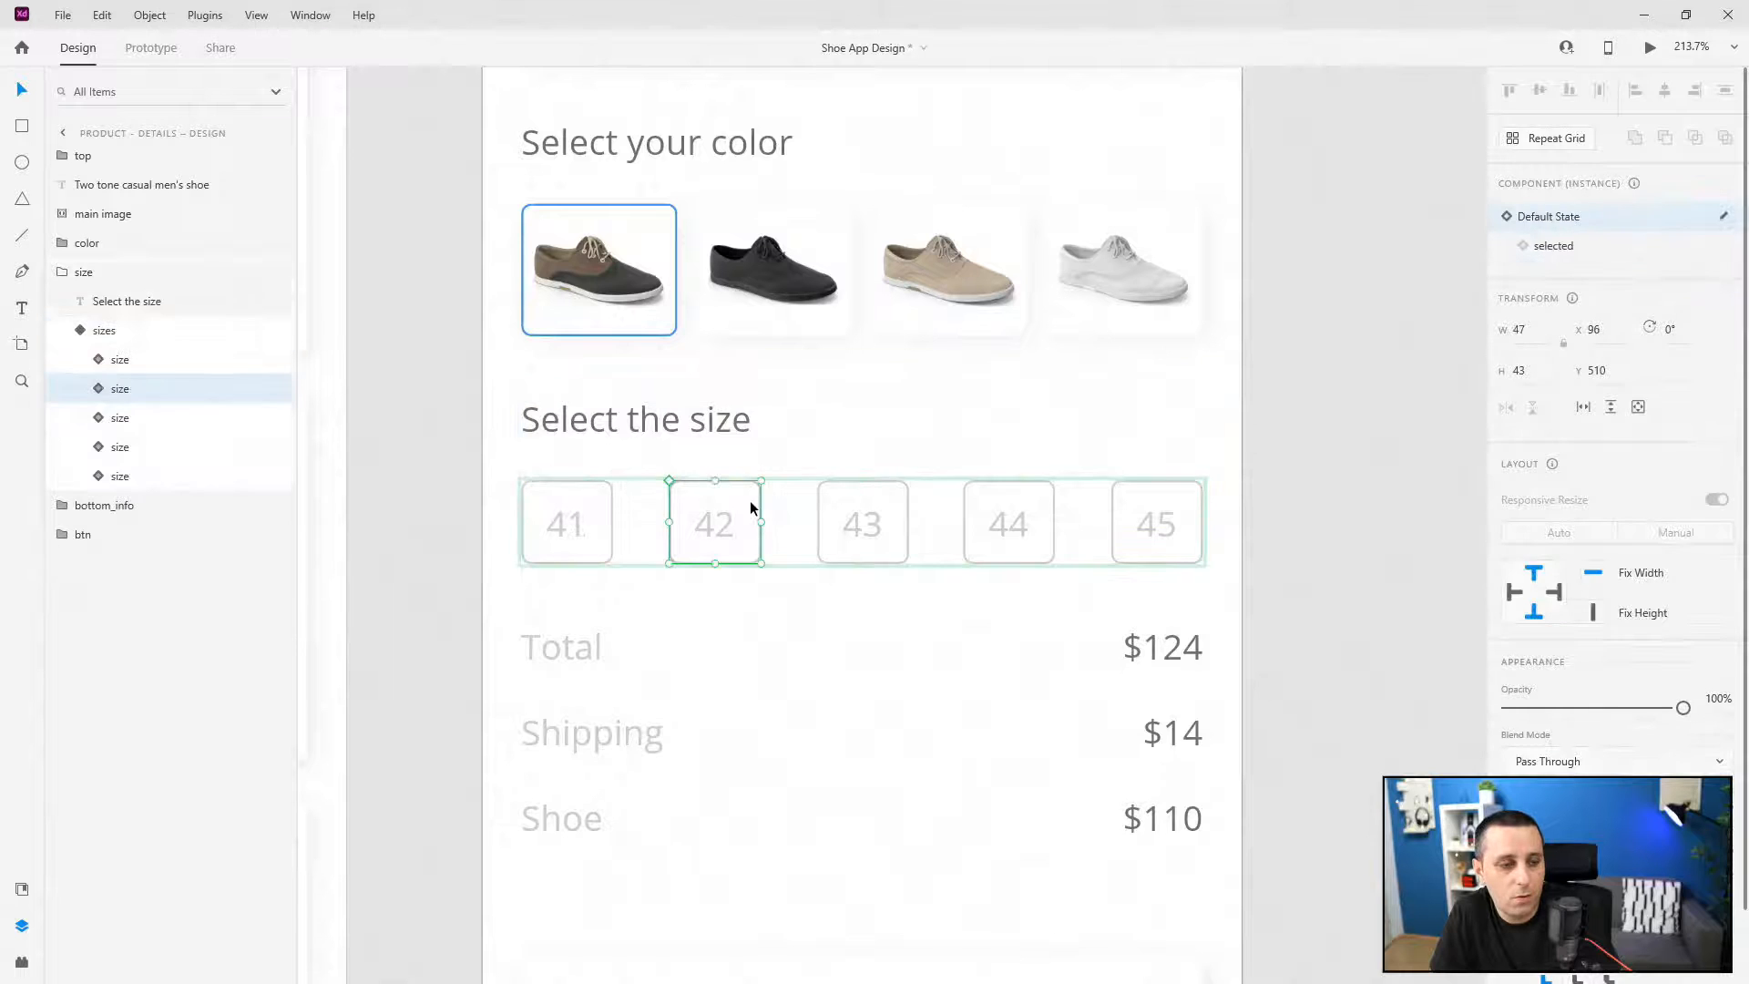
click(1552, 245)
click(84, 332)
- In the sizes component's 43 state, switch the size 43 button to its selected state and reselect the whole component
click(1596, 301)
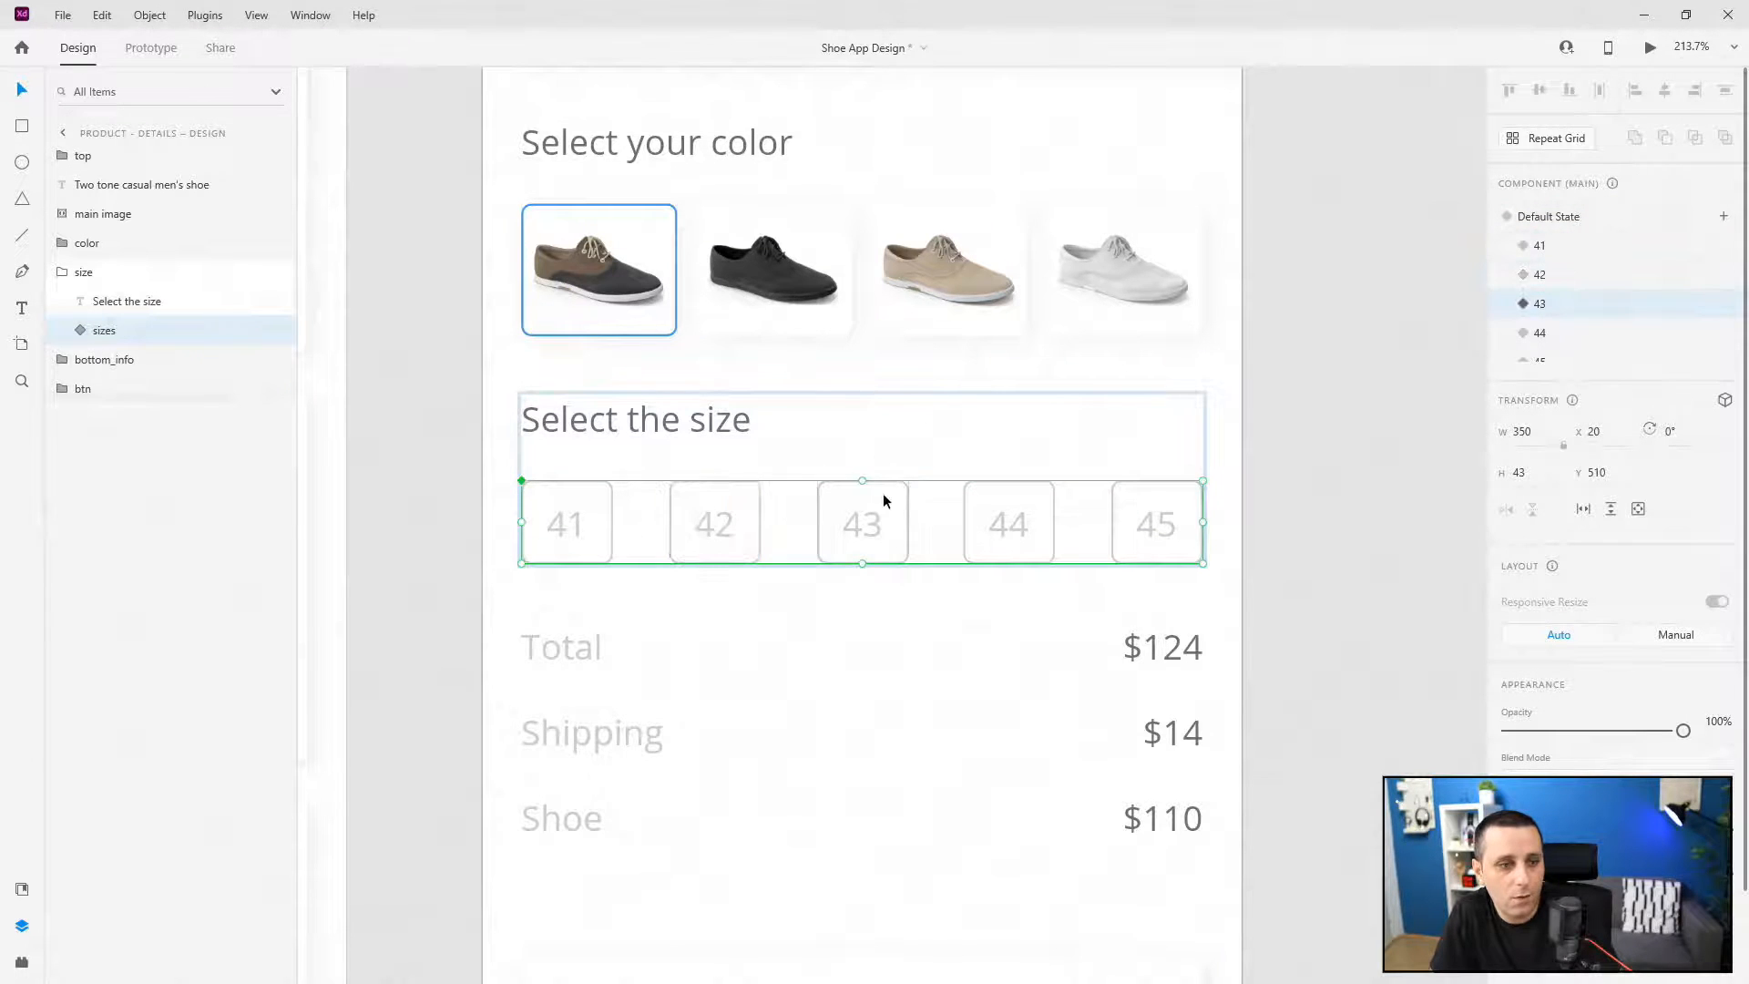
double_click(882, 494)
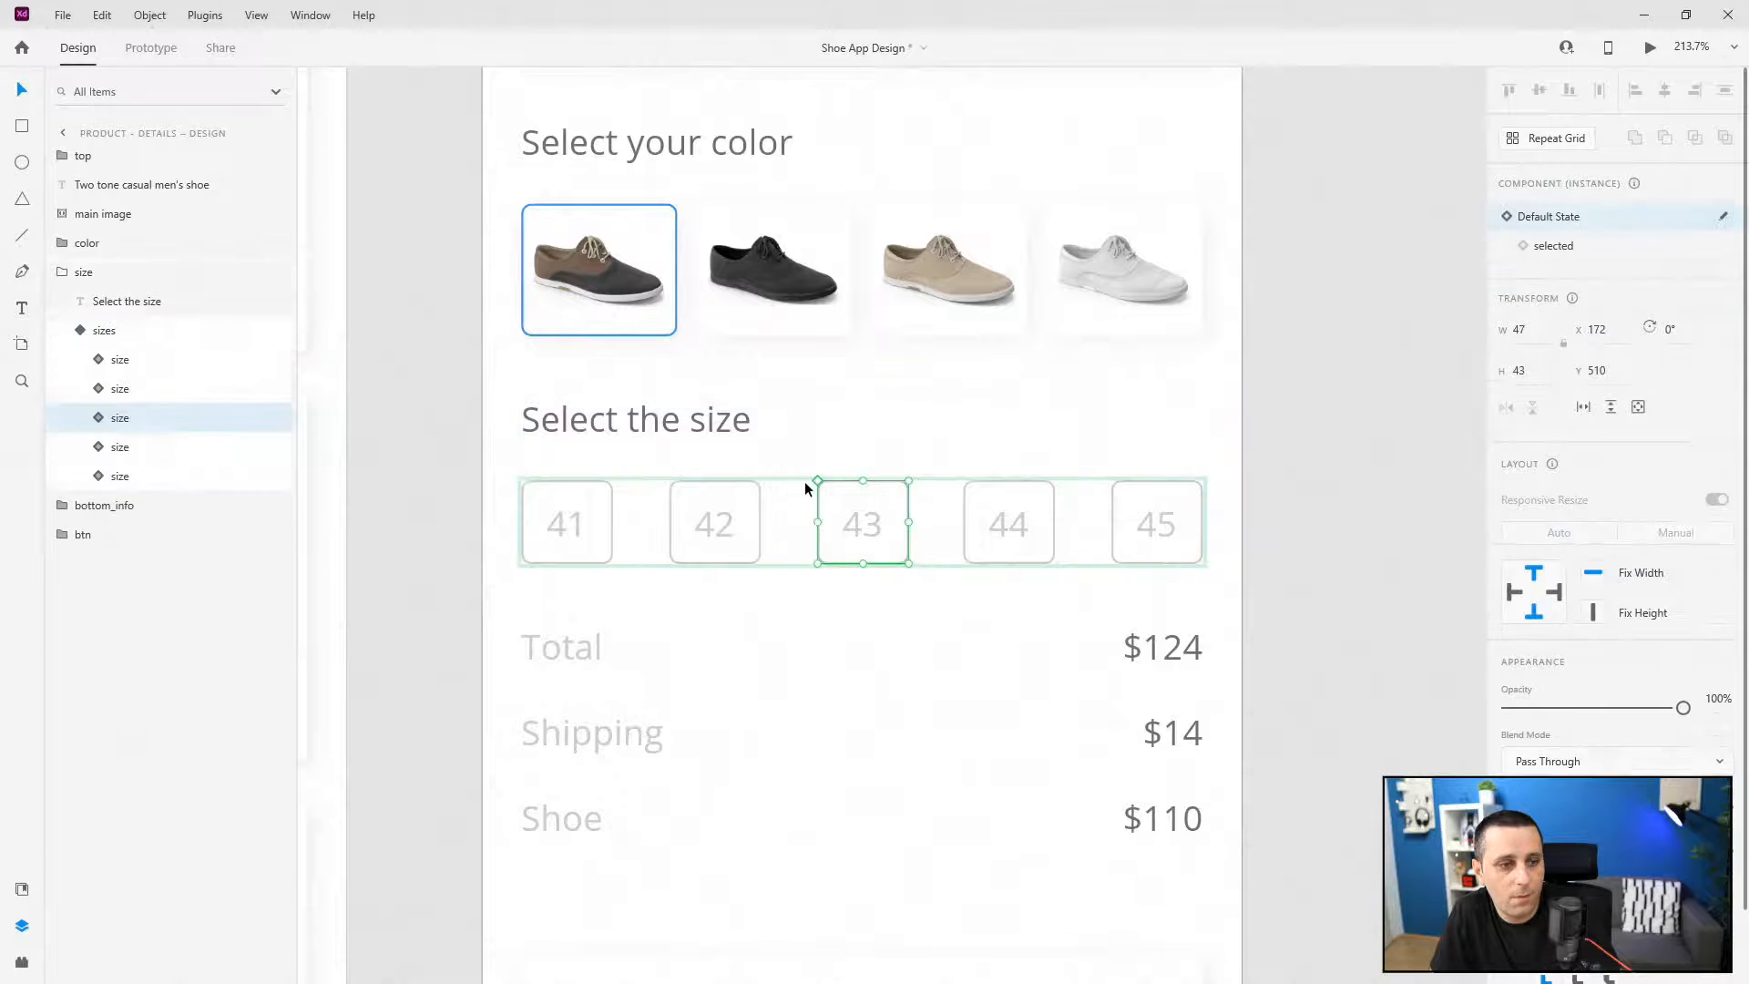
click(1576, 256)
click(47, 339)
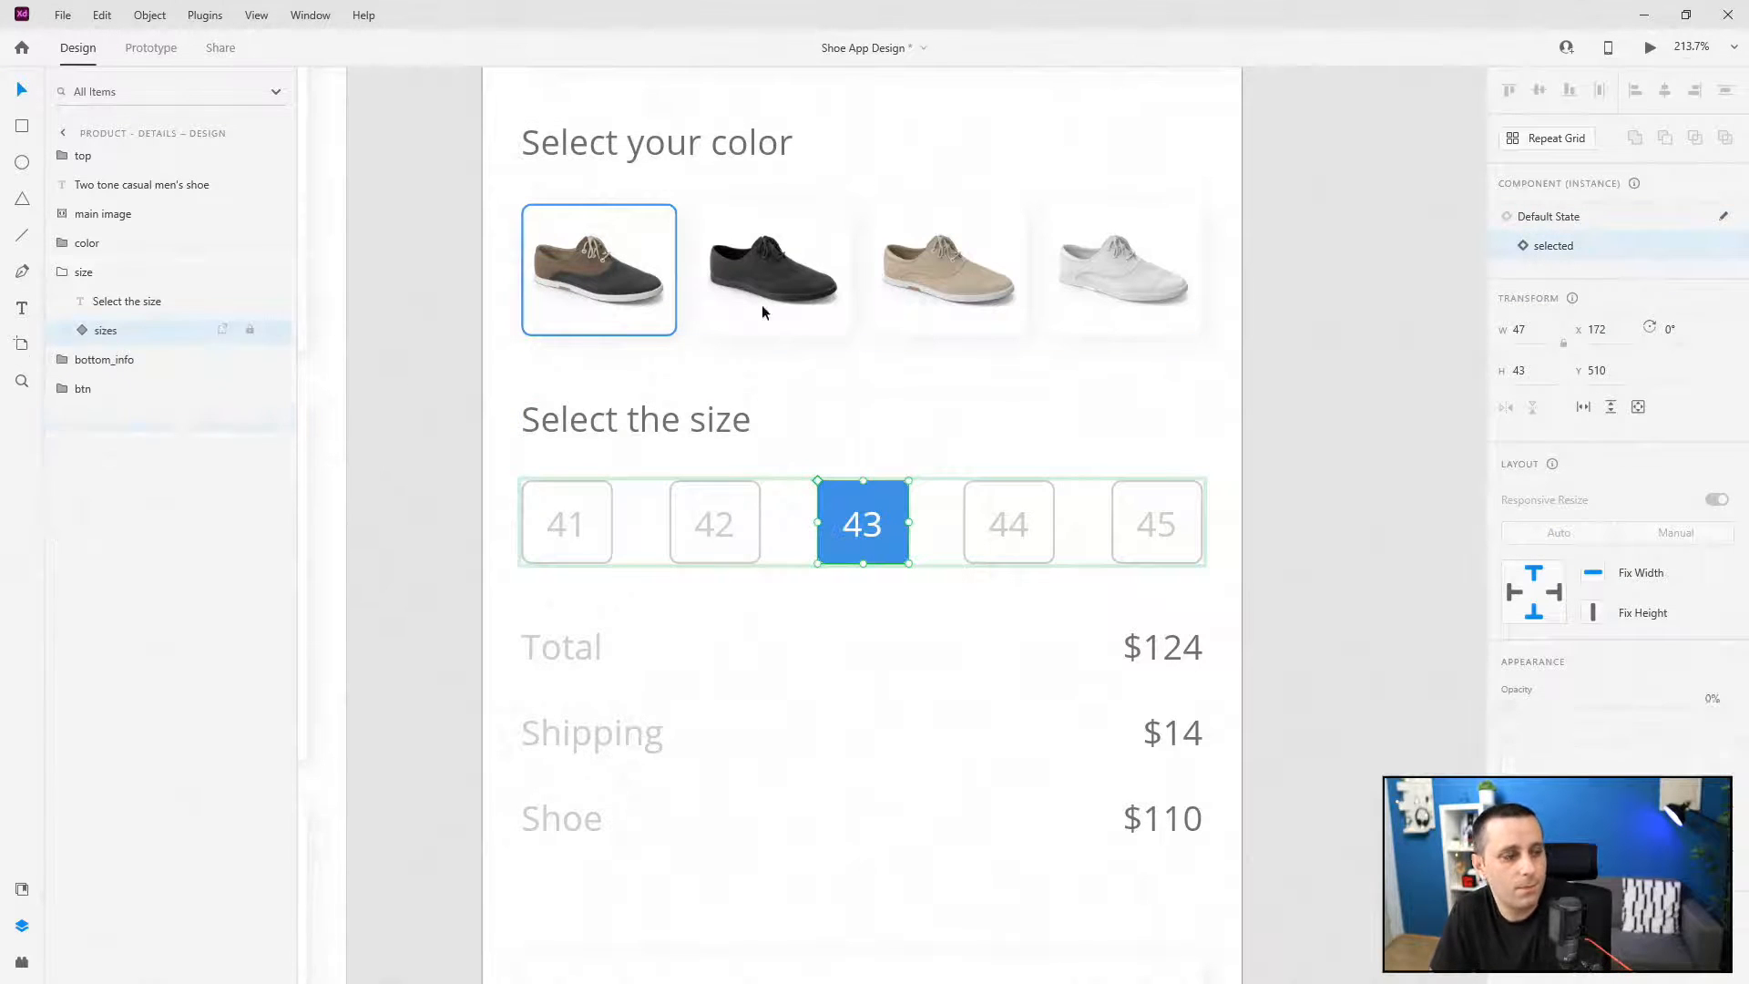
- In the sizes component's 44 state, switch the size 44 button to its selected state and reselect the whole component
click(1565, 335)
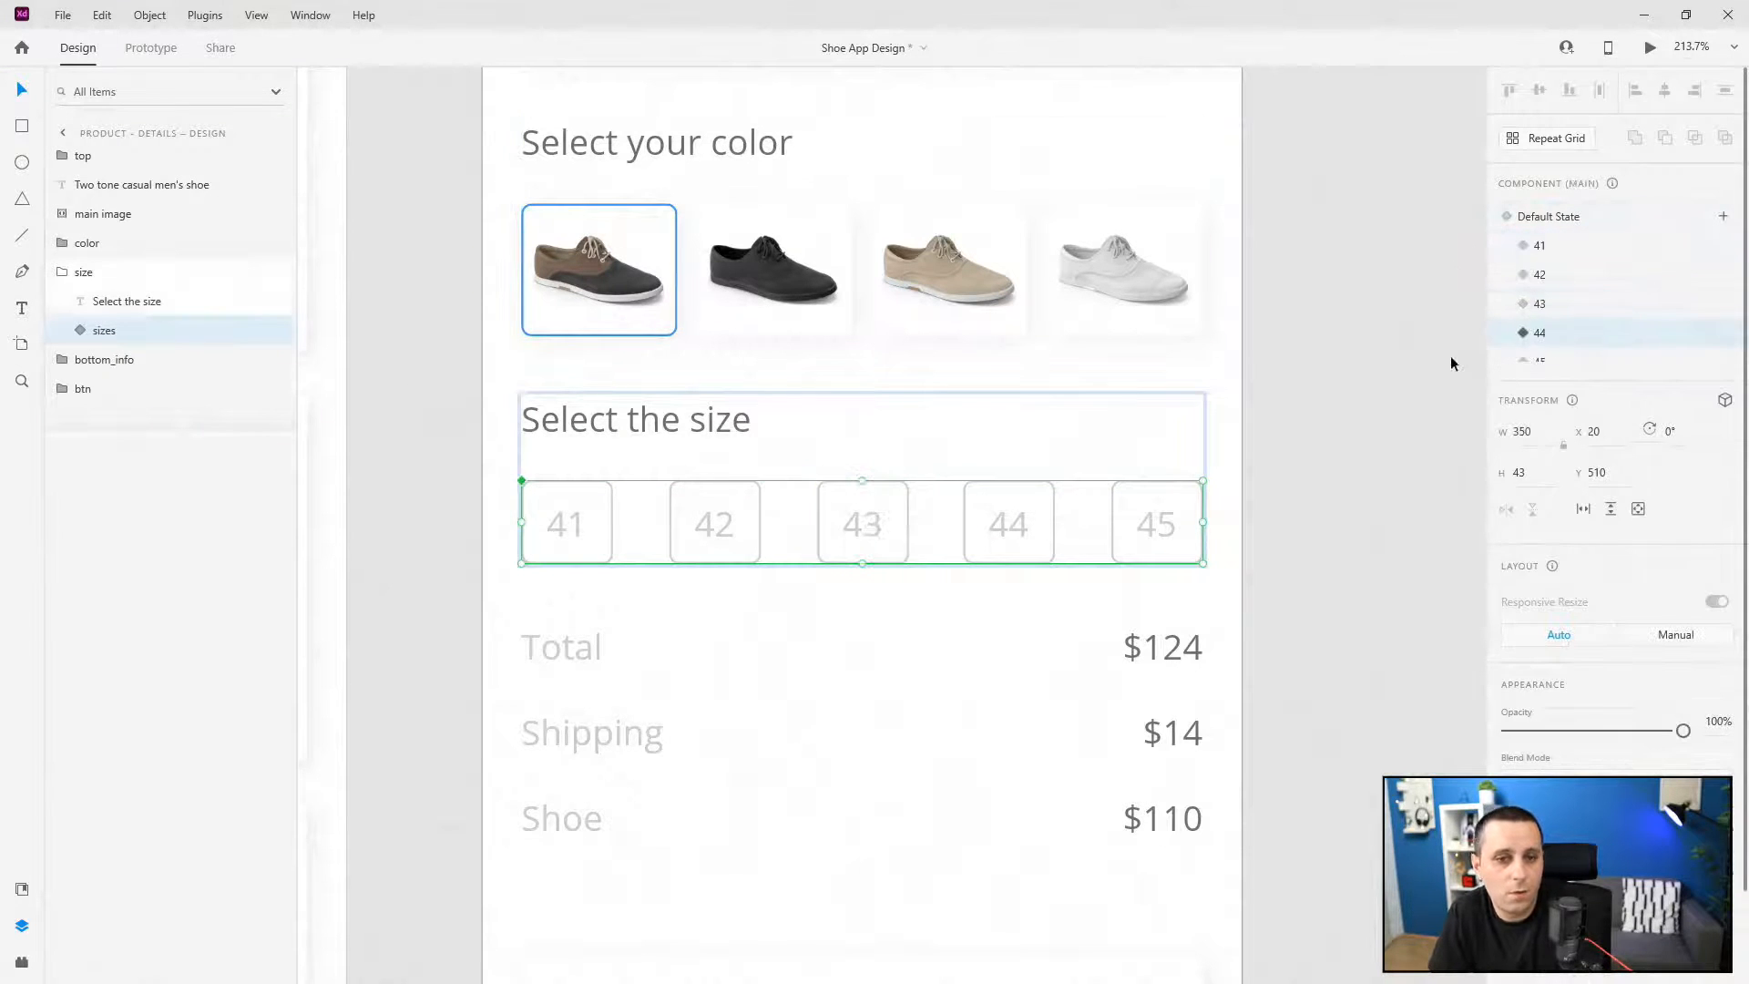
double_click(1010, 506)
click(1592, 253)
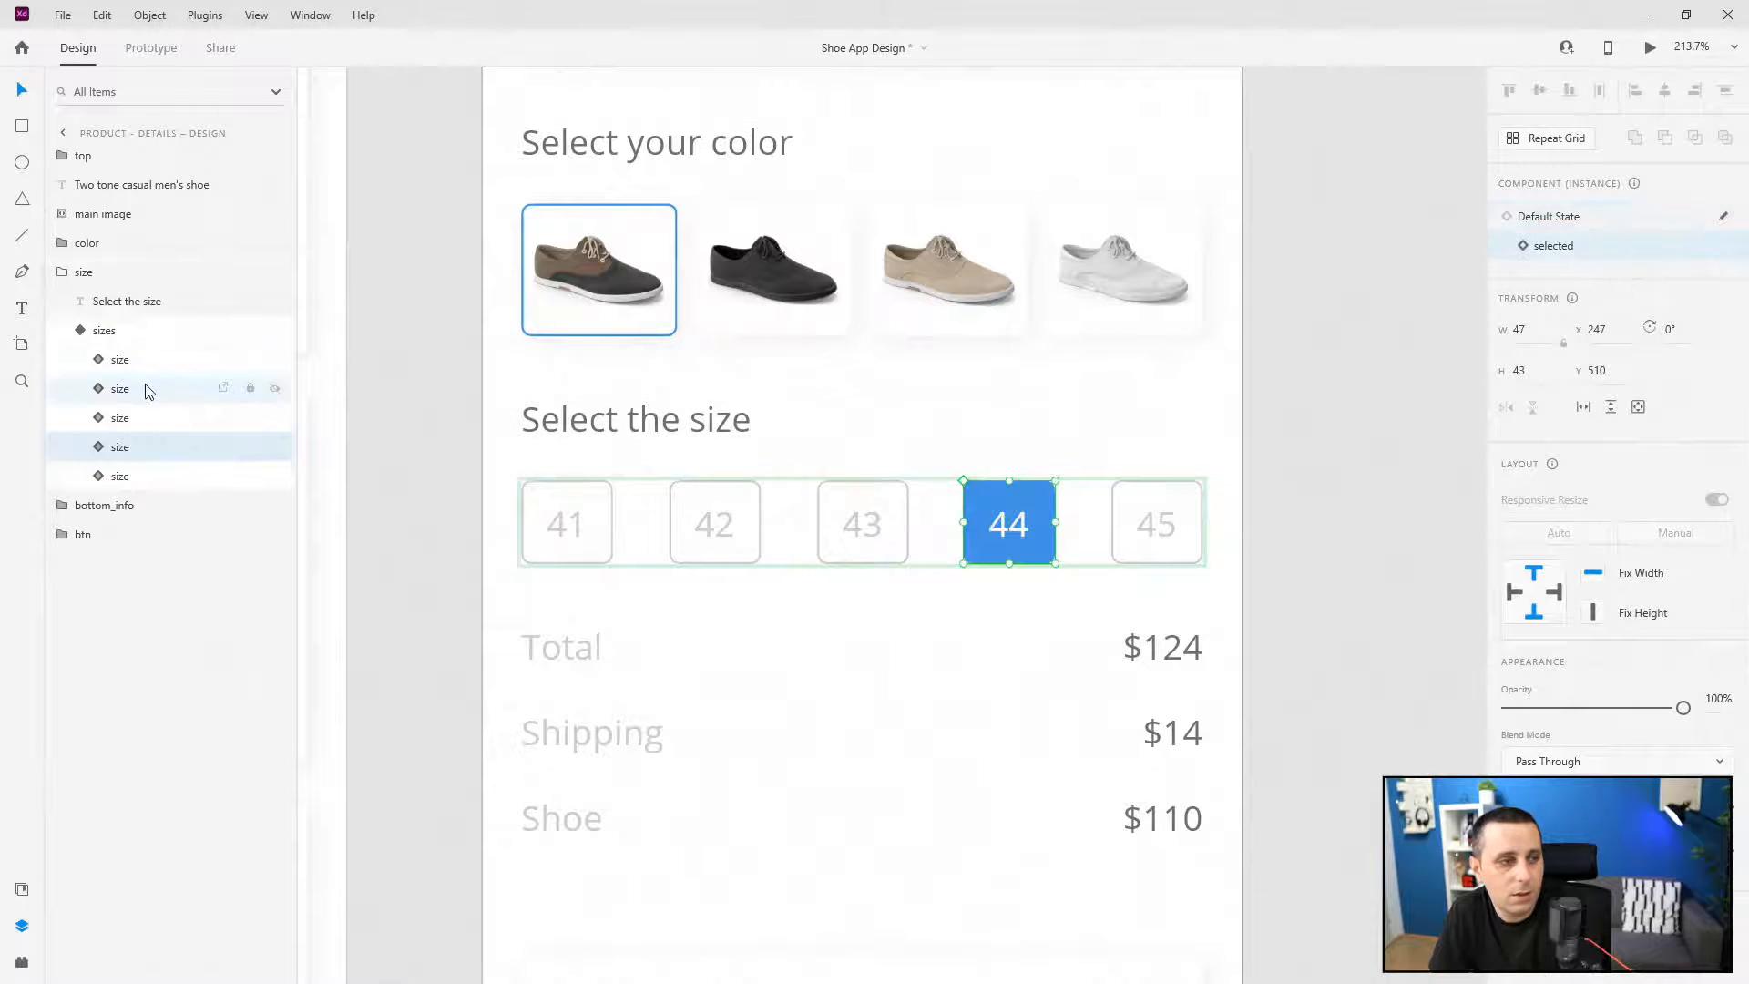
click(104, 330)
- In the sizes component's 45 state, switch the size 45 button to its selected state and reselect the whole component
scroll(1606, 303, down, 1)
click(1581, 346)
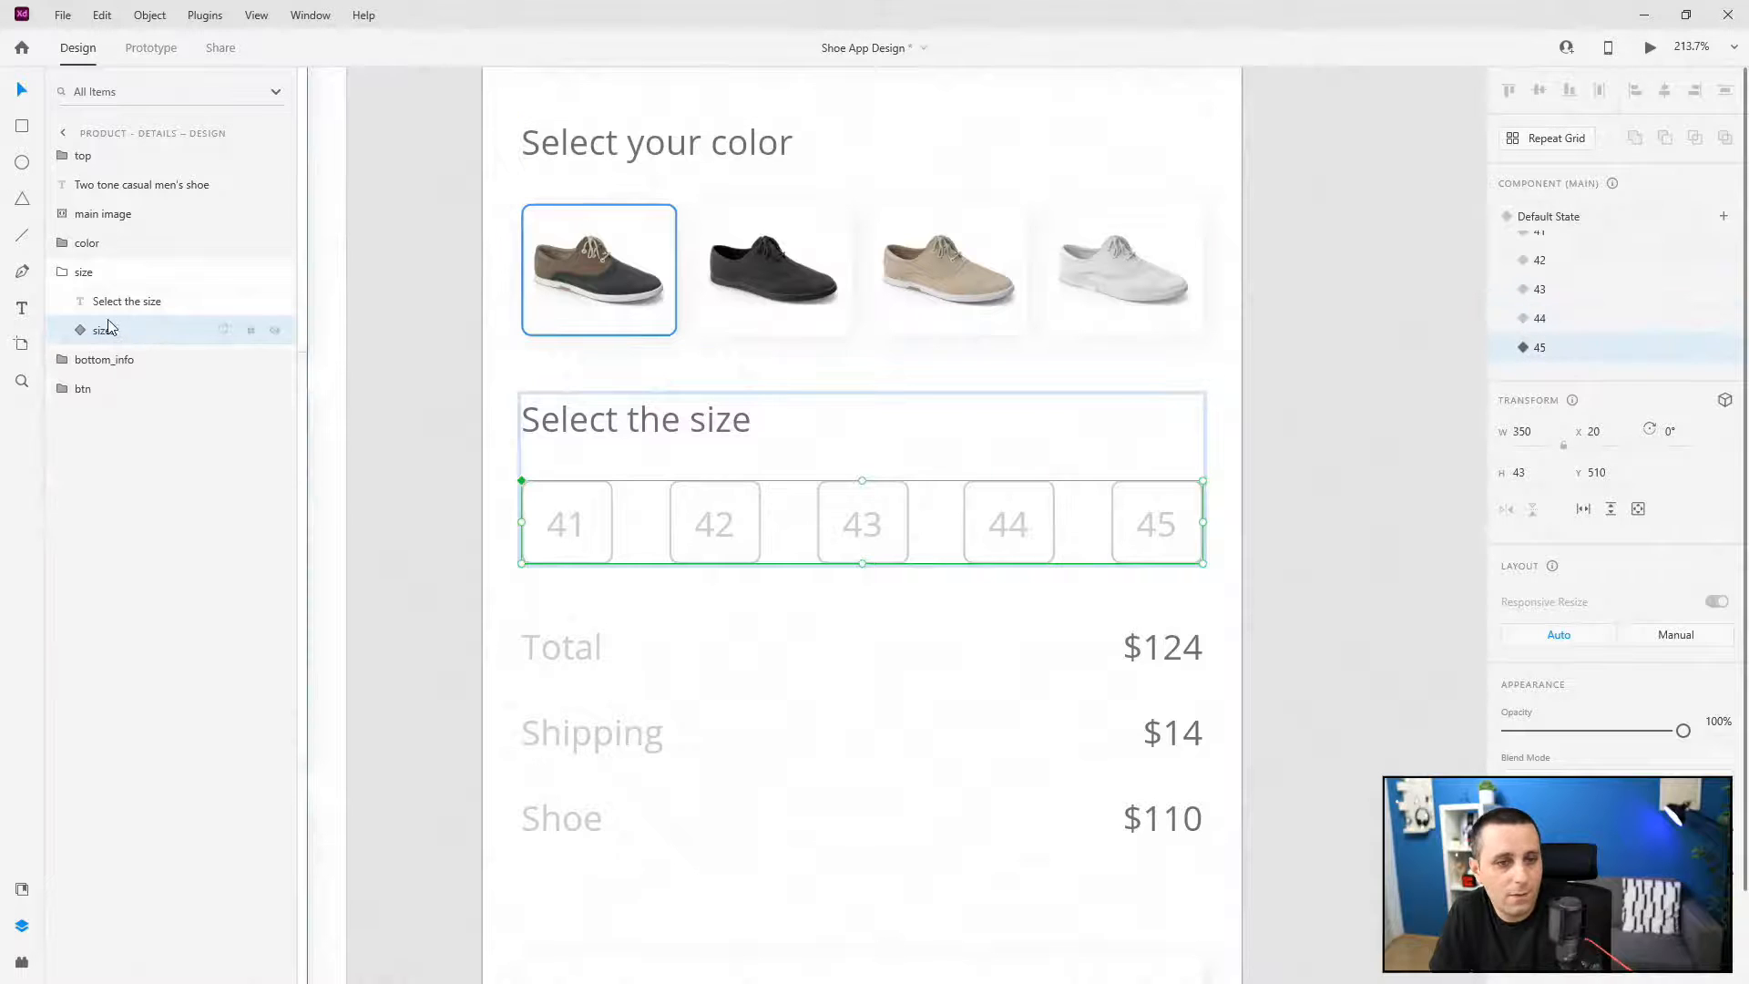
click(119, 476)
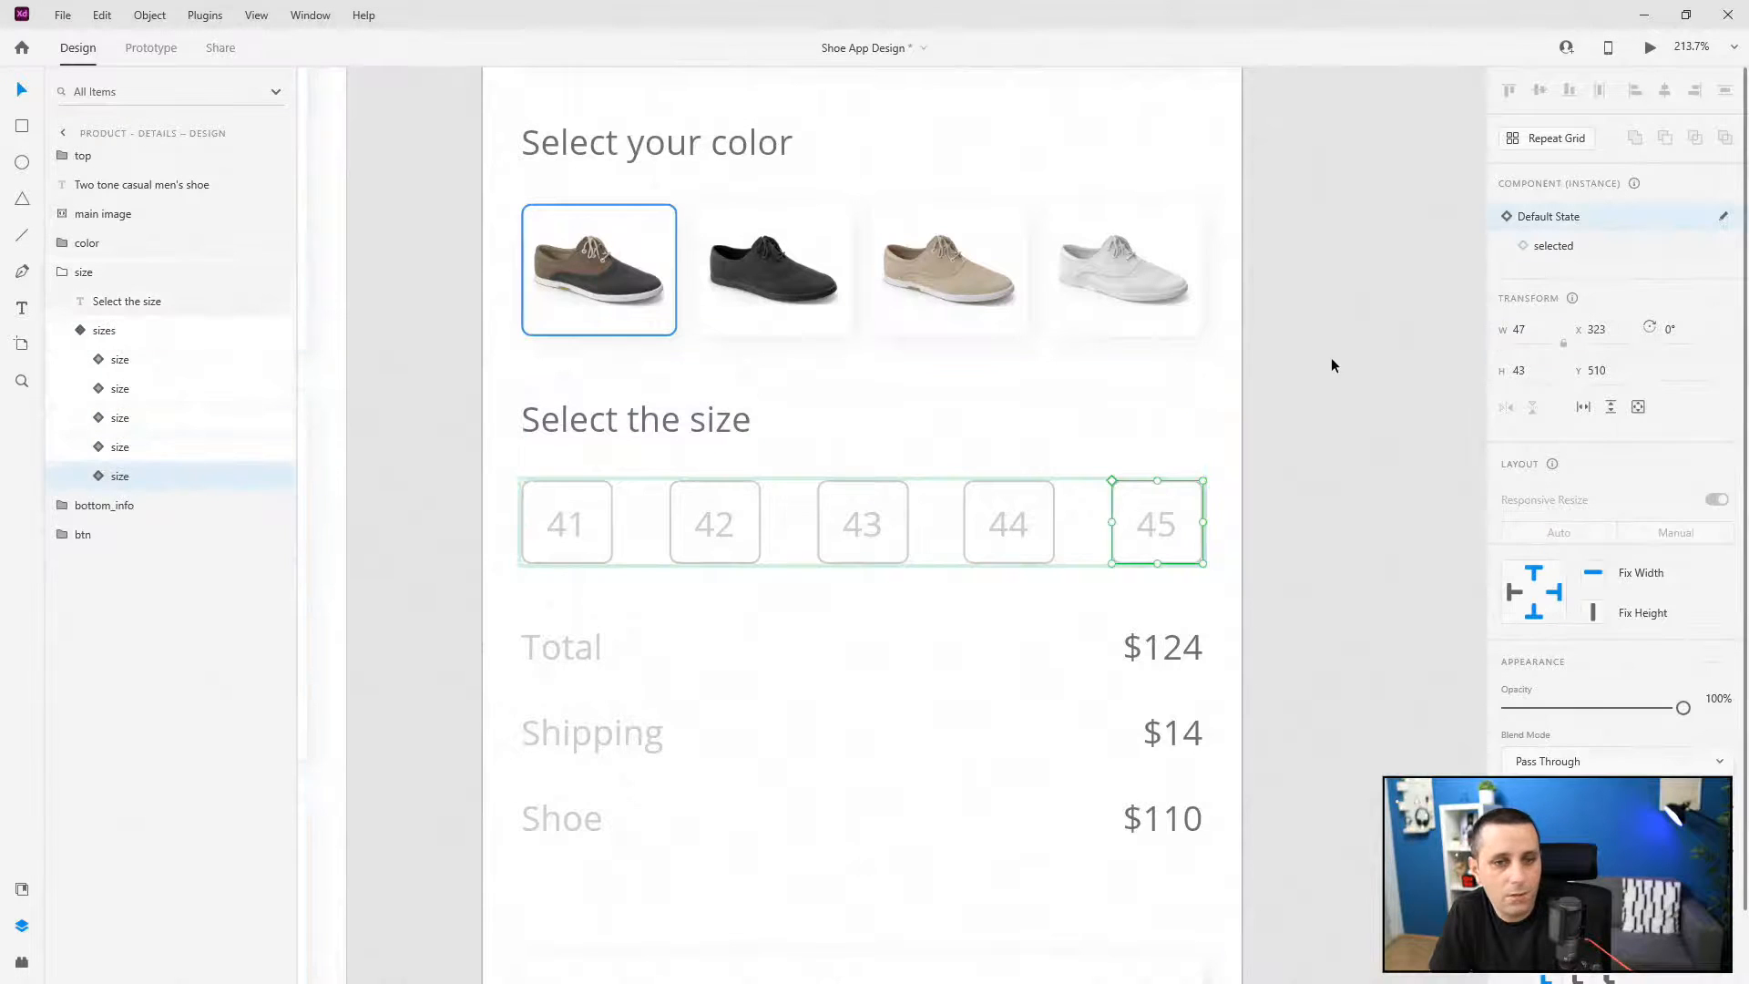
click(1552, 246)
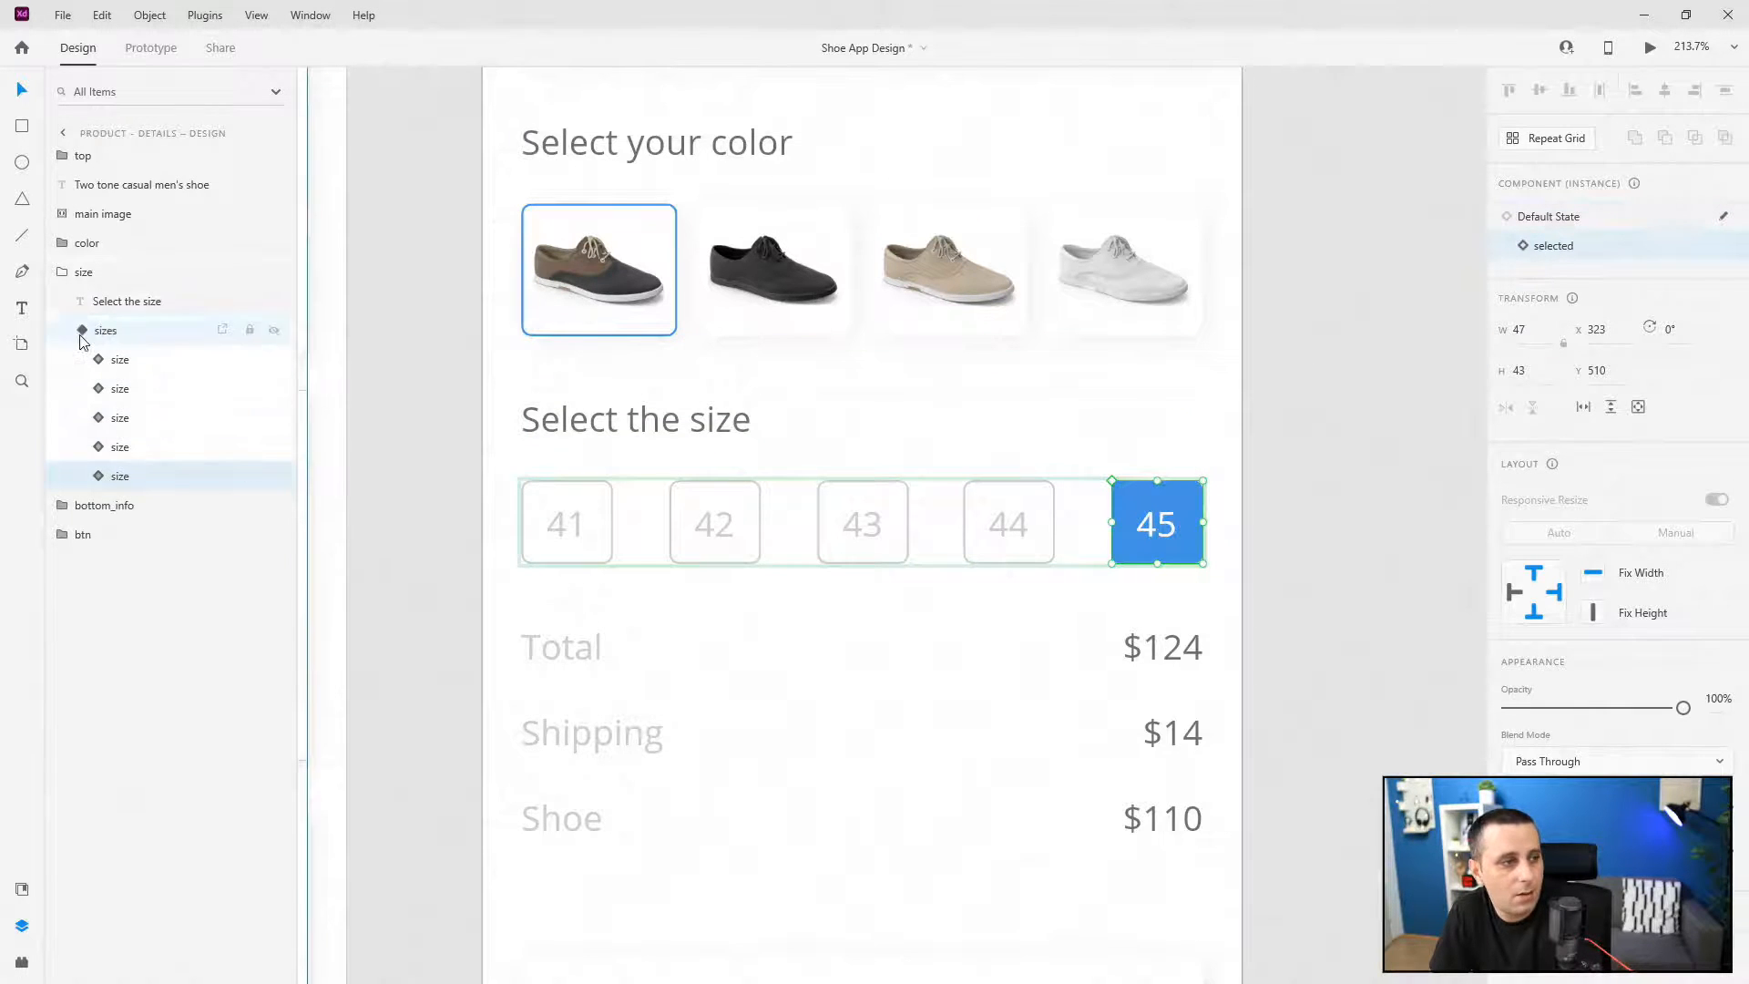
click(106, 331)
- In the sizes component's default state, copy the size 41 button's size_bg rectangle and paste it directly above that button in the layer order
click(1593, 216)
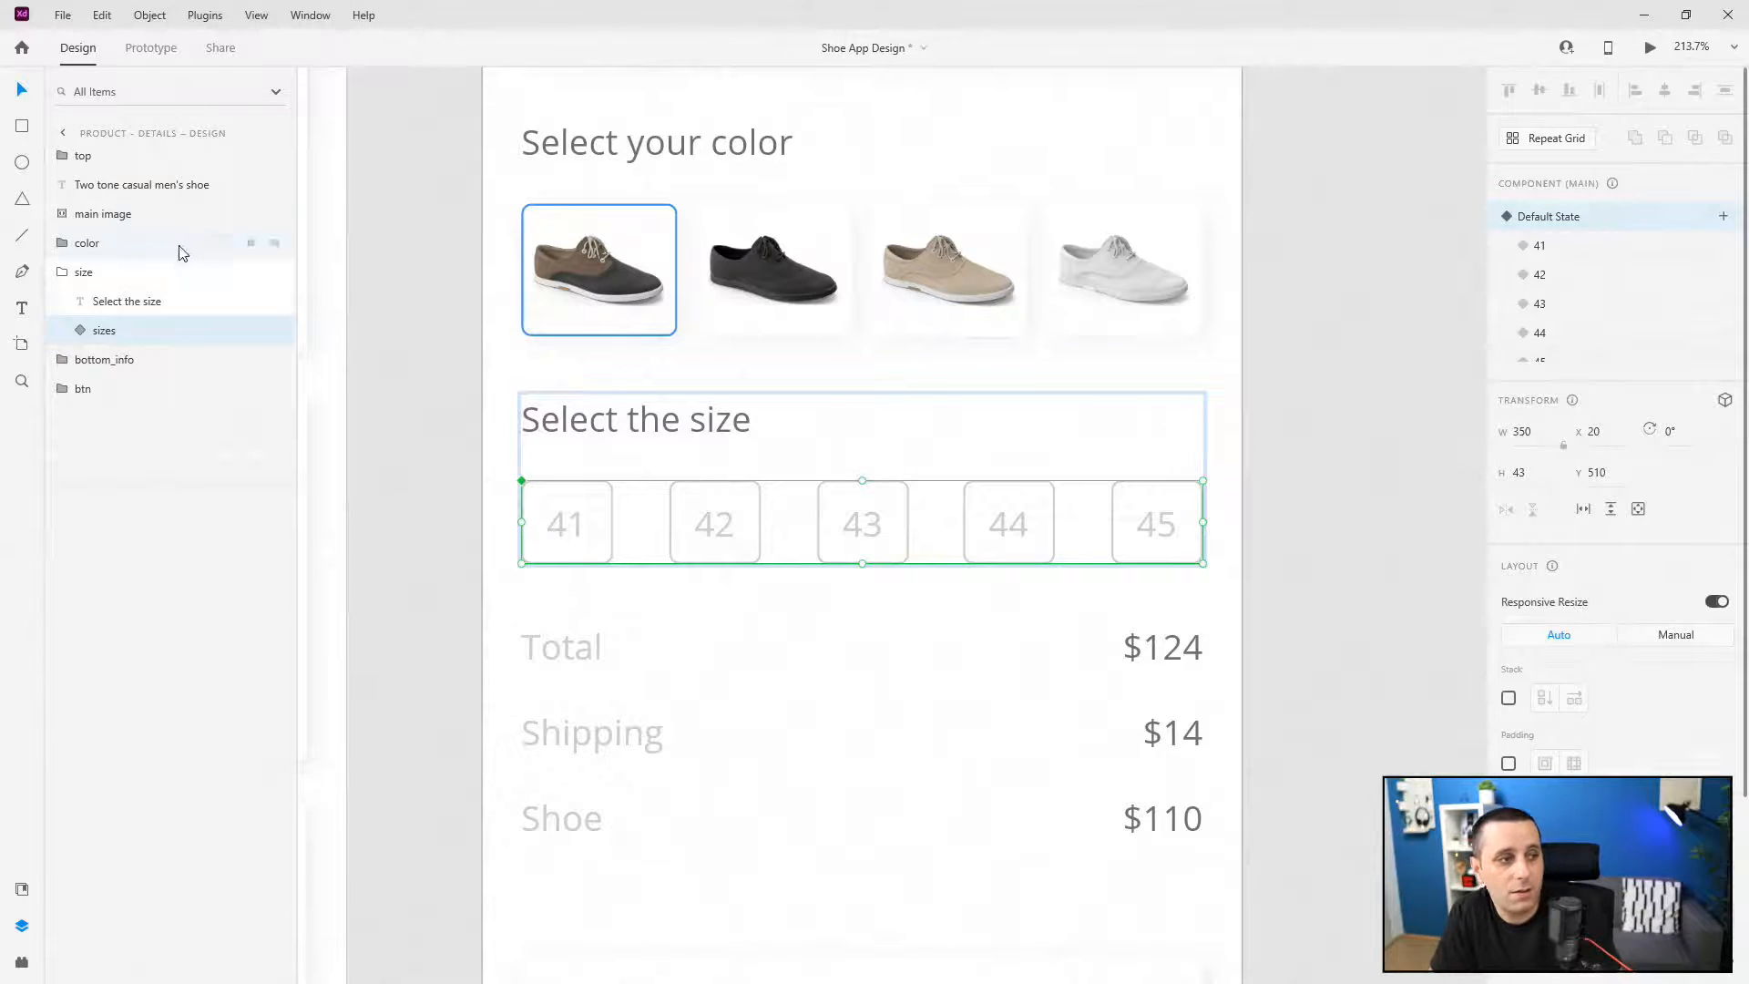
click(76, 331)
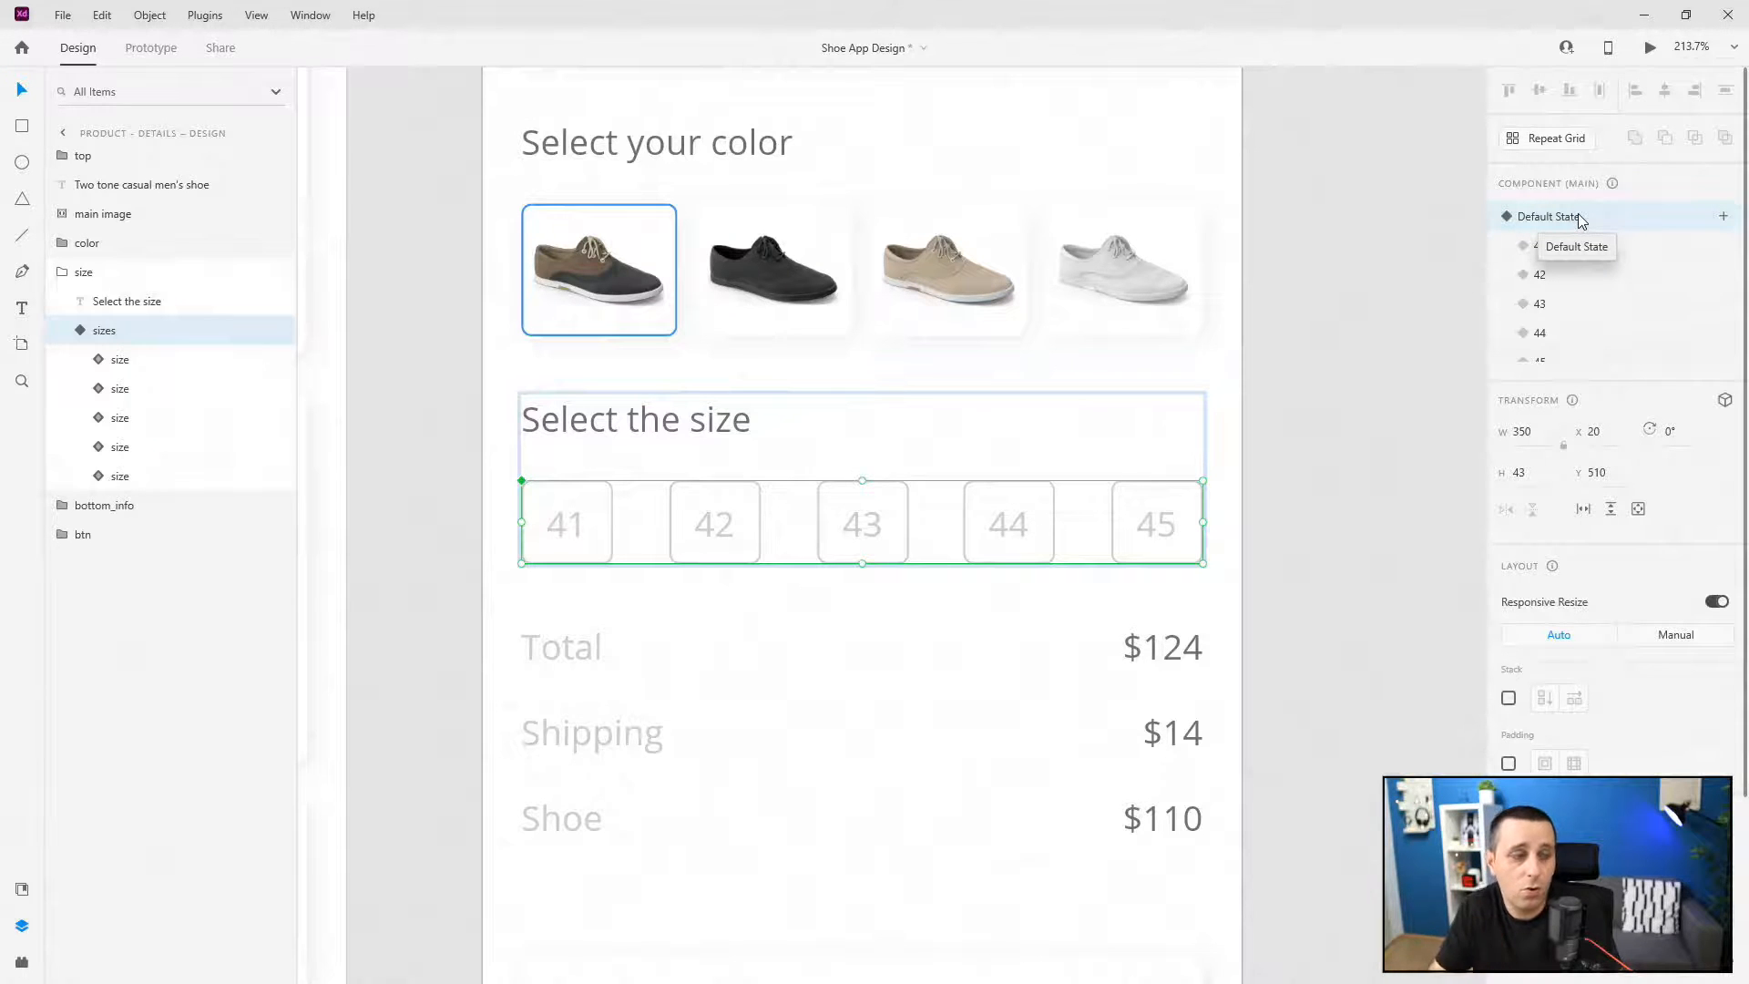
click(119, 359)
click(148, 417)
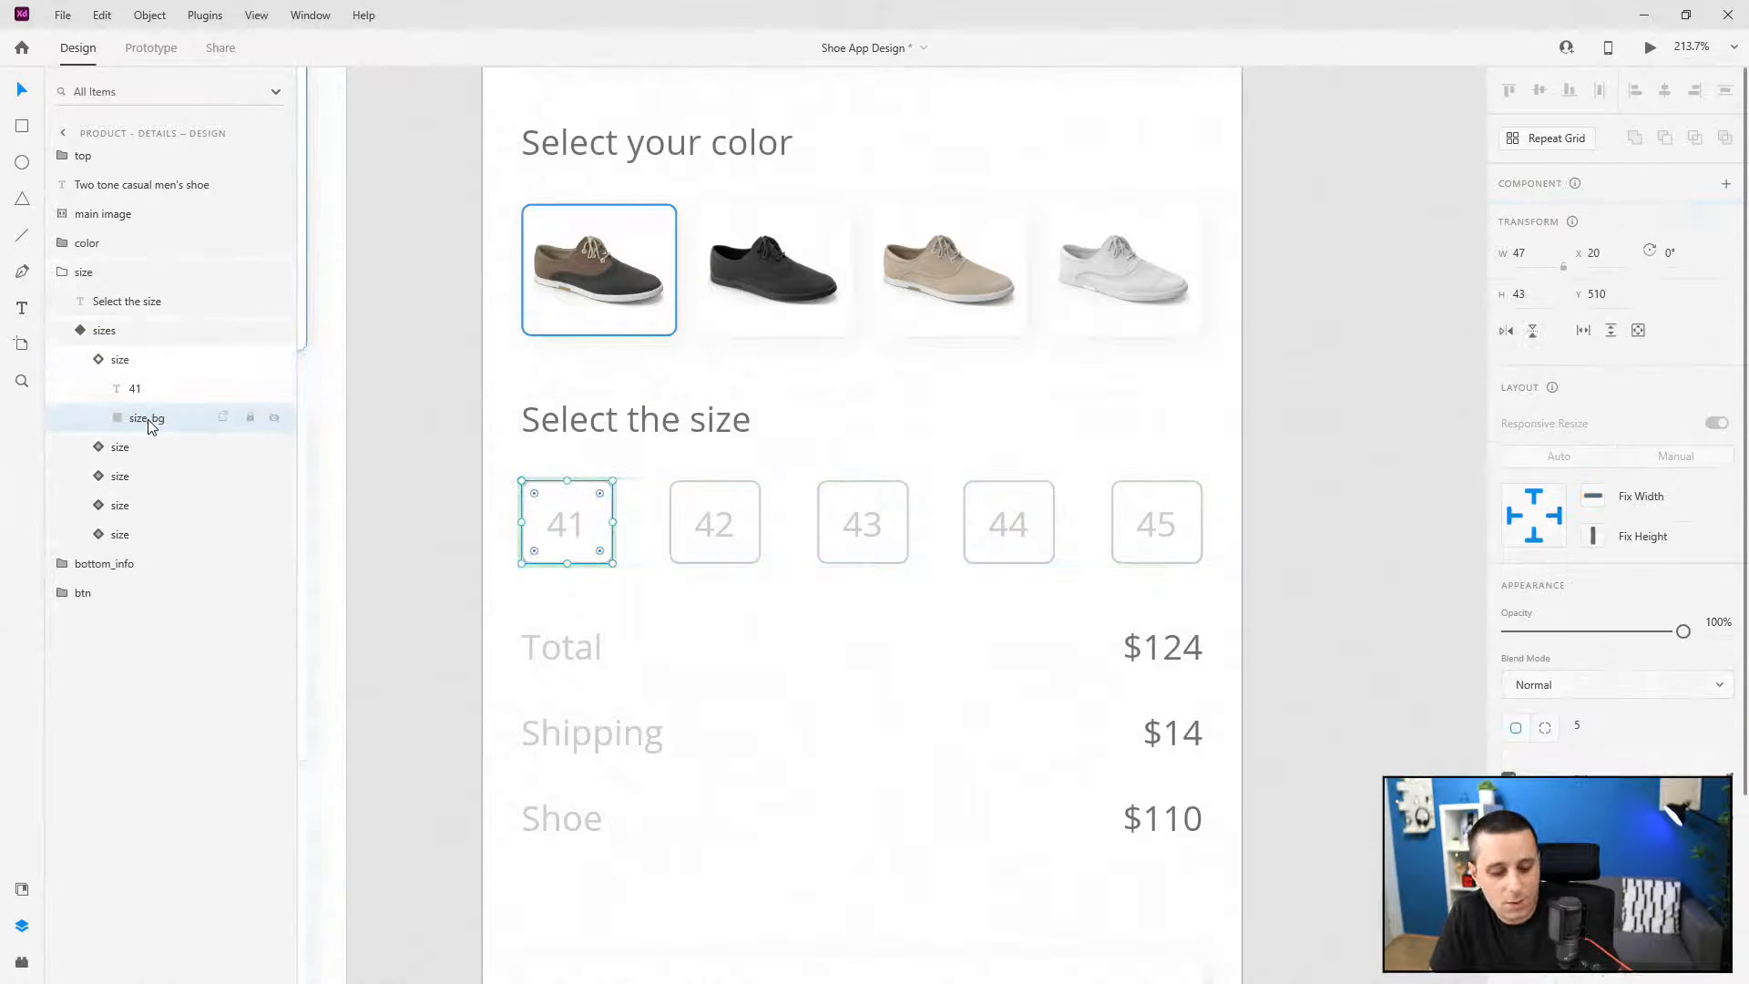
click(96, 359)
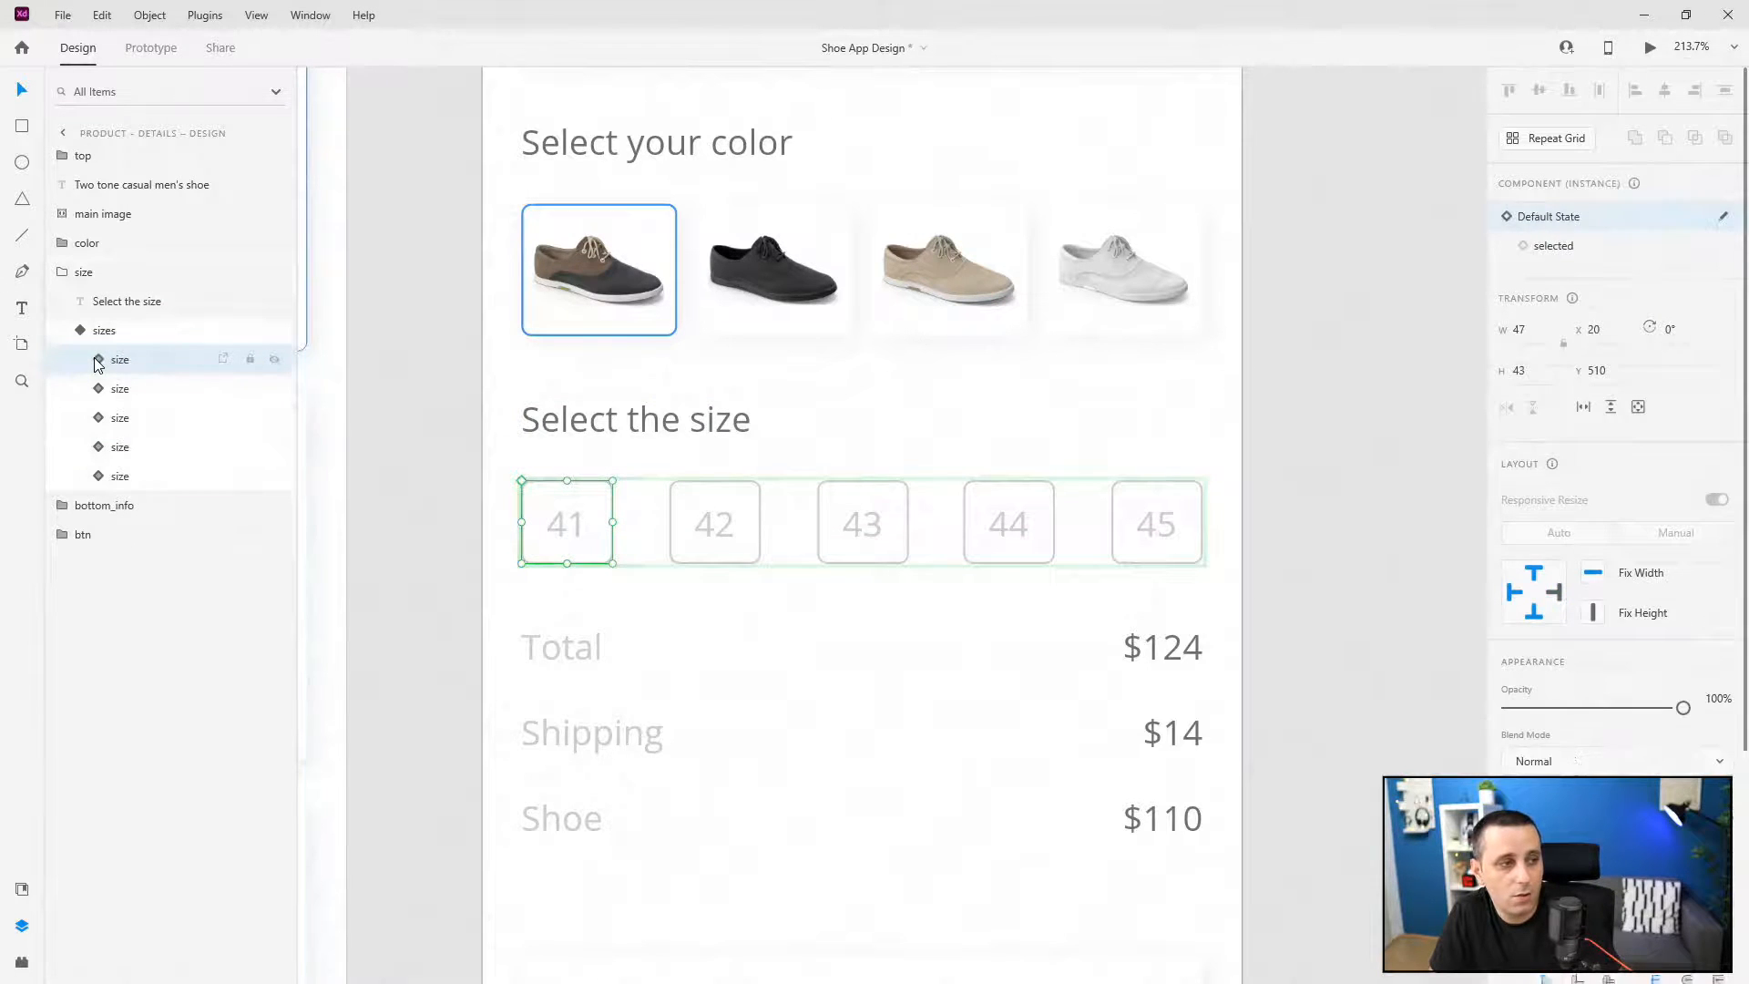
key(ctrl+v)
- Copy the size 42 button's size_bg rectangle and place the copy outside and directly above that button within the sizes component
click(121, 417)
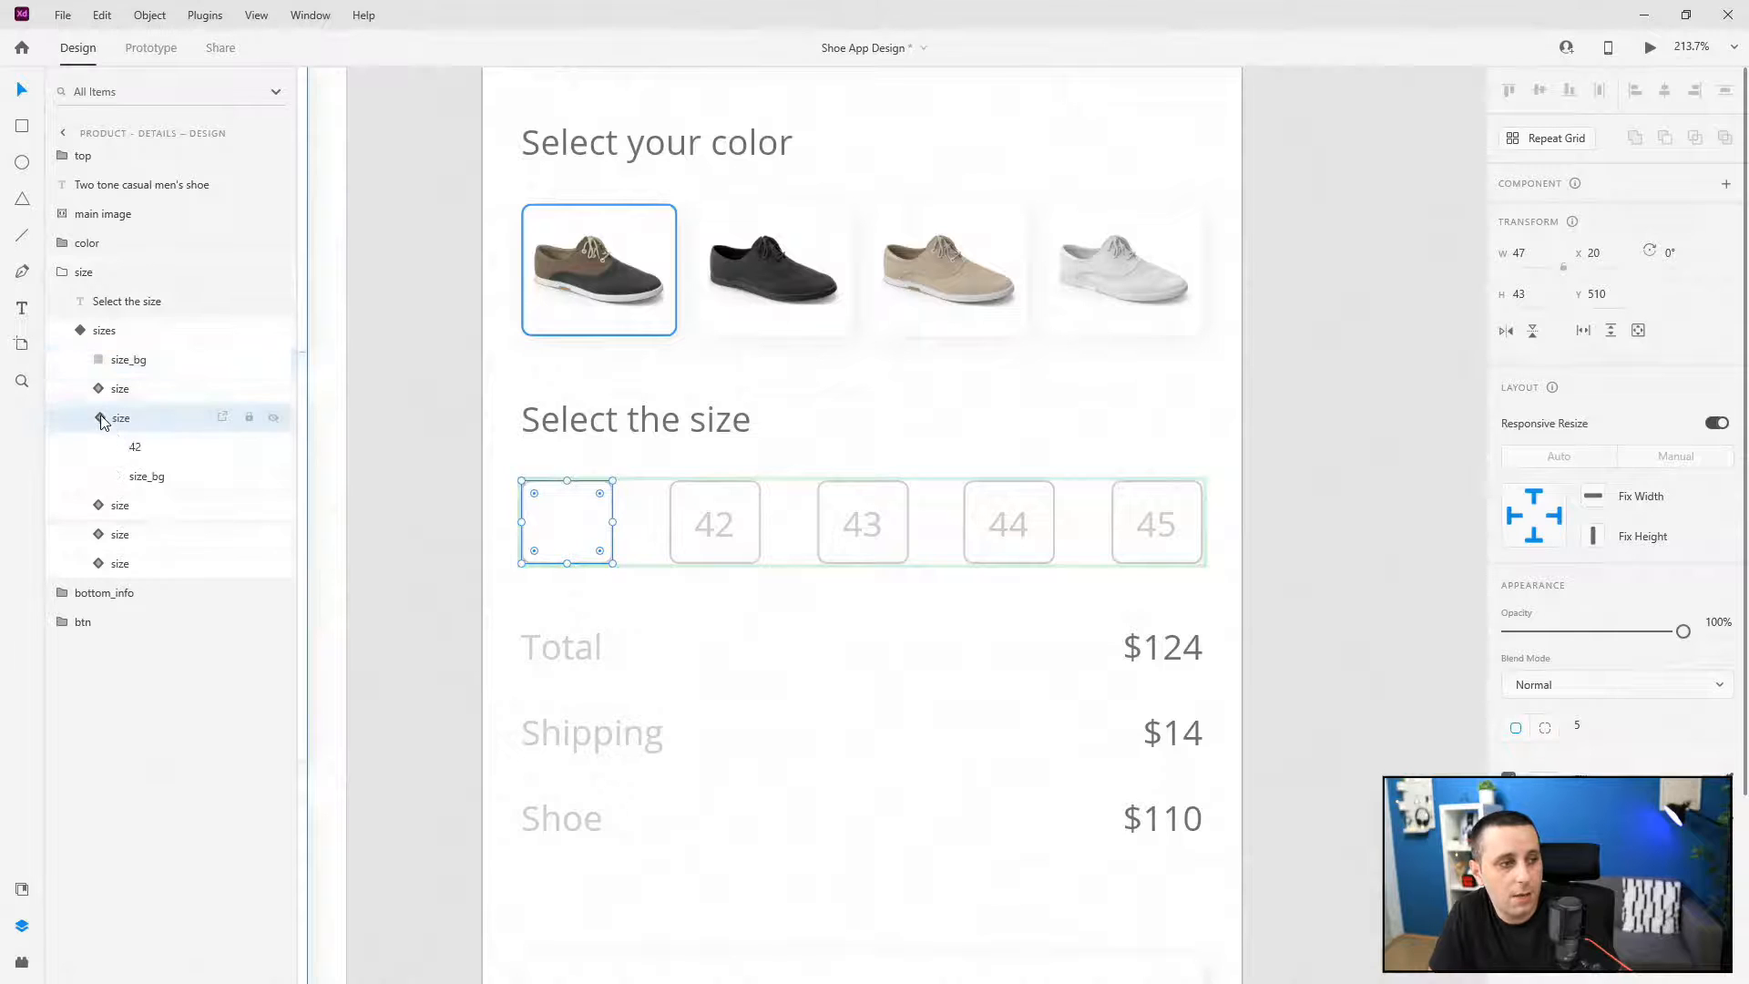
click(132, 478)
key(ctrl+v)
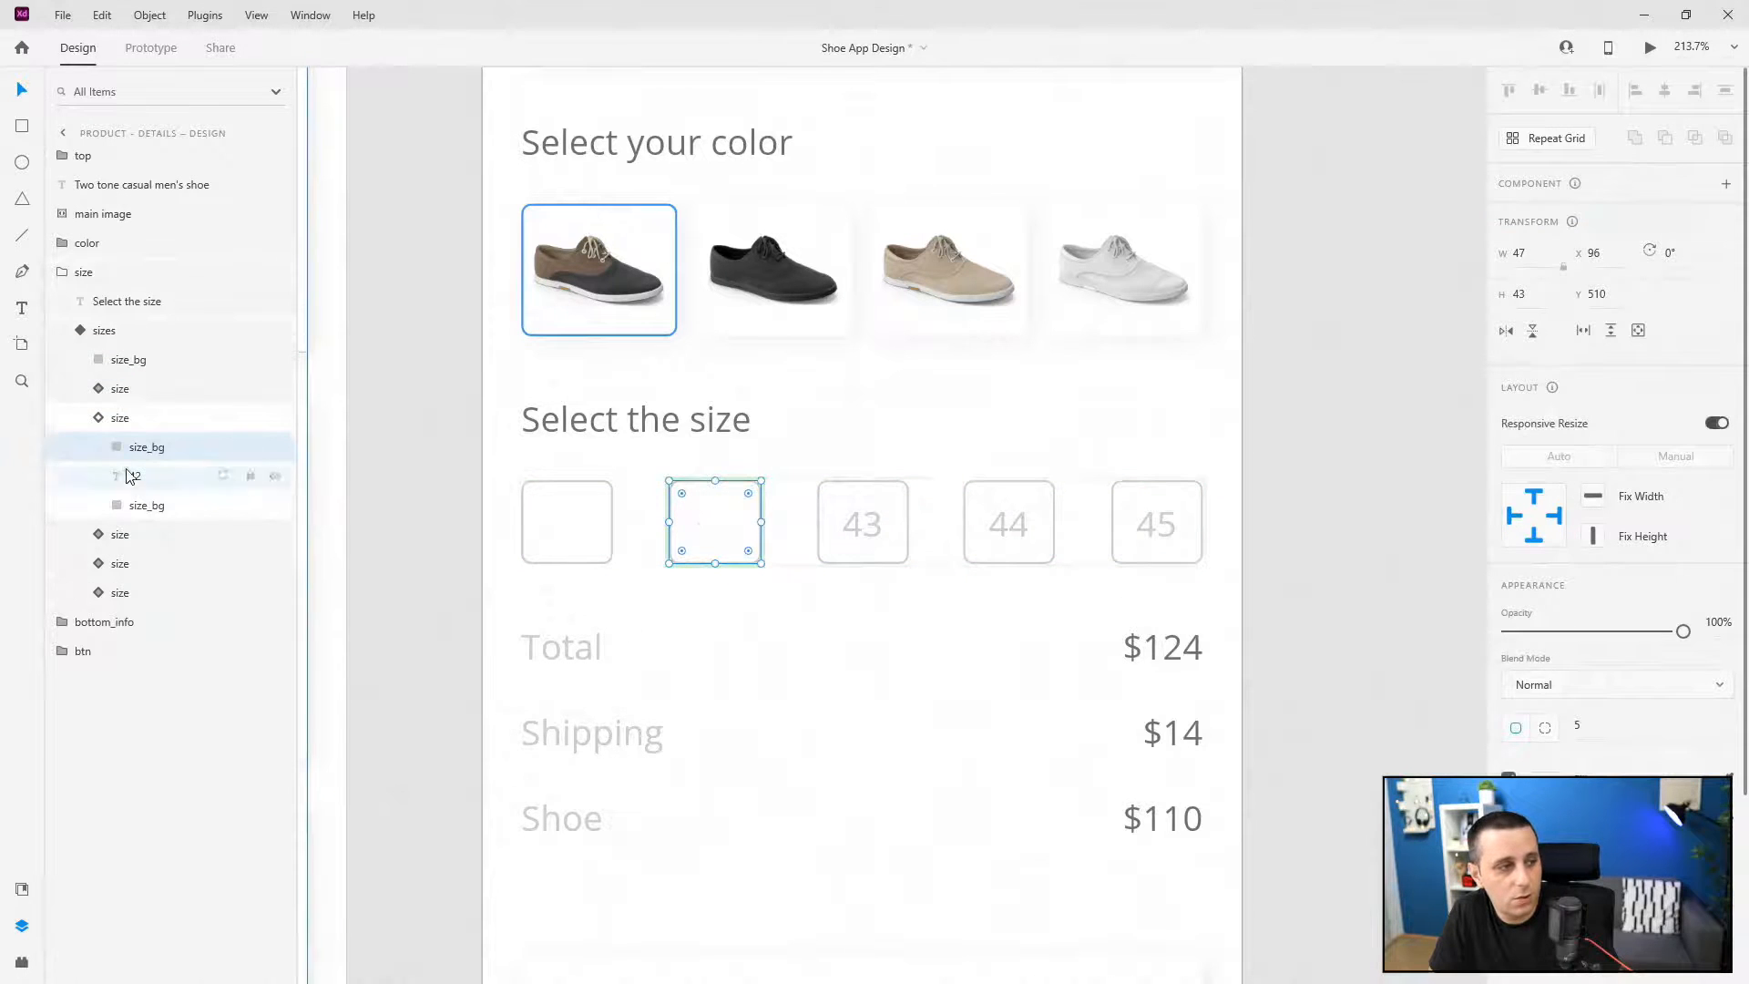
drag(125, 449, 138, 421)
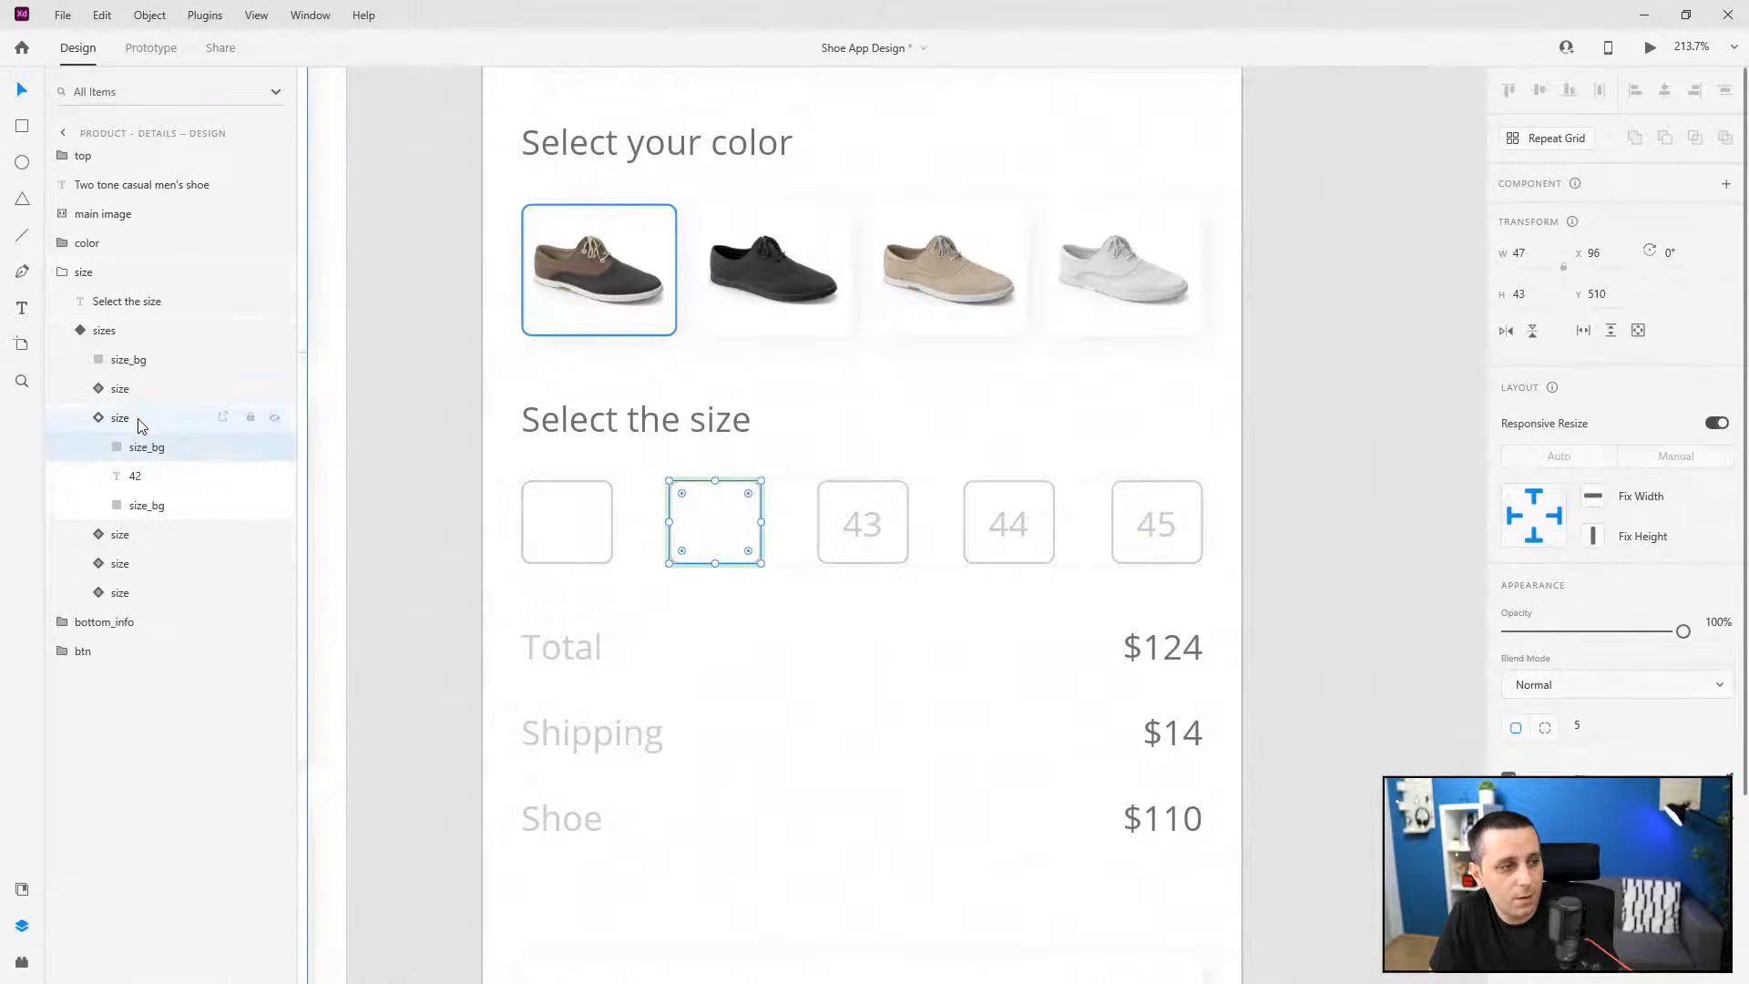
key(Delete)
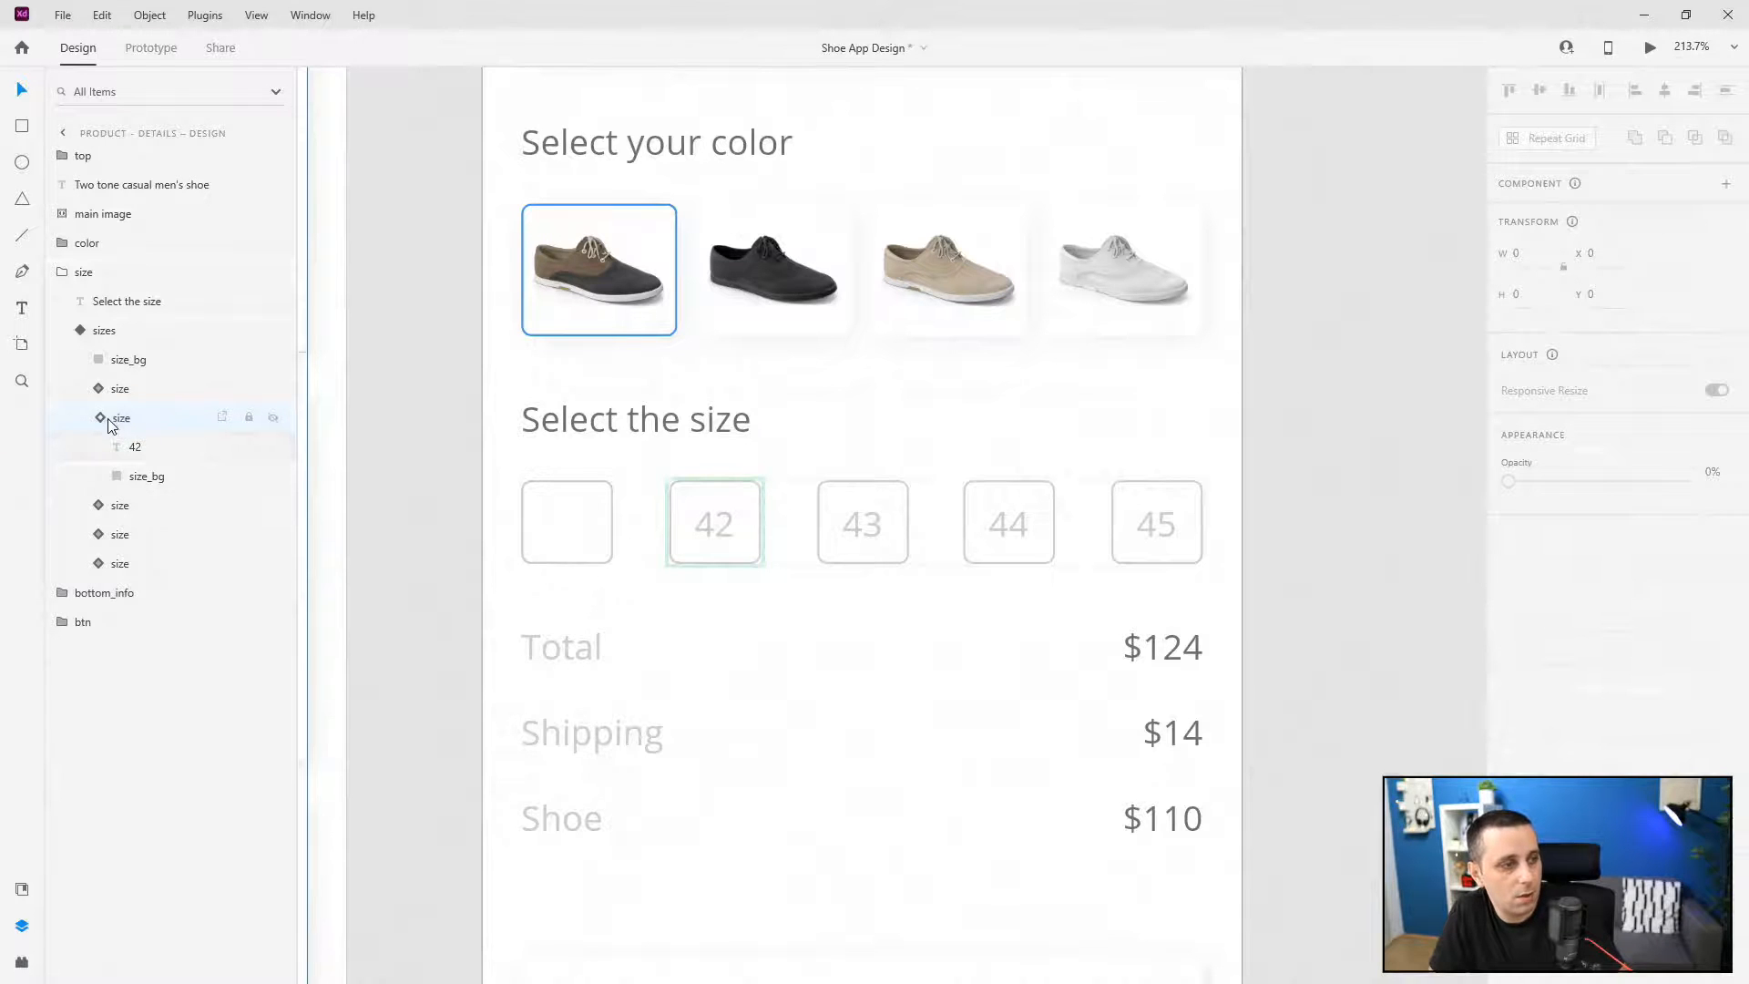
click(109, 425)
key(ctrl+v)
drag(127, 390, 137, 441)
- Duplicate the size 43 button's size_bg rectangle into the sizes component and order it directly above that button
click(102, 478)
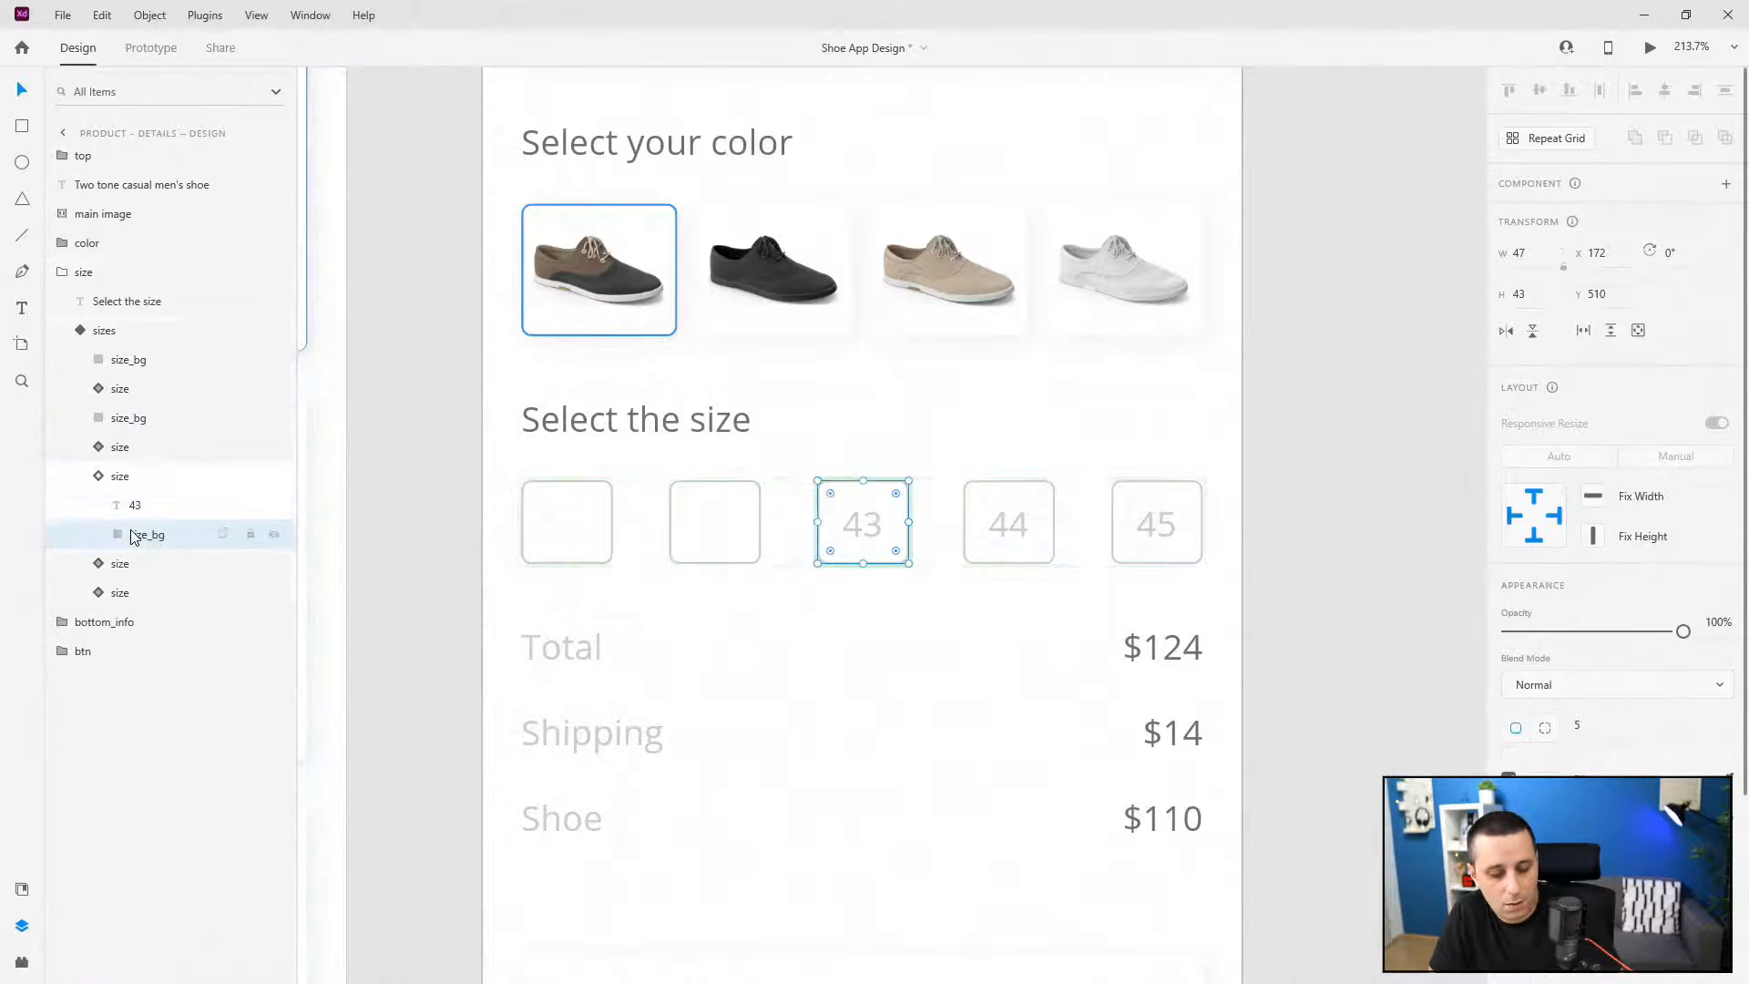
key(ctrl+v)
drag(129, 358, 141, 500)
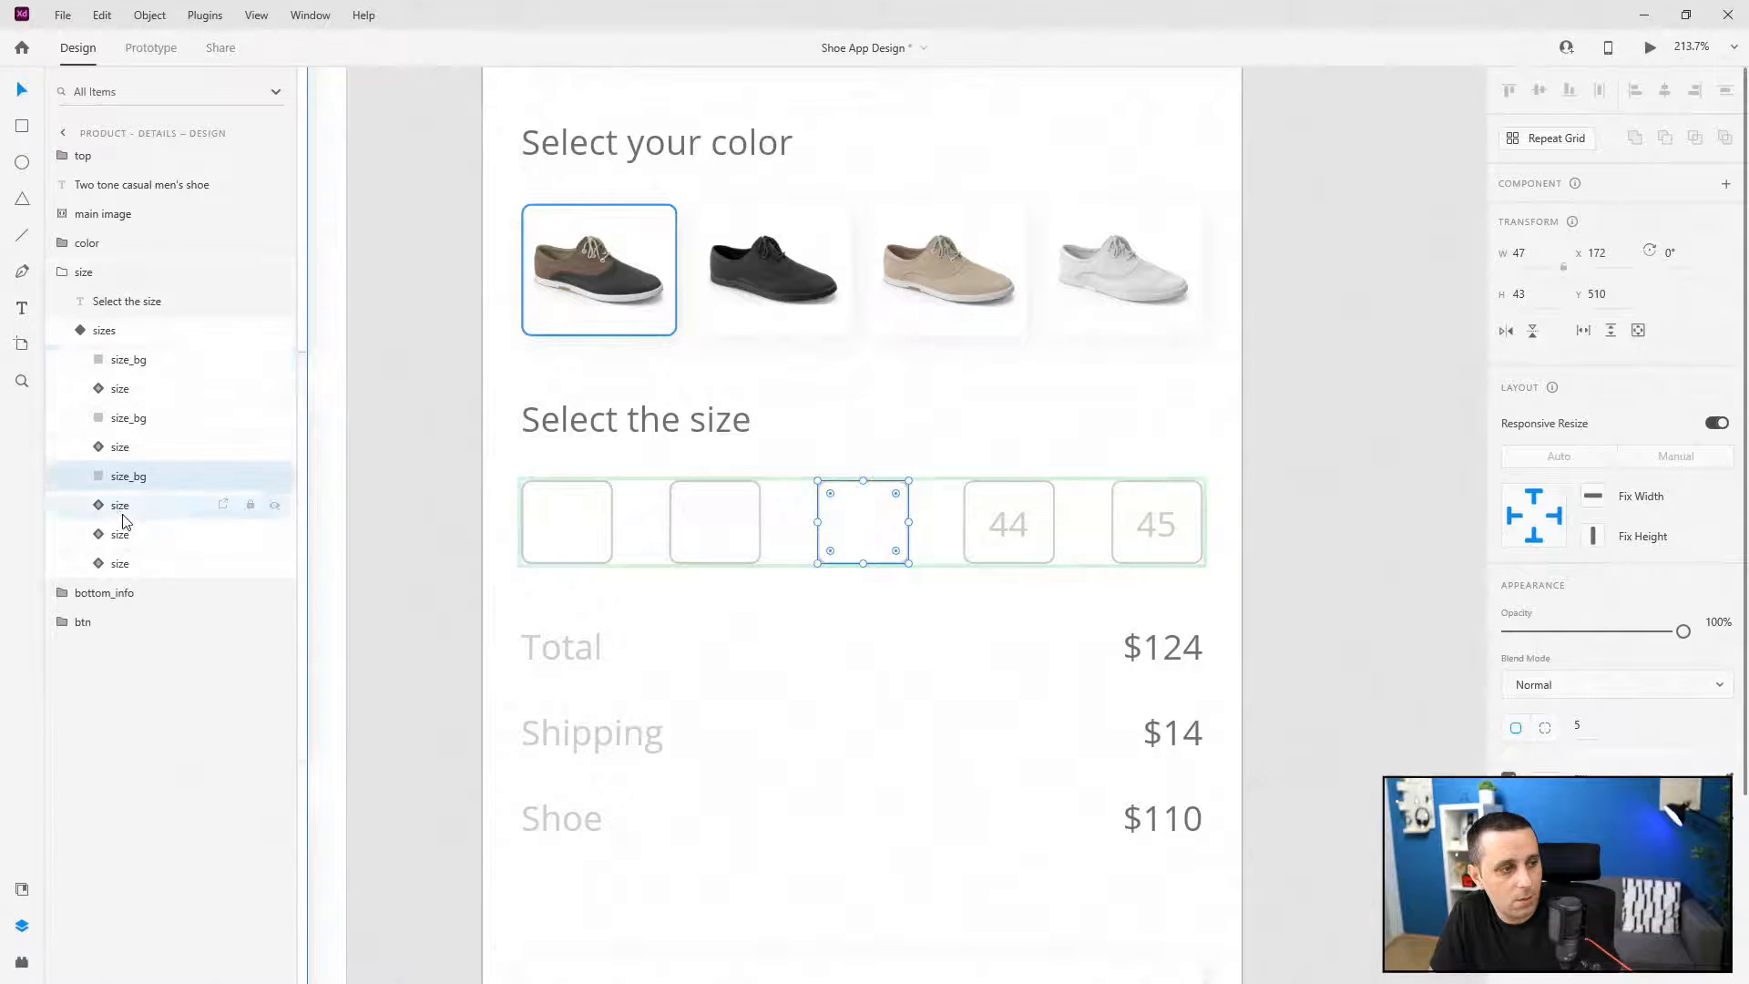
- Duplicate the size 44 button's size_bg rectangle into the sizes component and order it directly above that button
click(100, 535)
click(133, 590)
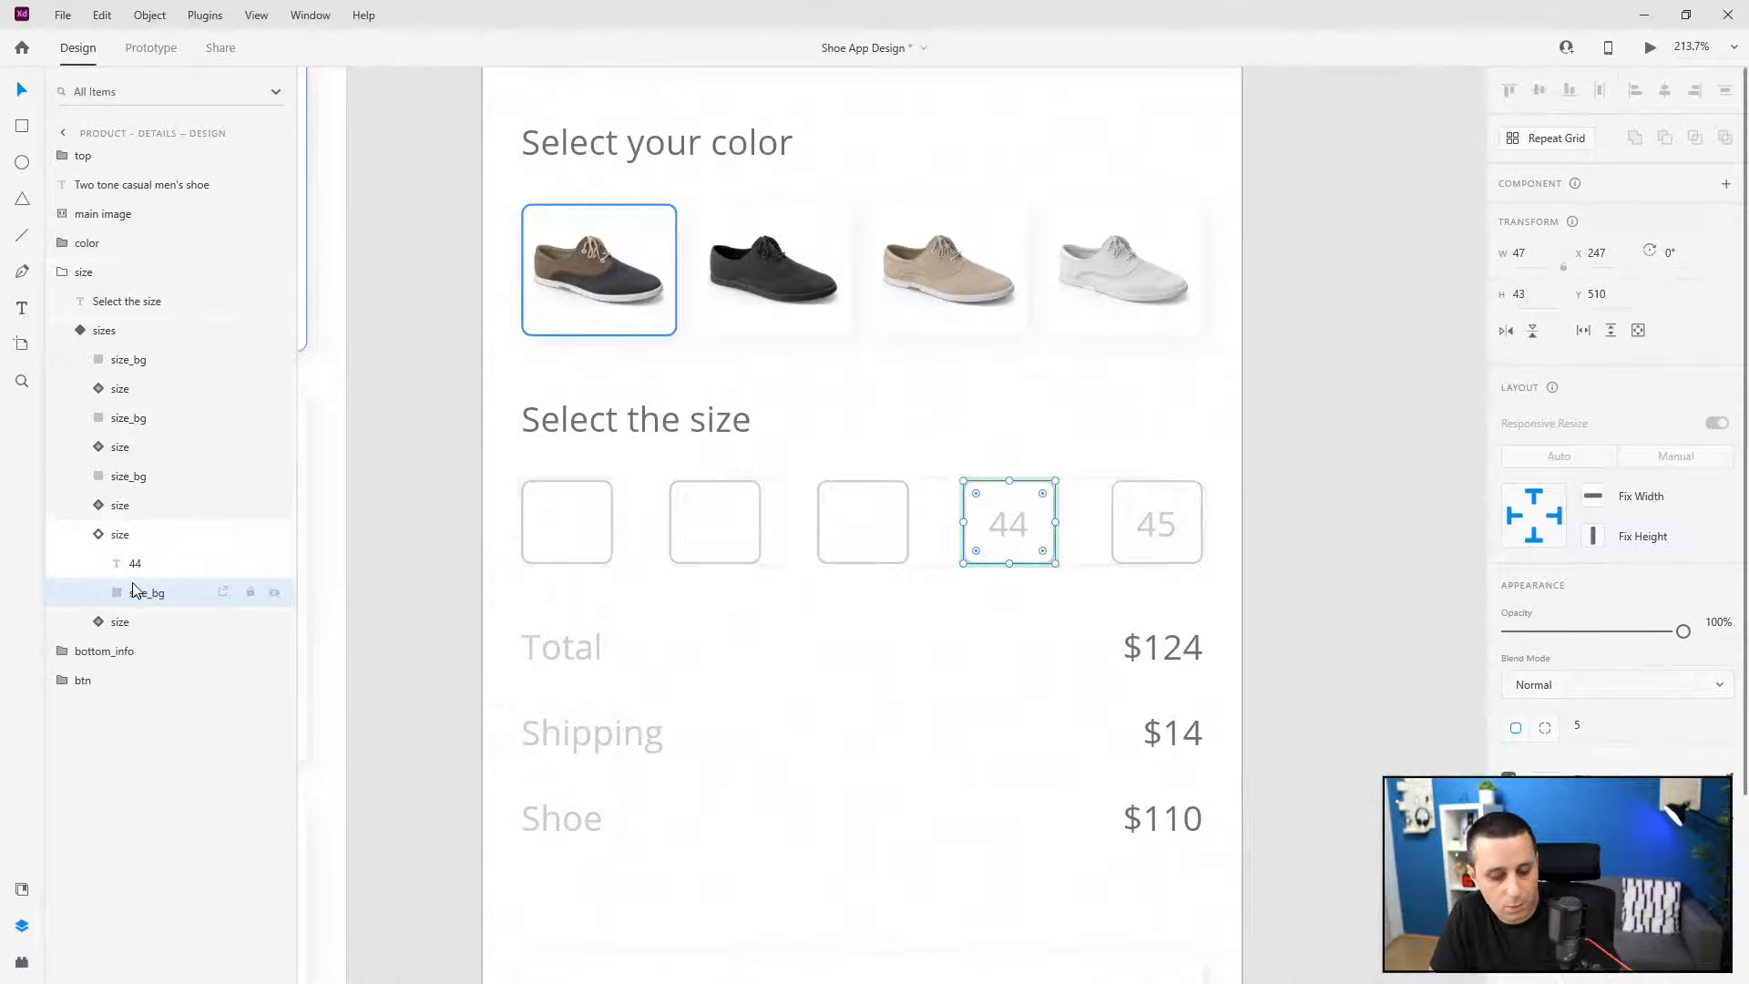
click(100, 534)
key(ctrl+v)
drag(141, 369, 135, 593)
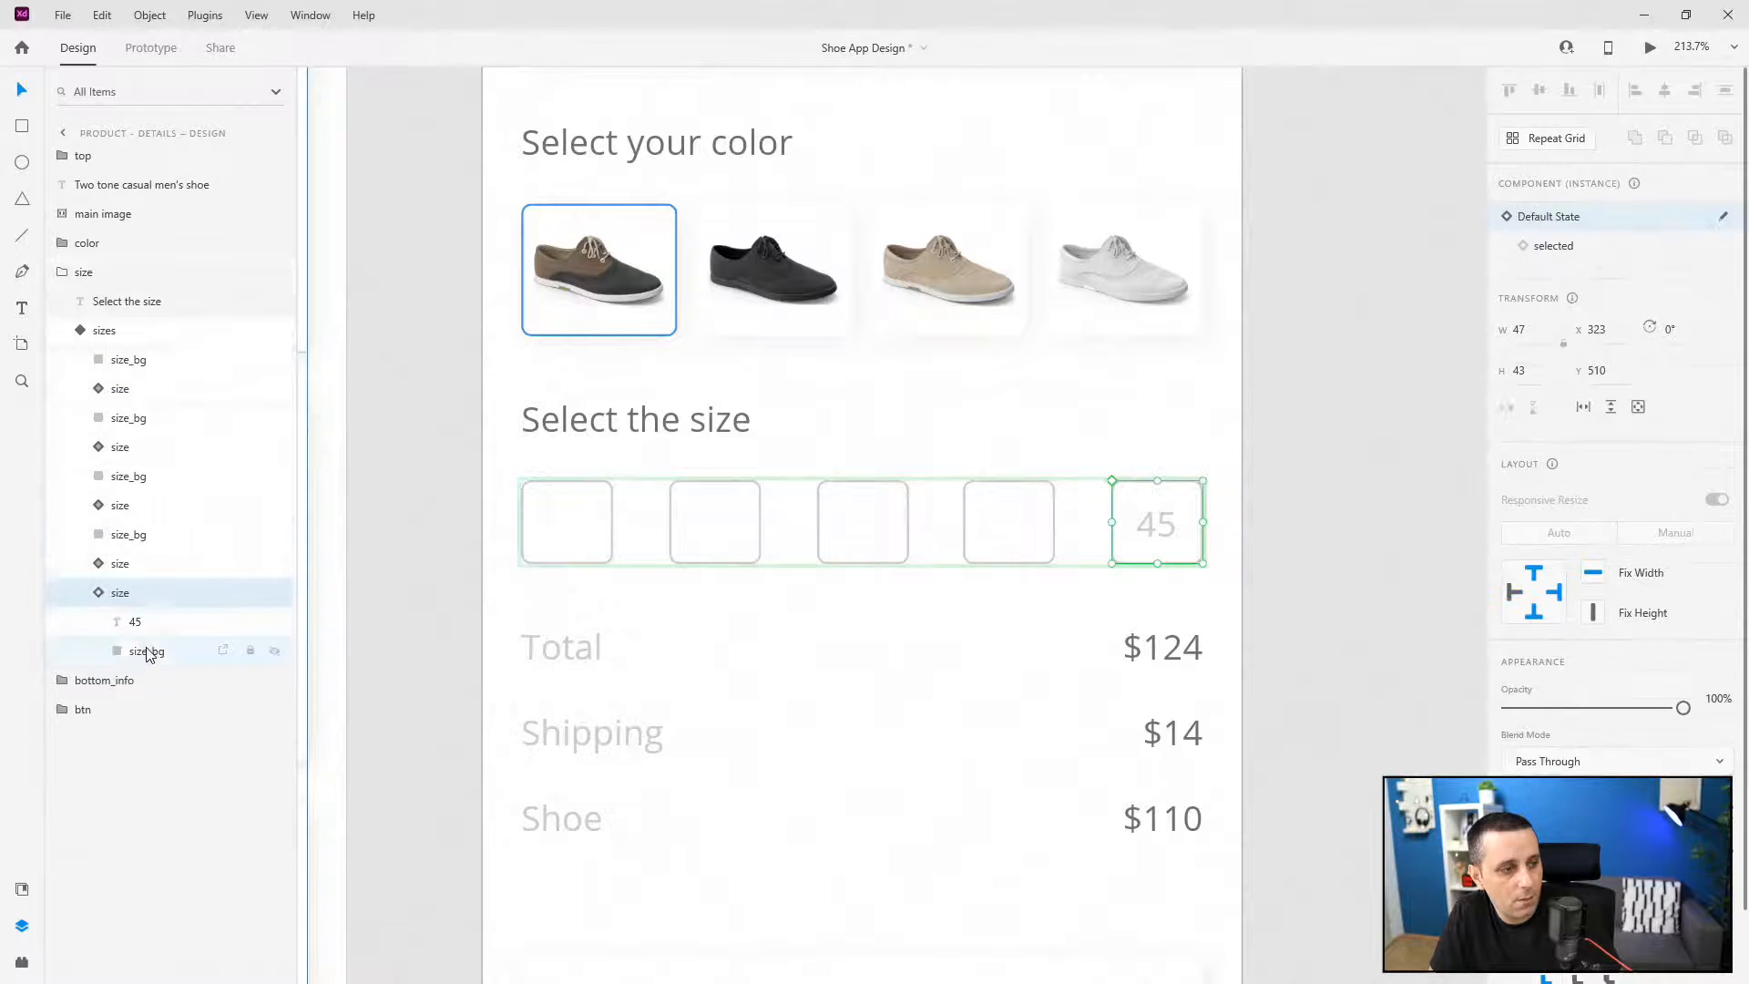
- Duplicate the size 45 button's size_bg rectangle into the sizes component and order it directly above that button
click(145, 652)
click(96, 593)
key(ctrl+v)
drag(154, 368, 157, 599)
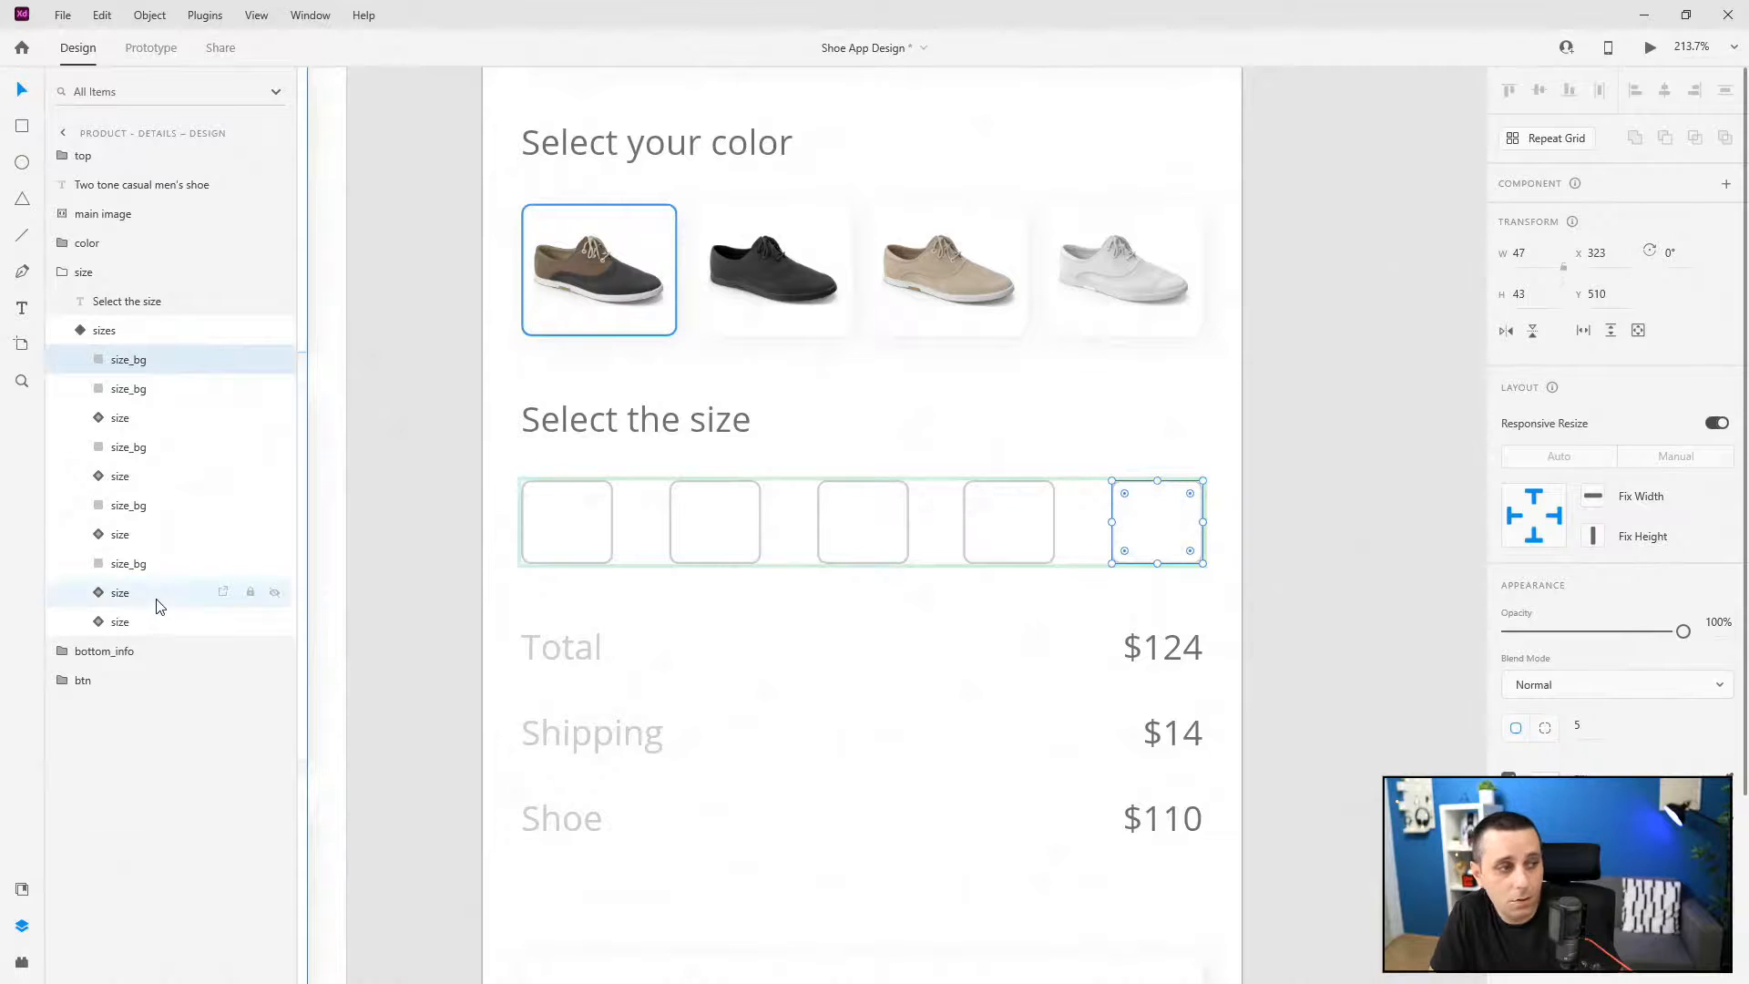
drag(137, 365, 128, 605)
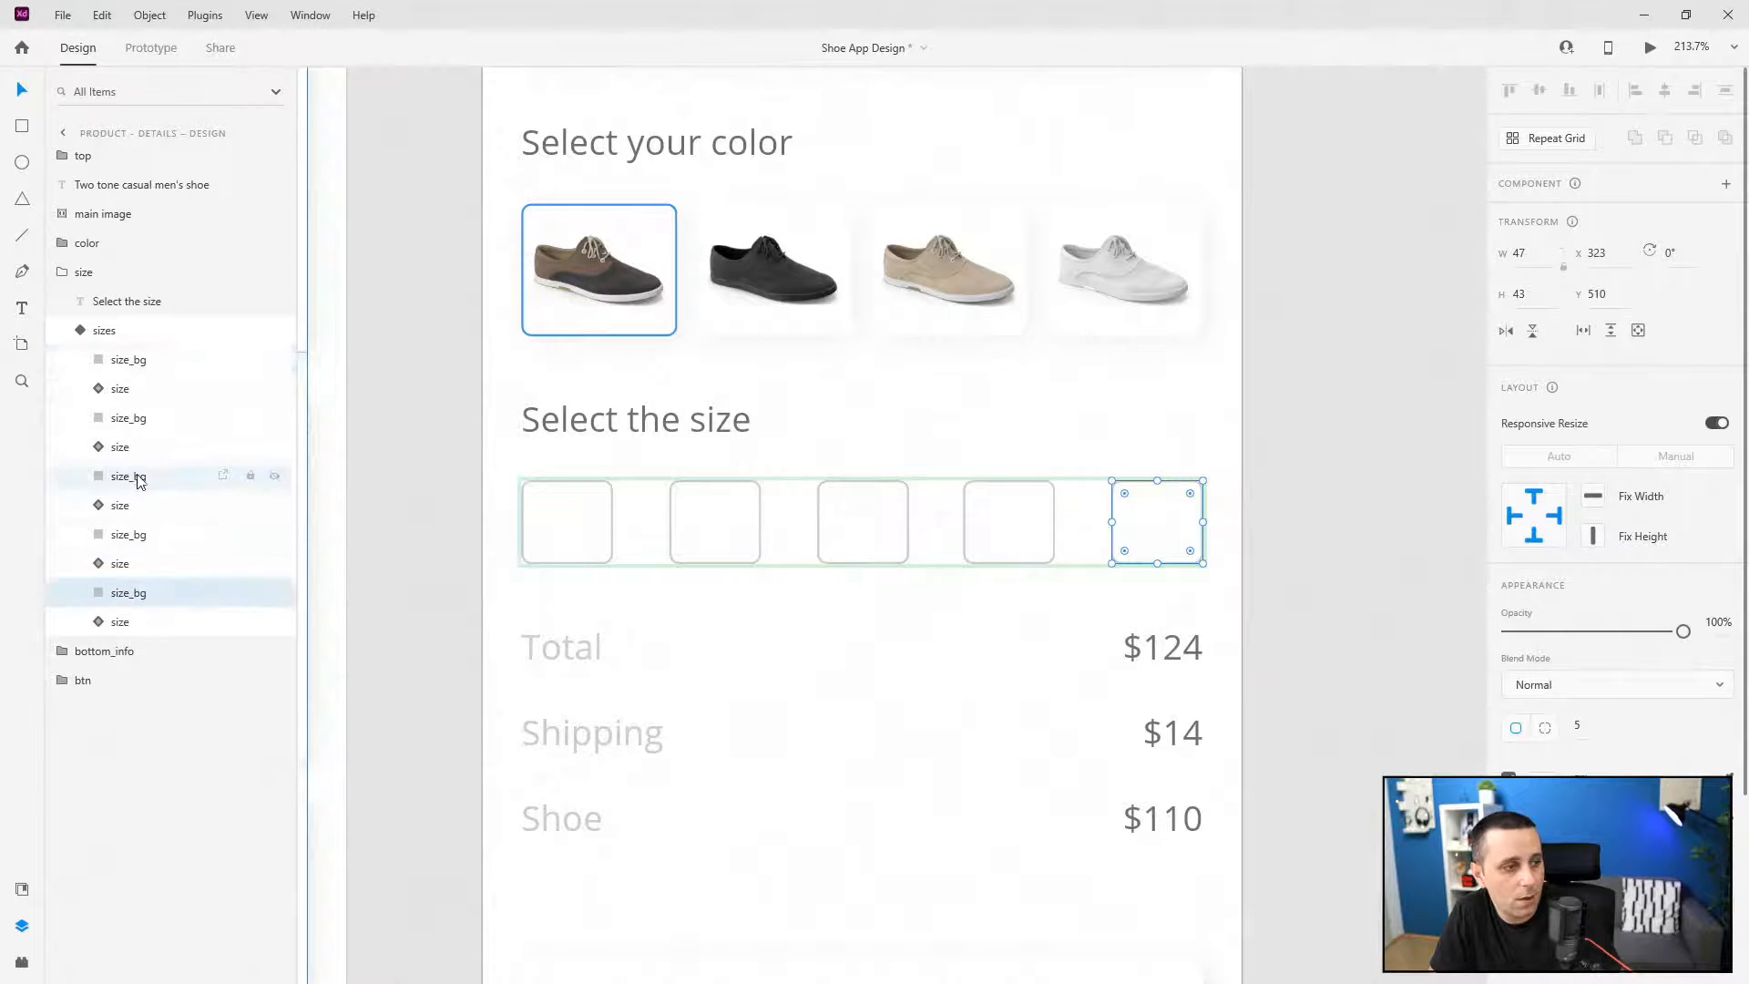
- Rename the size_bg rectangle covering the size 41 button as tap_point
click(127, 359)
double_click(129, 360)
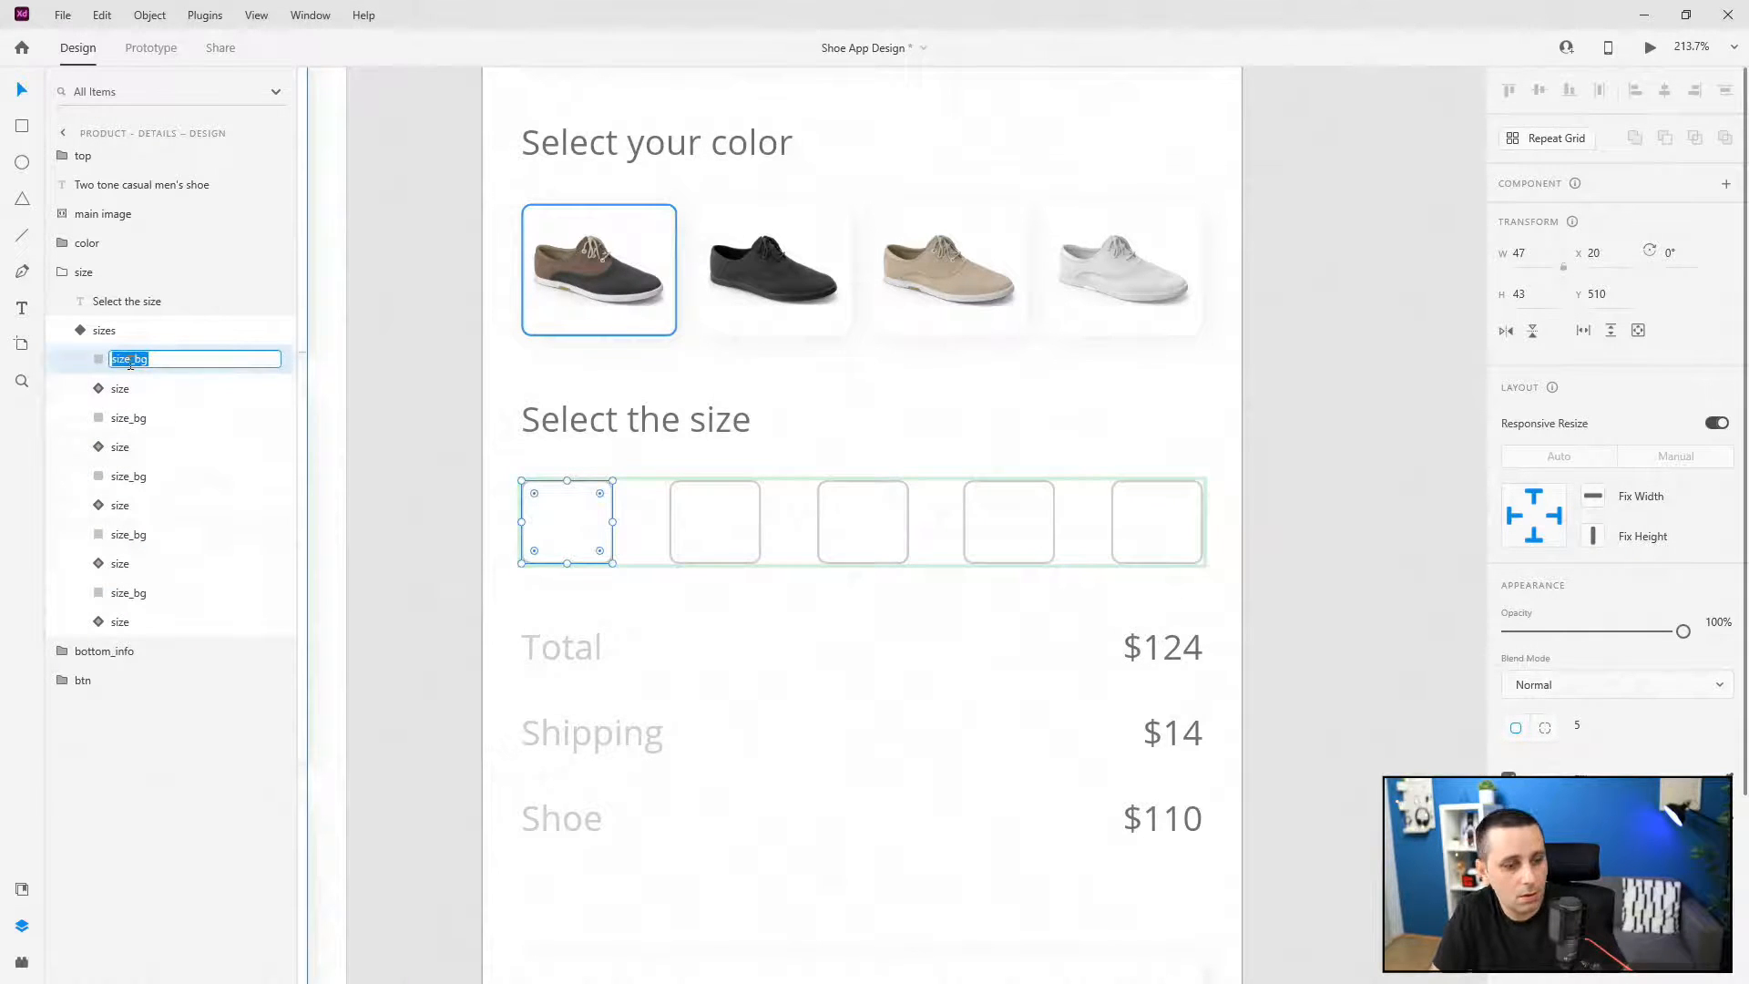
text(tap_point)
key(Return)
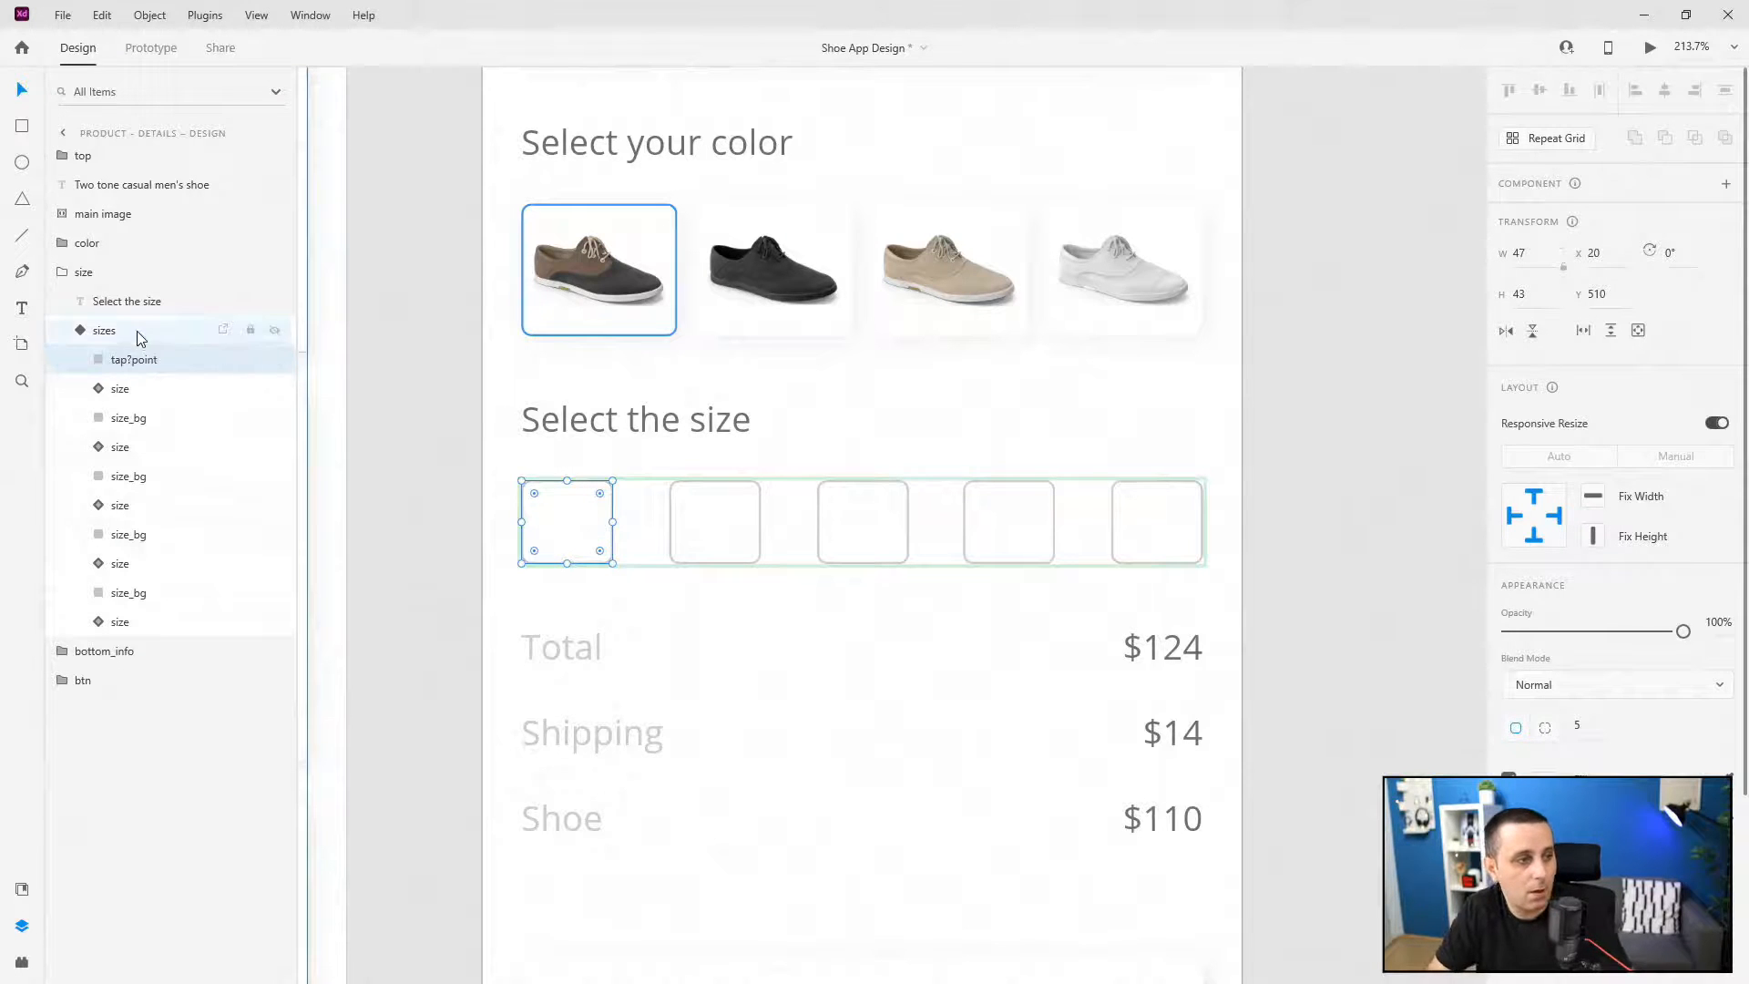
double_click(138, 360)
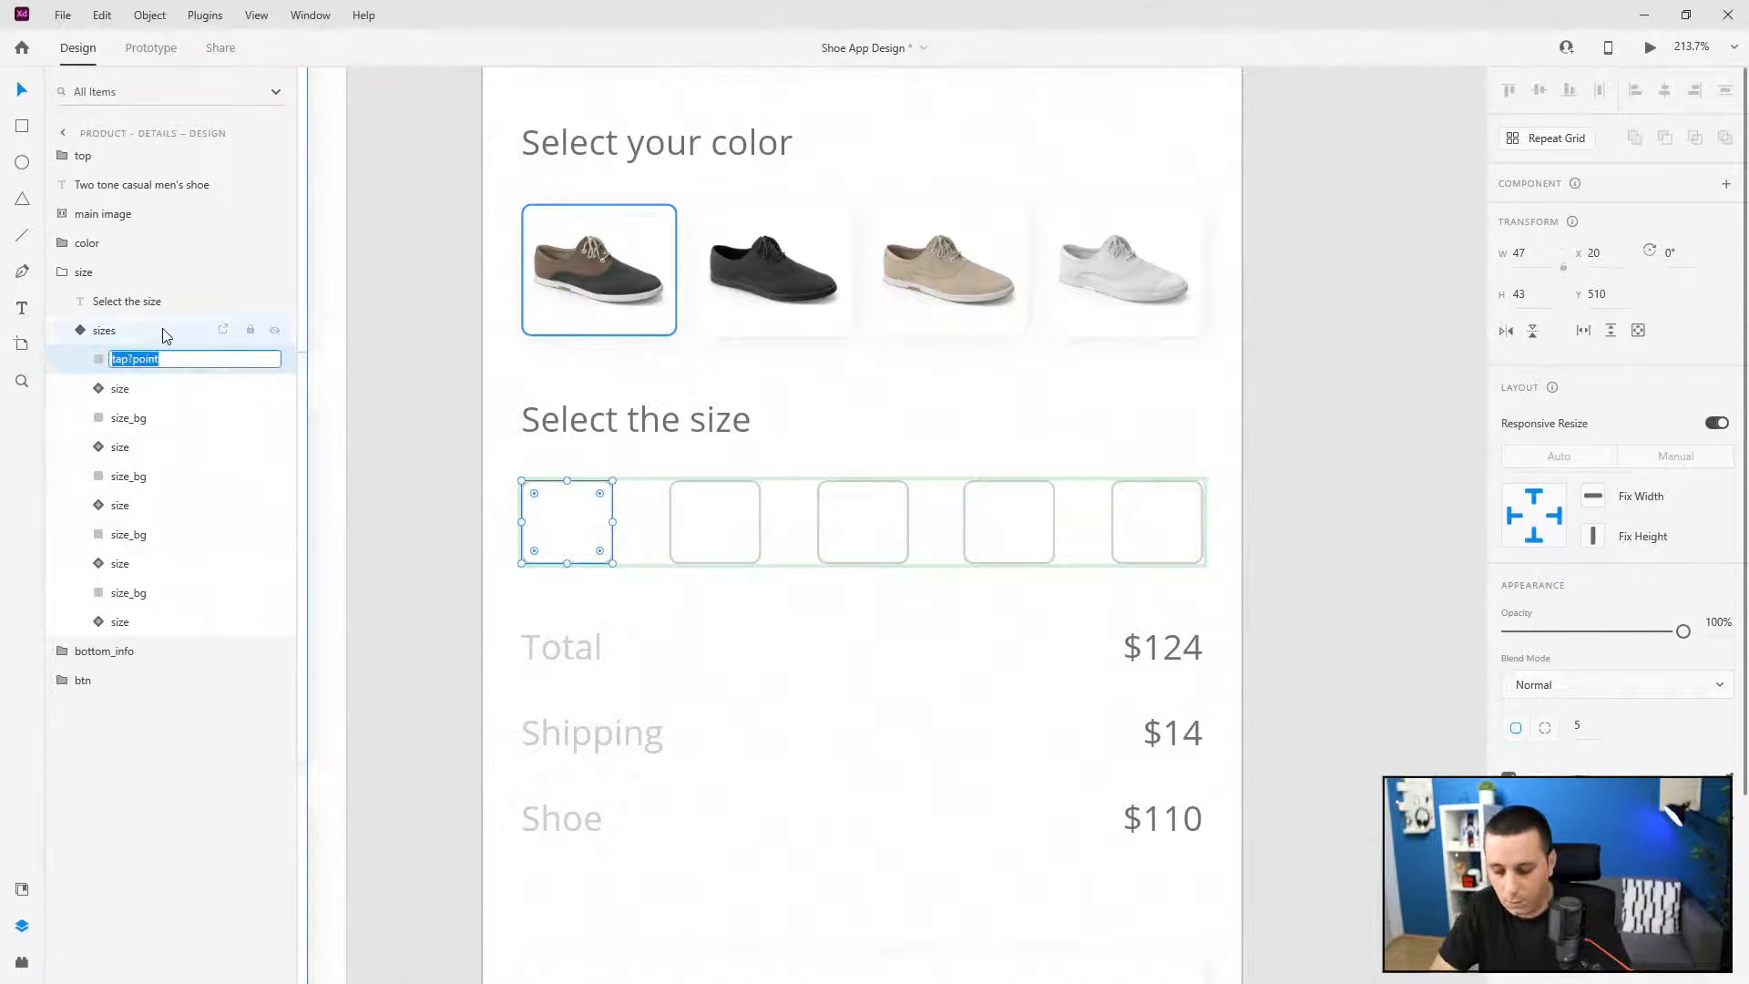
key(End)
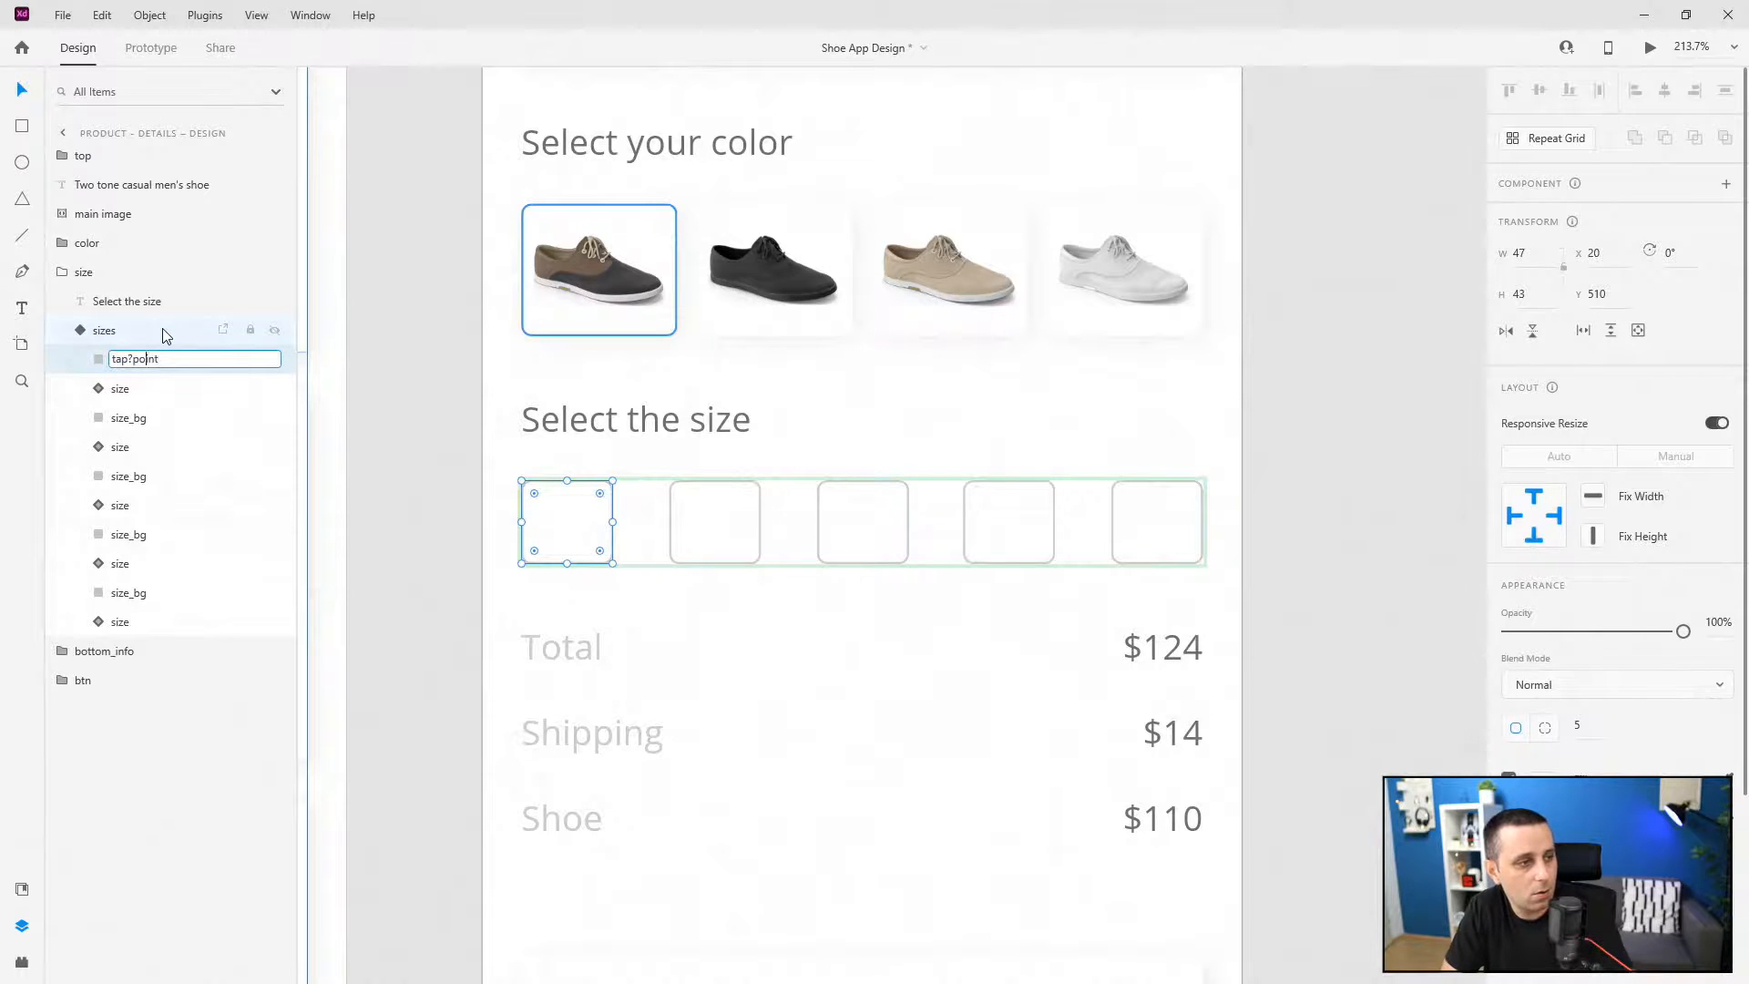
key(BackSpace)
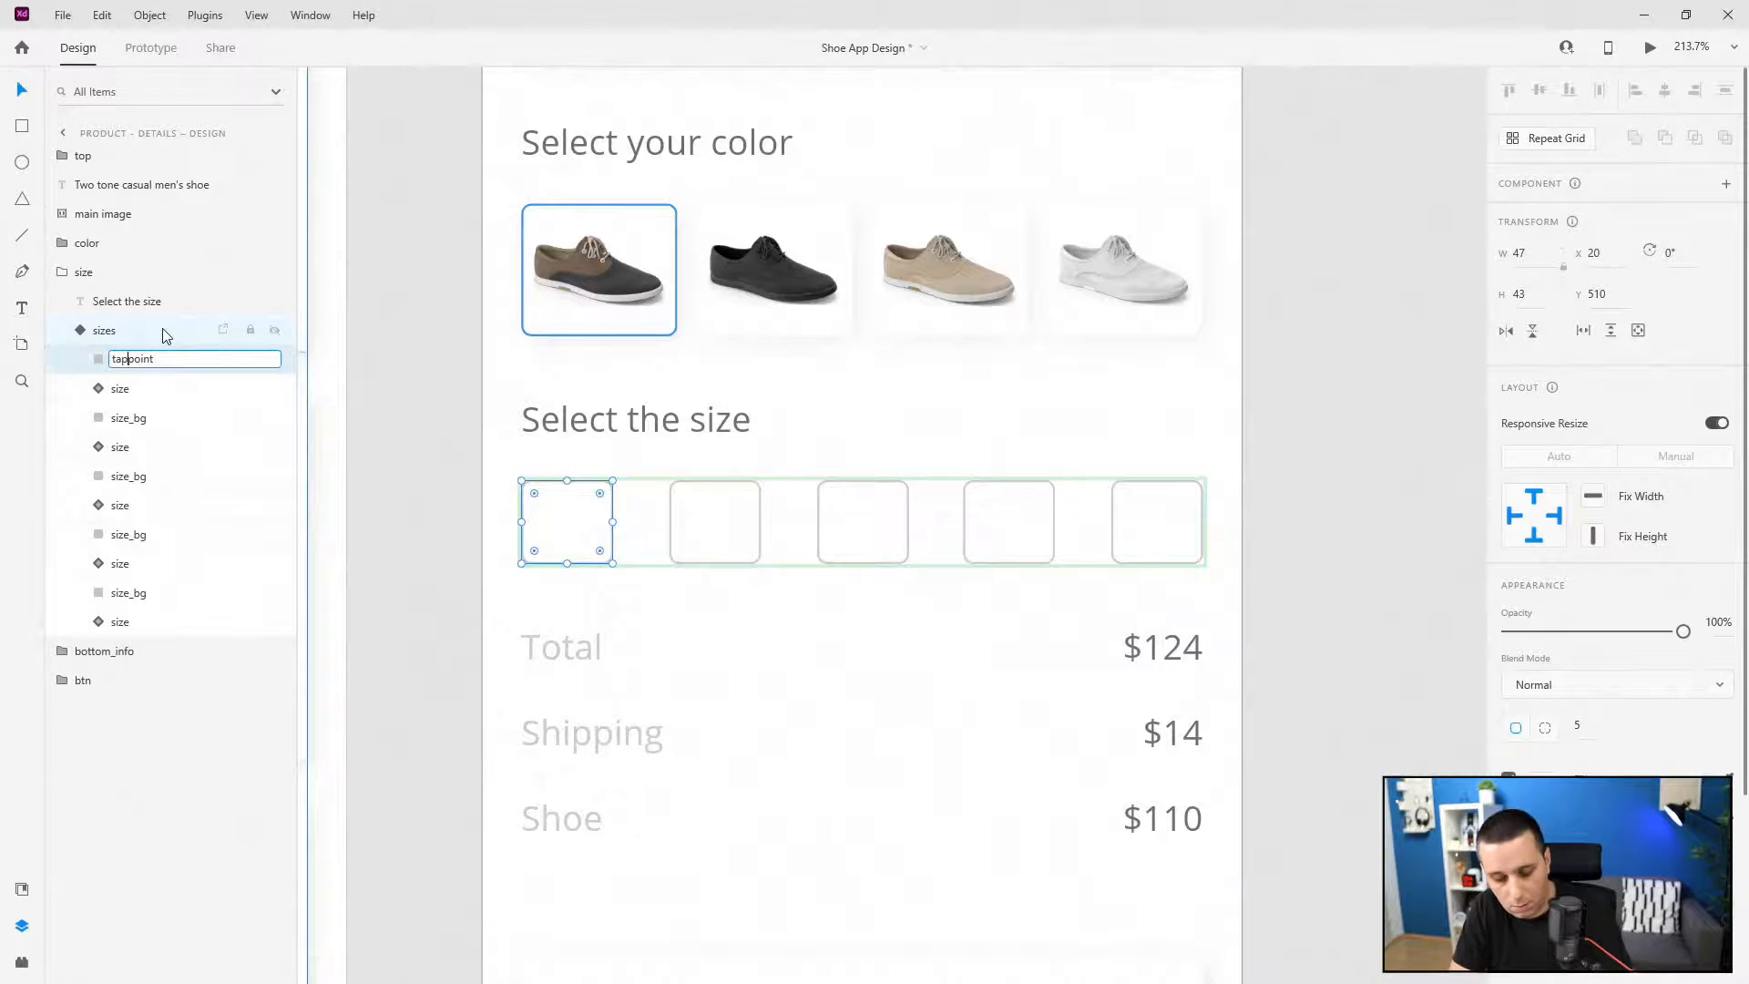
text(_)
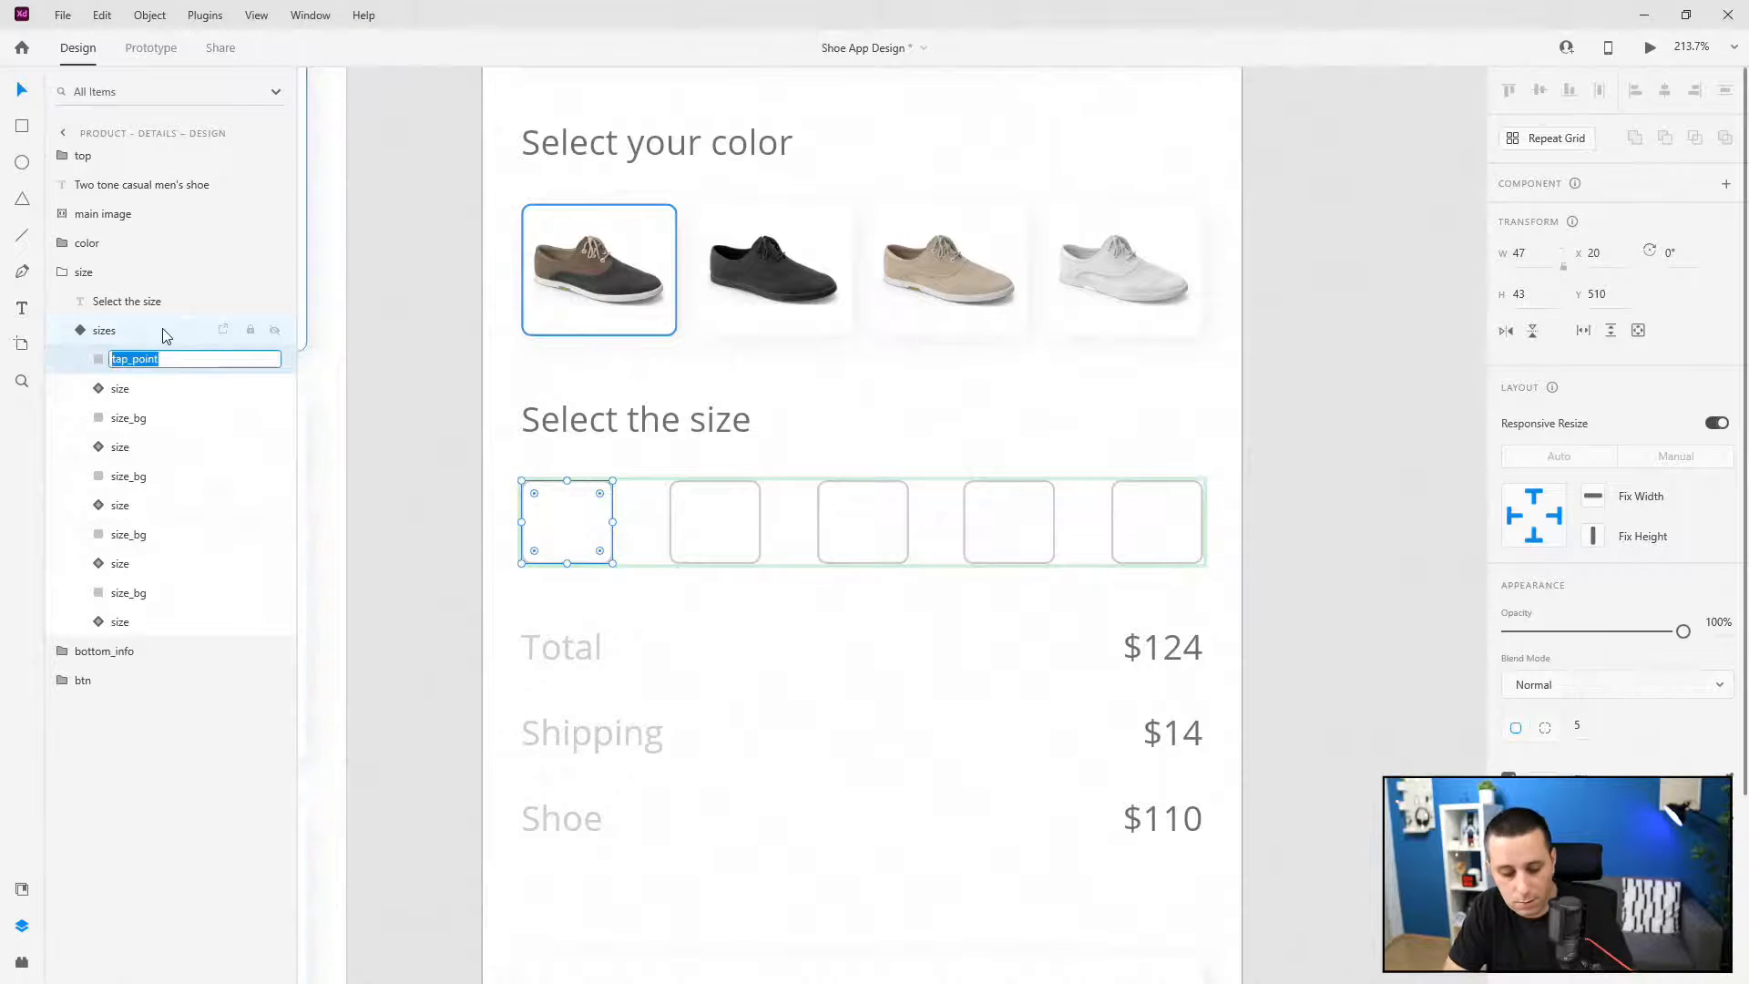
key(Return)
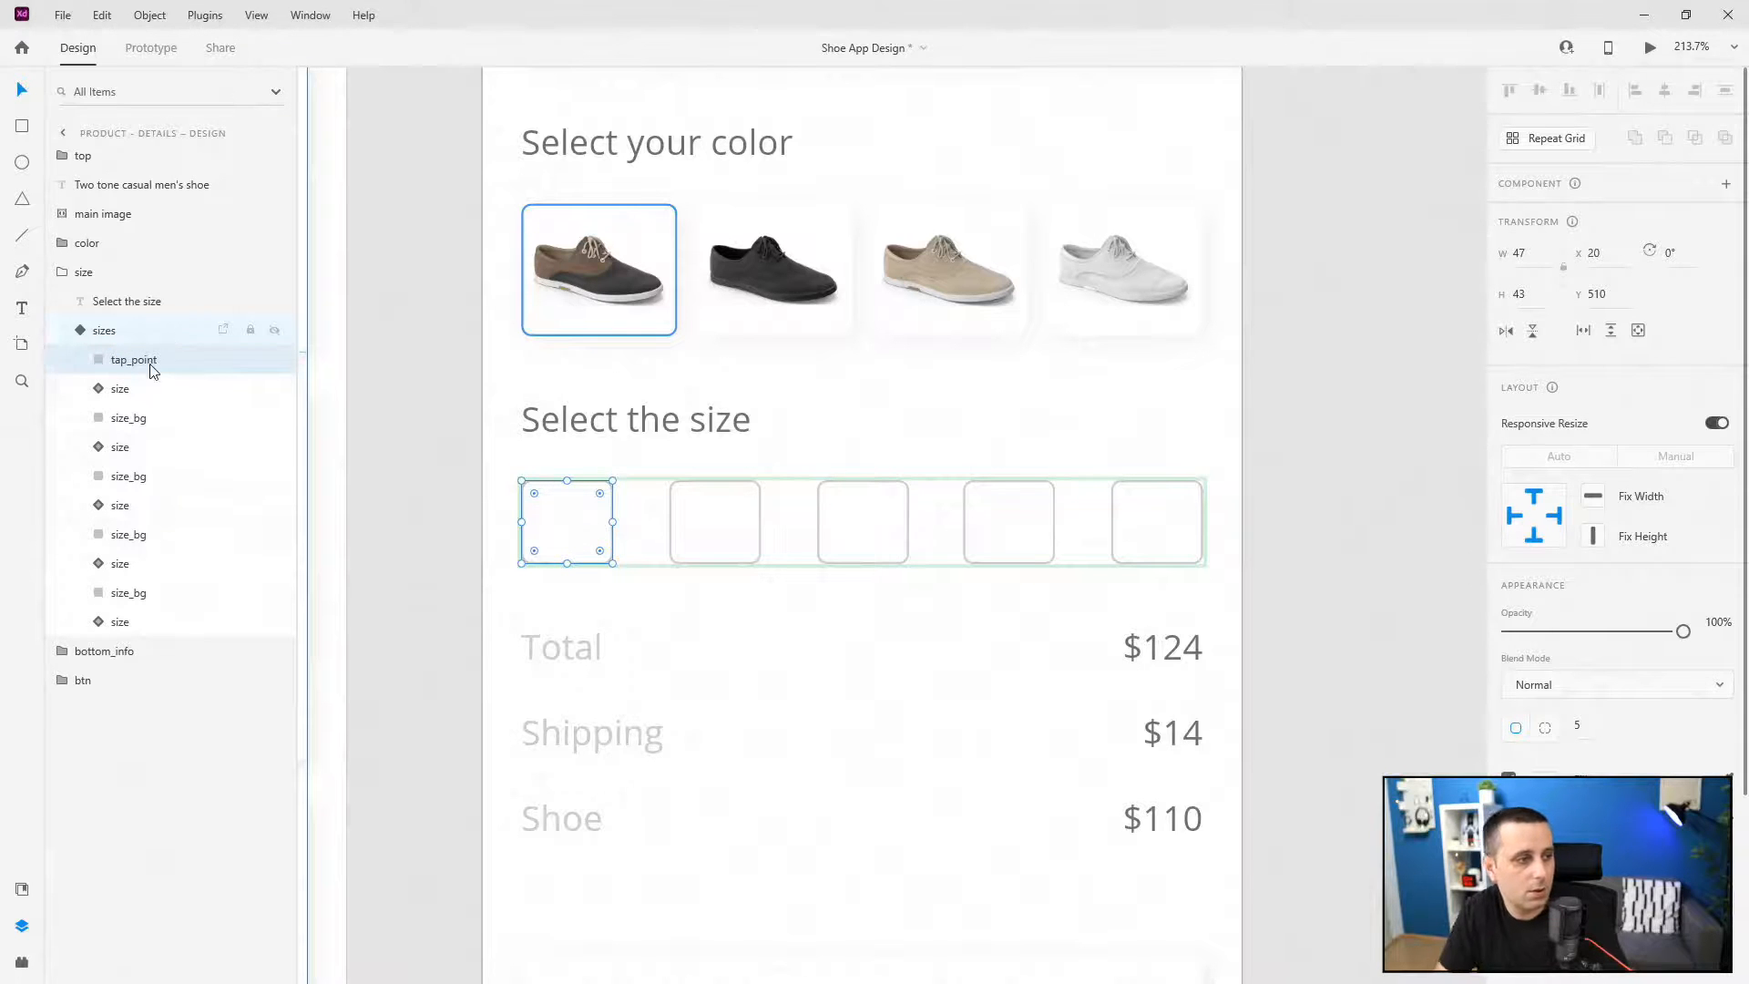
- Rename the four size_bg rectangles covering the size 42, 43, 44 and 45 buttons as tap_point
double_click(133, 417)
double_click(129, 476)
text(tap_point)
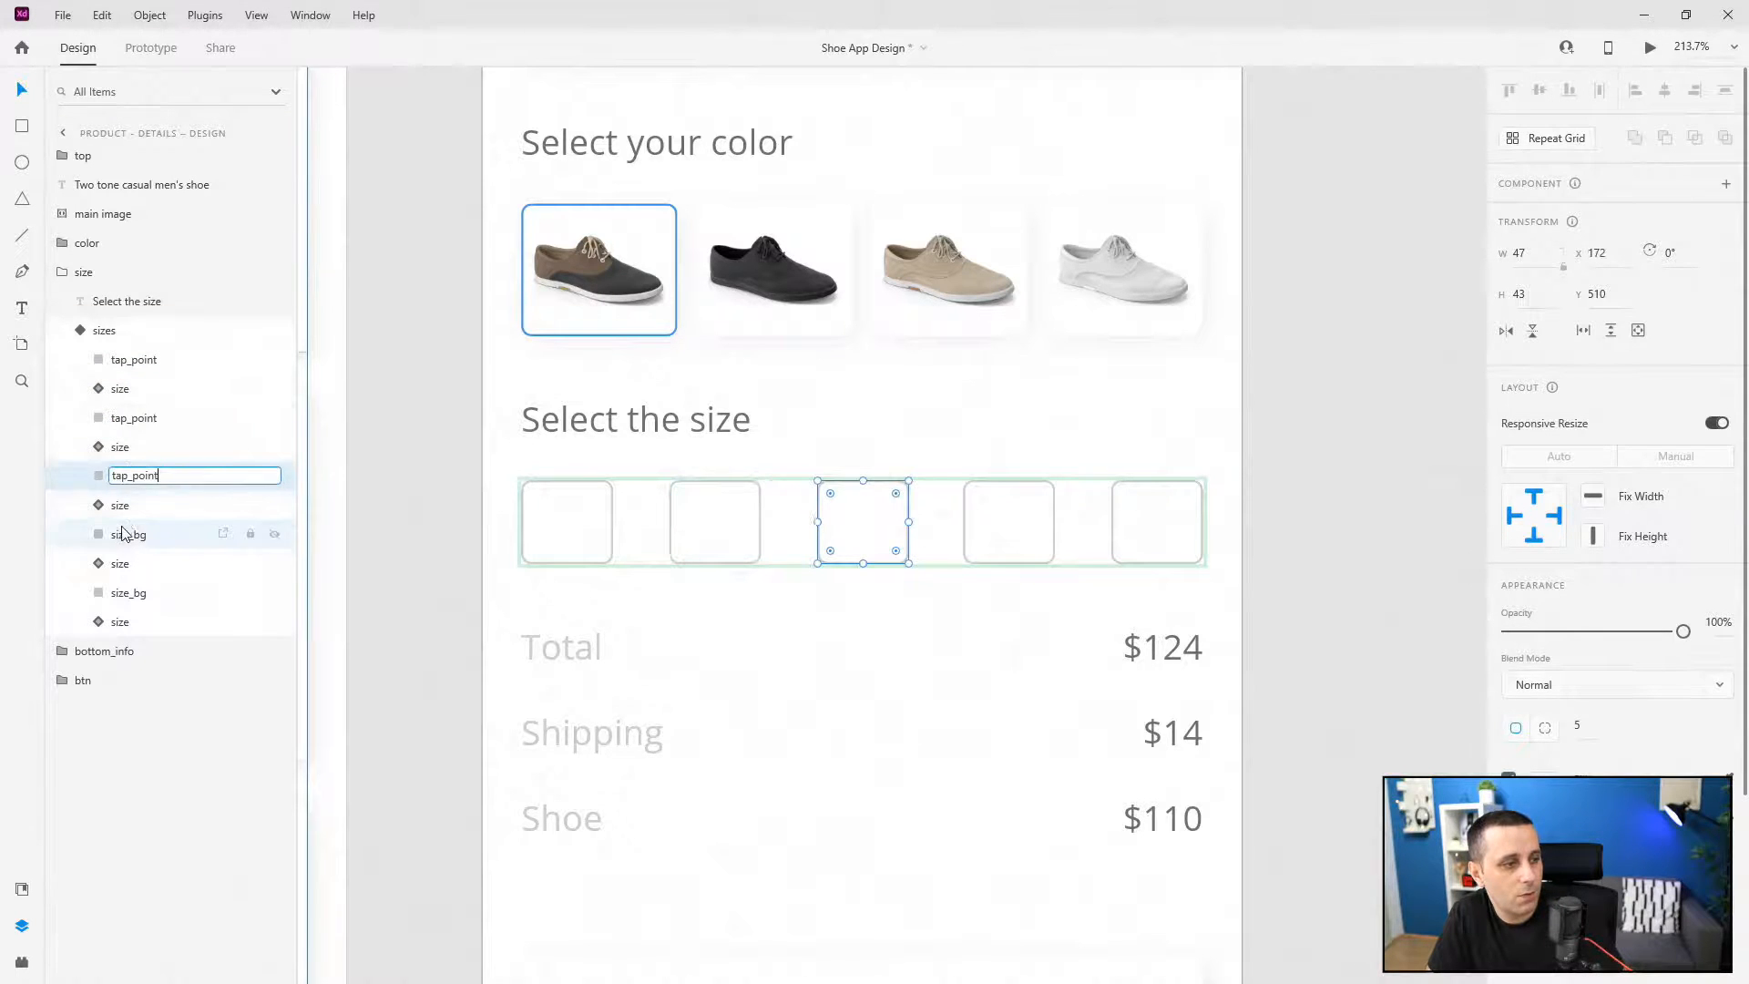
double_click(128, 534)
text(tap_point)
double_click(128, 592)
text(tap_point)
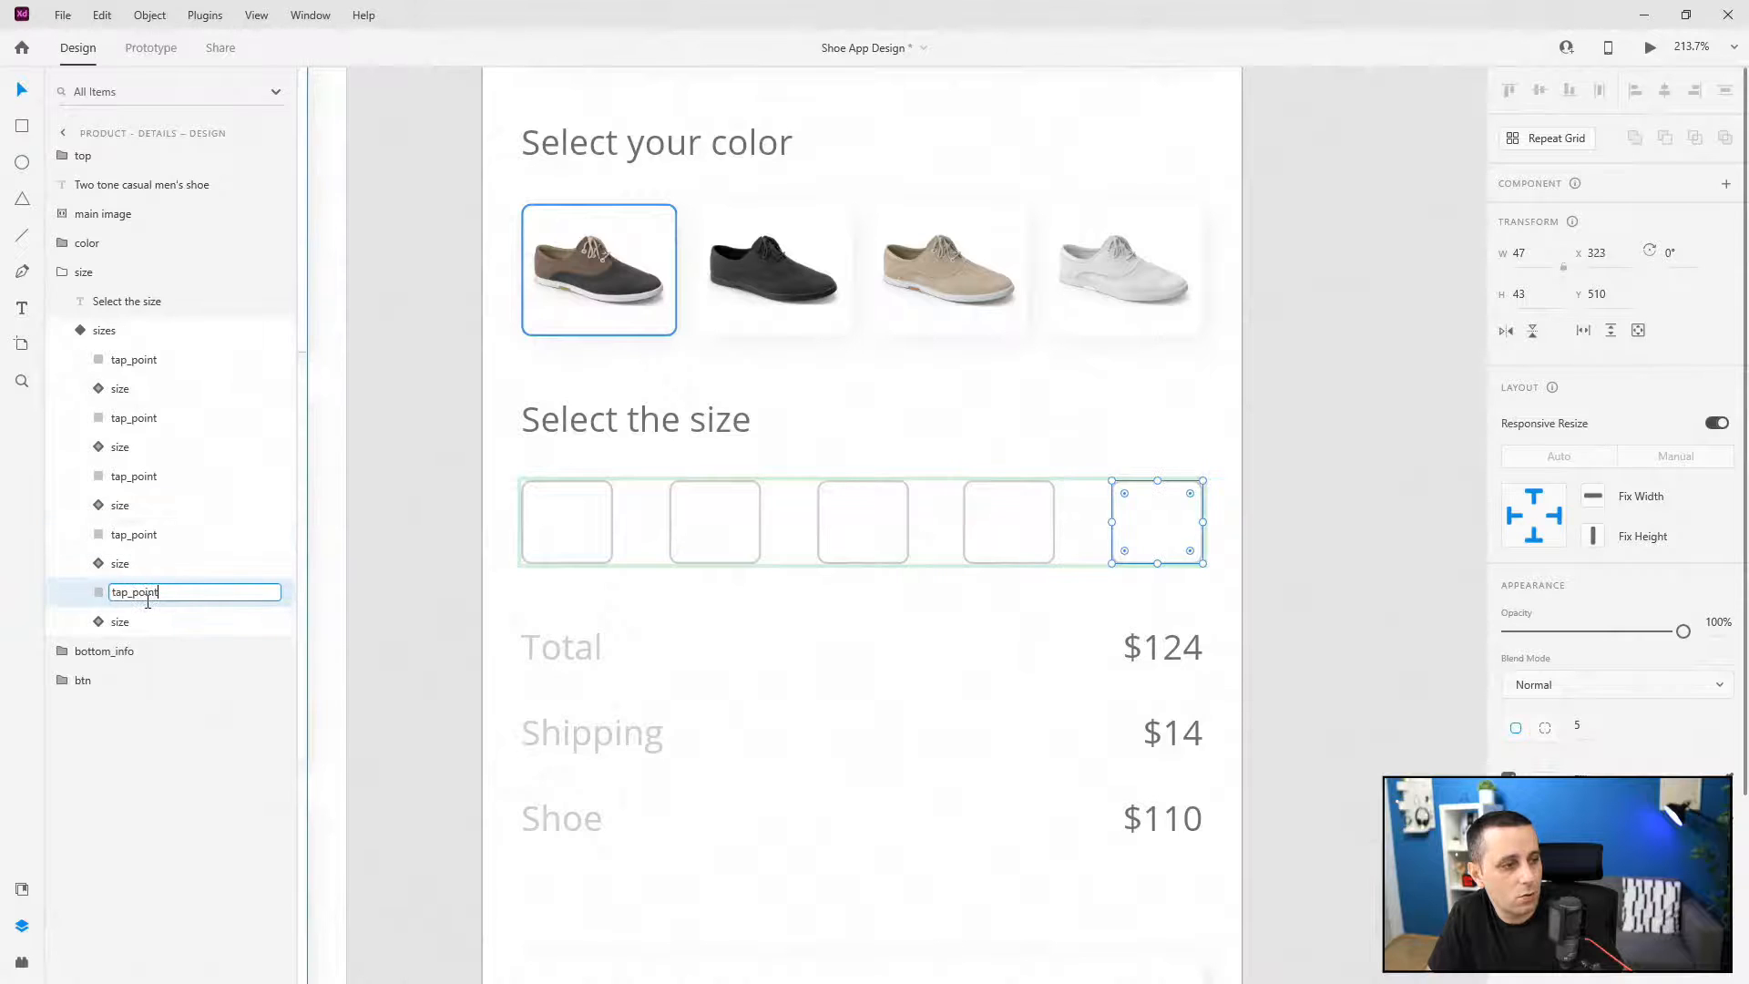
key(Return)
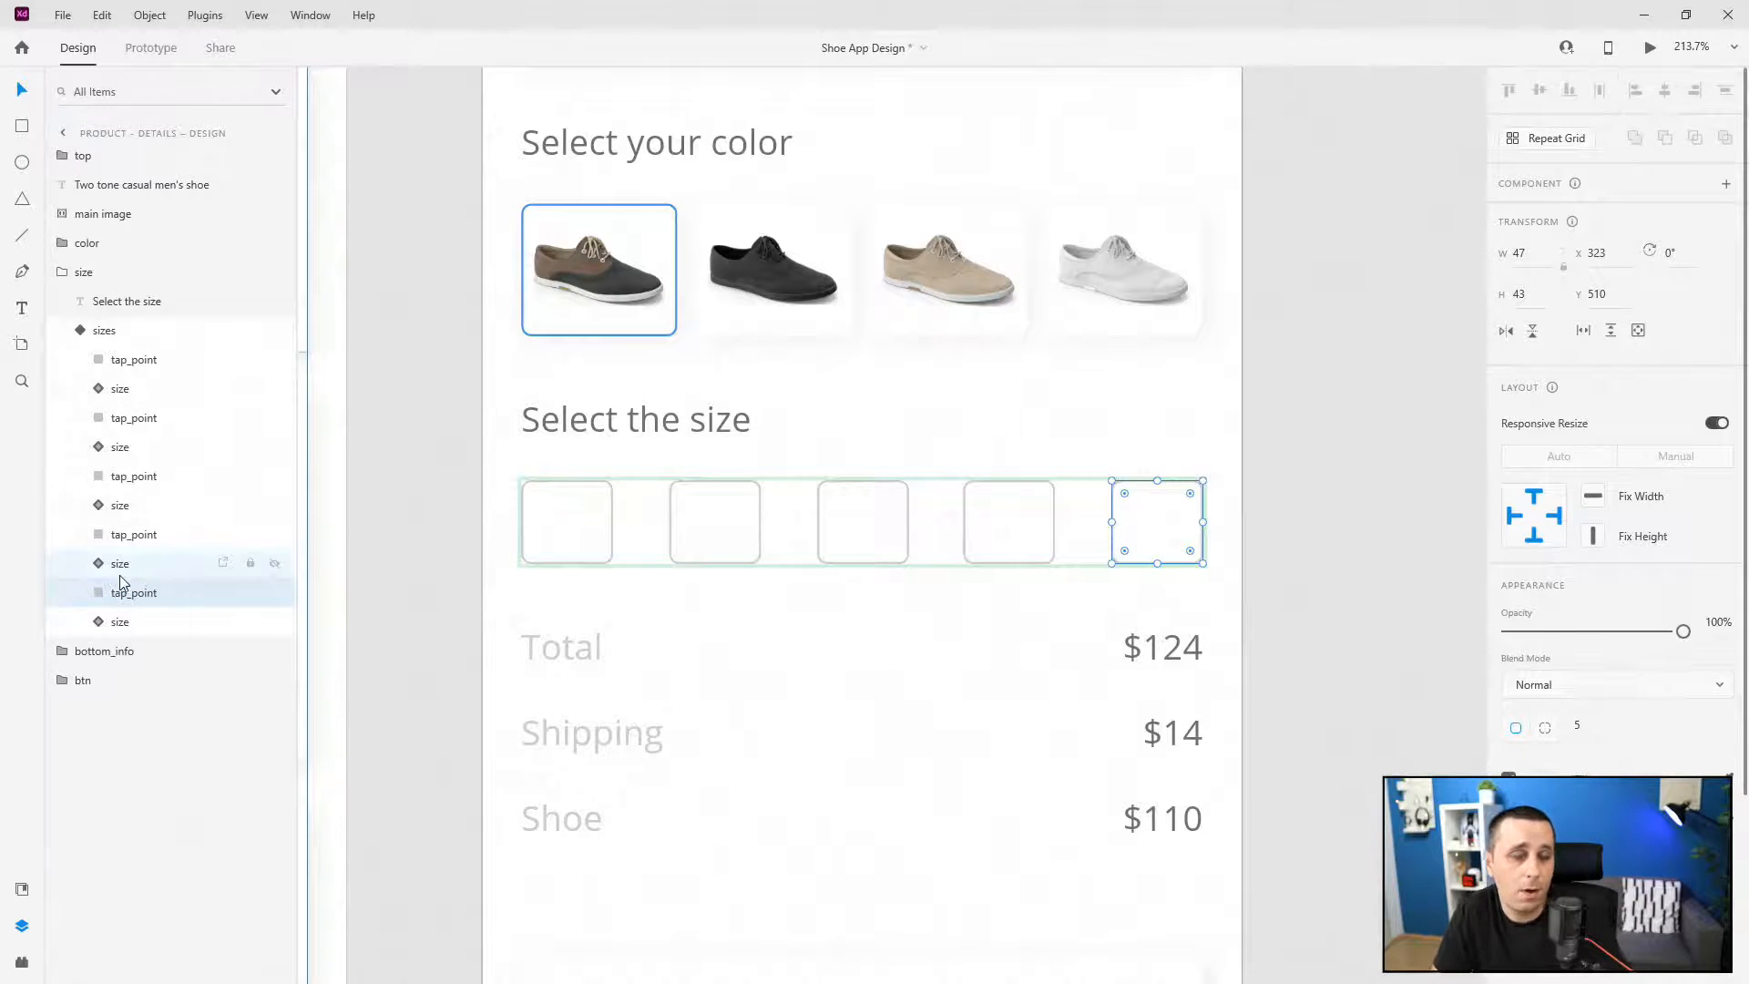
- Select all five tap_point rectangles and set their opacity to 0%
ctrl+click(134, 534)
ctrl+click(136, 476)
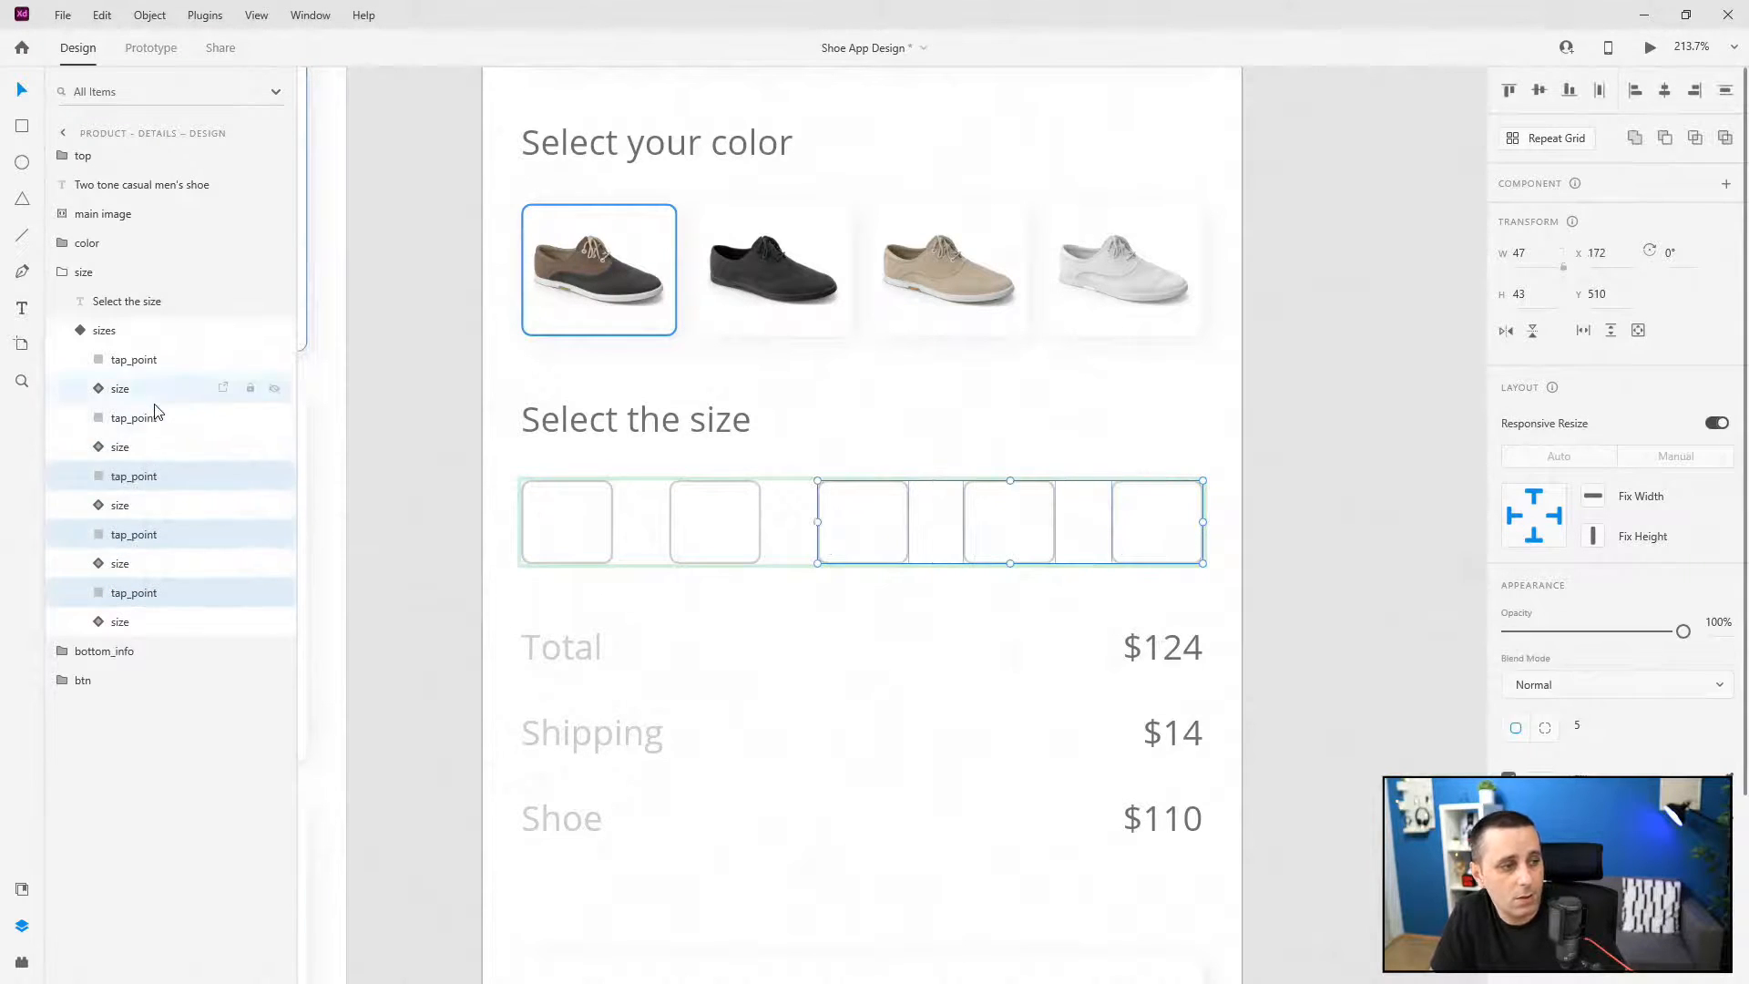
ctrl+click(153, 413)
ctrl+click(168, 361)
key(0)
key(0)
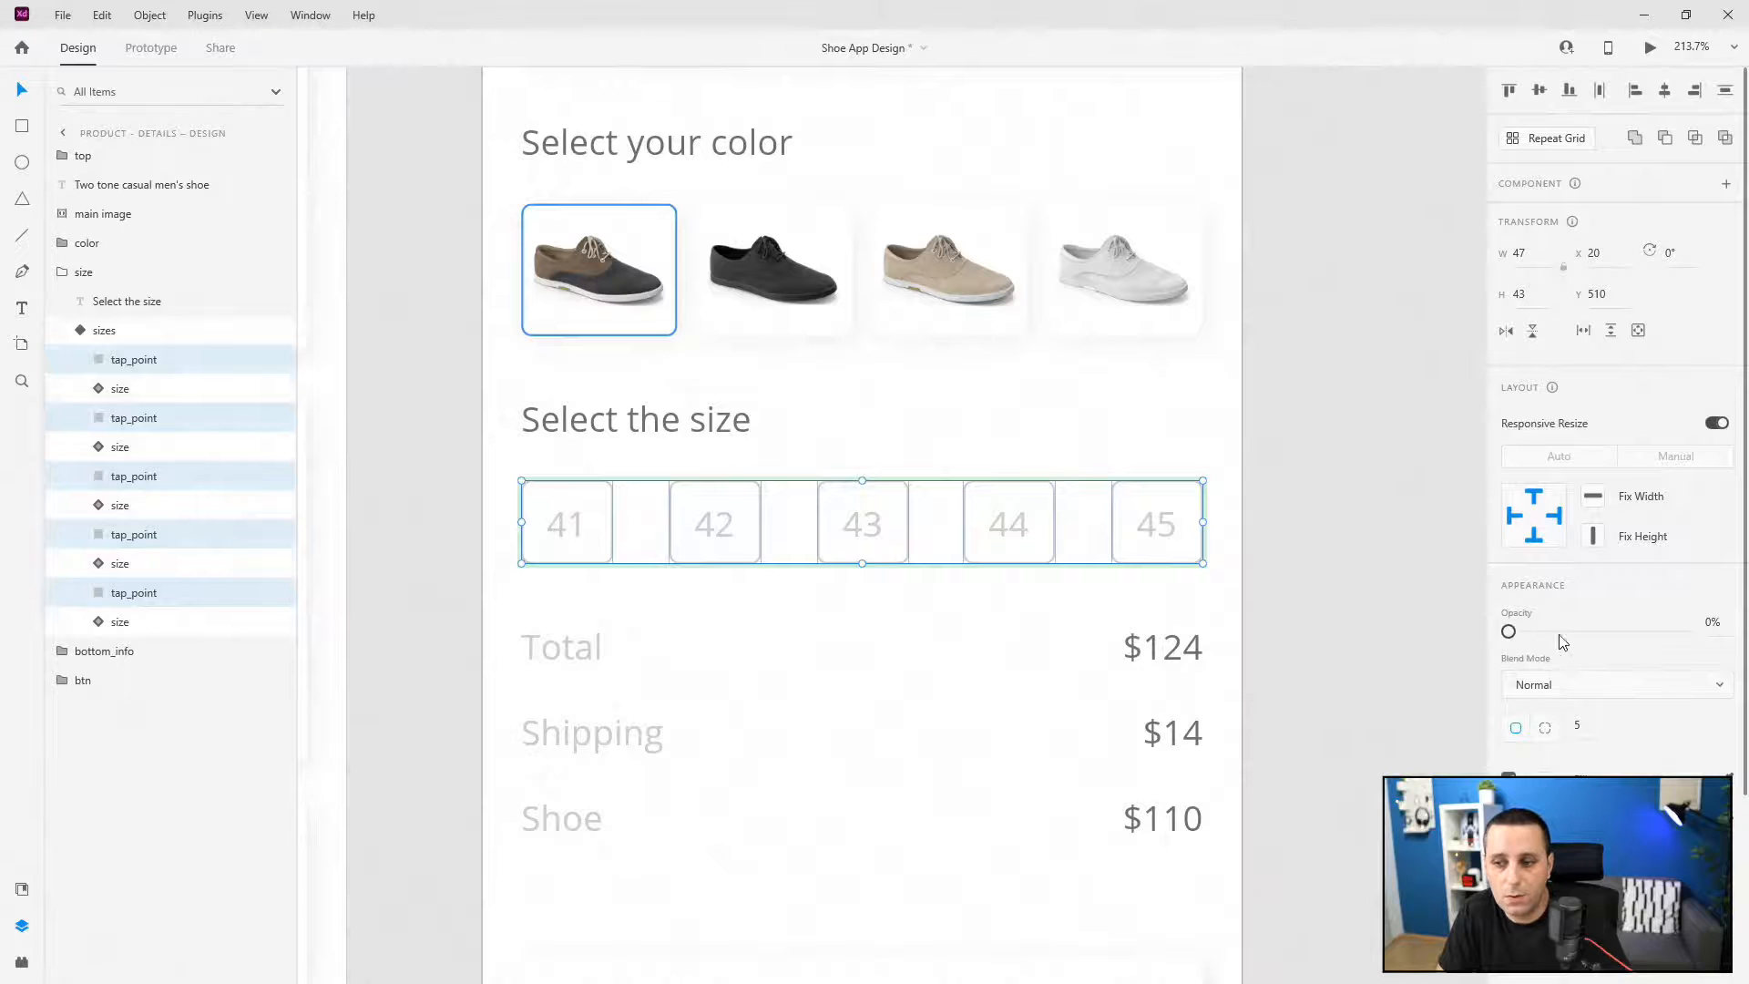
- In the sizes component's default state, add a Tap interaction to the size 41 tap_point that auto-animates to state 41
click(81, 334)
click(80, 333)
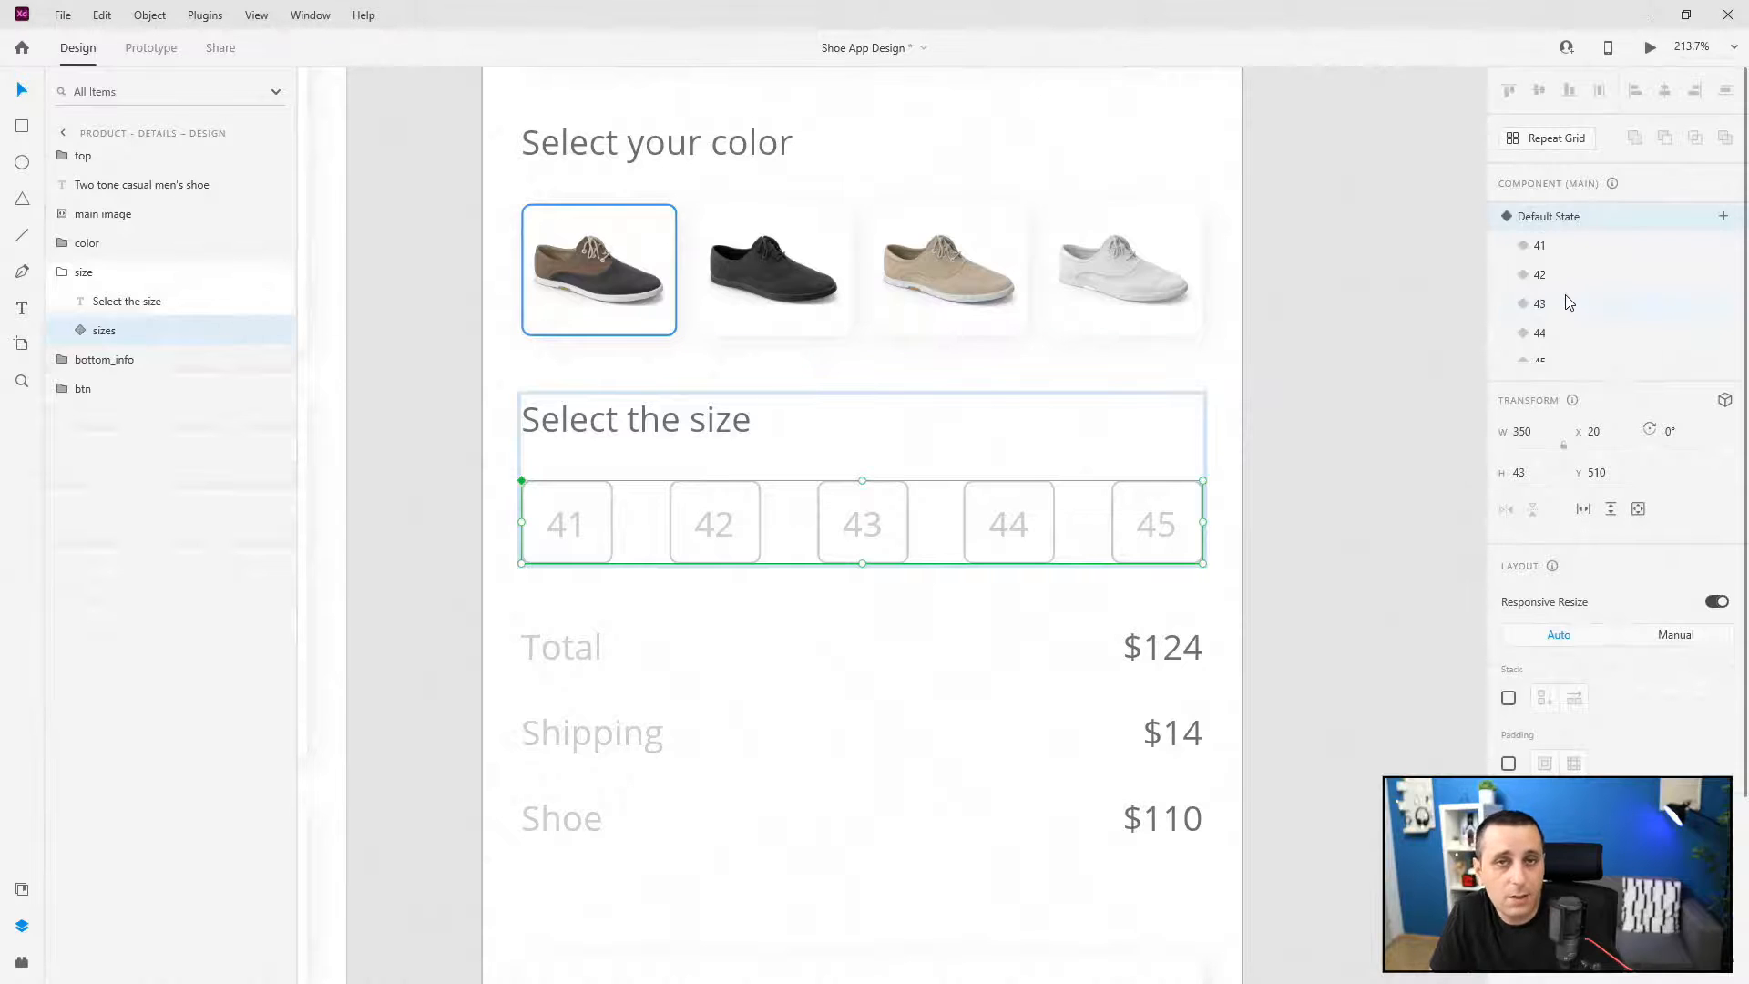
click(71, 331)
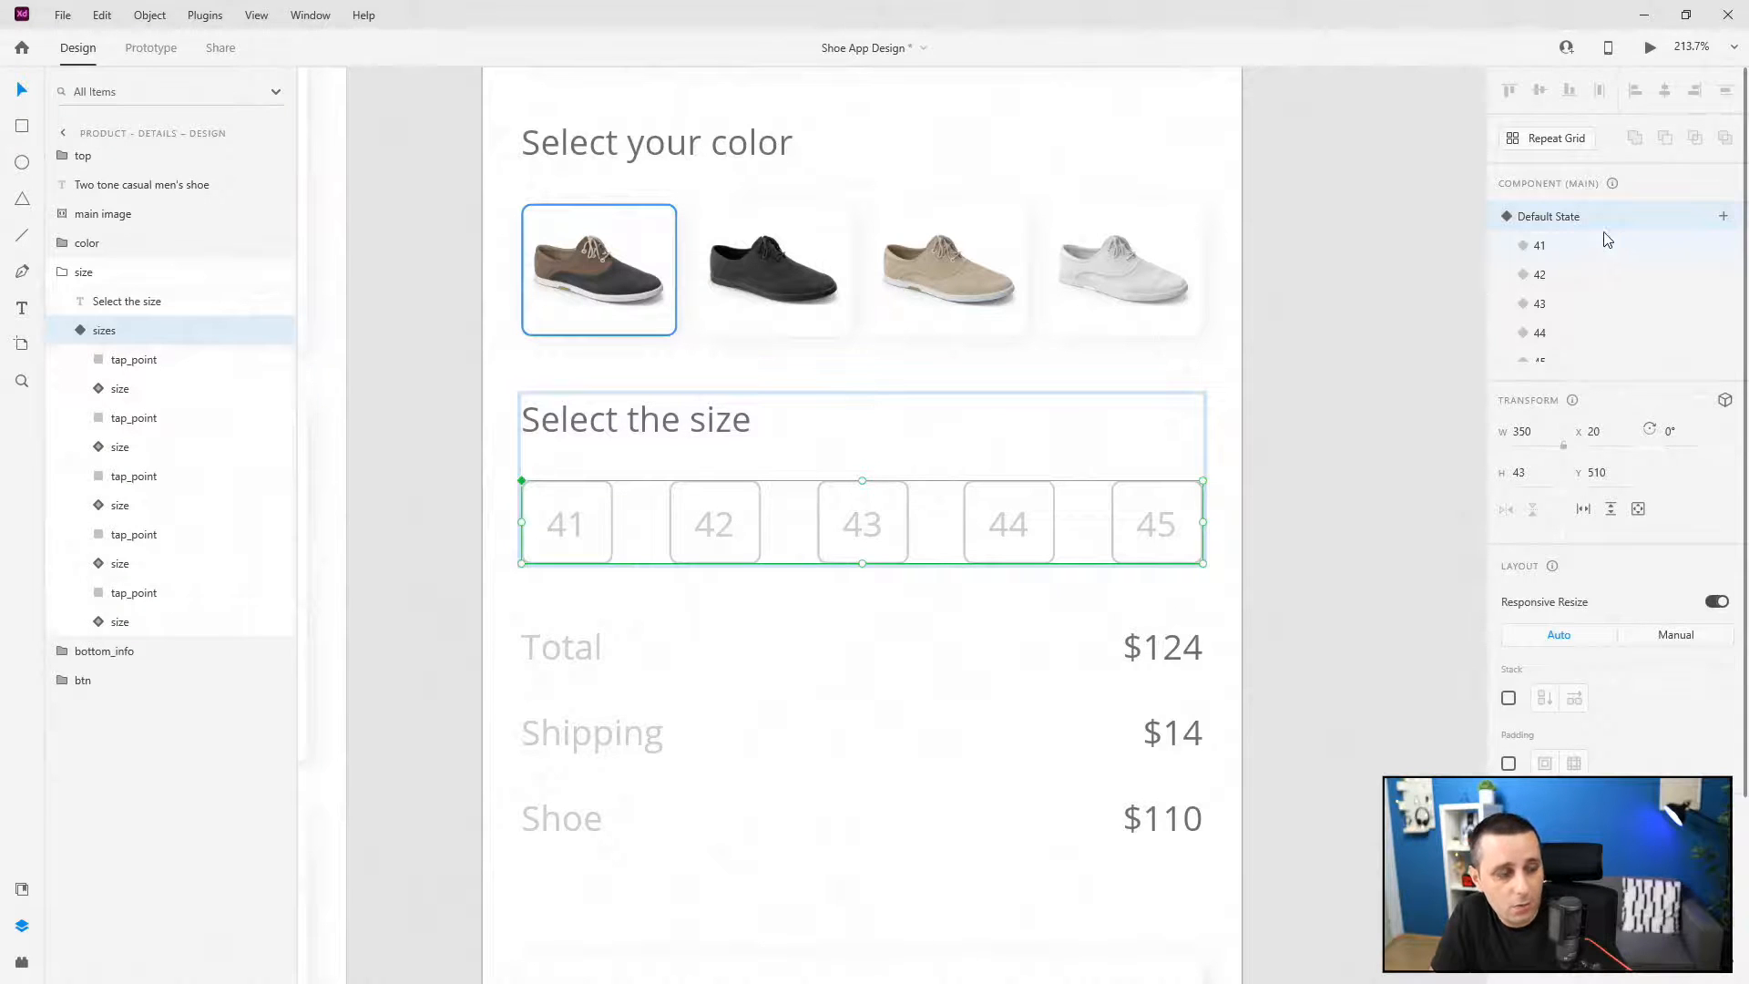
click(168, 358)
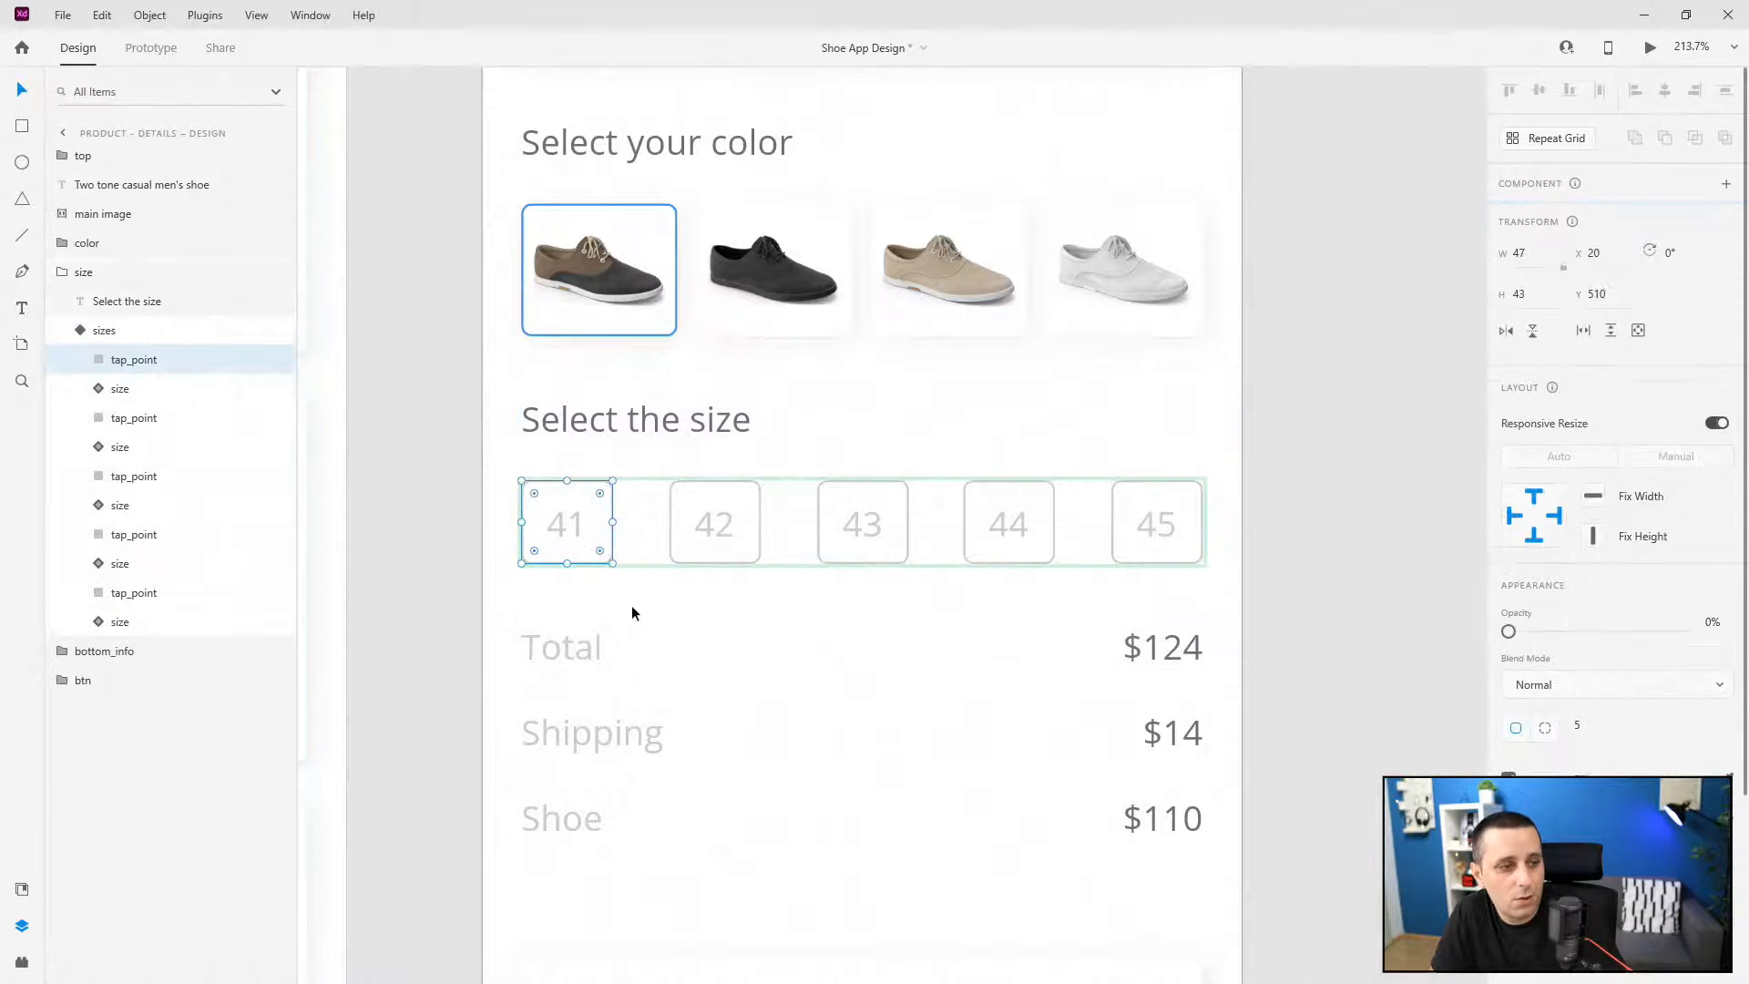
click(150, 48)
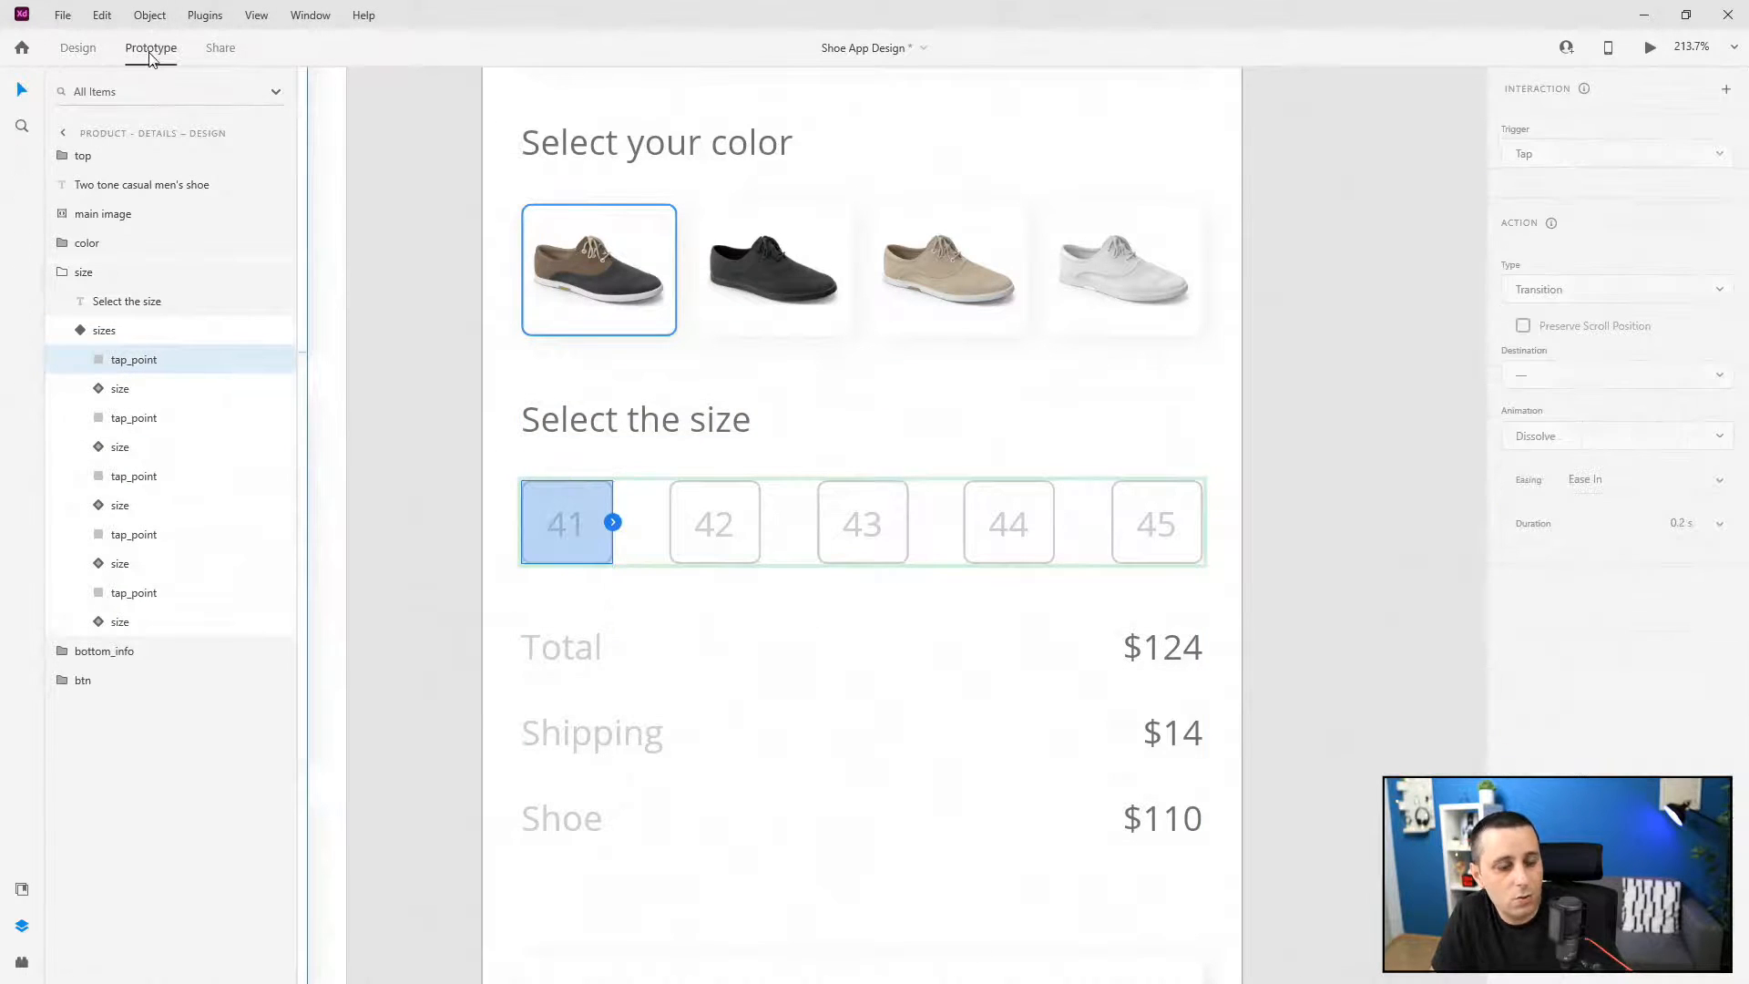
click(613, 521)
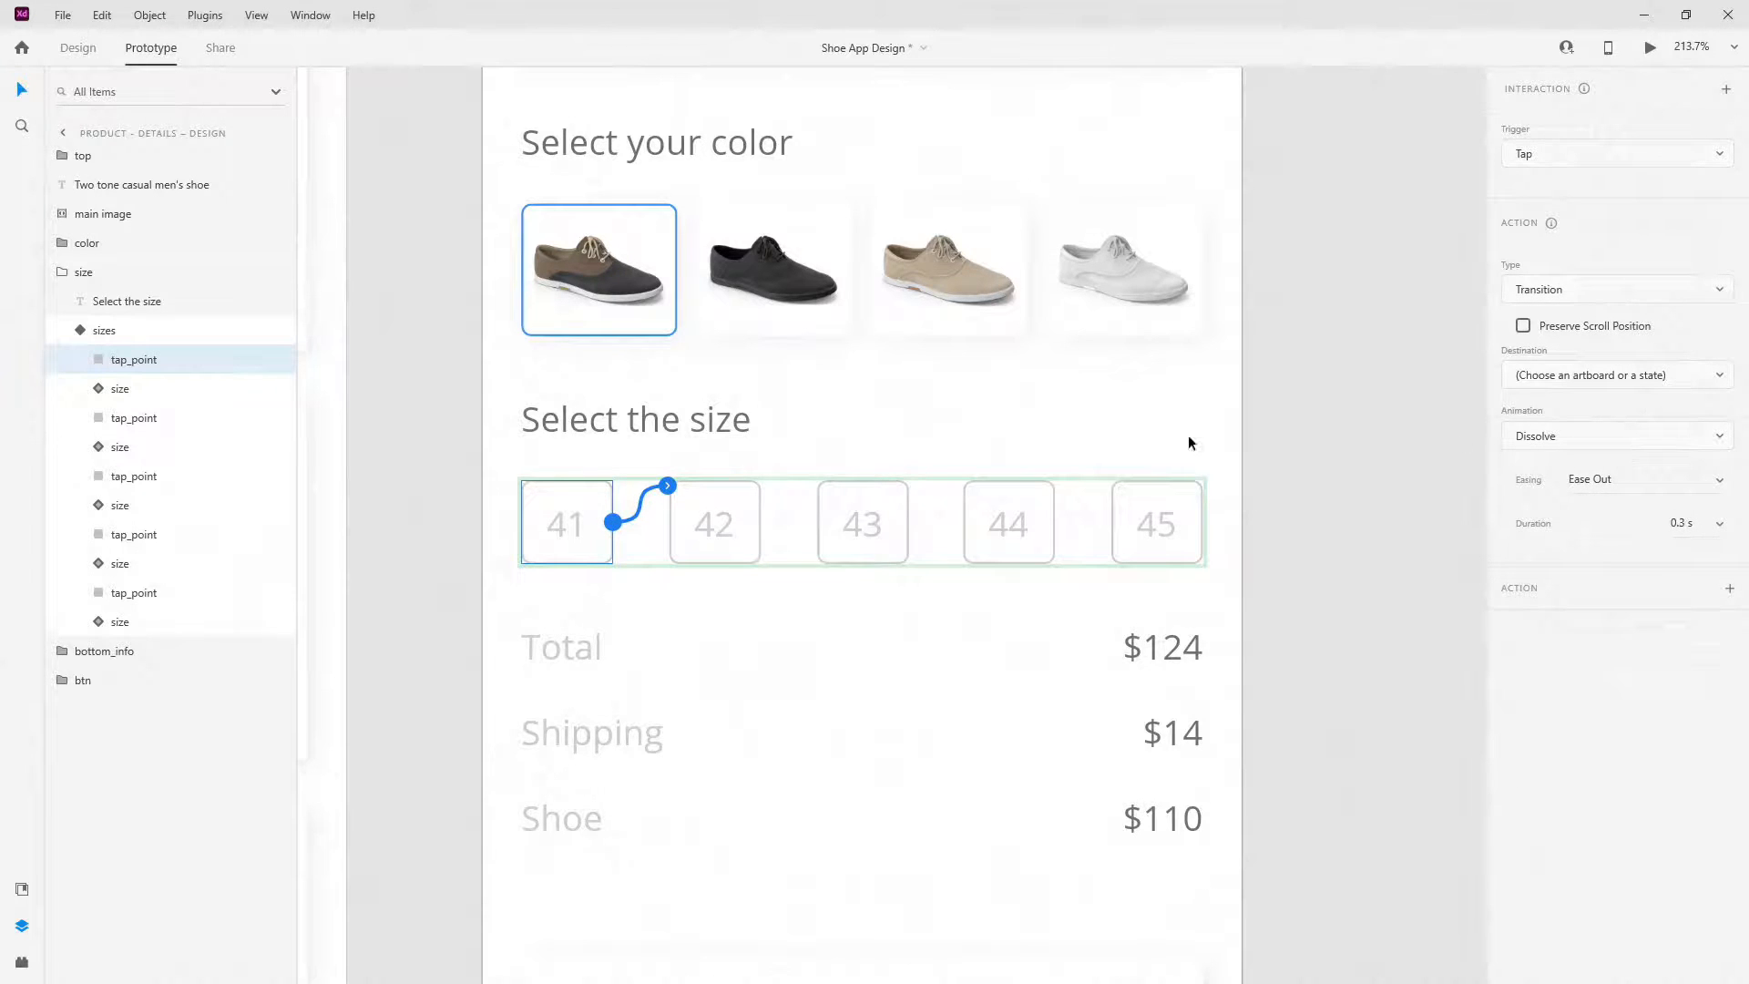
click(1589, 292)
click(1585, 293)
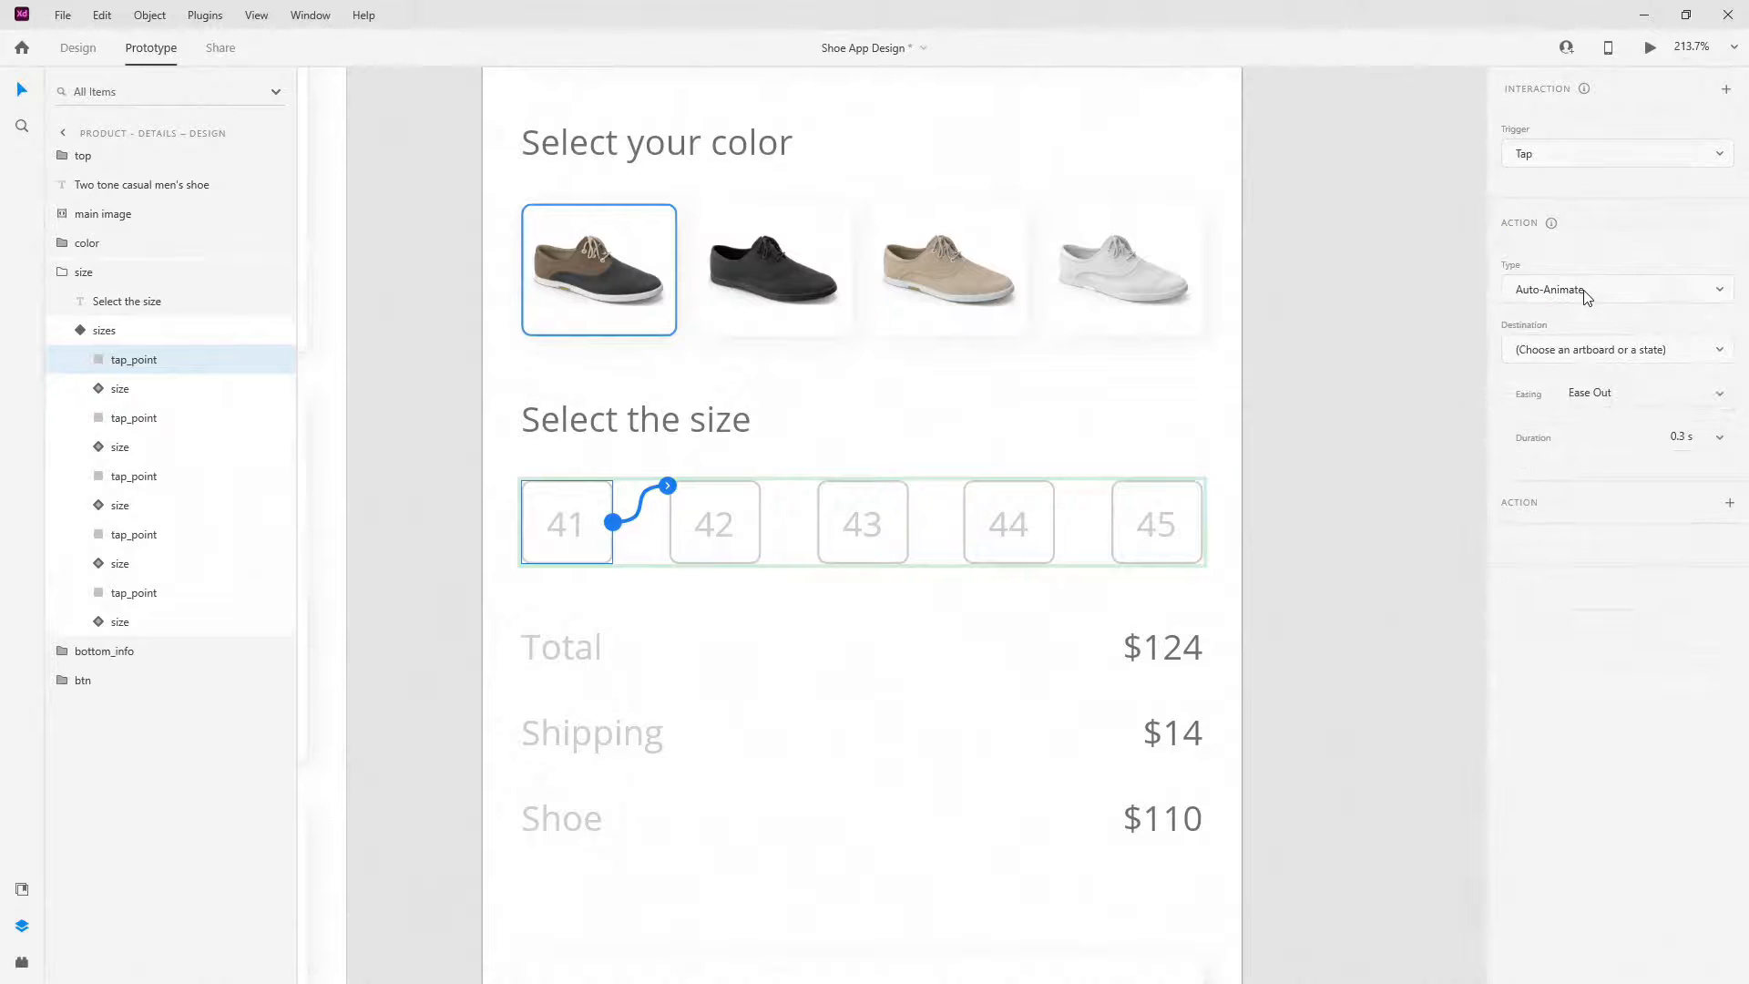
click(1598, 356)
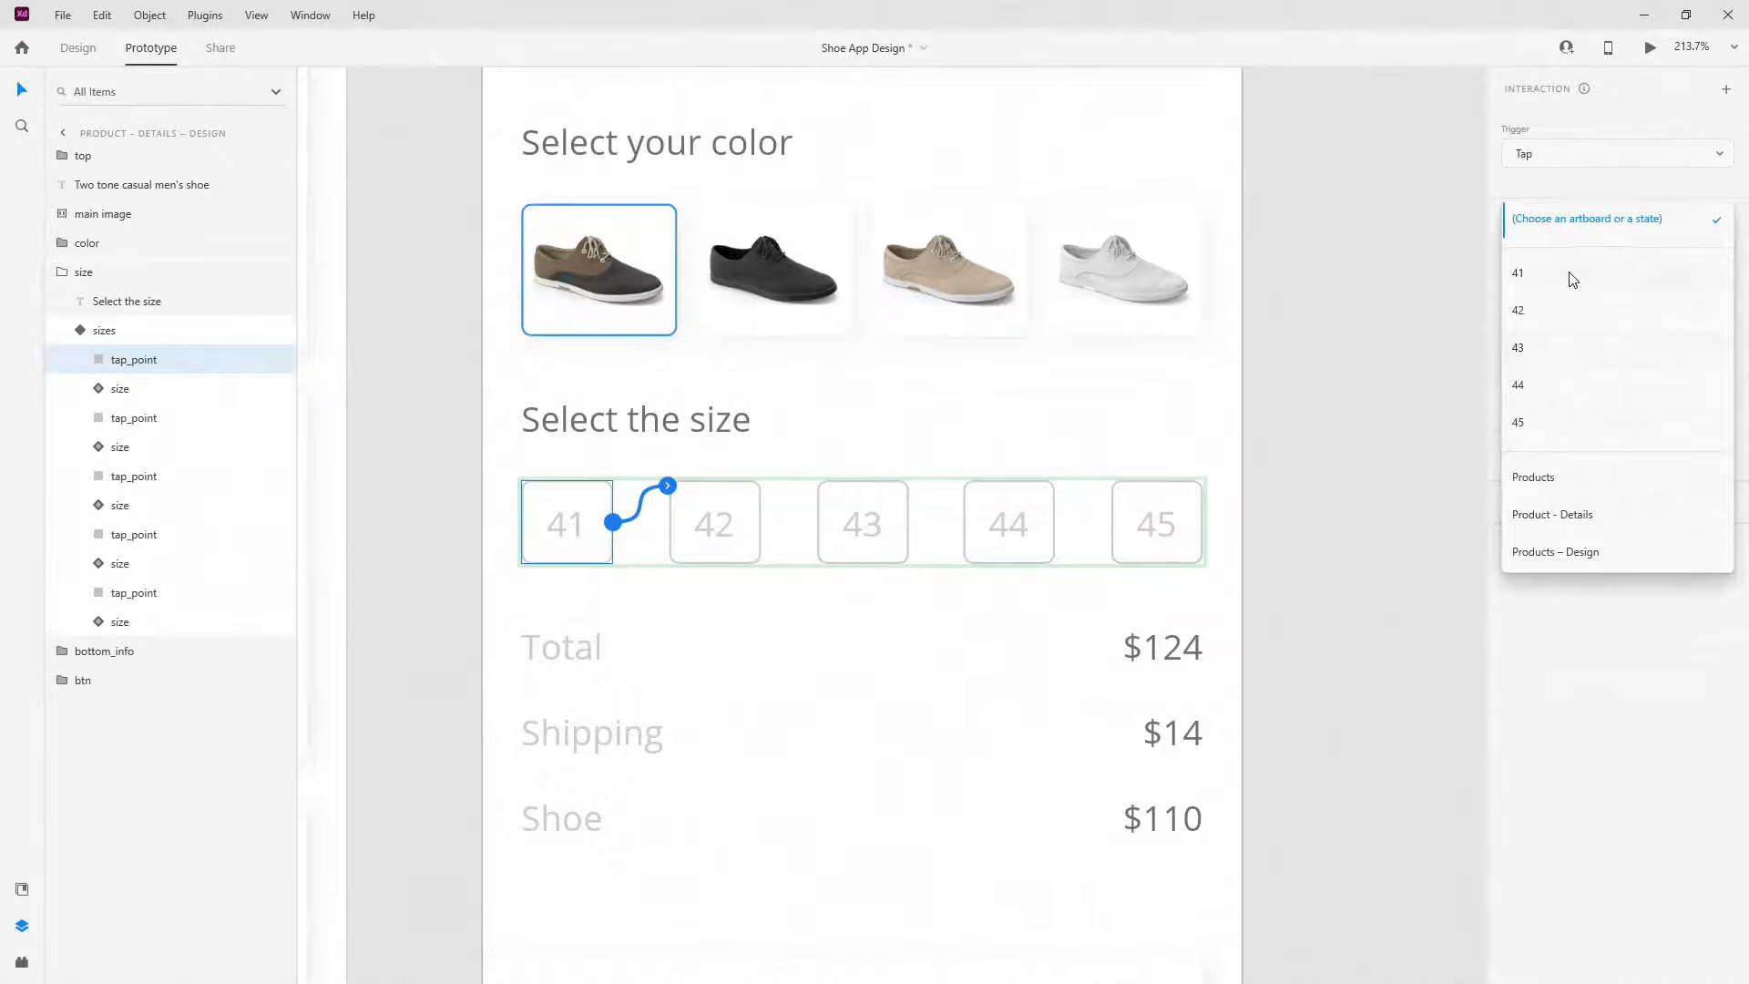
key(Escape)
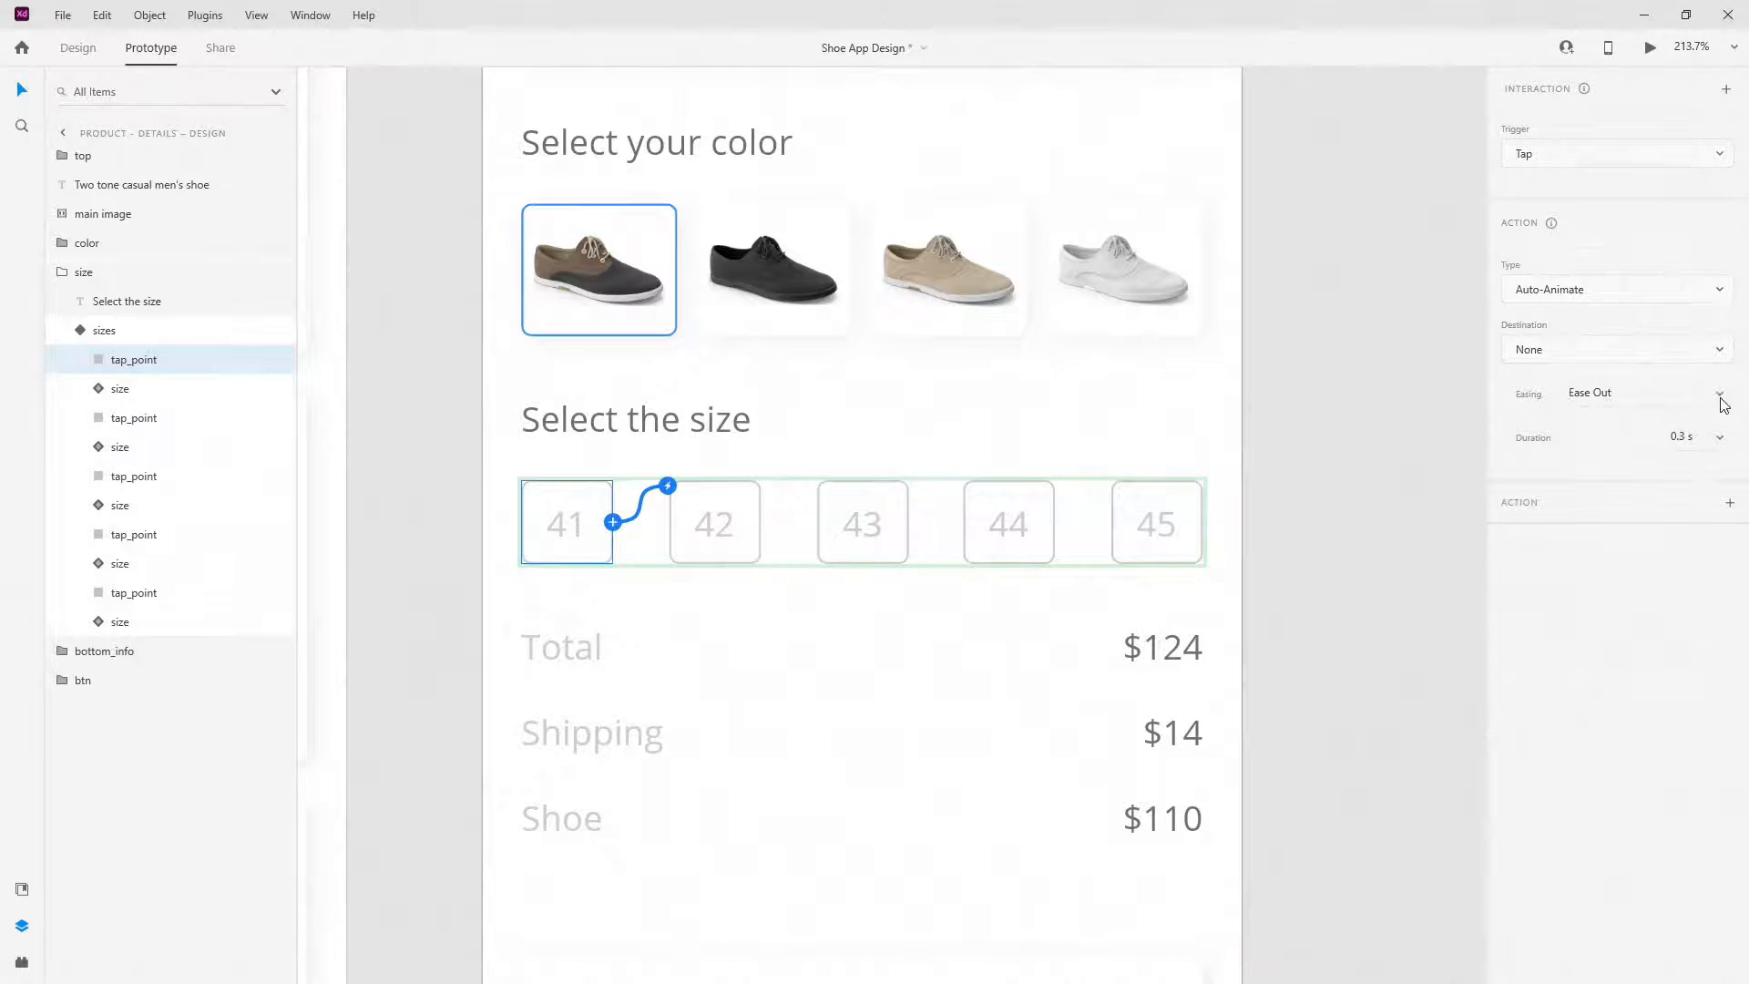
- Set the duration of the size 41 tap_point's transition to 0.6 s
click(1728, 443)
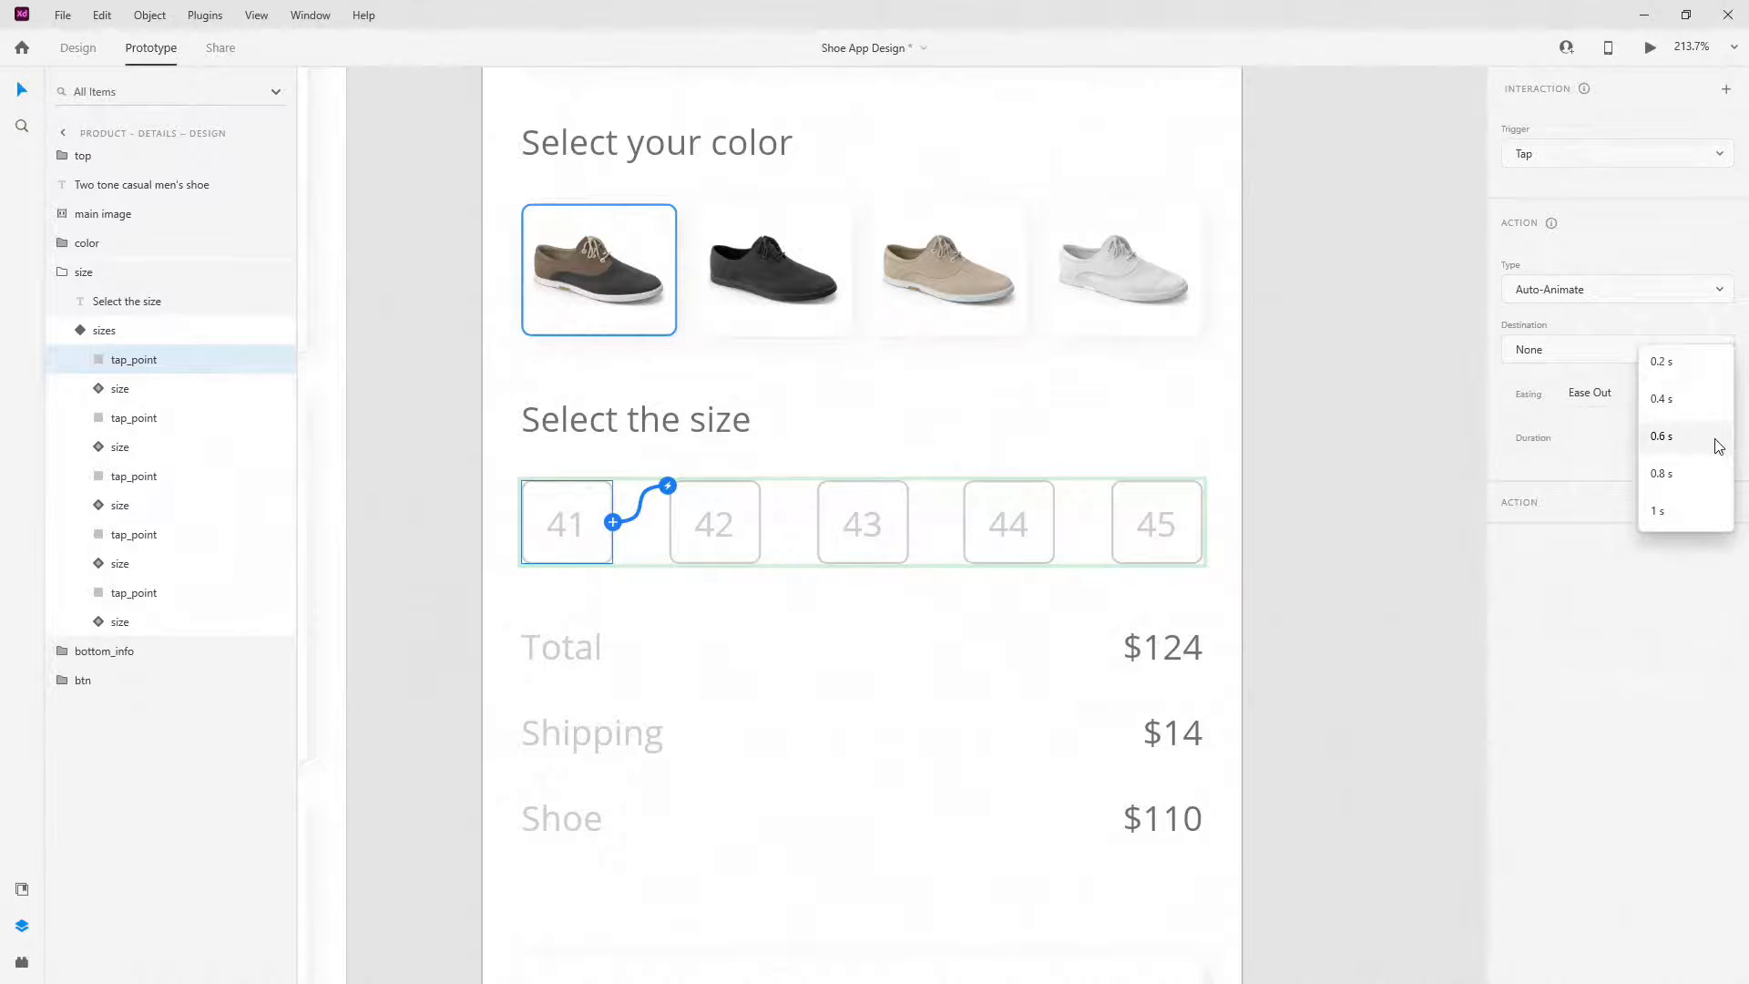
click(1718, 440)
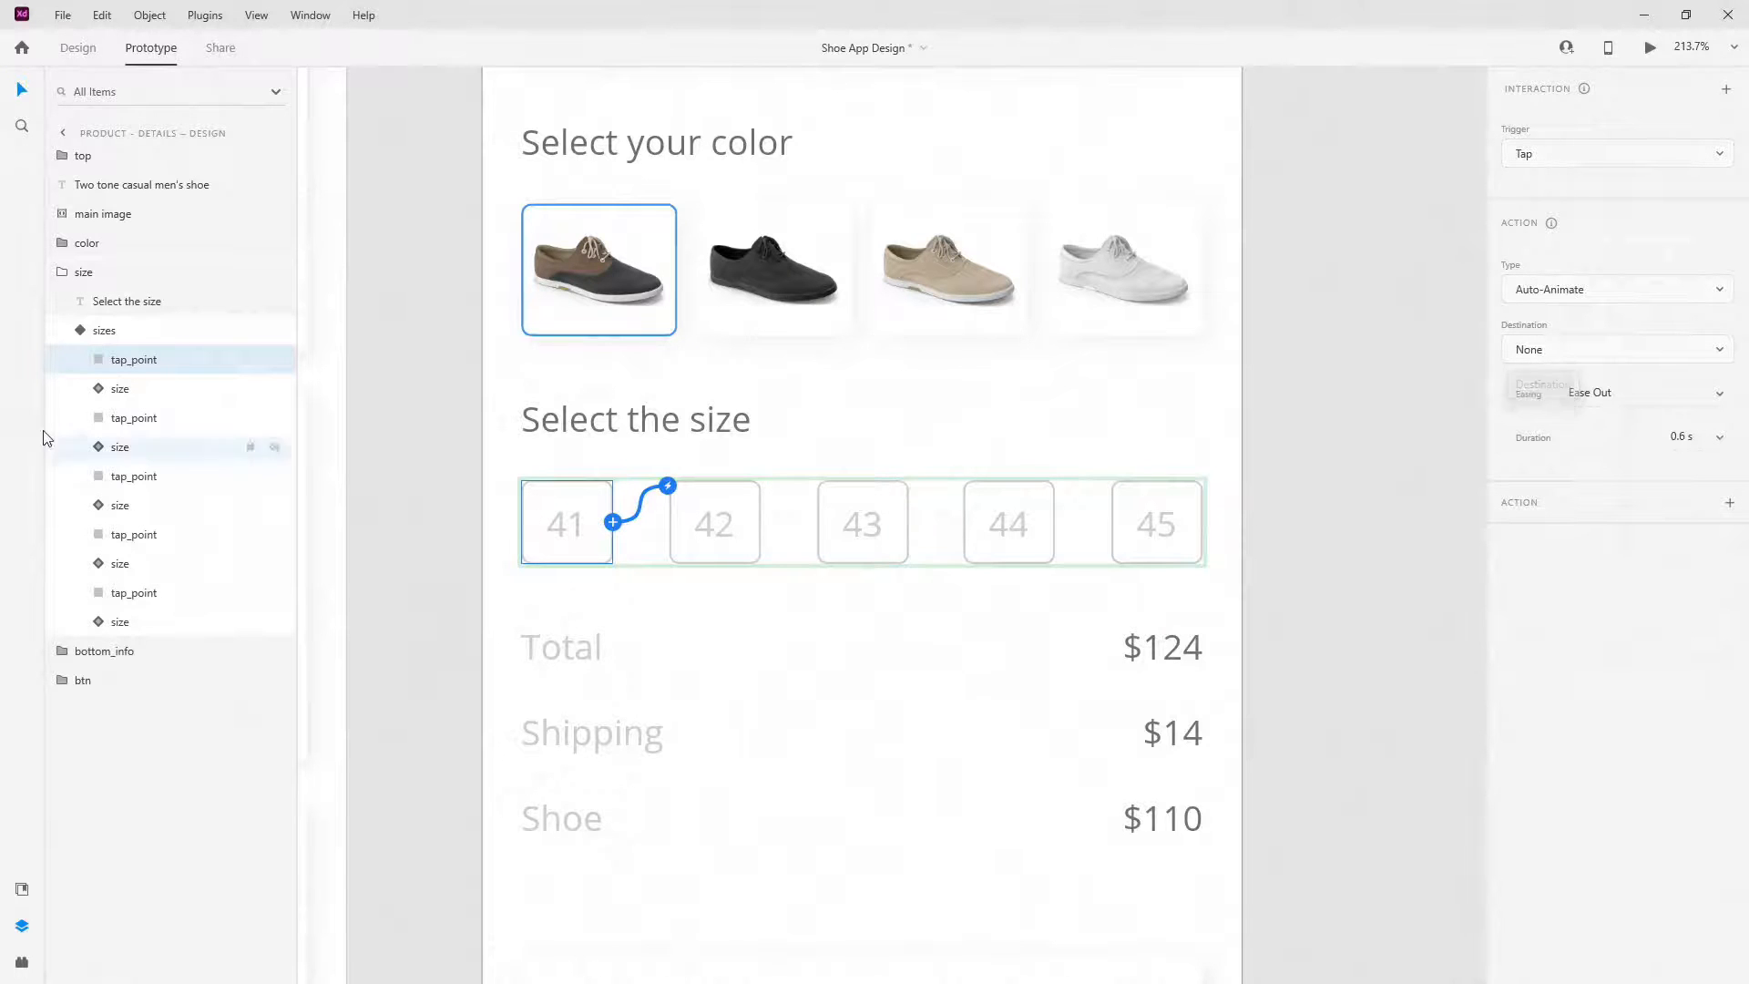
click(167, 426)
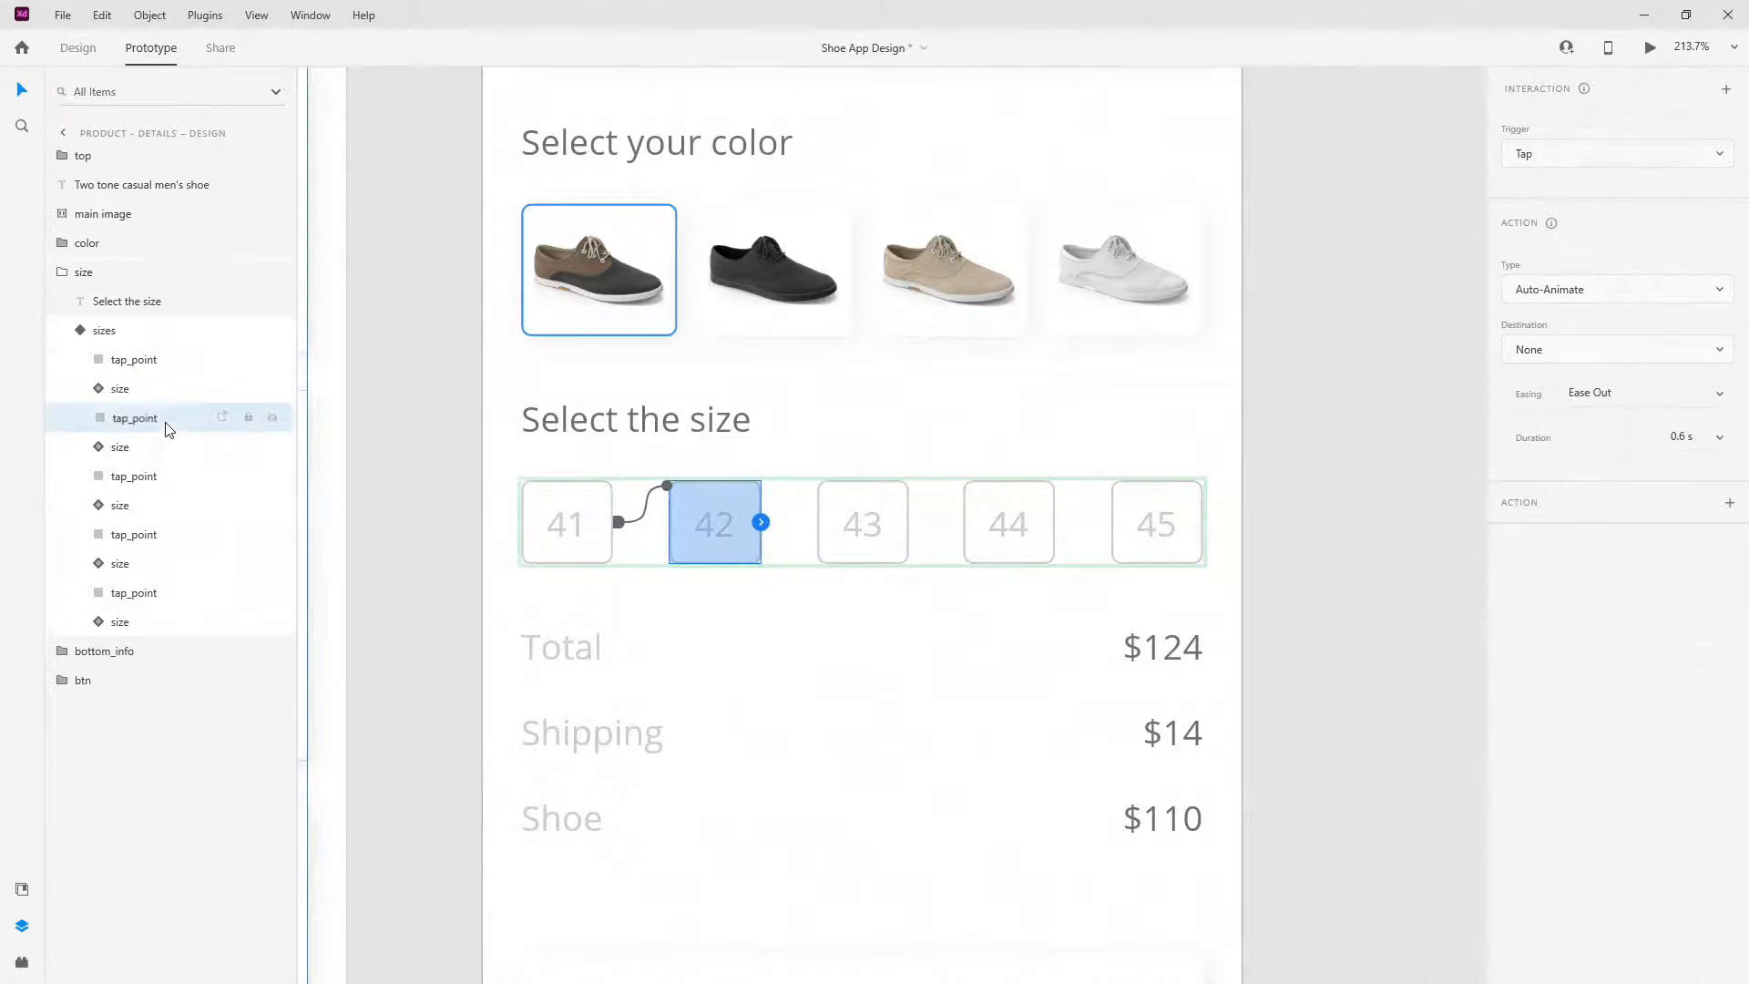
click(165, 363)
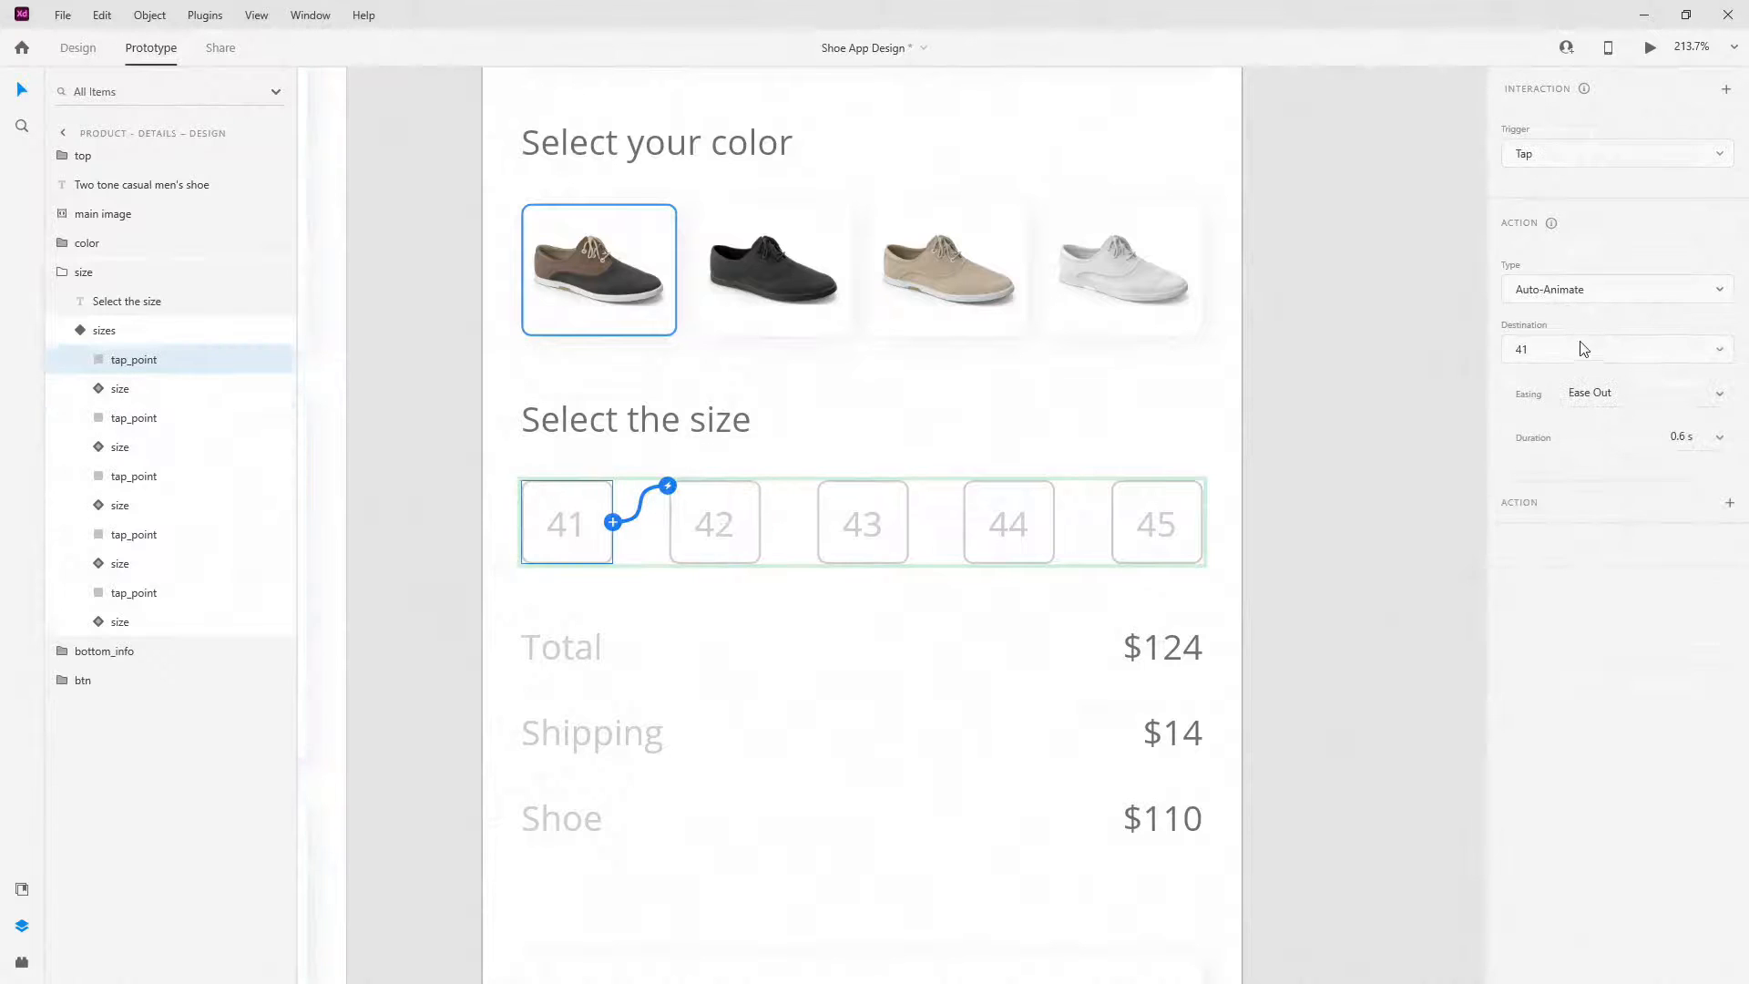
- Add a Tap interaction to the default state's size 42 tap_point that auto-animates to state 42
click(81, 333)
click(81, 333)
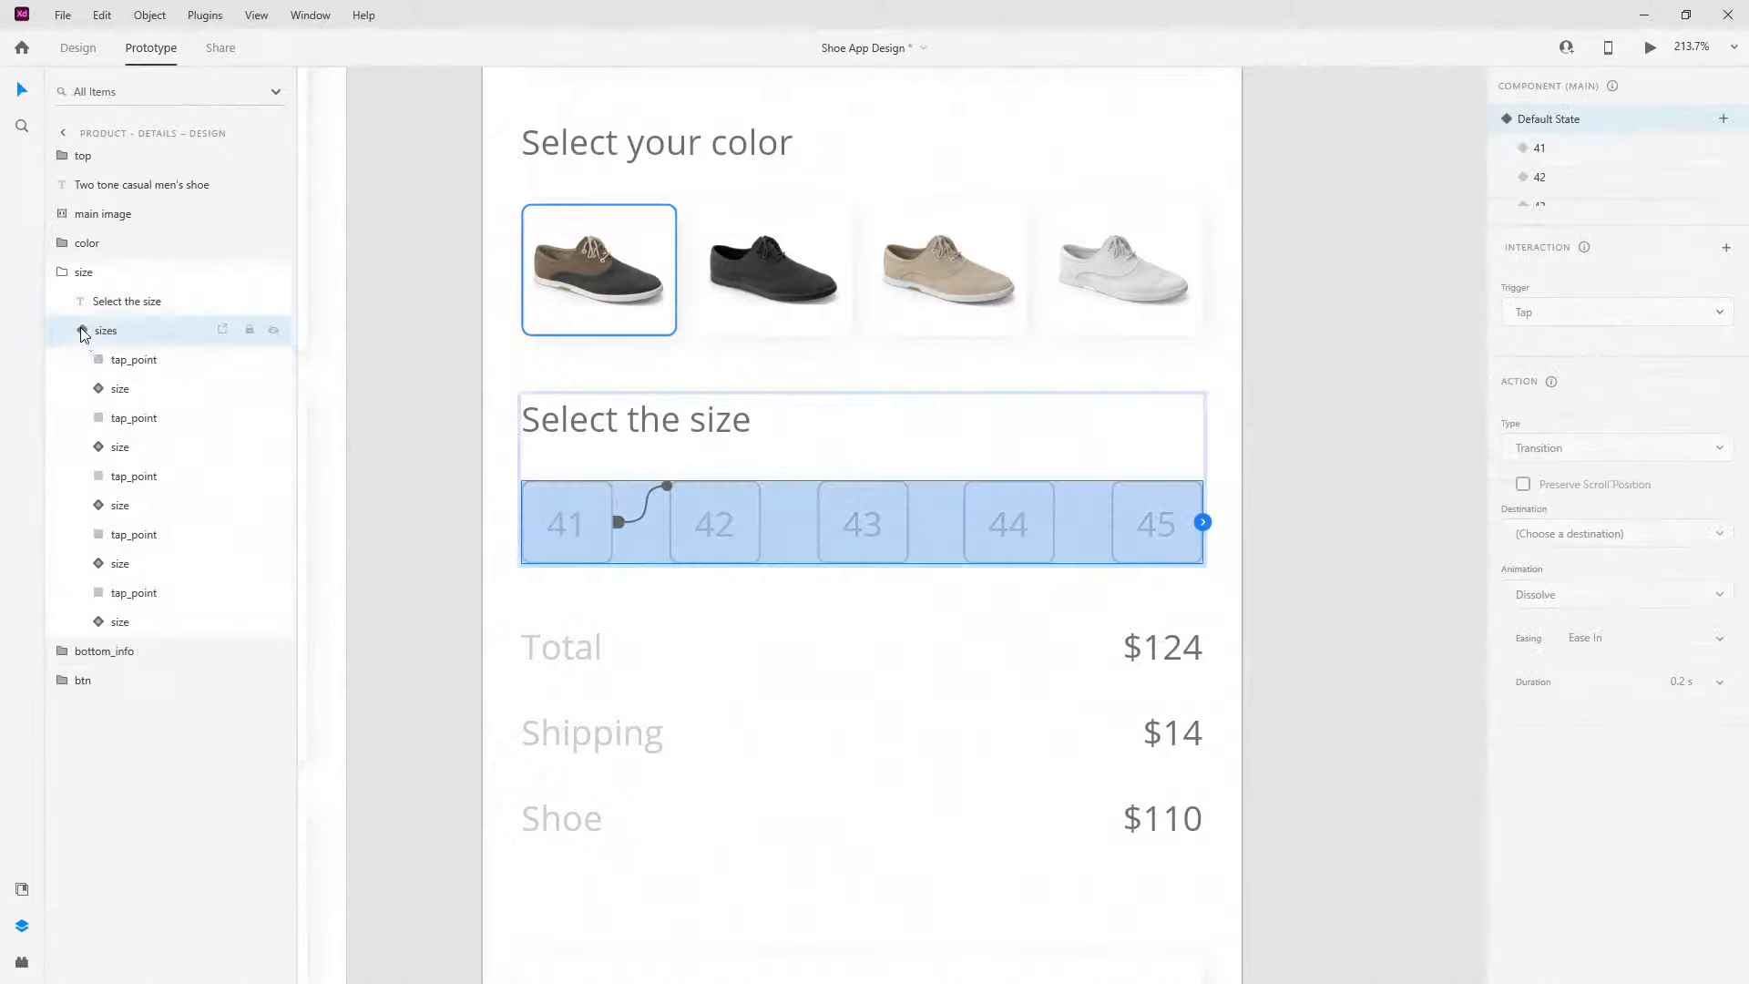
click(121, 420)
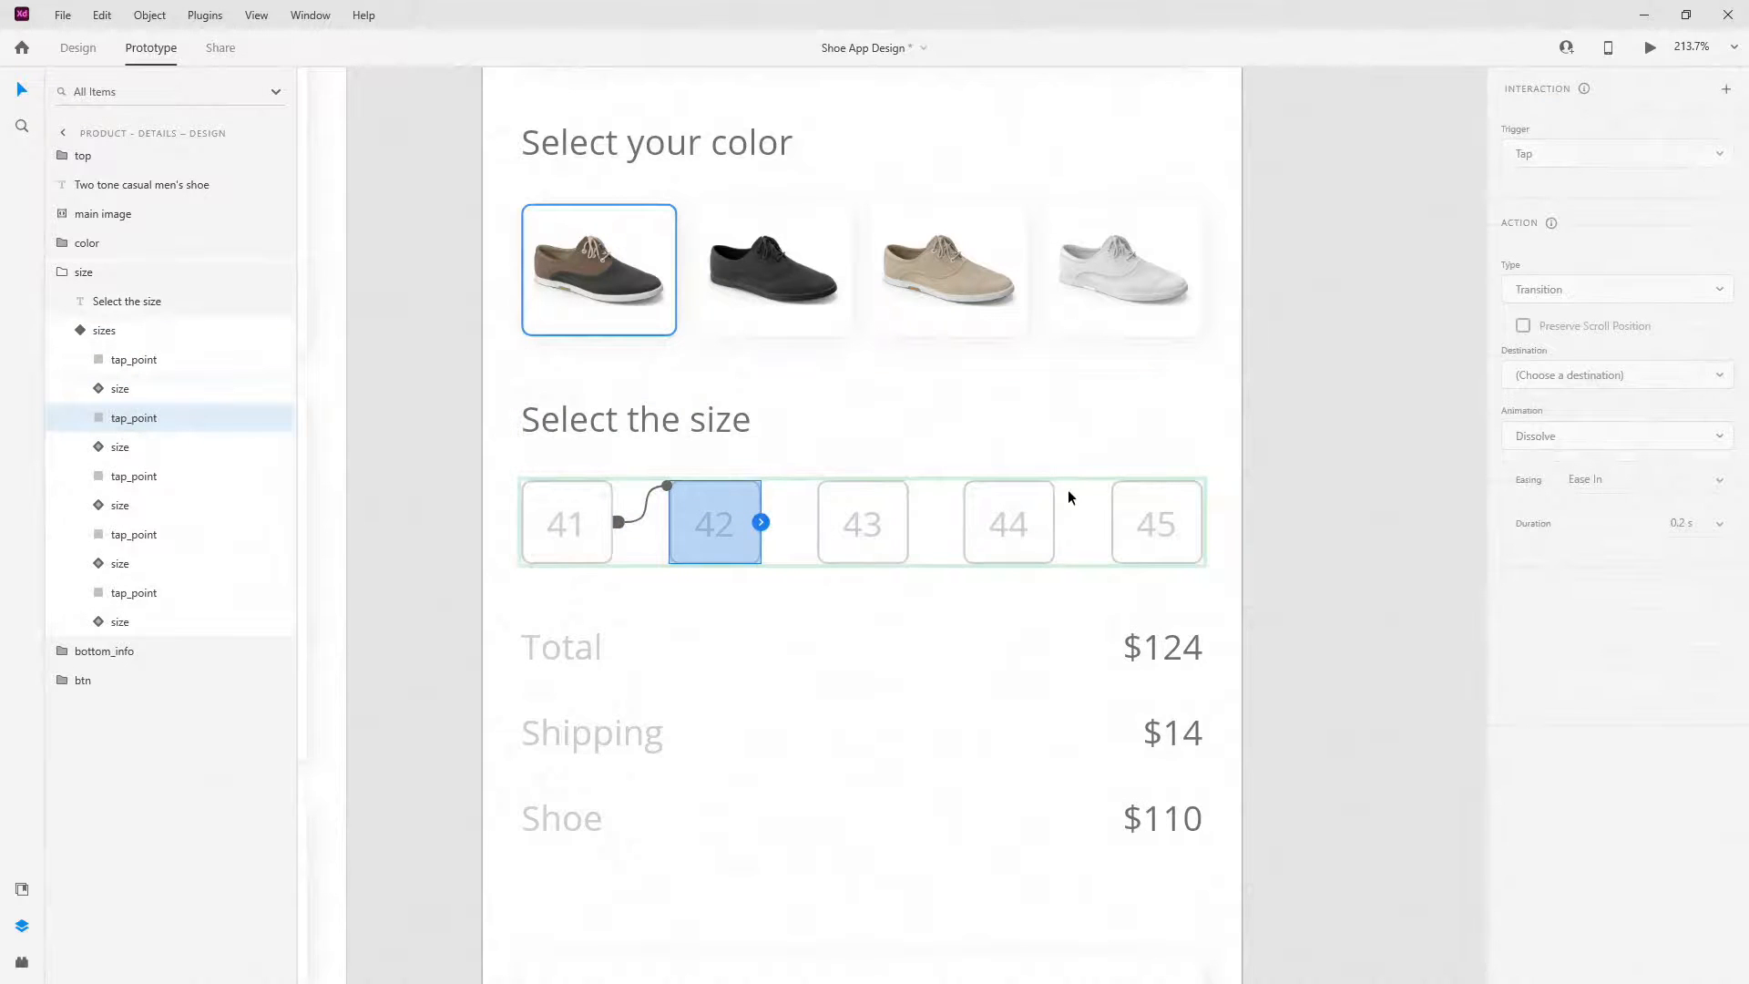
click(761, 523)
click(1559, 350)
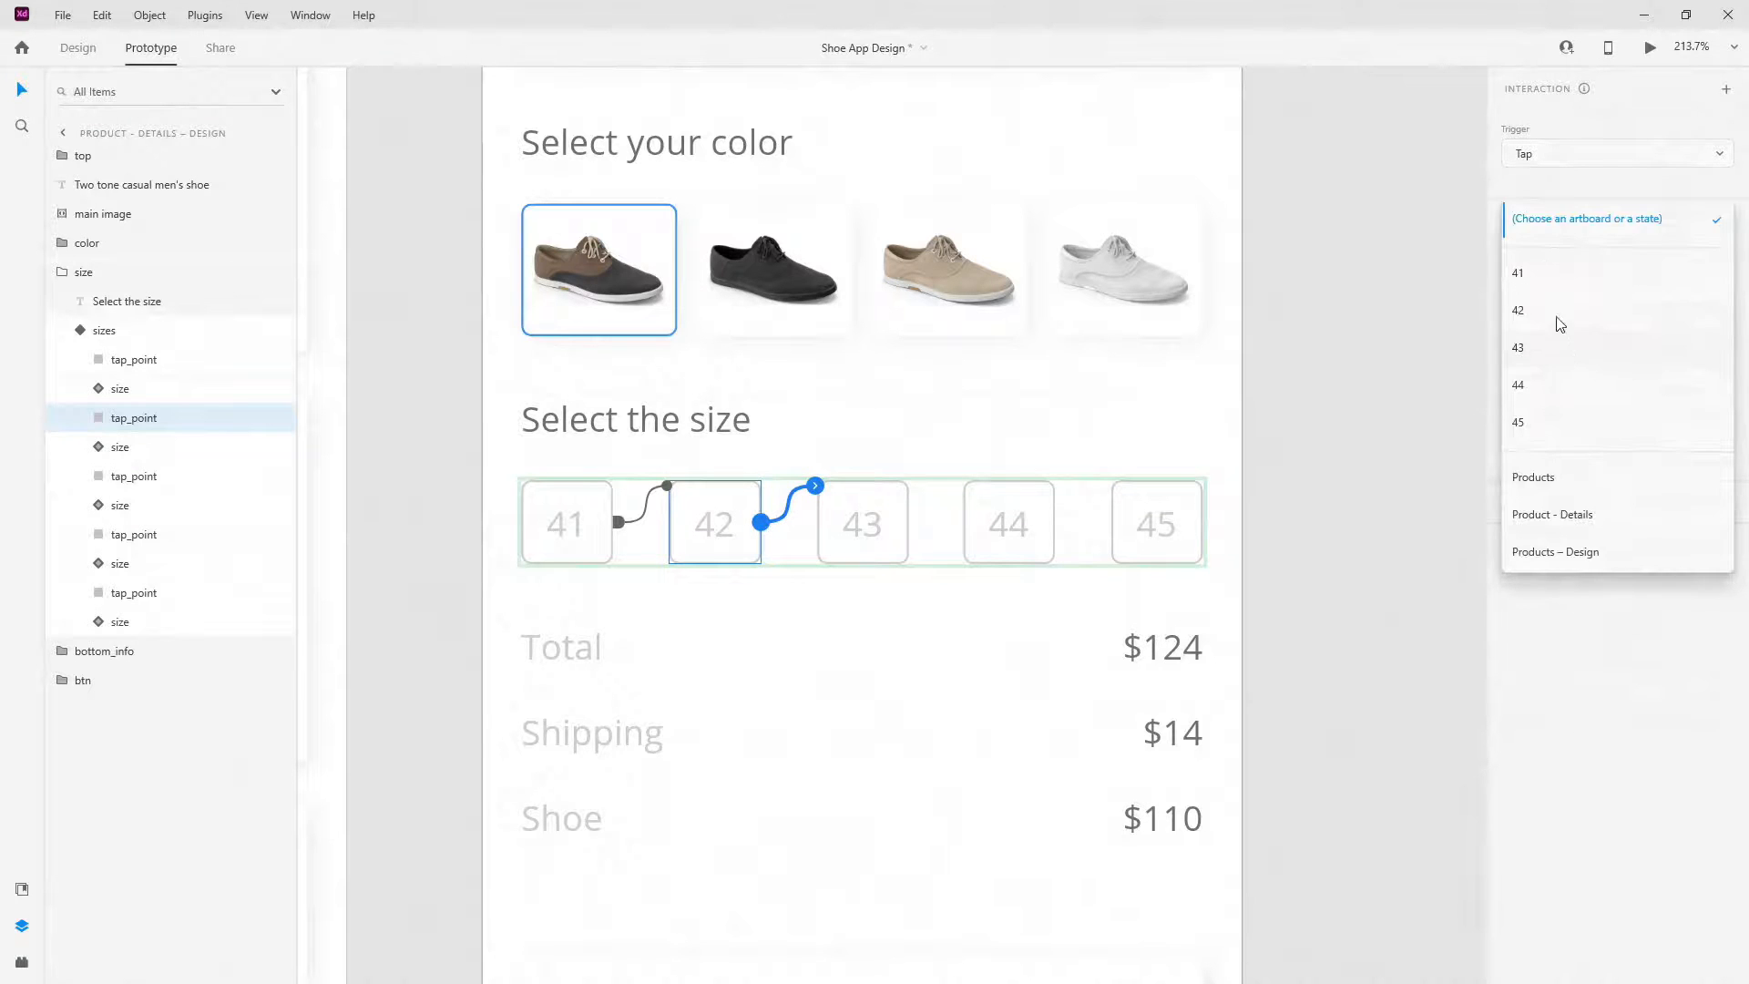
click(1552, 310)
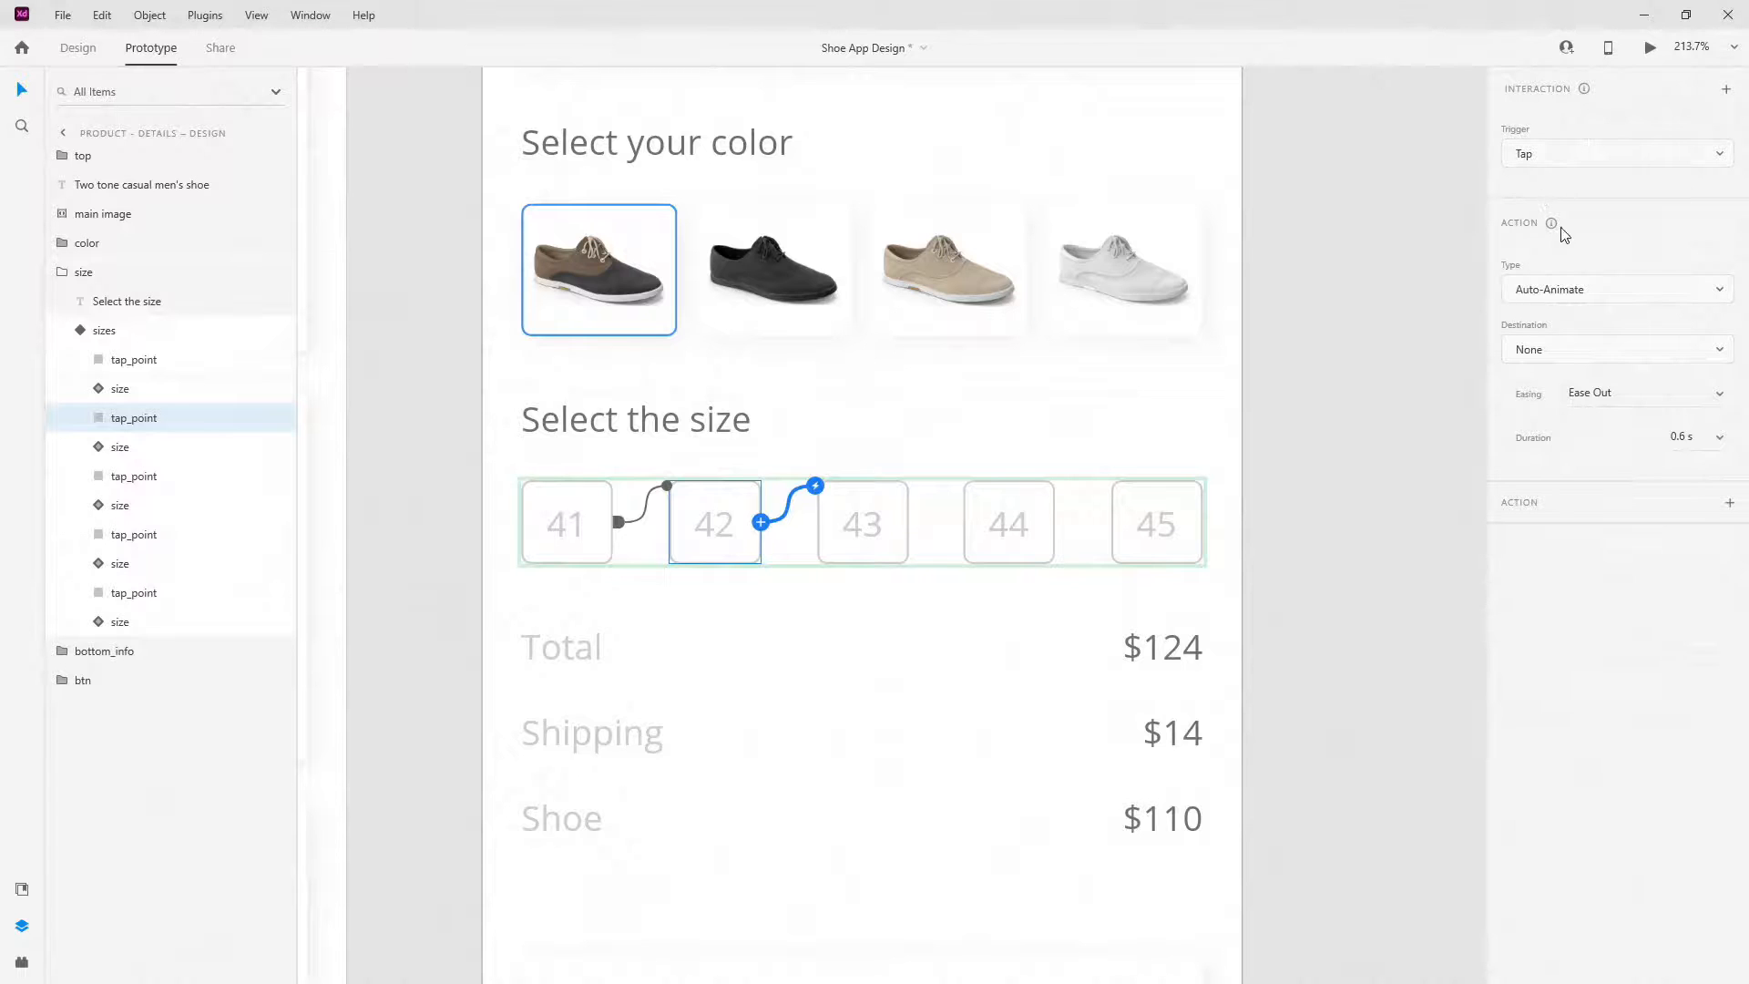
click(148, 485)
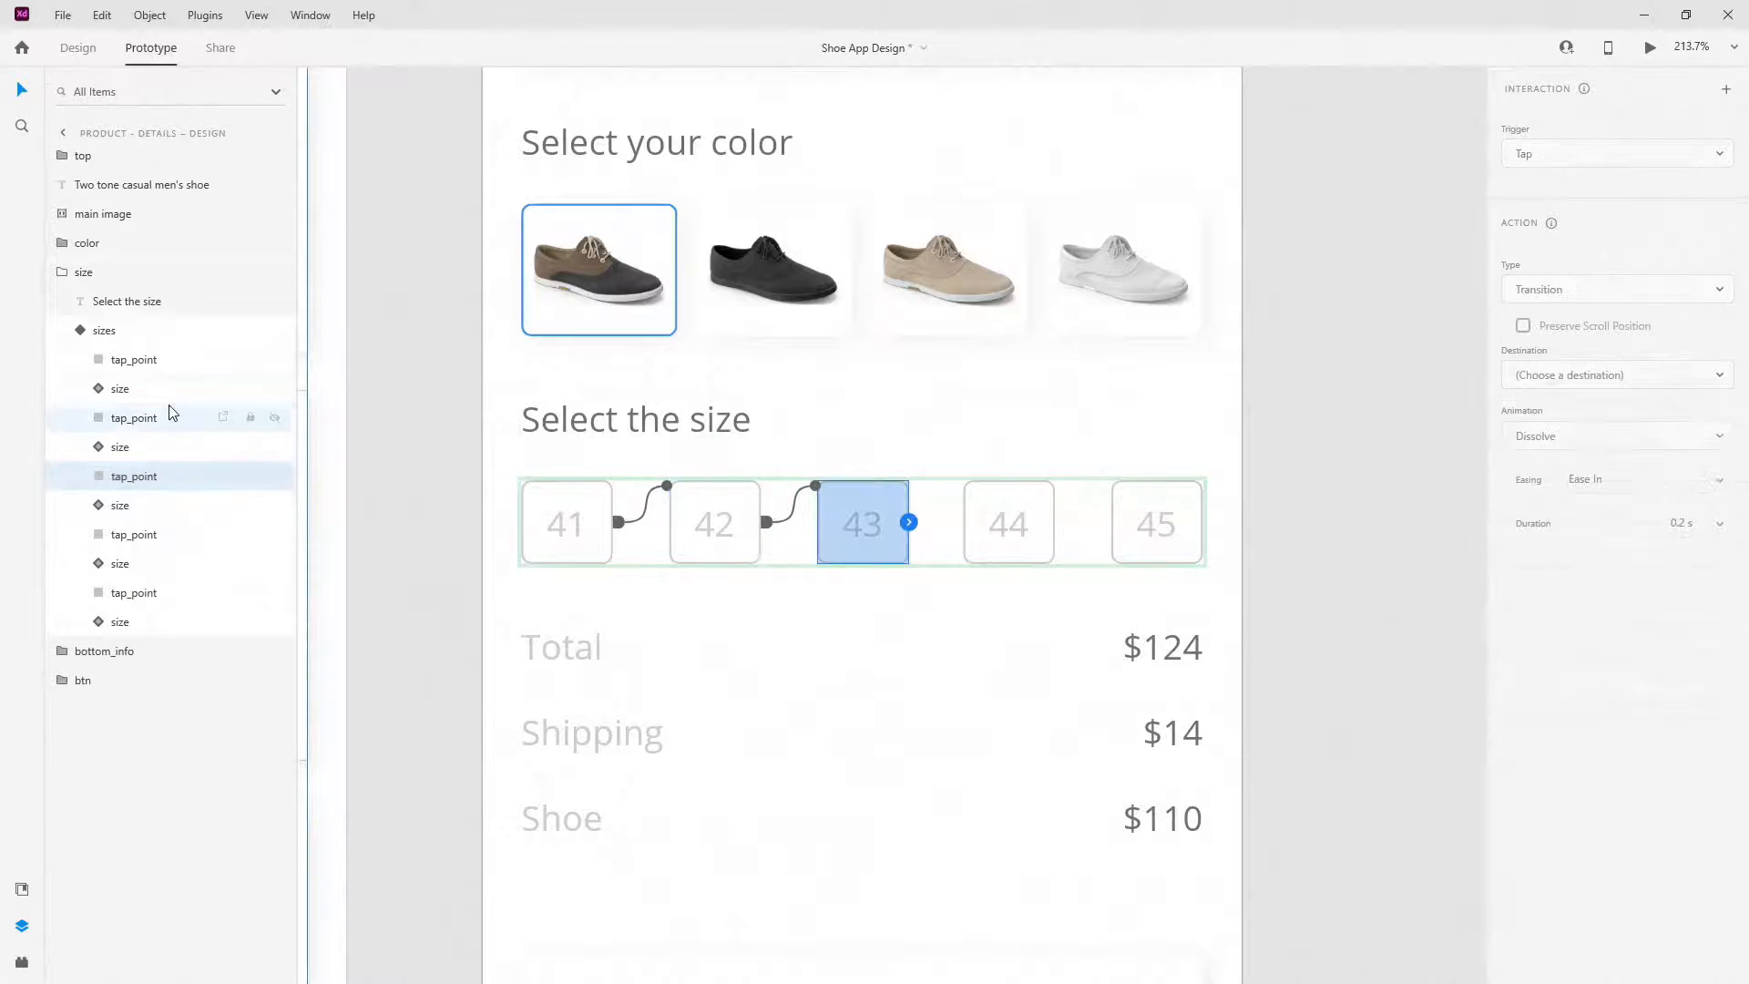
click(173, 418)
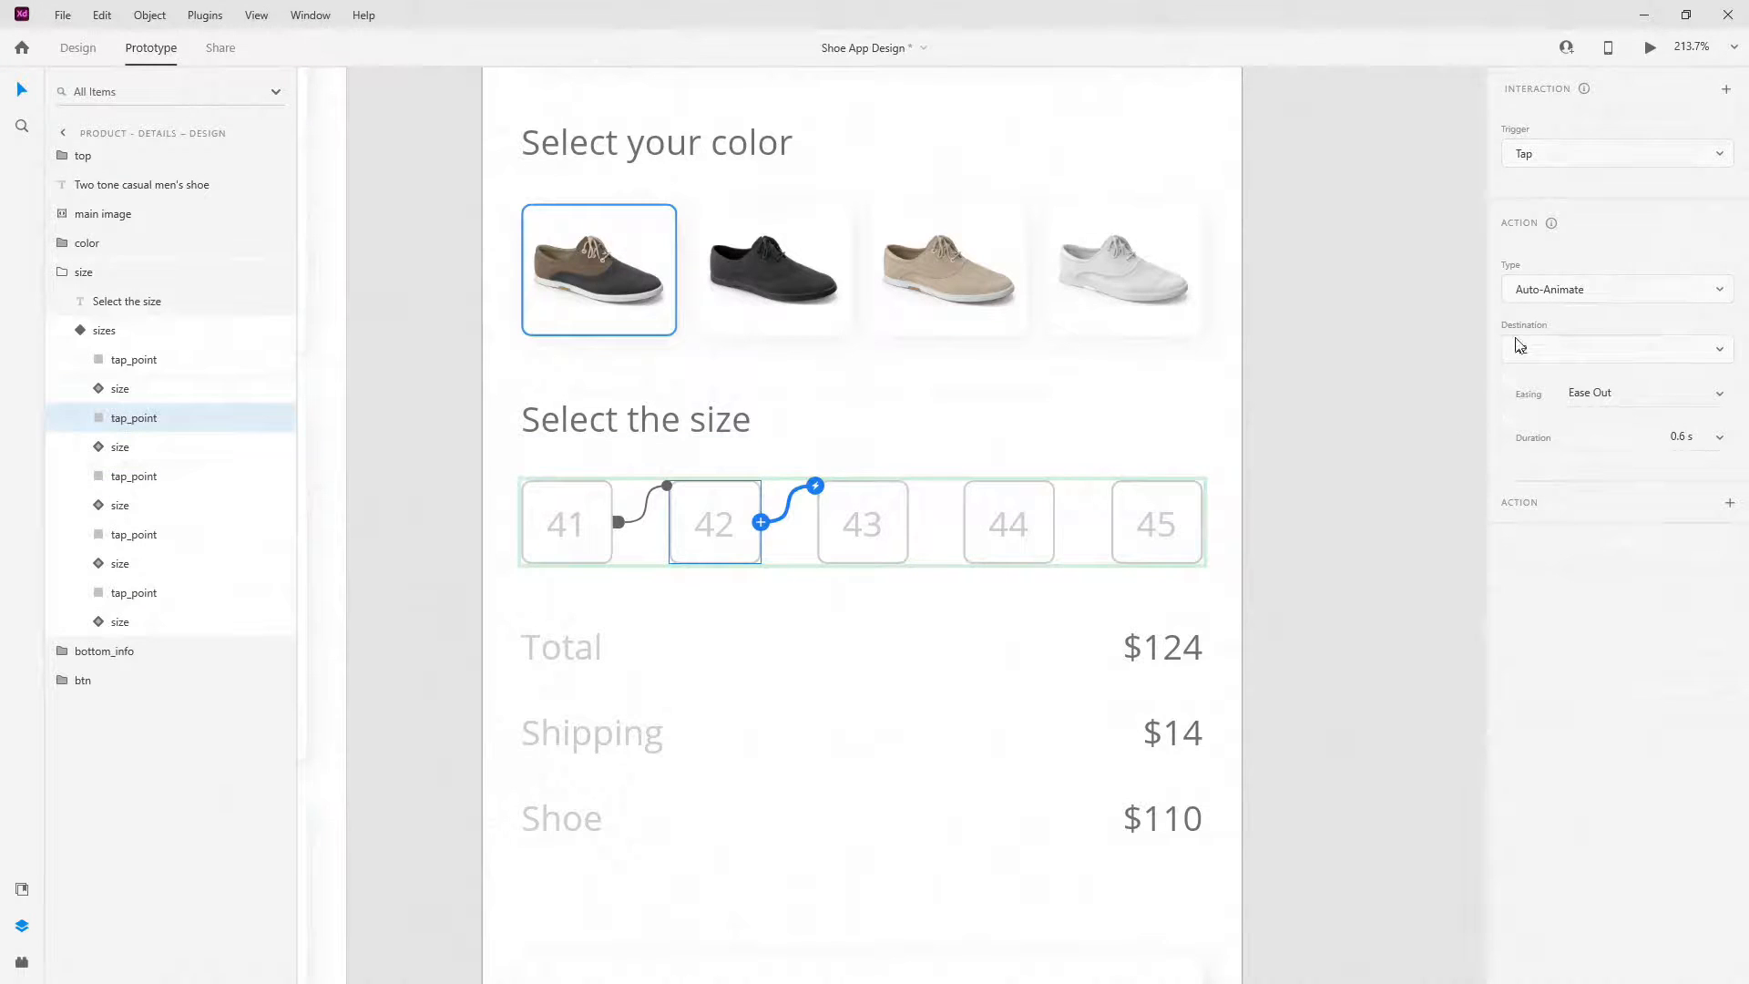
- Add a Tap interaction to the default state's size 43 tap_point with state 43 as its destination
click(146, 476)
click(917, 529)
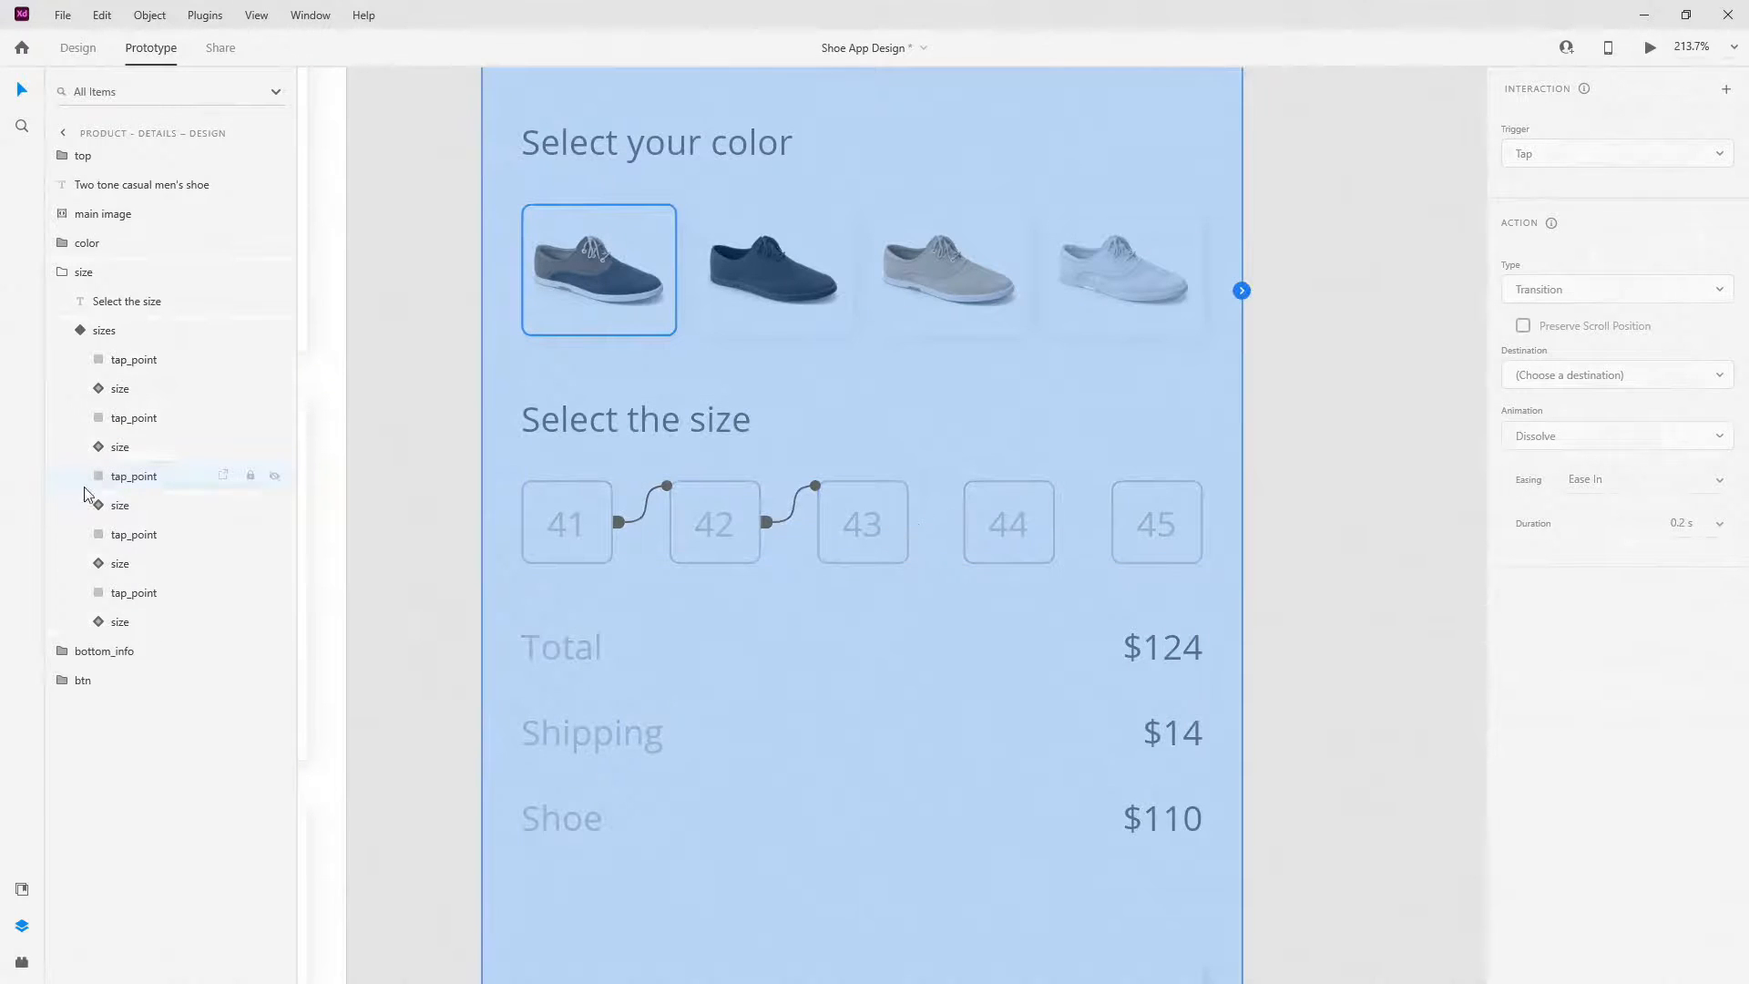
click(128, 478)
drag(908, 523, 962, 485)
click(1600, 349)
click(1562, 361)
- Wire the default state's size 44 tap_point to state 44 with a Tap interaction
click(182, 534)
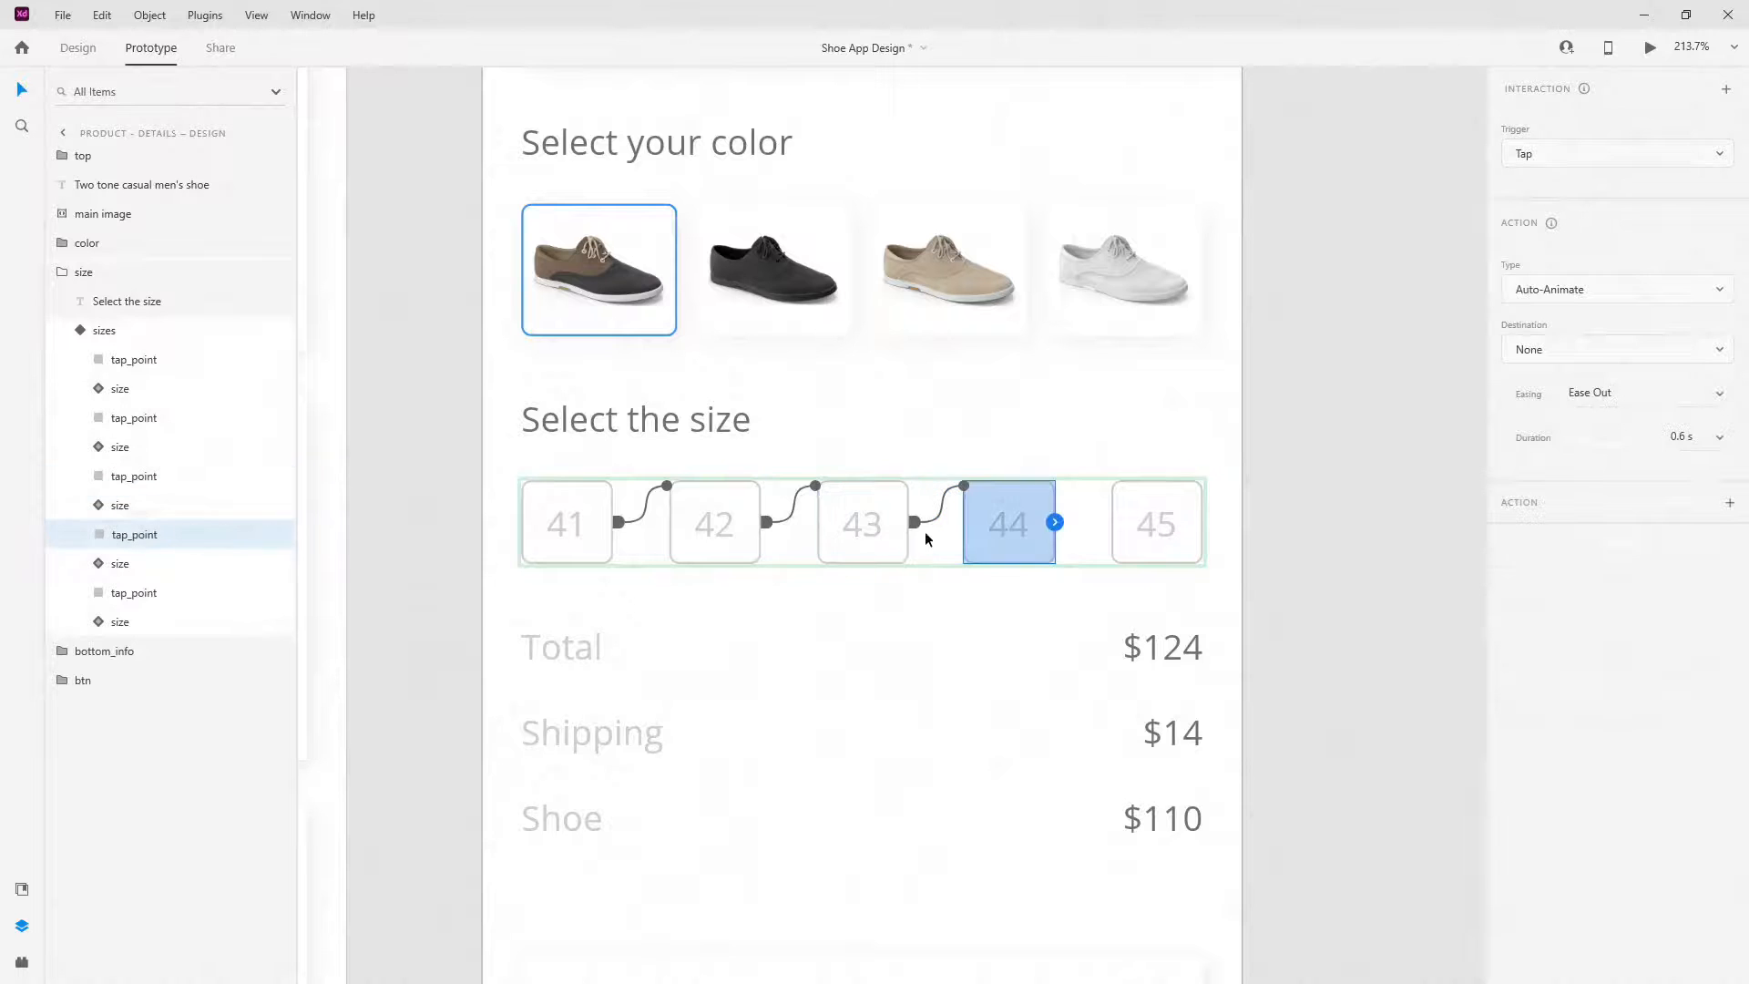
drag(1053, 522, 1394, 477)
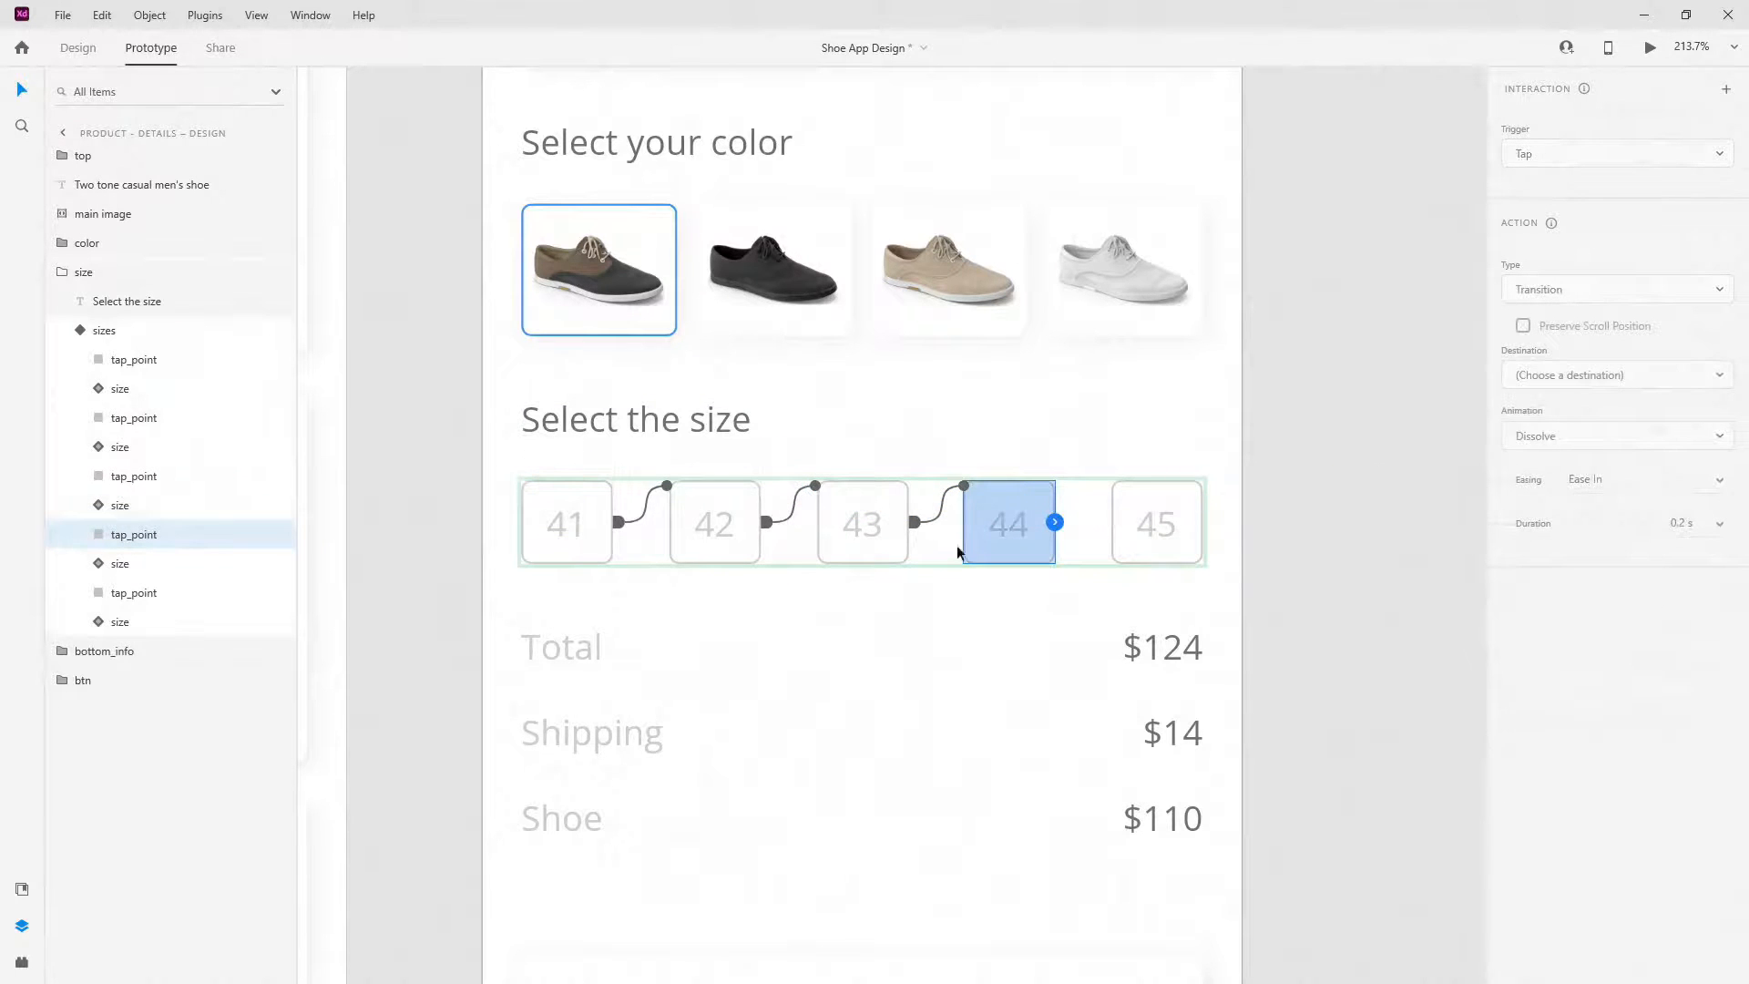
click(1053, 523)
click(1551, 353)
click(1551, 391)
- Wire the default state's size 45 tap_point to state 45 with a Tap interaction
click(1162, 520)
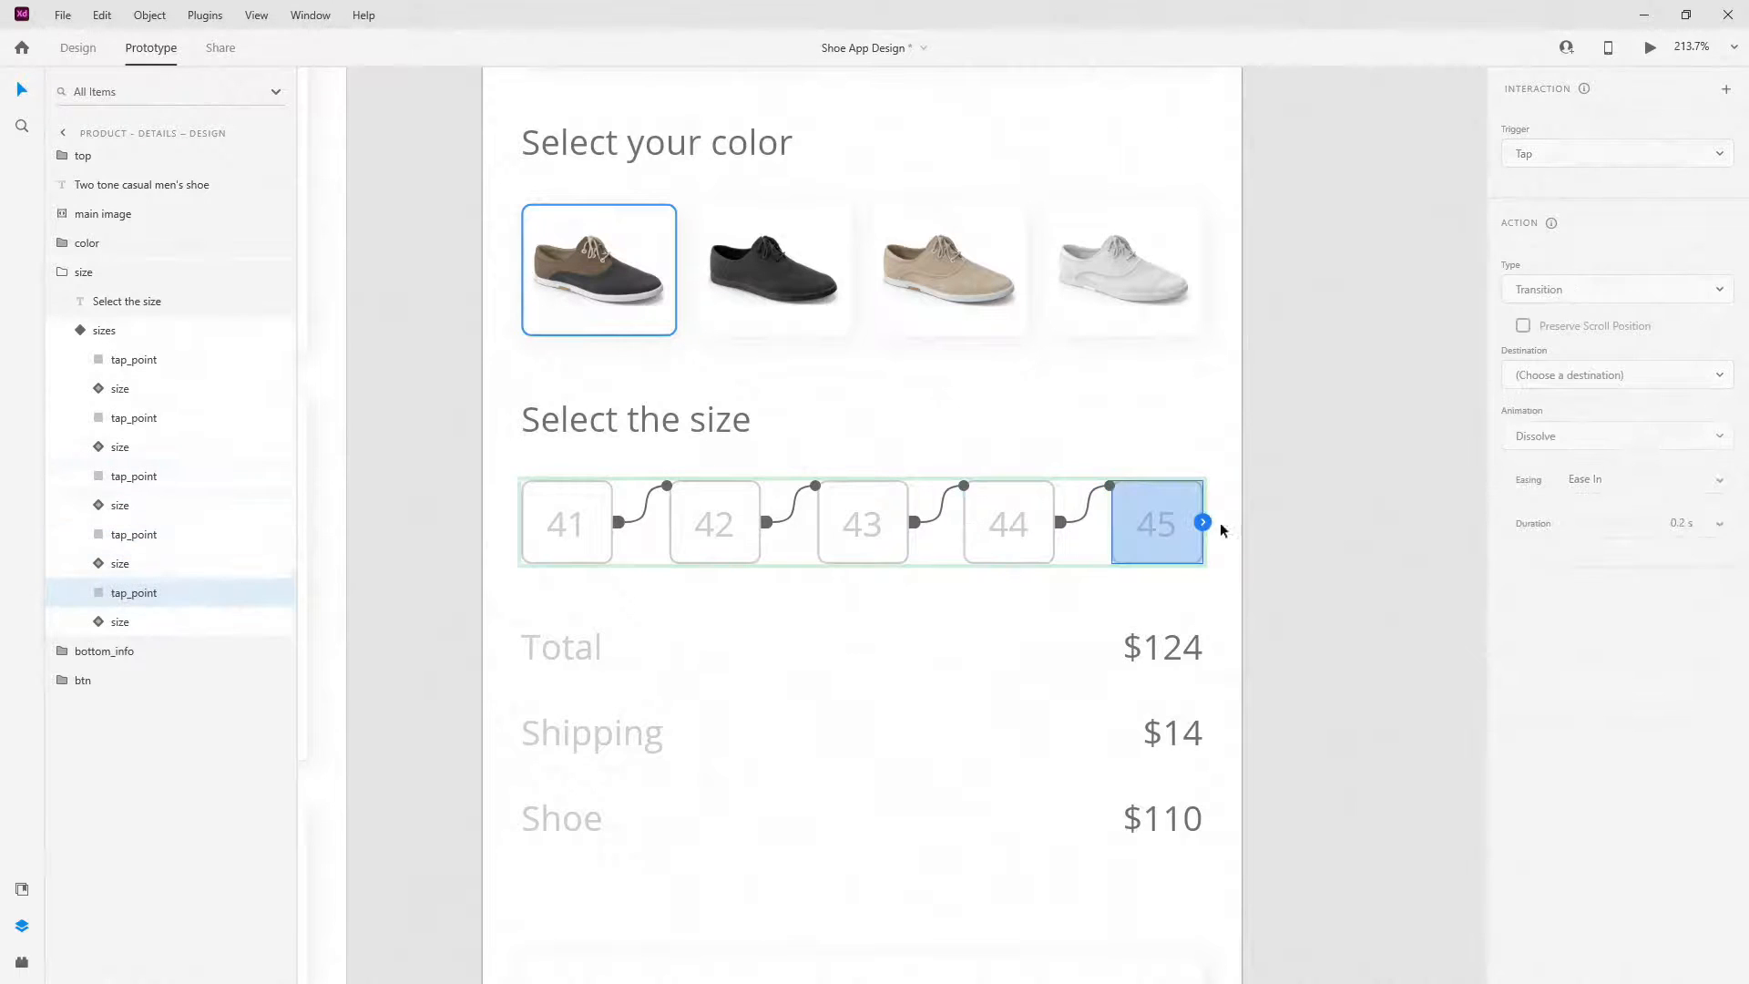
click(1562, 369)
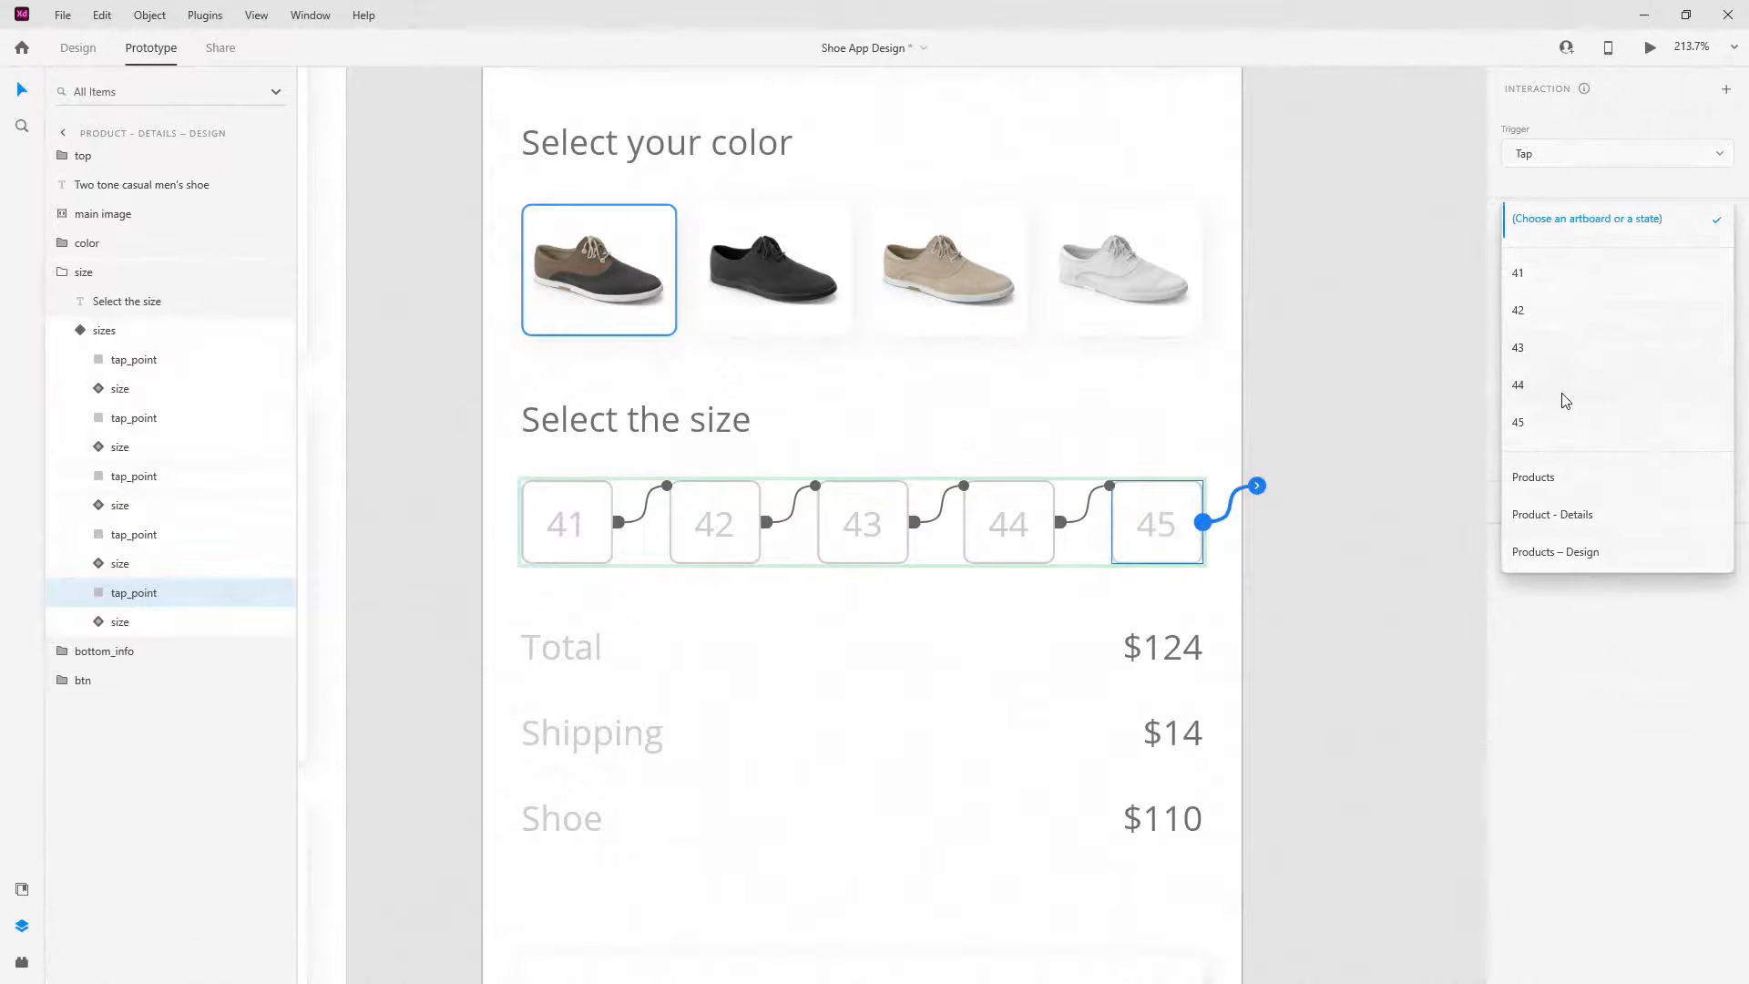
click(1562, 423)
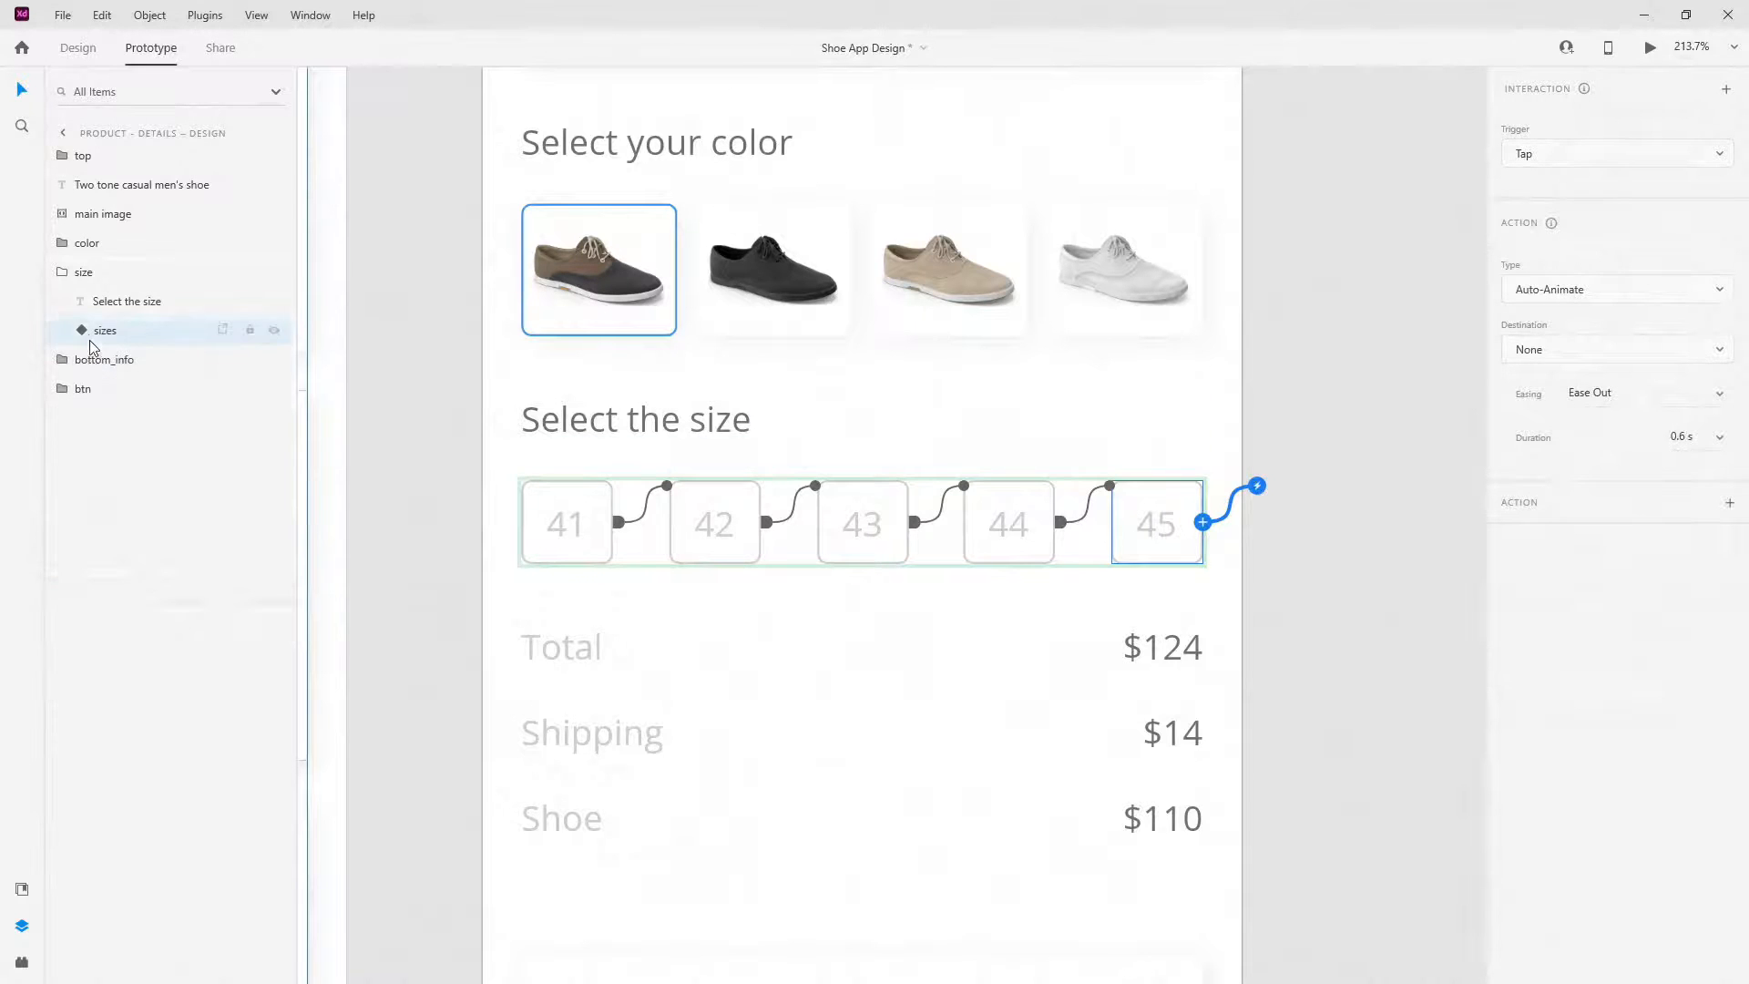
- Switch the sizes component to state 41 and wire its size 41 tap_point back to the Default State on tap
click(103, 330)
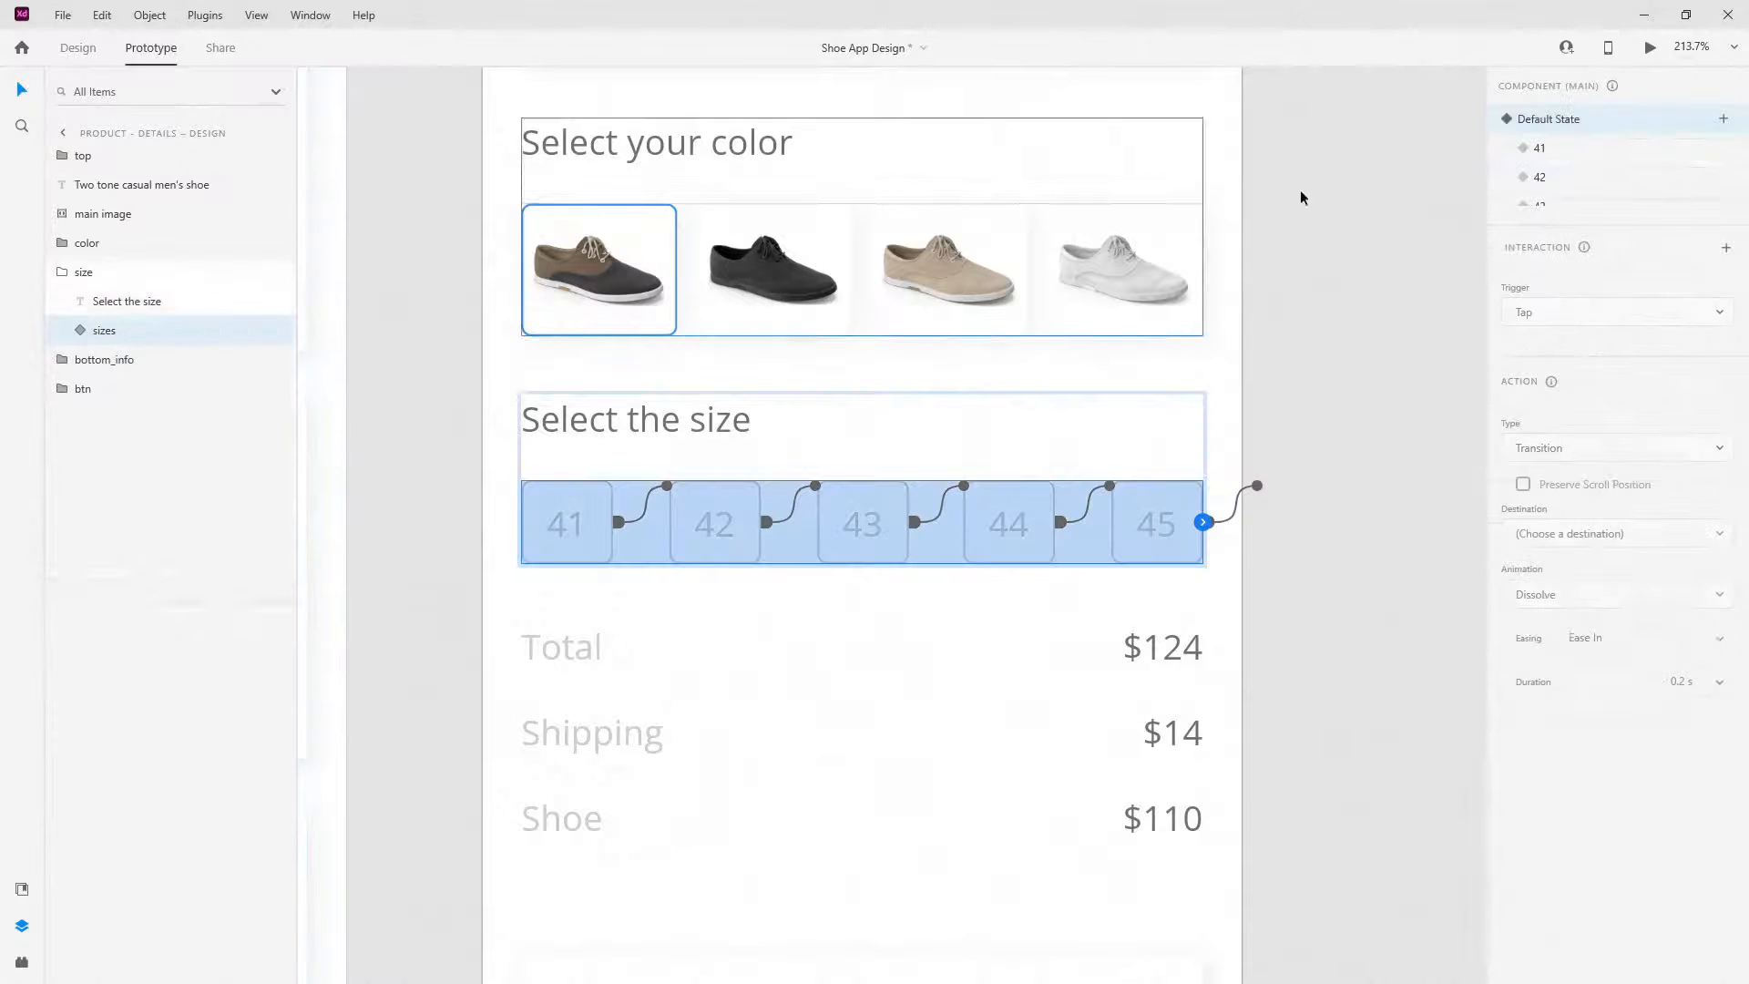
click(1581, 152)
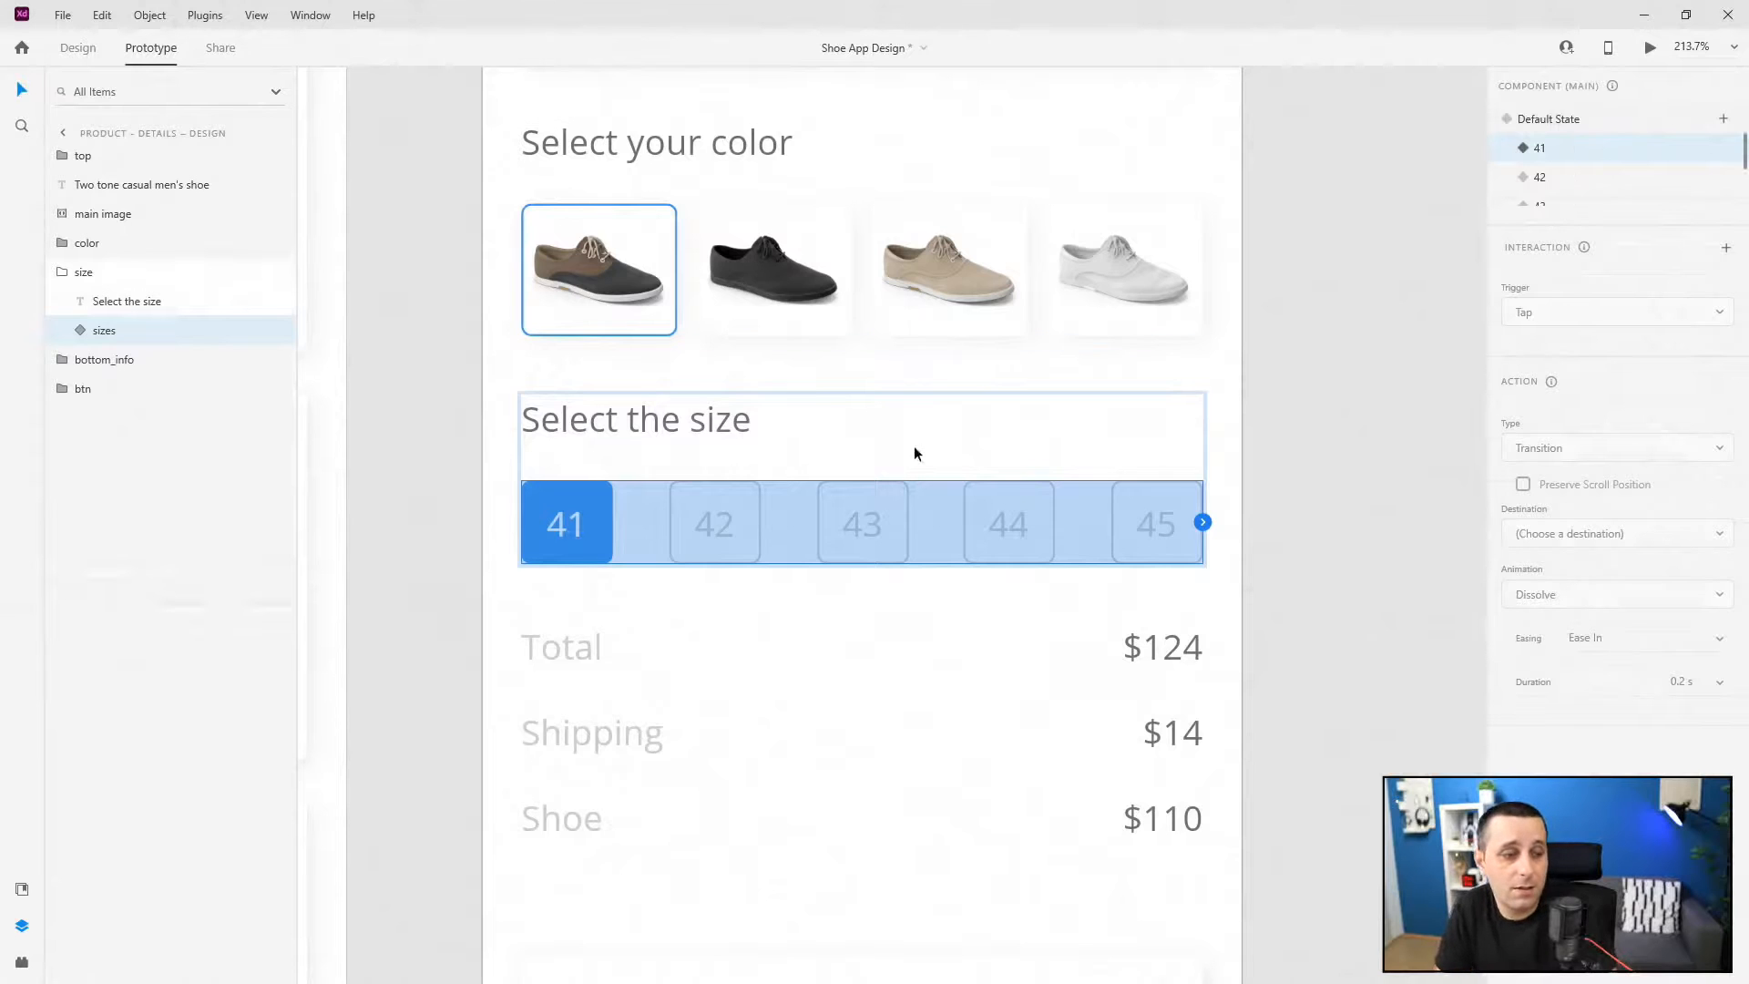
click(84, 330)
click(134, 362)
click(613, 522)
click(1576, 352)
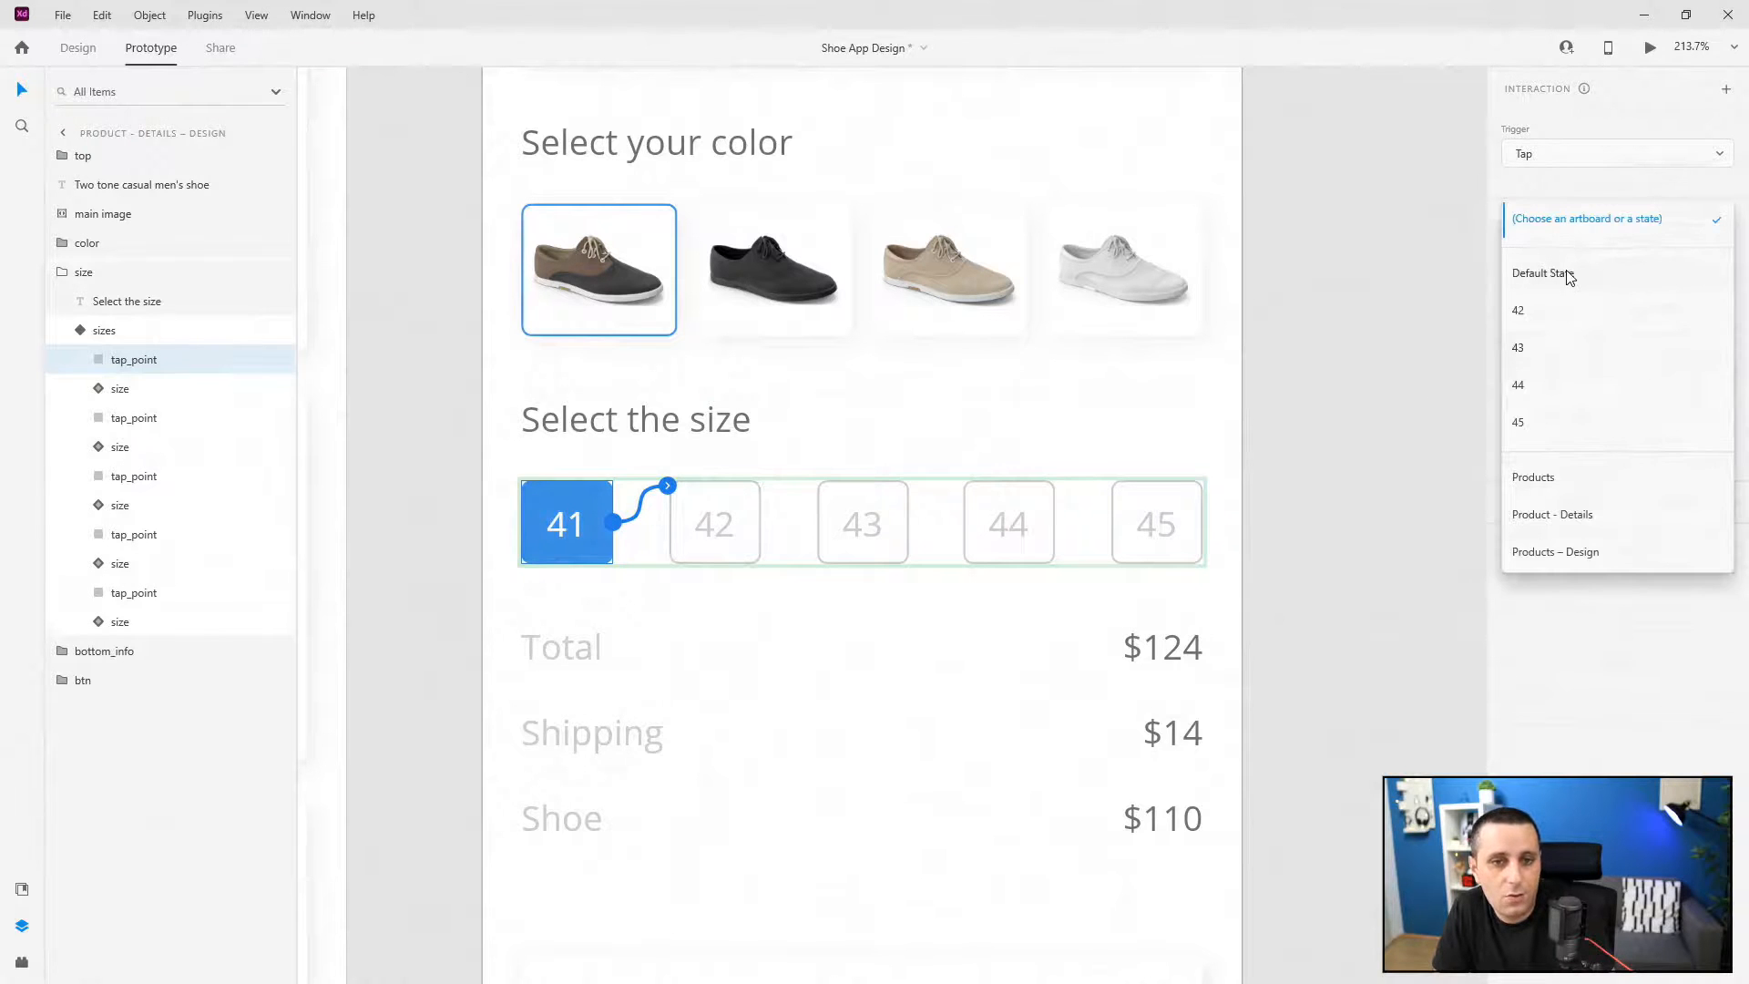
click(1570, 274)
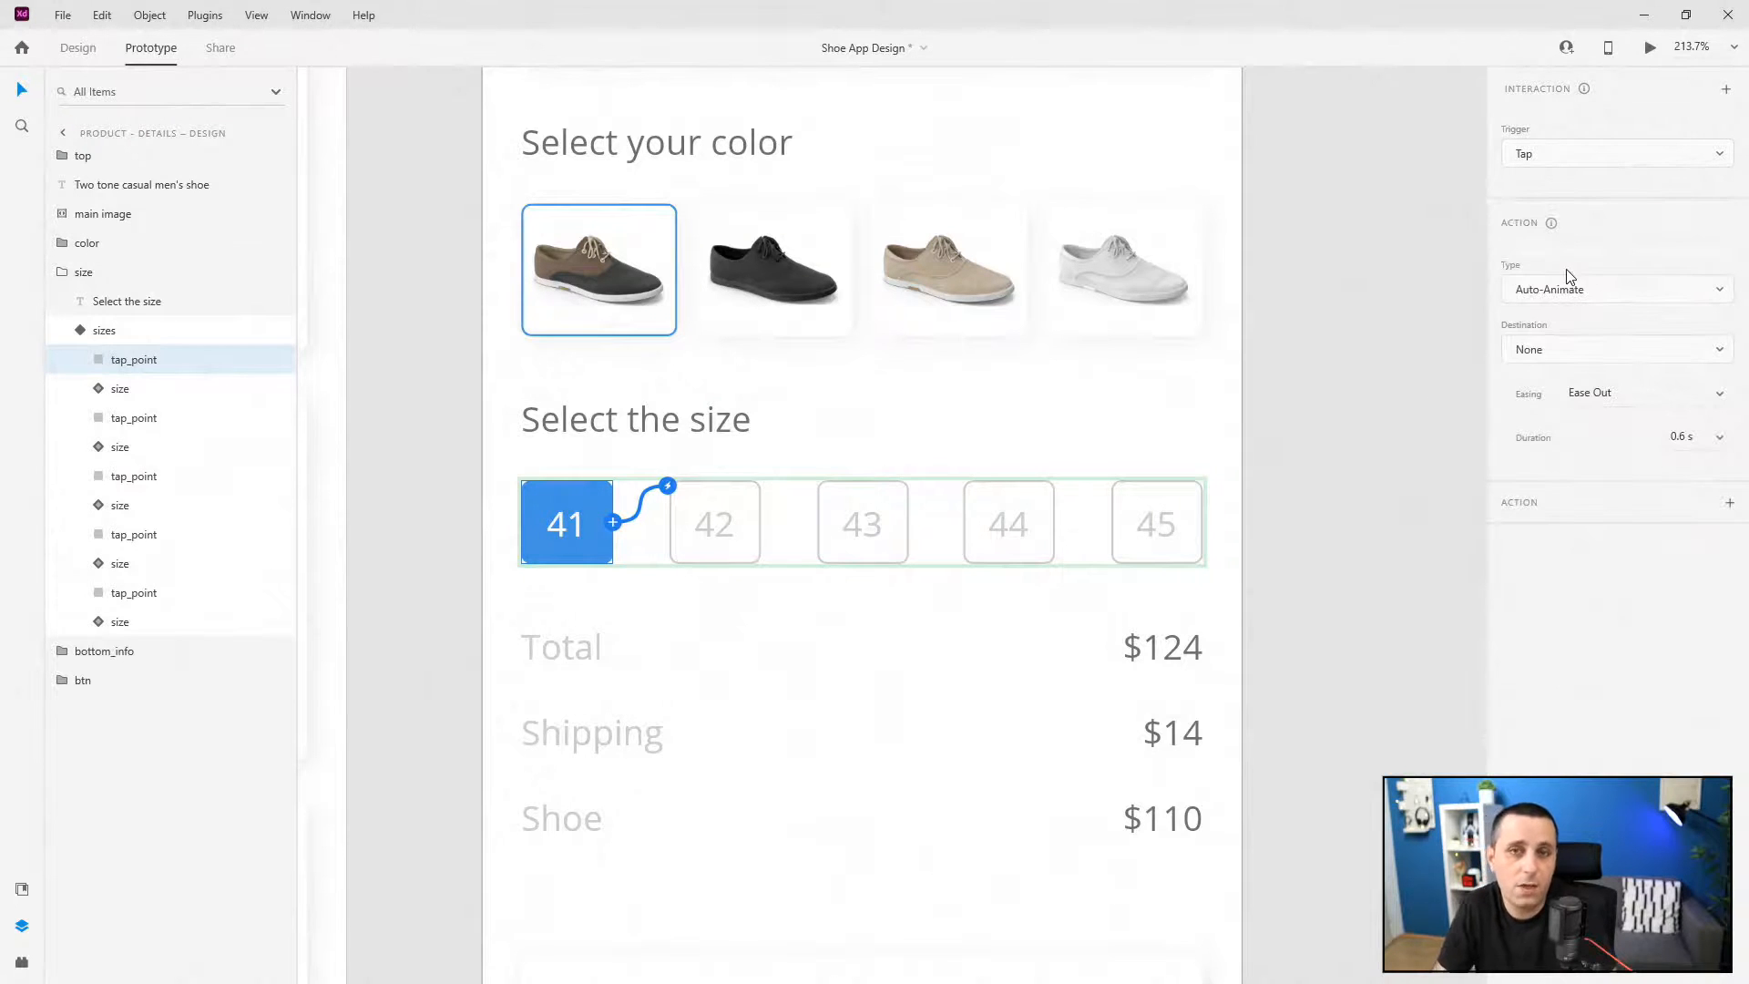
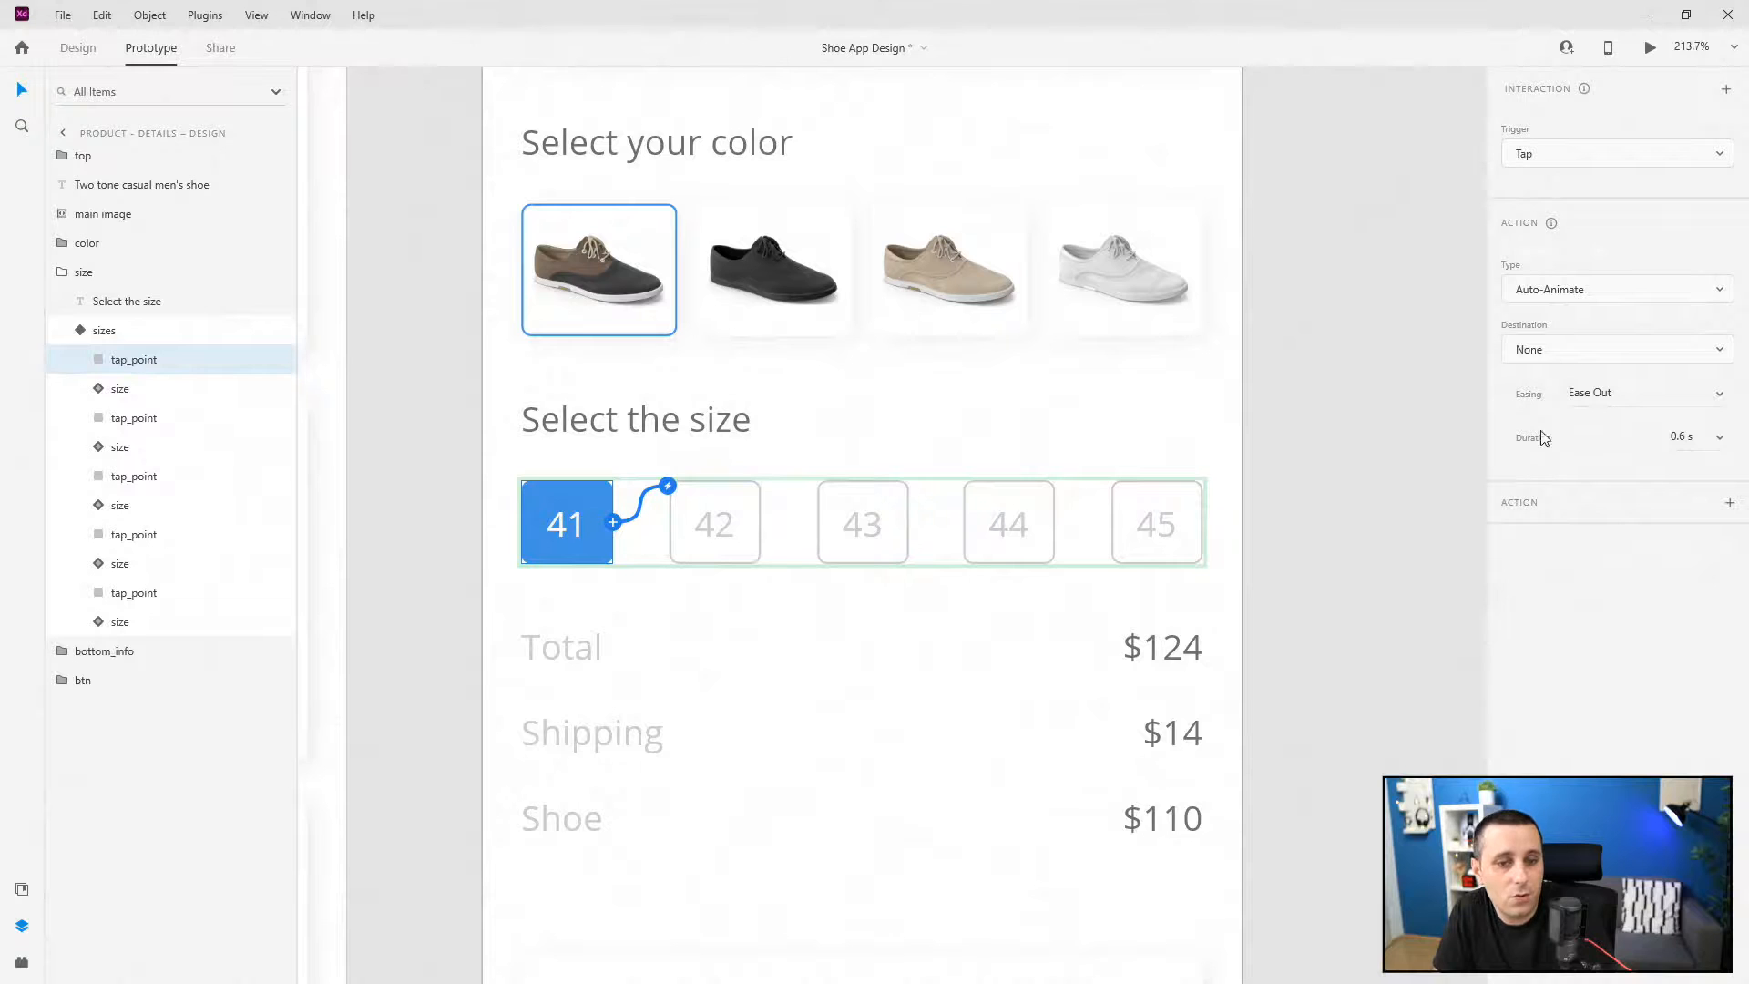
- In state 41, wire the size 42 tap_point to state 42 with a Tap interaction
click(144, 421)
drag(760, 521, 815, 486)
click(1571, 351)
click(1565, 363)
- In state 41, wire the size 43 tap_point to state 43 with an Auto-Animate Tap interaction
click(134, 476)
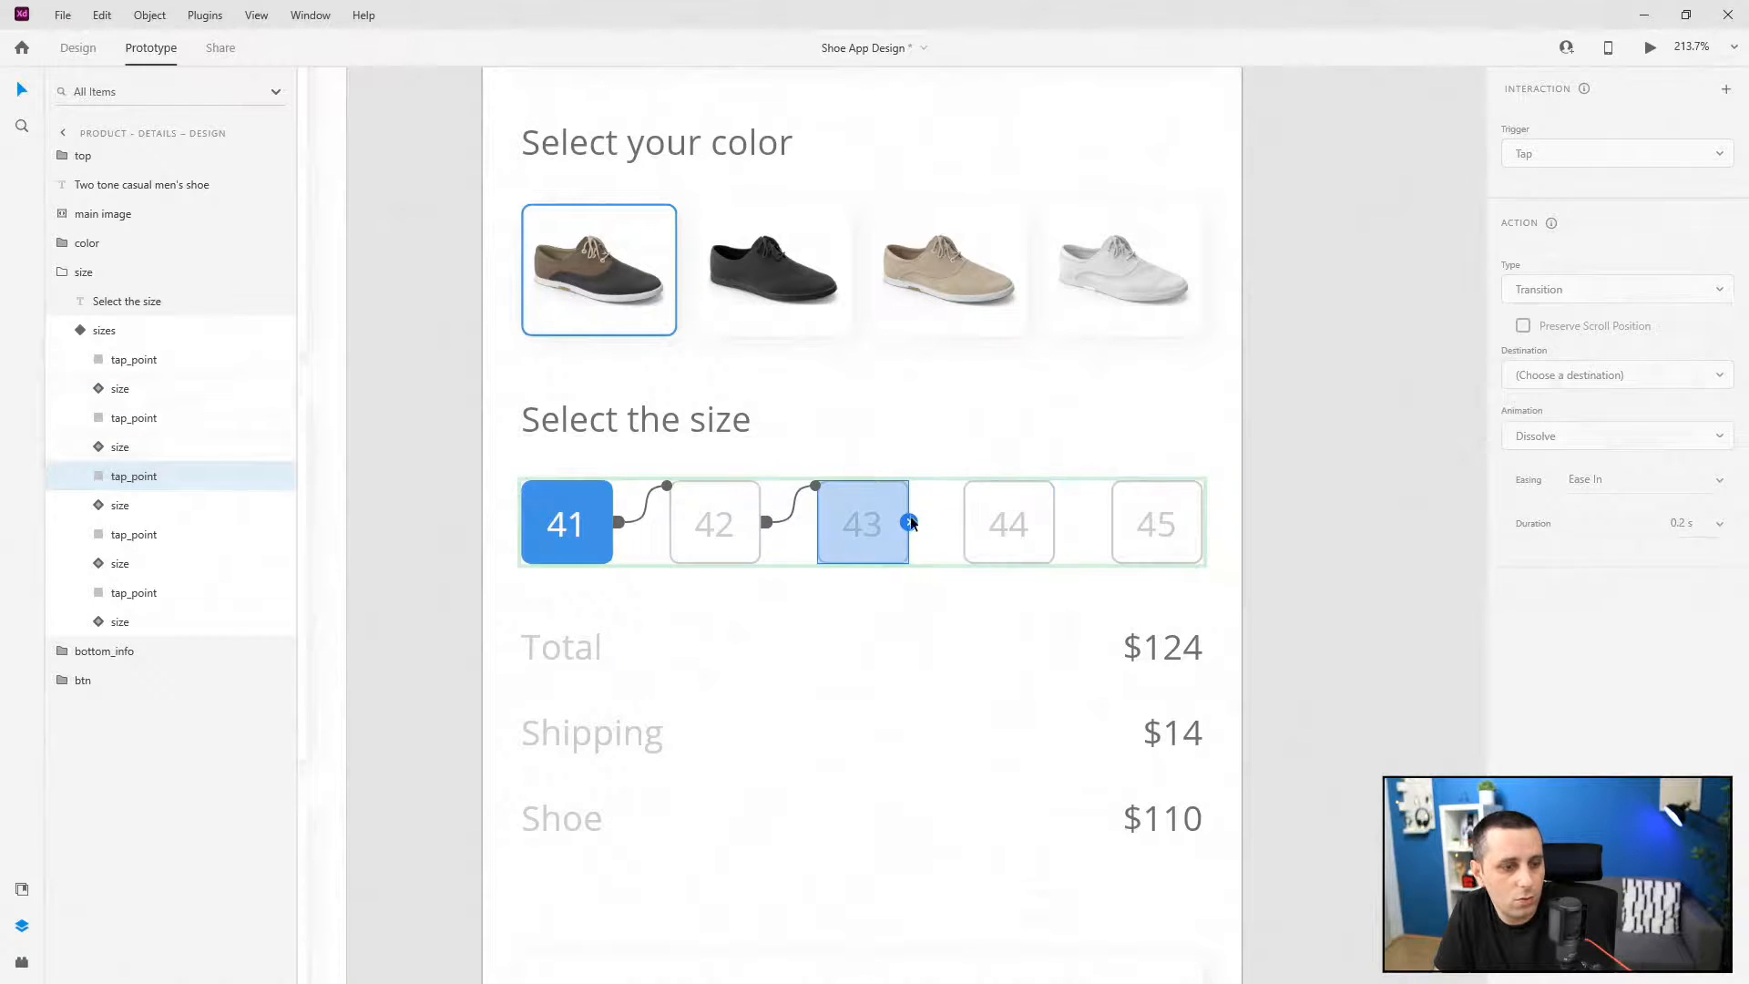
drag(909, 521, 1139, 537)
drag(514, 480, 1330, 446)
click(1571, 369)
click(1570, 362)
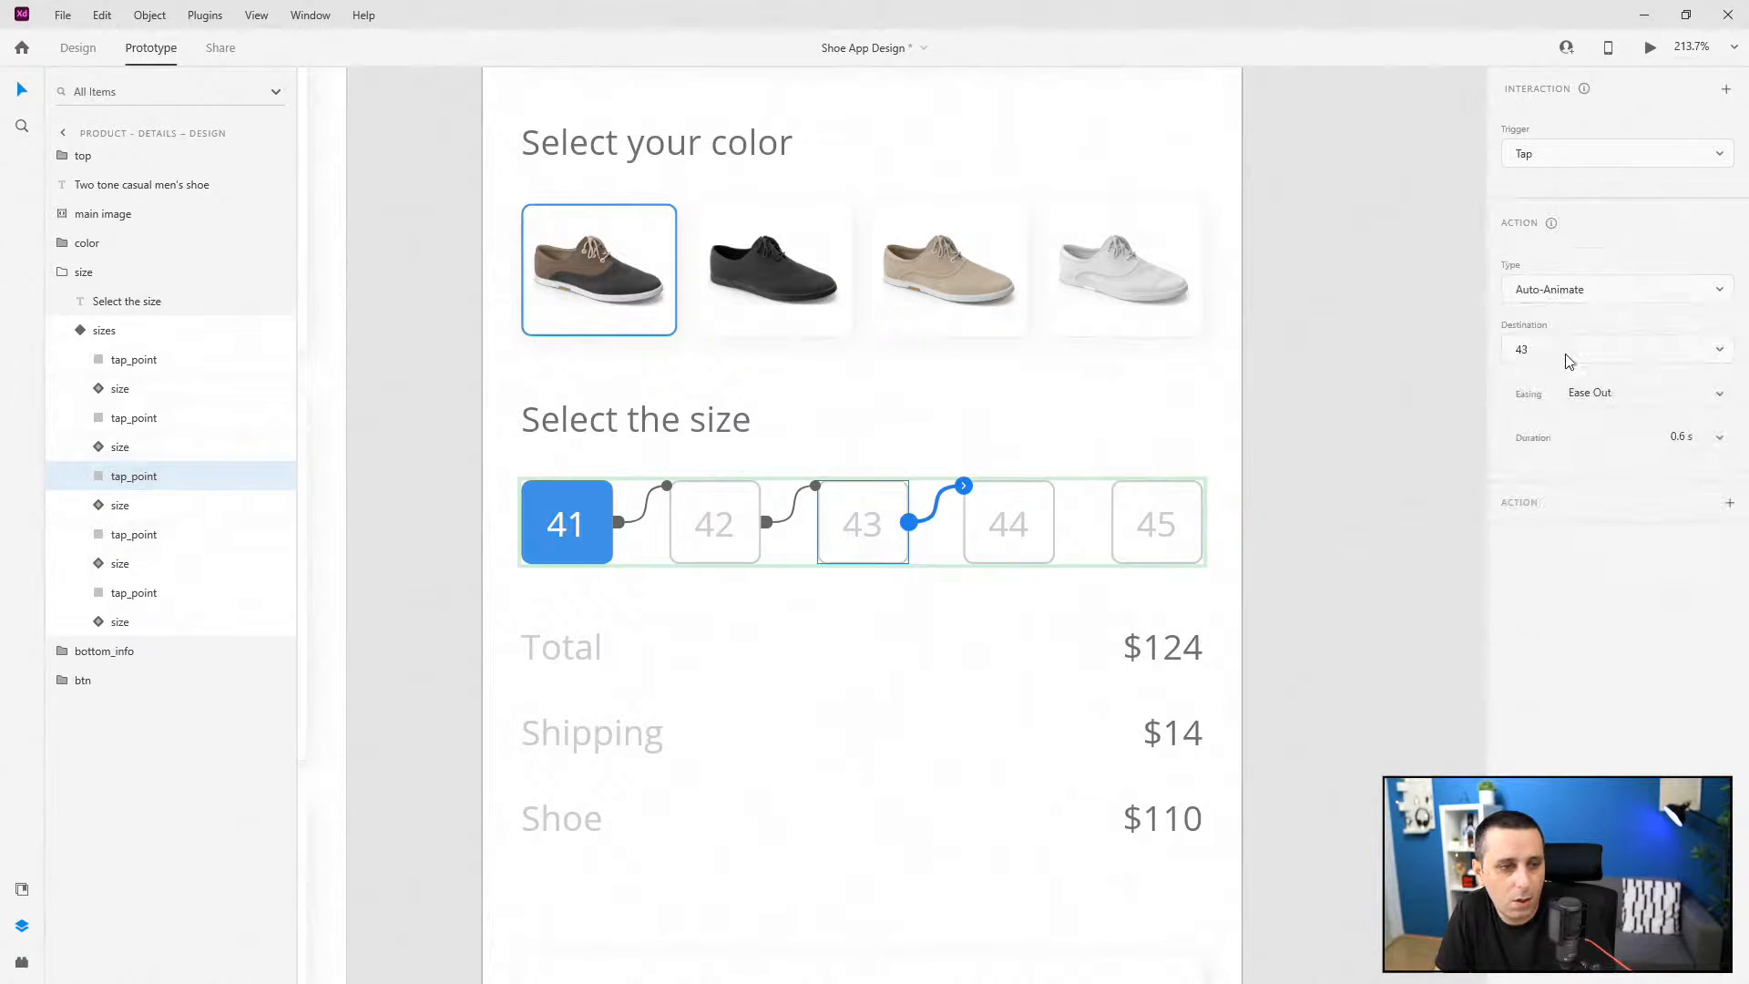
- In state 41, wire the size 44 tap_point to state 44 with an Auto-Animate Tap interaction
click(98, 534)
drag(1047, 521, 1382, 441)
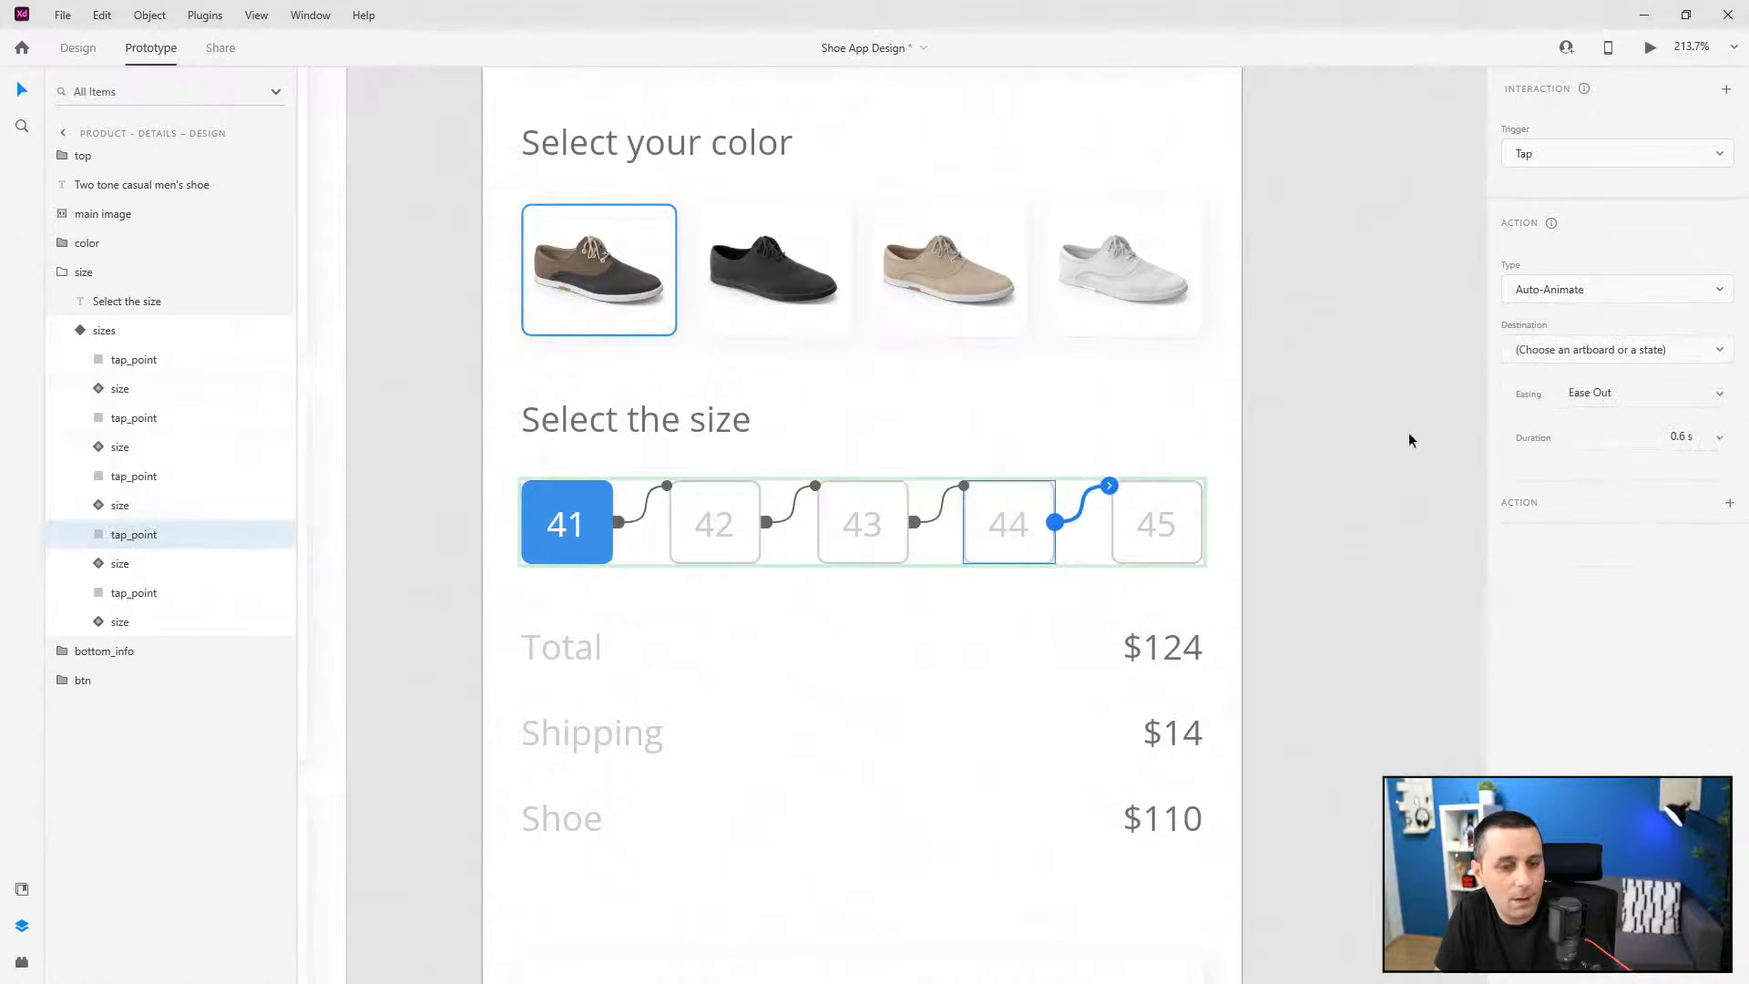
click(1586, 370)
click(1553, 390)
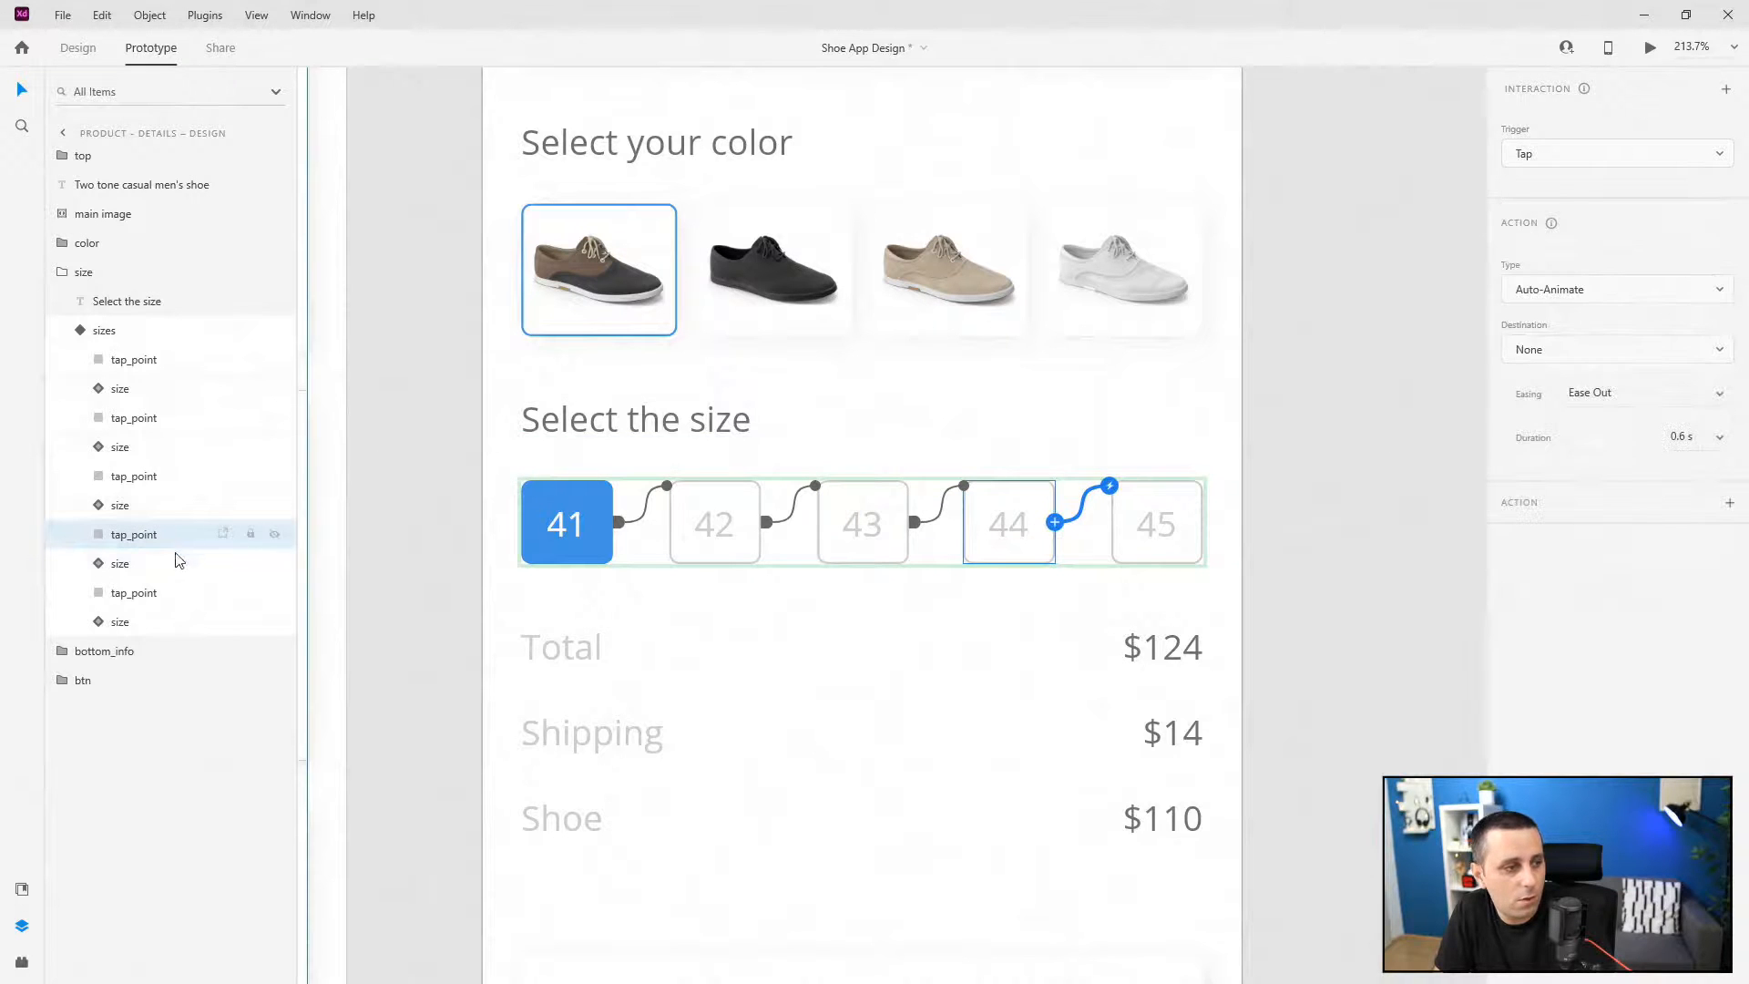
- In state 41, wire the size 45 tap_point to state 45 with an Auto-Animate Tap interaction
click(169, 592)
click(1202, 520)
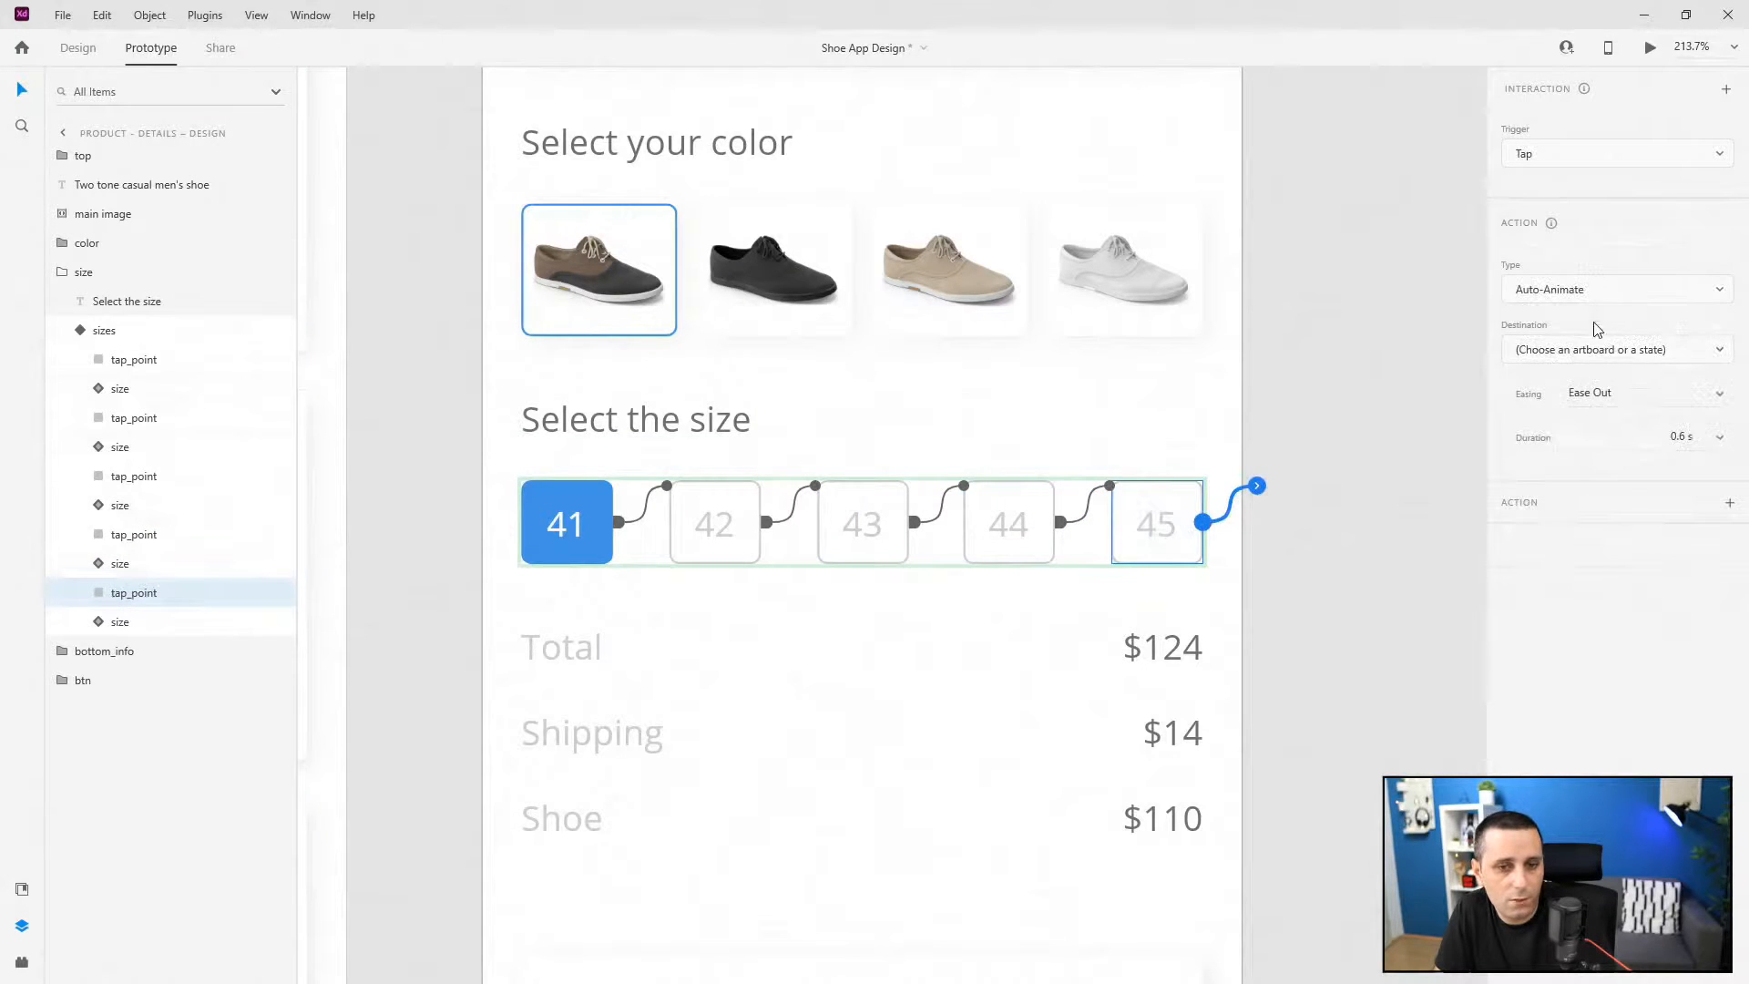
click(1596, 352)
click(1564, 416)
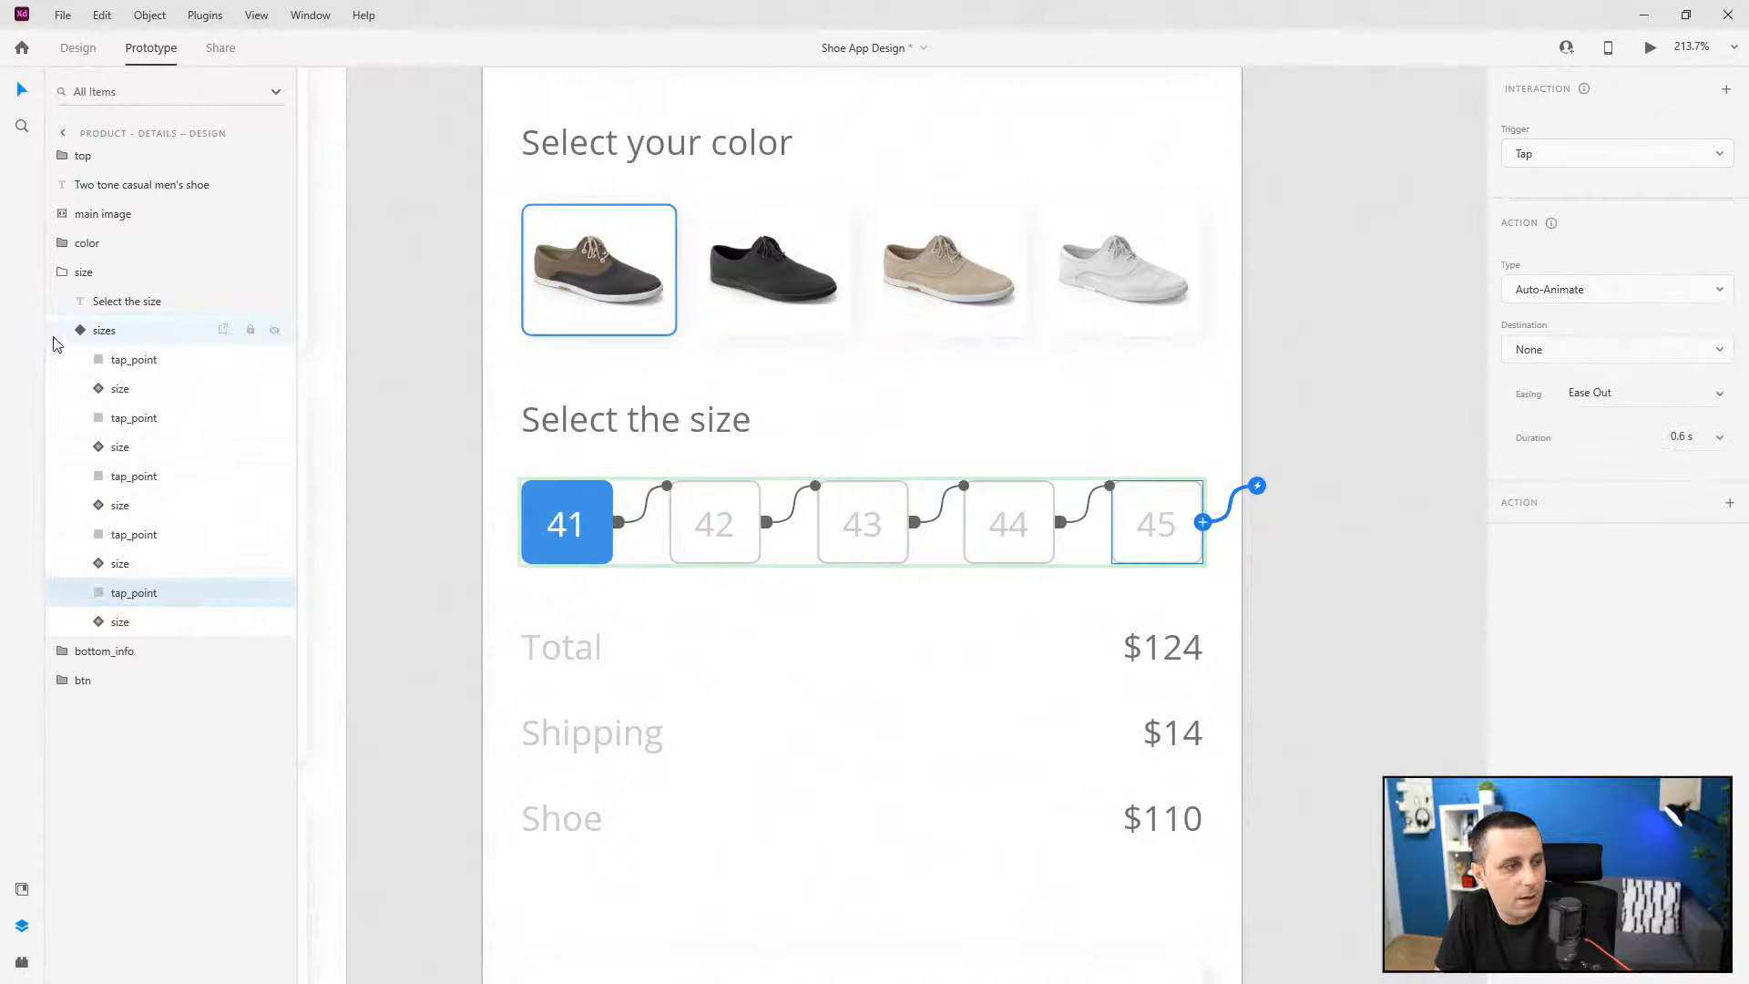
- In state 42 of the sizes component, wire the size 41 tap_point to state 41 with an Auto-Animate Tap interaction
click(94, 333)
click(74, 331)
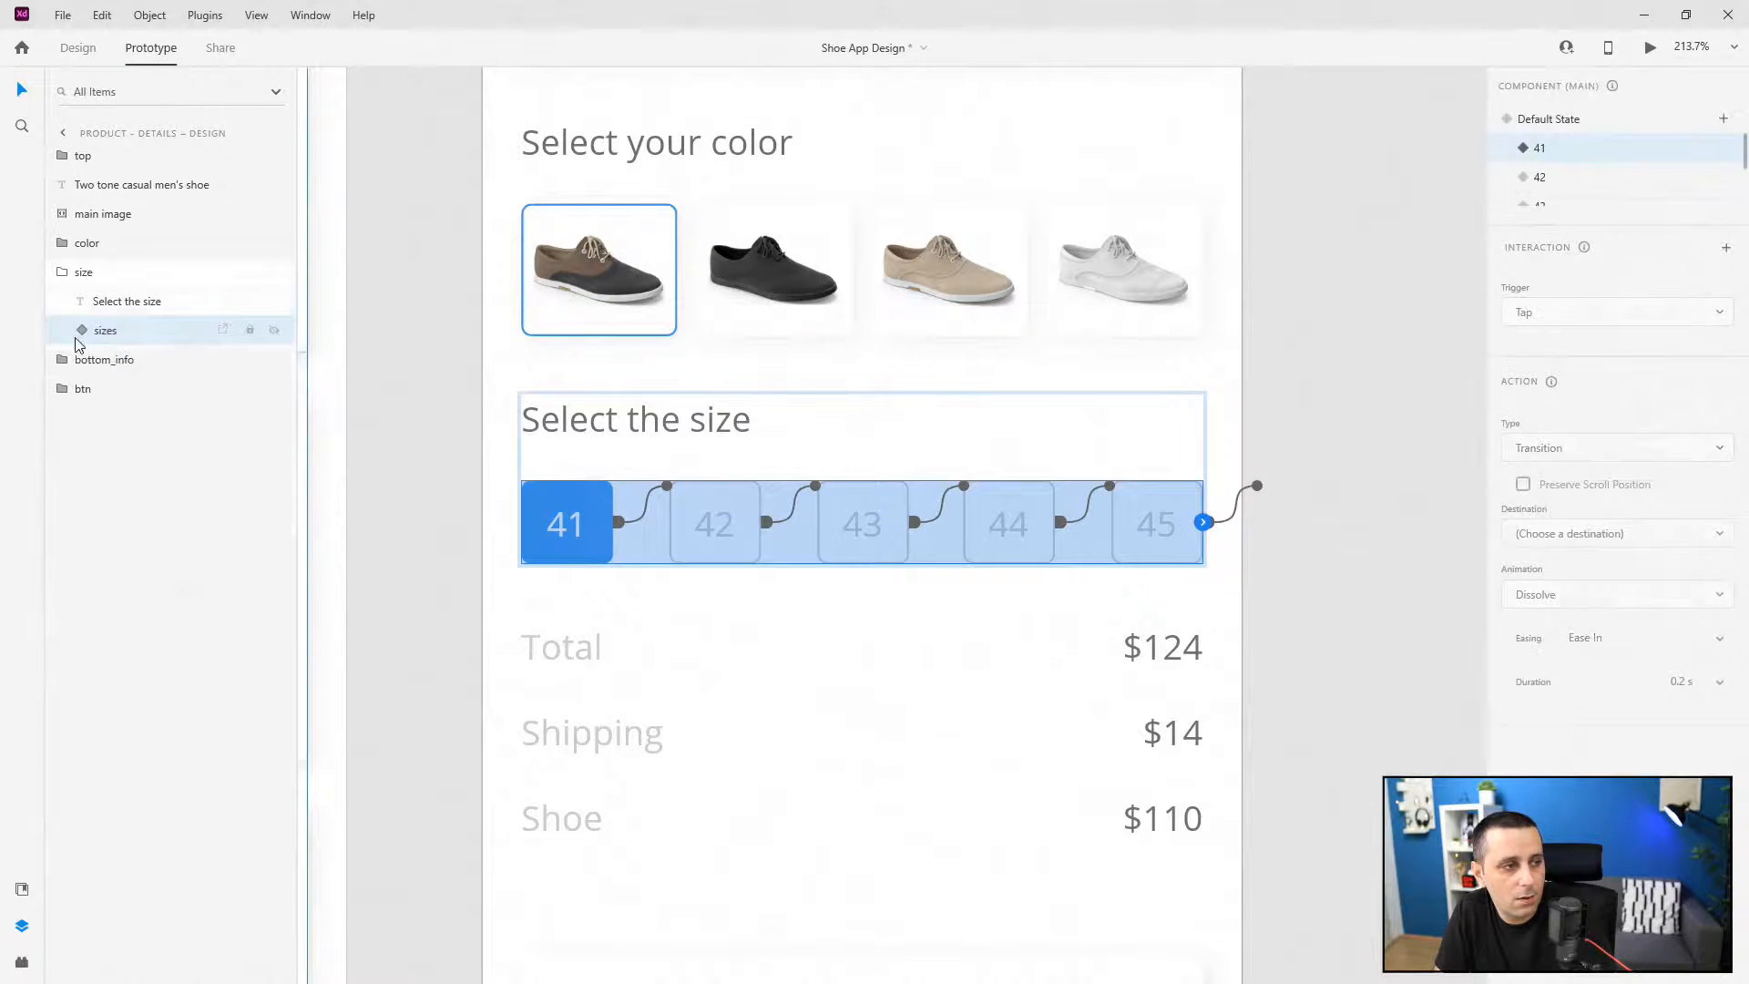
click(1570, 178)
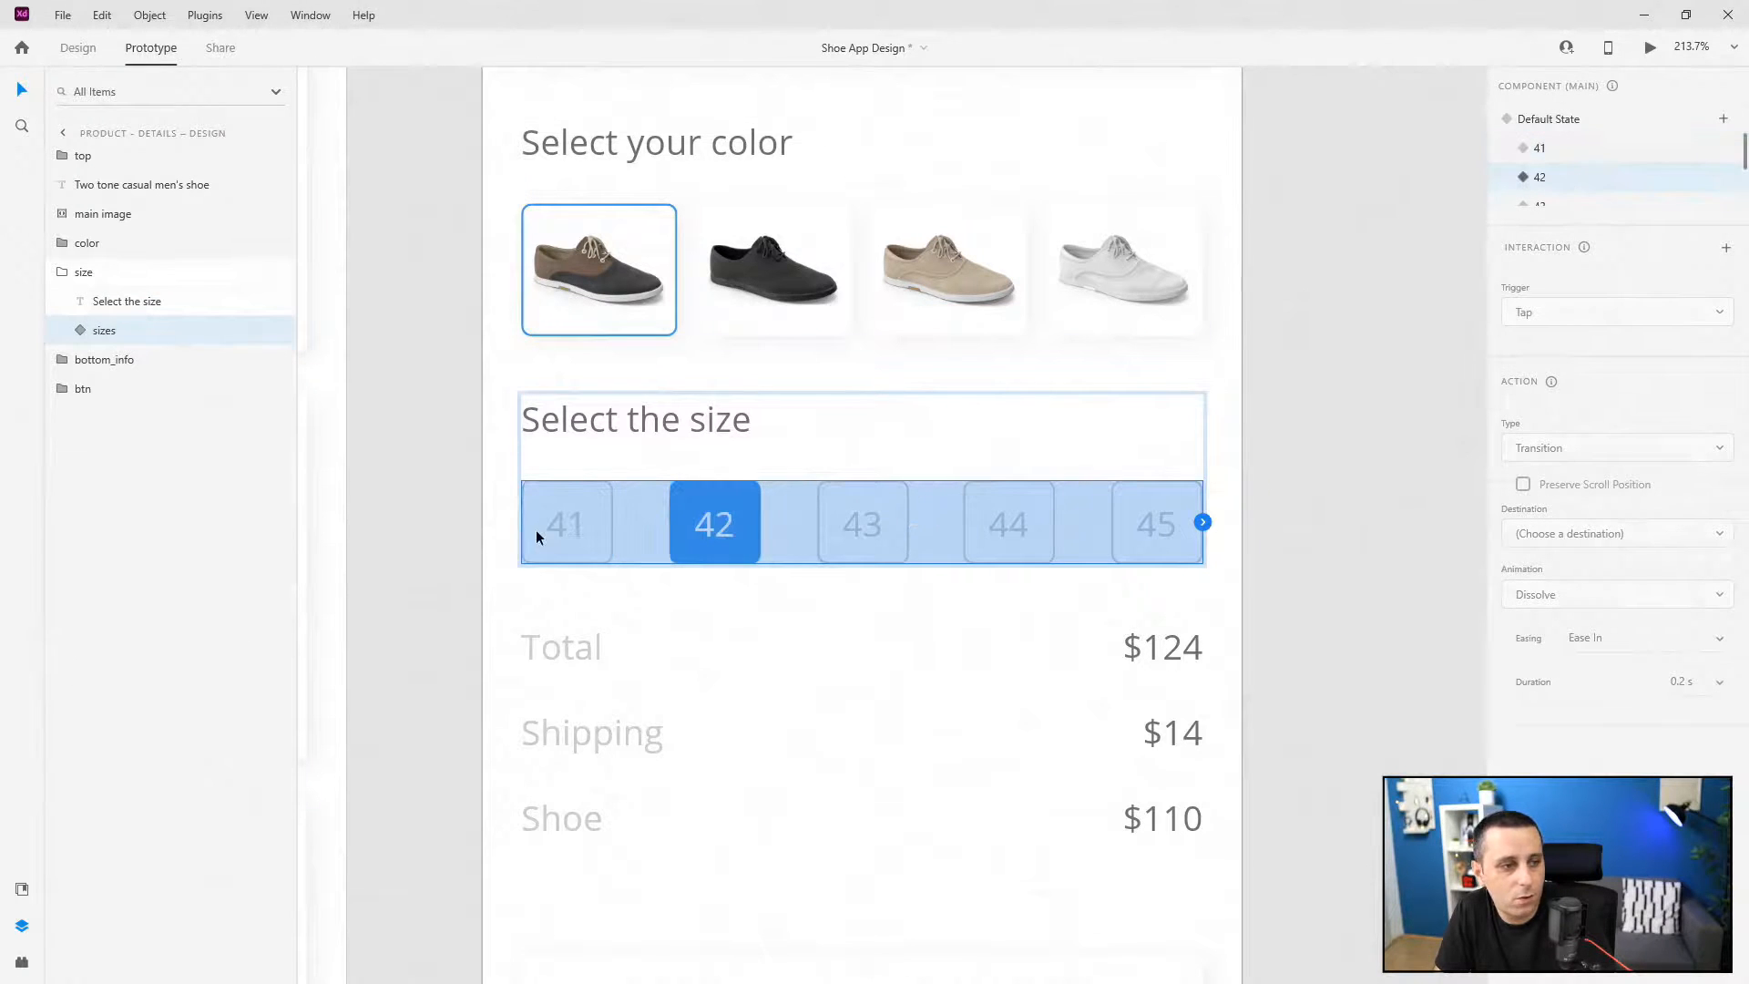
click(81, 331)
click(182, 364)
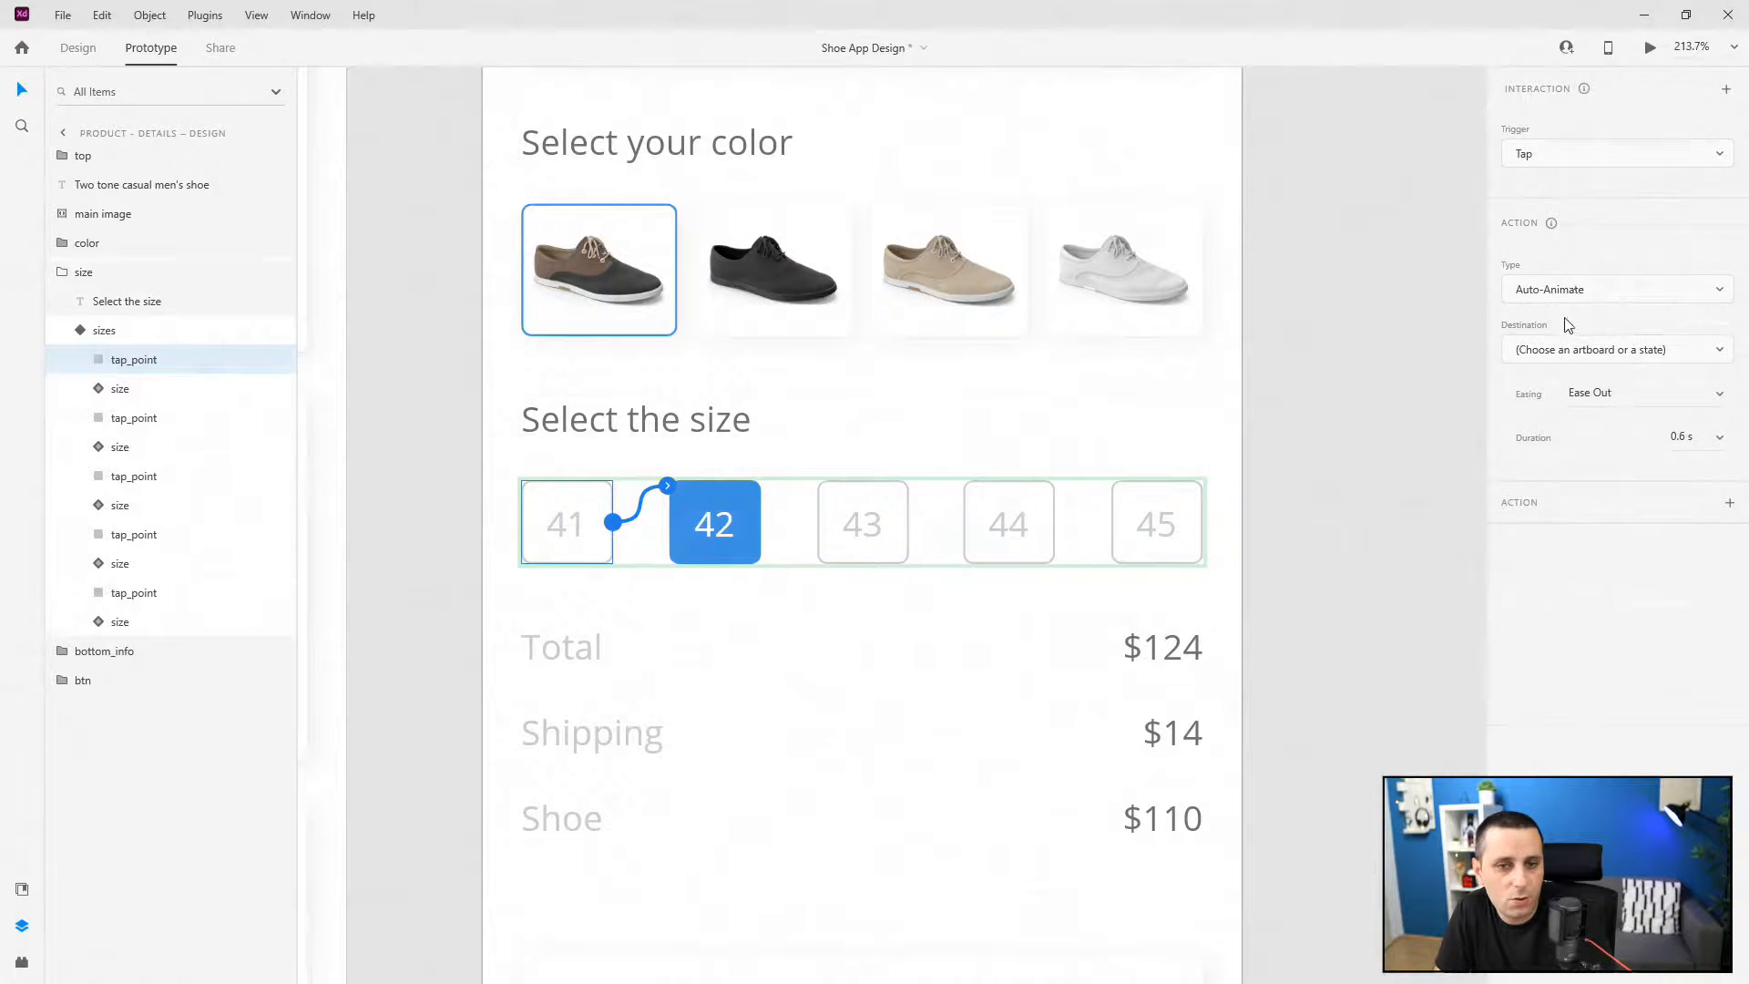
click(1567, 351)
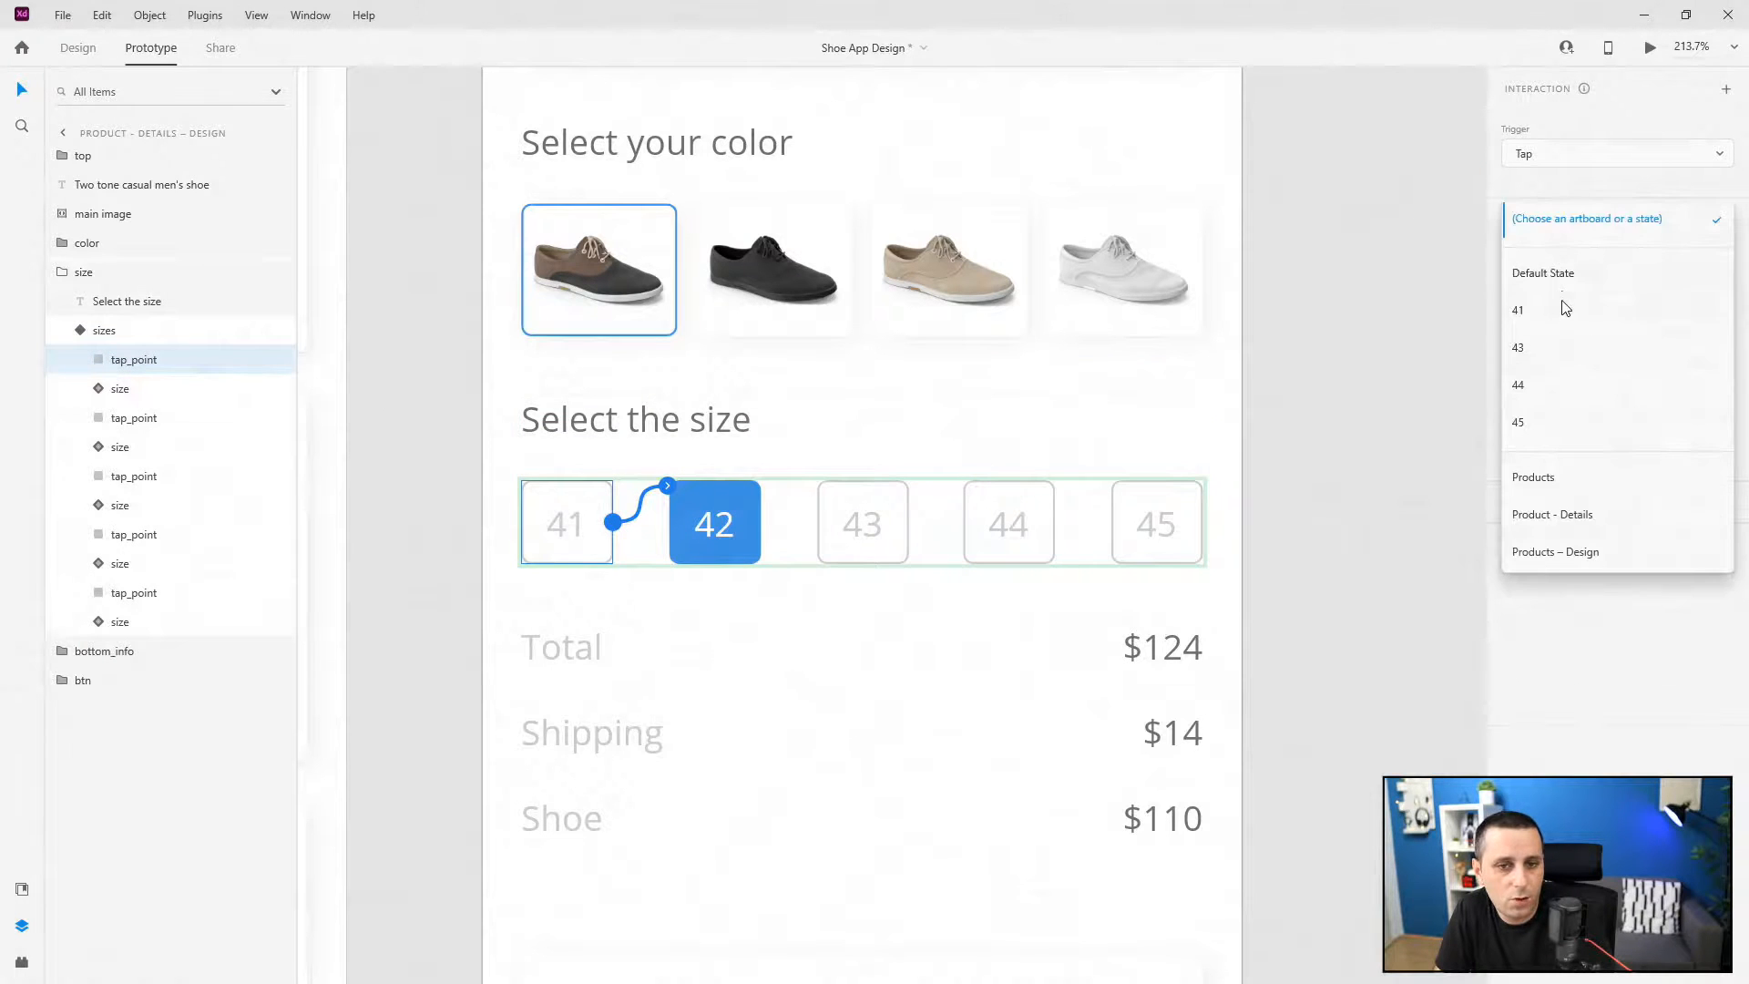
click(1560, 308)
- In state 42, wire the size 42 tap_point to the Default State with an Auto-Animate Tap interaction
click(146, 417)
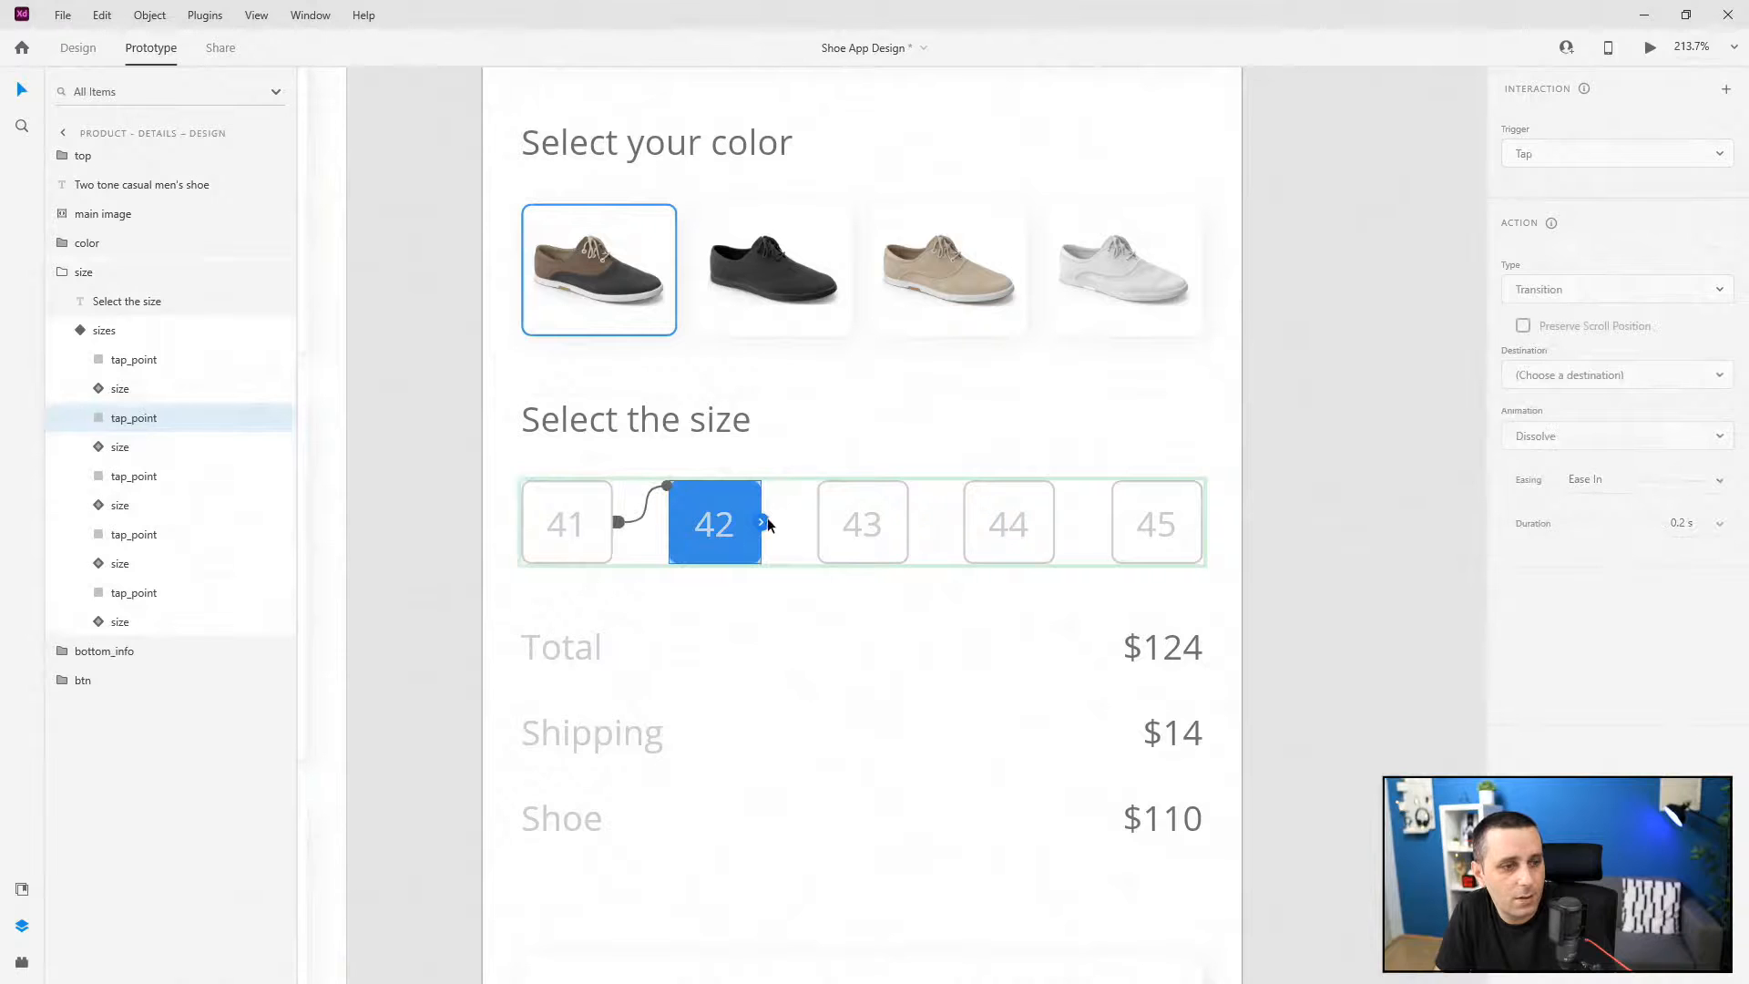
click(1540, 353)
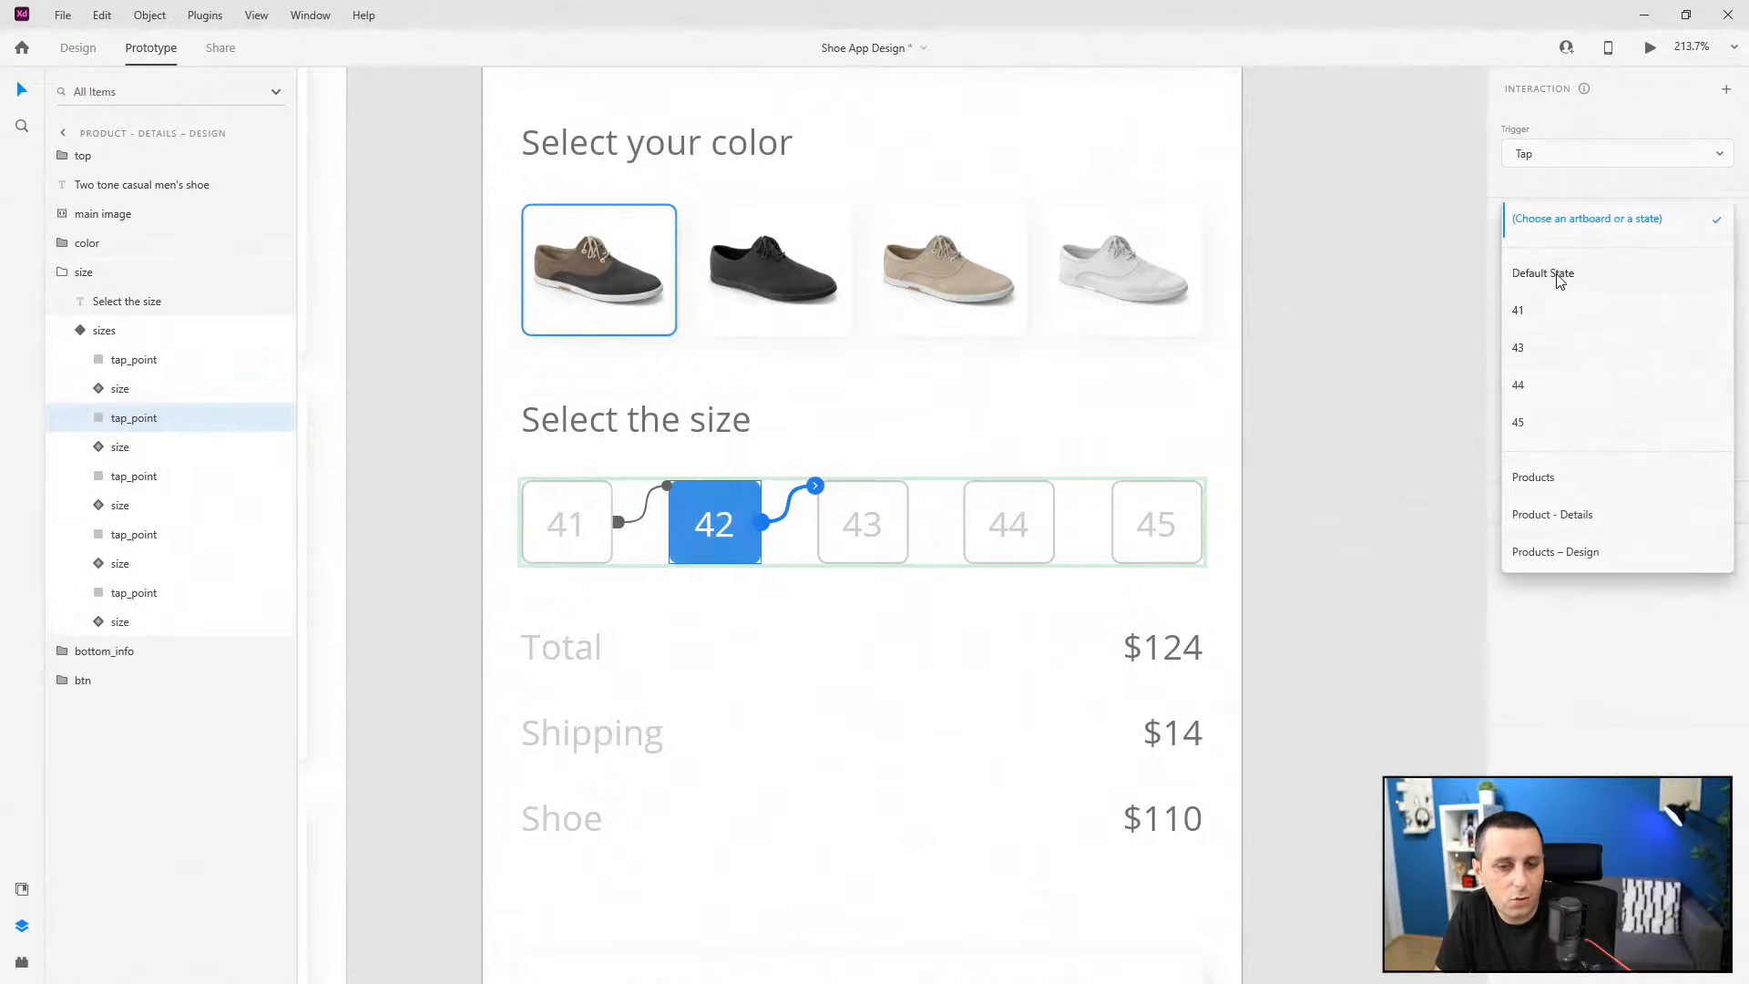
click(1556, 279)
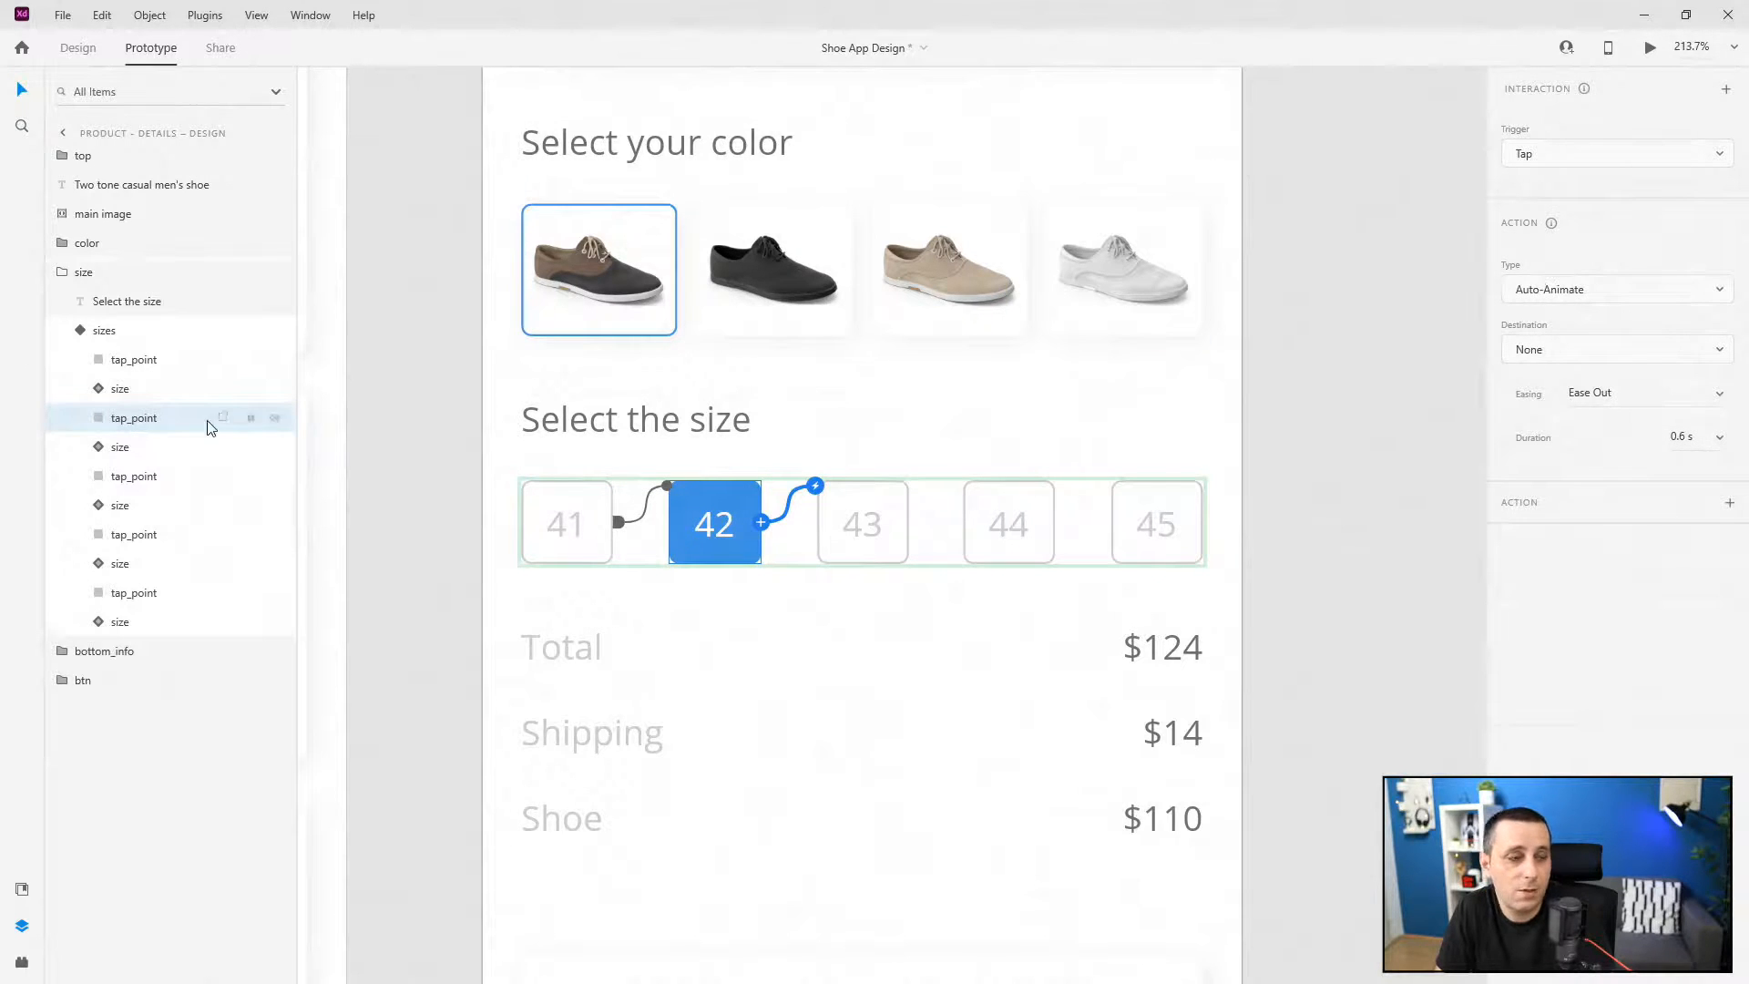
- In state 42, wire the size 43 tap_point to state 44 with an Auto-Animate Tap interaction
click(168, 476)
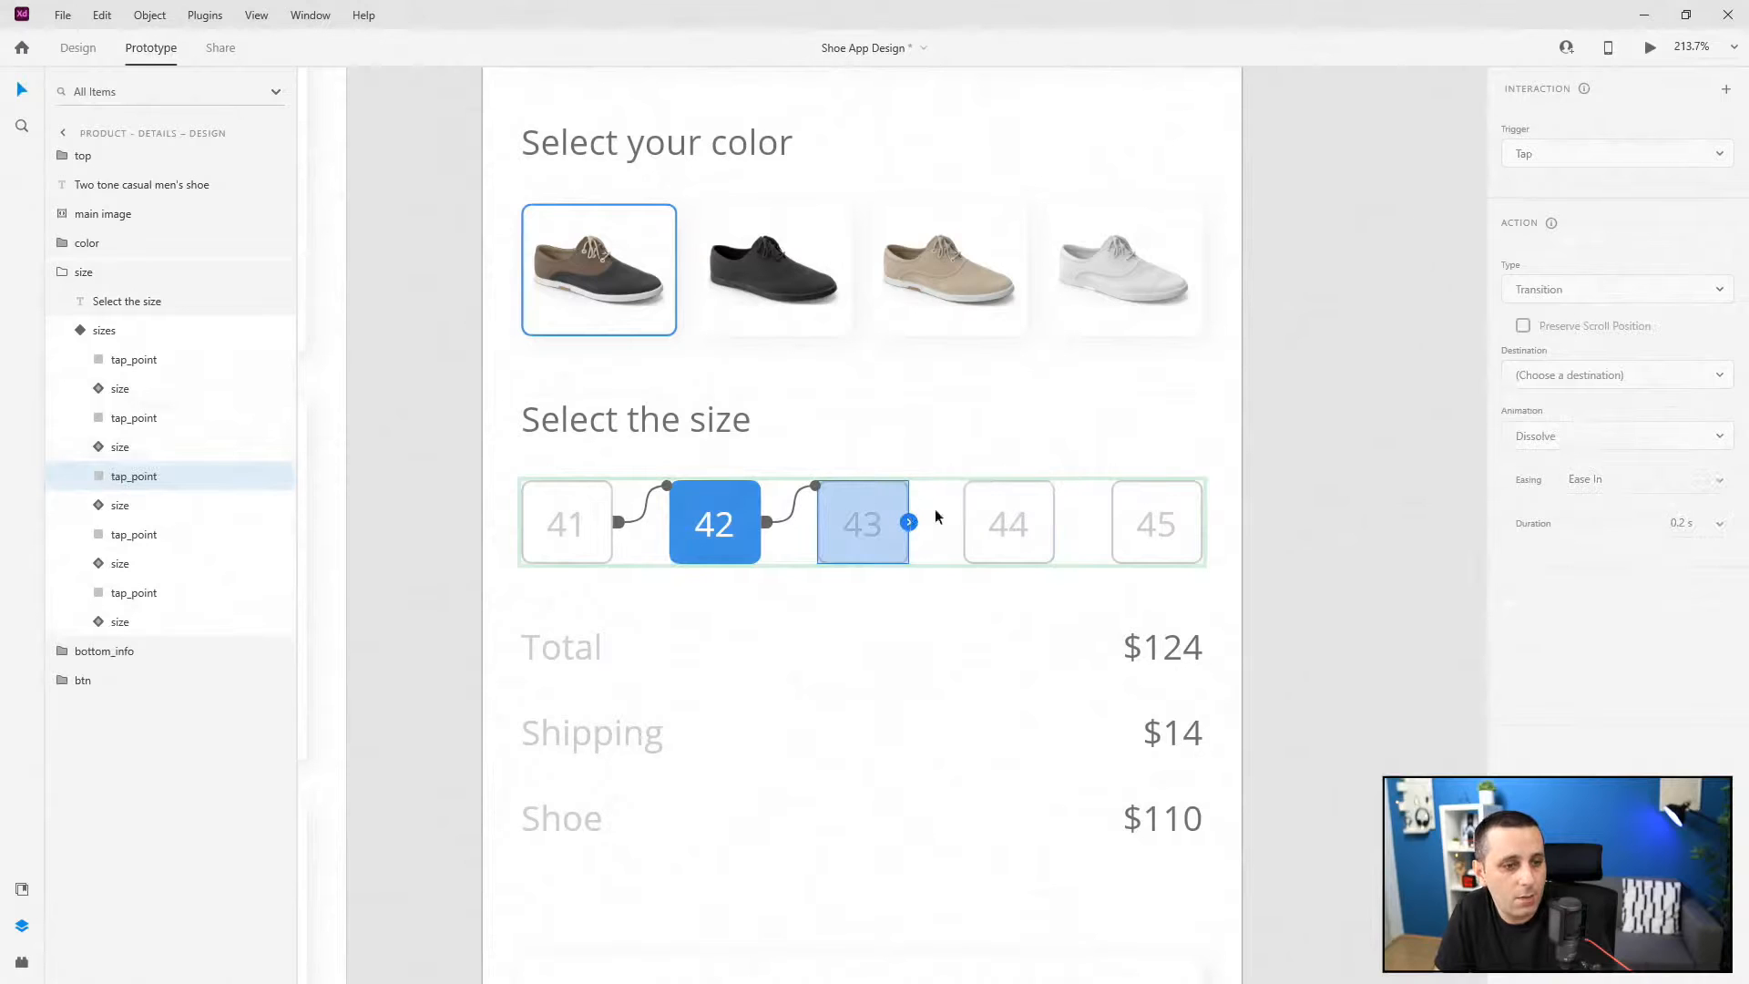
drag(909, 521, 964, 484)
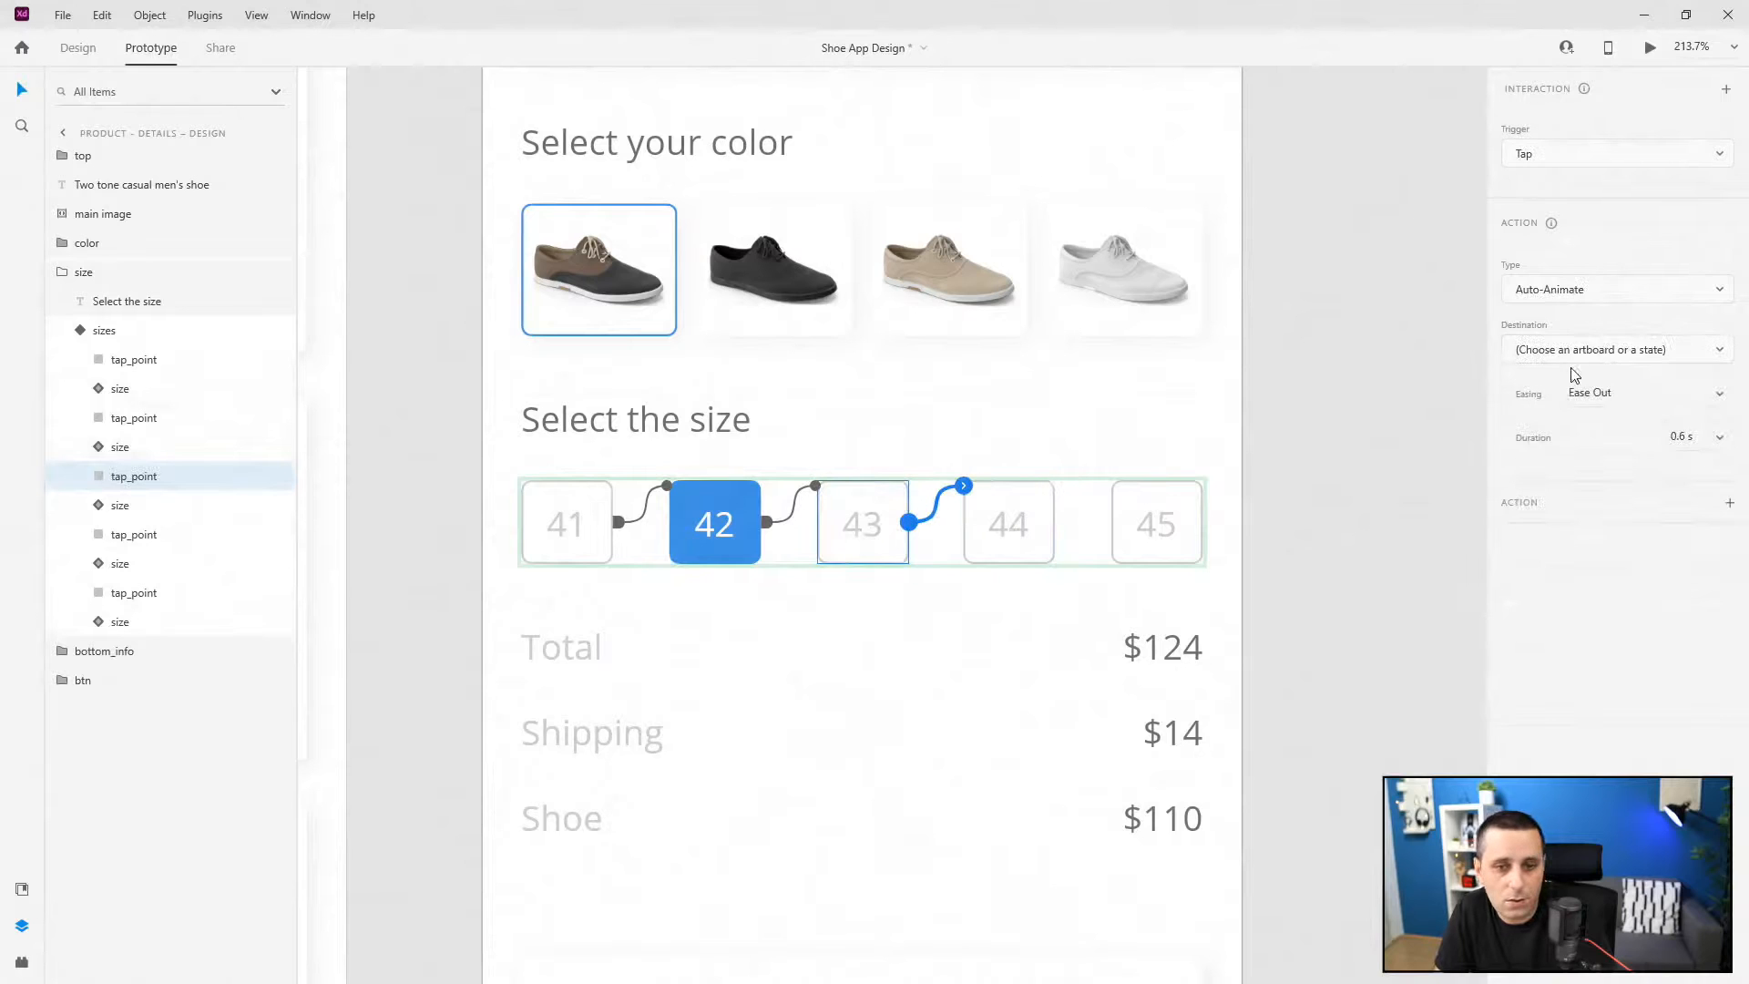
click(1587, 351)
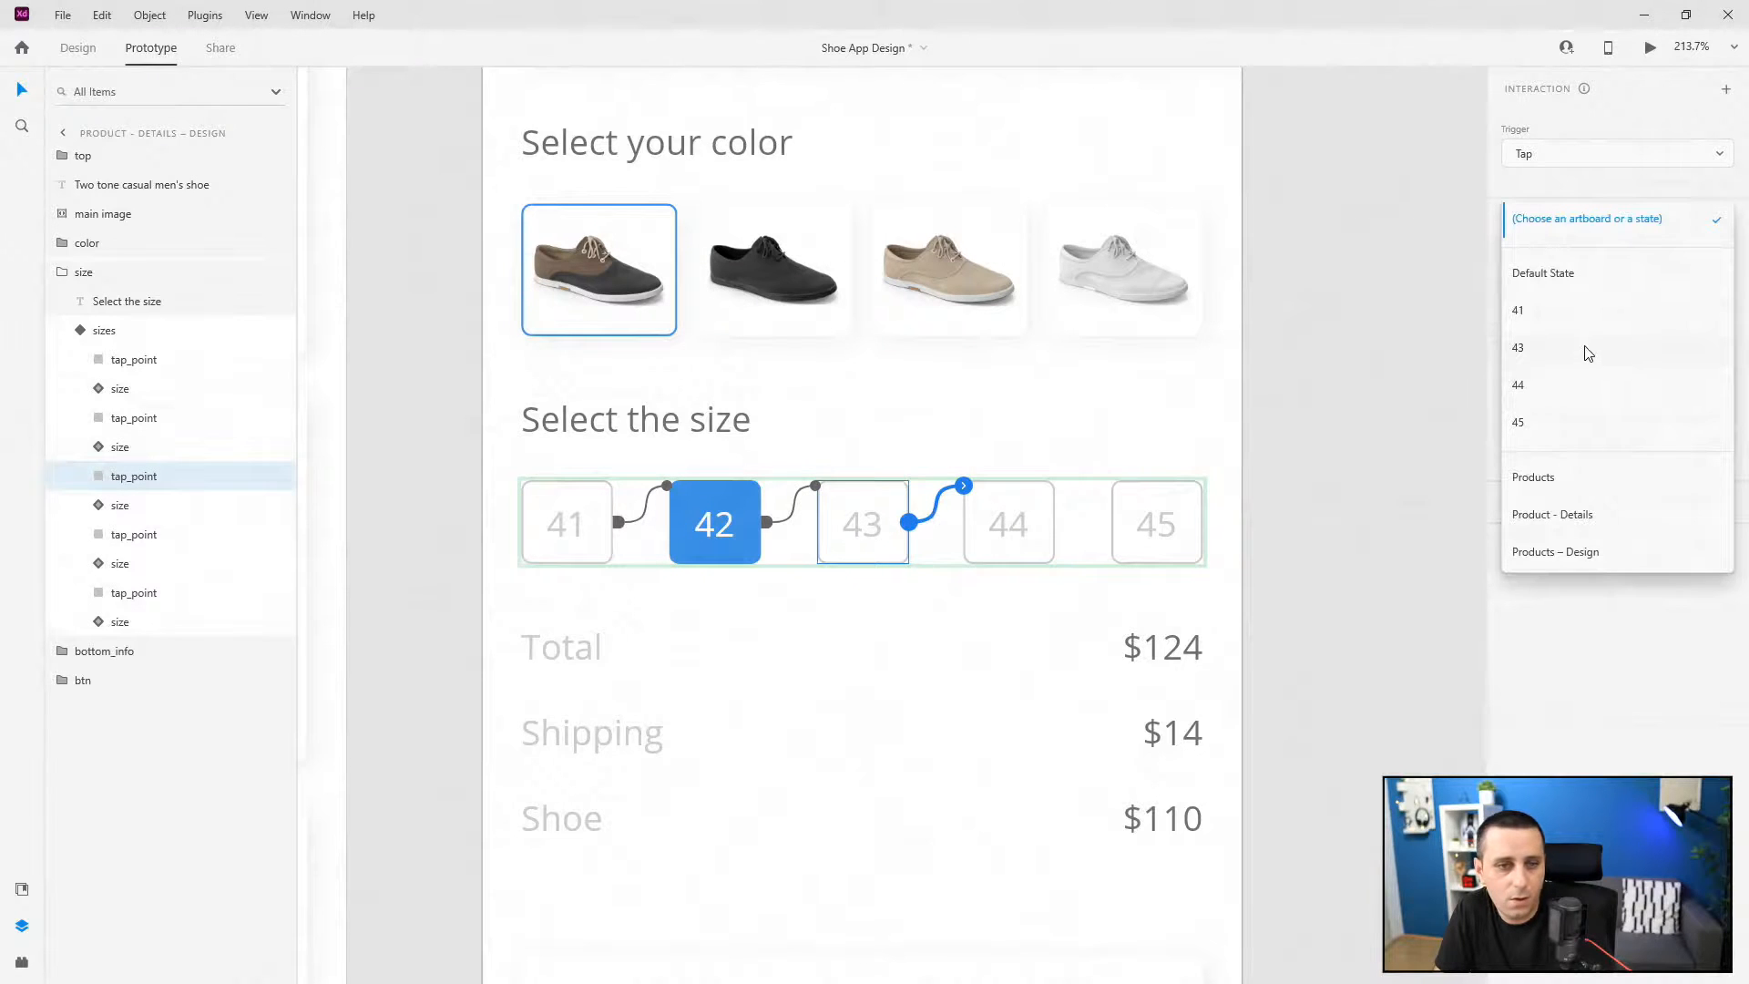
click(1585, 385)
- In state 42, wire the size 44 tap_point to state 45 with an Auto-Animate Tap interaction
click(155, 535)
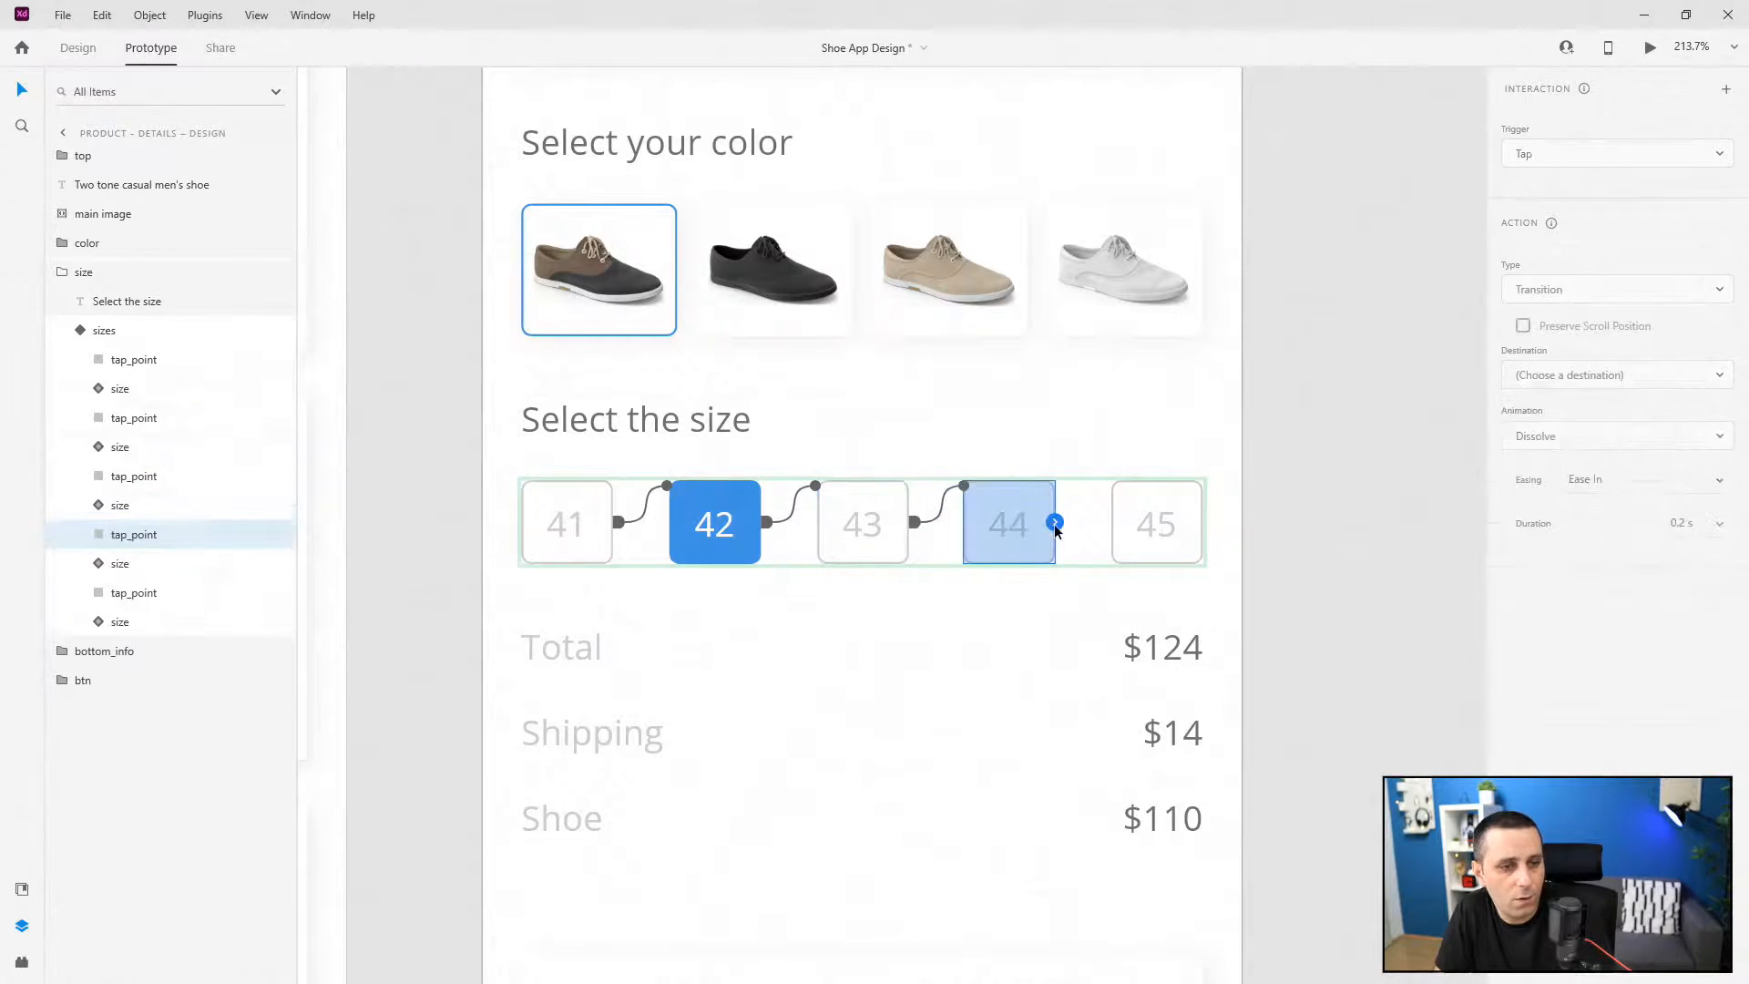
drag(1054, 521, 1108, 485)
click(1580, 357)
click(1551, 422)
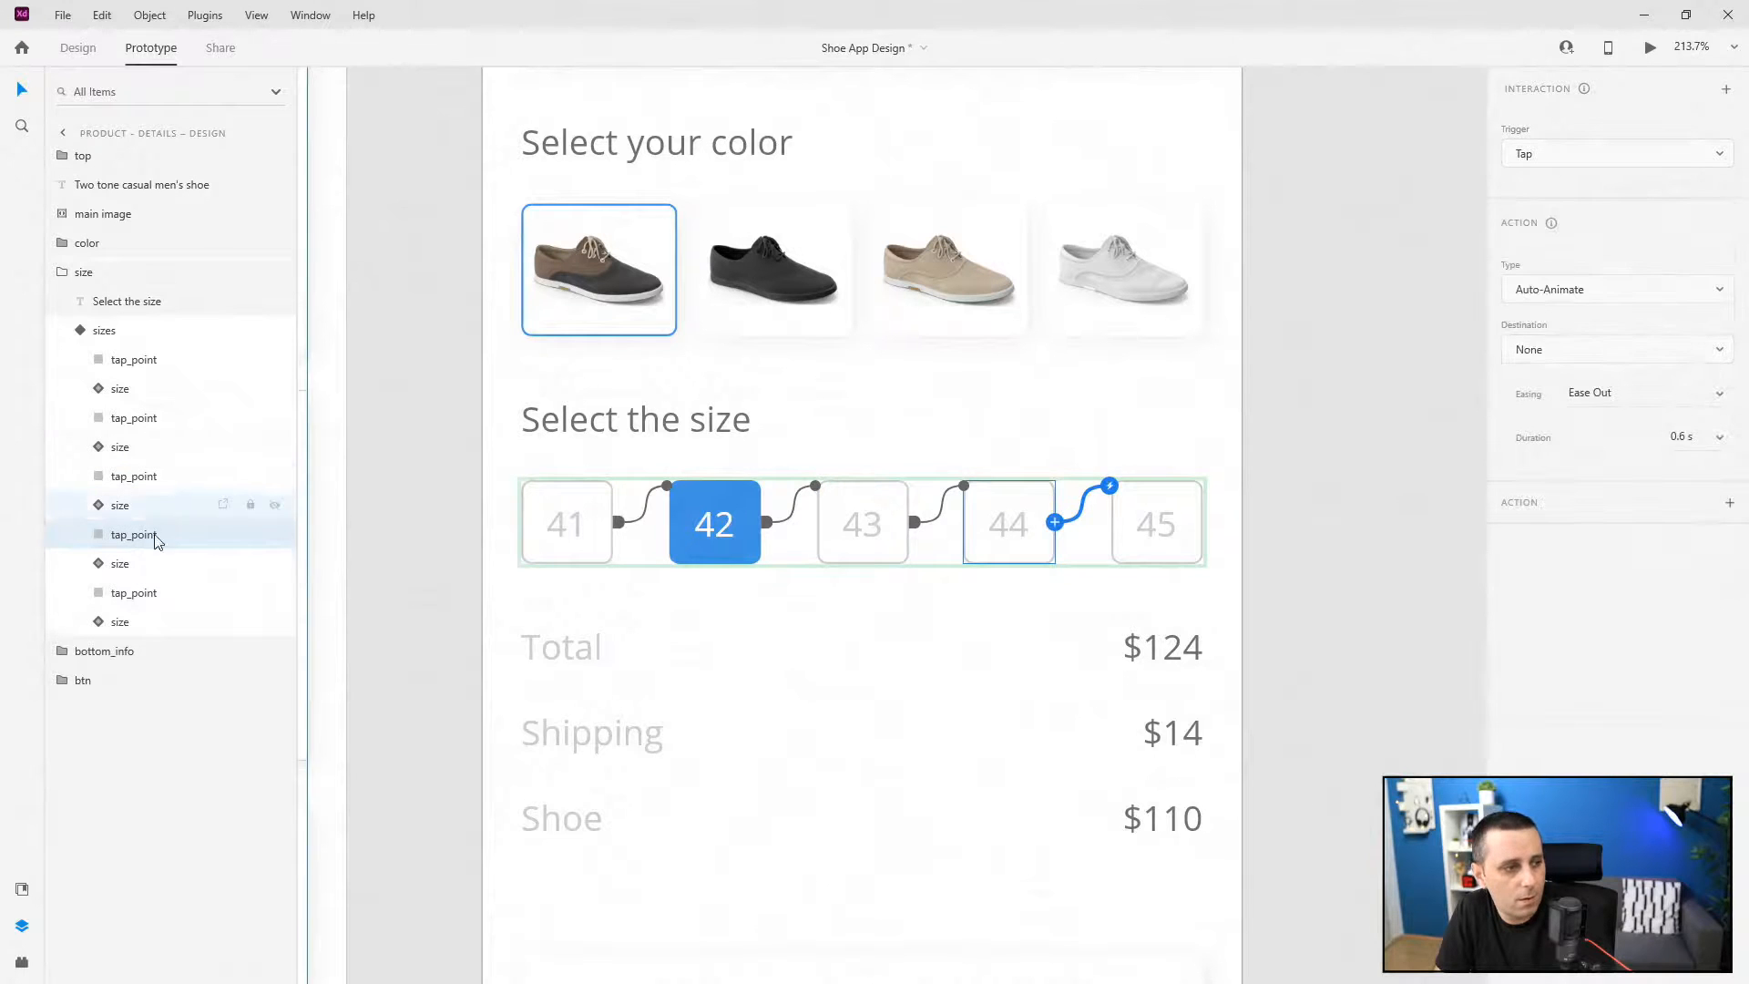
- In state 42, give the size 45 tap_point an Auto-Animate Tap interaction with a destination state
click(139, 592)
drag(1205, 527, 1256, 495)
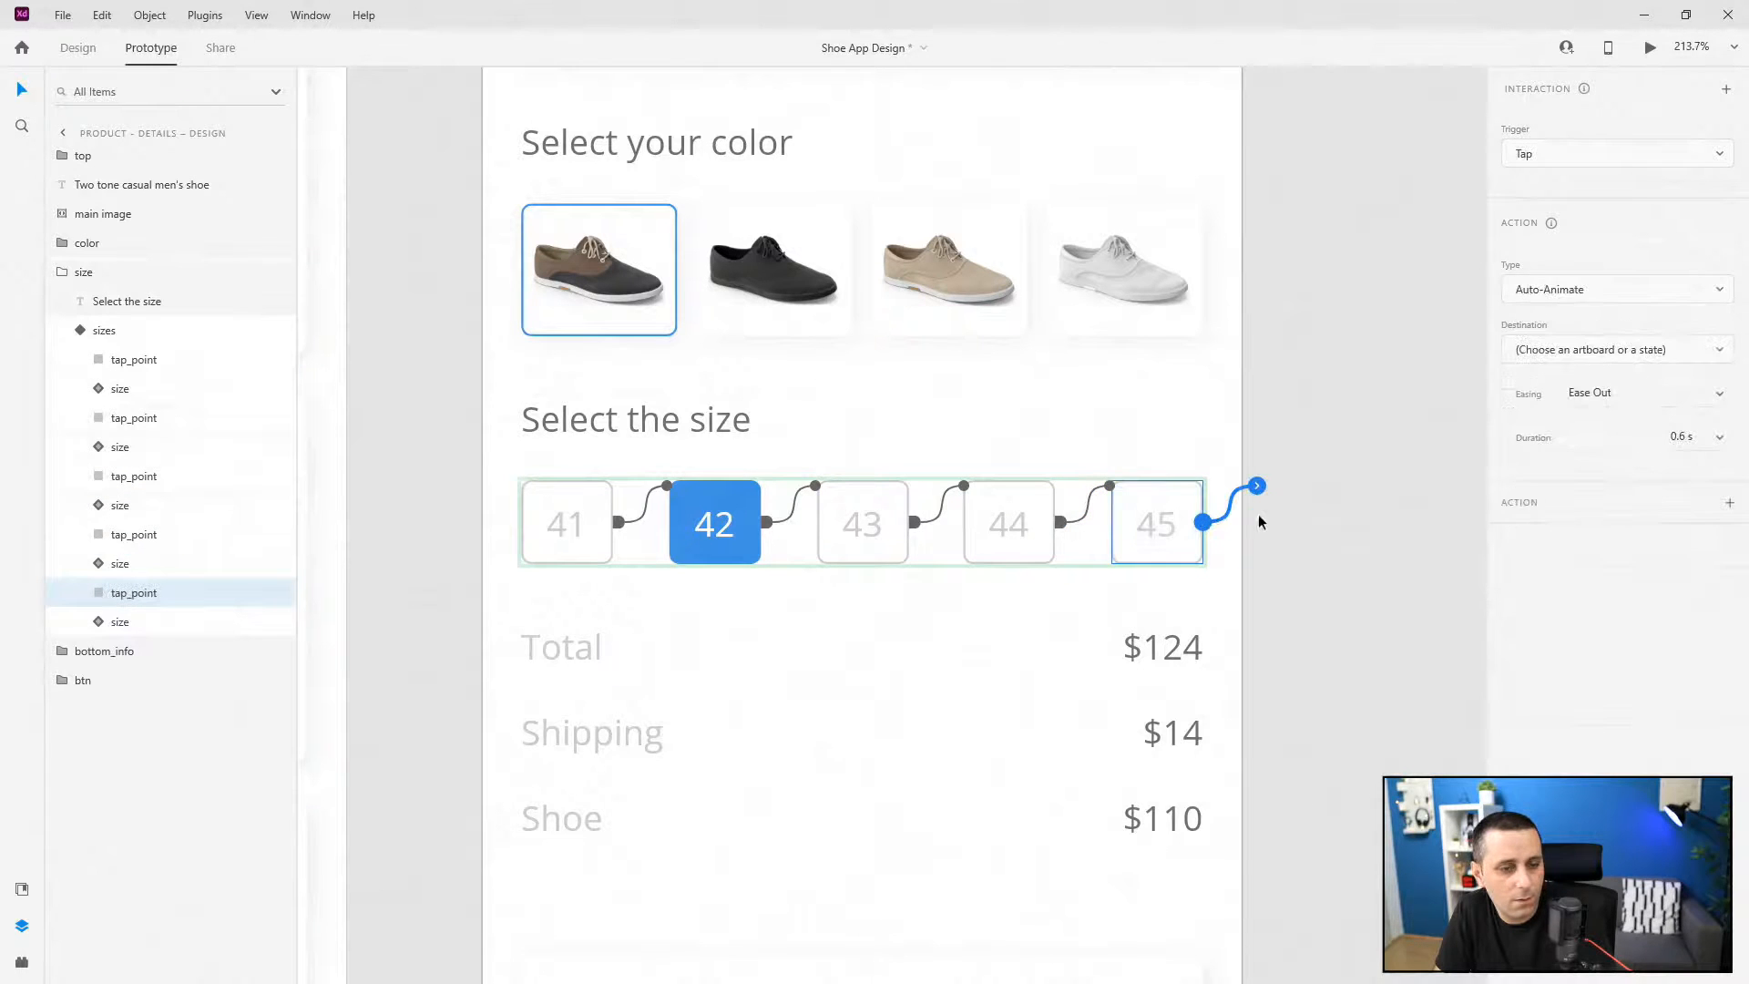
click(1603, 372)
- Switch the sizes component to state 43 and wire the size 41 tap_point to state 41 with an Auto-Animate Tap interaction
click(173, 330)
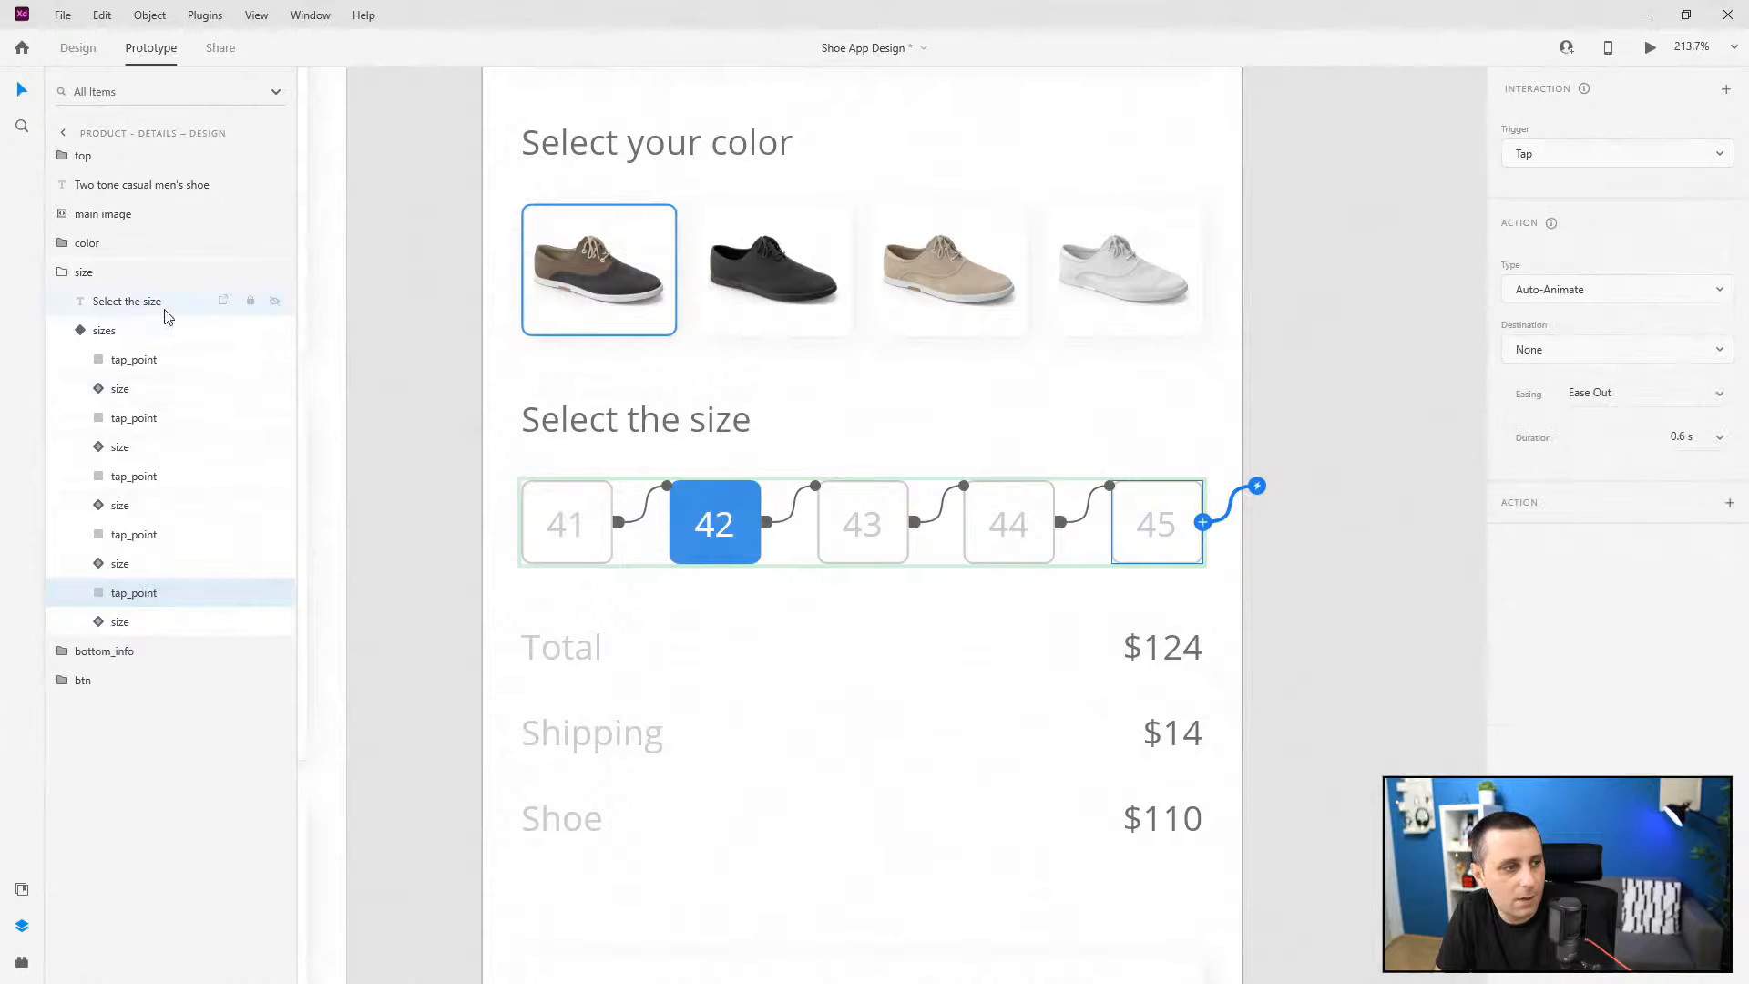
click(78, 330)
scroll(1581, 178, down, 1)
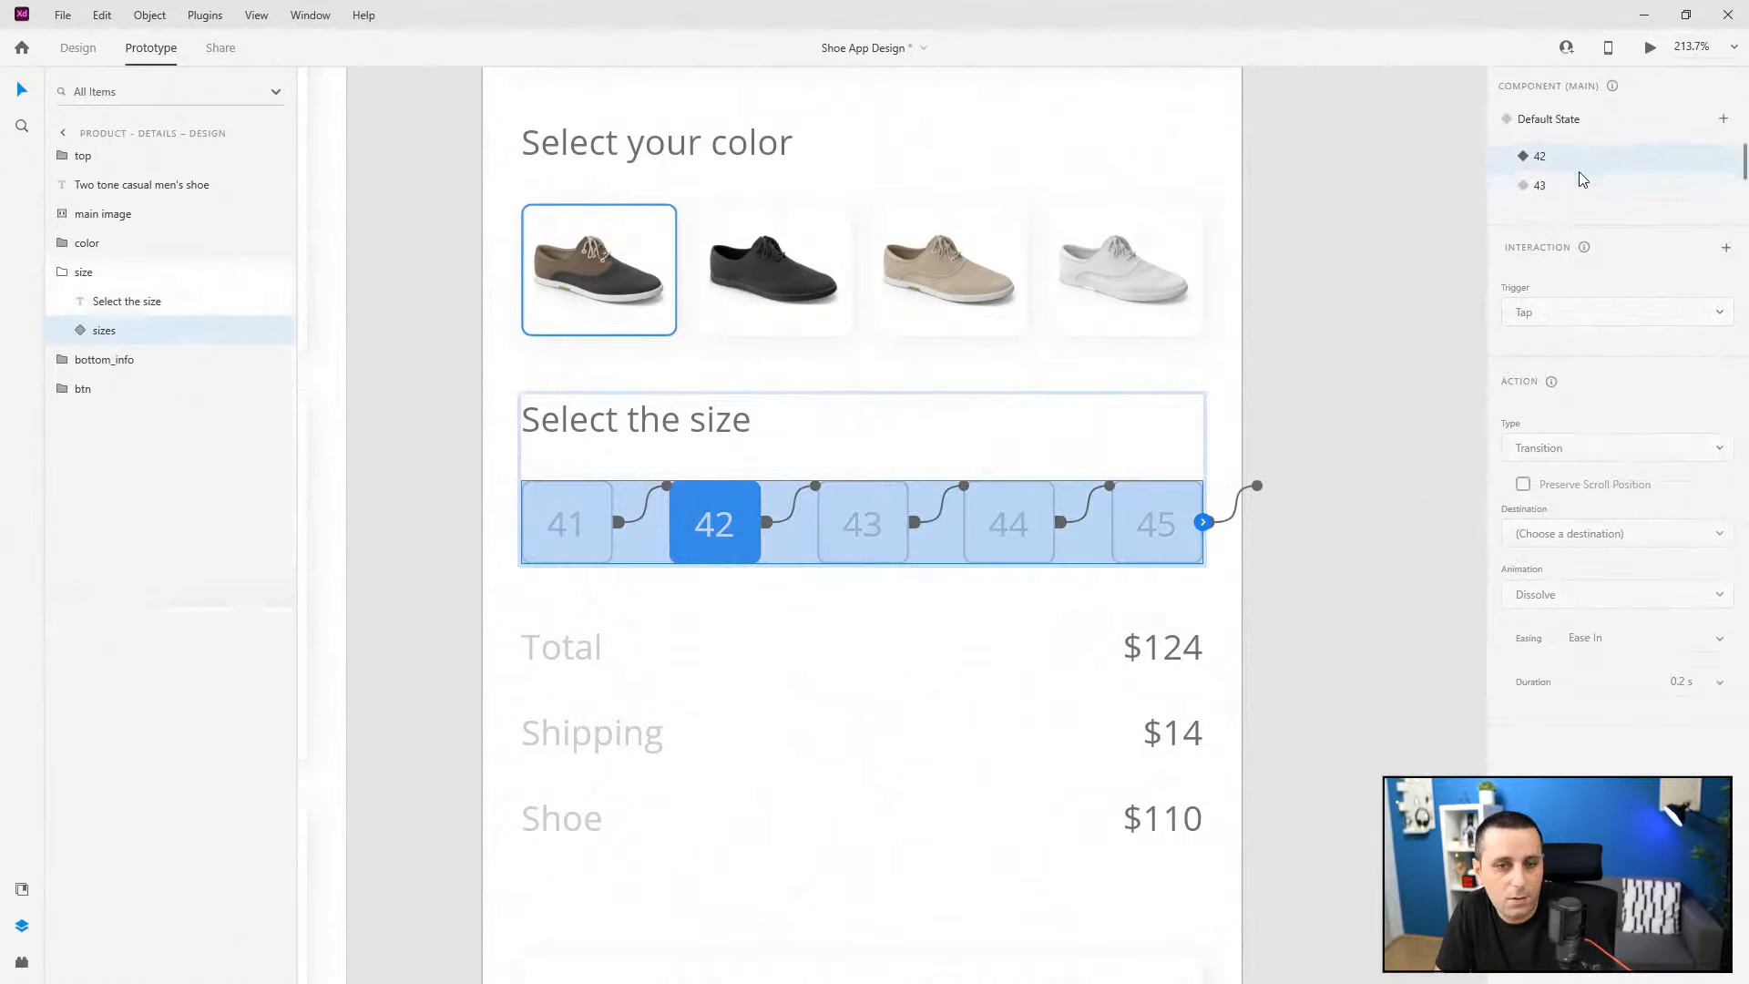
click(1580, 178)
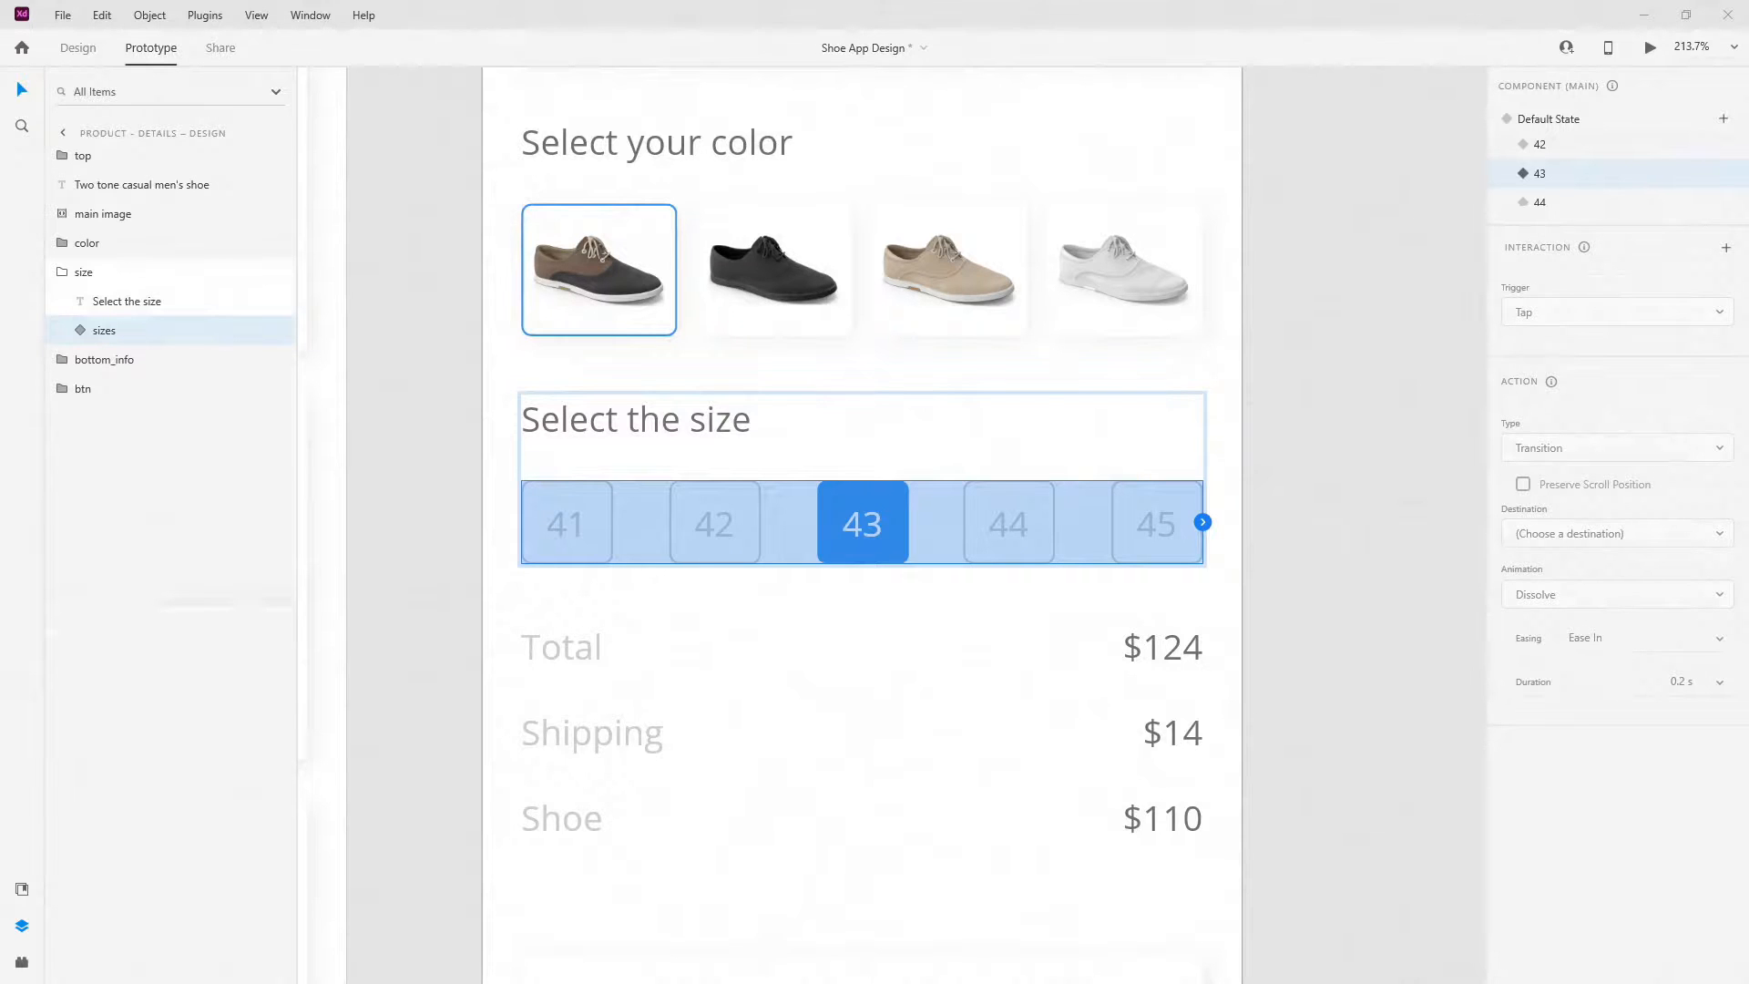
click(76, 331)
double_click(597, 524)
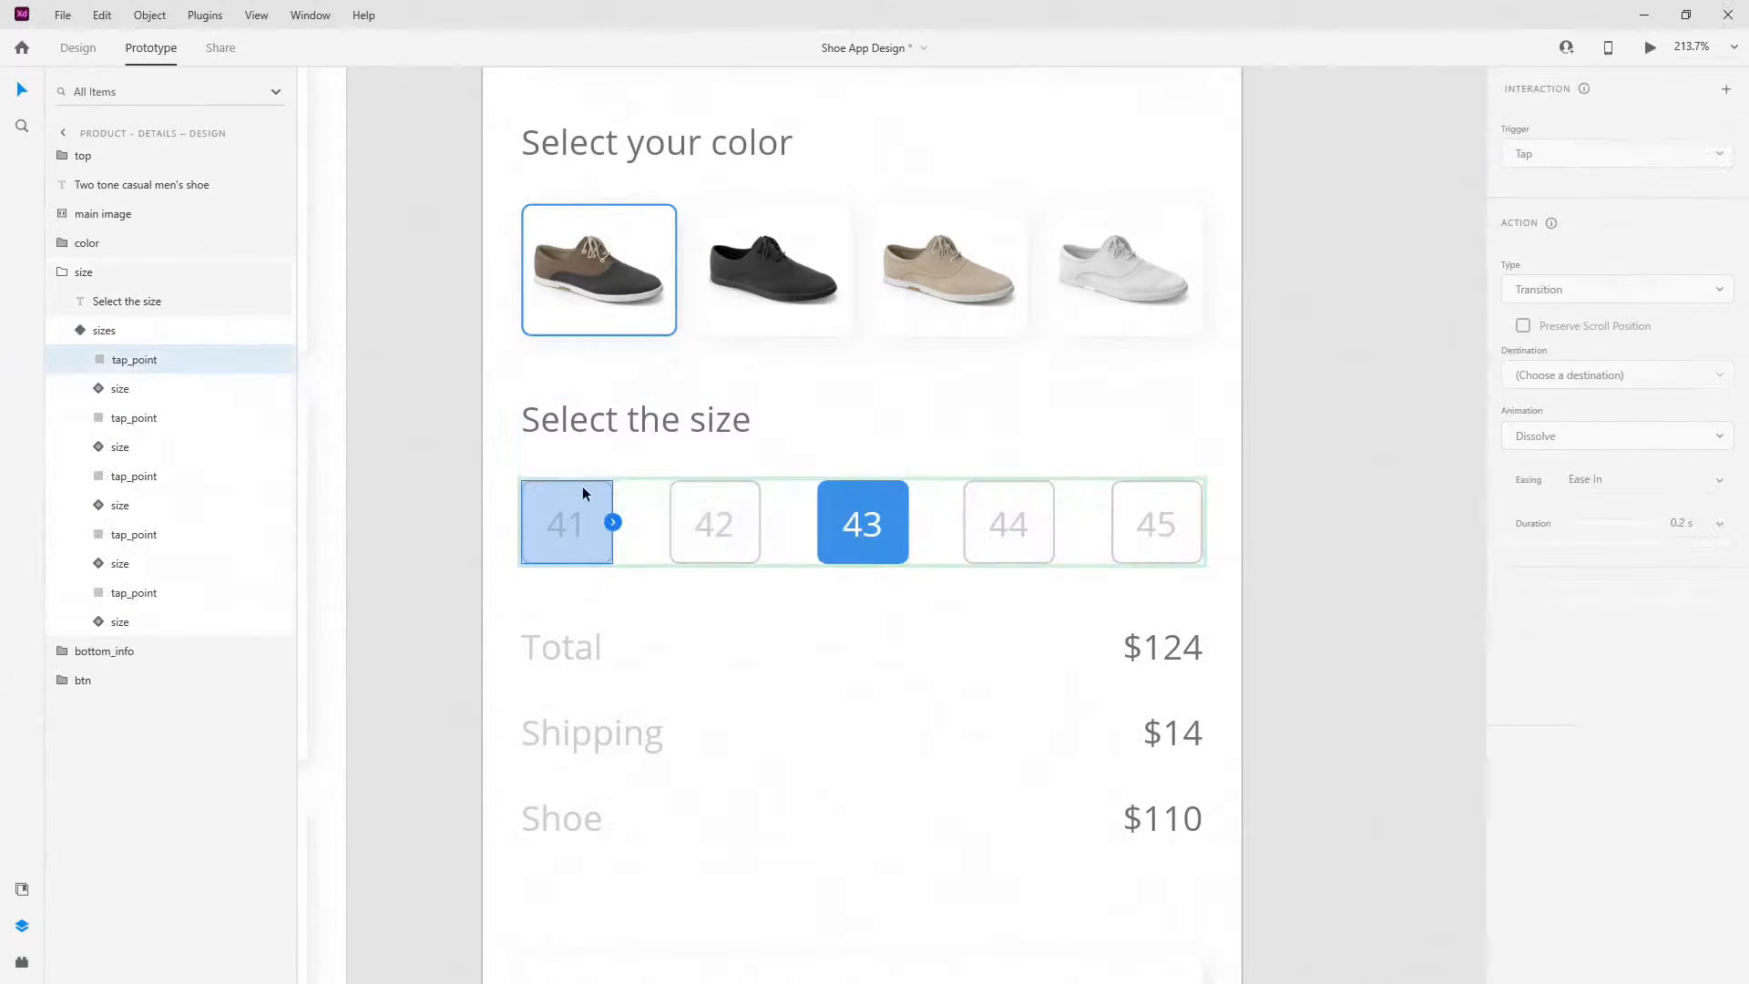
click(613, 523)
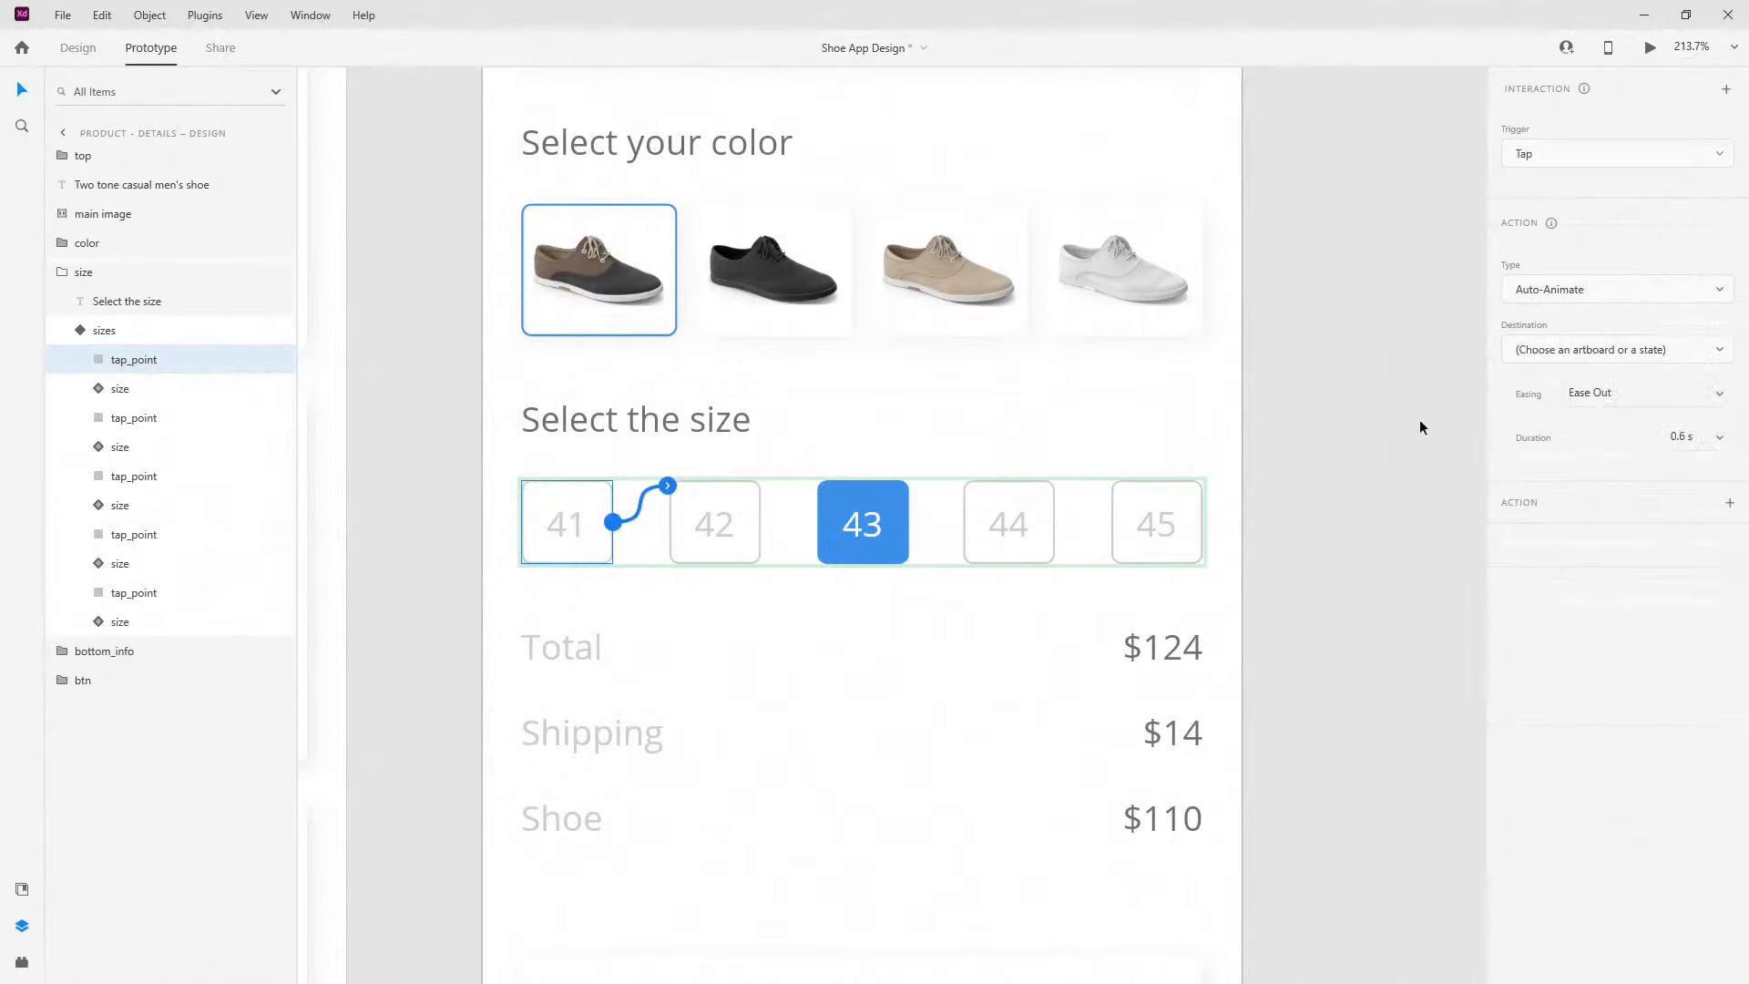
click(1571, 358)
click(1560, 309)
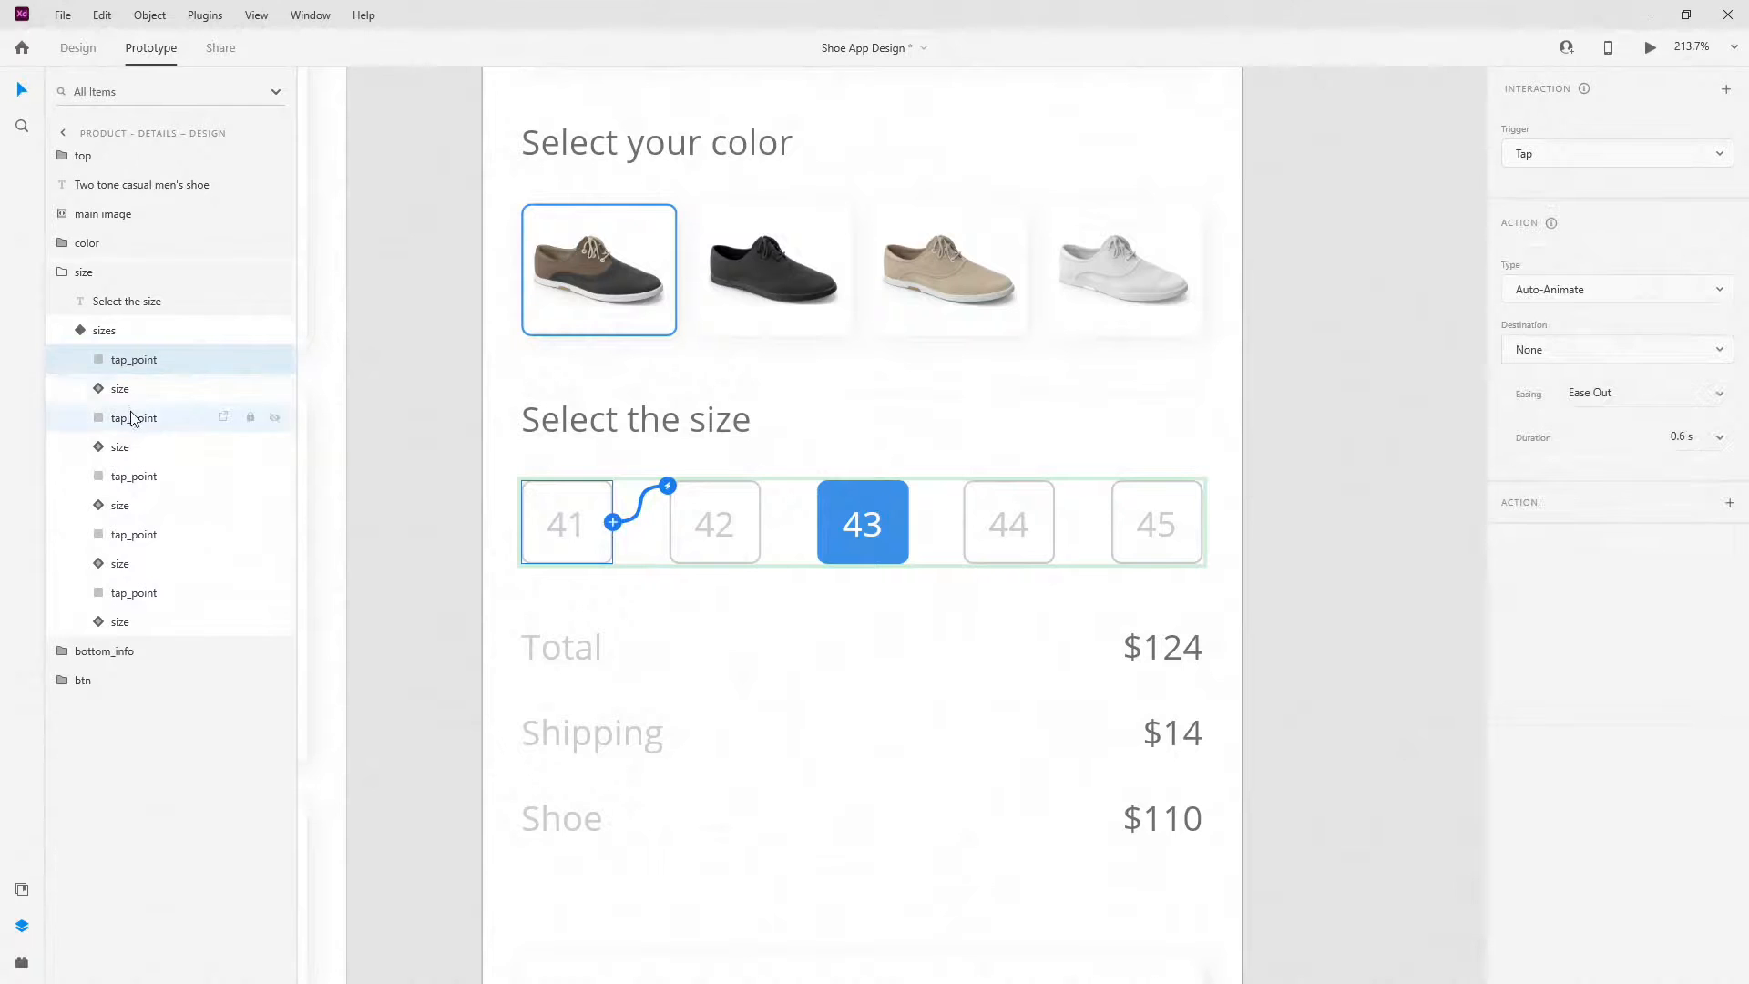
- In state 43, wire the size 42 tap_point to state 42 with an Auto-Animate Tap interaction
click(136, 417)
click(760, 523)
click(1546, 357)
click(1550, 339)
- In state 43, wire the size 43 tap_point to the Default State with an Auto-Animate Tap interaction
click(195, 475)
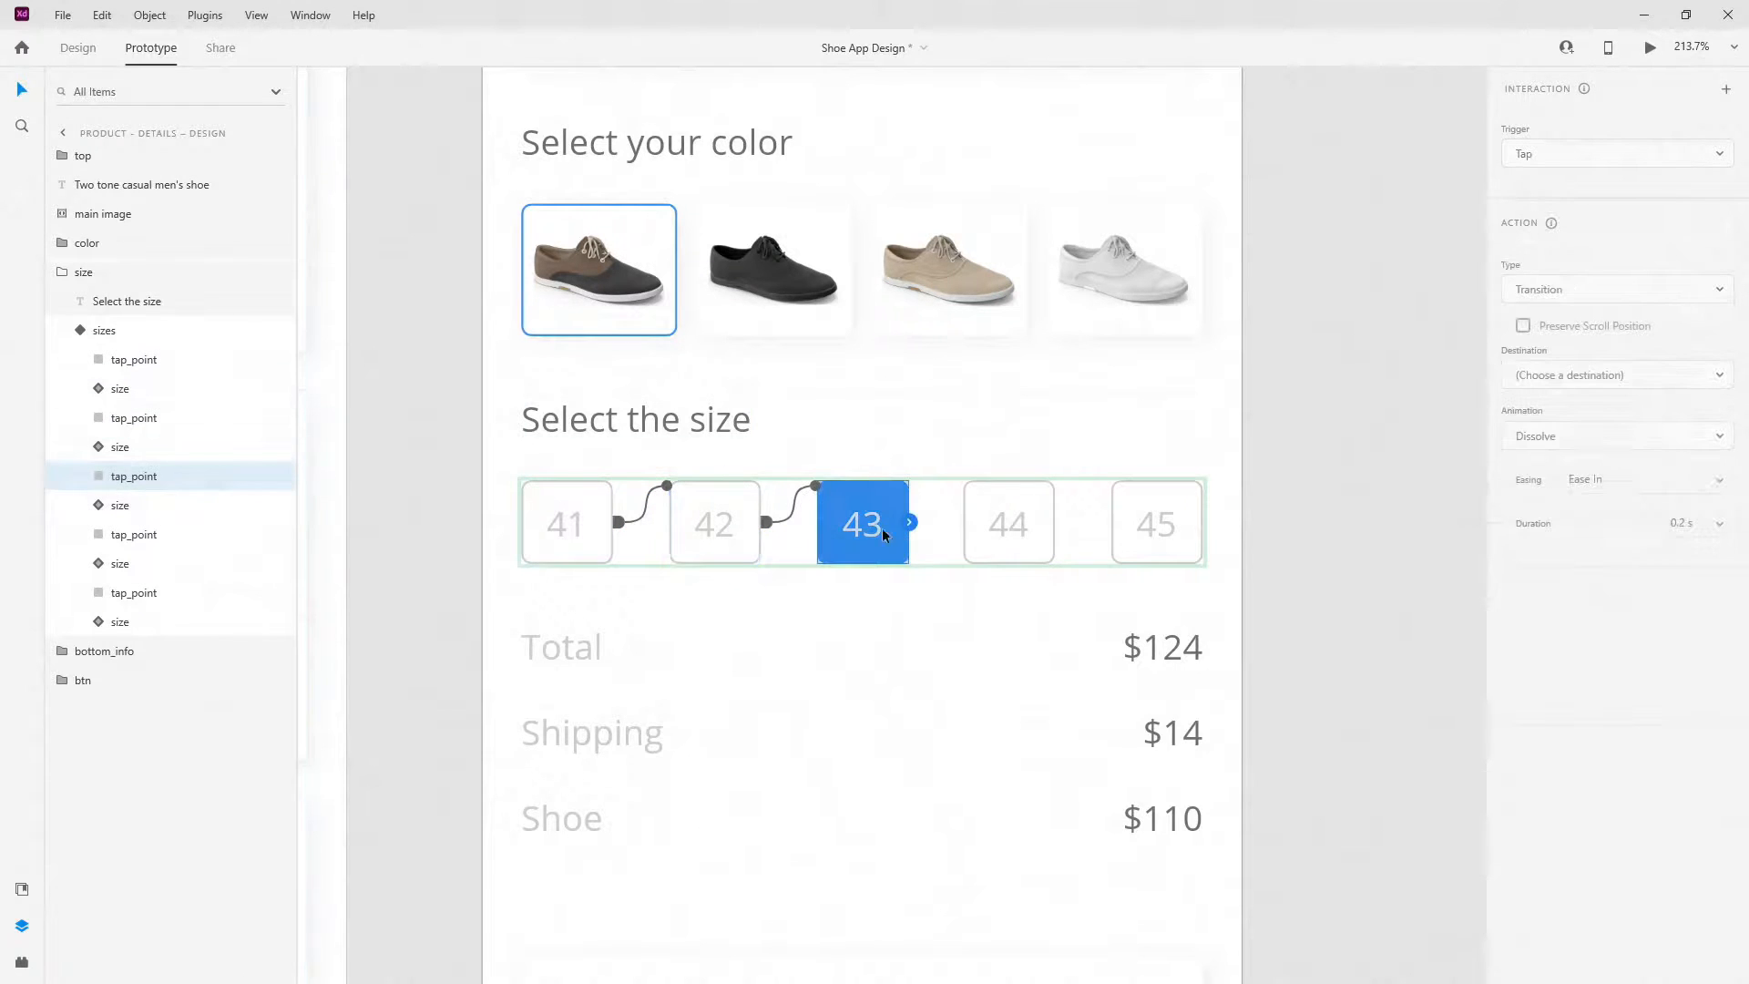
drag(907, 523, 969, 508)
click(1535, 357)
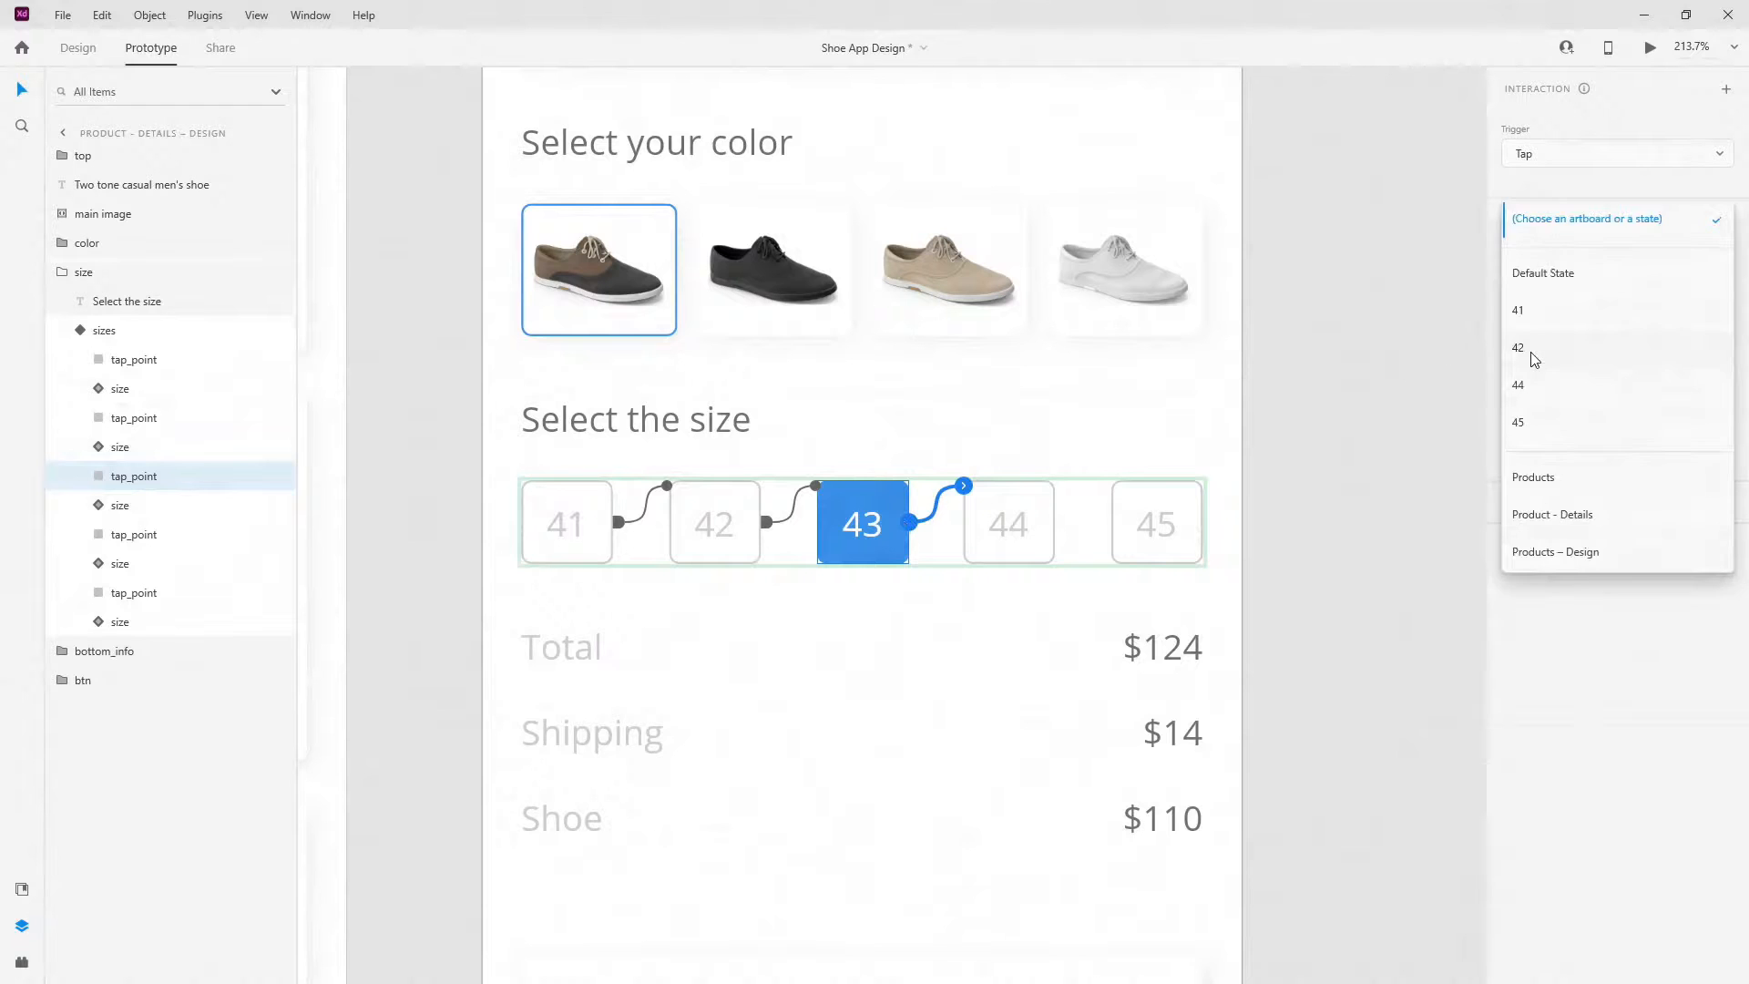
click(1542, 290)
- In state 43, wire the size 44 tap_point to state 44 with an Auto-Animate Tap interaction
click(218, 534)
drag(1055, 521, 1120, 510)
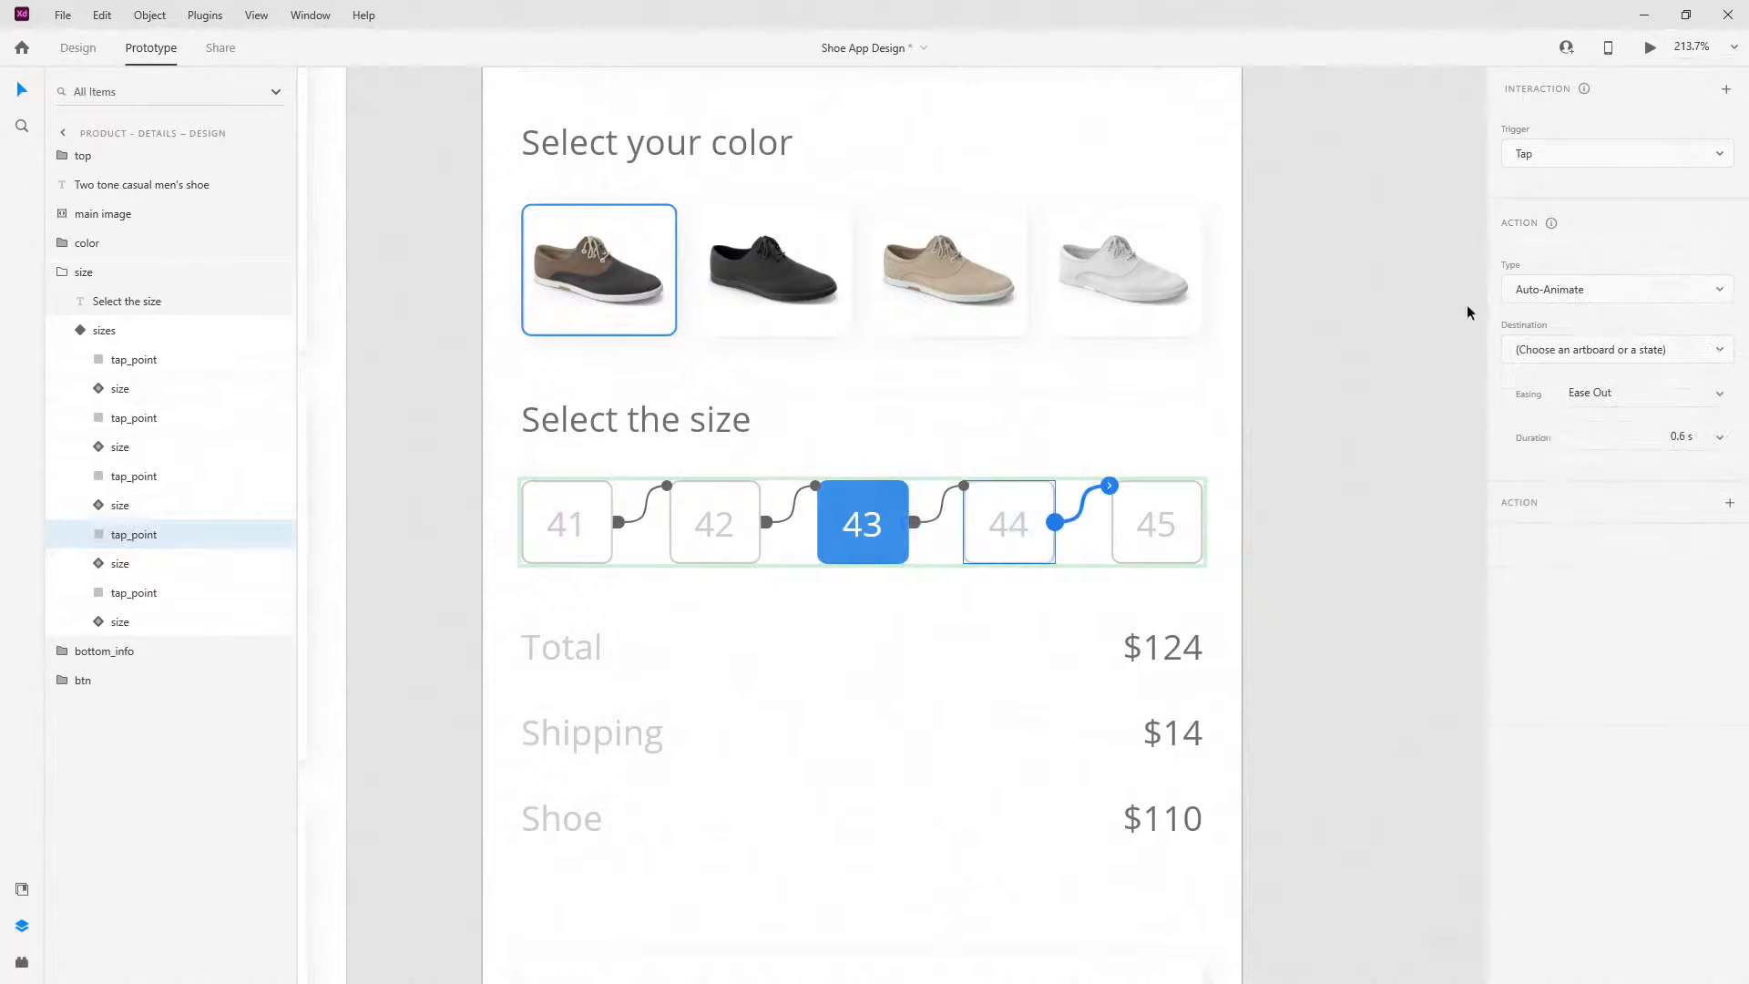
click(1549, 353)
click(1546, 386)
- In state 43, wire the size 45 tap_point to state 45 with an Auto-Animate Tap interaction
click(192, 590)
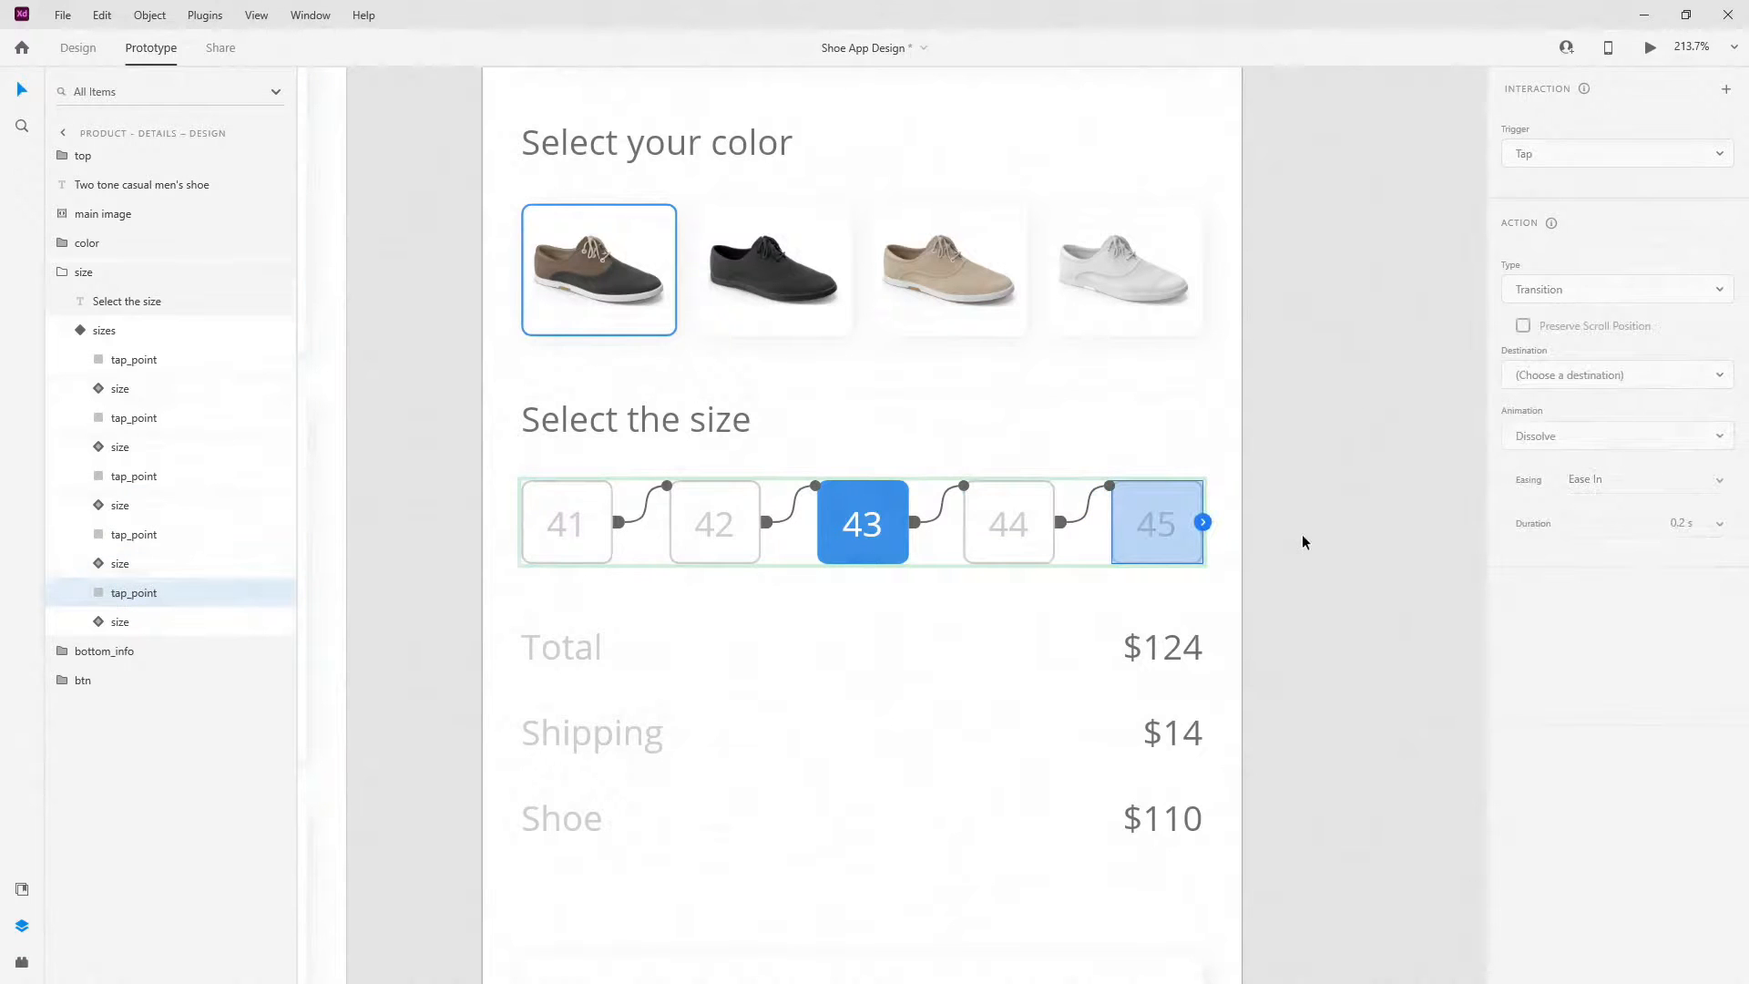
drag(1204, 524, 1256, 486)
click(1561, 349)
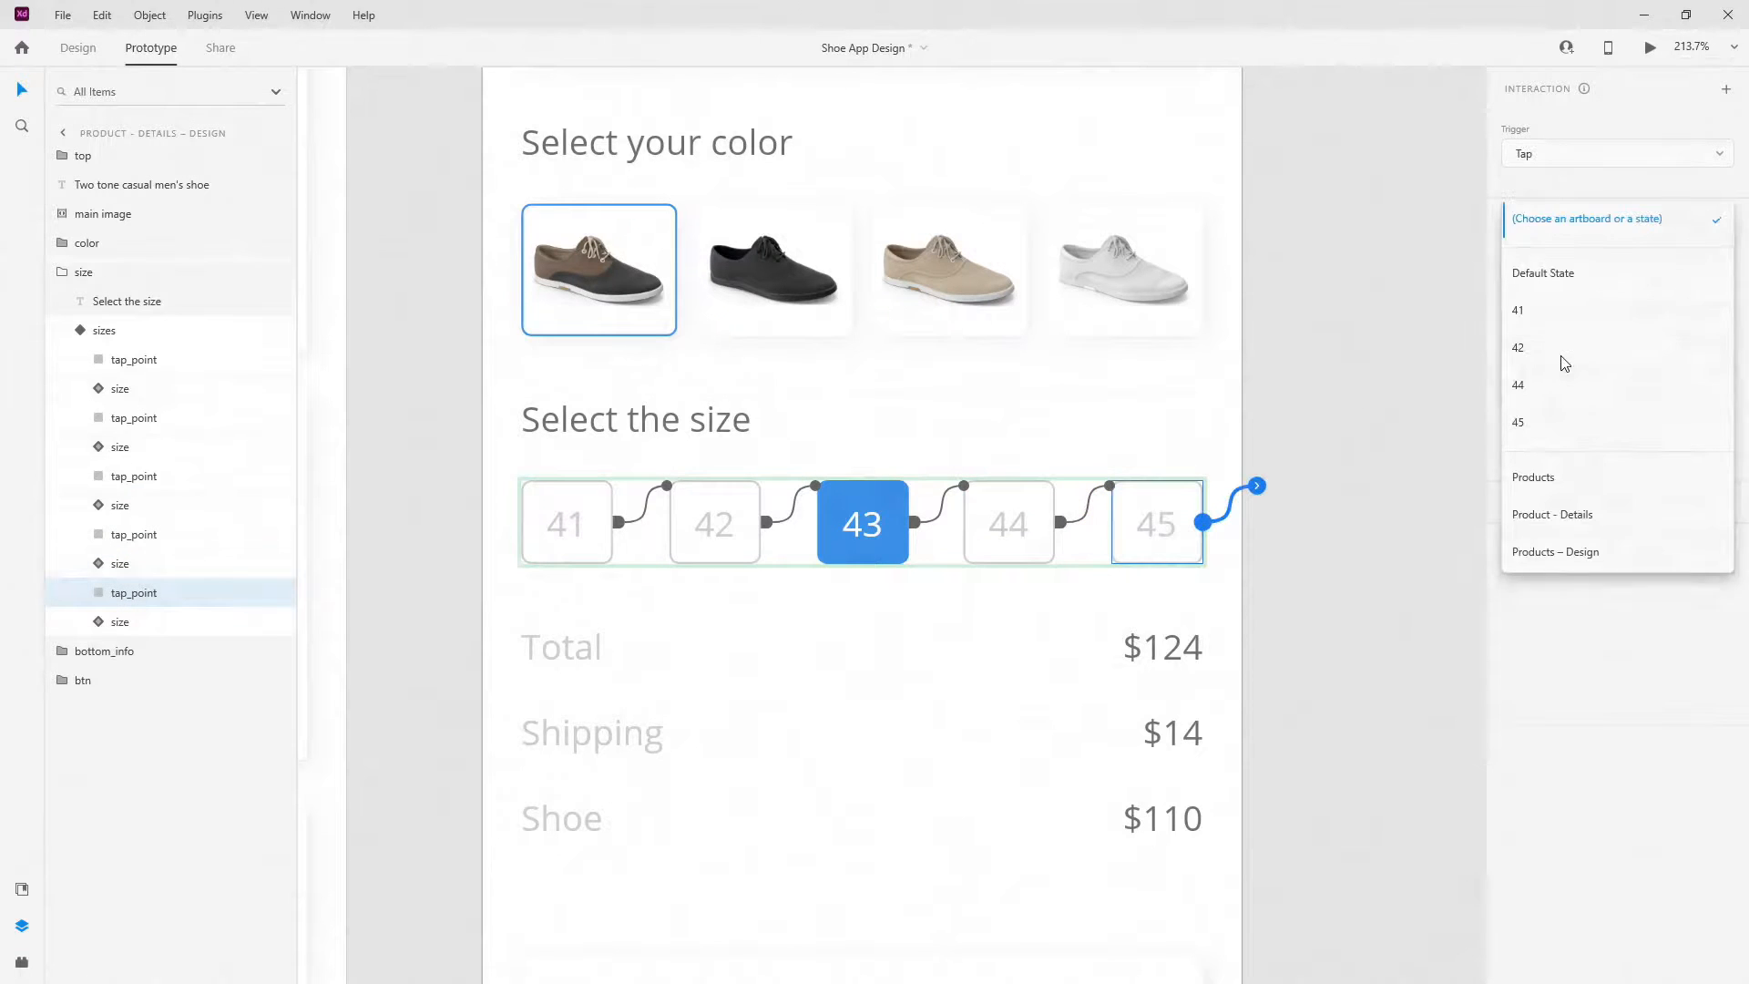
click(1529, 429)
- Switch the sizes component to state 44 and wire the size 41 tap_point to state 41 with an Auto-Animate Tap interaction
click(79, 333)
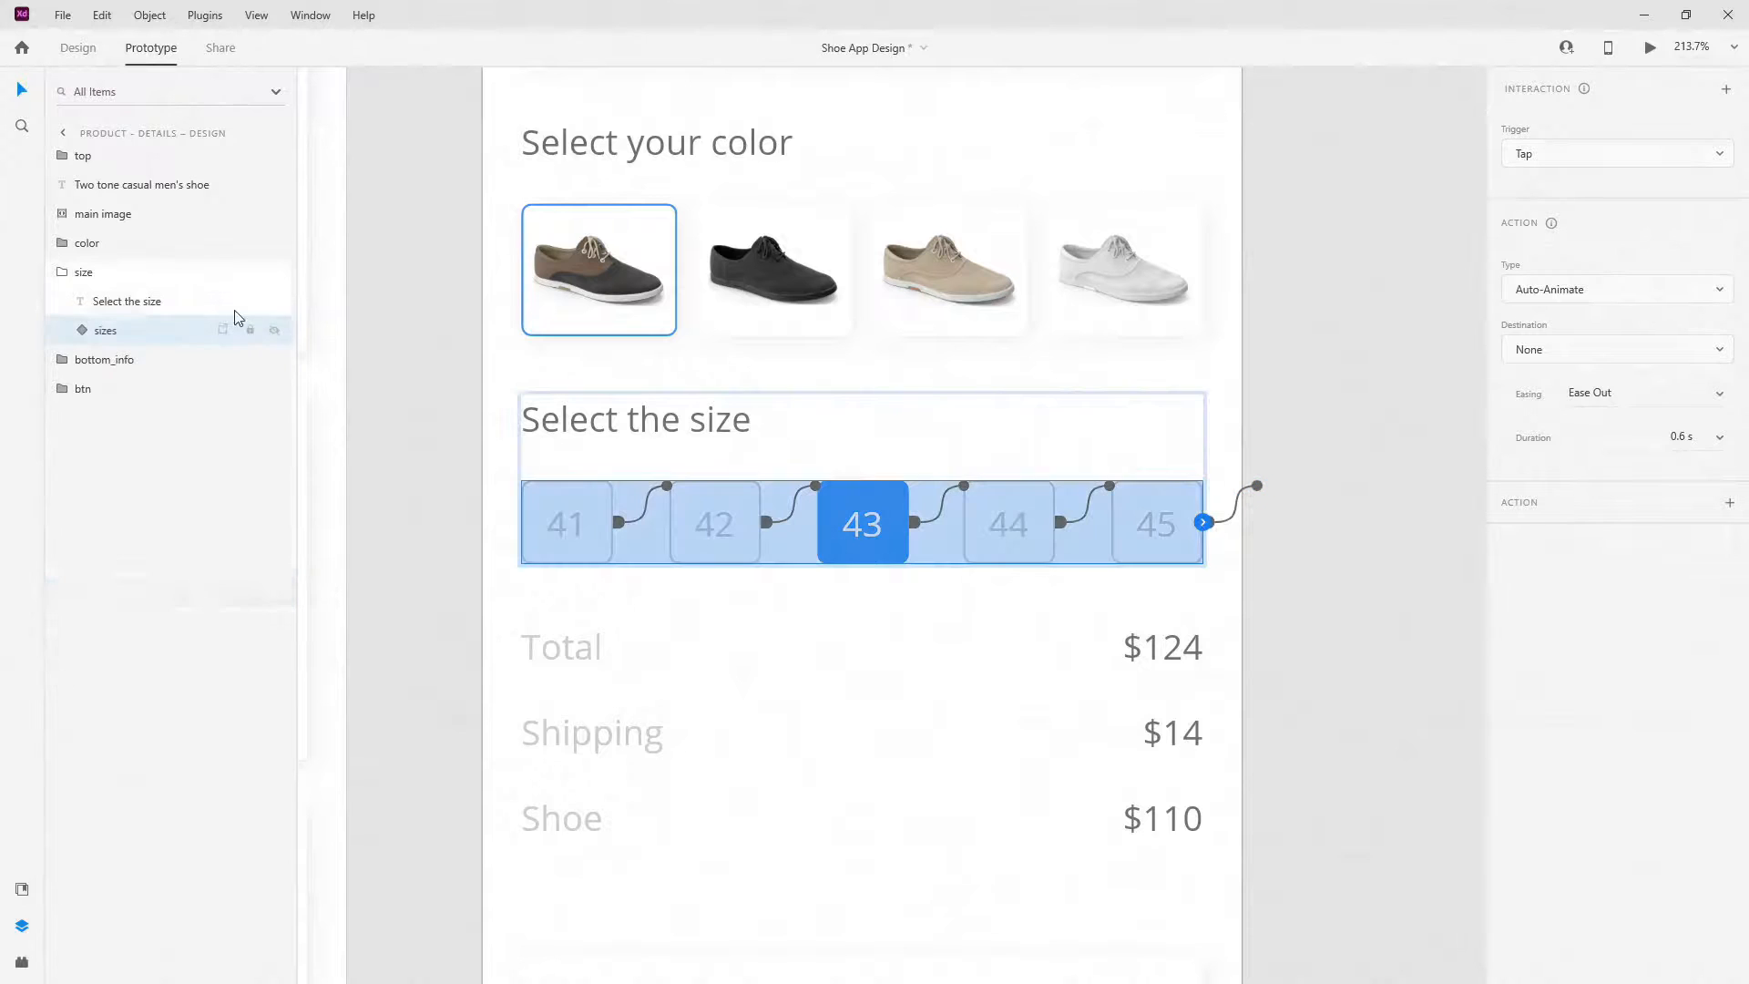
scroll(1594, 187, down, 2)
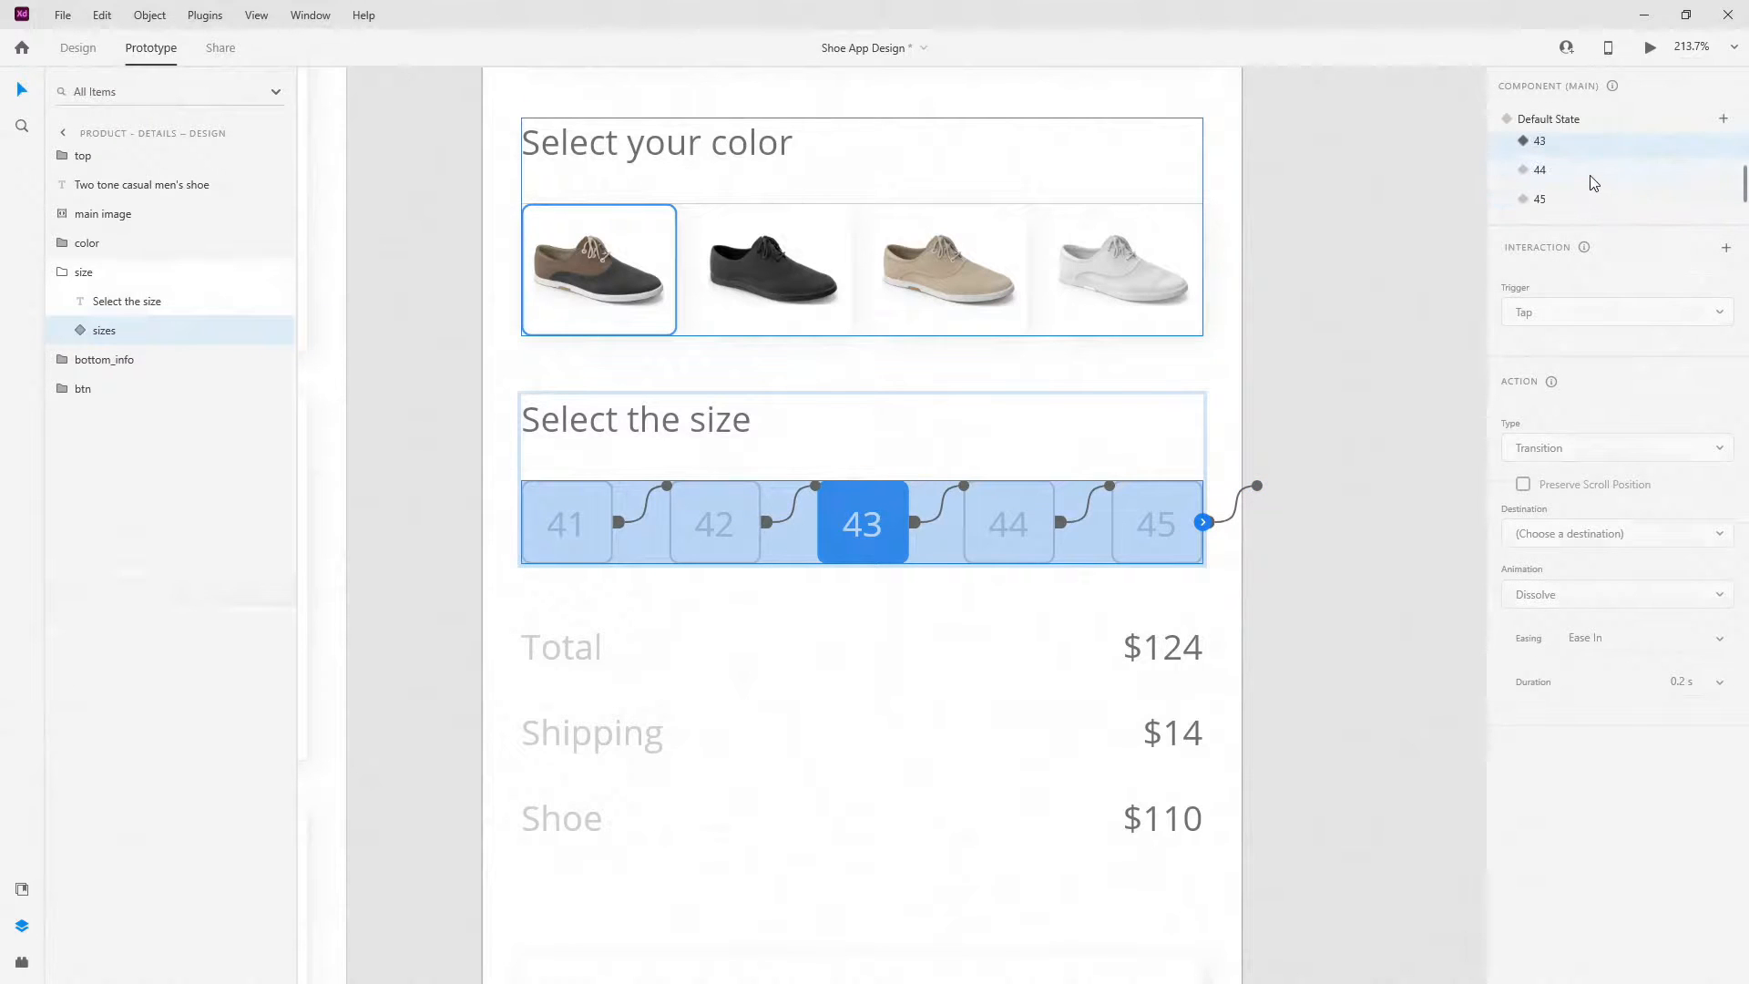
click(1594, 173)
click(80, 330)
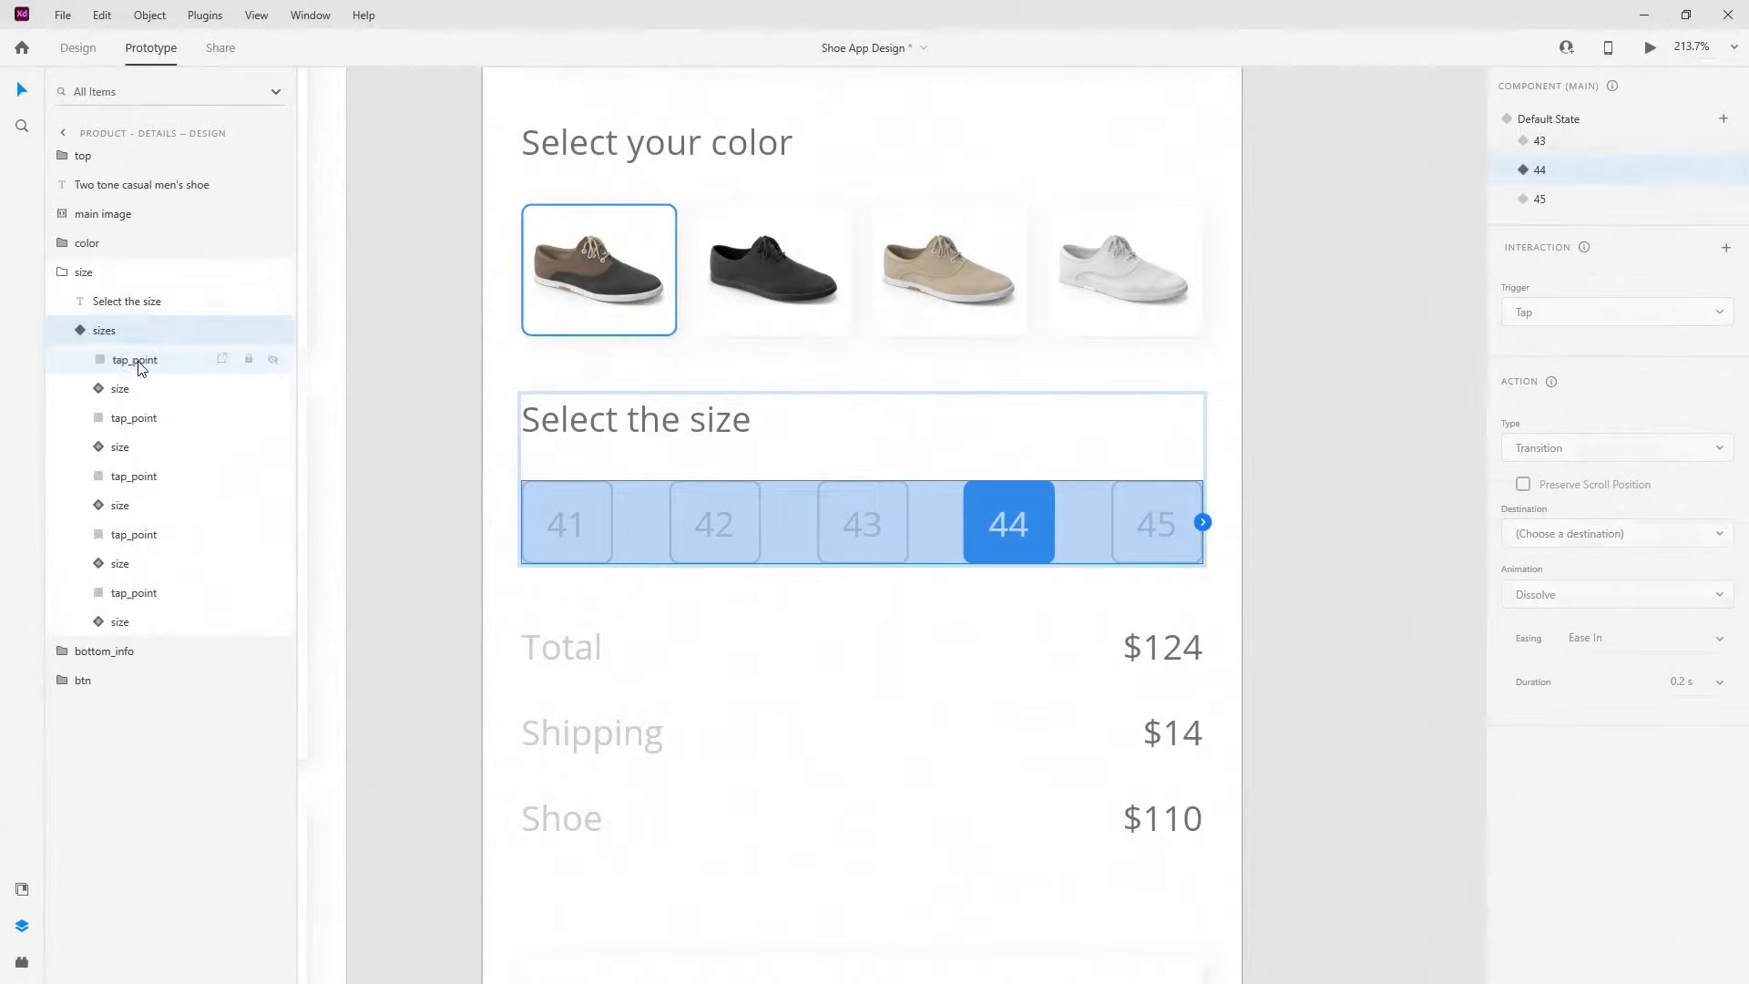
click(137, 358)
drag(612, 522, 713, 515)
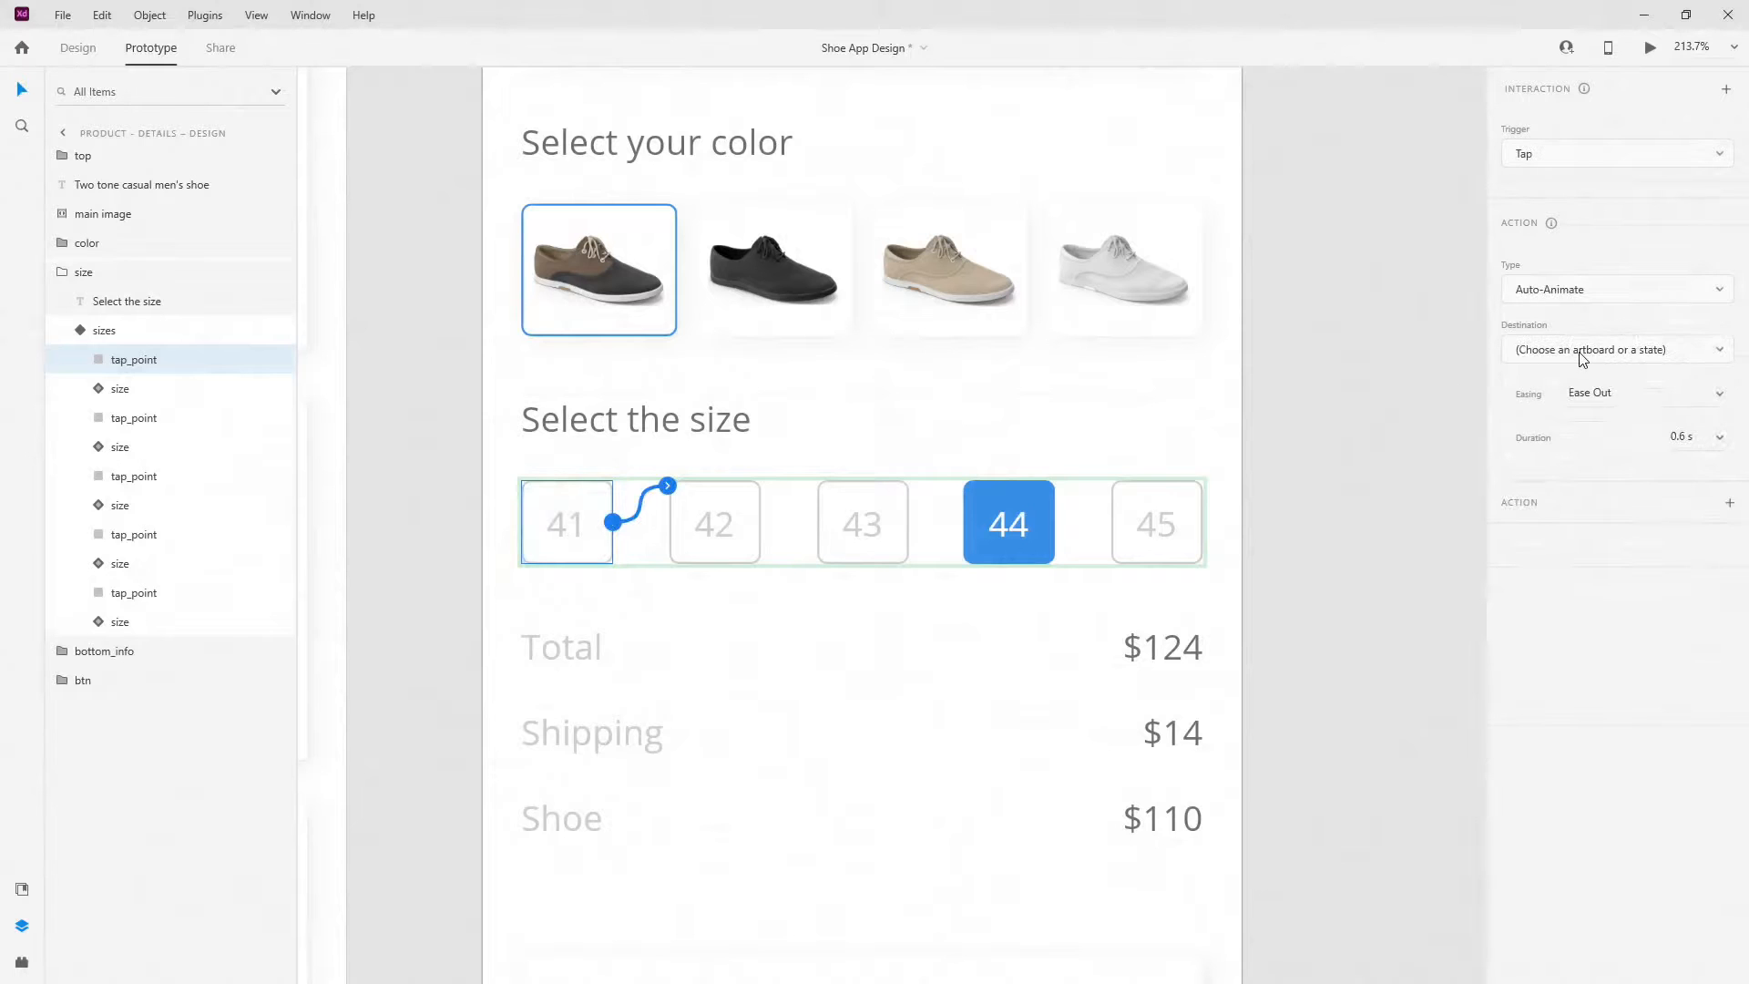
click(1582, 355)
click(1549, 310)
- In state 44, wire the size 42 tap_point to state 42 with an Auto-Animate Tap interaction
click(176, 419)
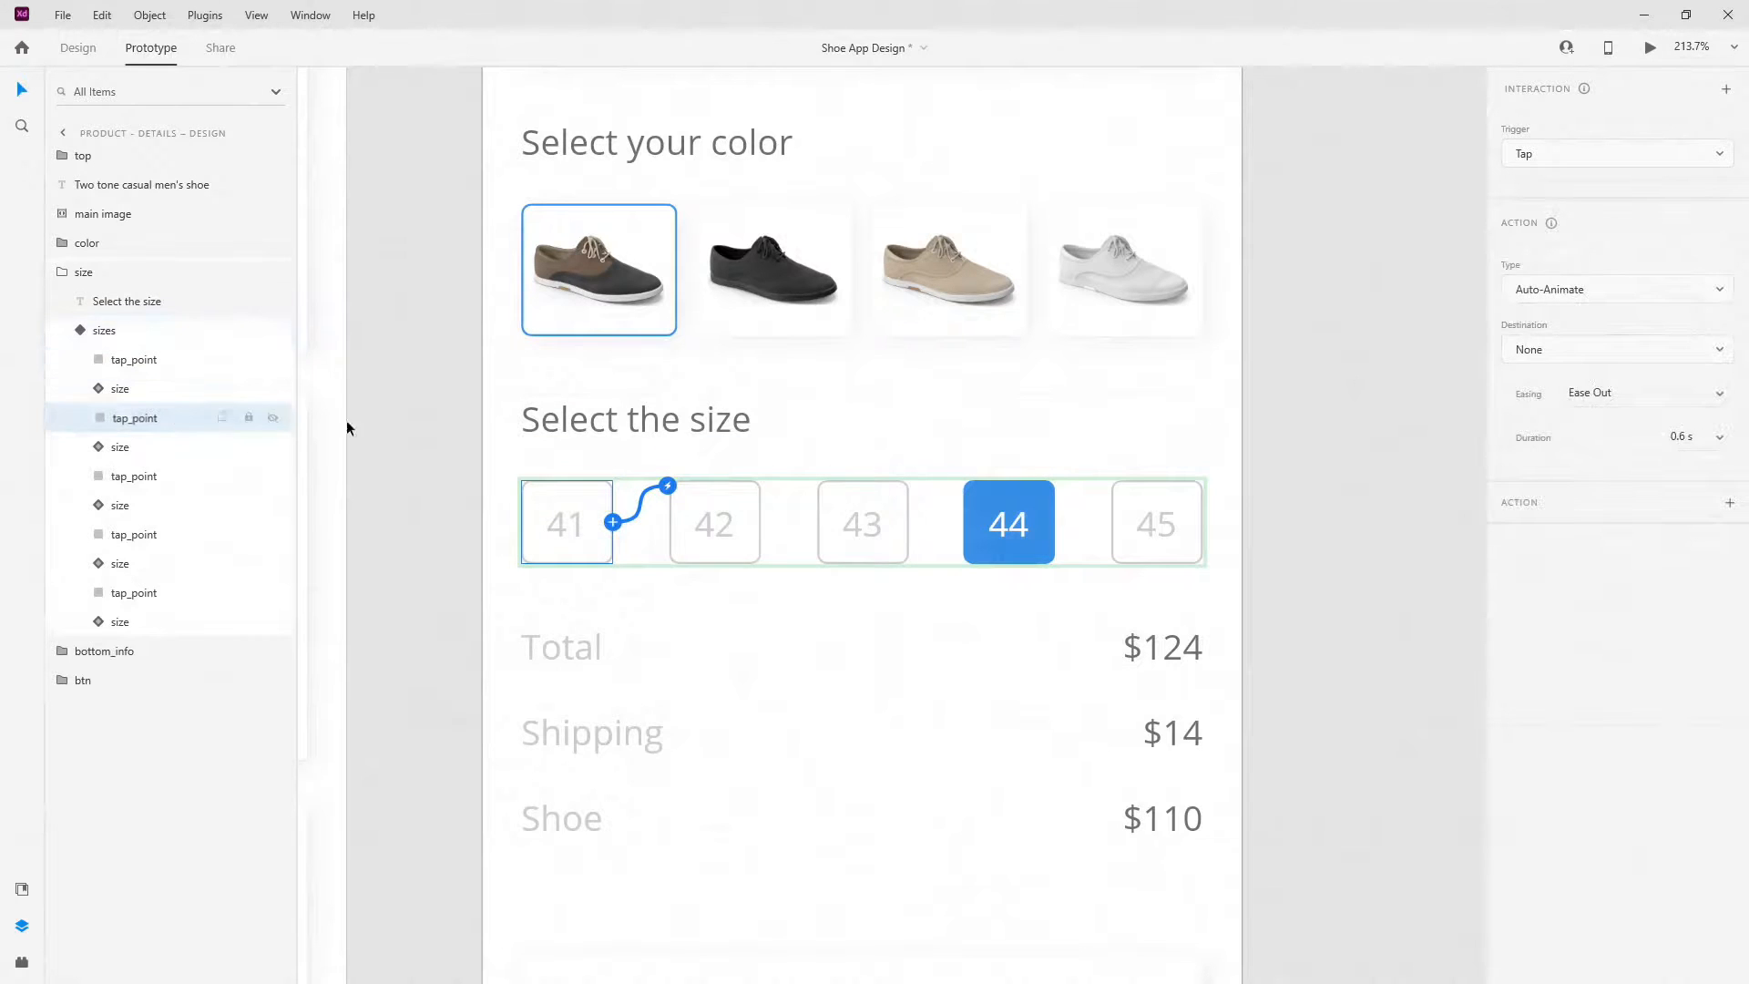
drag(760, 521, 820, 496)
click(1612, 374)
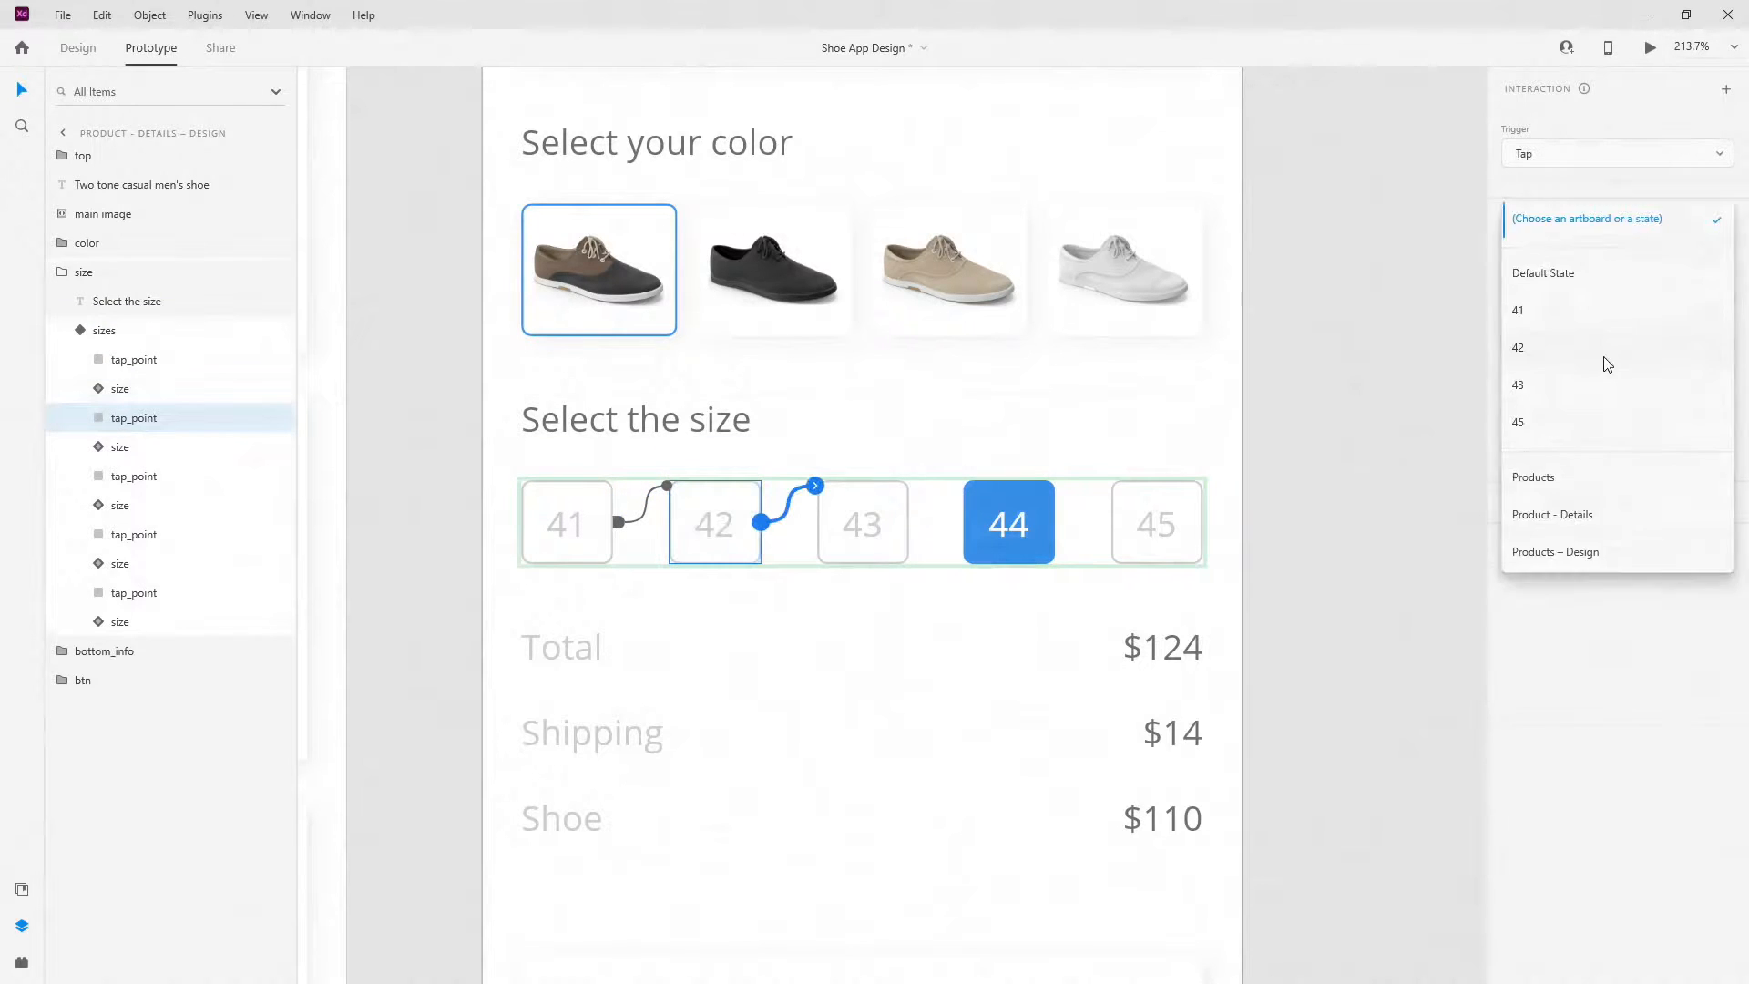
click(1572, 345)
- In state 44, wire the size 43 tap_point to state 43 with an Auto-Animate Tap interaction
click(178, 475)
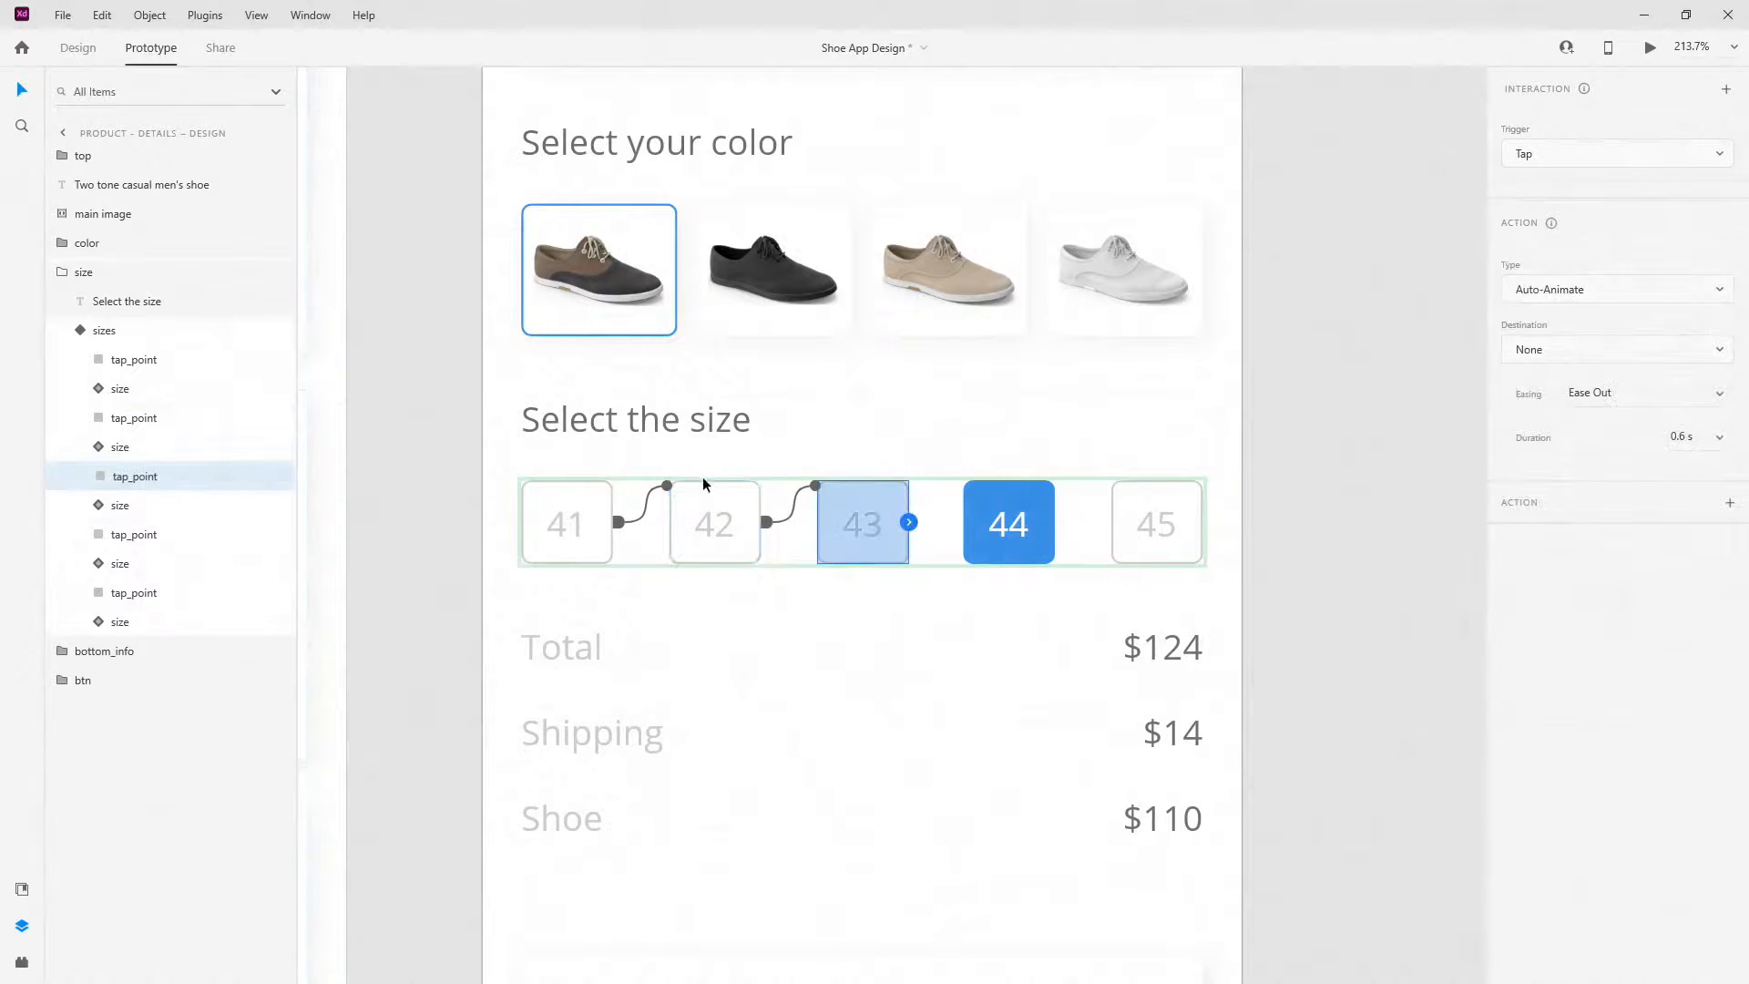
drag(908, 523, 1002, 521)
click(1585, 351)
click(1569, 401)
- In state 44, wire the size 44 tap_point to the Default State with an Auto-Animate Tap interaction
click(191, 545)
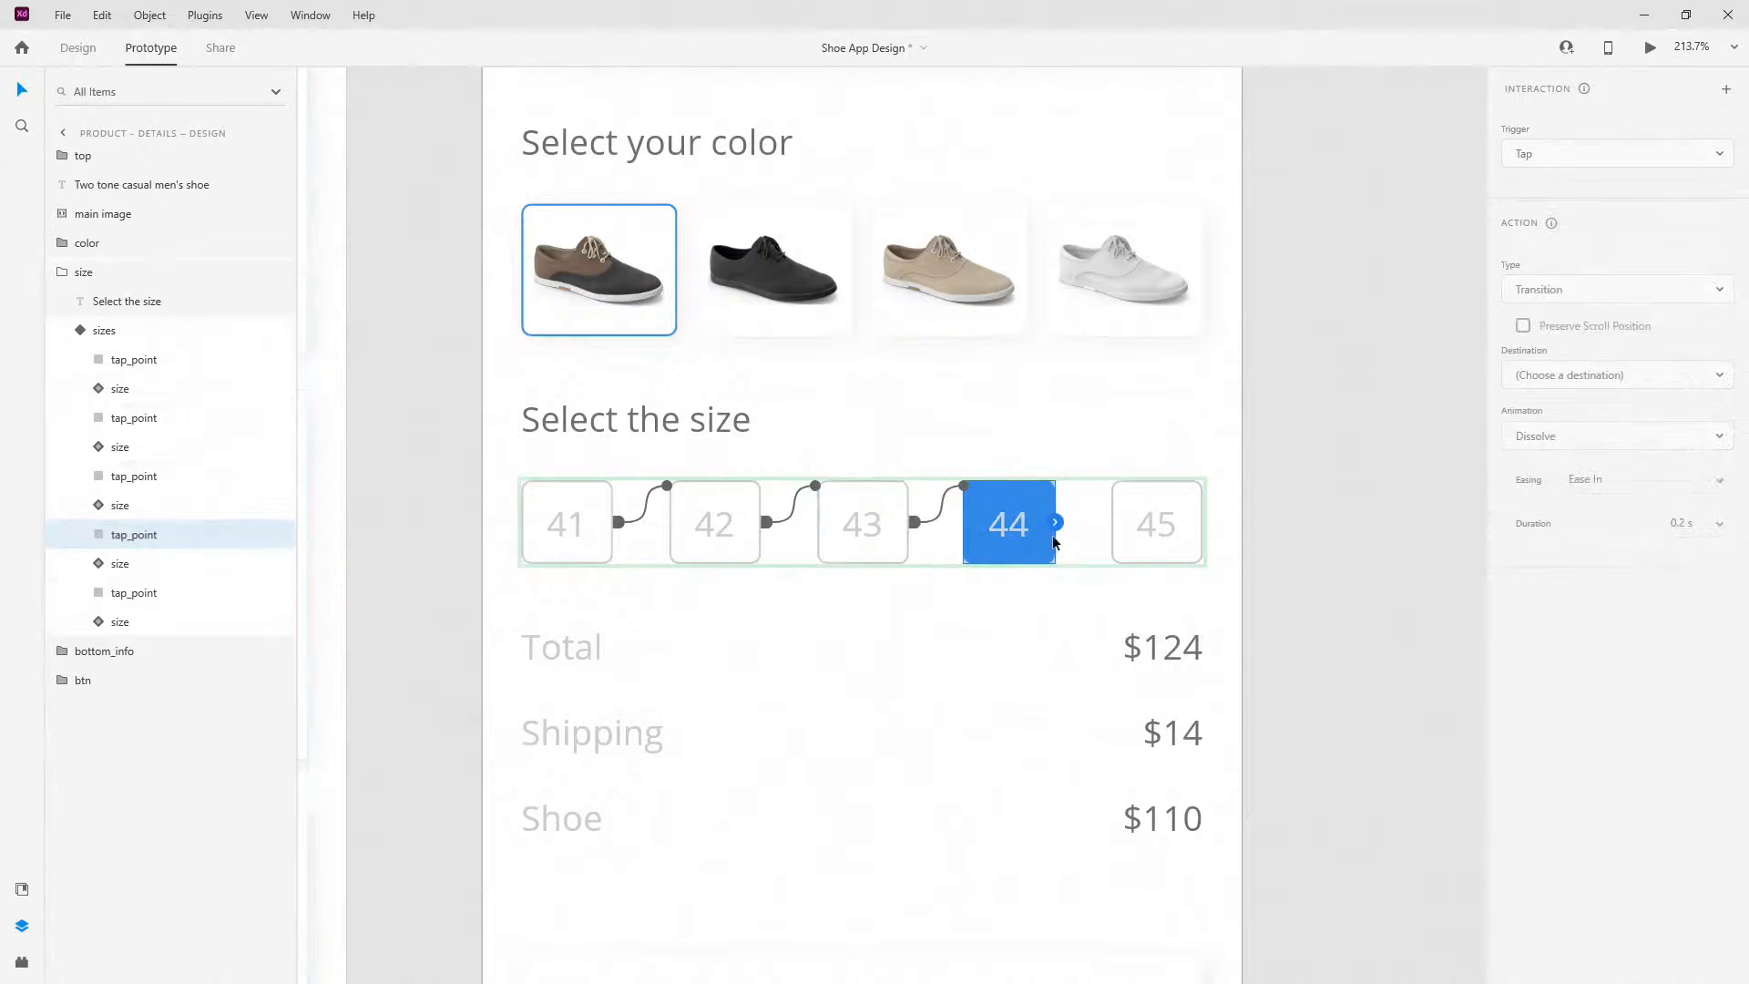
click(1588, 355)
click(1557, 275)
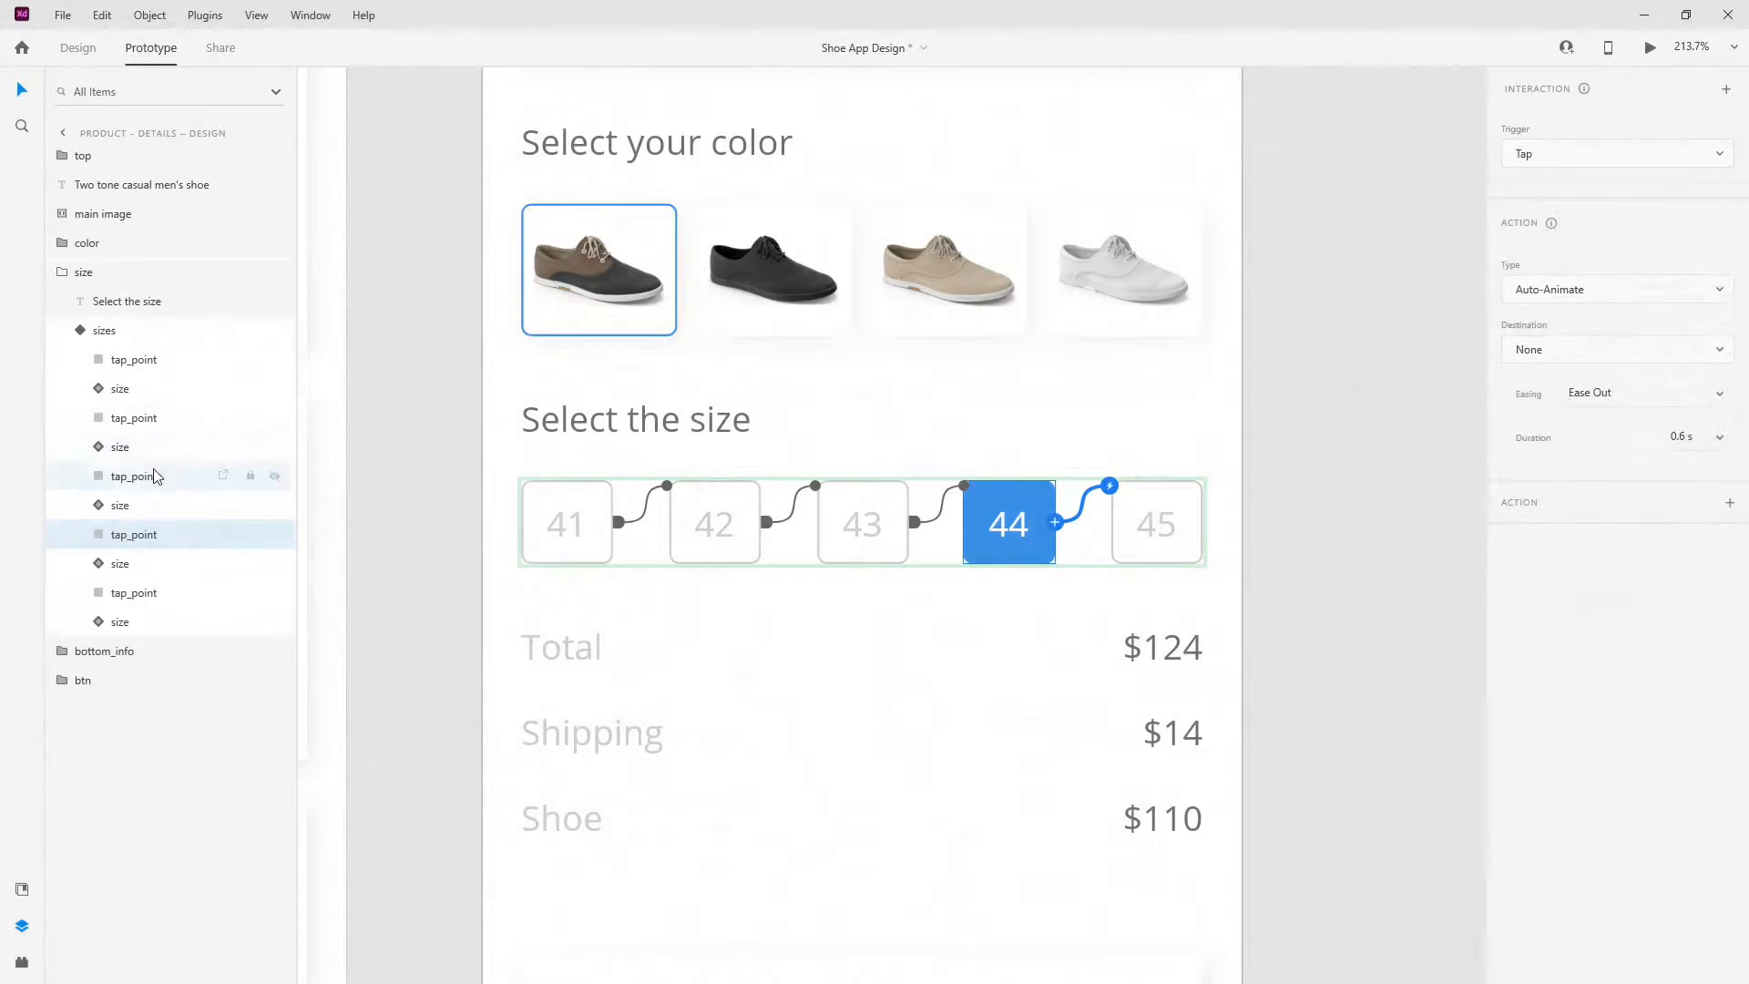
- In state 44, wire the size 45 tap_point to state 45 with an Auto-Animate Tap interaction
click(1188, 508)
click(1202, 522)
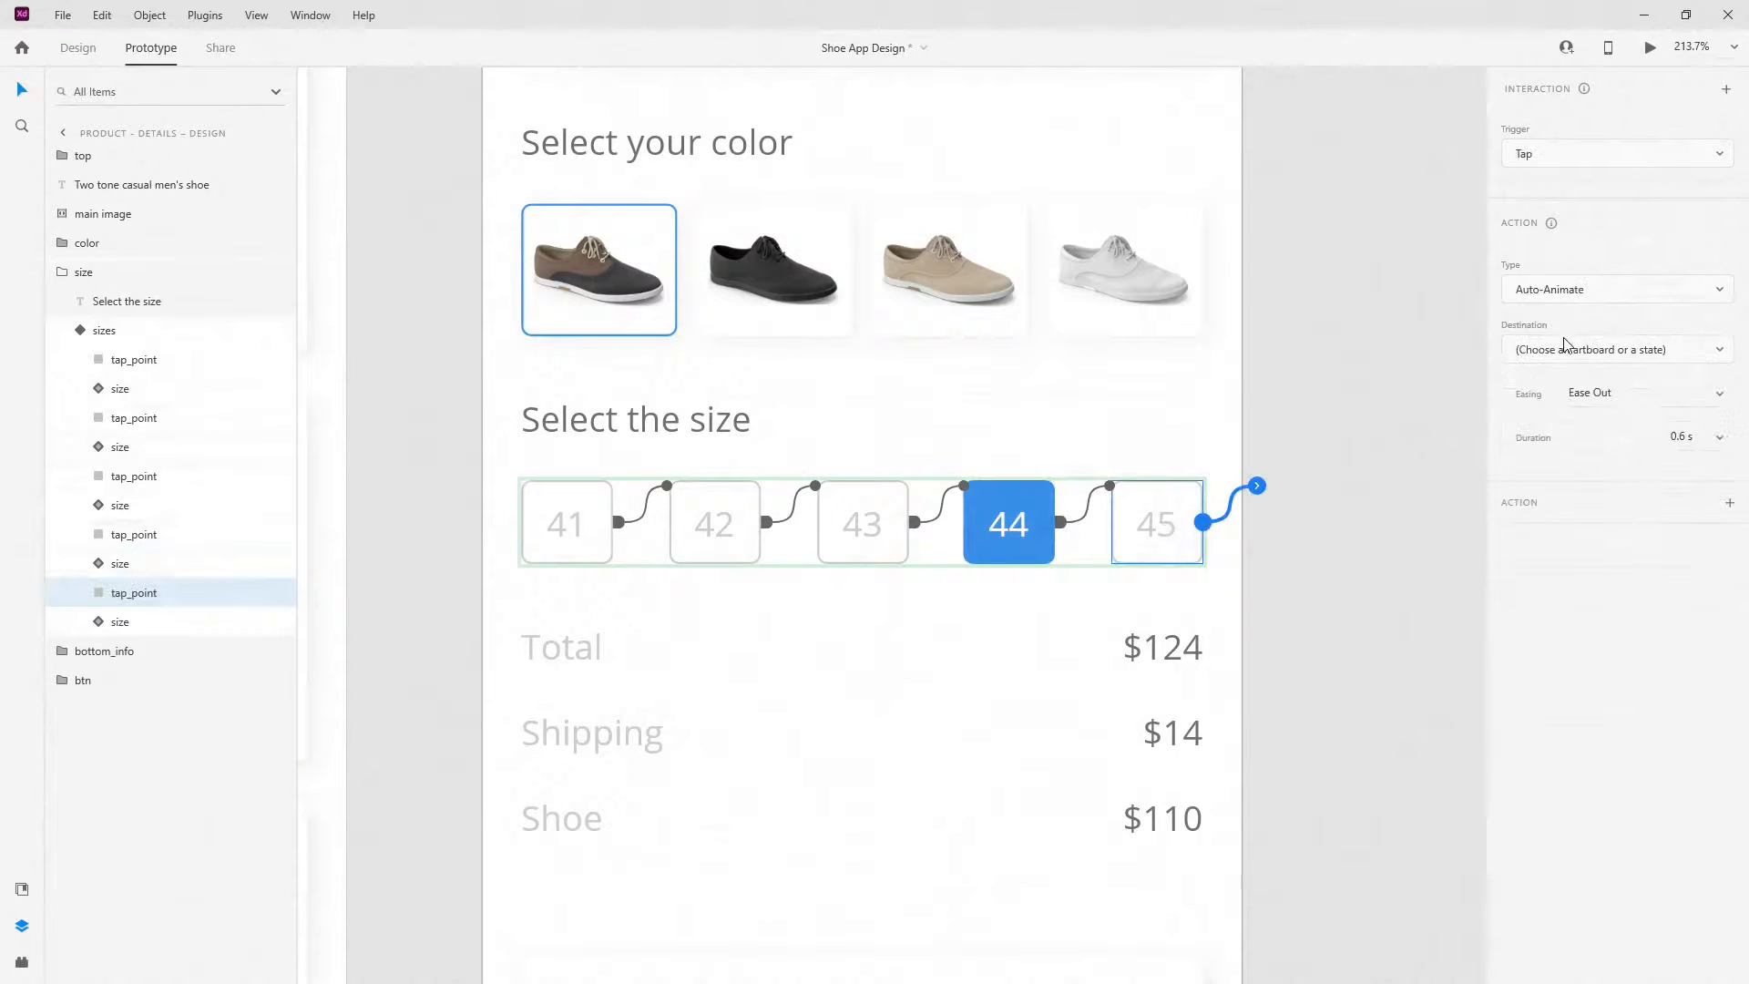
click(1564, 347)
click(1553, 417)
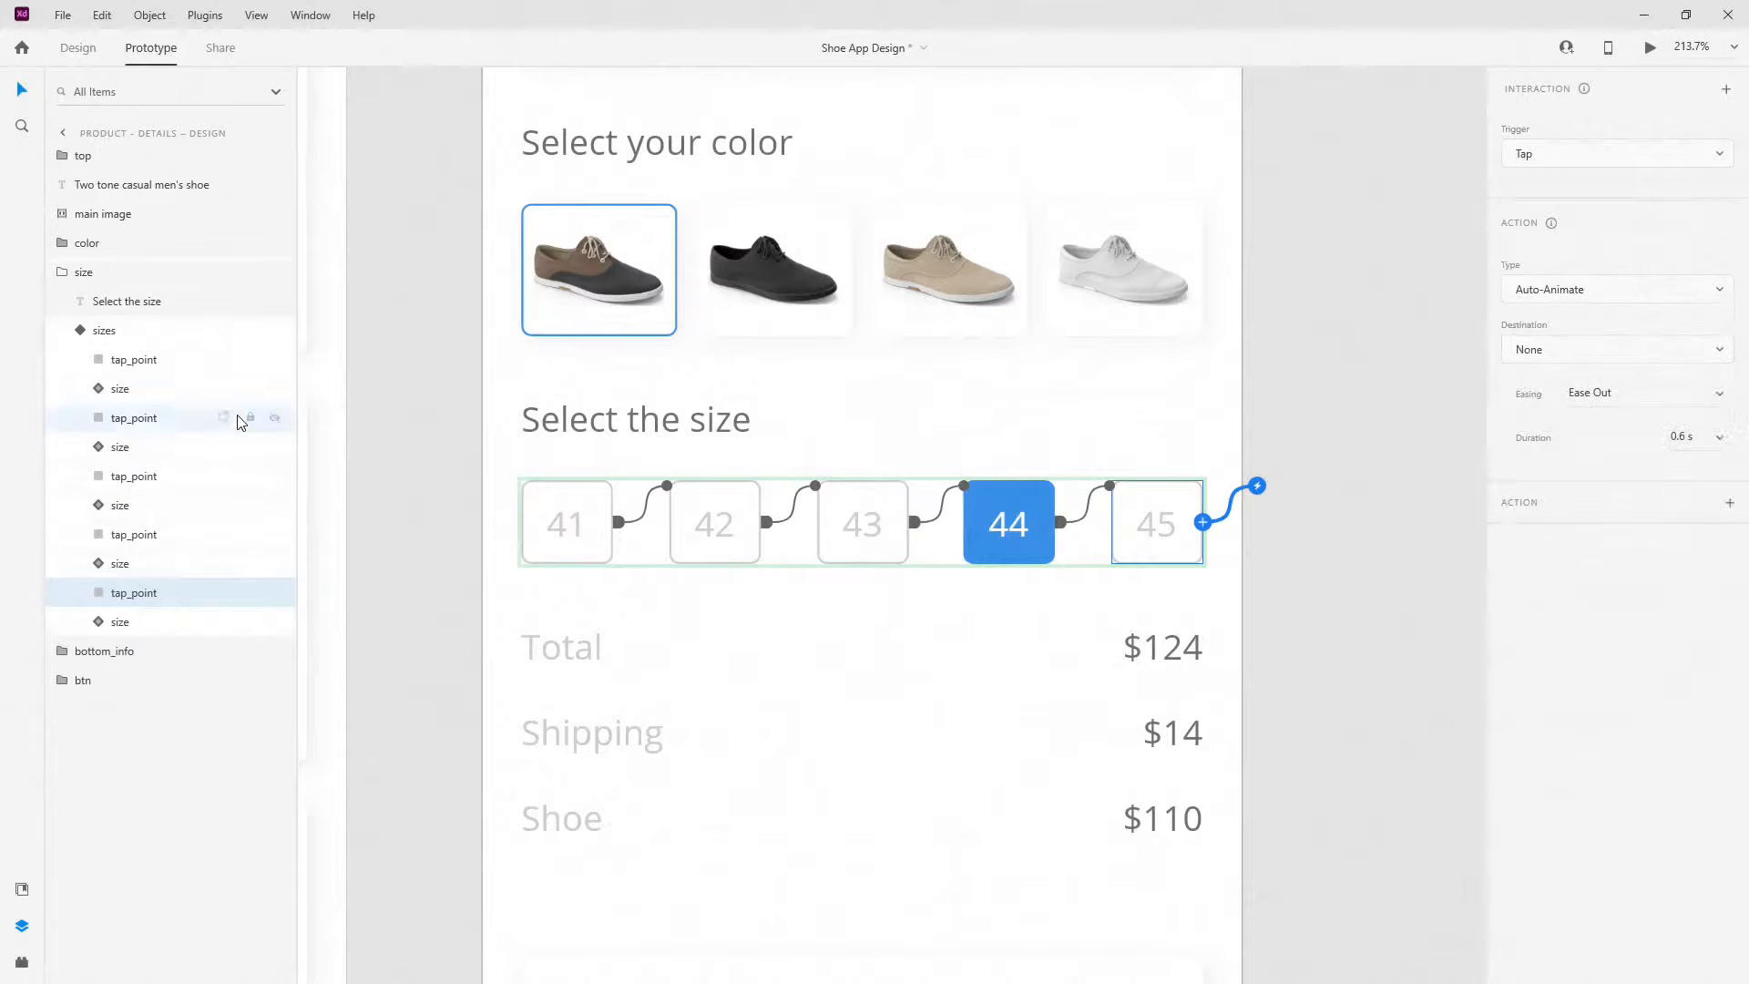
- In state 45 of the sizes component, wire the size 41 tap_point to state 41 with an Auto-Animate Tap interaction
click(91, 330)
scroll(1563, 194, down, 2)
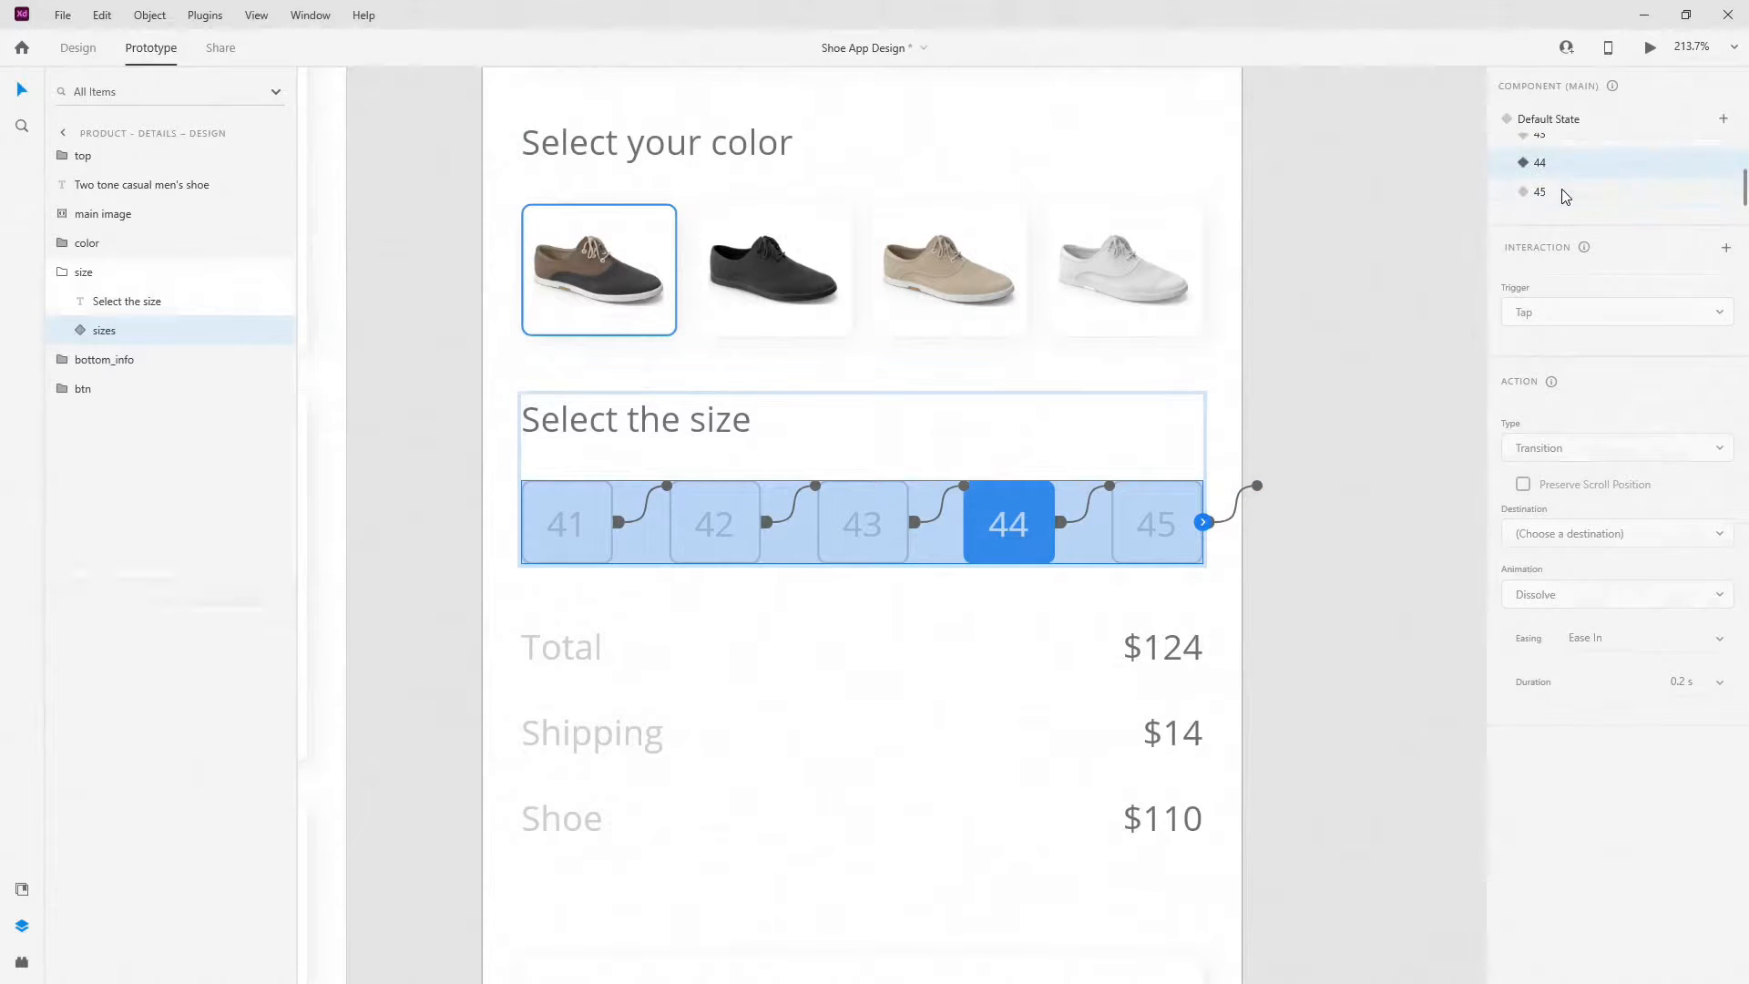
click(1562, 191)
click(89, 350)
click(83, 335)
click(96, 359)
click(612, 523)
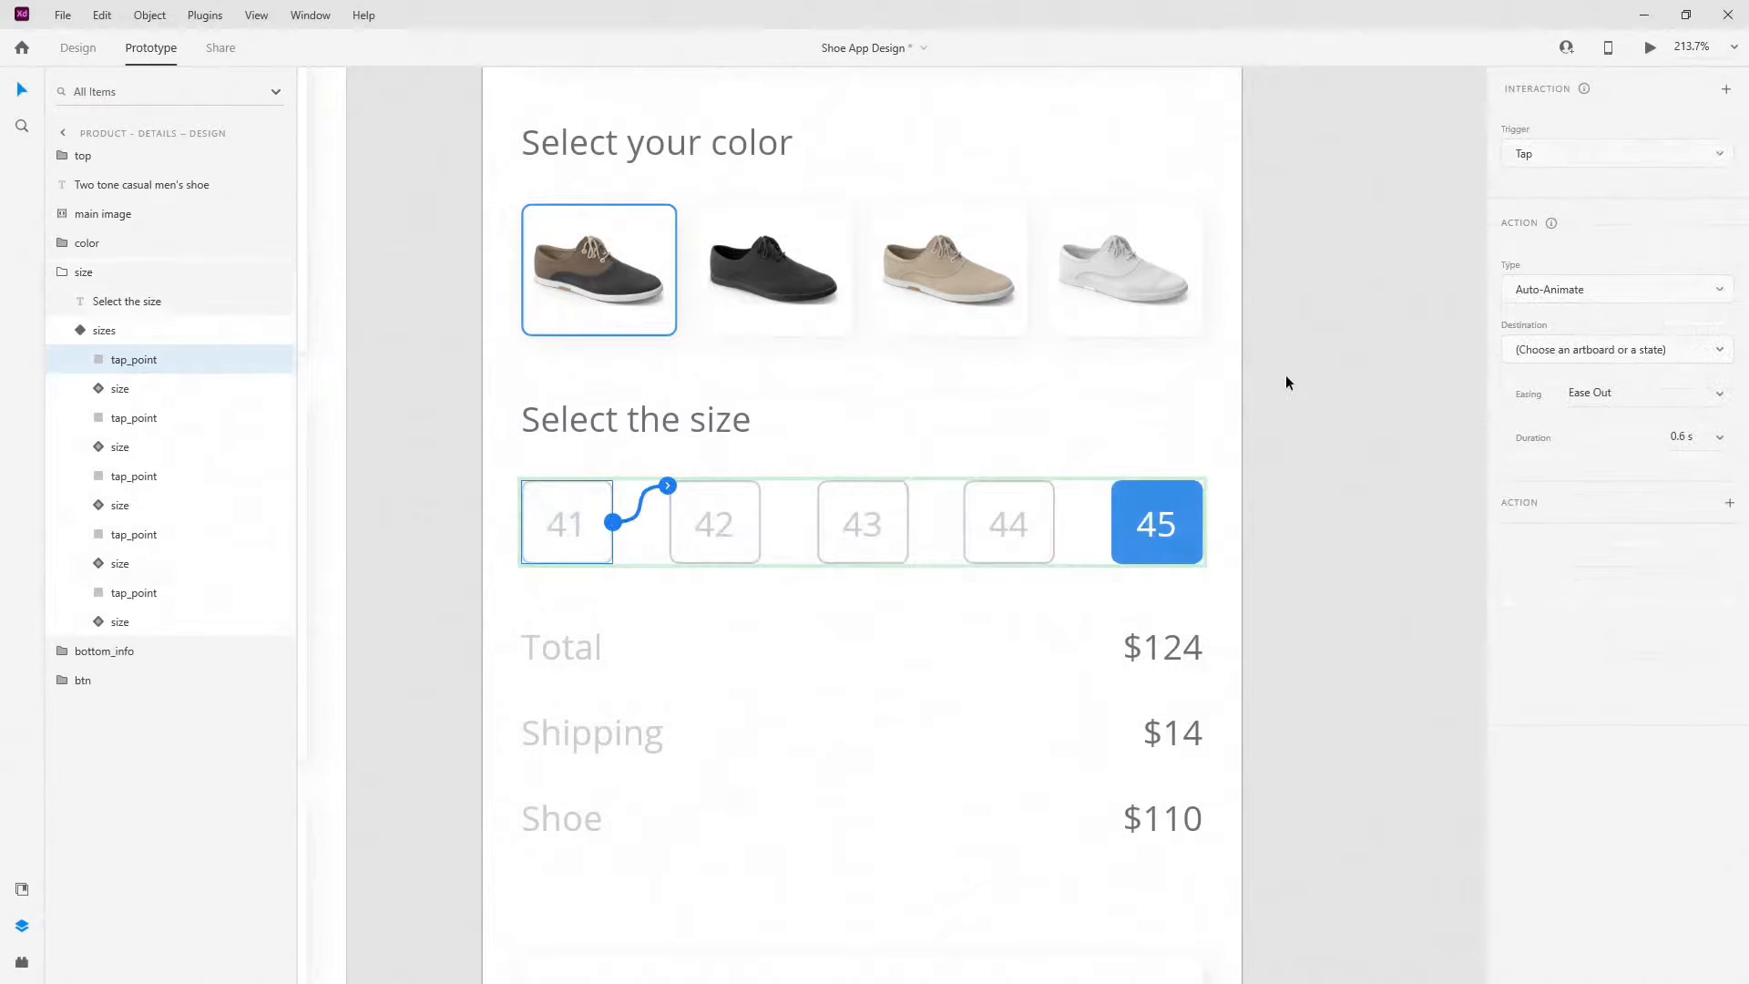
click(1543, 347)
click(1566, 302)
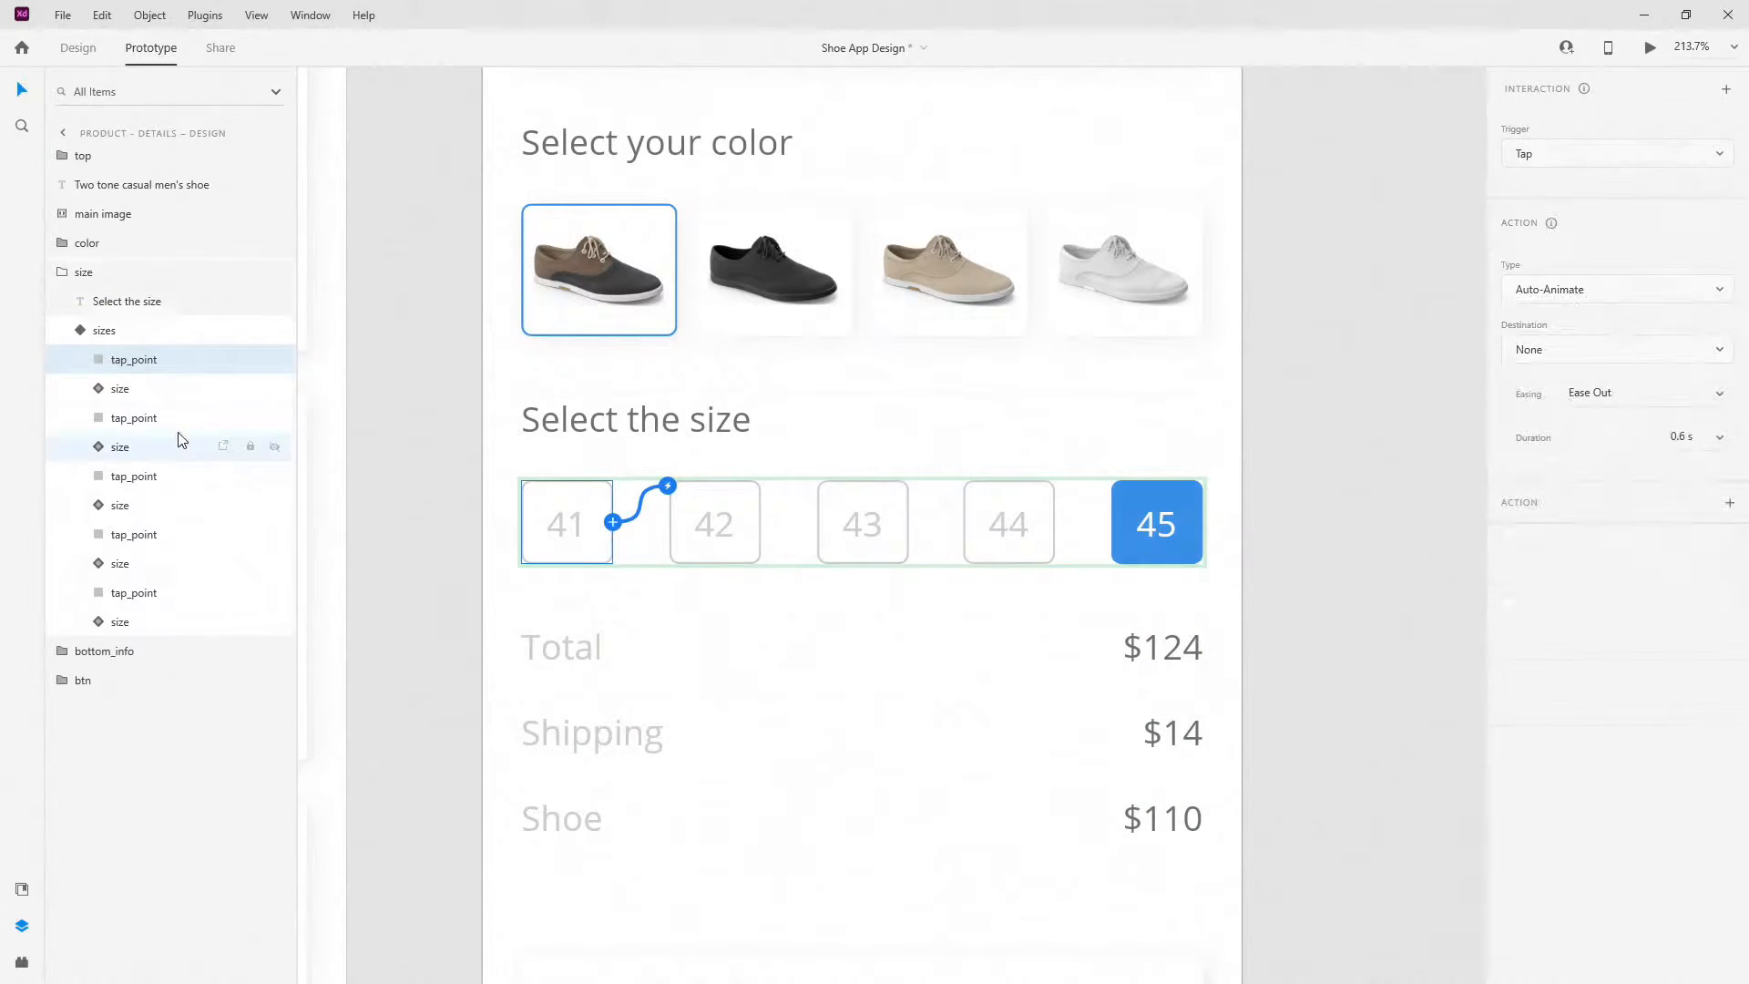
- In state 45, wire the size 42 tap_point to state 42 with an Auto-Animate Tap interaction
click(146, 418)
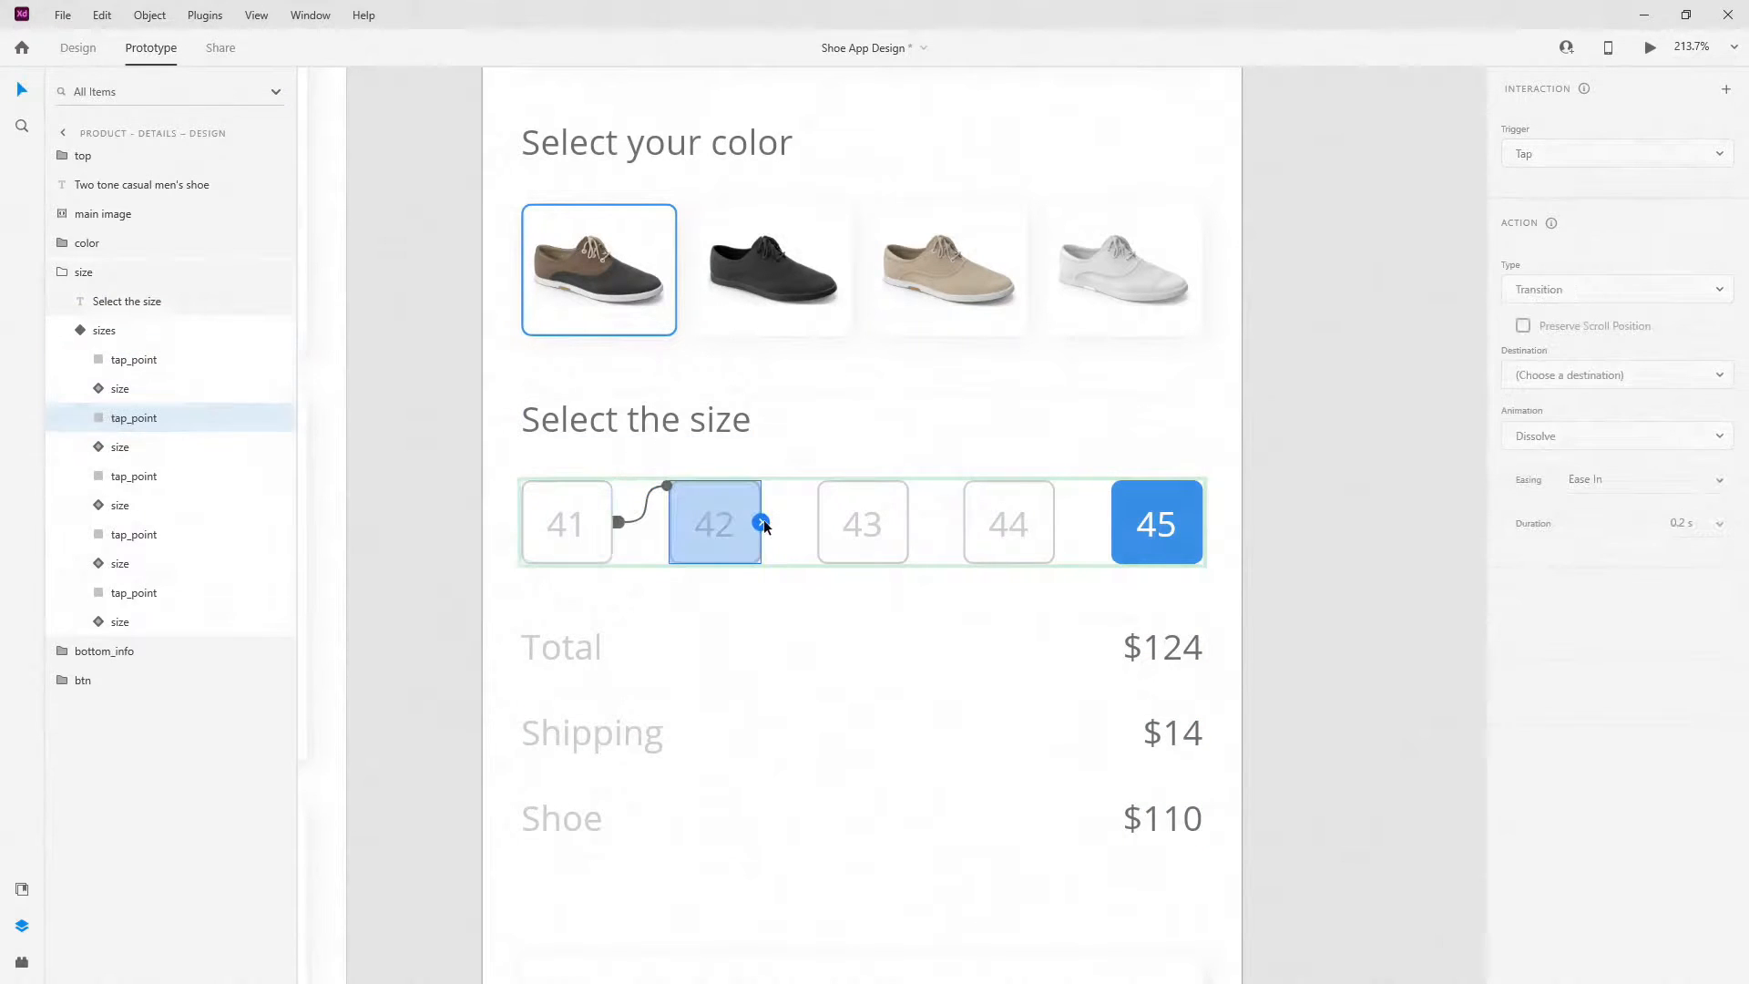
click(763, 525)
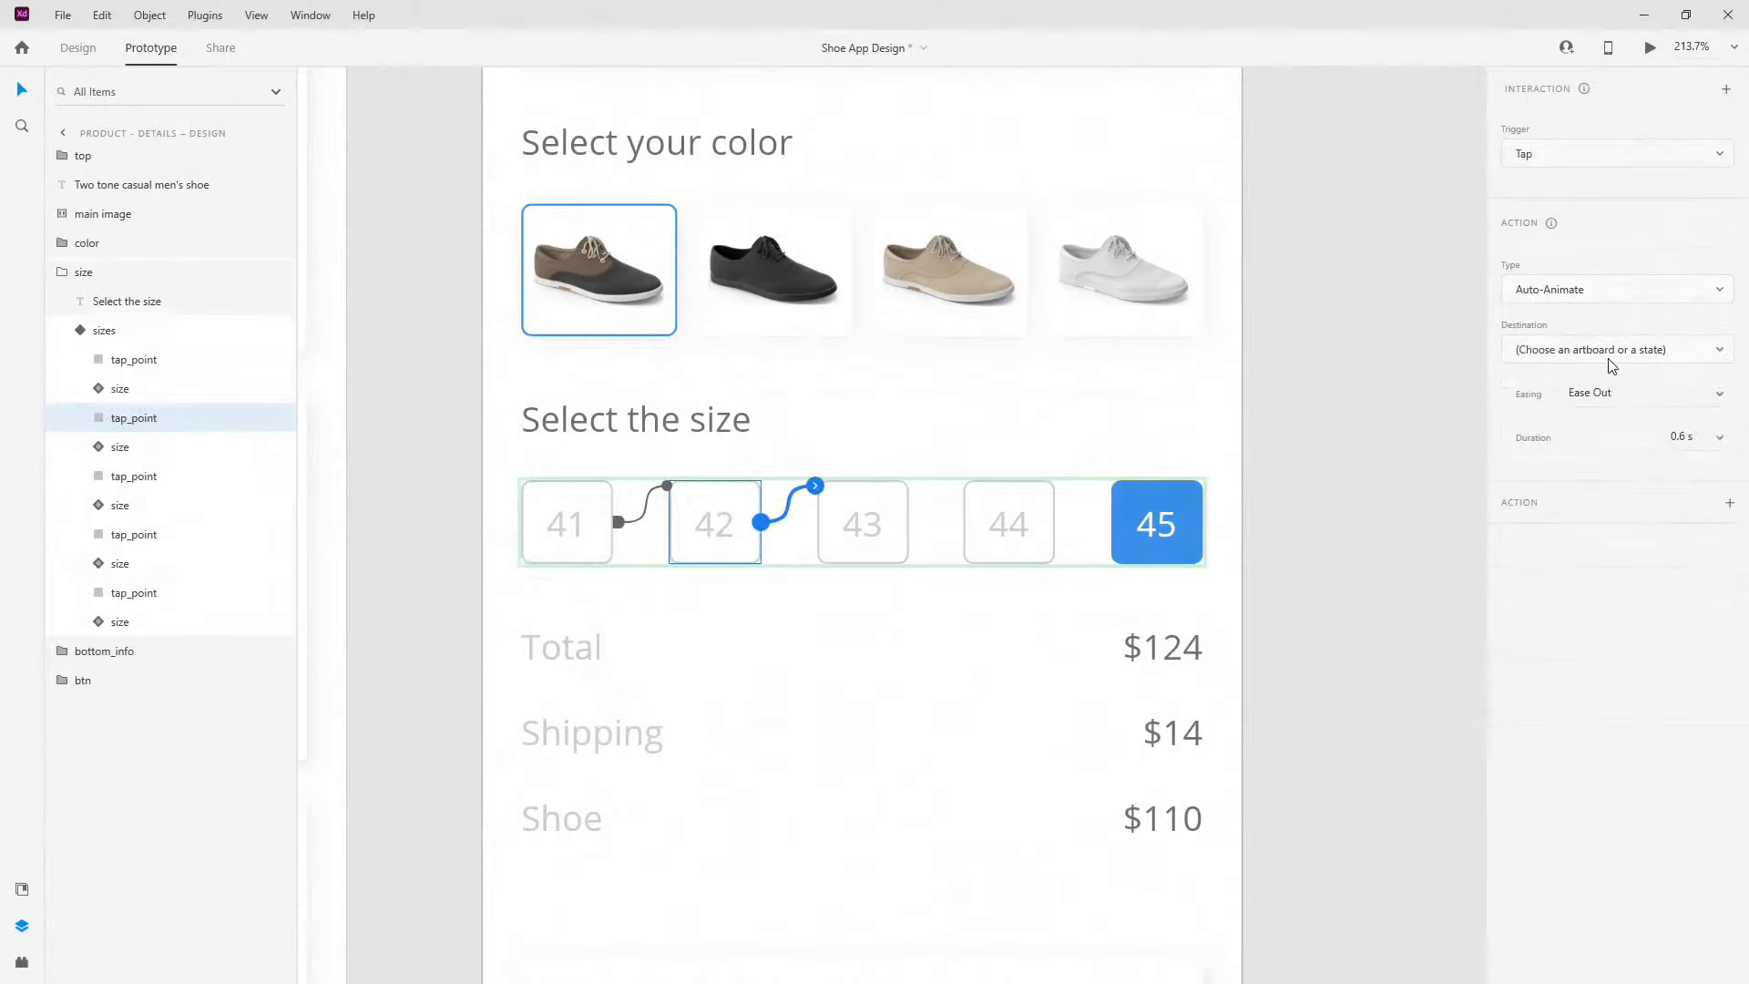
click(1608, 355)
click(1487, 347)
- In state 45, wire the size 43 tap_point to state 43 with an Auto-Animate Tap interaction
click(80, 473)
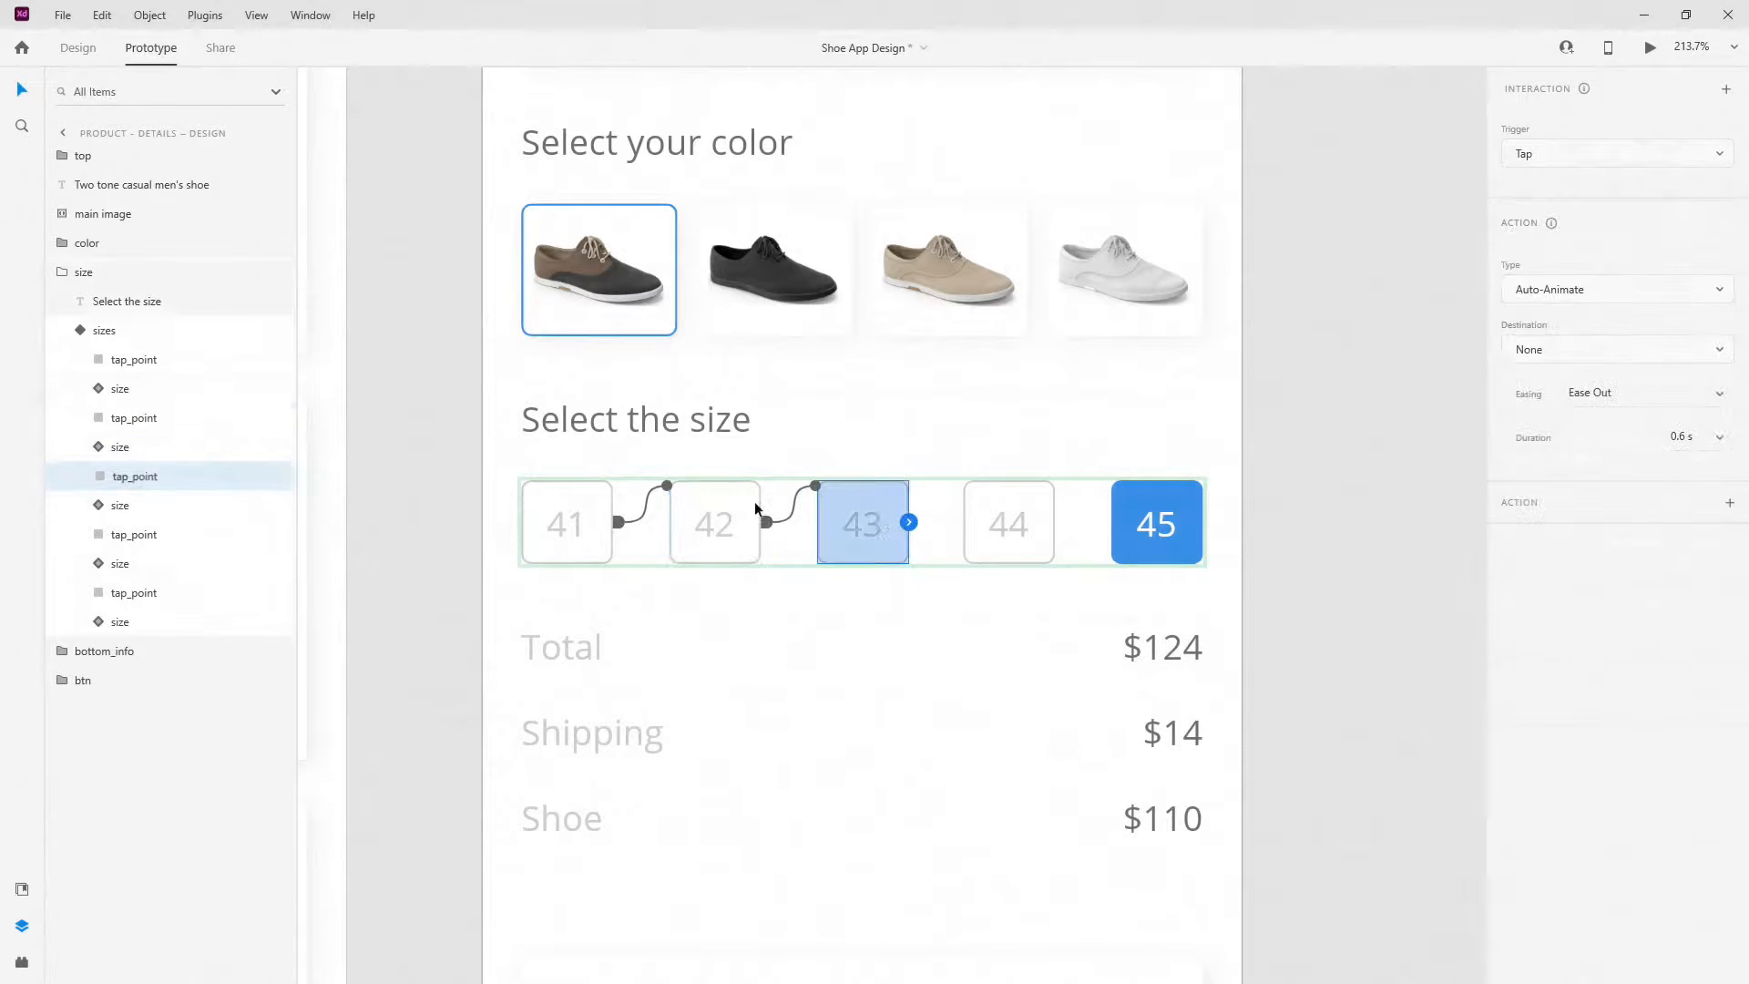
click(909, 521)
click(1577, 352)
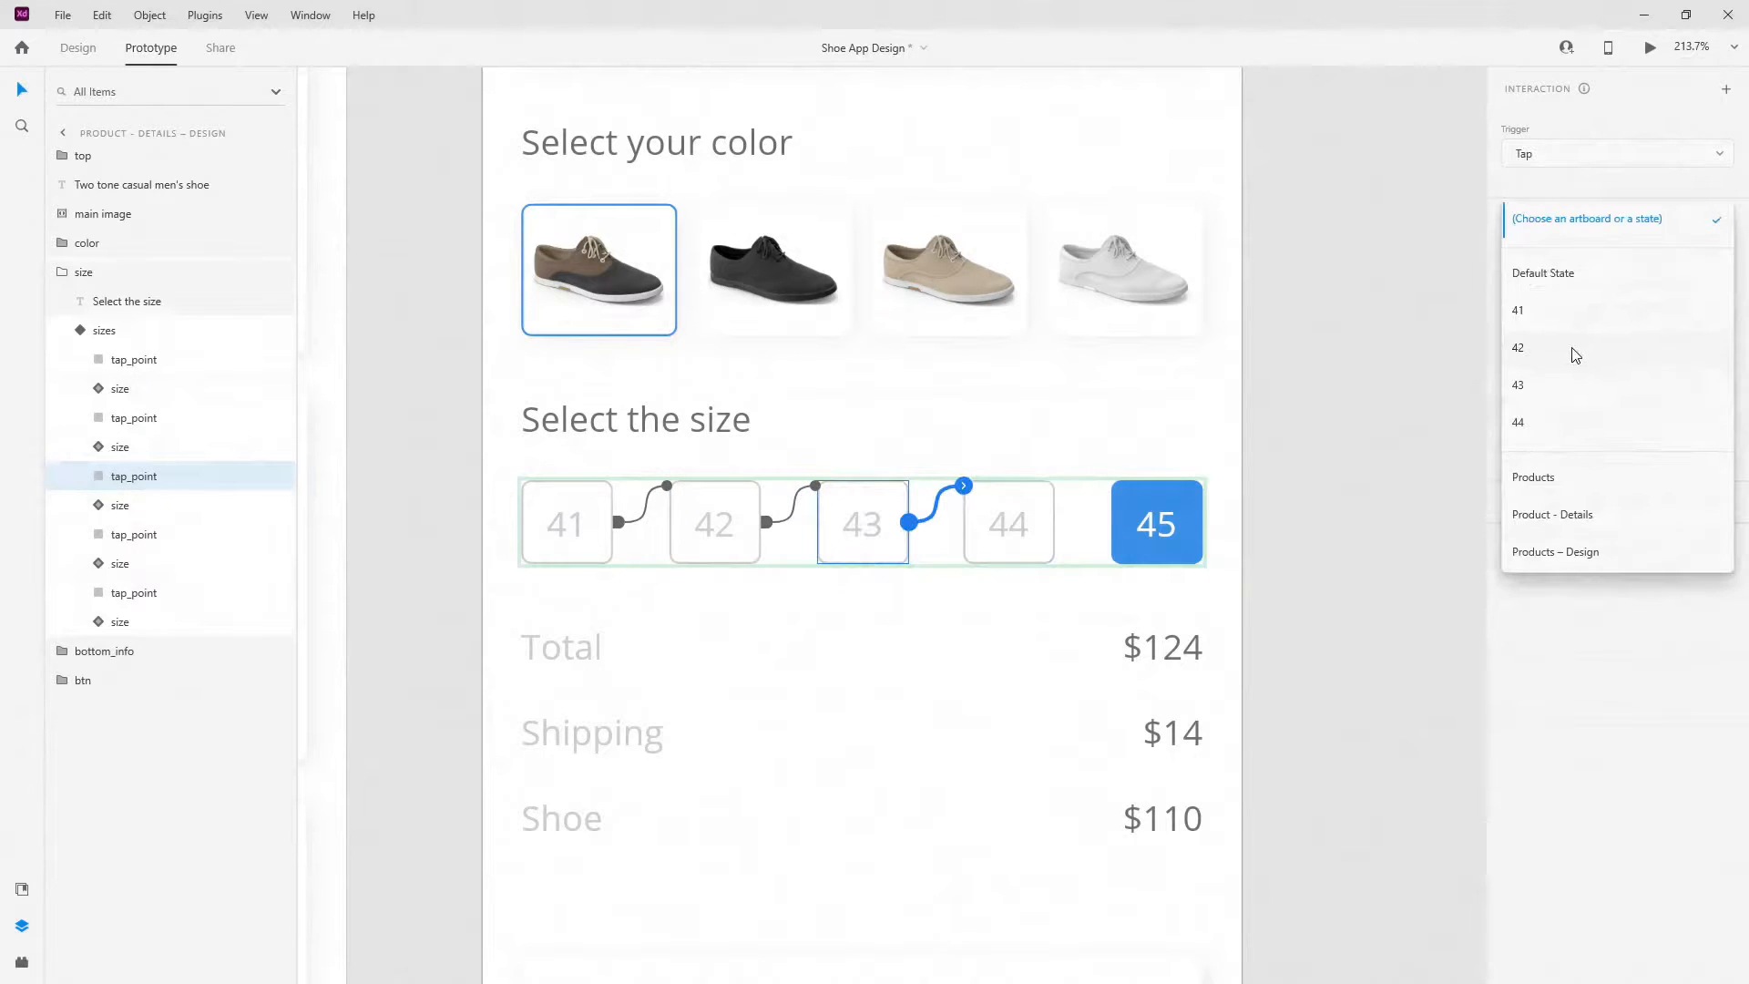
click(1293, 360)
- In state 45, wire the size 44 tap_point to state 44 with an Auto-Animate Tap interaction
click(223, 539)
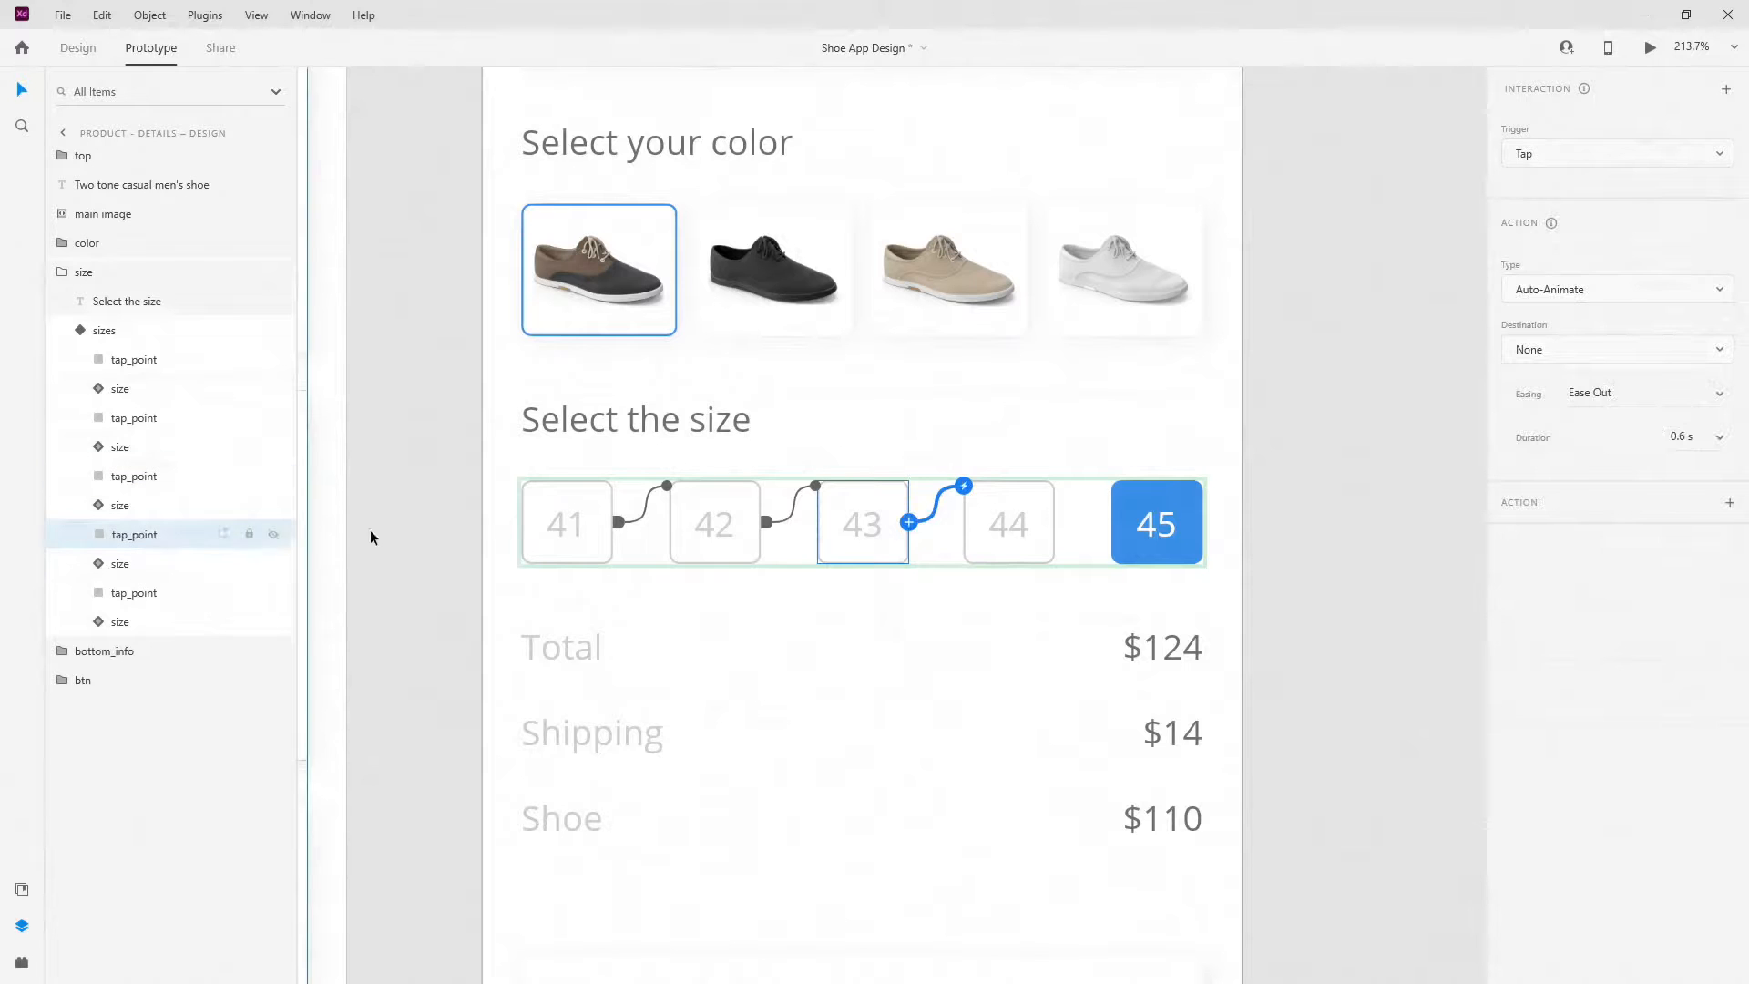
click(1054, 521)
click(1596, 359)
click(256, 538)
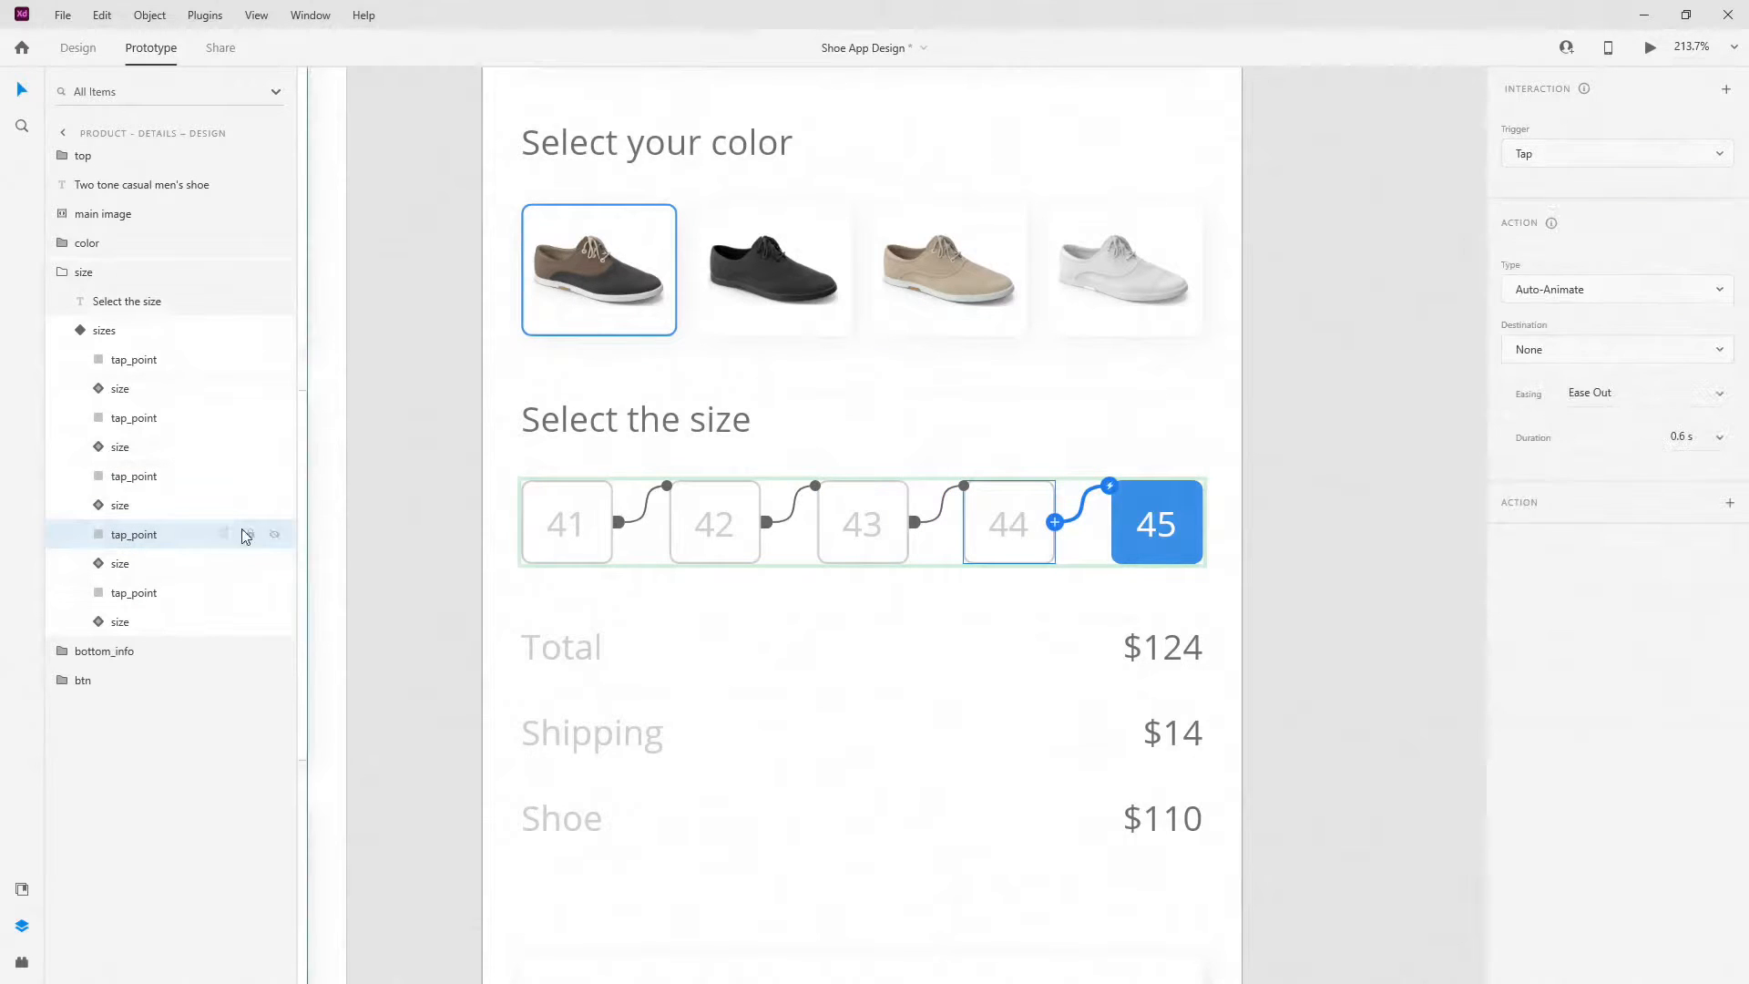
- In state 45, wire the size 45 tap_point to the Default State with Auto-Animate, and return the sizes component to its Default State
click(134, 592)
click(1203, 522)
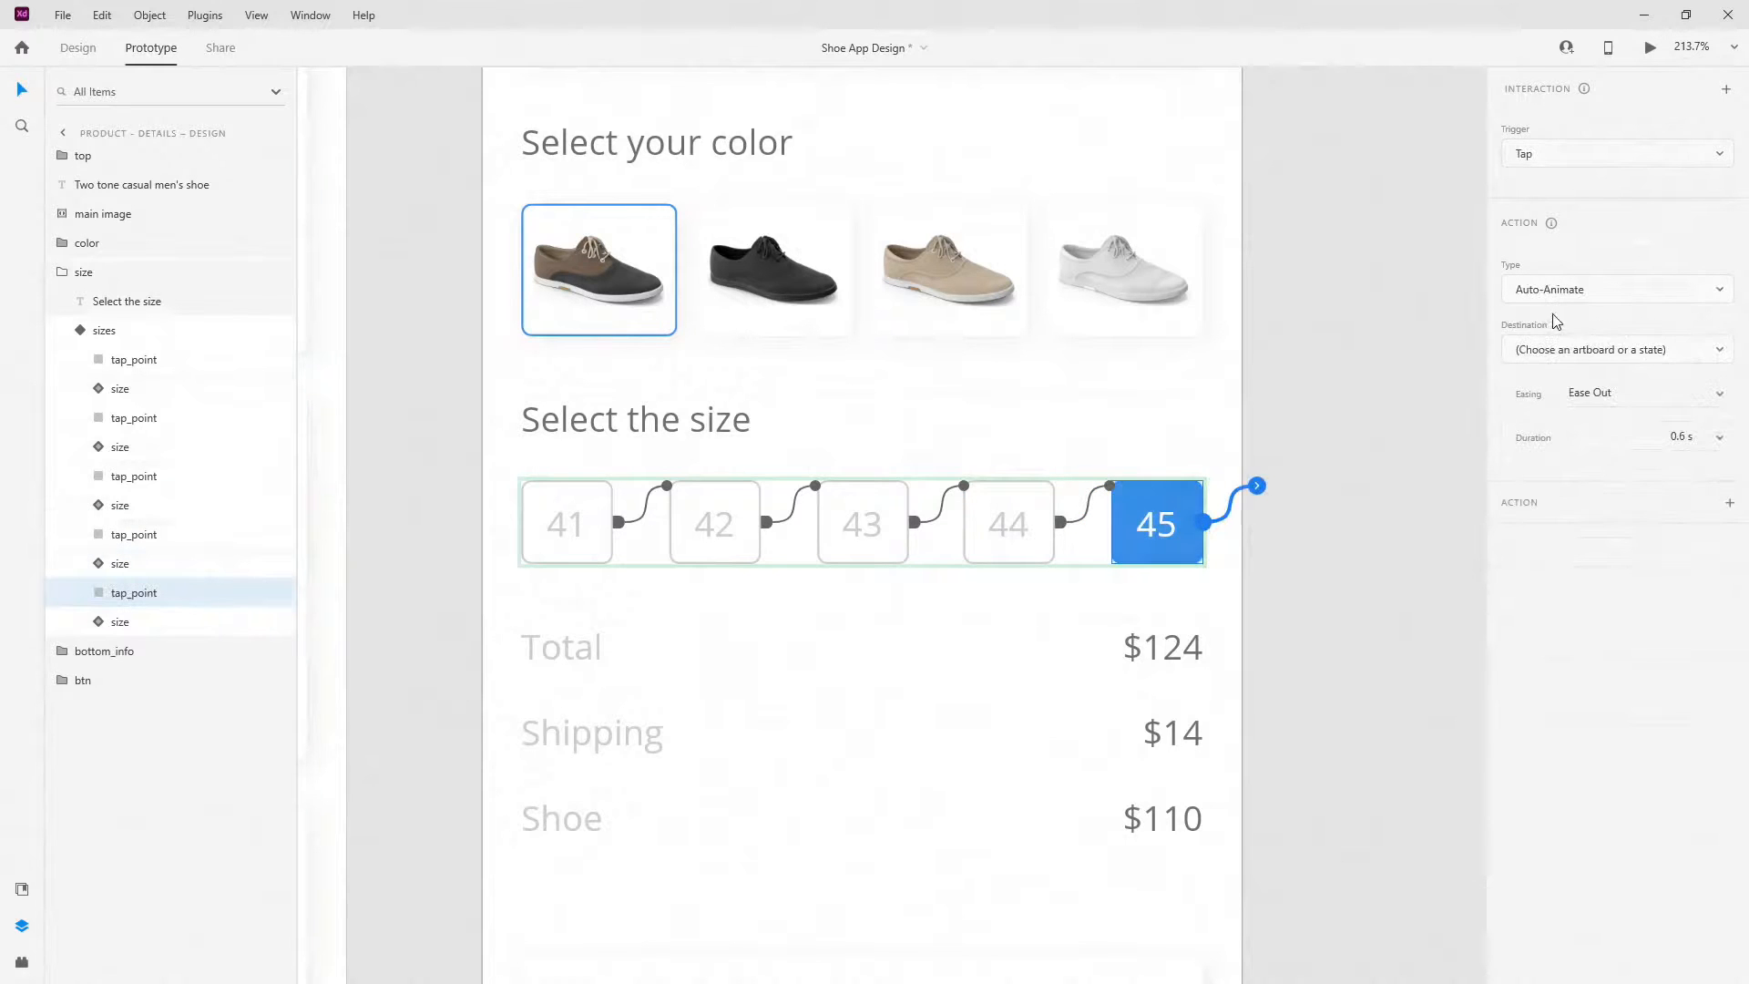
click(1589, 352)
click(1603, 274)
click(87, 331)
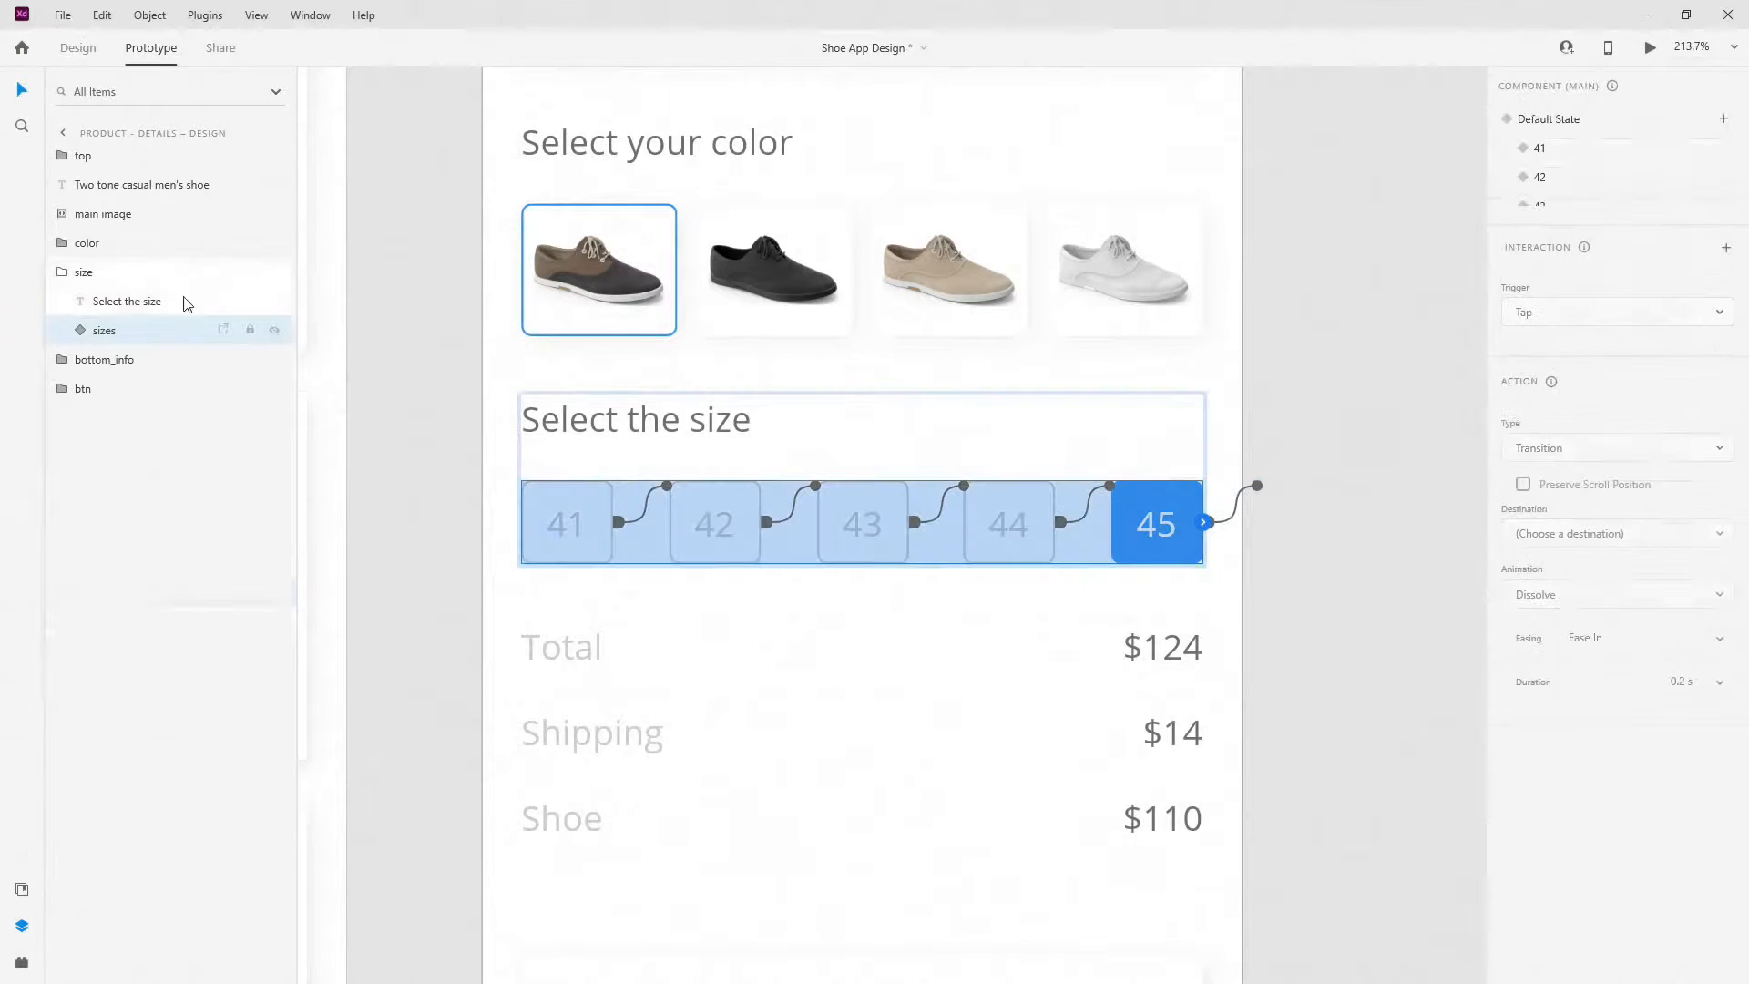
click(1580, 122)
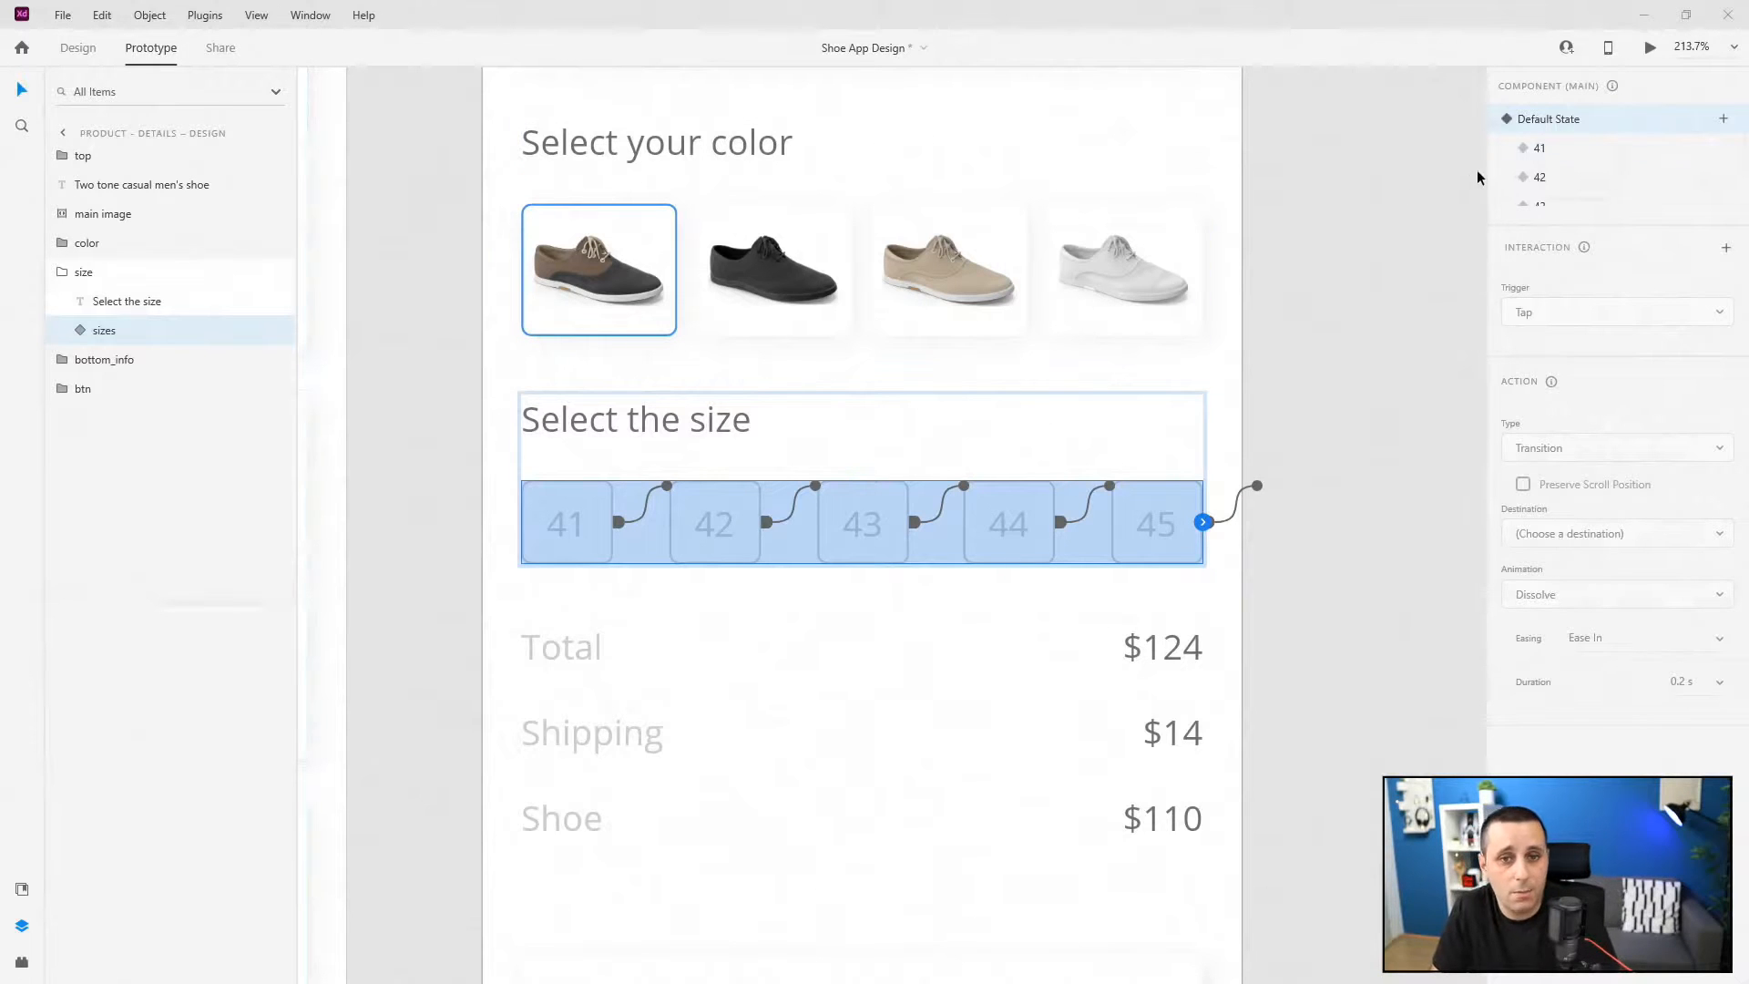
- Preview the product details screen and test the size selection from 41 up to 45 and back to 41
click(1649, 48)
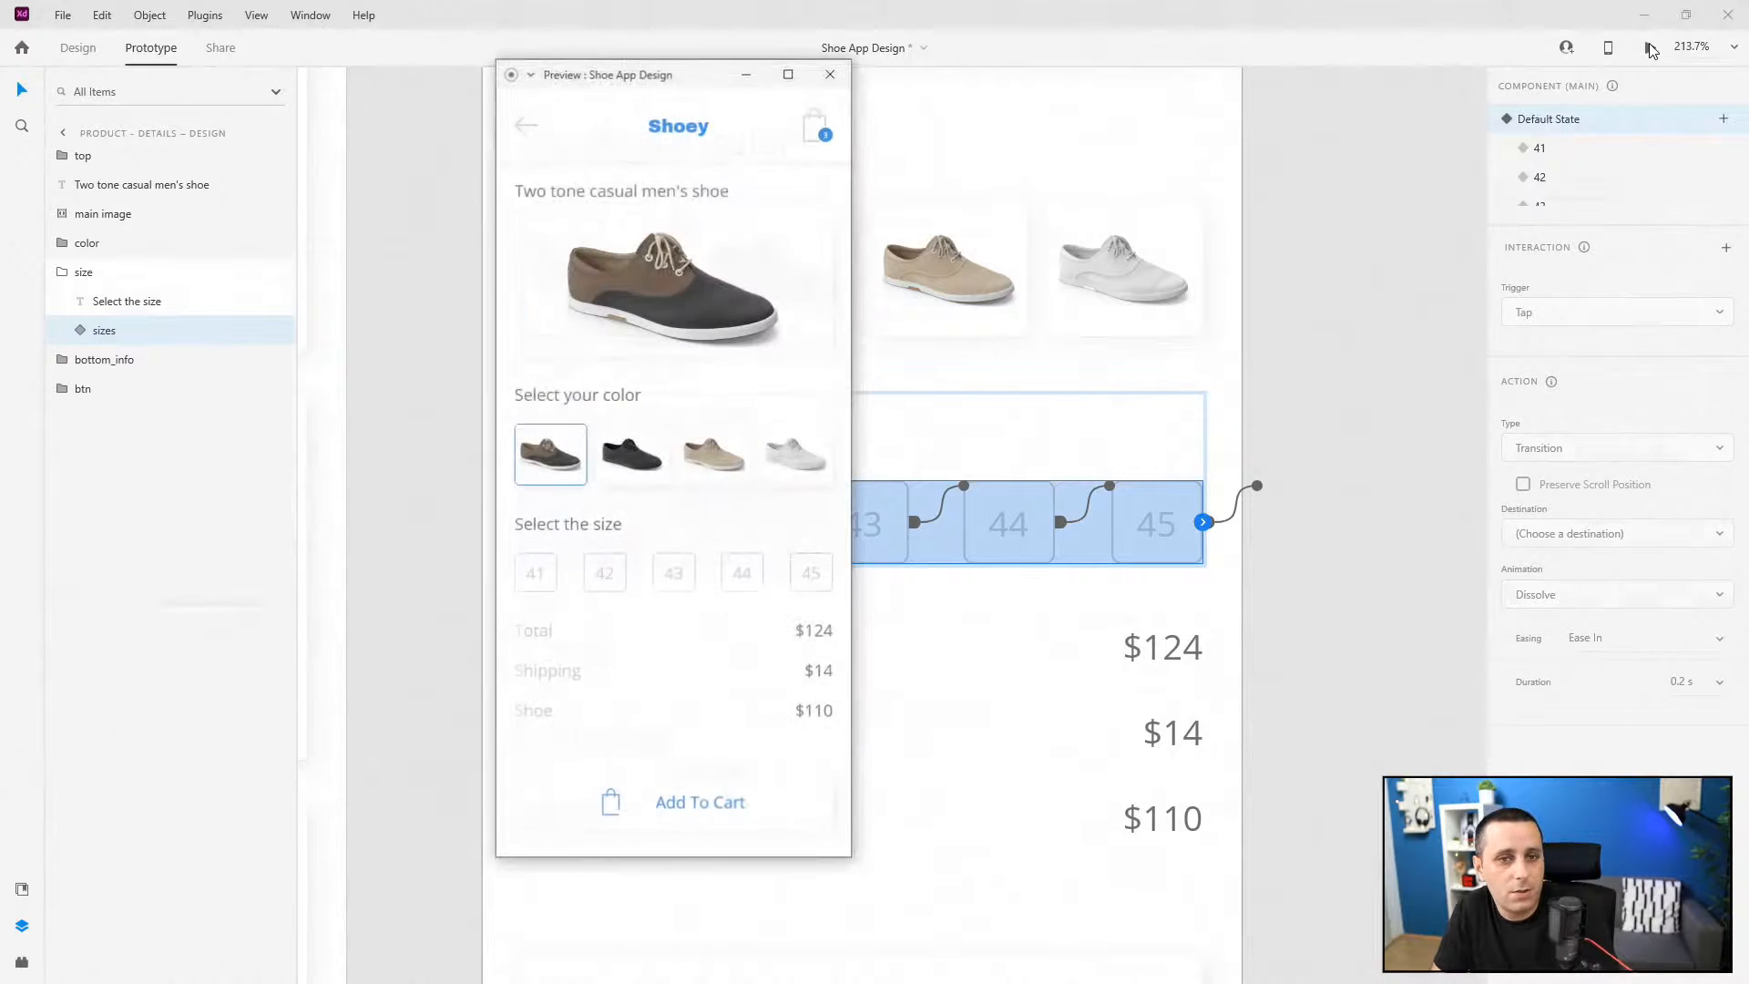
drag(703, 75, 921, 84)
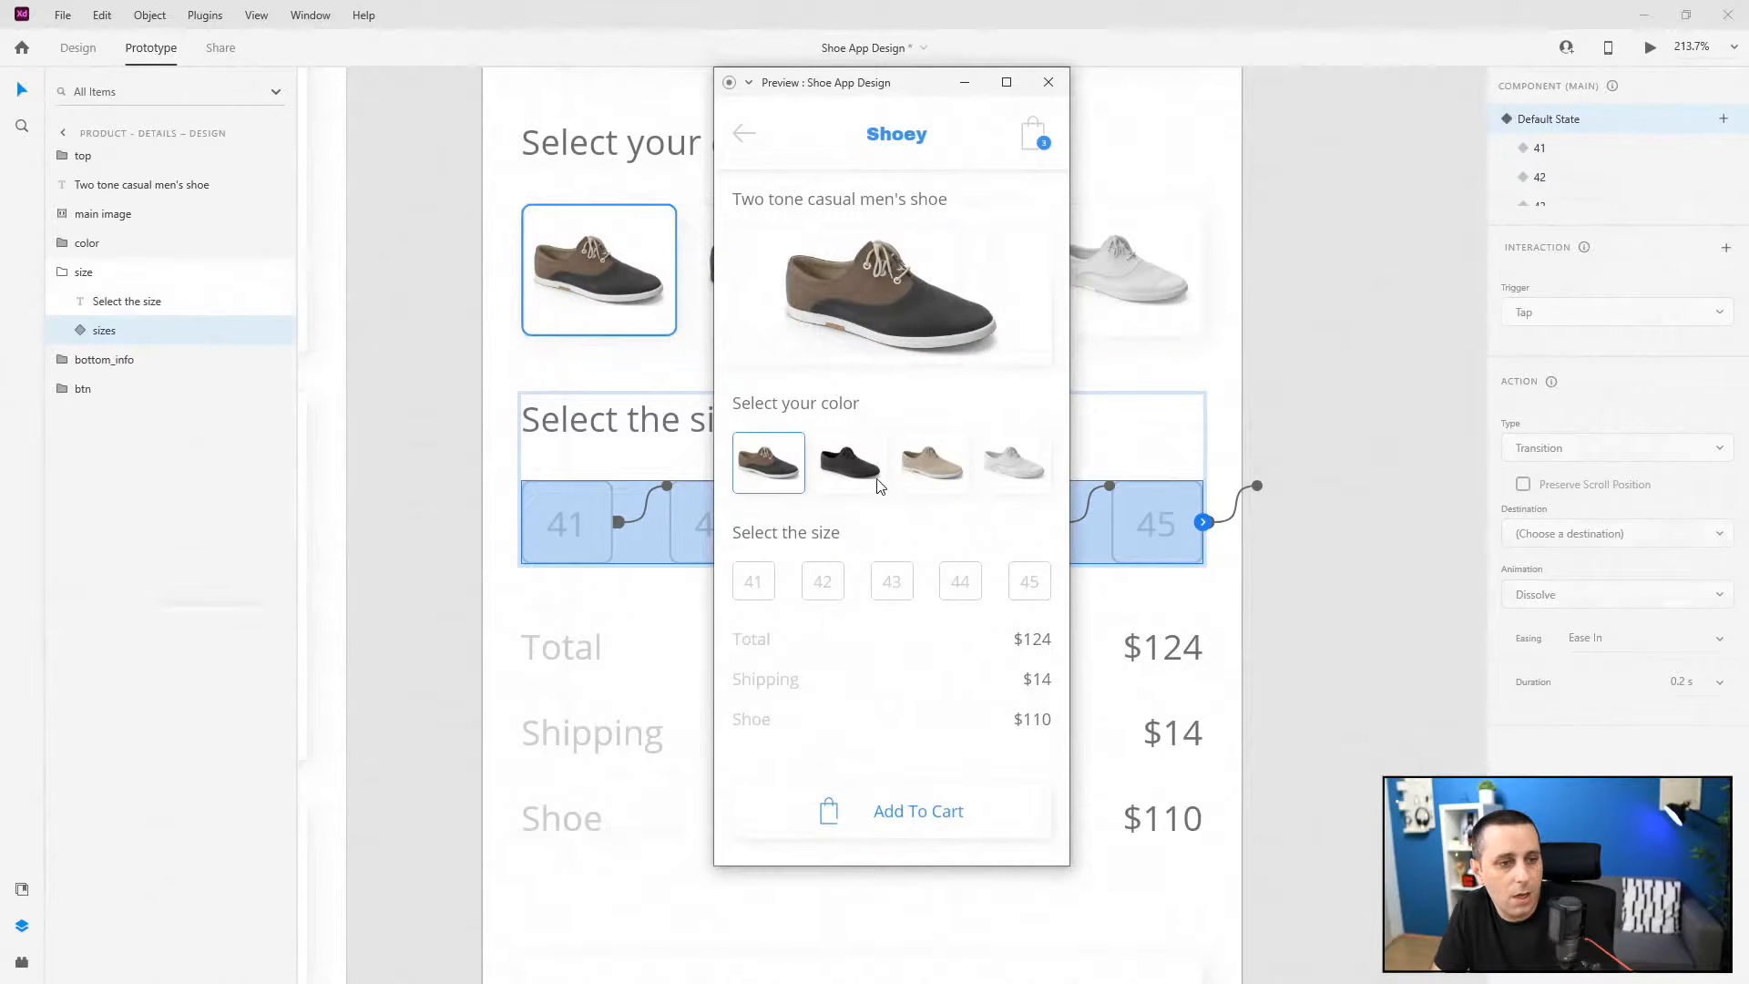
click(764, 588)
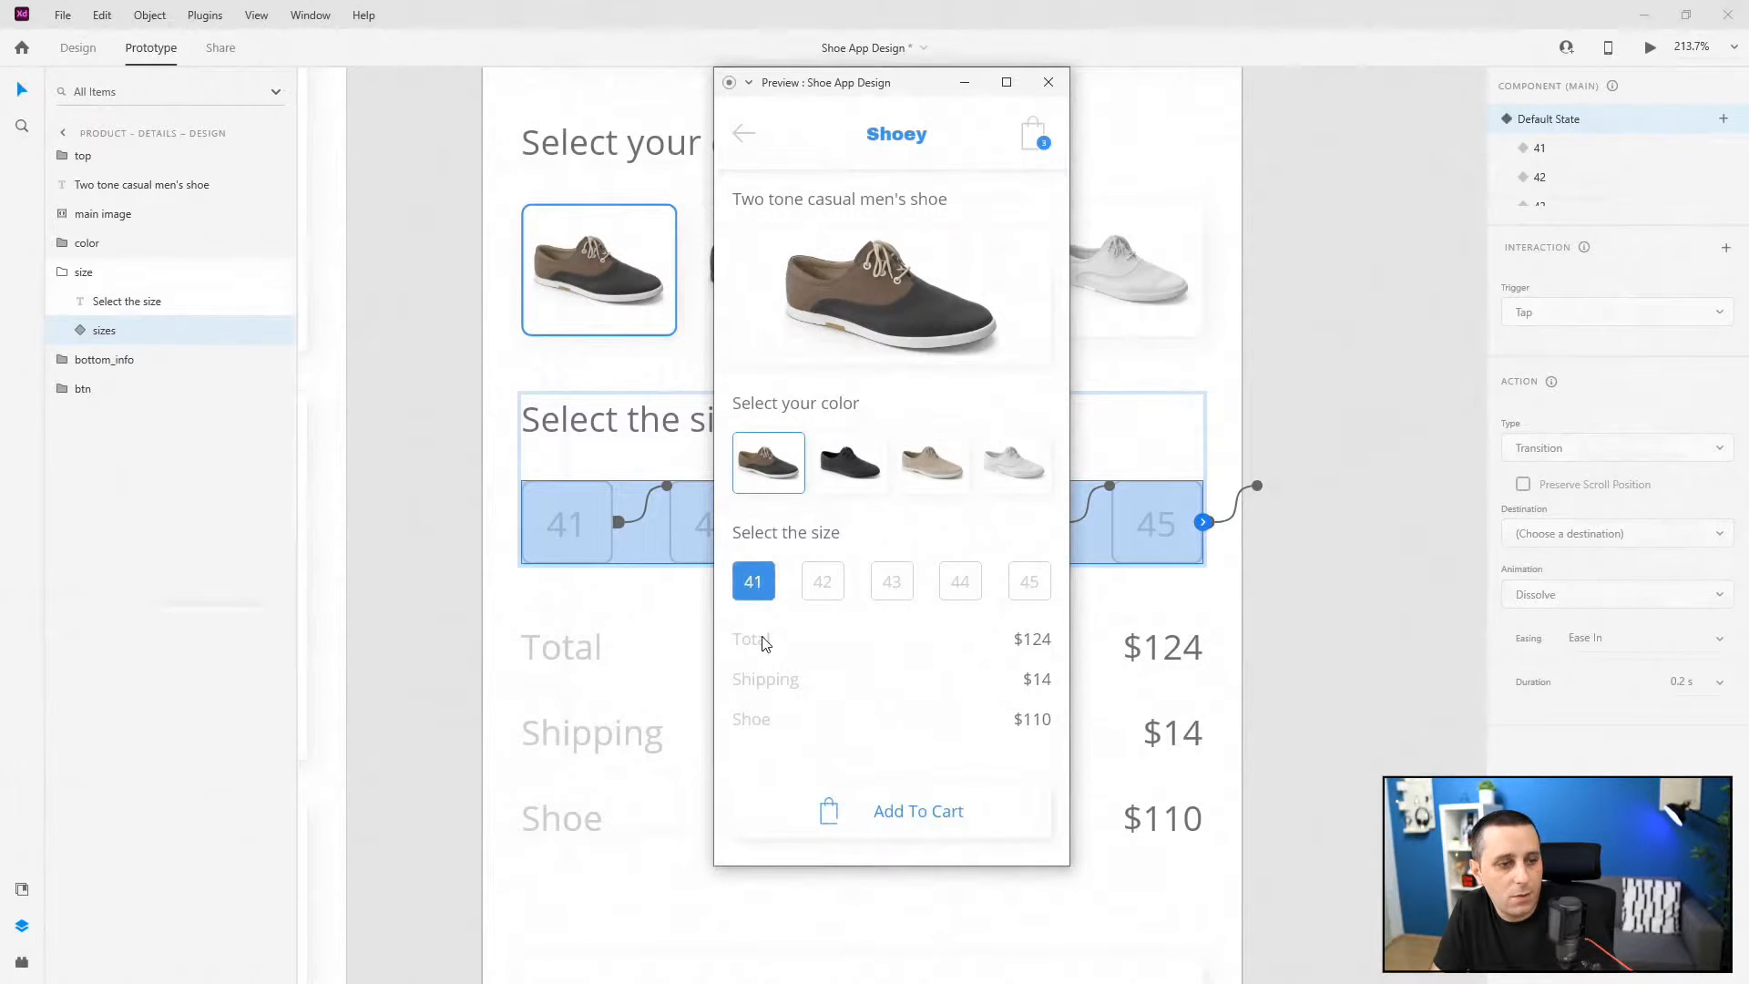
click(819, 587)
click(888, 588)
click(965, 592)
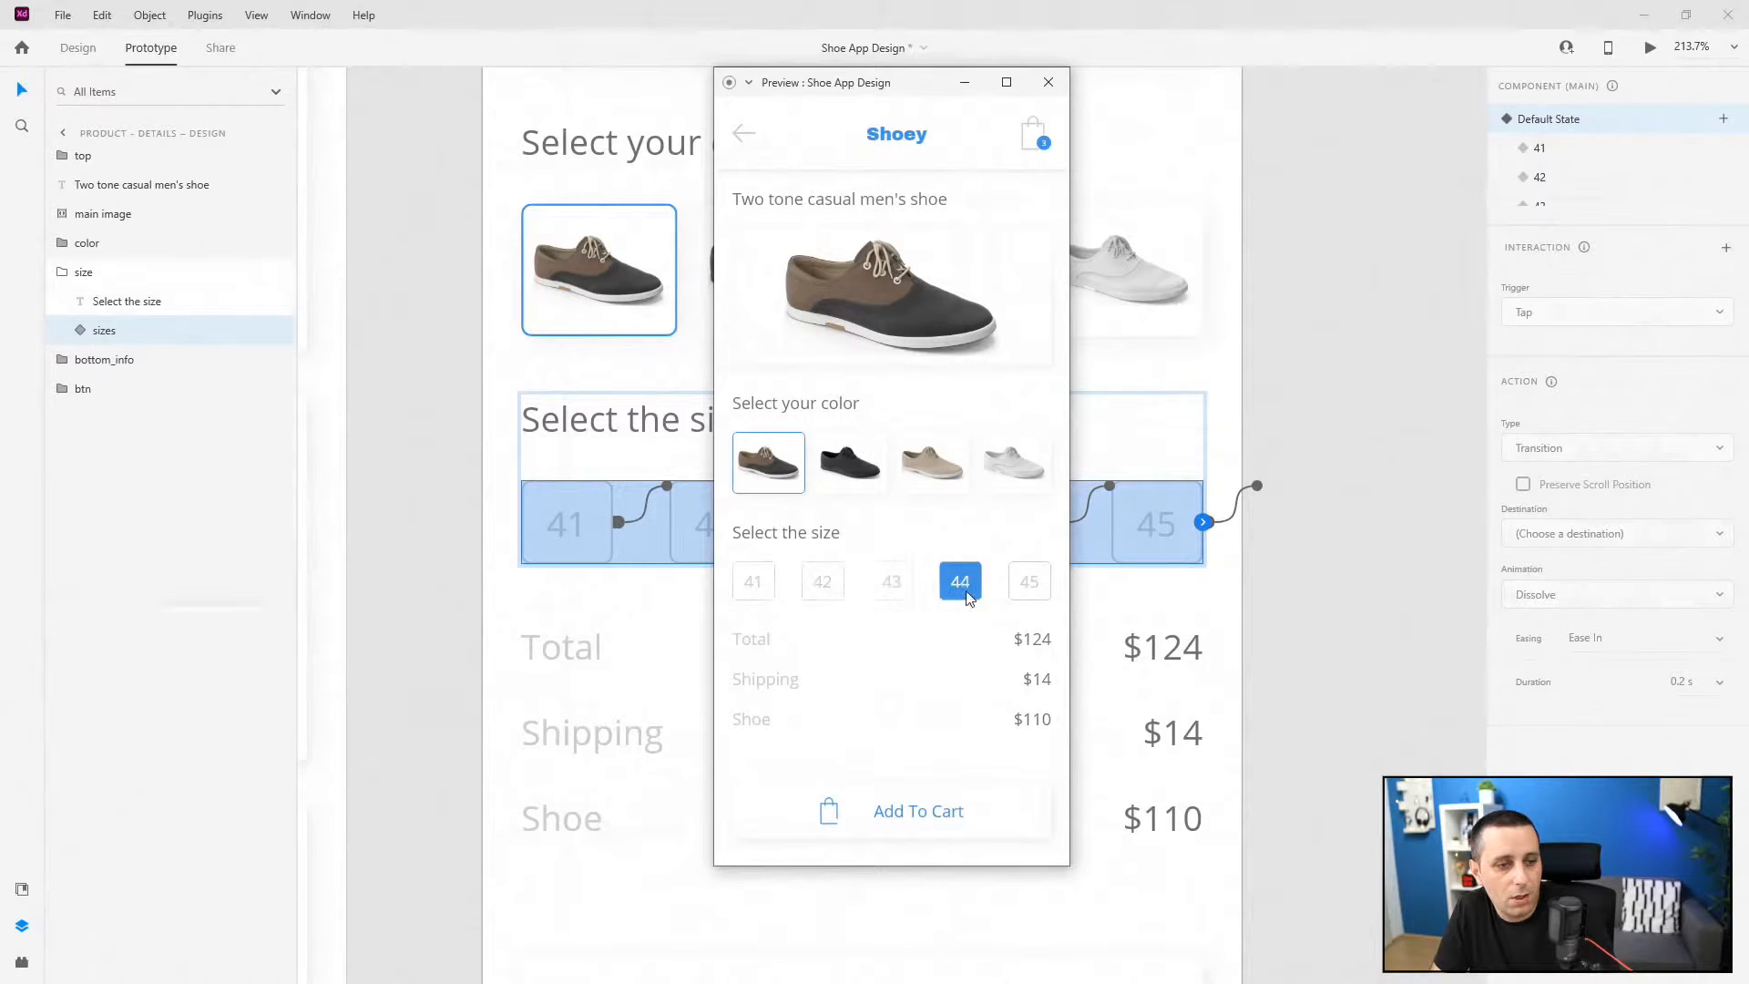
click(1040, 596)
click(947, 587)
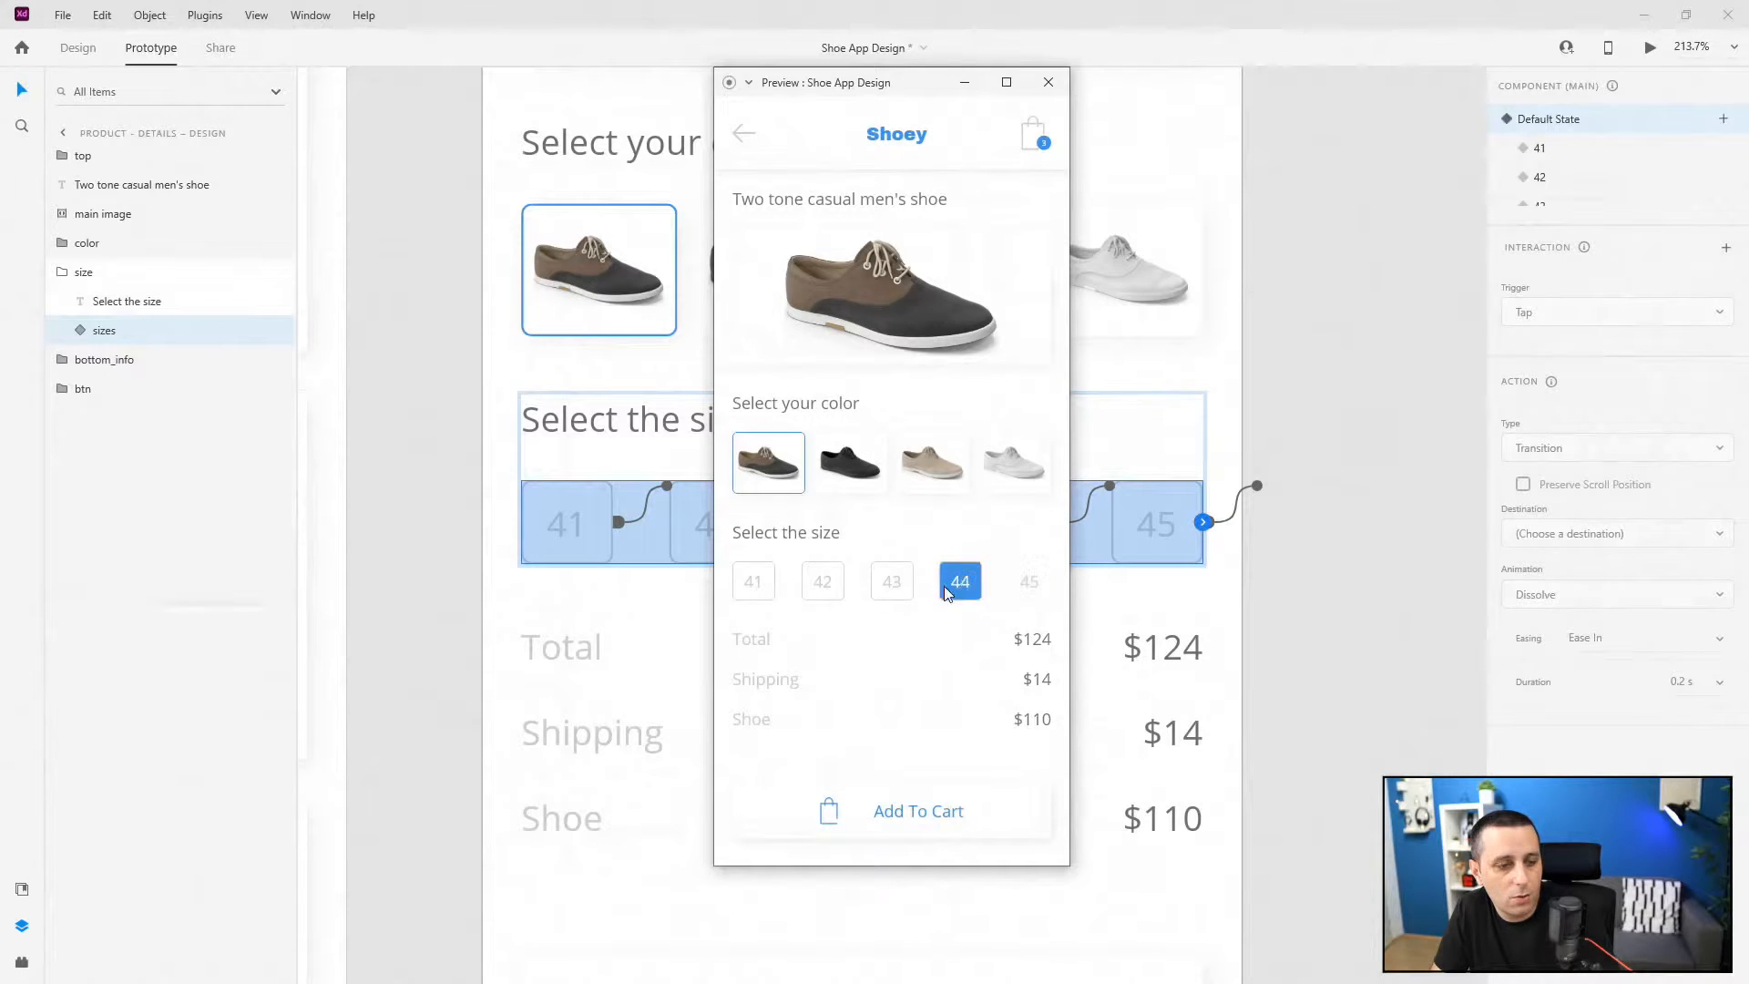
click(880, 585)
click(820, 587)
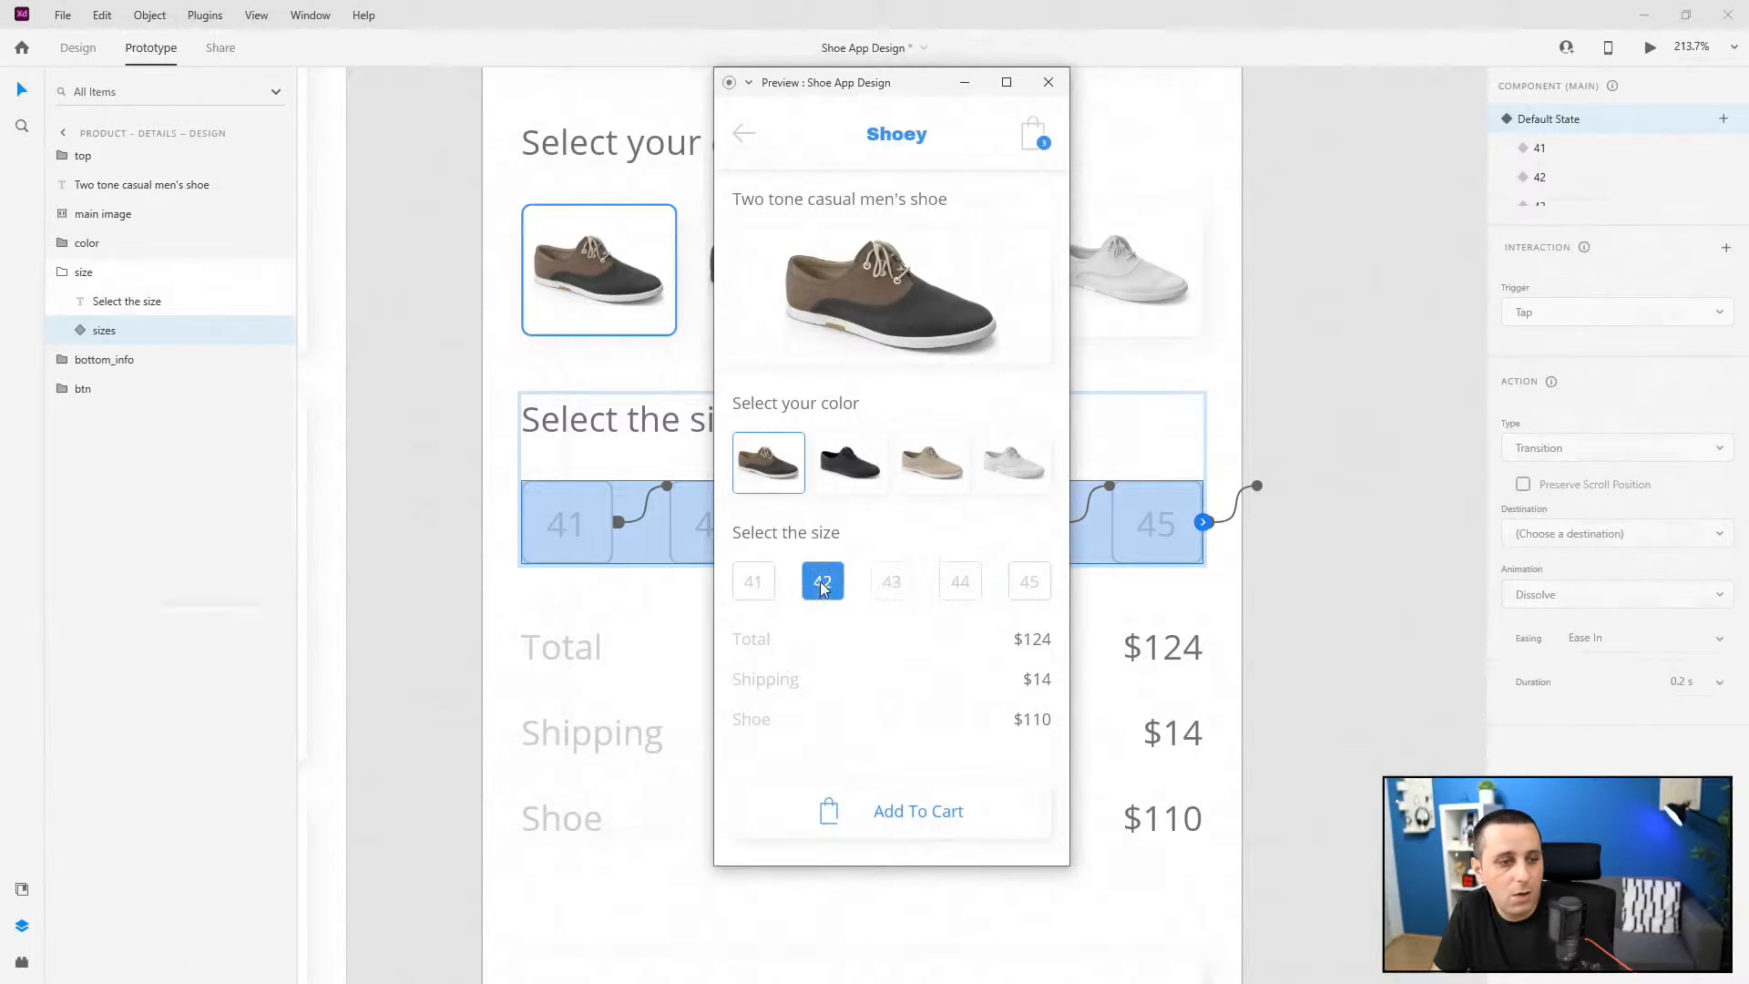
click(751, 587)
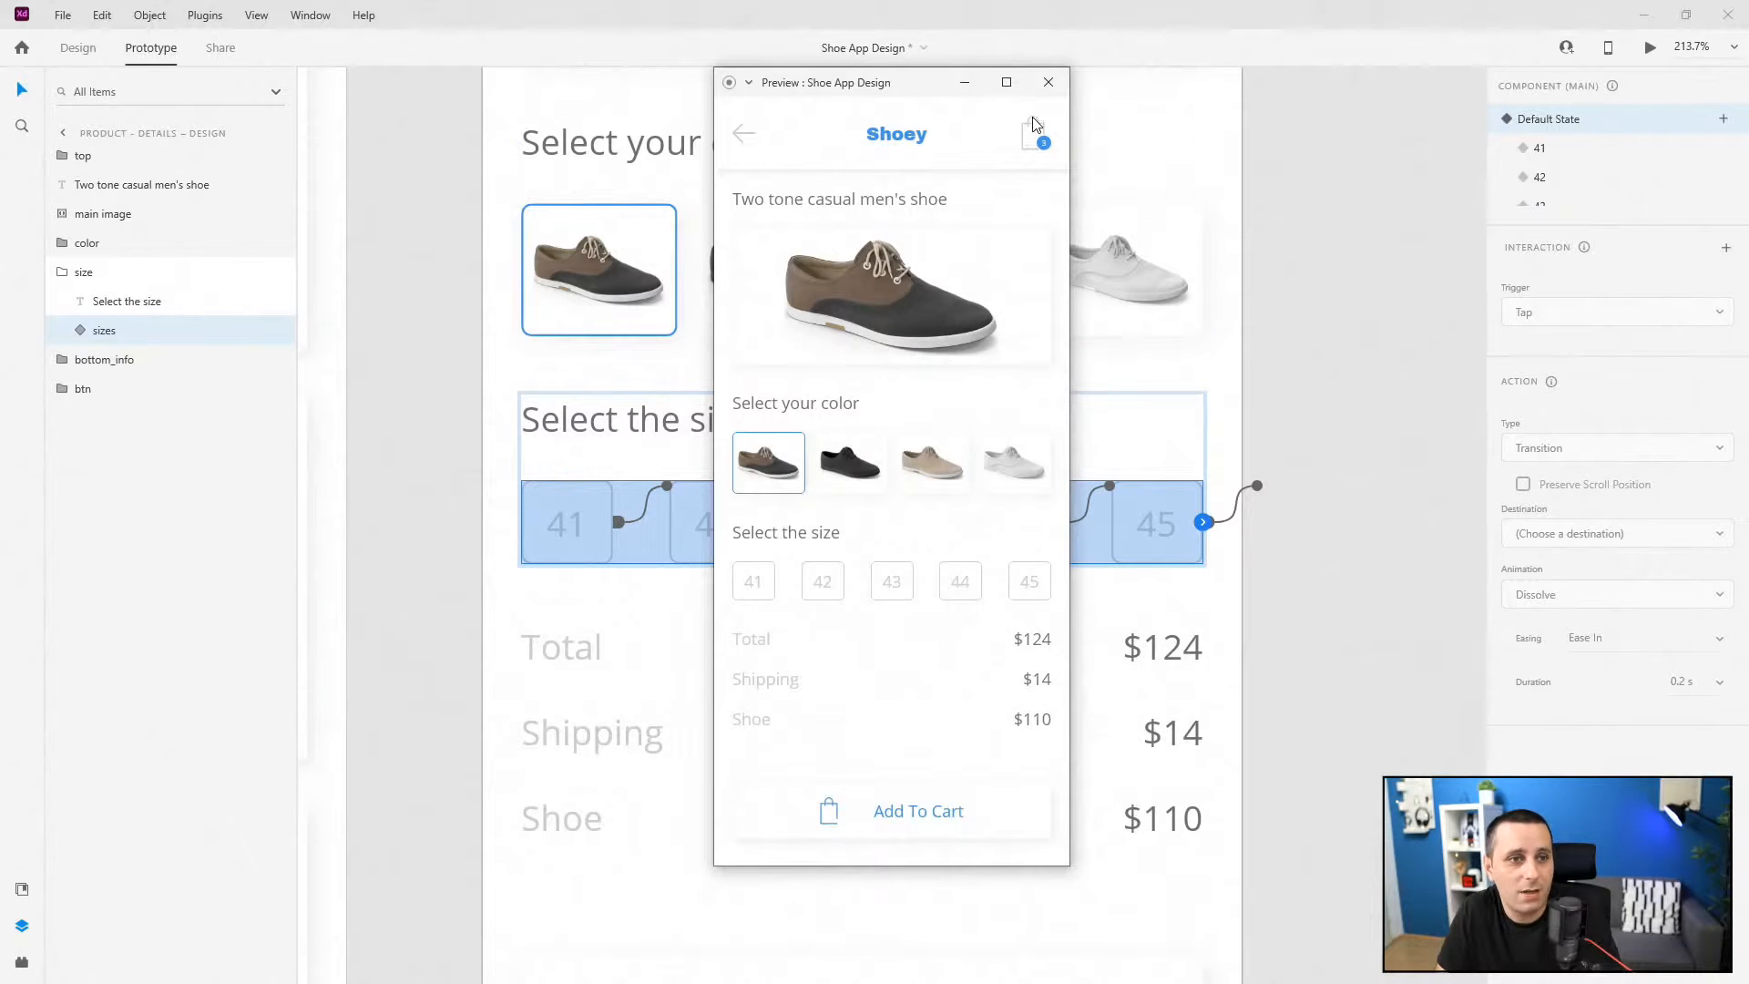
click(1049, 91)
- Preview the prototype from the Products – Design artboard and close the preview
scroll(1319, 401, down, 6)
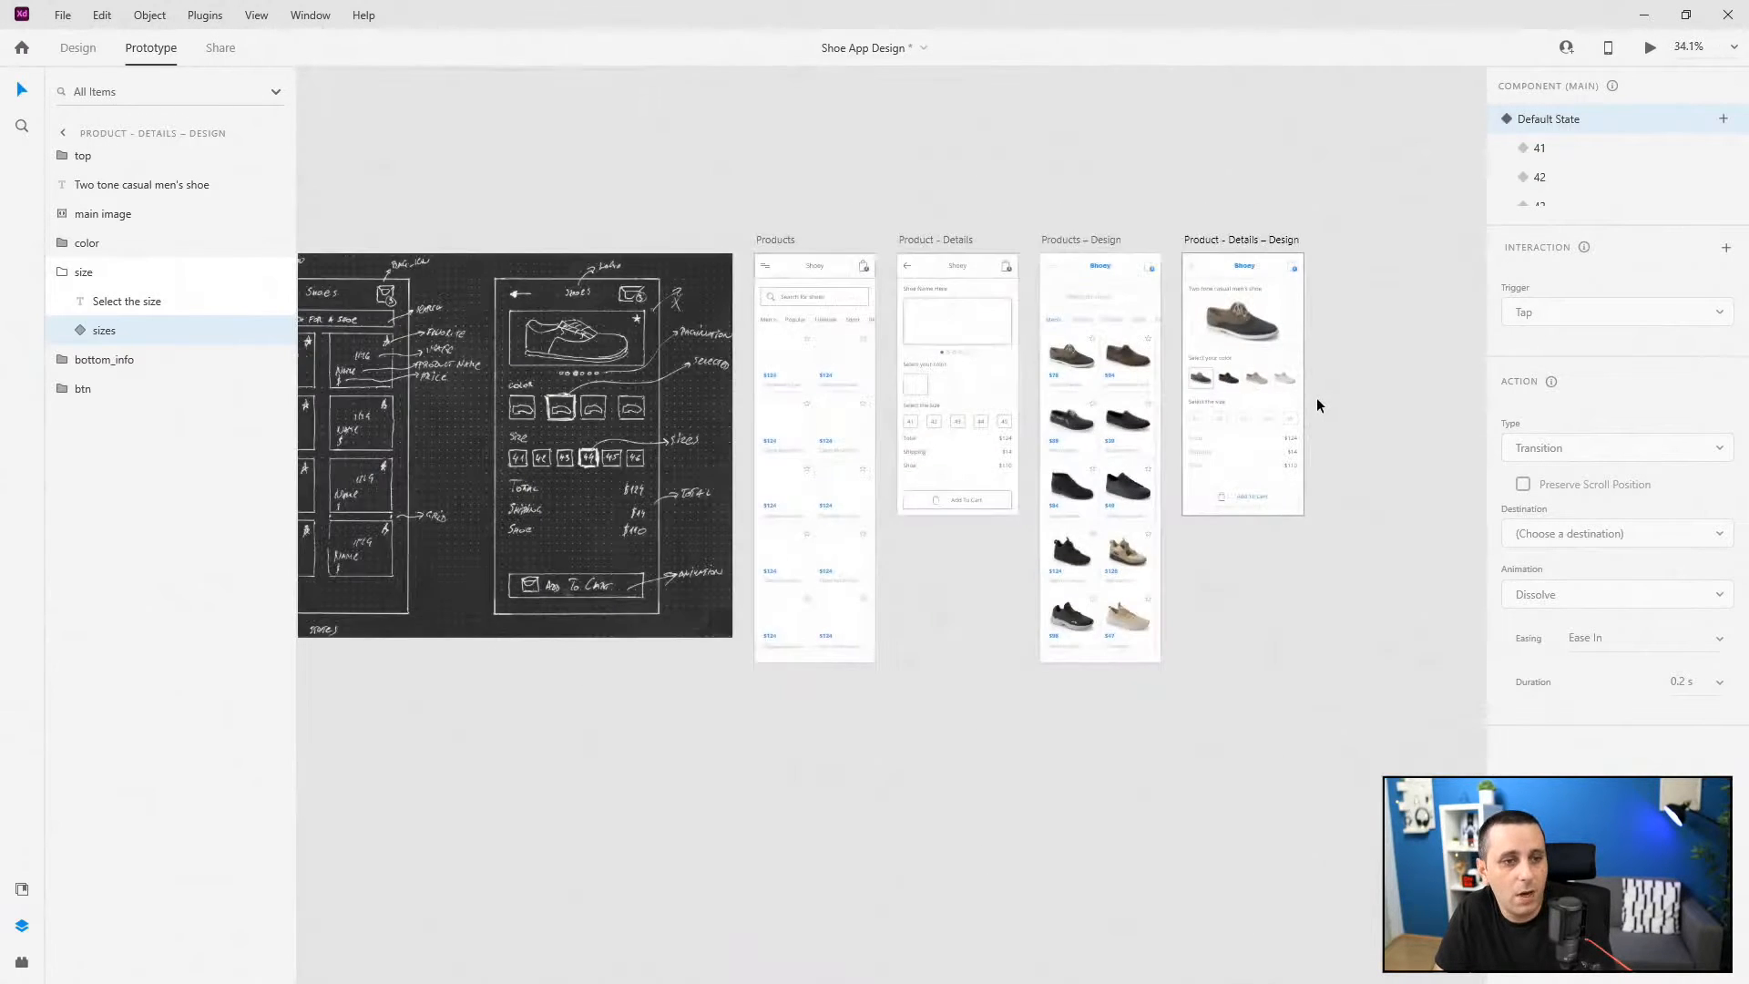
scroll(1321, 394, up, 2)
scroll(1324, 389, up, 1)
click(734, 84)
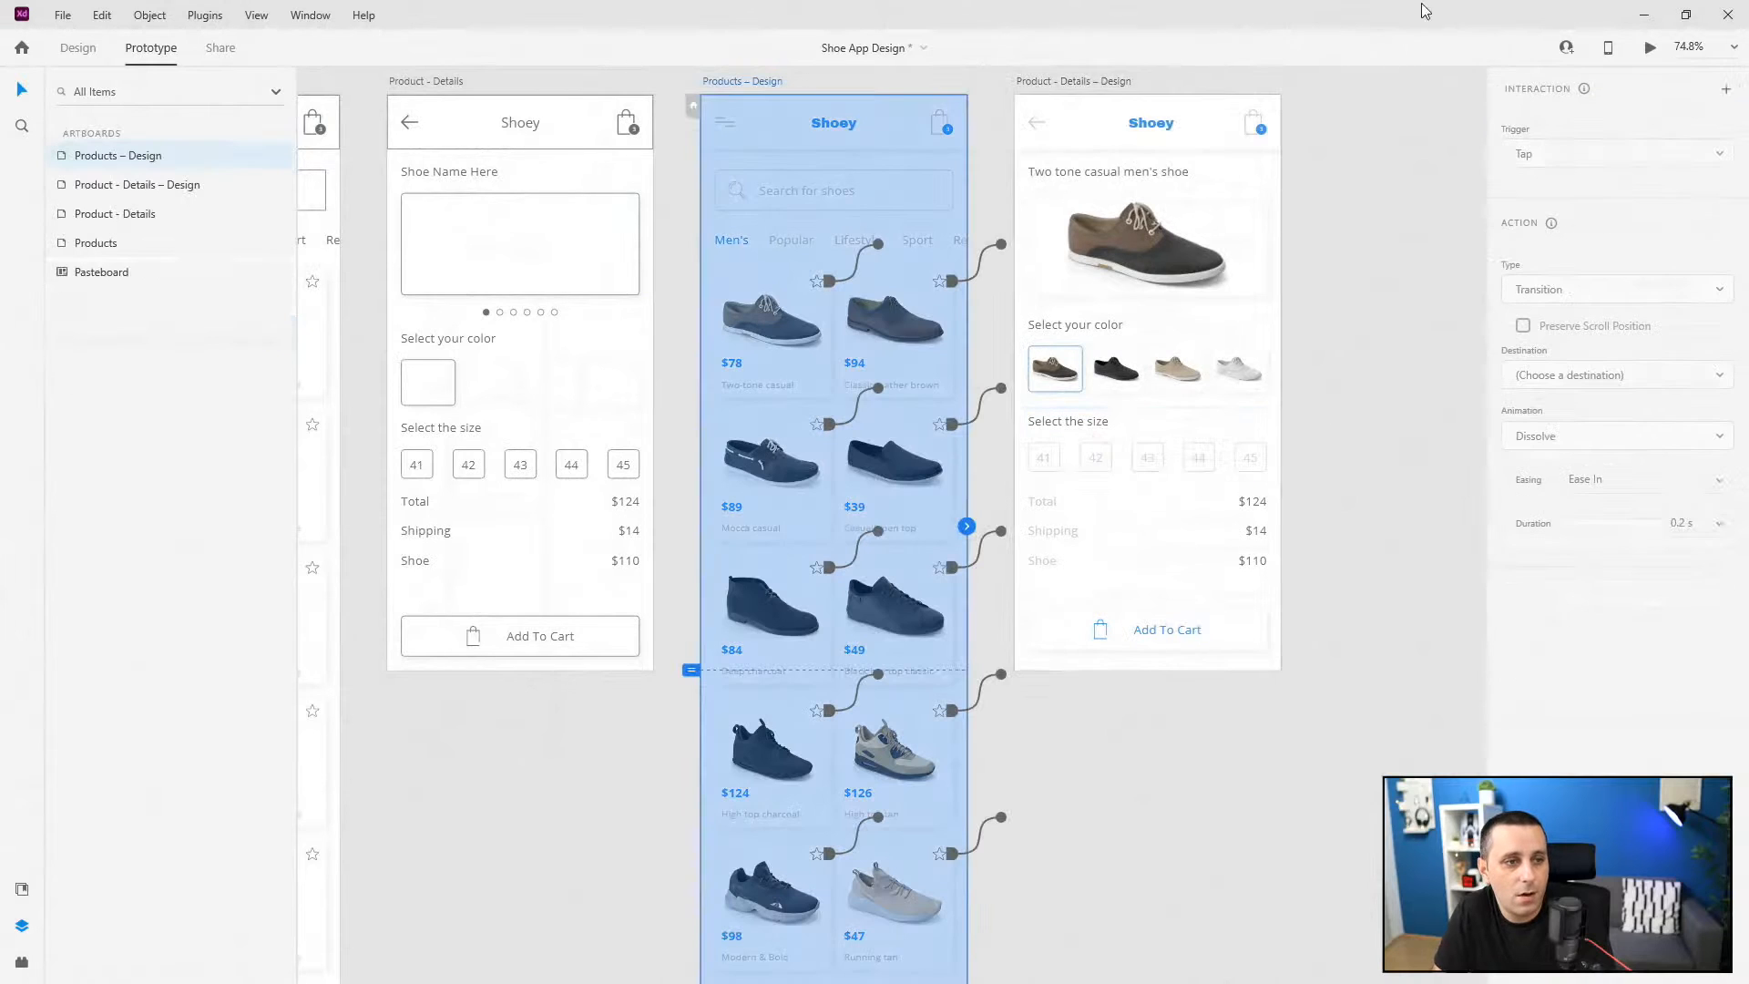
click(1650, 51)
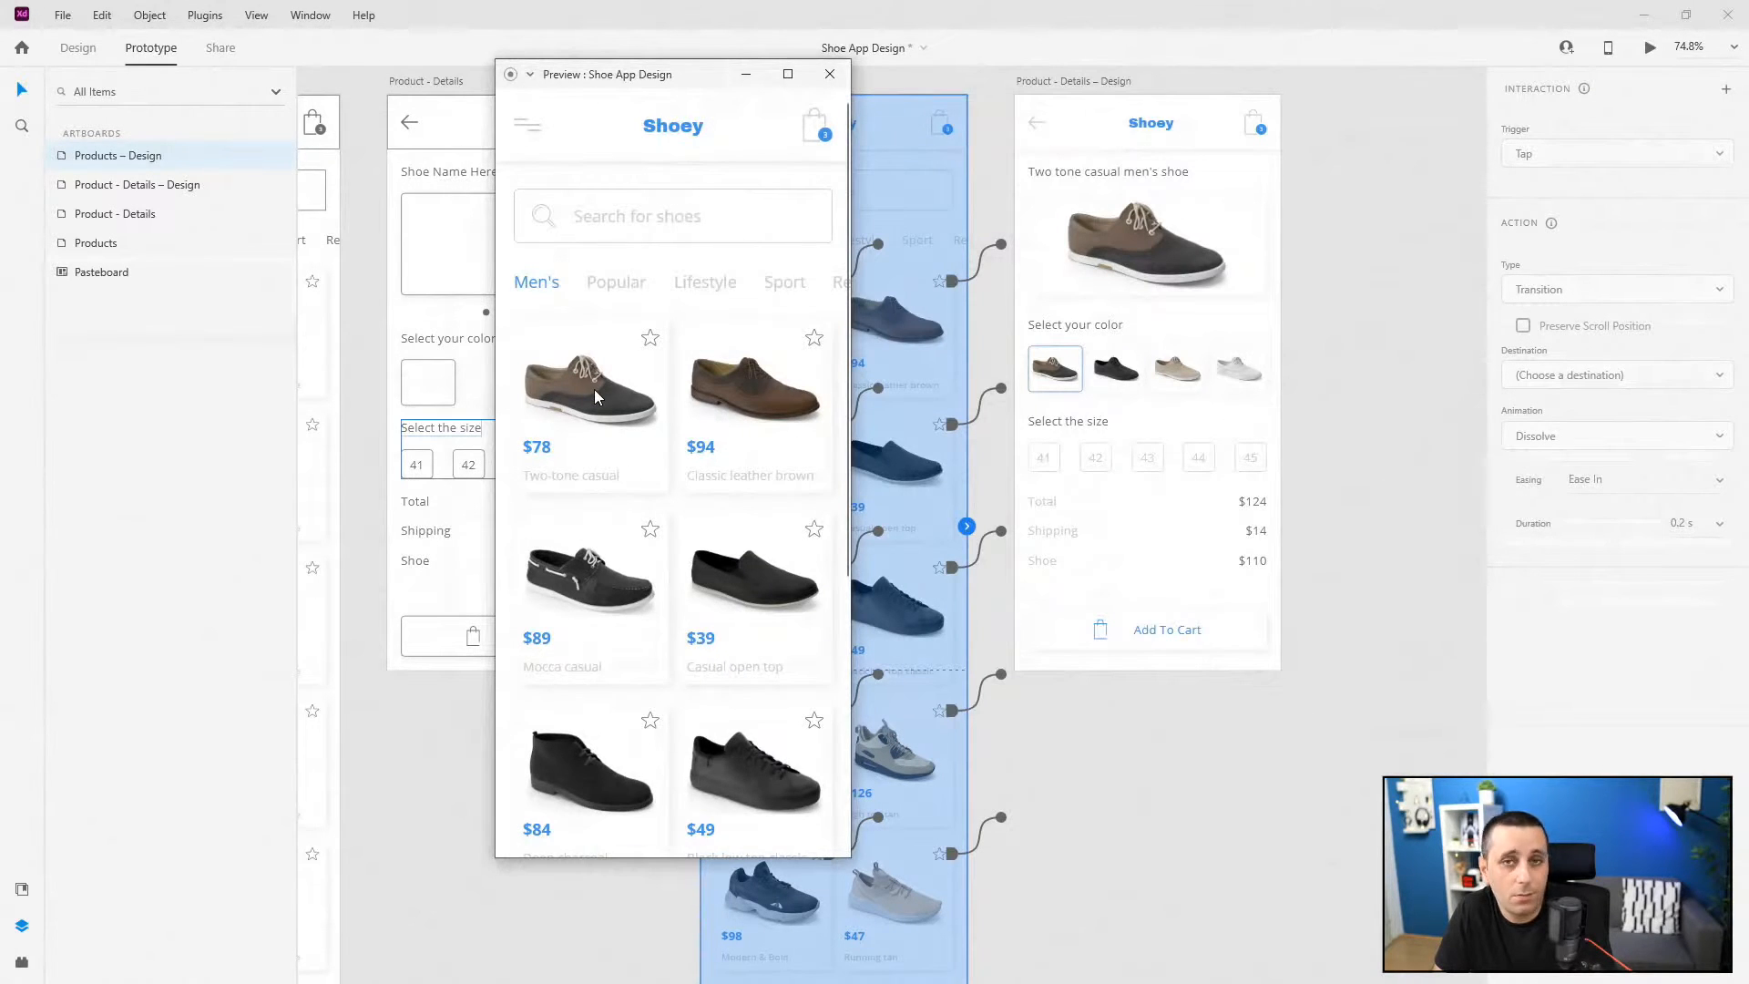
click(829, 73)
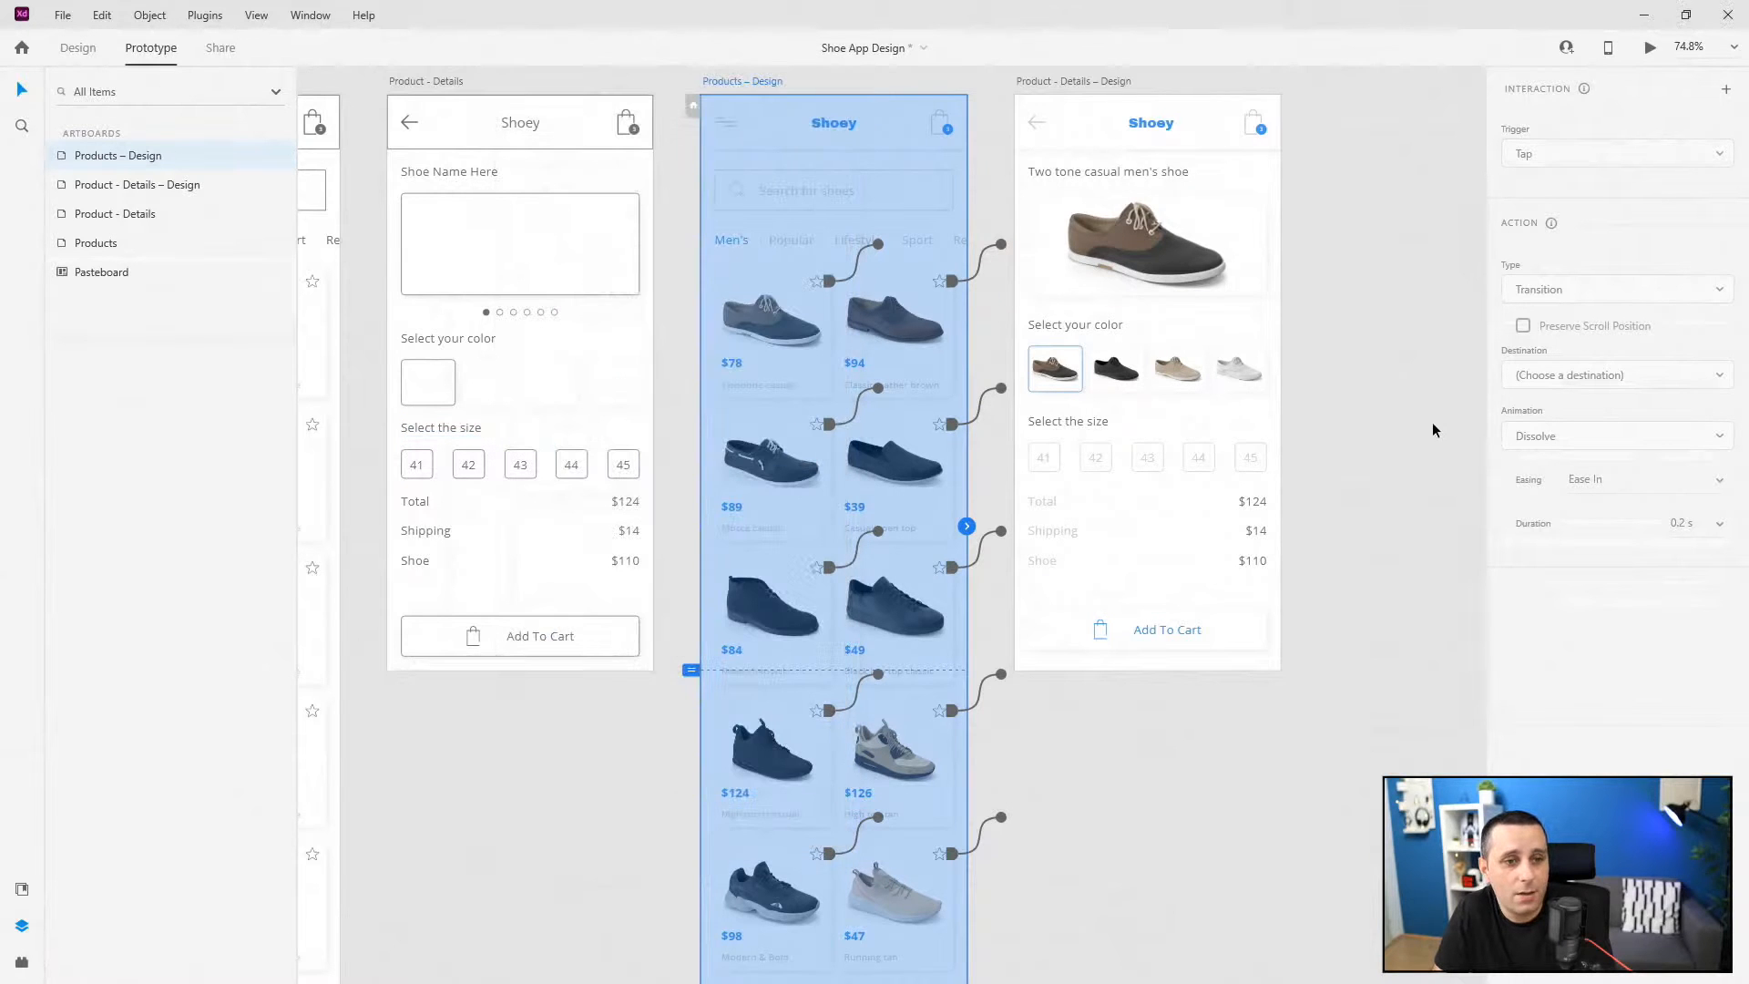
- In Design mode, set the Total amount on the Product - Details – Design artboard to $92
click(1430, 415)
scroll(1306, 187, up, 3)
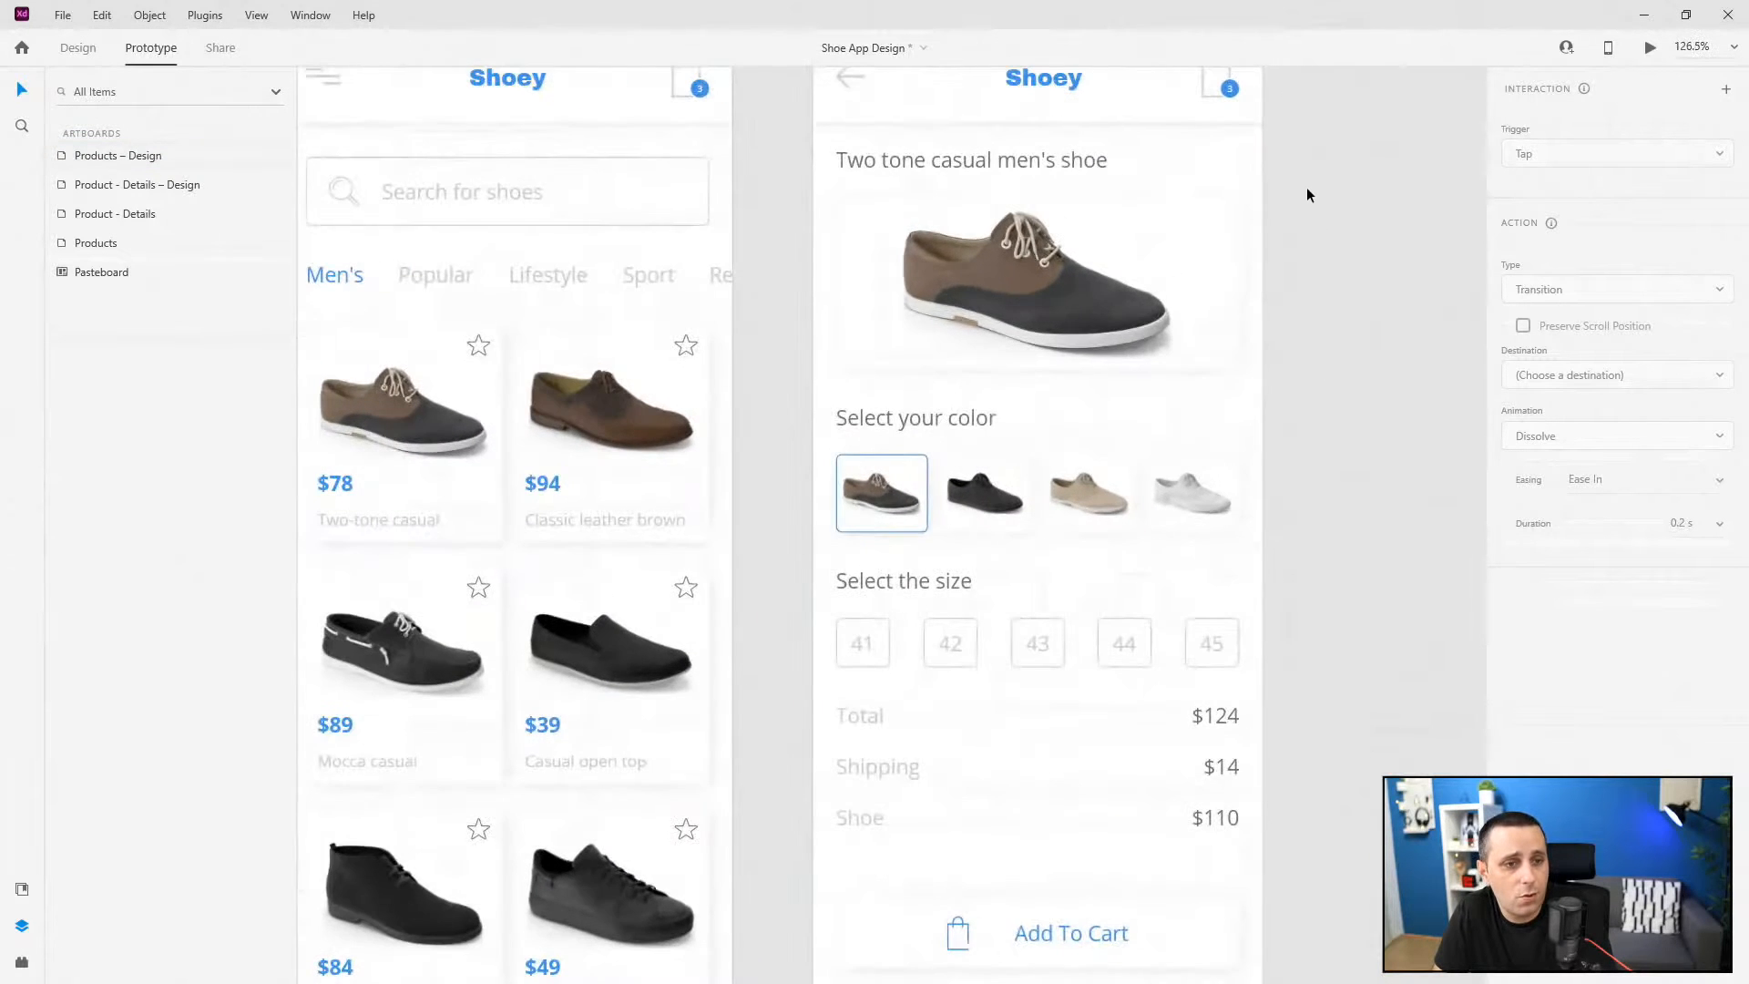
scroll(1304, 189, down, 3)
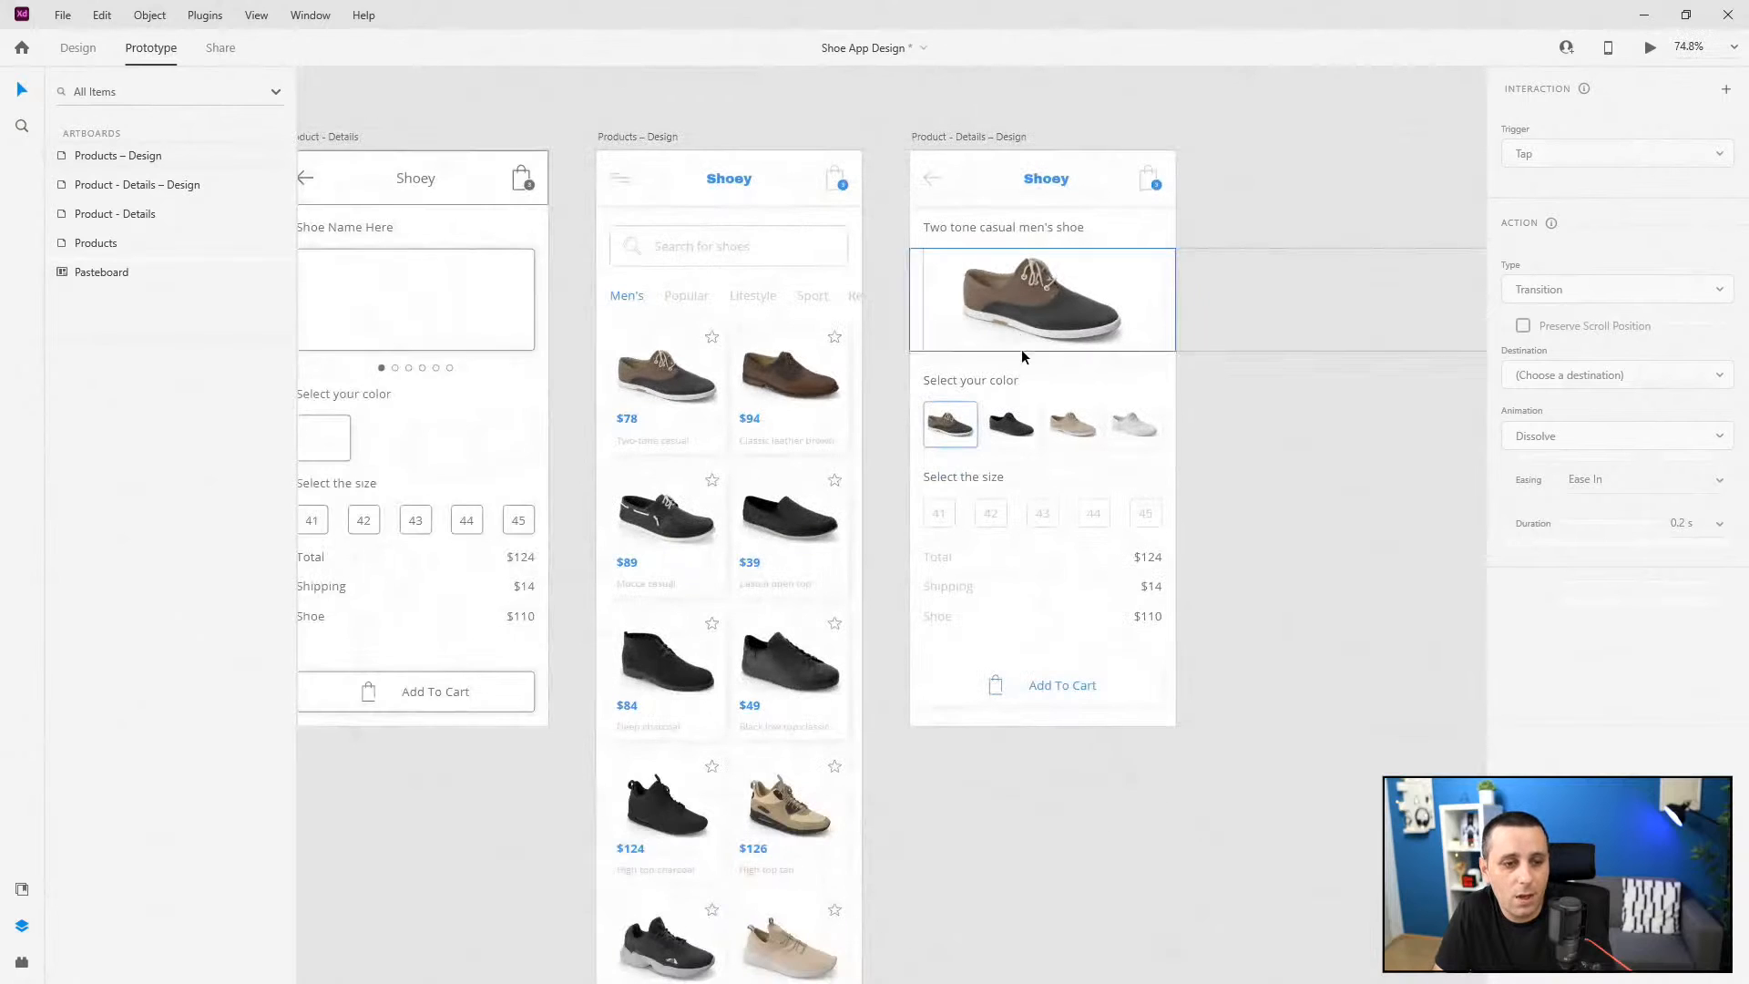
scroll(1150, 581, up, 5)
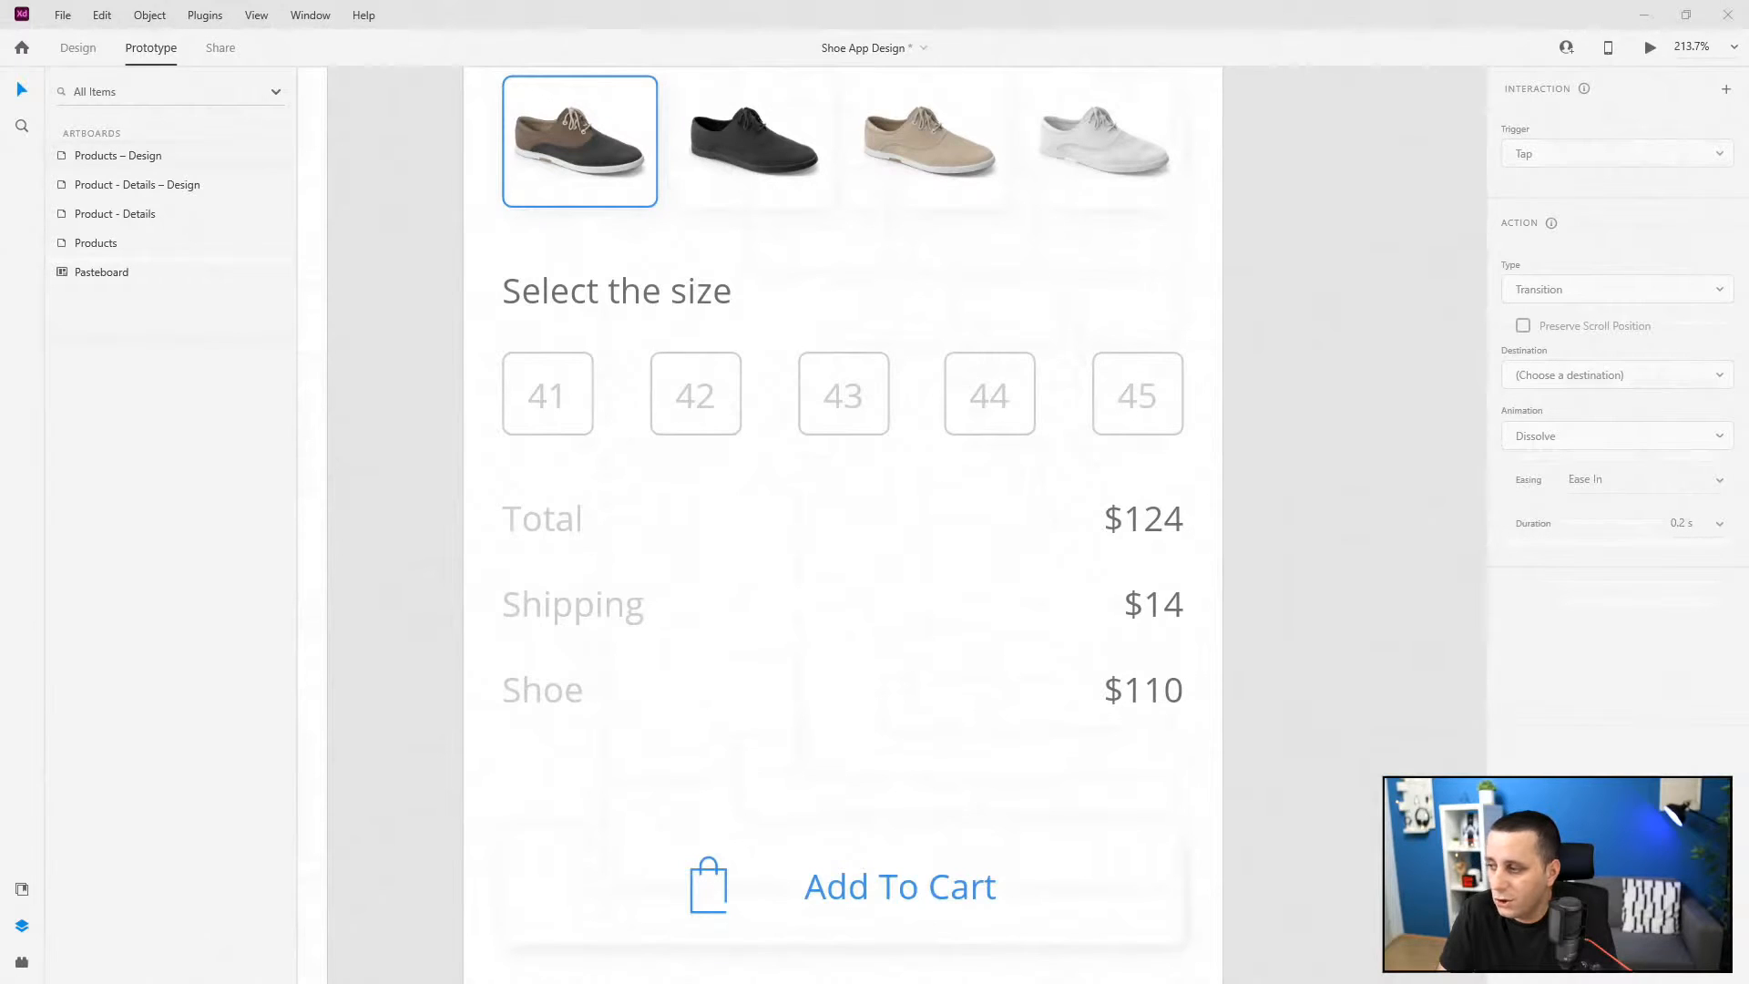
double_click(1144, 519)
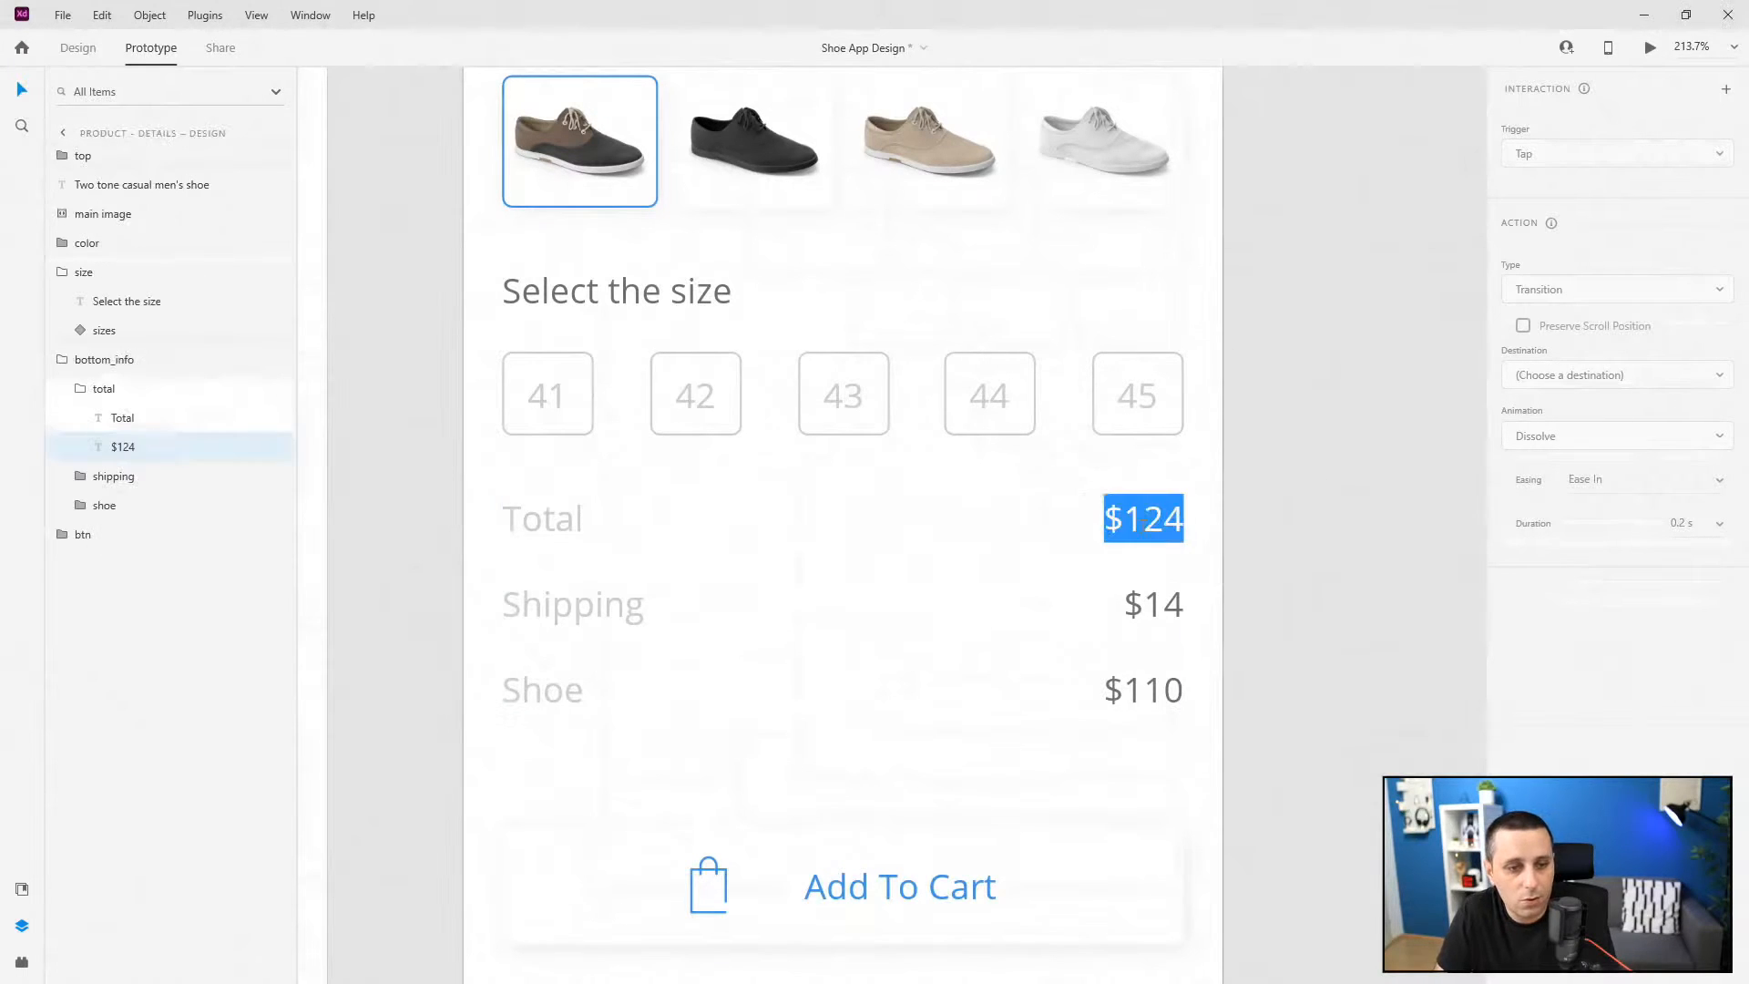
click(78, 47)
double_click(1123, 528)
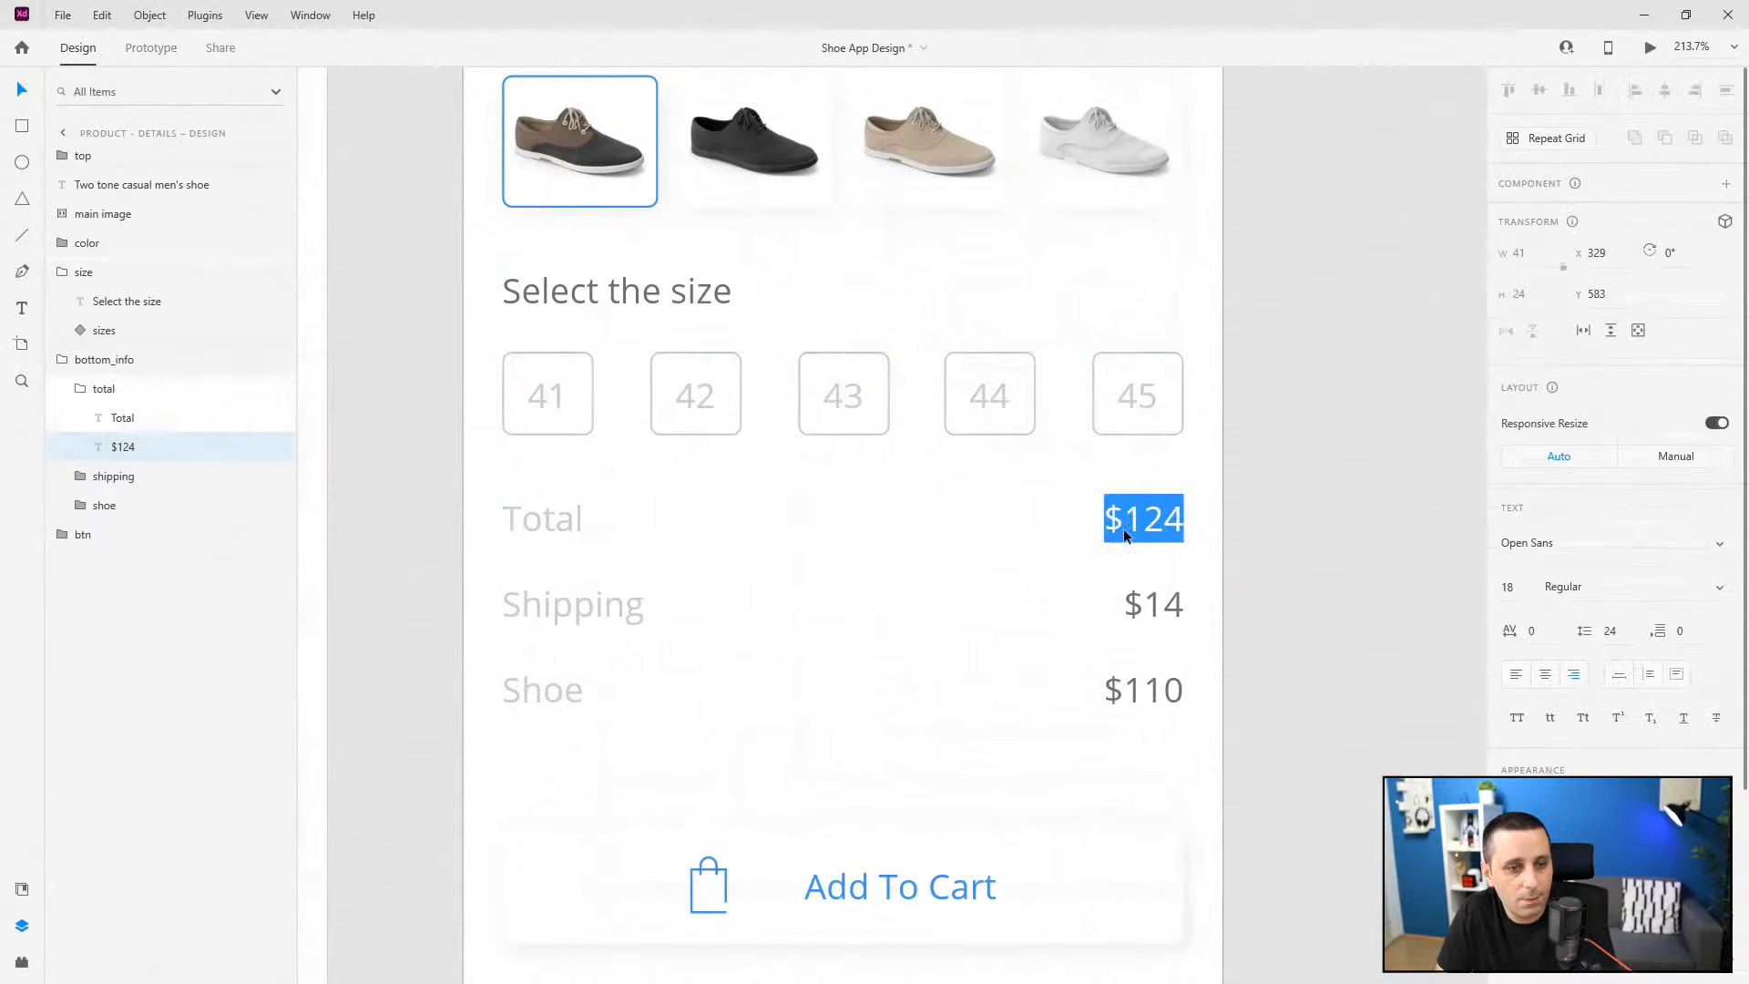
drag(1183, 519, 1125, 519)
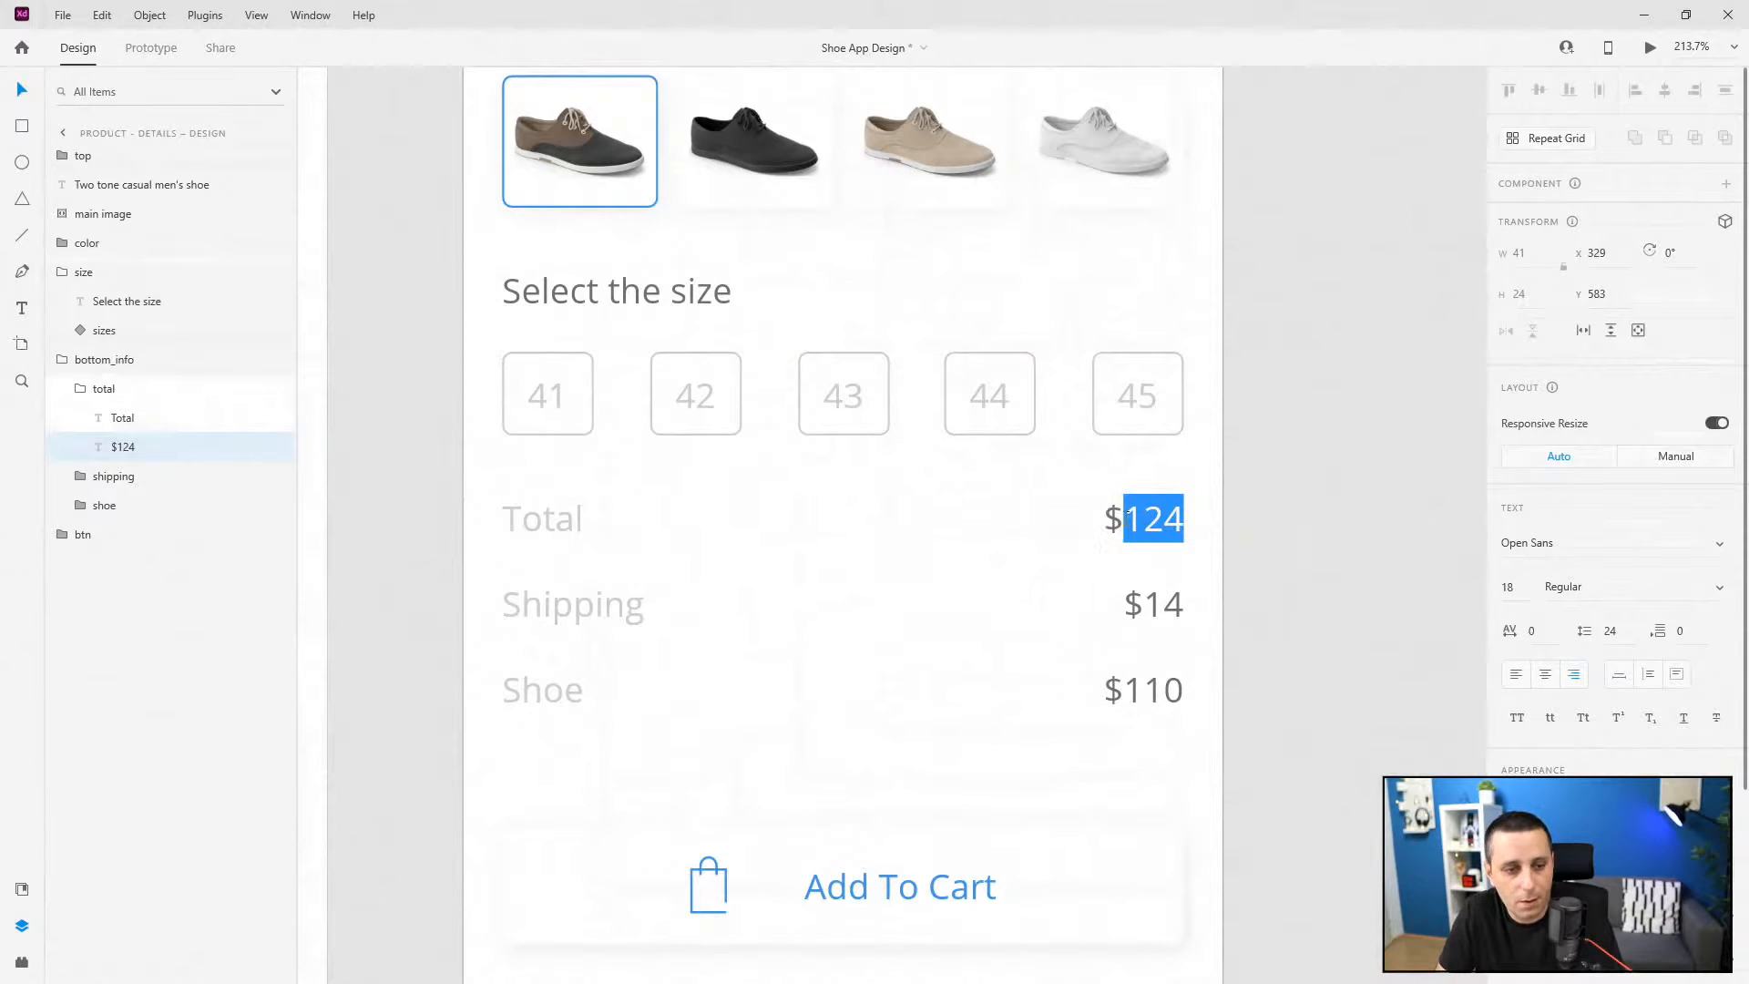
text(92)
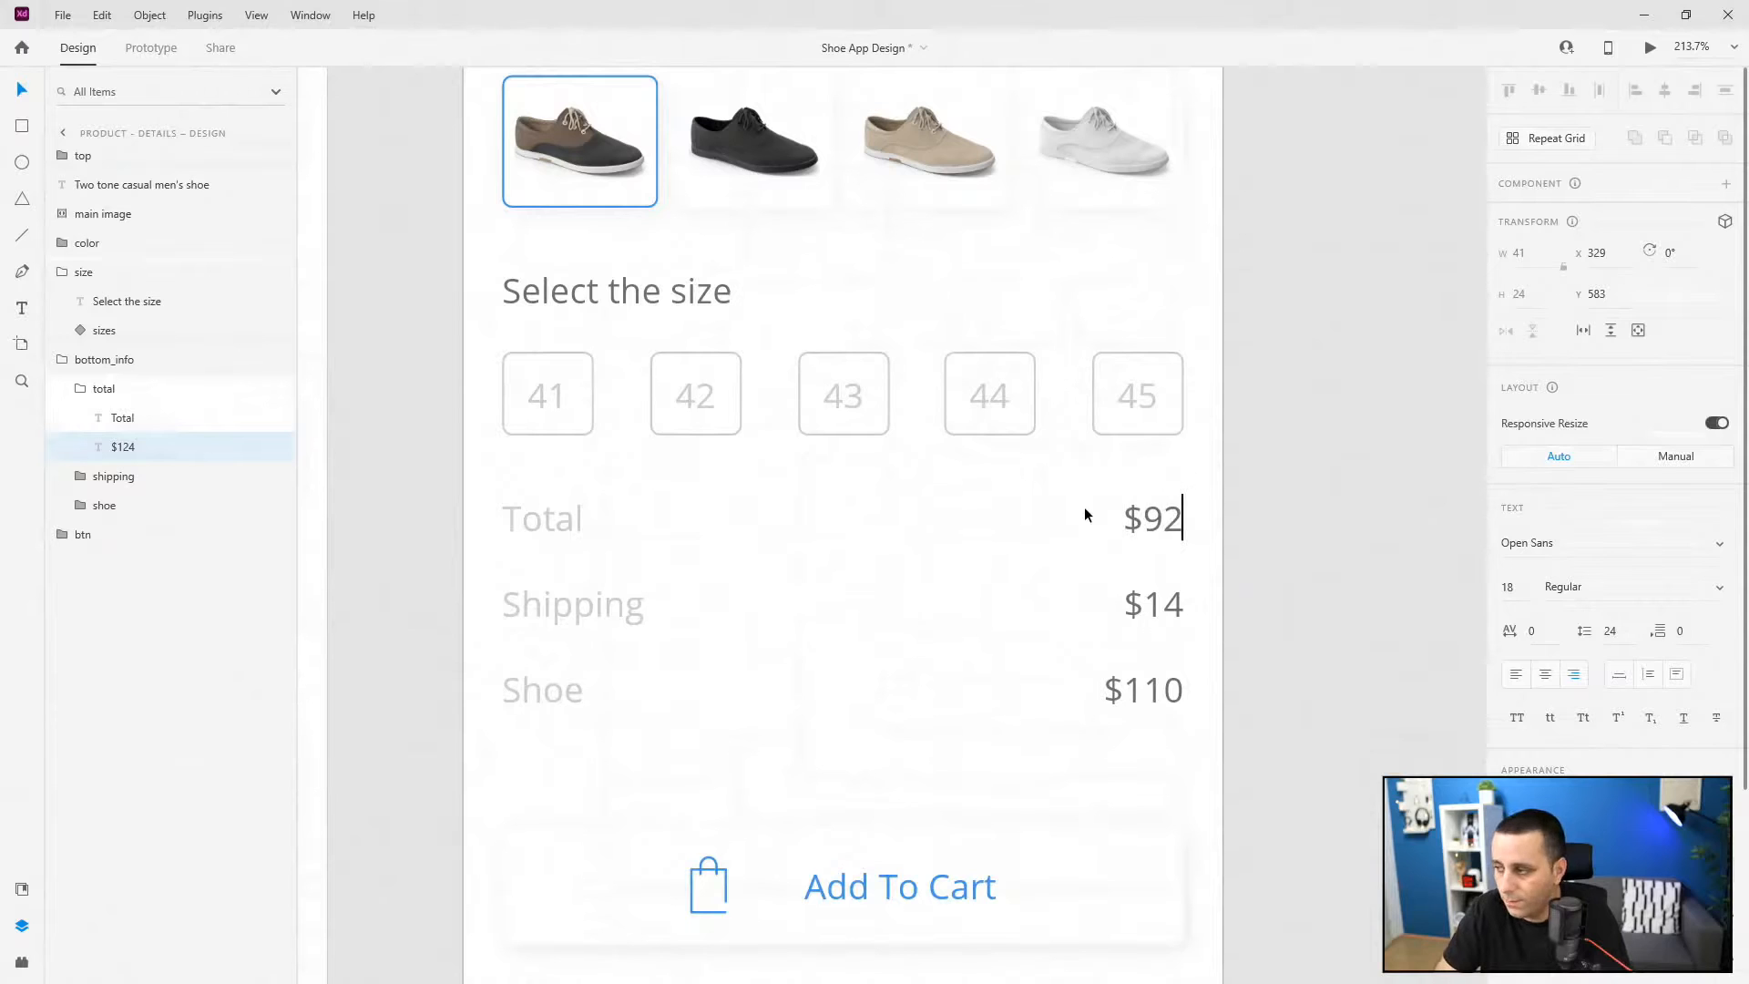
key(Escape)
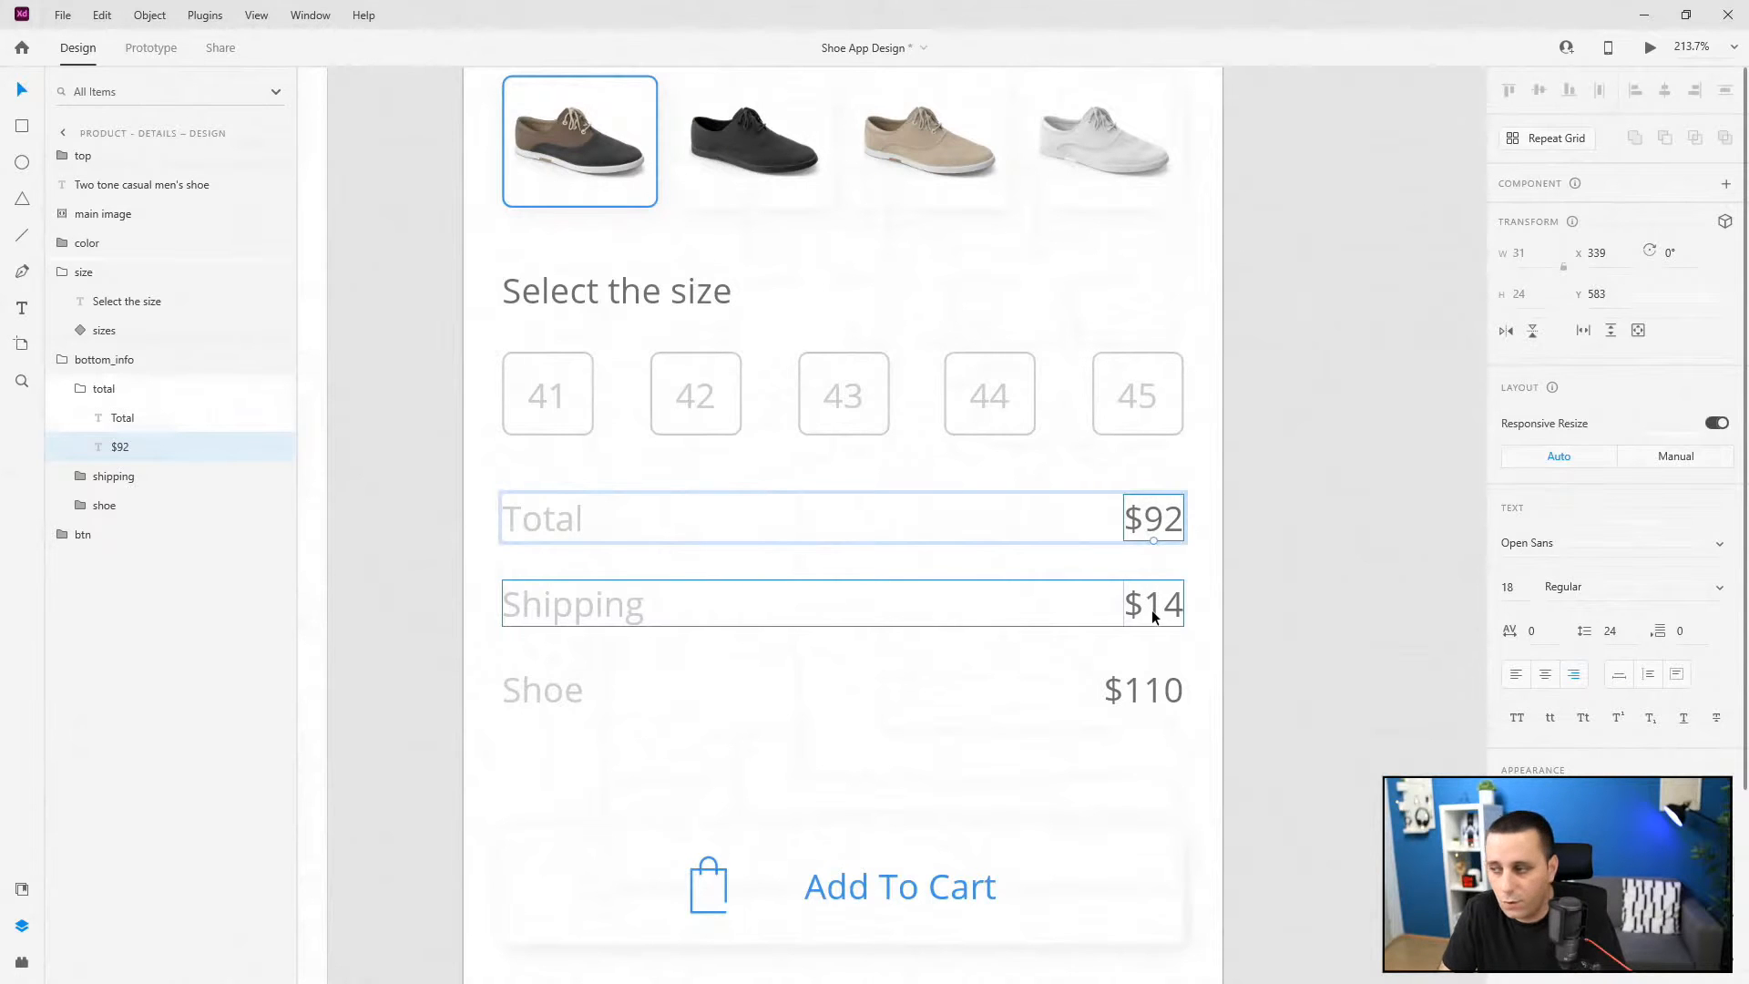
- Set the Shoe price in the bottom_info group to $78
click(1152, 685)
double_click(1139, 691)
double_click(1134, 691)
drag(1133, 690, 1204, 695)
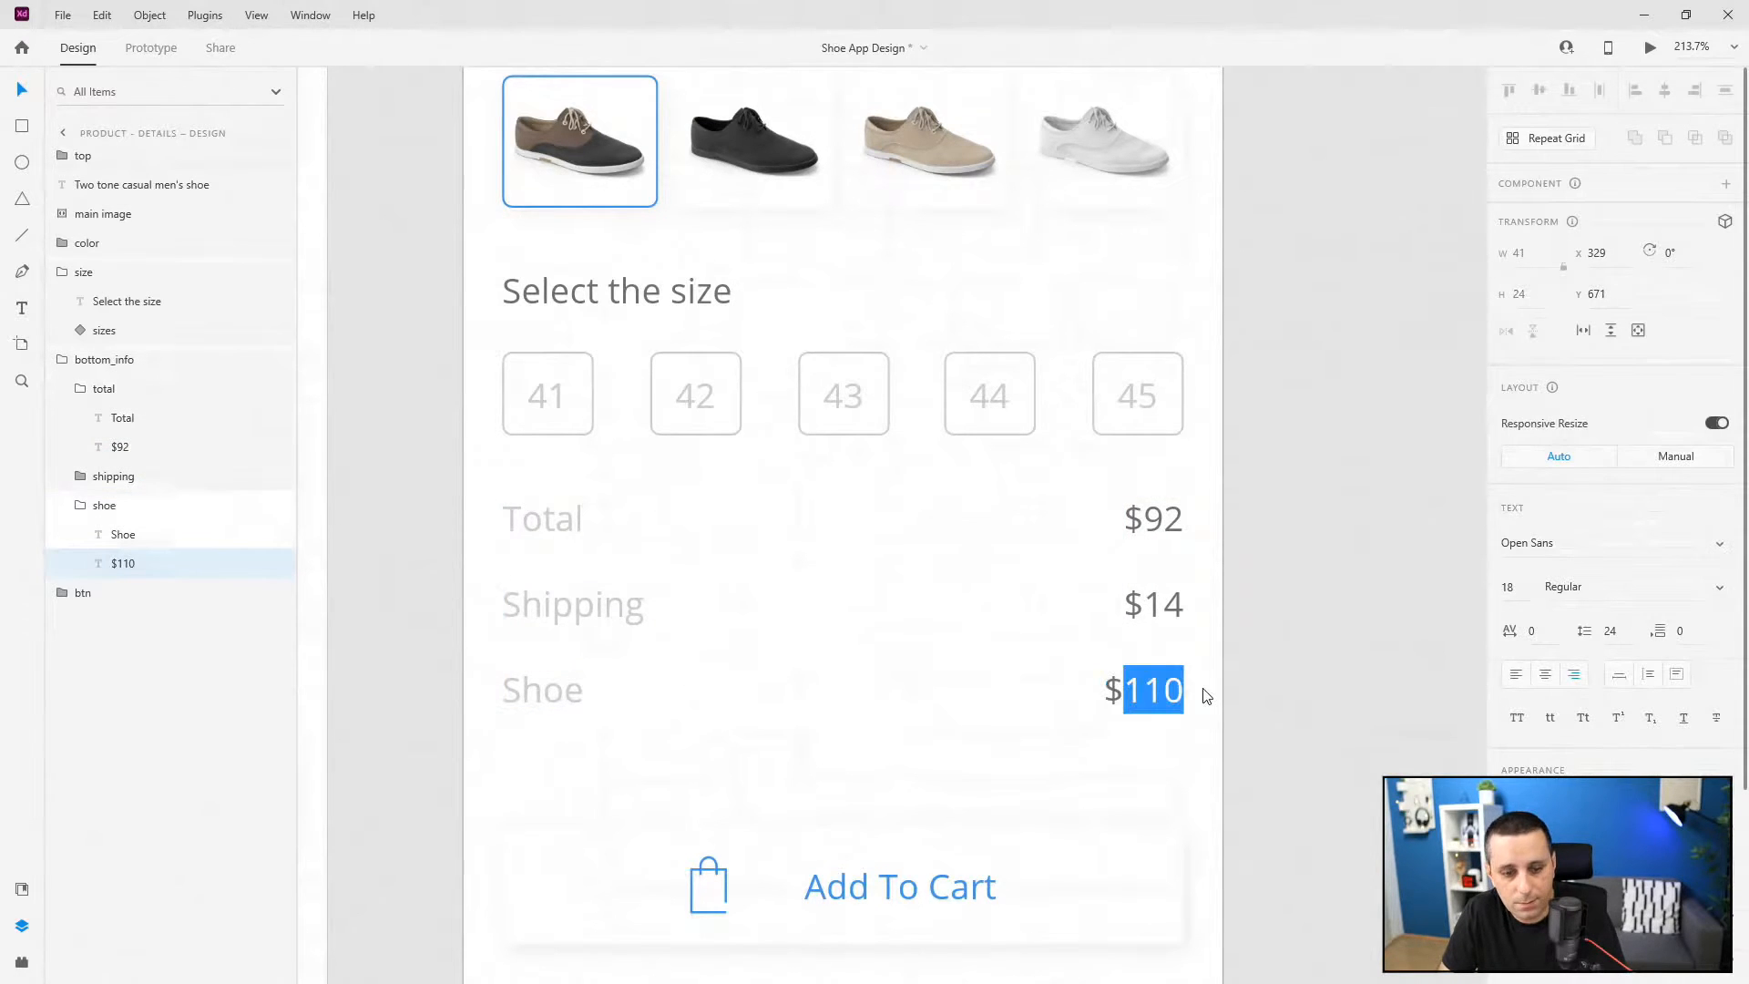
text(78)
key(Escape)
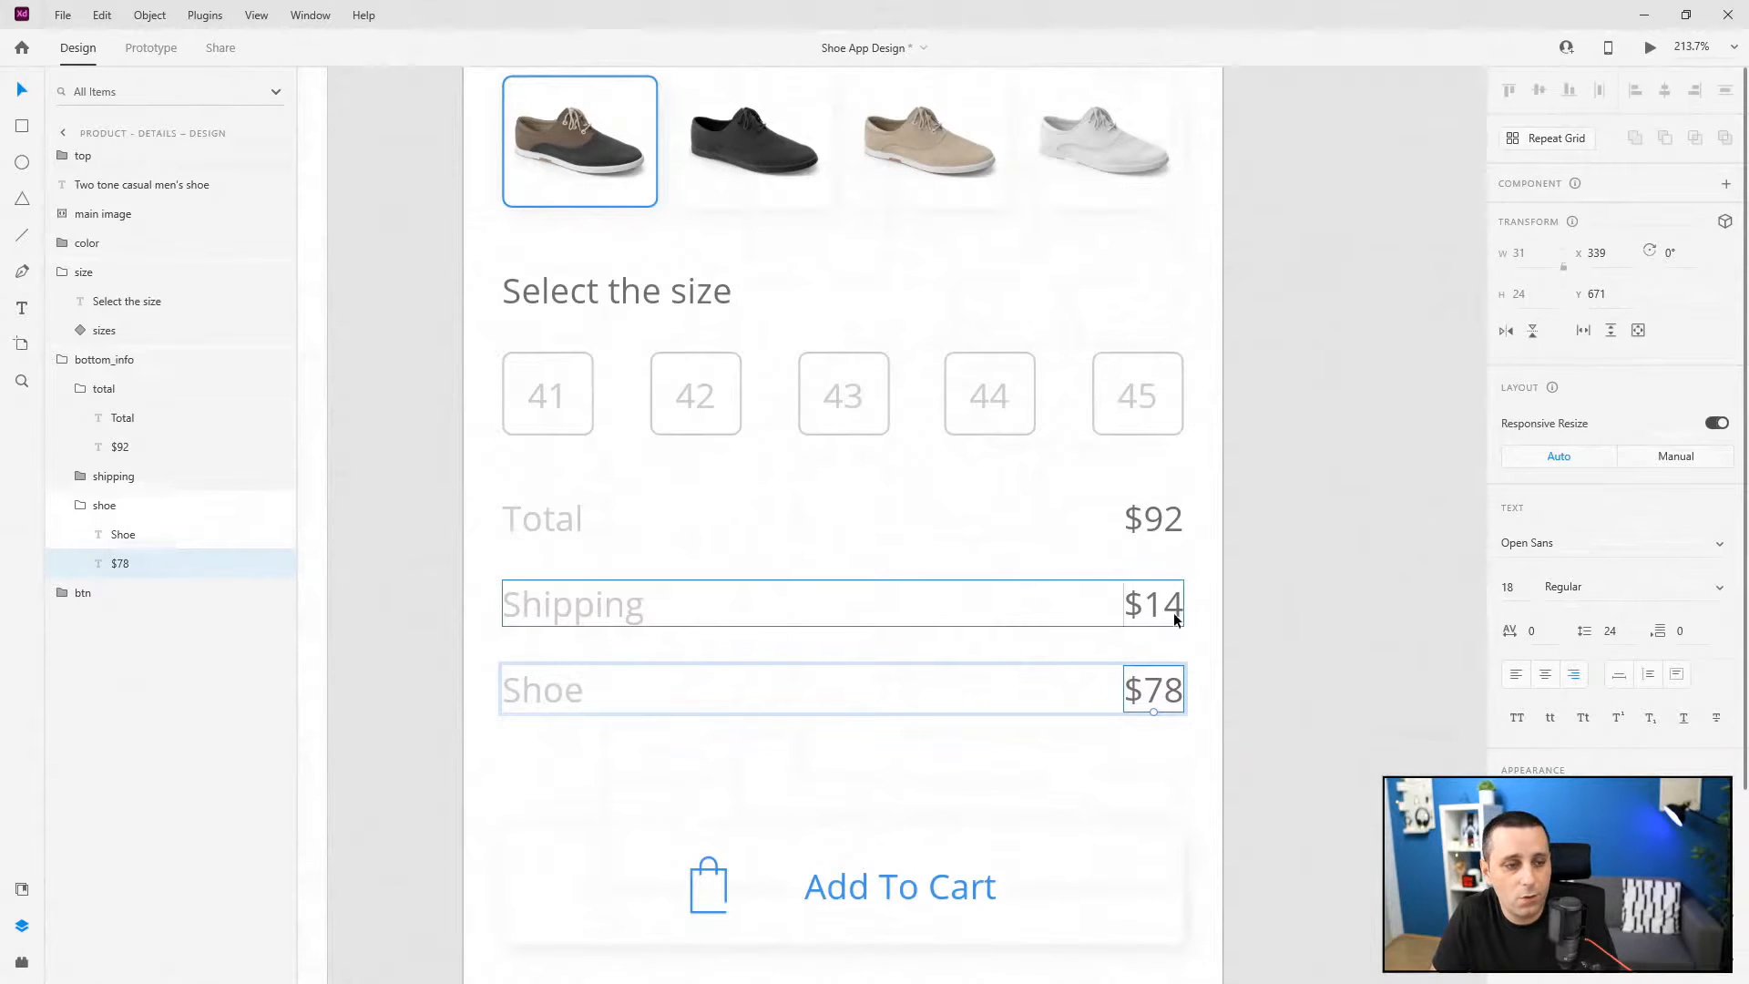
- Collapse the bottom_info group in the layer list and select the size group on the artboard
key(Escape)
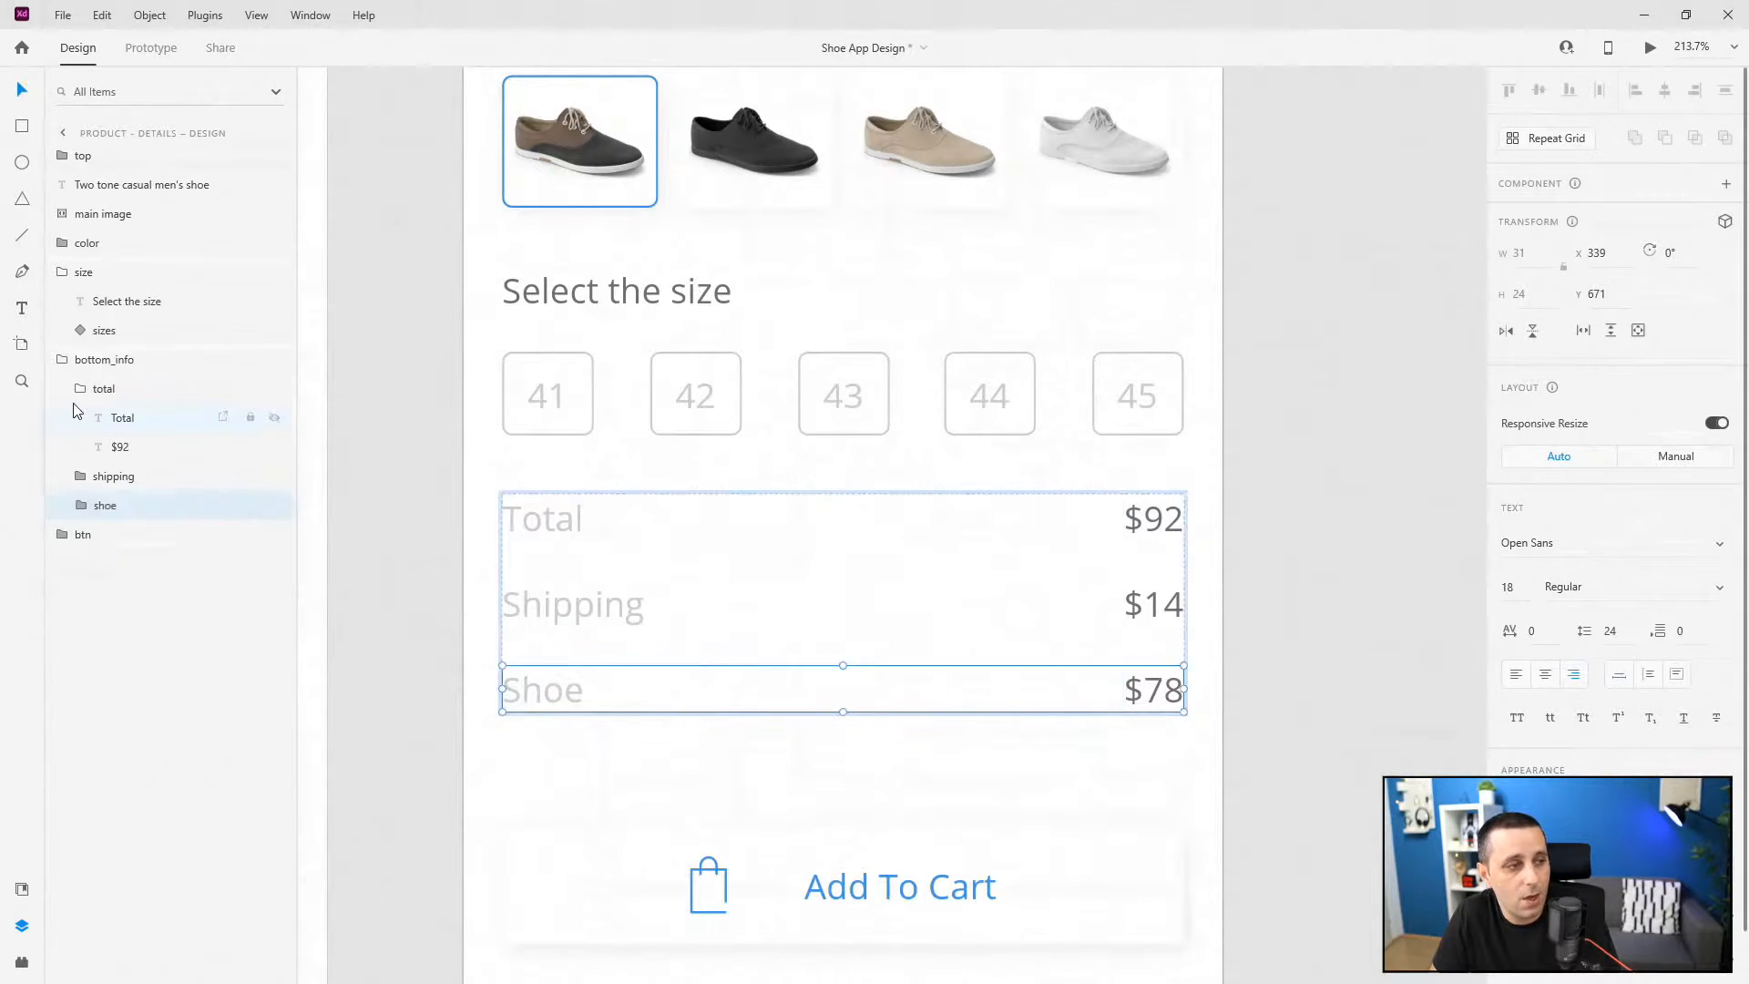
click(71, 361)
click(624, 397)
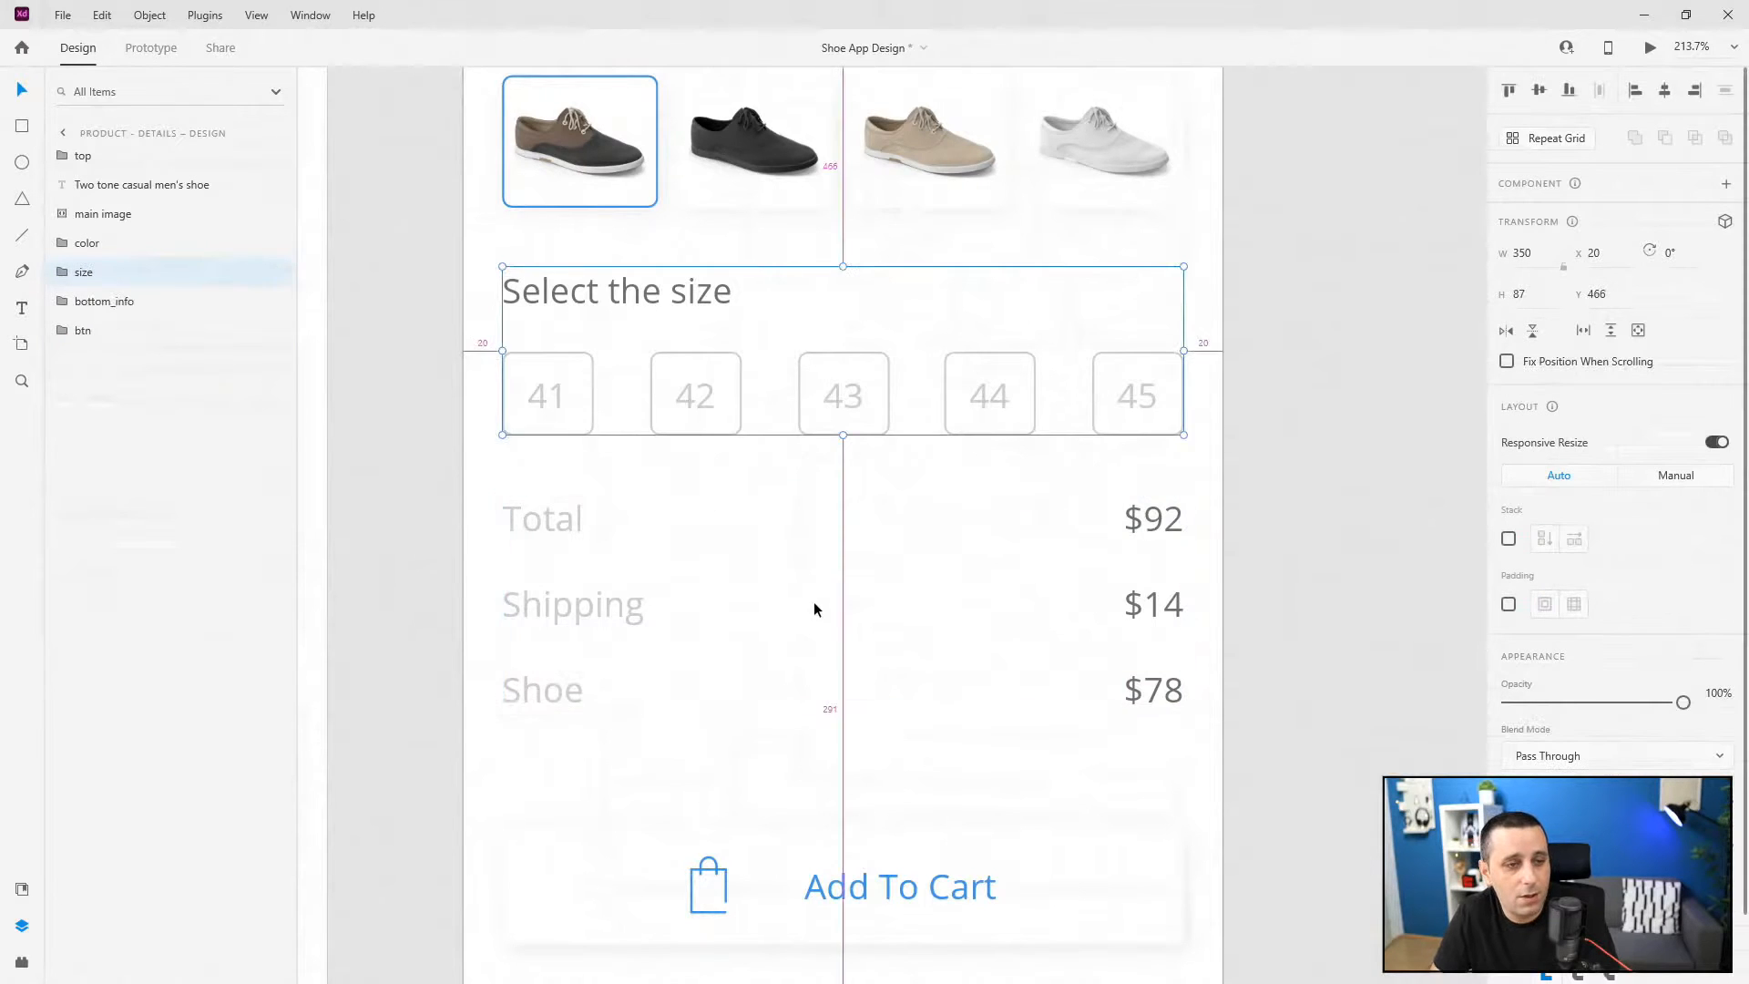
- Deselect the size group and fit all artboards in view
scroll(812, 601, down, 5)
scroll(814, 599, down, 2)
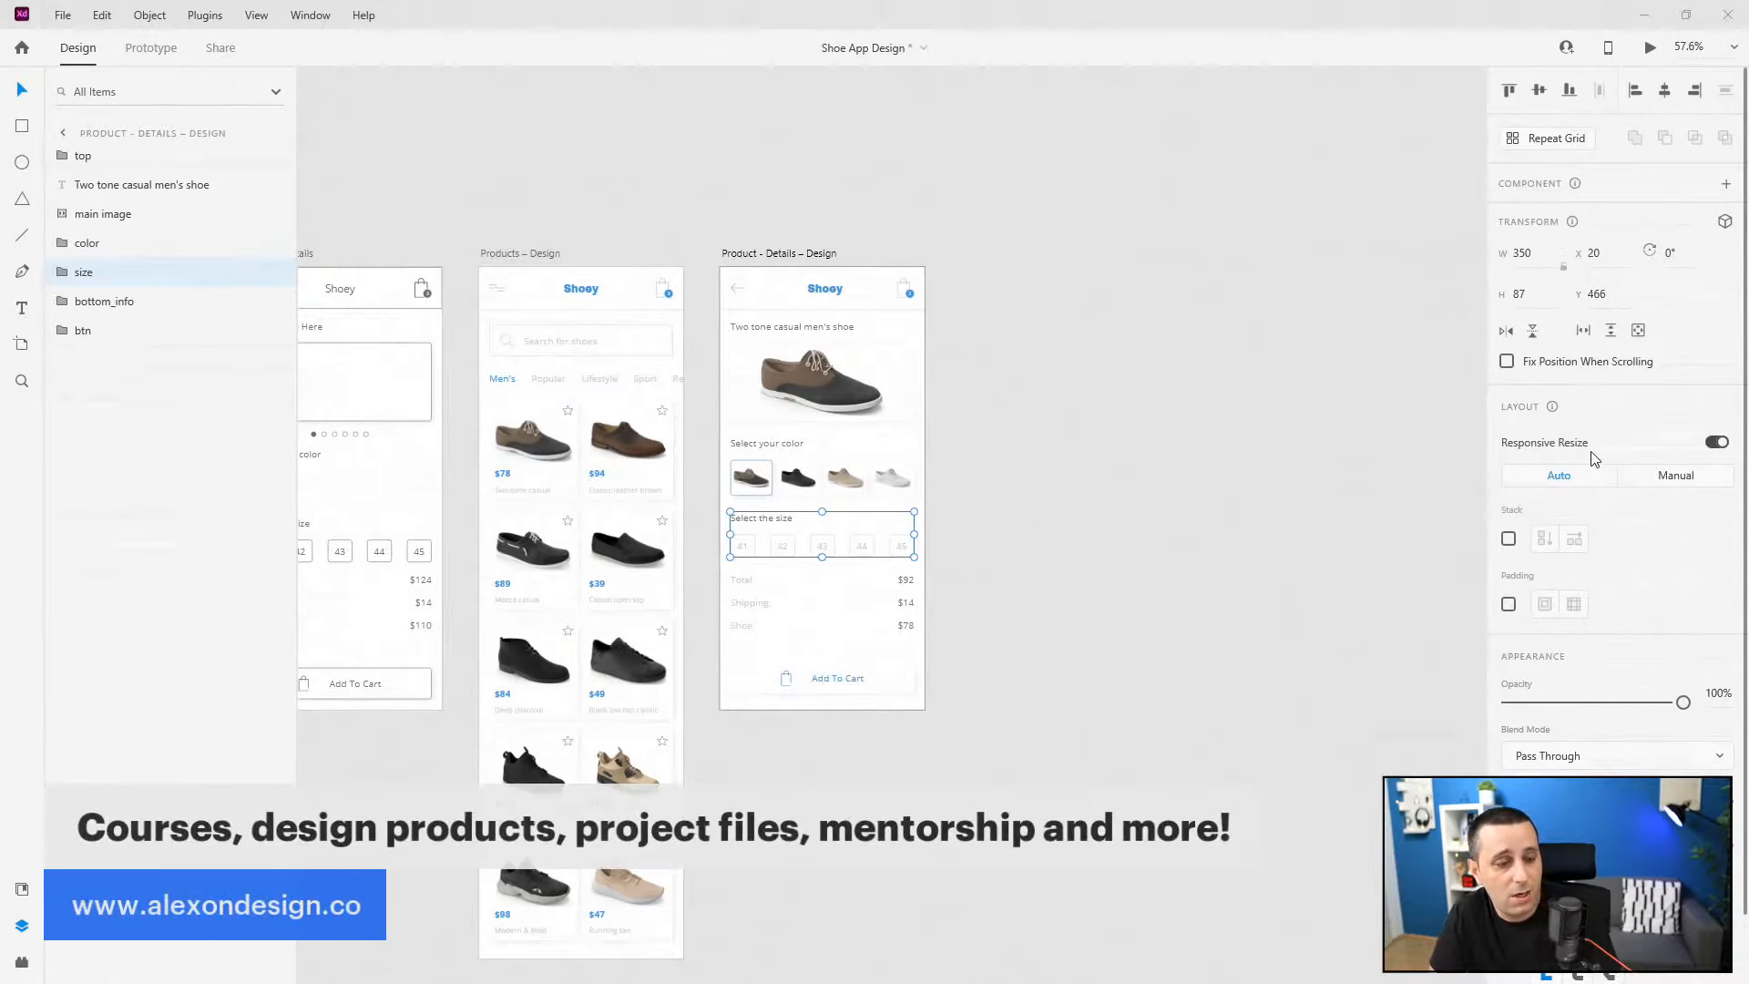
scroll(1592, 456, down, 2)
key(alt)
scroll(1041, 519, down, 2)
click(1119, 508)
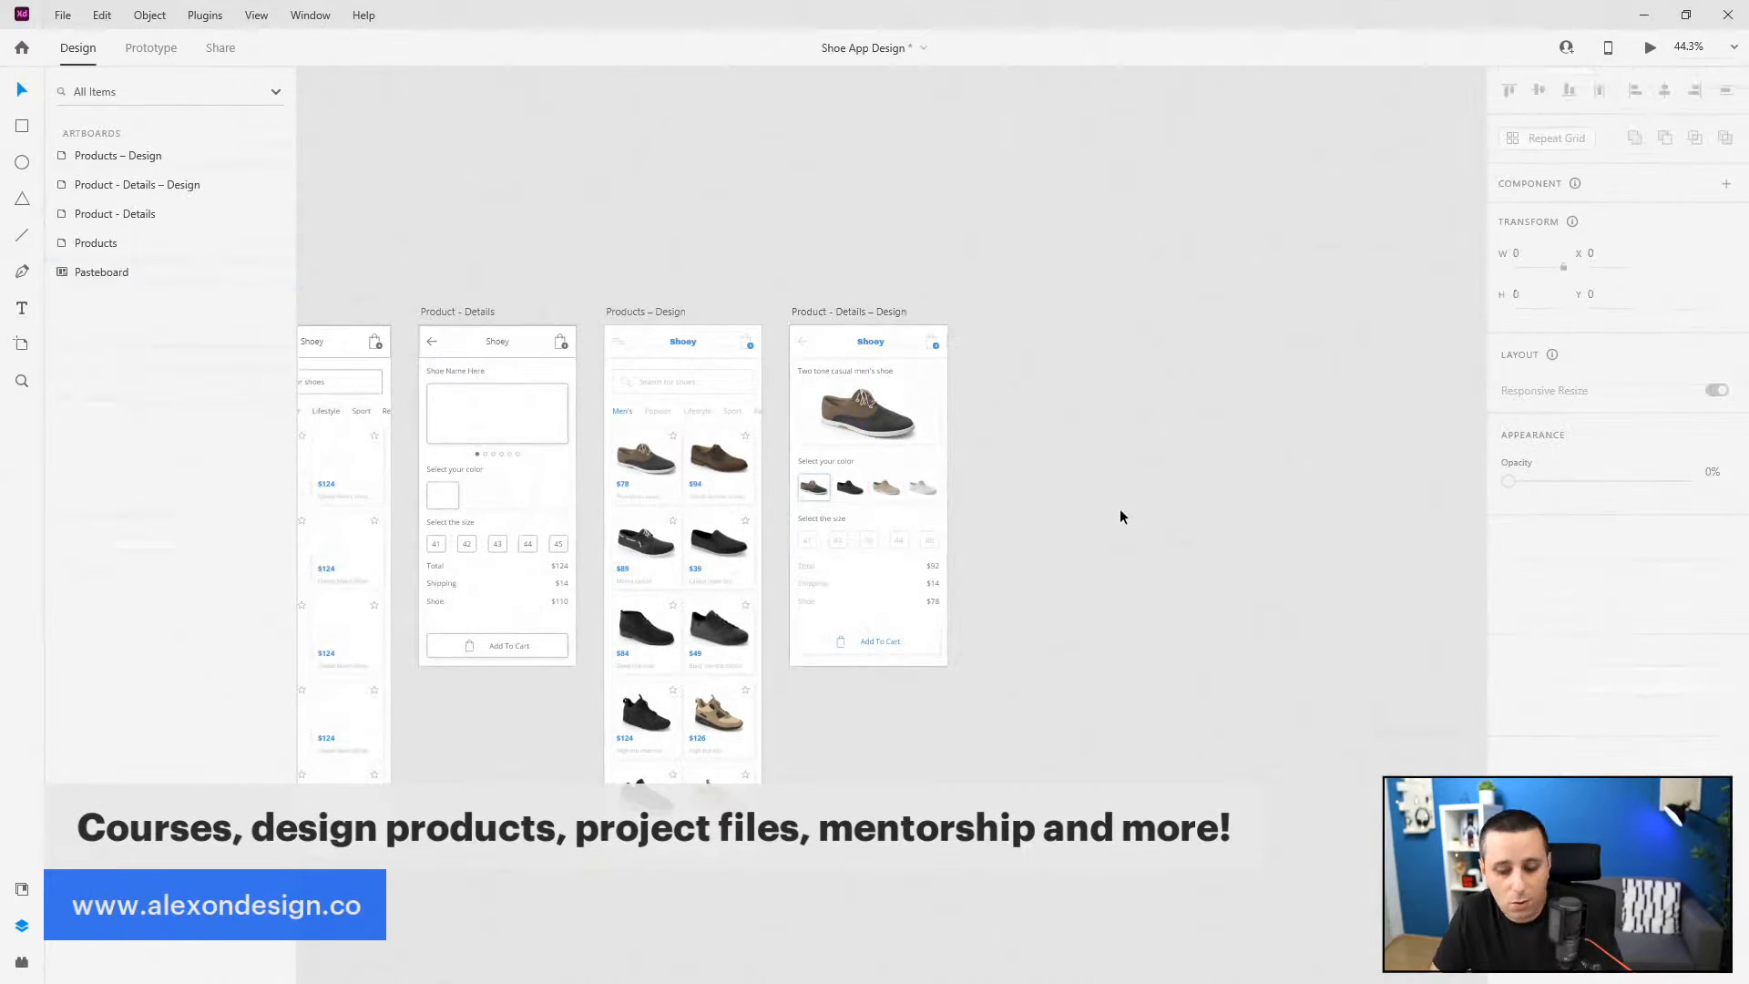
key(ctrl+0)
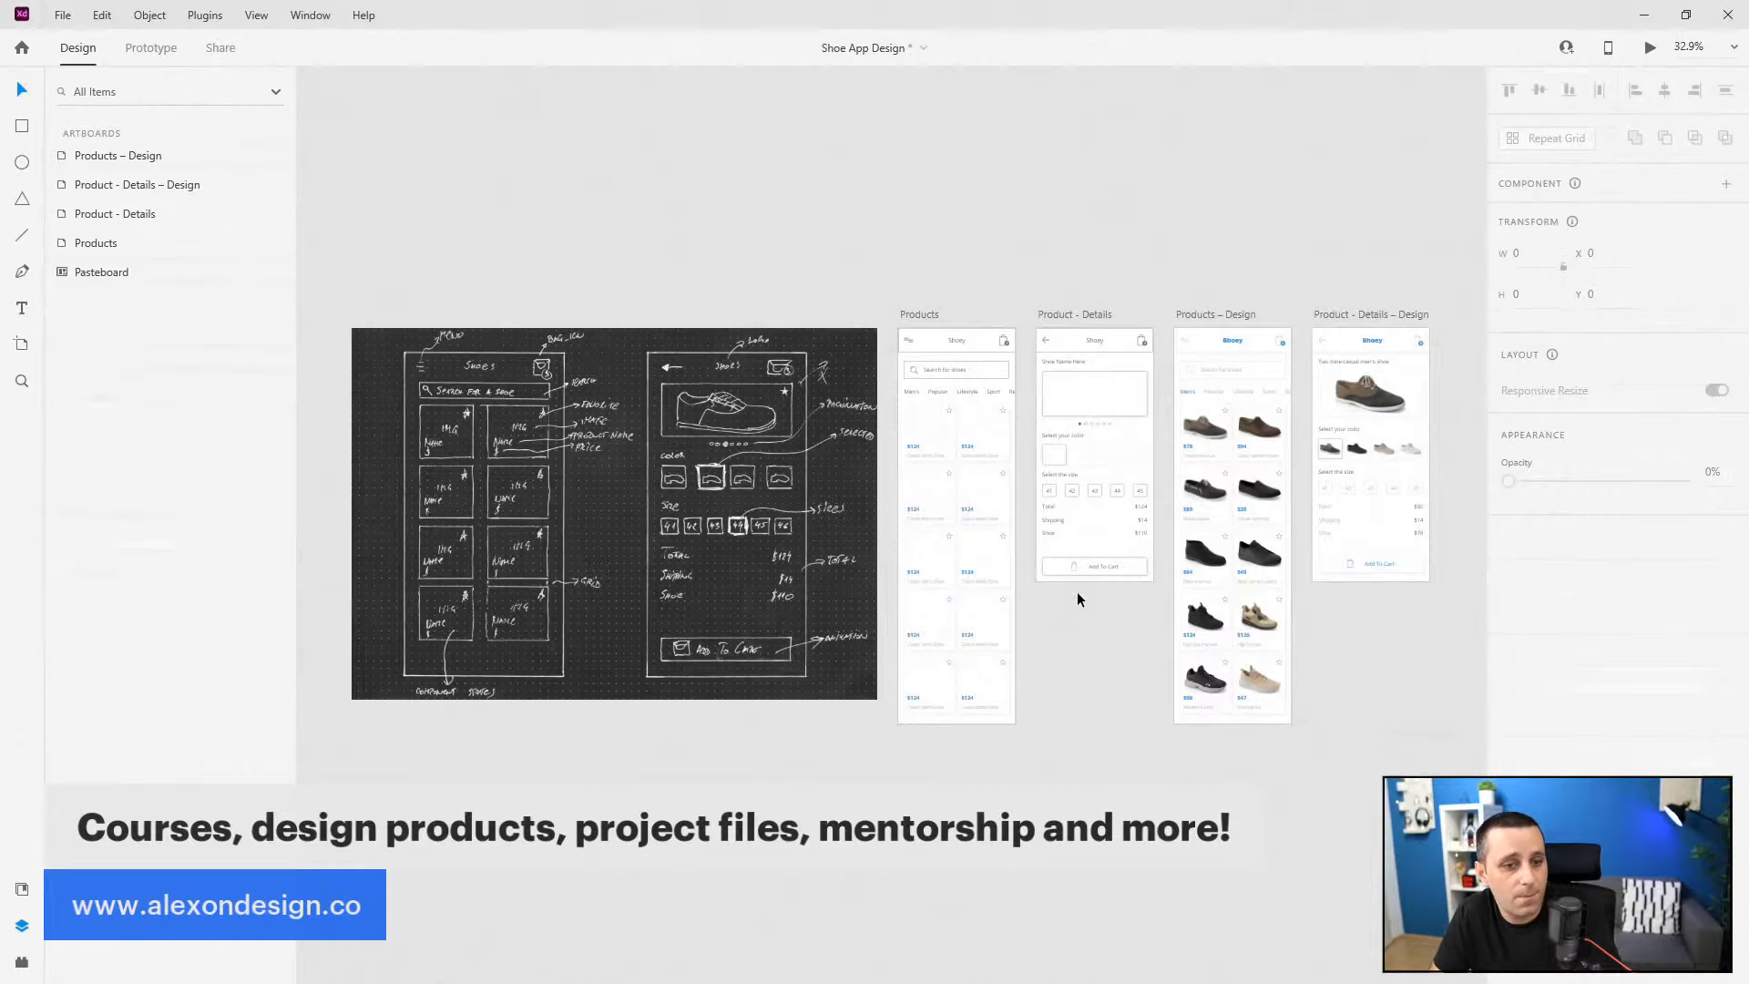
- Set the fill of the Products – Design artboard to #F8F8F8
scroll(1412, 270, up, 3)
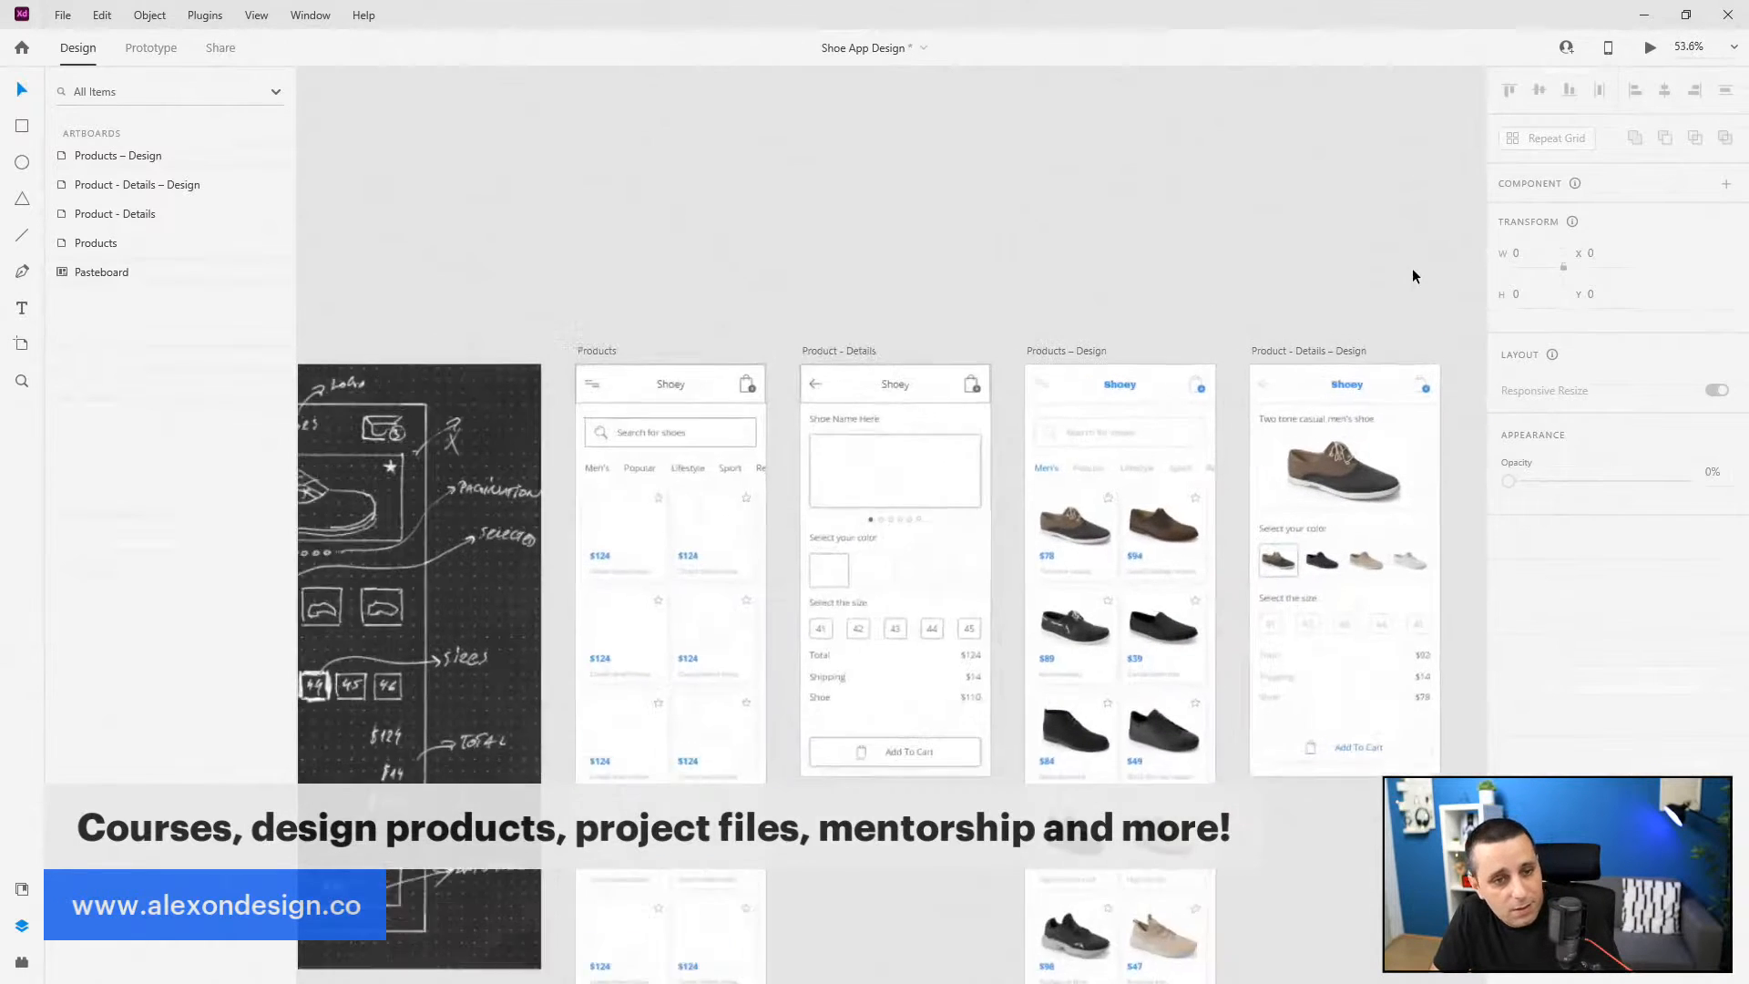
scroll(1412, 270, up, 1)
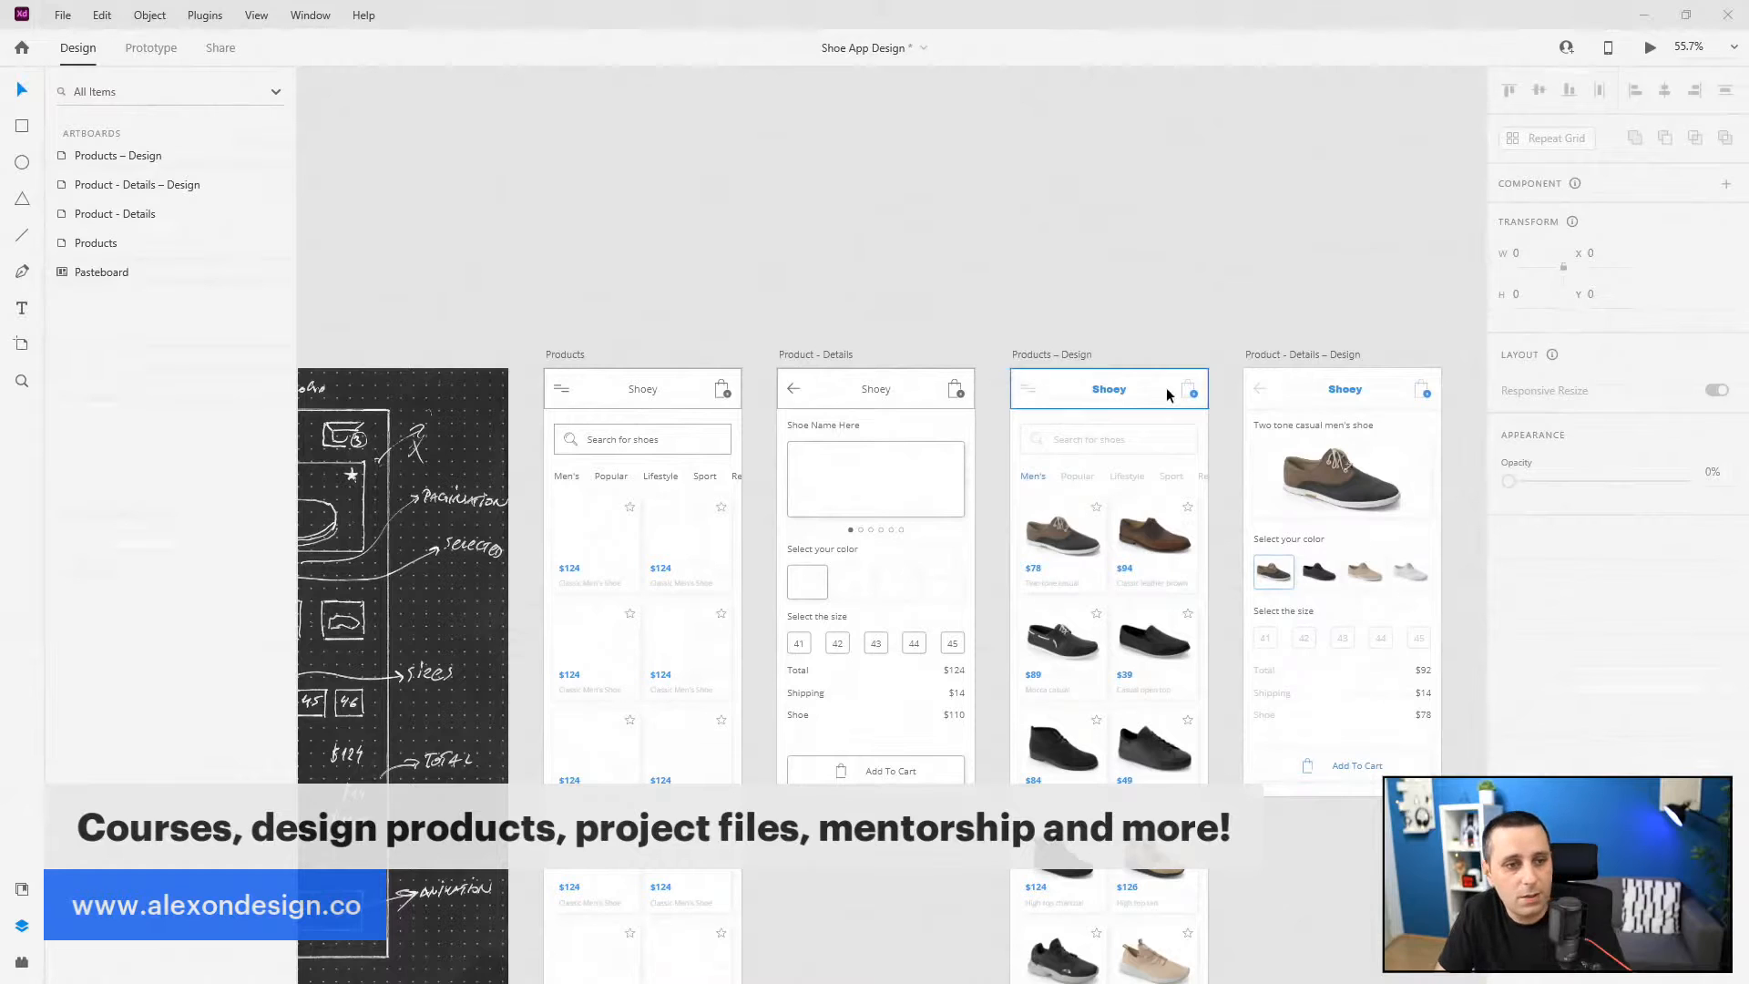
click(1074, 355)
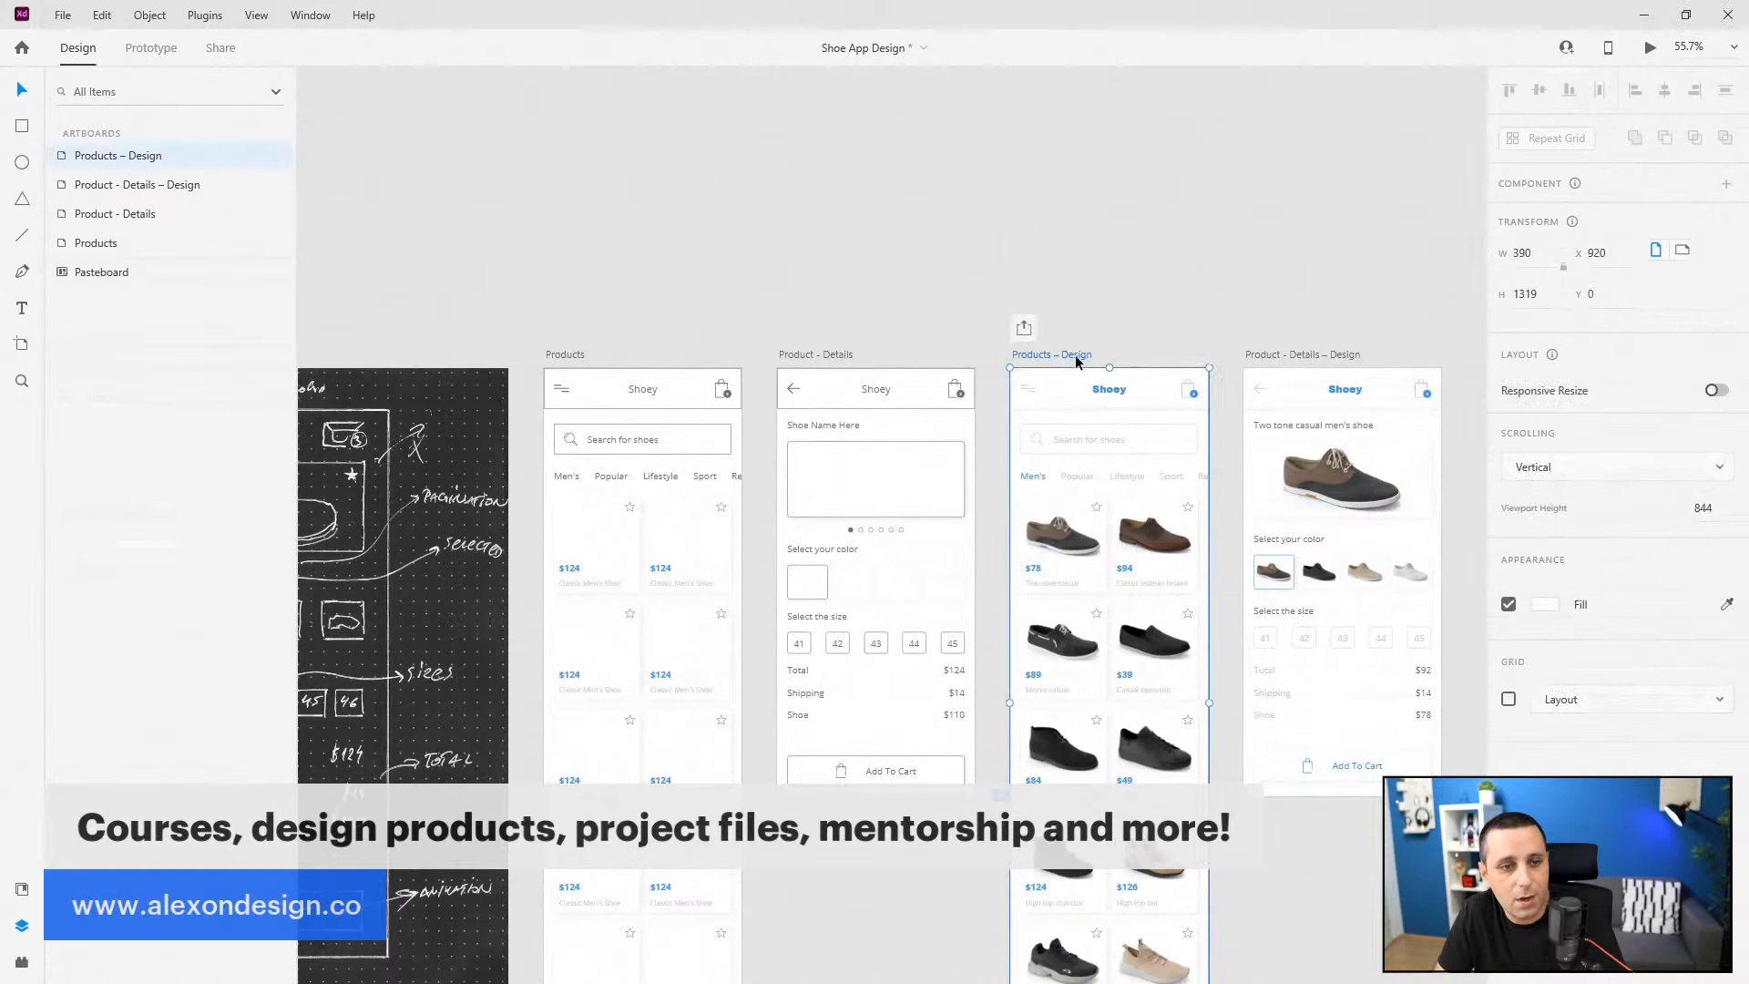
click(1545, 604)
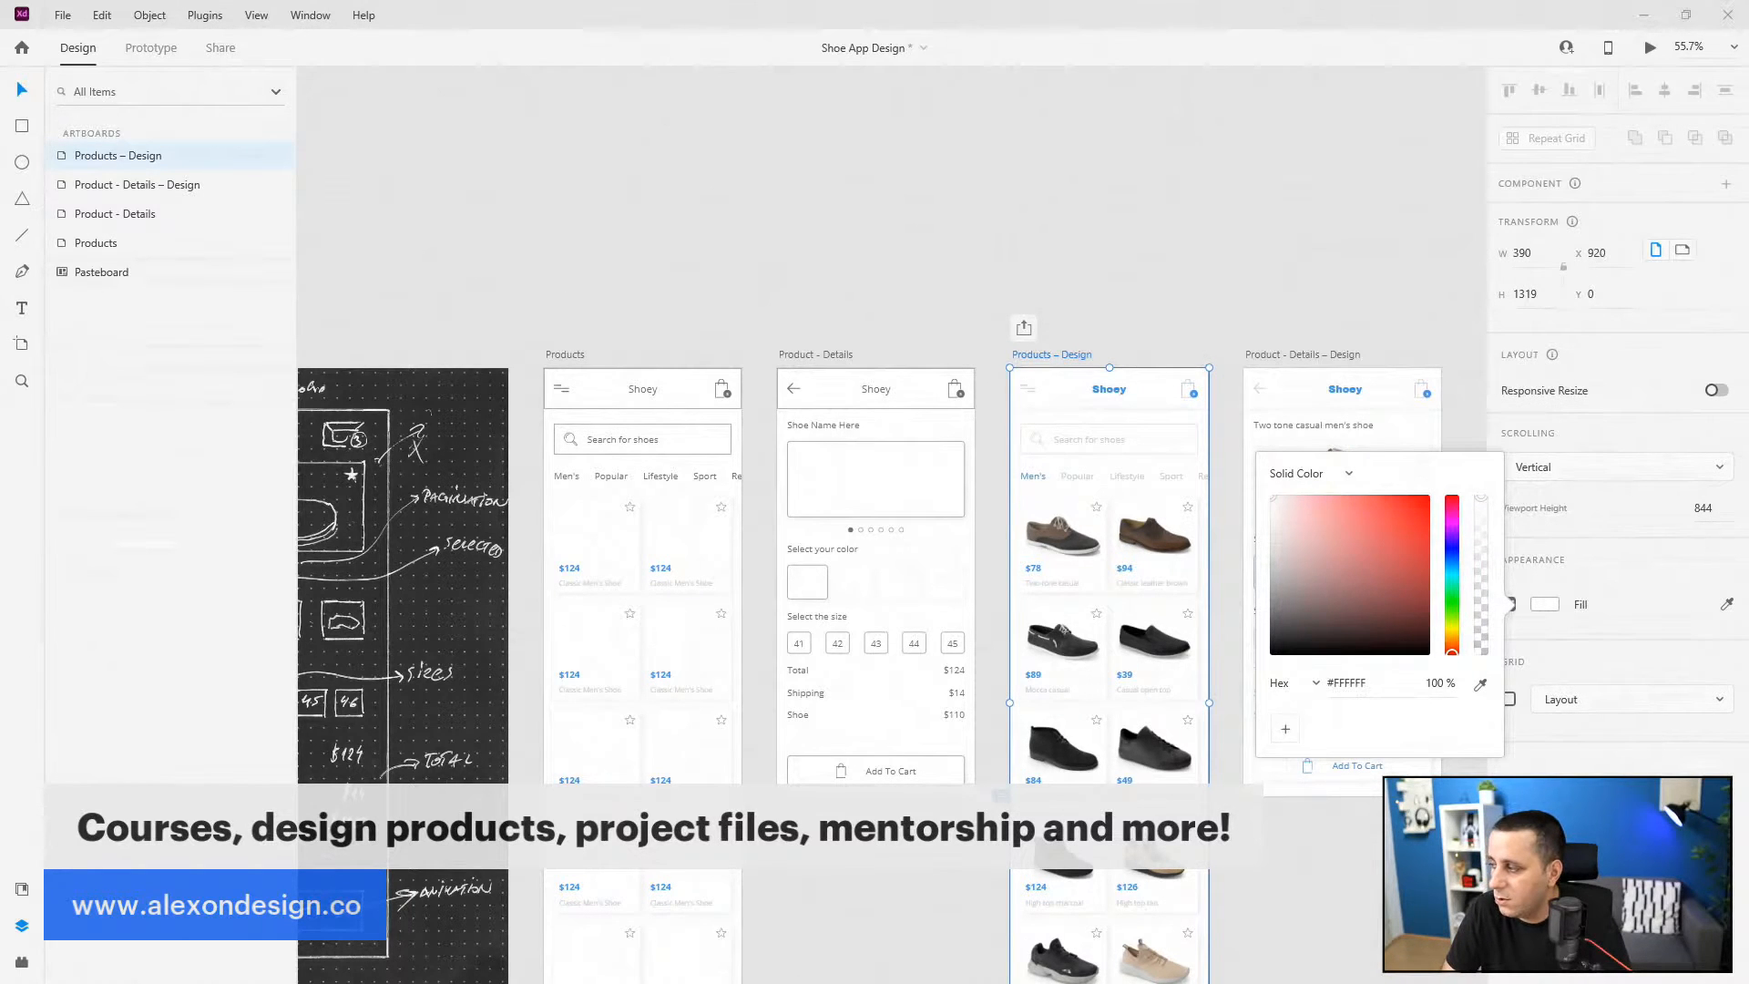
click(1366, 683)
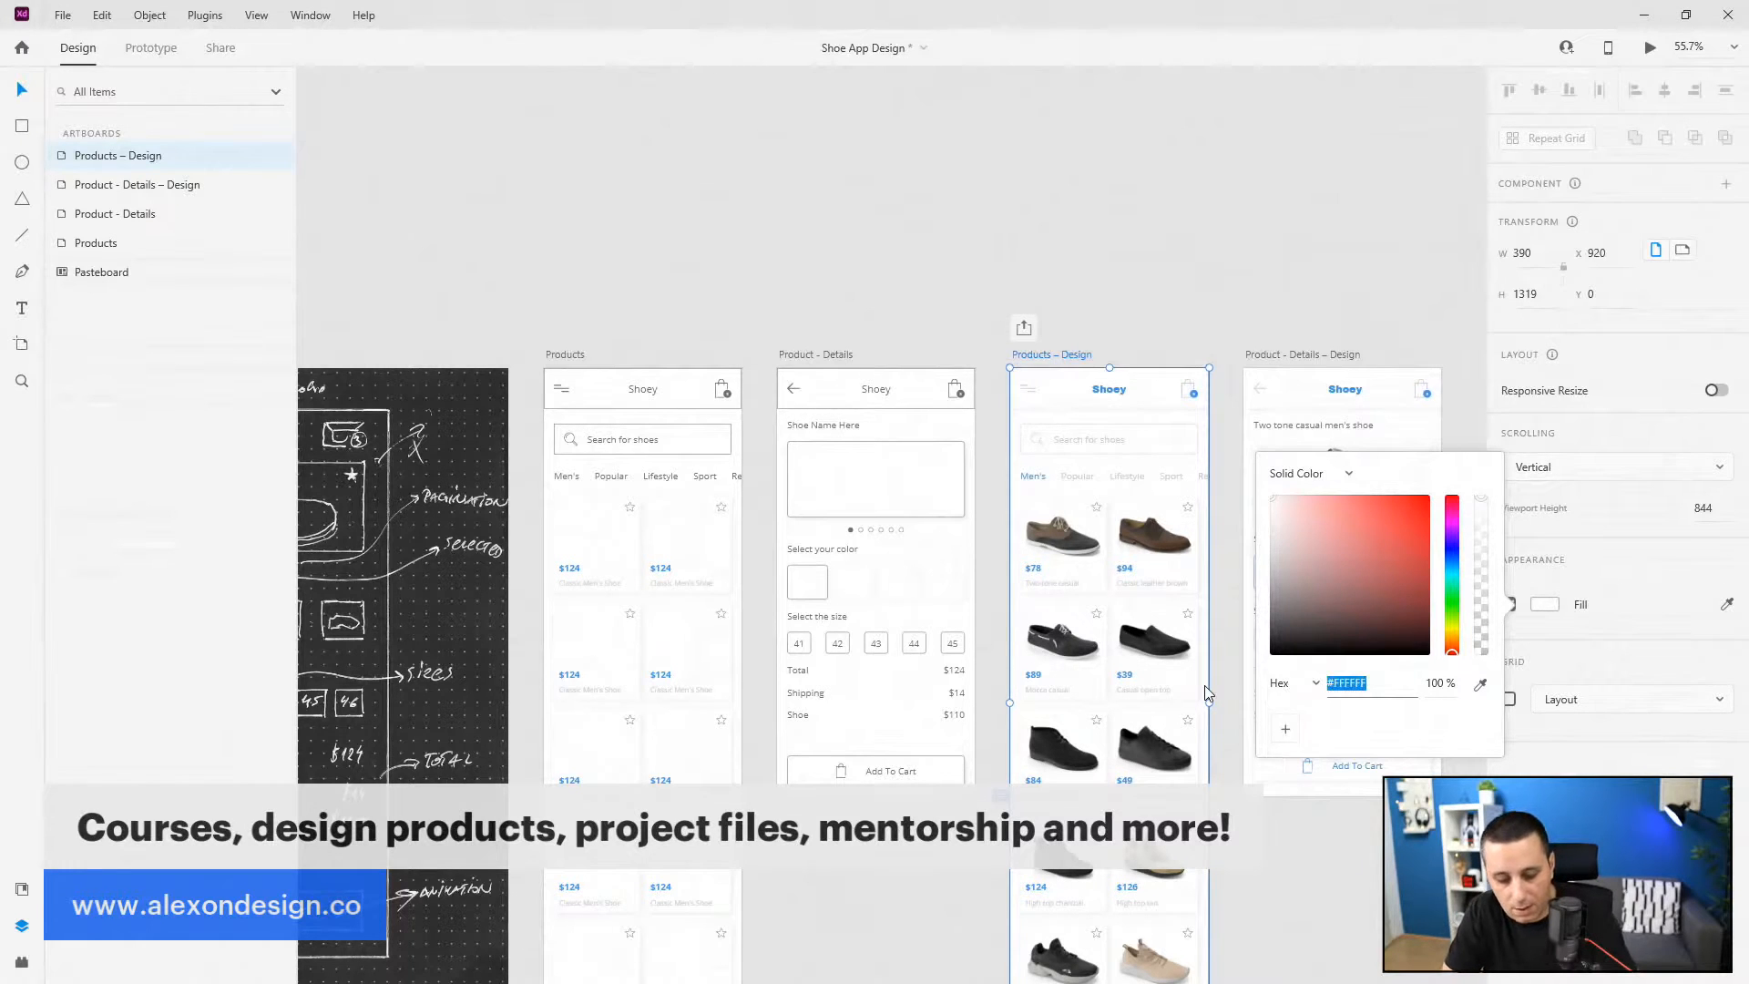
text(F8F8F8)
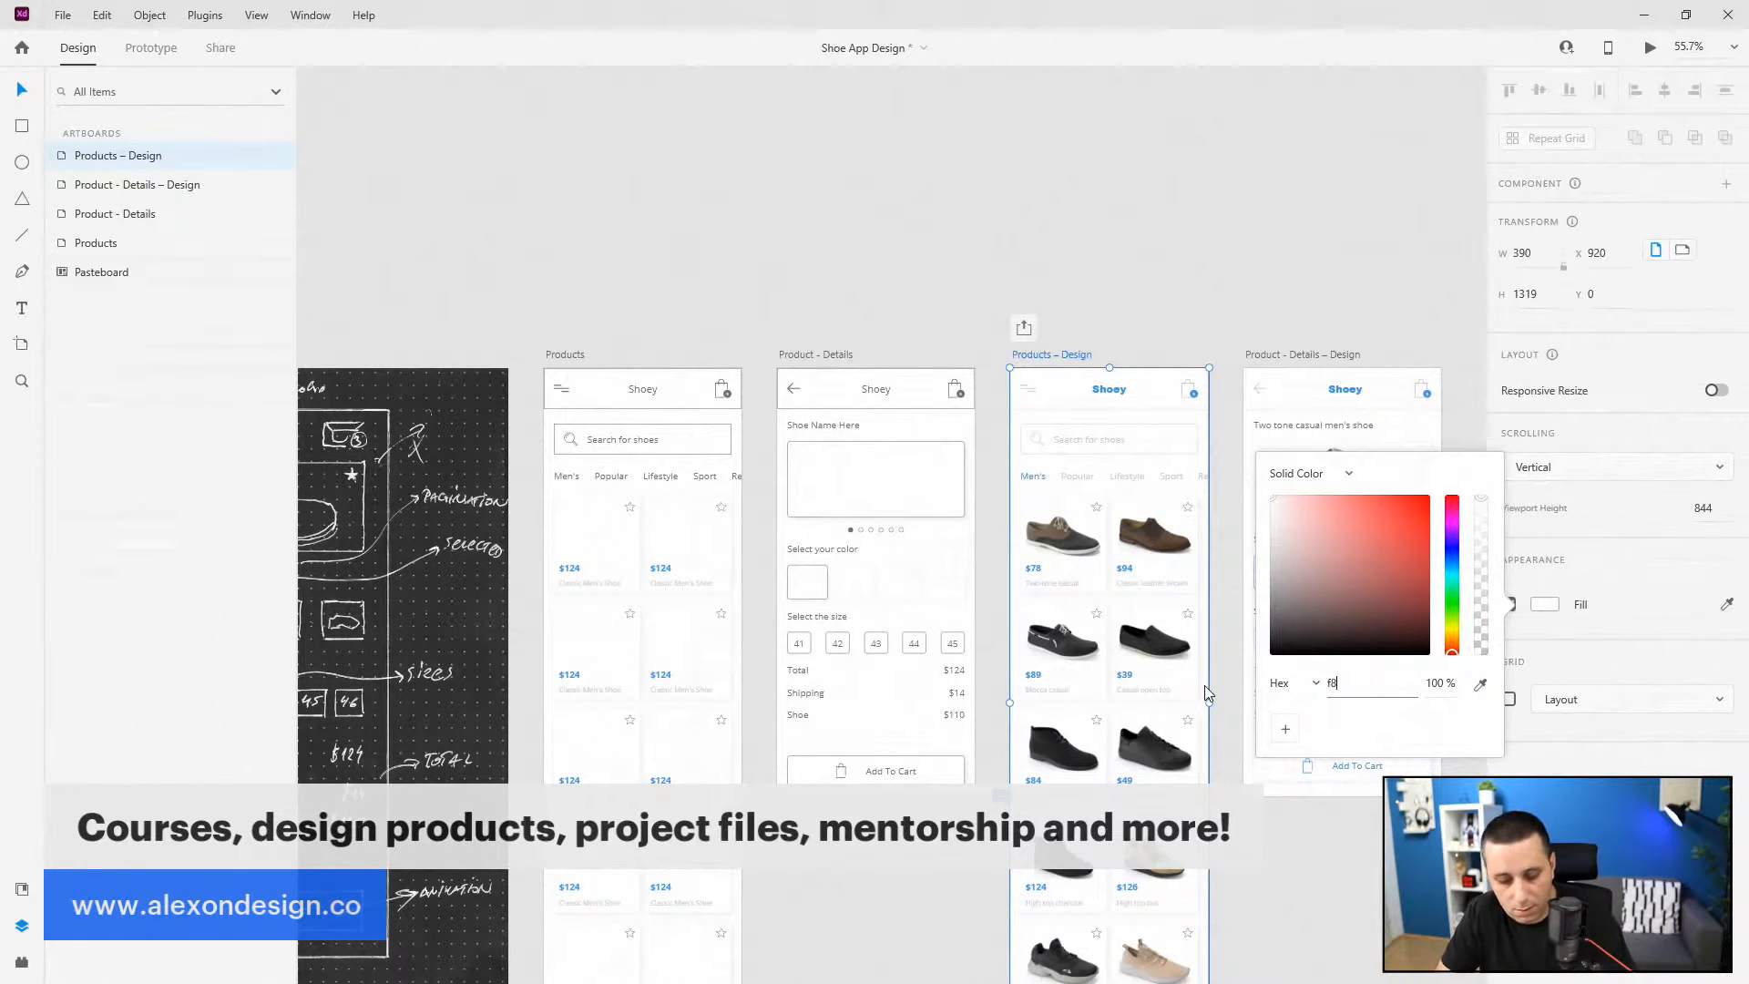
key(Return)
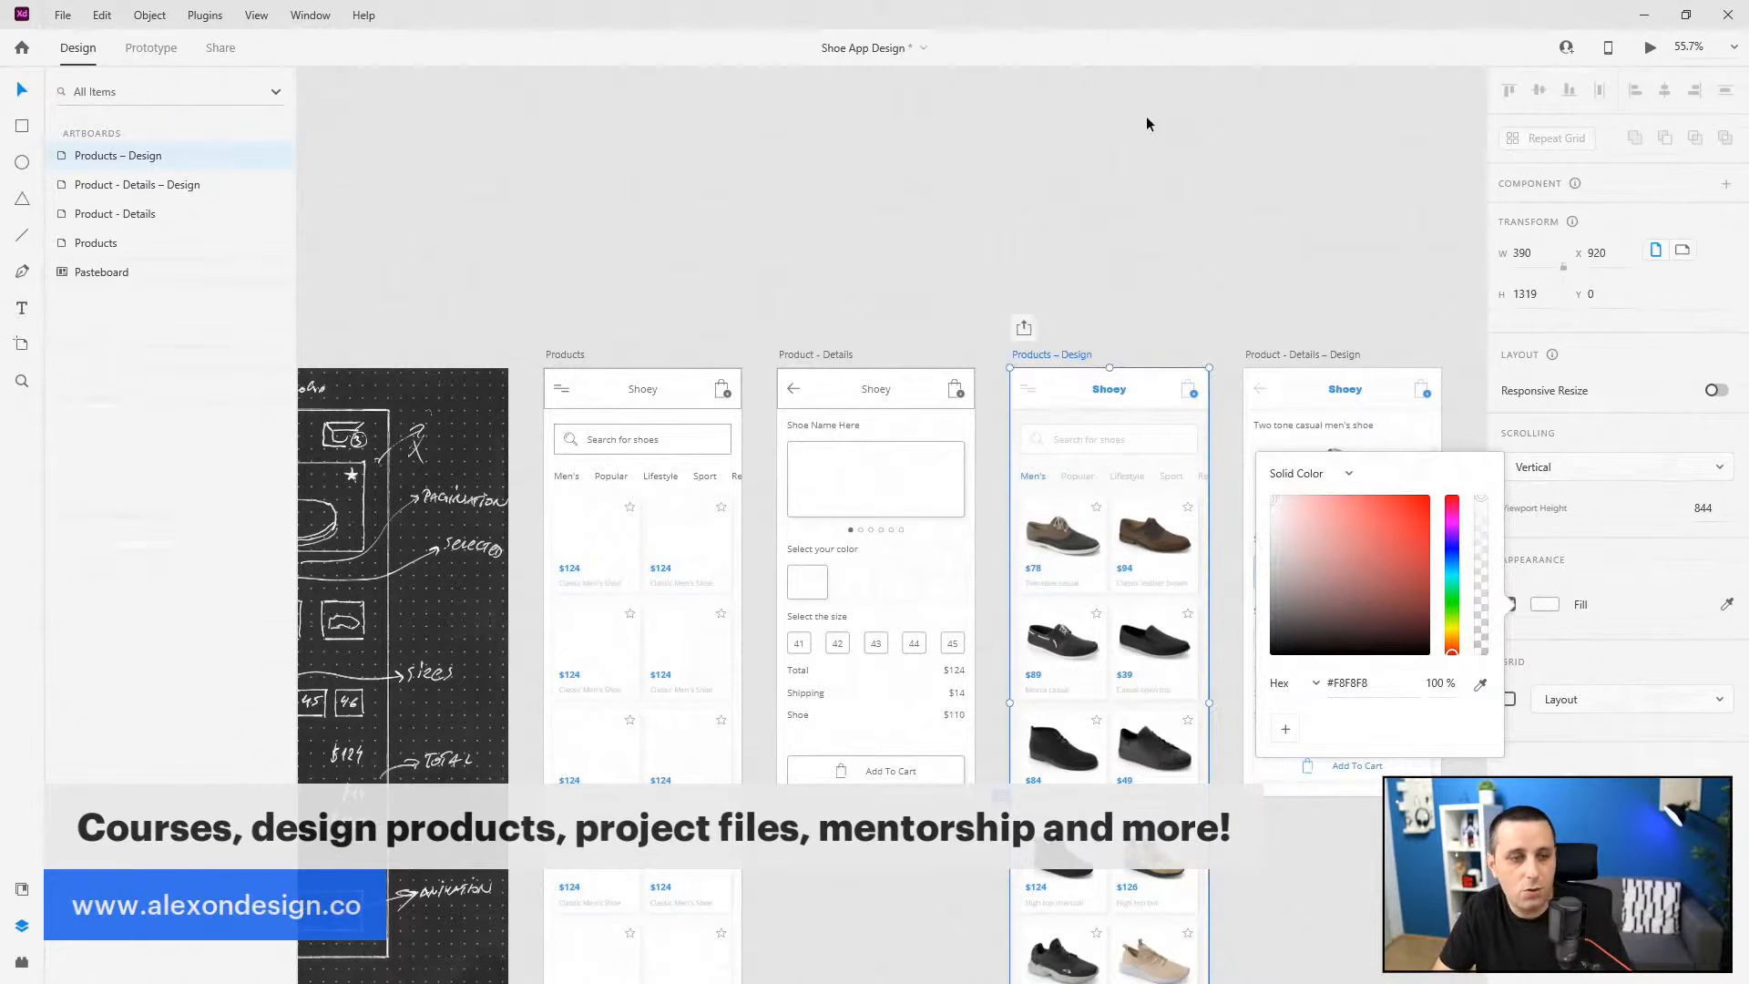
click(1159, 173)
scroll(889, 286, down, 3)
scroll(1055, 495, up, 5)
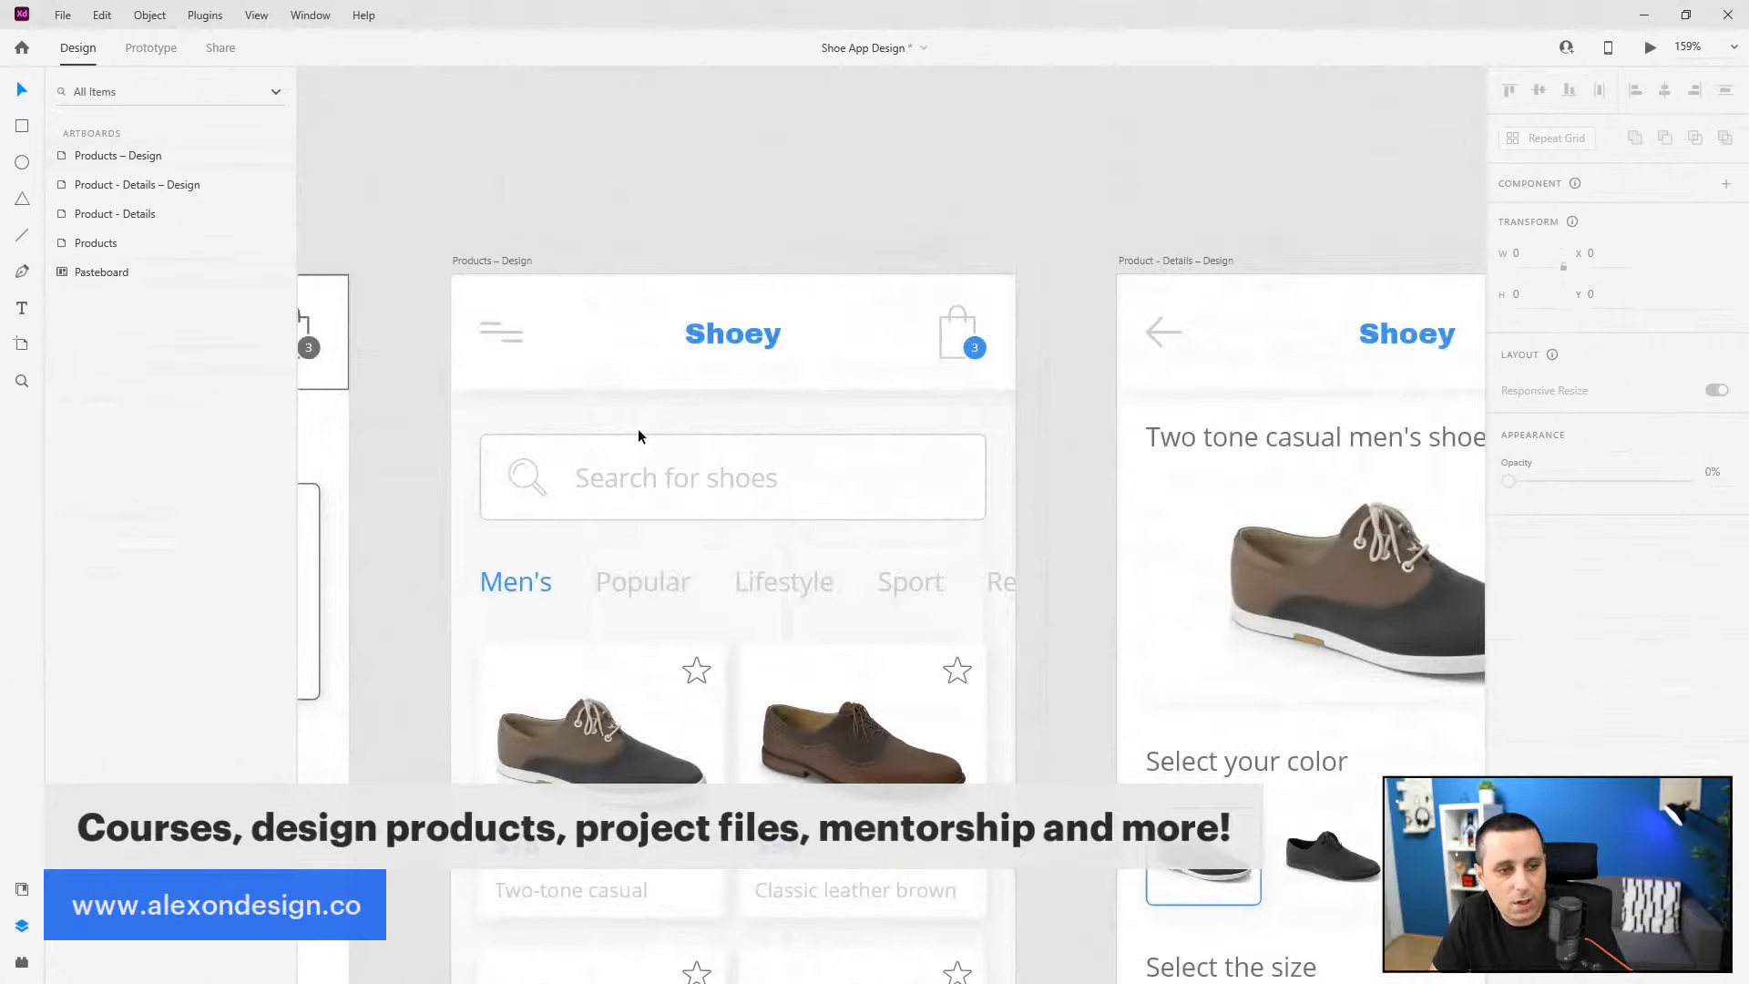
scroll(638, 435, down, 2)
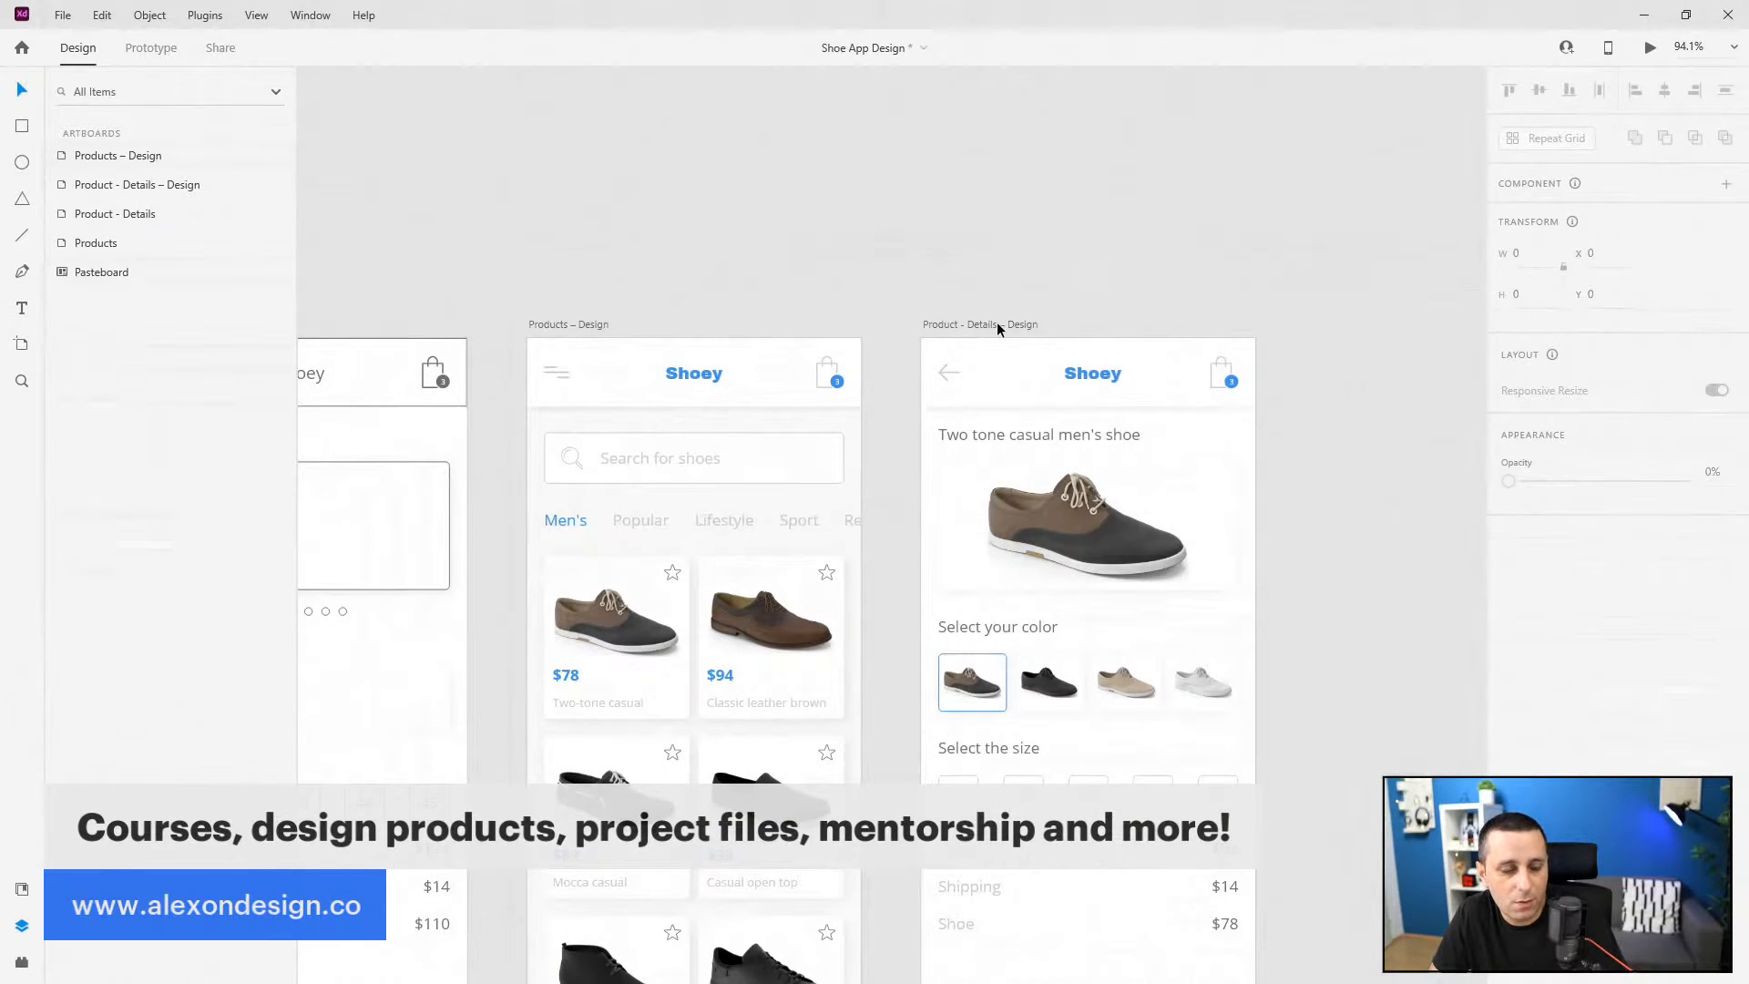
- Add the colors of the Products – Design artboard to the document assets and delete the transparent #FFFFFF swatch
click(542, 327)
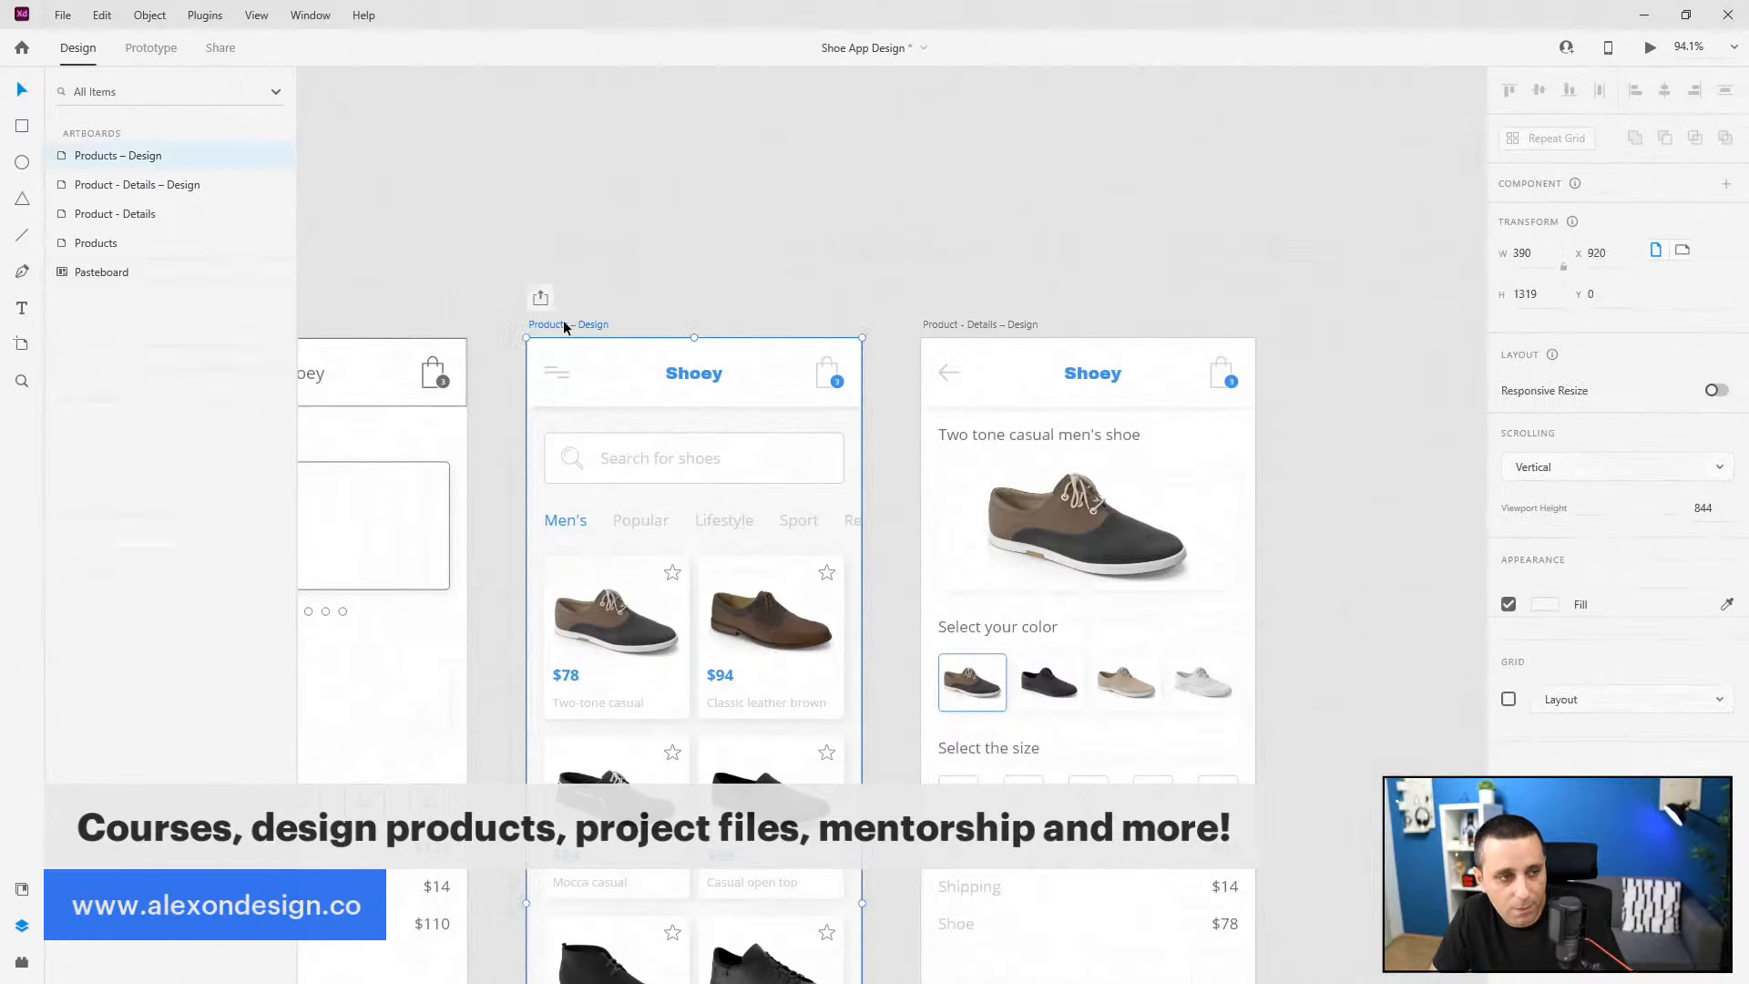
click(22, 888)
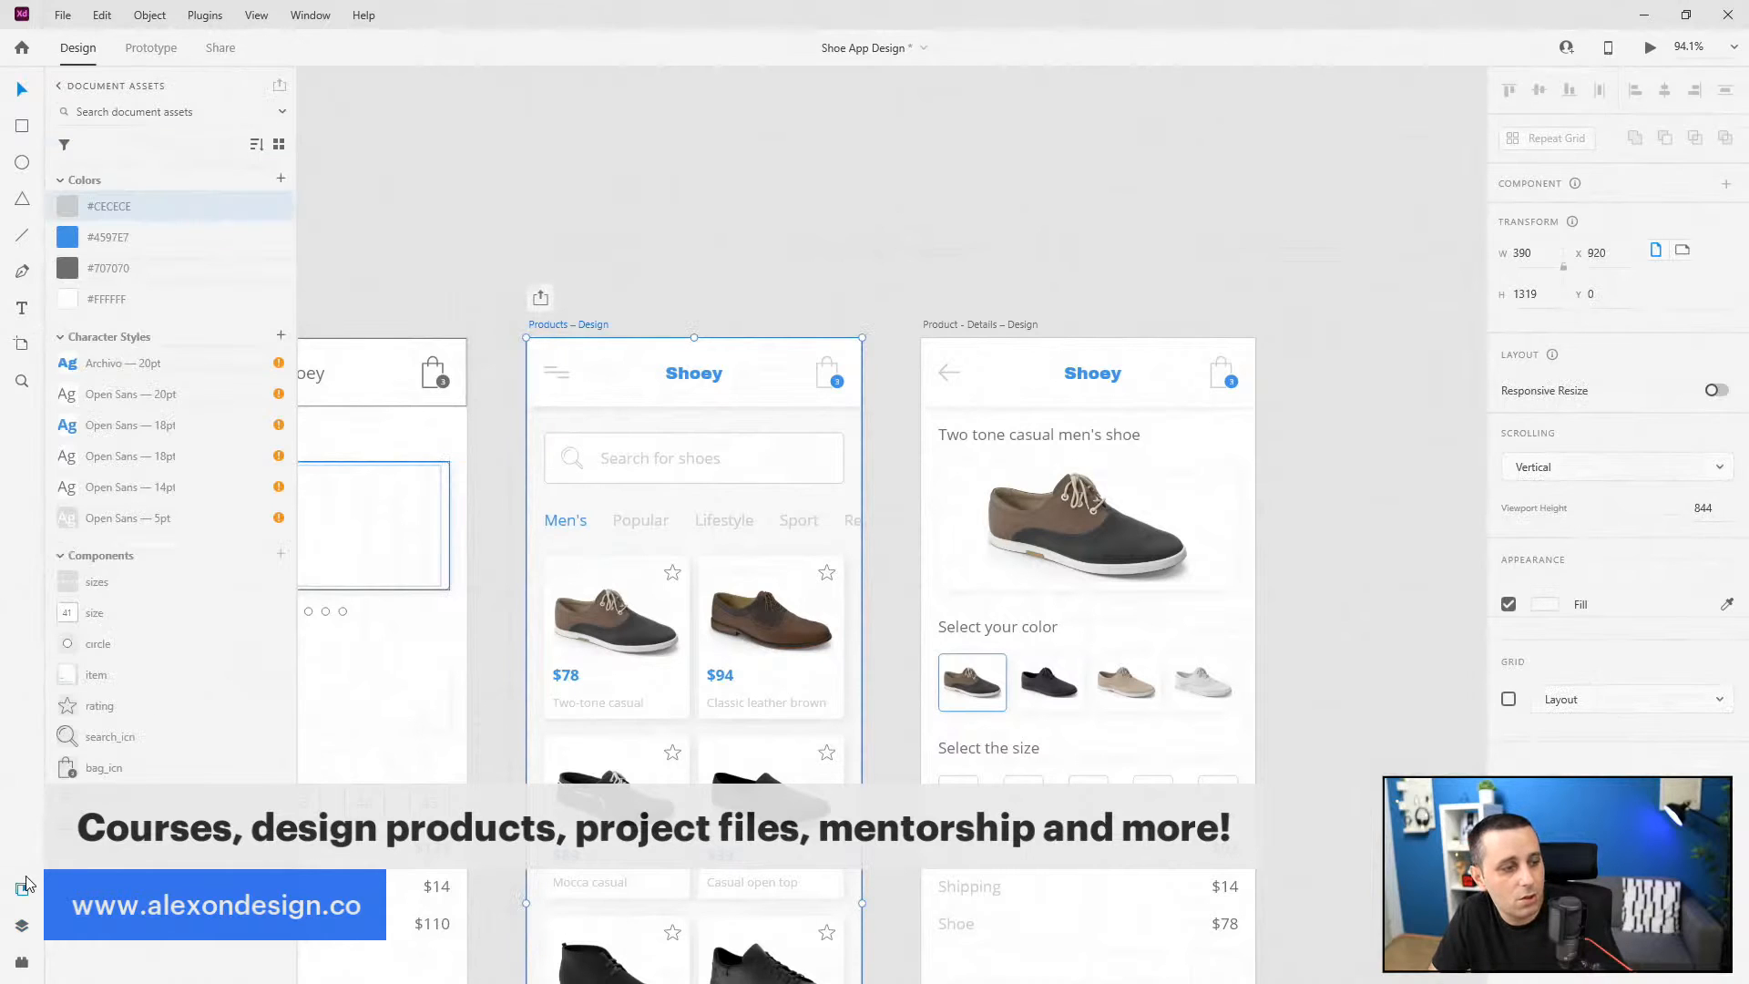
click(279, 179)
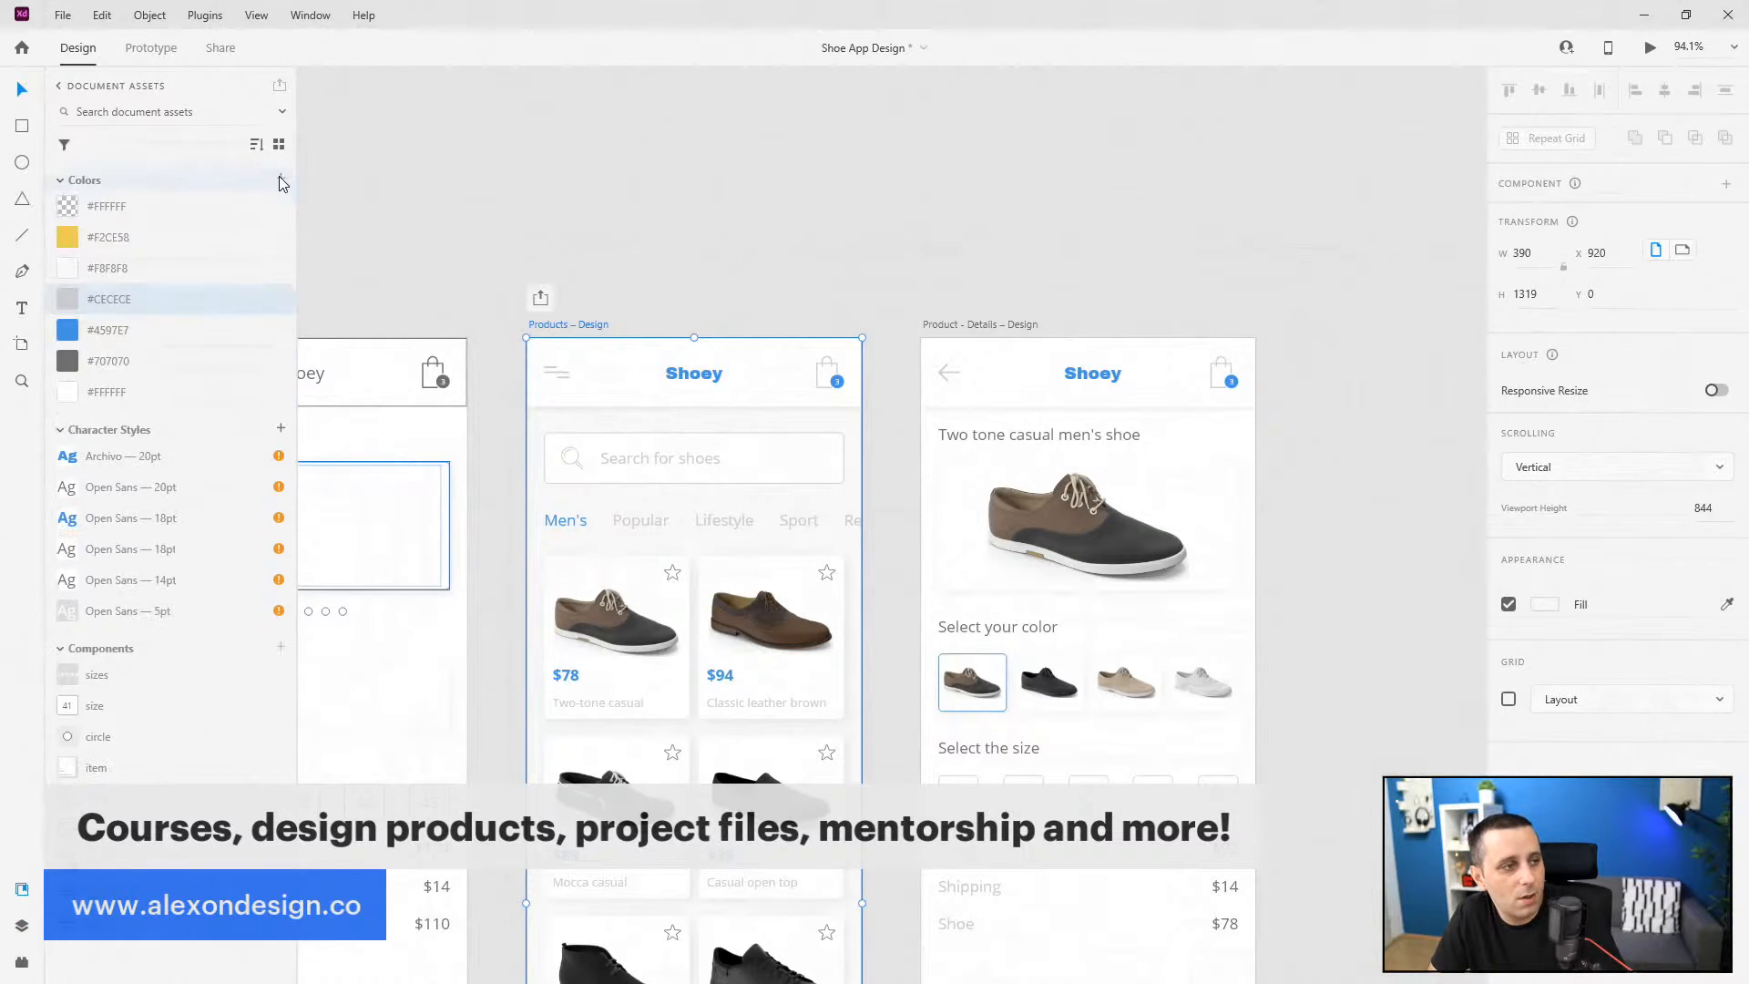
right_click(142, 208)
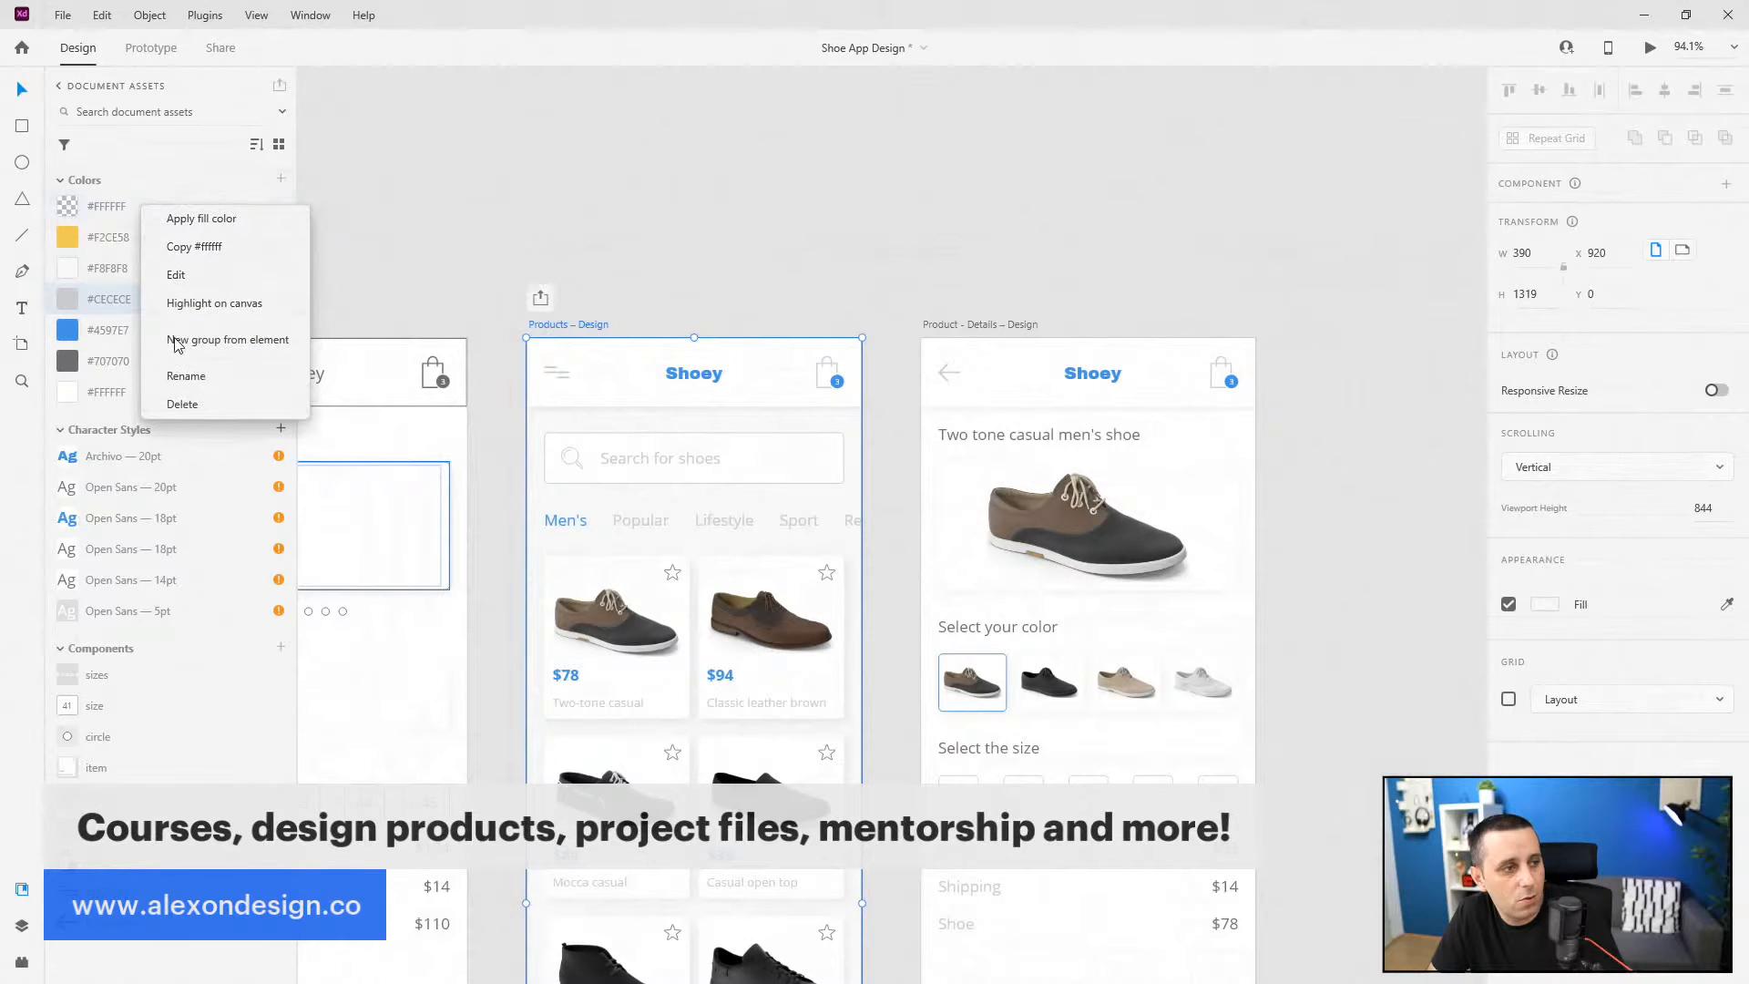
click(183, 403)
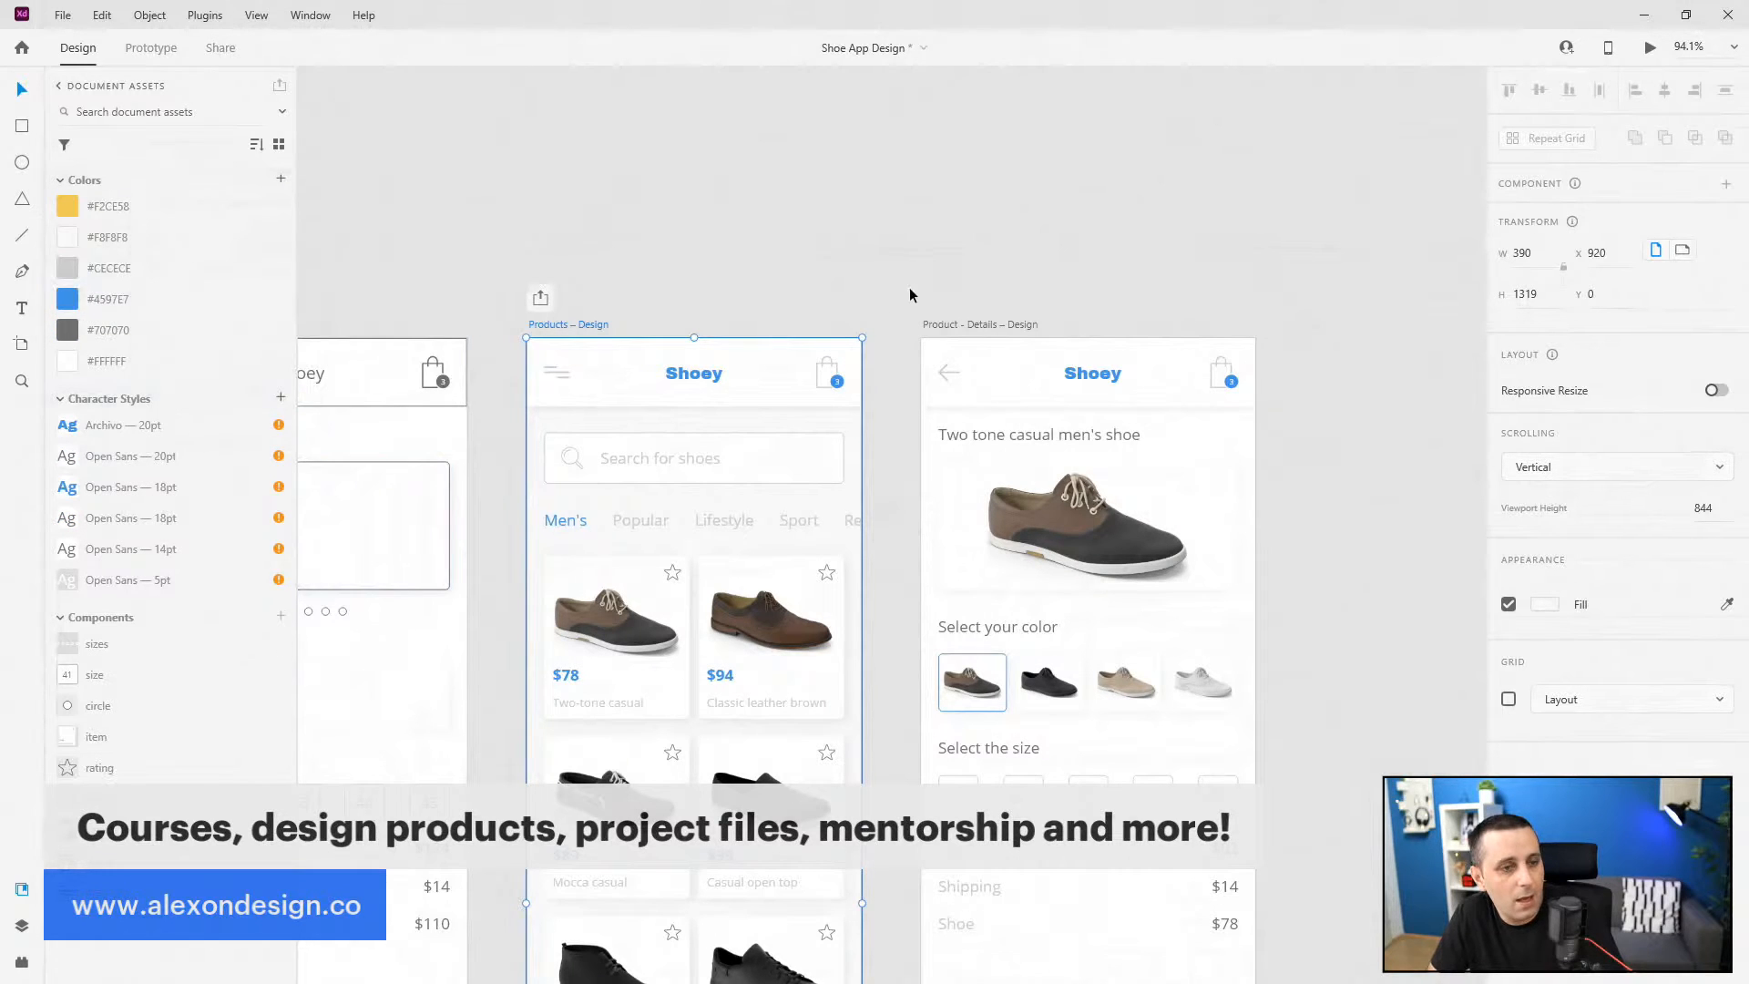
- Apply the saved #F8F8F8 color as the fill of the Product - Details – Design artboard
click(971, 326)
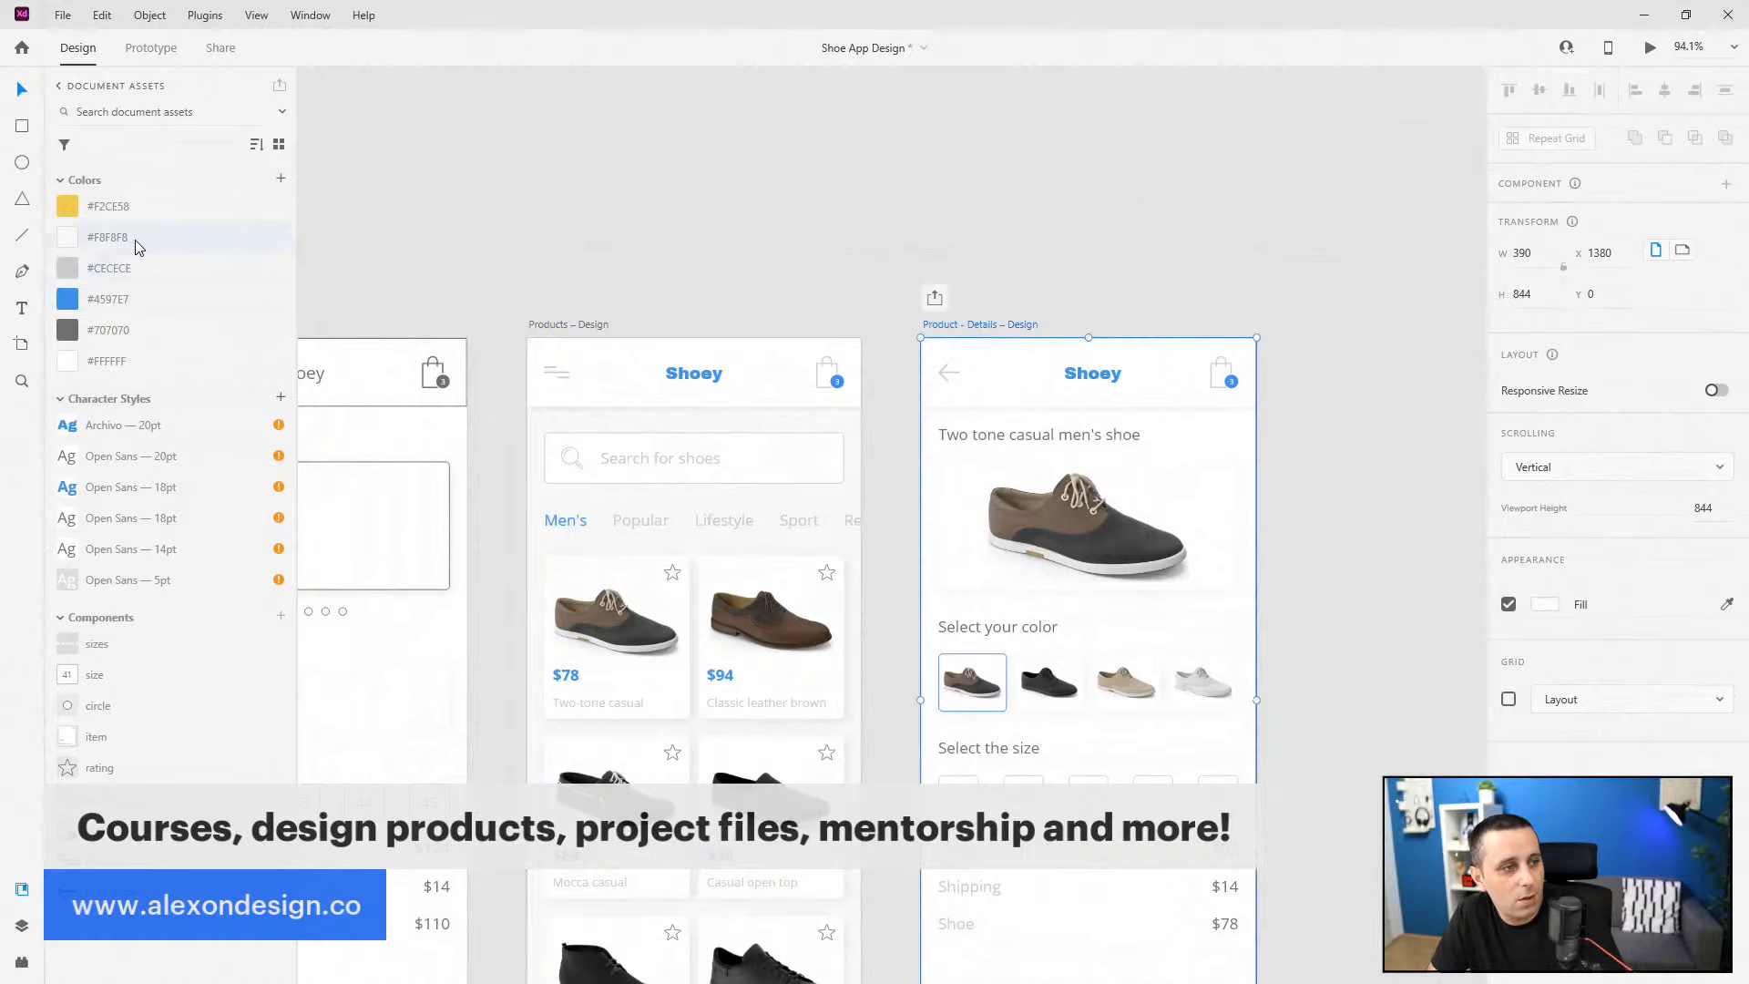
click(728, 228)
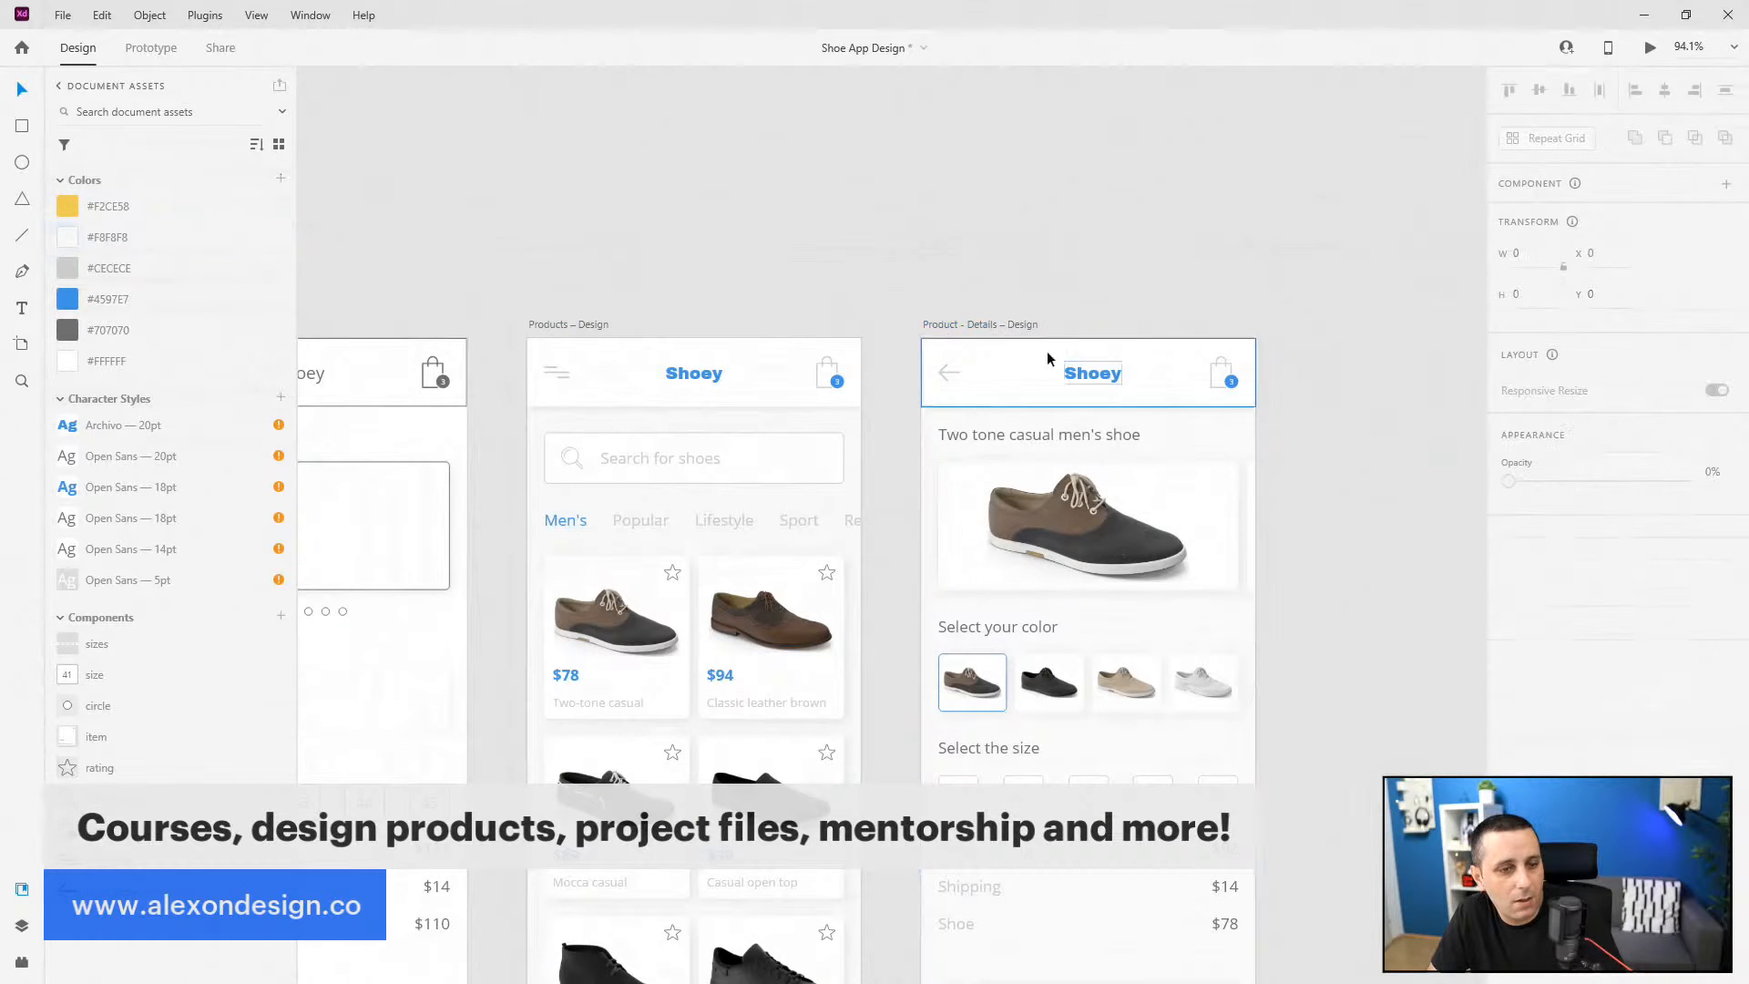
- Preview the Product - Details – Design artboard, test selecting sizes 41 through 45, and close the preview
click(1006, 326)
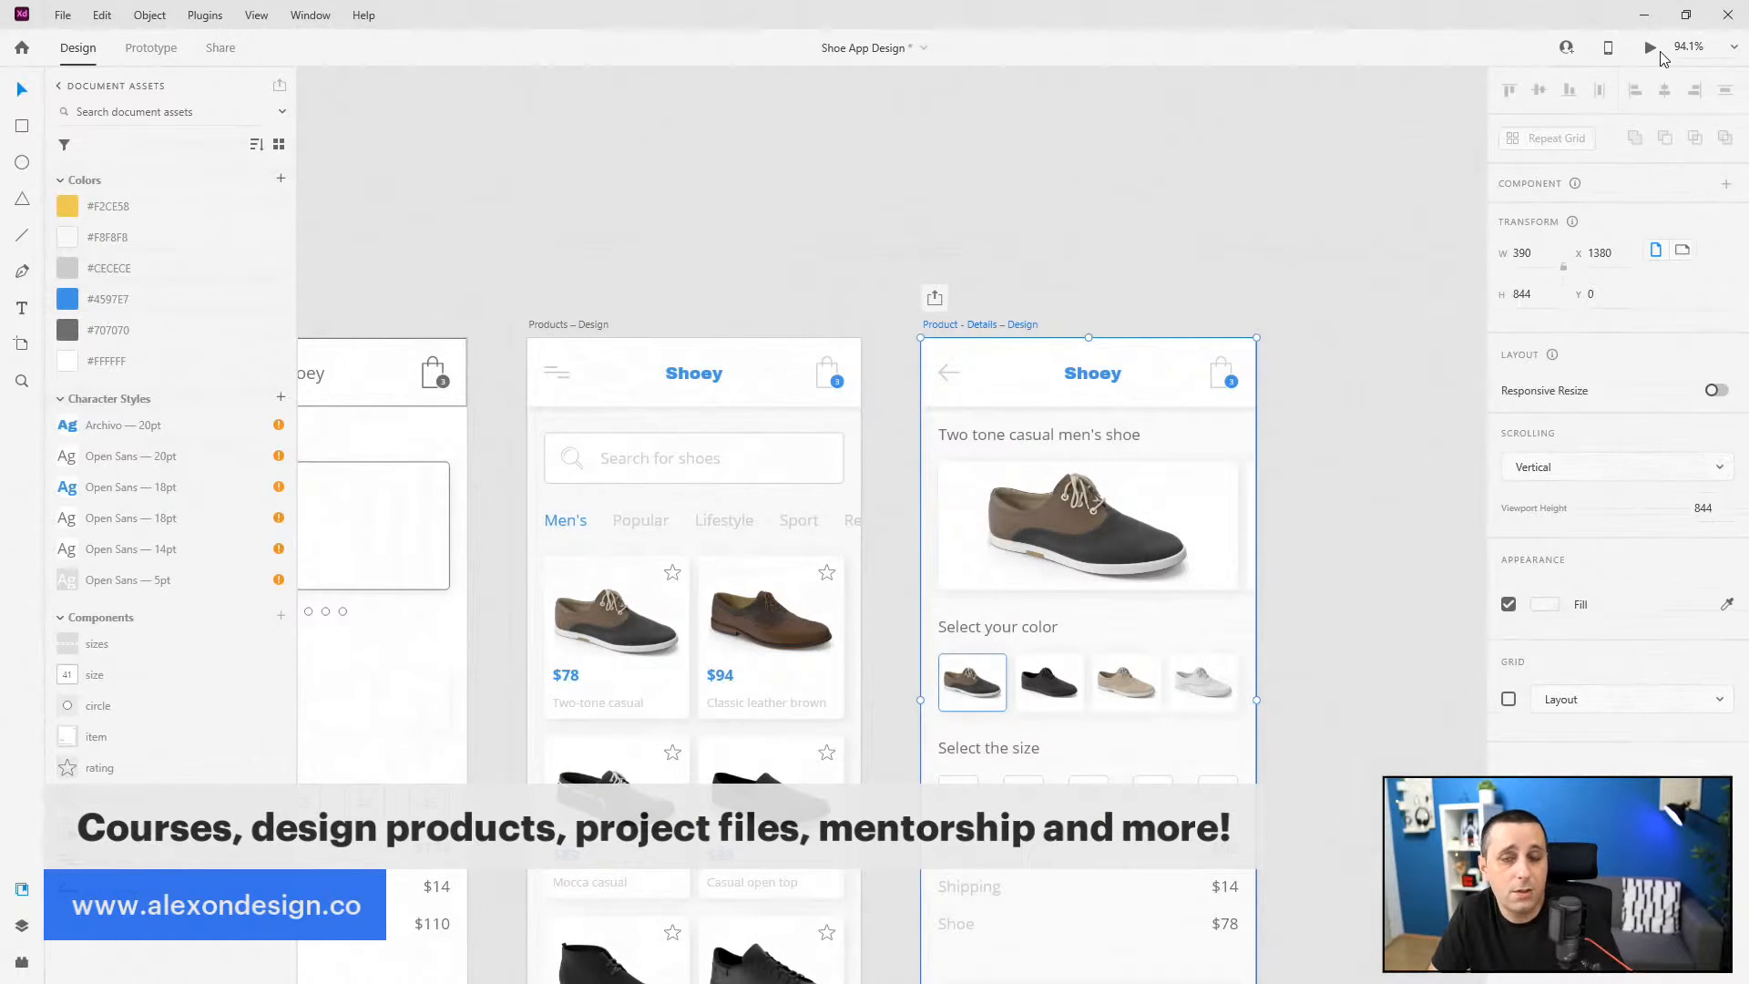
click(1649, 47)
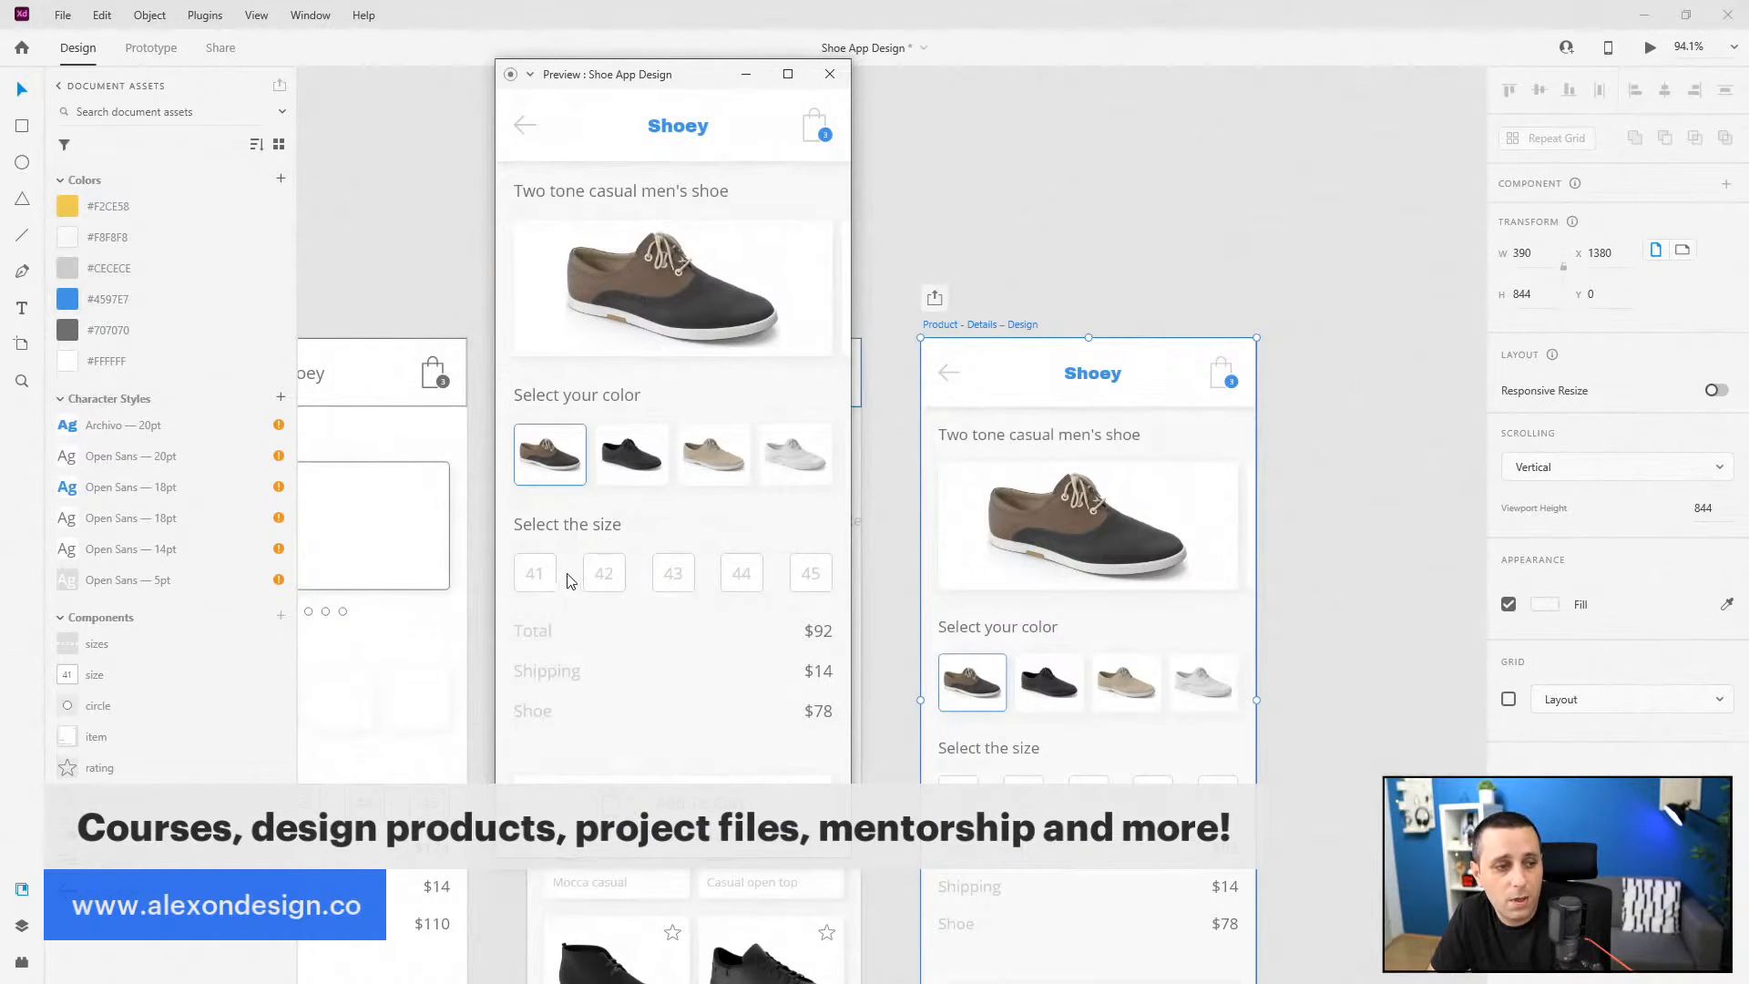
click(525, 584)
click(590, 587)
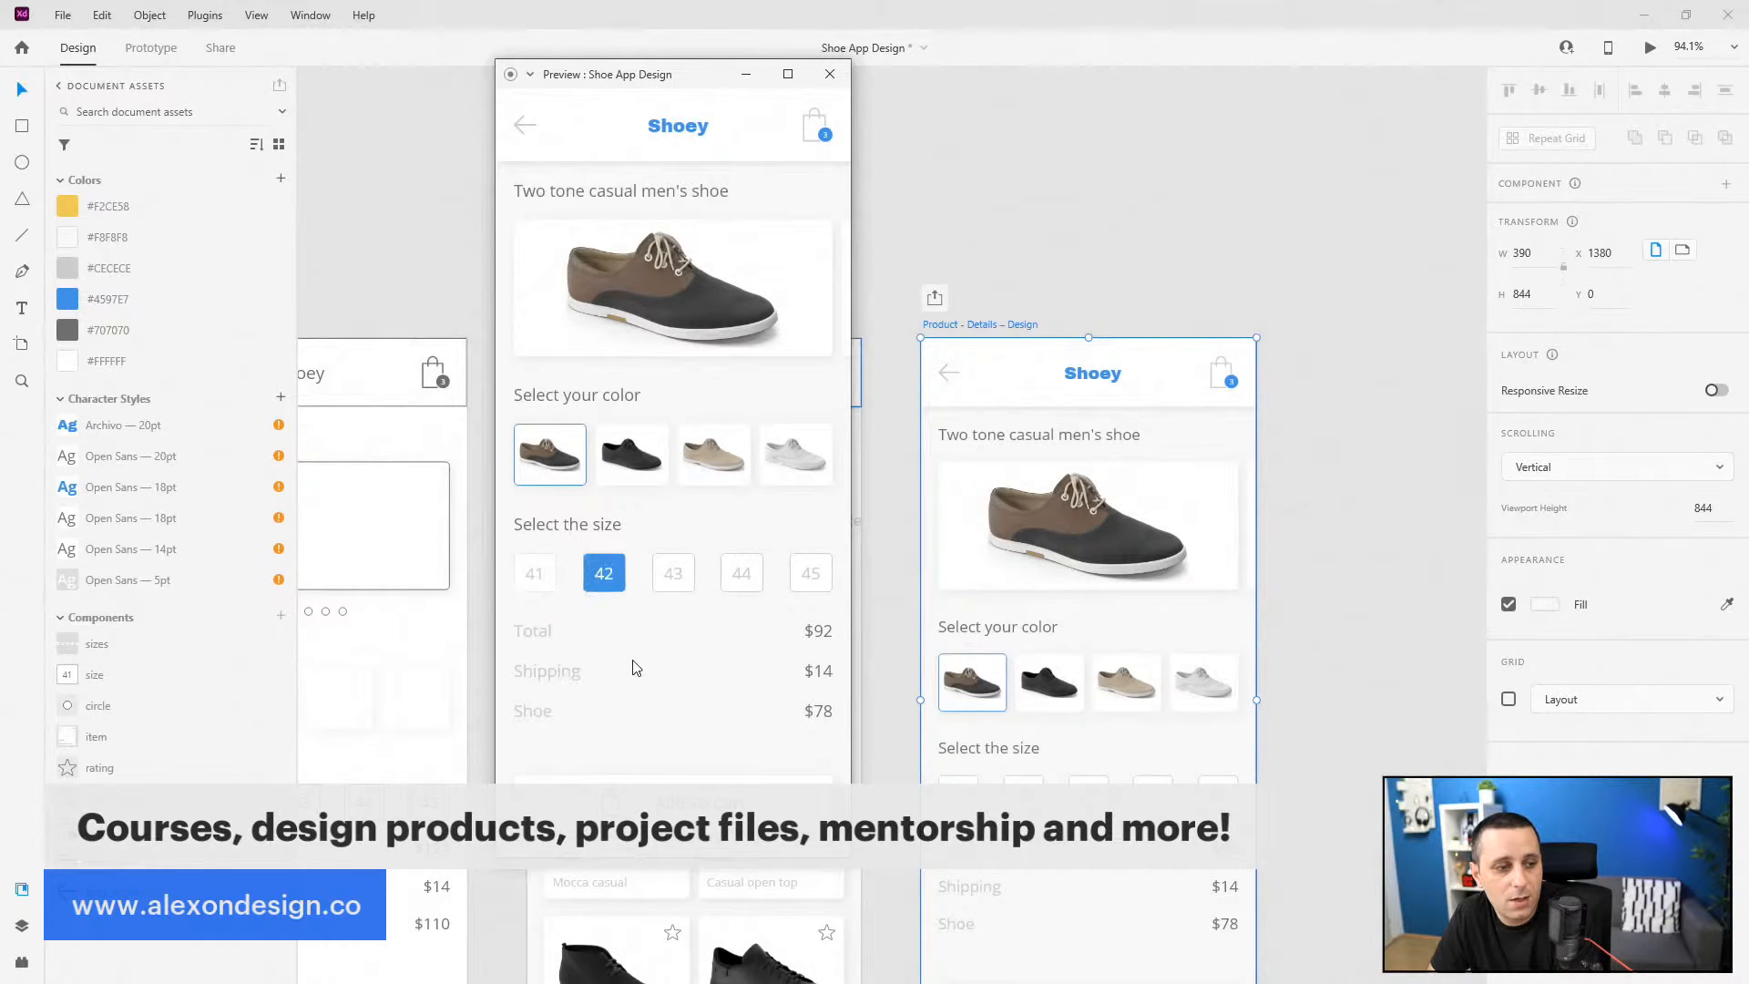
click(676, 587)
click(754, 581)
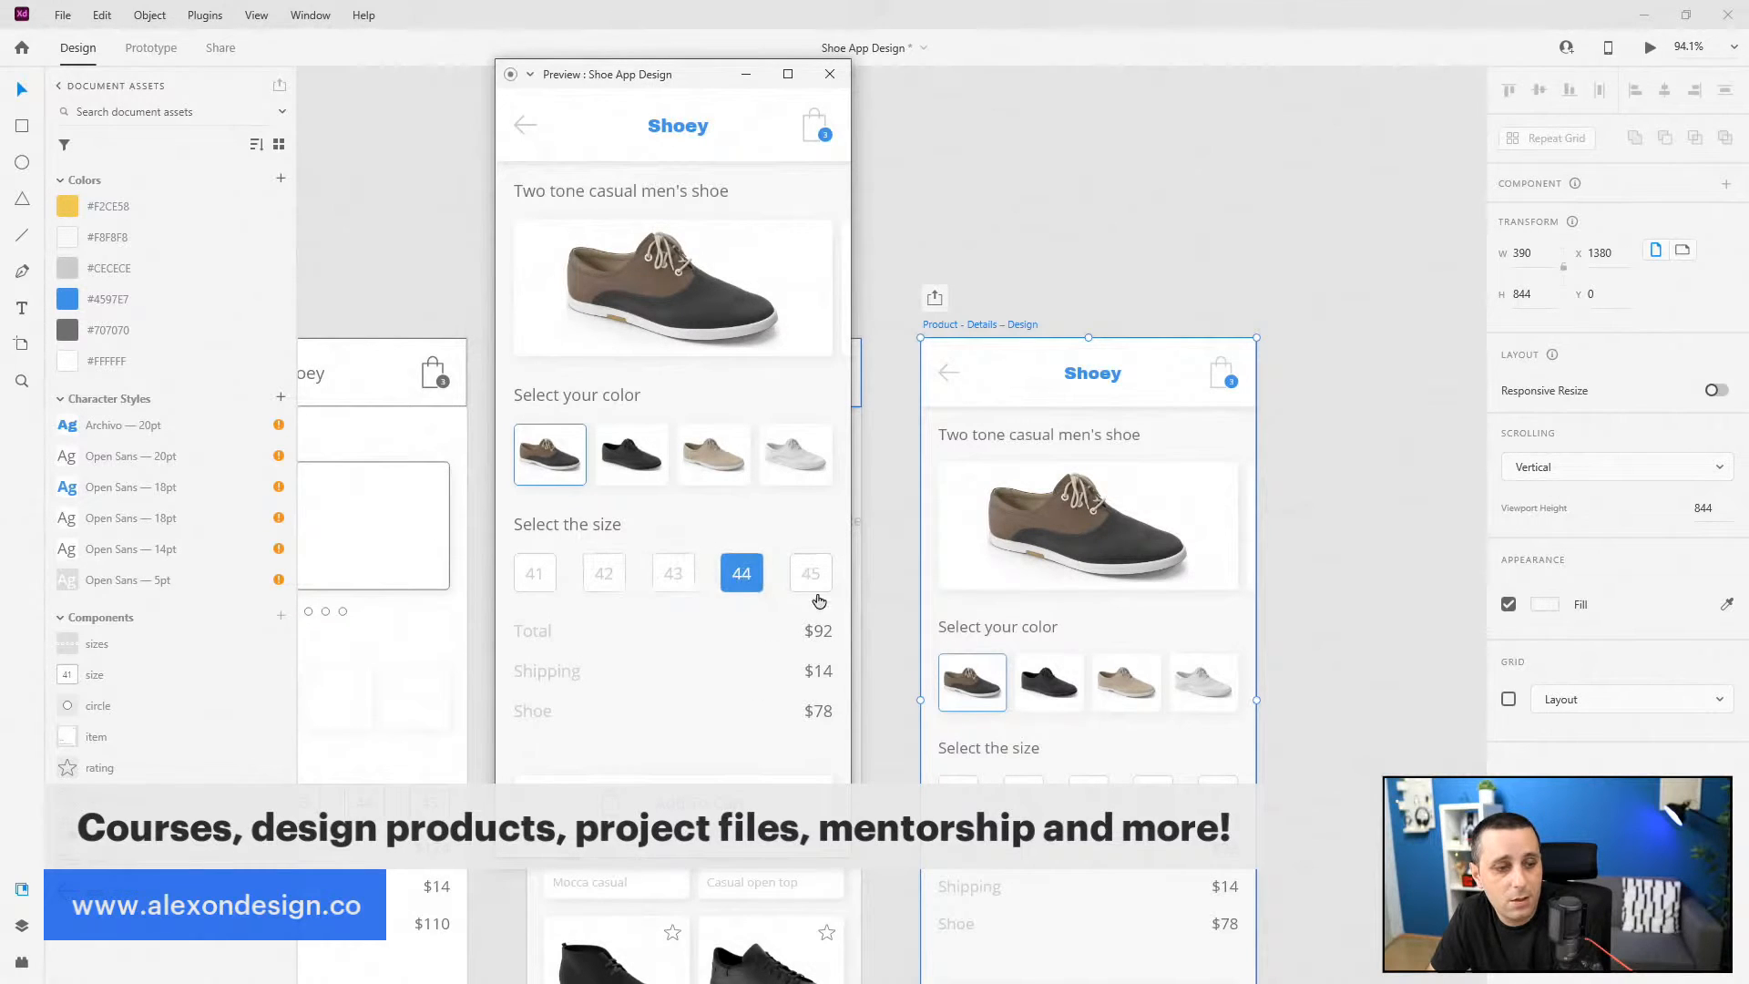
click(819, 586)
drag(663, 91, 1014, 112)
click(1183, 95)
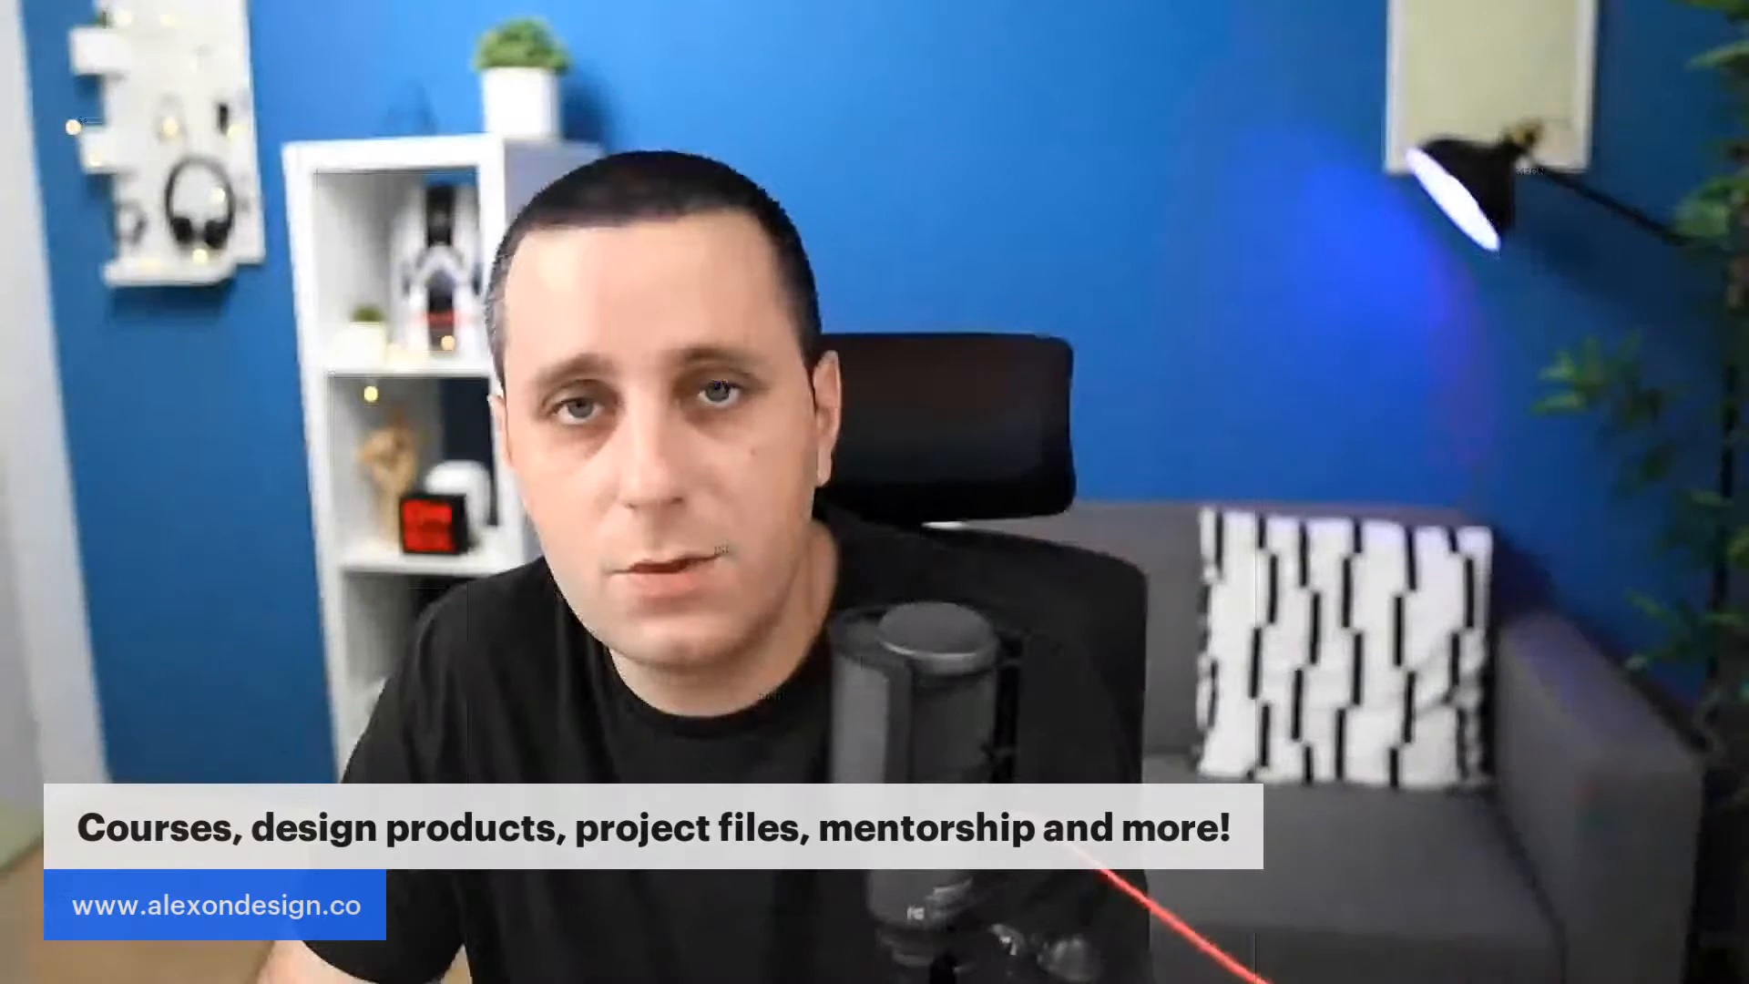